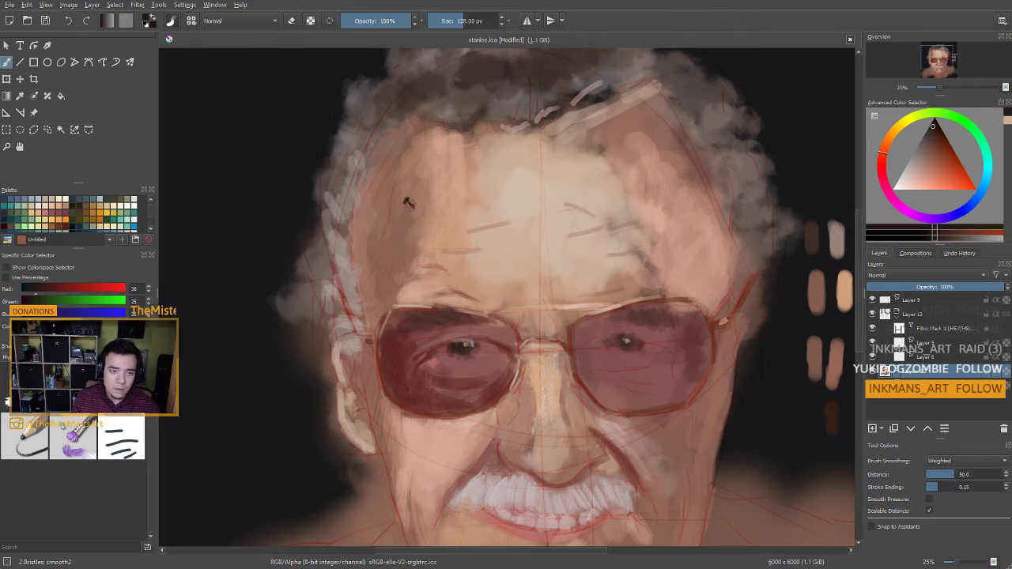
Darken the pupils and lash lines of both eyes behind the glasses with a near-black brown sampled from the painting, using a fine brush
mouse_move(401, 304)
mouse_down()
mouse_move(379, 248)
mouse_move(346, 250)
mouse_up()
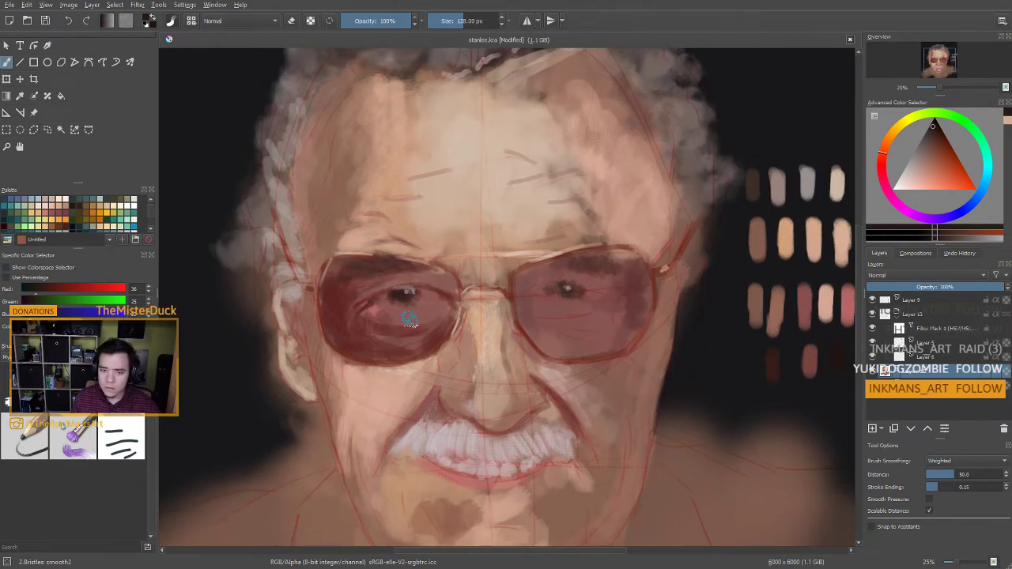
scroll(415, 320, down, 2)
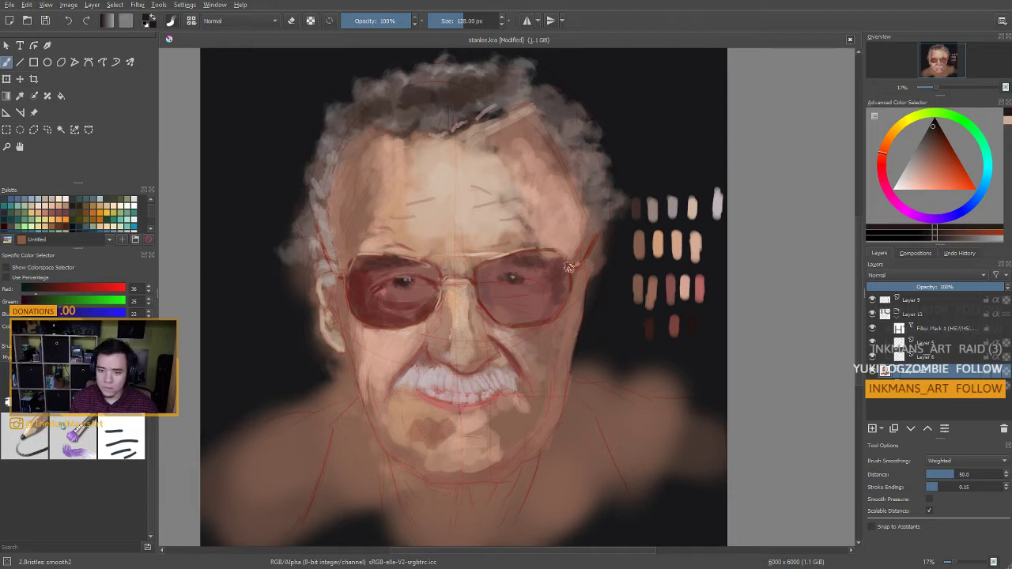
ctrl+click(689, 324)
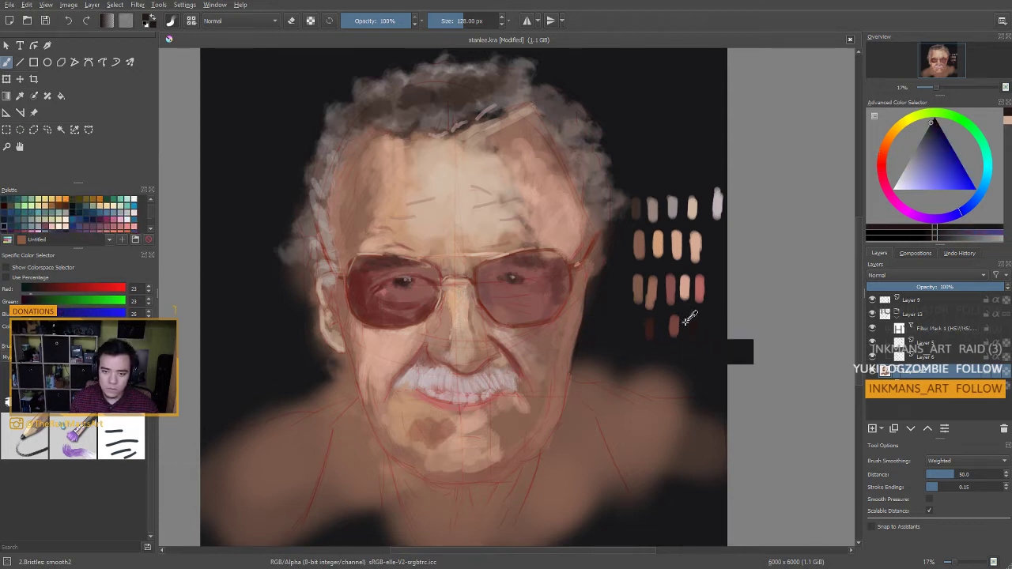
ctrl+click(405, 277)
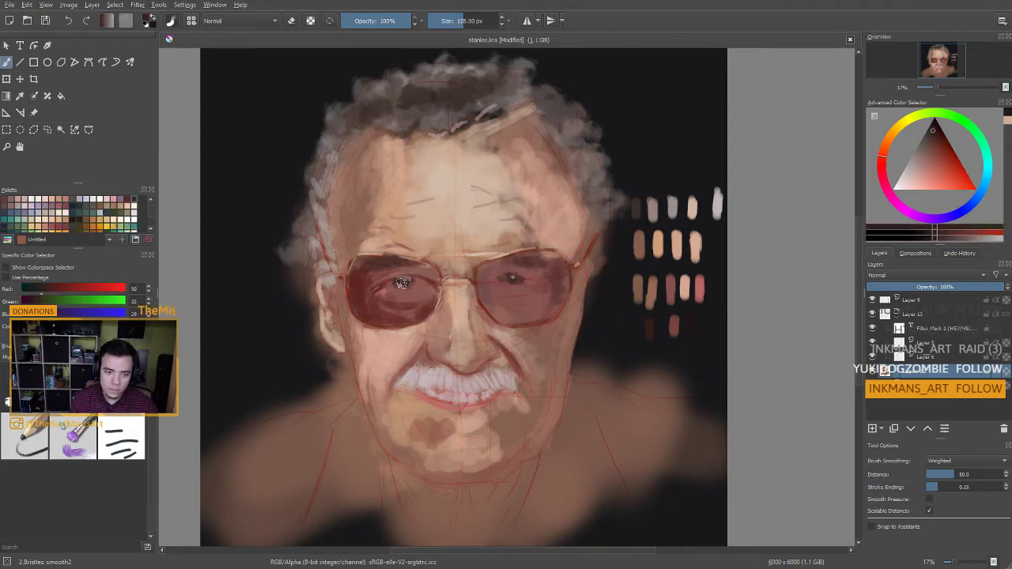
ctrl+click(694, 320)
drag(386, 280, 331, 280)
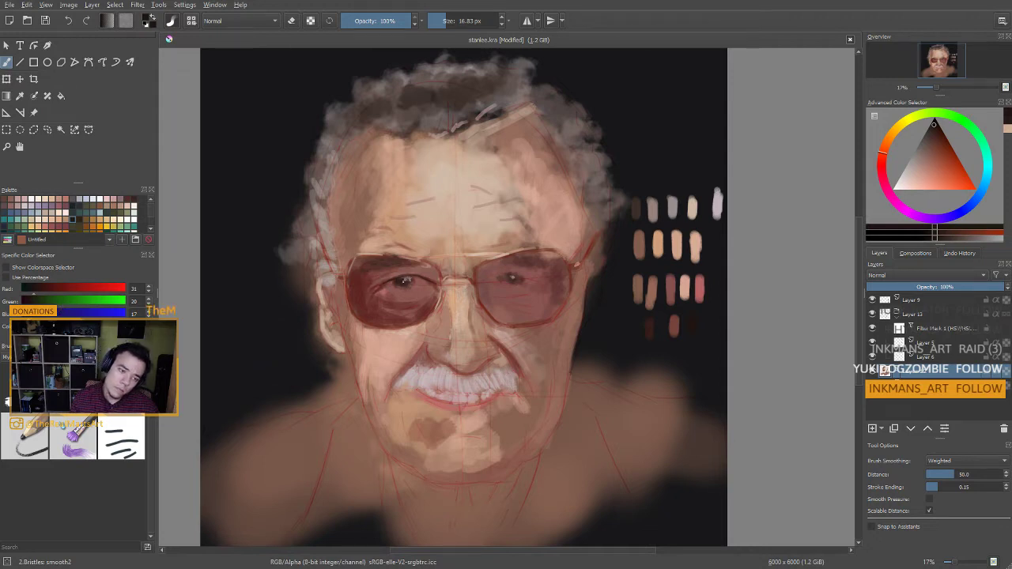
drag(397, 280, 405, 280)
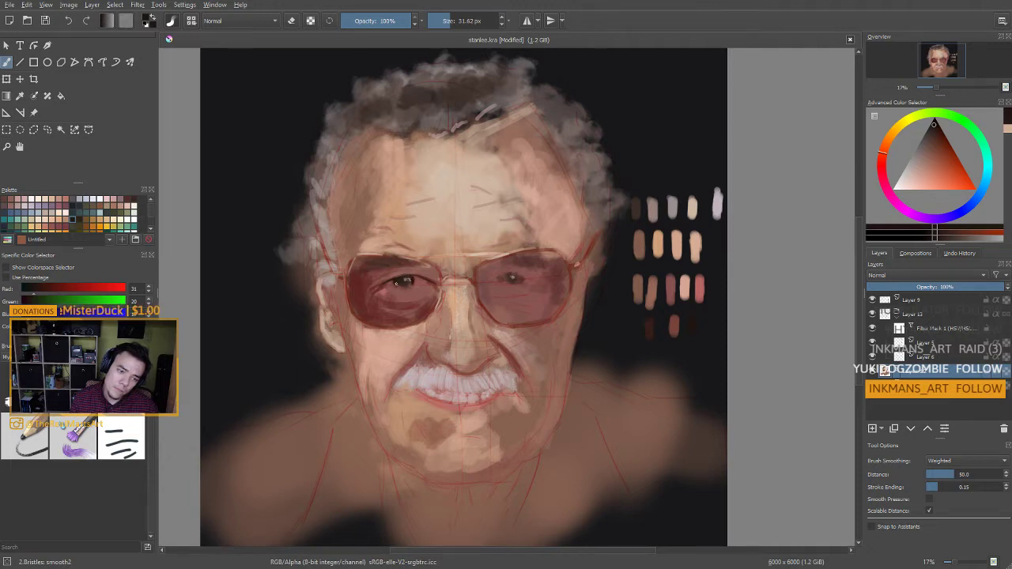
drag(523, 291, 525, 287)
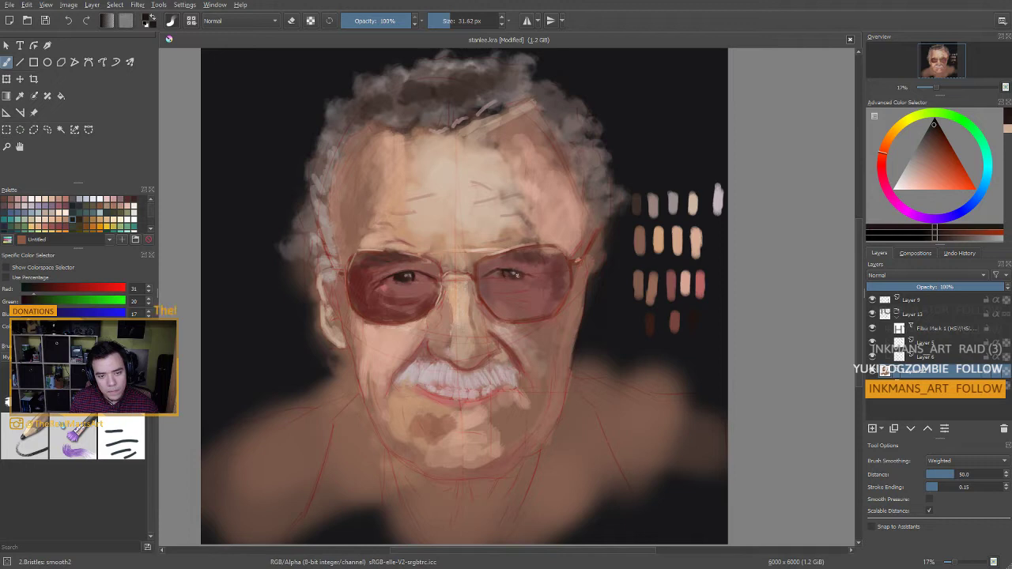
drag(521, 281, 516, 280)
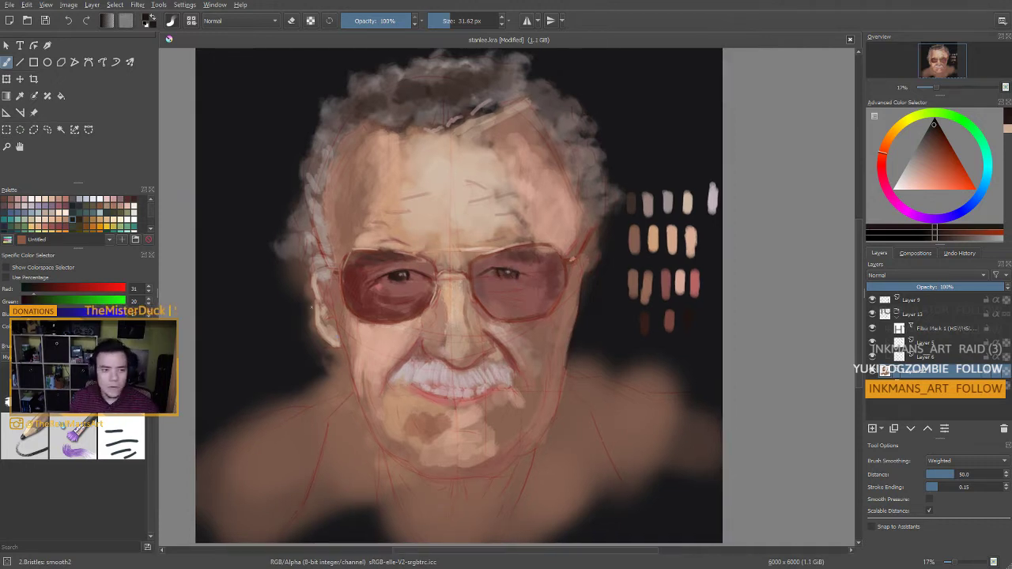
Shade the inner corner of the eye behind the left lens with a dark red sampled from the lens, using a brush about 71 px wide
ctrl+click(443, 289)
ctrl+click(366, 280)
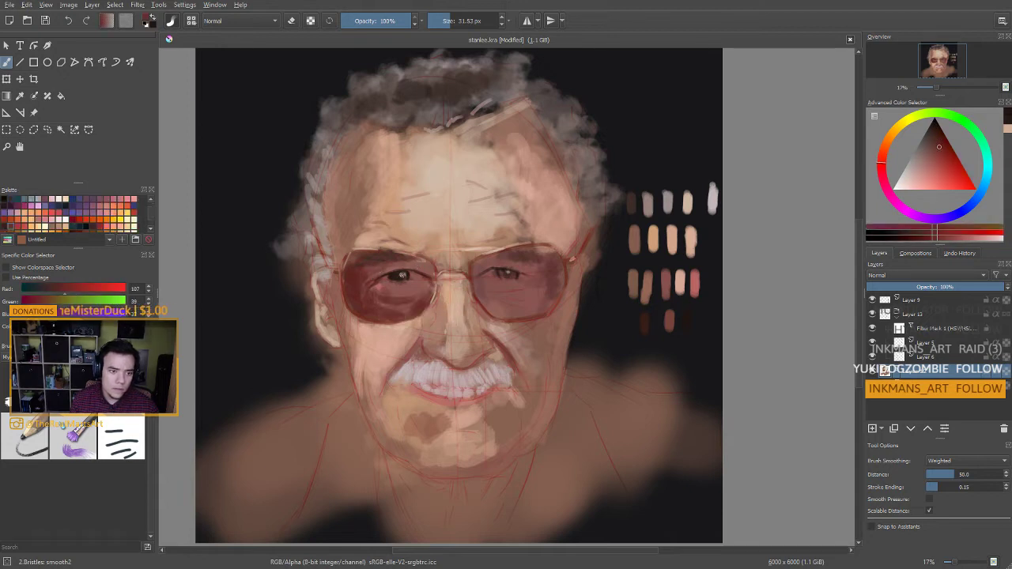
shift+drag(408, 270, 424, 268)
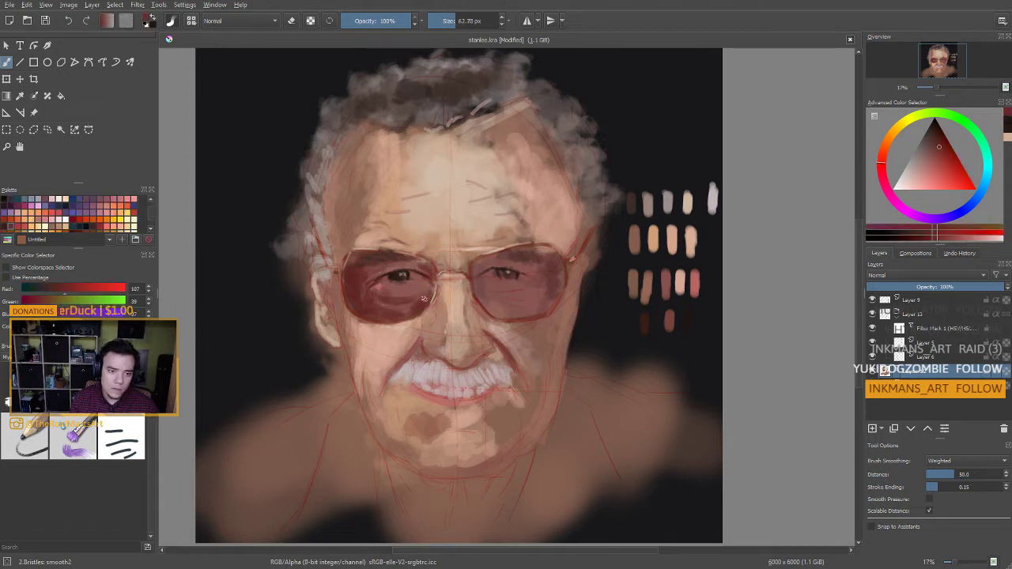
key(bracketright)
mouse_move(415, 341)
mouse_down()
mouse_move(388, 307)
mouse_move(360, 329)
mouse_up()
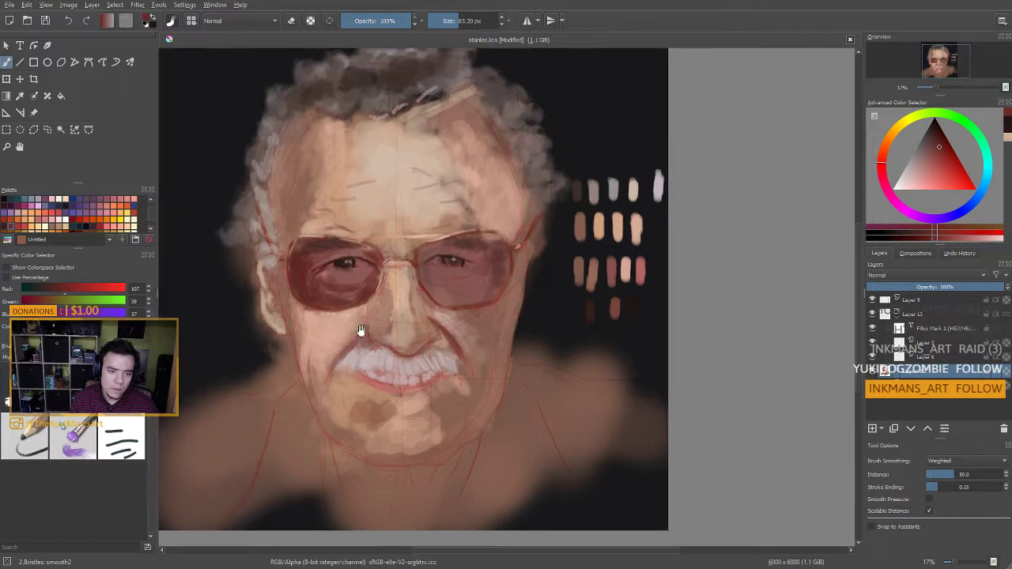
mouse_move(379, 282)
shift+mouse_down()
mouse_move(369, 282)
mouse_move(373, 343)
shift+mouse_up()
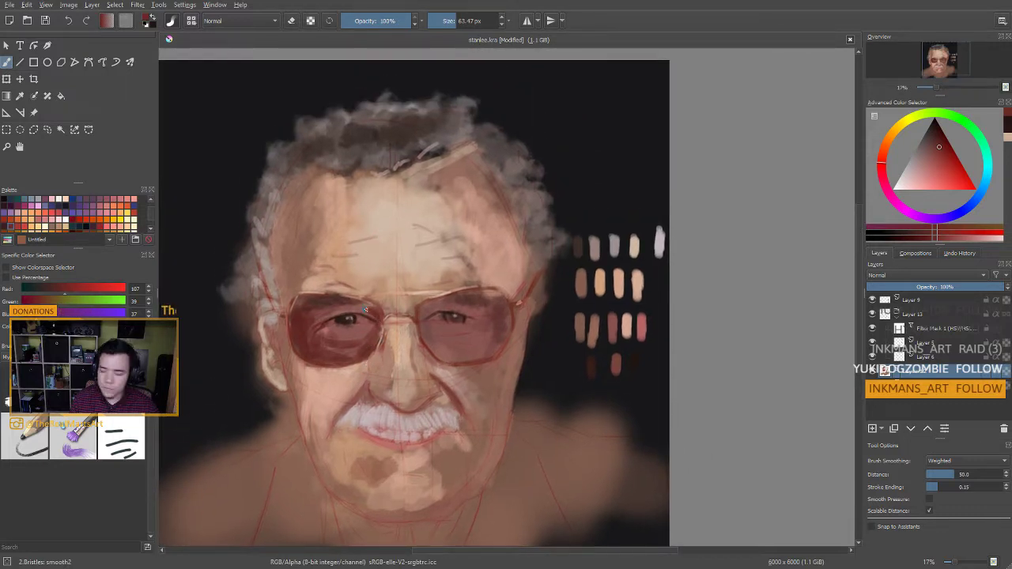
key(bracketright)
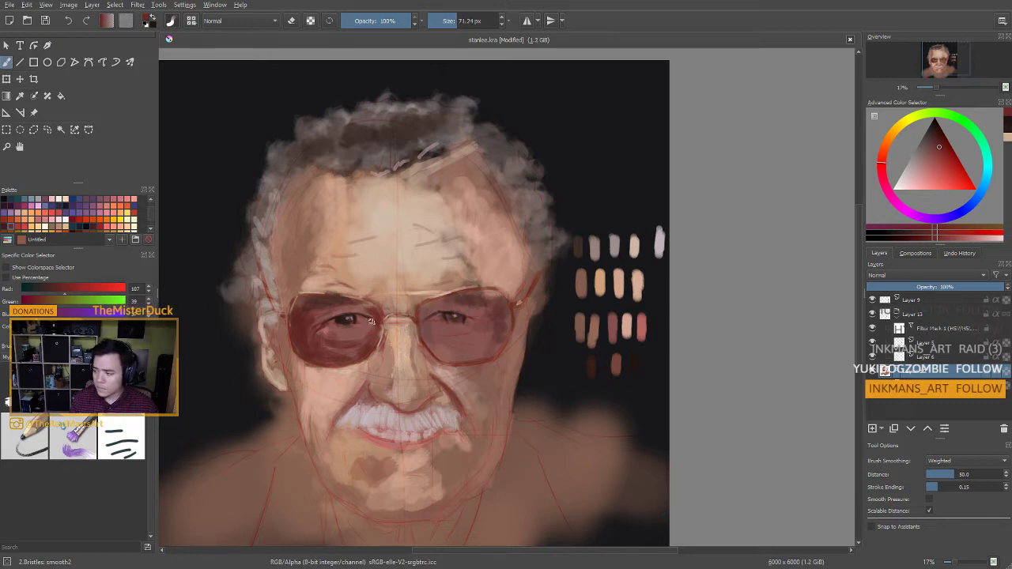
drag(372, 321, 362, 321)
Sample the dark brown above the left eye and refine its lid crease with a smaller brush
ctrl+click(361, 313)
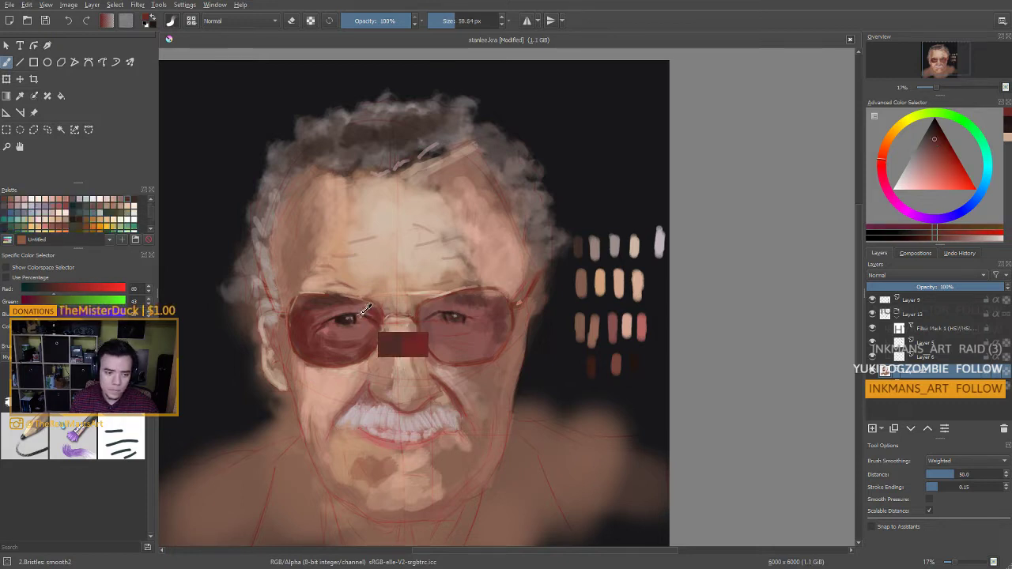
key(bracketleft)
key(bracketleft)
key(bracketleft)
key(bracketleft)
key(bracketleft)
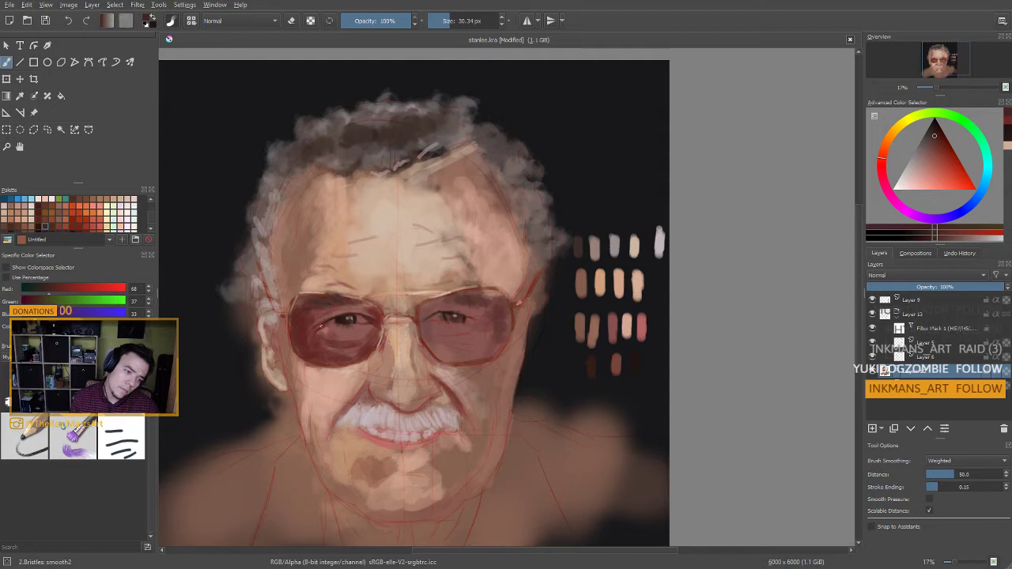
Build up the skin beneath the left eye with muted reds sampled from inside the lens, using a brush about 74 px wide
ctrl+click(300, 324)
shift+drag(300, 325, 352, 341)
ctrl+click(354, 332)
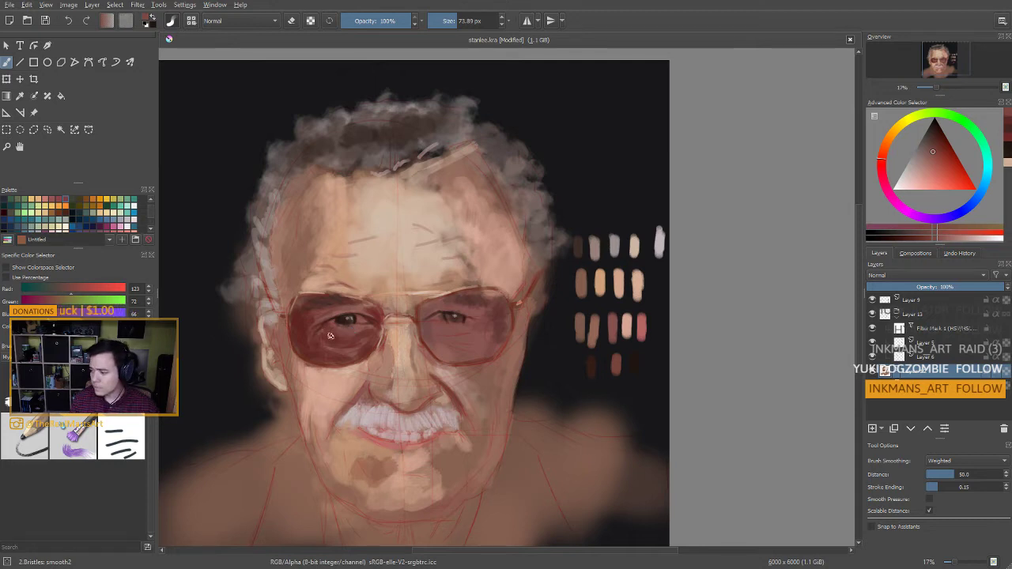
key(ctrl)
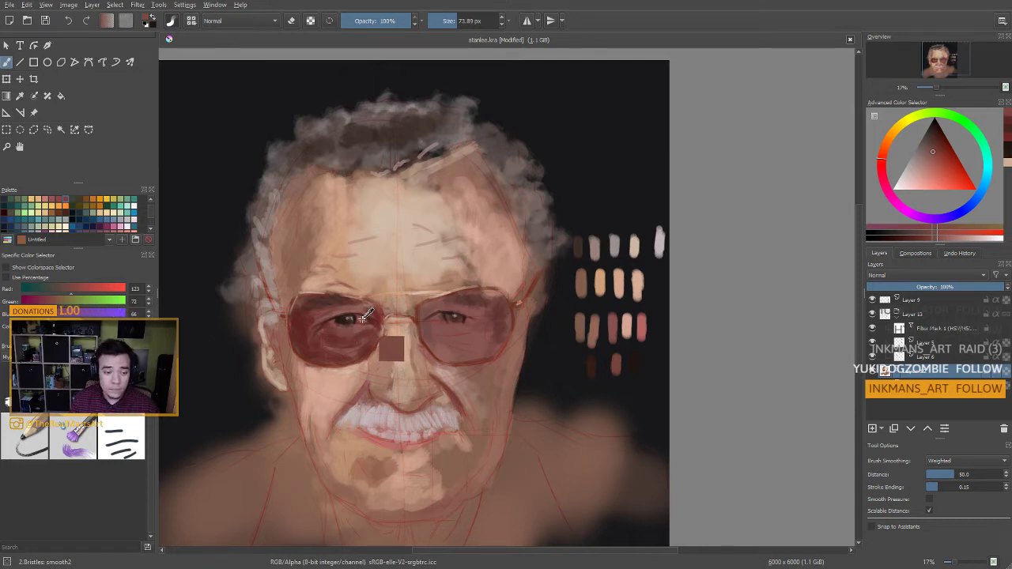
ctrl+click(362, 317)
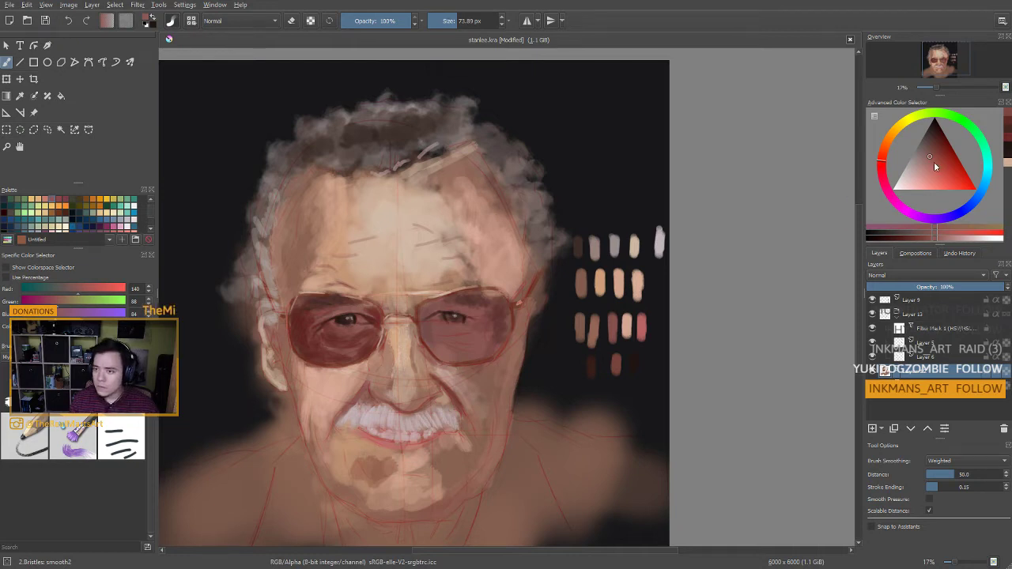
Mix a neutral mid-grey (151, 151, 151) and touch it into the eyes with a brush about 40 px wide
click(915, 156)
drag(912, 152, 909, 151)
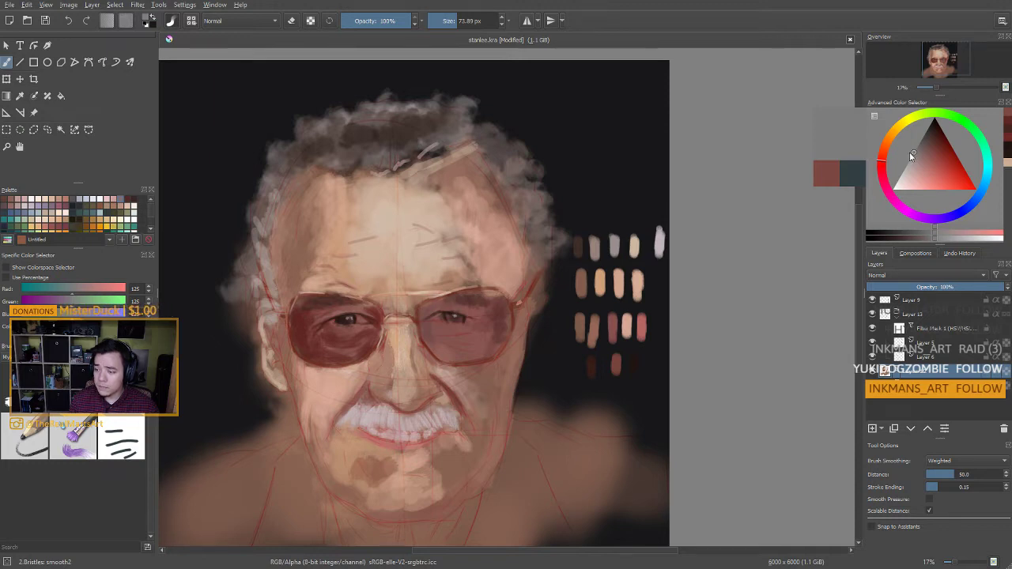
drag(909, 152, 909, 160)
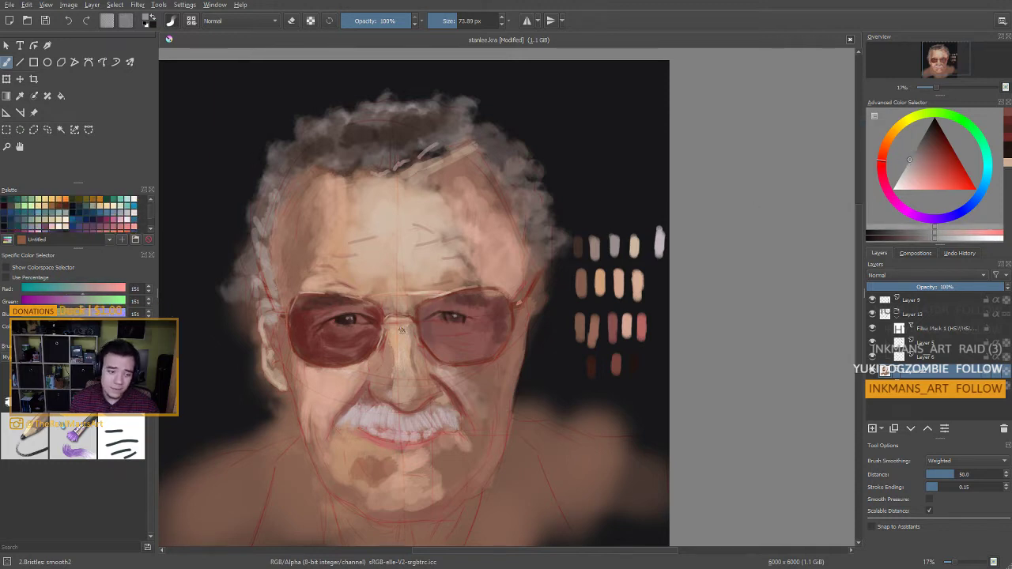
drag(379, 320, 367, 320)
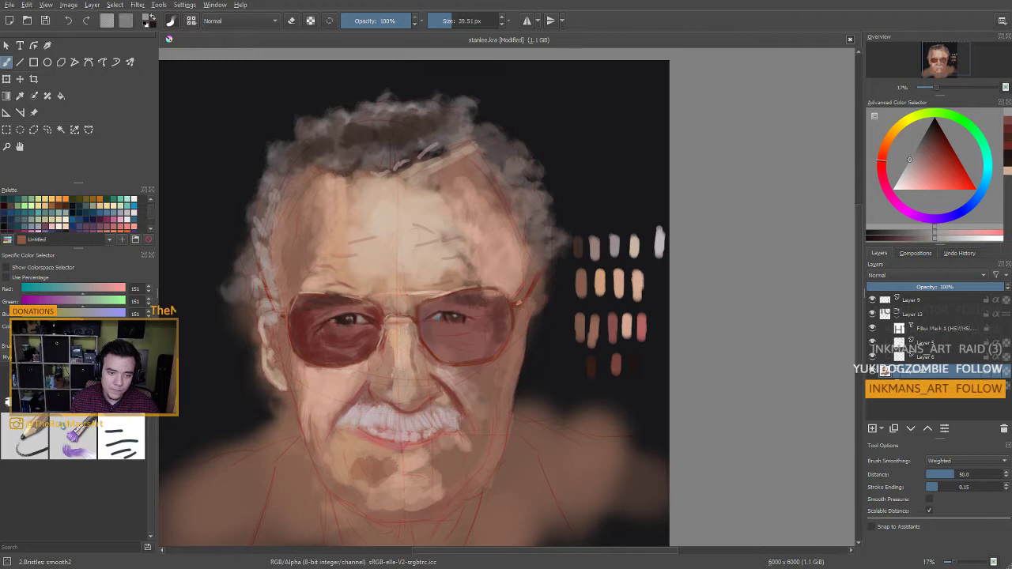
drag(459, 357, 439, 343)
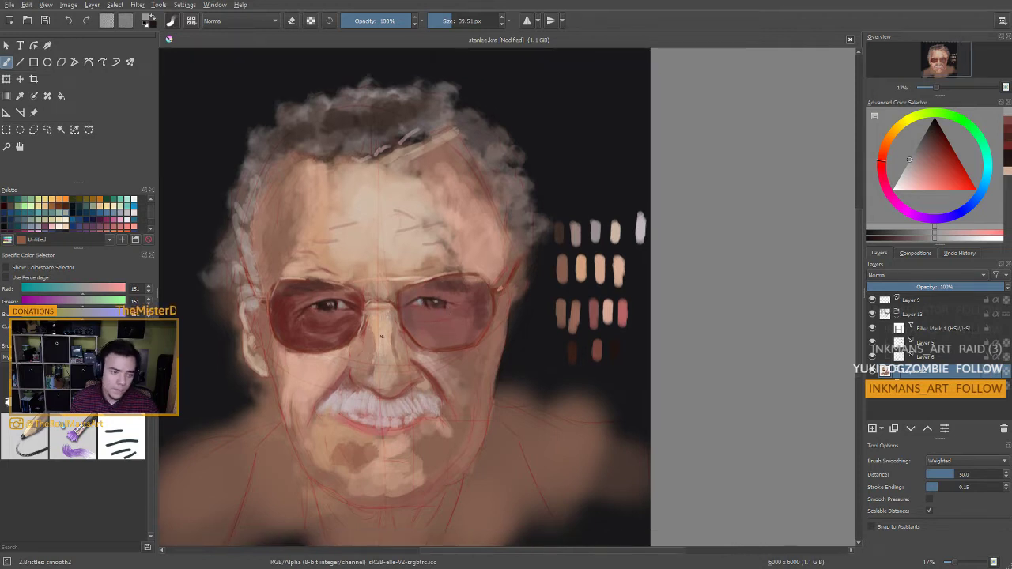
Deepen the darks around the eye behind the right lens with brown and red tones sampled from the left eye
ctrl+click(325, 311)
drag(381, 313, 399, 313)
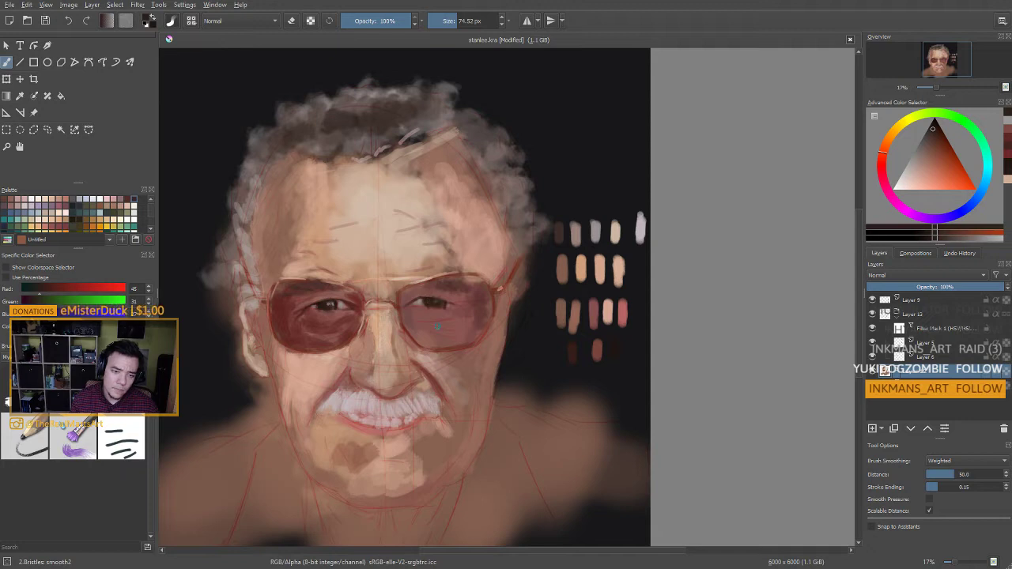
ctrl+click(424, 299)
ctrl+click(340, 294)
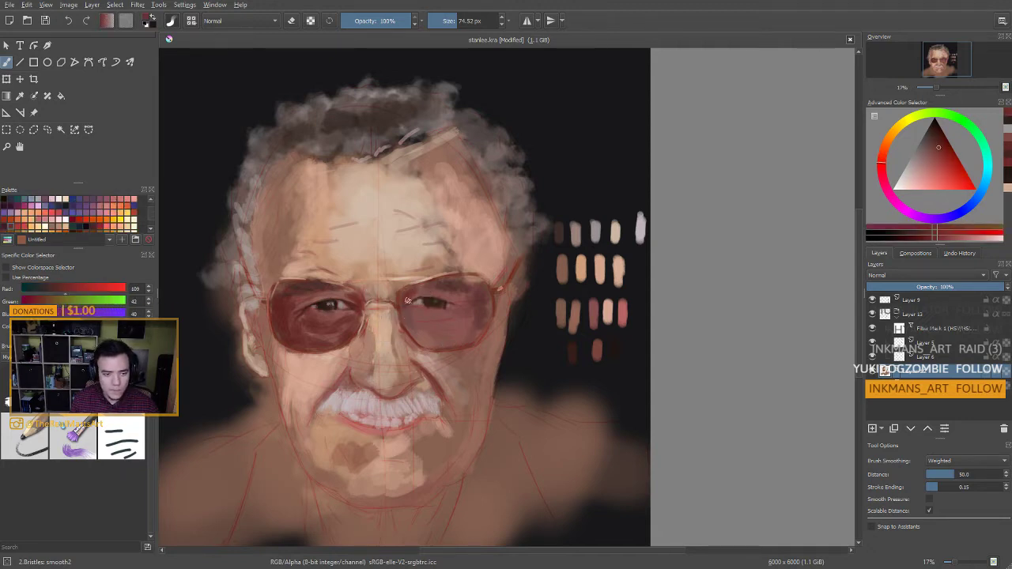
ctrl+click(354, 312)
drag(395, 311, 379, 312)
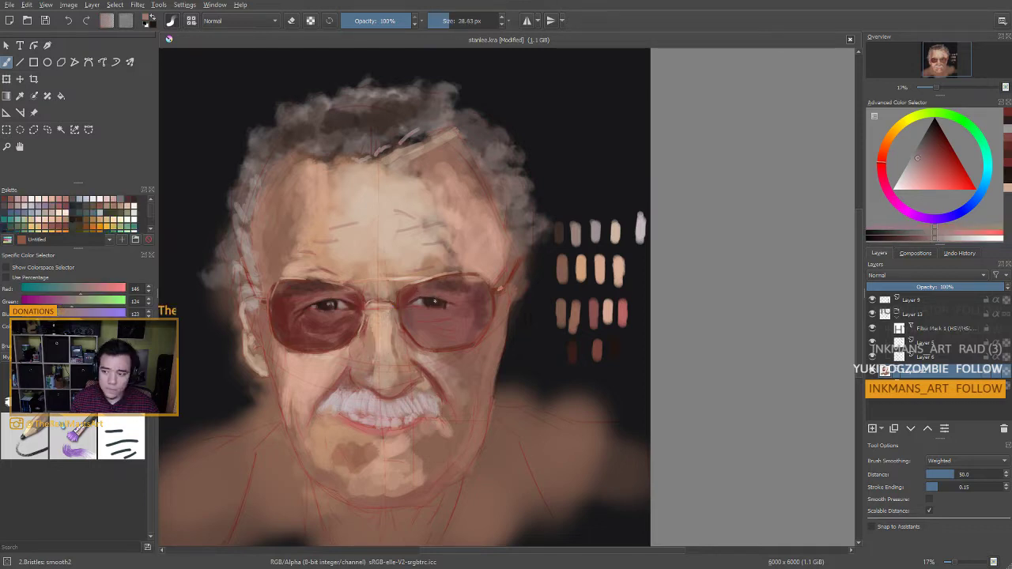
Shade the outer area of the right lens with a dark red sampled from the left lens, using a brush about 67 px wide
mouse_move(419, 331)
mouse_down()
mouse_move(285, 316)
mouse_move(261, 297)
mouse_move(433, 300)
mouse_move(460, 296)
mouse_move(462, 284)
mouse_move(456, 328)
mouse_up()
ctrl+click(274, 297)
drag(447, 290, 456, 297)
key(bracketleft)
key(bracketleft)
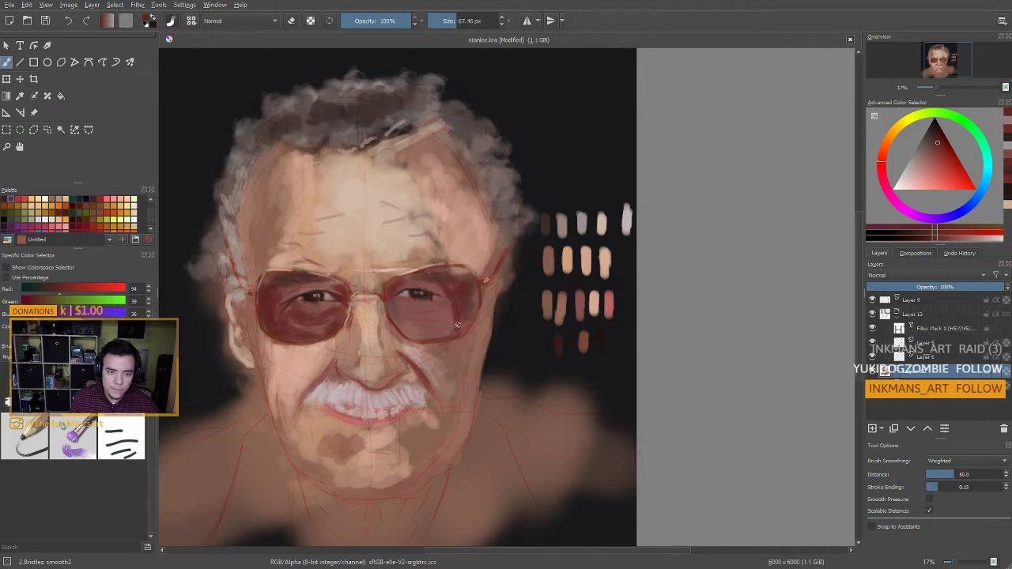
Add lighter reddish-brown skin tone around the right eye, sampled from beneath the left eye, with a reduced brush size
ctrl+click(331, 326)
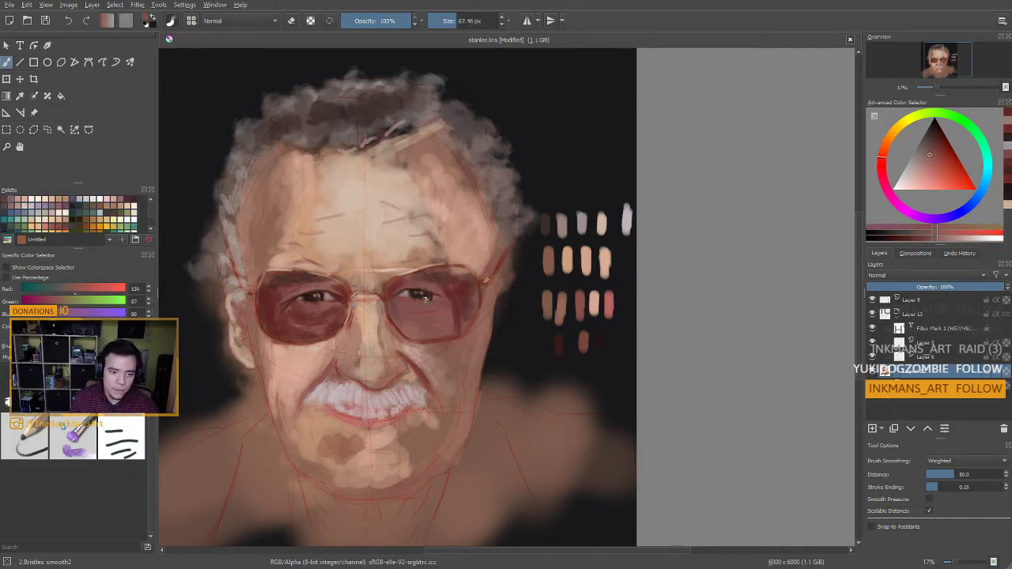
key(bracketleft)
key(bracketleft)
Paint dark red wrinkle lines beneath the right eye with a brush about 35 px wide, then enlarge the brush to about 79 px
ctrl+click(294, 328)
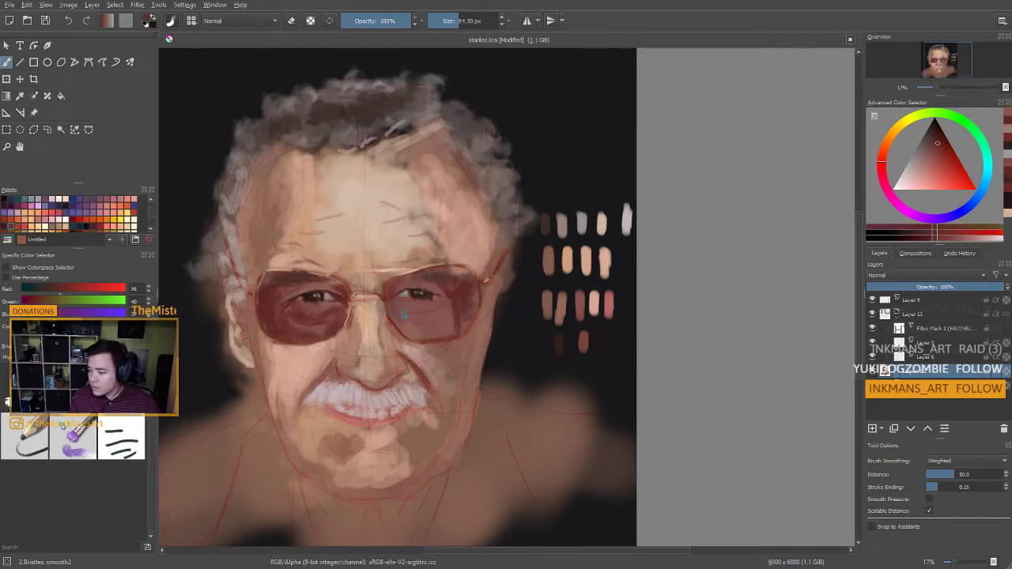
key(bracketleft)
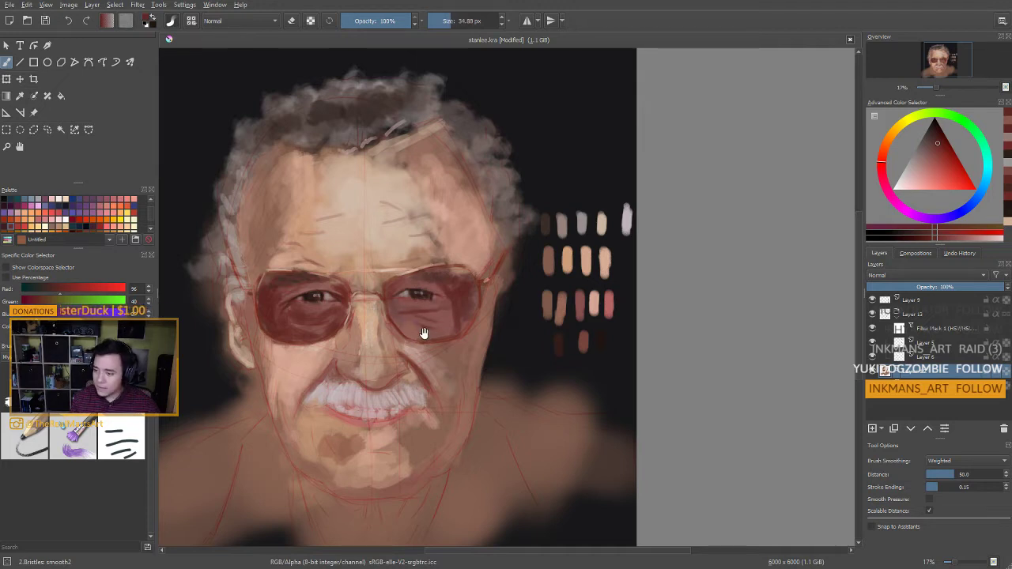
key(bracketright)
key(bracketright)
key(bracketright)
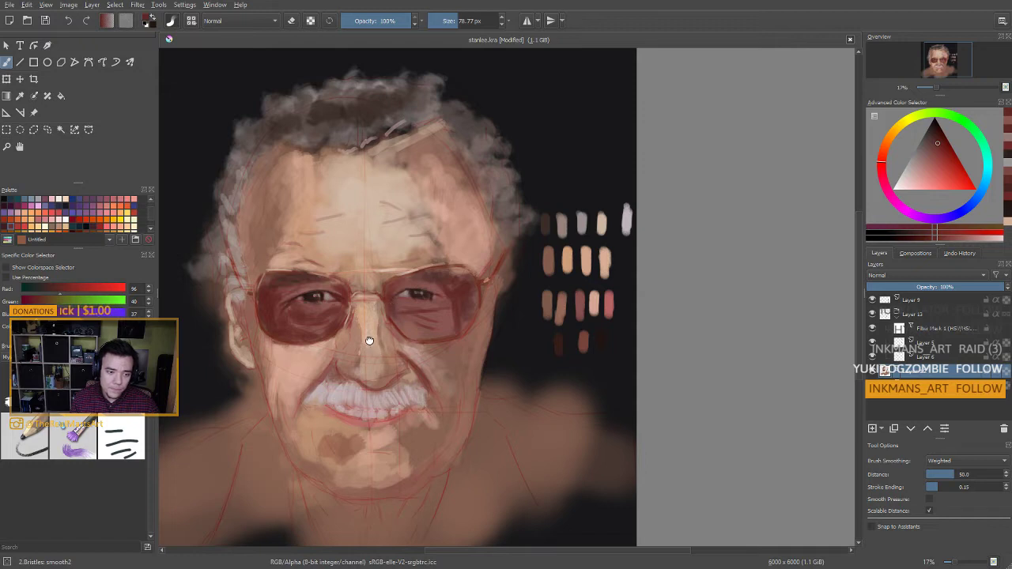
Blend the skin inside the right lens with a sampled muted red, reducing the brush to about 44 px
mouse_move(370, 341)
mouse_down()
mouse_move(368, 327)
mouse_move(334, 347)
mouse_move(371, 334)
mouse_up()
ctrl+click(287, 306)
ctrl+click(421, 336)
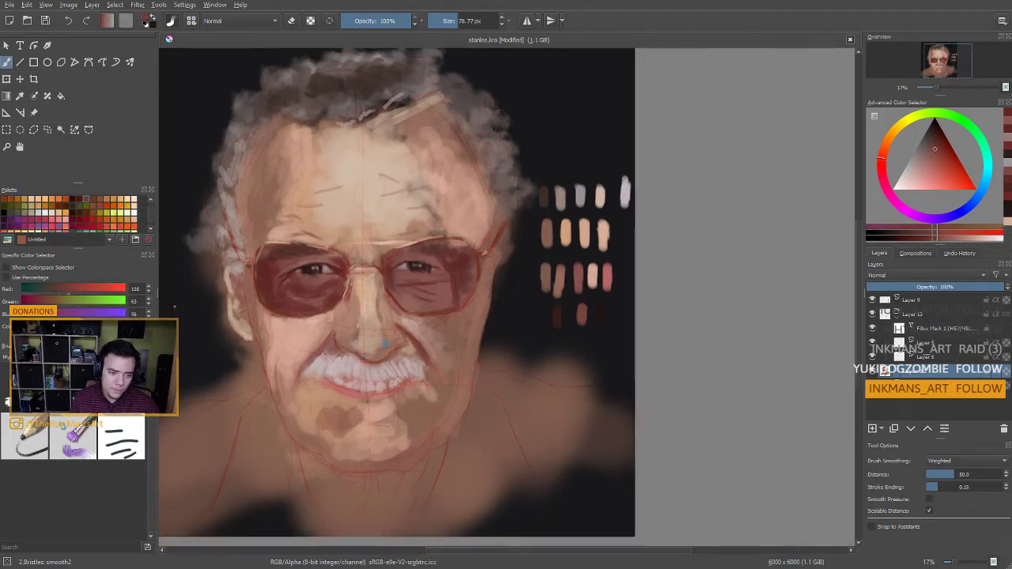
key(bracketleft)
key(bracketleft)
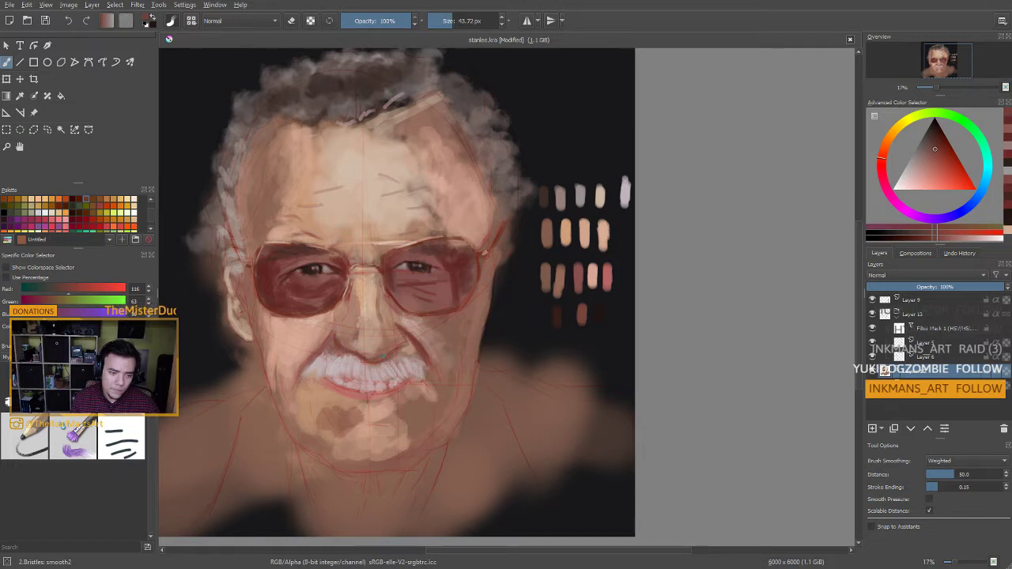
Switch to the 3.Blocks: hairy brush preset and sample the dark red from the lower edge of the left lens
drag(205, 416, 256, 384)
click(87, 447)
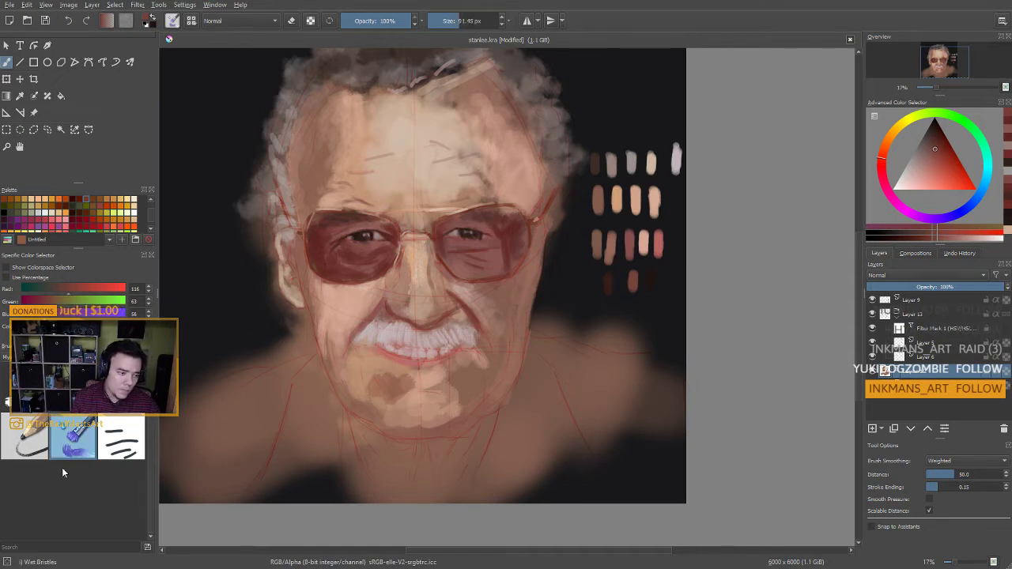
click(79, 358)
click(87, 490)
click(78, 391)
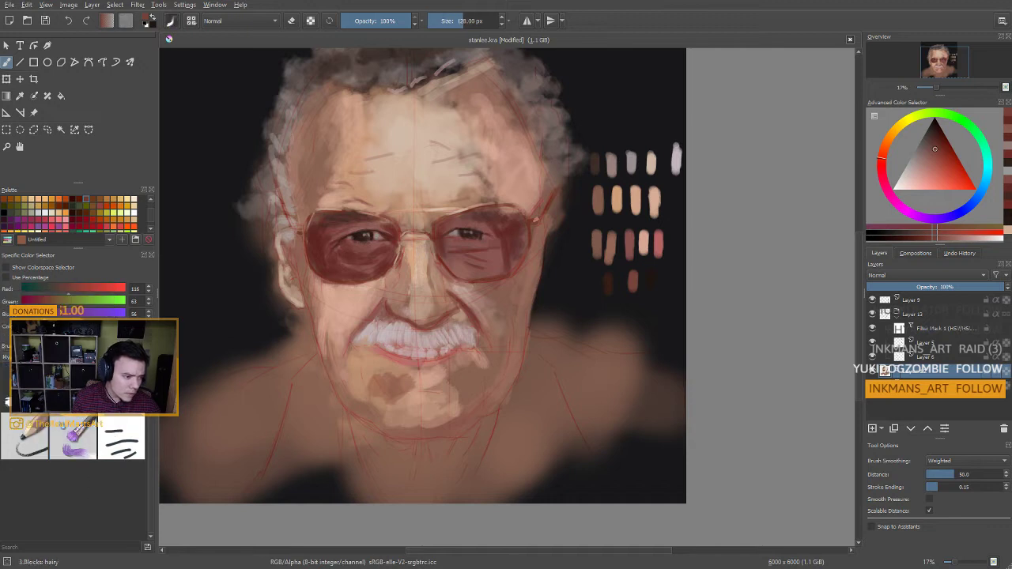
ctrl+click(353, 282)
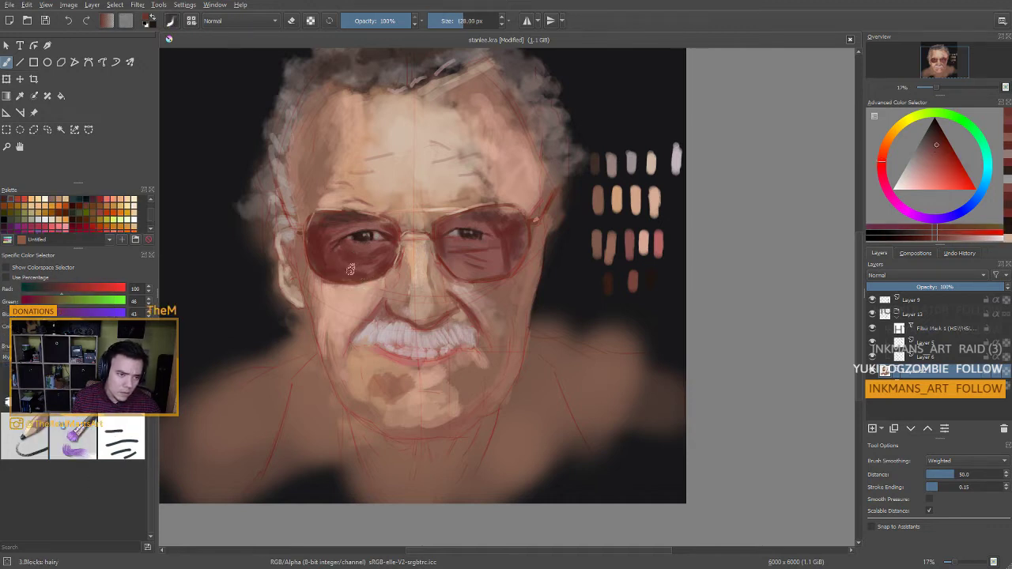
Blend the skin beneath the left eye with reds sampled inside the left lens, reducing the brush to about 72 px
ctrl+click(376, 258)
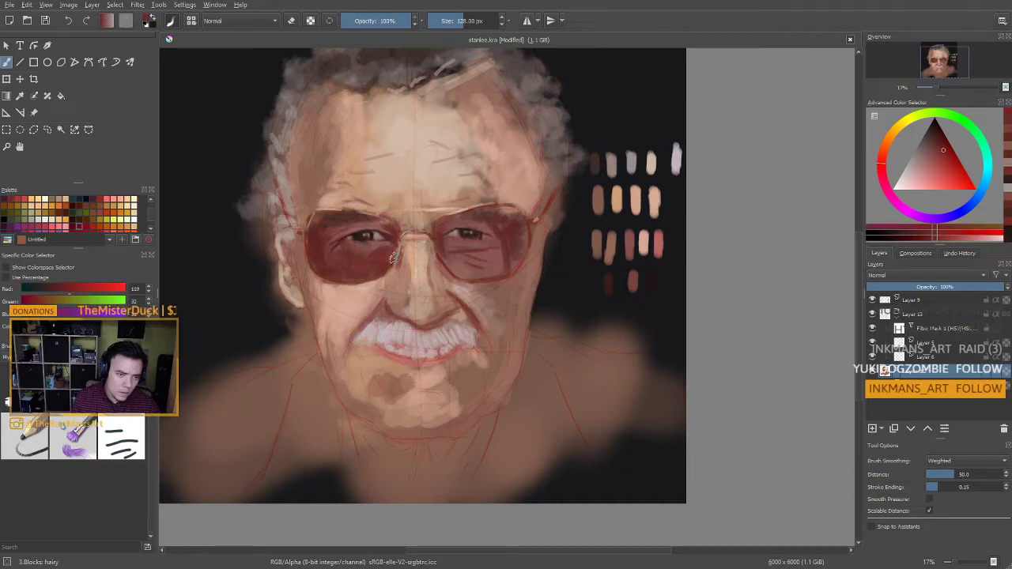
mouse_move(335, 318)
mouse_down()
mouse_move(339, 375)
mouse_move(354, 403)
mouse_up()
key(ctrl+z)
key(ctrl+z)
drag(352, 267, 342, 245)
ctrl+click(349, 260)
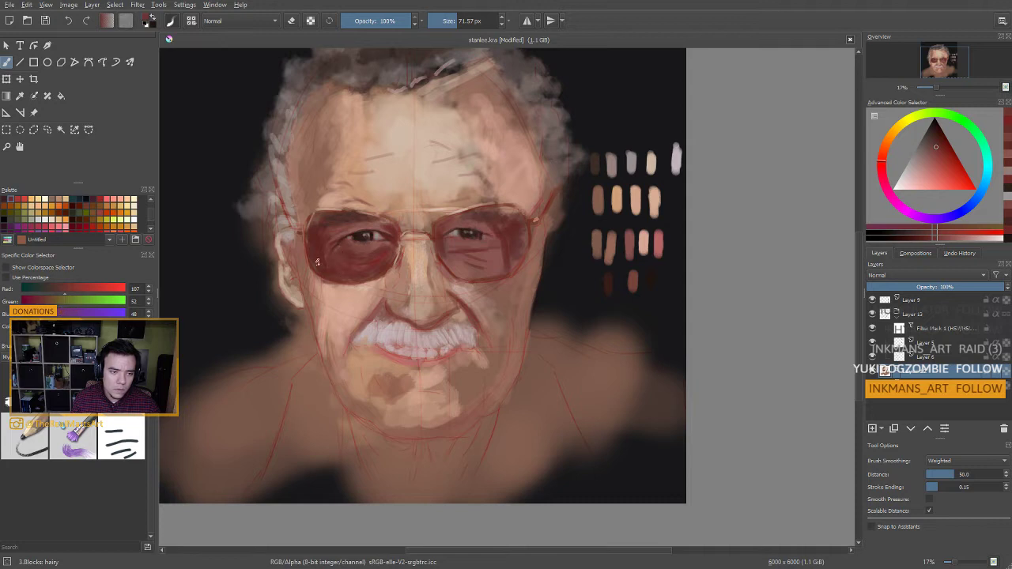
Sample the muted red at the left eye, shift it to a dull blue-grey, and dab it above the eye's inner corner
ctrl+click(378, 236)
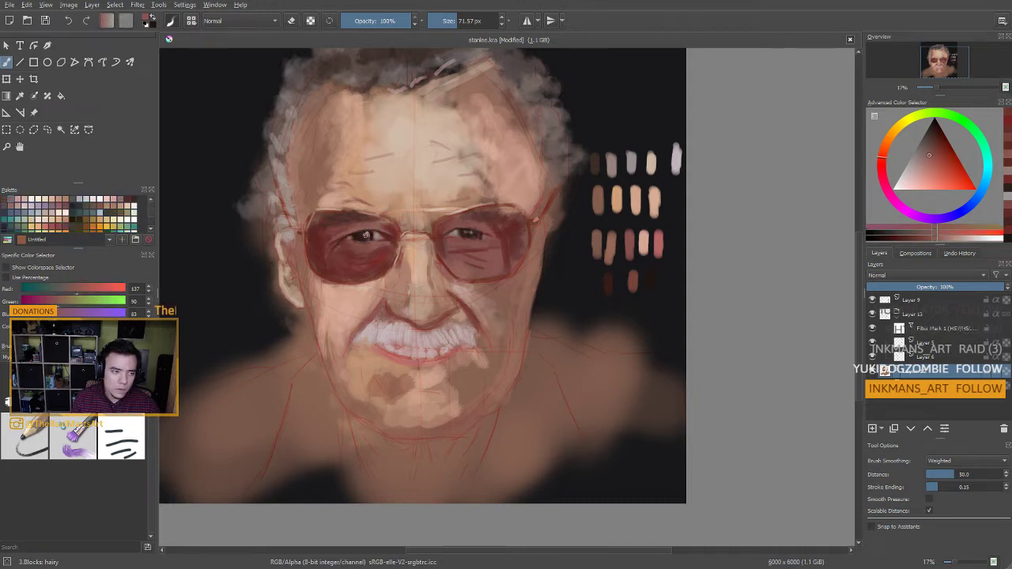
drag(988, 174, 986, 178)
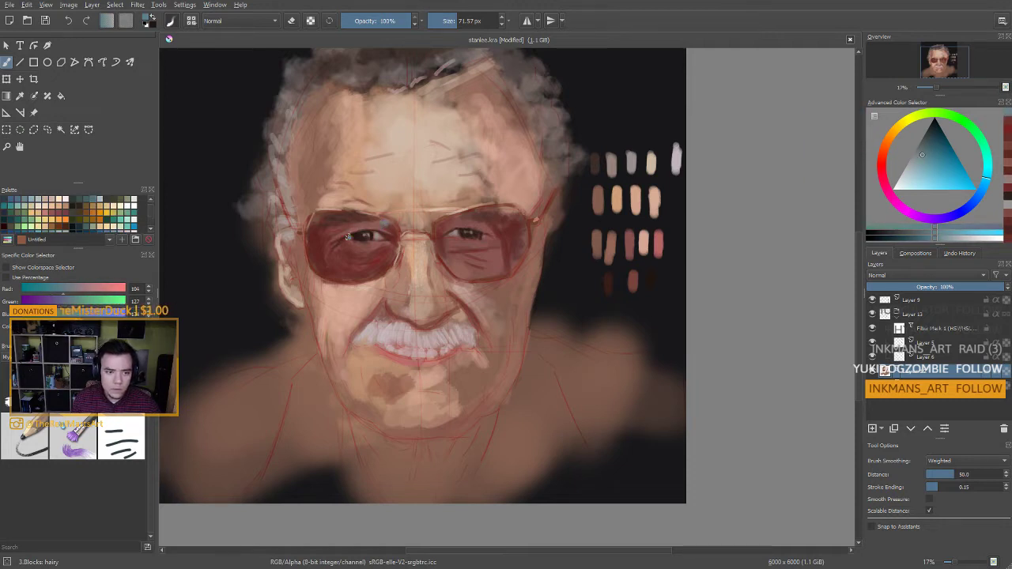
drag(917, 150, 914, 144)
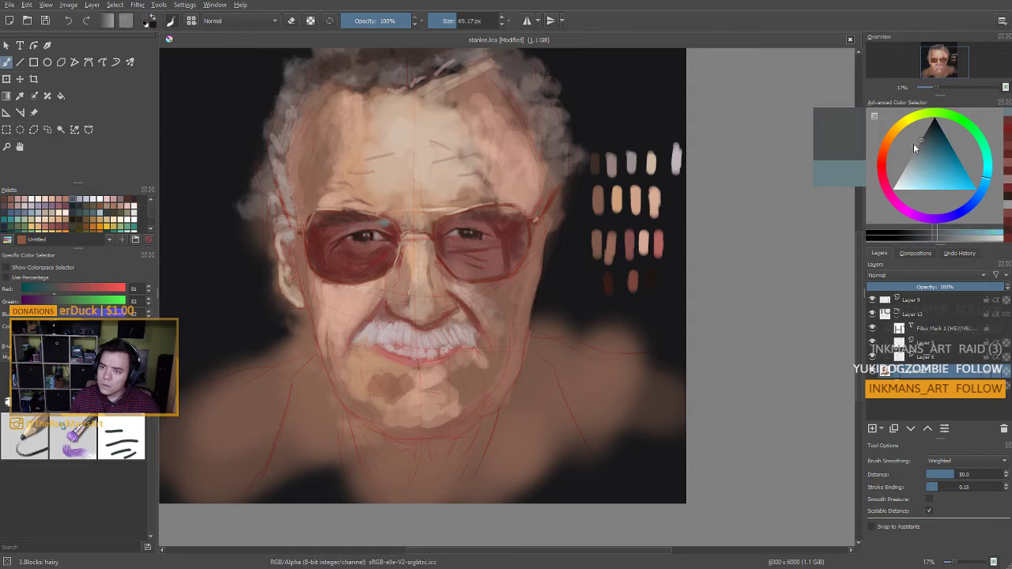
drag(384, 224, 379, 222)
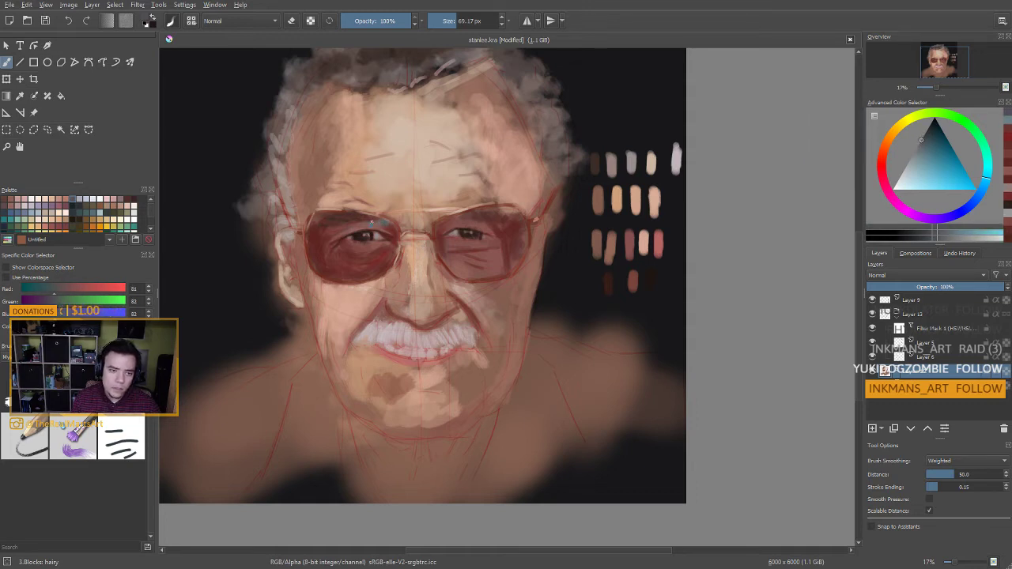
Add a small light grey highlight to the left eye with a brush about 22 px wide, sampling the grey near the glasses' bridge
key(bracketleft)
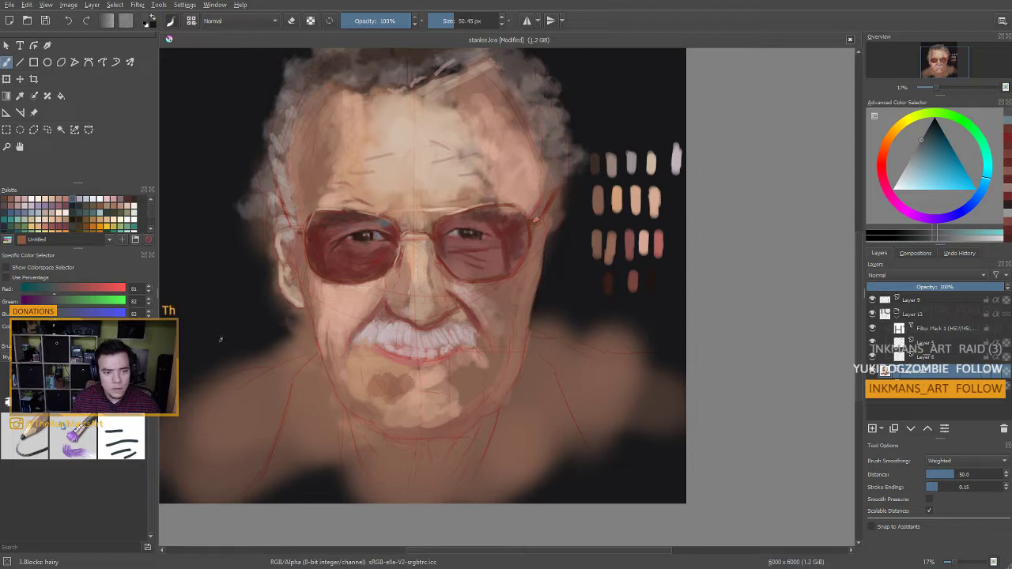
ctrl+click(400, 236)
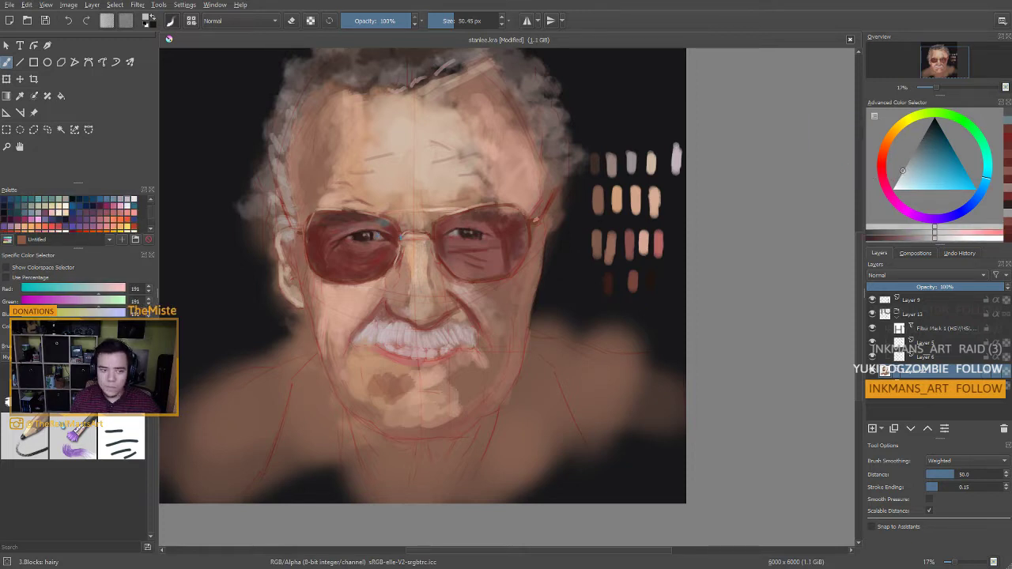
key(bracketleft)
key(bracketleft)
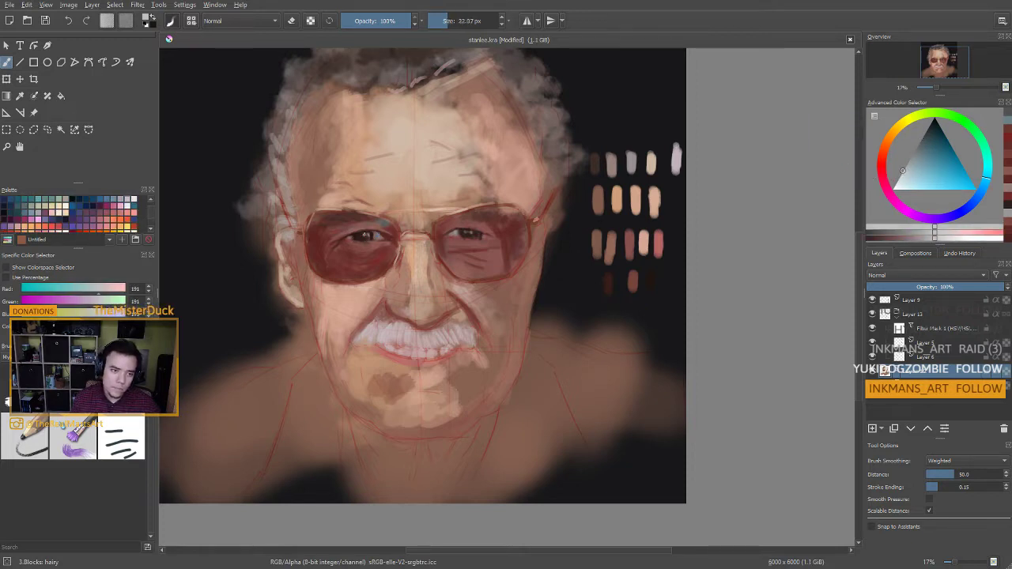
click(362, 234)
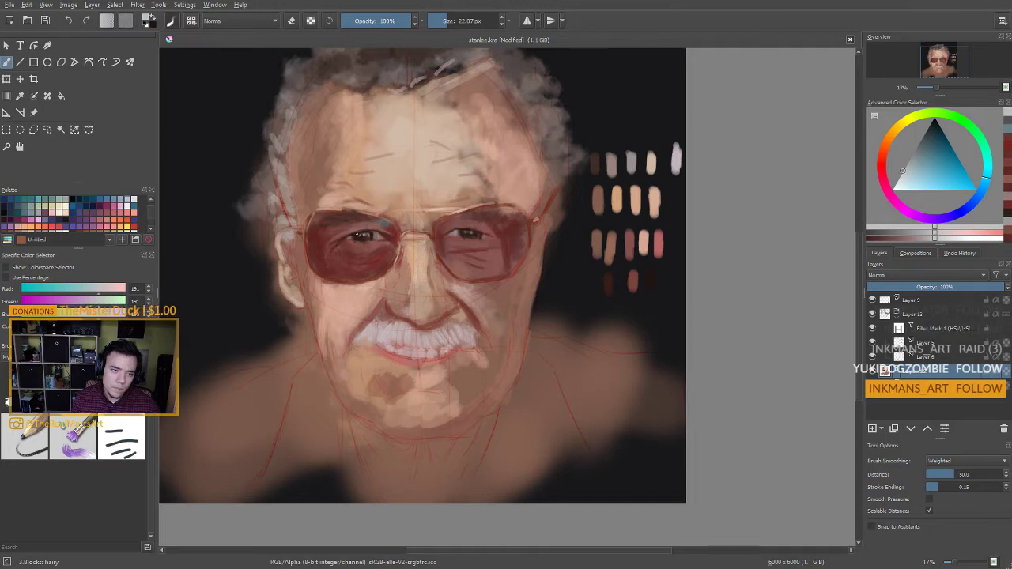
Darken the left eye's upper lid line with dark browns sampled from the eye, and enlarge the brush to about 50 px
ctrl+click(392, 230)
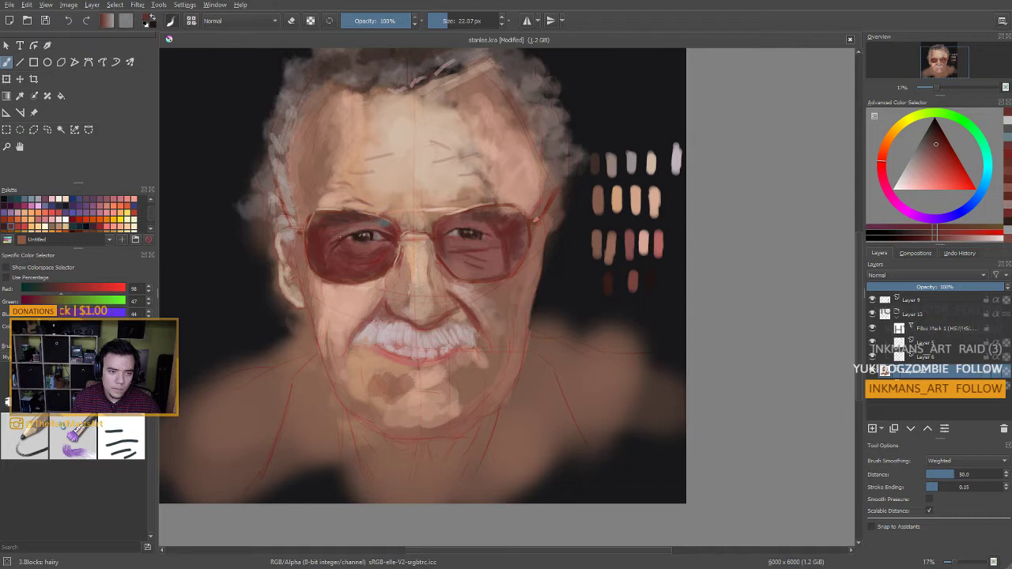
ctrl+click(357, 235)
drag(357, 234, 366, 232)
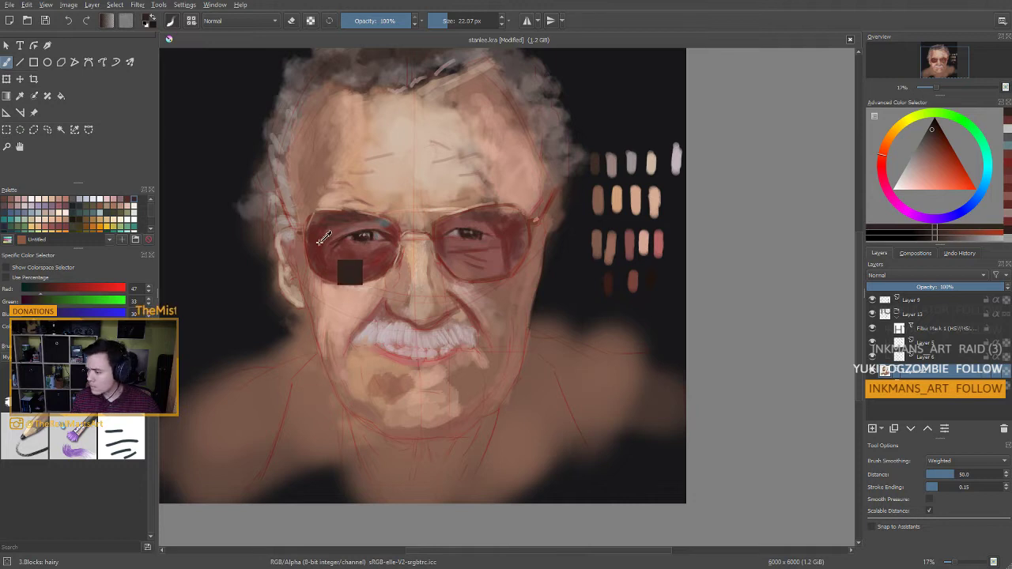
ctrl+click(362, 239)
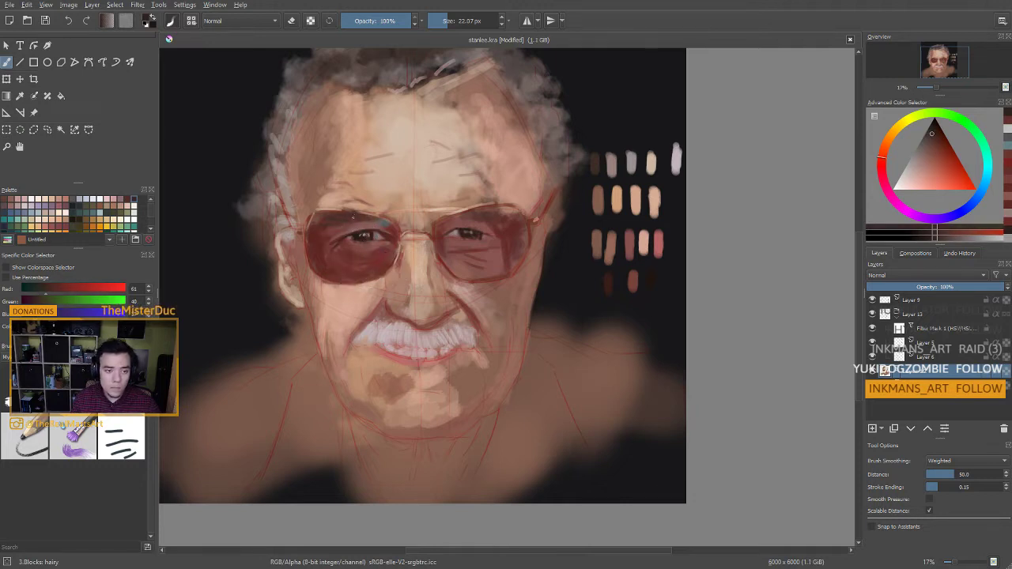
drag(343, 224, 357, 224)
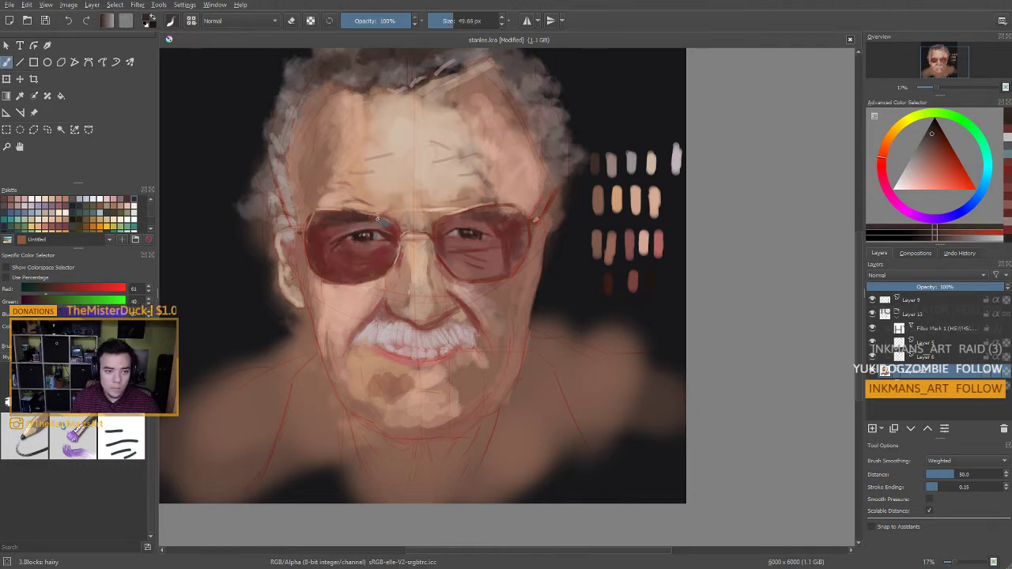
Shade around the left eye with sampled dark tones and a darker brownish red, enlarging the brush to about 83 px
ctrl+click(365, 226)
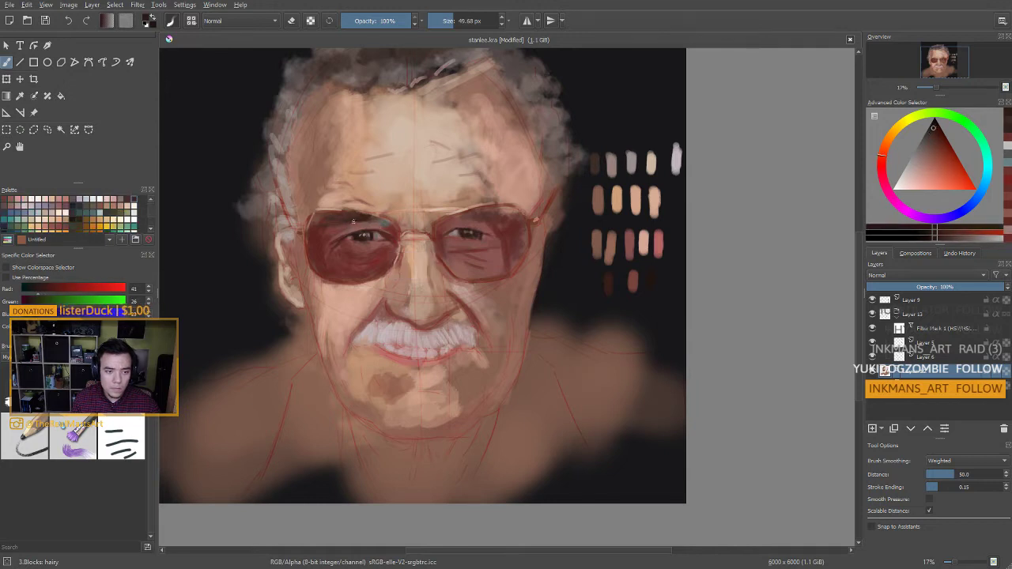
ctrl+click(389, 228)
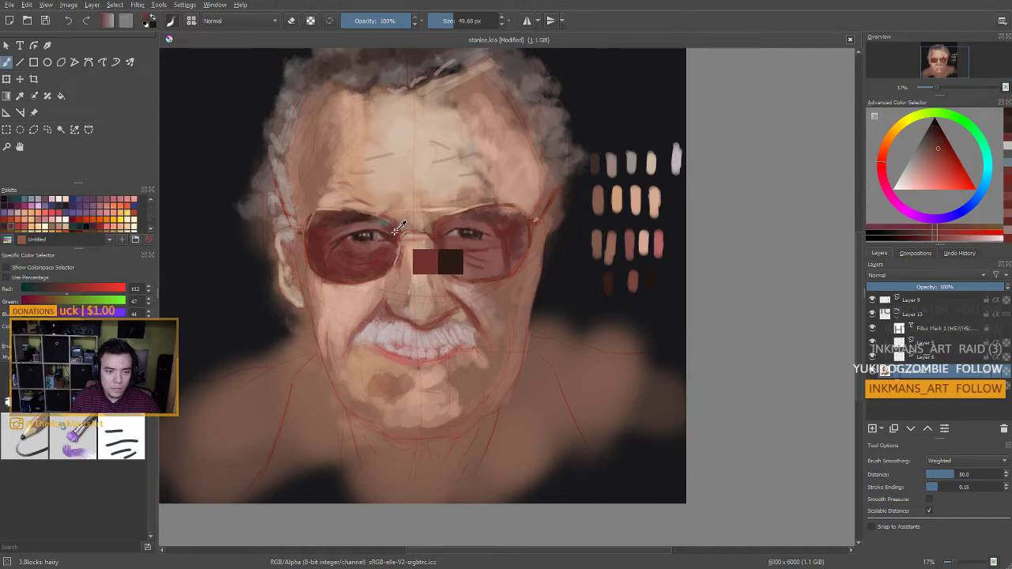
click(934, 136)
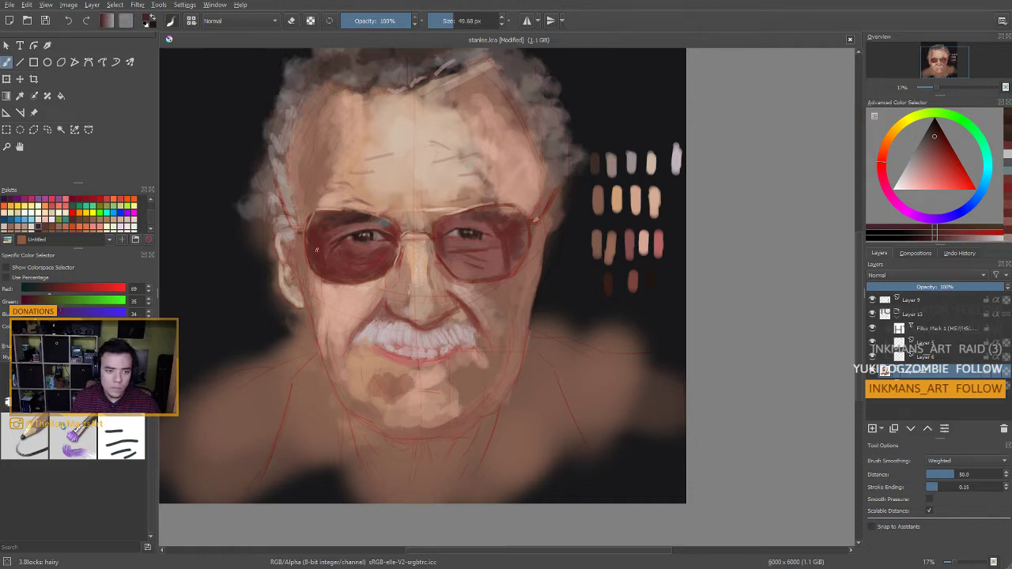
shift+drag(335, 250, 353, 250)
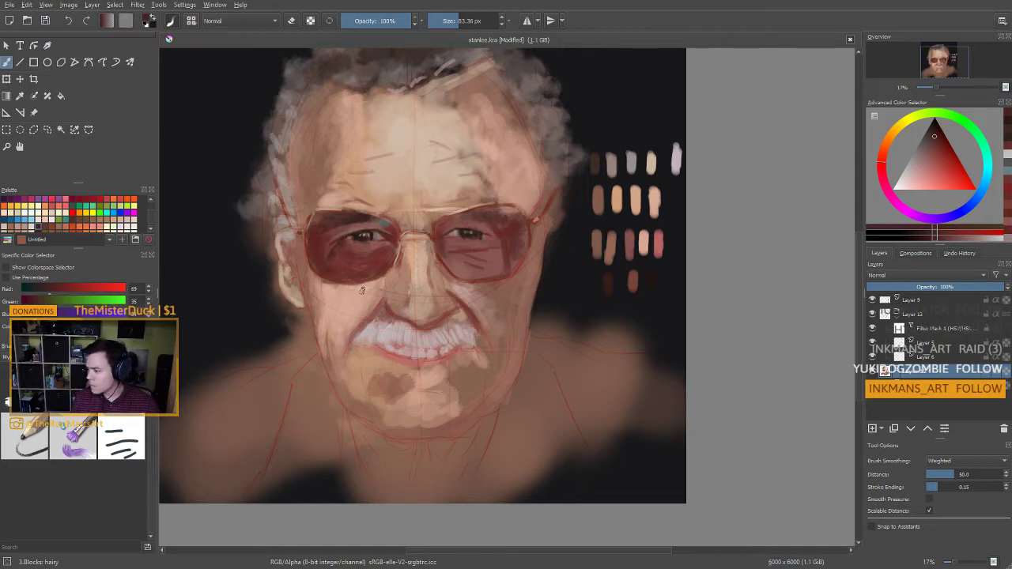
Blend the left eye's upper lid with sampled muted and dark reds using brushes of about 34 and 67 px, and check the portrait mirrored
ctrl+click(368, 227)
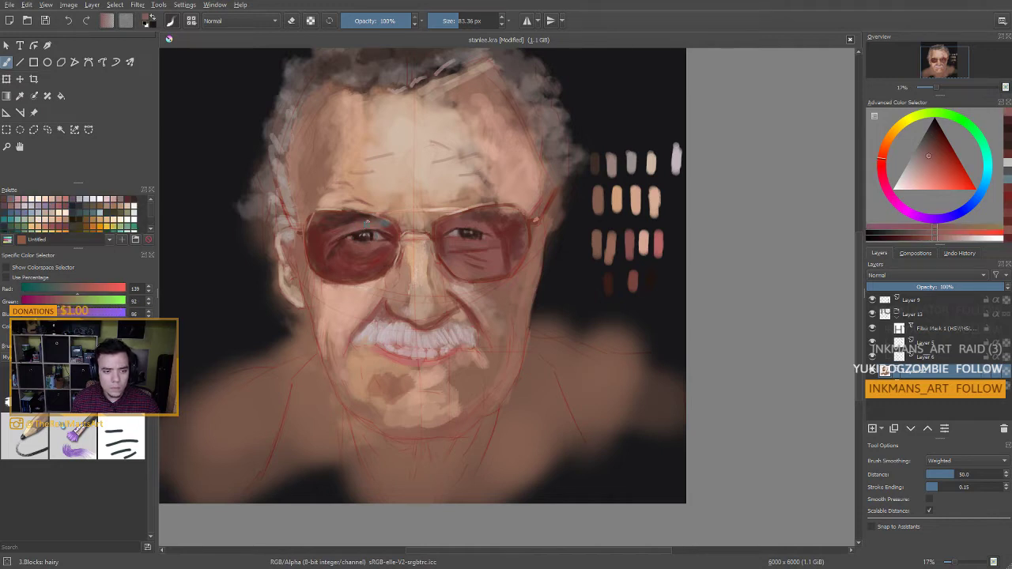
ctrl+click(387, 228)
drag(386, 229, 364, 232)
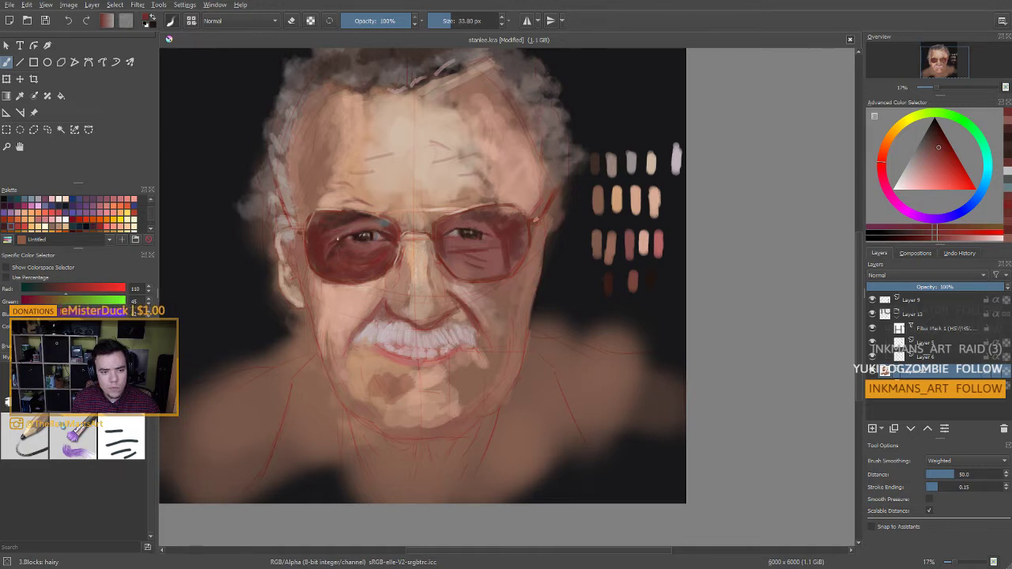
ctrl+click(349, 225)
shift+drag(343, 225, 360, 224)
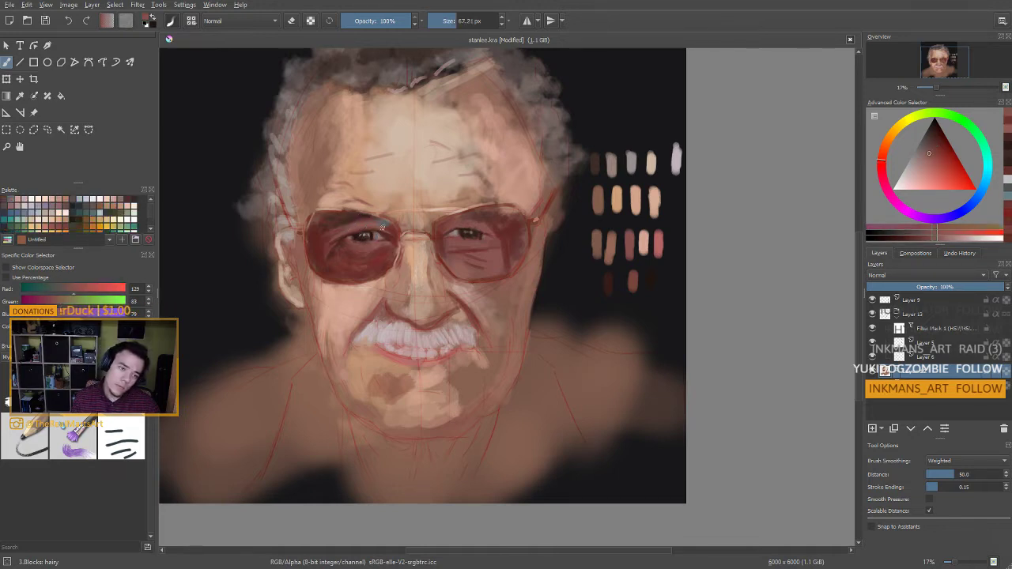
ctrl+click(383, 225)
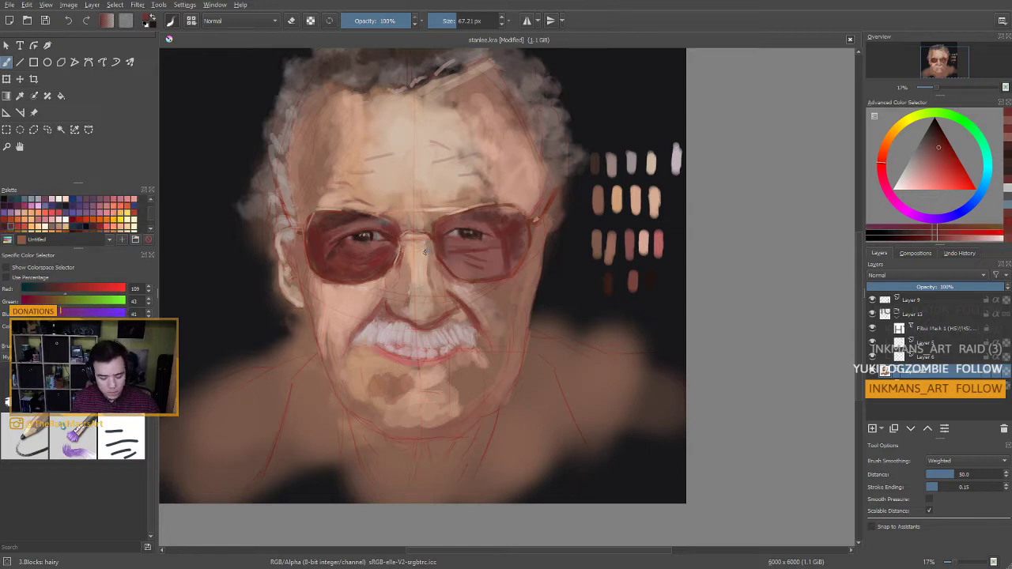
key(m)
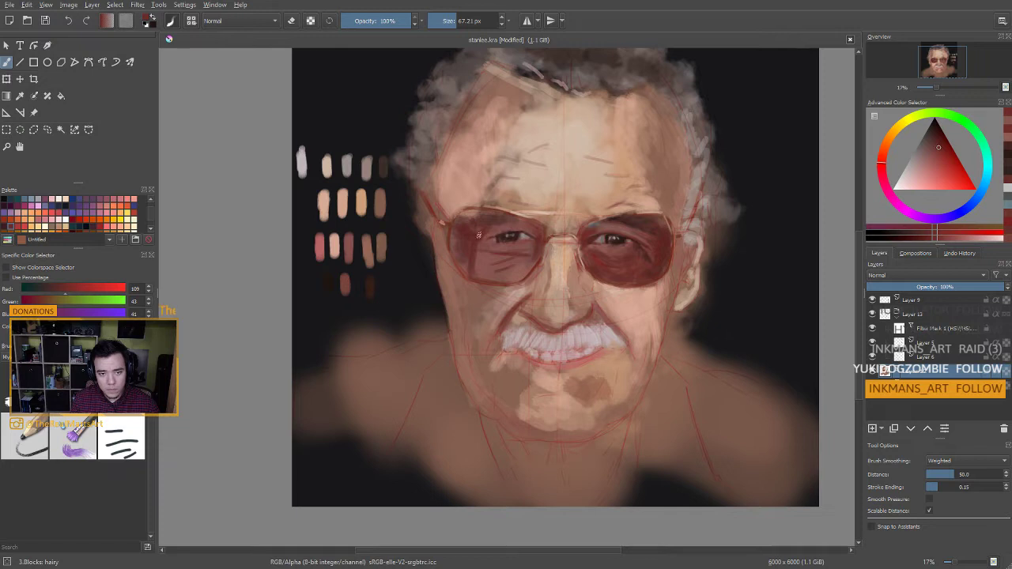
key(m)
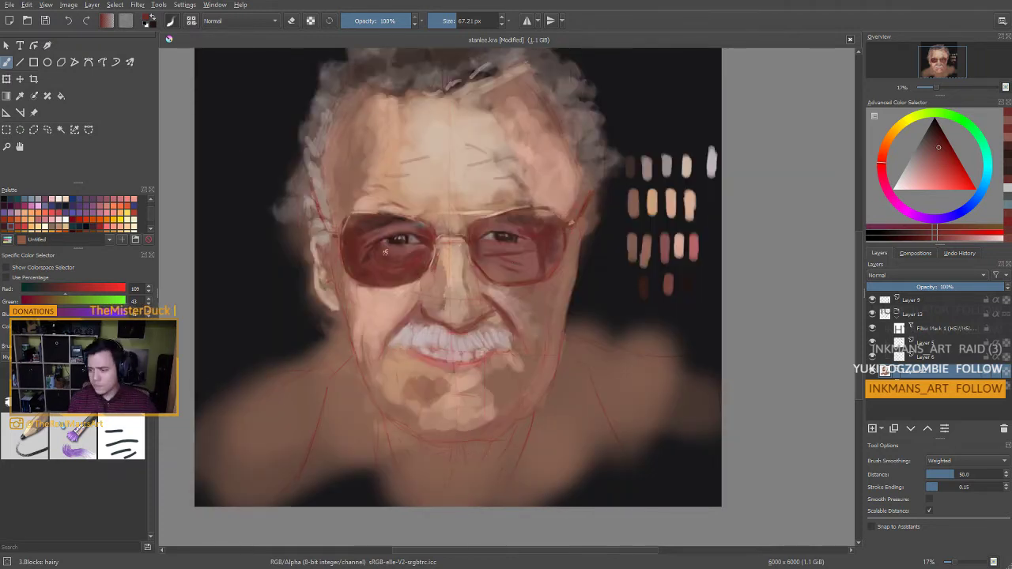
Sample the brown of the left forehead, try the rough bristle brushes, and switch to the 2.Bristles: canvas-brush preset
ctrl+click(368, 152)
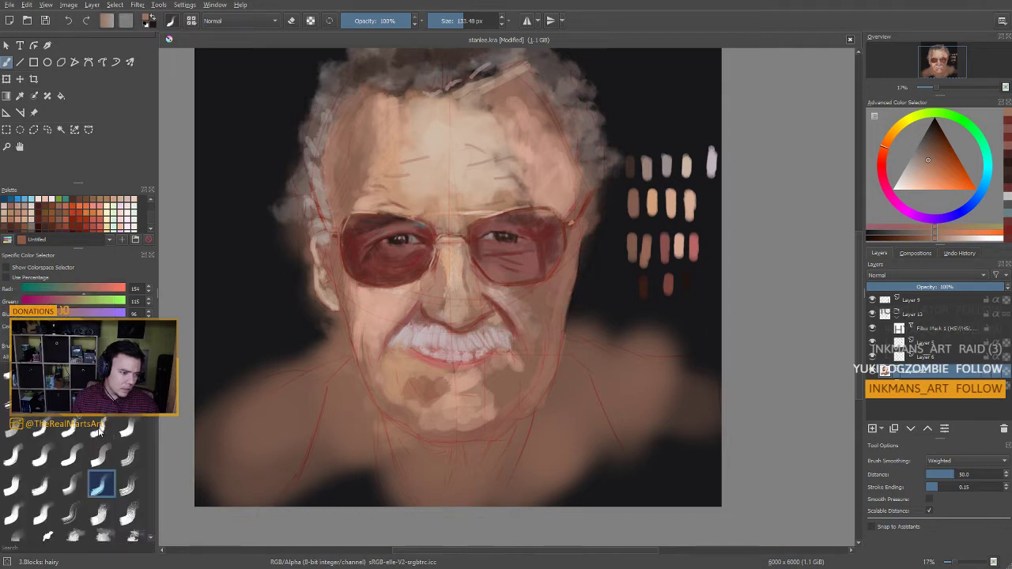
click(99, 429)
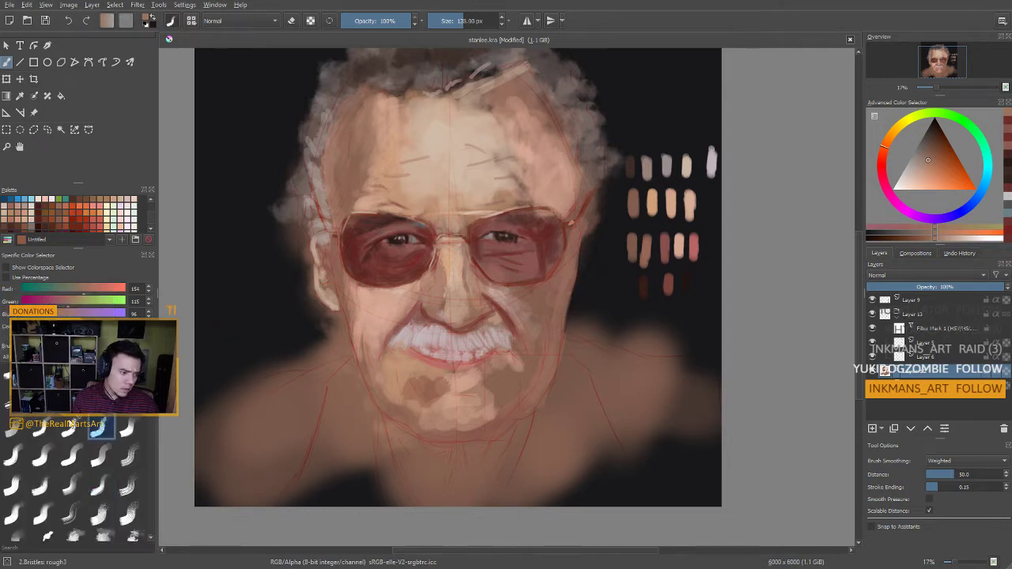
click(71, 426)
drag(418, 103, 401, 194)
key(ctrl+z)
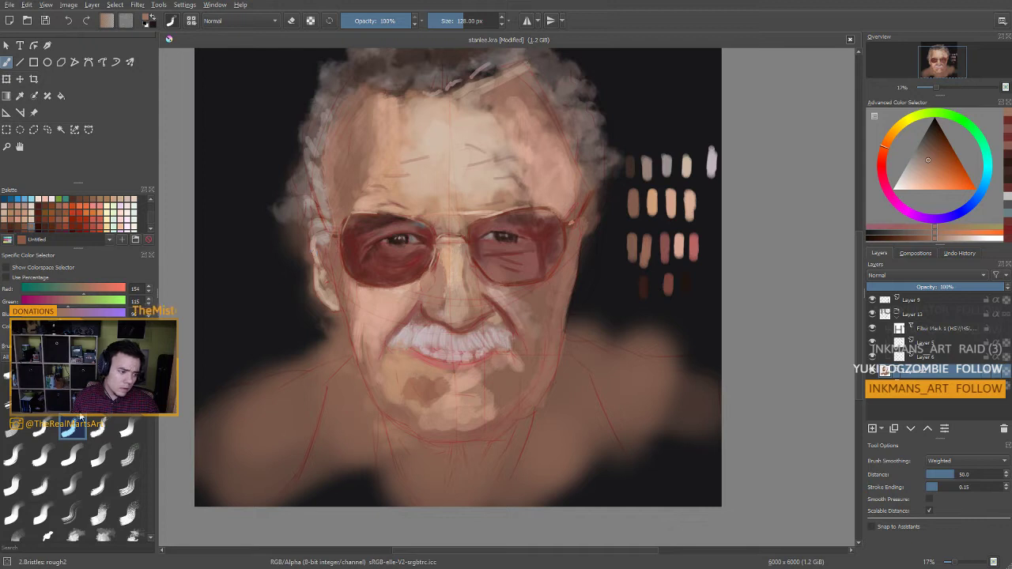
click(72, 373)
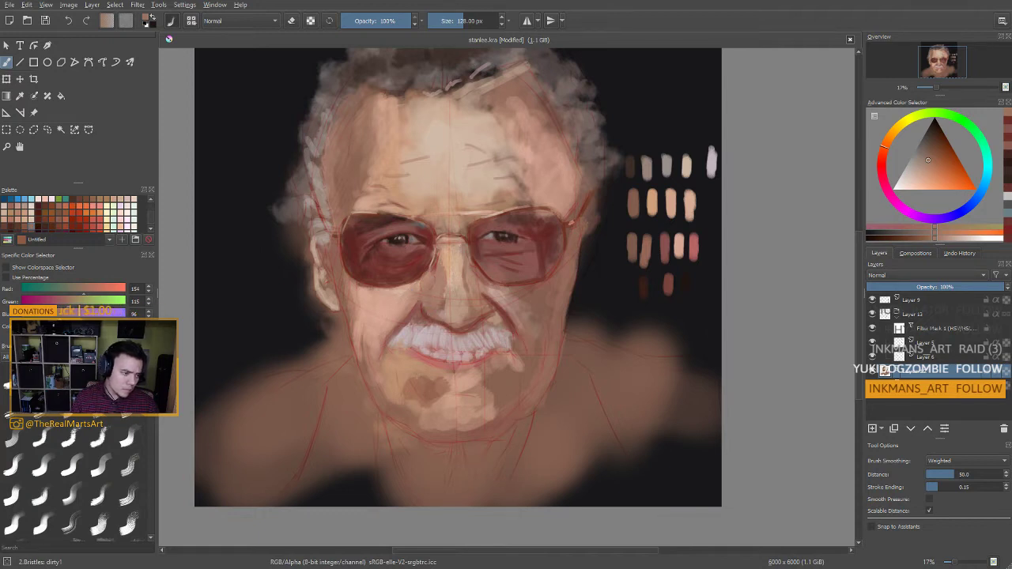
key(.)
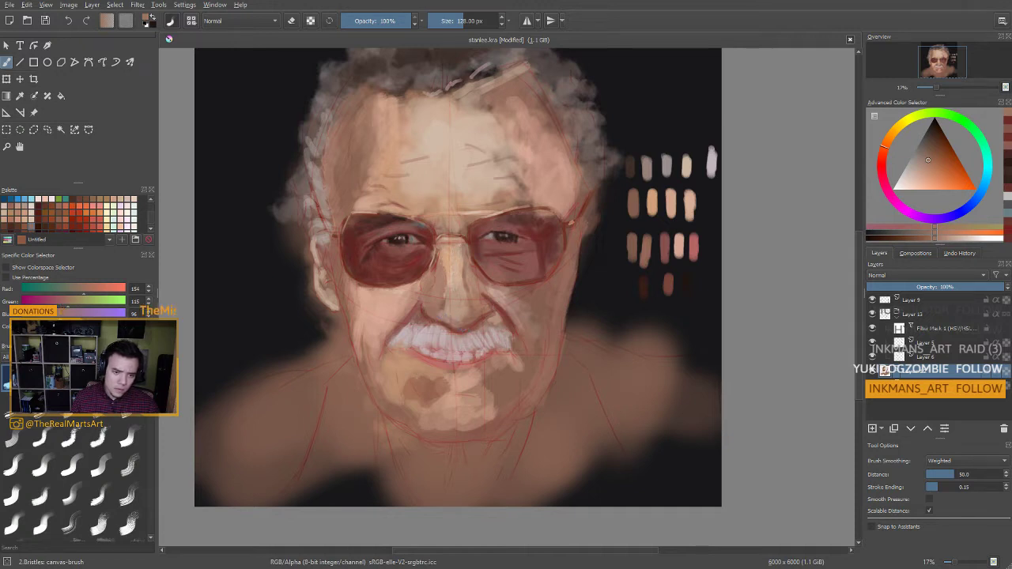
Paint light pinkish-beige skin tone over the left side of the forehead, sampled above the glasses, with a brush about 167 px wide
ctrl+click(458, 307)
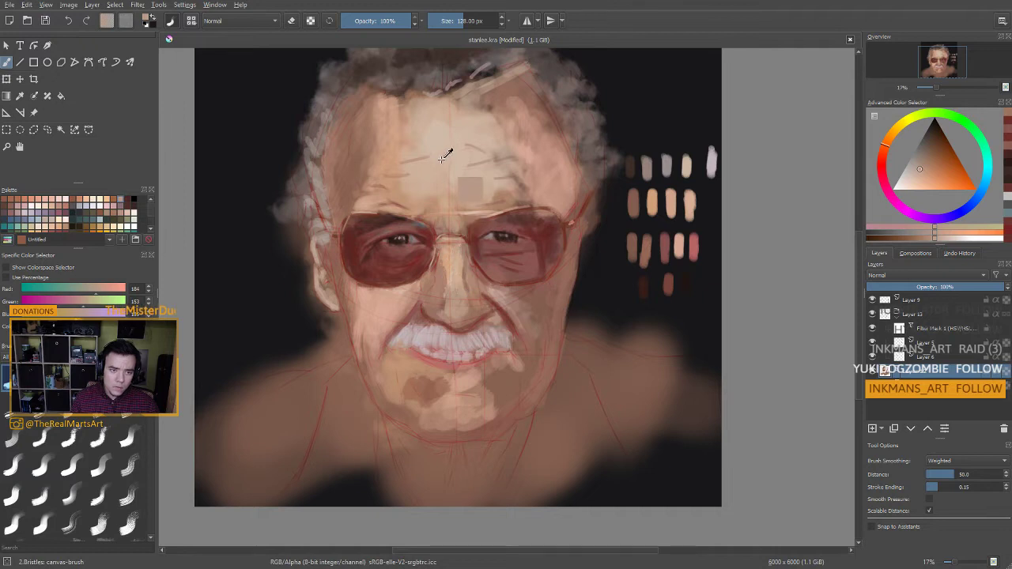
ctrl+click(452, 134)
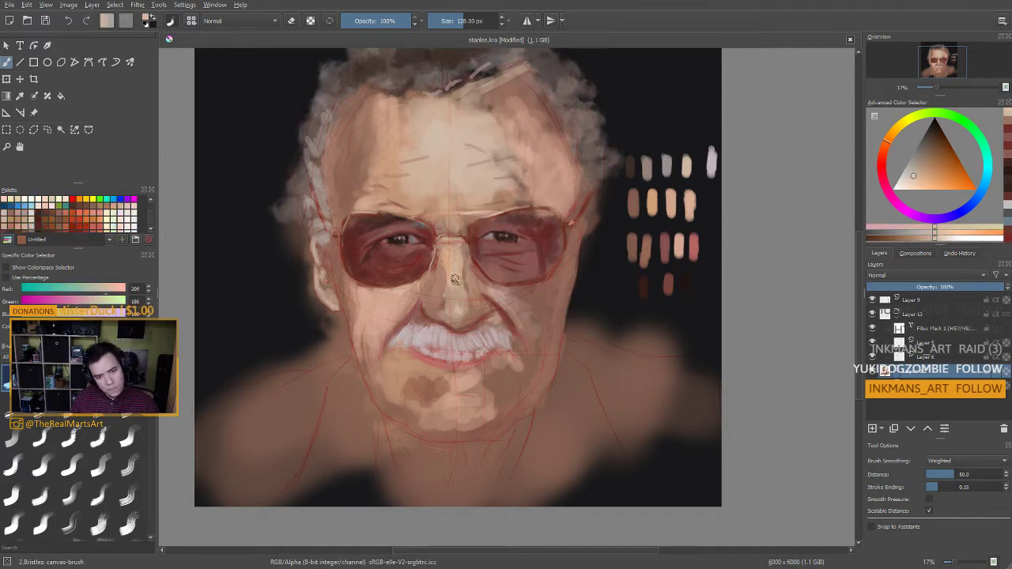
scroll(490, 281, down, 2)
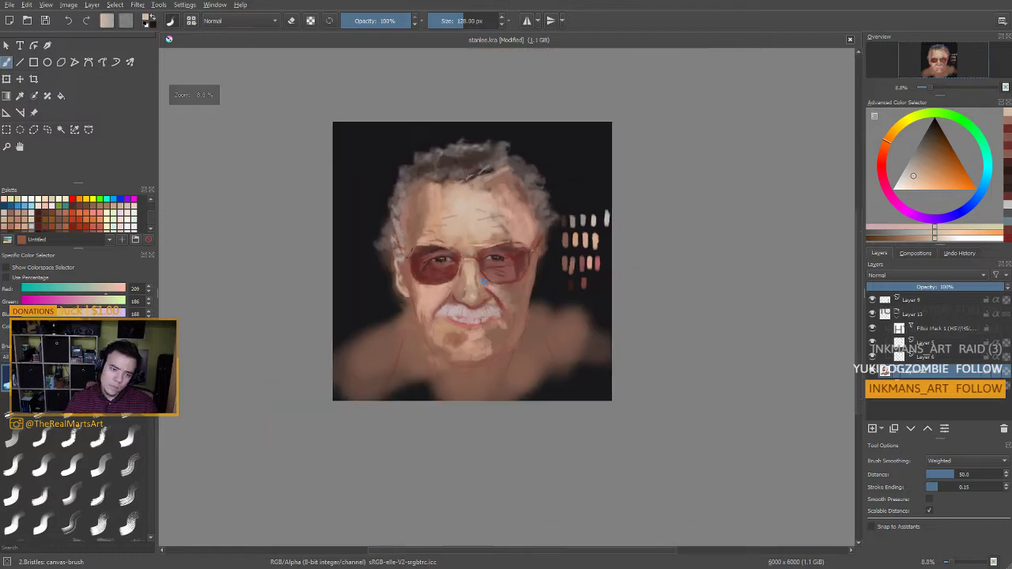
scroll(484, 281, up, 1)
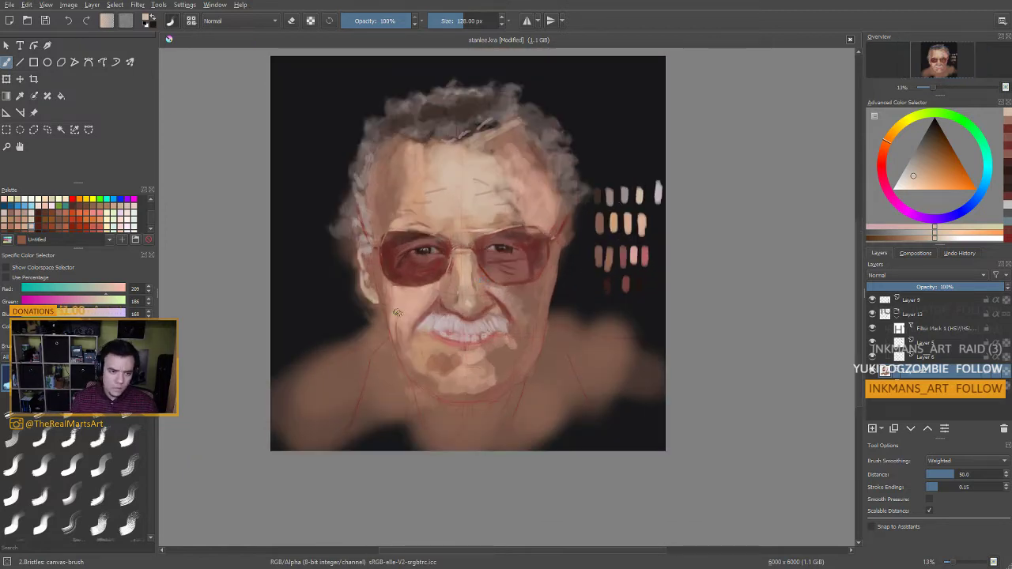
ctrl+click(444, 213)
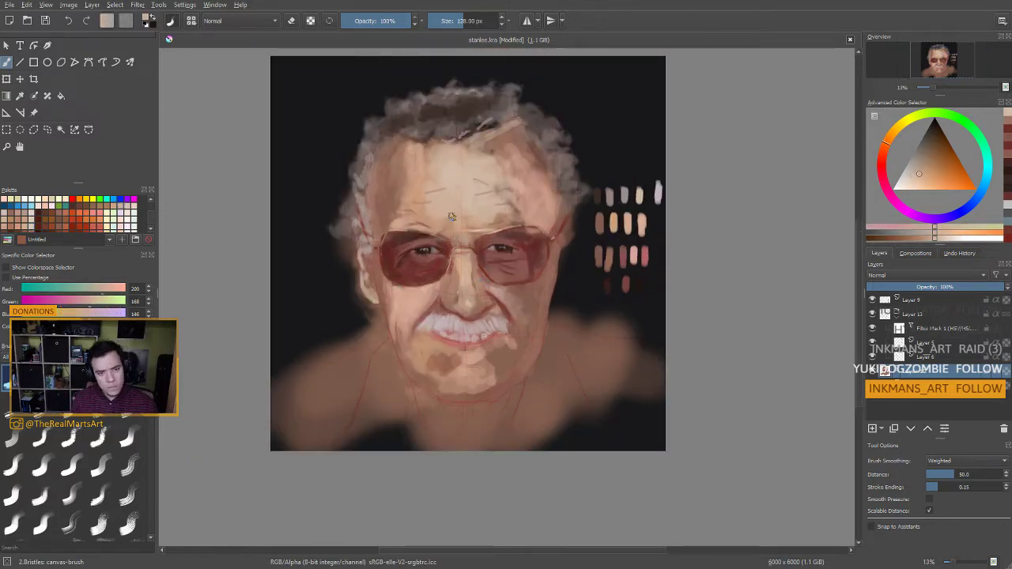
shift+drag(452, 216, 464, 208)
drag(407, 154, 408, 158)
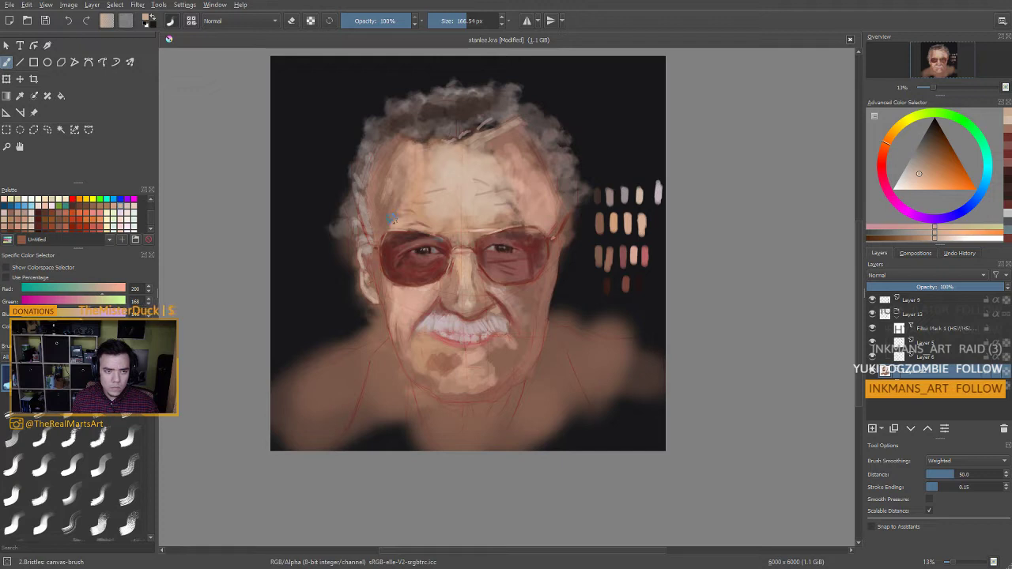
Shade the left edge of the cheek below the ear with a darker reddish brown, using brushes of about 210 and 126 px
key(bracketright)
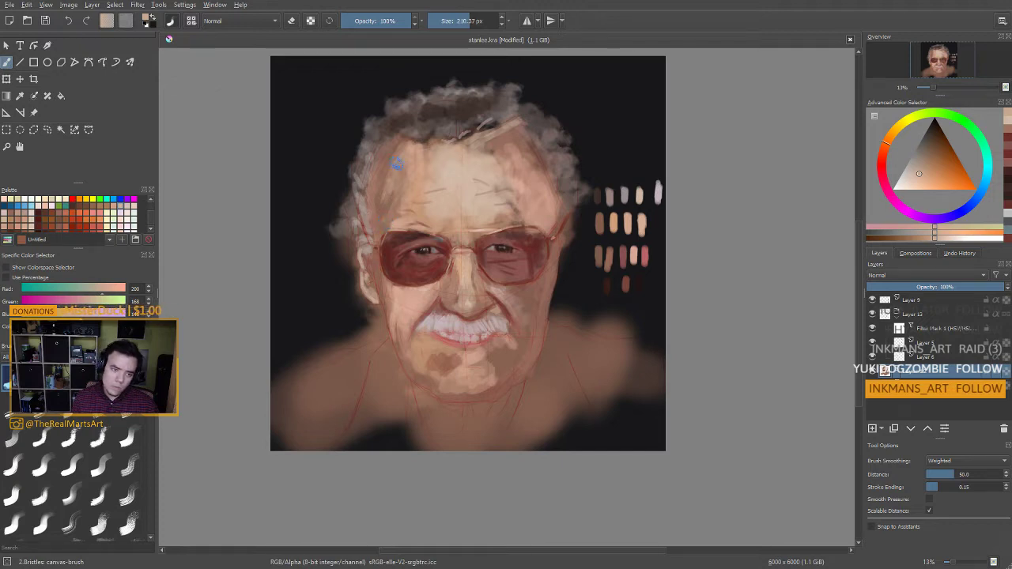
ctrl+click(415, 180)
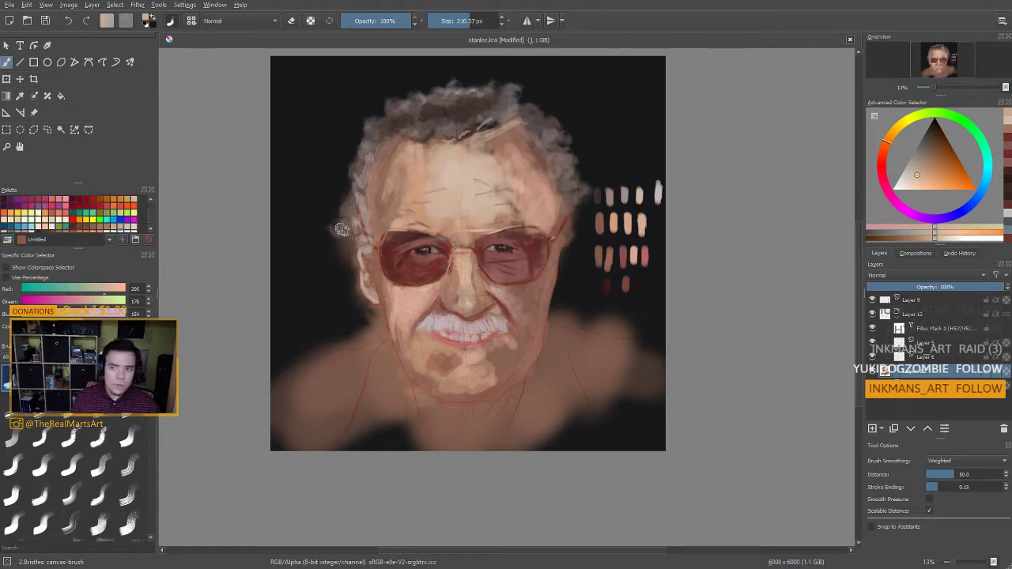
mouse_move(897, 148)
mouse_down()
mouse_move(887, 152)
mouse_move(931, 150)
mouse_up()
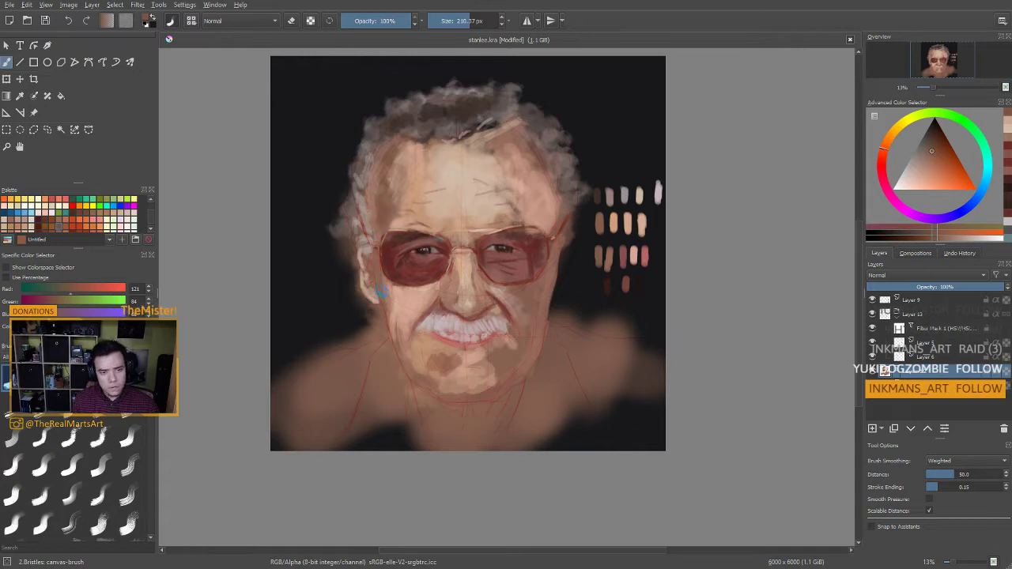
drag(391, 295, 386, 295)
key(bracketleft)
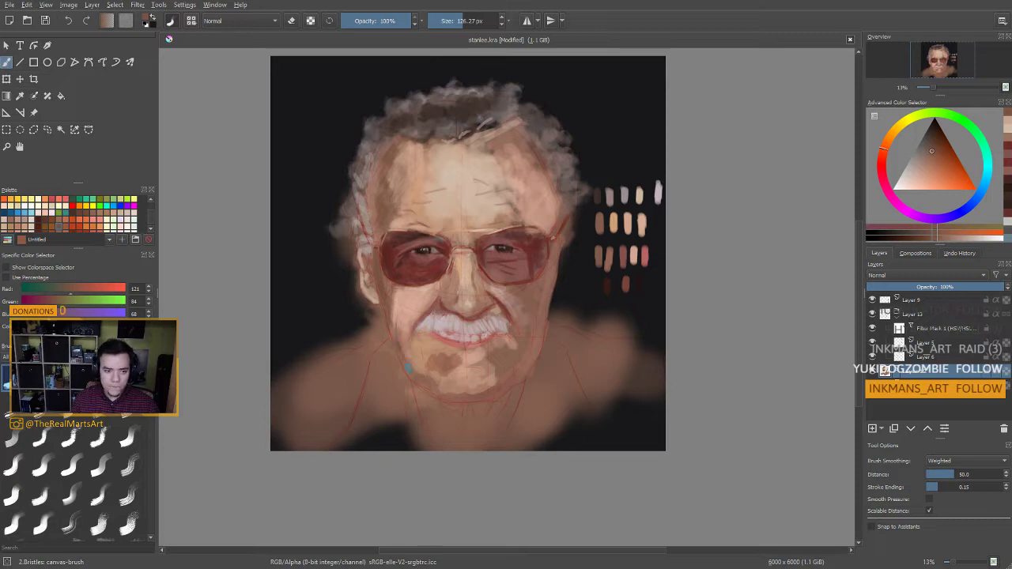
Paint sampled dark red along the lower left jawline and blend it with sampled chin beige, using a brush of about 204 px
ctrl+click(468, 276)
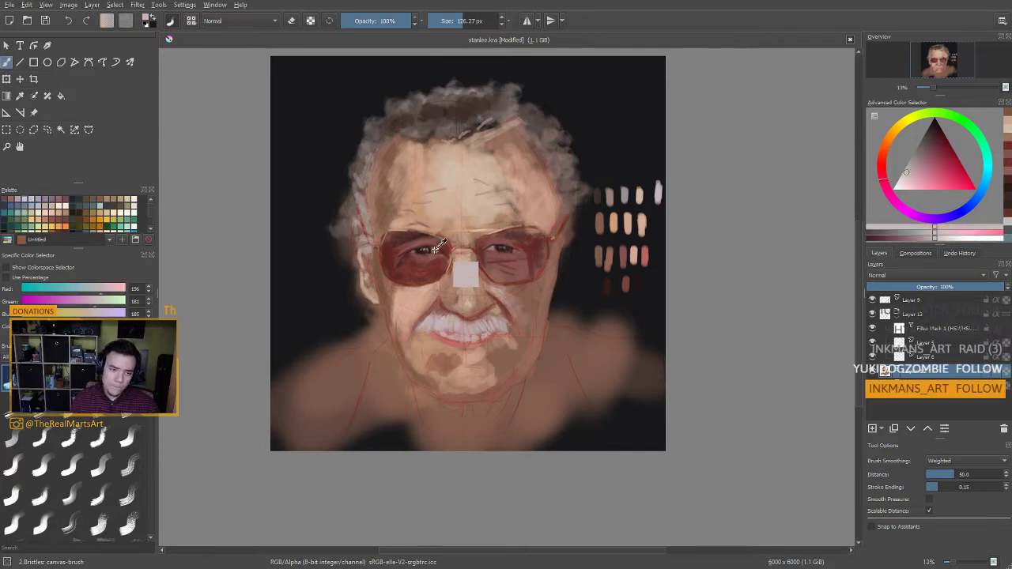
ctrl+click(445, 275)
drag(421, 346, 452, 347)
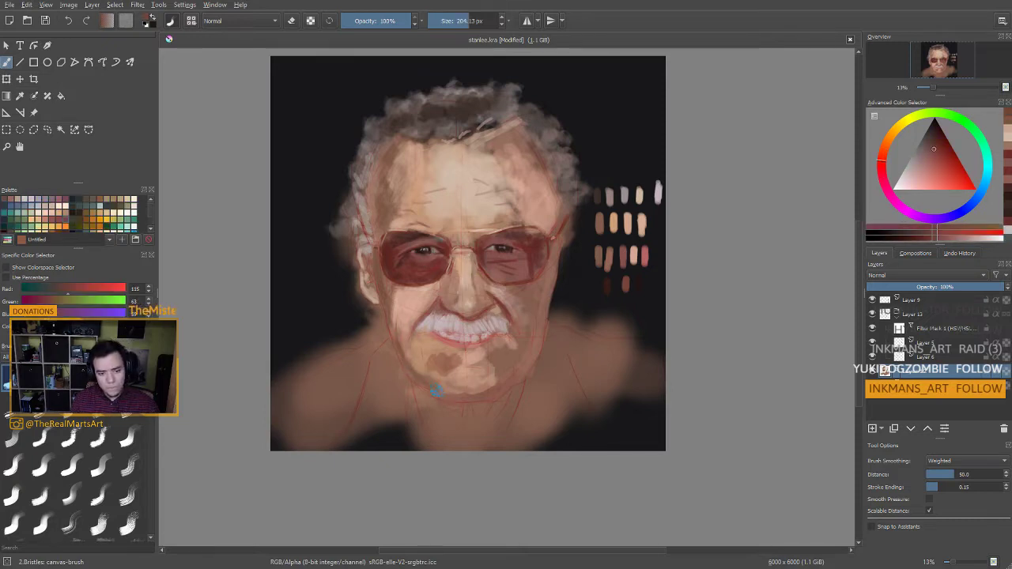
ctrl+click(478, 377)
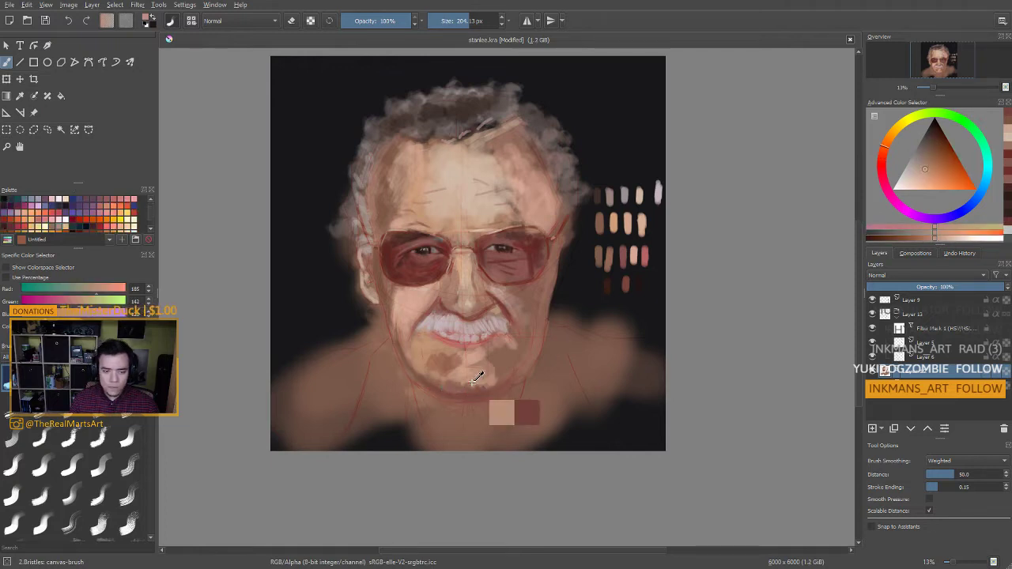
drag(441, 392, 487, 391)
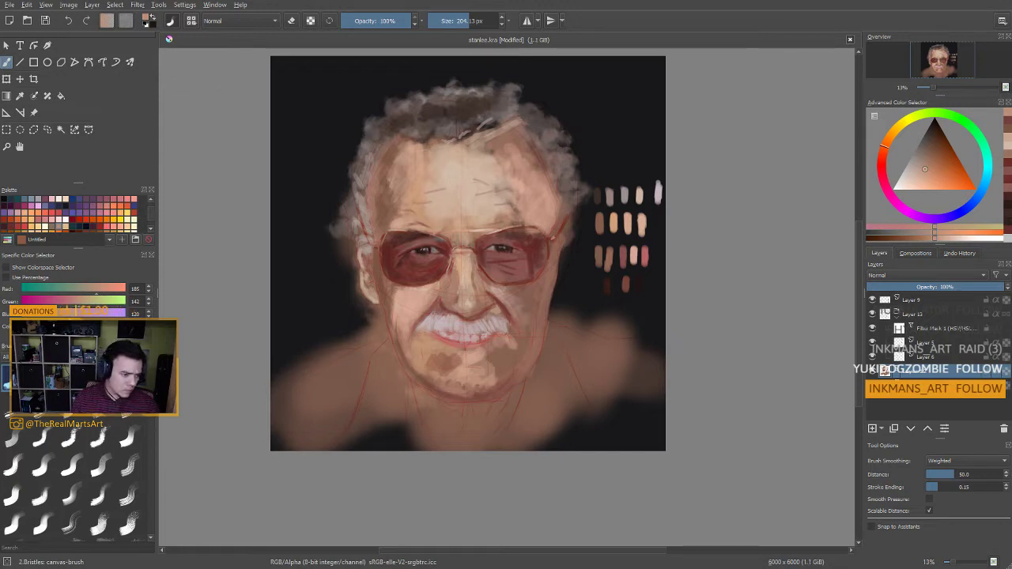
Switch to the Wet Square brush preset and paint sampled brown over the left forehead at about 280 px
click(6, 357)
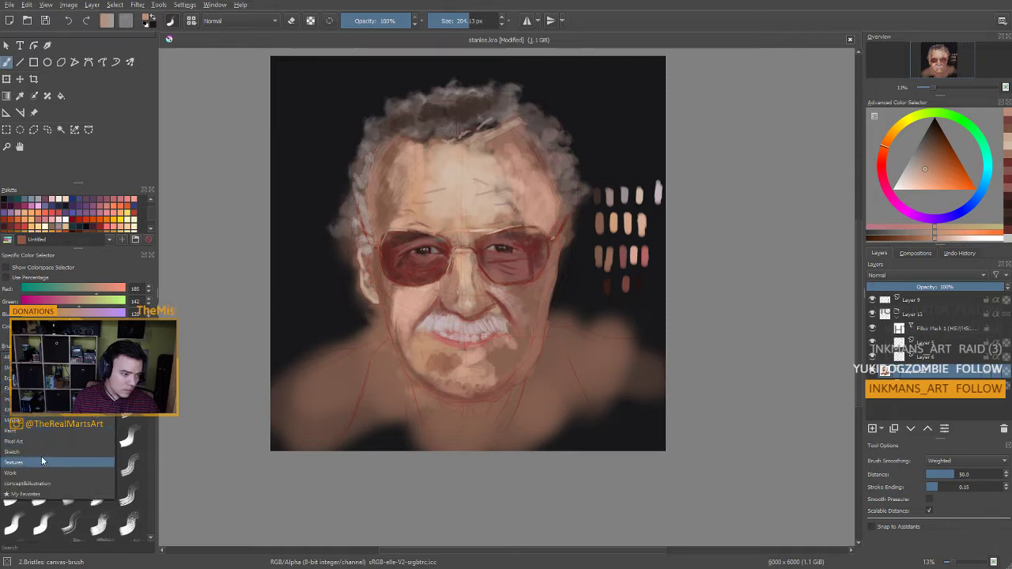
click(44, 424)
click(121, 437)
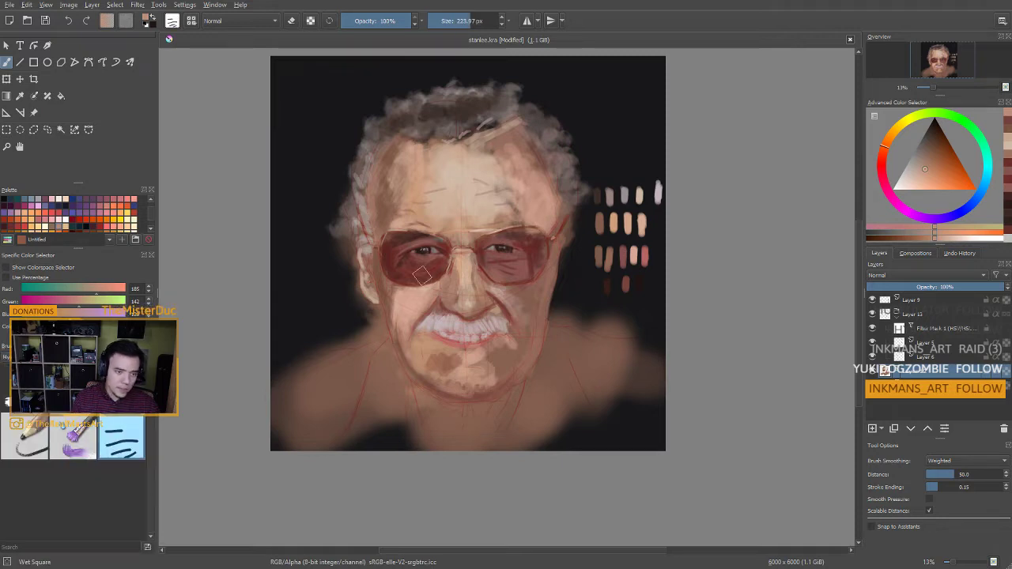
drag(427, 214, 452, 215)
ctrl+click(396, 184)
drag(401, 178, 402, 174)
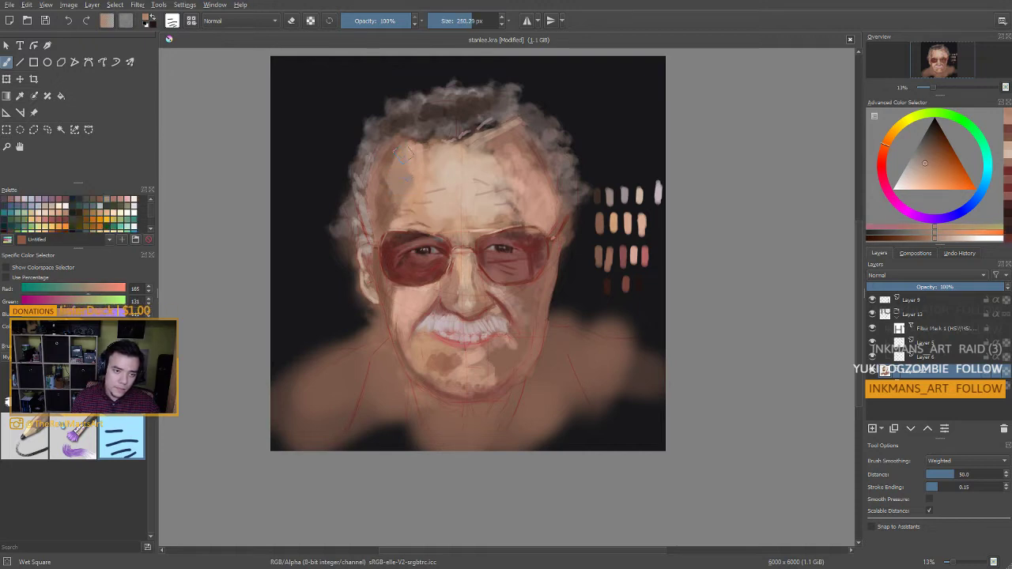
Blend the left forehead down to the brow with sampled skin tones, reducing the brush to about 98 px
ctrl+click(412, 194)
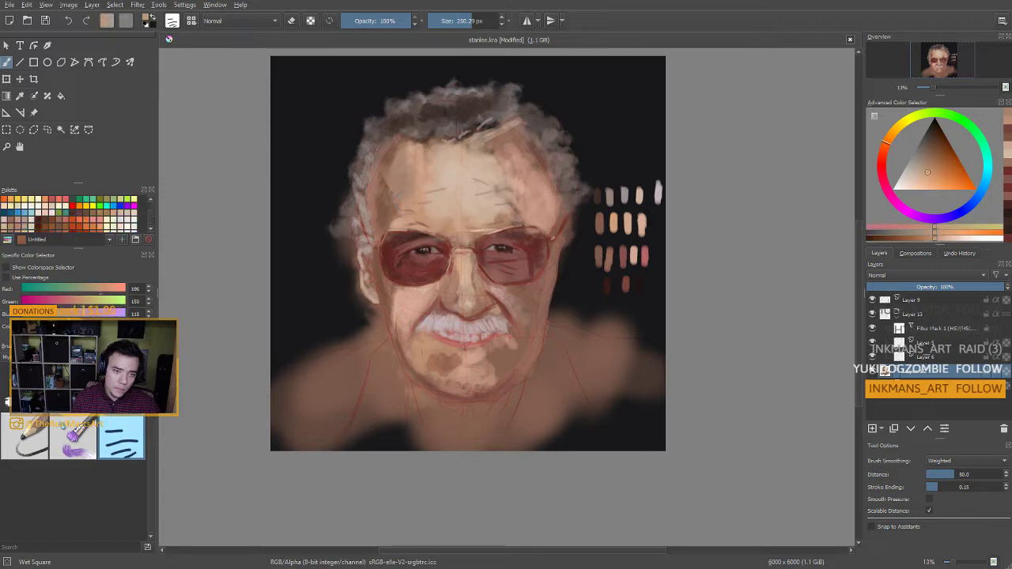
drag(419, 194, 412, 188)
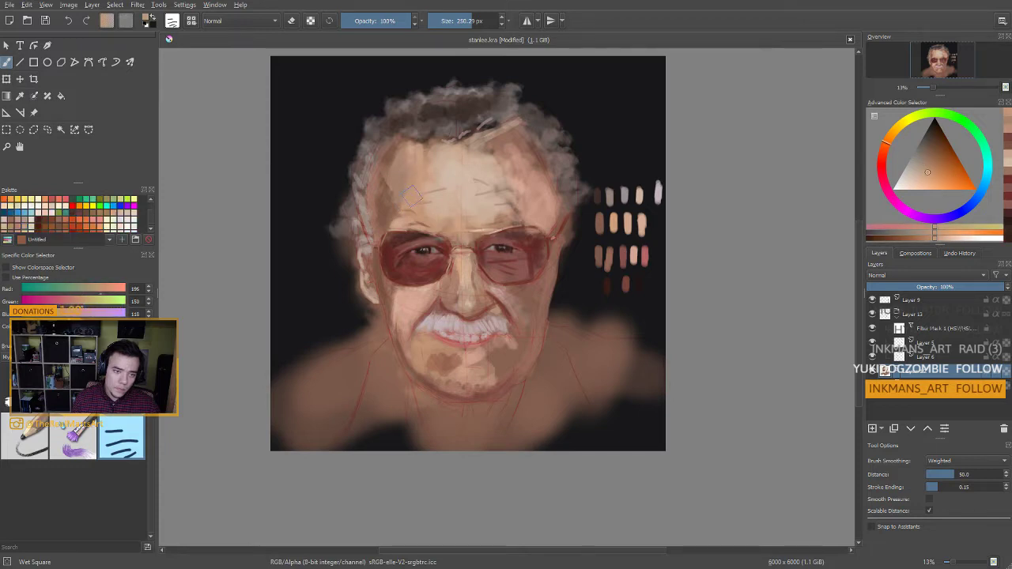
ctrl+click(399, 223)
mouse_move(396, 228)
shift+mouse_down()
mouse_move(356, 227)
mouse_move(399, 223)
mouse_move(373, 230)
shift+mouse_up()
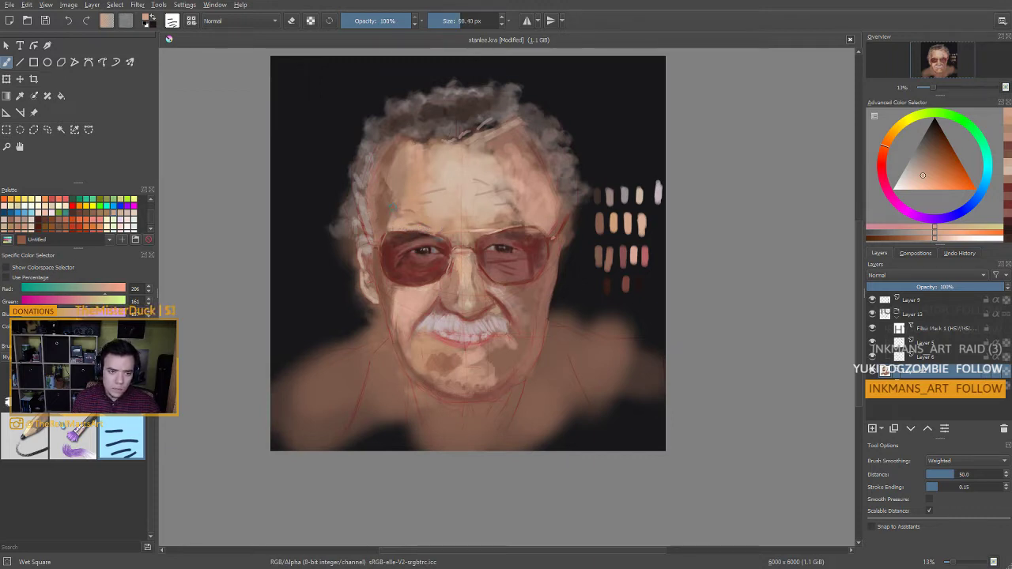
ctrl+click(398, 208)
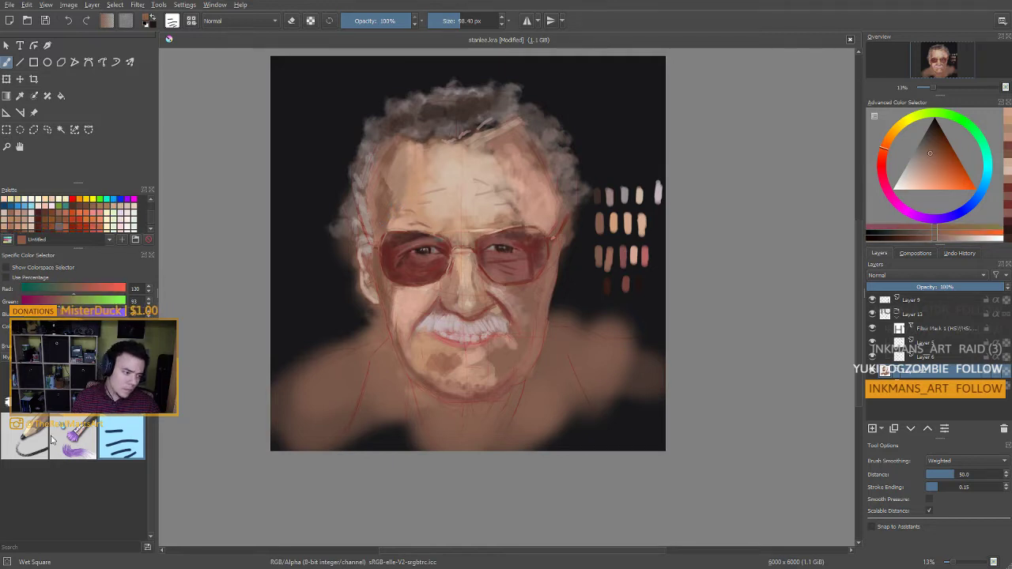
Switch to the 3.Blocks: hairy brush preset and paint sampled brown over the left temple and brow, undoing the unwanted stroke
click(64, 389)
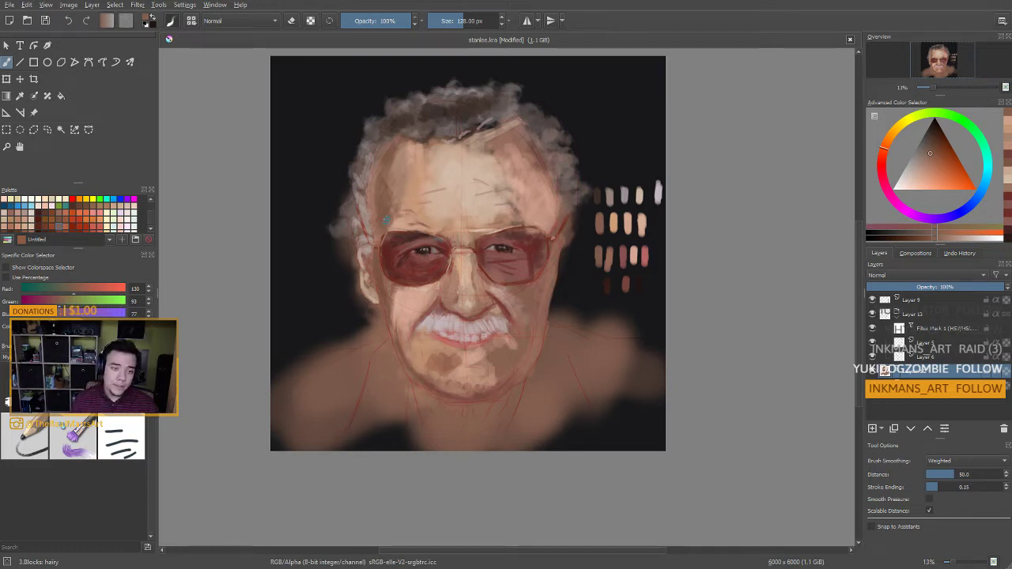
drag(401, 230, 446, 230)
key(ctrl+z)
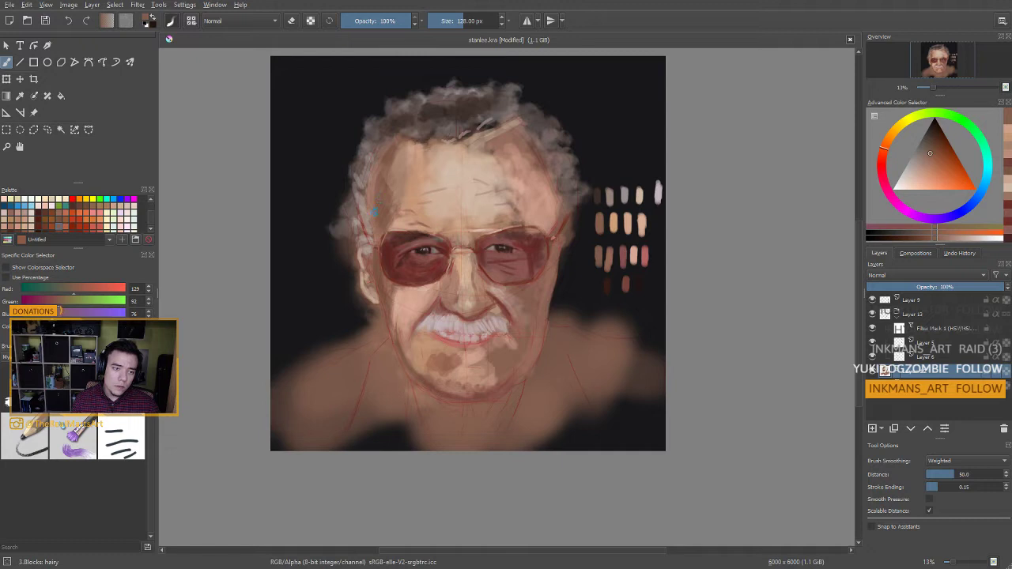
drag(388, 272, 383, 214)
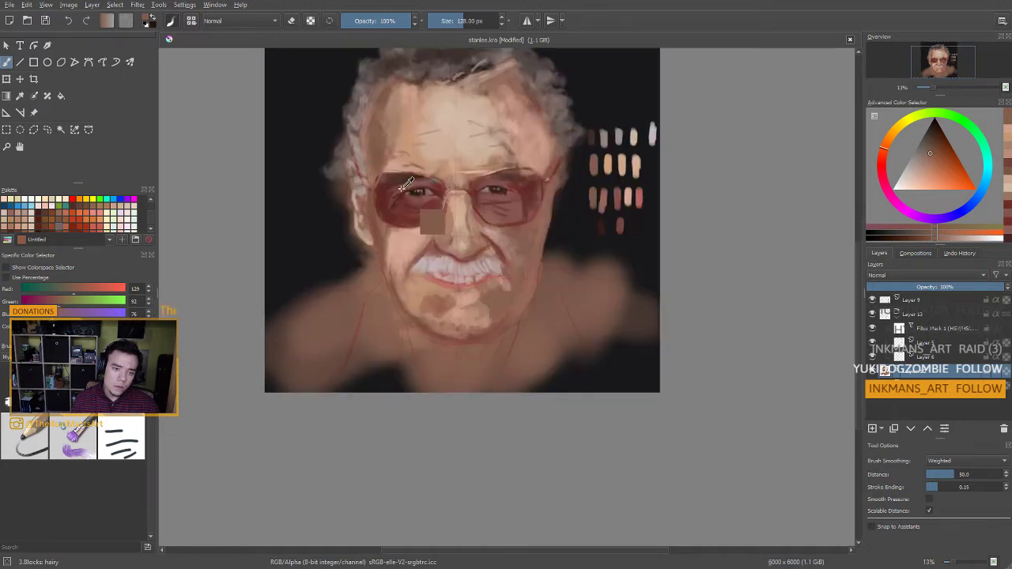
ctrl+click(385, 151)
mouse_move(395, 151)
mouse_down()
mouse_move(384, 155)
mouse_move(400, 180)
mouse_move(396, 158)
mouse_up()
Retouch the left brow and the area behind the left lens with sampled reds and skin tones, using a brush of about 50 px
ctrl+click(426, 172)
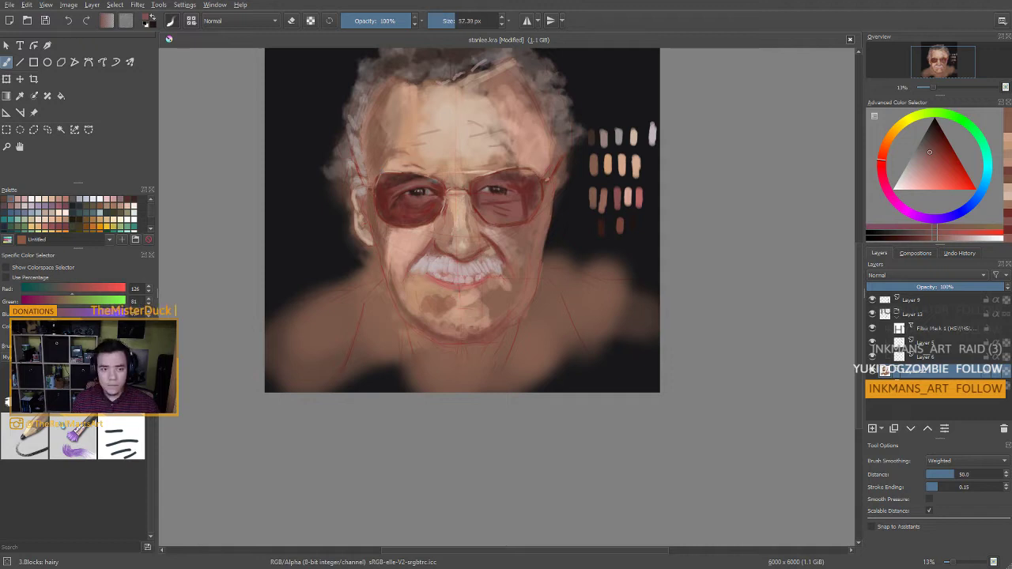
ctrl+click(399, 154)
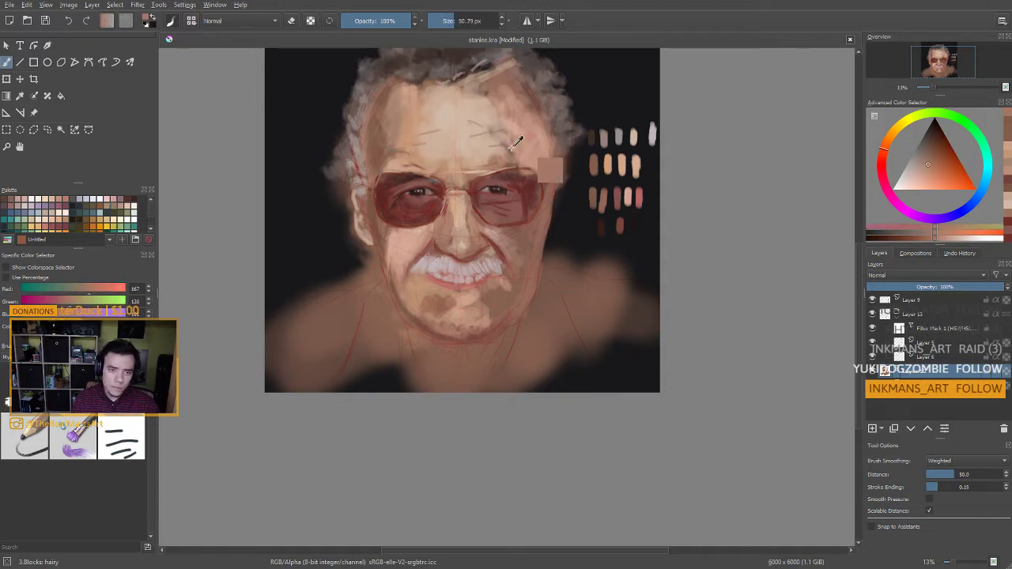
ctrl+click(377, 196)
ctrl+click(384, 198)
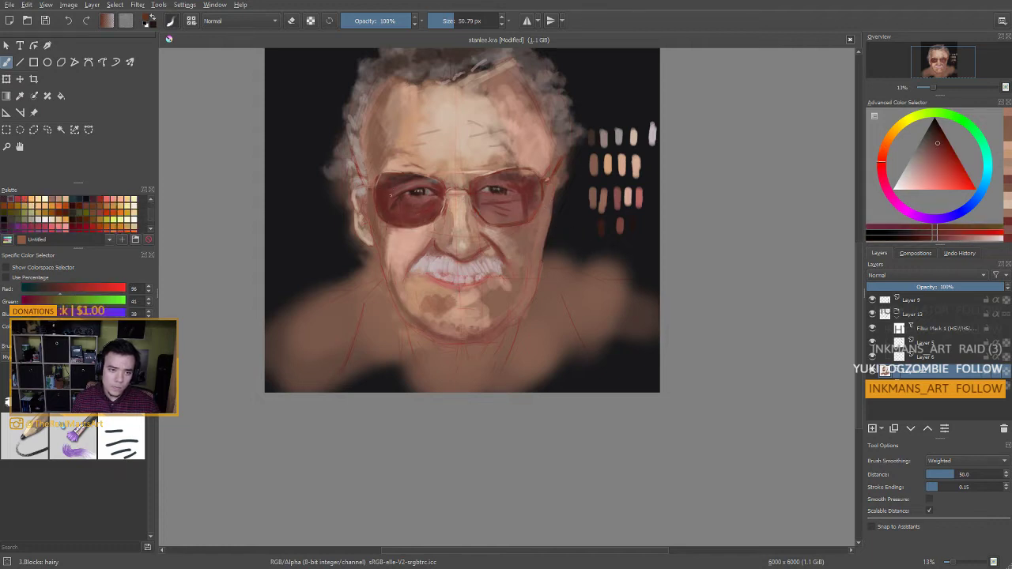
ctrl+click(433, 163)
drag(418, 189, 419, 190)
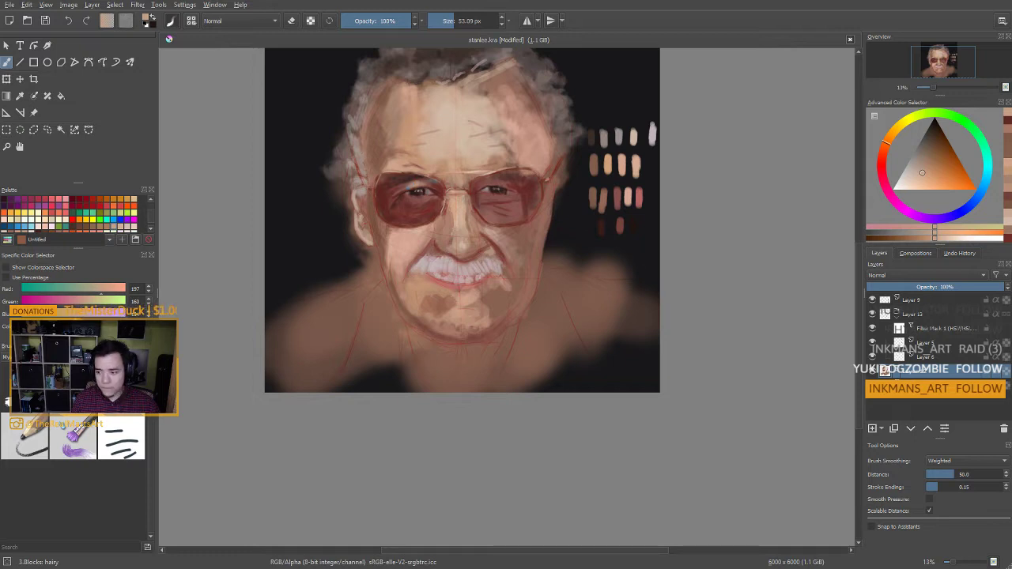
Add fine light skin-tone strokes around the left eye behind the lens, adjusting the brush between about 33 and 18 px
mouse_move(402, 210)
mouse_down()
mouse_move(396, 198)
mouse_move(413, 190)
mouse_up()
key(bracketleft)
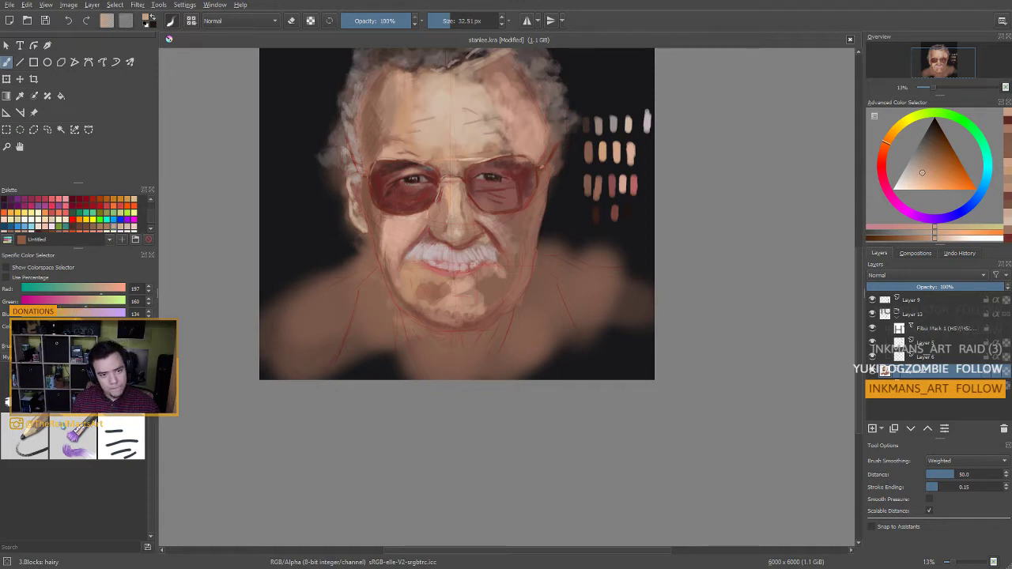
drag(421, 200, 426, 196)
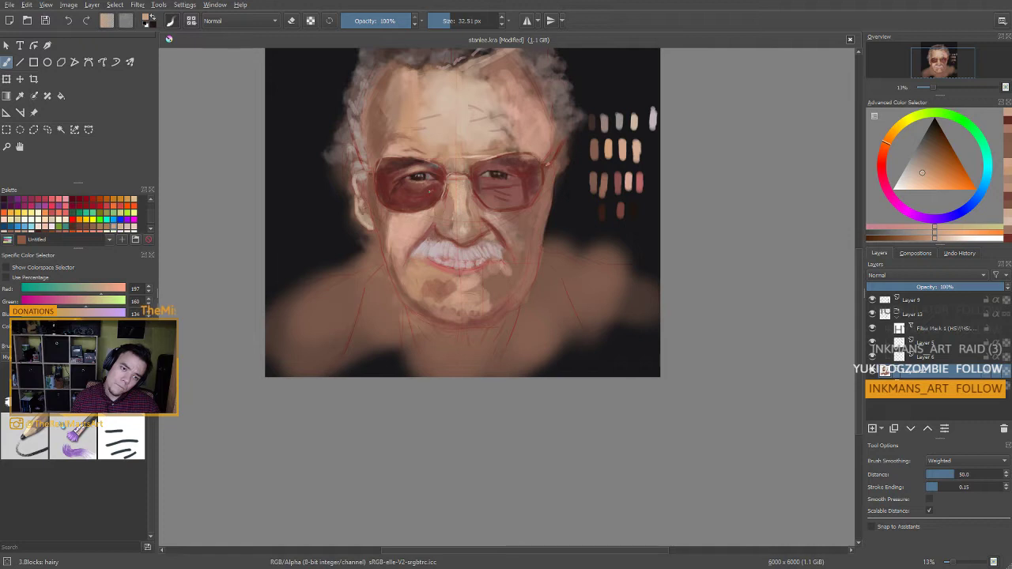
key(bracketleft)
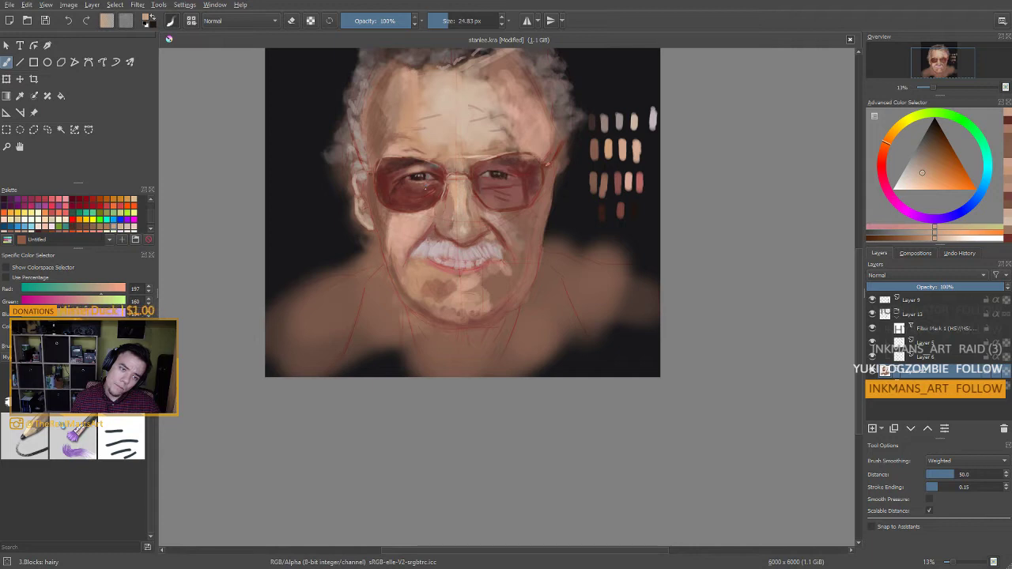
key(bracketleft)
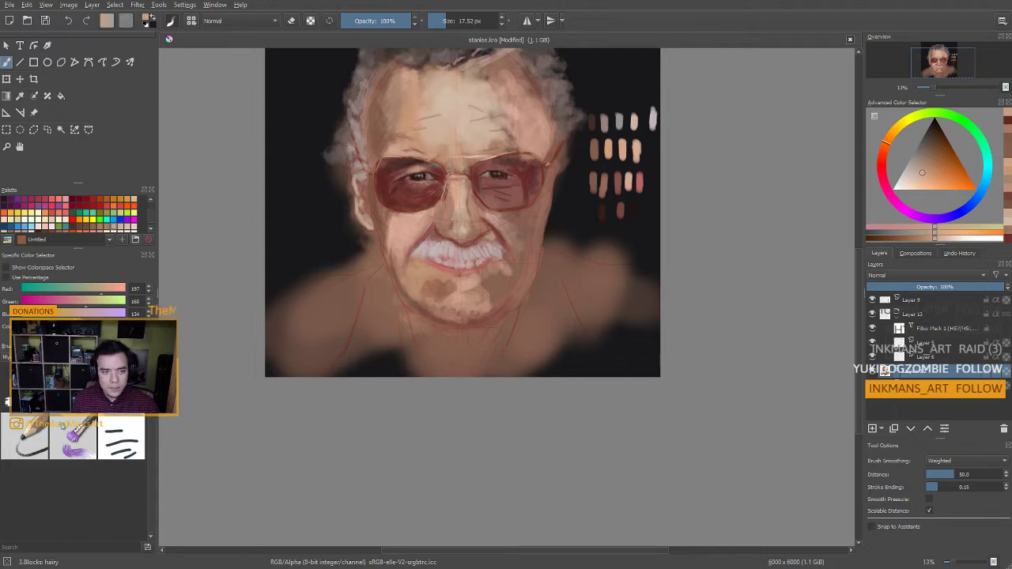
key(bracketright)
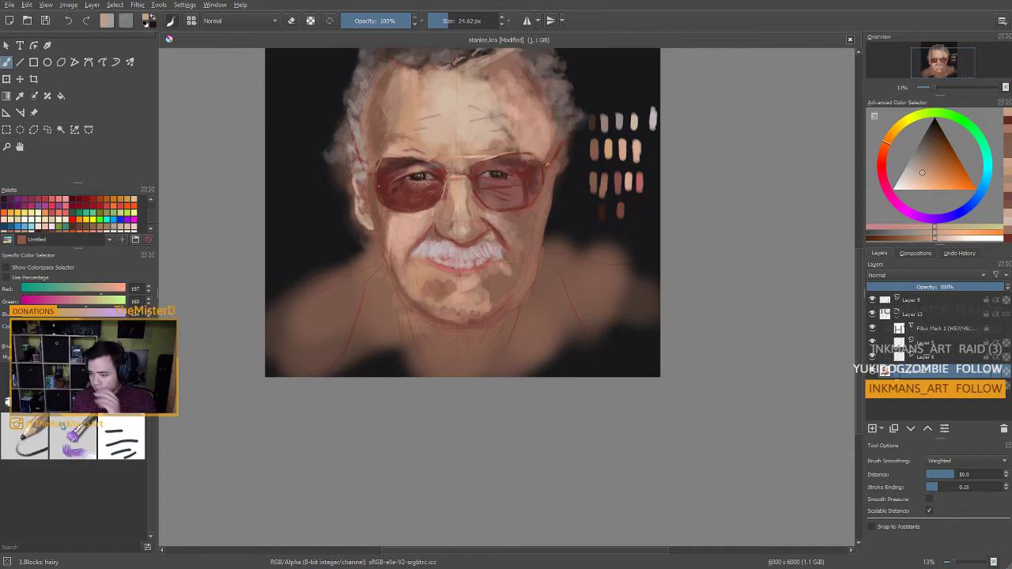
Darken the details of the left eye with sampled near-black brown, using a brush of about 23 px
ctrl+click(433, 180)
drag(432, 176, 425, 177)
ctrl+click(422, 177)
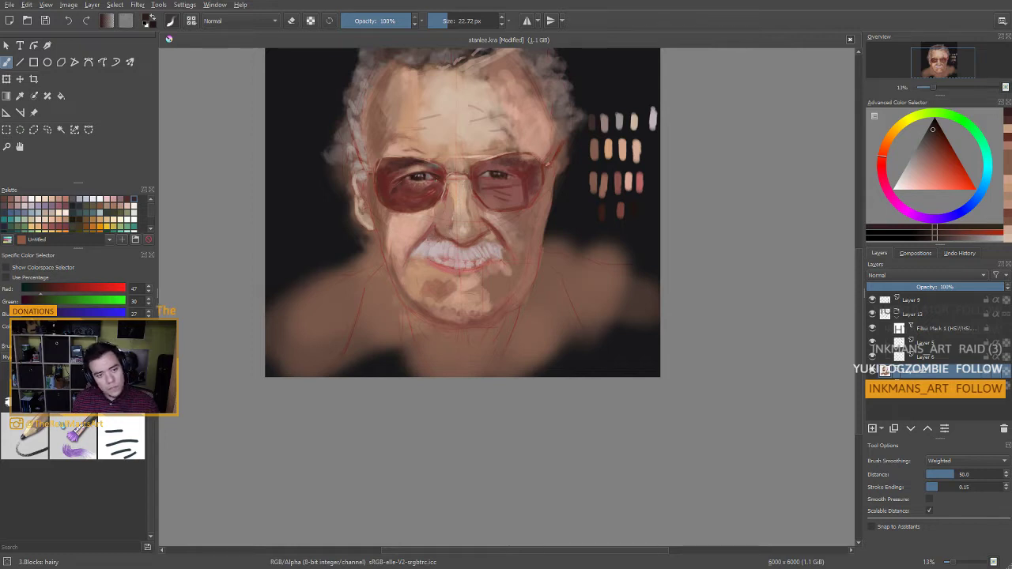
Choose a near-white colour and add small highlights to the left eye and lens with a brush of about 25 px
ctrl+click(424, 179)
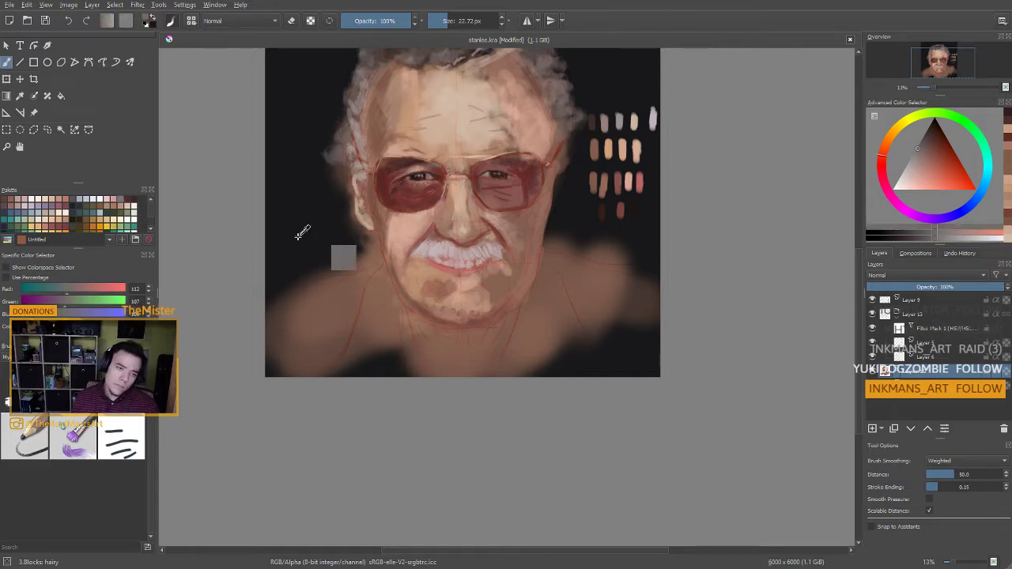
click(896, 185)
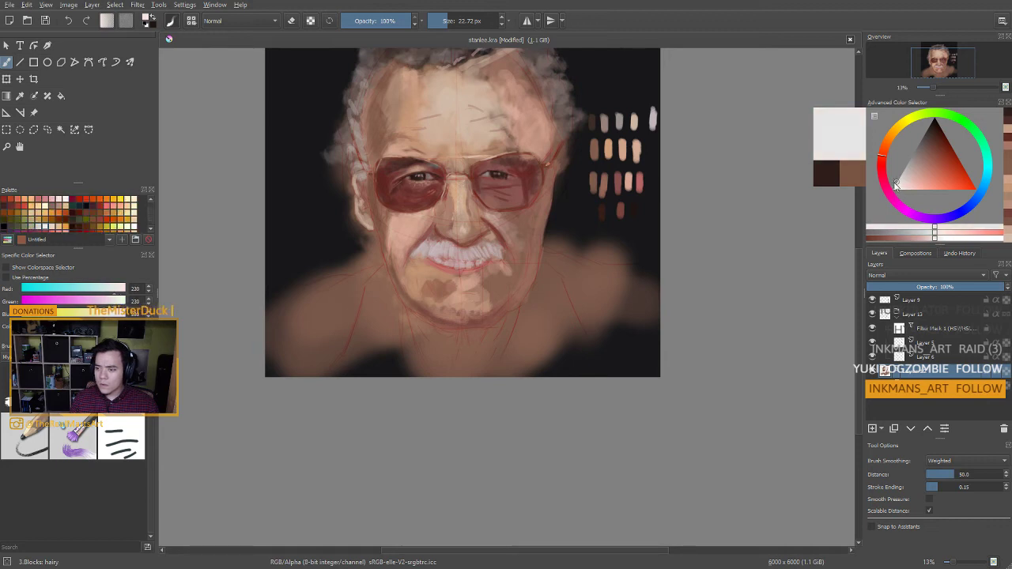
drag(894, 182, 896, 181)
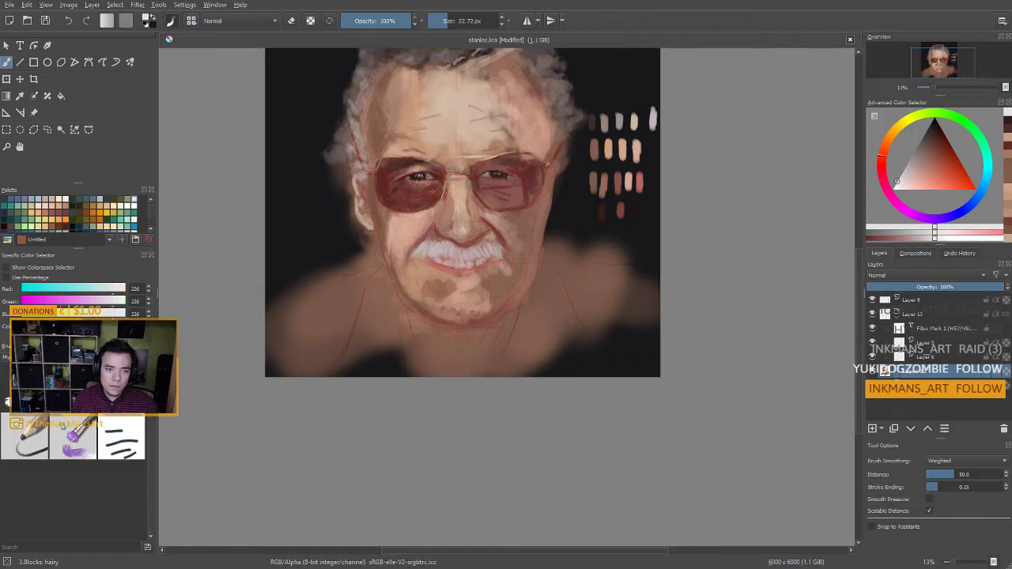
mouse_move(388, 225)
mouse_down()
mouse_move(363, 214)
mouse_move(405, 197)
mouse_up()
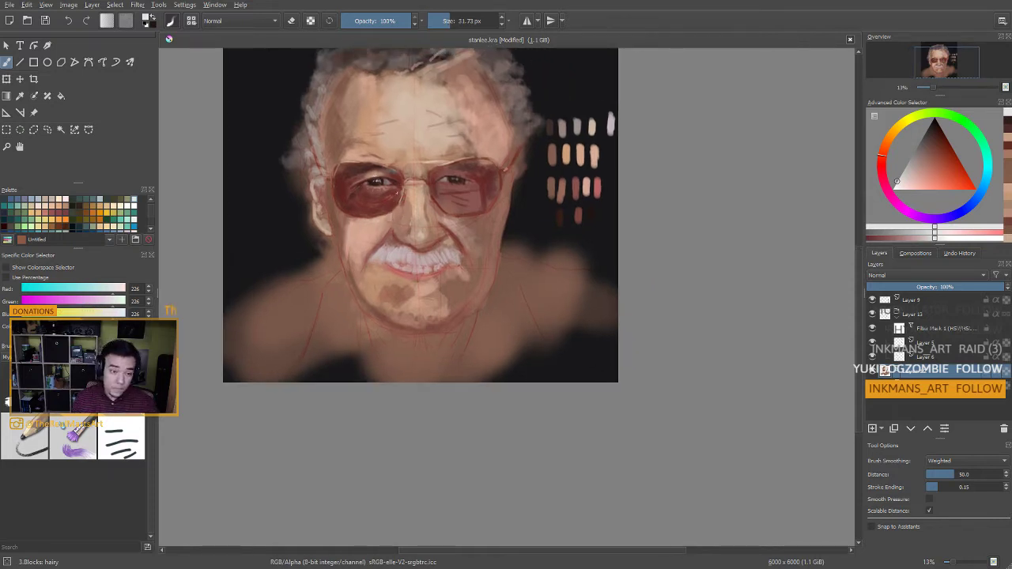
key(bracketleft)
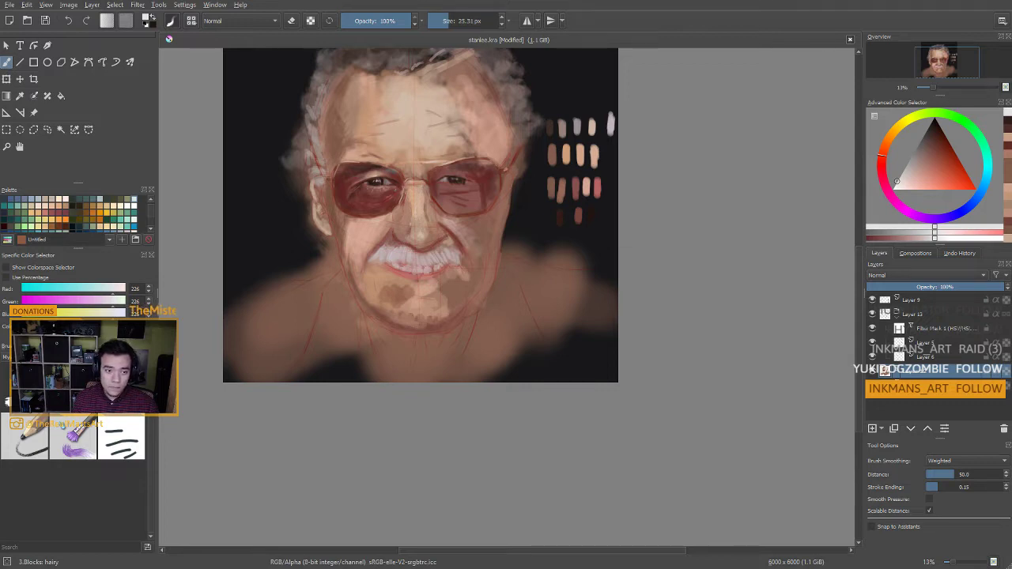
drag(382, 209, 375, 209)
drag(363, 243, 358, 242)
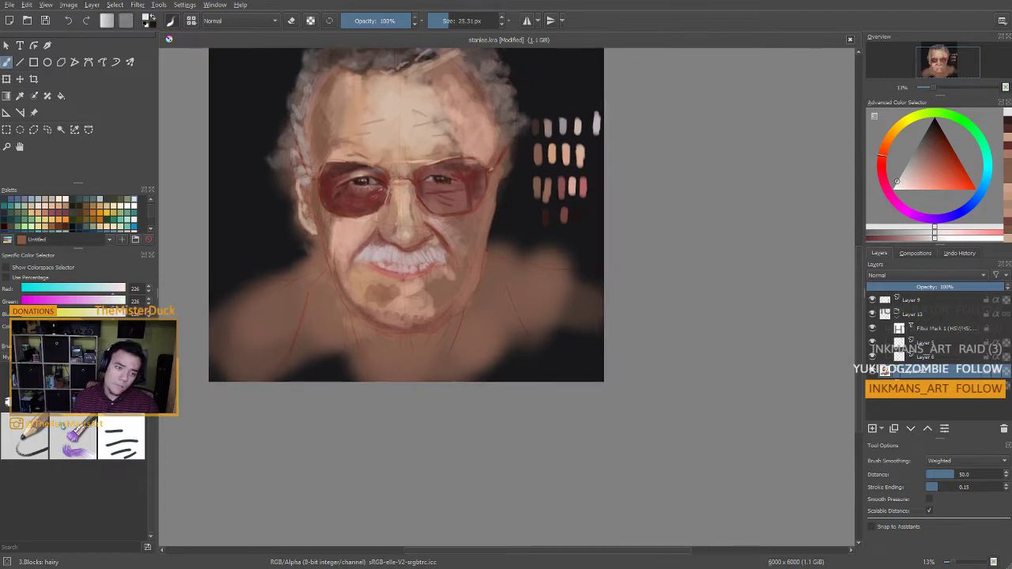
key(ctrl)
key(ctrl)
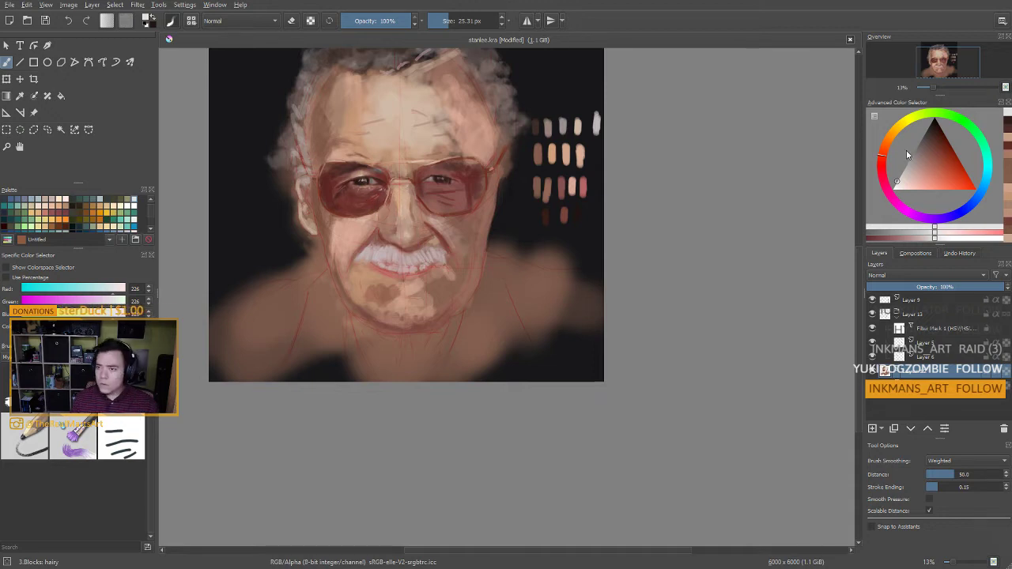
Choose a muted reddish skin tone and paint the under-eye folds behind the left lens, varying the brush between about 50 and 41 px
click(925, 167)
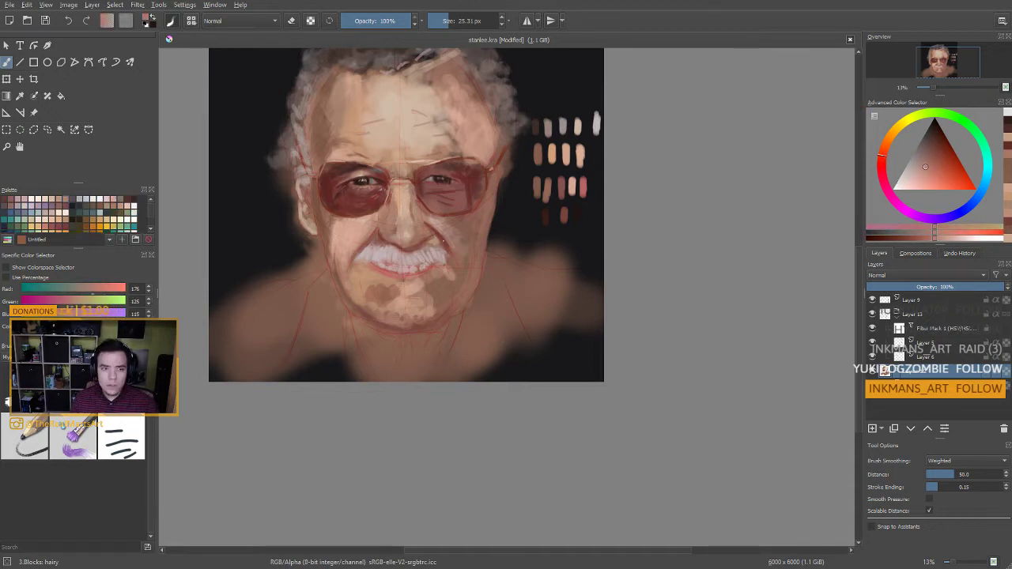
drag(361, 190, 369, 191)
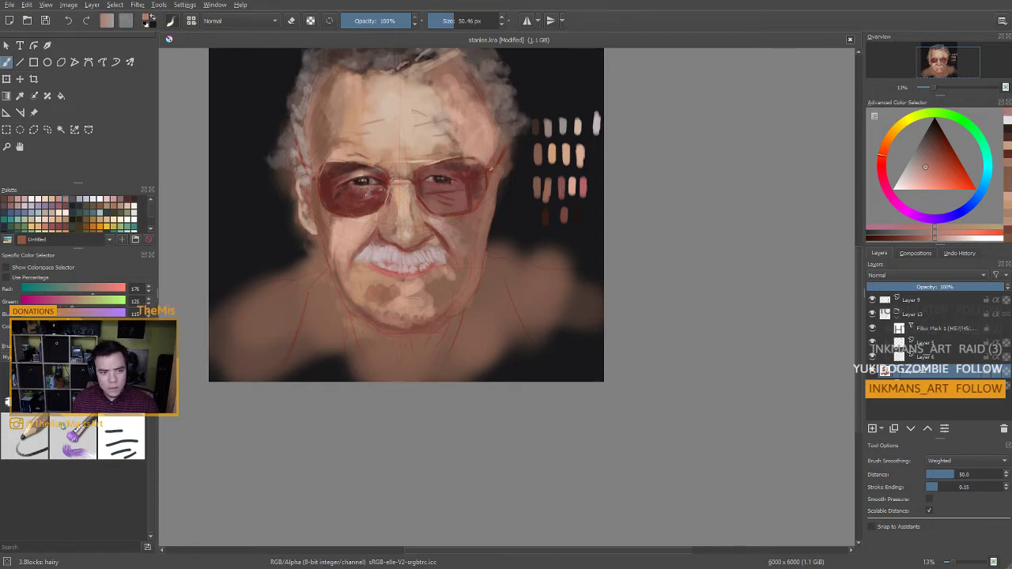
drag(366, 226, 374, 214)
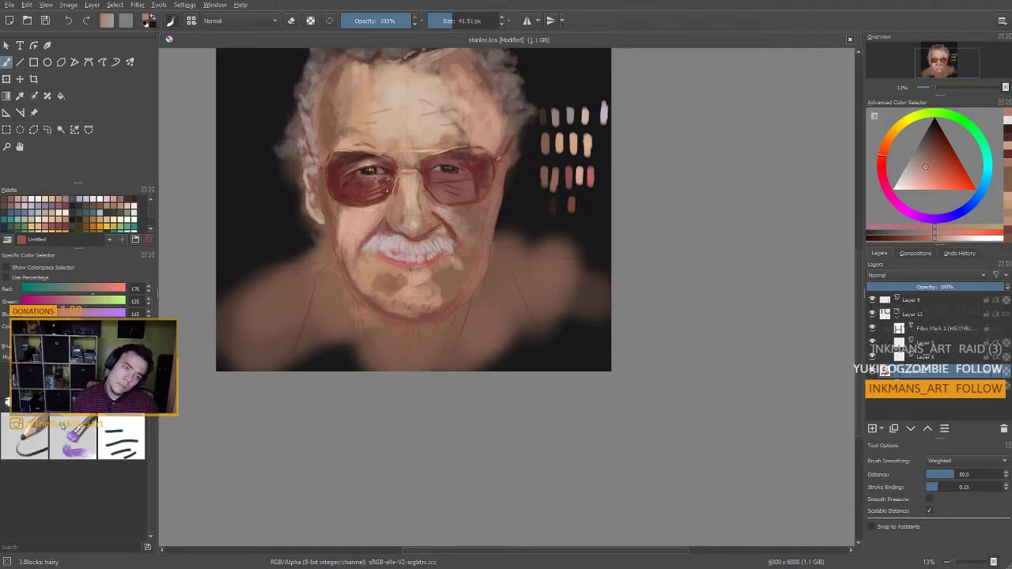
drag(388, 190, 373, 197)
Refine the area beneath the left eye with sampled dark reds and a light beige, reducing the brush from about 61 to 27 px
ctrl+click(380, 194)
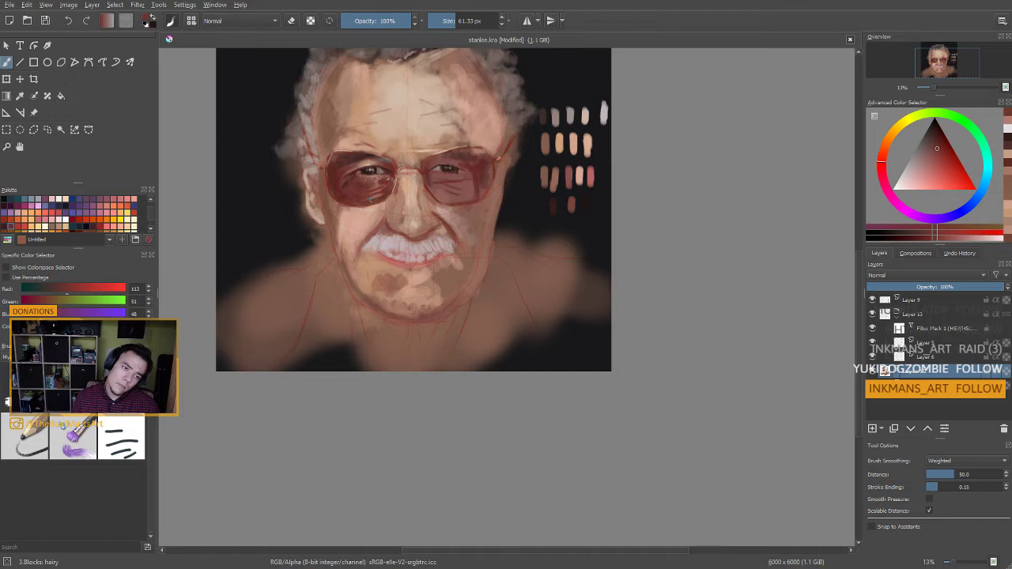
ctrl+click(366, 198)
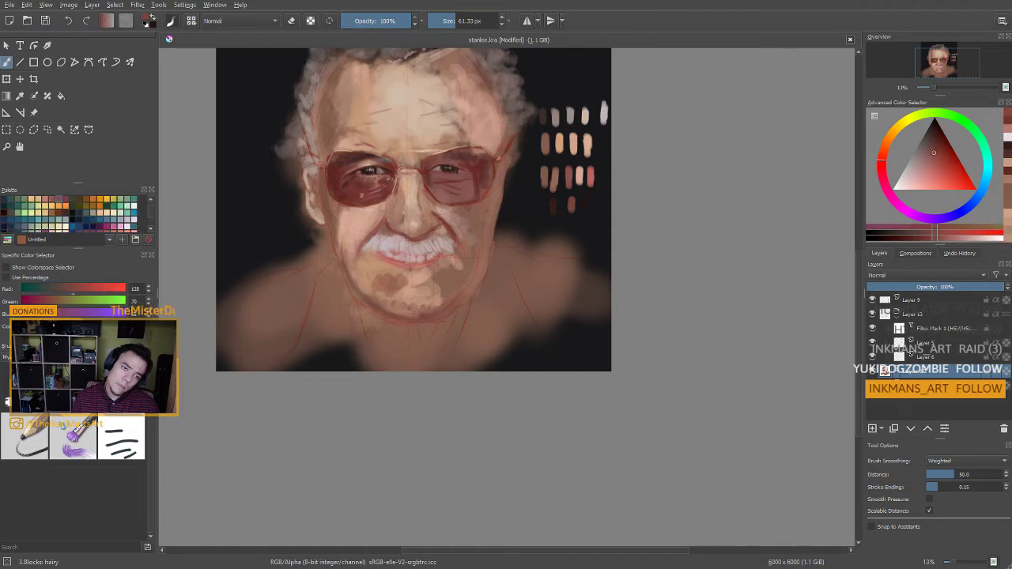
ctrl+click(359, 192)
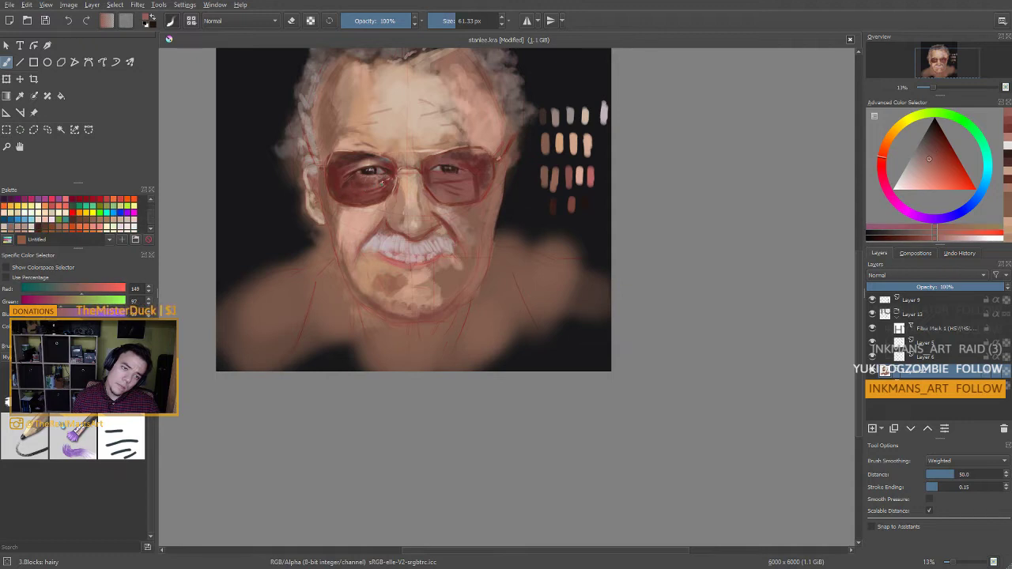
ctrl+click(379, 188)
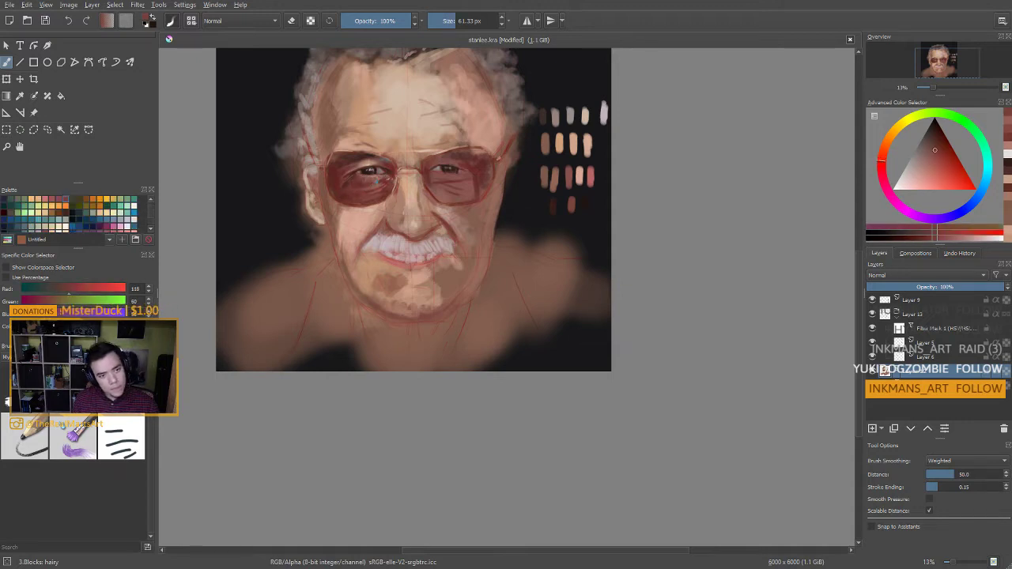
ctrl+click(372, 163)
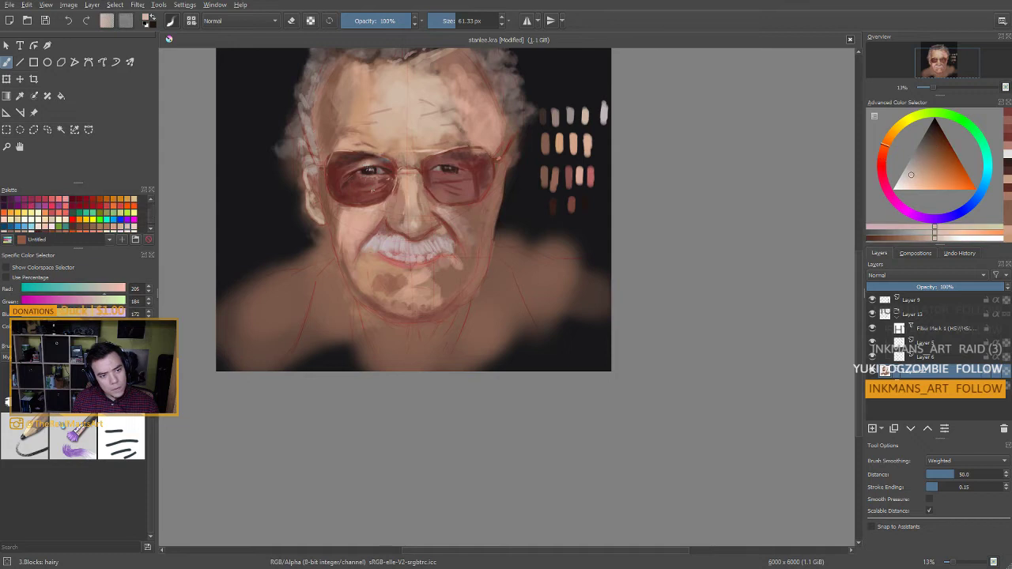
key(bracketleft)
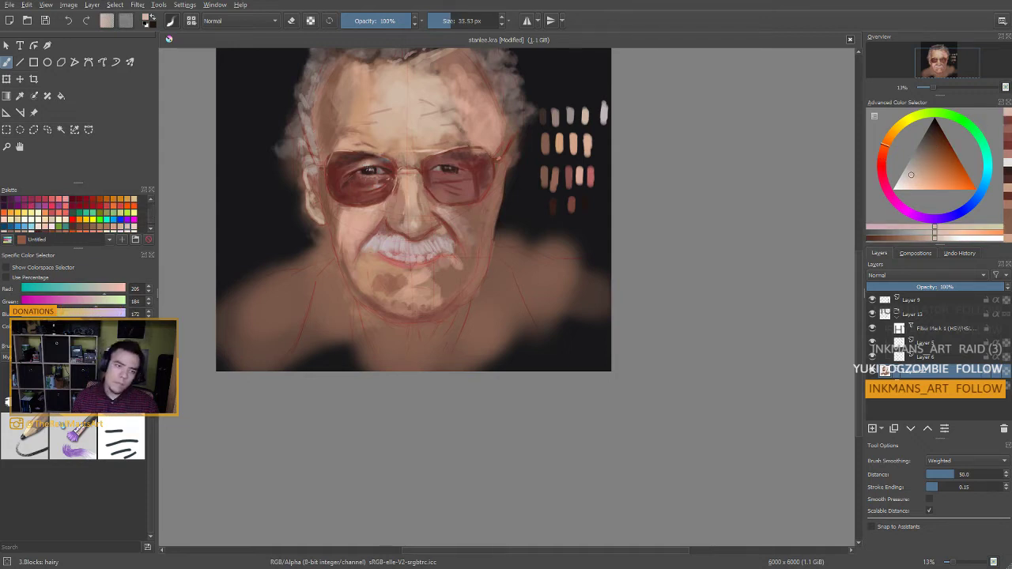
key(bracketleft)
key(bracketleft)
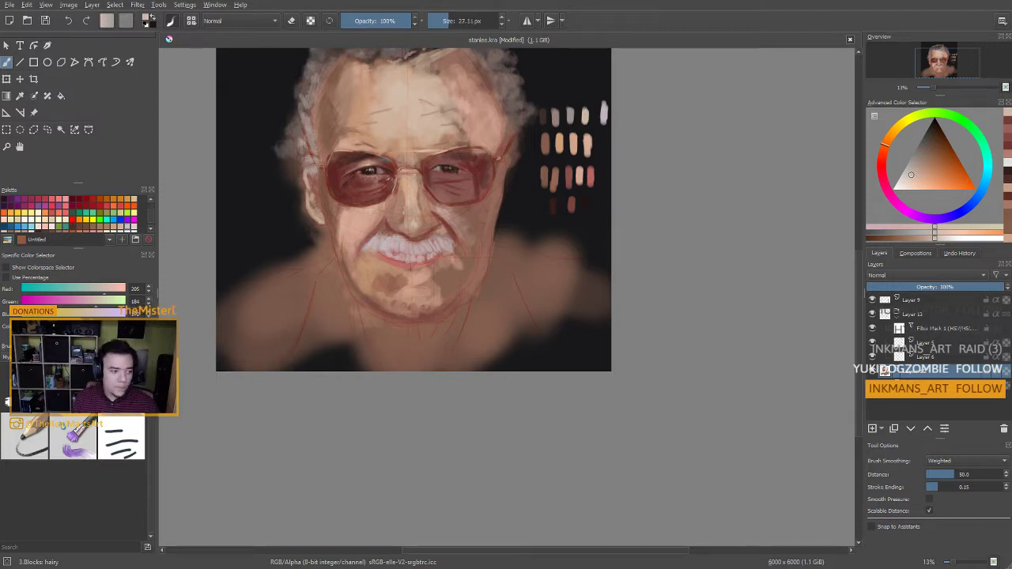
Show all brush presets, select 2.Bristles: dirty2 and assign it to the Myshit tag
click(59, 356)
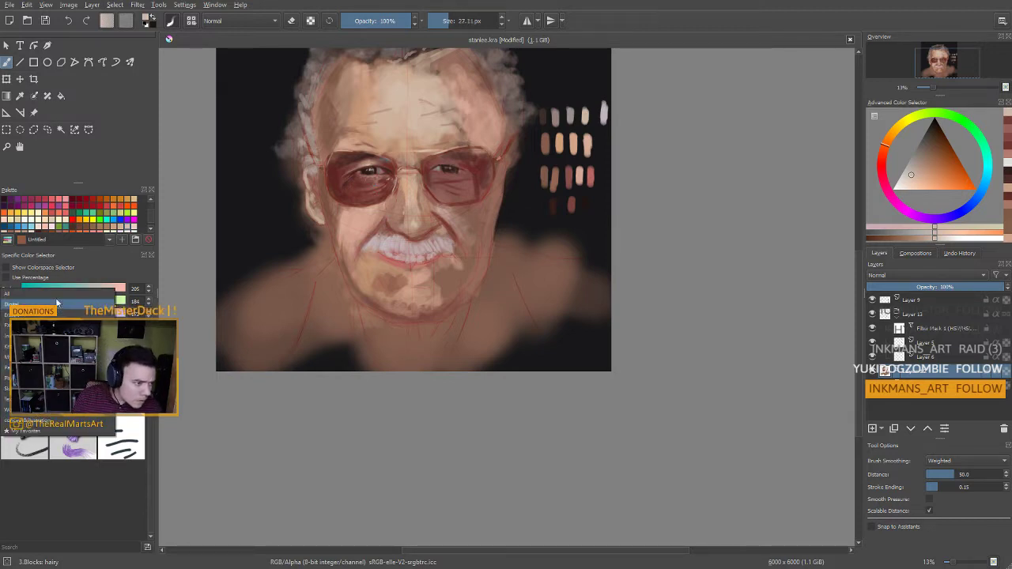
click(11, 294)
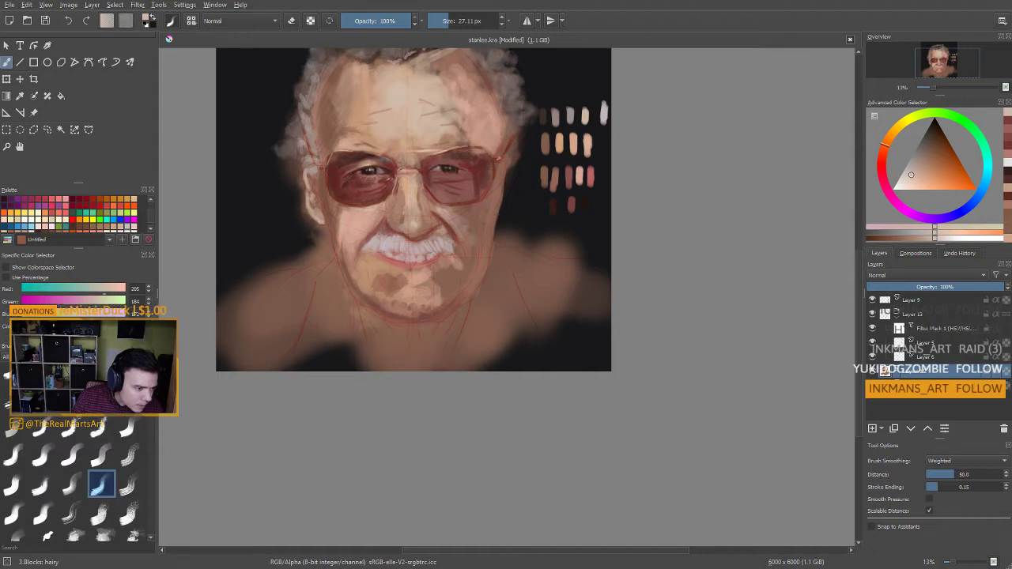
click(69, 398)
scroll(131, 437, up, 1)
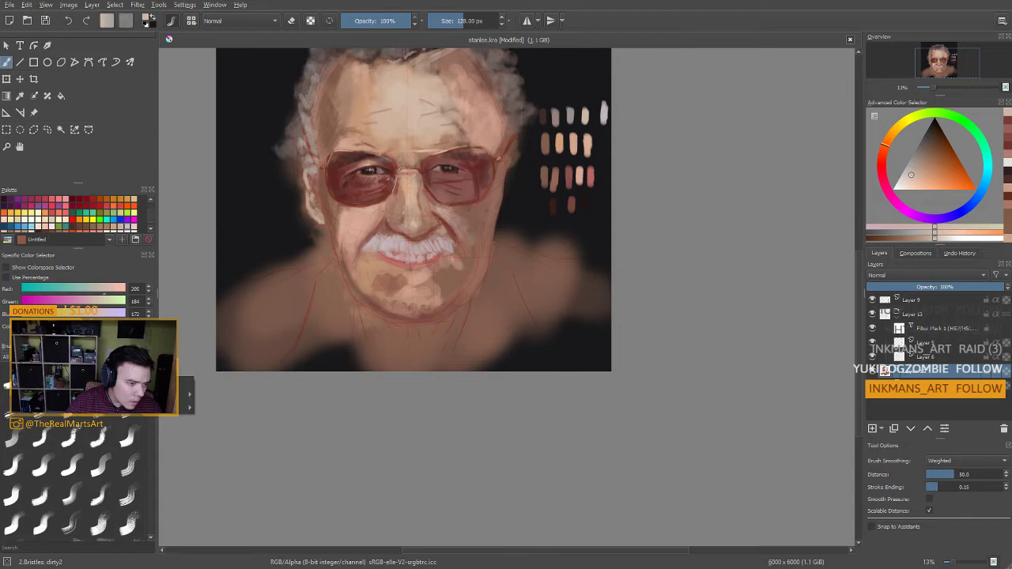
mouse_move(158, 394)
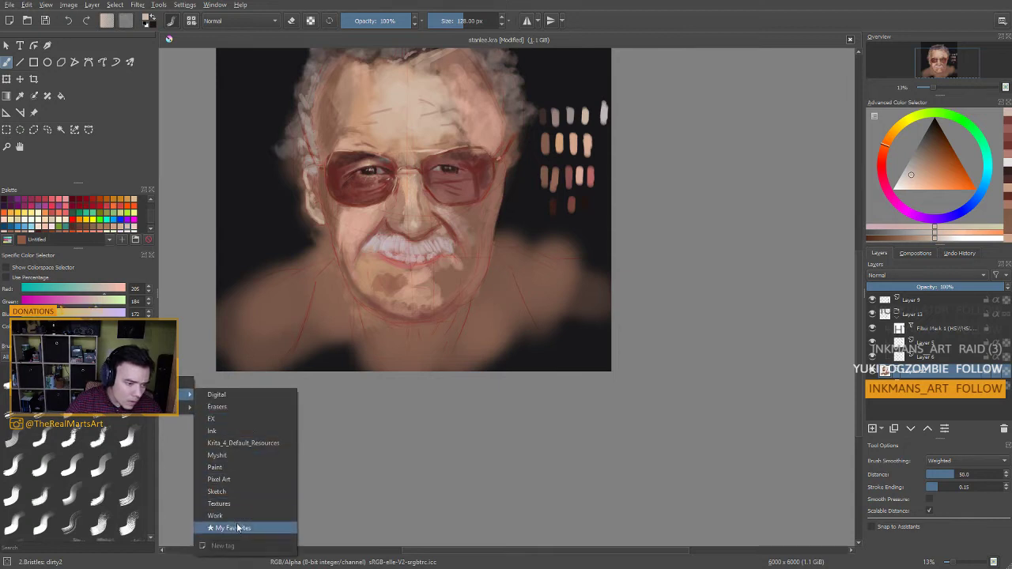
click(257, 454)
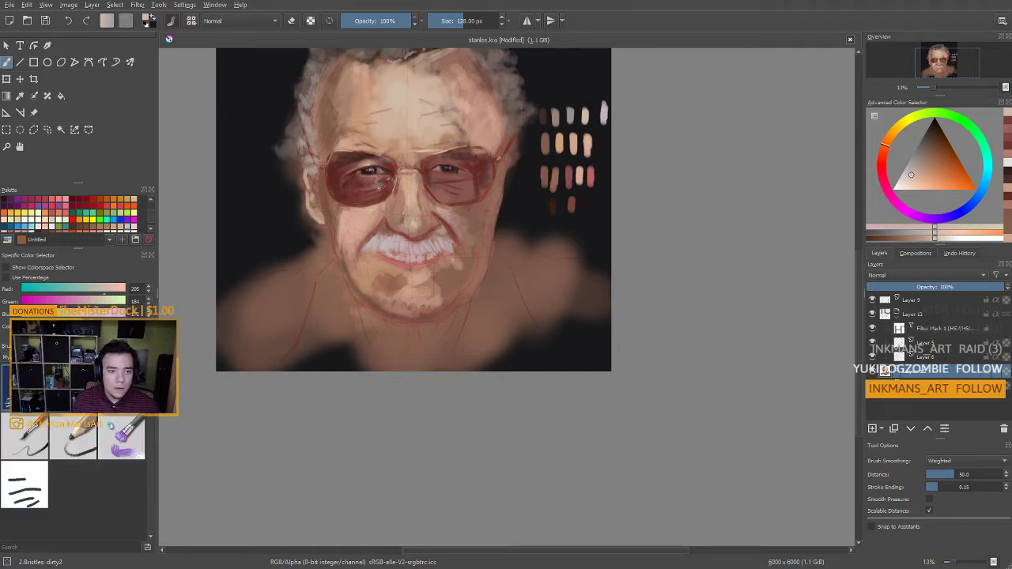
Blend the skin beneath the left eye with sampled reddish tones, using the 2.Bristles: dirty2 brush at 128 px
drag(369, 186, 379, 181)
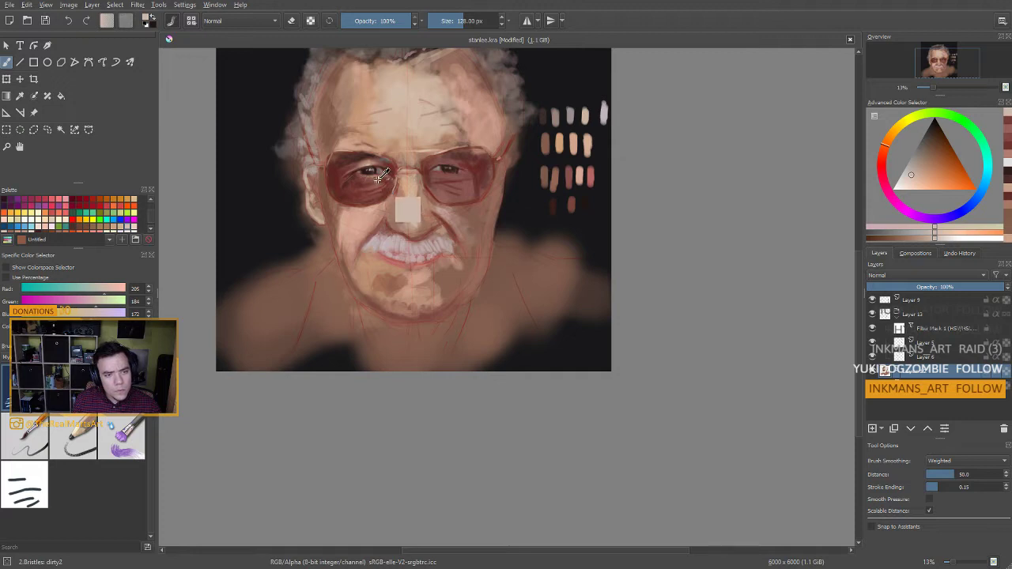
ctrl+click(378, 180)
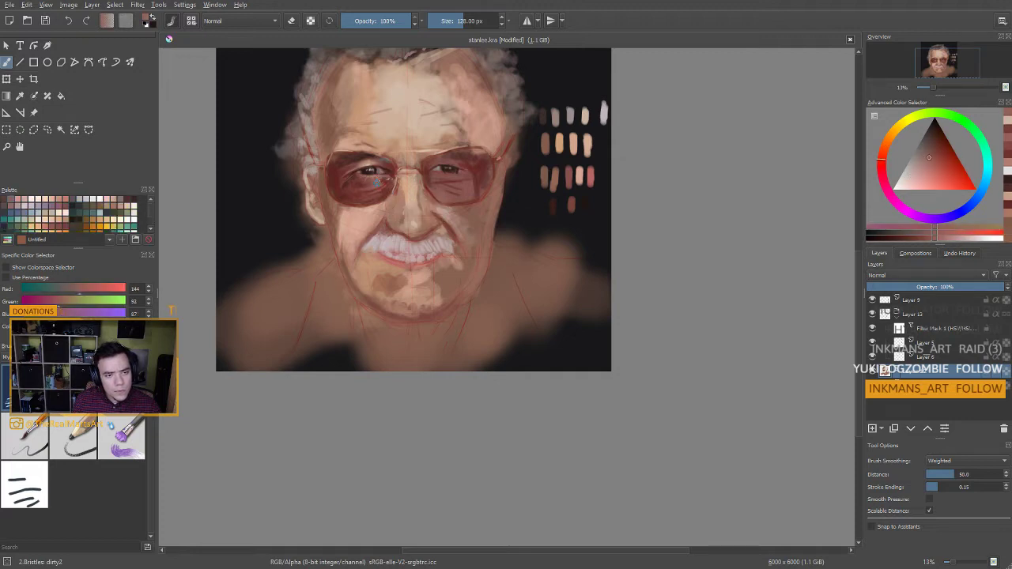
ctrl+click(379, 170)
ctrl+click(375, 173)
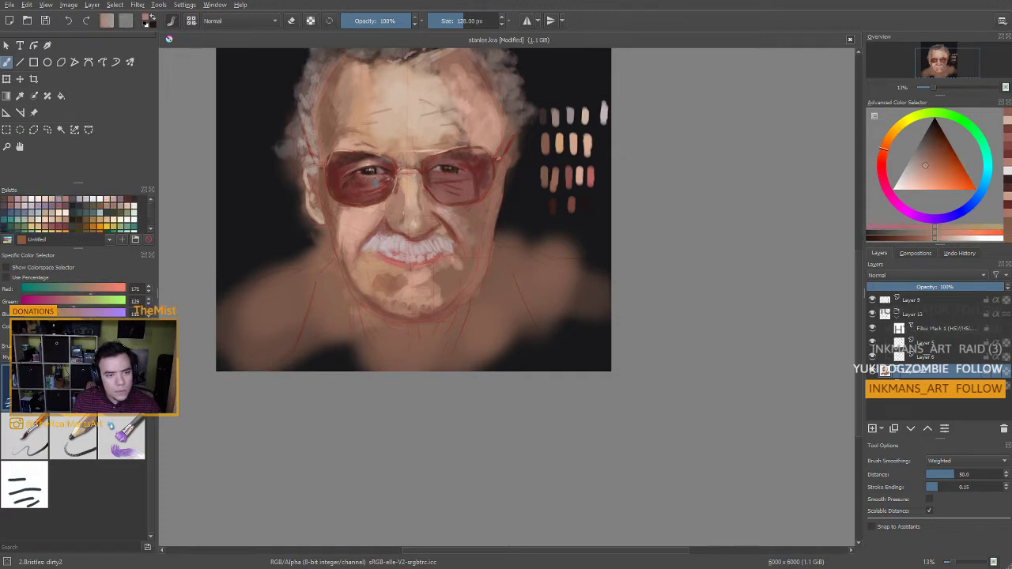
drag(382, 181, 374, 186)
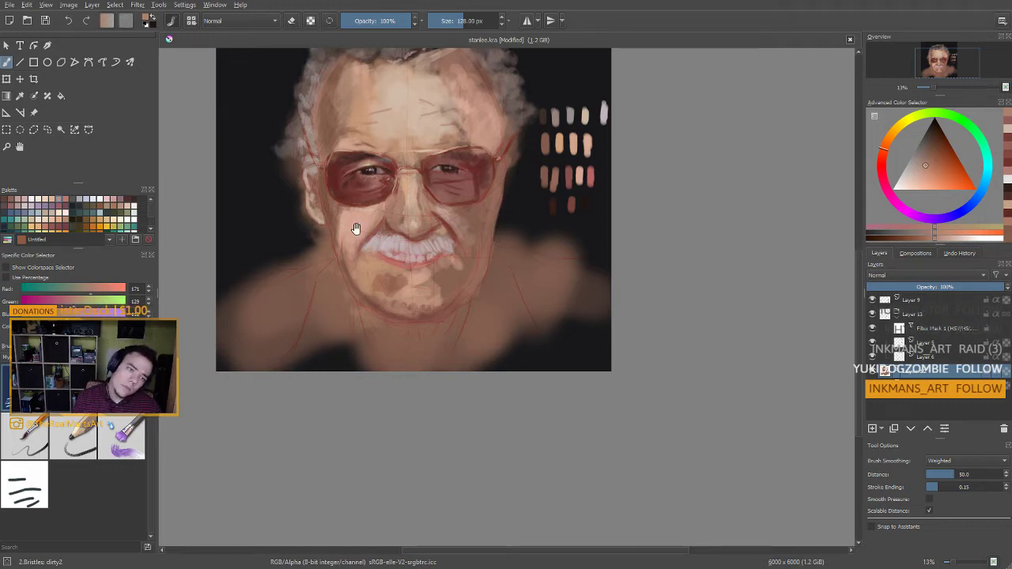
Rework the left side of the forehead and temple with sampled browns and light skin tones, using a brush of about 161 px
drag(355, 229, 320, 293)
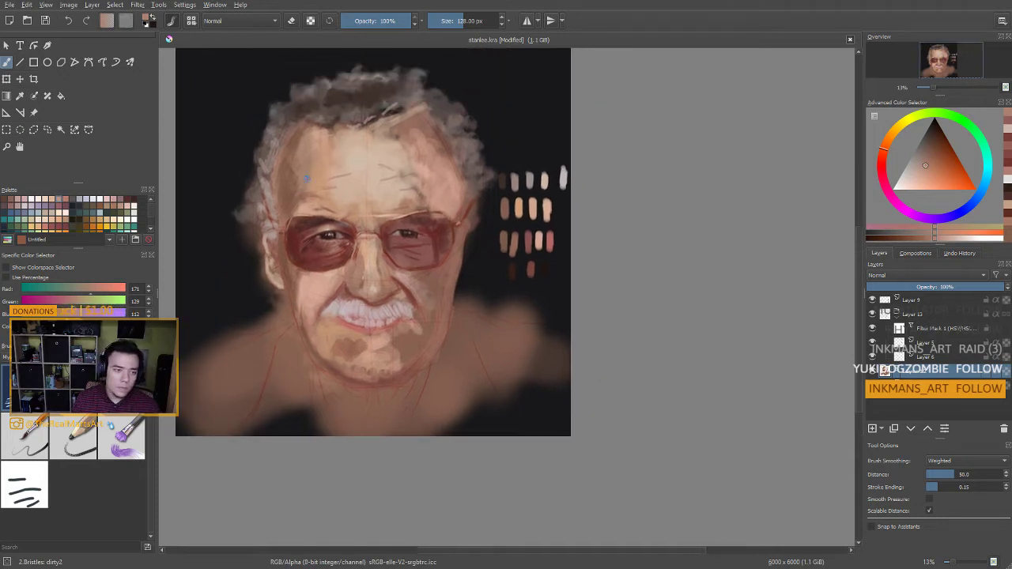
ctrl+click(308, 195)
mouse_move(308, 195)
mouse_down()
mouse_move(324, 193)
mouse_move(308, 192)
mouse_up()
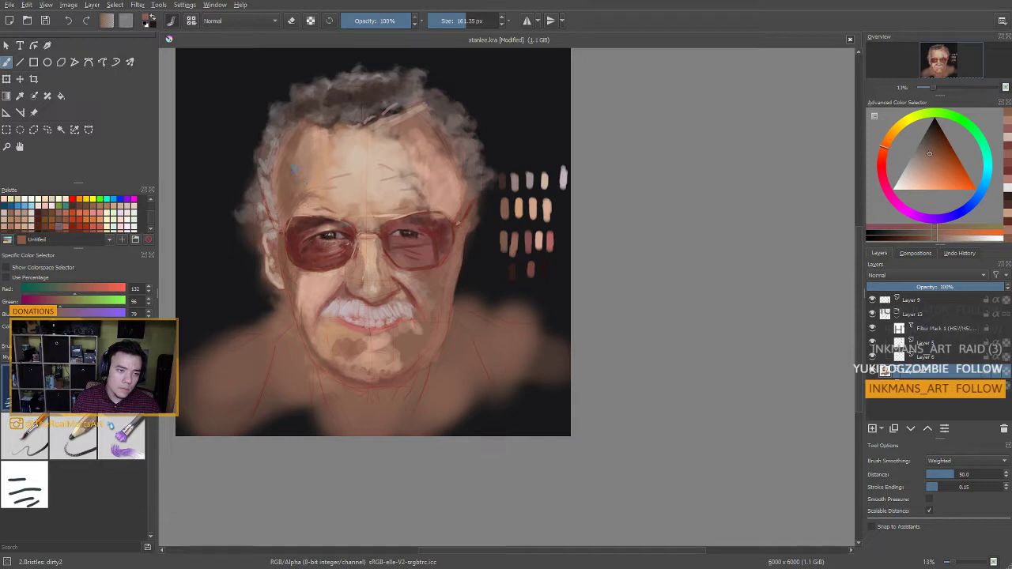
drag(318, 171, 321, 167)
ctrl+click(316, 166)
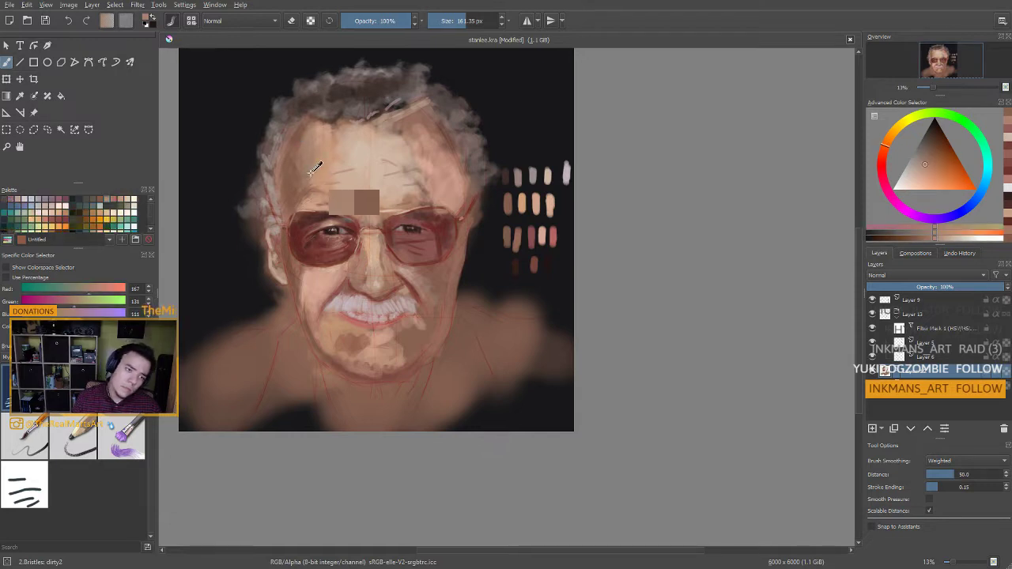
key(ctrl+z)
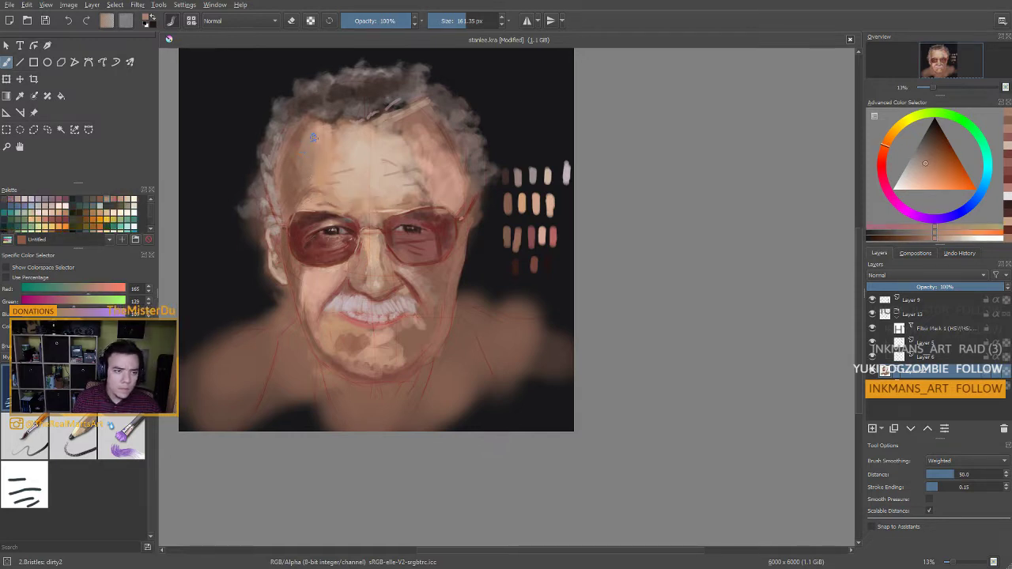
ctrl+click(303, 177)
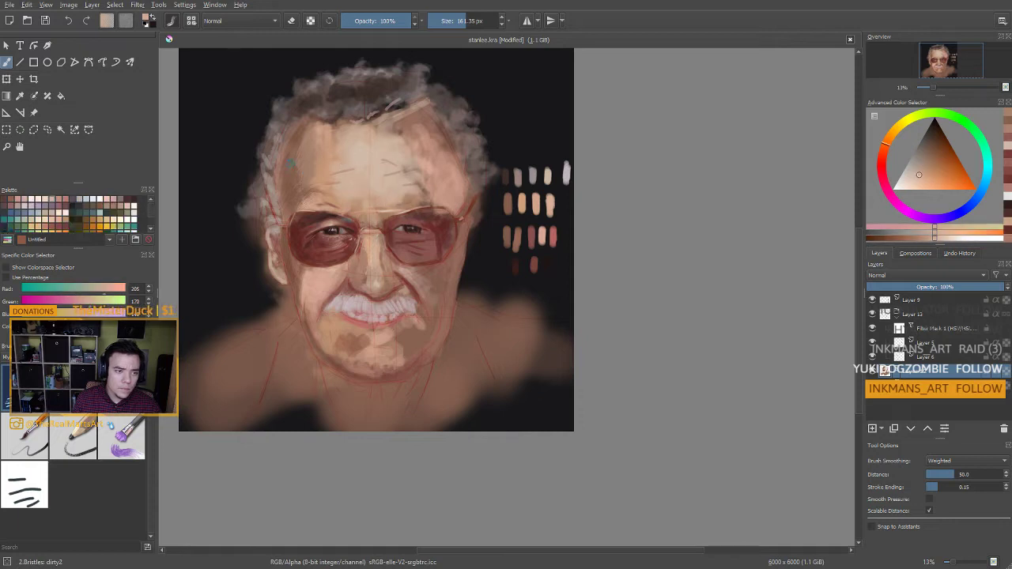
ctrl+click(297, 141)
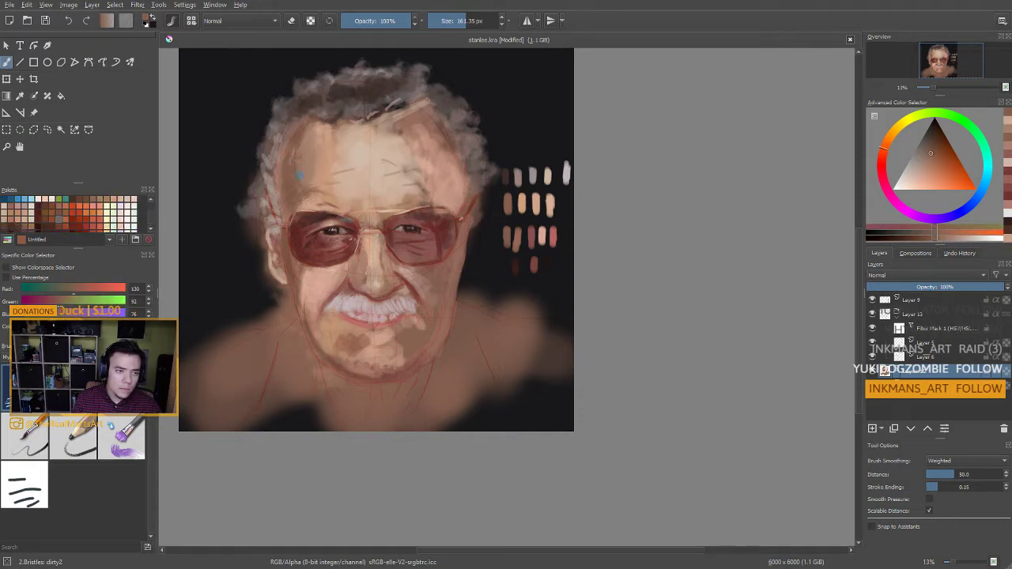
Retouch the outer part of the left lens with sampled dark reds and a skin tone, reducing the brush to about 134 px
drag(293, 257, 303, 232)
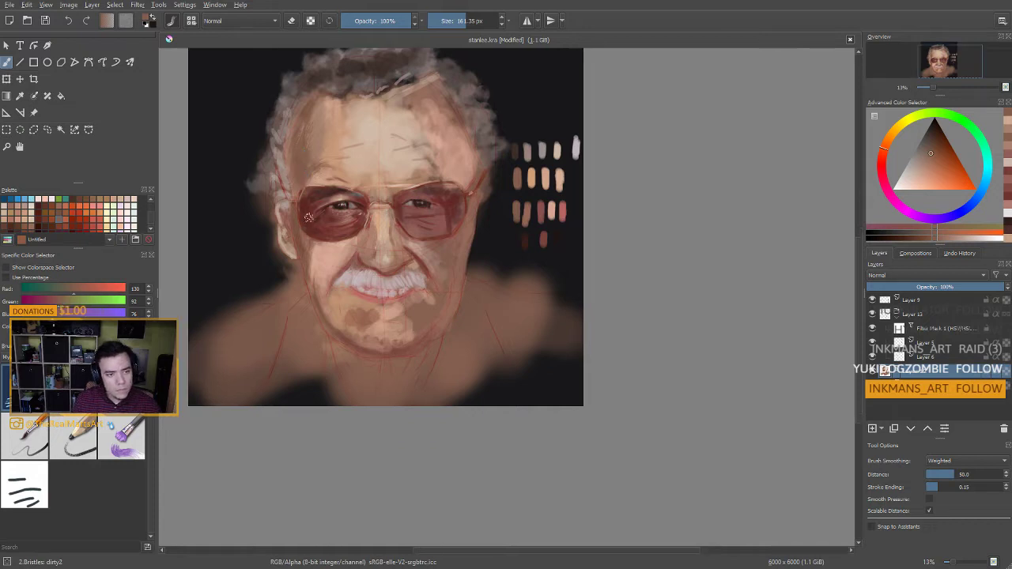
ctrl+click(317, 203)
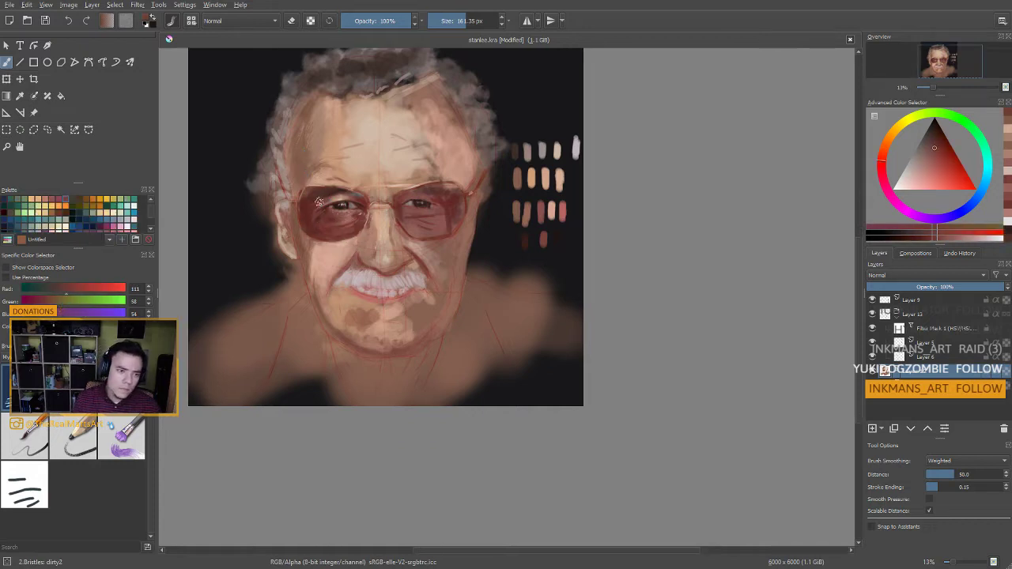
ctrl+click(308, 220)
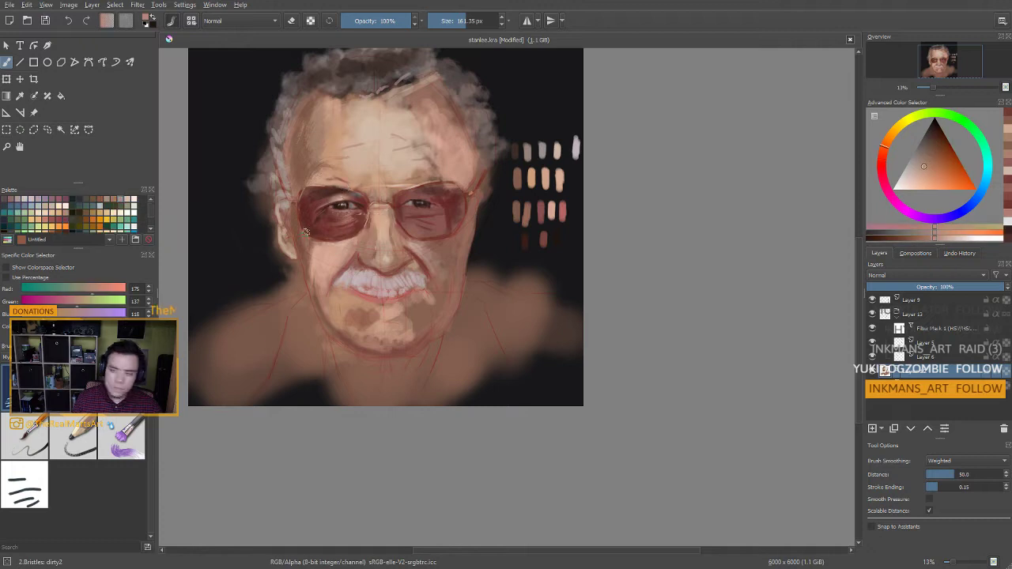
ctrl+click(322, 226)
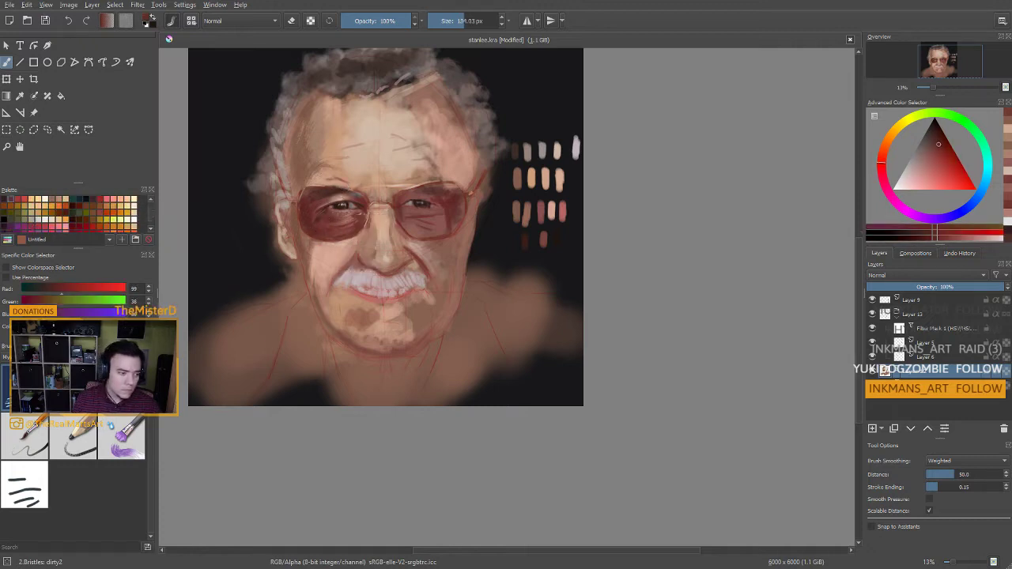
Choose an orange-brown colour and paint a warm reflection on the lower outer part of the left lens with a brush of about 134 px
click(883, 149)
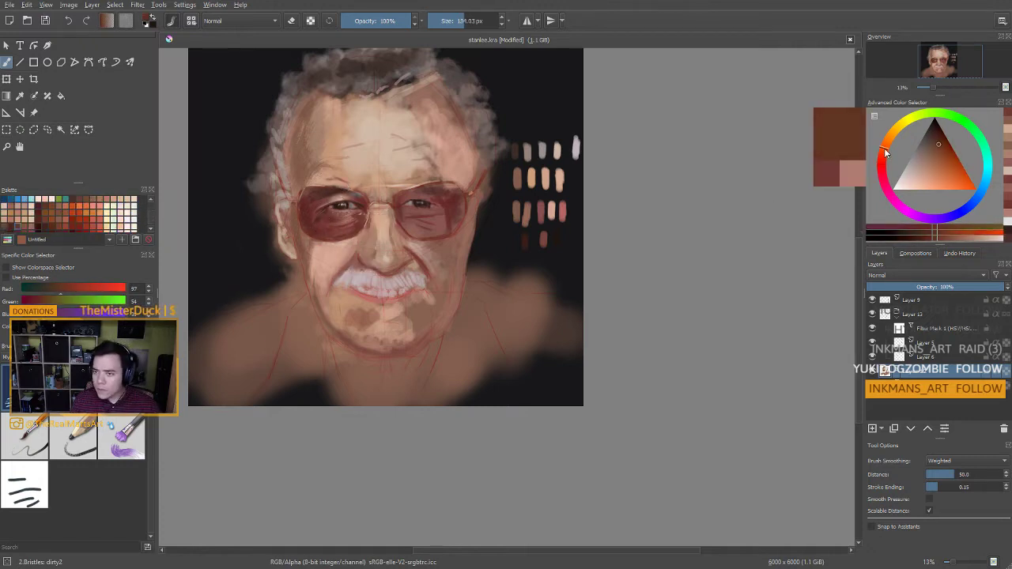
drag(940, 160, 938, 170)
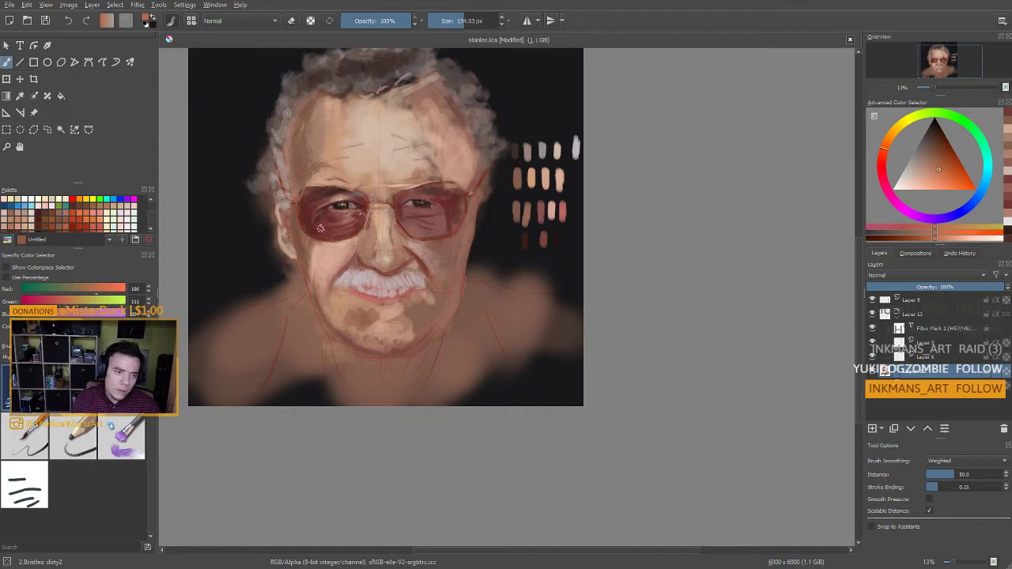
drag(318, 231, 313, 225)
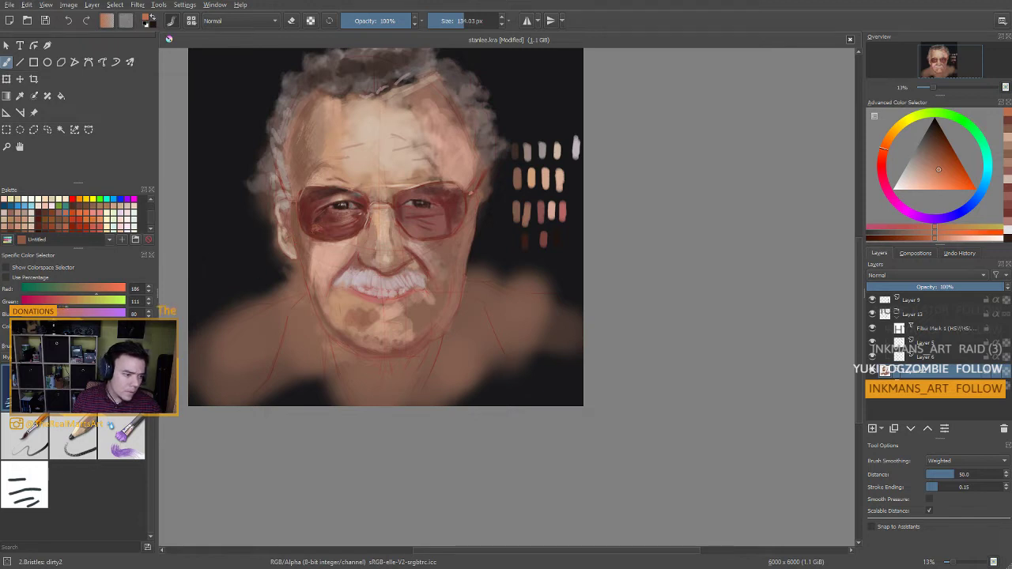
Darken the outer part of the left lens with sampled dark reds, using the 3.Blocks: hairy brush reduced from 128 to about 87 px
click(73, 387)
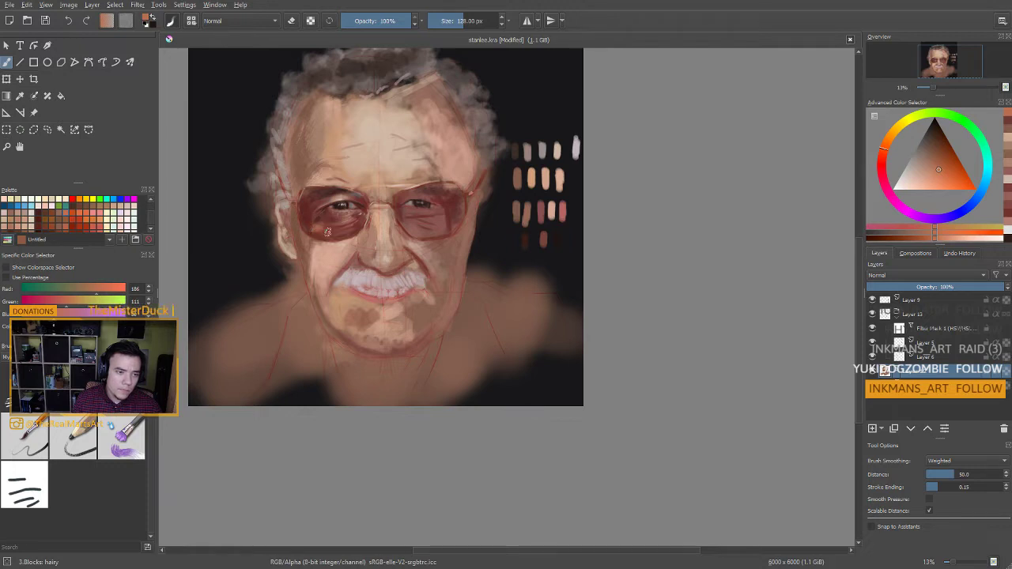
ctrl+click(308, 226)
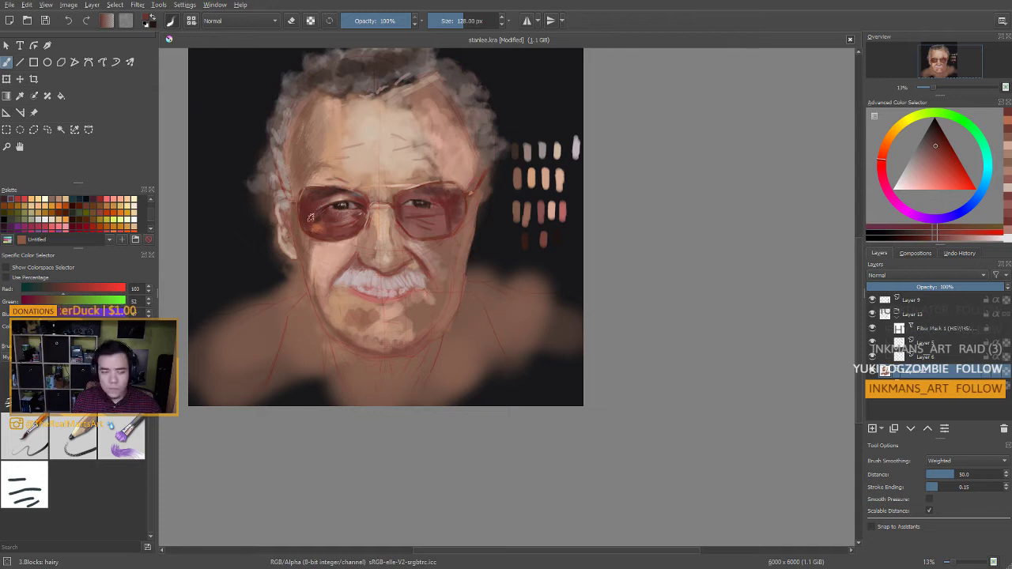
key(bracketleft)
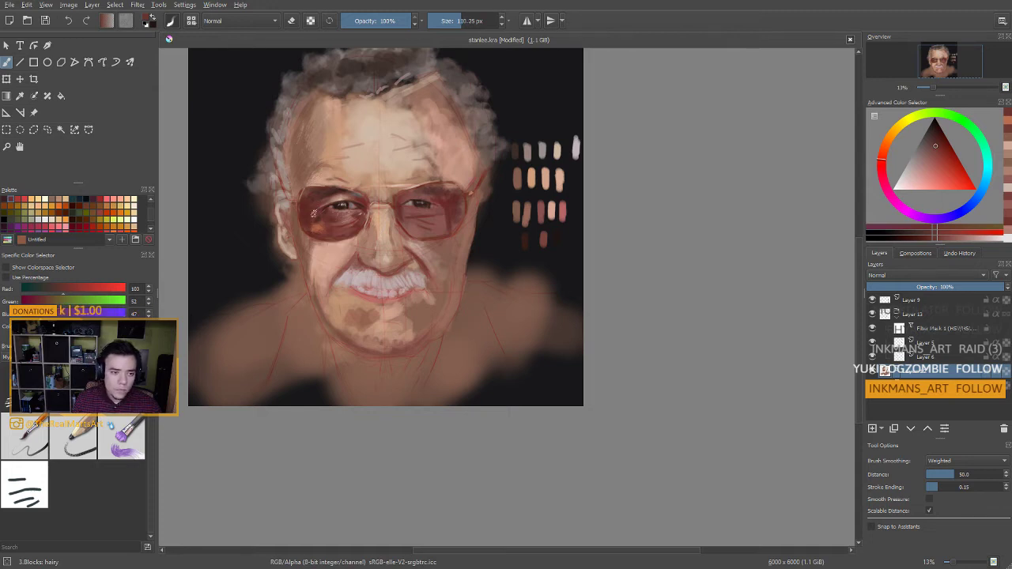
ctrl+click(315, 205)
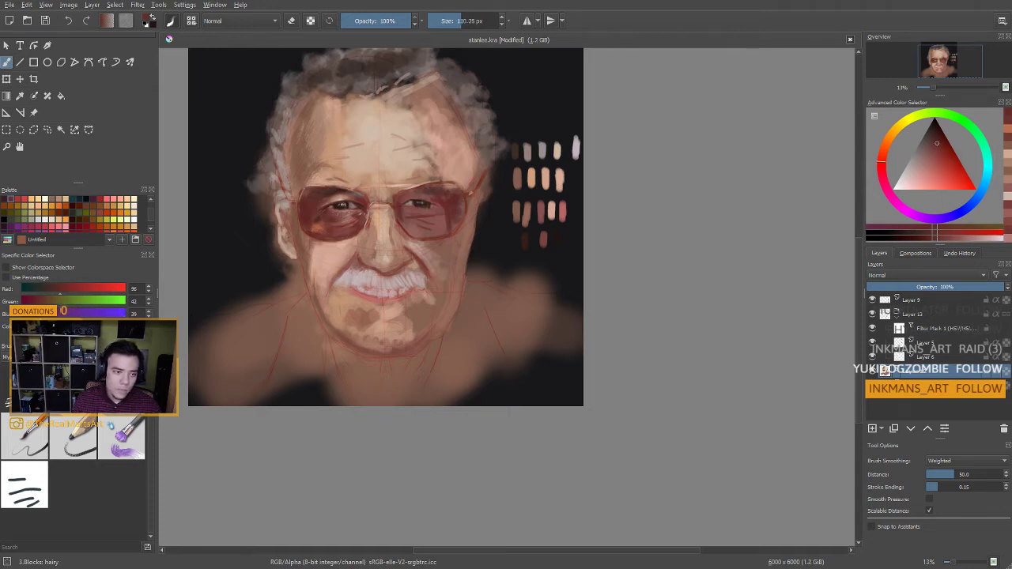
key(bracketleft)
key(bracketleft)
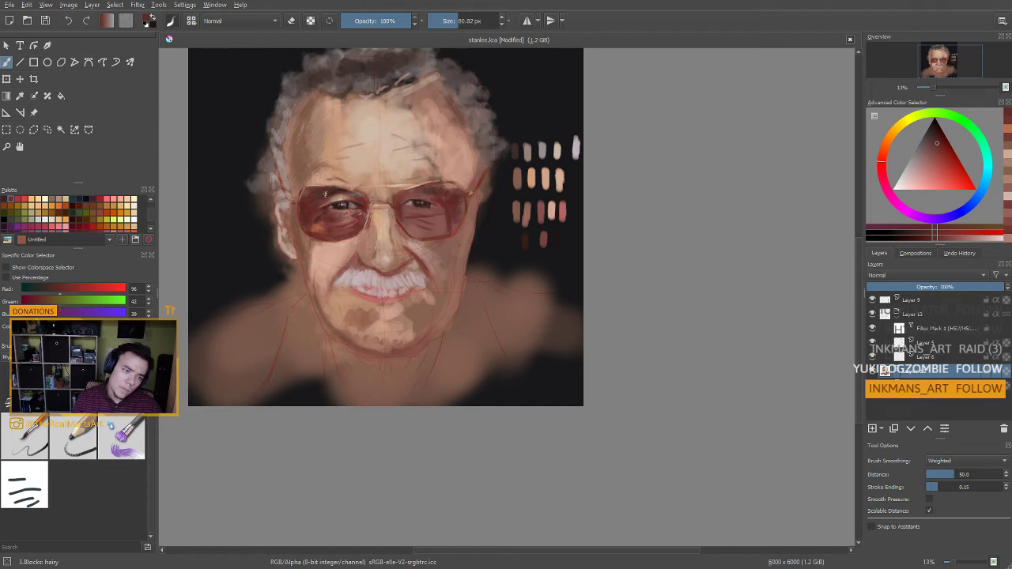
Refine the tinted skin around the left eye with a sampled dark red, reducing the brush to about 48 px
ctrl+click(326, 208)
key(bracketleft)
key(bracketleft)
key(bracketleft)
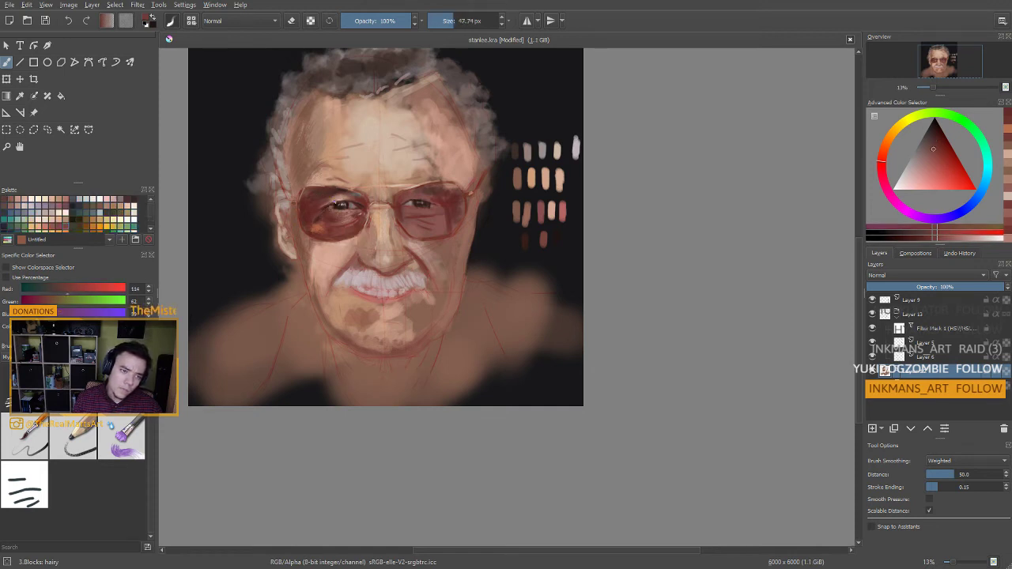
Paint thin highlights on the outer edge of the left lens with a light skin tone, reducing the brush to about 23 px
ctrl+click(324, 209)
key(bracketleft)
key(bracketleft)
key(bracketleft)
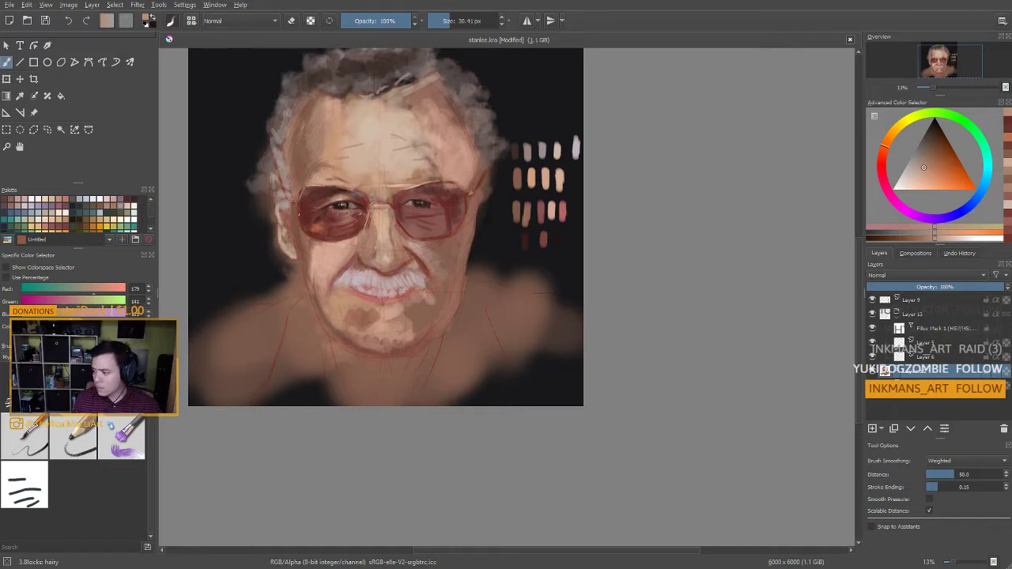
key(bracketleft)
key(bracketleft)
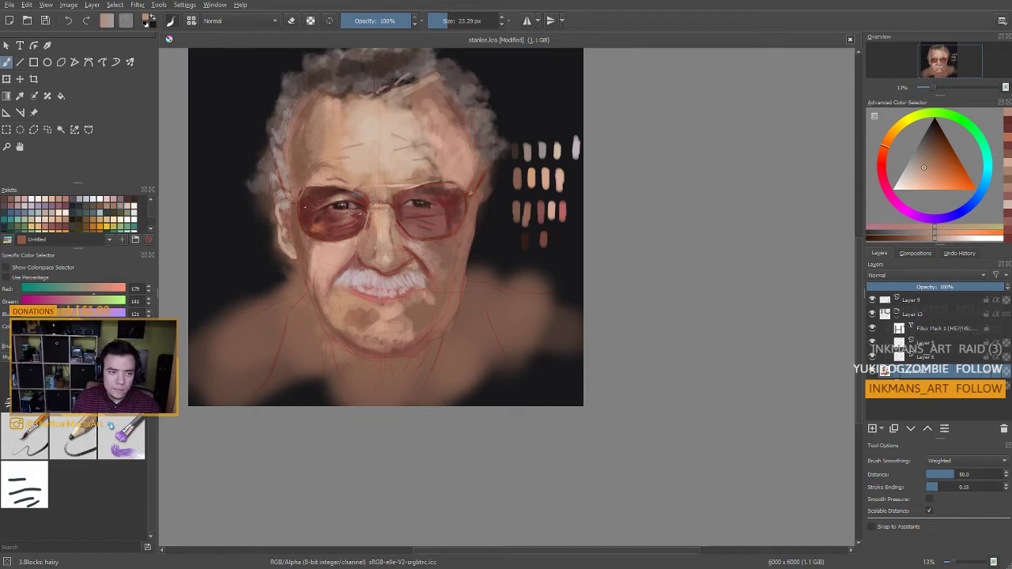
drag(310, 221, 305, 230)
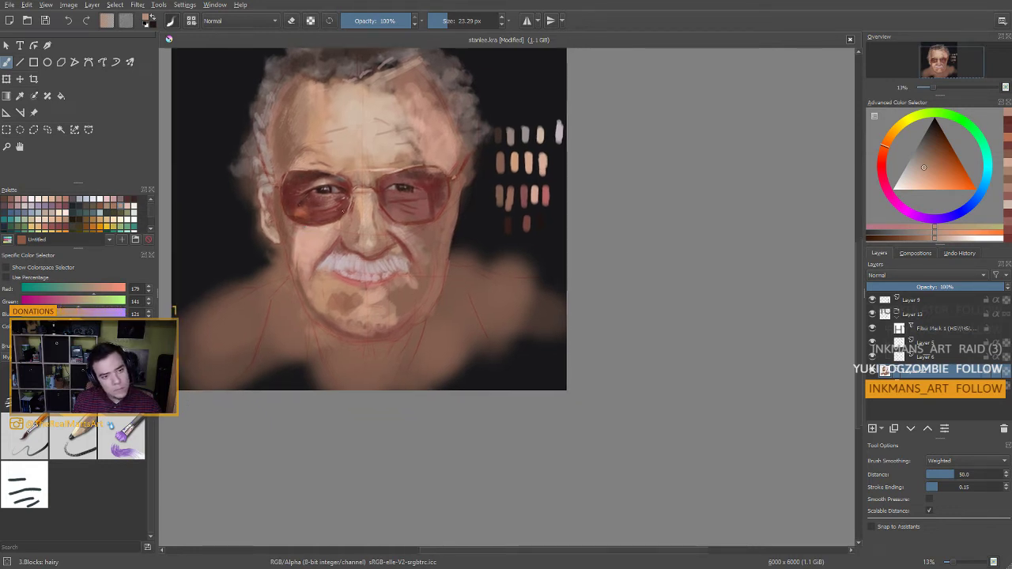
Add small light skin-tone reflections near the lower inner edge of the left lens with a larger brush
key(bracketright)
key(bracketright)
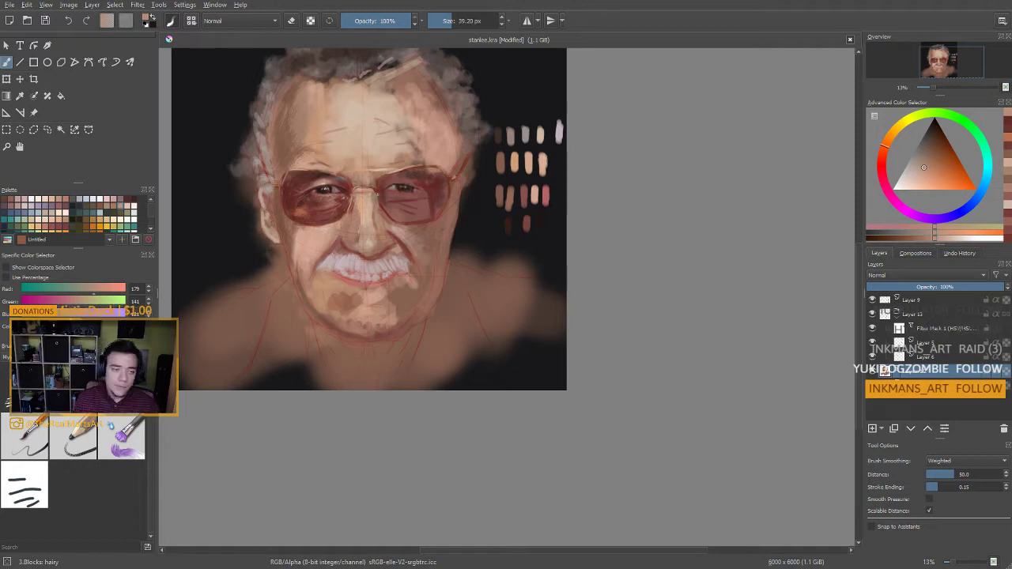
key(bracketright)
key(bracketright)
Rework the inner part of the left lens with a sampled dark red, using a brush of about 48 px
ctrl+click(365, 199)
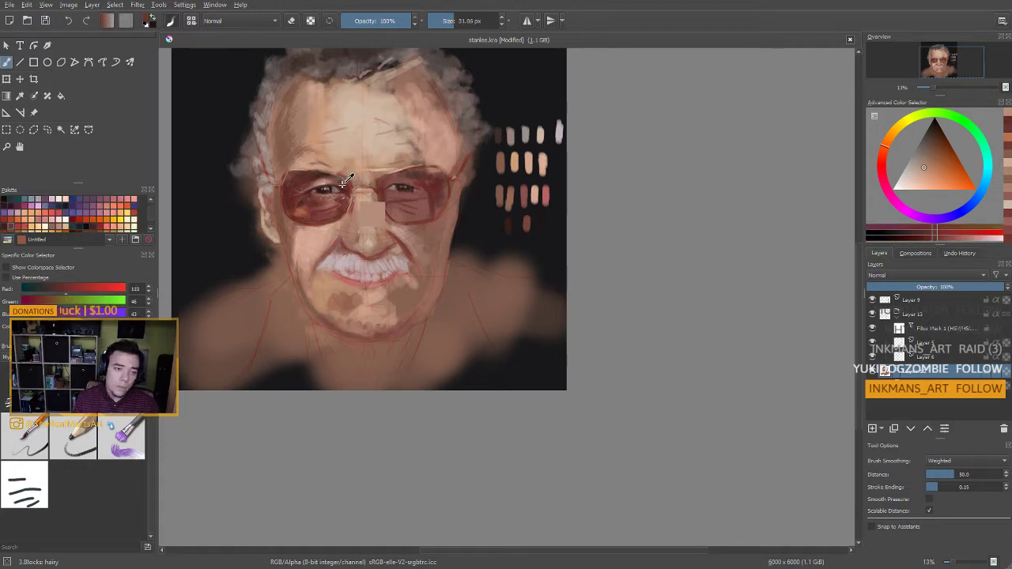
key(bracketleft)
key(bracketleft)
key(bracketleft)
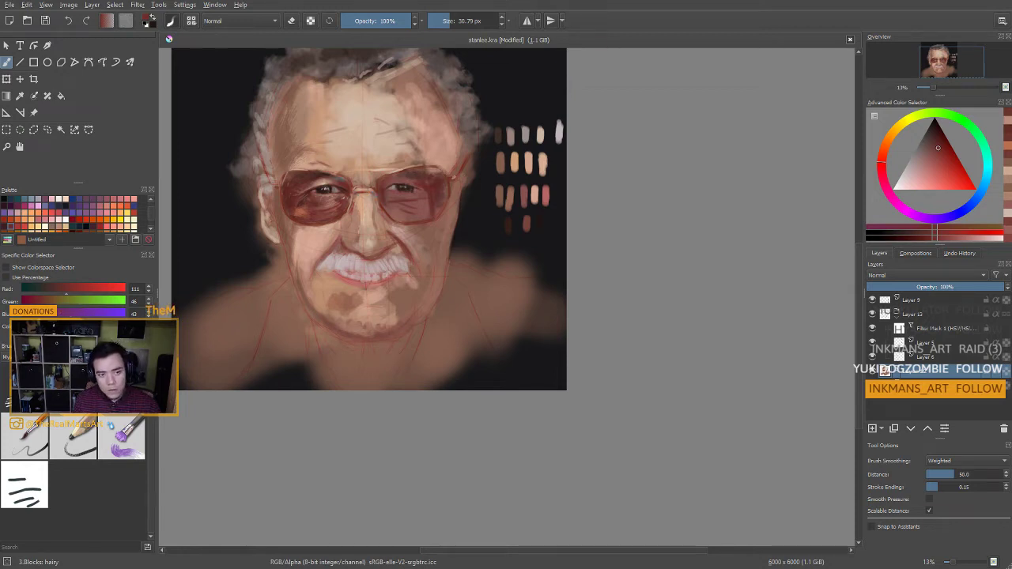
key(bracketright)
key(bracketright)
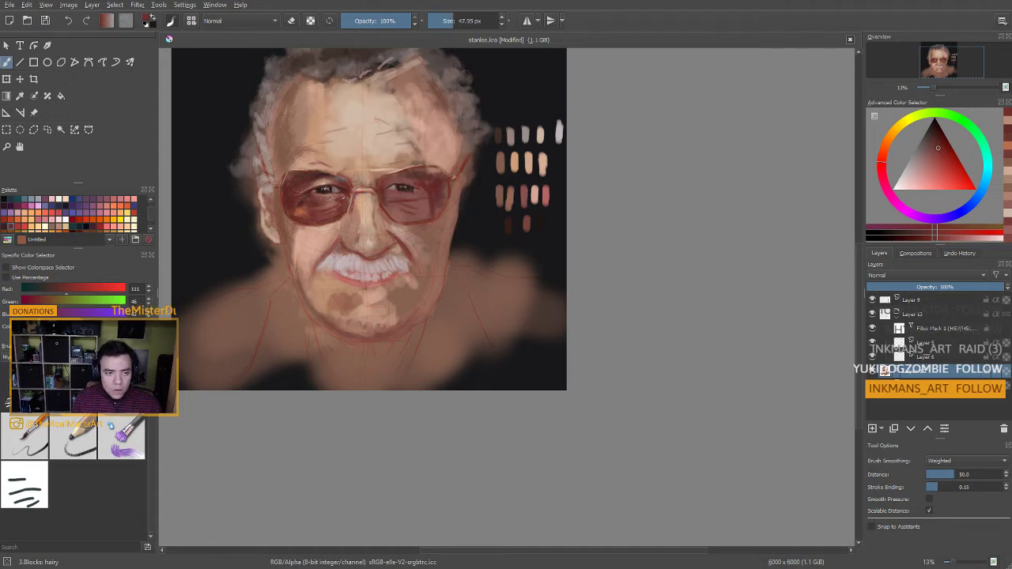
mouse_move(342, 218)
mouse_down()
mouse_move(340, 189)
mouse_move(349, 279)
mouse_move(346, 211)
mouse_up()
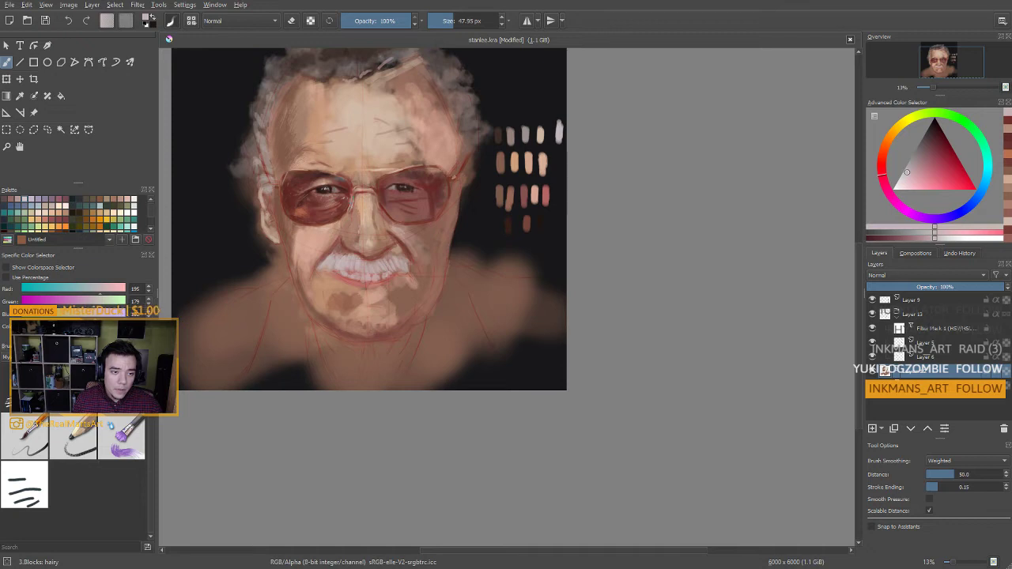
Touch up the glasses frame beside the nose bridge with a light pinkish grey and a dark grey sampled from the hair
drag(370, 201, 378, 190)
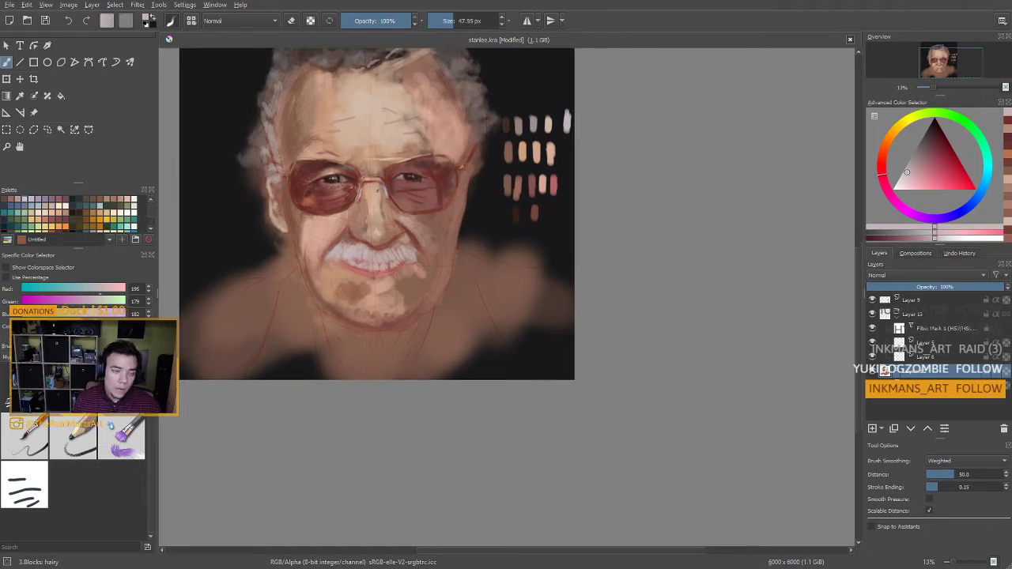
ctrl+click(348, 66)
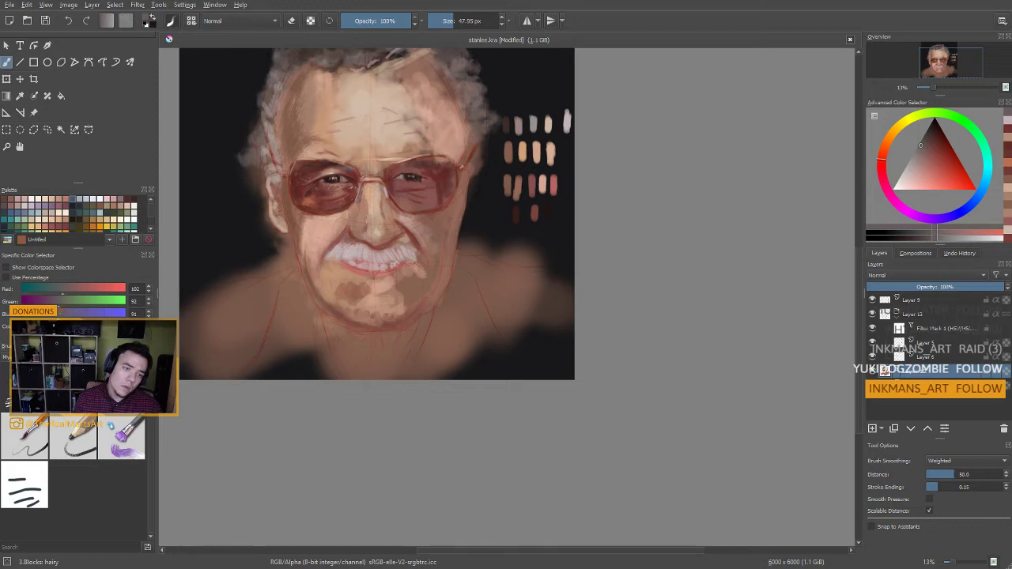
drag(369, 210, 343, 235)
Blend the nose and adjacent cheek with sampled skin tones, using a brush of about 74 px and then about 62 px
ctrl+click(352, 227)
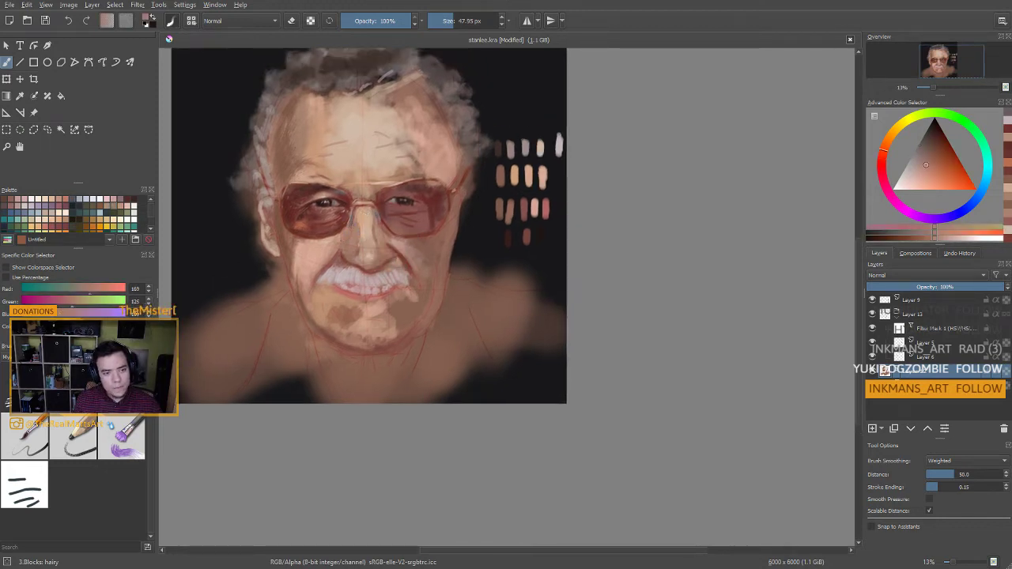
shift+drag(365, 213, 373, 214)
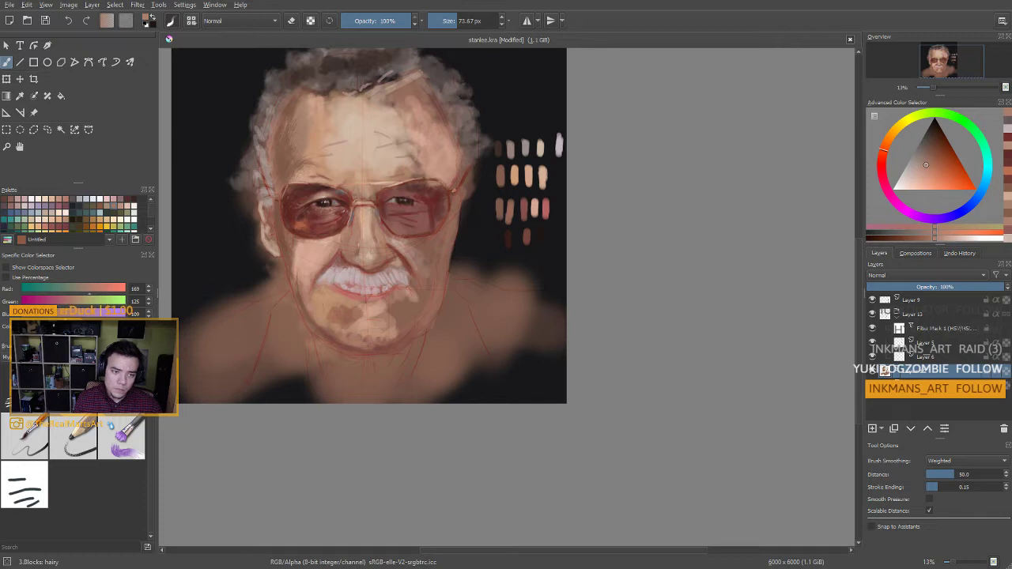
ctrl+click(365, 151)
drag(367, 258, 366, 257)
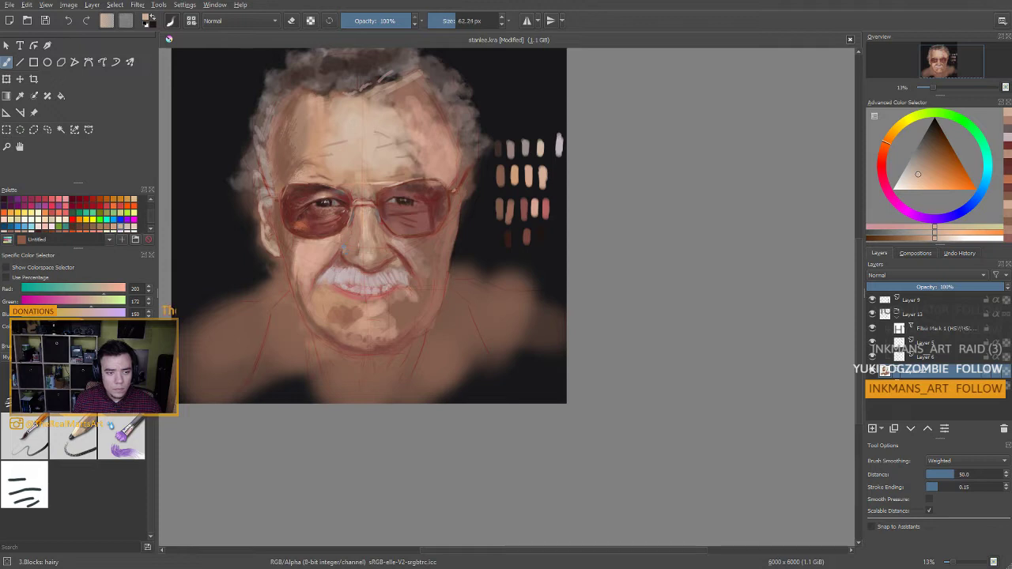
drag(304, 282, 306, 273)
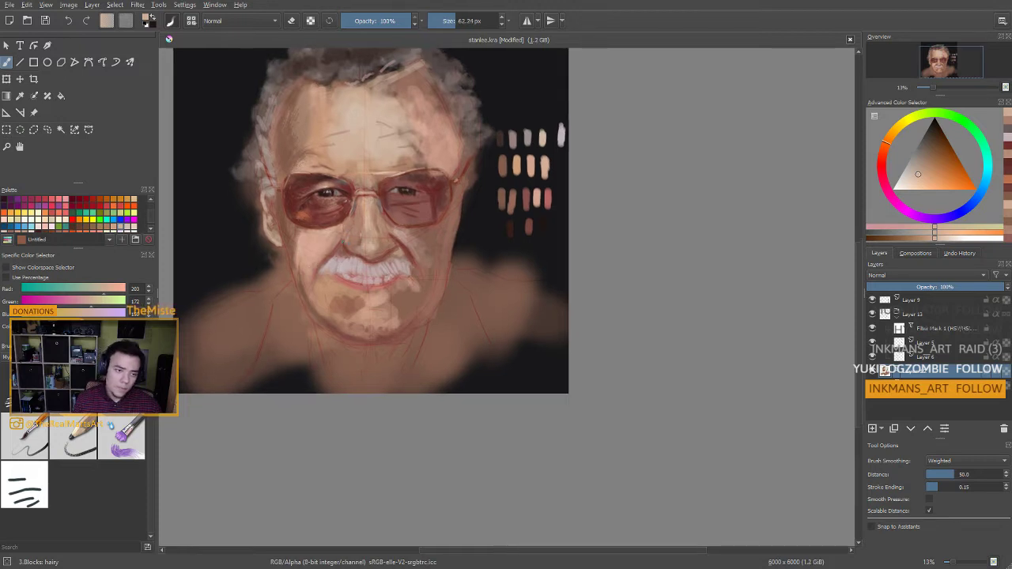
Blend the cheek beside the nose below the left lens with sampled skin tones and reds, enlarging the brush to about 92 px
ctrl+click(347, 226)
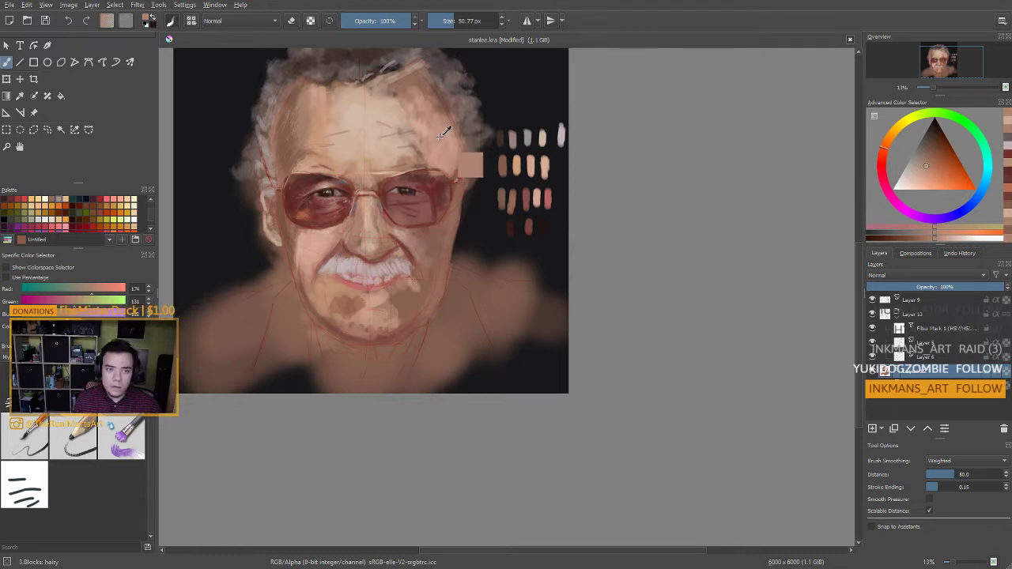
drag(444, 132, 443, 132)
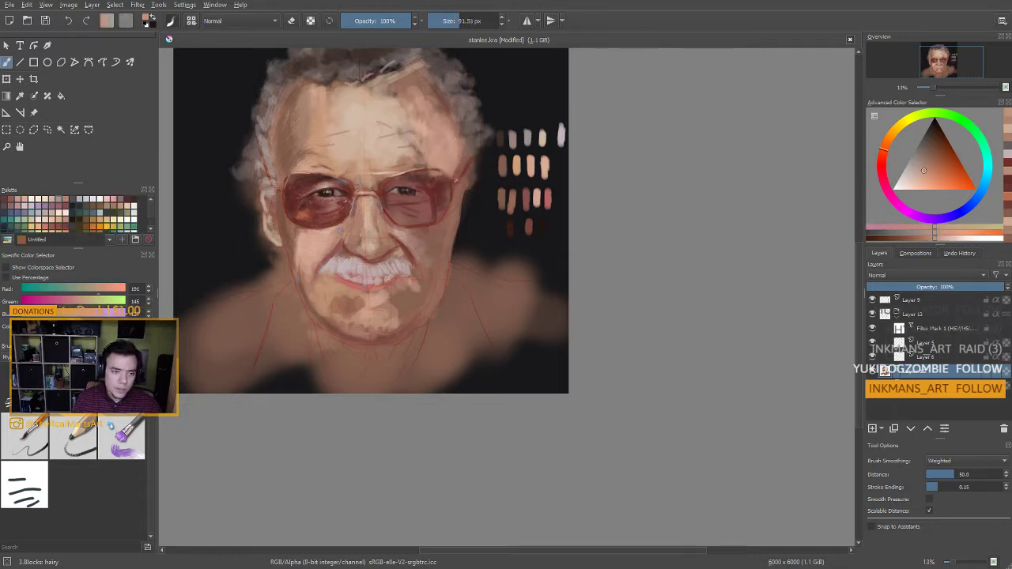
drag(342, 235, 335, 227)
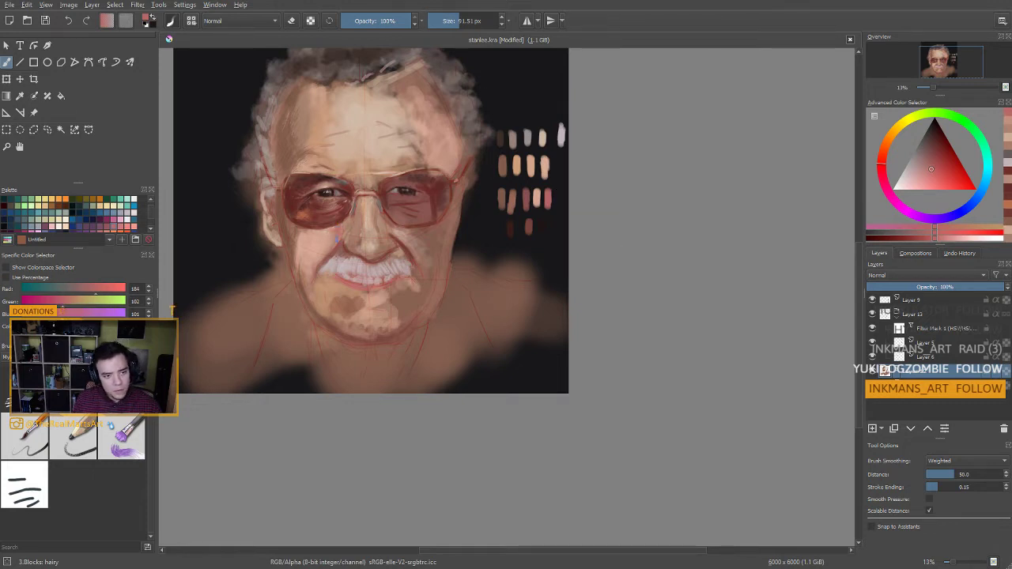
ctrl+click(337, 238)
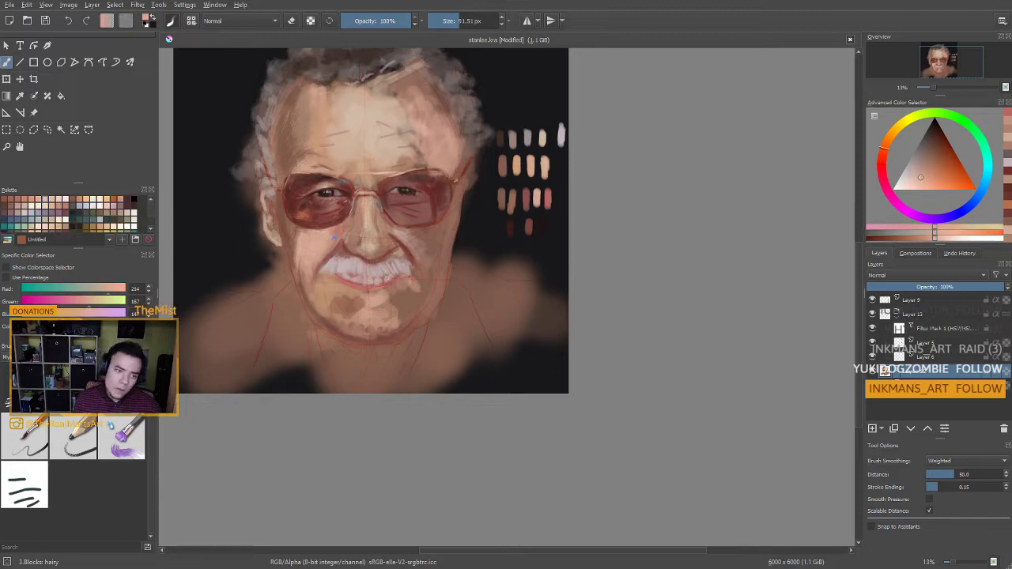
Refine the cheek fold beside the nose with a light pinkish skin tone, using a brush of about 35 to 47 px
drag(337, 238, 309, 238)
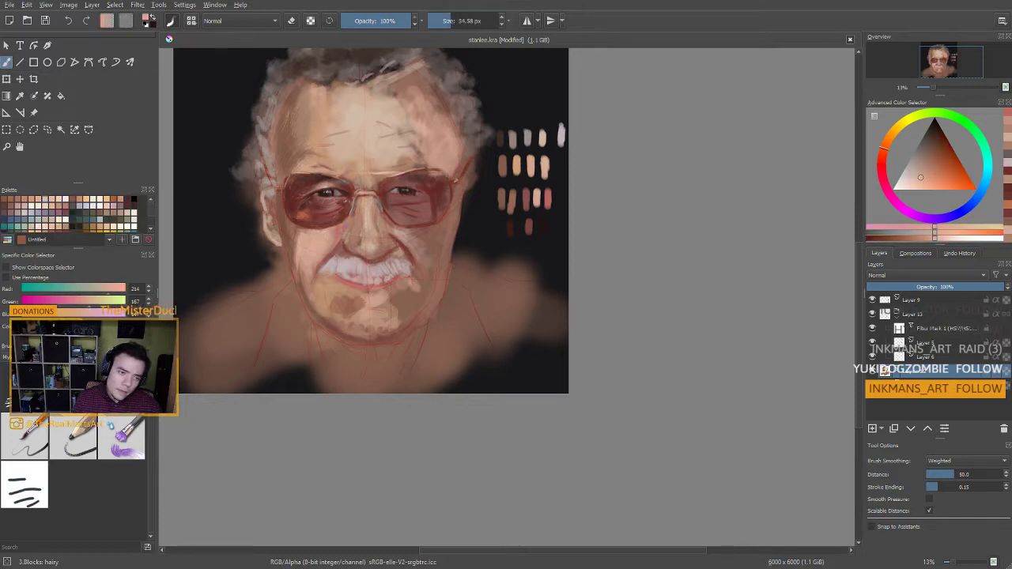
key(bracketright)
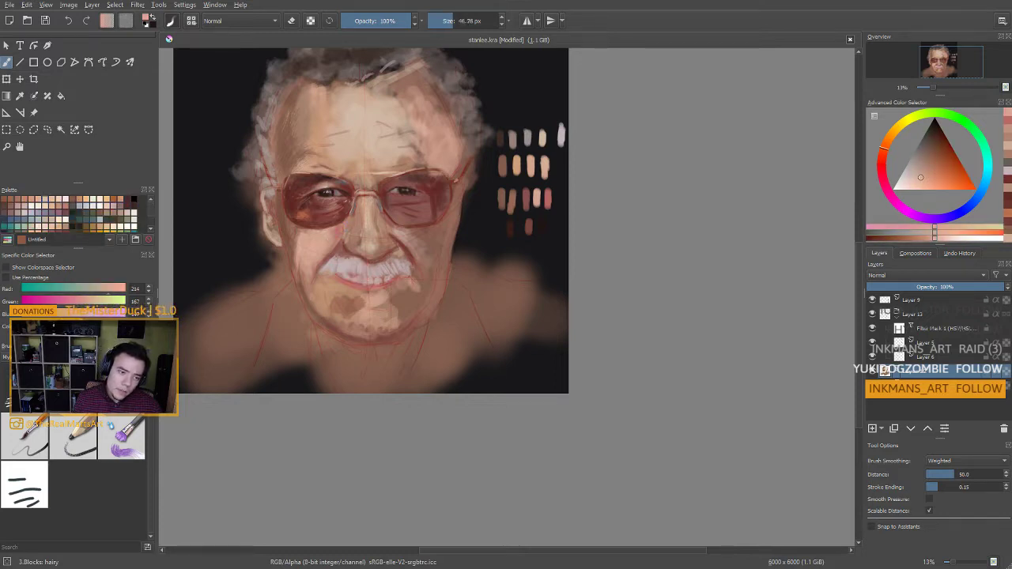
mouse_move(347, 242)
mouse_down()
mouse_move(337, 235)
mouse_move(319, 247)
mouse_up()
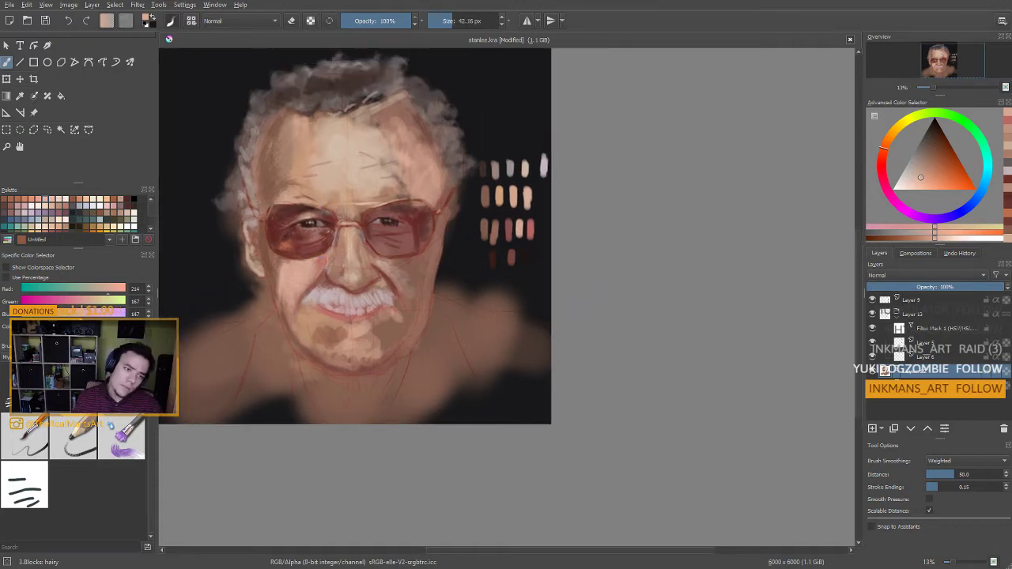
Define the upper inner rim of the left lens with a sampled reddish brown, and sample a skin tone from beside it
ctrl+click(329, 208)
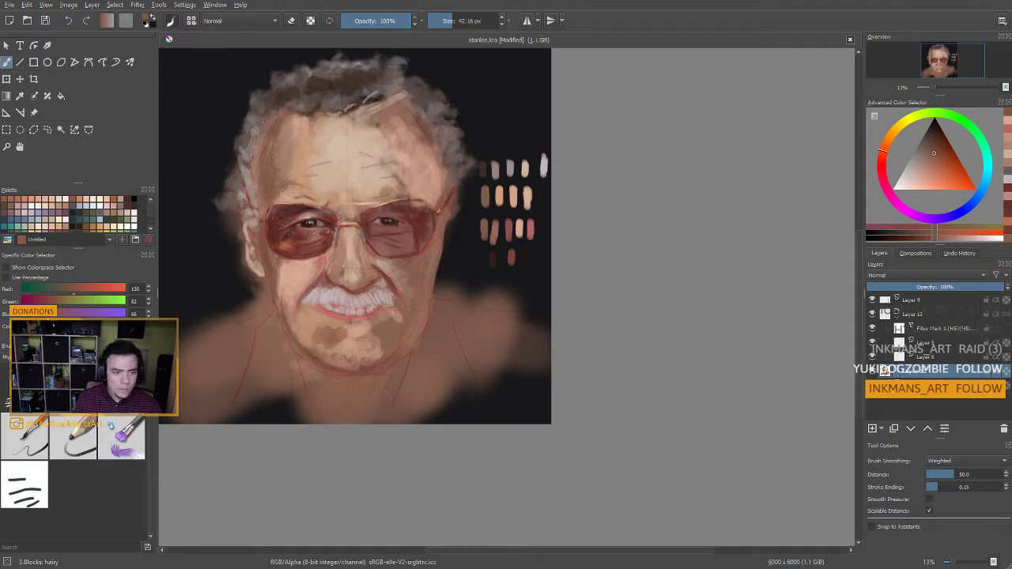
mouse_move(340, 214)
mouse_down()
mouse_move(353, 214)
mouse_move(328, 207)
mouse_up()
ctrl+click(347, 212)
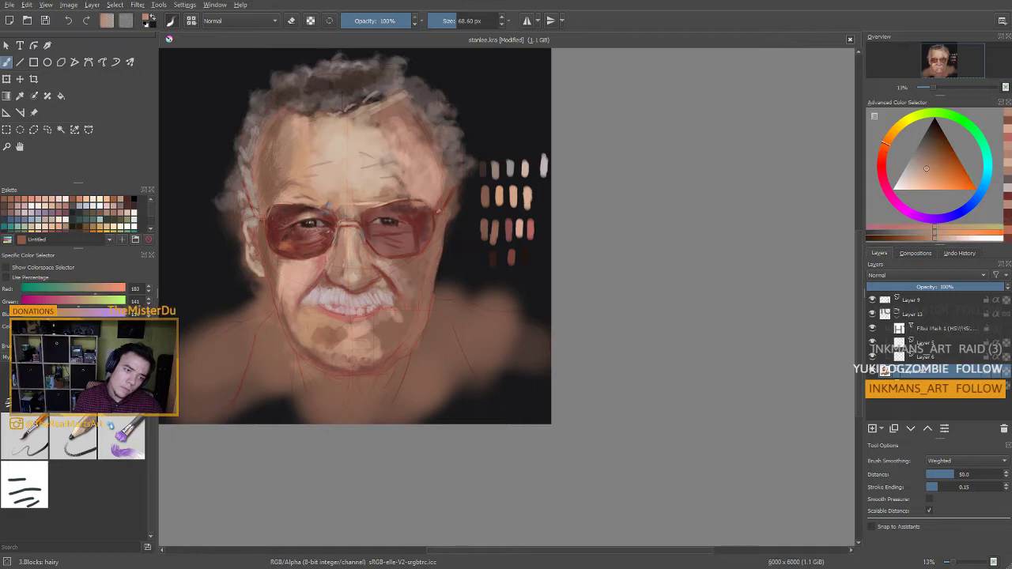
Touch up the skin just above the left lens with a sampled skin tone, reducing the brush to about 33 px
ctrl+click(358, 184)
key(bracketleft)
key(bracketleft)
key(bracketleft)
key(bracketleft)
key(bracketleft)
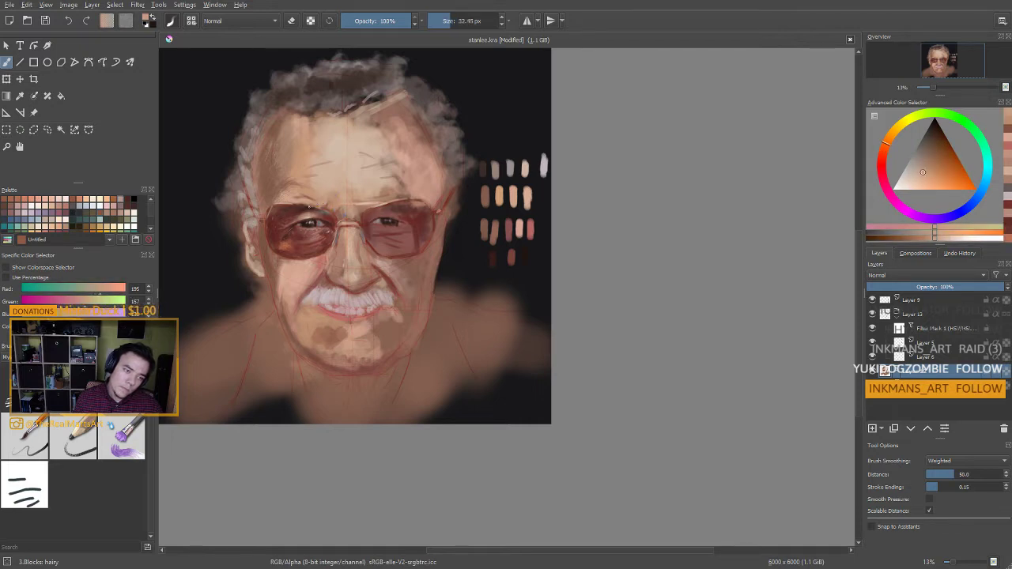
Lighten the brow above the left lens with sampled light skin tones, using a brush of about 45 px and then about 30 px
ctrl+click(337, 182)
key(bracketright)
key(bracketright)
drag(325, 211, 308, 196)
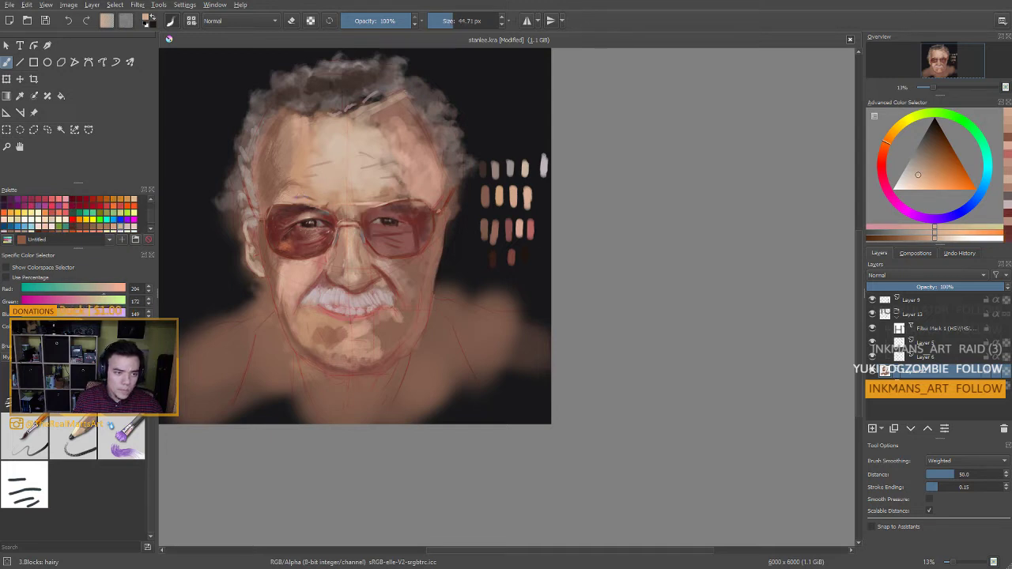
ctrl+click(326, 188)
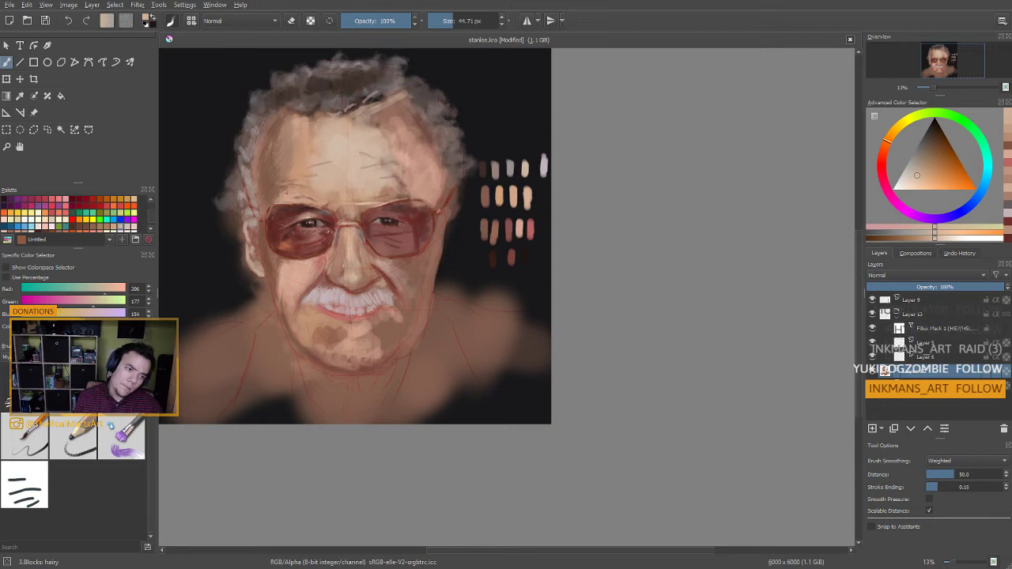
key(bracketleft)
key(bracketleft)
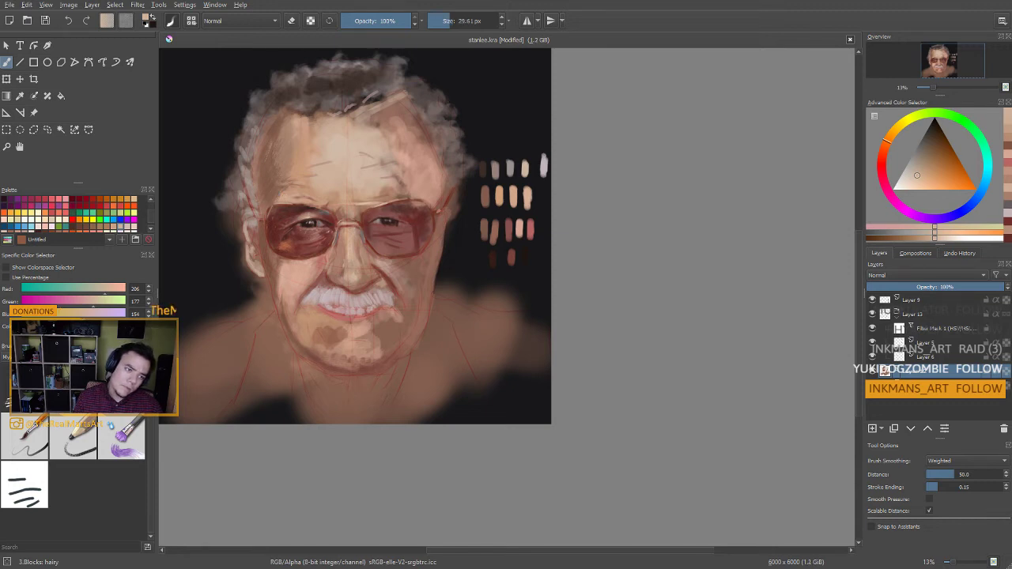
Draw a thin light skin-tone stroke diagonally from the lower lip across the chin with a brush of about 30 px
drag(289, 213, 283, 178)
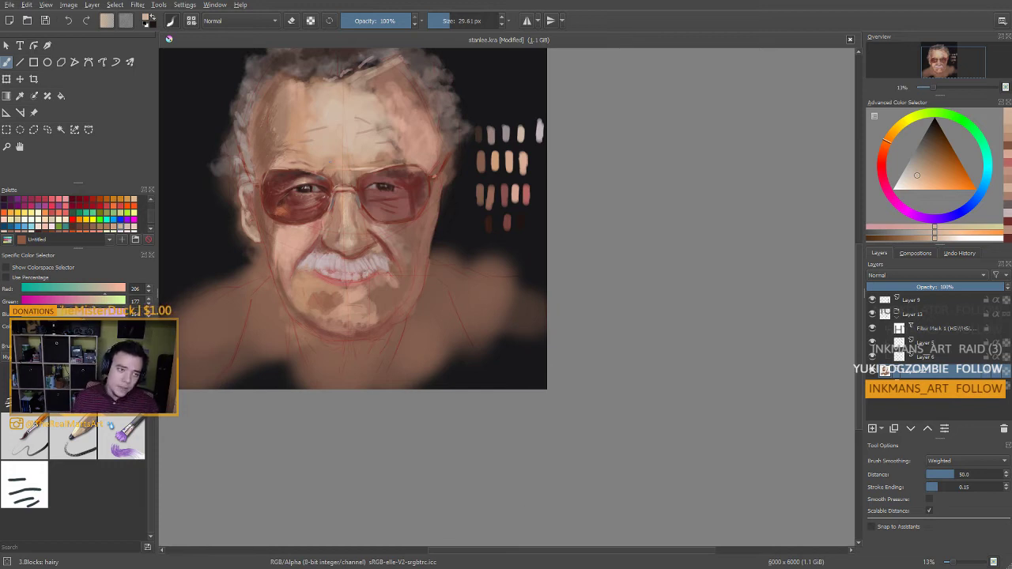
drag(339, 276, 389, 306)
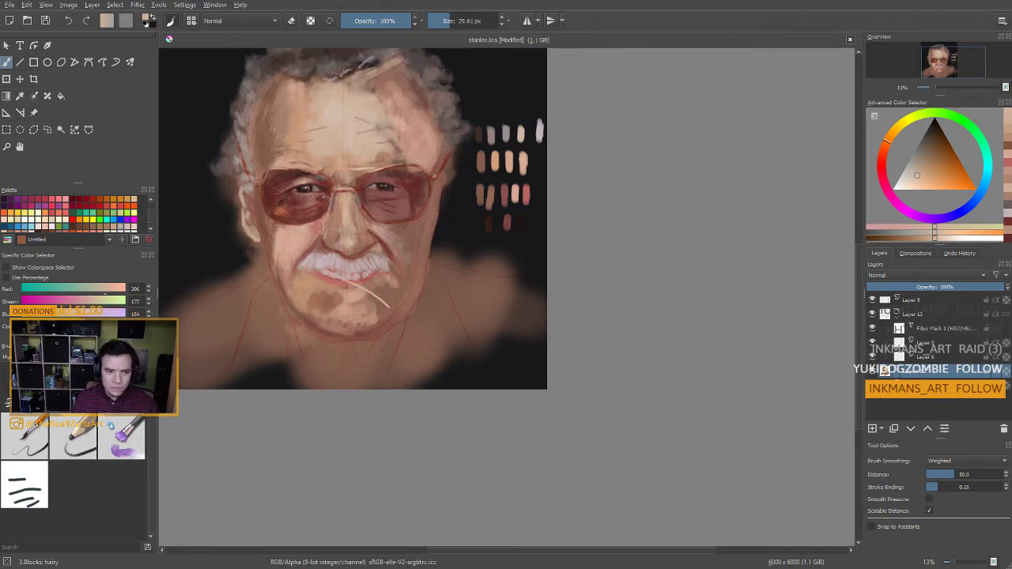
Undo the thin light stroke across the lower lip and chin
key(ctrl+z)
drag(339, 290, 430, 379)
drag(403, 288, 399, 254)
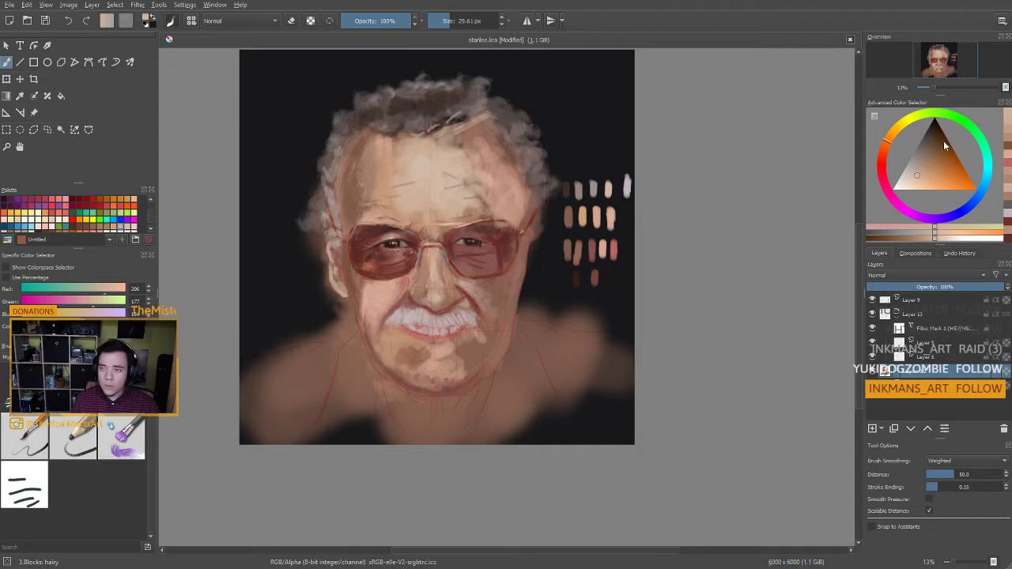
Mix a dark reddish brown and add a short stroke just above the left lens with a brush of about 28 px
drag(919, 159, 934, 161)
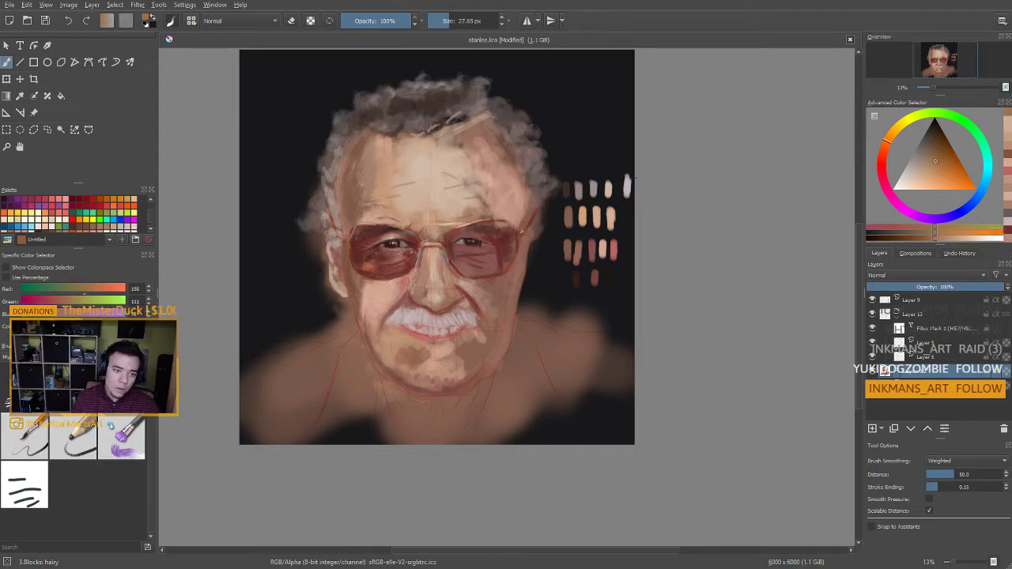
drag(934, 153, 934, 144)
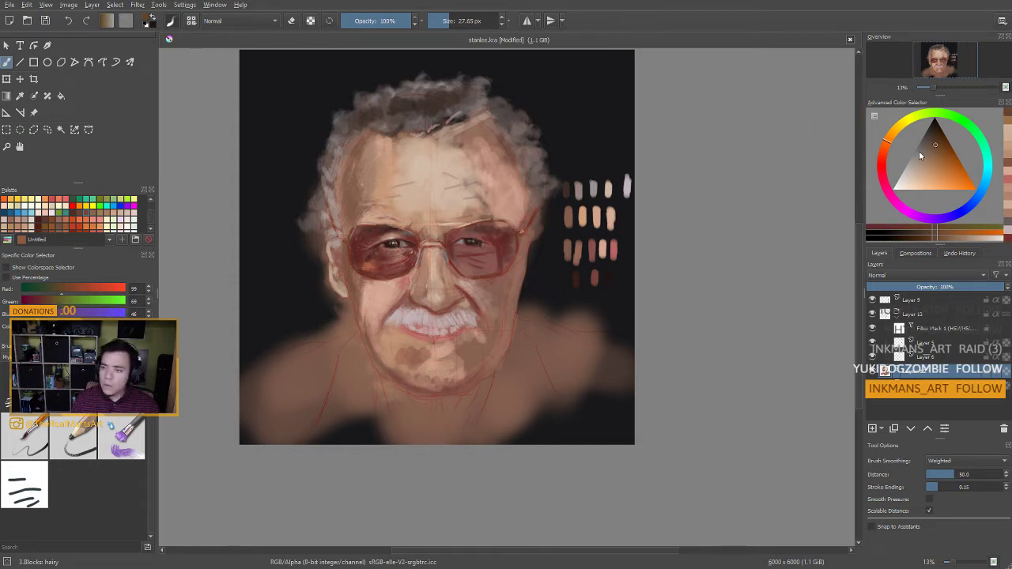
drag(939, 144, 936, 134)
click(880, 149)
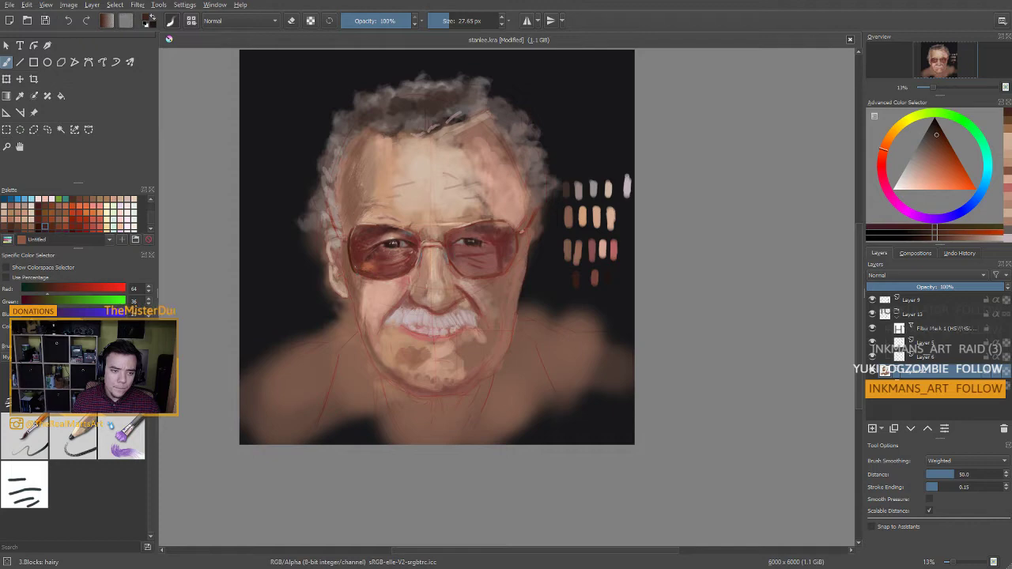
key(6)
key(6)
key(6)
key(6)
key(6)
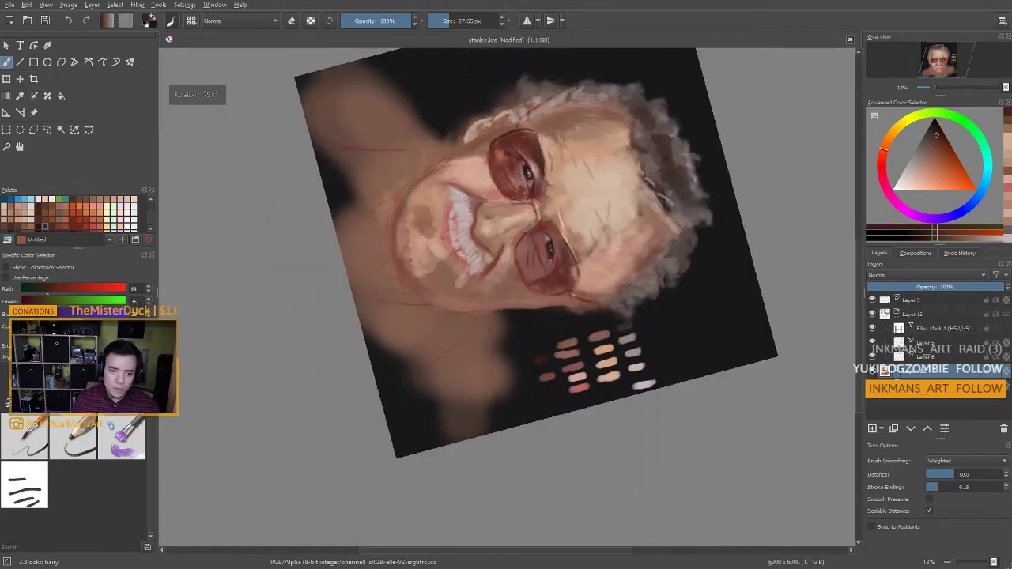
drag(522, 189, 448, 247)
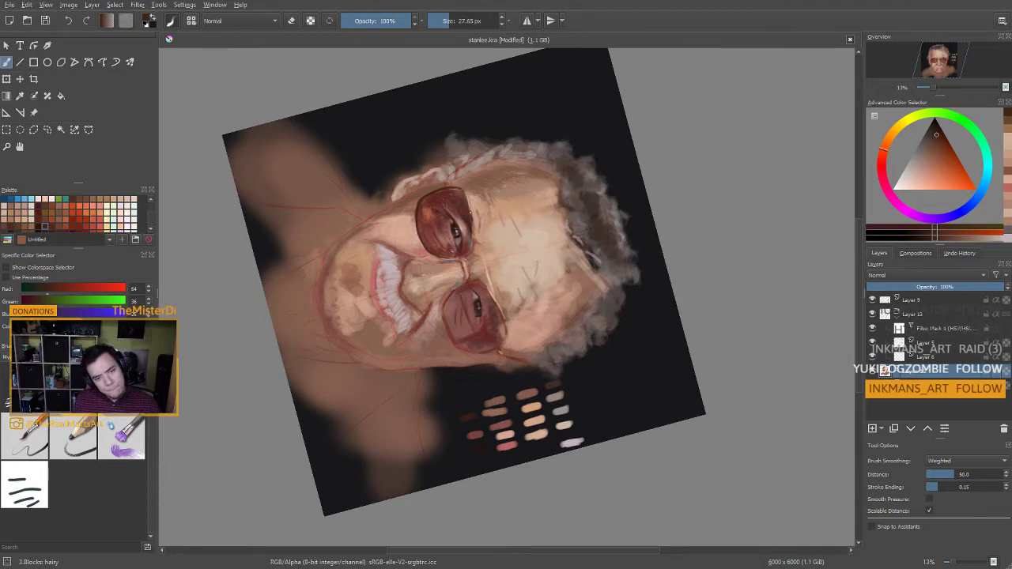
drag(472, 225, 472, 237)
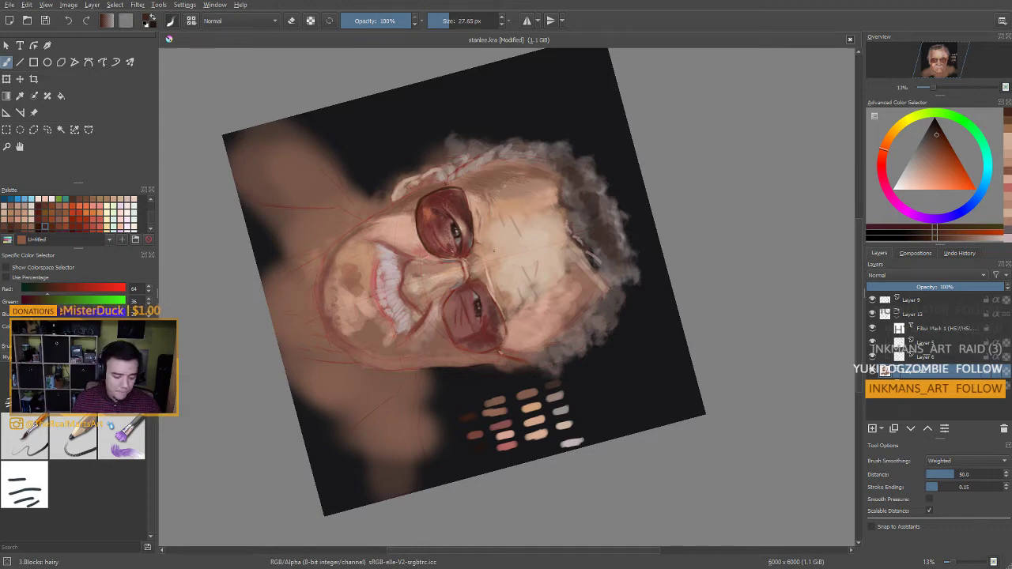
key(6)
key(4)
key(4)
key(4)
key(4)
key(4)
key(4)
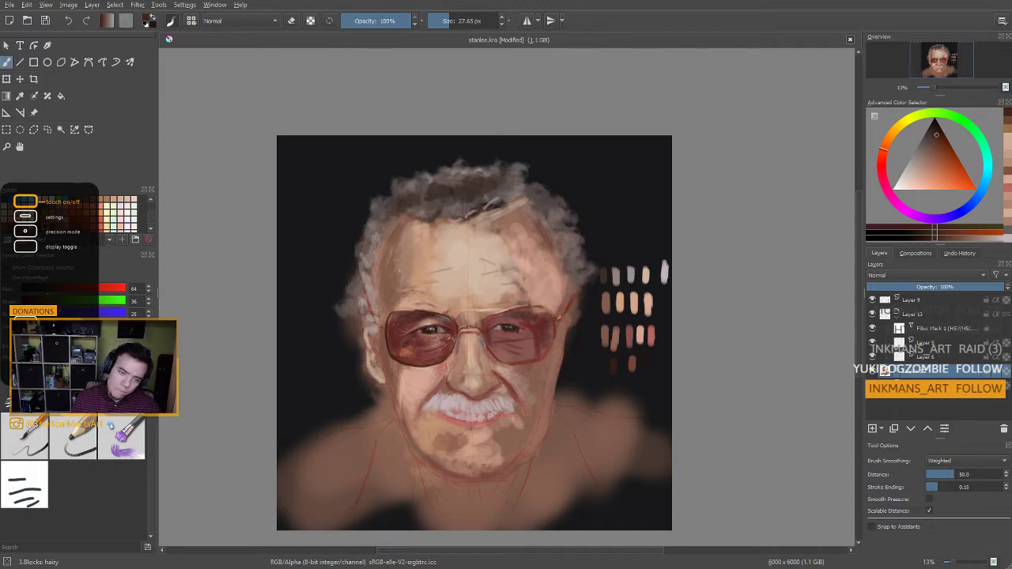
key(6)
key(6)
key(6)
key(6)
key(6)
key(6)
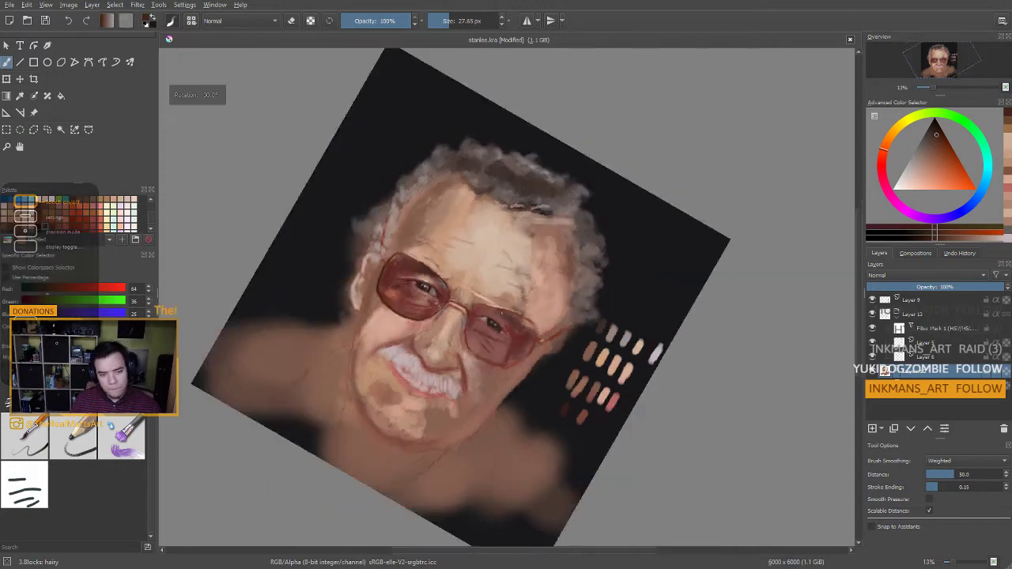
key(4)
key(4)
key(4)
key(4)
key(4)
key(4)
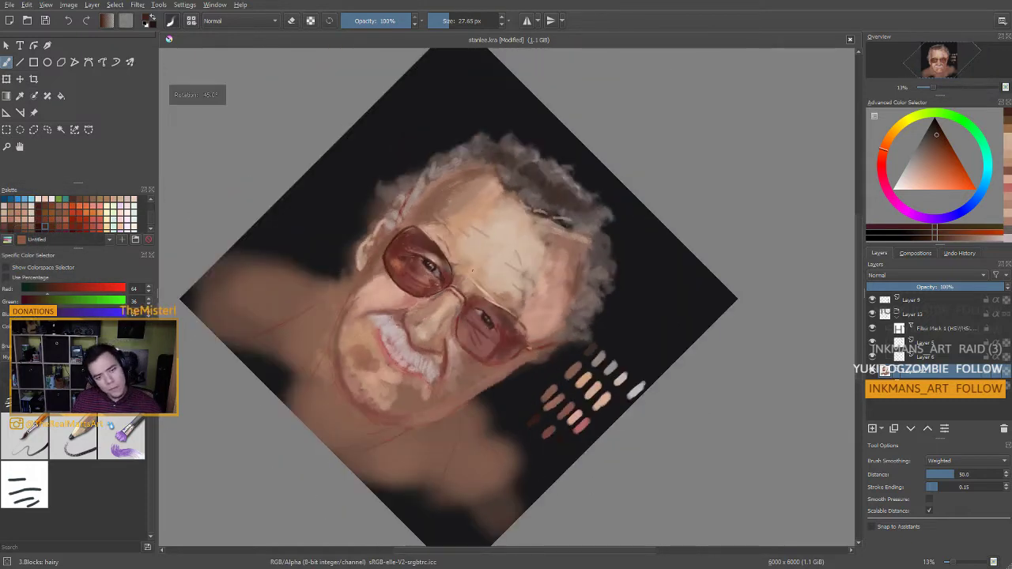
drag(469, 275, 465, 212)
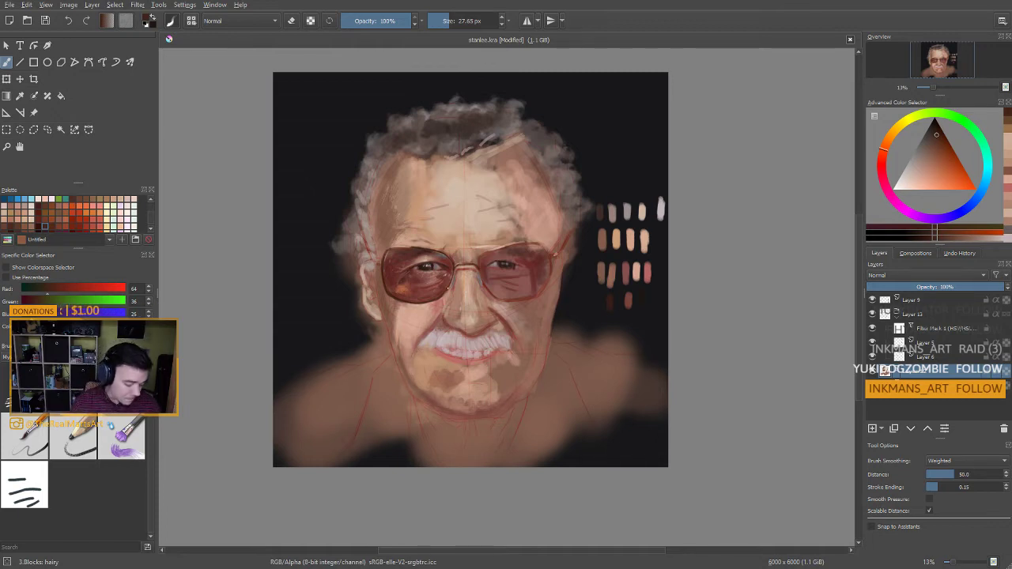
Undo the last dab, choose a pale pinkish grey as the paint colour, and reduce the brush to about 19 px
ctrl+click(642, 215)
click(468, 295)
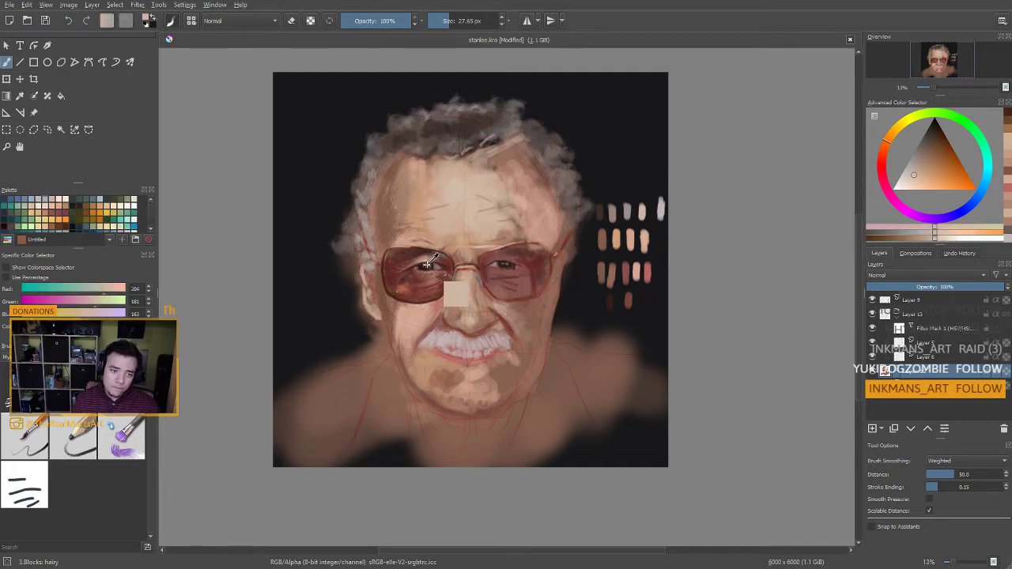
ctrl+click(427, 265)
key(ctrl+z)
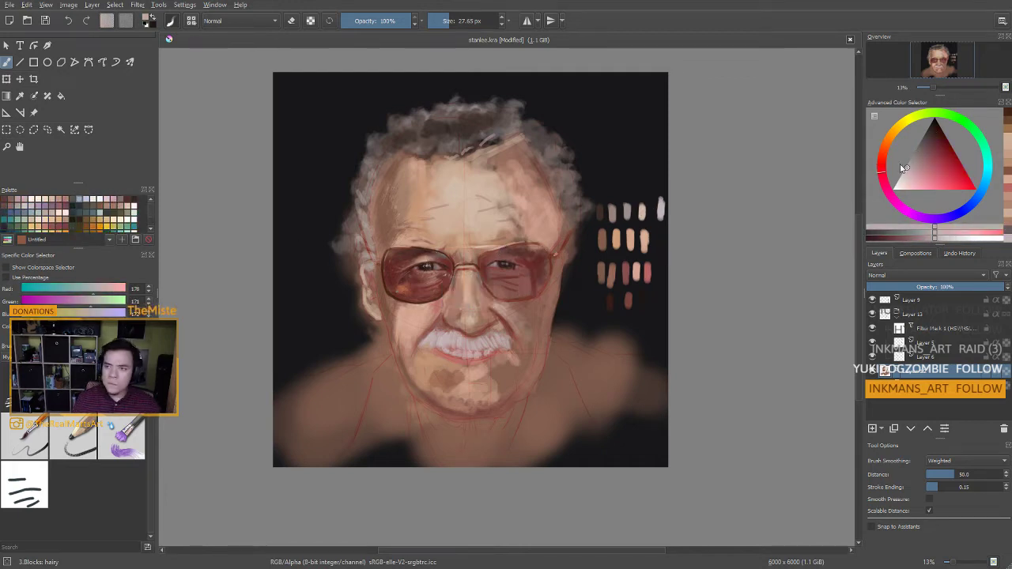
click(902, 178)
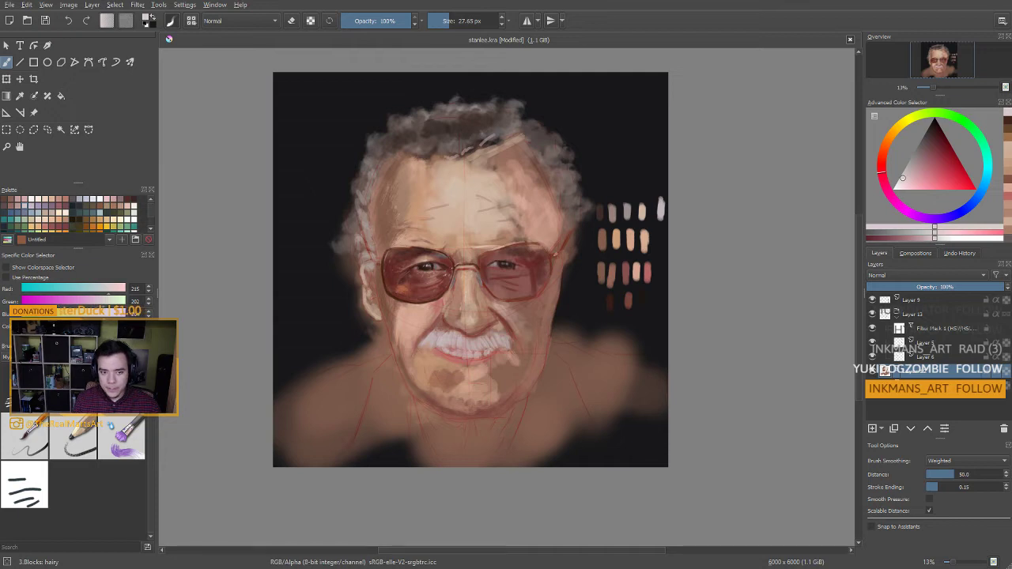
key(bracketleft)
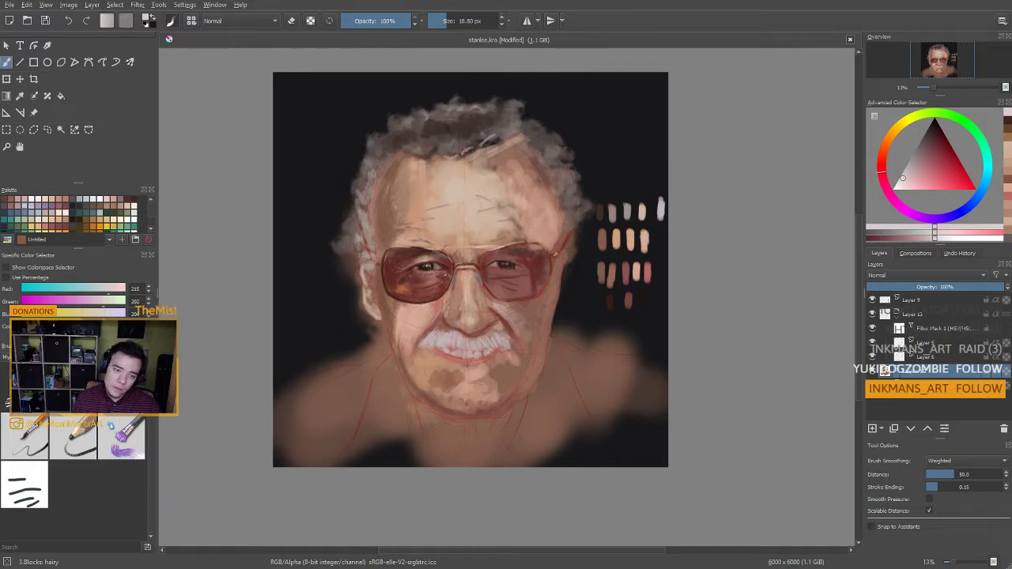
Touch up the left temple and the skin above the left lens with a warm brown, using a brush of about 70 px and then about 46 px
key(6)
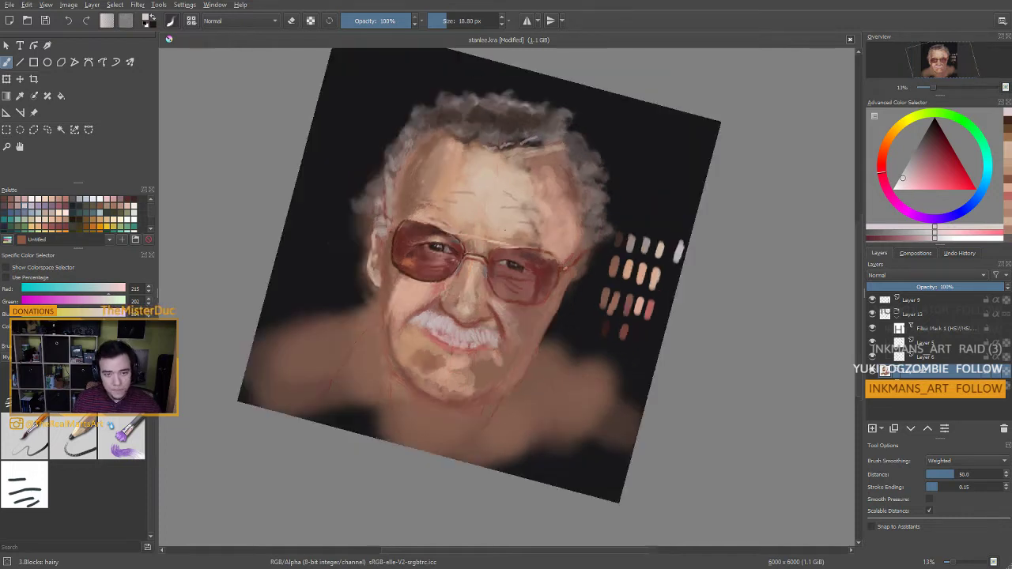
key(6)
key(4)
key(4)
key(4)
ctrl+click(372, 268)
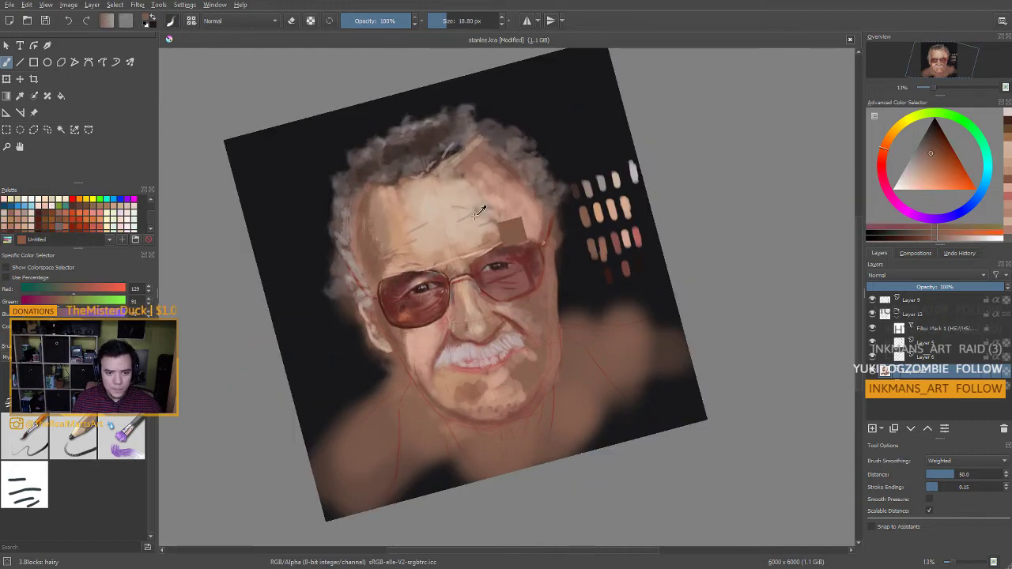
ctrl+click(534, 272)
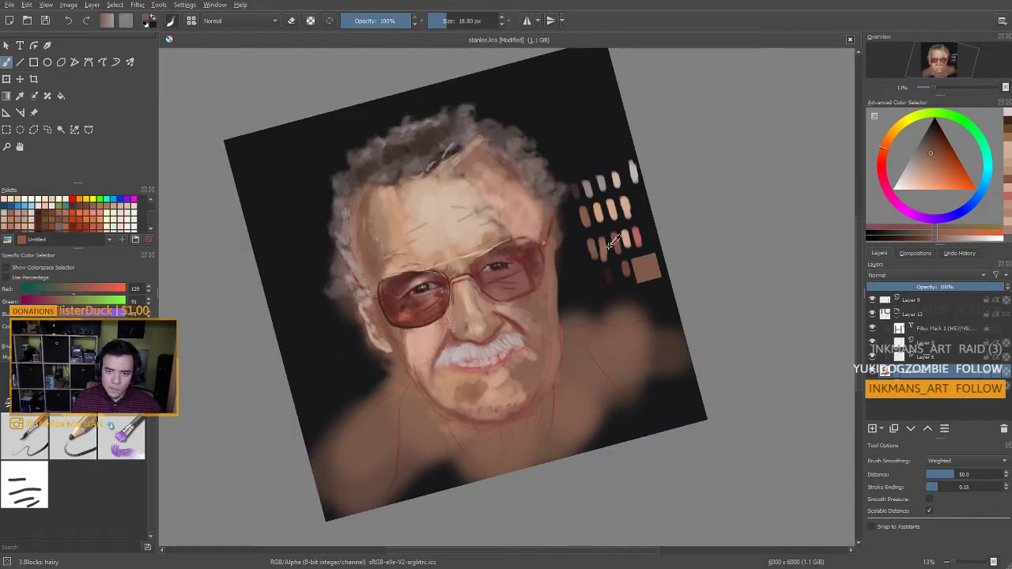
ctrl+click(598, 212)
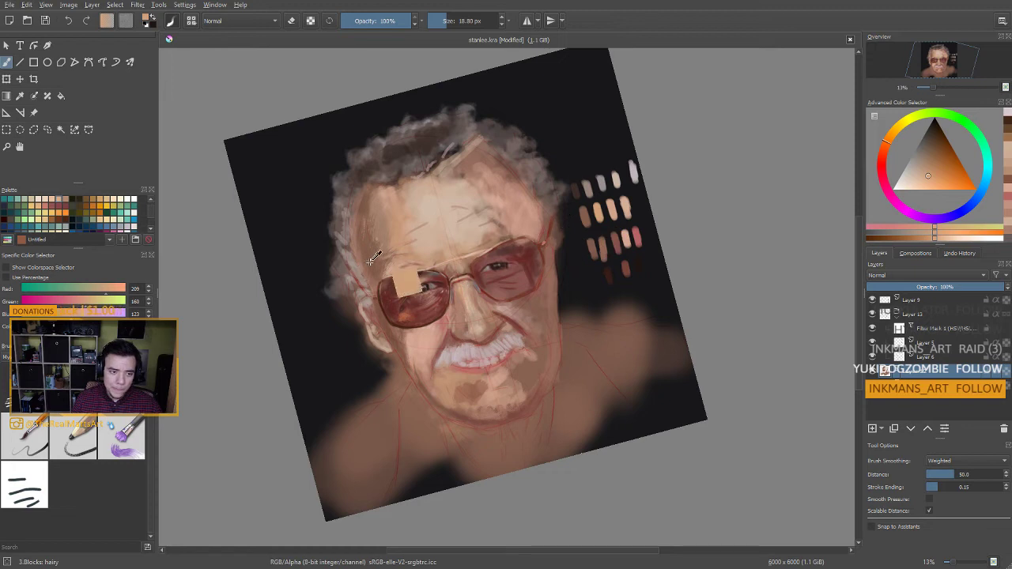
ctrl+click(368, 251)
click(936, 158)
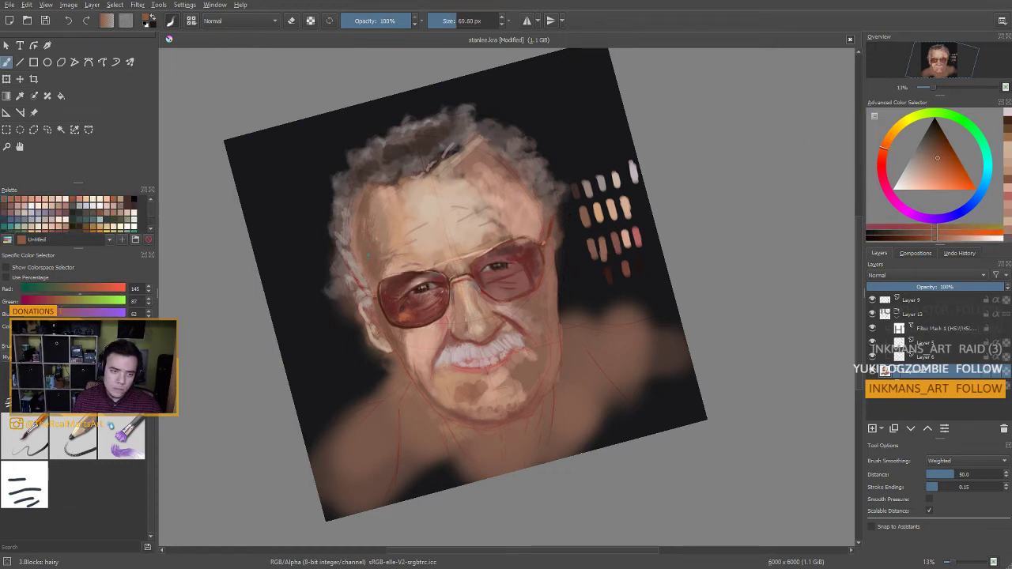
drag(368, 256, 364, 272)
drag(434, 270, 432, 269)
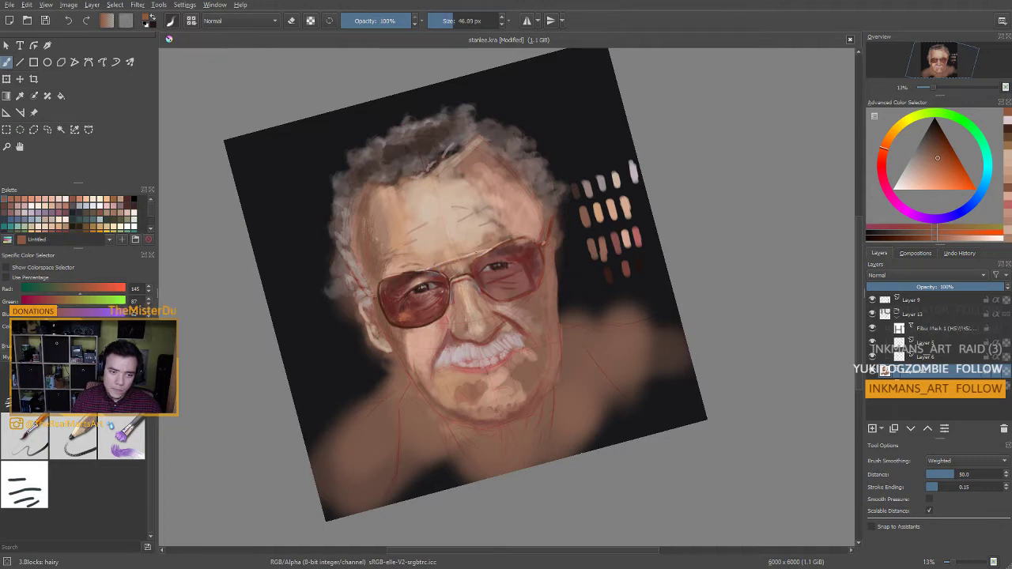
Smooth and lighten the forehead and brow on the swatch side of the face with sampled light skin tones and a brush of about 161 px
mouse_move(543, 252)
mouse_down()
mouse_move(529, 255)
mouse_move(534, 220)
mouse_up()
ctrl+click(436, 184)
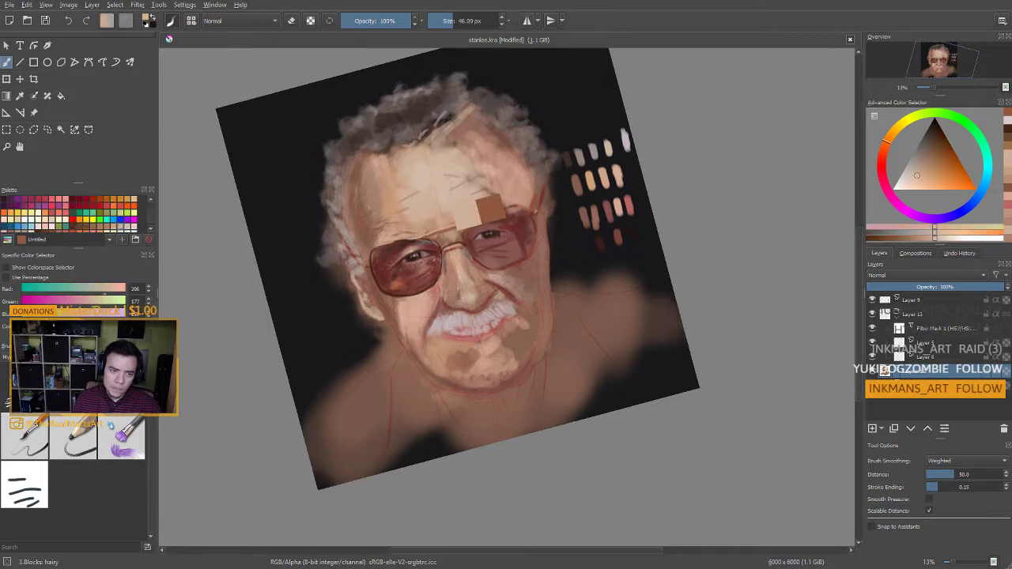
drag(505, 184, 513, 183)
key(m)
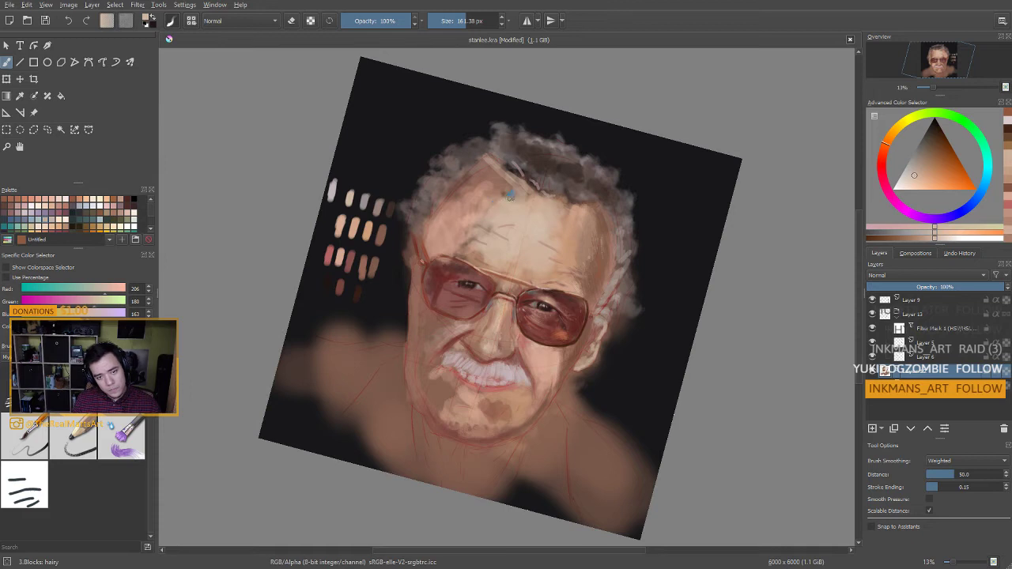
ctrl+click(494, 204)
mouse_move(494, 203)
mouse_down()
mouse_move(500, 192)
mouse_move(479, 194)
mouse_move(498, 192)
mouse_up()
mouse_move(481, 230)
mouse_down()
mouse_move(451, 249)
mouse_move(470, 257)
mouse_move(469, 239)
mouse_move(486, 228)
mouse_move(500, 253)
mouse_move(466, 257)
mouse_up()
ctrl+click(505, 247)
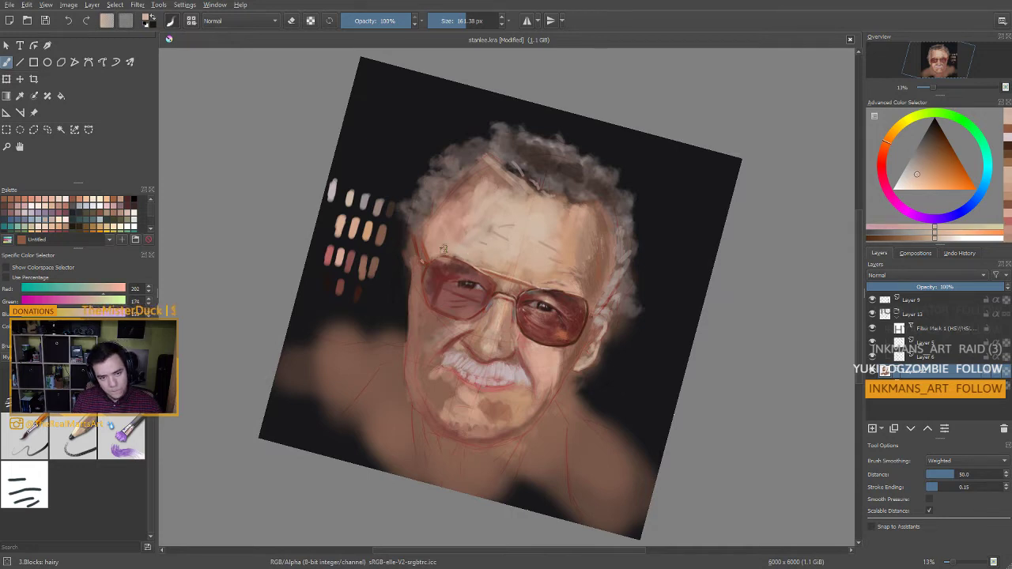
Deepen the swatch-side temple with a sampled reddish brown and lighten the cheek below the lens with a pale skin tone, enlarging the brush to about 156 px
ctrl+click(589, 271)
ctrl+click(587, 273)
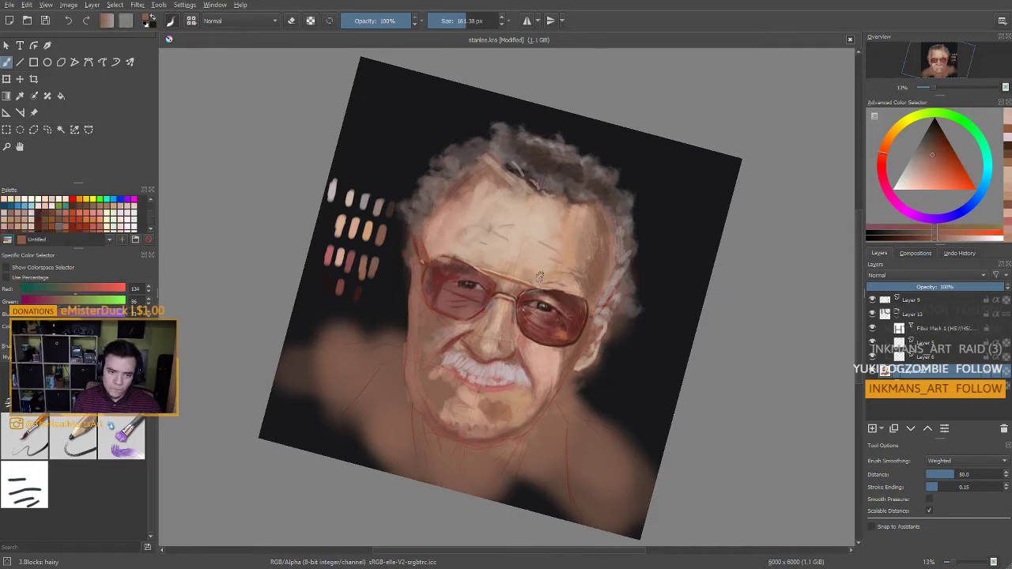
drag(436, 265, 420, 248)
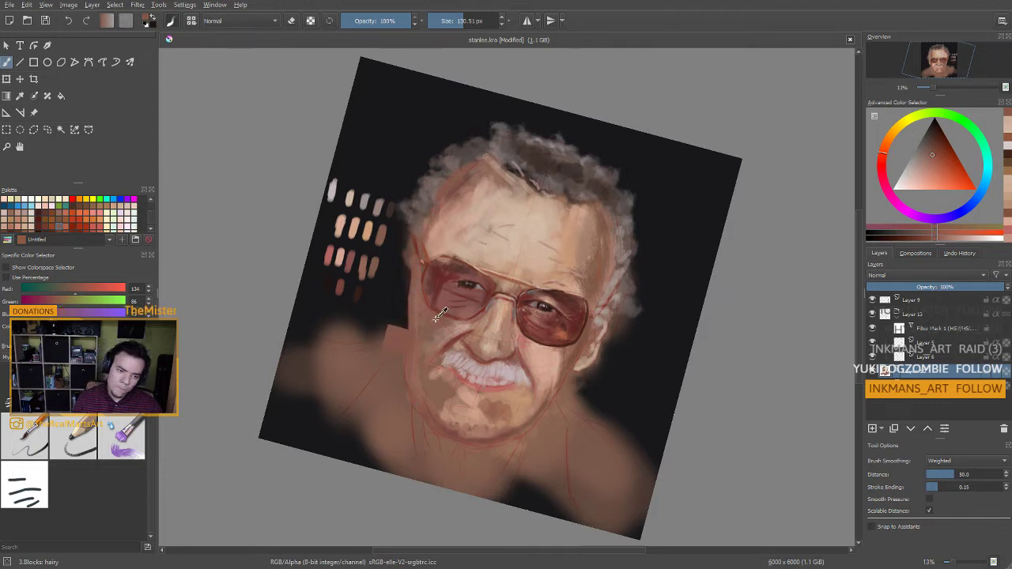
ctrl+click(509, 245)
mouse_move(419, 328)
mouse_down()
mouse_move(451, 327)
mouse_move(415, 305)
mouse_move(426, 341)
mouse_move(447, 338)
mouse_move(427, 326)
mouse_up()
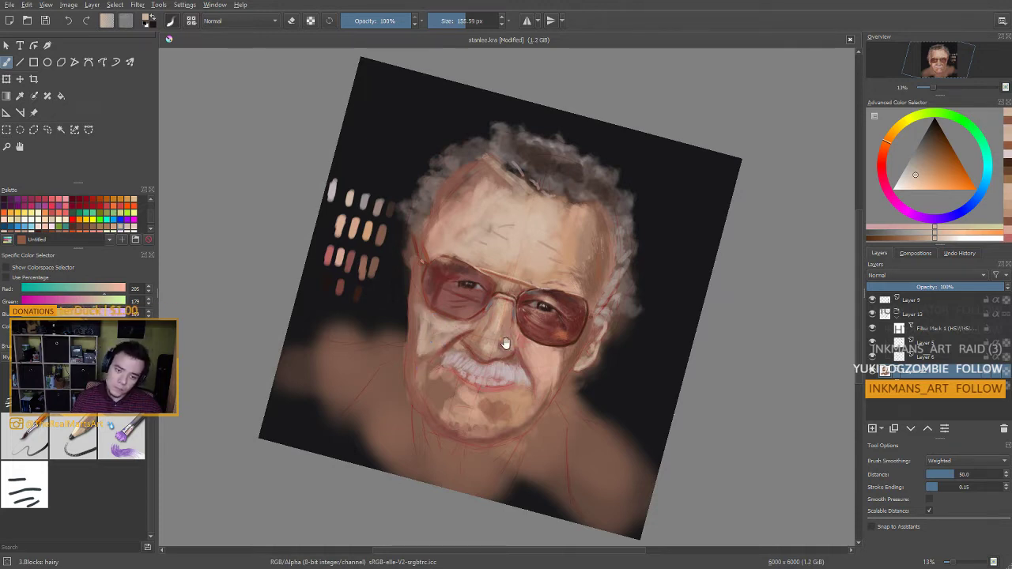
Refine both lenses with sampled dark reds and browns, and dab a pale skin tone on the swatch-side eye, reducing the brush to about 74 px
key(m)
ctrl+click(484, 311)
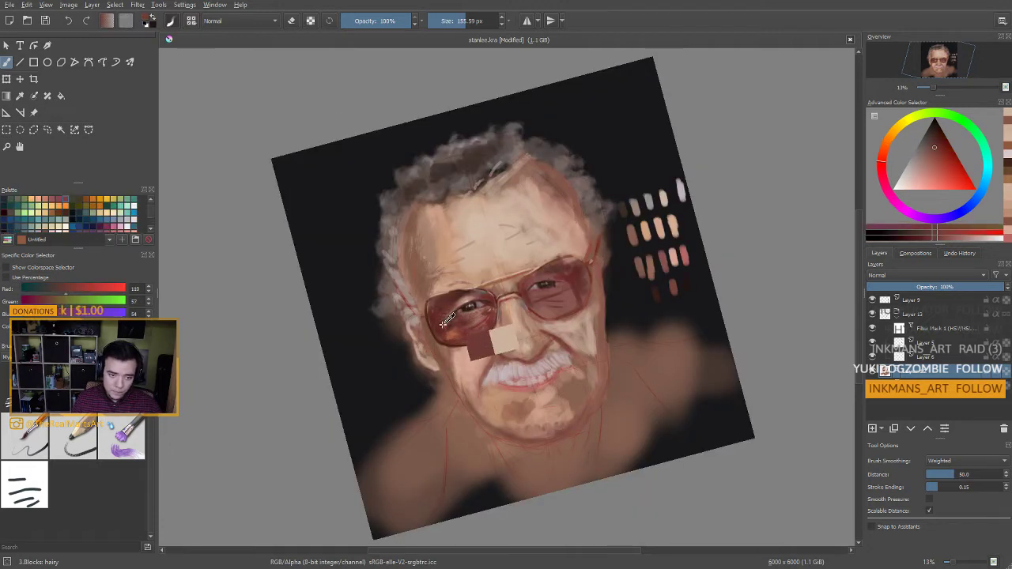
drag(495, 308, 466, 308)
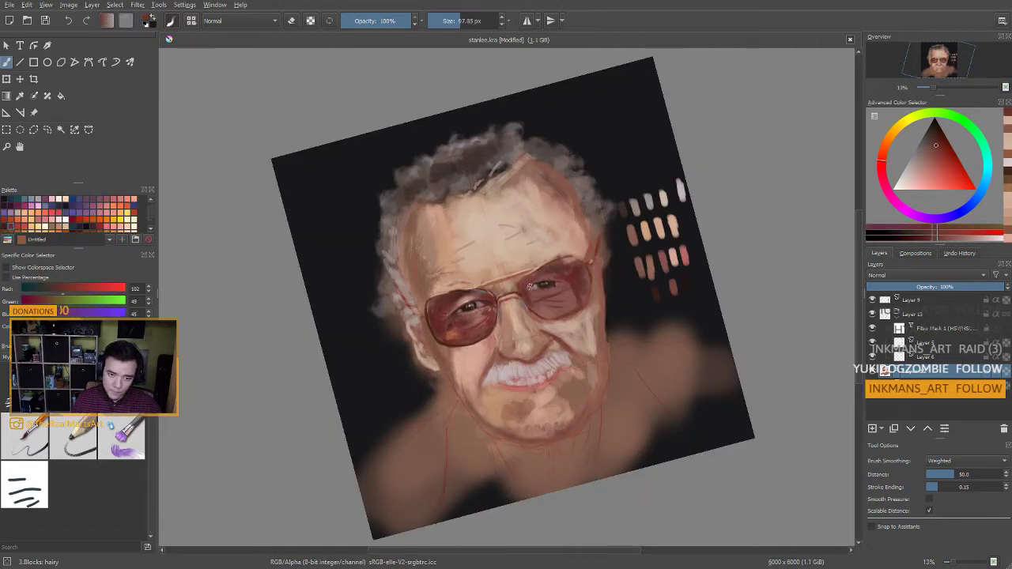
ctrl+click(544, 281)
key(bracketleft)
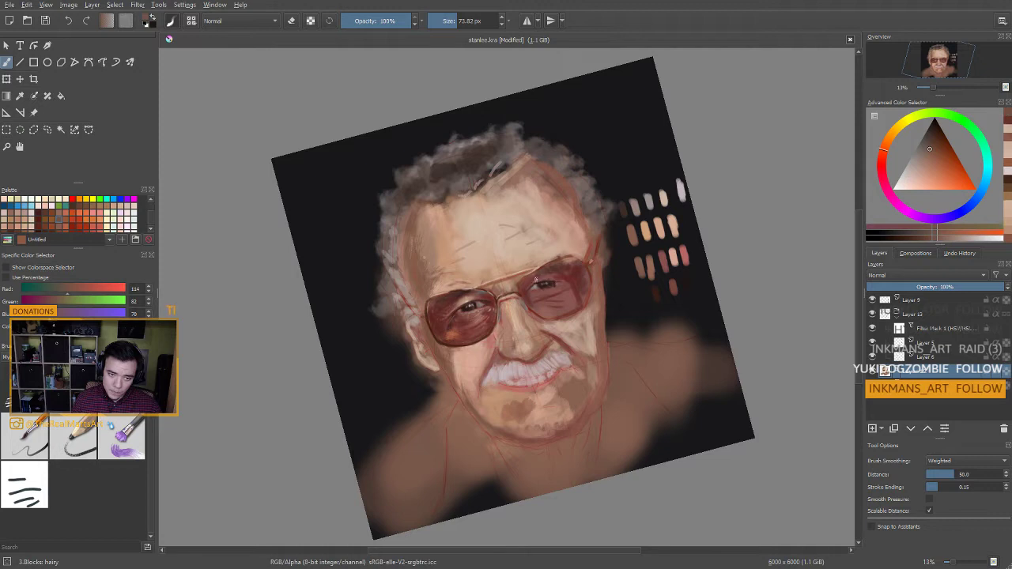
ctrl+click(469, 304)
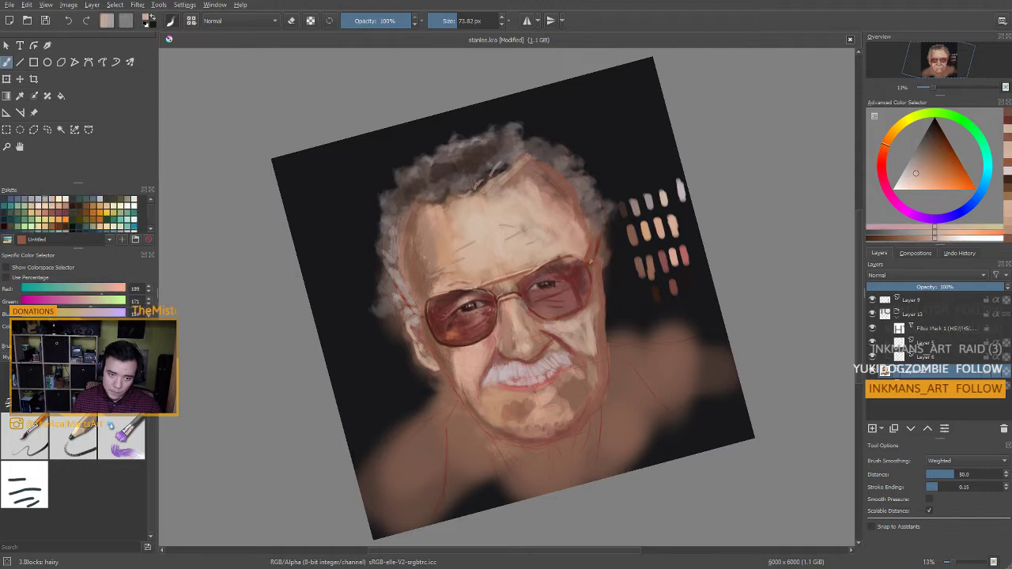
click(541, 278)
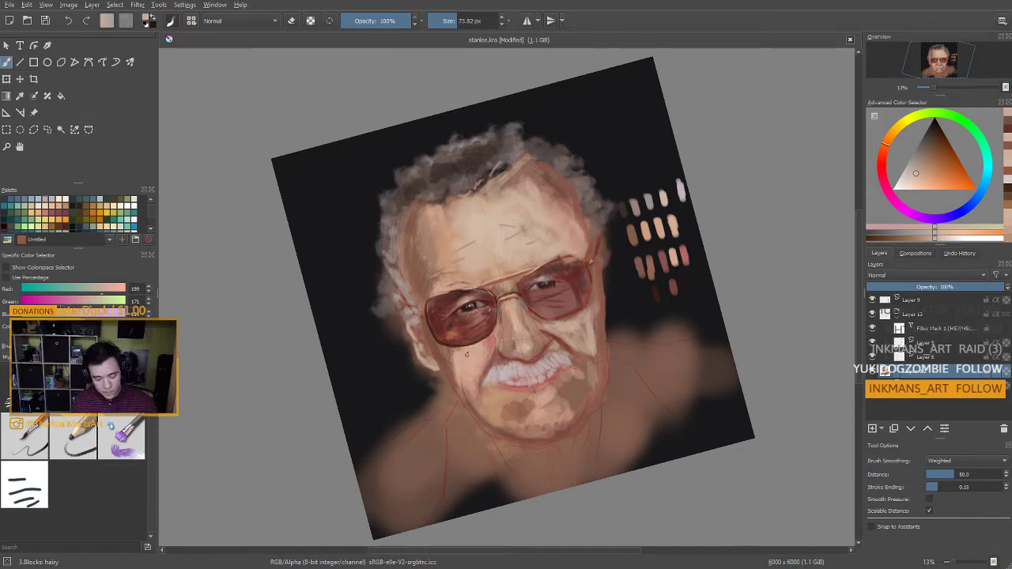
key(m)
key(m)
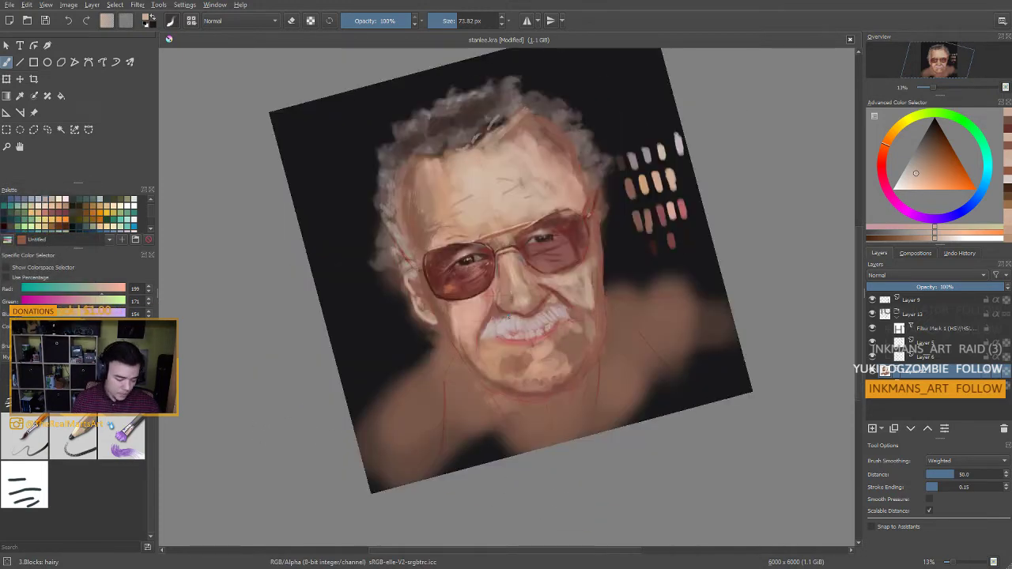
drag(508, 357, 508, 362)
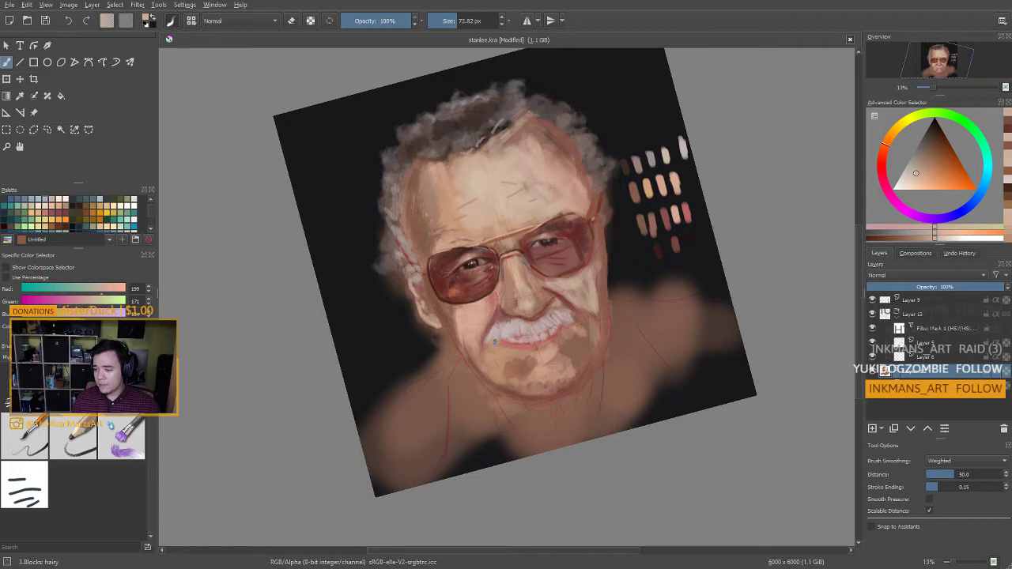
key(m)
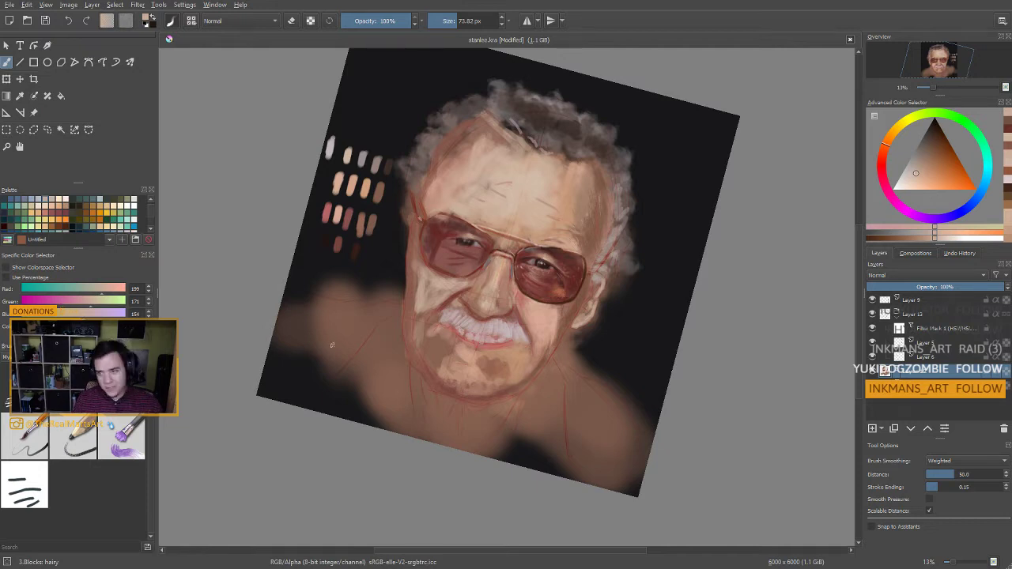
Outline the glasses frame around the ear-side lens with a sampled dark brown, flipping the view and reducing the brush to about 37 px
key(m)
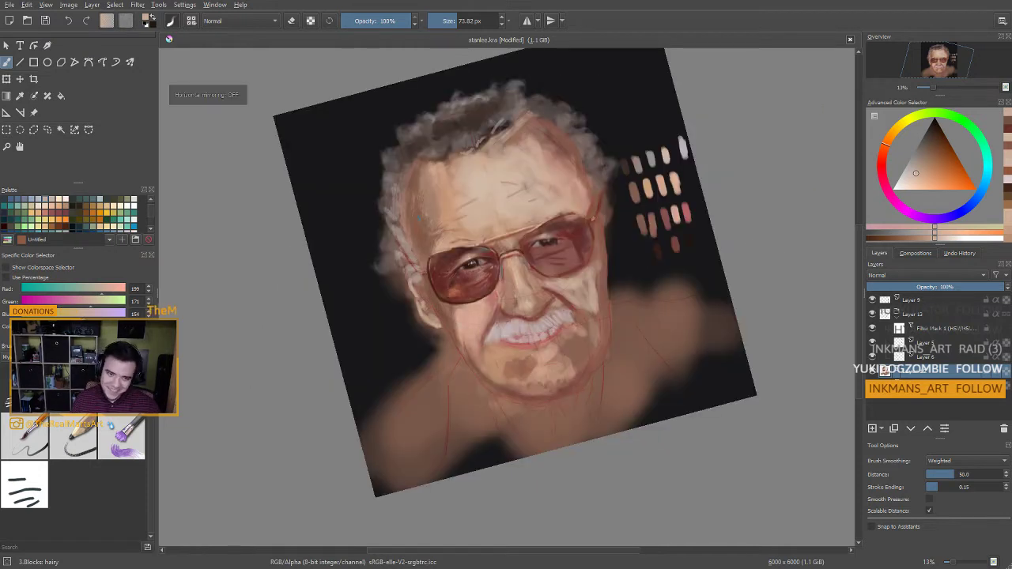
ctrl+click(467, 245)
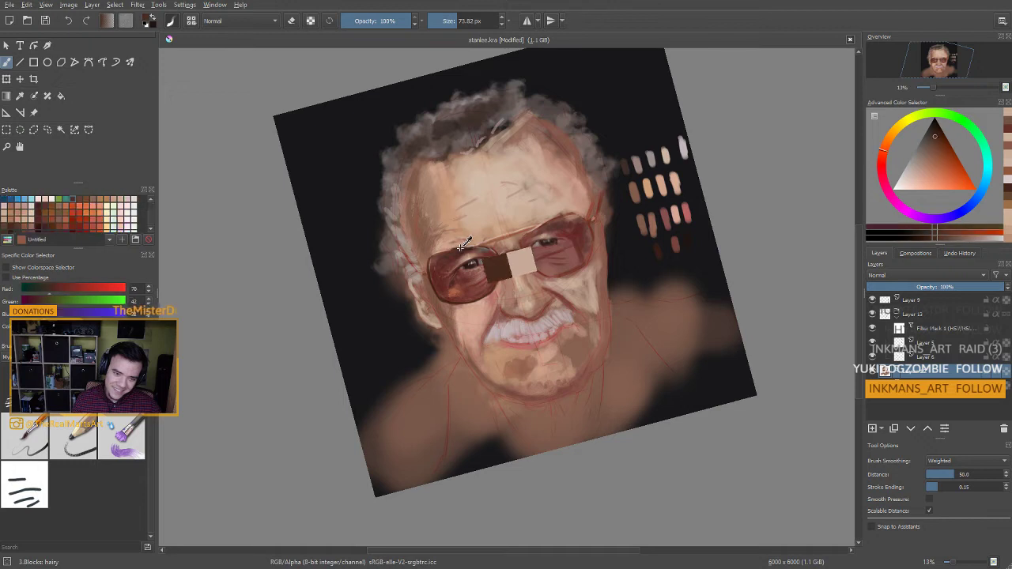
drag(518, 254, 506, 253)
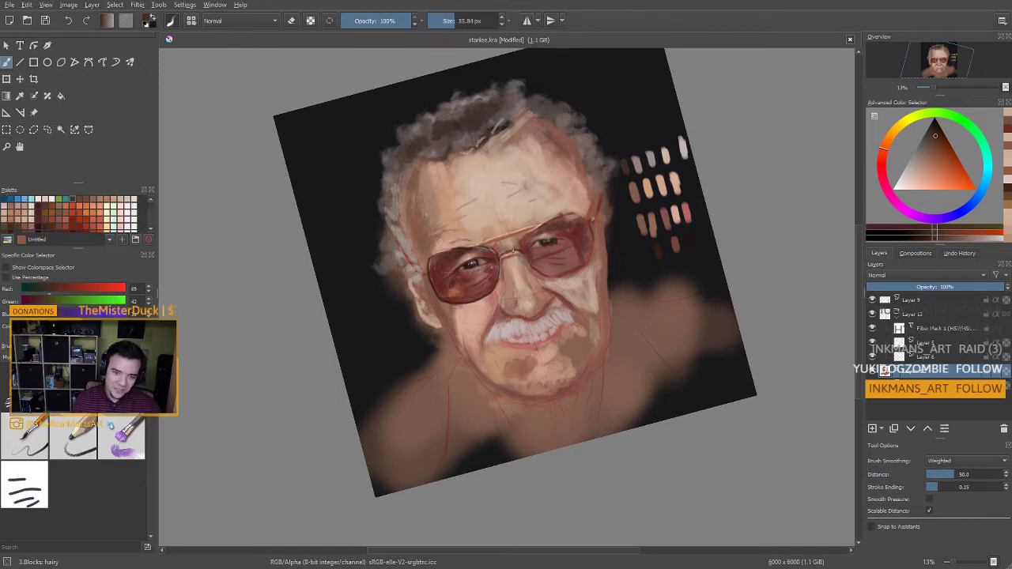
key(bracketleft)
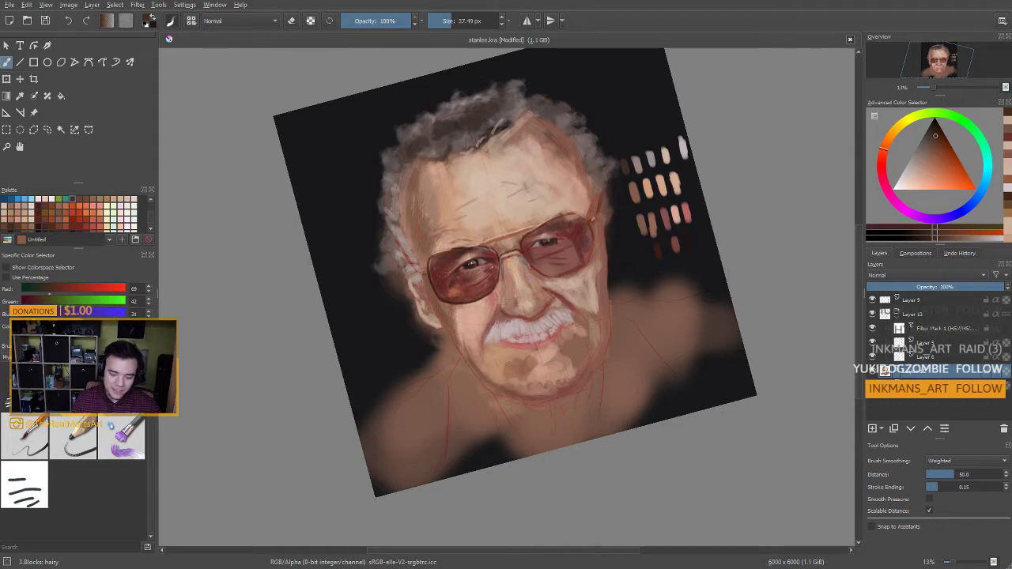
key(6)
key(6)
key(6)
key(6)
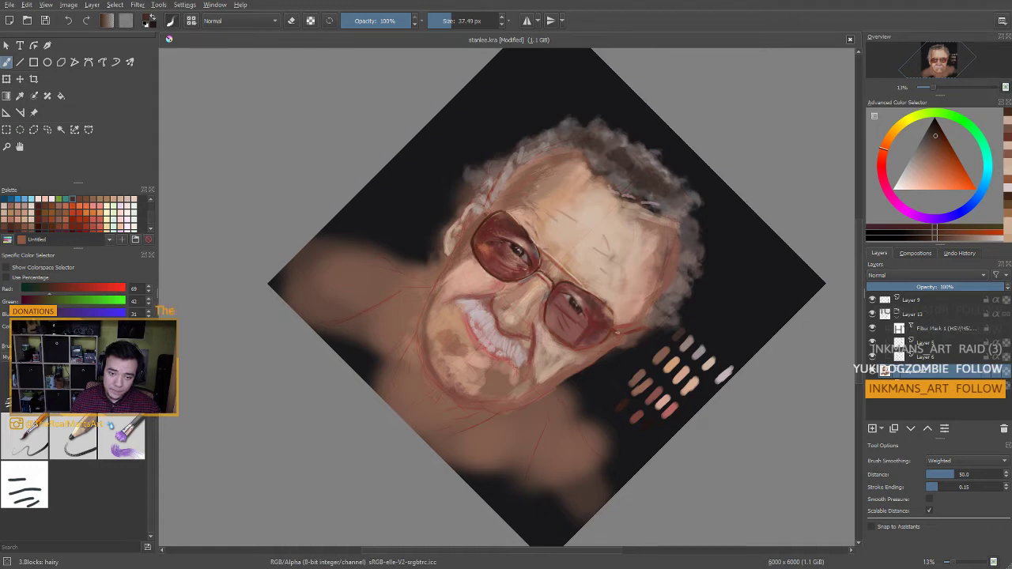
key(4)
key(4)
key(4)
key(4)
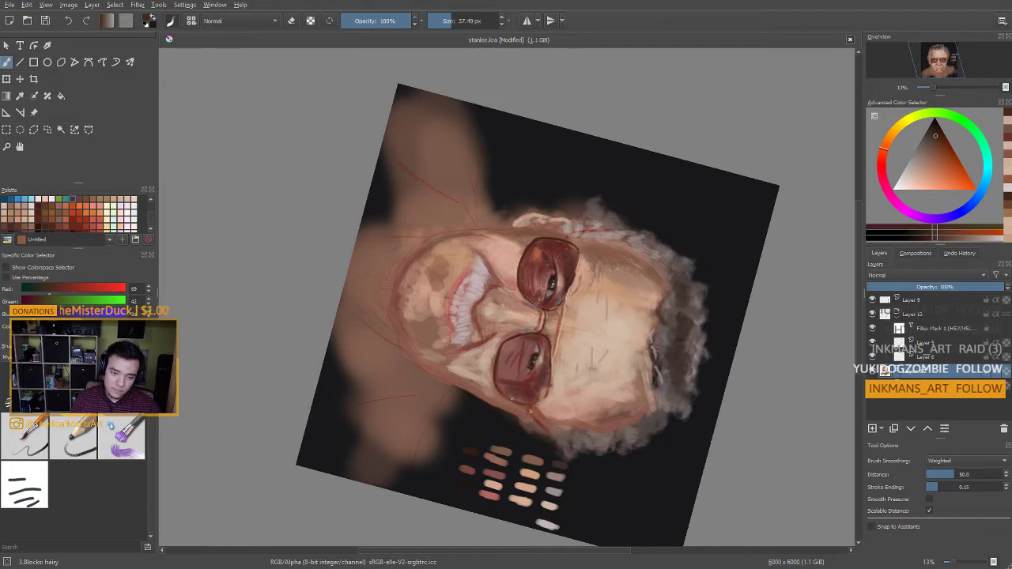
Outline the frame around the swatch-side lens with the same dark brown, turning the canvas to suit the strokes
key(6)
key(6)
key(6)
key(6)
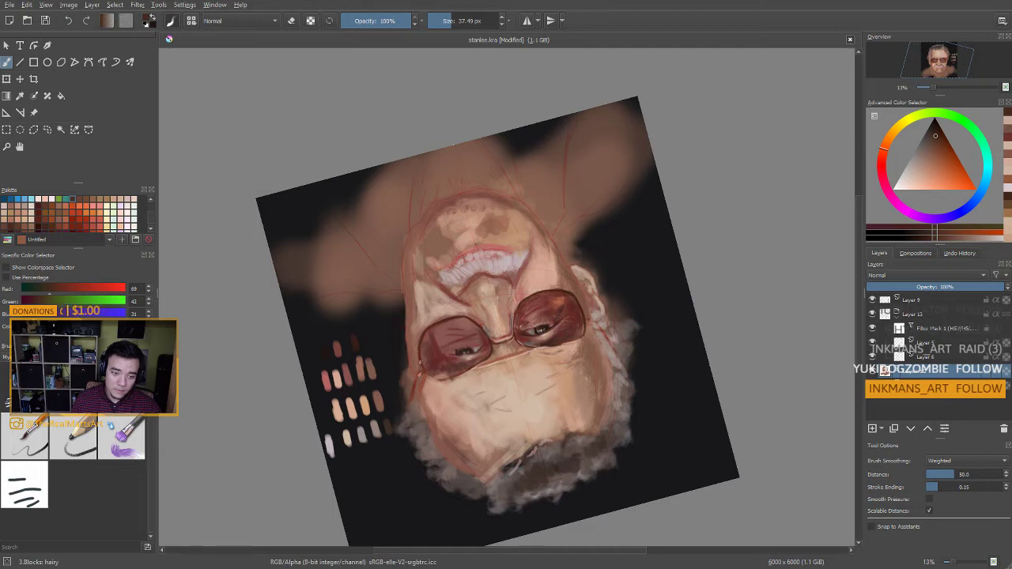
key(6)
key(6)
key(6)
key(6)
key(6)
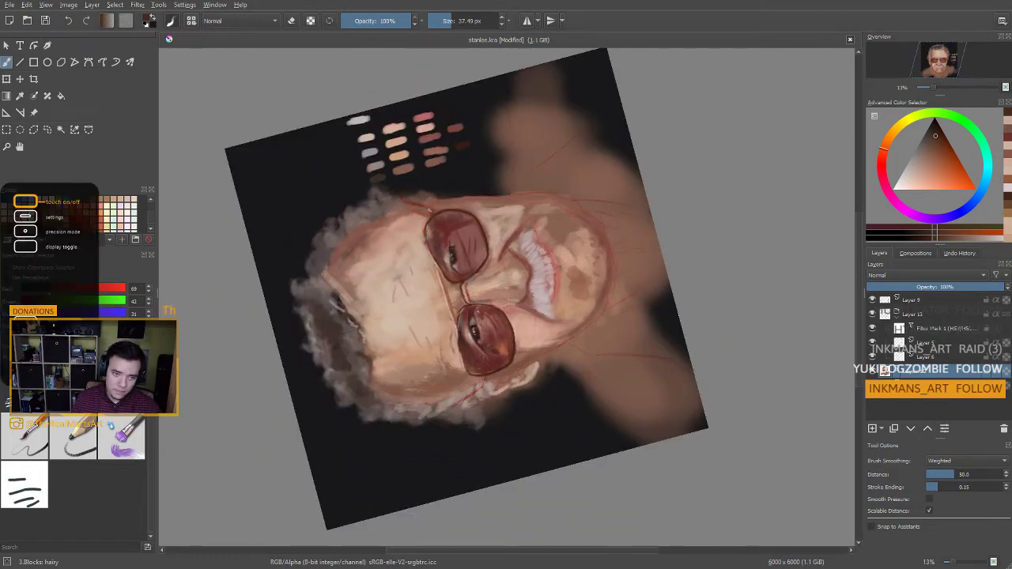
key(6)
key(6)
key(6)
key(6)
key(6)
key(6)
key(6)
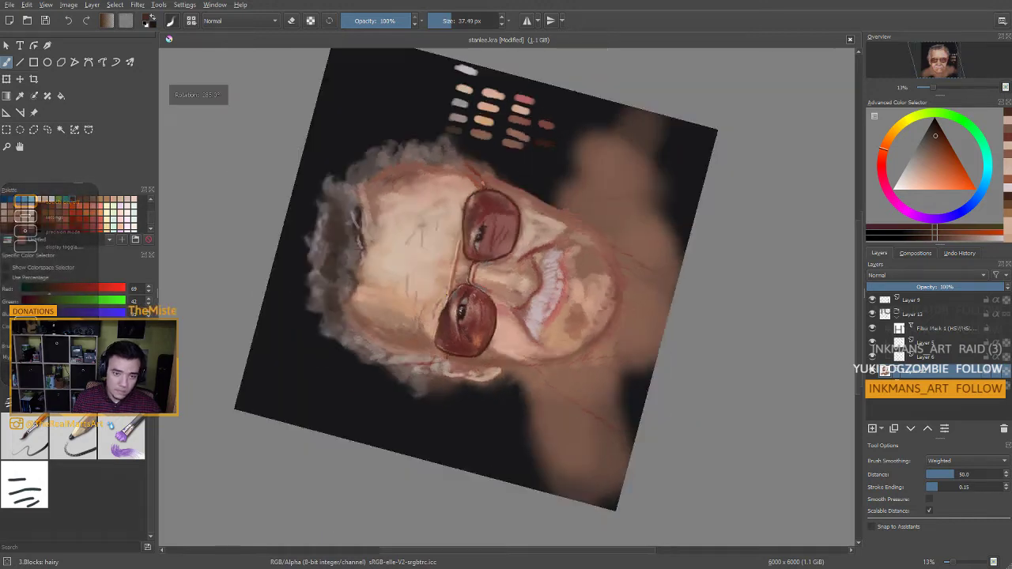
Touch up the skin around the glasses bridge with a sampled pale skin tone, enlarging the brush to about 66 px
ctrl+click(498, 253)
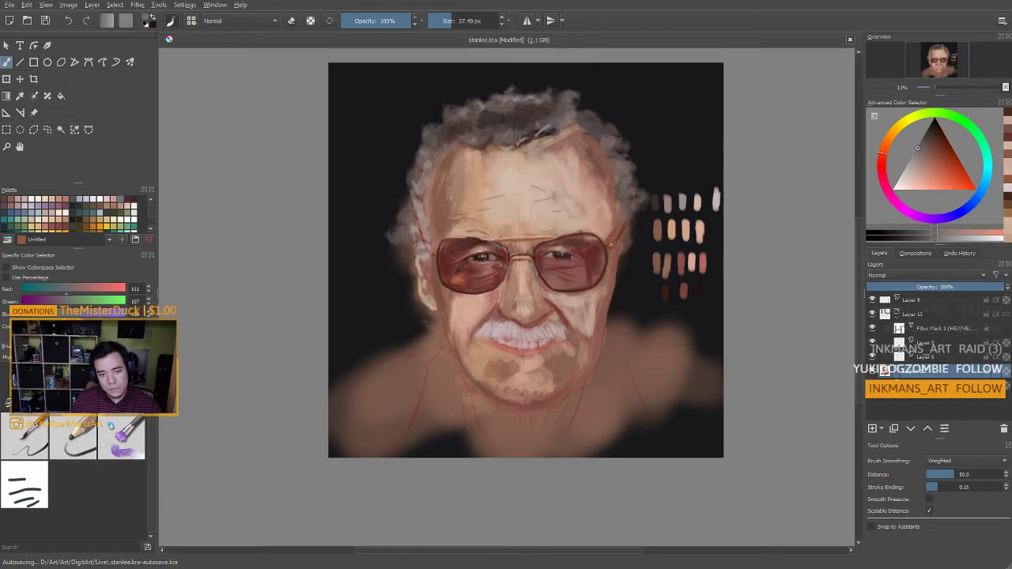
ctrl+click(506, 271)
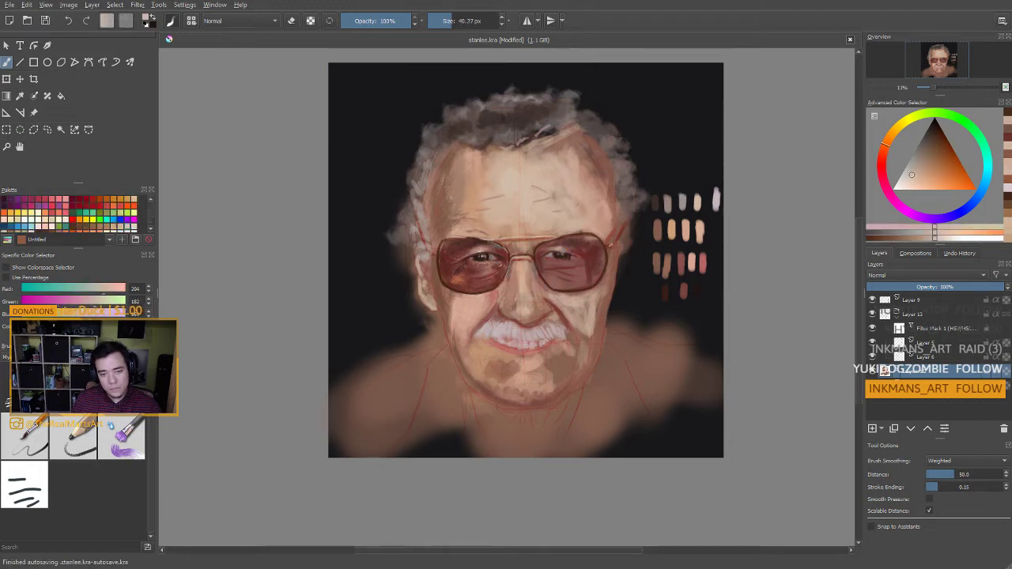
key(])
mouse_move(558, 261)
mouse_down()
mouse_move(568, 259)
mouse_move(475, 330)
mouse_up()
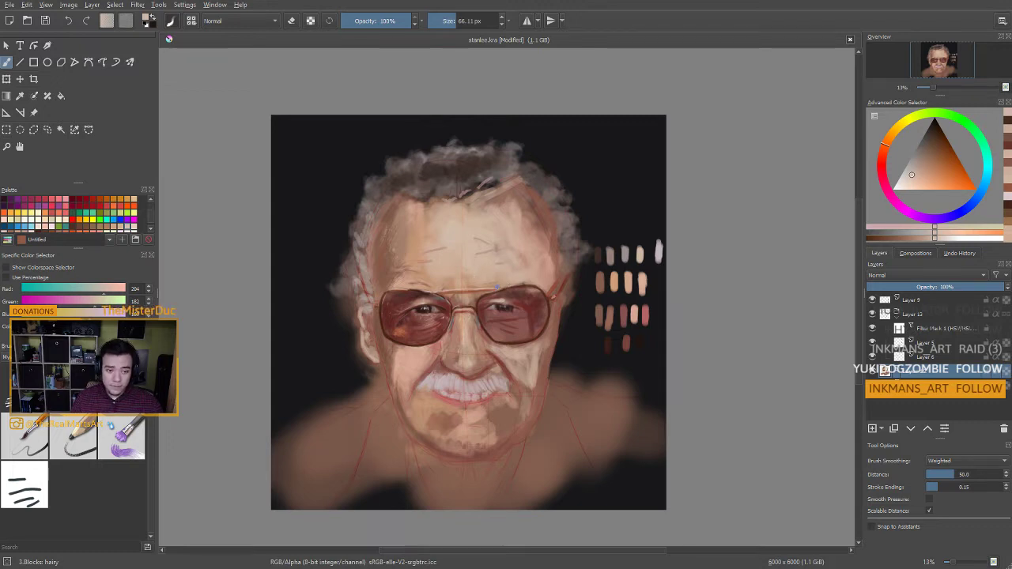
Shade the brow above the ear-side lens with a sampled skin tone shifted to a darker orange brown, using a larger brush
ctrl+click(491, 283)
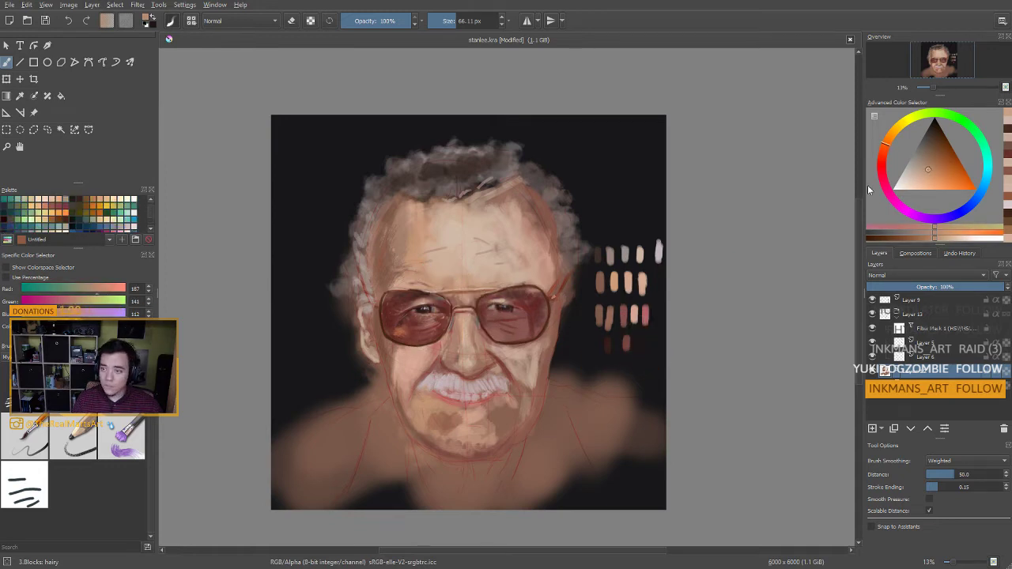
click(938, 168)
drag(938, 167, 937, 160)
shift+drag(429, 277, 421, 277)
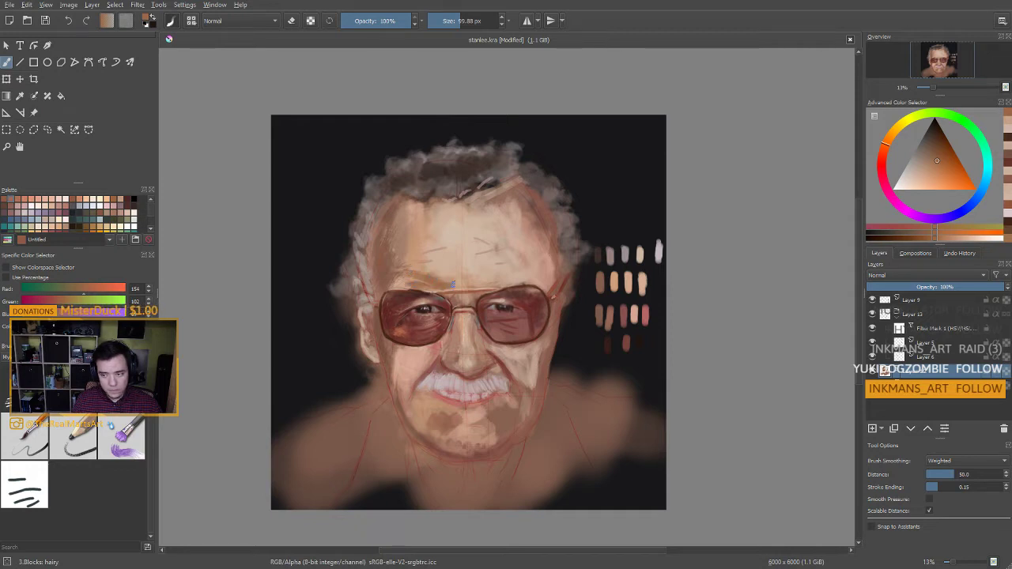
drag(495, 270, 482, 262)
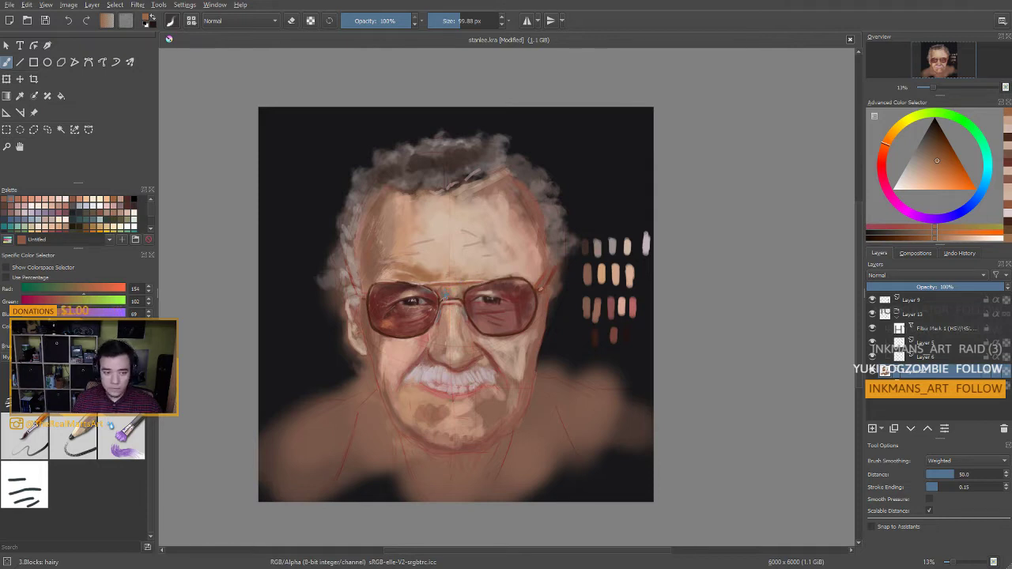
Refine the ear-side lens edge with a sampled dark red-brown and the nose bridge with sampled skin tones, reducing the brush to about 47 px
ctrl+click(407, 283)
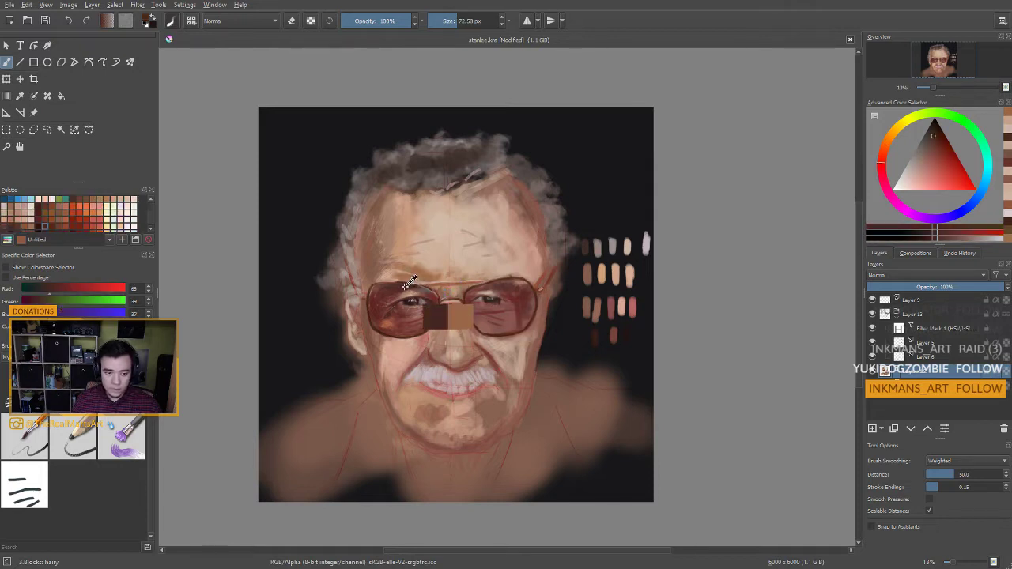
drag(440, 297, 411, 297)
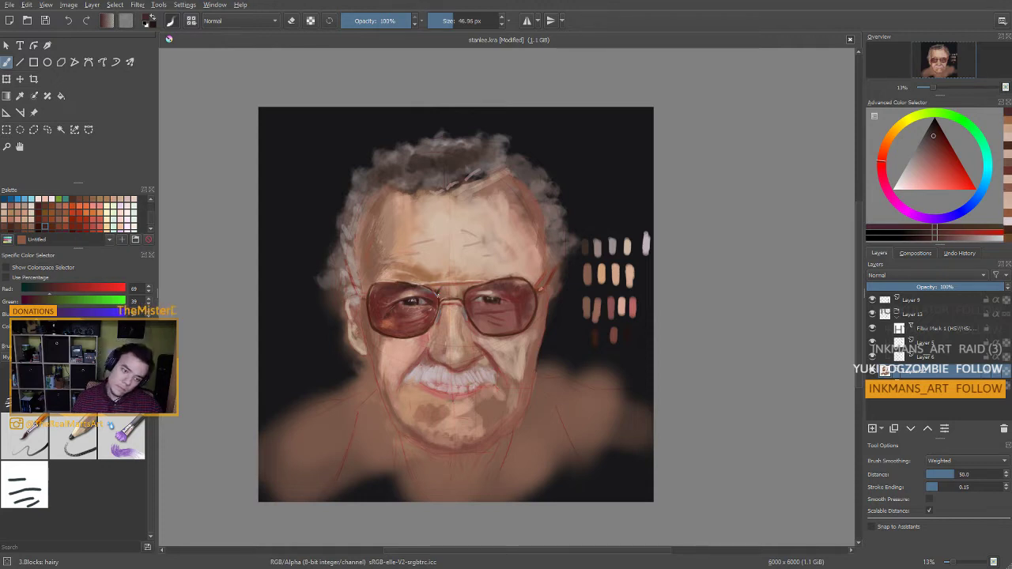
ctrl+click(440, 295)
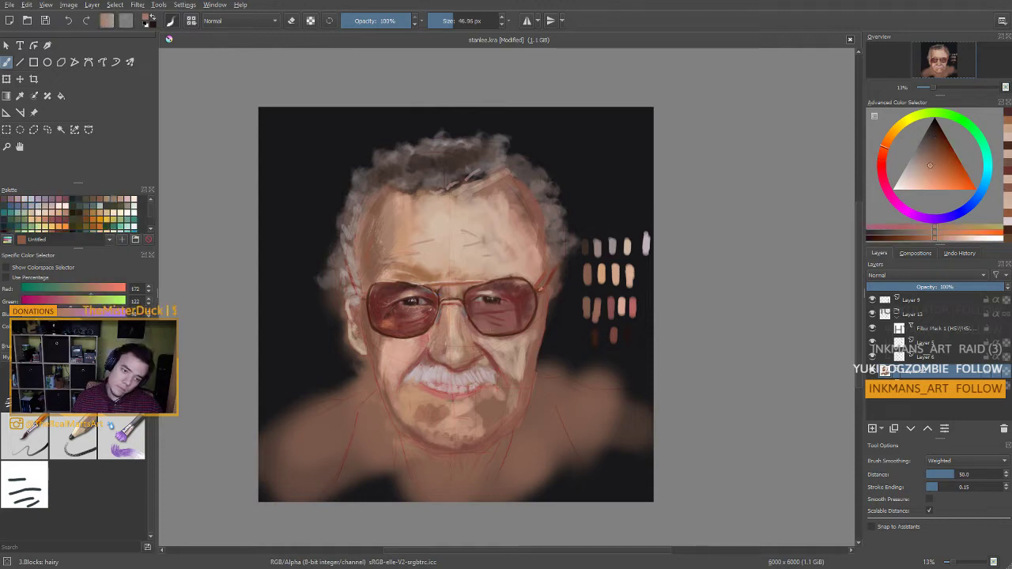
drag(440, 292, 444, 290)
ctrl+click(444, 290)
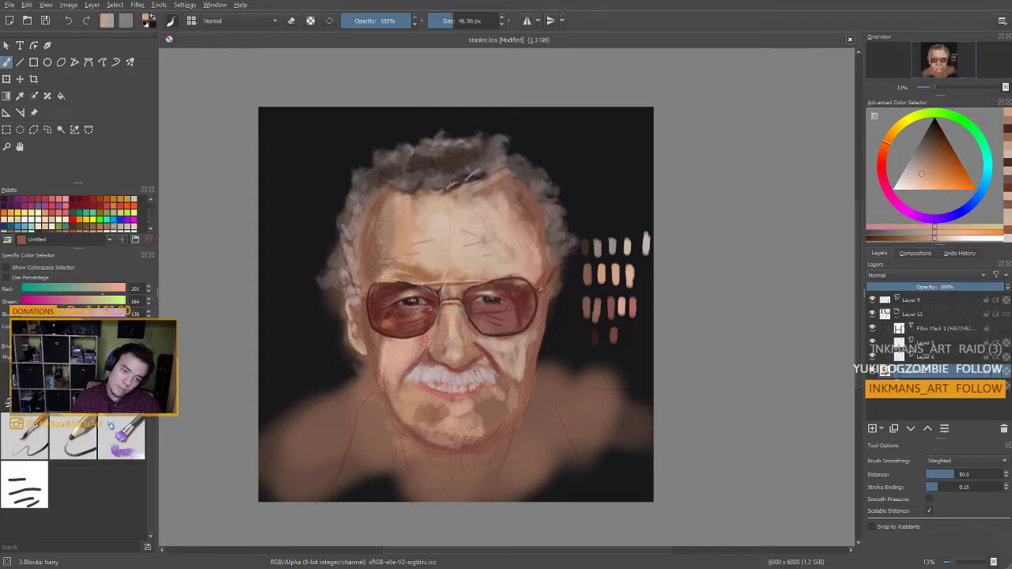
ctrl+click(450, 295)
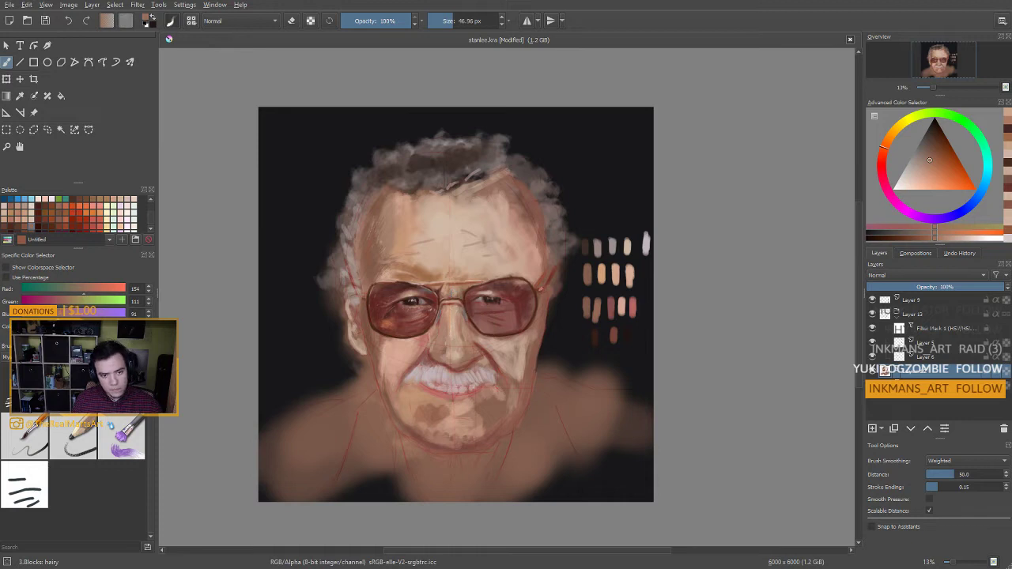
drag(448, 293, 450, 297)
drag(462, 316, 458, 306)
Define the metal bridge between the lenses with sampled skin tones and reds, reducing the brush to about 29 px for the dark red
ctrl+click(451, 296)
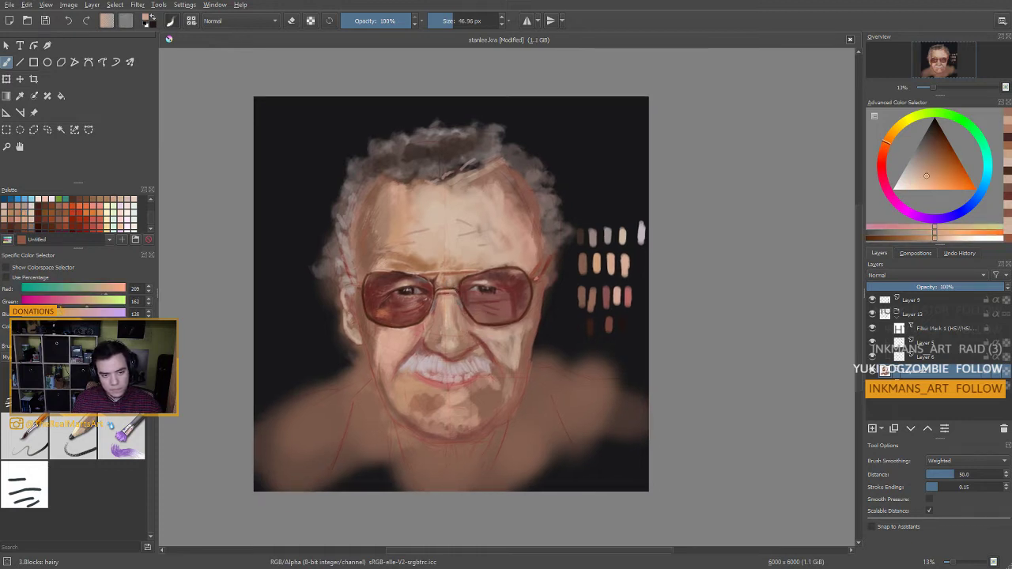
ctrl+click(447, 294)
ctrl+click(456, 291)
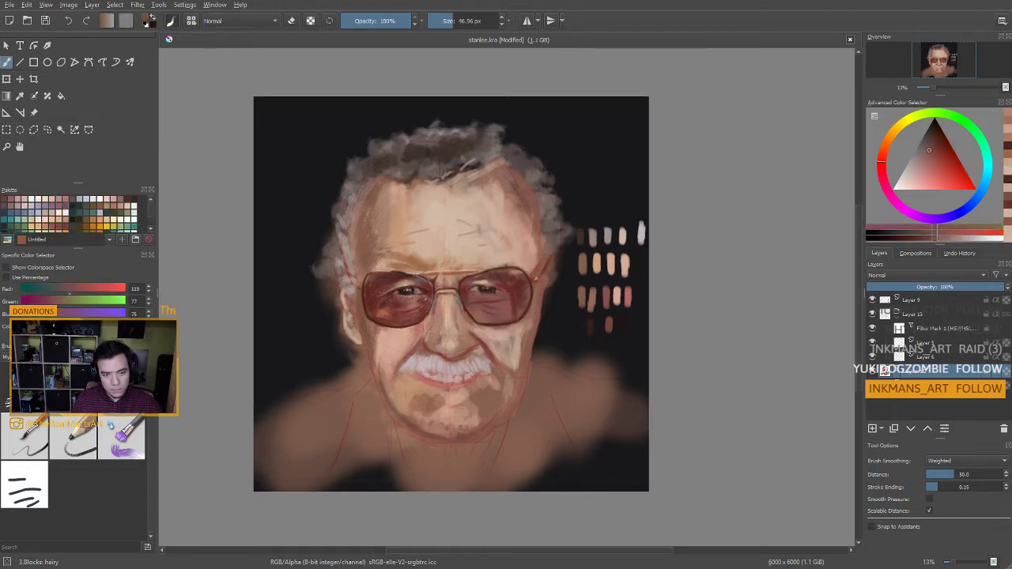
ctrl+click(450, 292)
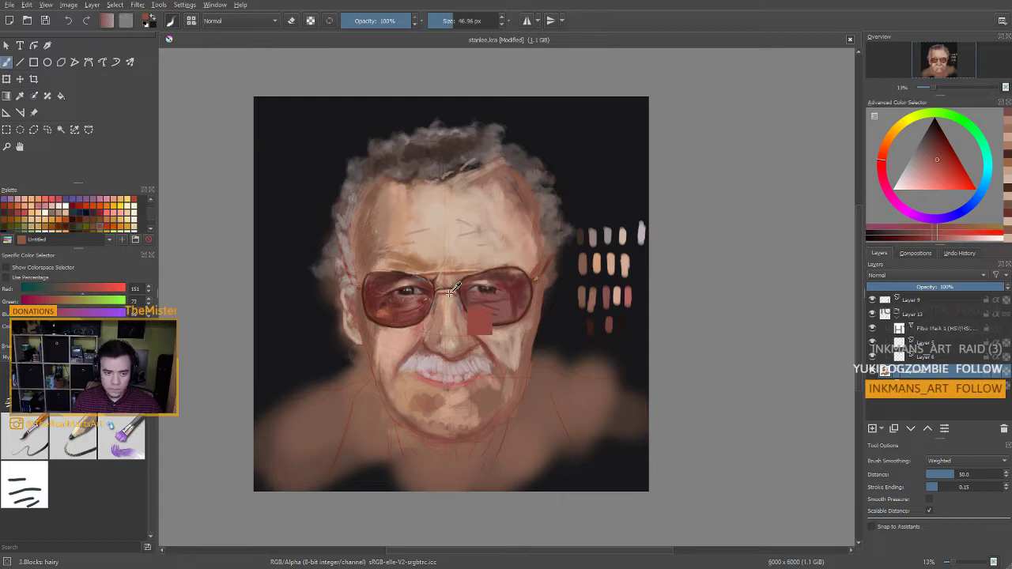
ctrl+click(441, 290)
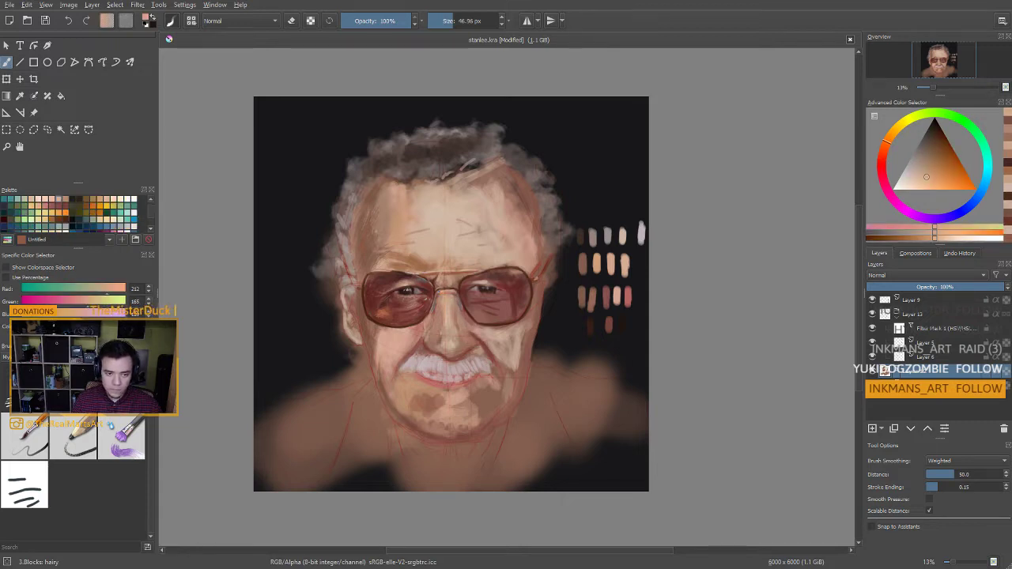
ctrl+click(465, 291)
drag(465, 291, 456, 291)
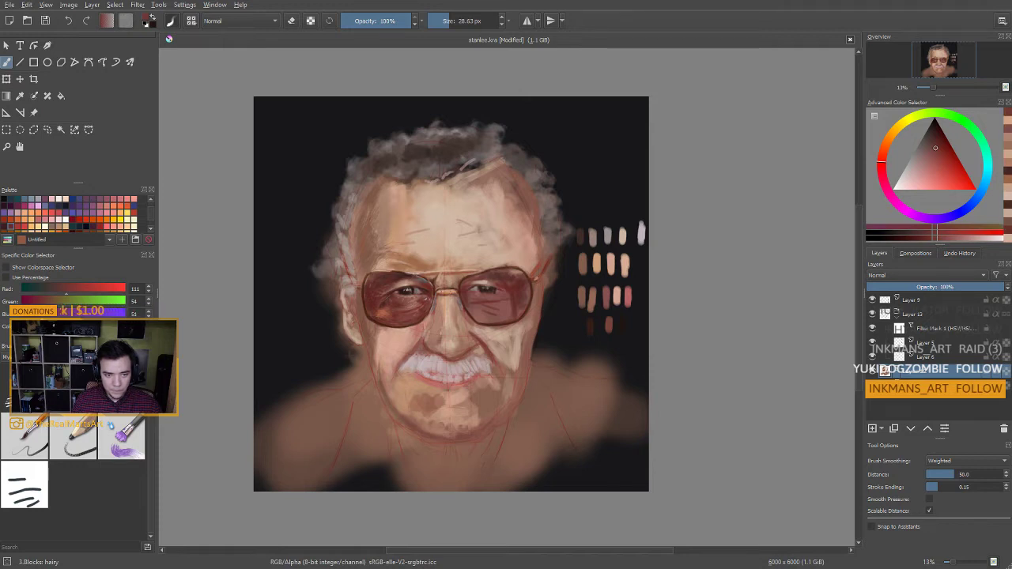
Blend the nose bridge and swatch-side lens edge with sampled orange, red-brown and skin tones, enlarging the brush to about 47 px and then 70 px
ctrl+click(382, 314)
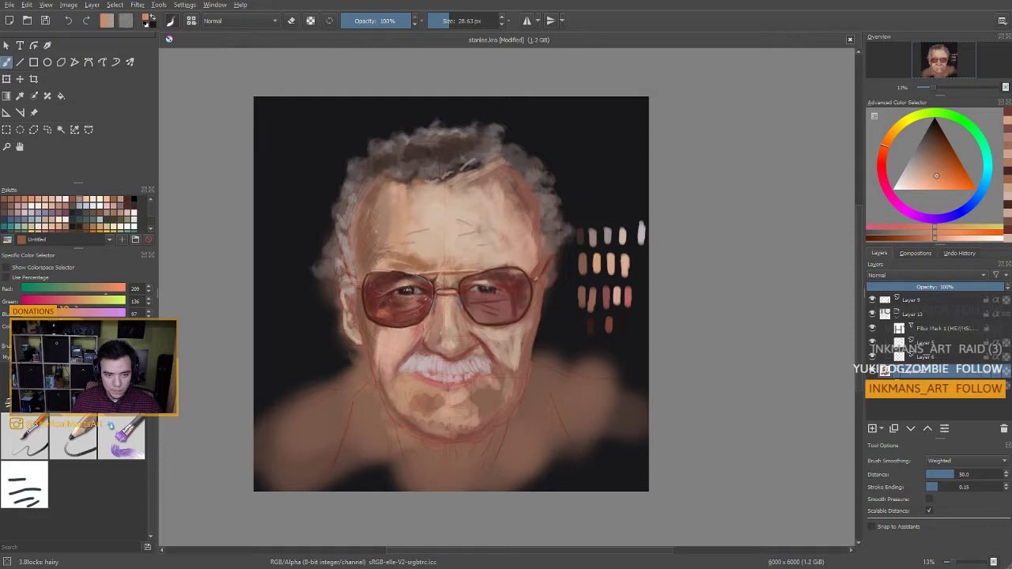
ctrl+click(474, 284)
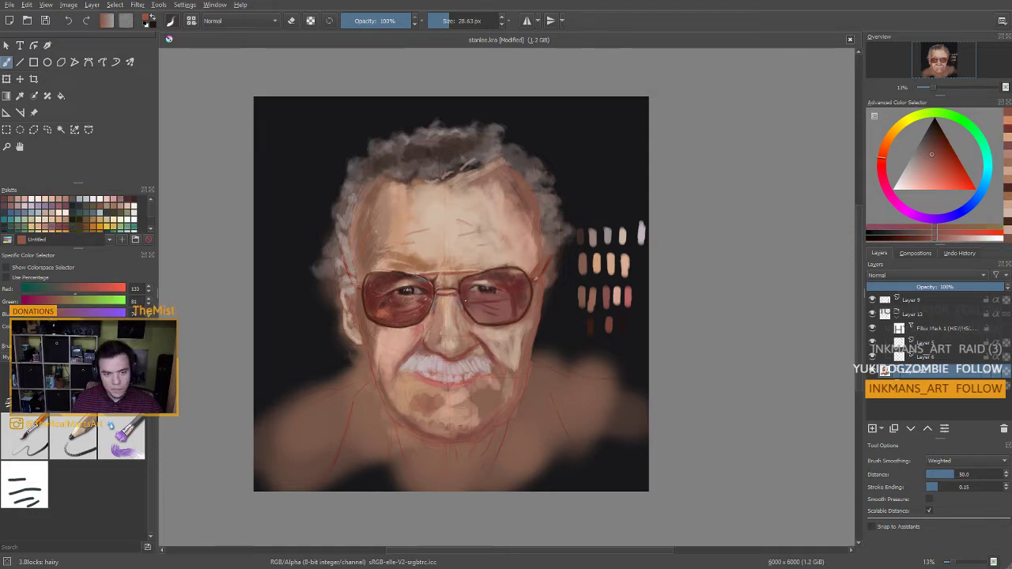
ctrl+click(444, 294)
shift+drag(443, 295, 452, 295)
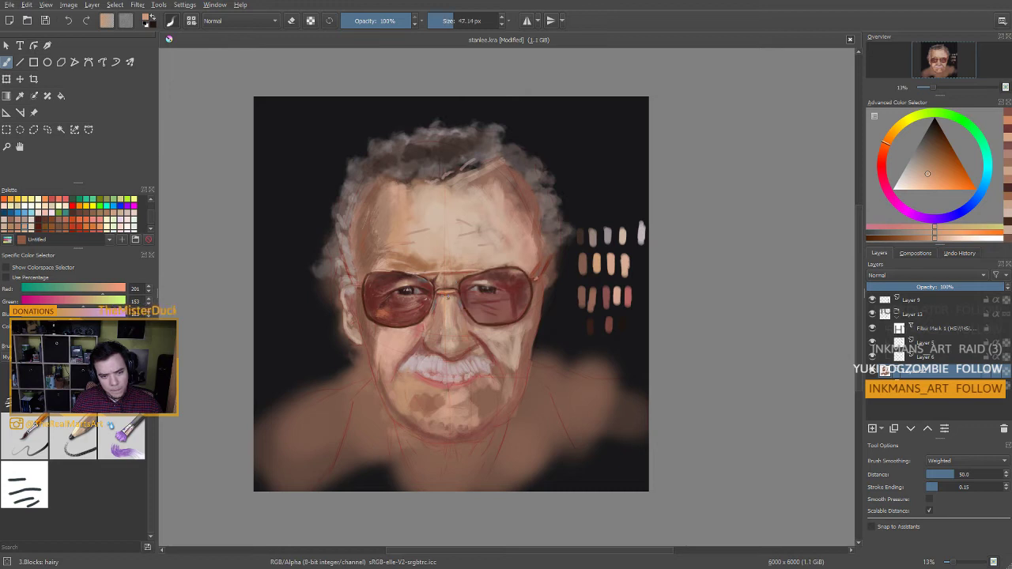
ctrl+click(492, 332)
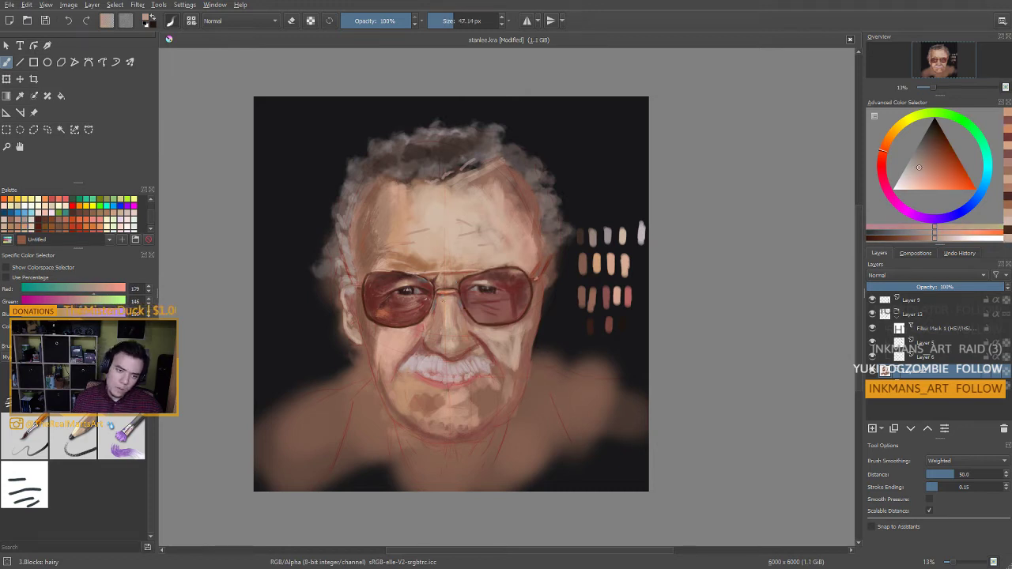
ctrl+click(480, 283)
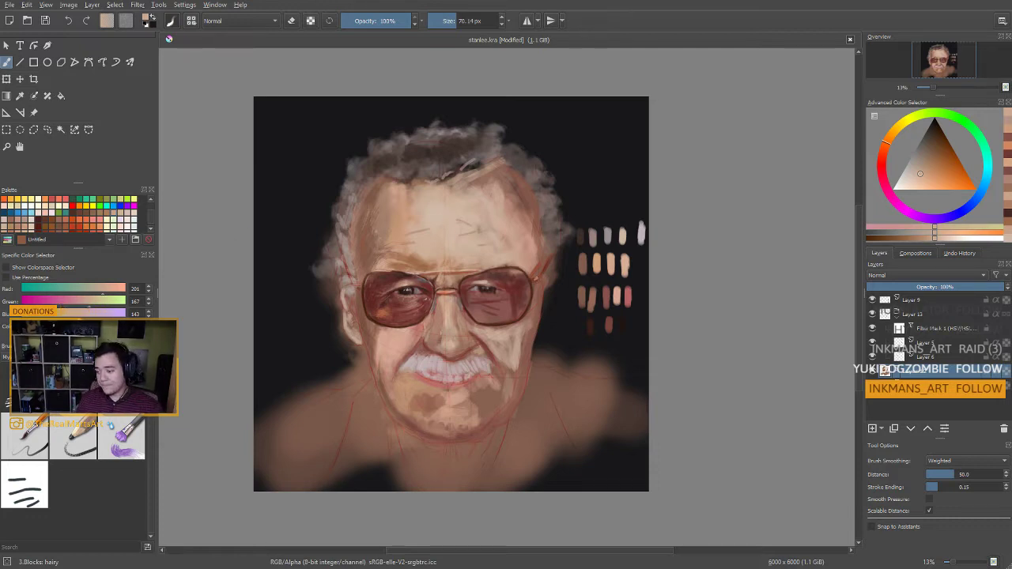
Lighten the ear-side brow with a sampled pale skin tone and deepen the forehead above it with a sampled brown, enlarging the brush to about 136 px
ctrl+click(440, 217)
key(bracketleft)
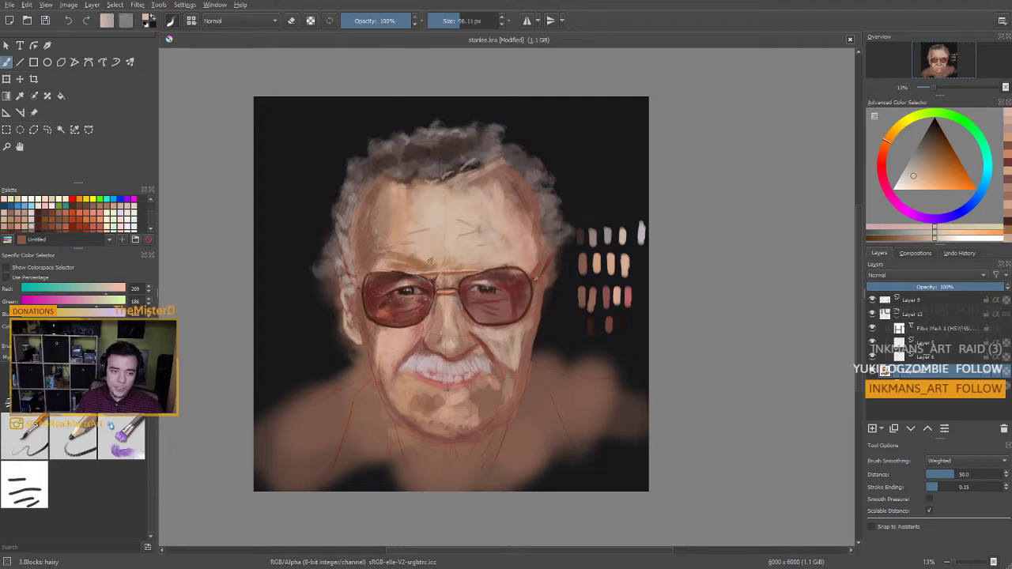
ctrl+click(420, 261)
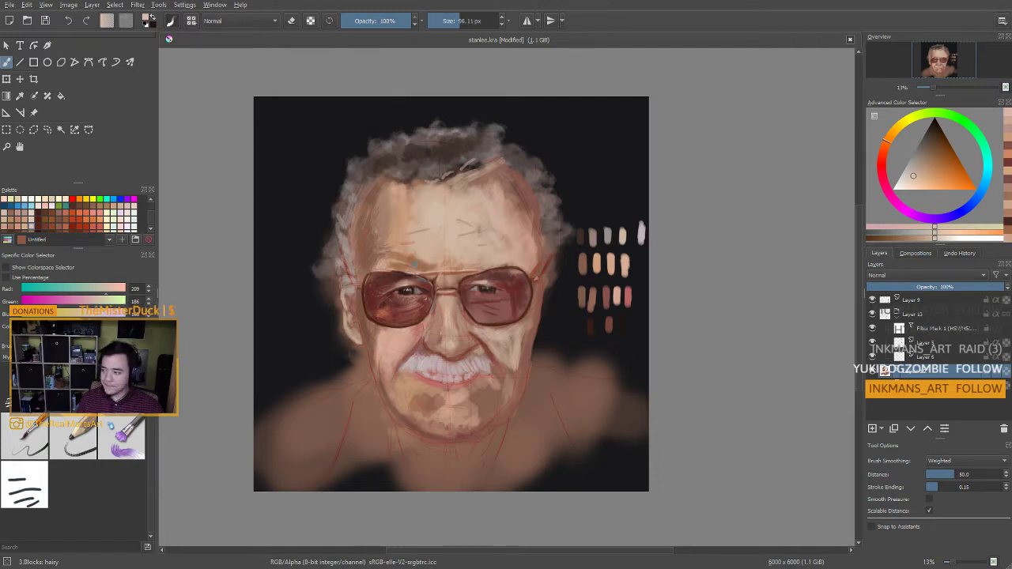
key(bracketright)
ctrl+click(399, 253)
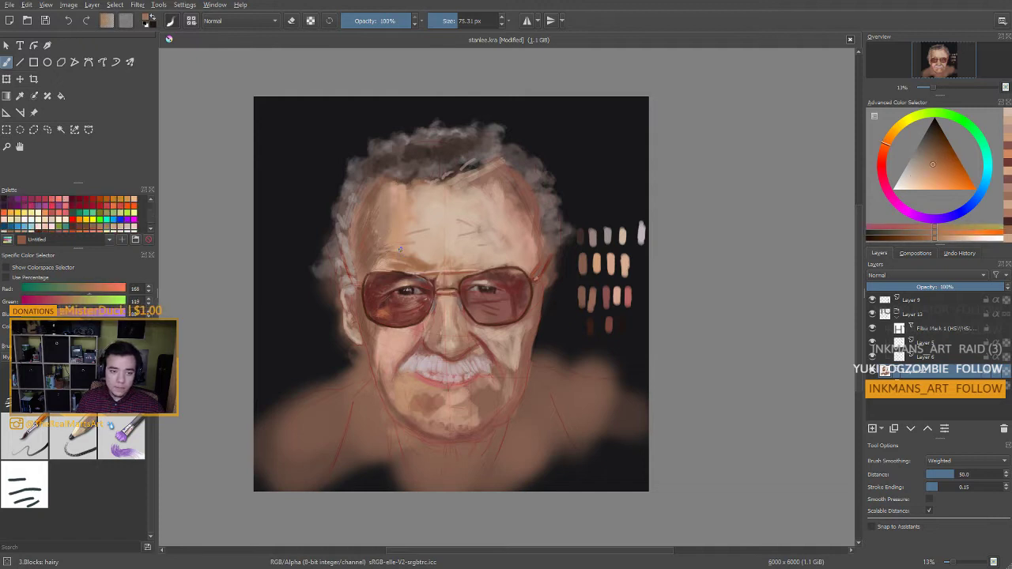
key(bracketright)
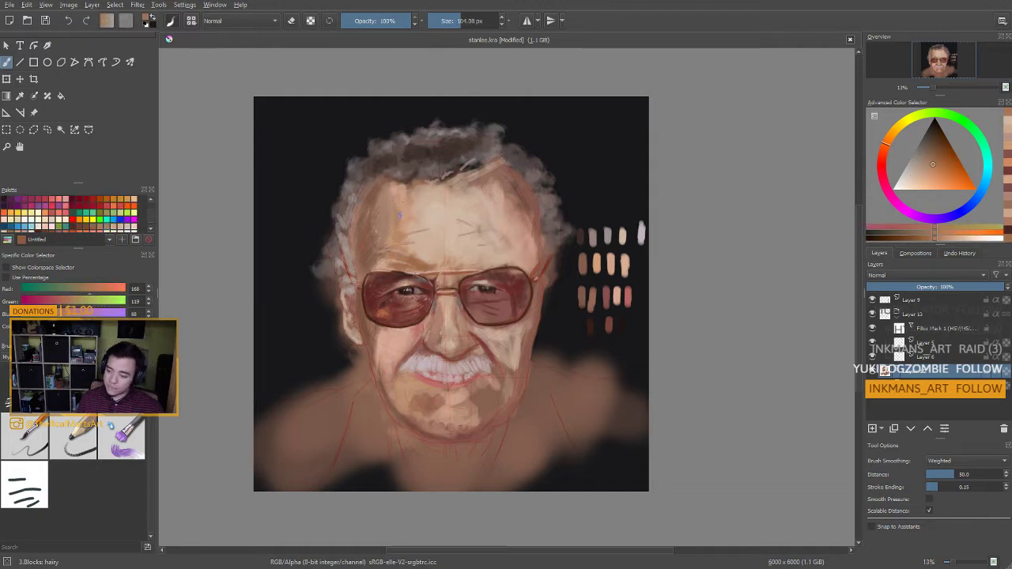
key(bracketright)
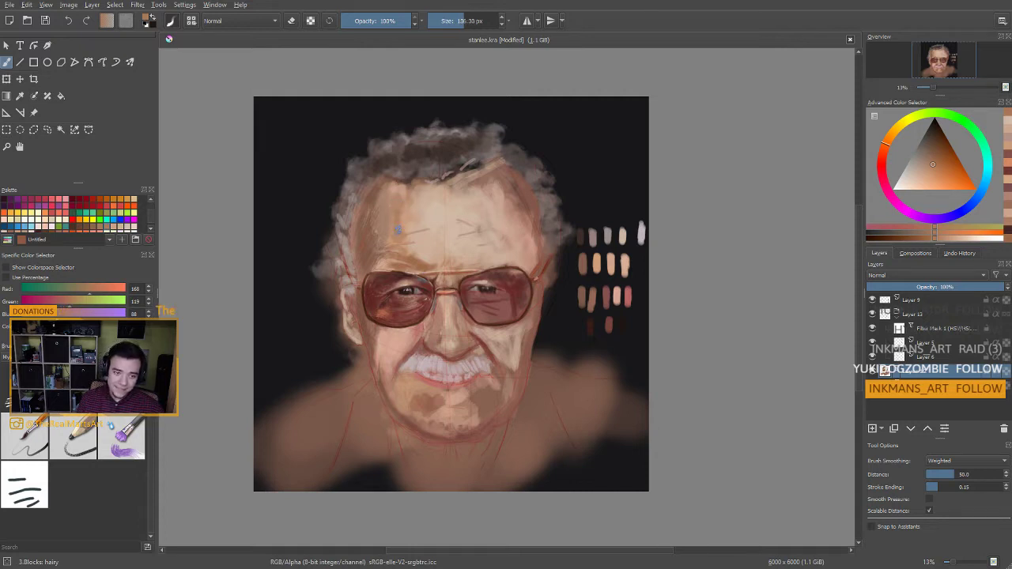
Refine the ear-side brow with sampled pale skin tones and brown, reducing the brush to about 70 px and then enlarging it to about 107 px
ctrl+click(390, 263)
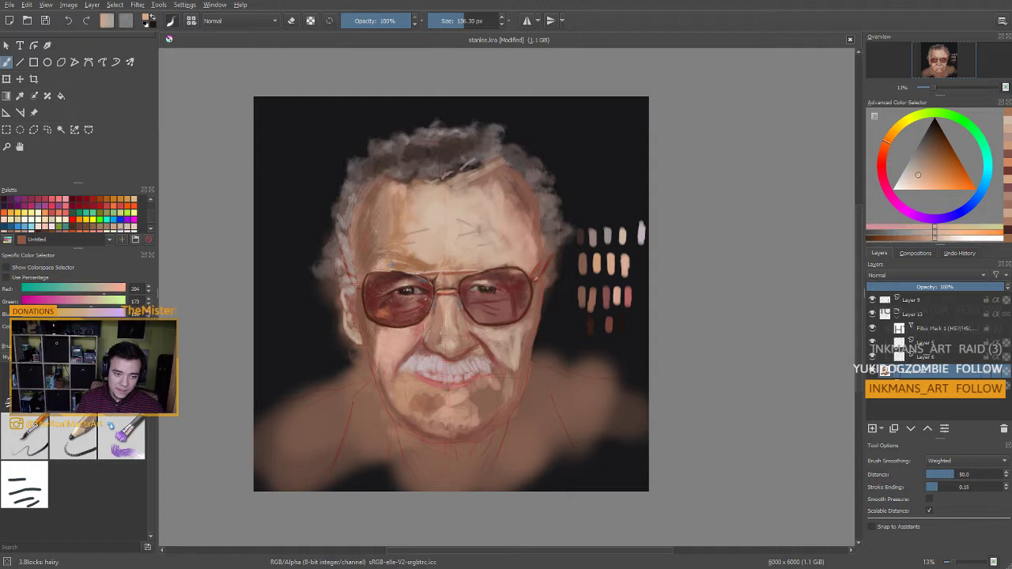
key(bracketleft)
key(bracketleft)
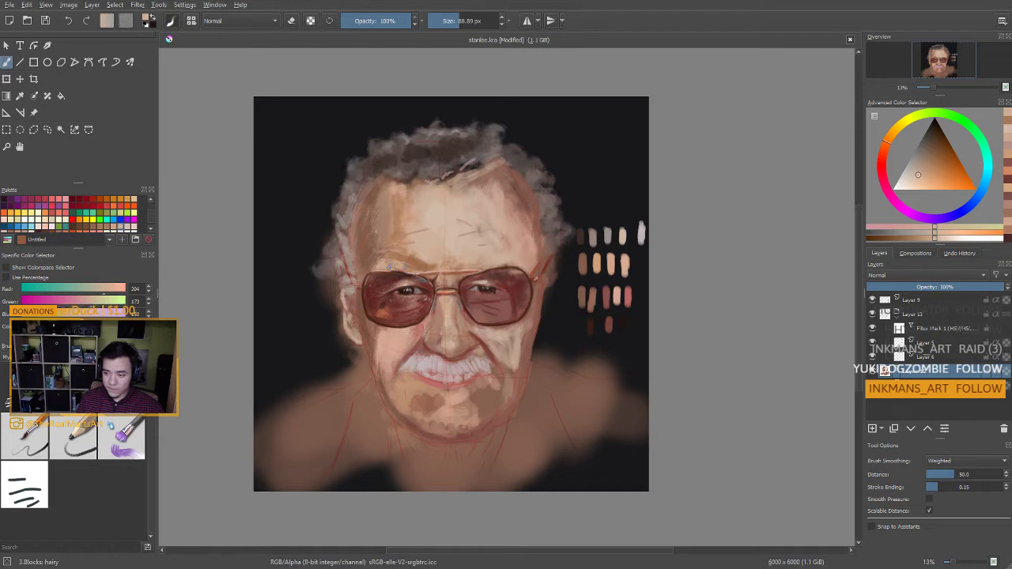
ctrl+click(443, 285)
key(bracketleft)
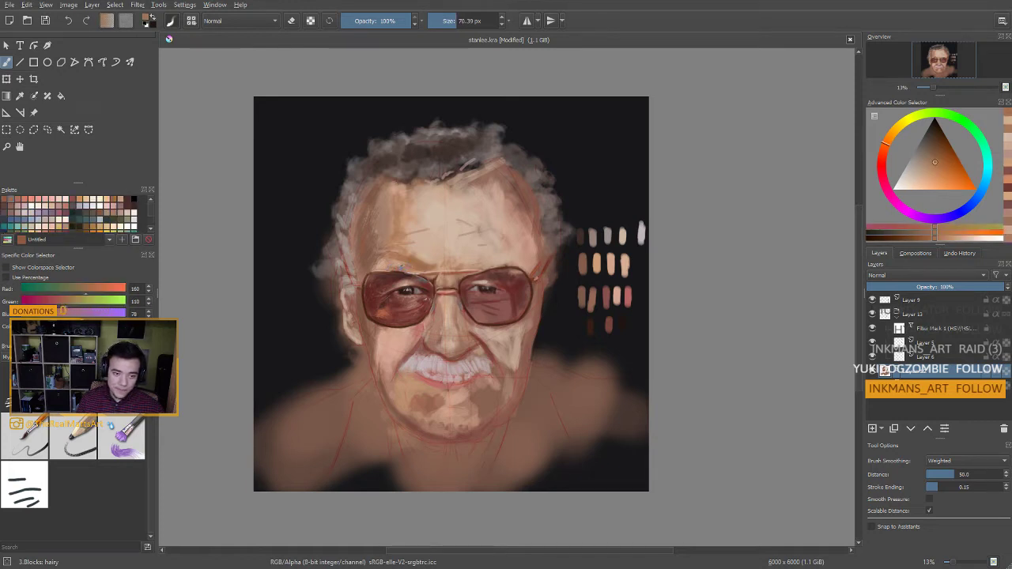
ctrl+click(387, 261)
key(bracketright)
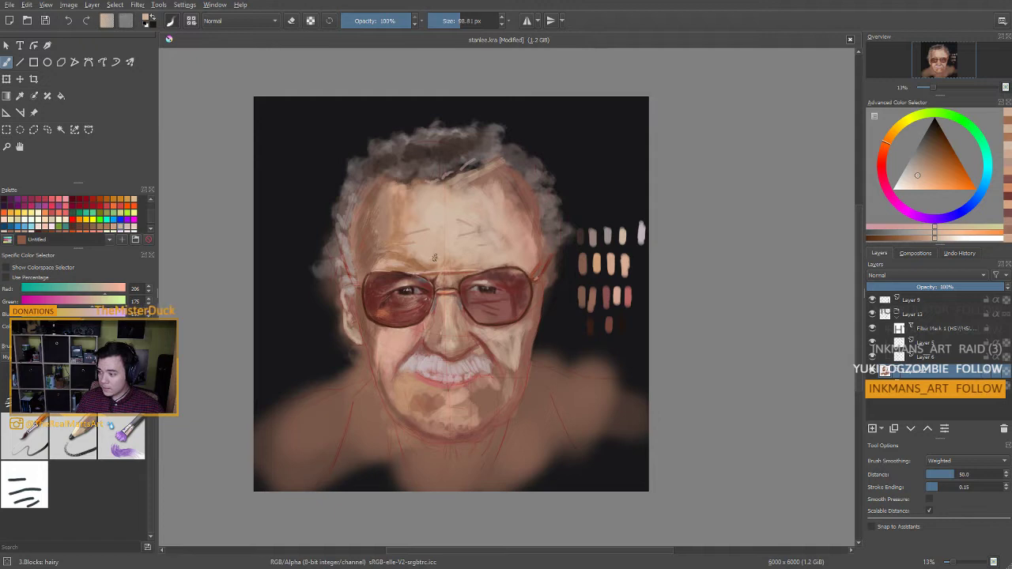
key(bracketright)
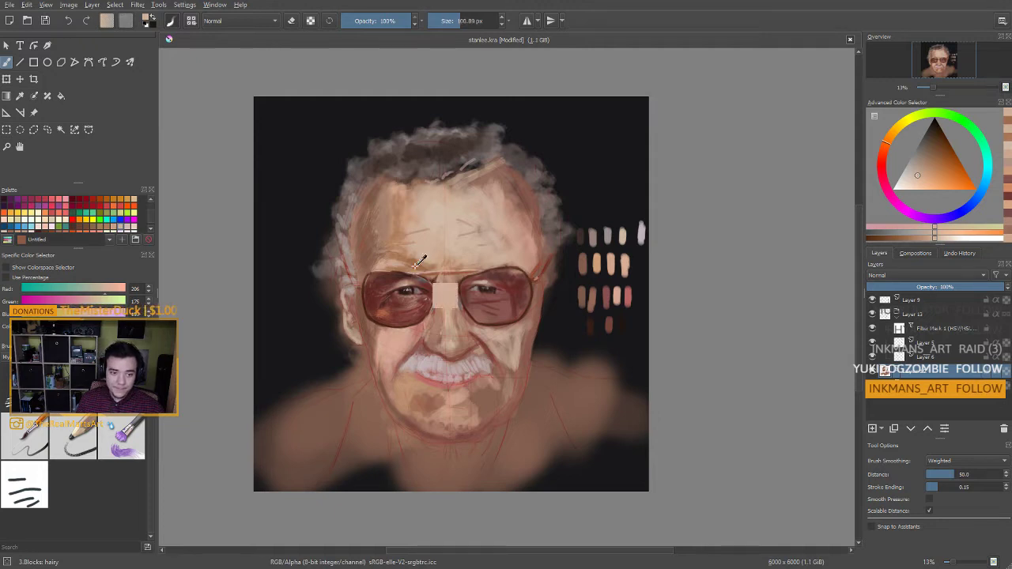
Blend the skin around the ear-side brow with sampled brown and pale tones, varying the brush between about 76 px and 120 px
ctrl+click(414, 256)
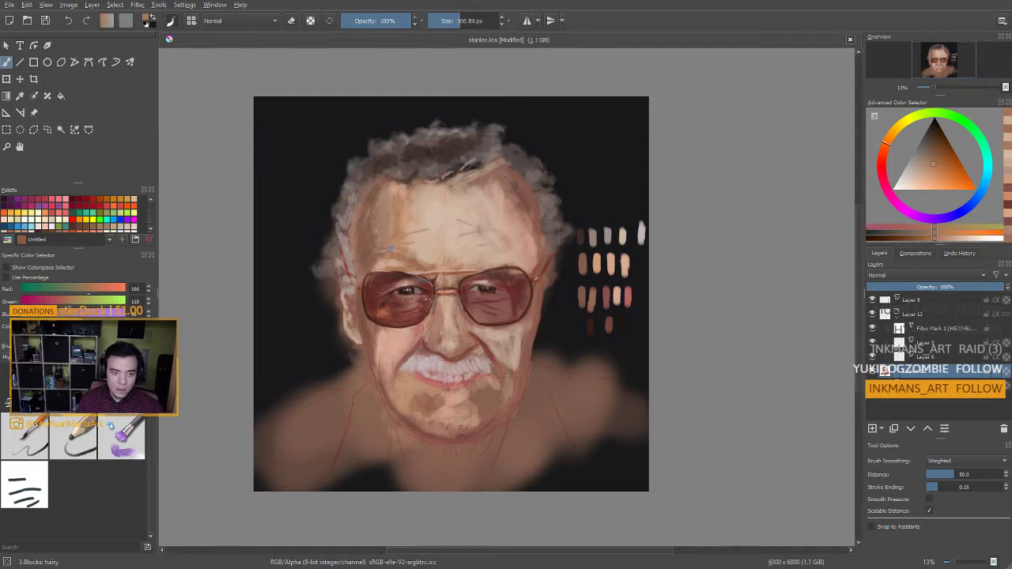
ctrl+click(408, 255)
key(bracketleft)
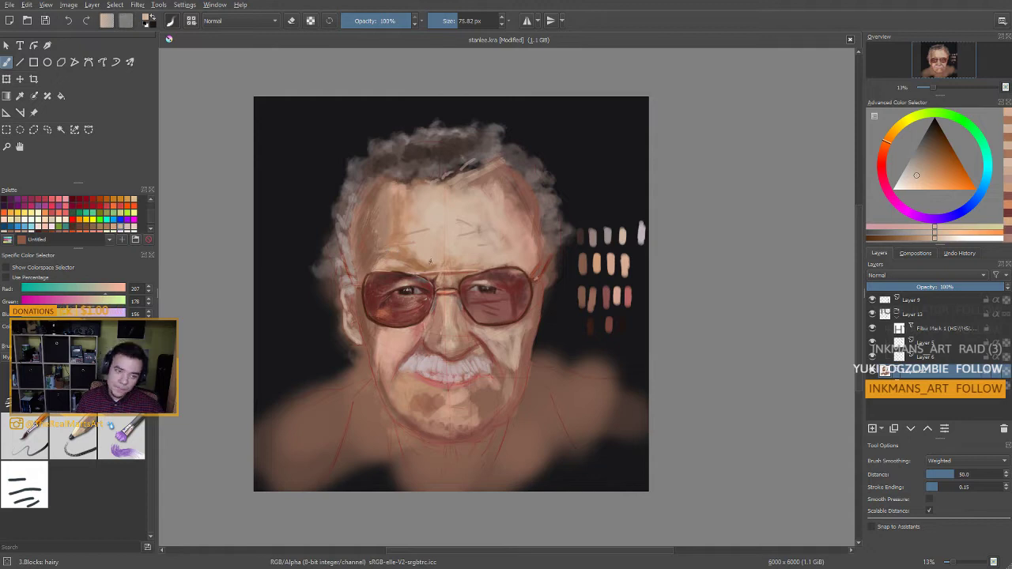
ctrl+click(412, 253)
key(bracketright)
key(bracketright)
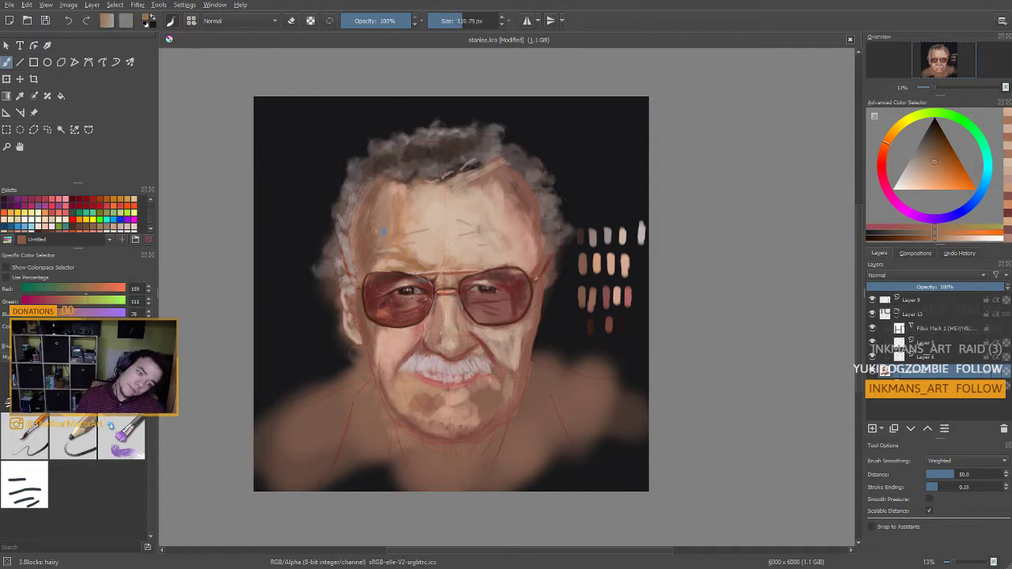
Blend the ear-side forehead shadow near the hairline with sampled light and mid-brown skin tones, enlarging the brush to about 150 px
ctrl+click(388, 205)
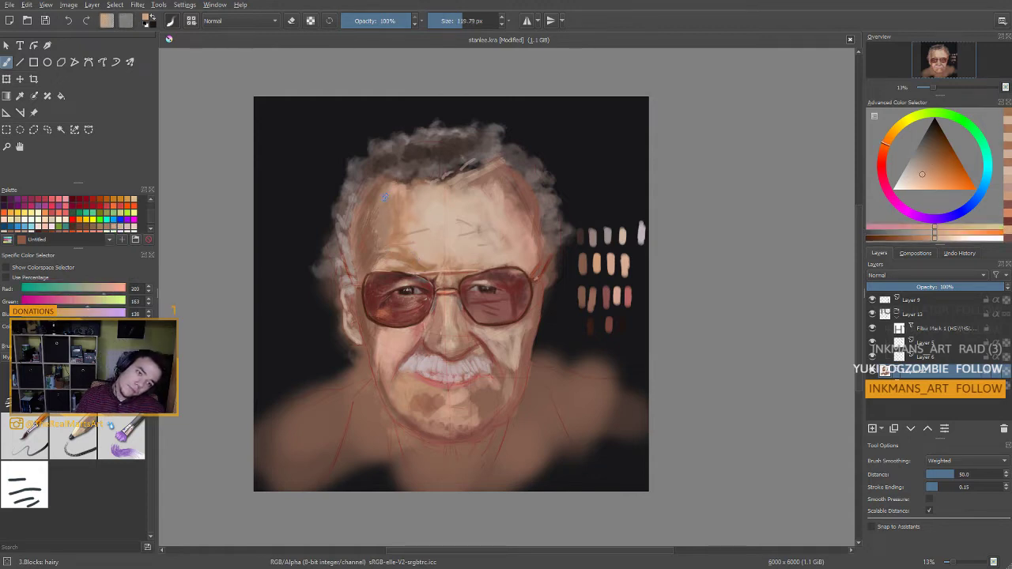
ctrl+click(395, 197)
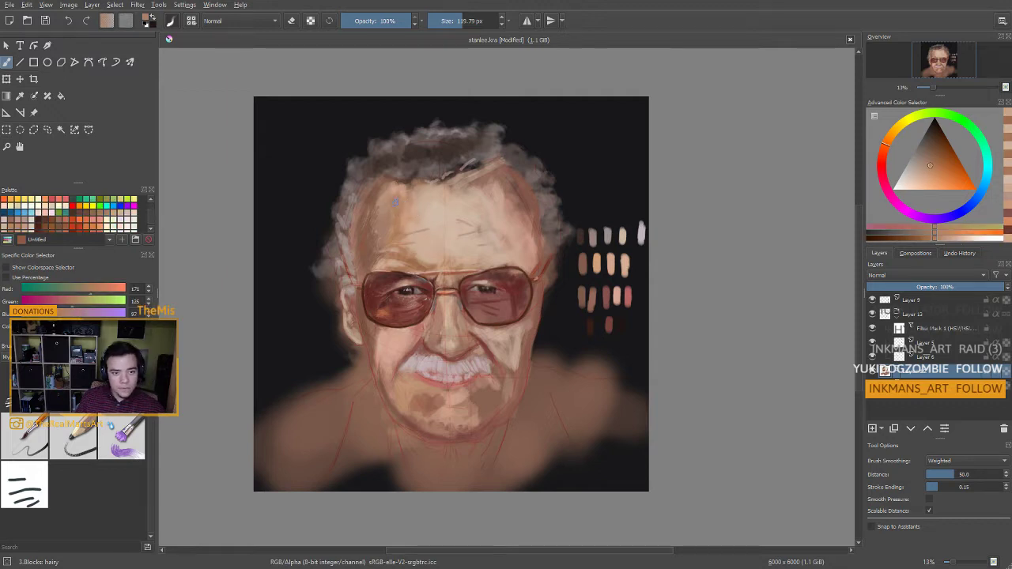
key(bracketright)
drag(391, 193, 379, 209)
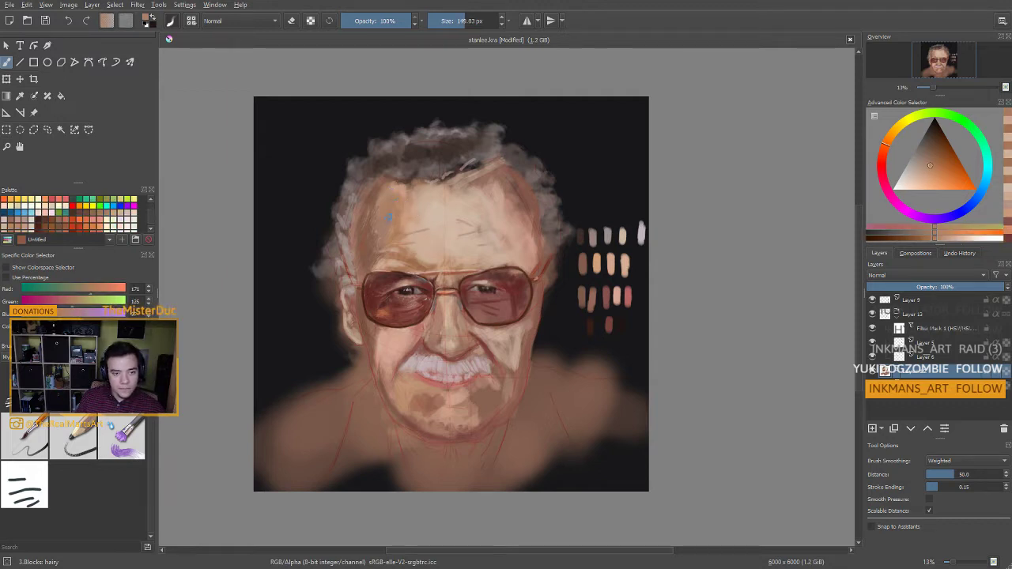
Soften the forehead above the ear-side brow with a sampled pale skin tone, reducing the brush to about 29 px
ctrl+click(384, 227)
key(bracketleft)
key(bracketleft)
key(bracketleft)
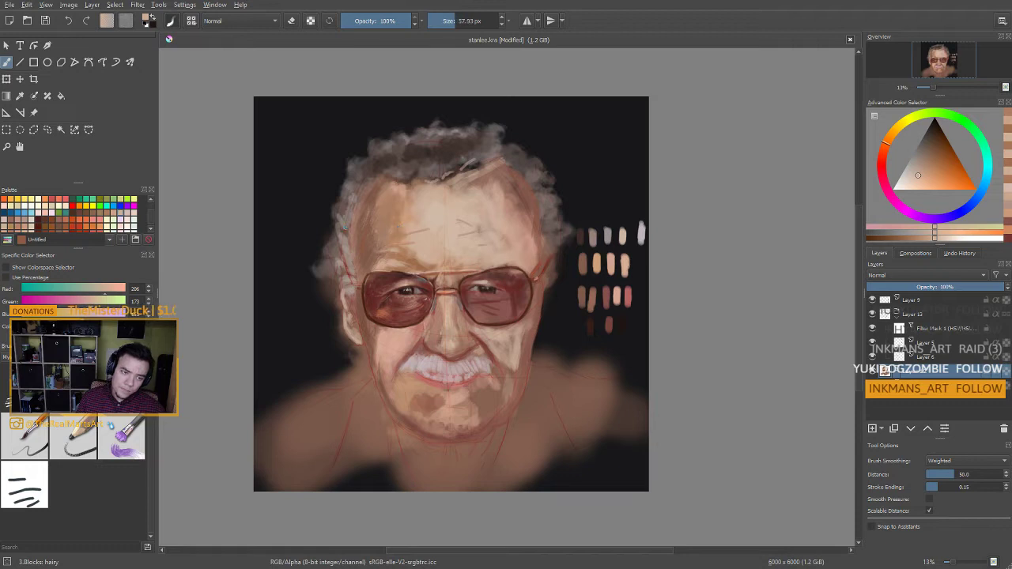
key(bracketleft)
key(bracketleft)
key(bracketleft)
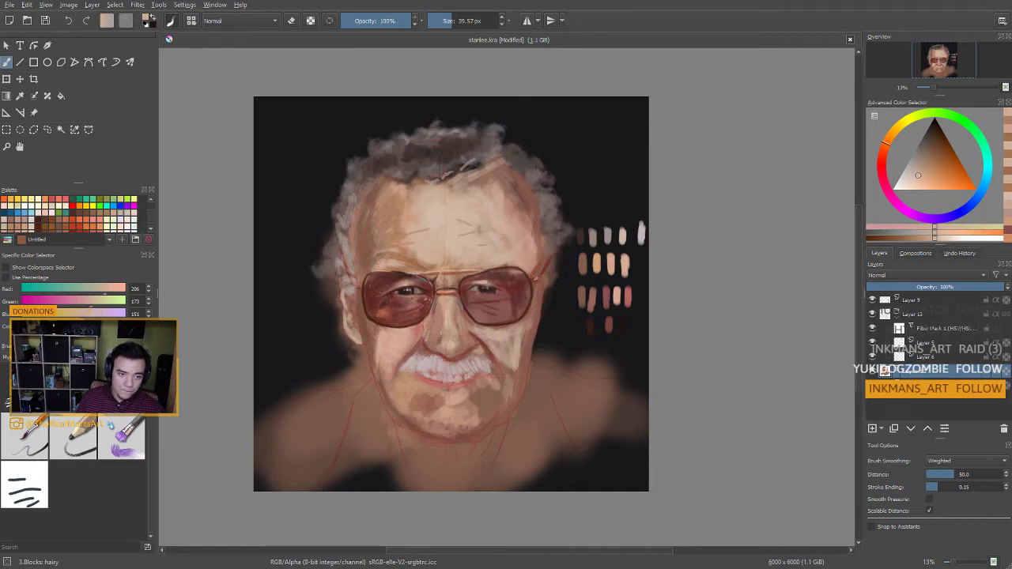
key(bracketleft)
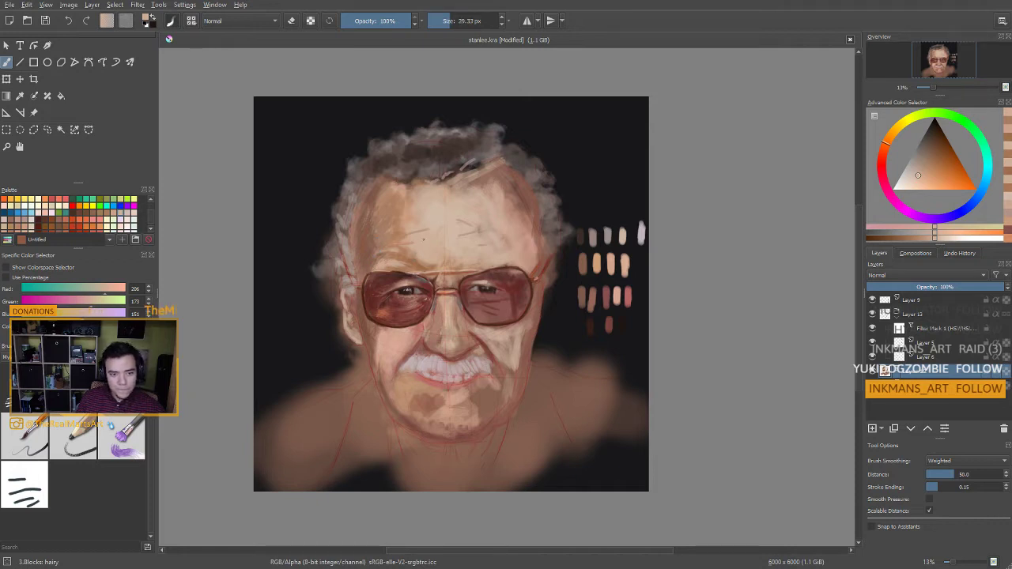
Paint the forehead wrinkle above the ear-side lens with sampled brown and muted skin tones, enlarging the brush to about 45 px
click(438, 283)
ctrl+click(409, 253)
key(bracketright)
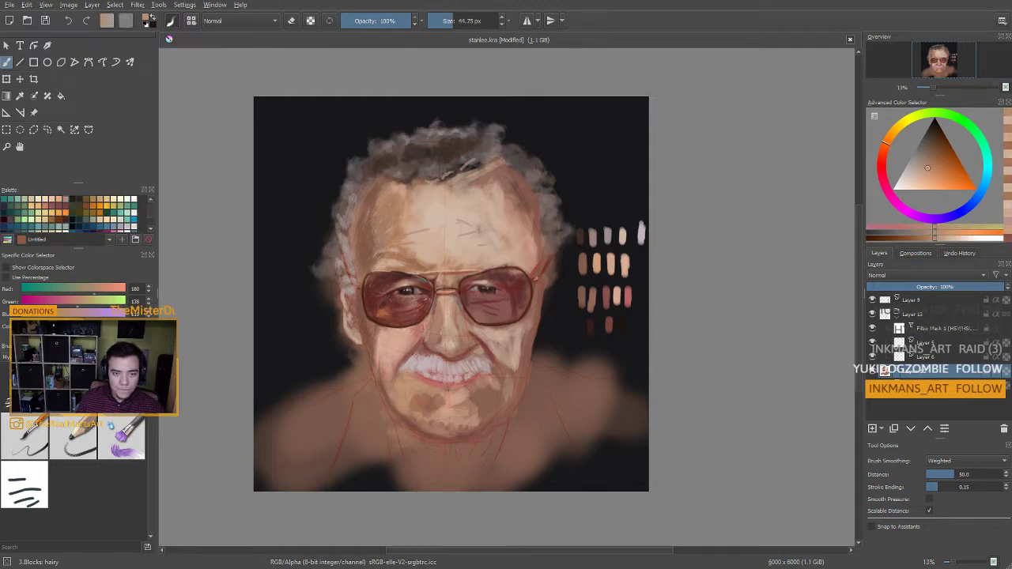
ctrl+click(536, 200)
drag(404, 243, 425, 241)
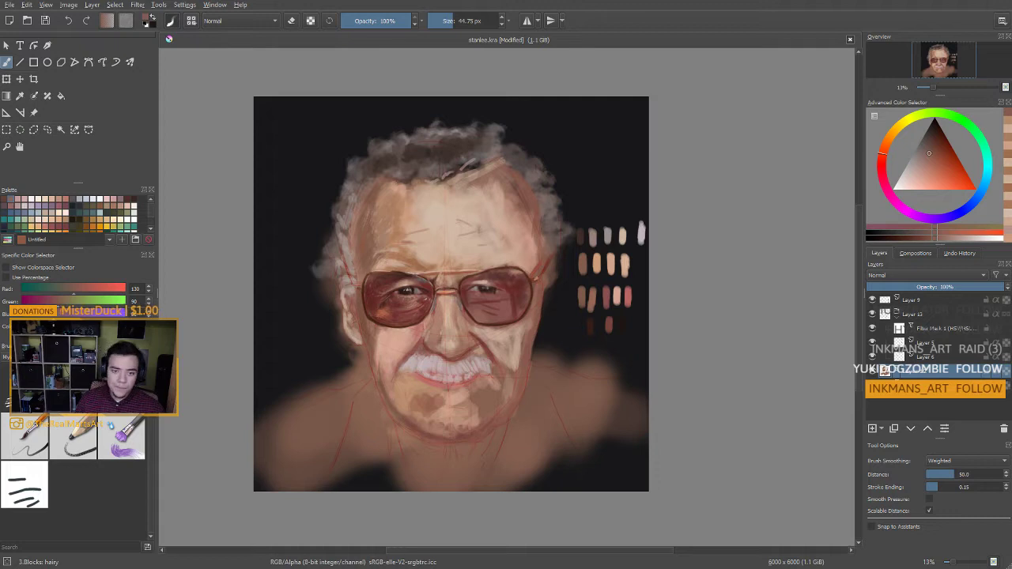
Deepen the ear-side smile fold beside the mustache with reds sampled from the swatches and lens edge, using a brush of about 60 px
ctrl+click(540, 213)
ctrl+click(629, 298)
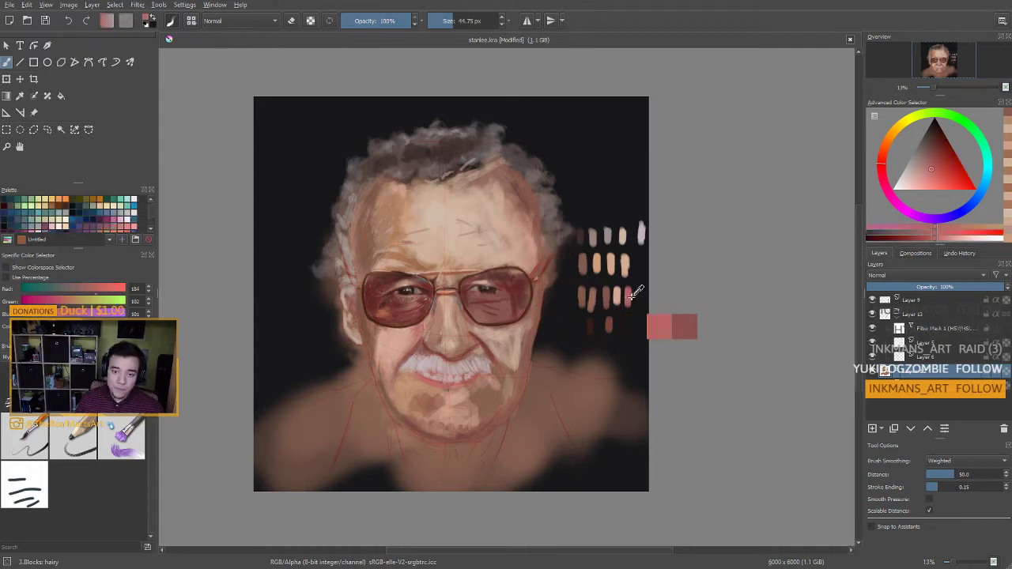
ctrl+click(636, 313)
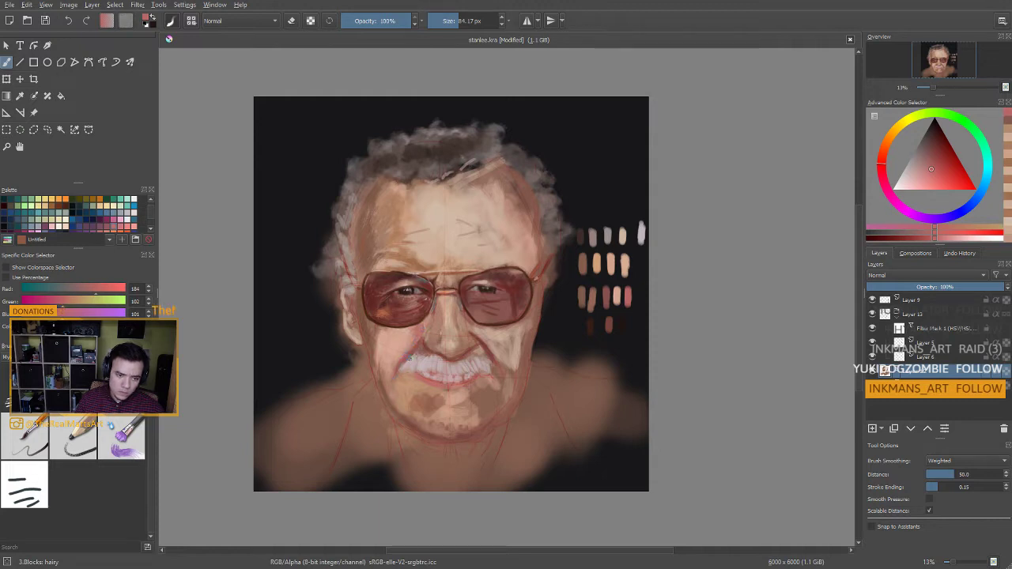
ctrl+click(404, 348)
ctrl+click(429, 303)
drag(419, 347, 406, 352)
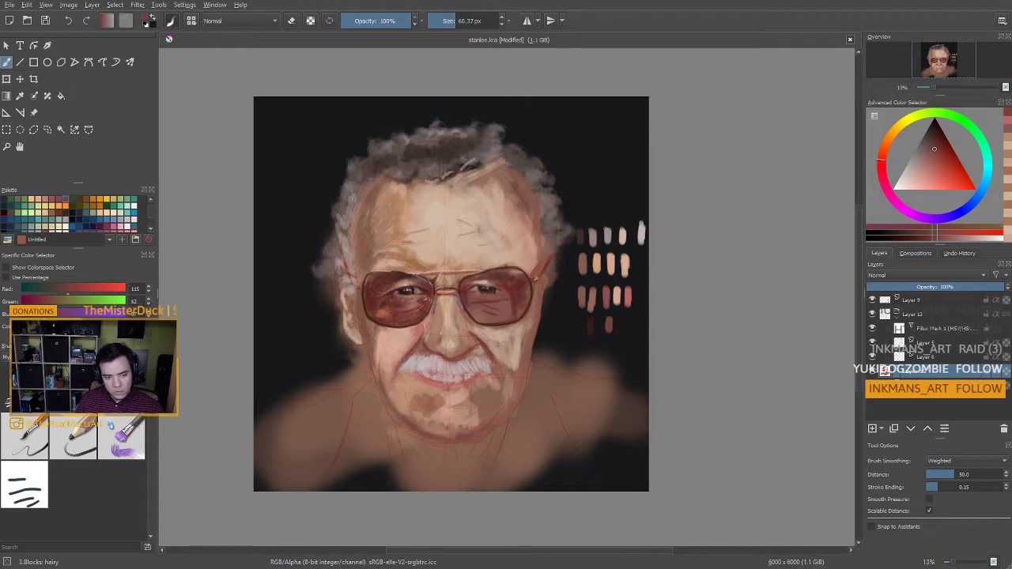
drag(417, 348, 400, 369)
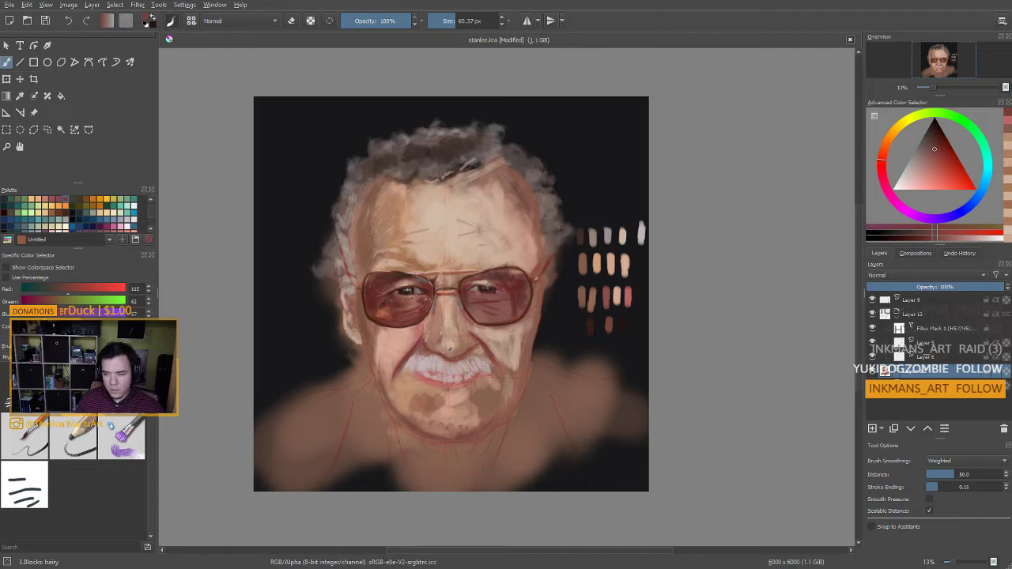
Refine the swatch-side cheek beside the nose with a sampled grayish skin tone and a dark lens red, reducing the brush to about 44 px
shift+drag(481, 322, 493, 320)
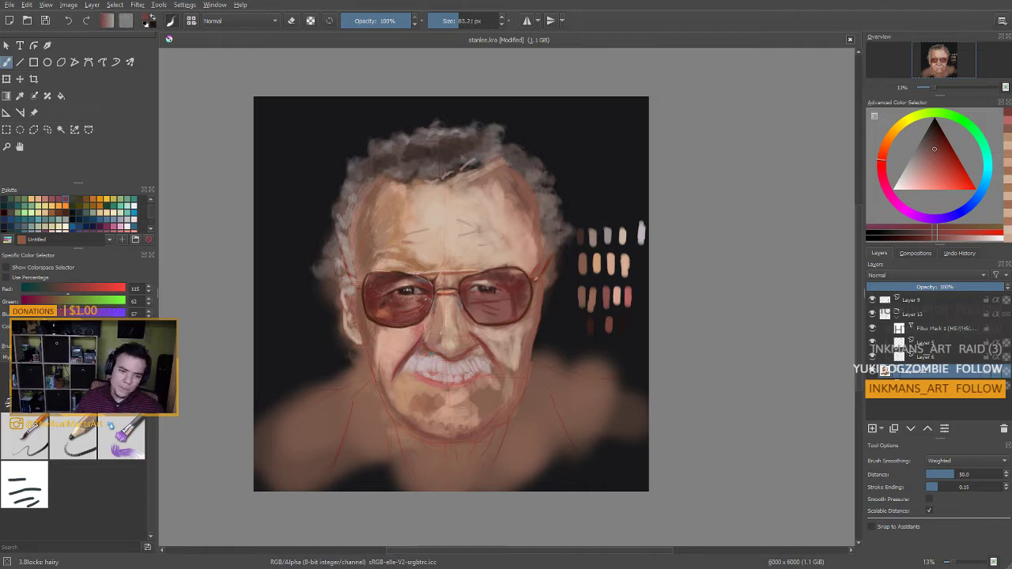
key(bracketright)
key(bracketright)
key(bracketright)
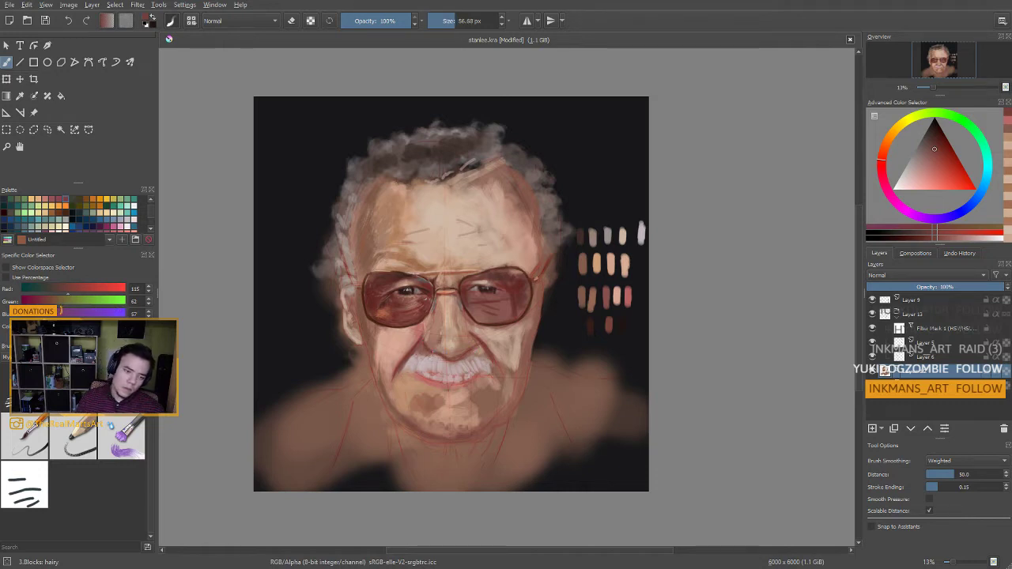
ctrl+click(506, 348)
shift+drag(506, 347, 498, 348)
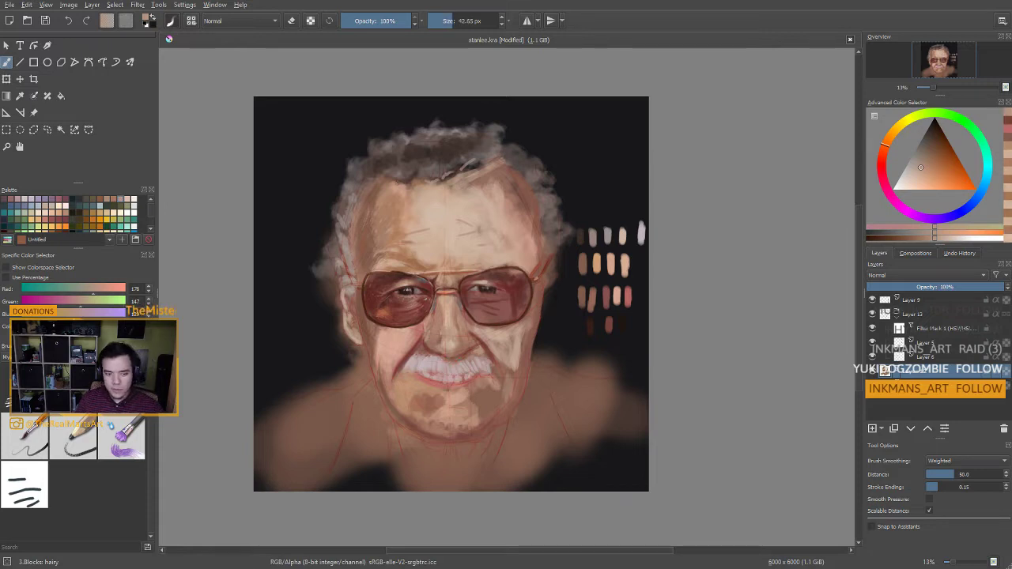
ctrl+click(520, 290)
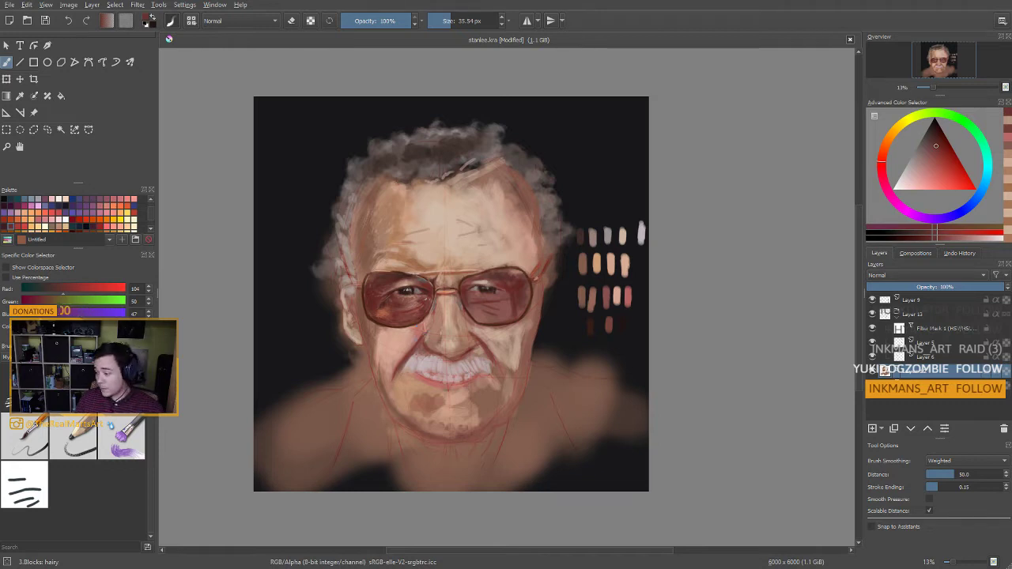
Warm the ear-side smile fold with a more saturated orange based on the sampled cheek tone, enlarging the brush to about 90 px
ctrl+click(406, 348)
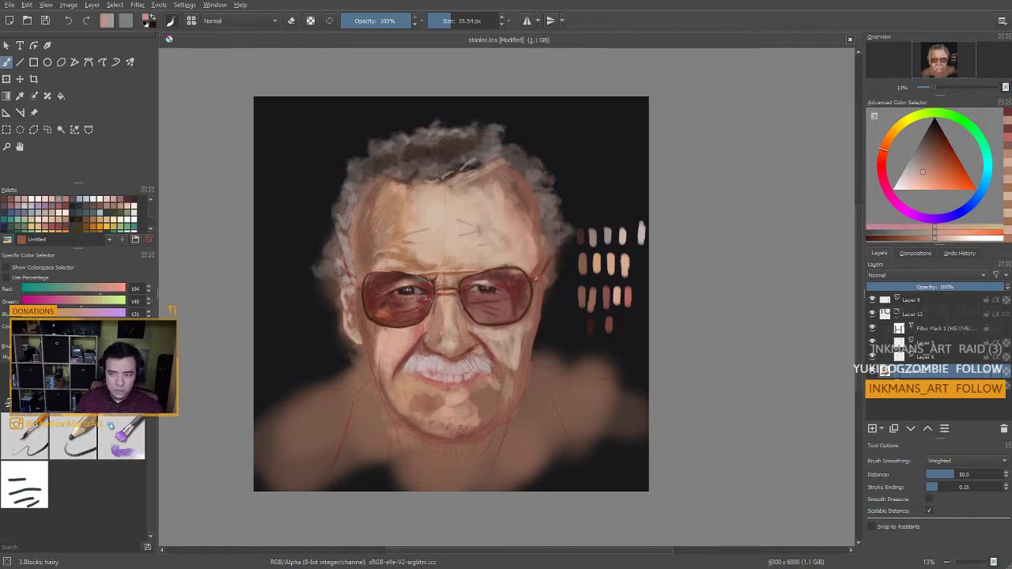
click(945, 166)
key(bracketright)
key(bracketright)
key(bracketright)
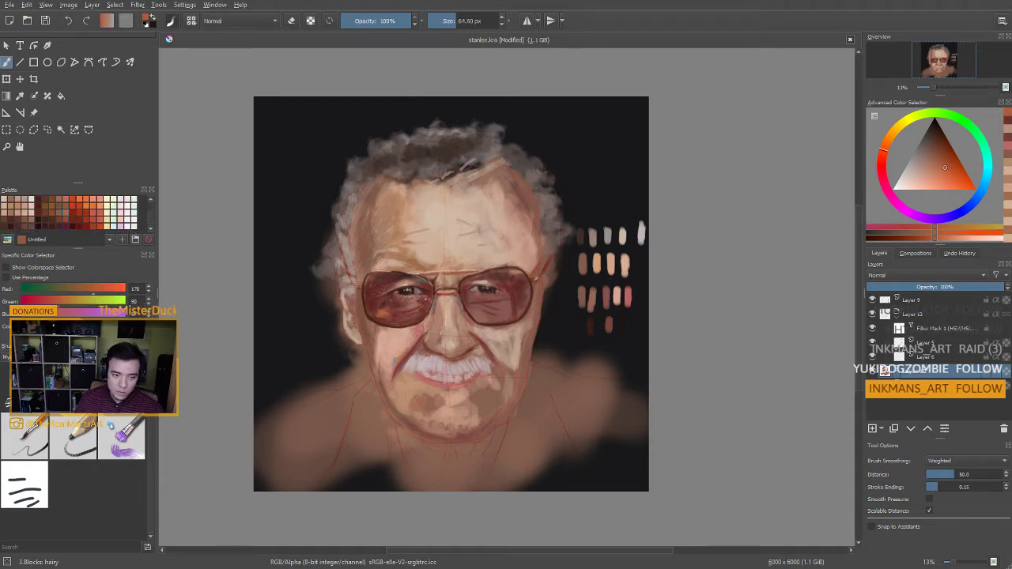
key(bracketright)
key(bracketright)
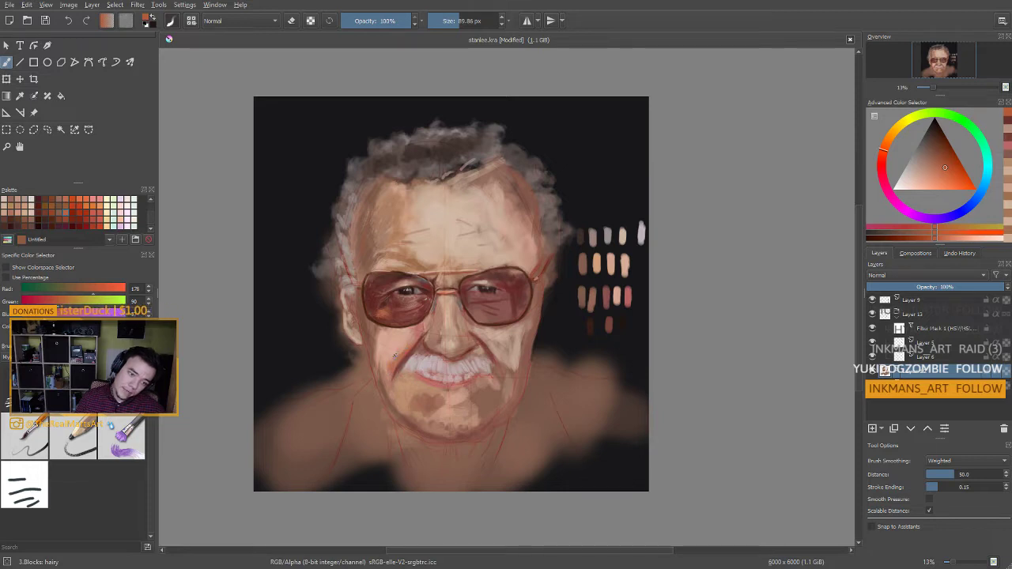
Texture the ear-side cheek with the 2.Bristles: dirty2 brush at about 140 px, using the orange and sampled pinkish skin tones
click(24, 390)
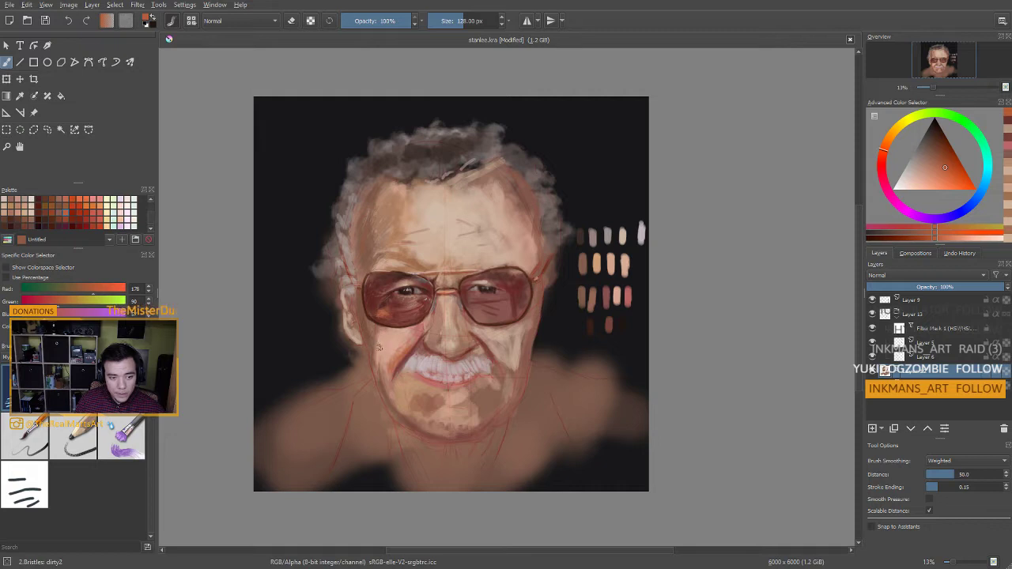
mouse_move(379, 363)
mouse_down()
mouse_move(389, 370)
mouse_move(392, 336)
mouse_move(372, 327)
mouse_move(380, 335)
mouse_up()
key(])
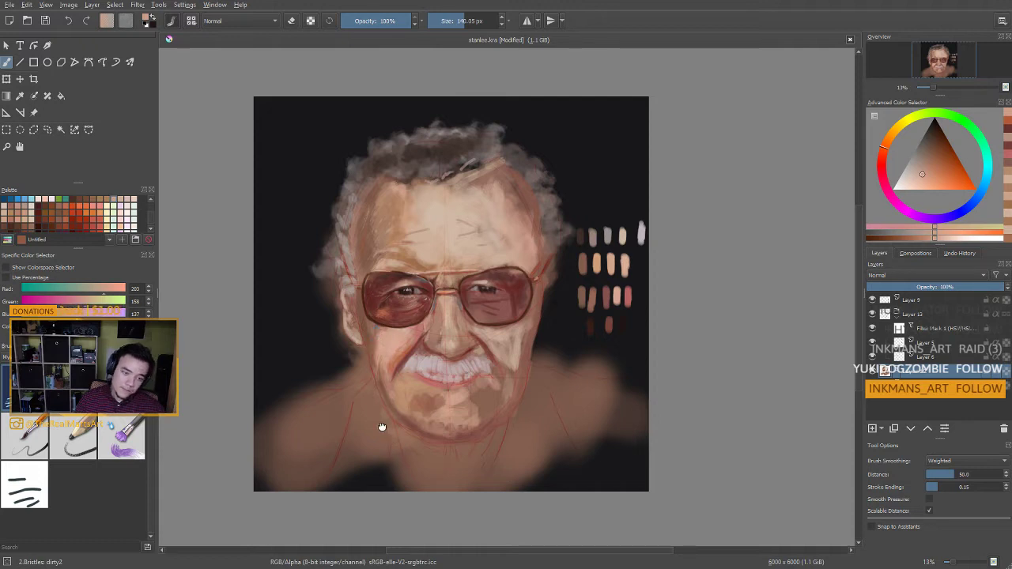
drag(381, 428, 374, 405)
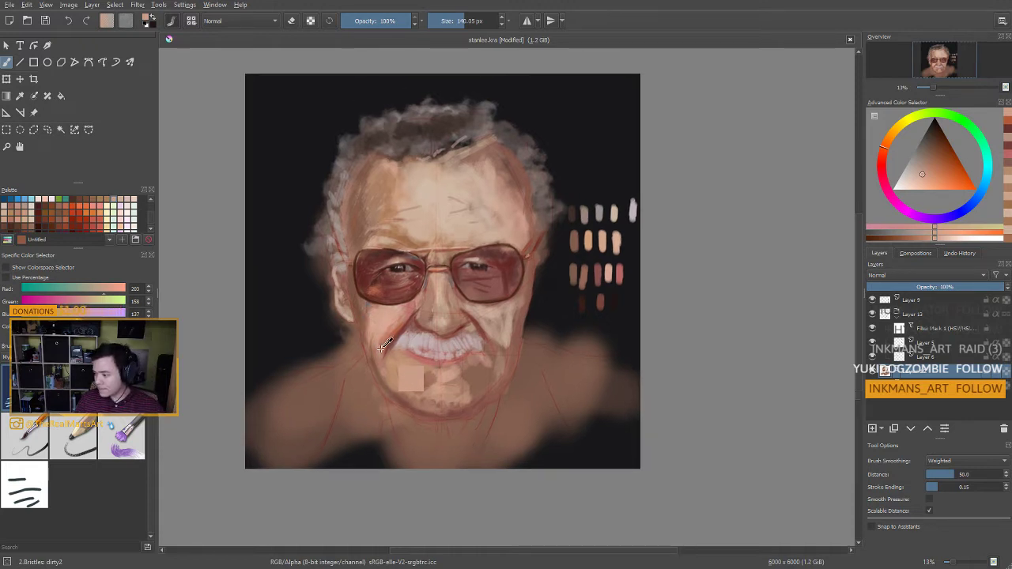
ctrl+click(380, 321)
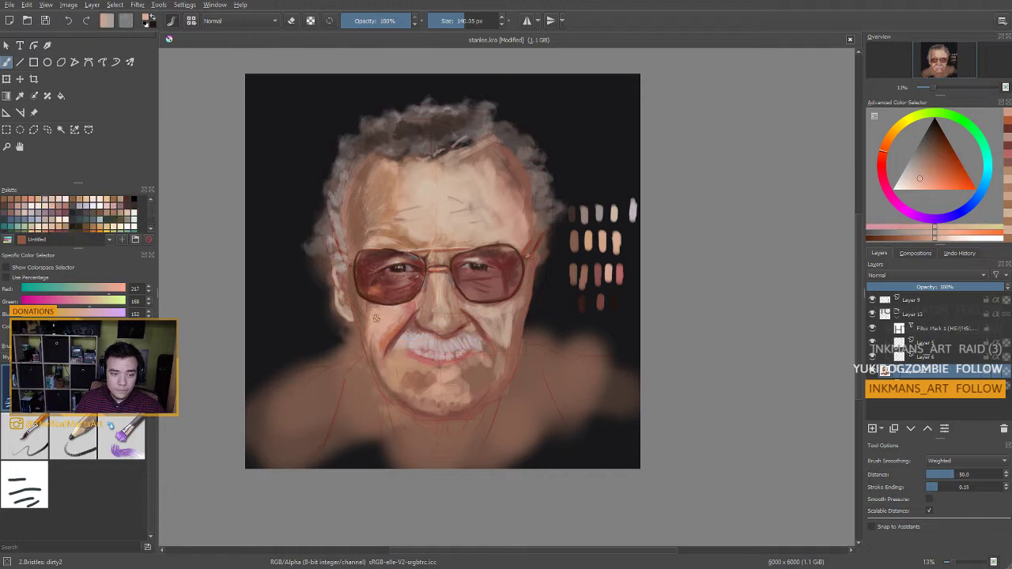
drag(383, 318, 367, 317)
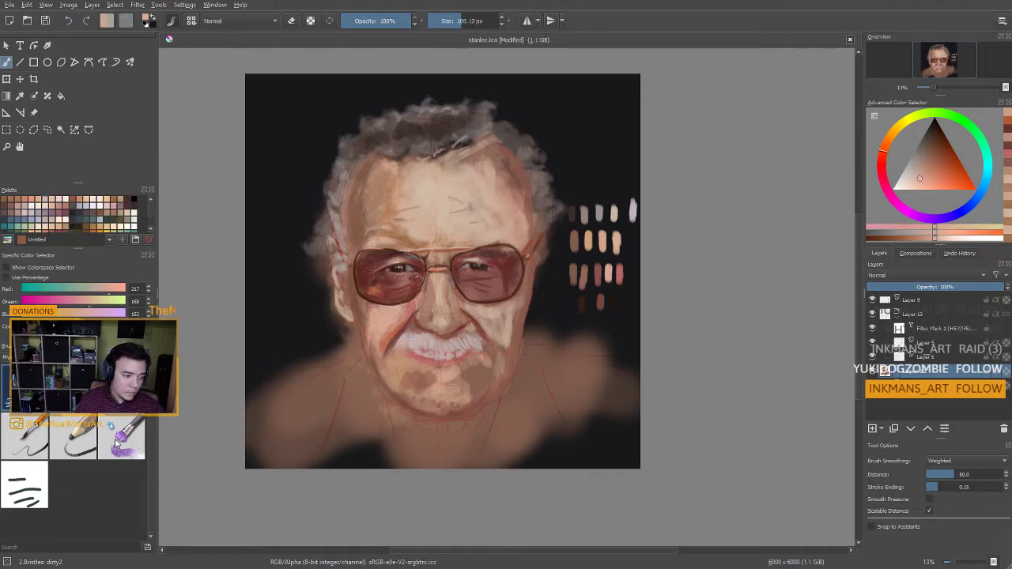
Add fine dark red marks to the ear-side cheek below the lens with the 3.Blocks: hairy brush, reducing its size to about 43 px
click(118, 391)
shift+drag(386, 318, 360, 315)
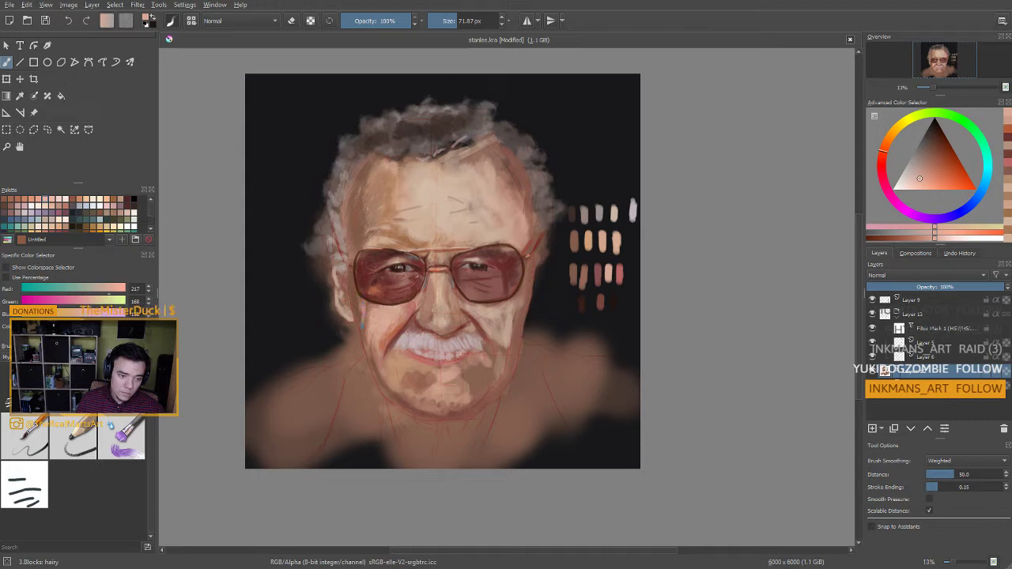
click(426, 360)
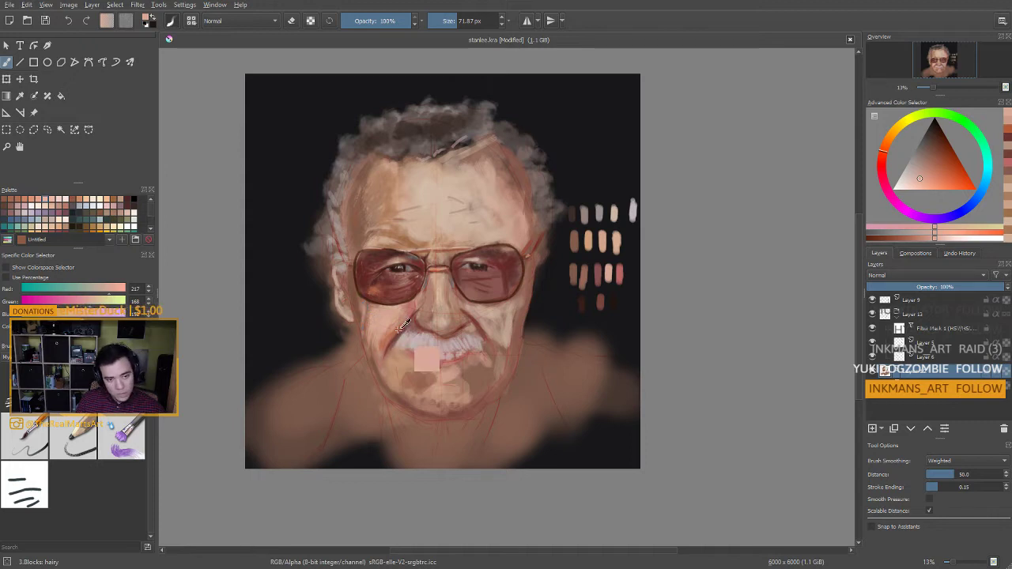
ctrl+click(399, 329)
ctrl+click(377, 295)
shift+drag(369, 310, 366, 314)
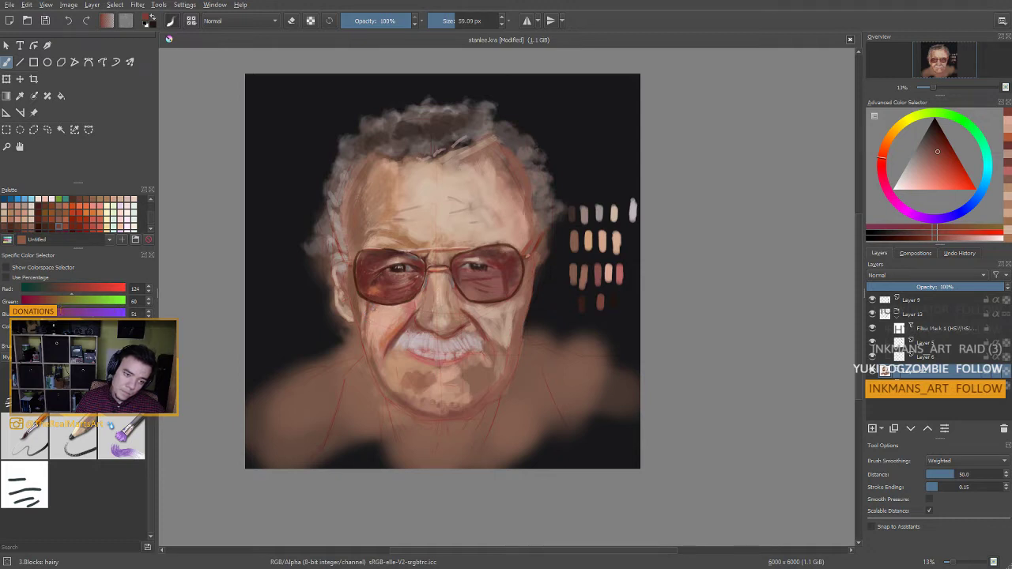
shift+drag(380, 308, 379, 313)
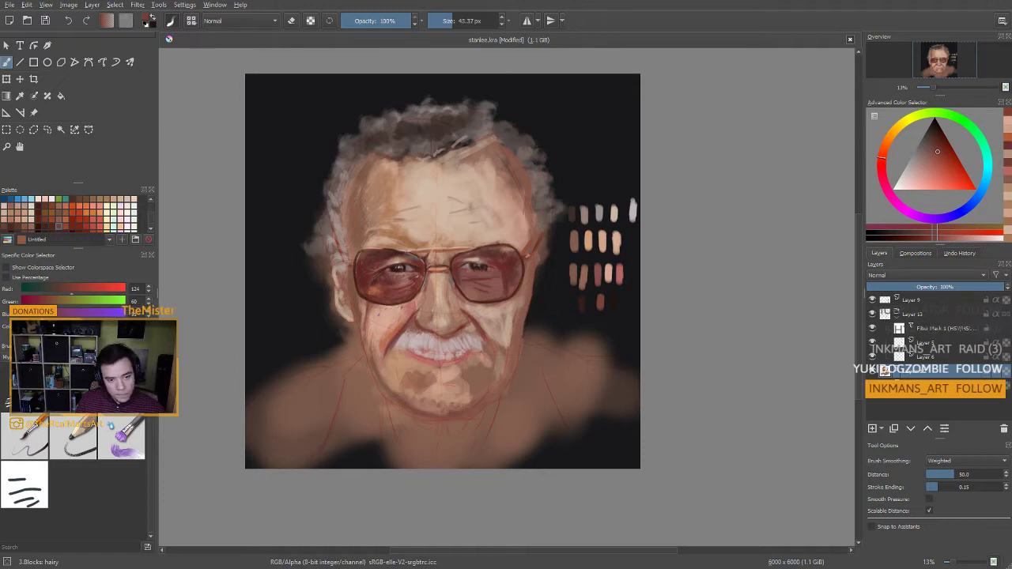
Soften the ear-side cheek marks with a sampled pinkish skin tone at about 54 px, and sample the dark red beside the nose
ctrl+click(393, 313)
shift+drag(387, 309, 392, 310)
drag(388, 306, 387, 310)
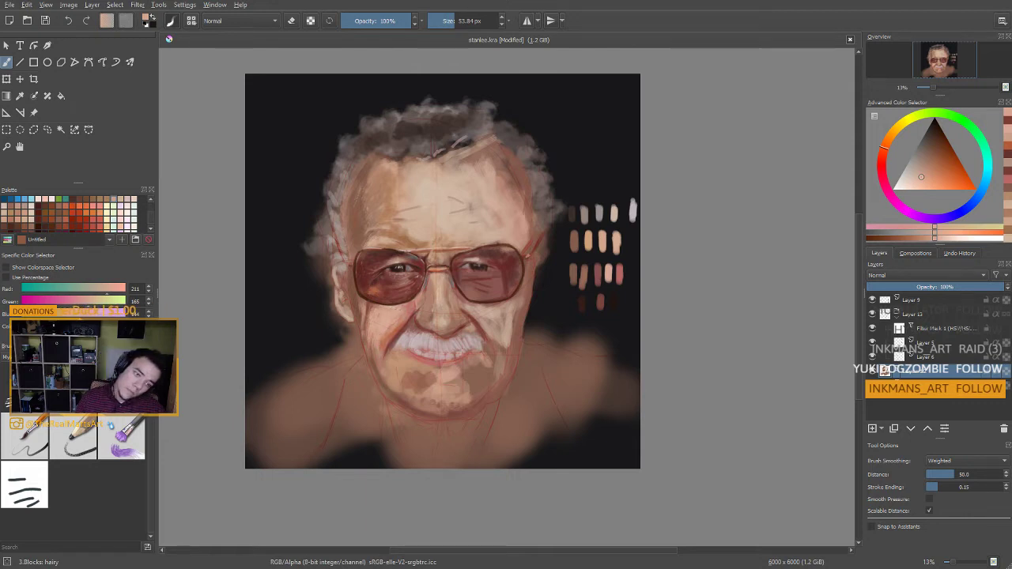
ctrl+click(418, 308)
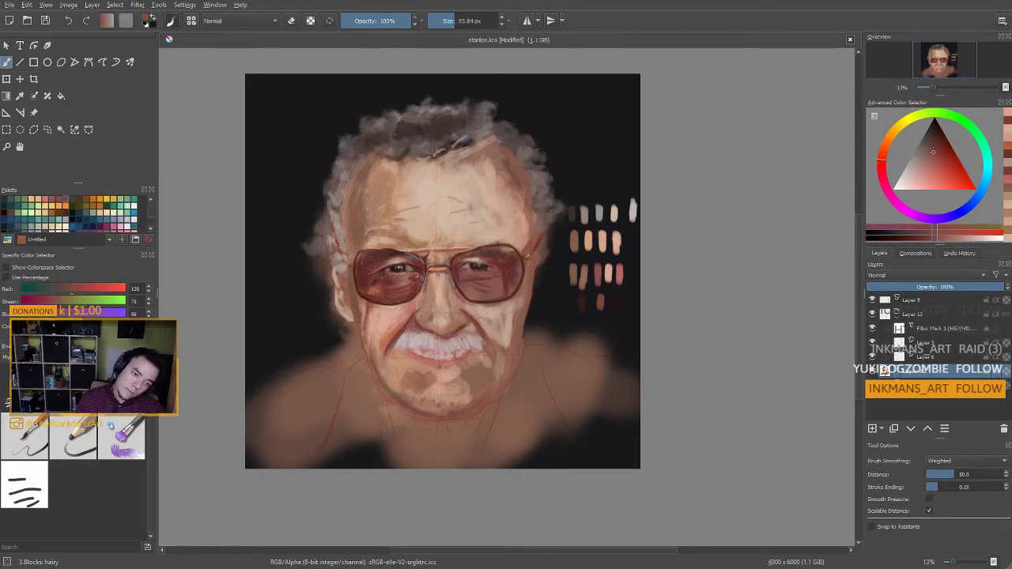
Try sampled brown skin tones on the ear-side forehead and brow, enlarging the brush to about 92 px and undoing unwanted strokes
ctrl+click(388, 200)
key(bracketright)
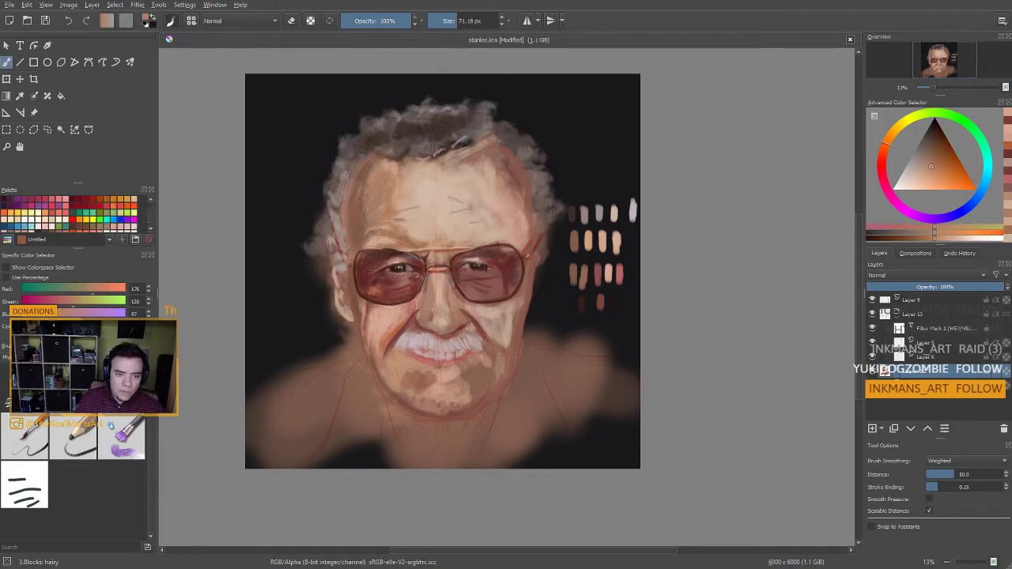
ctrl+click(389, 212)
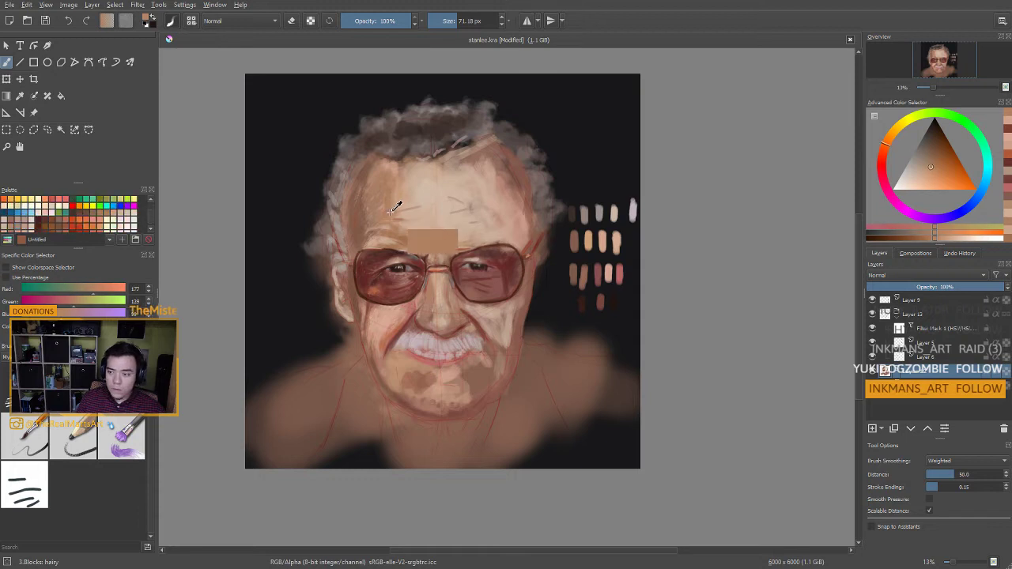
key(ctrl+z)
key(bracketright)
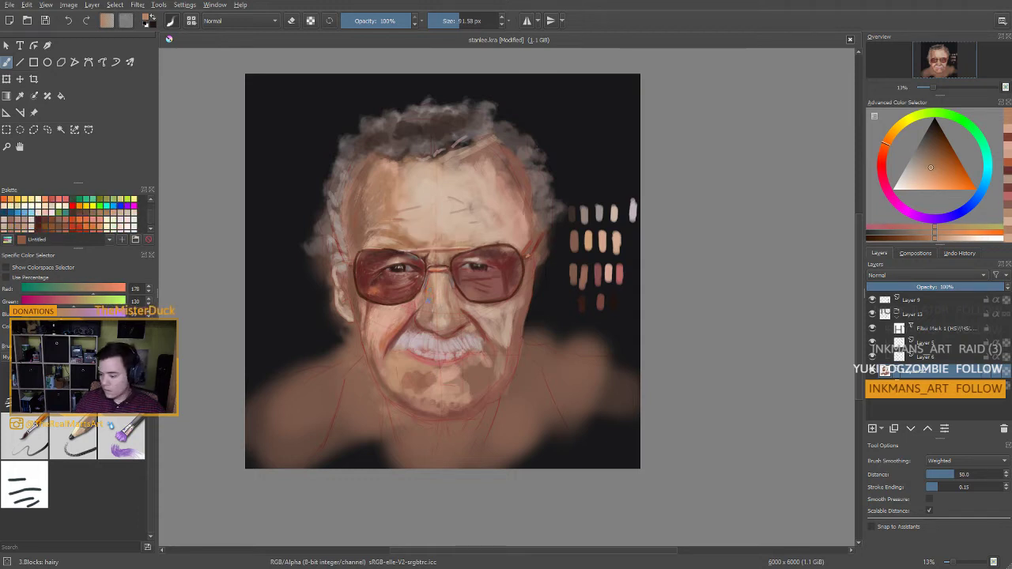
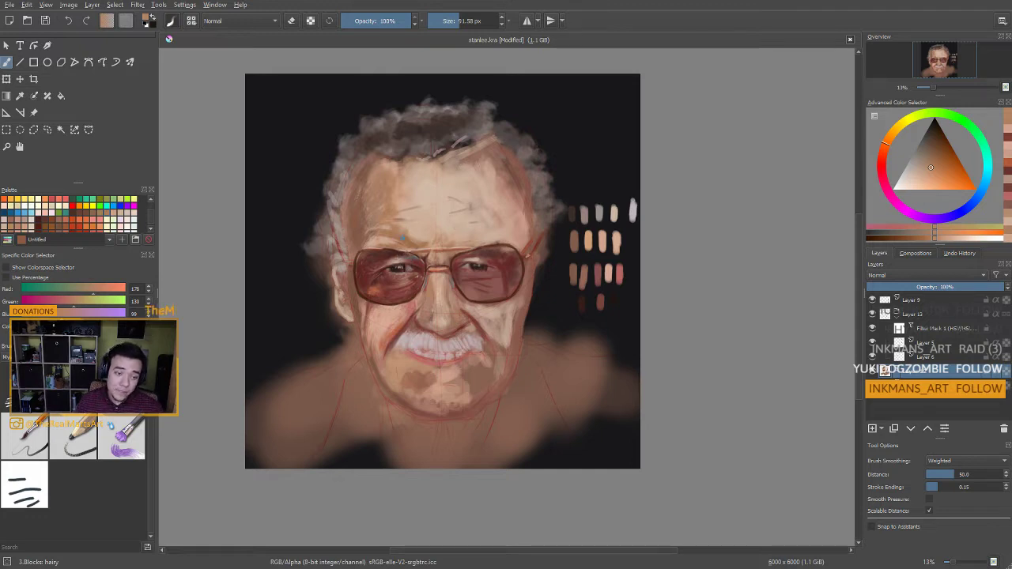
ctrl+click(403, 239)
key(ctrl+z)
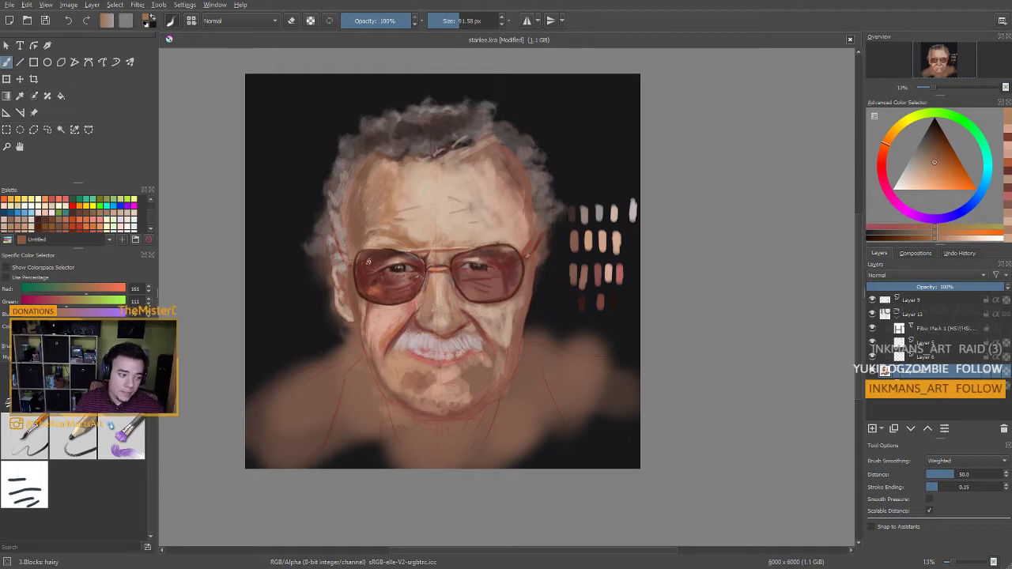
Paint golden tan highlights along the ear-side rim of the glasses with a brush of about 30 px
ctrl+click(370, 261)
ctrl+click(356, 261)
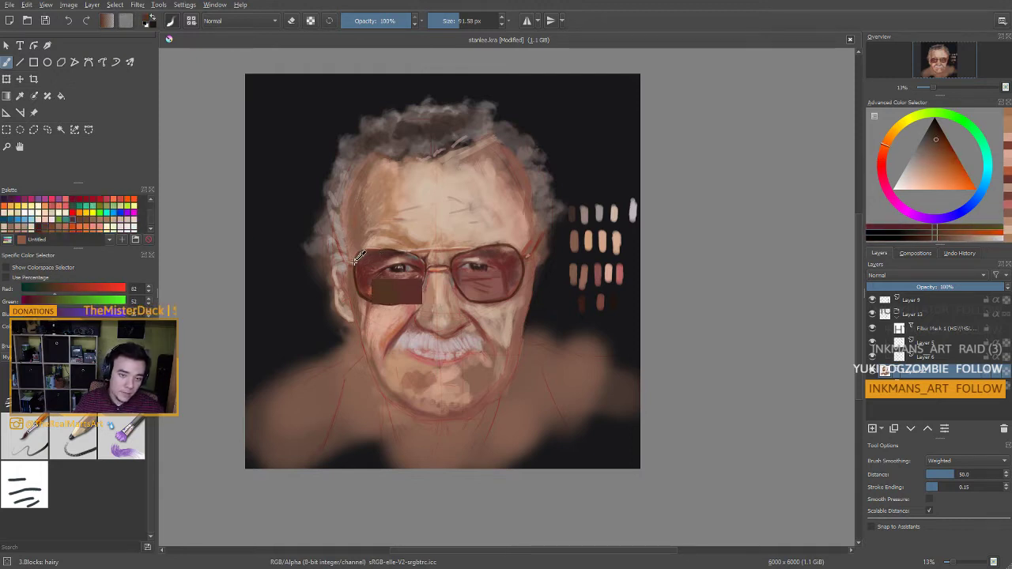
click(892, 133)
click(937, 173)
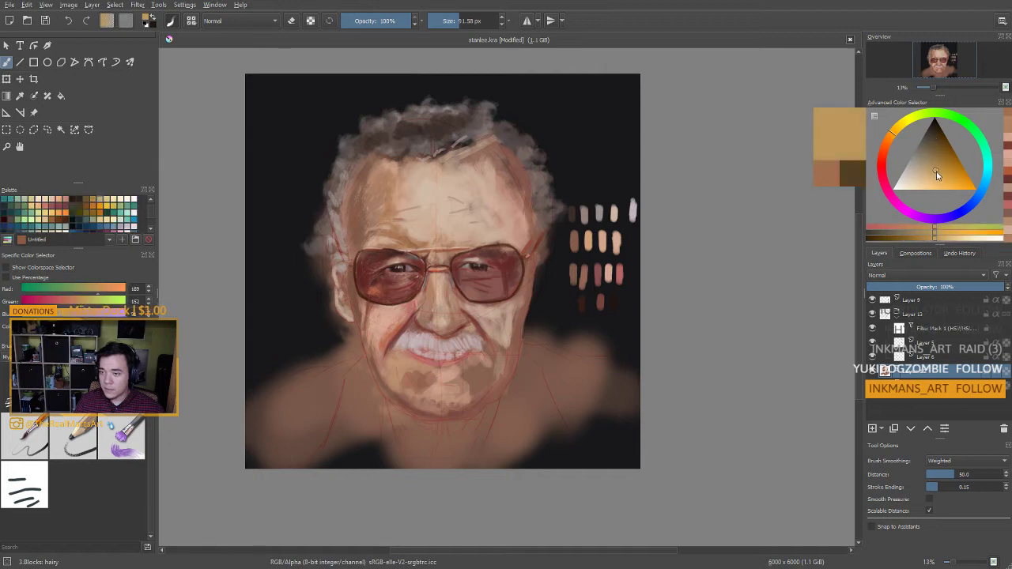
drag(398, 268, 357, 261)
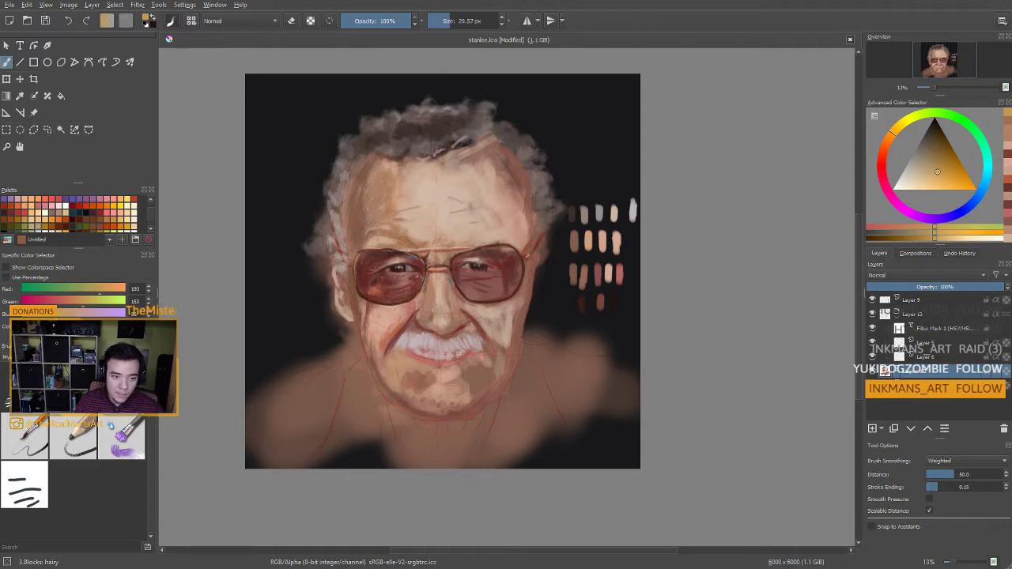
drag(354, 272, 384, 249)
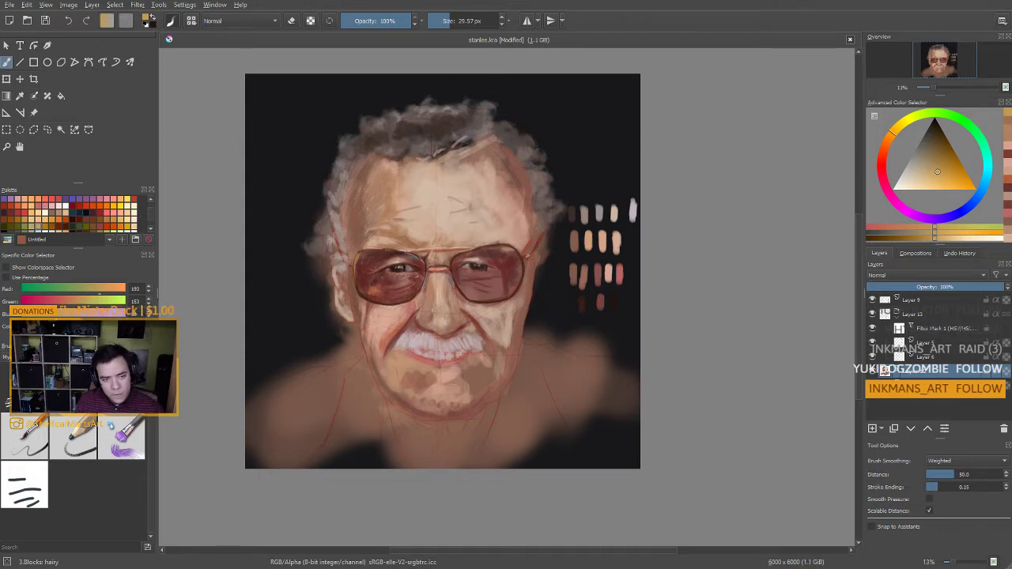
Refine the skin above the ear-side lens with the pale sampled forehead tone, reducing the brush to about 20 px
drag(455, 307, 459, 292)
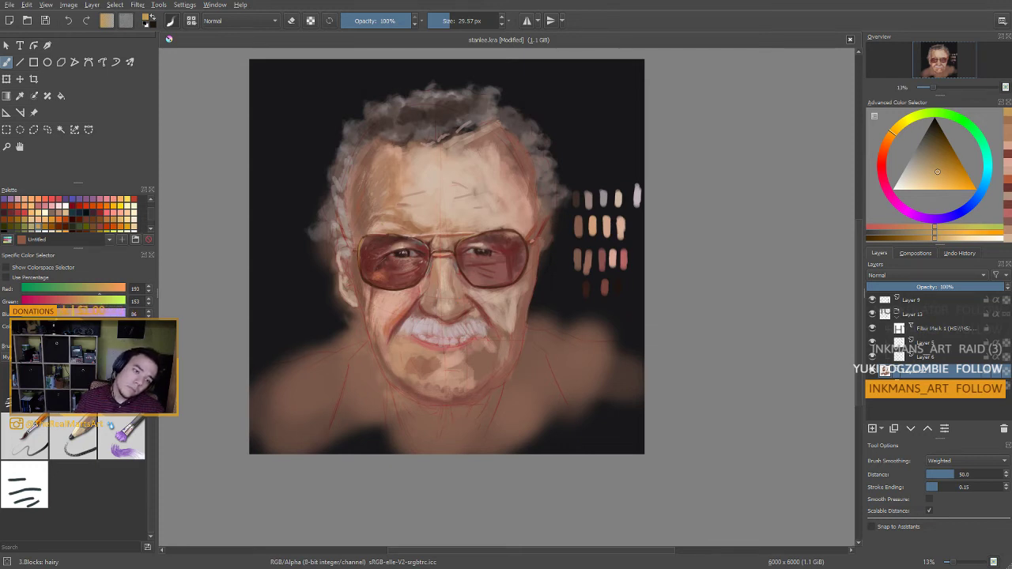
ctrl+click(414, 214)
drag(427, 201, 438, 202)
ctrl+click(438, 182)
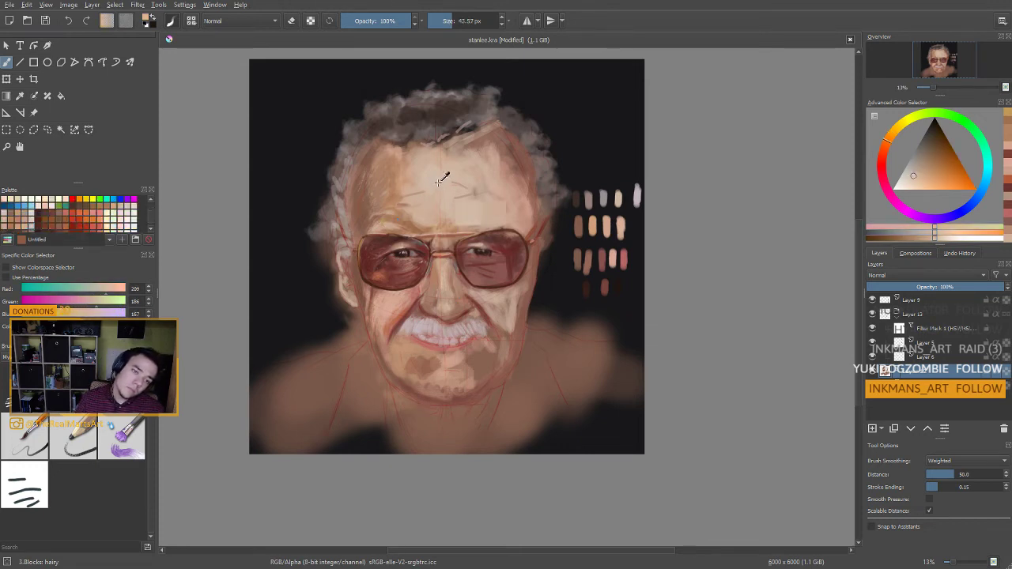
mouse_move(382, 227)
mouse_down()
mouse_move(401, 230)
mouse_move(388, 229)
mouse_up()
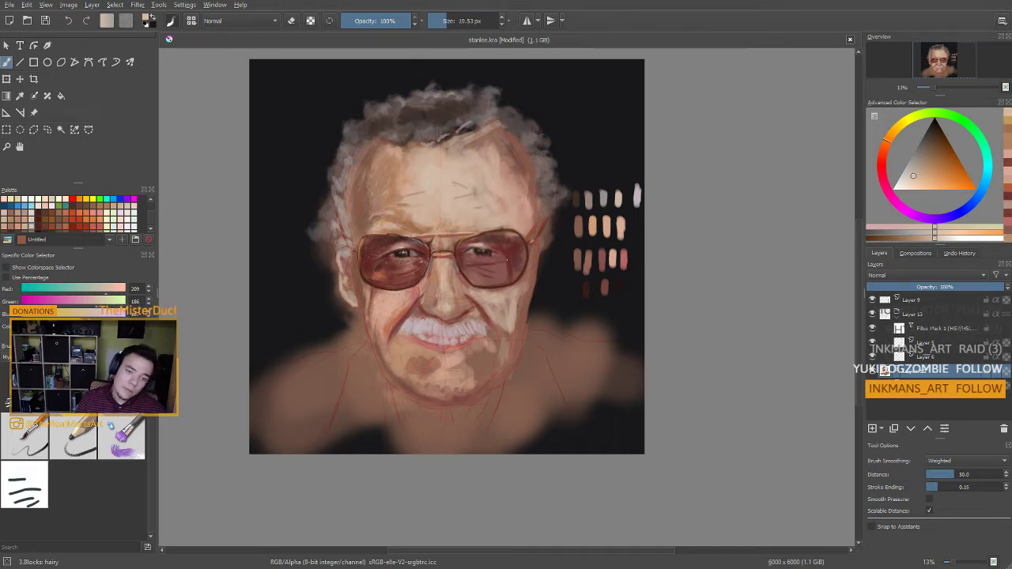
Define the eyes behind the lenses with sampled dark browns and lens reds, using a brush of about 37 px
ctrl+click(405, 255)
drag(404, 255, 413, 255)
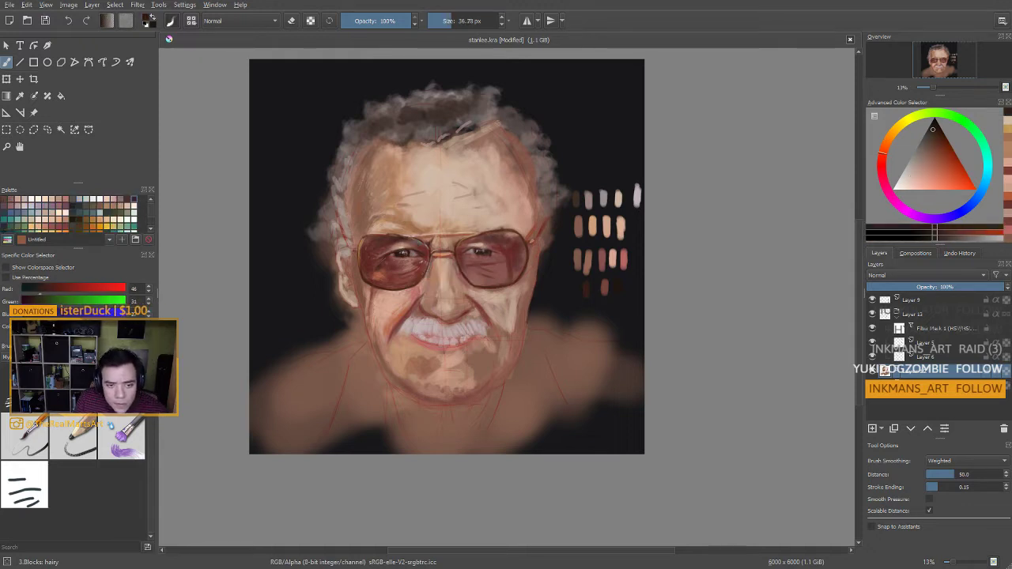
ctrl+click(469, 253)
drag(491, 252, 513, 252)
ctrl+click(506, 253)
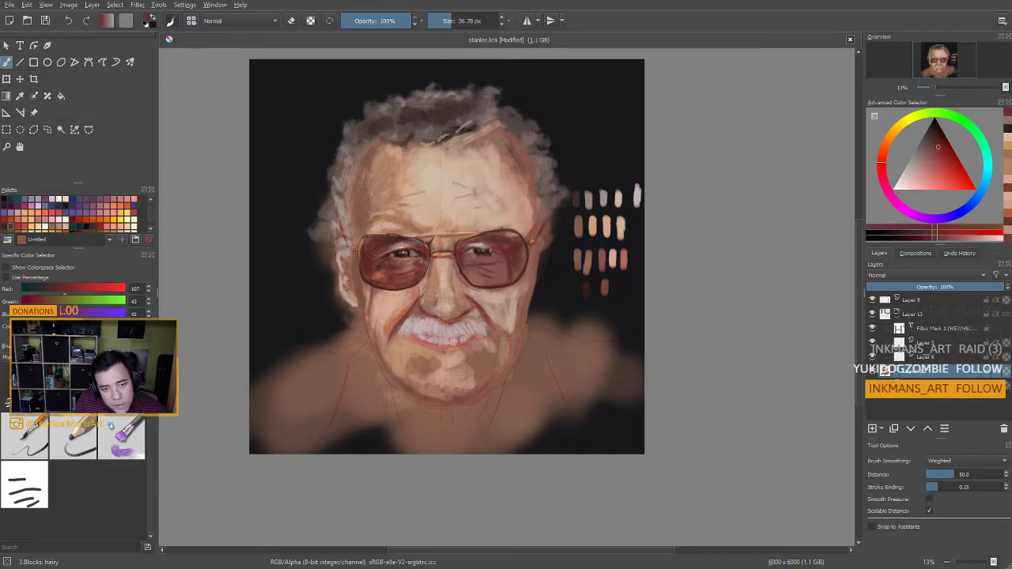
ctrl+click(476, 250)
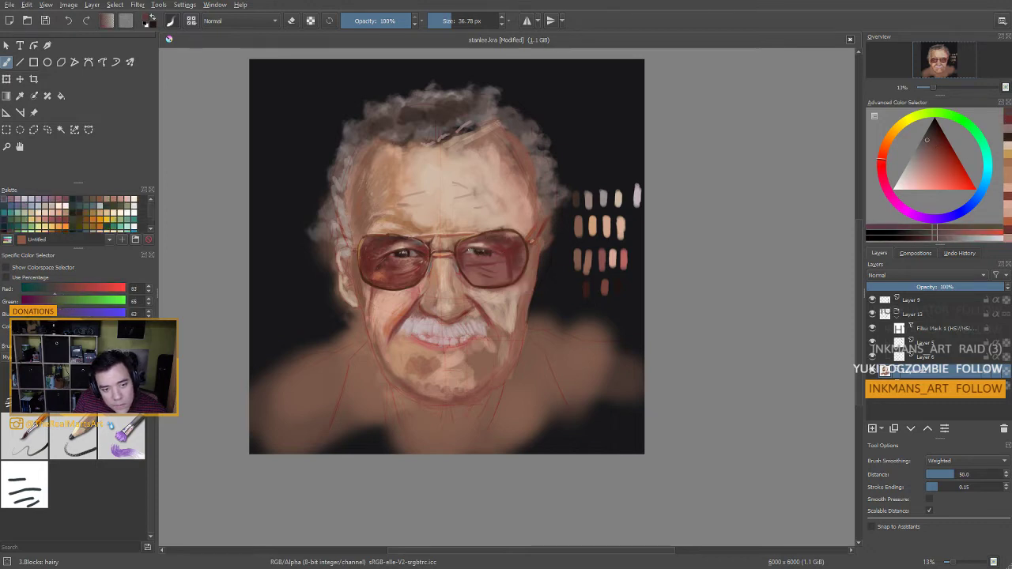
ctrl+click(491, 248)
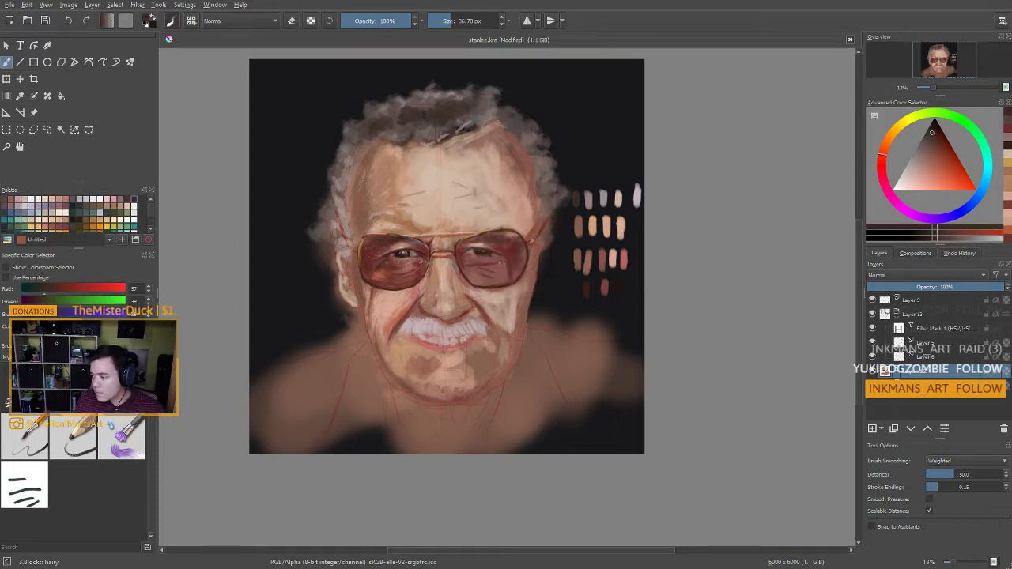
Refine the swatch-side eye with sampled grays and the dark lens red, reducing the brush to about 31 px
key(bracketleft)
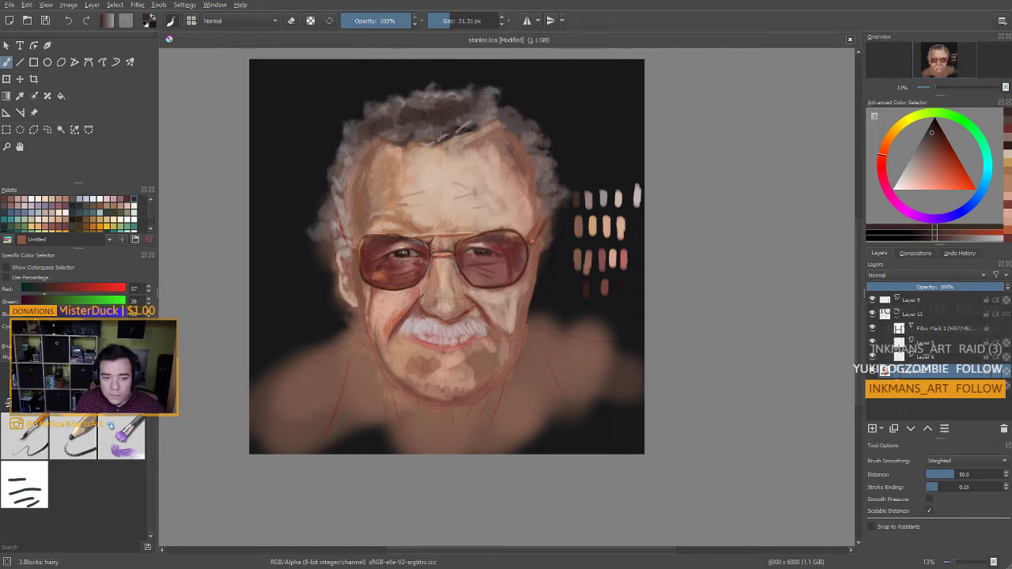
ctrl+click(494, 253)
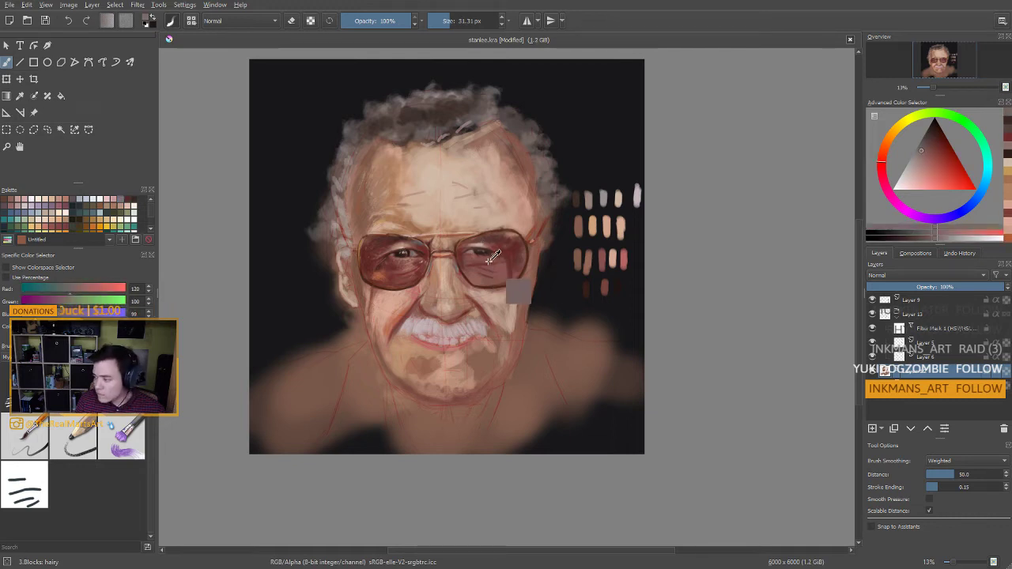
ctrl+click(471, 251)
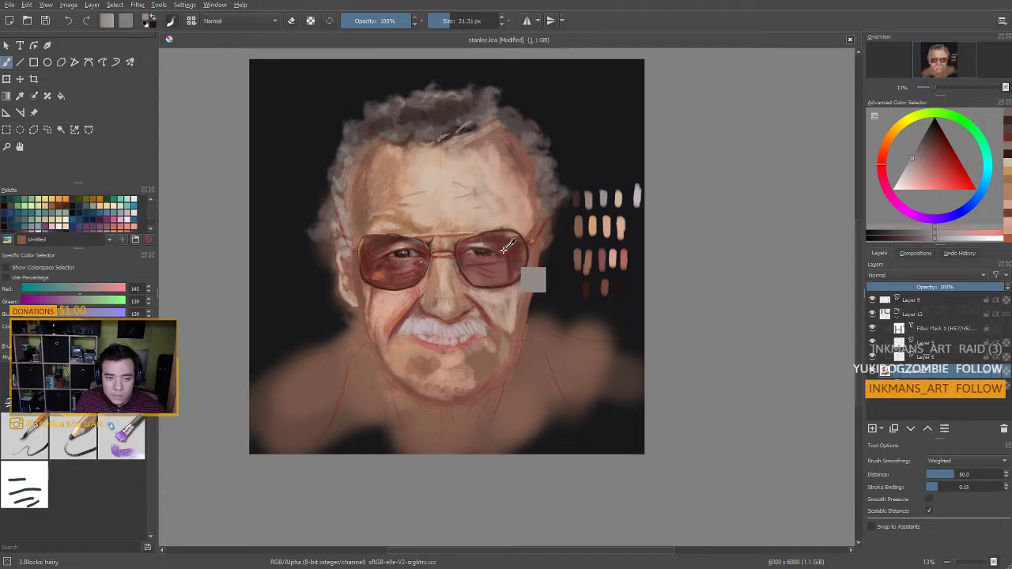
ctrl+click(503, 252)
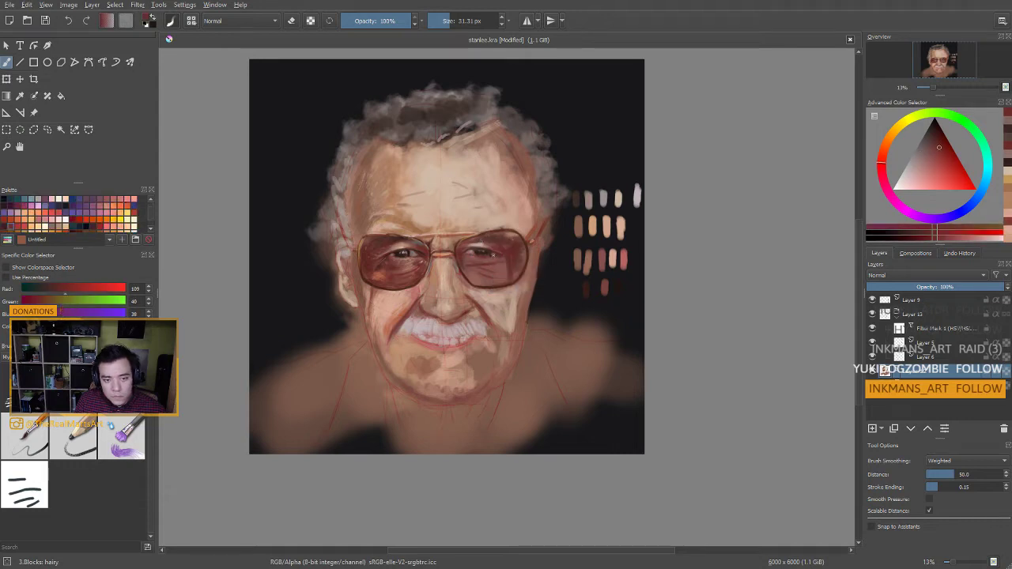
Touch up the glasses frame near the nose bridge with sampled skin and dark brown tones, reducing the brush to about 15 px
ctrl+click(432, 277)
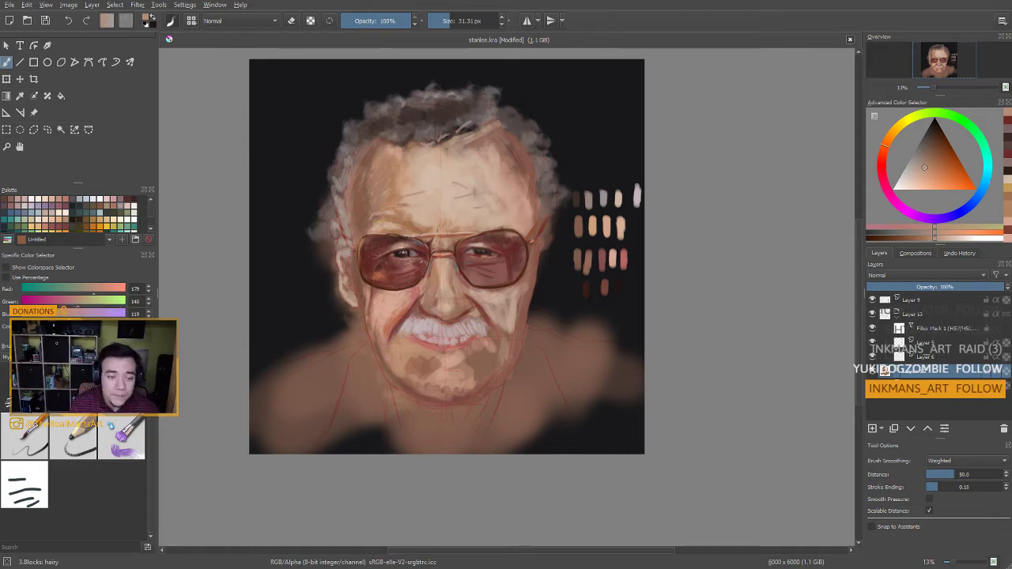
ctrl+click(423, 234)
drag(421, 240, 413, 241)
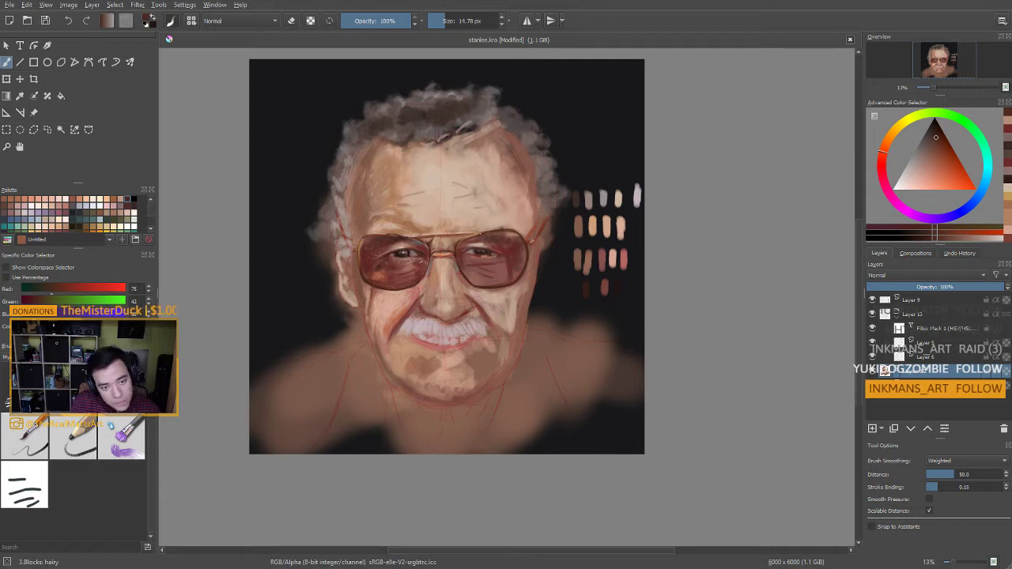
Refine the forehead with its sampled pale skin tone and a warmer brown, enlarging the brush to about 62 px
drag(454, 273, 461, 249)
ctrl+click(442, 158)
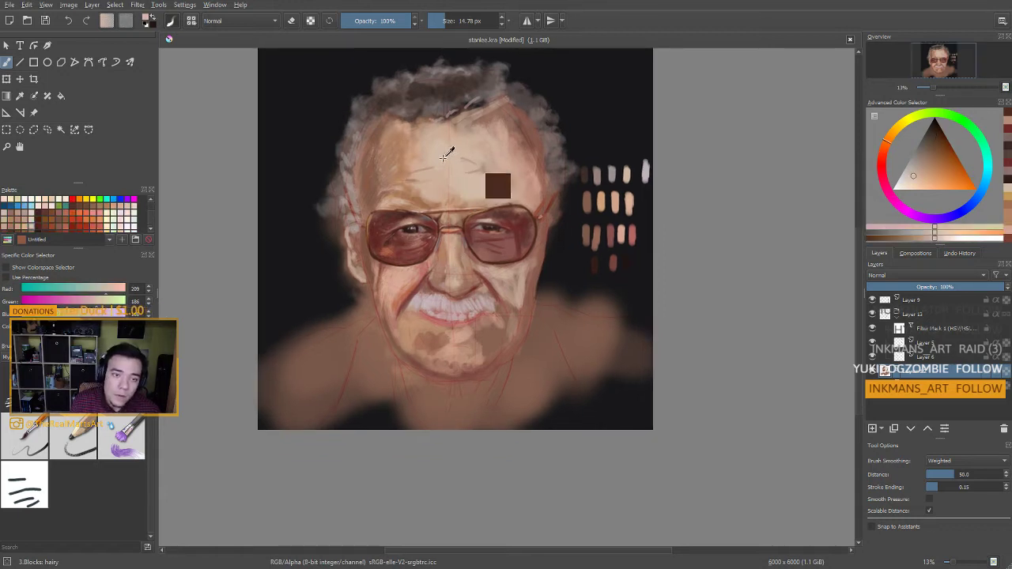
drag(444, 158, 457, 159)
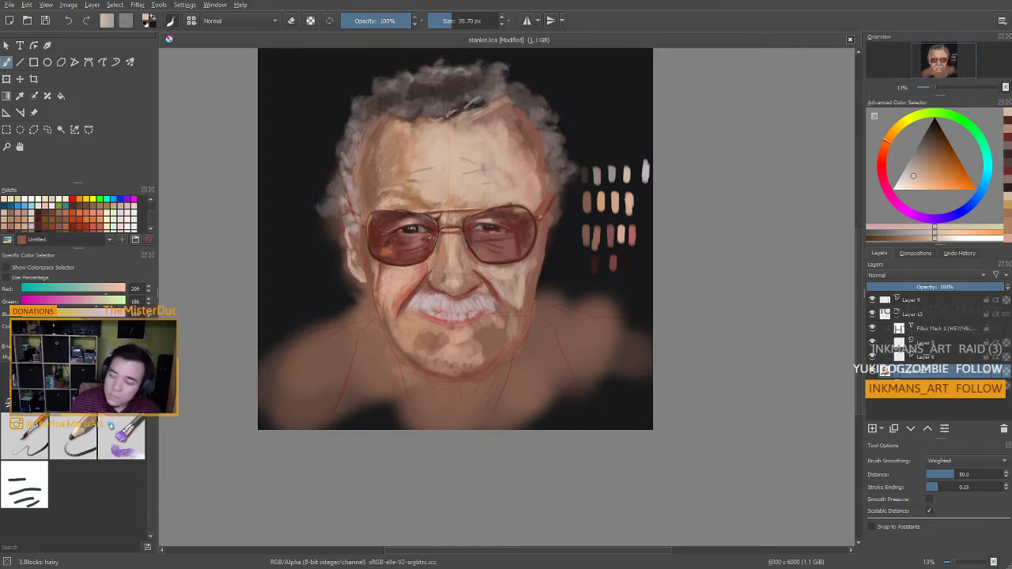
key(bracketright)
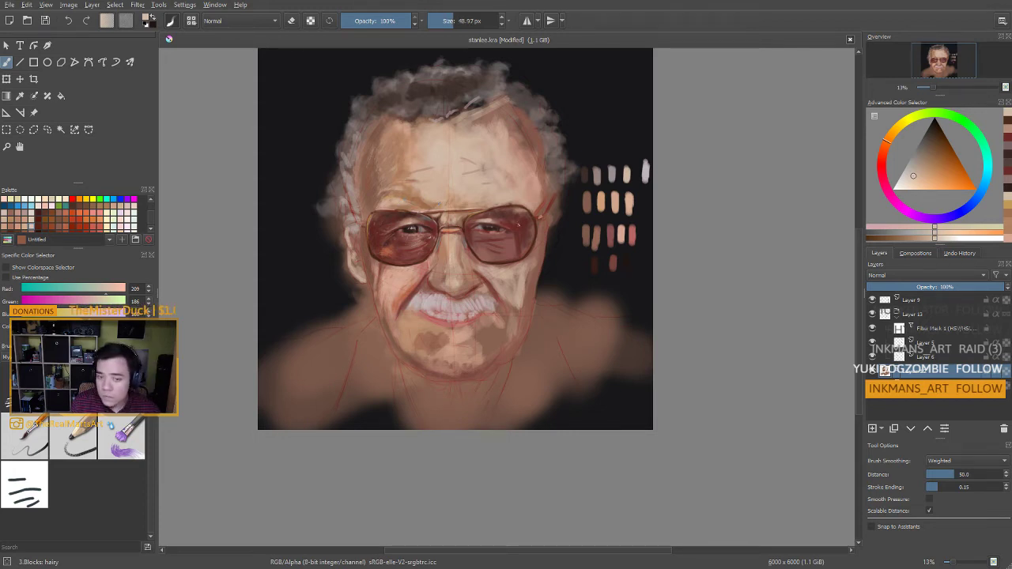
ctrl+click(447, 219)
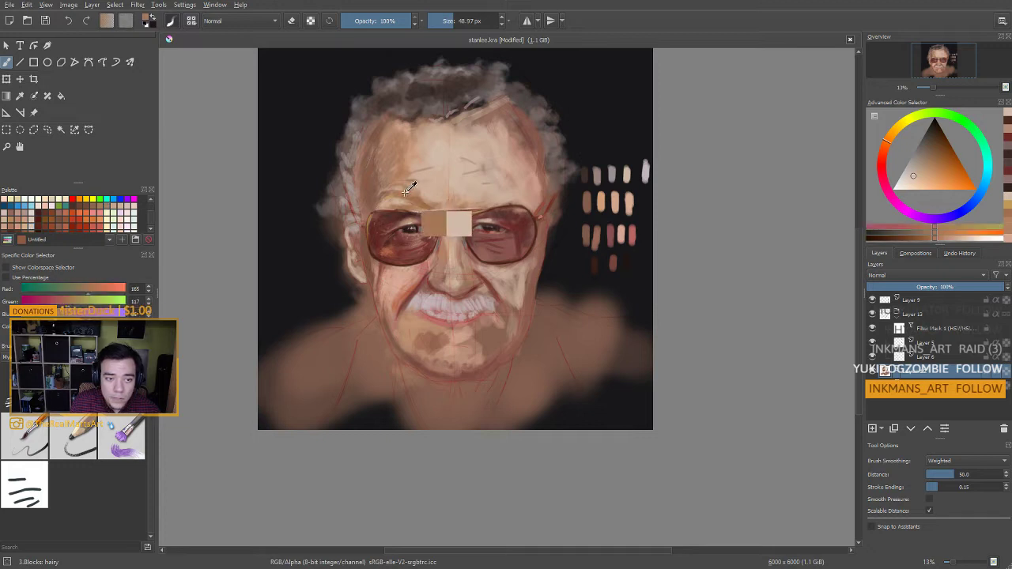
key(bracketright)
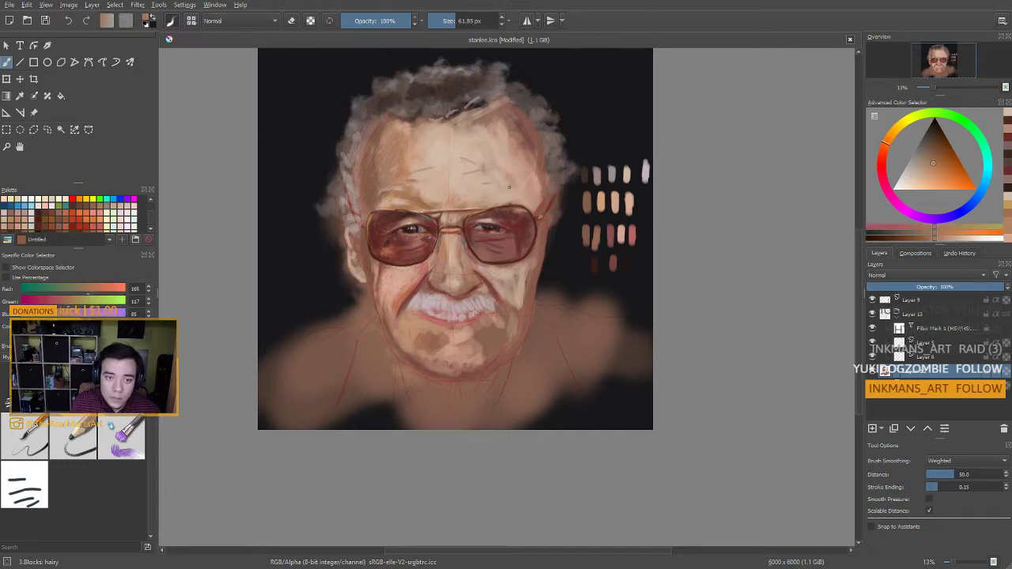
Enlarge the brush to about 111 px and paint sampled reddish brown over the shaded temple beside the palette swatches
key(bracketright)
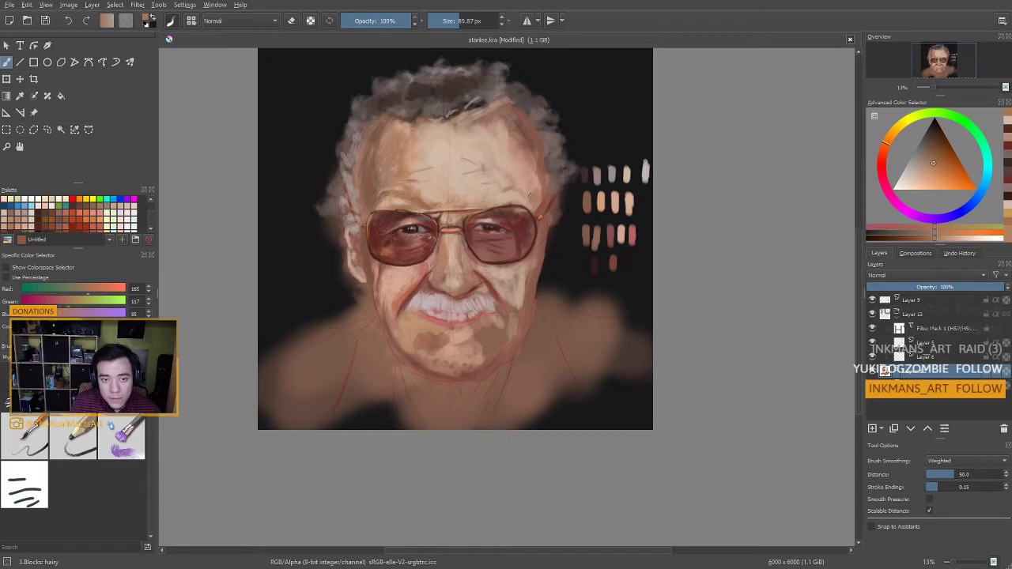
key(bracketright)
key(bracketright)
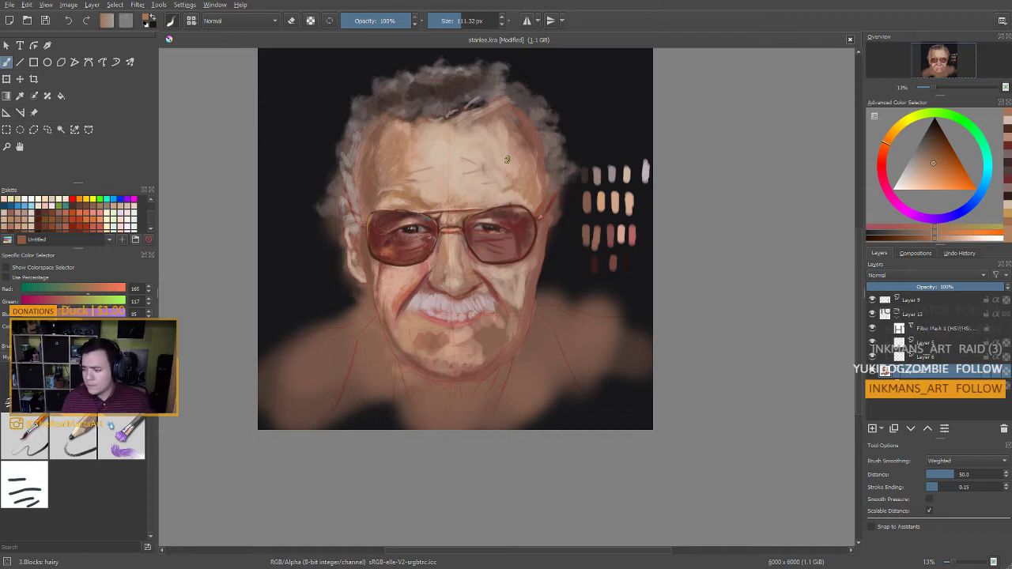
ctrl+click(527, 127)
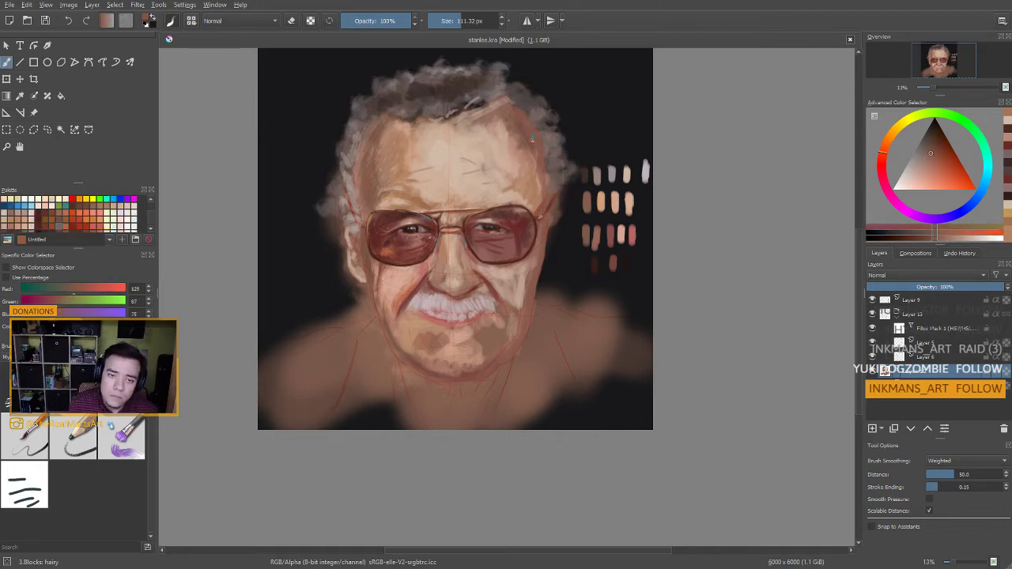
drag(532, 140, 535, 161)
Blend sampled tan and light skin tones across the upper forehead below the hairline with a brush of about 154 px
ctrl+click(383, 128)
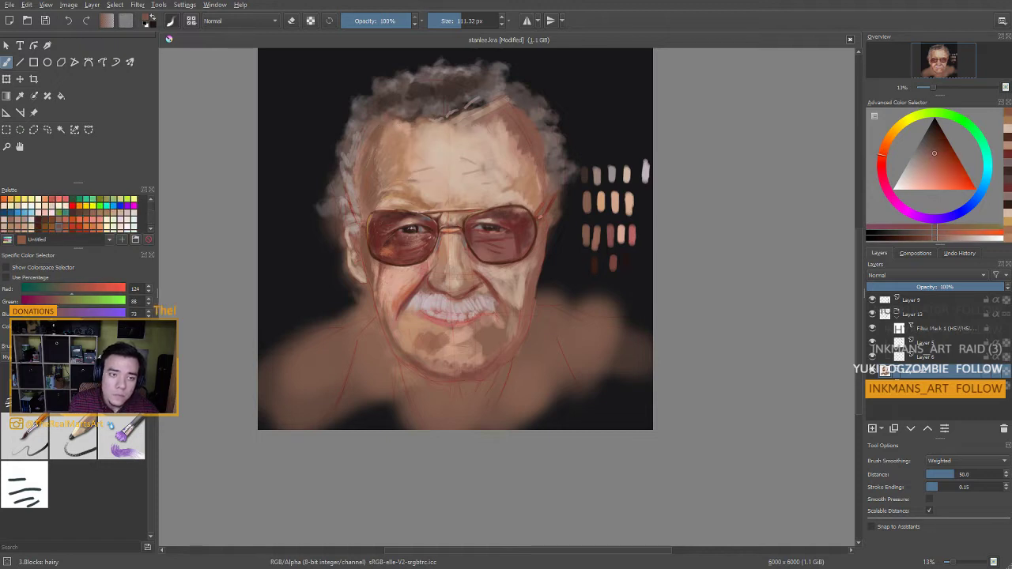
ctrl+click(412, 143)
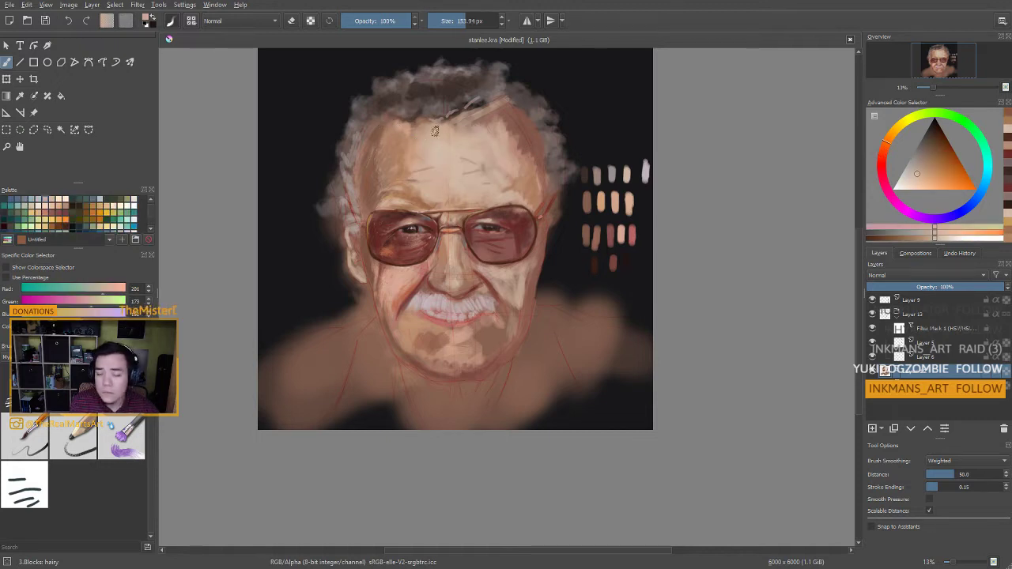
ctrl+click(428, 130)
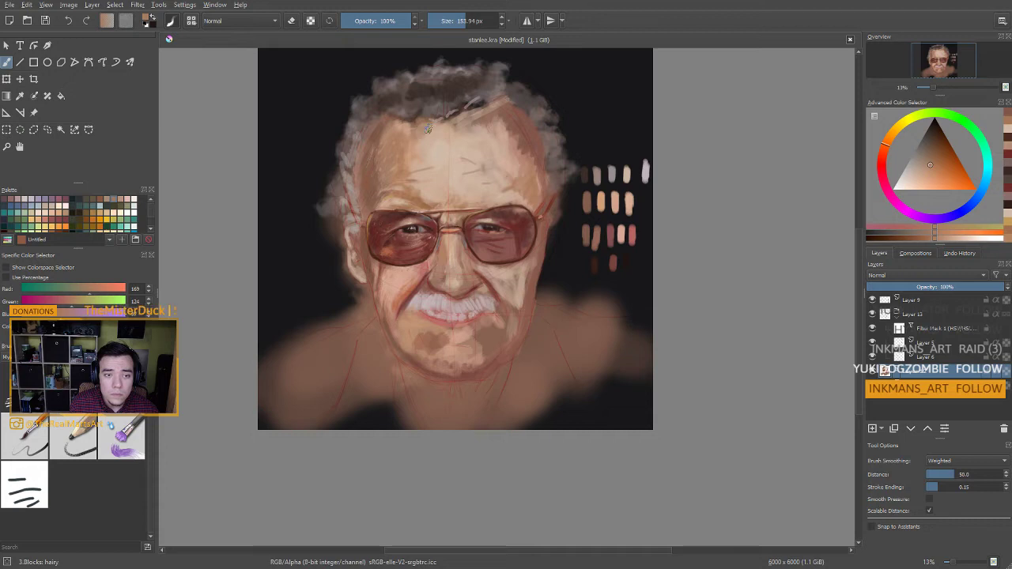
drag(427, 128, 480, 130)
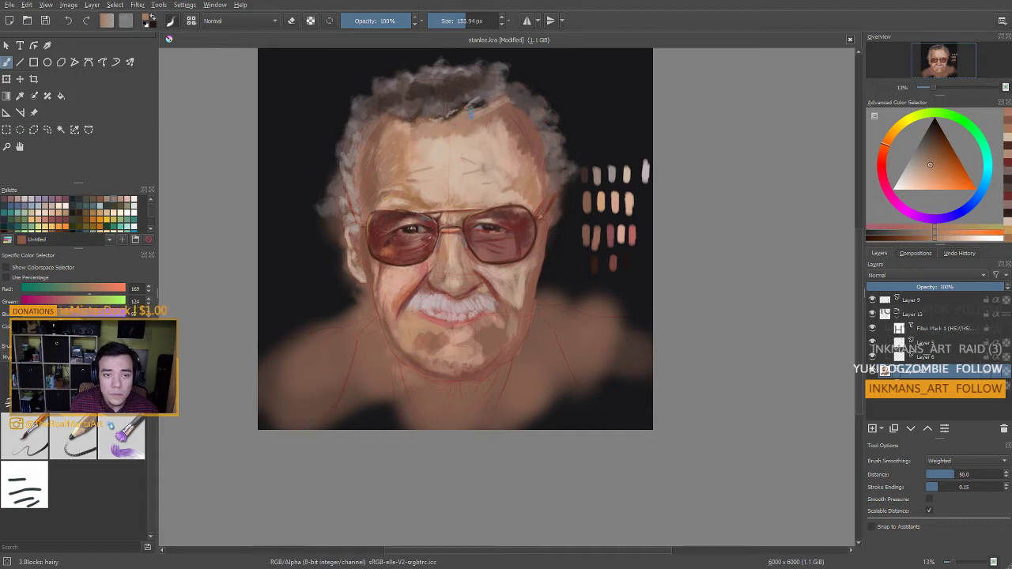
ctrl+click(433, 141)
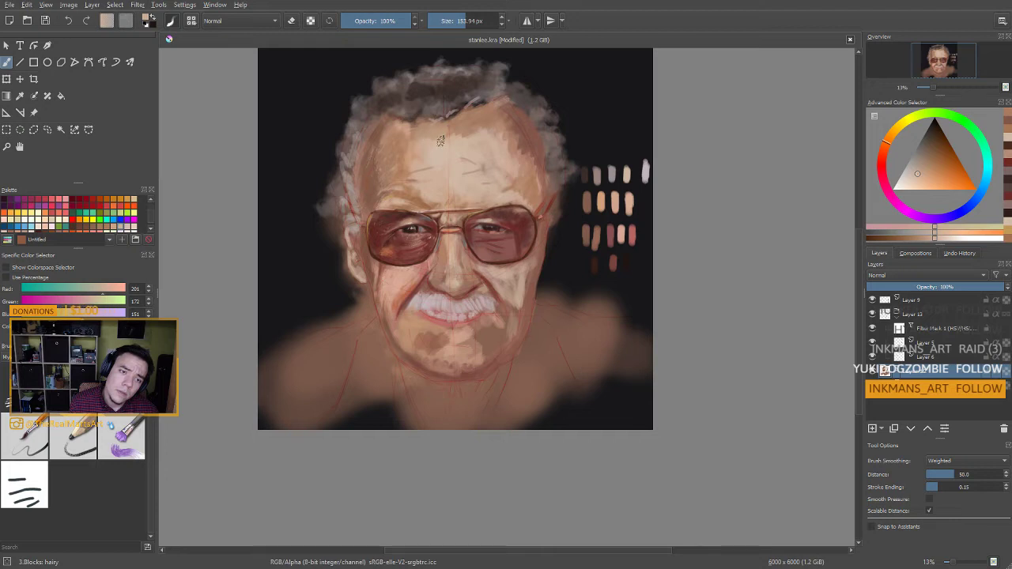
ctrl+click(515, 148)
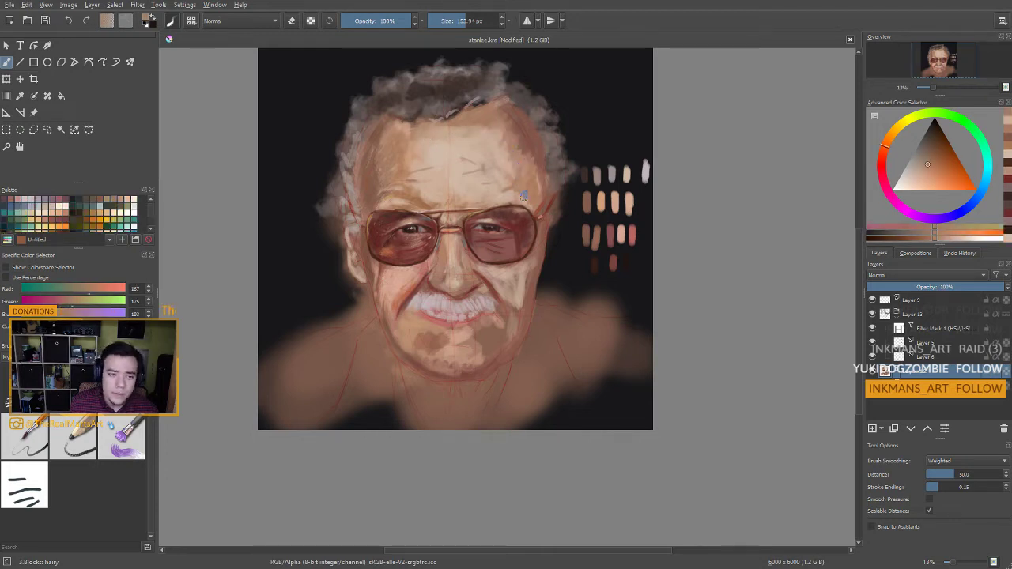
scroll(531, 217, down, 2)
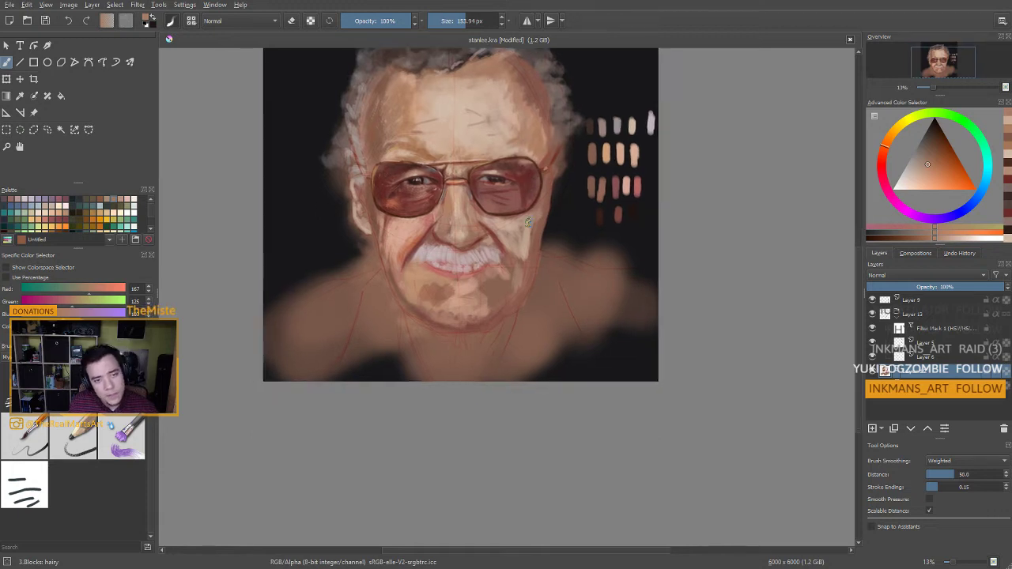
key(m)
key(m)
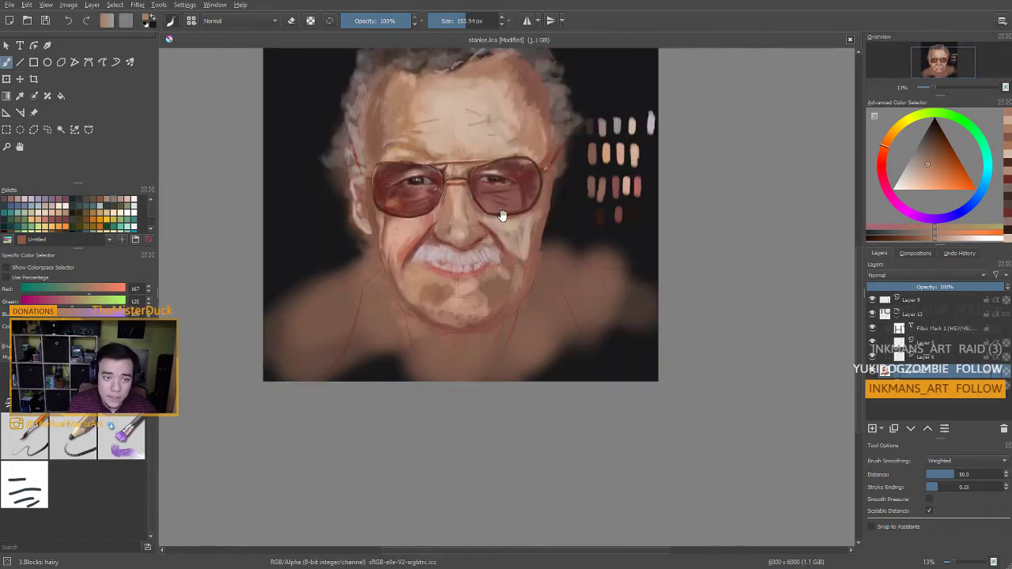
drag(502, 215, 505, 255)
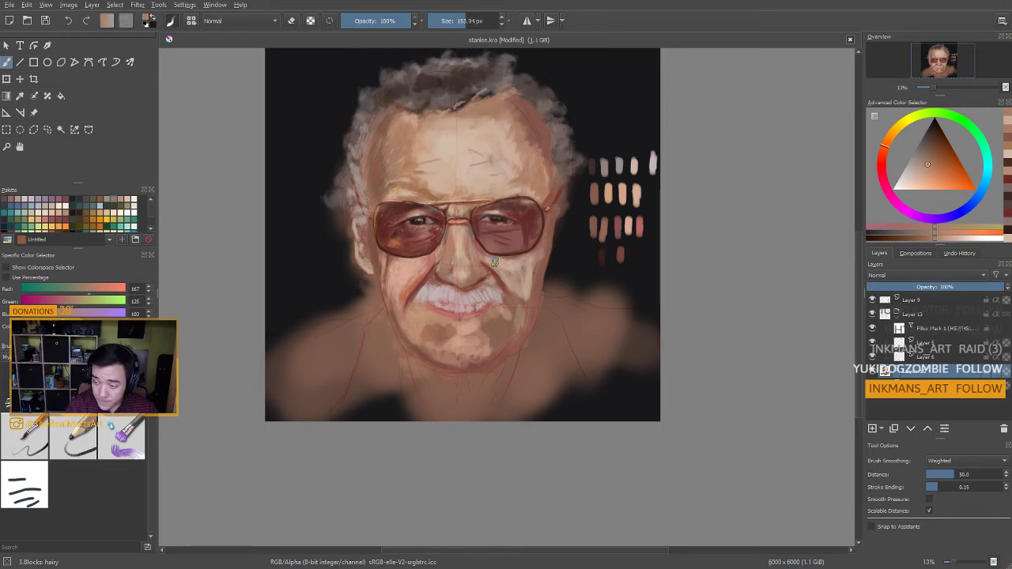
Refine the eye and lens details of the glasses with sampled dark red, reducing the brush to about 21 px
click(407, 222)
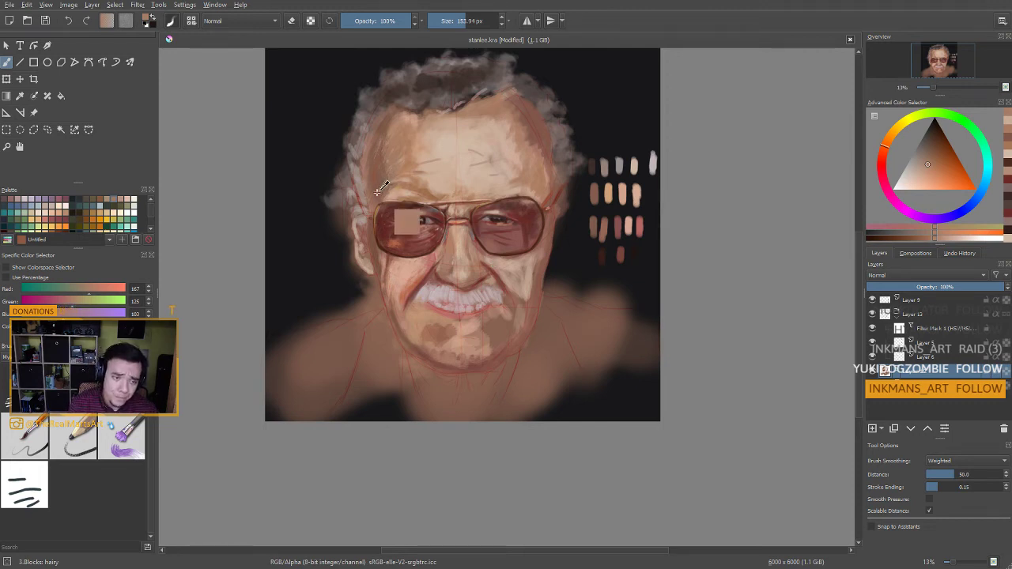
ctrl+click(378, 192)
drag(385, 190, 332, 190)
ctrl+click(415, 211)
ctrl+click(419, 213)
drag(418, 212, 409, 212)
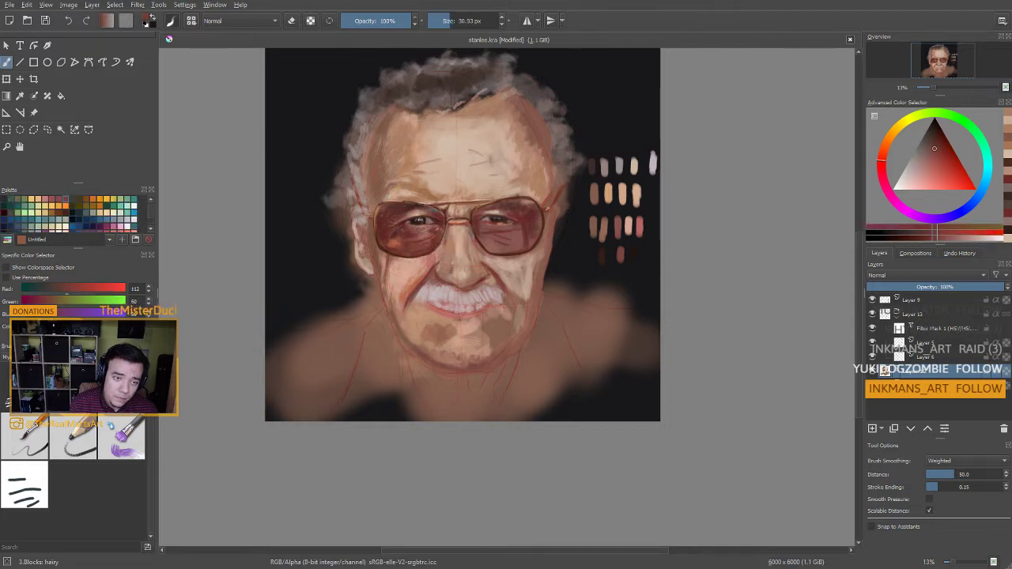
key([)
key([)
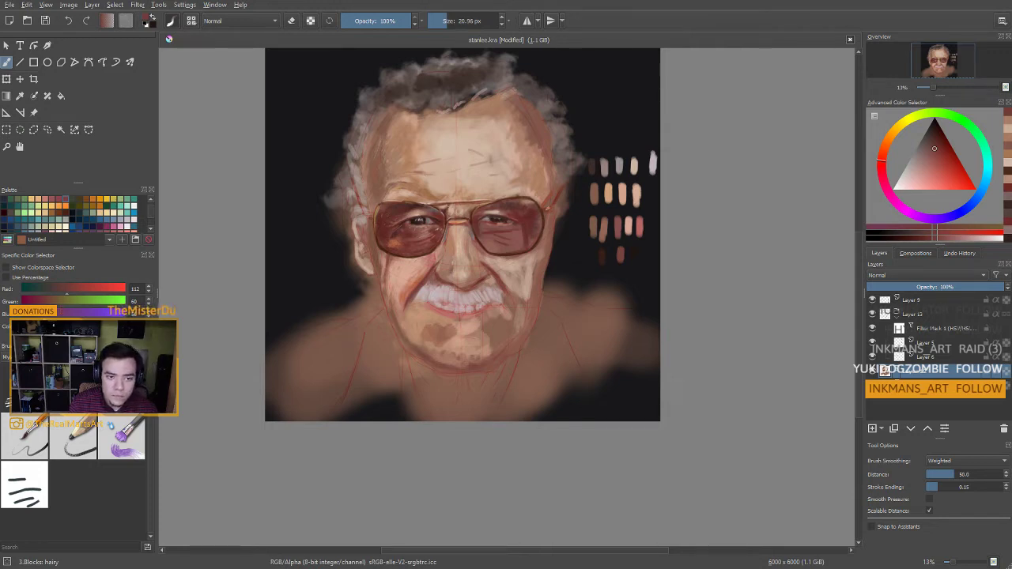
Refine the brows and upper rim of the glasses with sampled browns, light skin tones and a paler tint
ctrl+click(475, 198)
ctrl+click(375, 214)
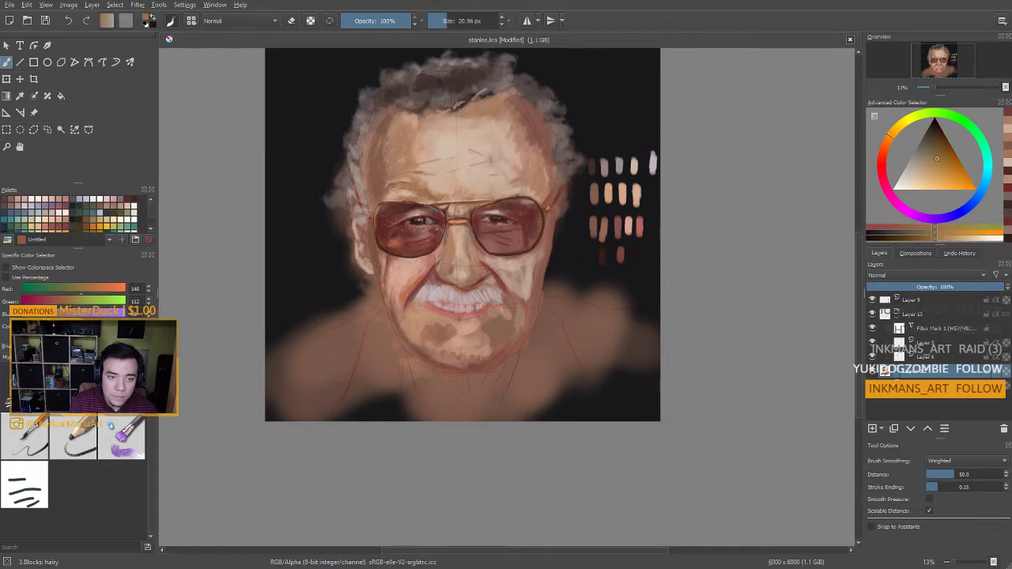
ctrl+click(474, 207)
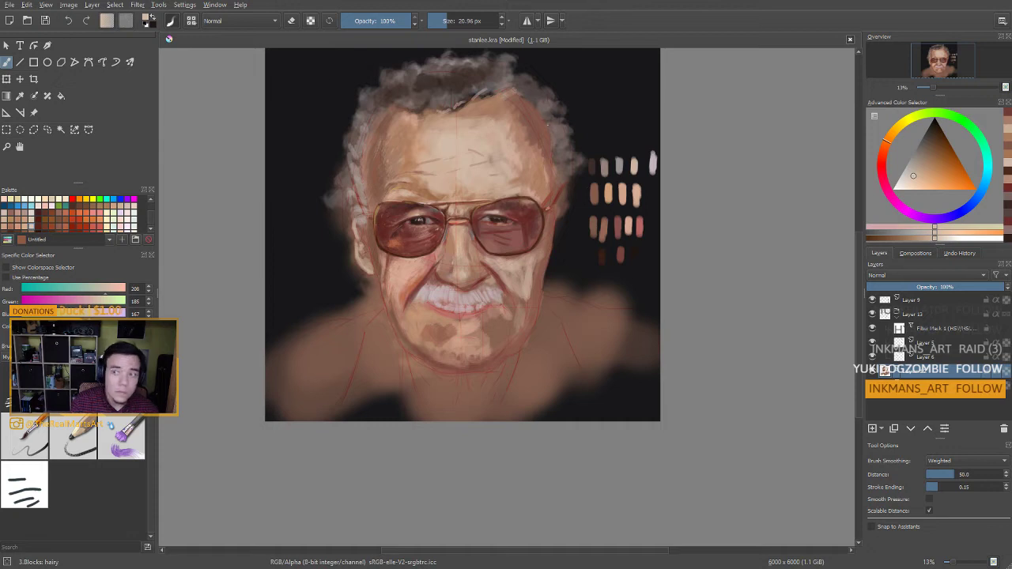
drag(915, 180, 903, 181)
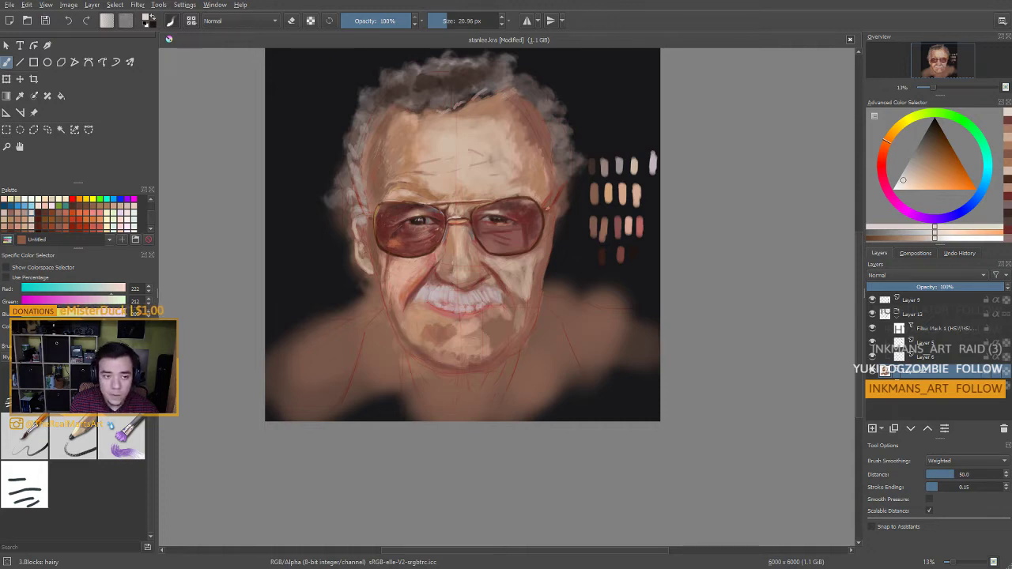
ctrl+click(517, 194)
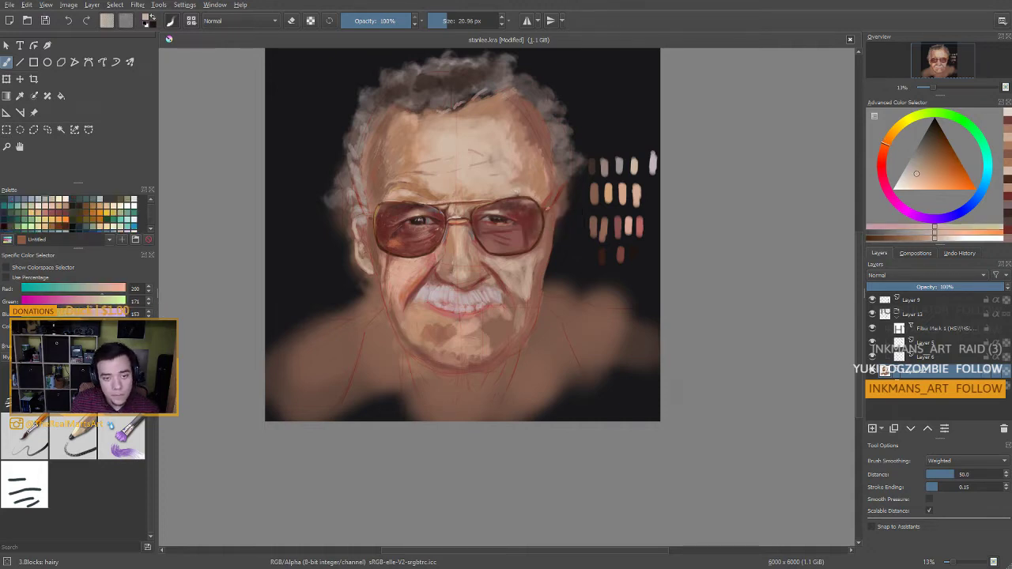
drag(499, 190, 527, 197)
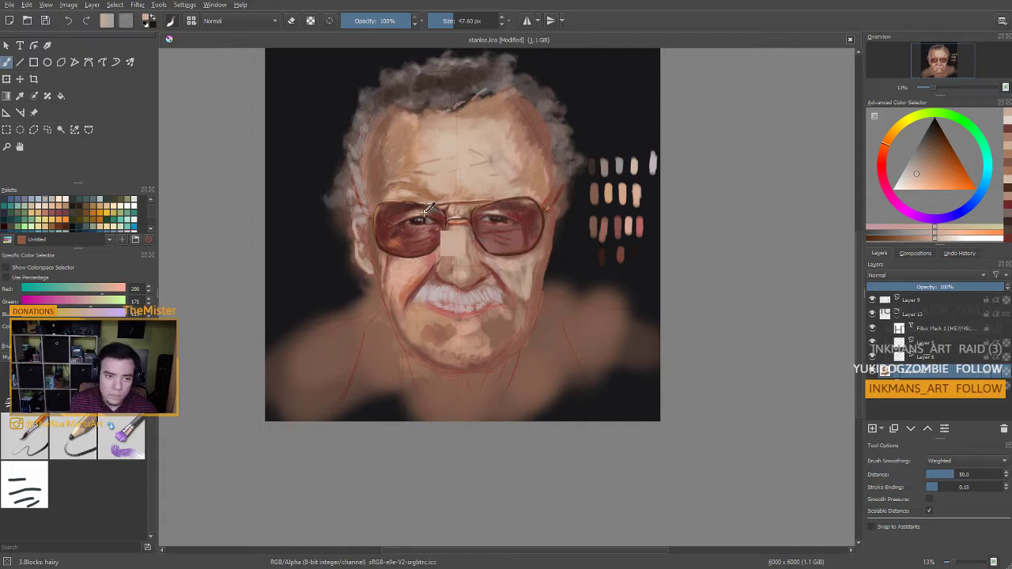
Paint sampled dark red-brown shadows around the nose bridge and inner lens edges, reducing the brush to about 36 px
ctrl+click(474, 228)
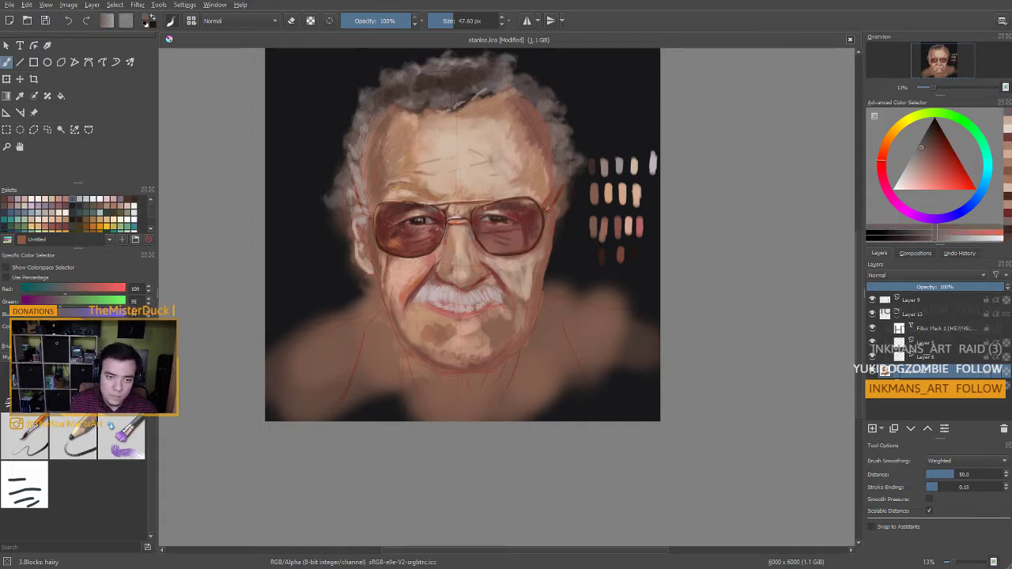
drag(470, 236, 434, 219)
ctrl+click(508, 207)
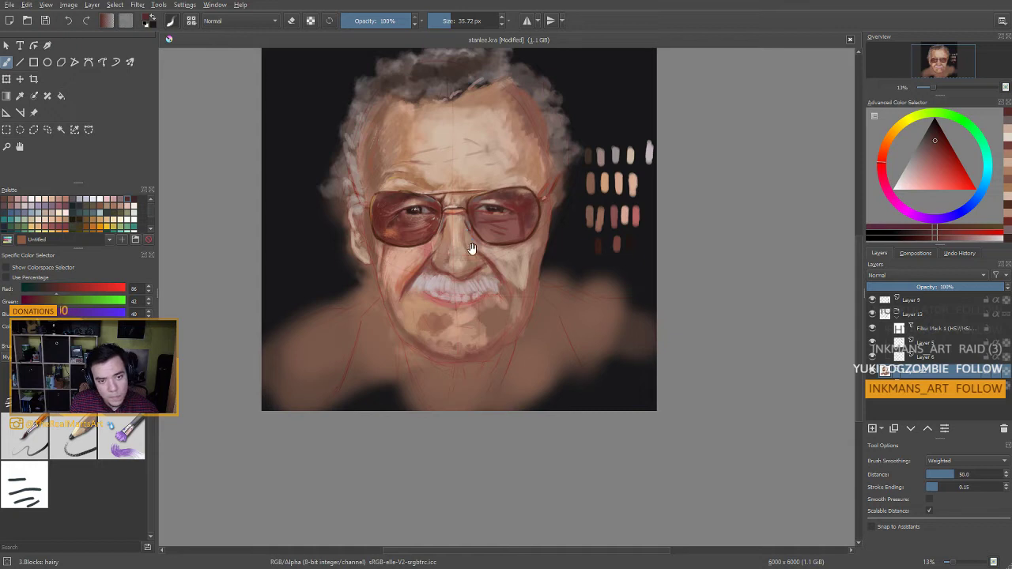
drag(458, 229, 455, 224)
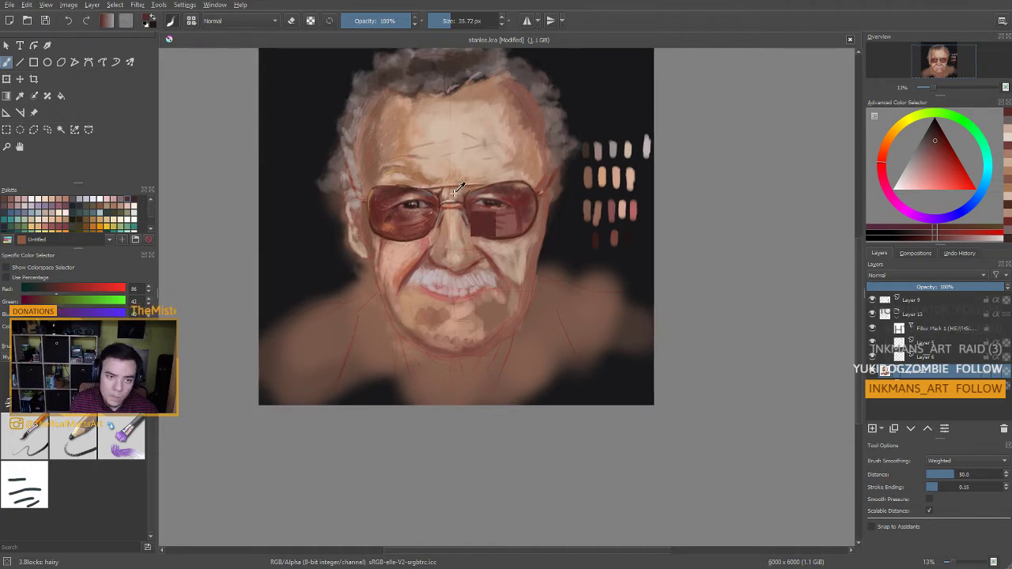
Model the nose bridge between the lenses with sampled light and pinkish skin tones using the 36 px brush
ctrl+click(499, 182)
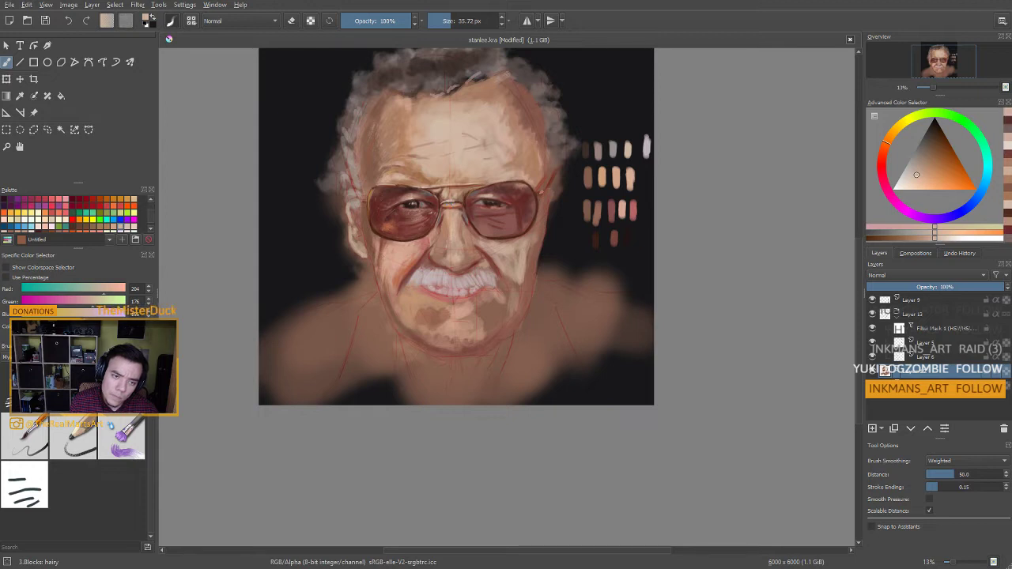
ctrl+click(490, 191)
ctrl+click(452, 196)
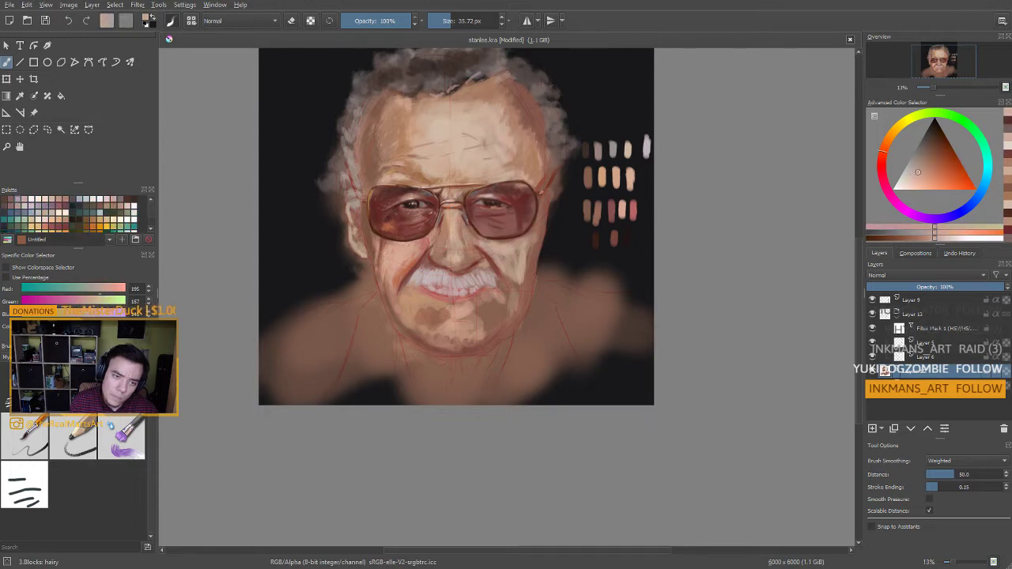
ctrl+click(451, 199)
ctrl+click(449, 201)
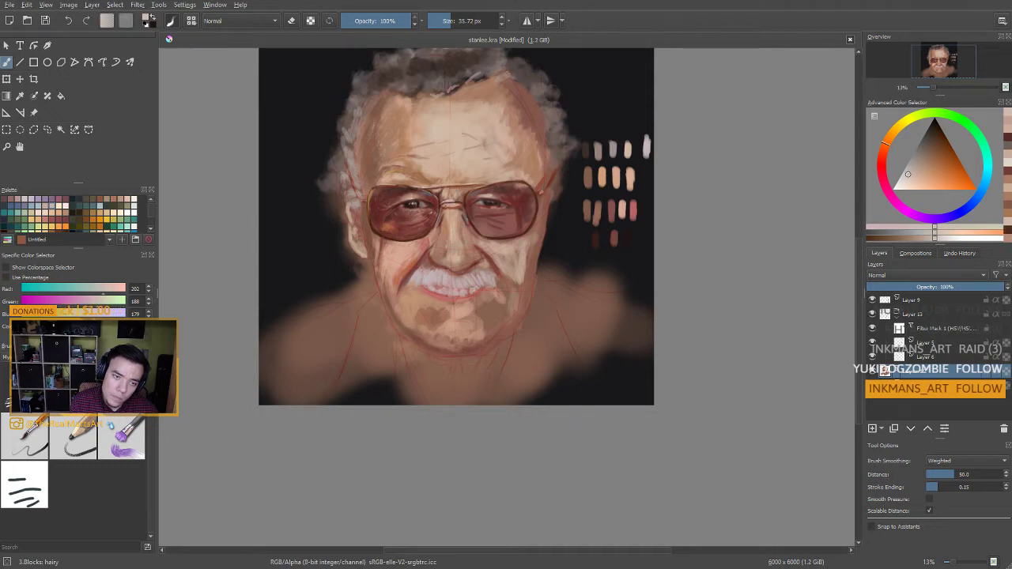
ctrl+click(450, 208)
ctrl+click(459, 207)
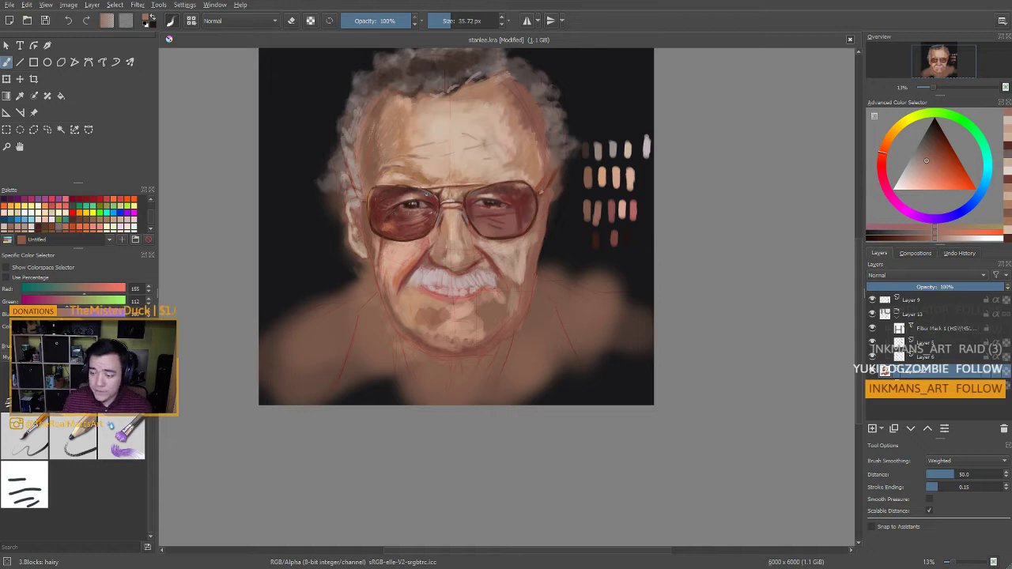
Mirror the canvas horizontally and blend sampled skin tones over the forehead and temple, adjusting the brush size as needed
key(m)
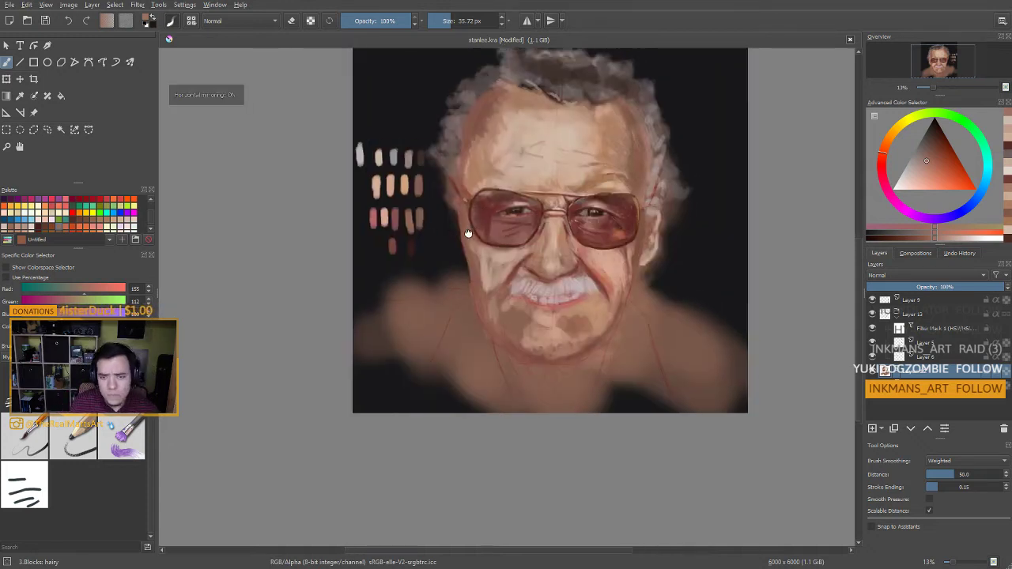
ctrl+click(450, 172)
mouse_move(449, 176)
shift+mouse_down()
mouse_move(494, 175)
mouse_move(446, 192)
mouse_move(443, 163)
mouse_move(440, 181)
mouse_move(452, 154)
shift+mouse_up()
ctrl+click(477, 192)
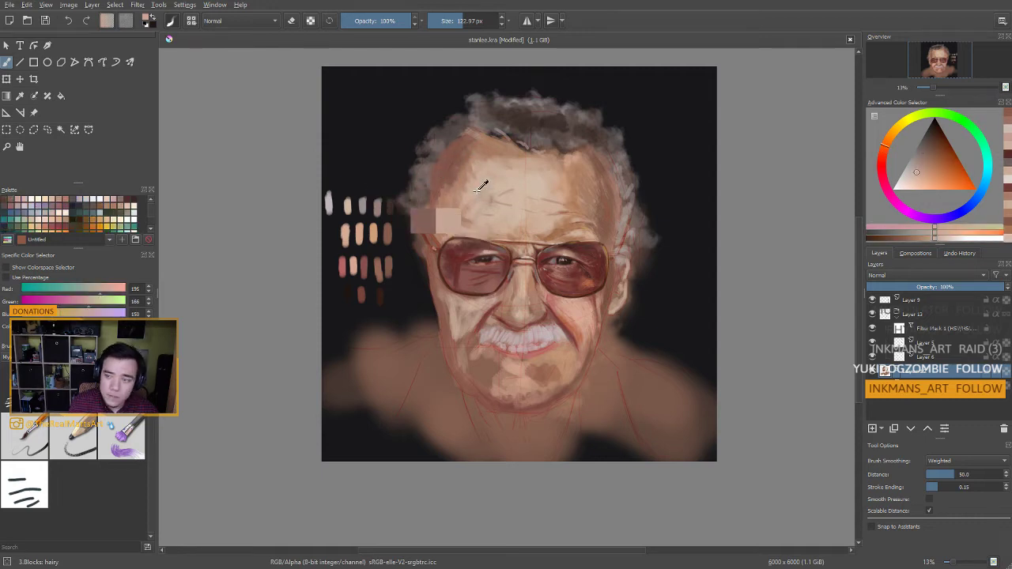
shift+drag(477, 192, 459, 192)
shift+drag(444, 147, 460, 134)
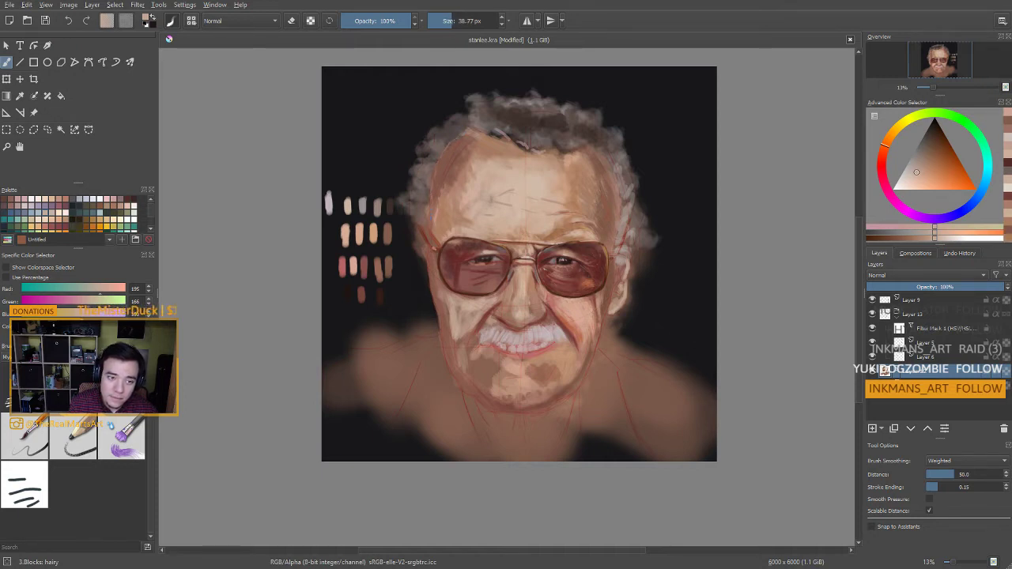
Paint the missing ear with reddish-brown and sampled ear tones using a brush of about 67 px, and turn canvas mirroring off
ctrl+click(432, 301)
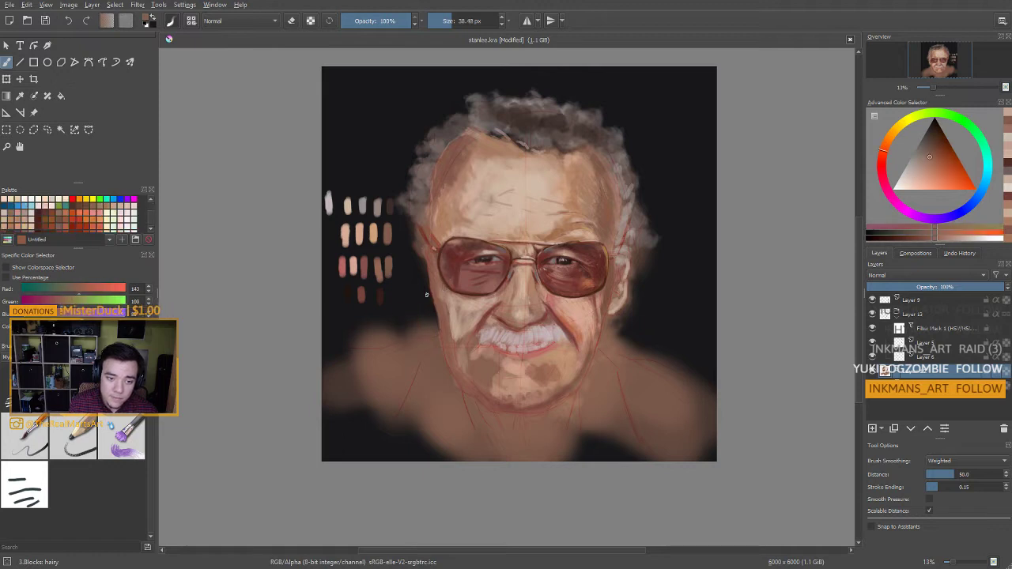
shift+drag(427, 293, 430, 292)
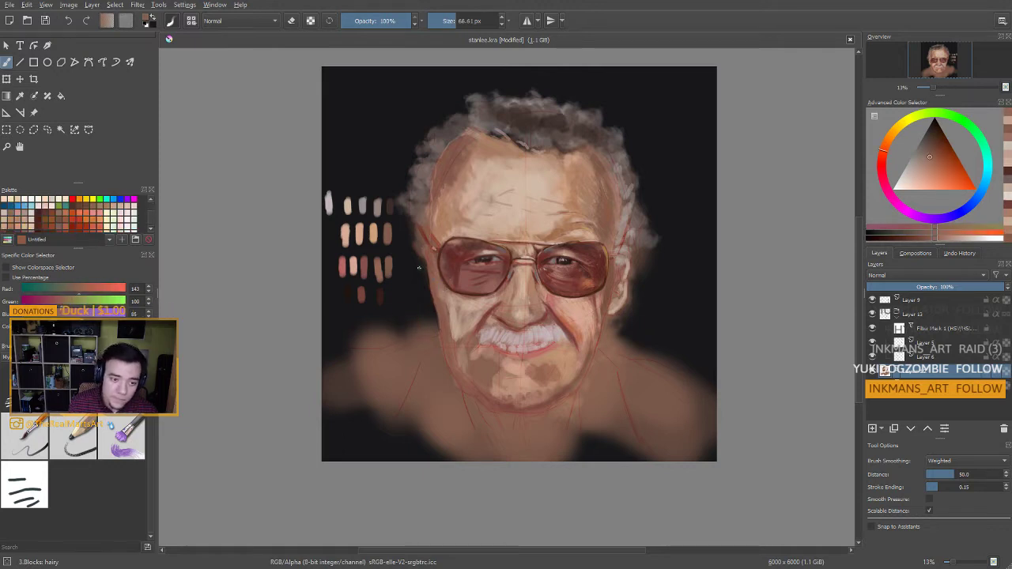
mouse_move(420, 255)
mouse_down()
mouse_move(430, 313)
mouse_move(424, 154)
mouse_move(631, 232)
mouse_move(400, 252)
mouse_move(432, 256)
mouse_move(412, 240)
mouse_up()
ctrl+click(629, 226)
ctrl+click(623, 229)
key(bracketleft)
key(bracketleft)
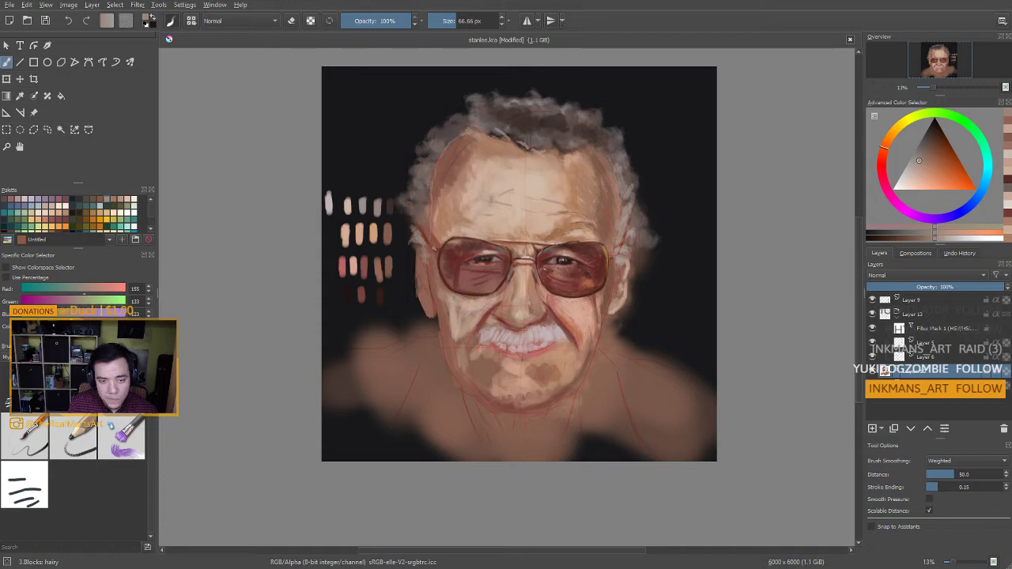
key(m)
drag(508, 338, 522, 305)
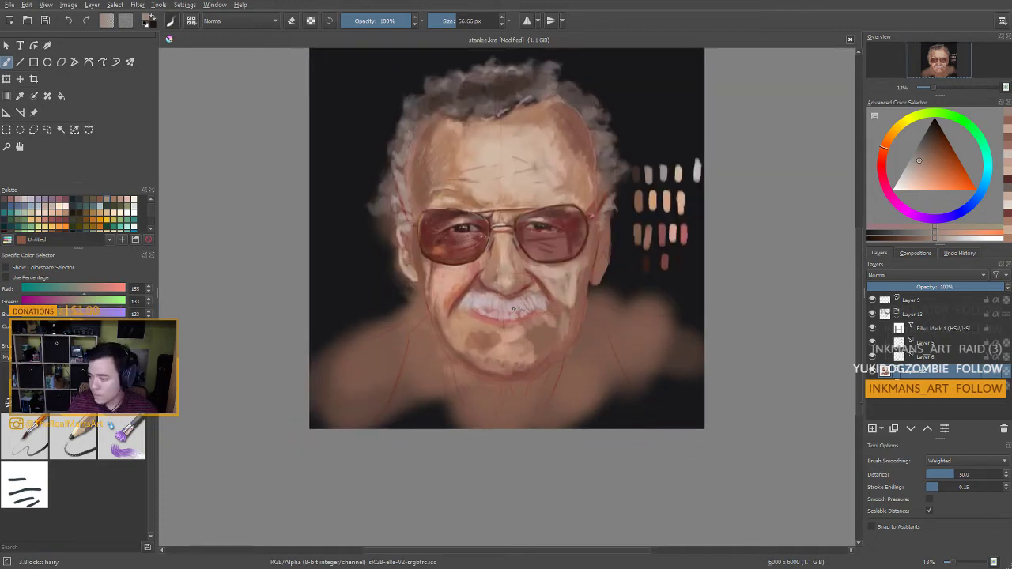
drag(472, 263, 464, 283)
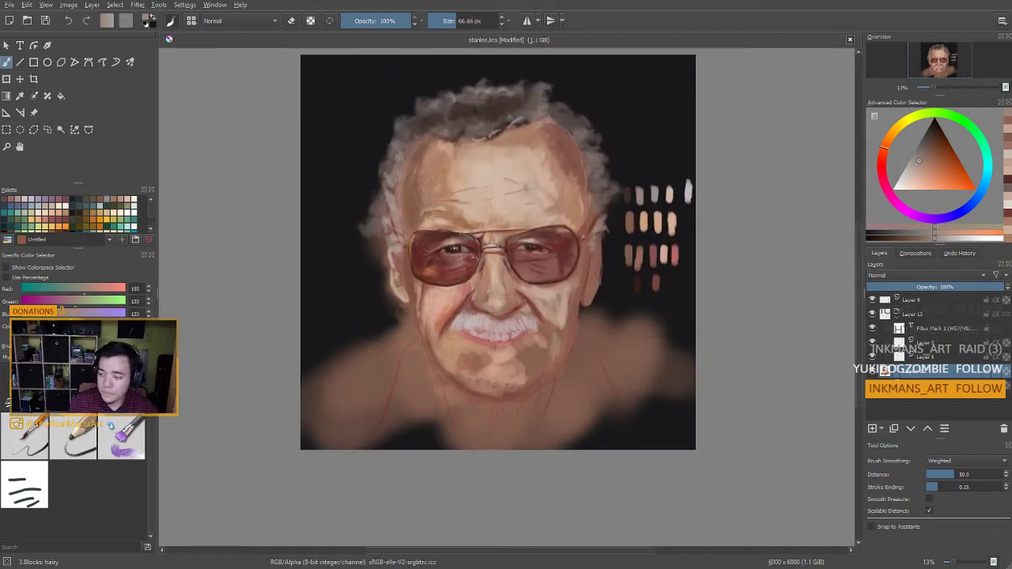
Refine the eye behind the left-hand lens with sampled light skin and dark red-brown tones, reducing the brush to about 19 px
ctrl+click(455, 247)
drag(457, 249, 442, 248)
key(bracketleft)
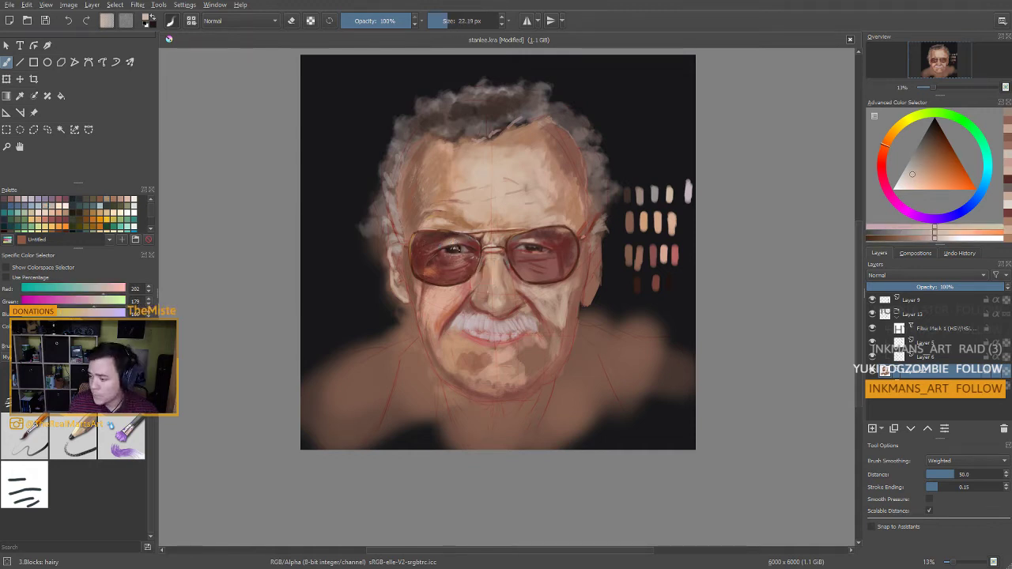
ctrl+click(439, 246)
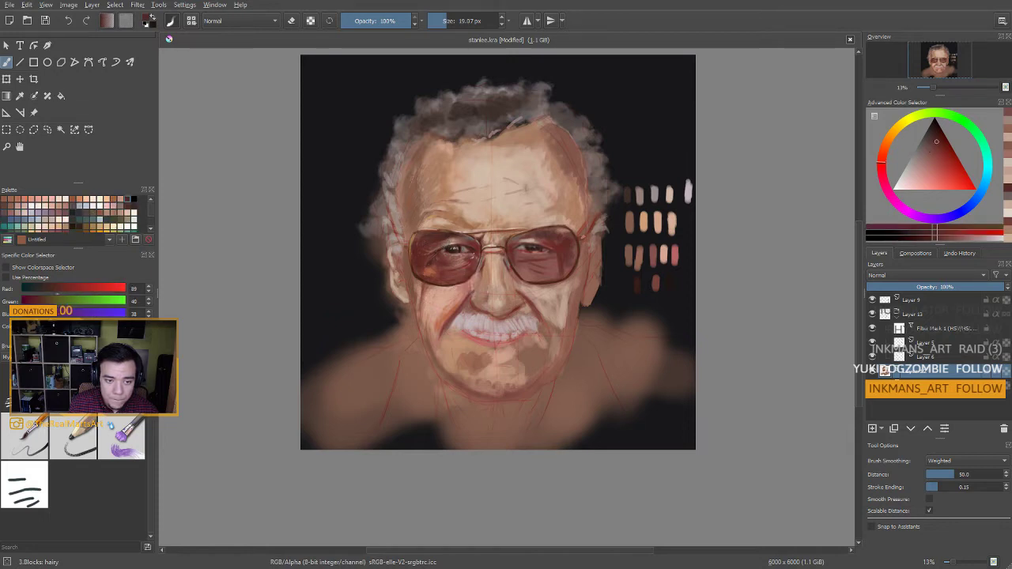
ctrl+click(471, 247)
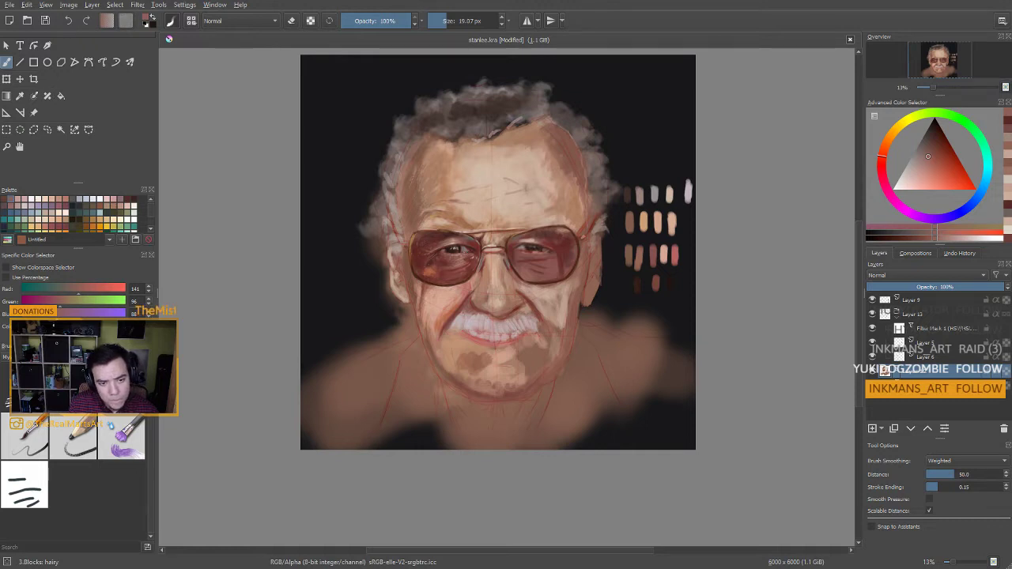
ctrl+click(470, 249)
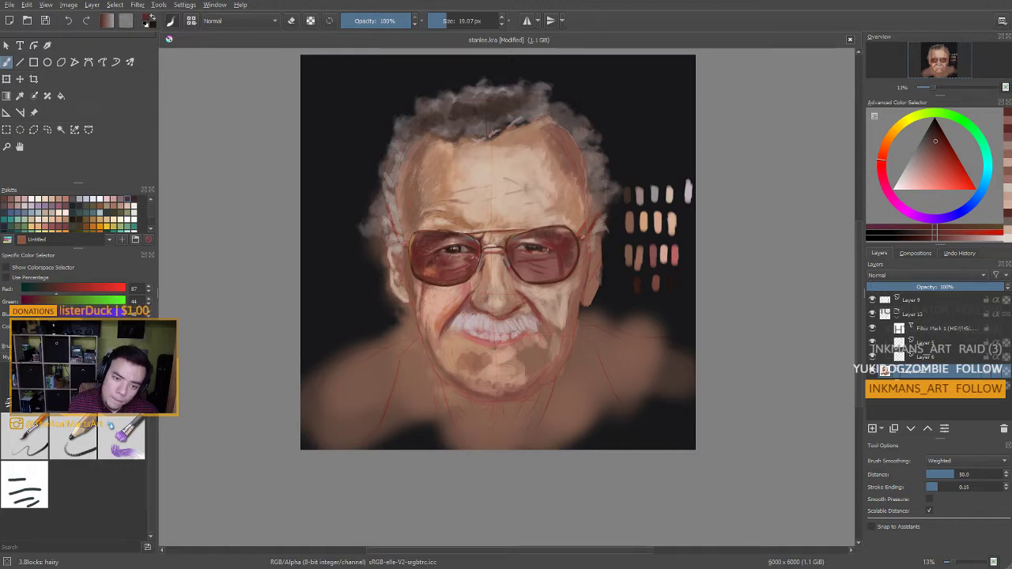
Paint the eye behind the right-hand lens with sampled dark brown and pale skin tones, enlarging the brush to about 37 px
ctrl+click(528, 250)
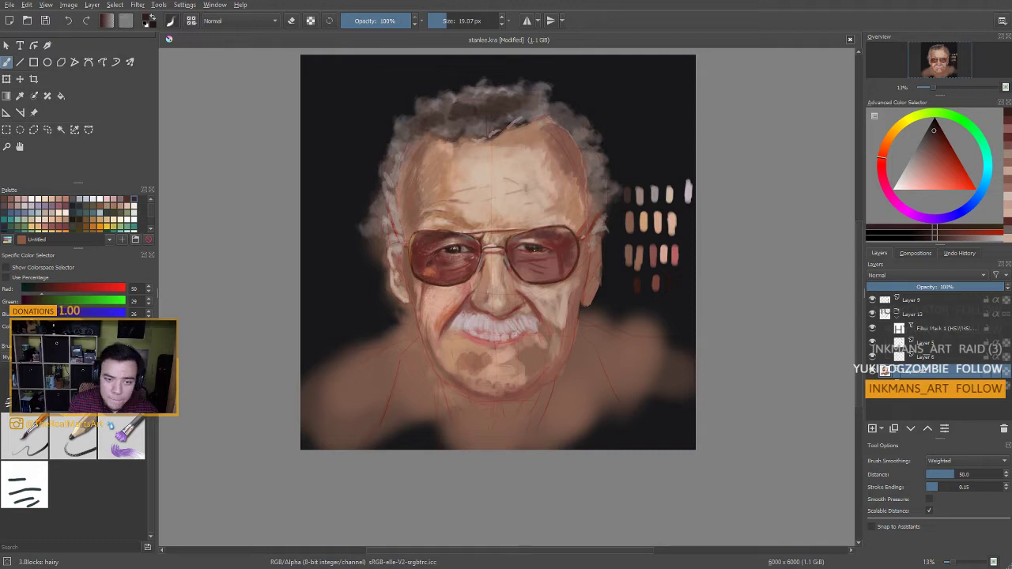
ctrl+click(576, 272)
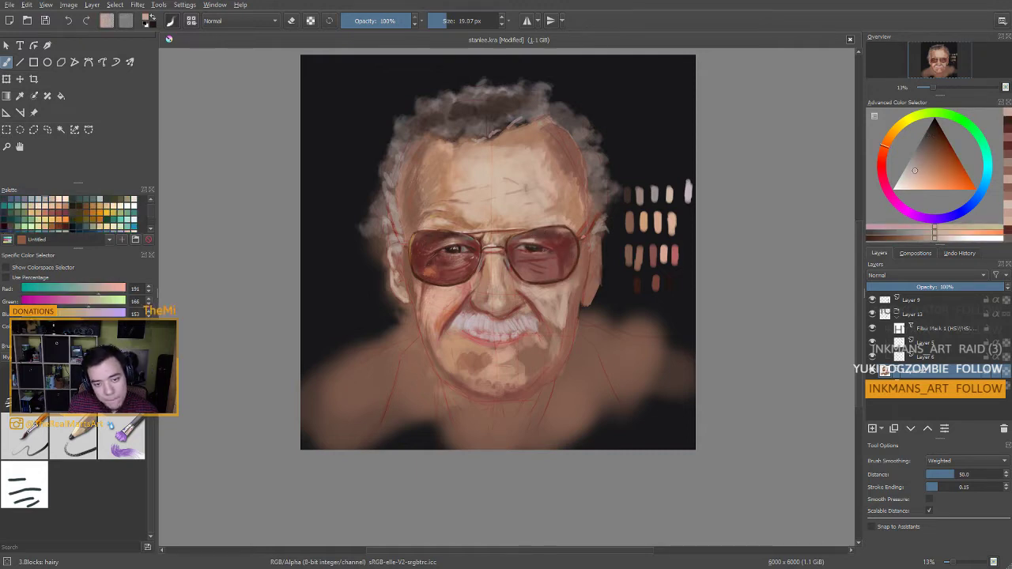
key(])
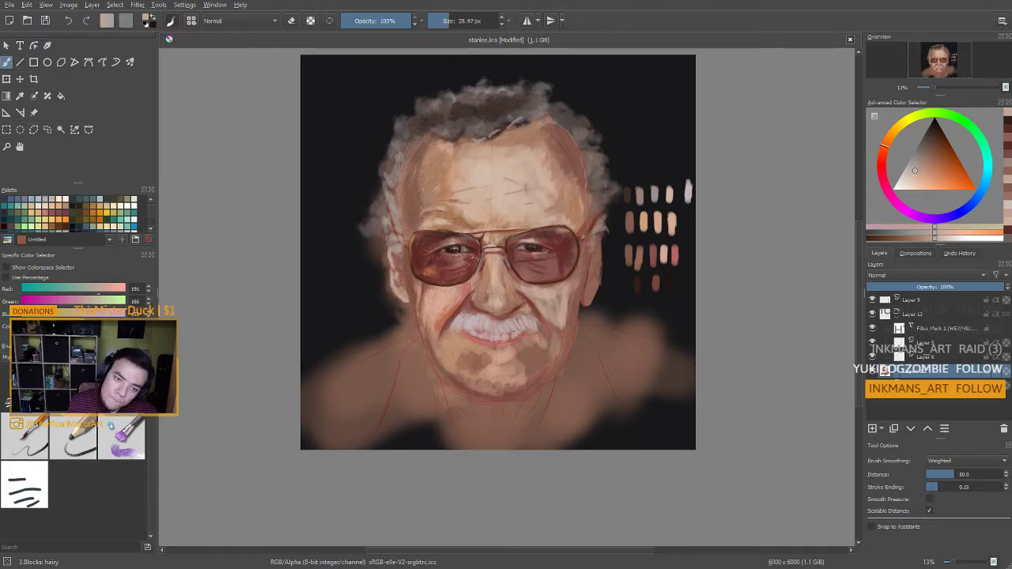
mouse_move(534, 250)
shift+mouse_down()
mouse_move(545, 250)
mouse_move(534, 255)
shift+mouse_up()
ctrl+click(556, 251)
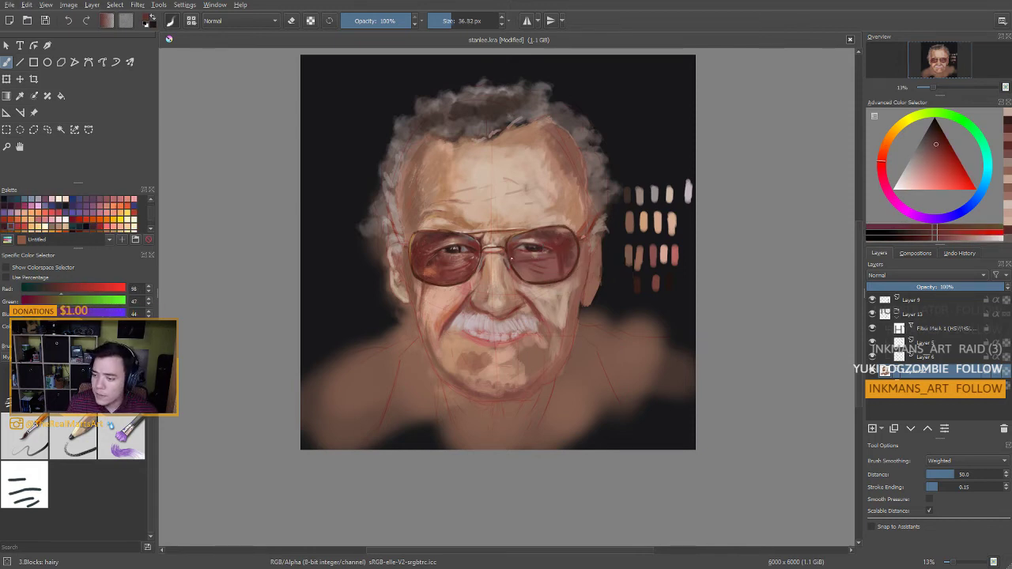
Shape the right-hand eye's lids with sampled reddish-brown and dark brown tones, adjusting the brush between about 20 and 46 px
key(bracketright)
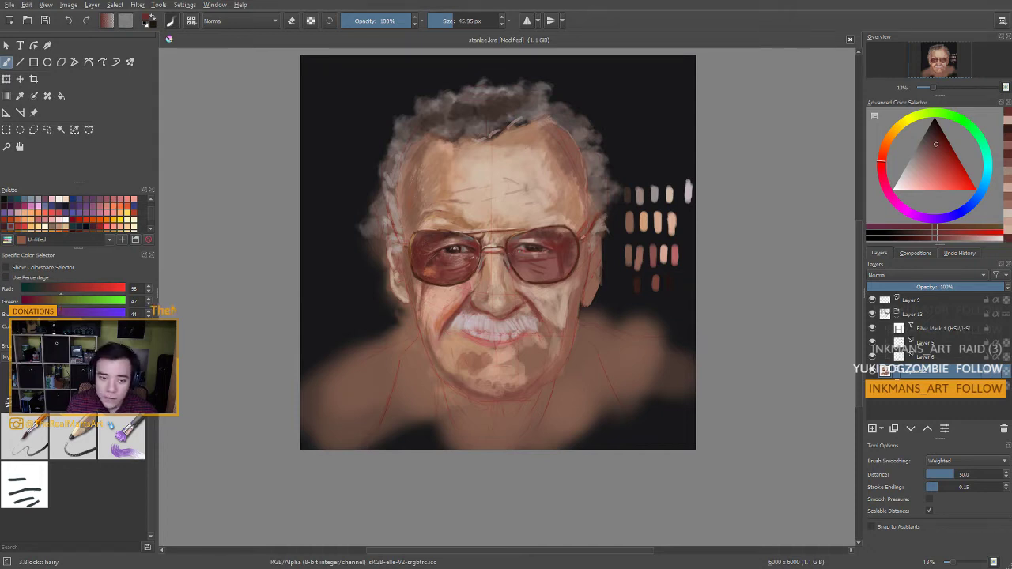
key(bracketleft)
key(bracketleft)
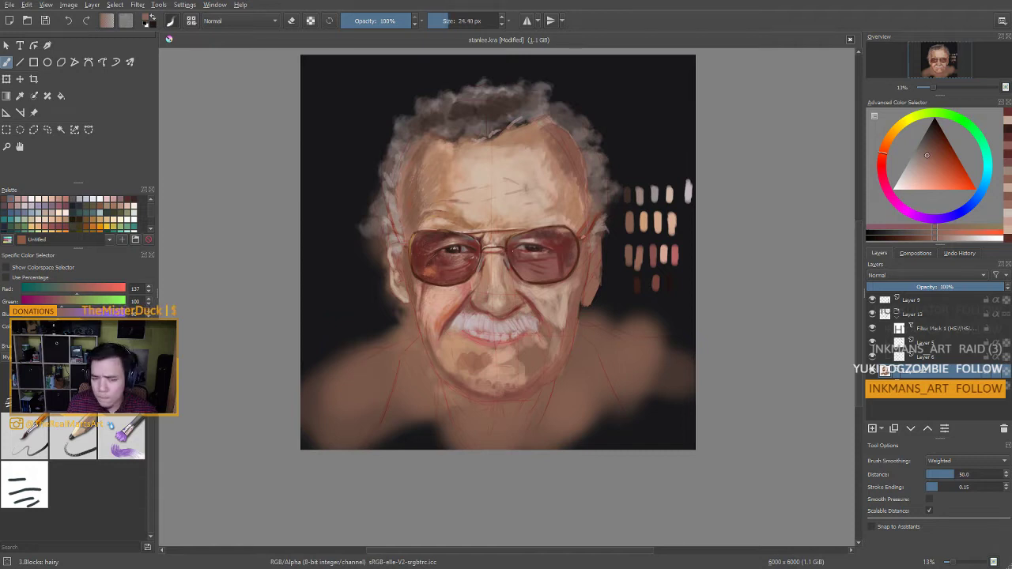
key(bracketleft)
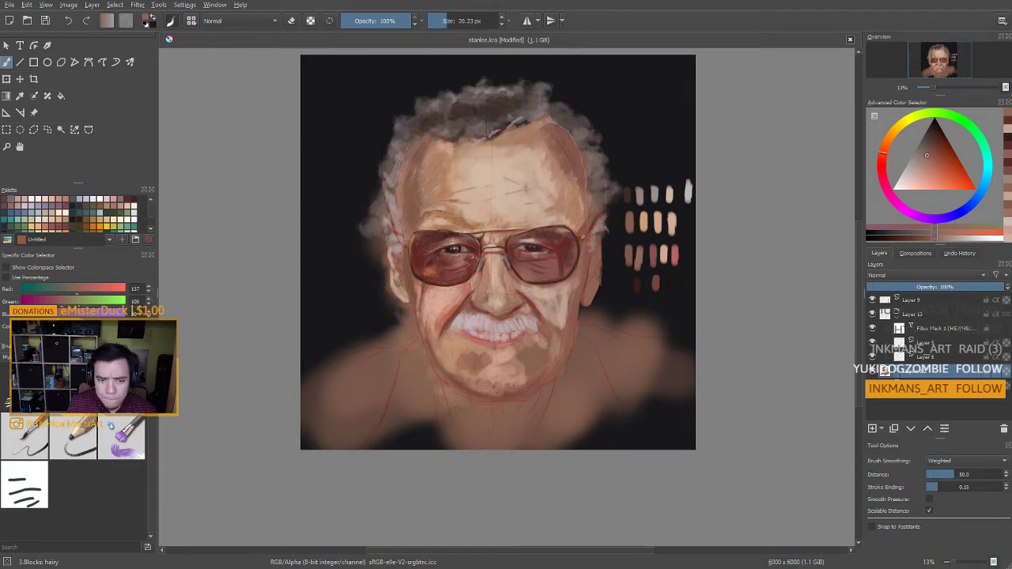
ctrl+click(455, 251)
drag(517, 249, 526, 248)
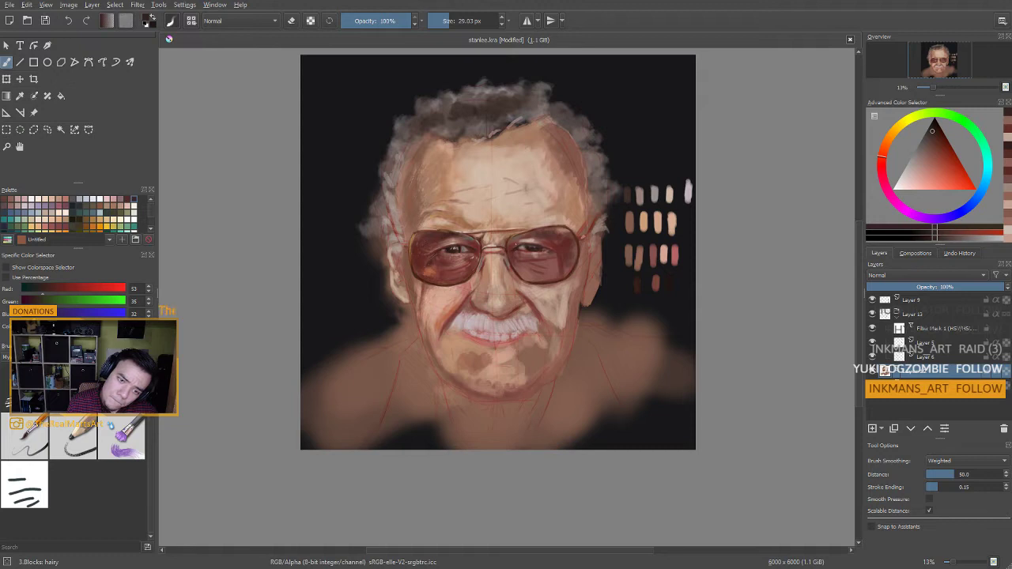
Pick a pale greyish tone from a sampled eye color and brighten the right-hand eye using a brush of about 44 px
ctrl+click(515, 247)
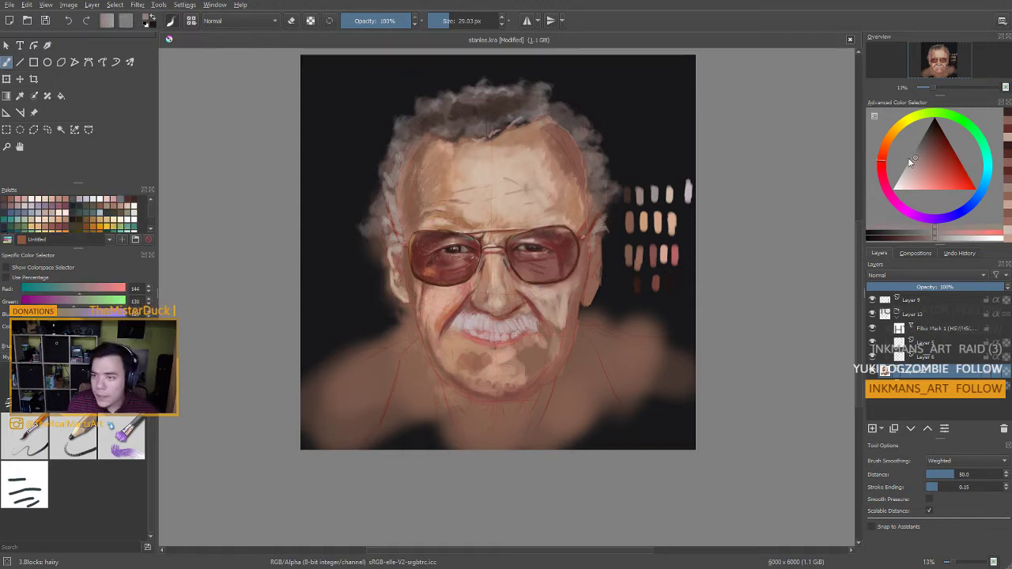
drag(907, 158, 906, 170)
key(bracketright)
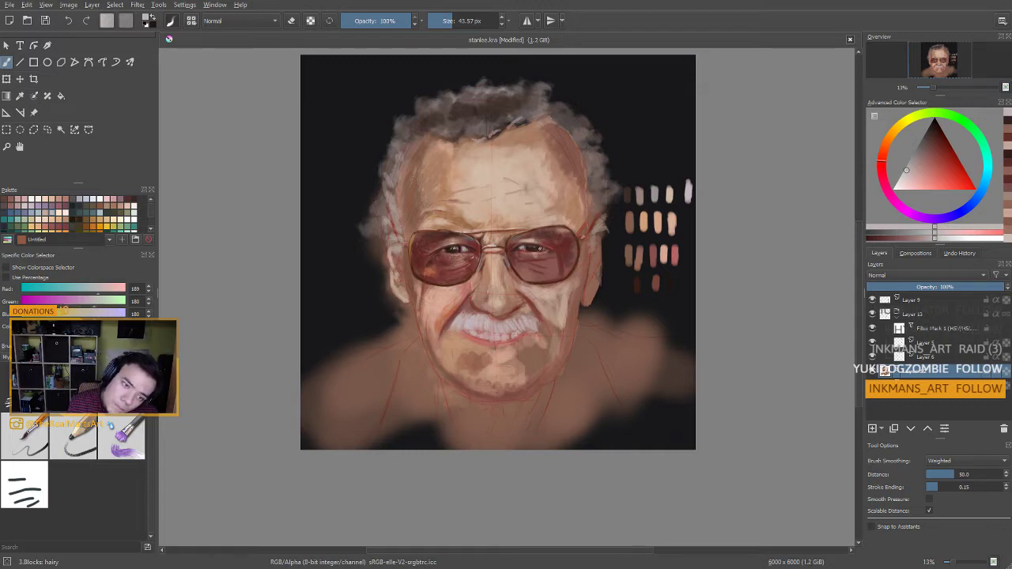
drag(543, 268, 539, 258)
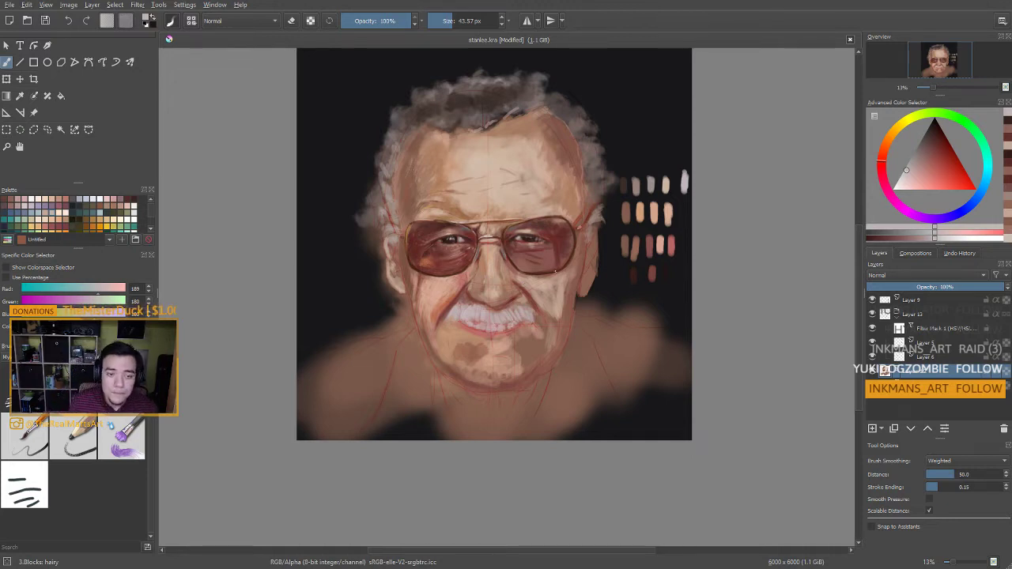
Deepen the shadows around the eyes with a darkened red-brown and blend sampled reds below the right-hand eye, enlarging the brush to about 56 px
ctrl+click(465, 257)
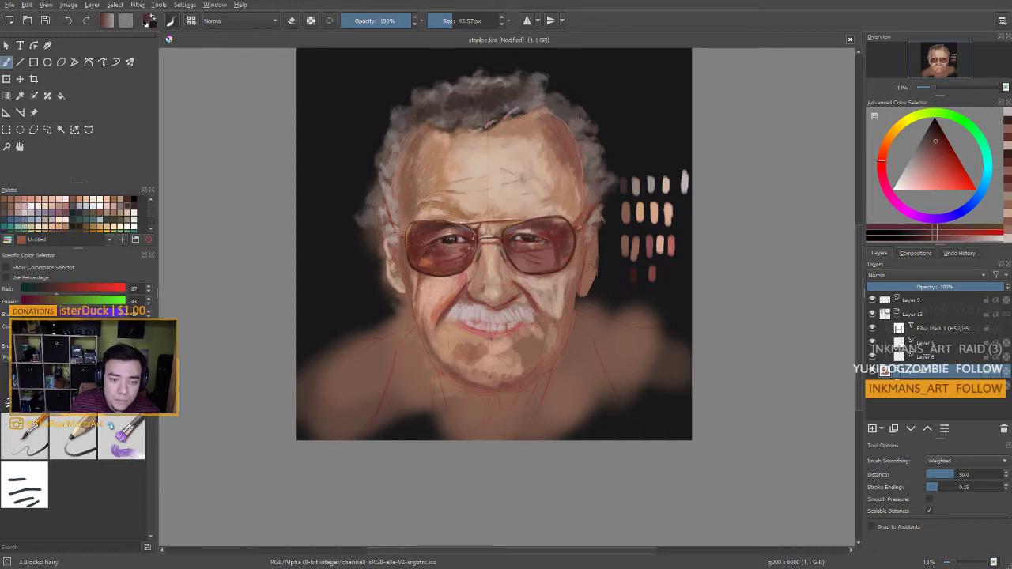
ctrl+click(466, 258)
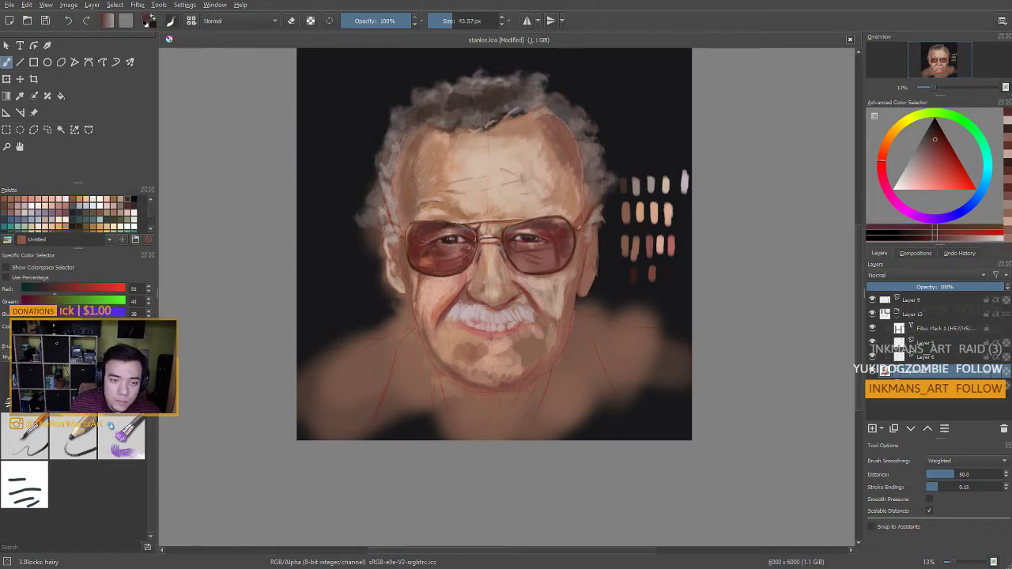
click(933, 135)
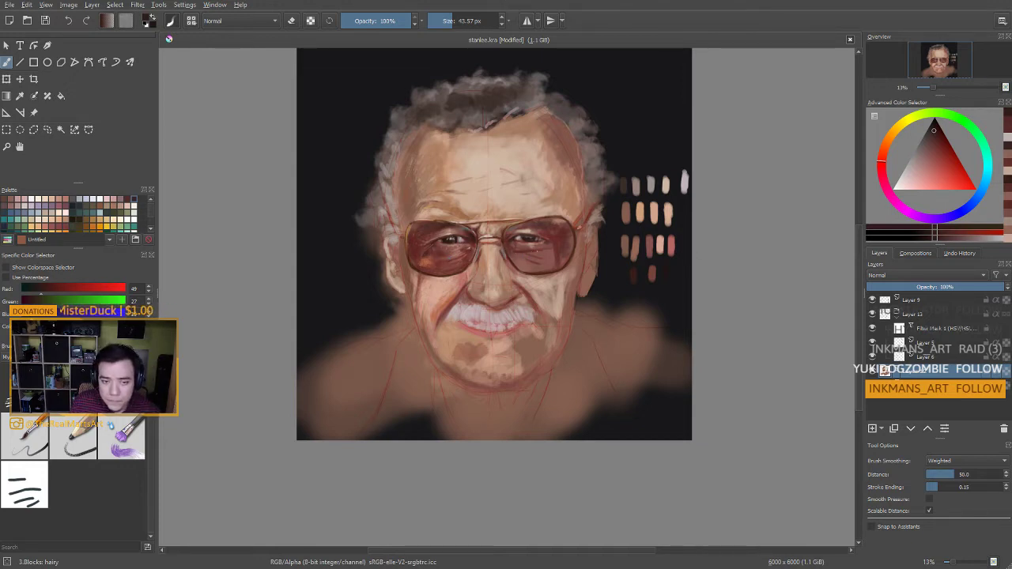
ctrl+click(518, 249)
drag(521, 250, 538, 249)
ctrl+click(529, 246)
ctrl+click(522, 246)
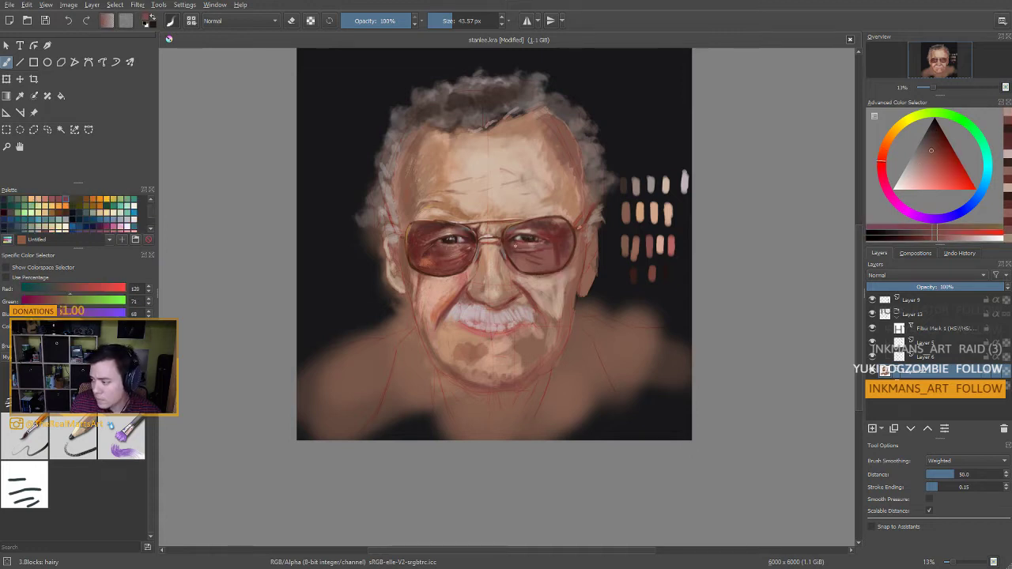
drag(527, 246, 523, 248)
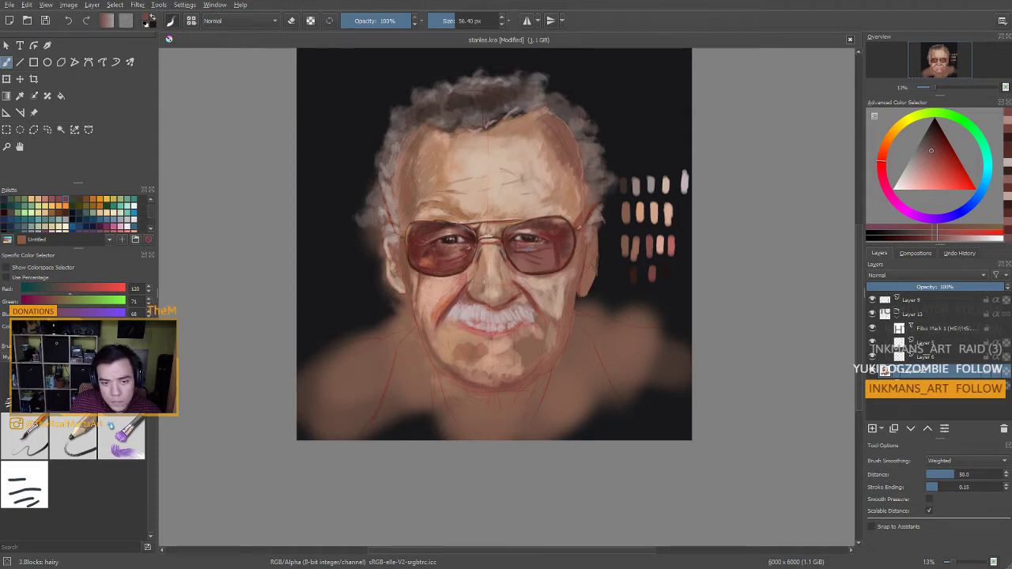
Sample light skin tones near the right-hand lens and nose and touch up the eye details with a brush of about 25 px
ctrl+click(567, 277)
ctrl+click(495, 268)
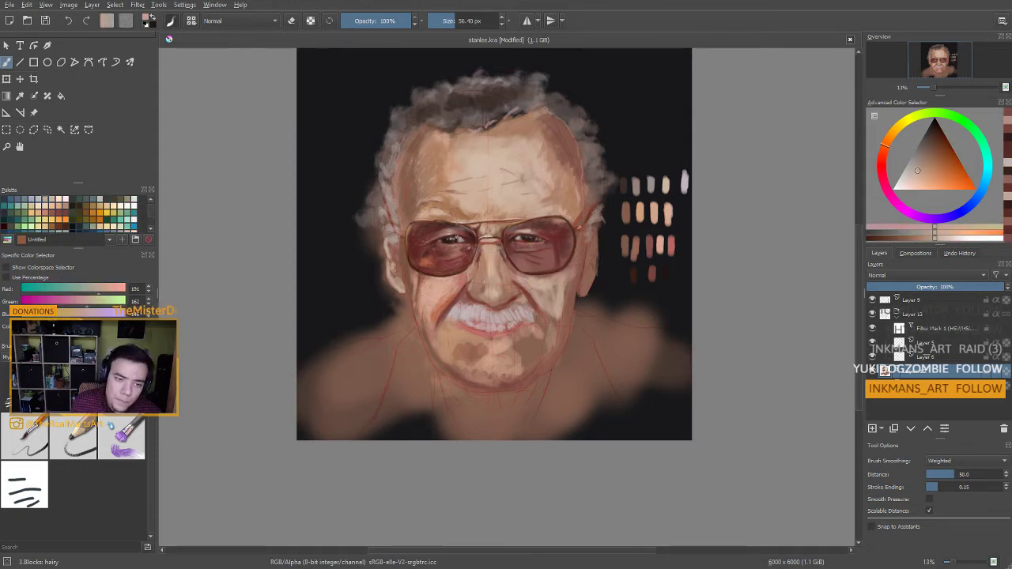
key(bracketleft)
key(bracketleft)
key(bracketleft)
key(bracketleft)
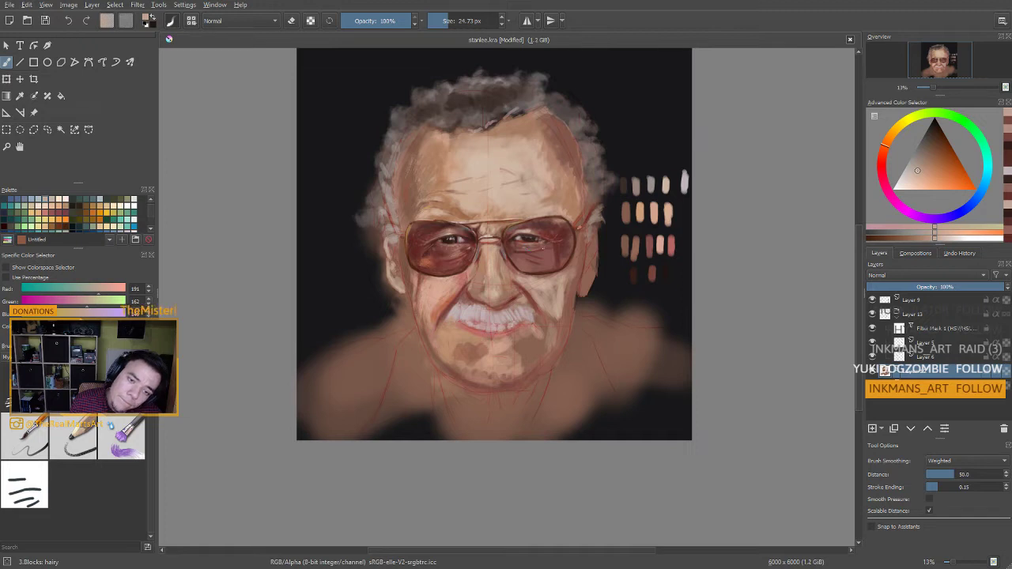
drag(539, 259, 547, 252)
Define the pupils and upper lids of both eyes with sampled dark red-brown tones using the 25 px brush
ctrl+click(564, 230)
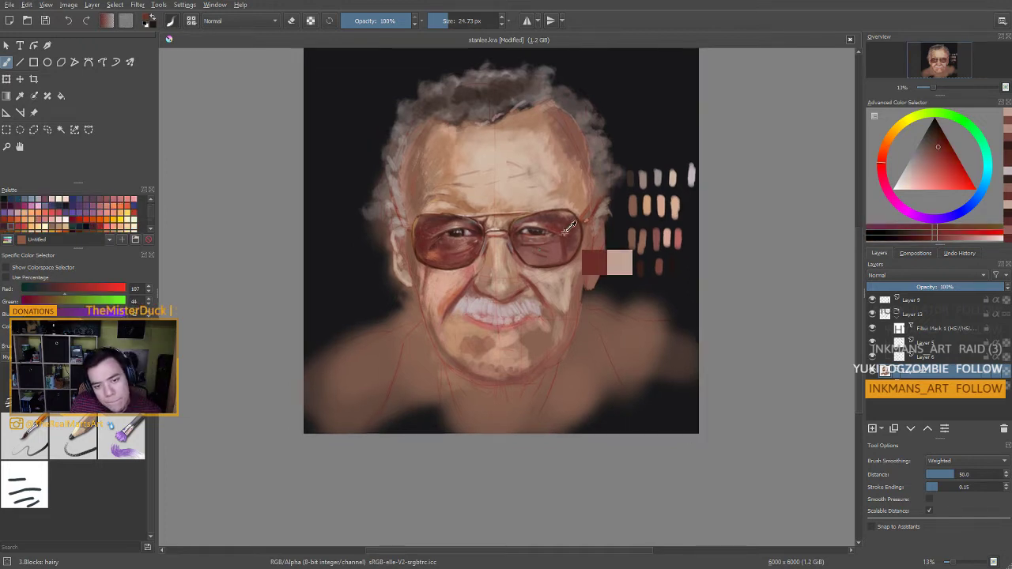
ctrl+click(518, 239)
ctrl+click(519, 233)
ctrl+click(535, 230)
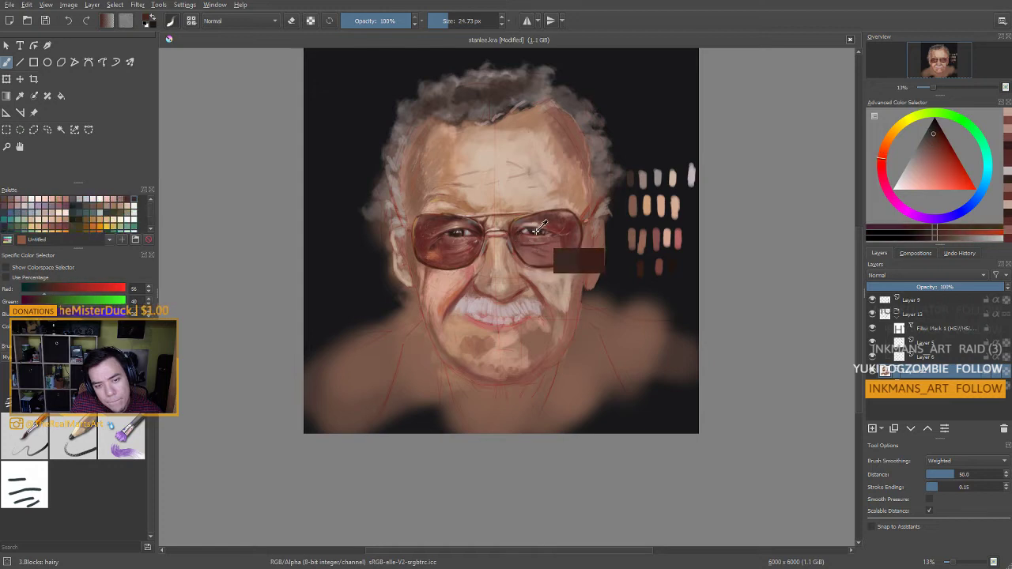
ctrl+click(463, 231)
ctrl+click(469, 227)
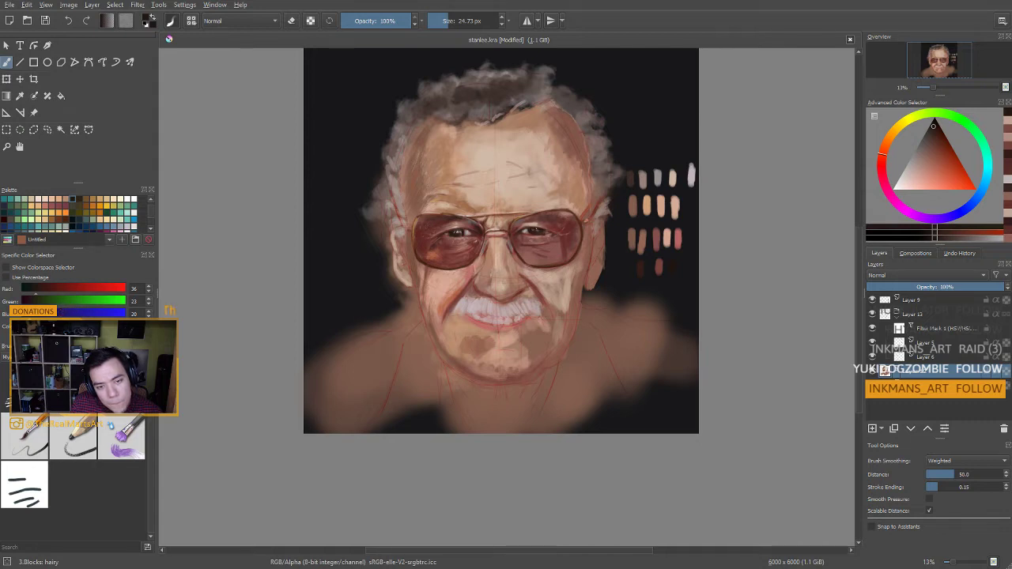
drag(558, 276, 555, 264)
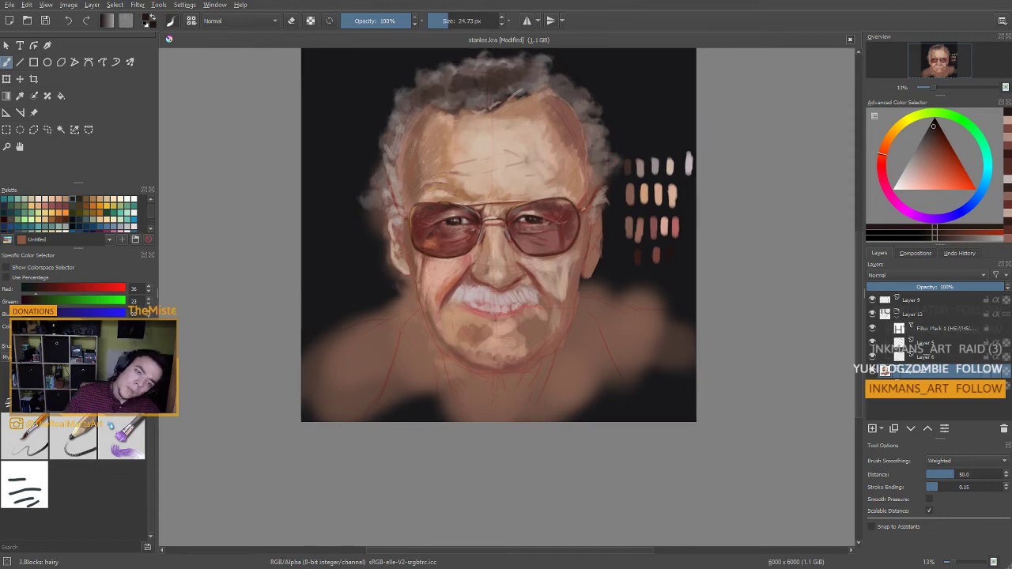
Mirror the canvas horizontally and add a sampled pinkish-brown tone inside the left-hand lens with a brush of about 46 px
scroll(541, 202, down, 3)
scroll(542, 201, up, 2)
scroll(549, 203, down, 2)
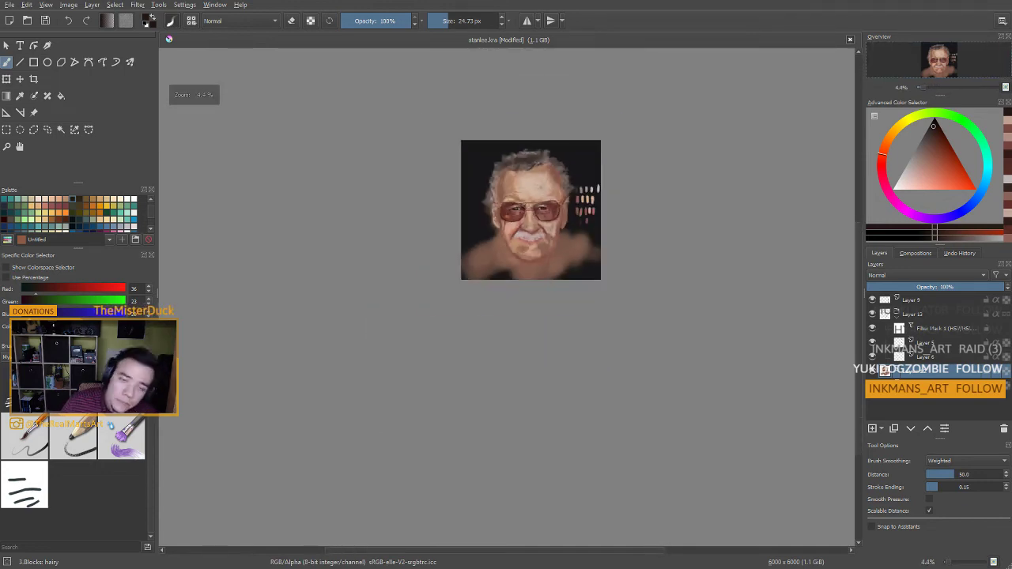
scroll(559, 193, up, 3)
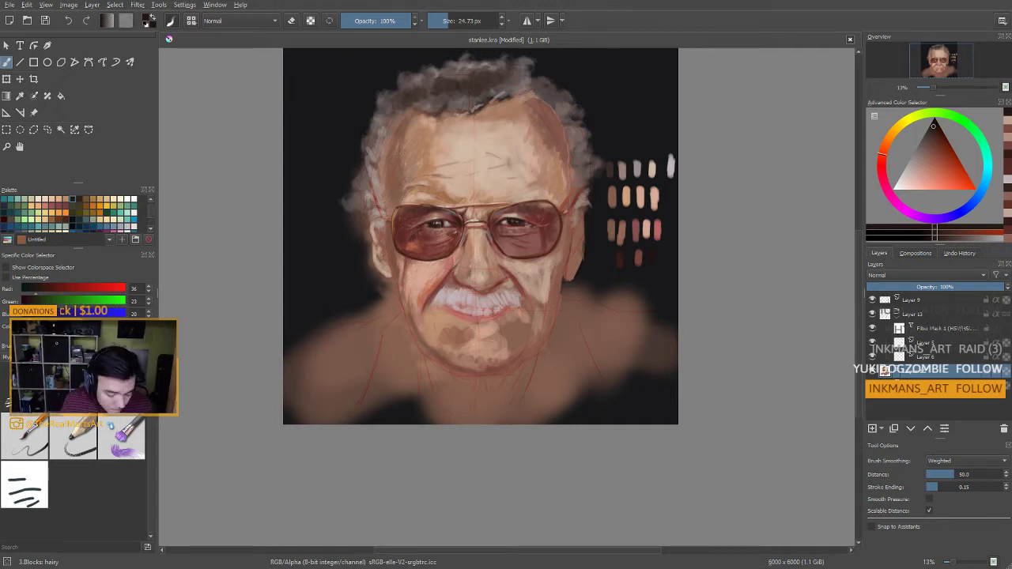
key(m)
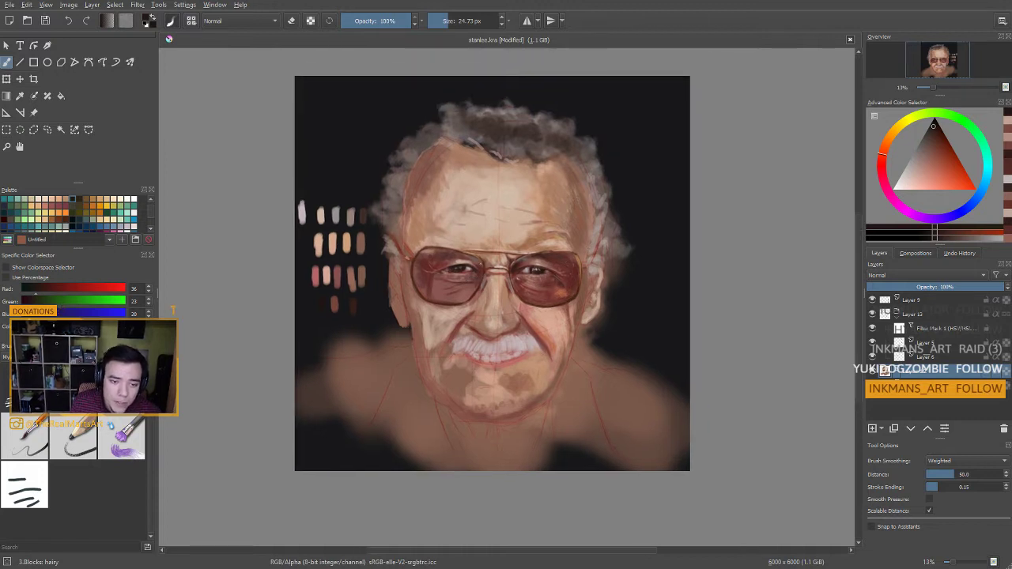
drag(487, 316, 471, 287)
ctrl+click(408, 286)
mouse_move(400, 264)
shift+mouse_down()
mouse_move(411, 264)
mouse_move(400, 265)
shift+mouse_up()
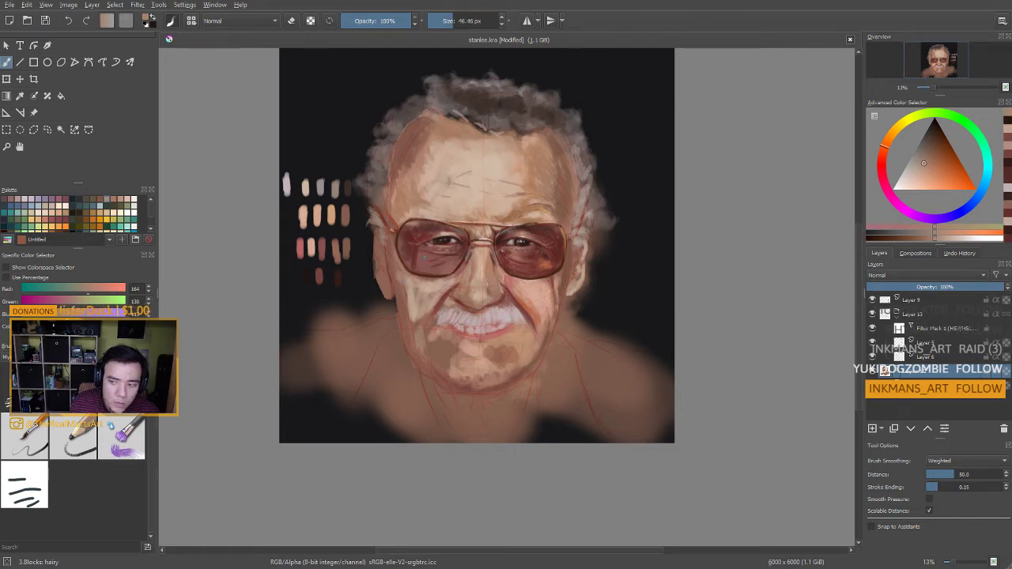
Blend sampled reddish-brown and dark brown tones around the eye inside the left-hand lens with a brush of about 36 px
drag(433, 298, 411, 307)
key(ctrl)
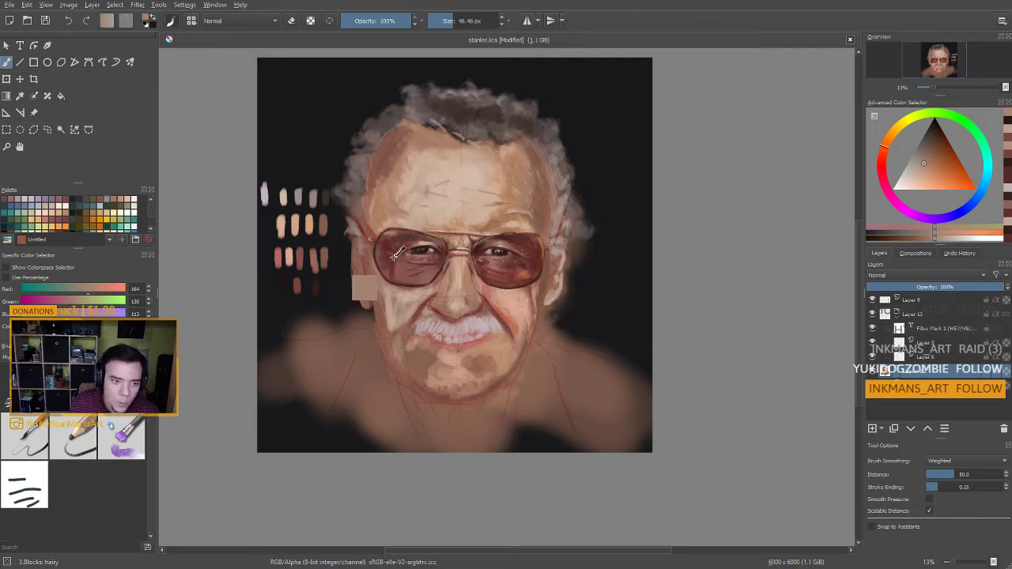
drag(395, 254, 390, 247)
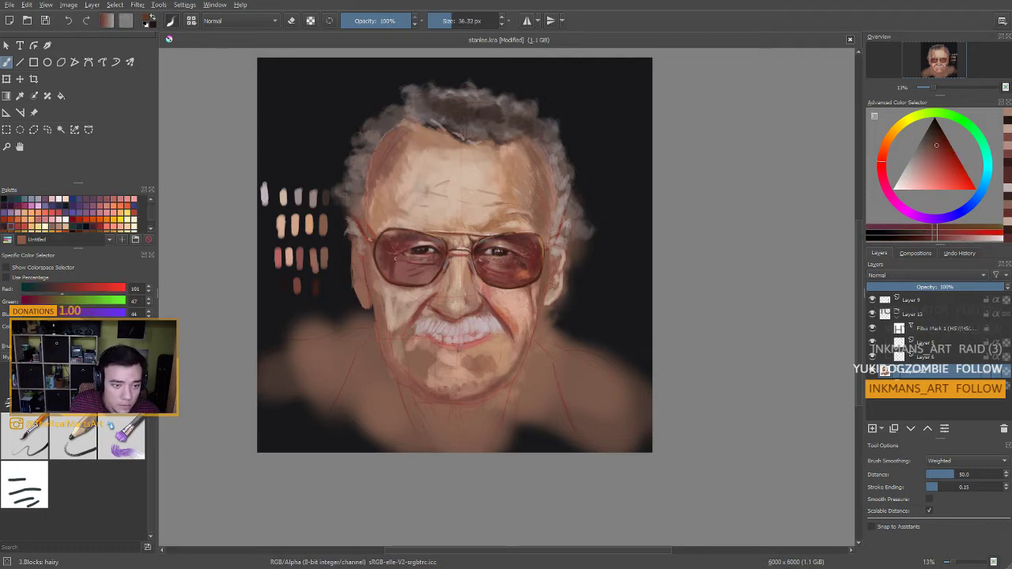
ctrl+click(396, 268)
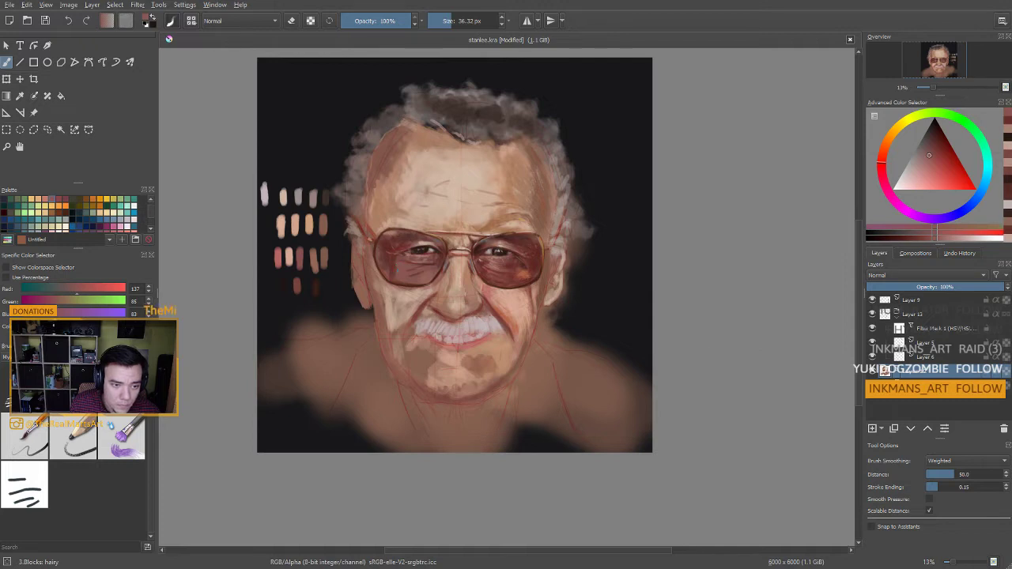
ctrl+click(404, 262)
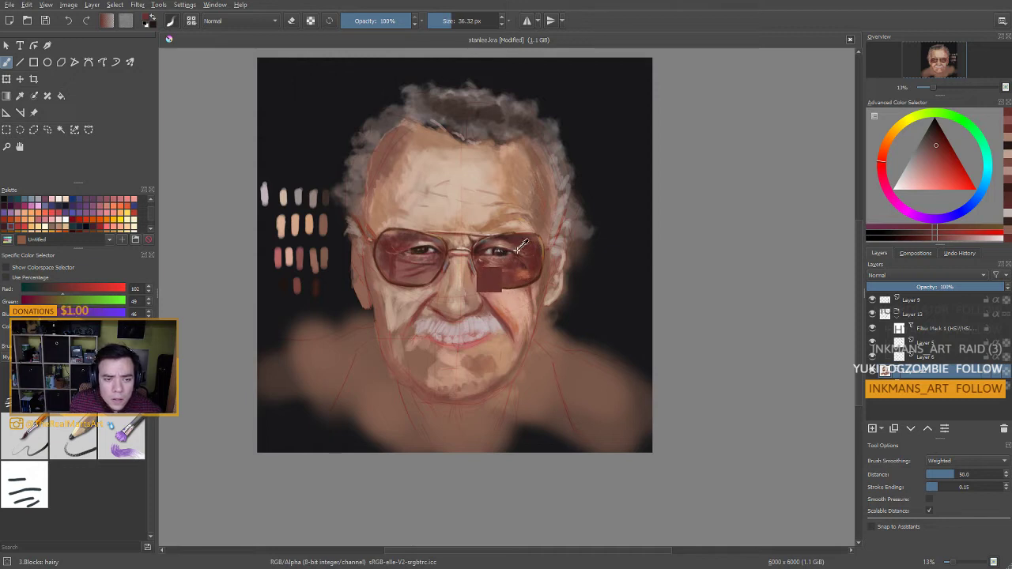
ctrl+click(372, 247)
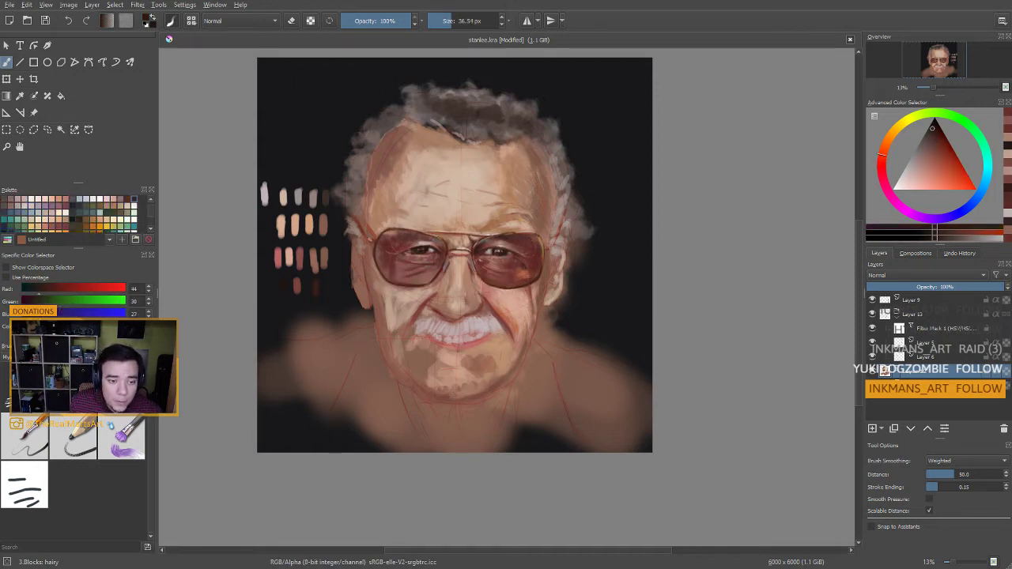
Touch up the lens with a sampled dark red using a brush of about 21 px and turn off the horizontal canvas mirroring
shift+drag(373, 247, 369, 248)
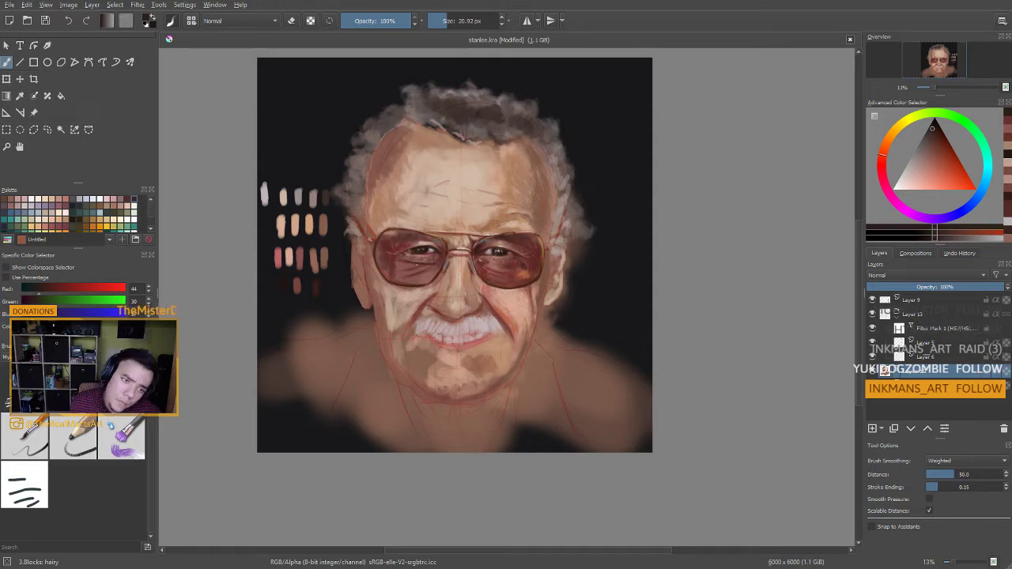
ctrl+click(534, 256)
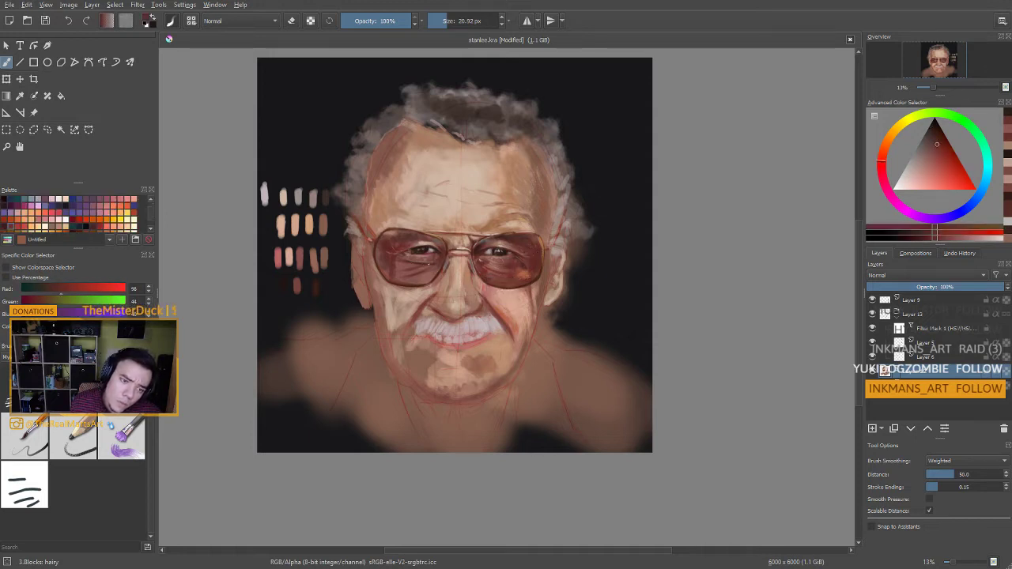
key(m)
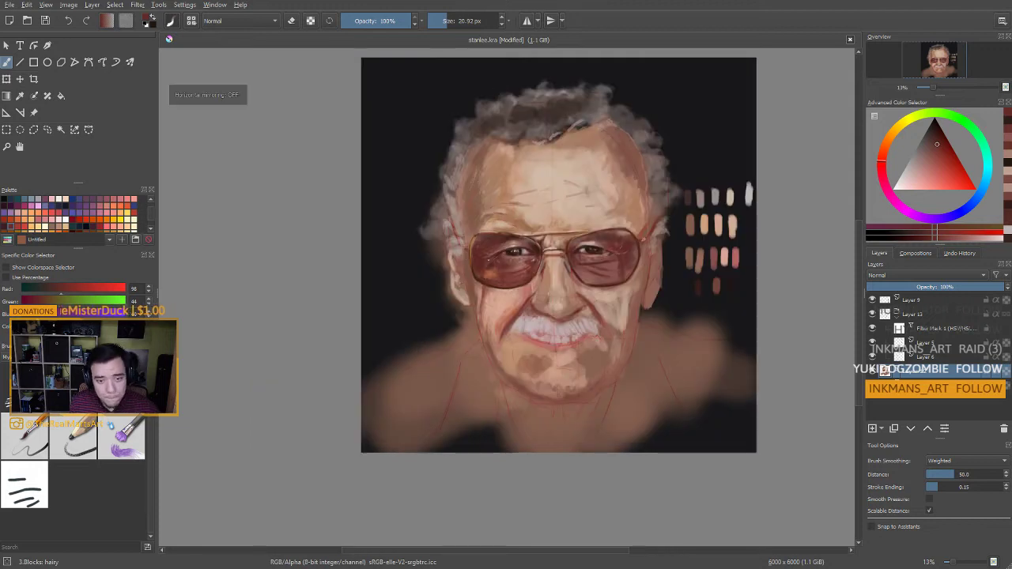
drag(509, 260, 482, 248)
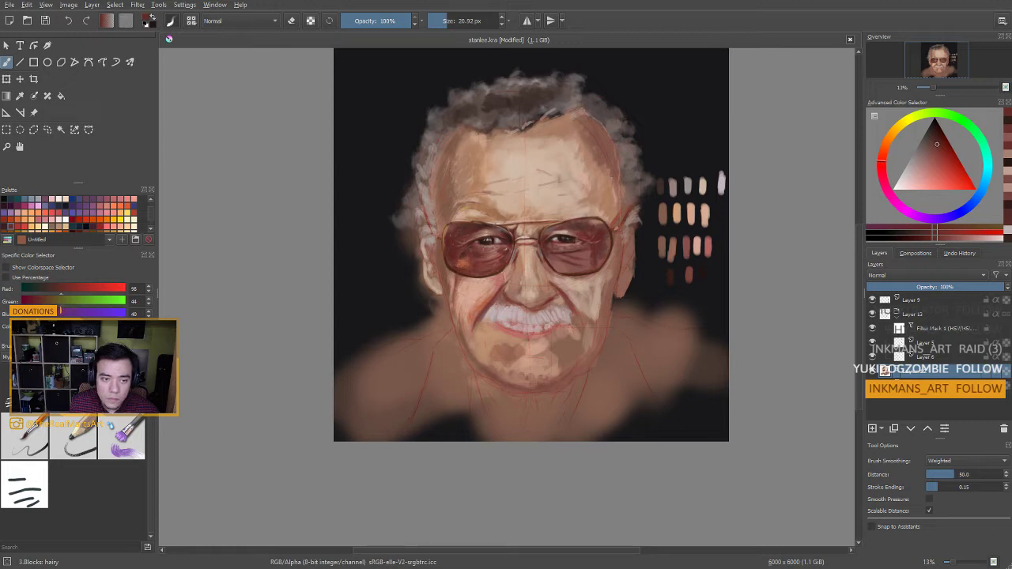
Paint the right-hand arm of the glasses near the temple in sampled reddish-brown tones with a brush of about 39 px
key(bracketright)
key(bracketright)
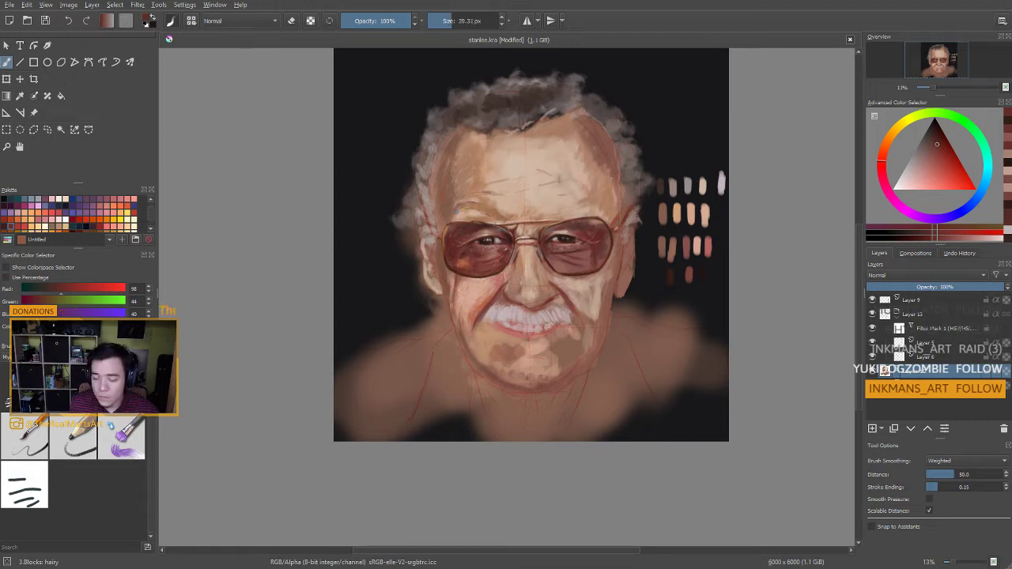
ctrl+click(613, 223)
key(ctrl+z)
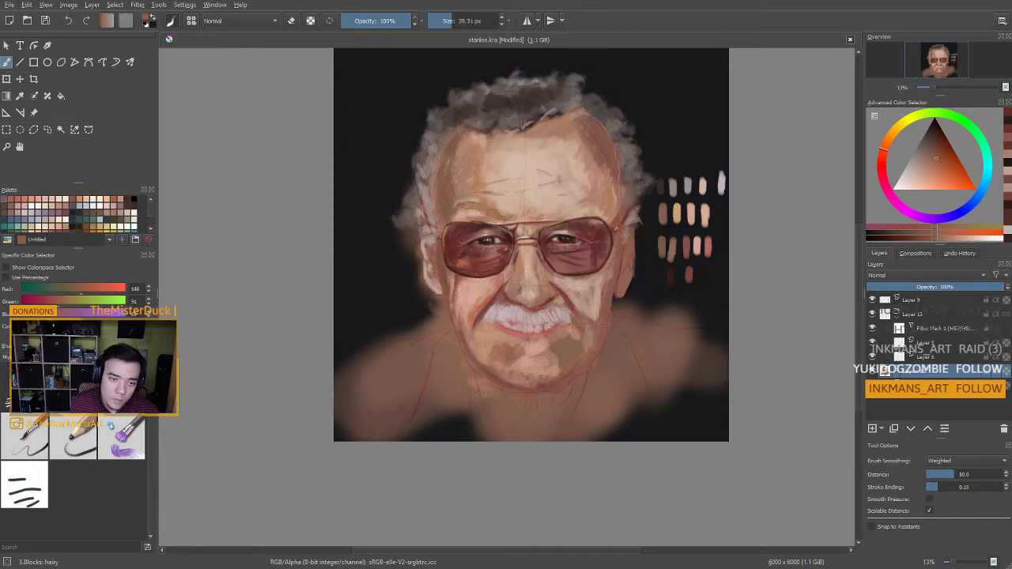
drag(464, 259, 450, 246)
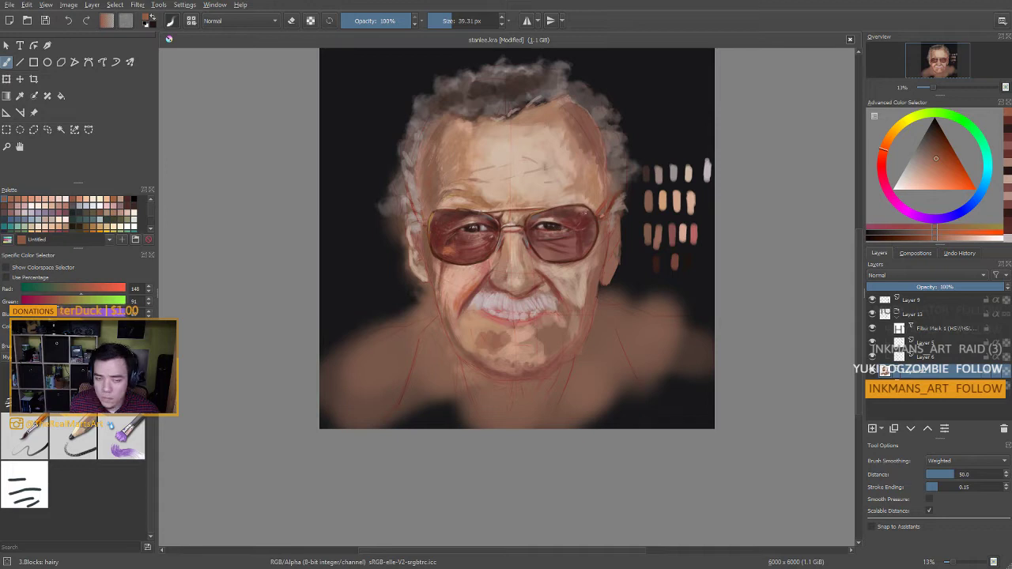
ctrl+click(607, 217)
drag(609, 209, 490, 251)
Define both arms of the glasses with a sampled dark brown and sample a golden brown at the left-hand frame edge
ctrl+click(551, 225)
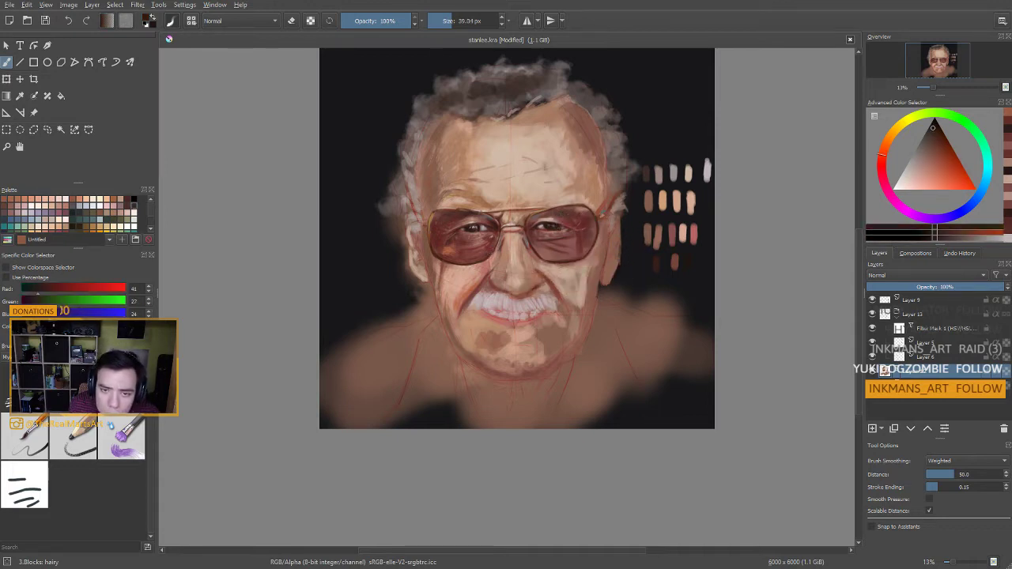
drag(603, 205, 620, 191)
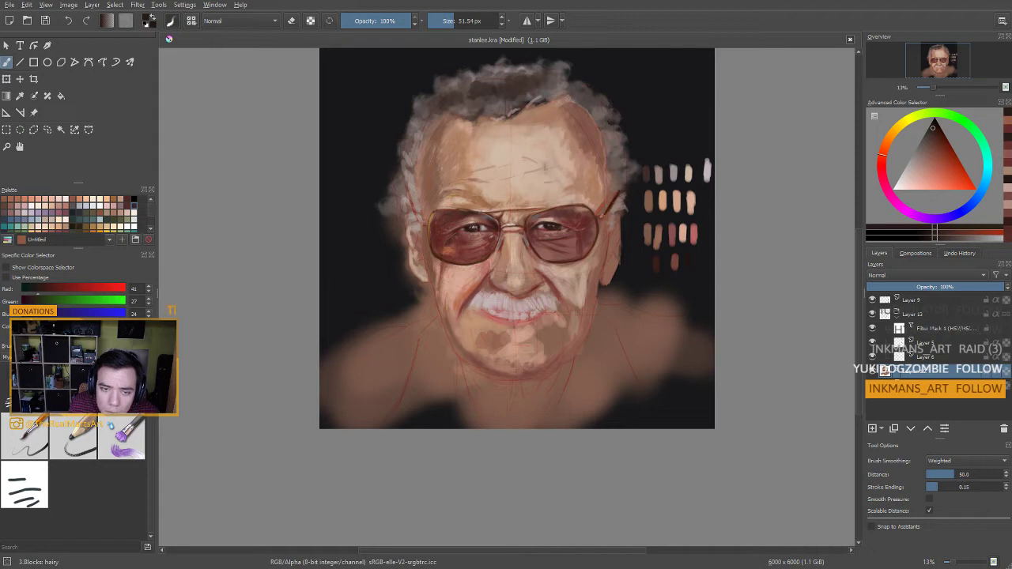
drag(420, 212, 415, 214)
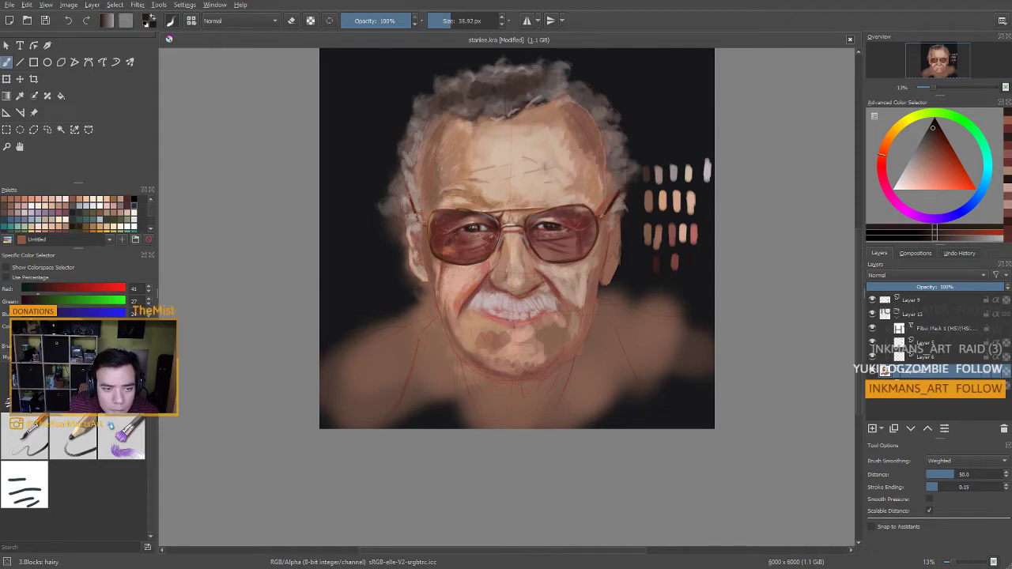
ctrl+click(429, 221)
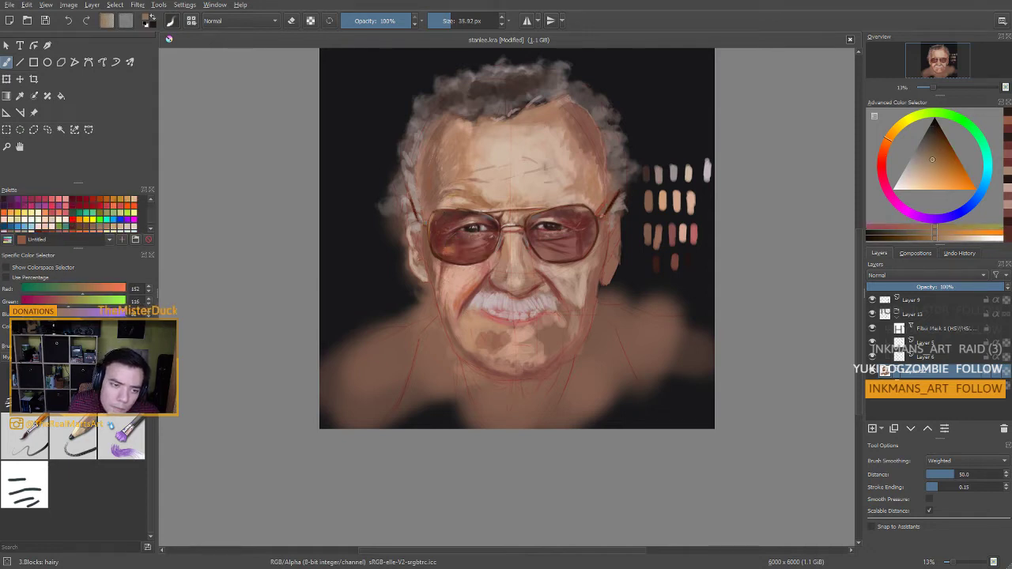
Add a light pink reflection near the lower outer edge of the left-hand lens, undoing the first attempt
ctrl+click(494, 230)
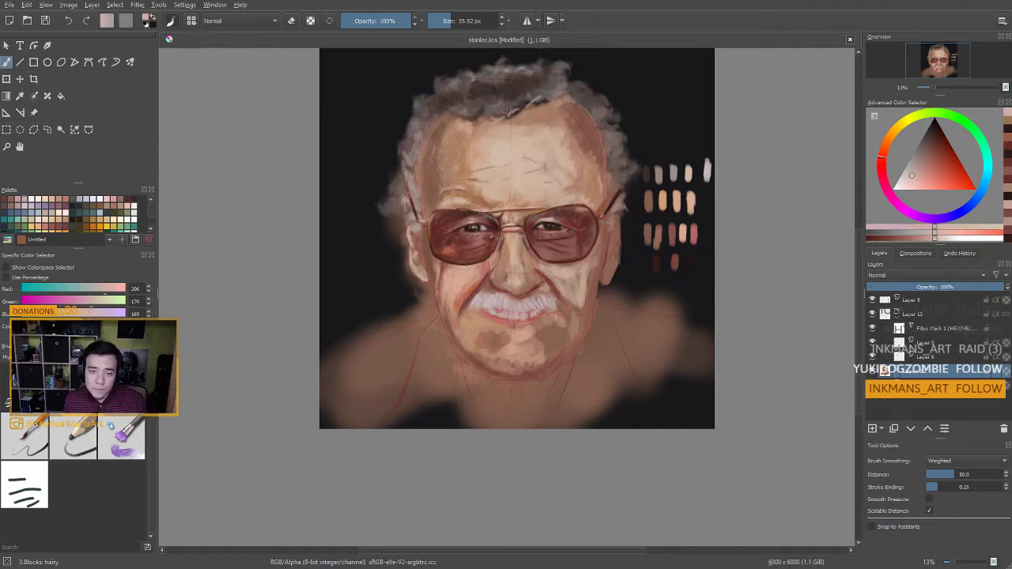
shift+drag(443, 218, 437, 246)
key(ctrl+z)
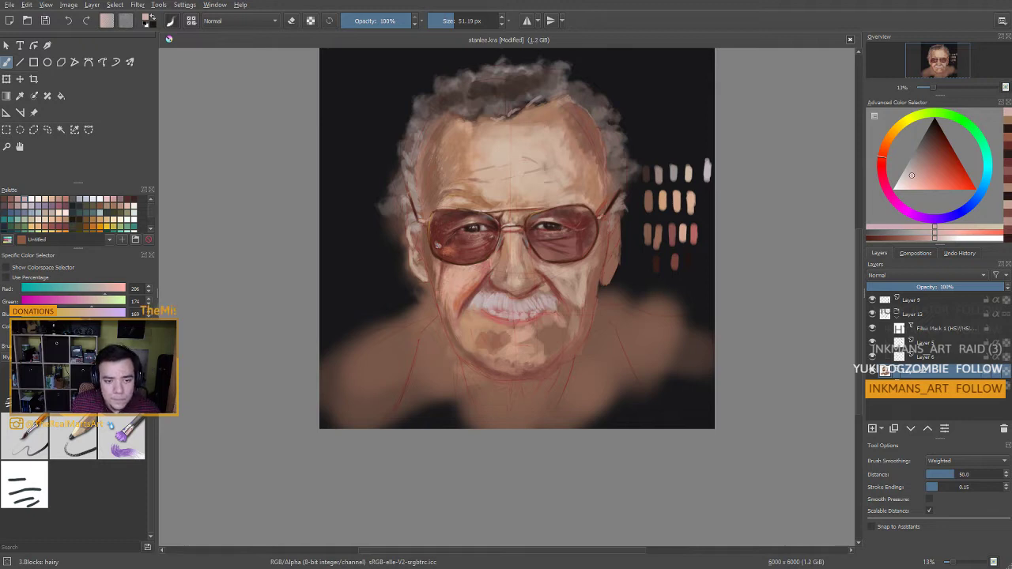
click(445, 256)
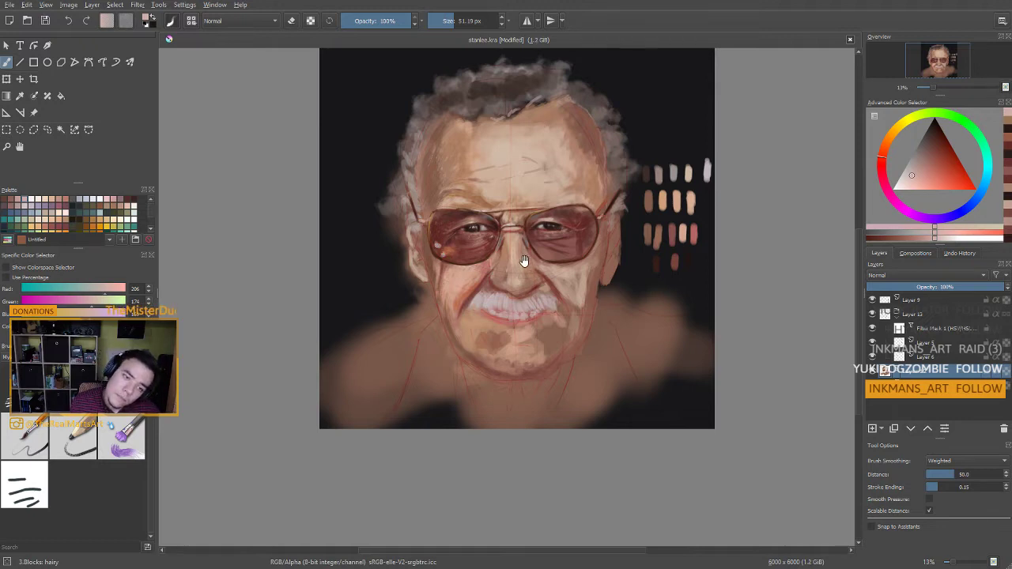
Sample reddish-brown and light pinkish tones and touch up the eye inside the right-hand lens with a brush of about 20 px
drag(525, 263, 575, 235)
ctrl+click(596, 215)
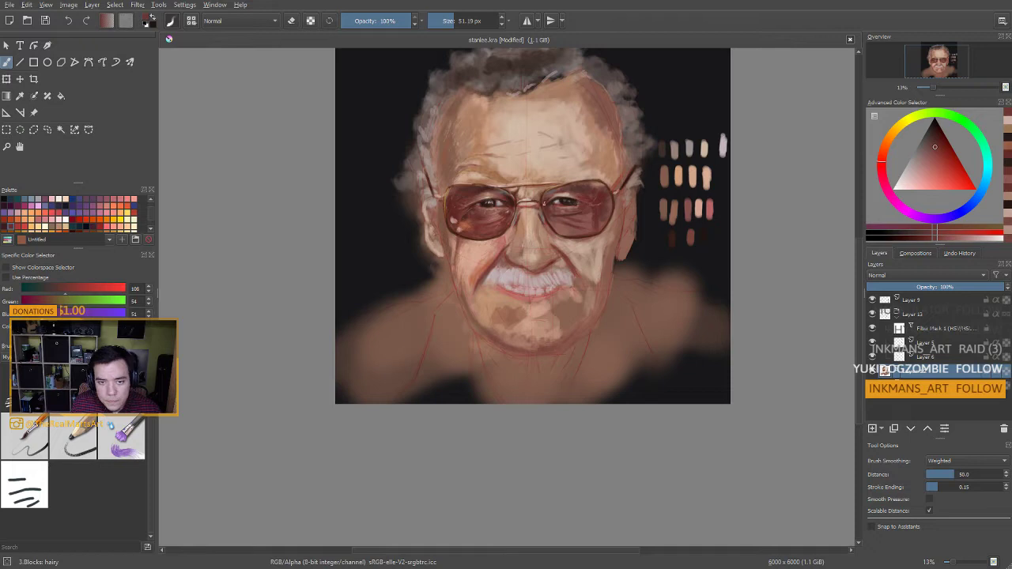
ctrl+click(564, 193)
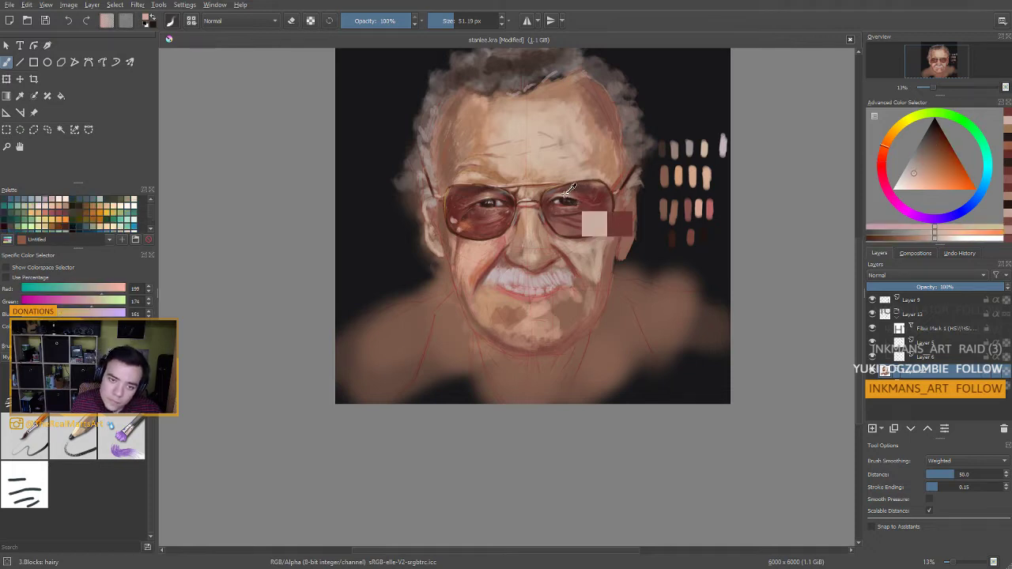
drag(554, 205, 539, 205)
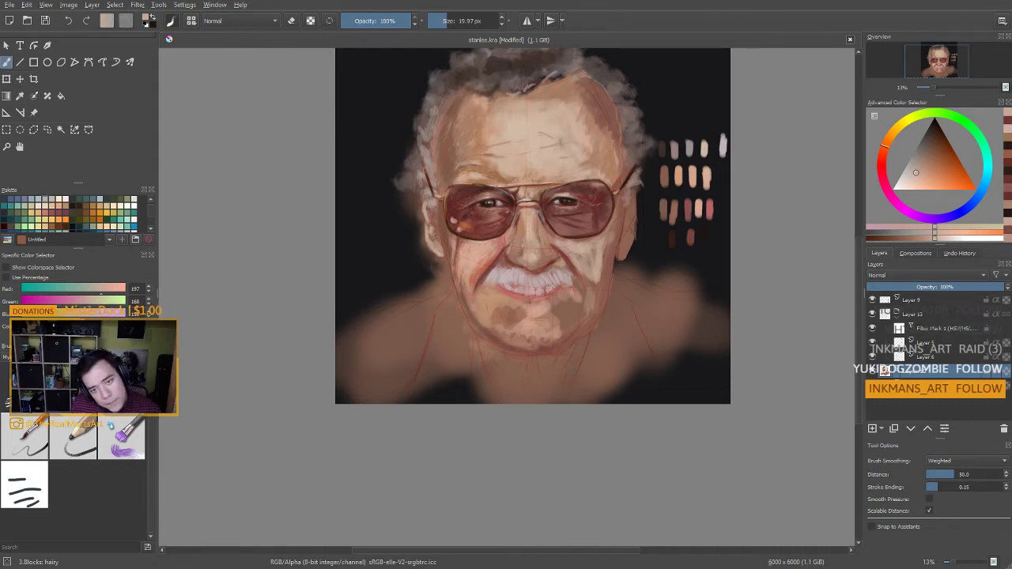
Blend sampled dark red and muted skin tones around the upper lid inside the right-hand lens with a brush of about 33 px
ctrl+click(587, 202)
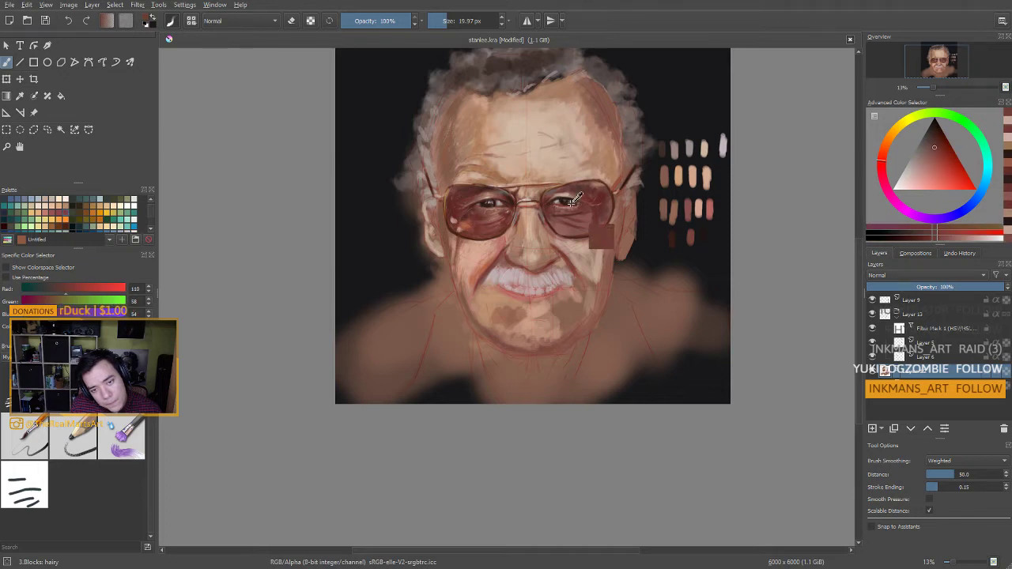
ctrl+click(567, 199)
mouse_move(581, 198)
mouse_down()
mouse_move(596, 203)
mouse_move(579, 190)
mouse_up()
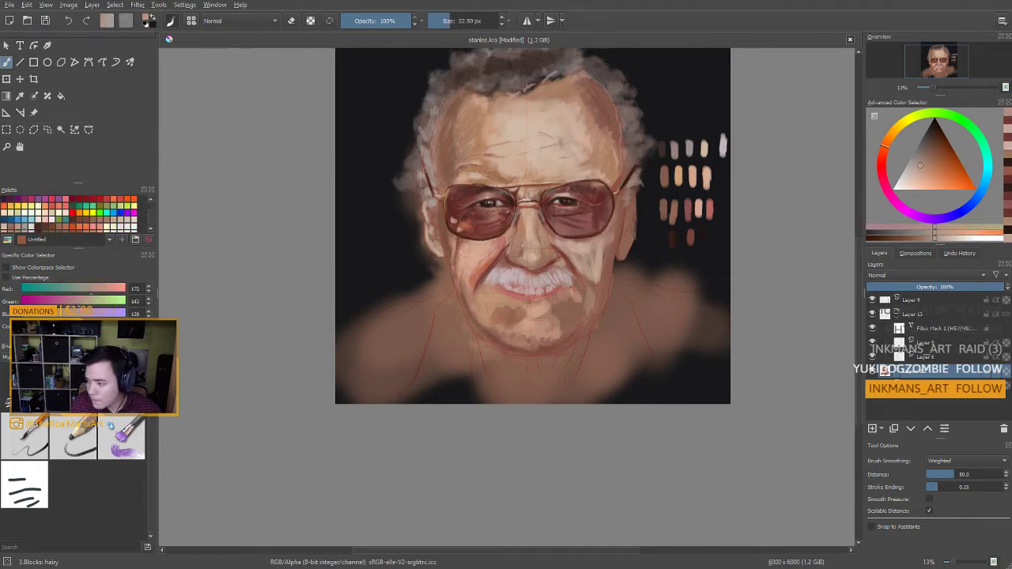
ctrl+click(560, 196)
drag(571, 195, 587, 199)
ctrl+click(593, 200)
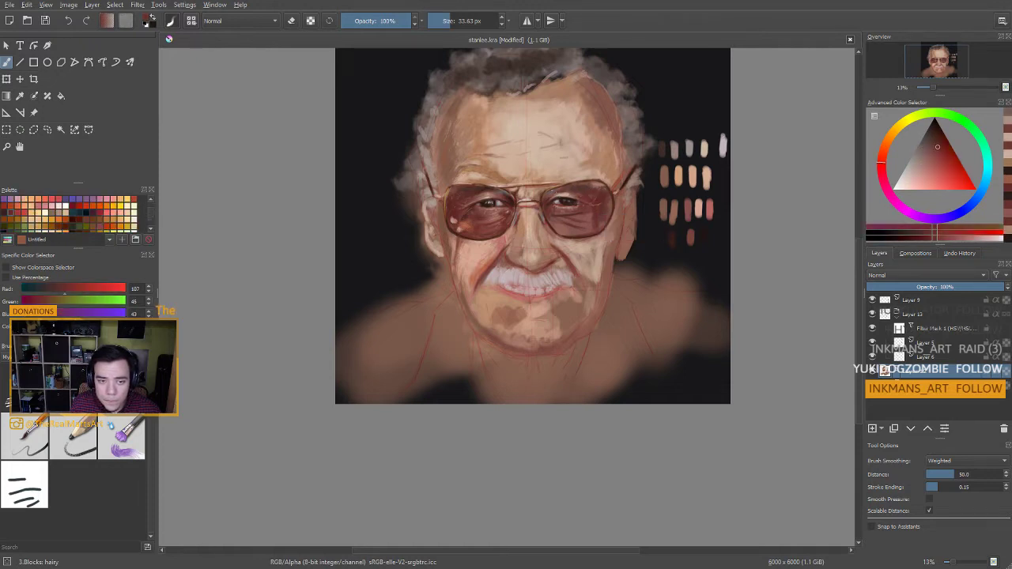
Darken the upper part of the right-hand lens with a sampled dark brown at about 53 px and save the portrait
ctrl+click(487, 183)
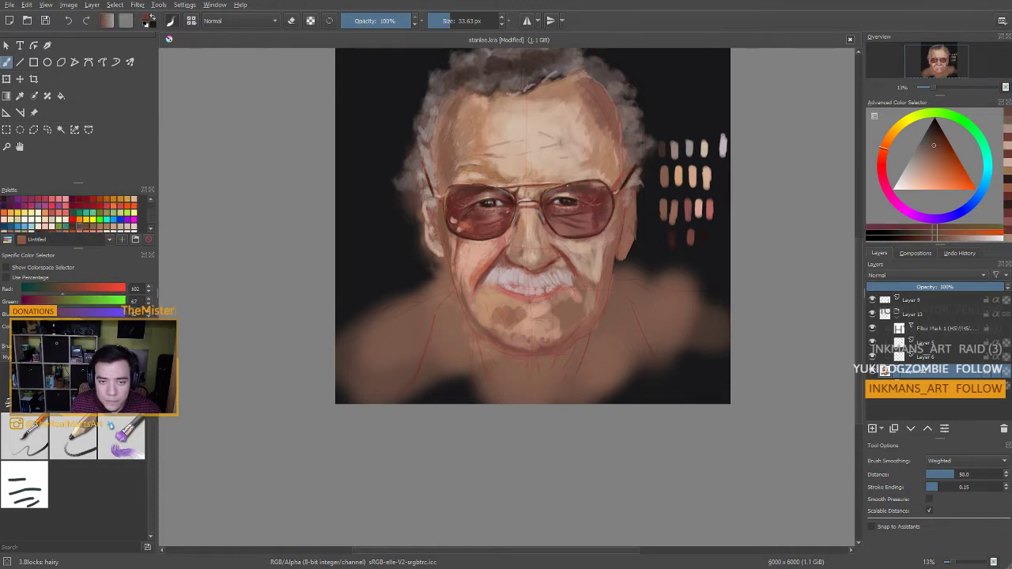
ctrl+click(569, 188)
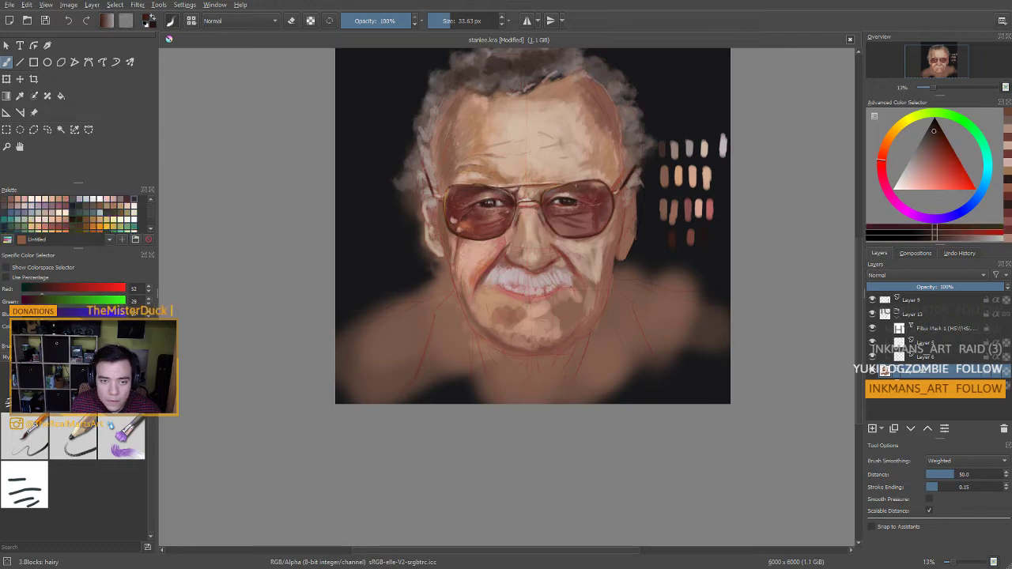
drag(575, 187, 585, 187)
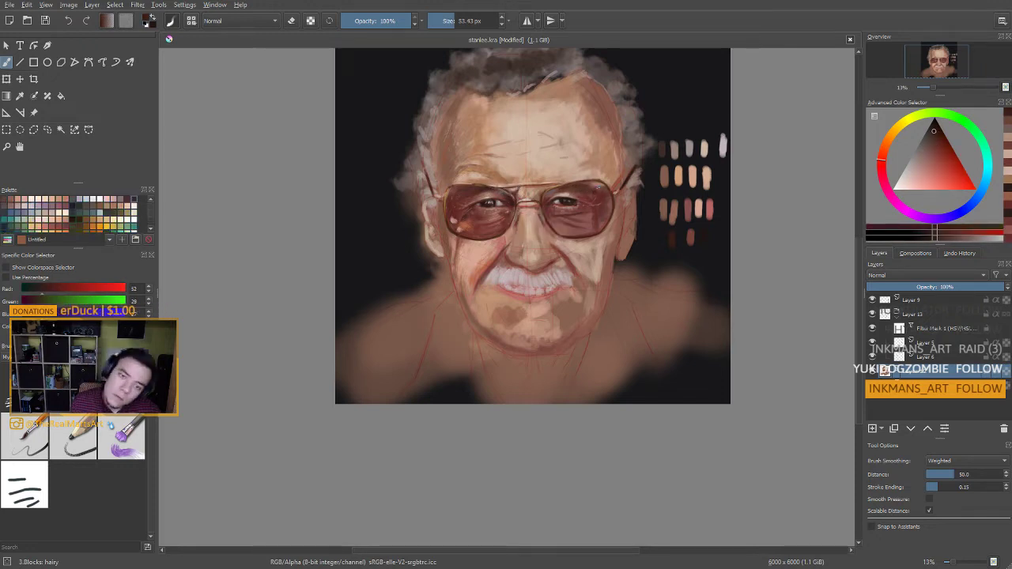
drag(592, 230, 595, 227)
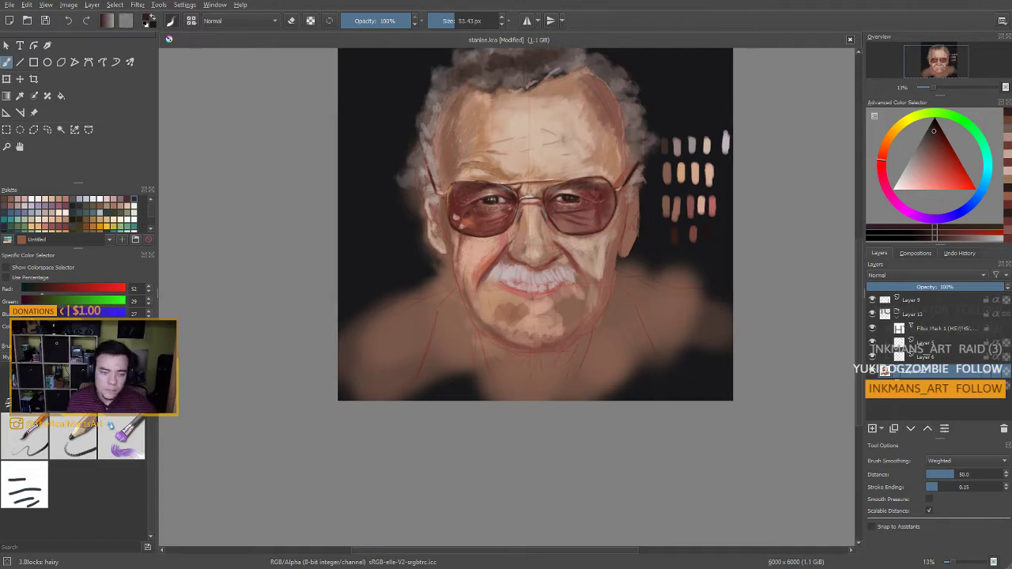
key(ctrl+s)
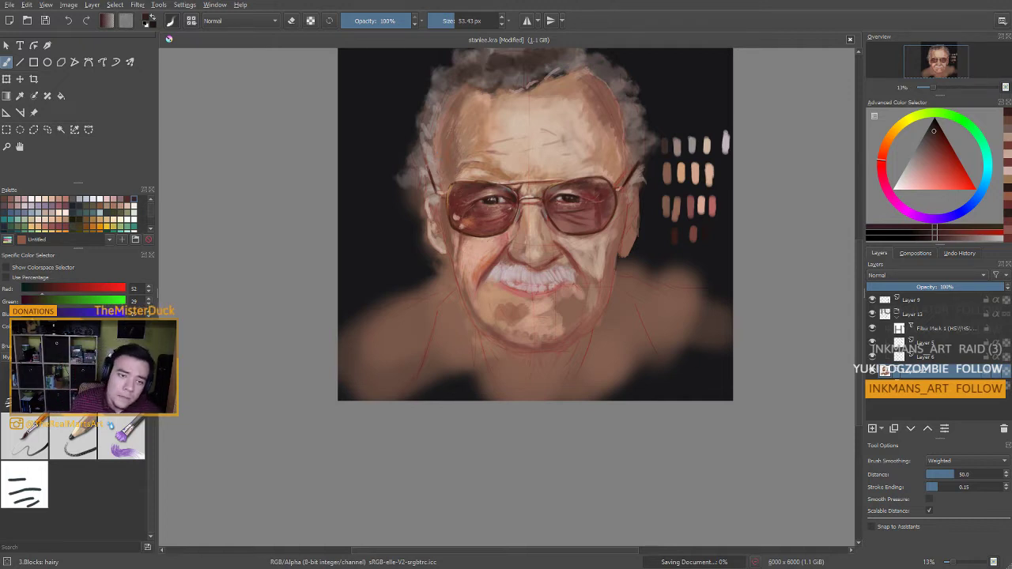
Sample light skin tones from the forehead and paint along the hairline at the left-hand temple with a smaller brush
ctrl+click(444, 135)
ctrl+click(501, 131)
shift+drag(501, 132, 489, 131)
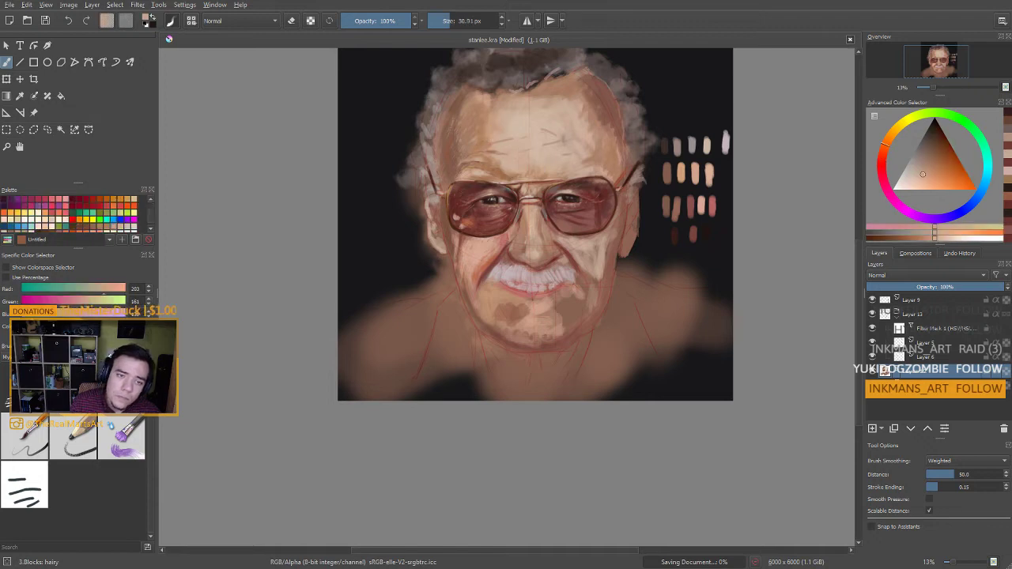
drag(453, 94, 448, 102)
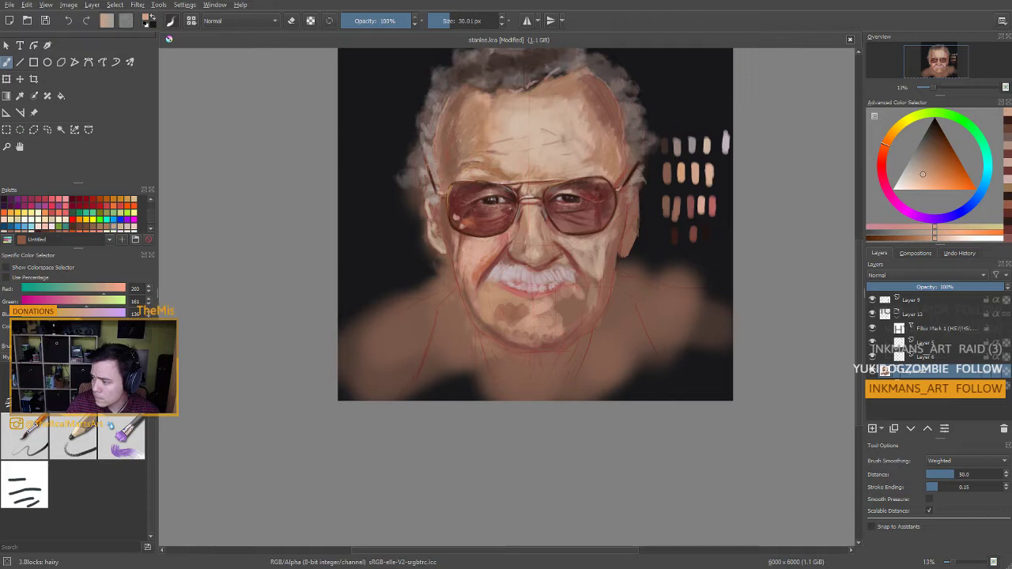
Blend sampled mid-brown skin tones above the outer end of the left-hand eyebrow
ctrl+click(487, 160)
ctrl+click(464, 152)
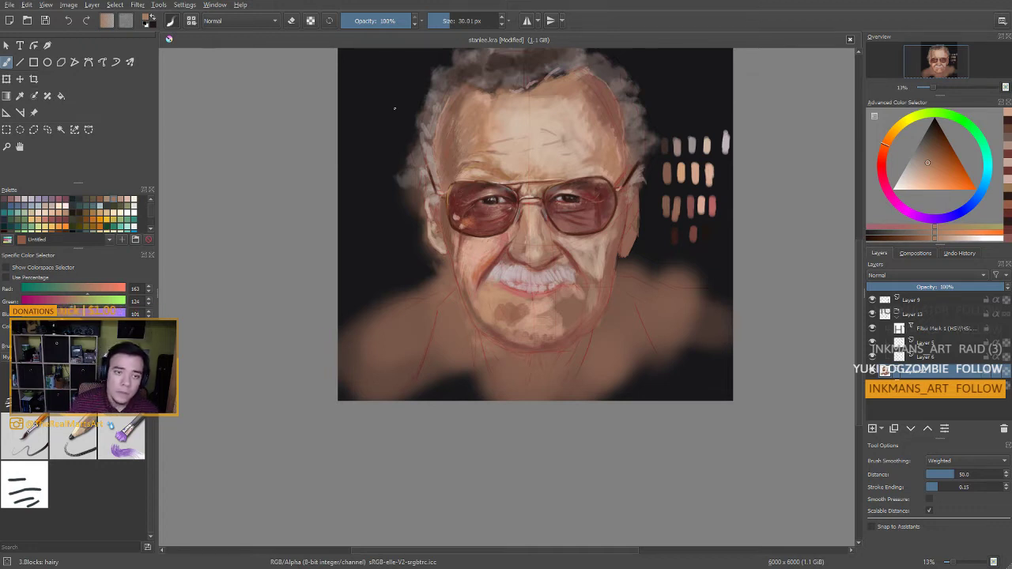
ctrl+click(460, 158)
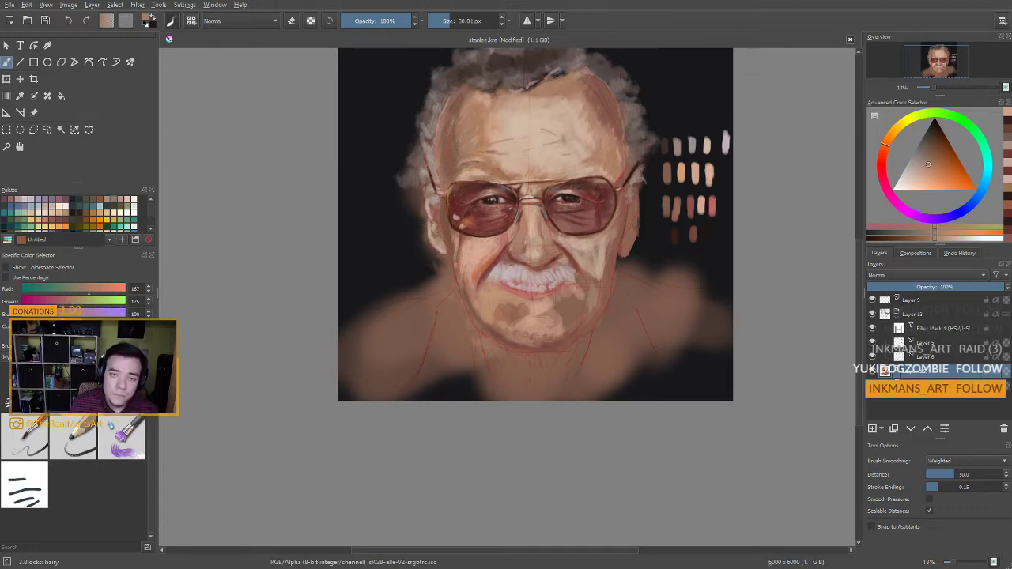
drag(452, 150, 459, 148)
Smooth the left-hand temple and side of the forehead with sampled brown skin tones using brushes of about 82 and 66 px
ctrl+click(456, 149)
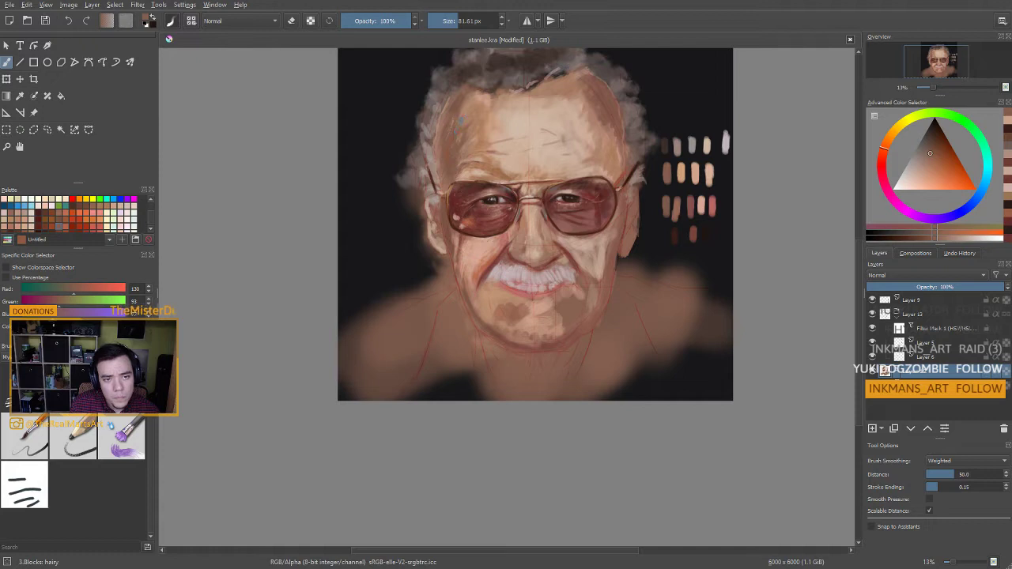
ctrl+click(453, 128)
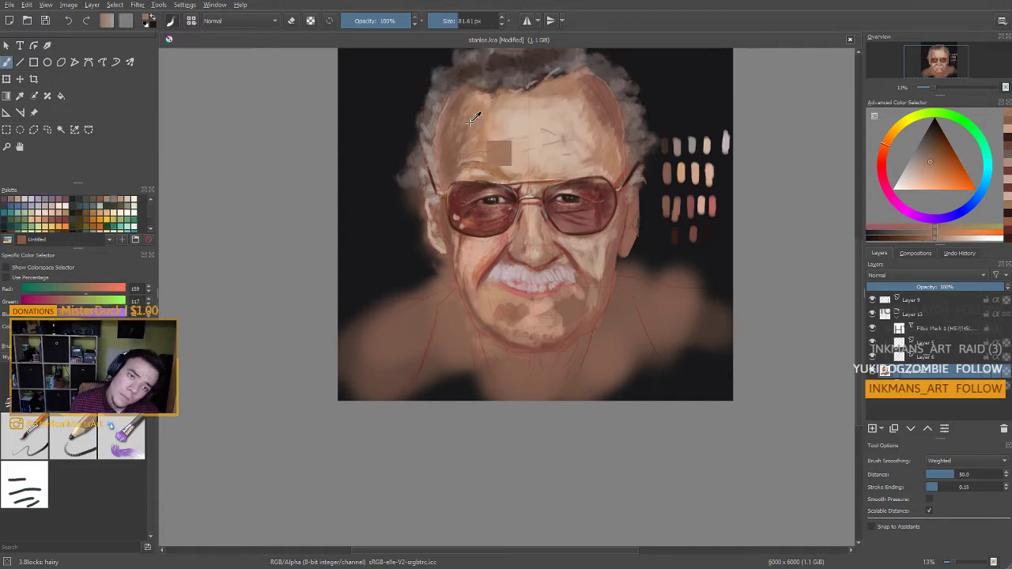
ctrl+click(450, 133)
ctrl+click(450, 129)
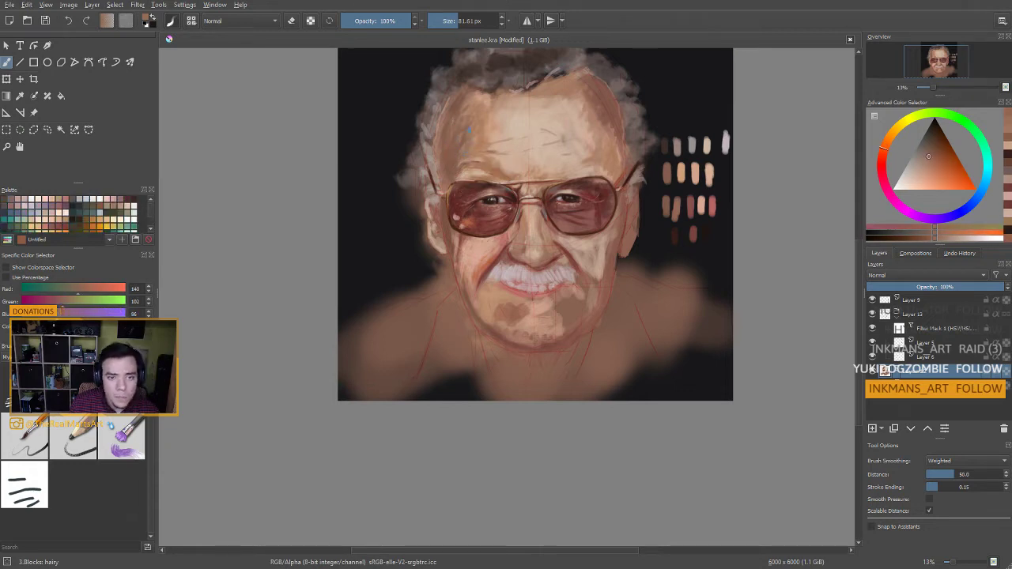
ctrl+click(452, 150)
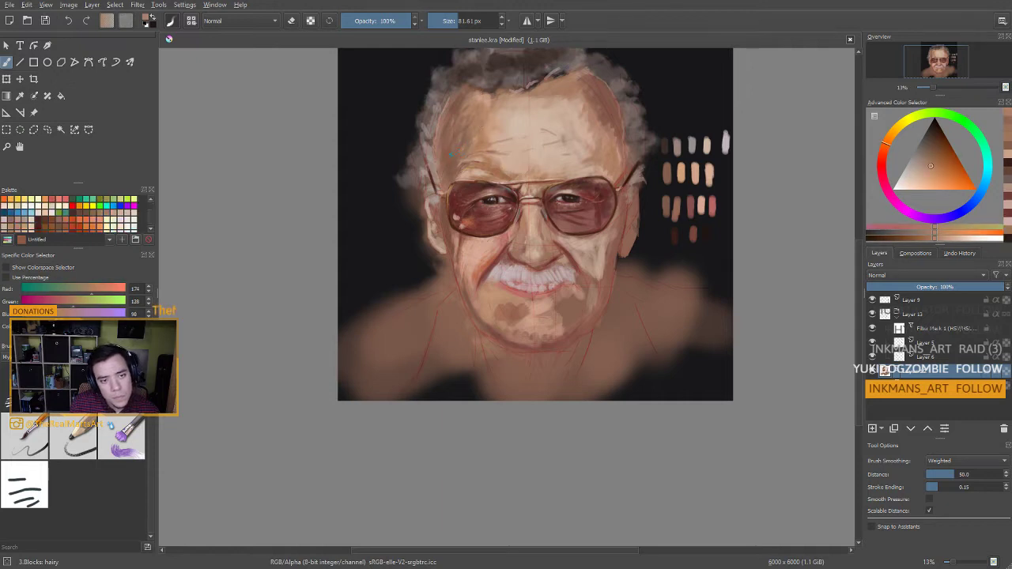
drag(446, 160, 438, 158)
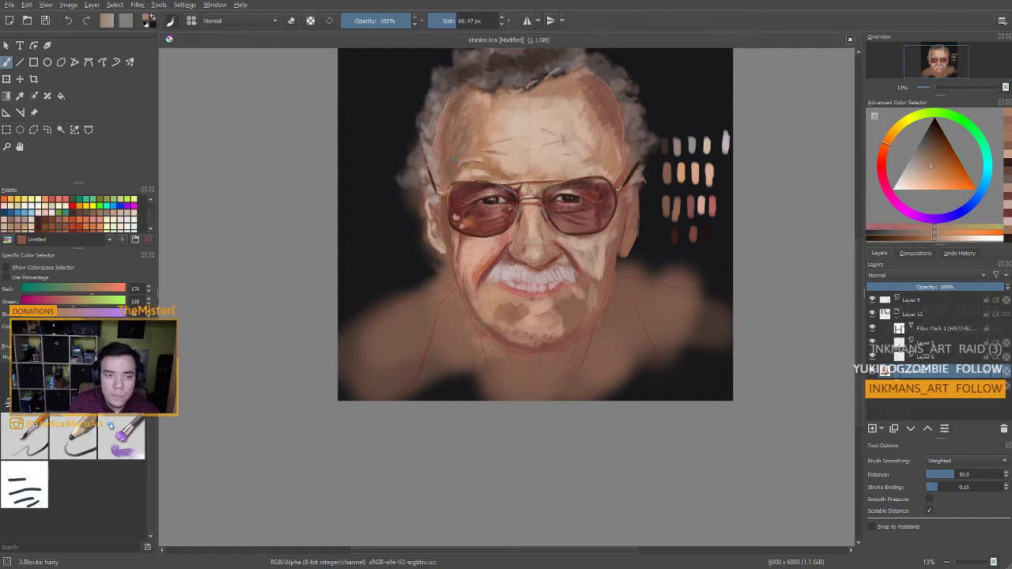
scroll(430, 217, down, 4)
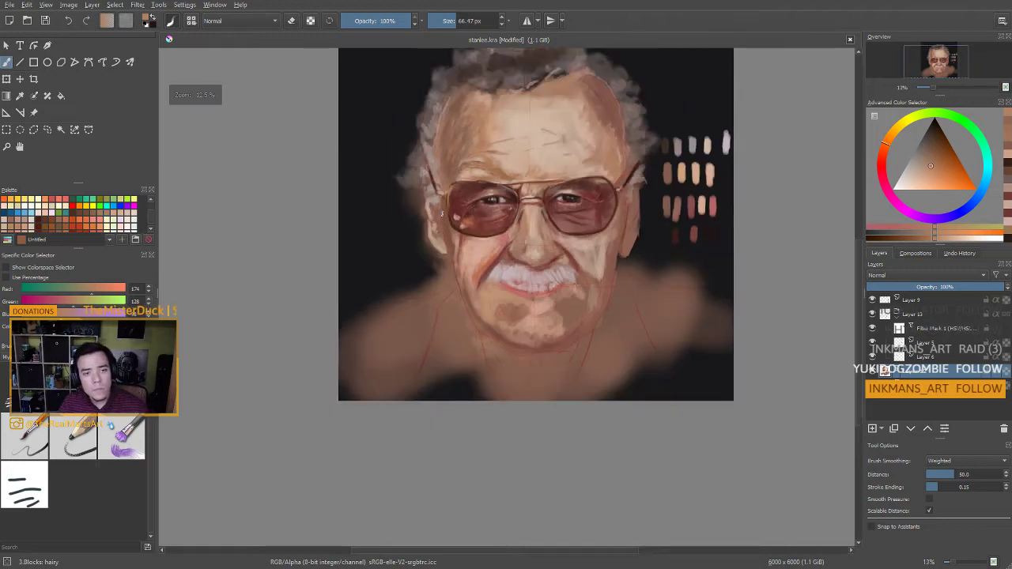
Paint a sampled light skin tone onto the left-hand side of the forehead and reduce the brush to about 27 px
scroll(458, 196, up, 3)
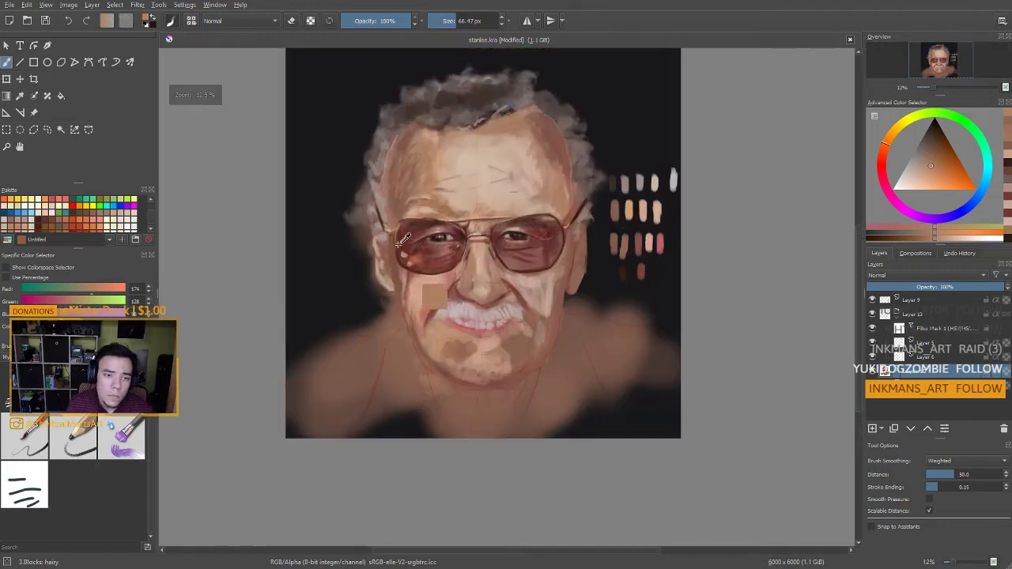
ctrl+click(456, 162)
drag(427, 166, 421, 166)
key(bracketleft)
key(bracketleft)
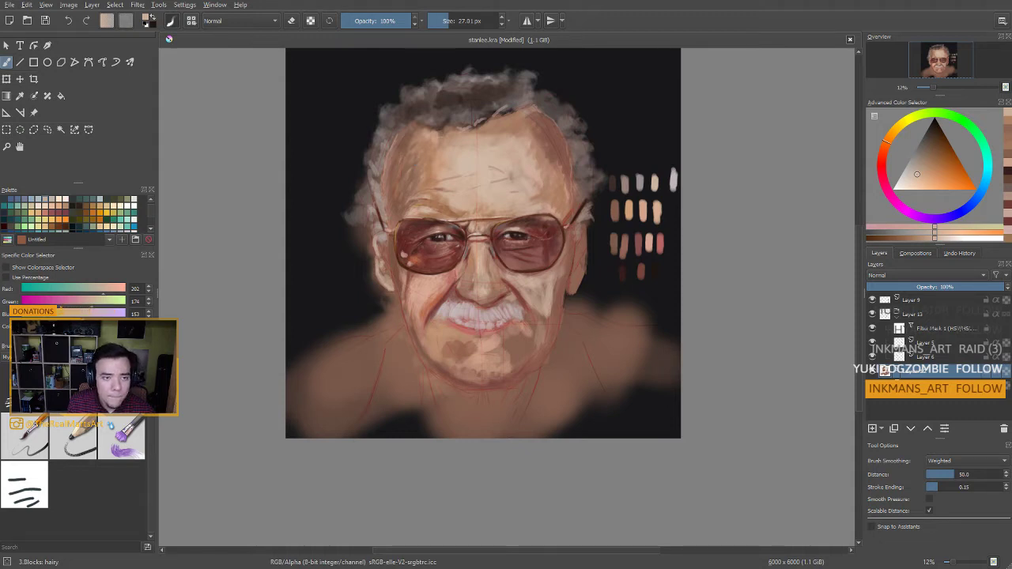
Lighten the forehead wrinkles above the left-hand eyebrow with sampled light skin tones, using brushes of about 63 and 44 px
key(bracketright)
key(bracketright)
key(bracketright)
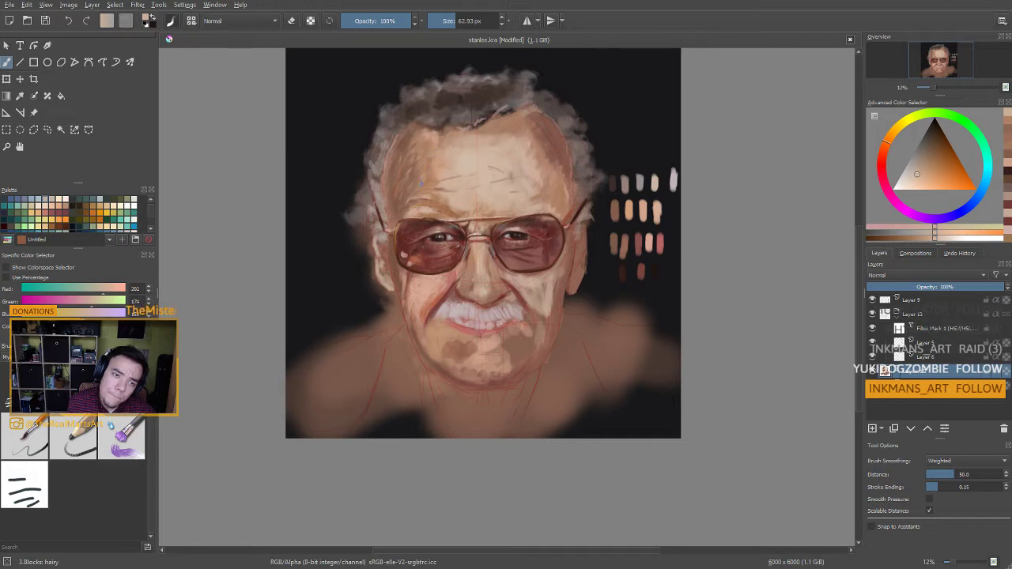
key(bracketleft)
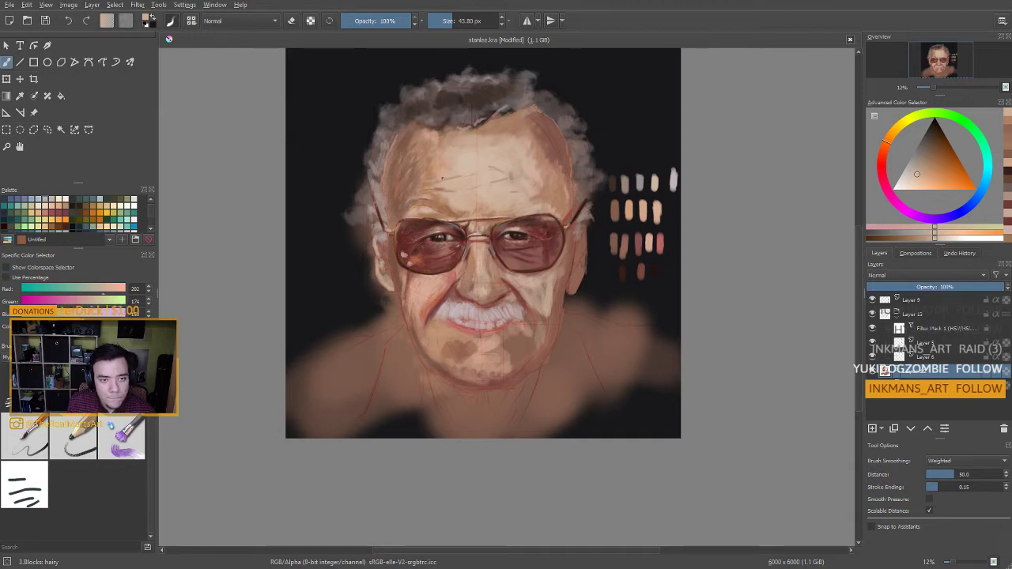
ctrl+click(467, 181)
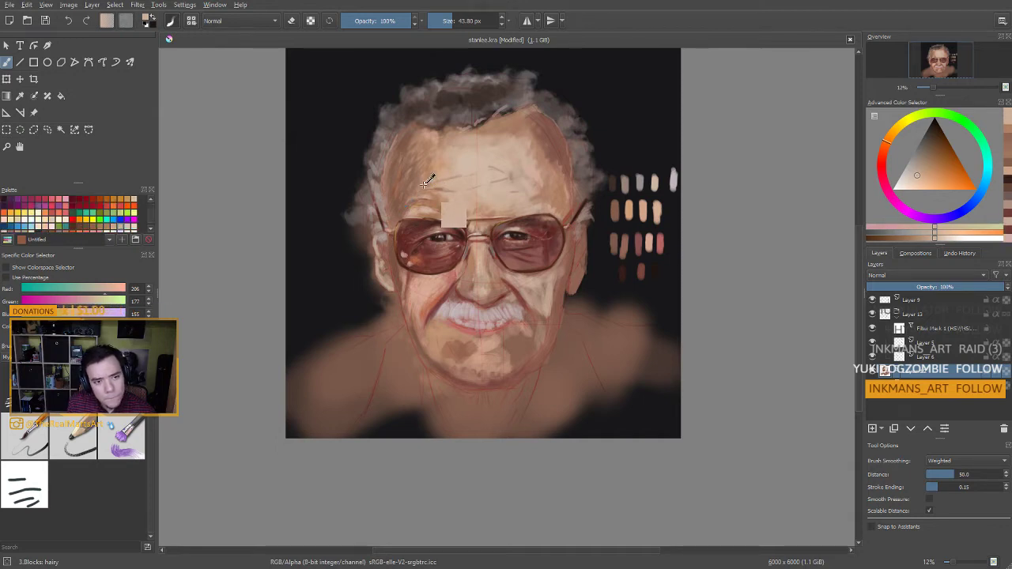
drag(441, 178, 463, 174)
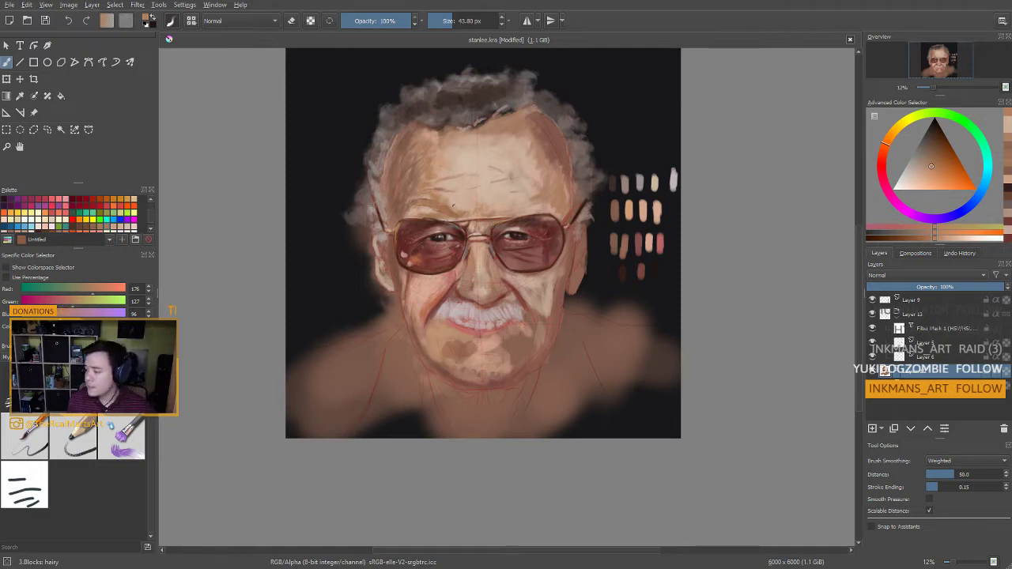
Paint the frown creases between the eyebrows above the glasses bridge with sampled brown tones at about 32 and 47 px
ctrl+click(552, 198)
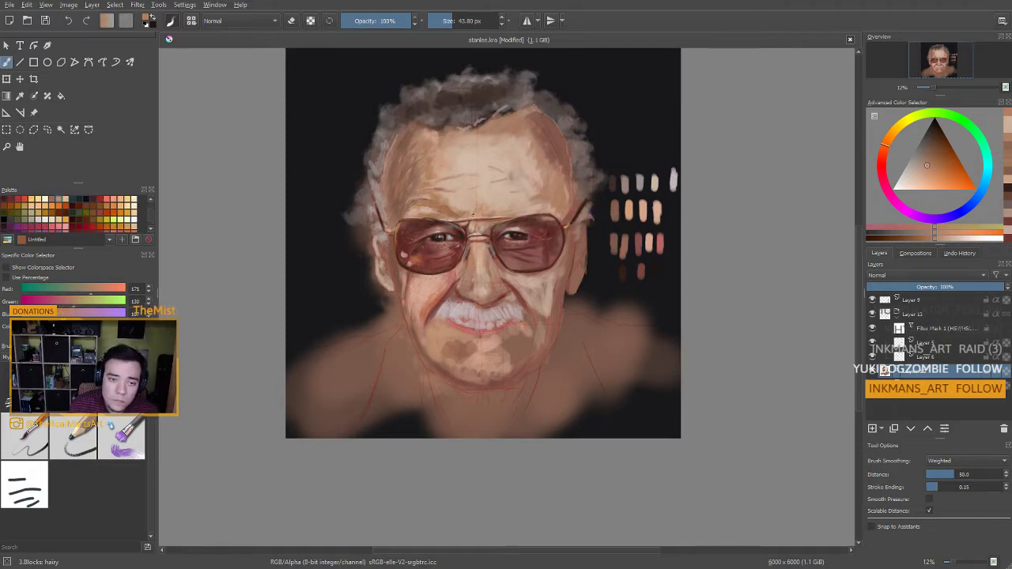
shift+drag(490, 212, 485, 212)
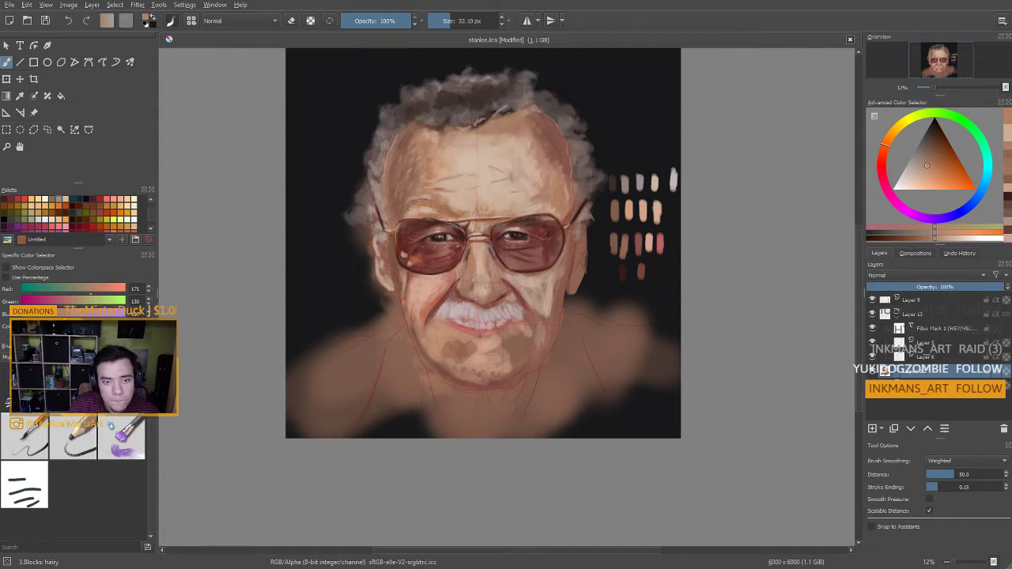
shift+drag(479, 211, 487, 211)
ctrl+click(451, 215)
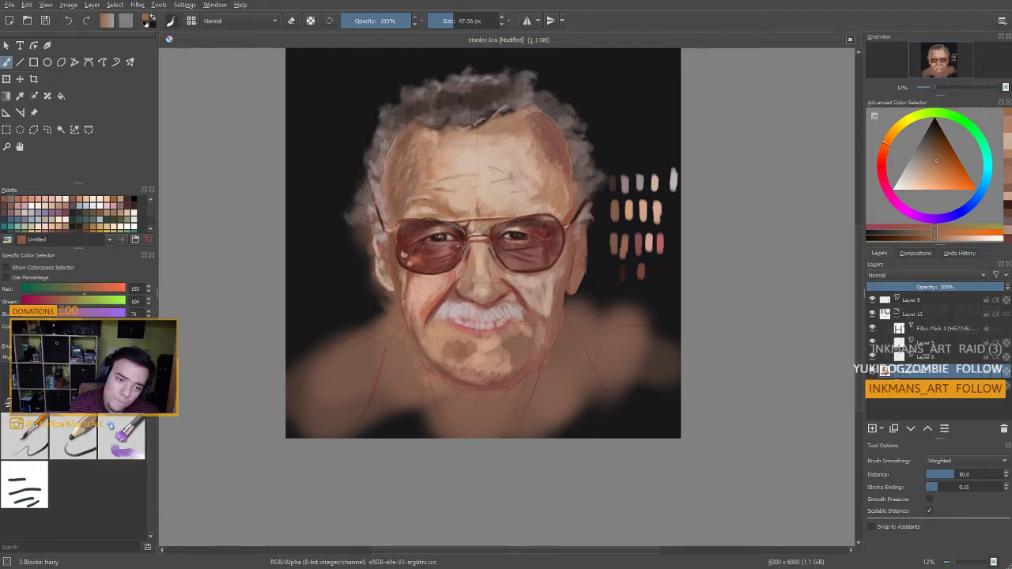
ctrl+click(560, 150)
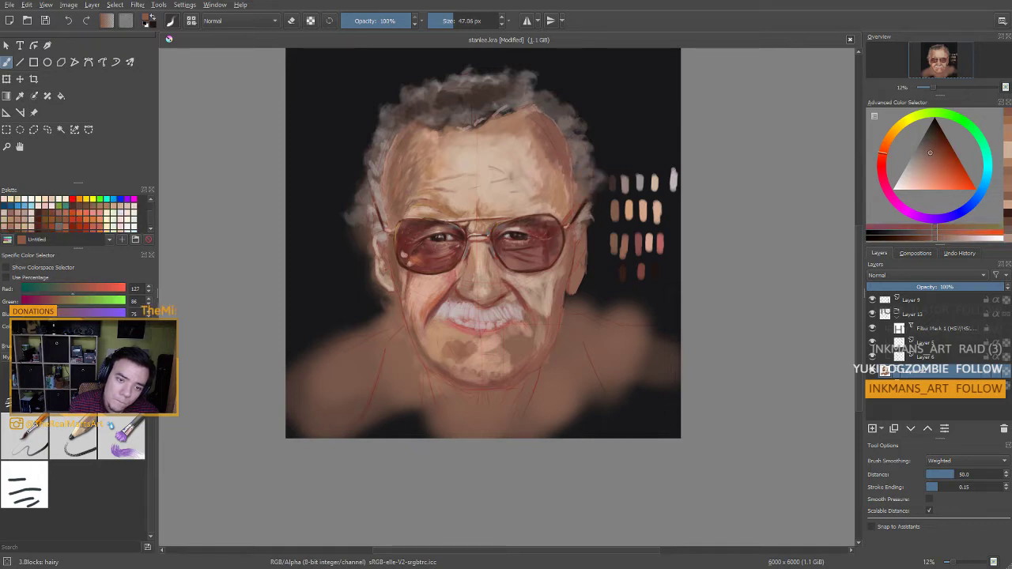
ctrl+click(500, 230)
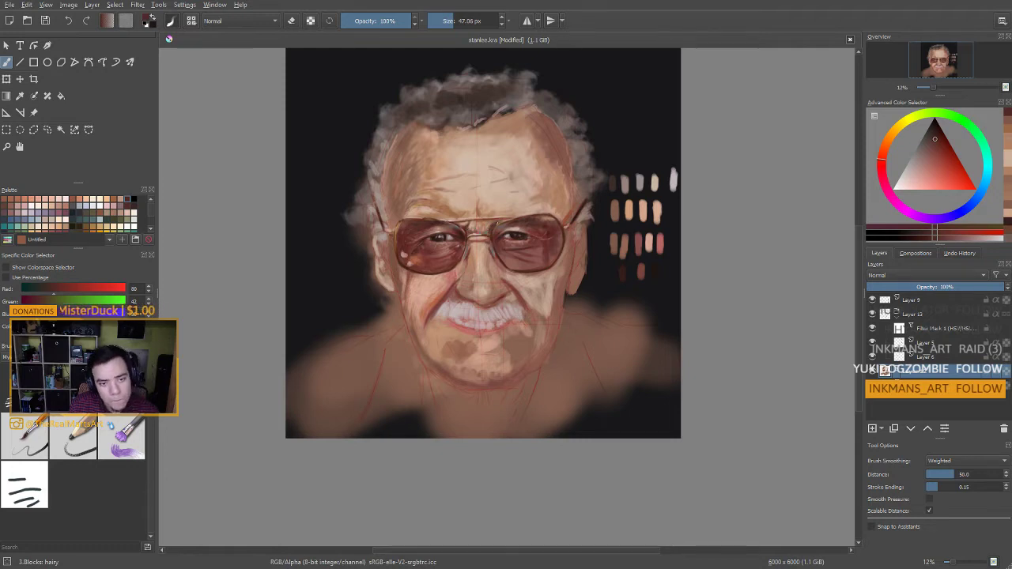
scroll(508, 210, down, 1)
scroll(508, 211, up, 1)
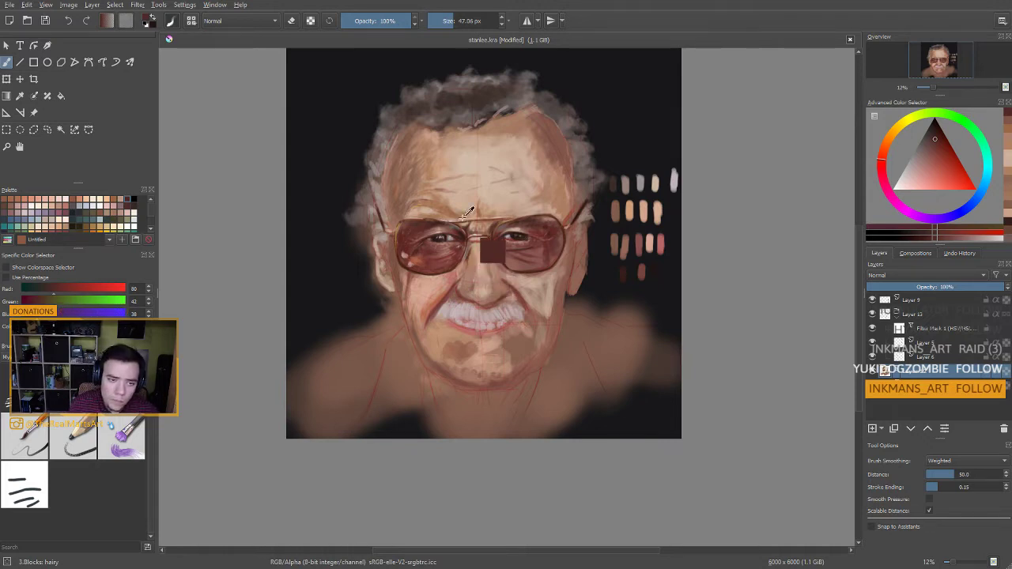
Shade the nose with reddish browns sampled from the right-hand temple and nose, starting with a brush of about 81 px
ctrl+click(436, 205)
ctrl+click(560, 151)
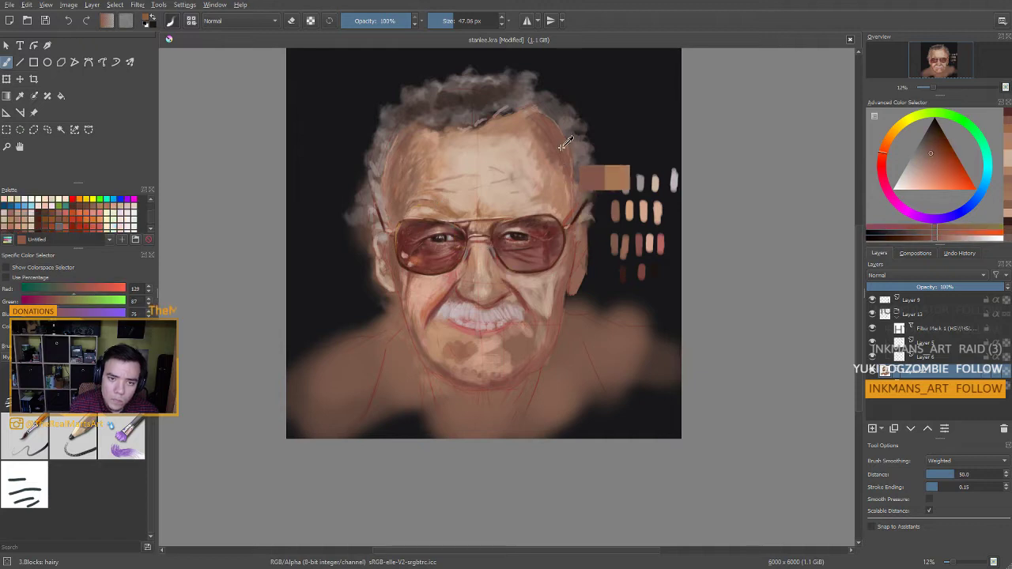
drag(558, 152, 575, 151)
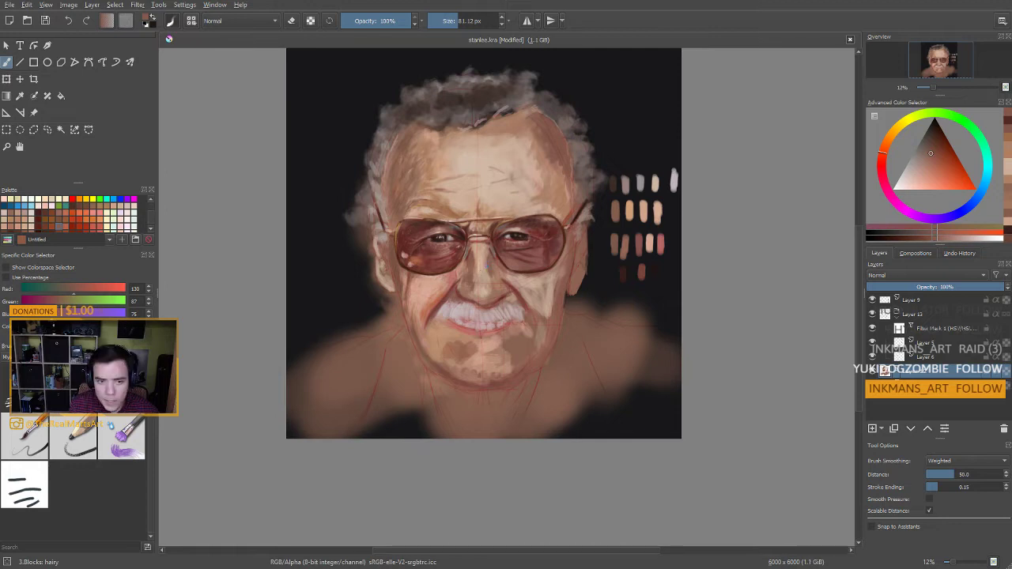
drag(933, 158, 937, 153)
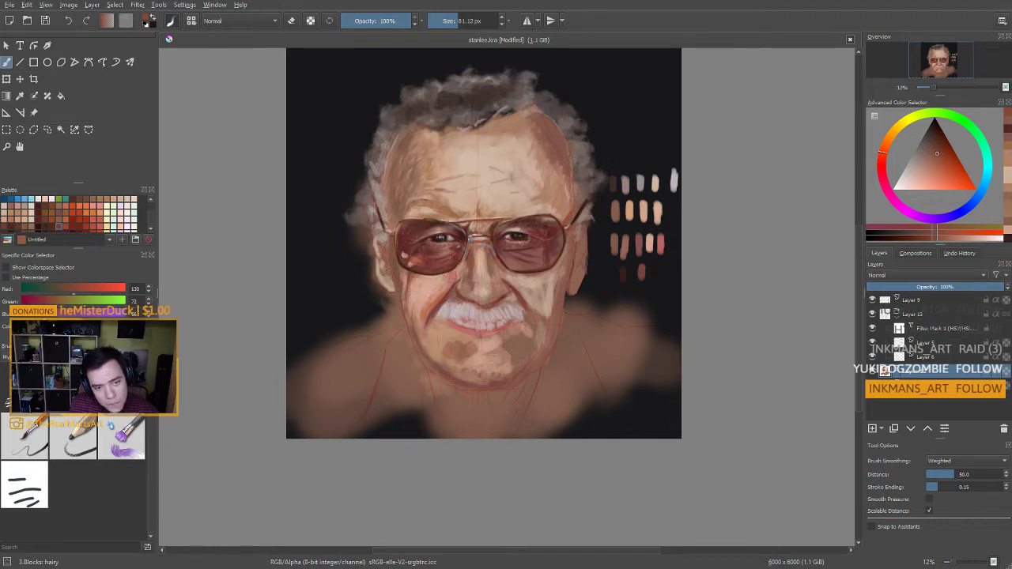
ctrl+click(483, 249)
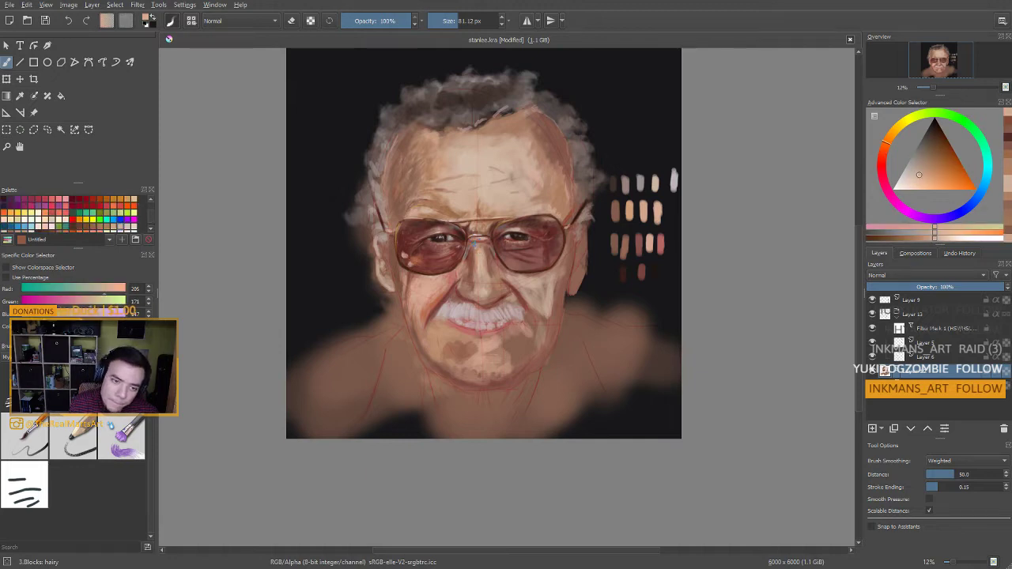
ctrl+click(490, 252)
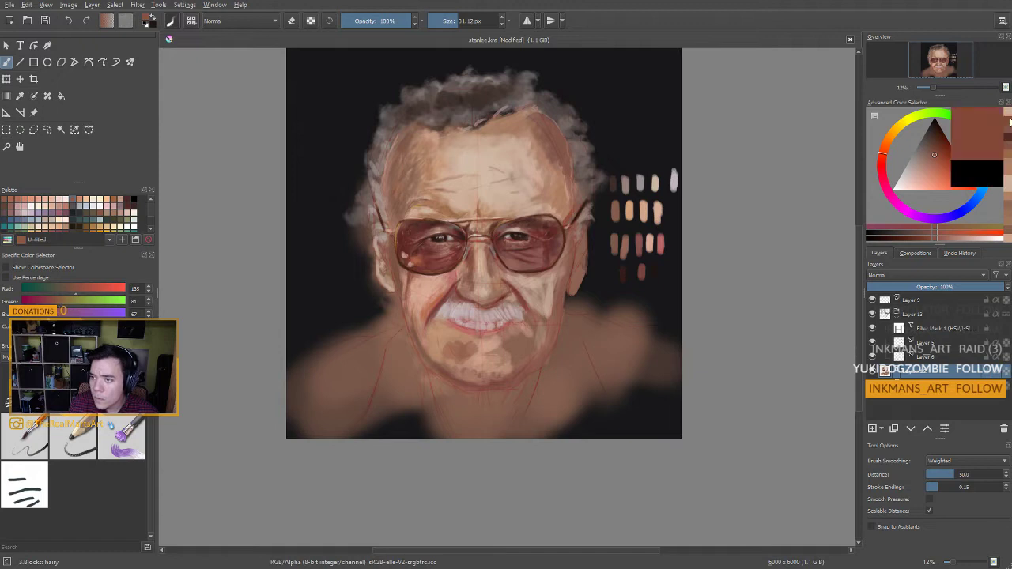
click(937, 153)
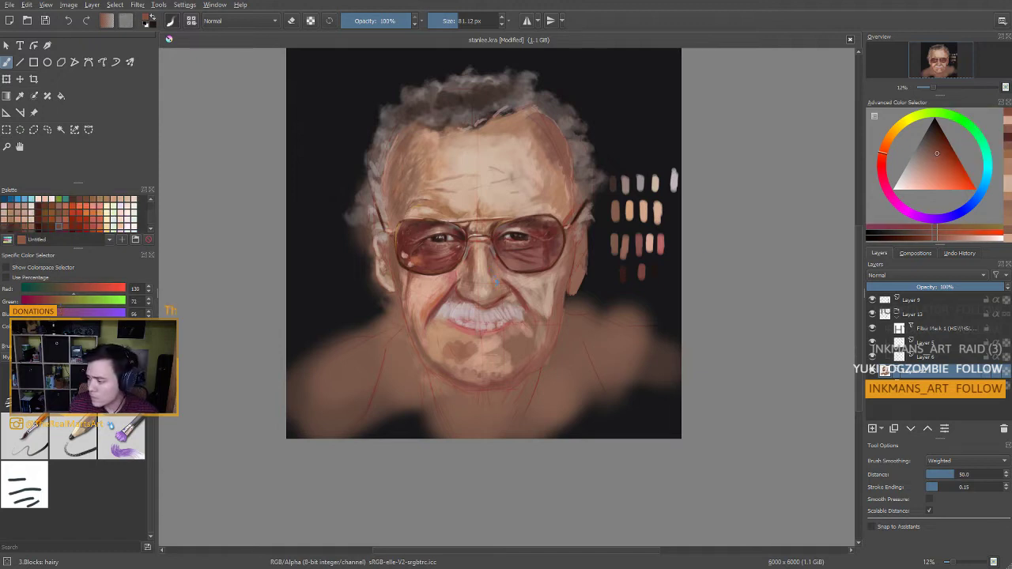
shift+drag(497, 282, 495, 277)
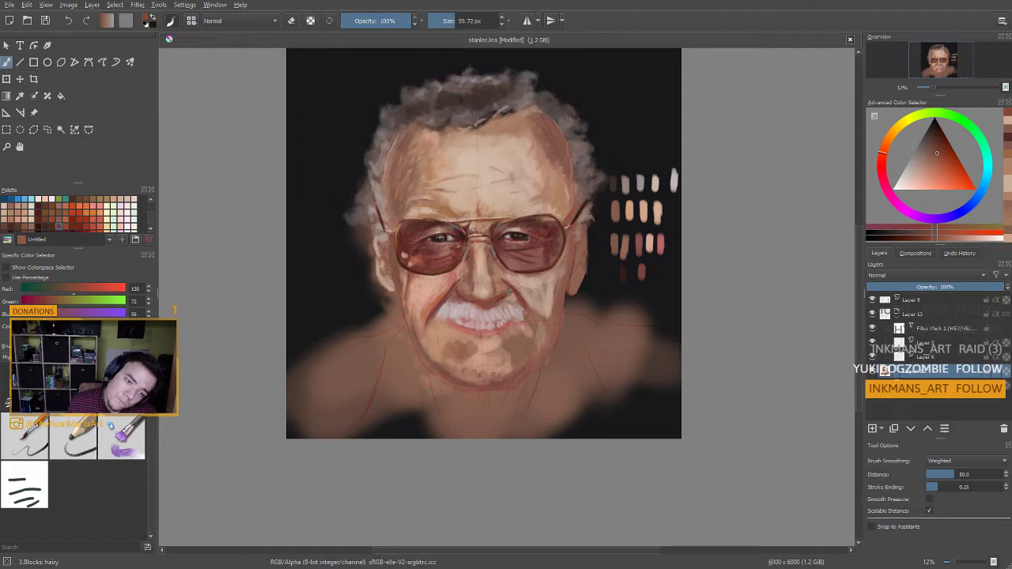
Refine the area around the left-hand corner of the mouth with sampled skin tones and a smaller brush of about 43 px
scroll(498, 243, down, 5)
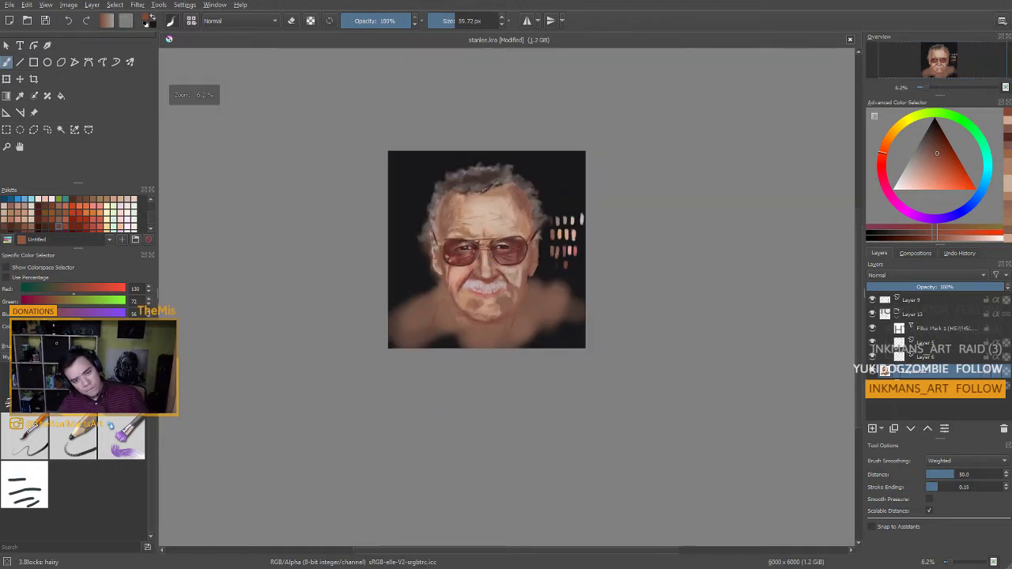
scroll(498, 244, up, 3)
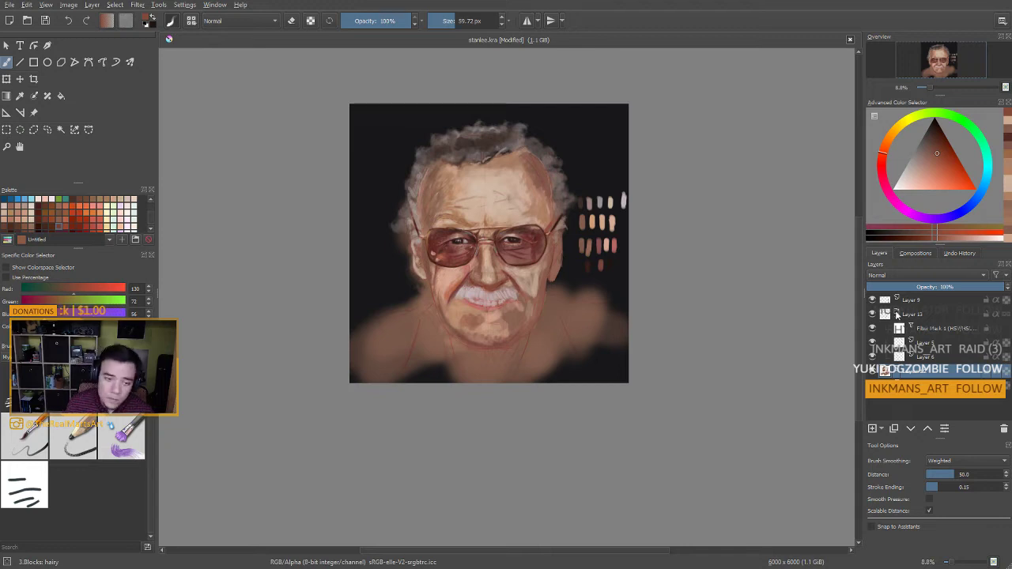
ctrl+click(465, 311)
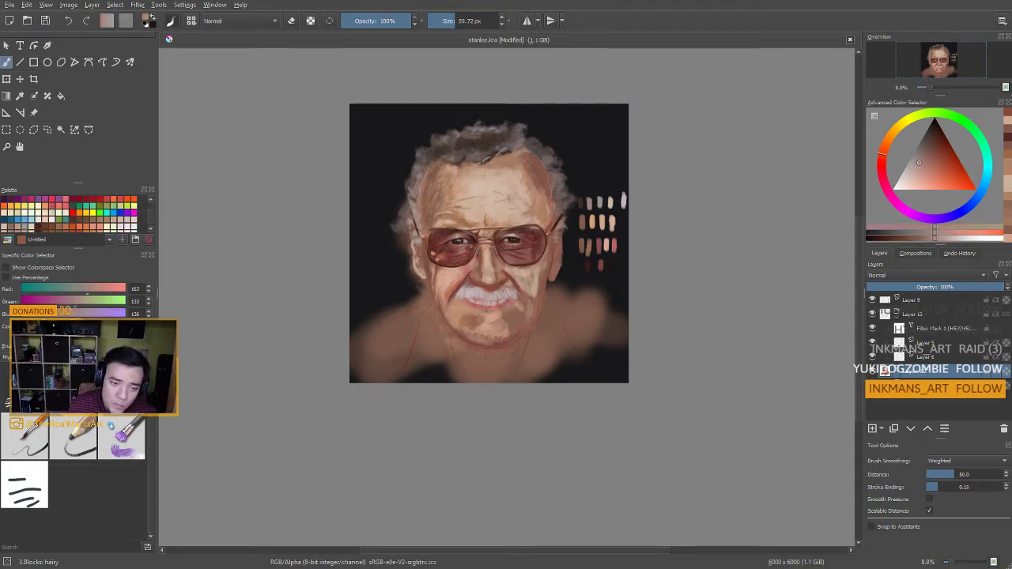
key(bracketleft)
key(bracketleft)
ctrl+click(484, 157)
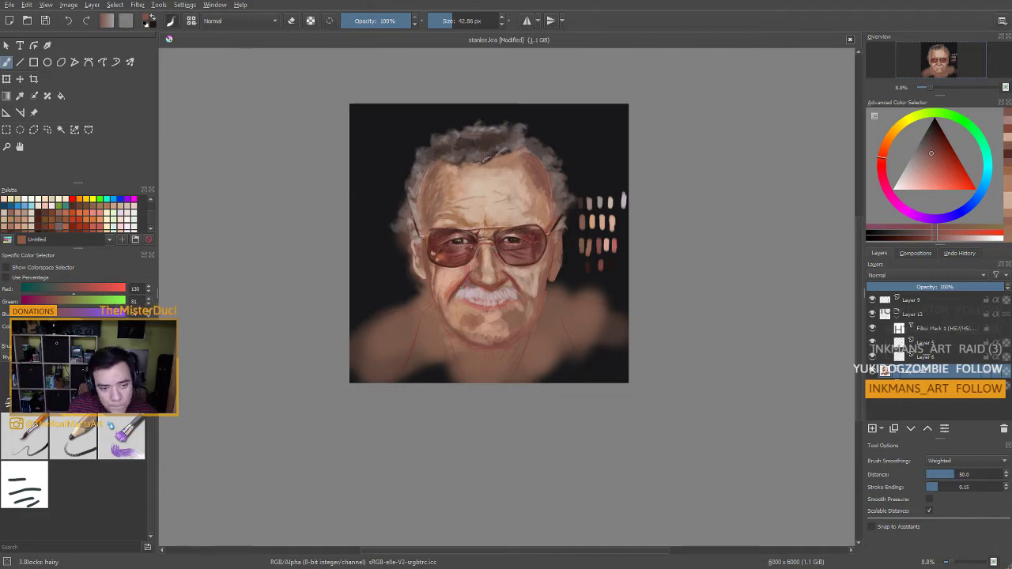
Work on the moustache with sampled greyish-pink and reddish-brown tones at about 35 px, and choose a paler pinkish white for its highlights
ctrl+click(460, 295)
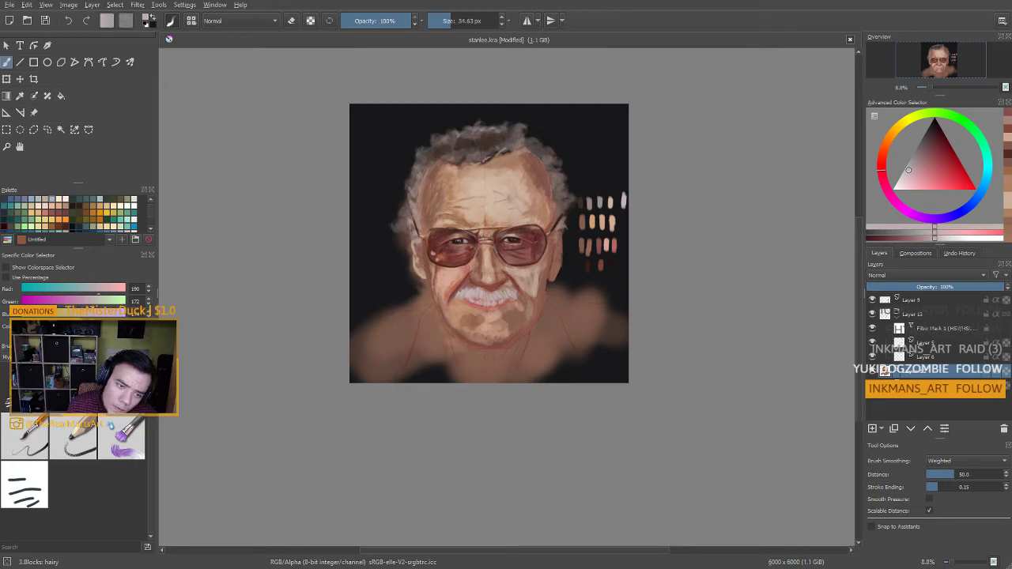
ctrl+click(464, 287)
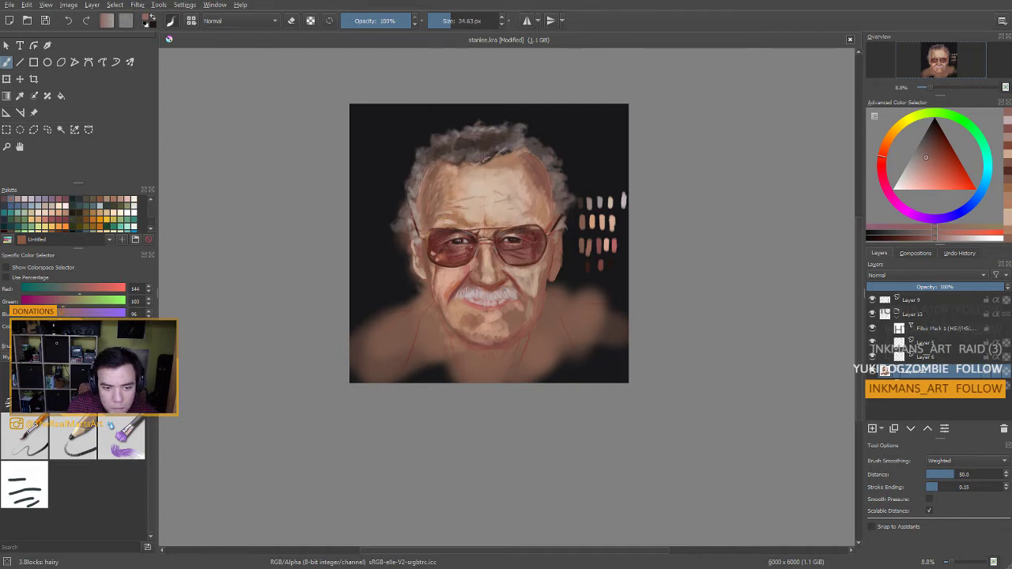
ctrl+click(495, 326)
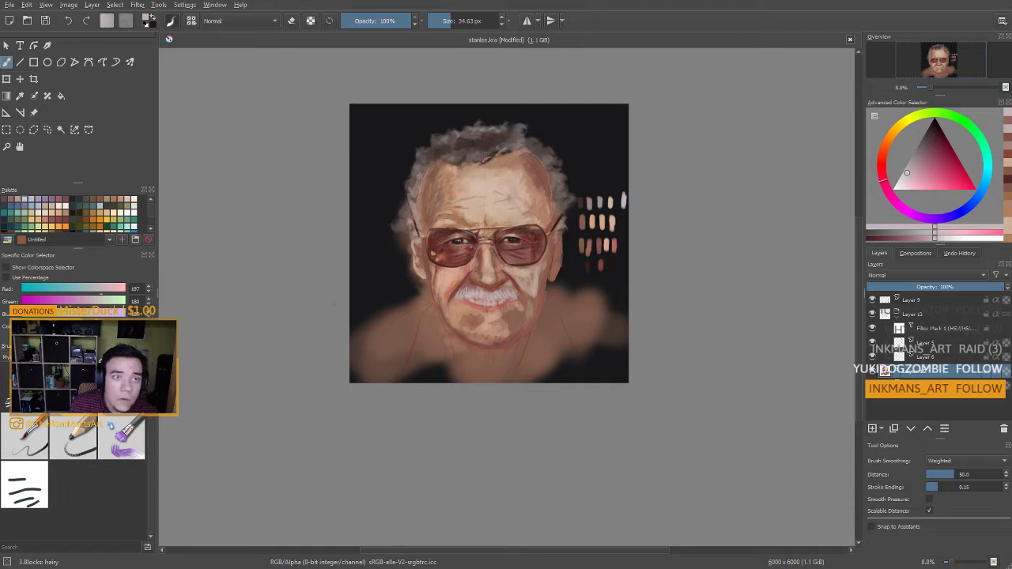
click(900, 180)
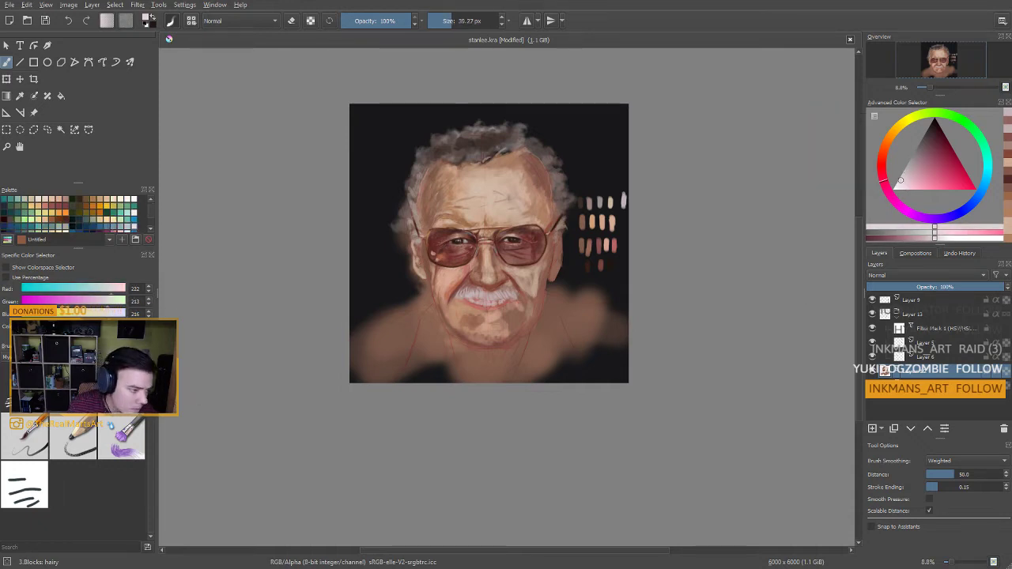
Highlight the nose tip using the 2.Bristles: dirty2 brush at about 128 px with a lightened skin tone sampled from the forehead
click(24, 389)
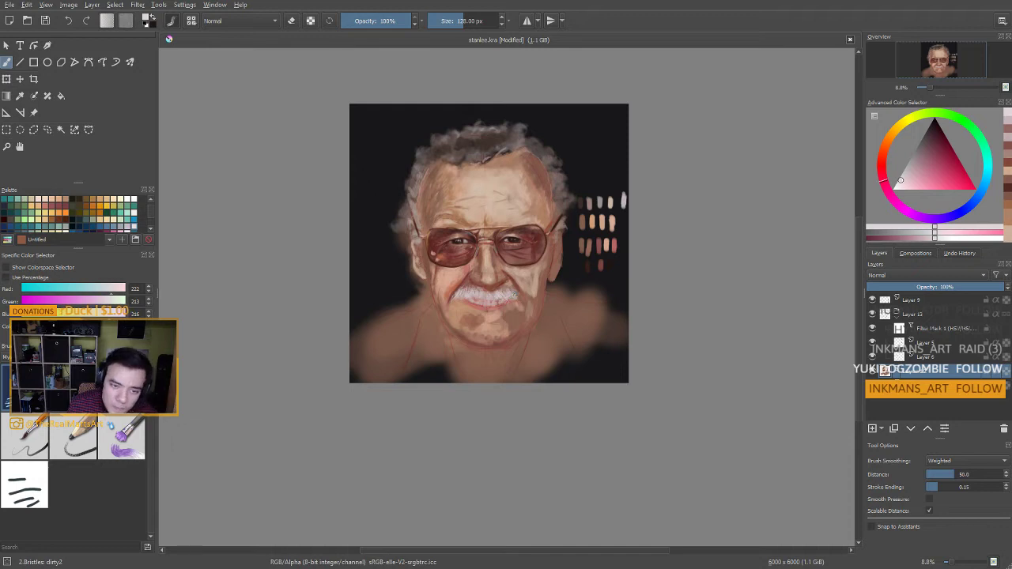
ctrl+click(505, 292)
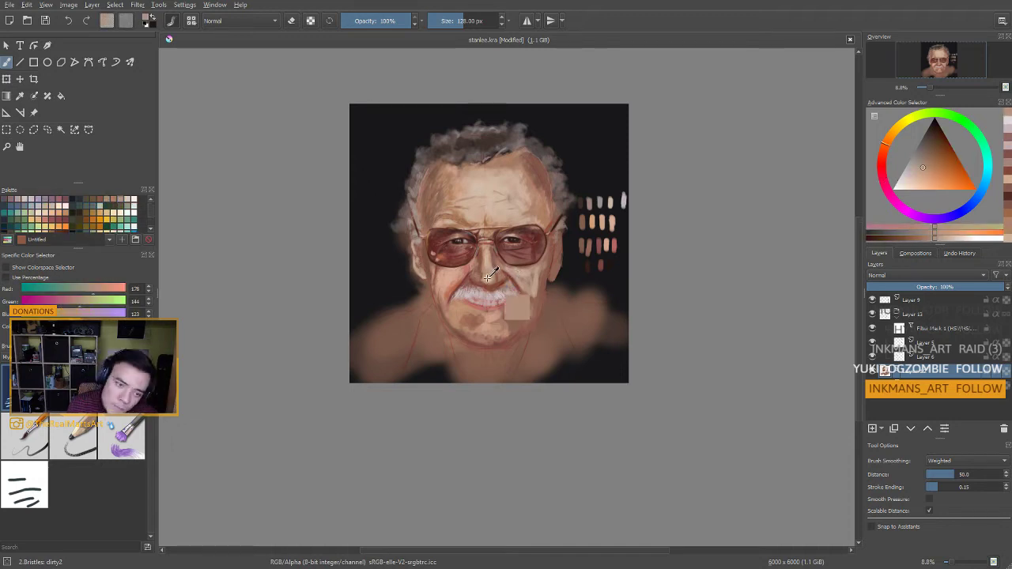
ctrl+click(496, 203)
ctrl+click(482, 294)
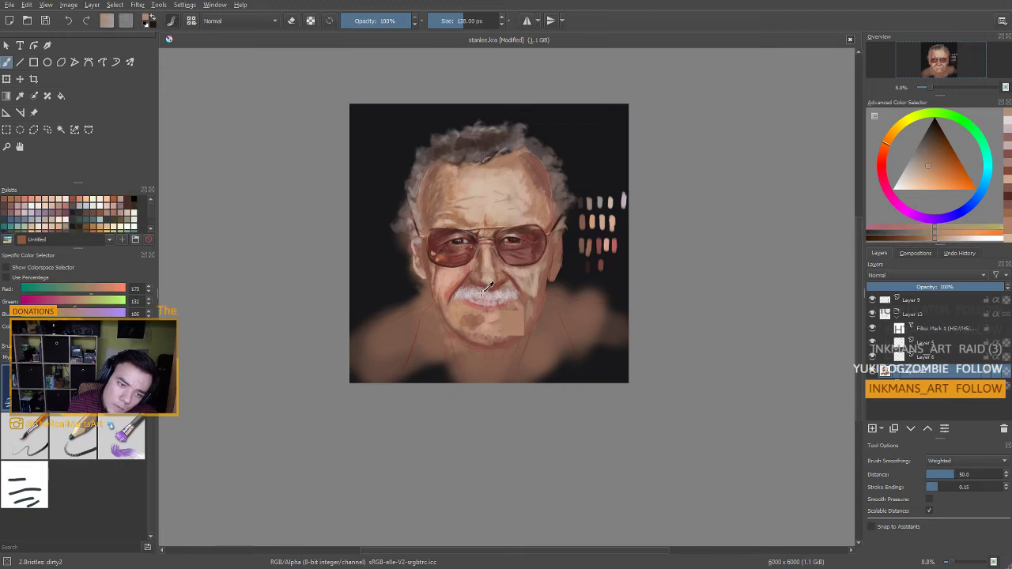
ctrl+click(494, 207)
ctrl+click(497, 203)
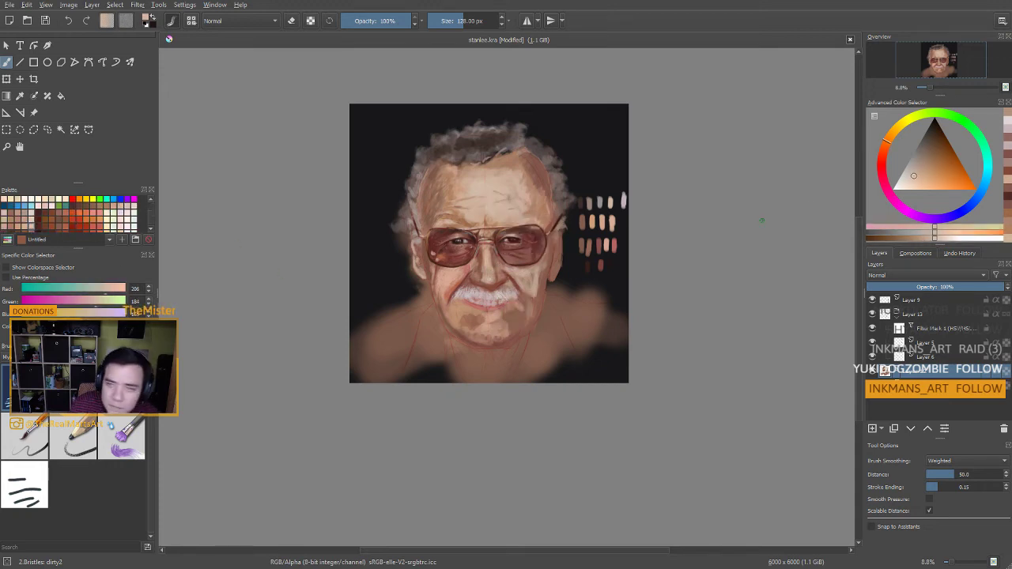
click(908, 178)
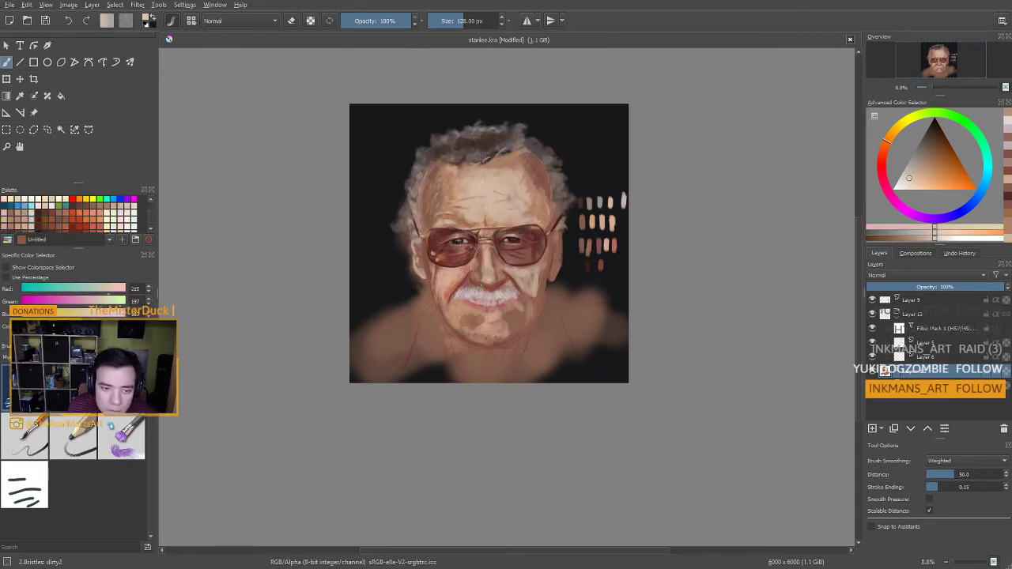
drag(489, 277, 488, 279)
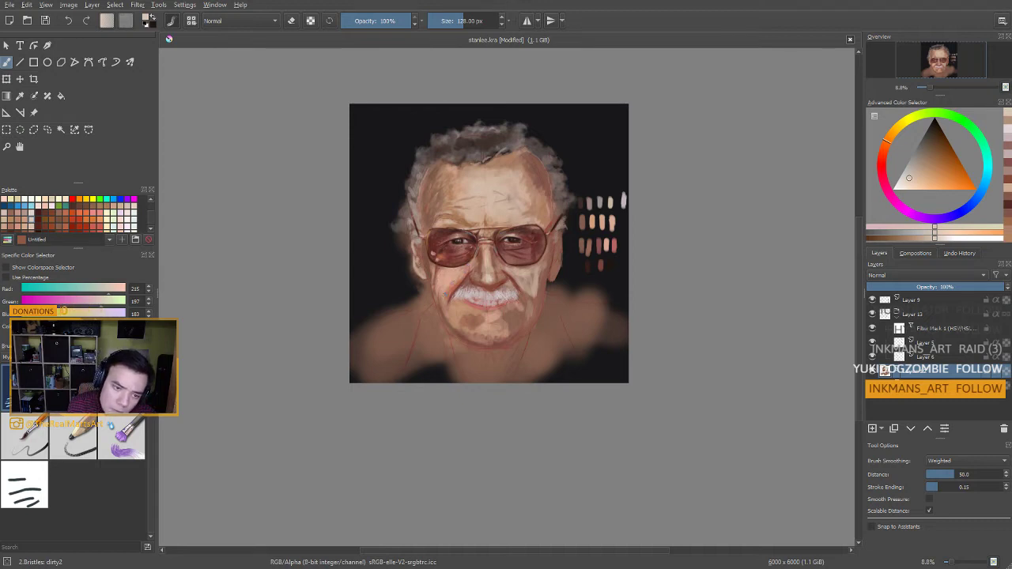
Lighten the left-hand cheek with a sampled pink skin tone at about 221 px and switch to the 2.Bristles: smooth1 brush
mouse_move(445, 292)
mouse_down()
mouse_move(462, 292)
mouse_move(460, 270)
mouse_move(488, 265)
mouse_up()
ctrl+click(448, 283)
key(bracketright)
drag(458, 272, 443, 300)
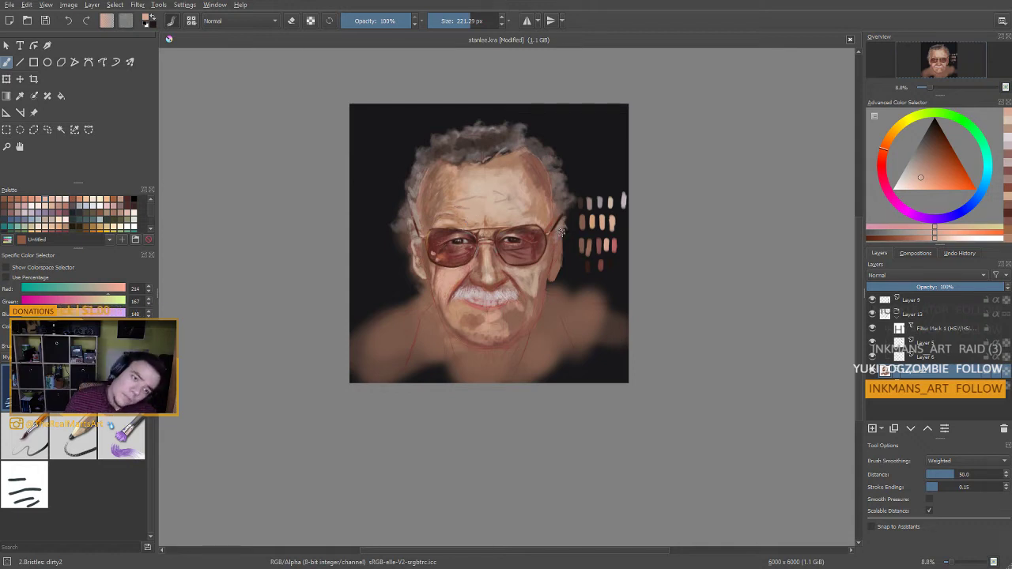
click(72, 389)
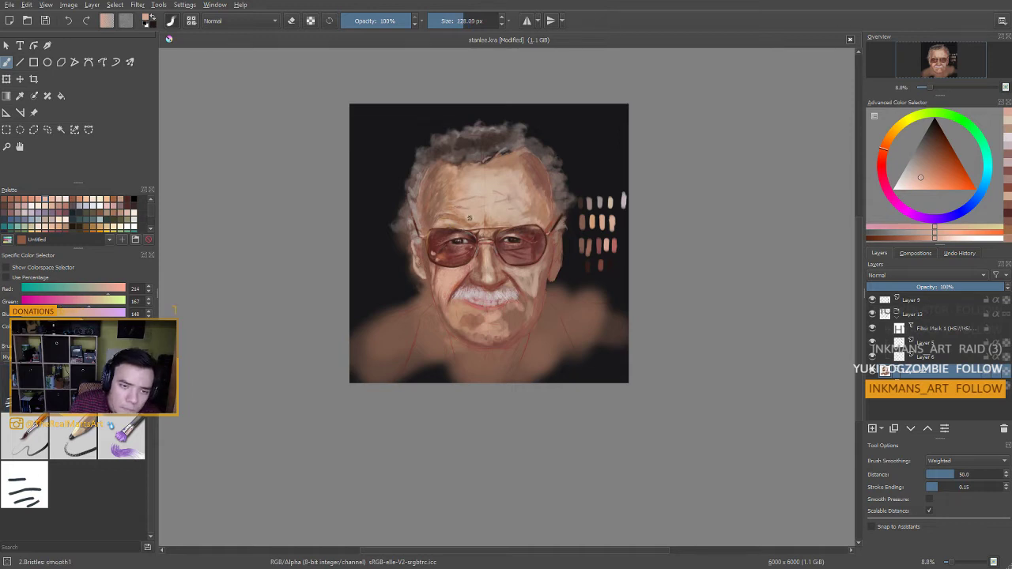
Show all brush presets, choose 2.Bristles: dirty1, and paint across the left-hand eyebrow
click(55, 356)
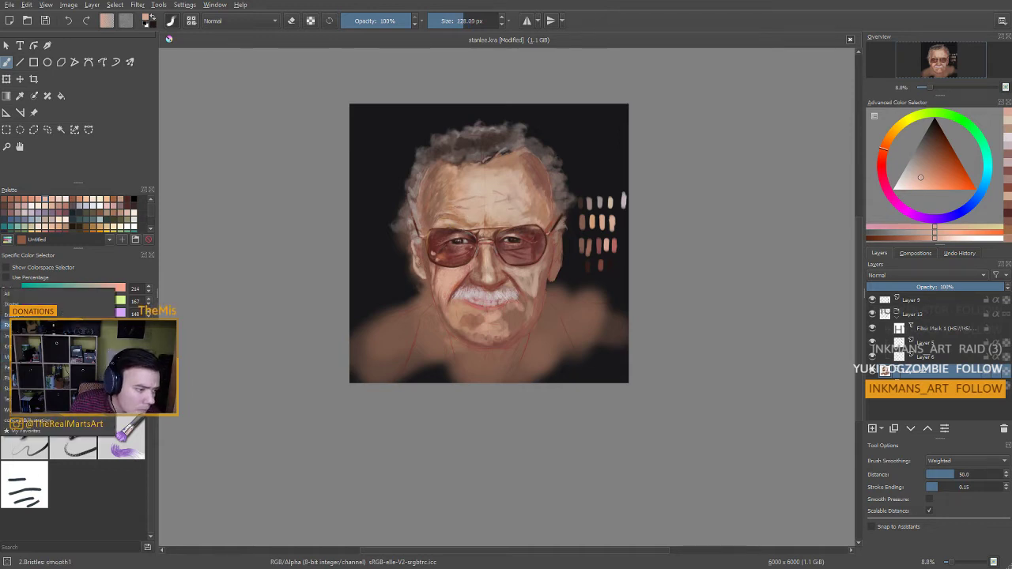
click(53, 297)
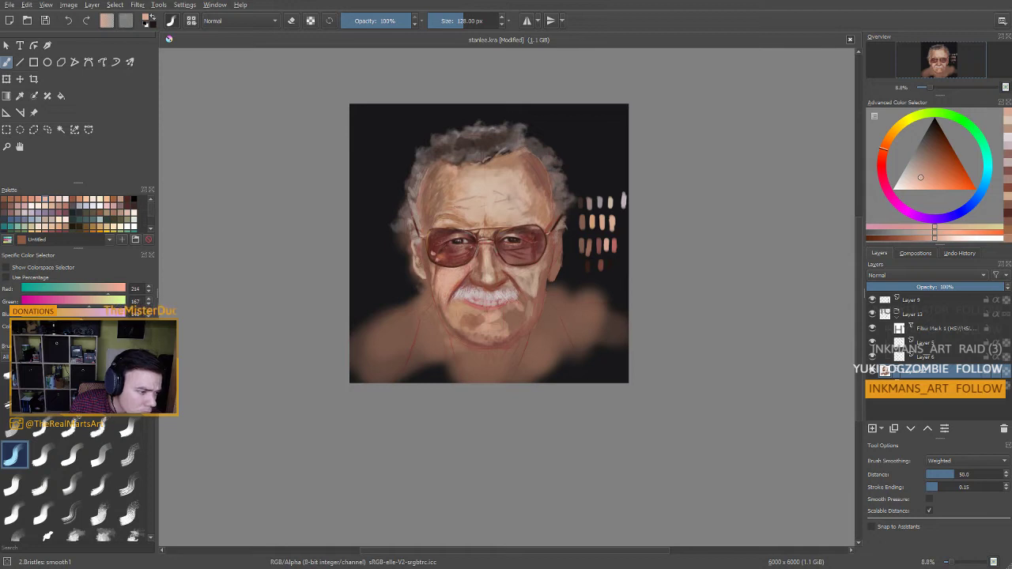
click(72, 396)
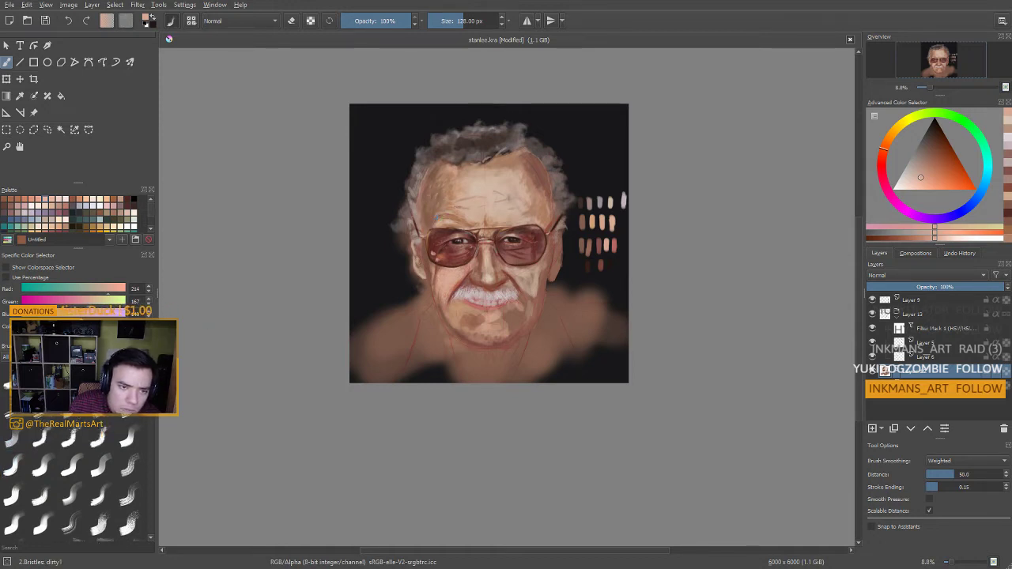
drag(437, 218, 457, 217)
Work on the left-hand cheek with the 2.Bristles: canvas-brush and sampled pink tones, and switch to 2.Bristles: multistroke2
ctrl+click(445, 293)
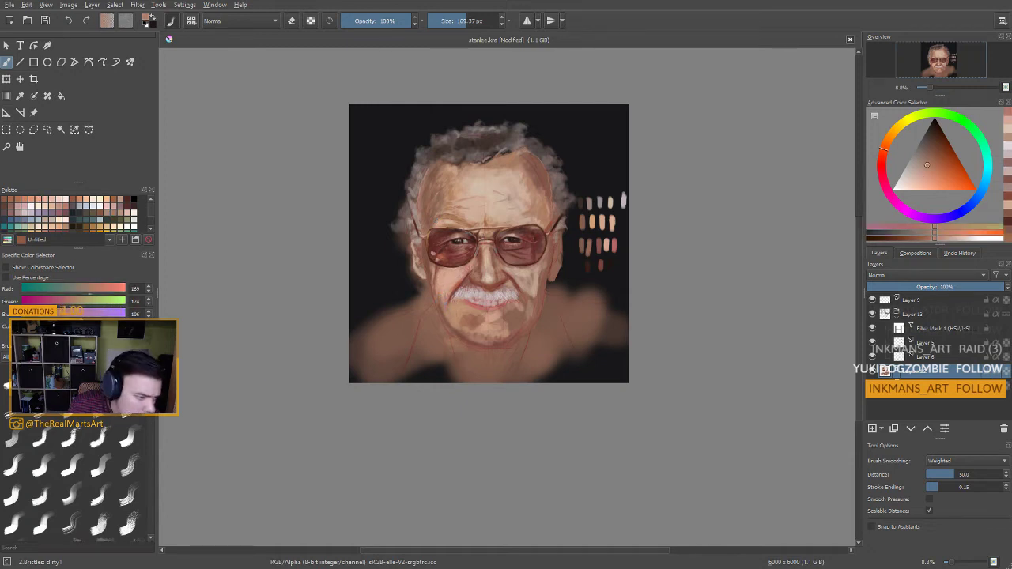
key(slash)
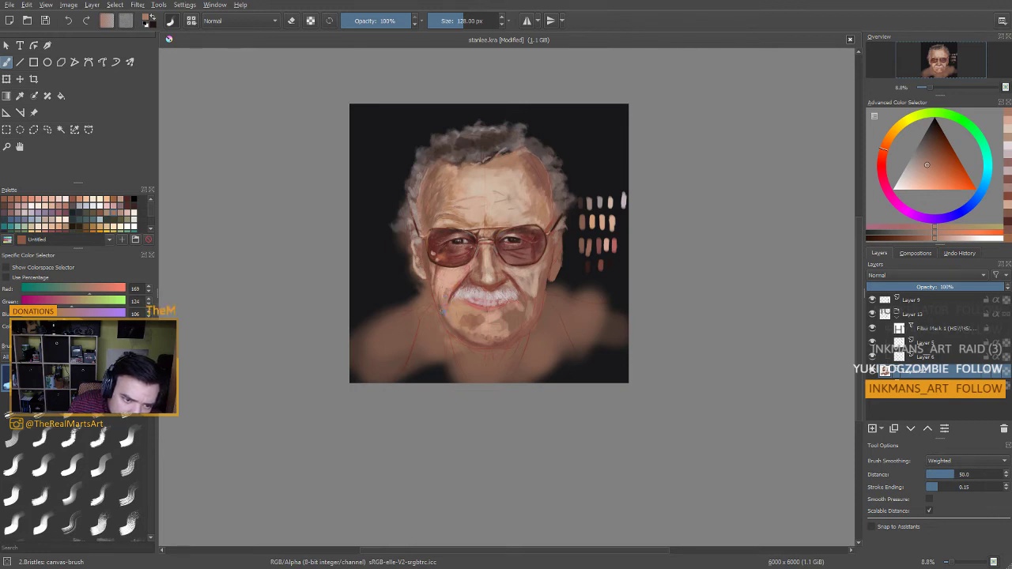
ctrl+click(445, 295)
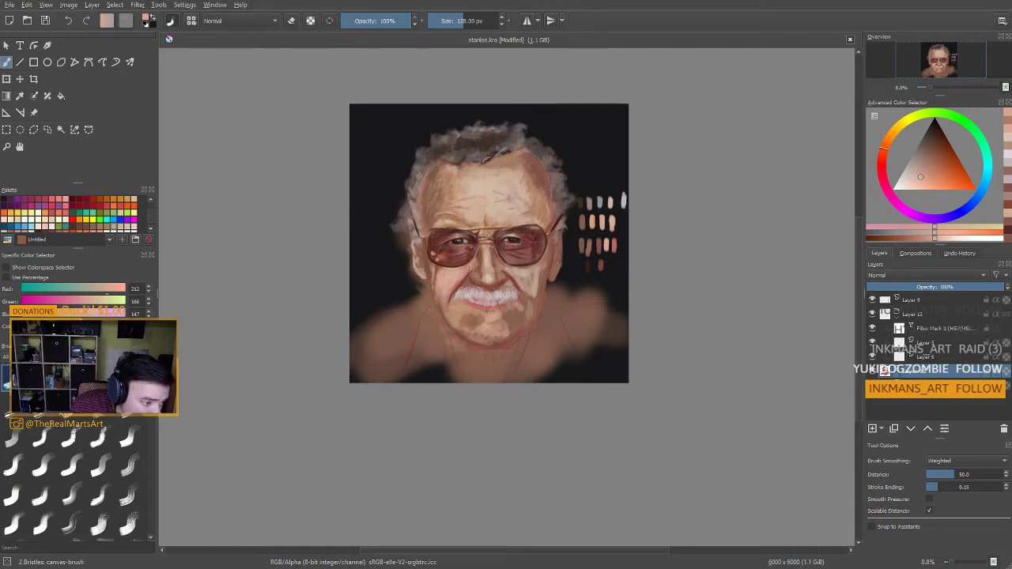
click(43, 409)
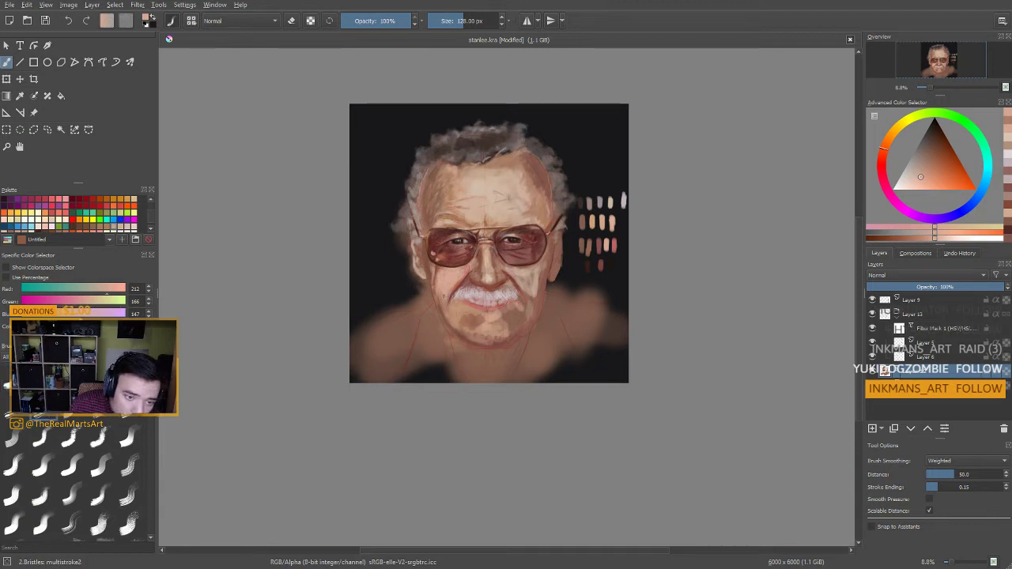
Blend the chin below the moustache with sampled reddish skin tones at about 128 px
ctrl+click(506, 315)
drag(518, 303, 494, 322)
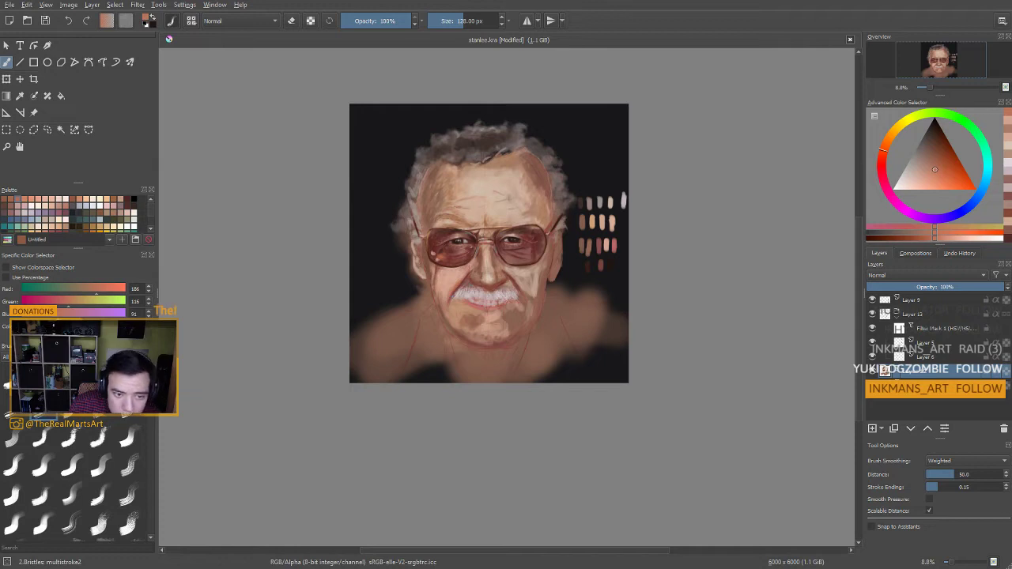
ctrl+click(469, 313)
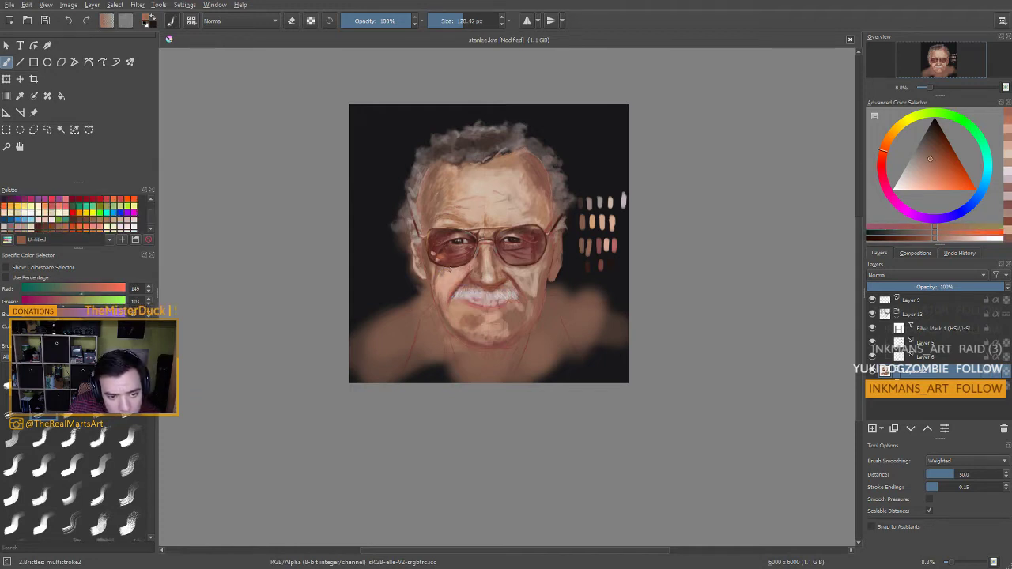
Refine the left-hand cheek beneath the lens using light and brownish skin tones sampled from the cheek and chin
ctrl+click(449, 272)
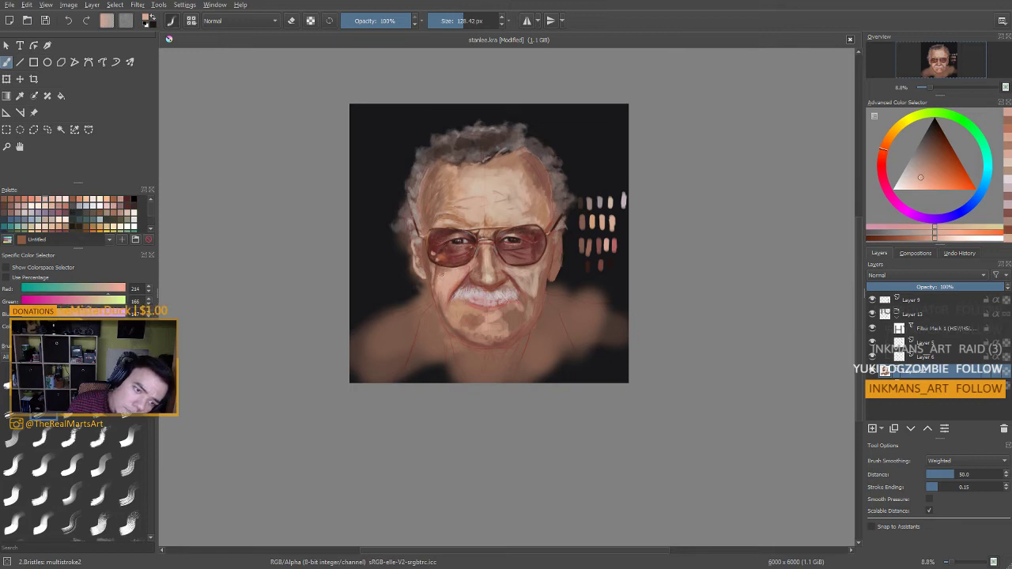
ctrl+click(437, 298)
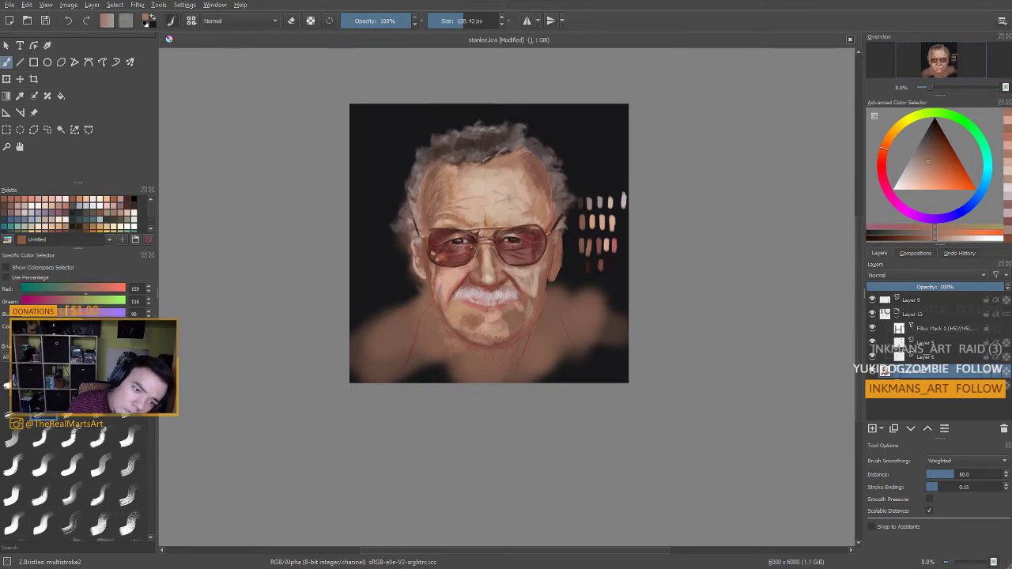
ctrl+click(462, 332)
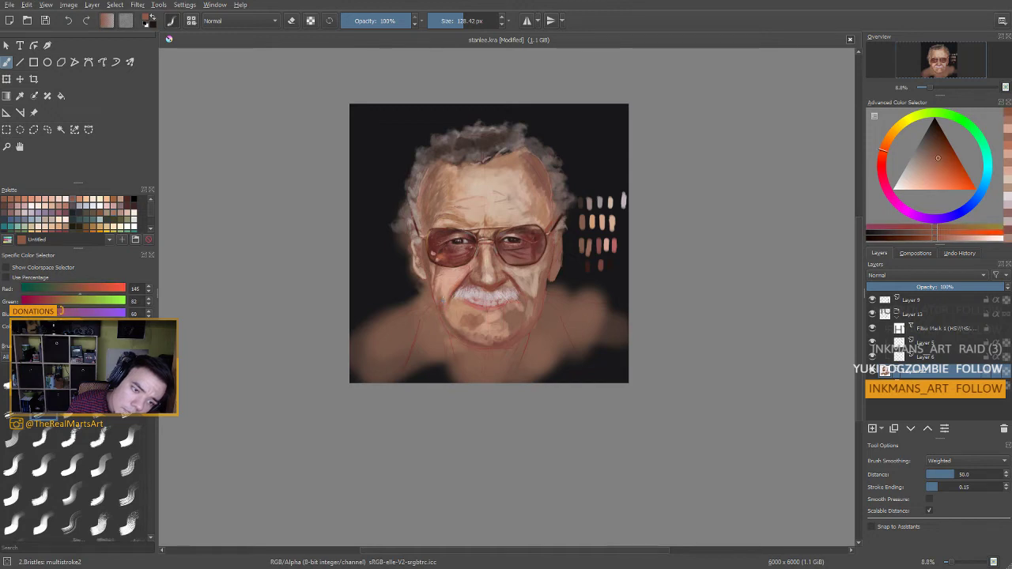
ctrl+click(447, 291)
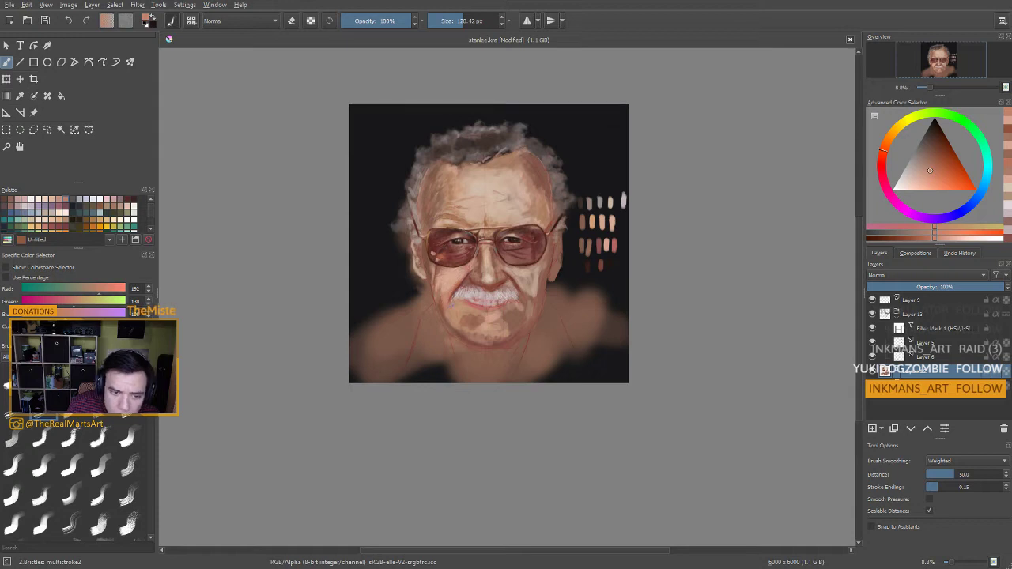
ctrl+click(452, 284)
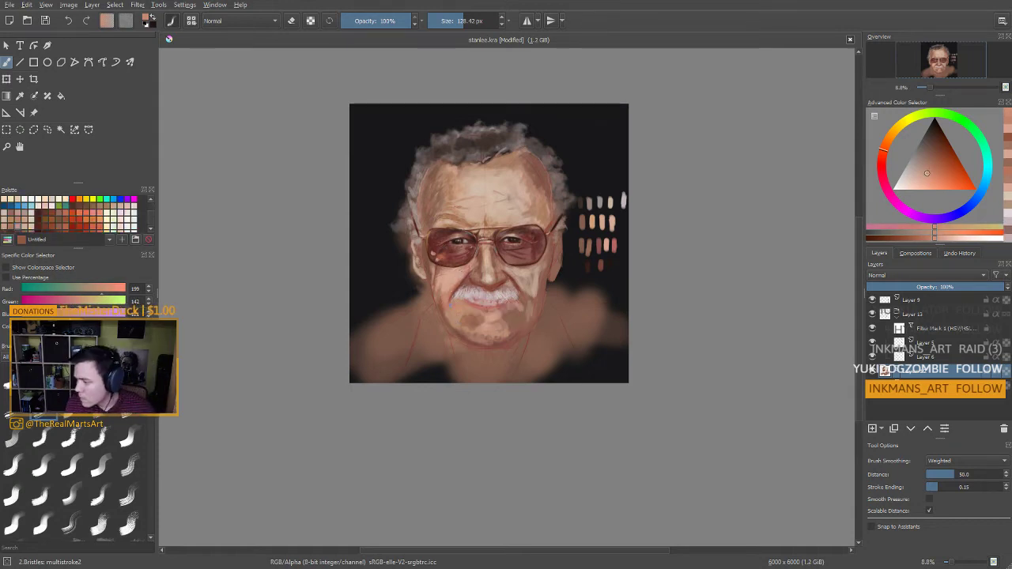
Build up the fold beside the left-hand end of the moustache with sampled dark reddish-brown and light pink tones
ctrl+click(468, 279)
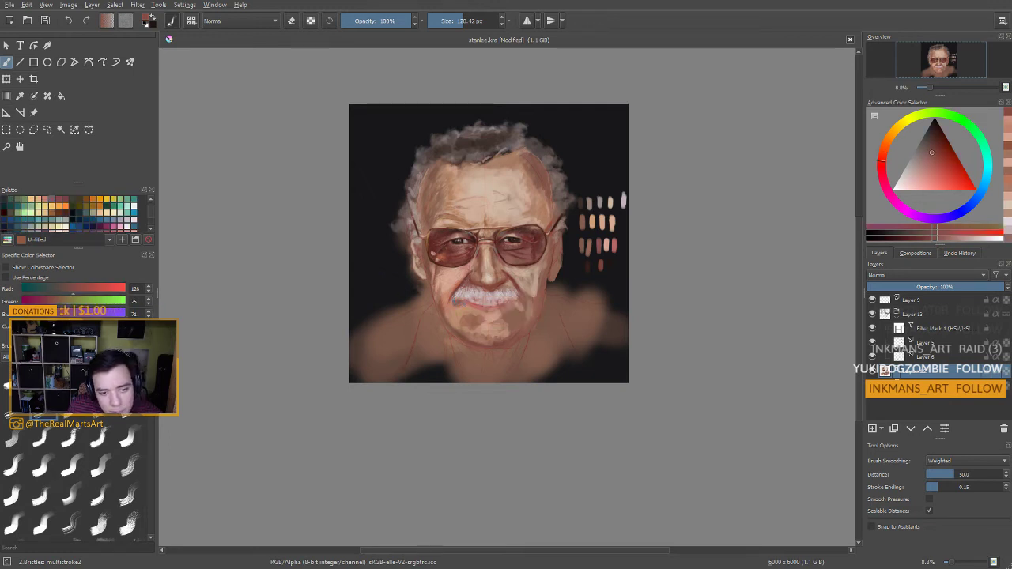
ctrl+click(448, 294)
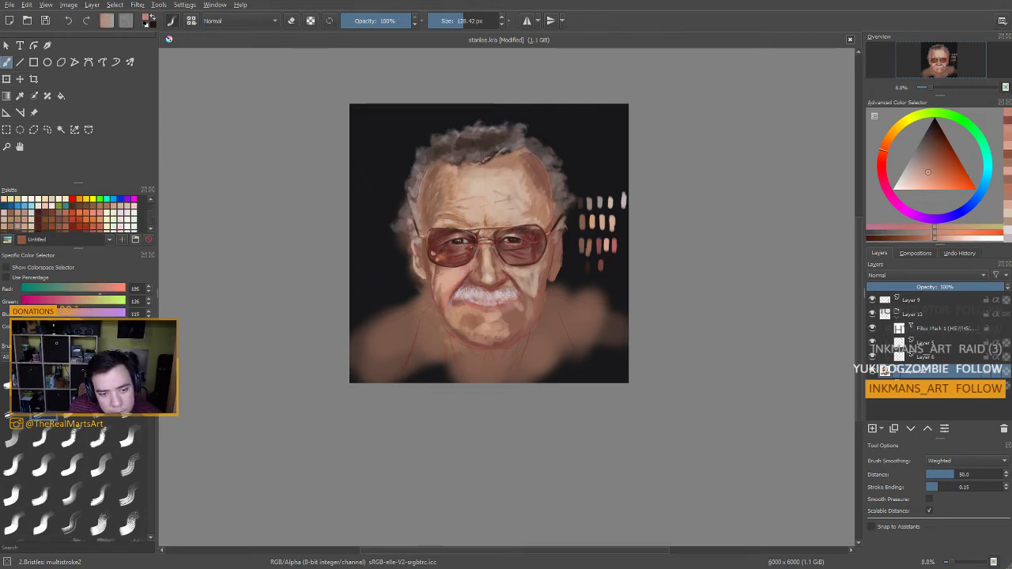
ctrl+click(450, 286)
ctrl+click(478, 312)
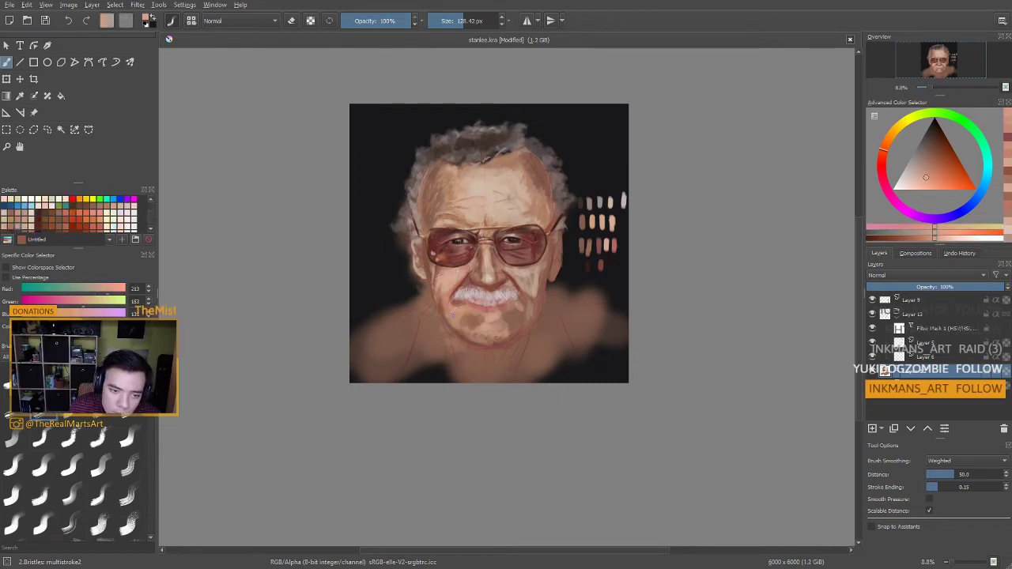
ctrl+click(465, 301)
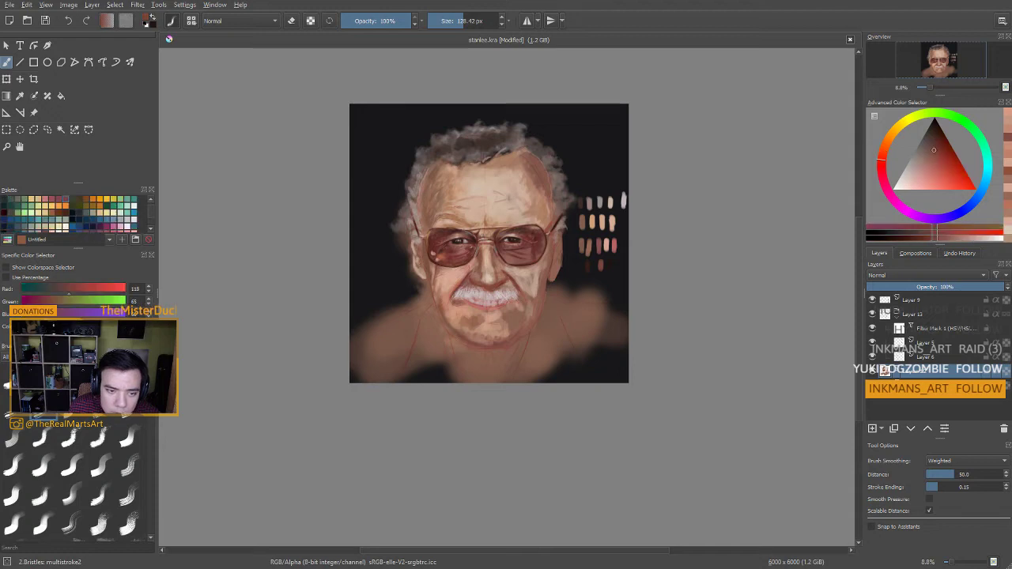
Shade beside the left-hand mouth corner with reddish-brown tones sampled from the chin and cheek at about 128 px
ctrl+click(487, 332)
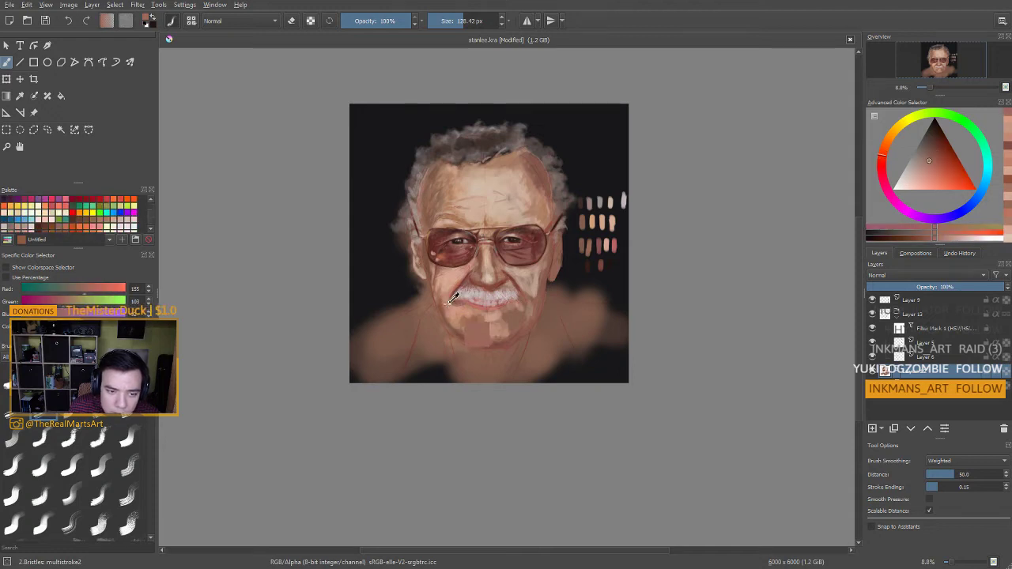
ctrl+click(475, 330)
ctrl+click(459, 285)
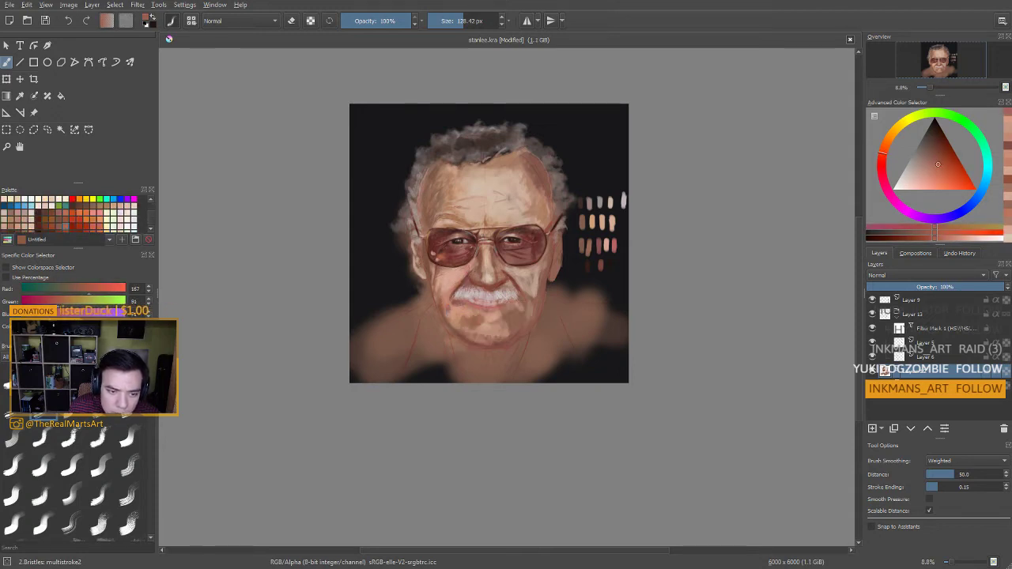
drag(448, 309, 449, 304)
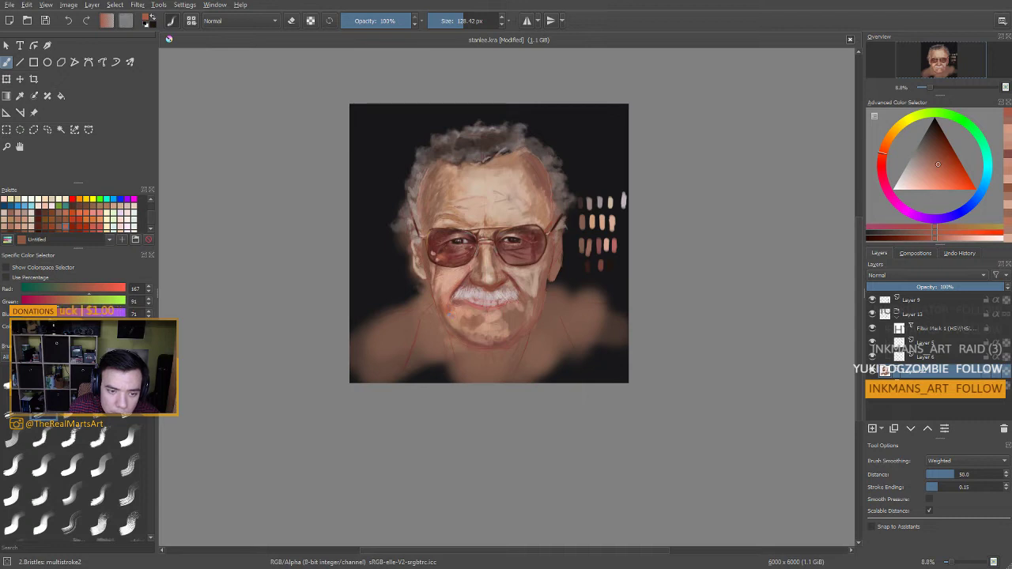
Blend the left-hand mouth corner into the chin with repeatedly sampled skin tones, using a brush of about 133 to 148 px
key(bracketright)
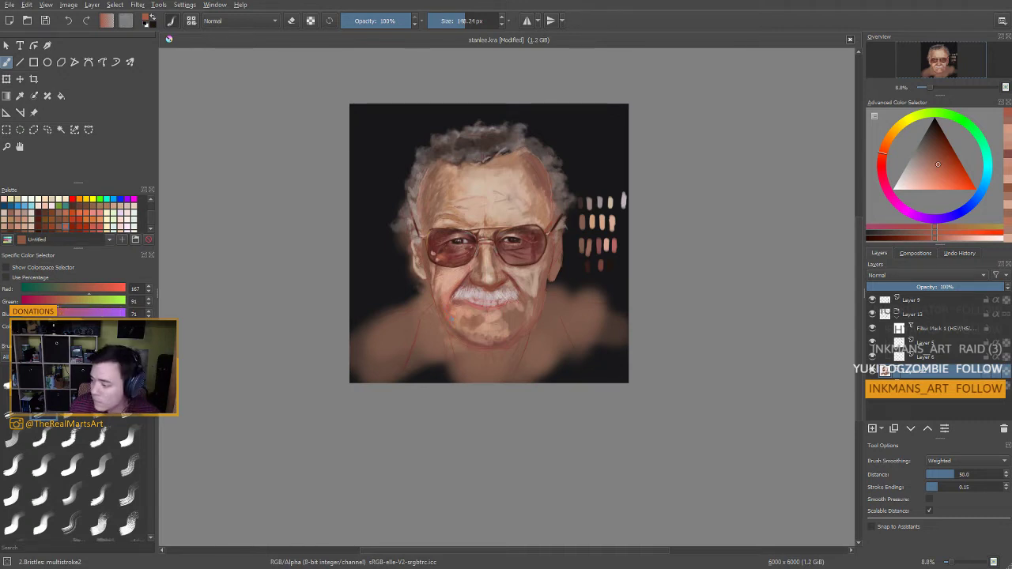
ctrl+click(453, 305)
key(bracketleft)
mouse_move(456, 309)
mouse_down()
mouse_move(461, 318)
mouse_move(449, 314)
mouse_up()
ctrl+click(461, 310)
key(bracketright)
ctrl+click(456, 309)
ctrl+click(461, 311)
ctrl+click(454, 309)
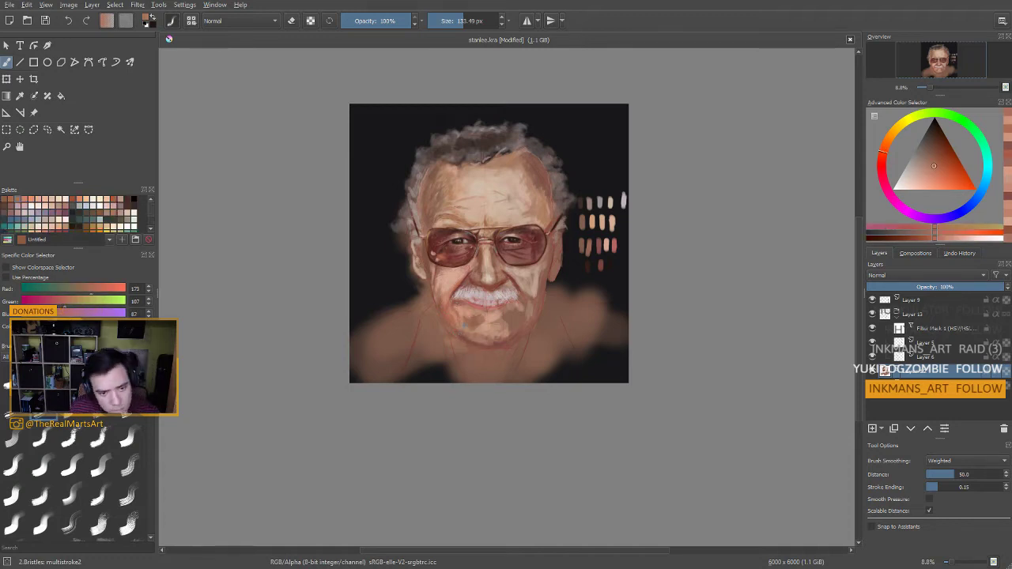
drag(464, 324, 479, 313)
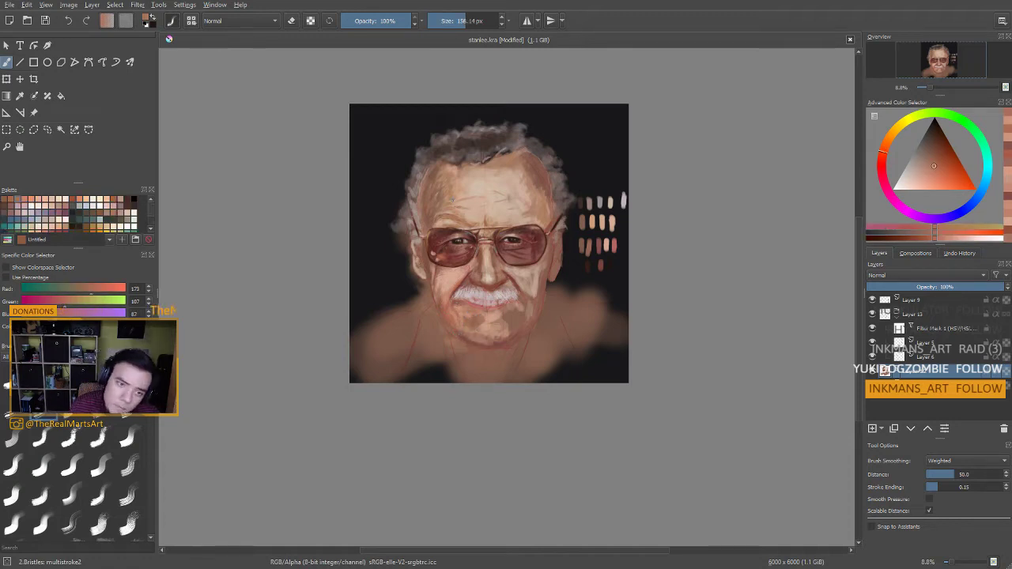
Refine the left-hand side of the forehead with sampled tan and light skin tones at about 170 to 182 px
ctrl+click(466, 215)
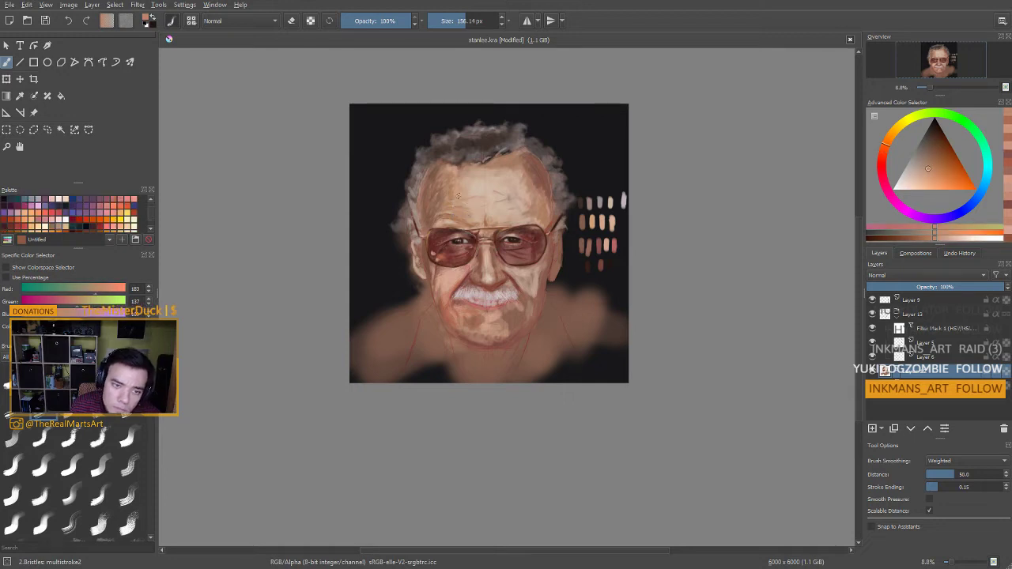
key(bracketright)
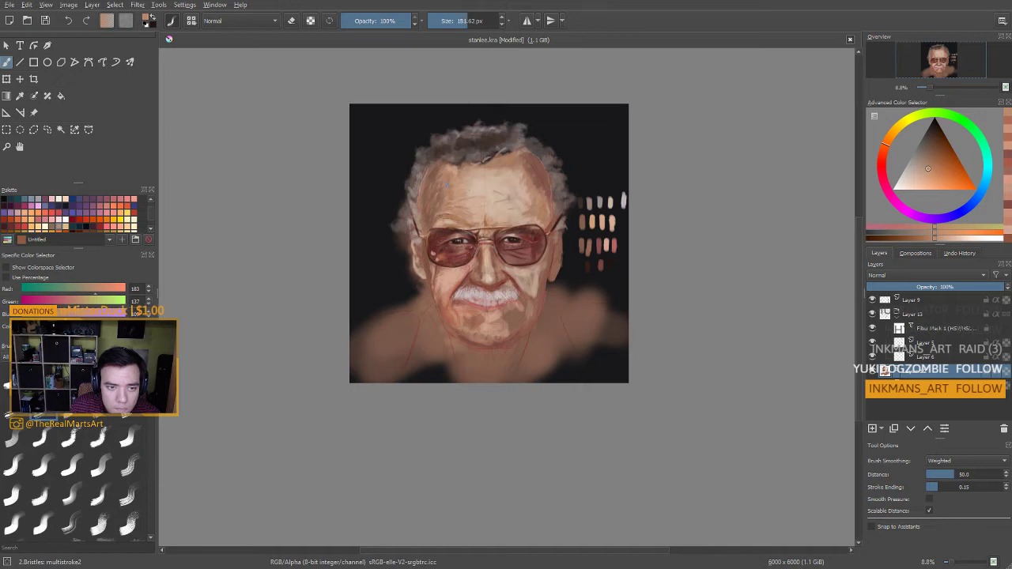
ctrl+click(441, 184)
key(bracketleft)
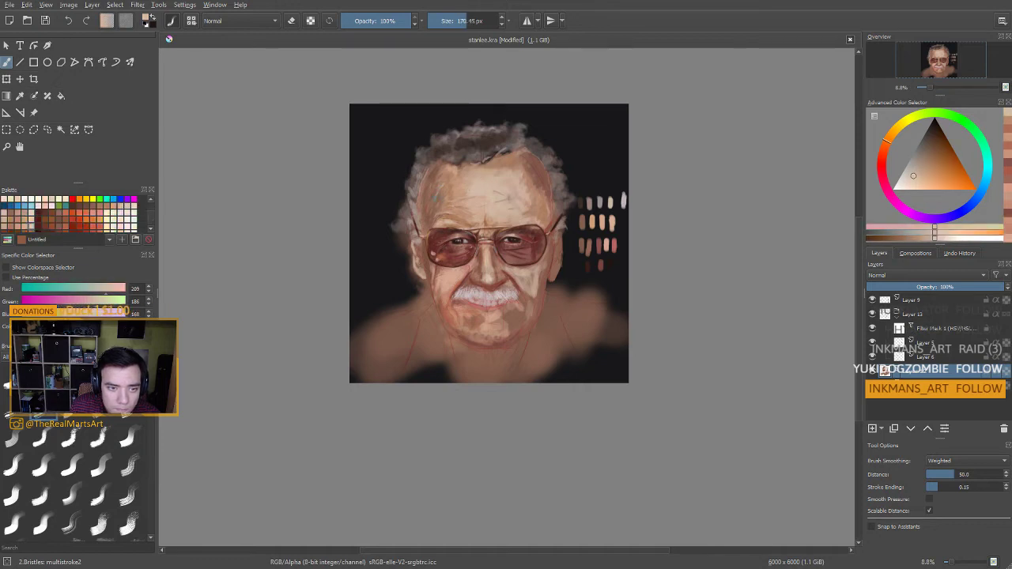
drag(435, 236, 422, 220)
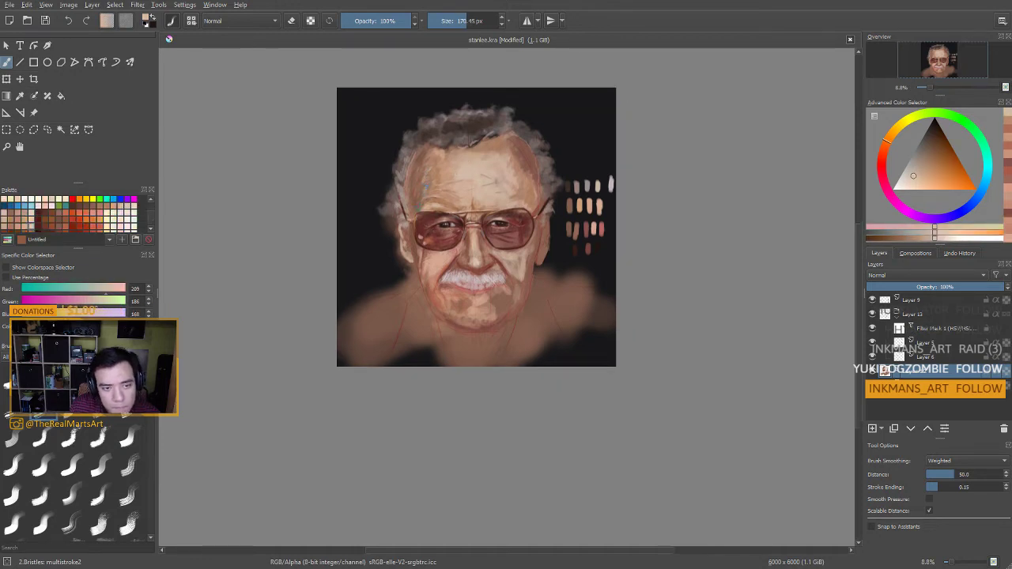
Paint the left-hand side hair in a sampled greyish pink and clean its outer edge with a sampled dark tone at about 170 px
ctrl+click(403, 176)
ctrl+click(452, 279)
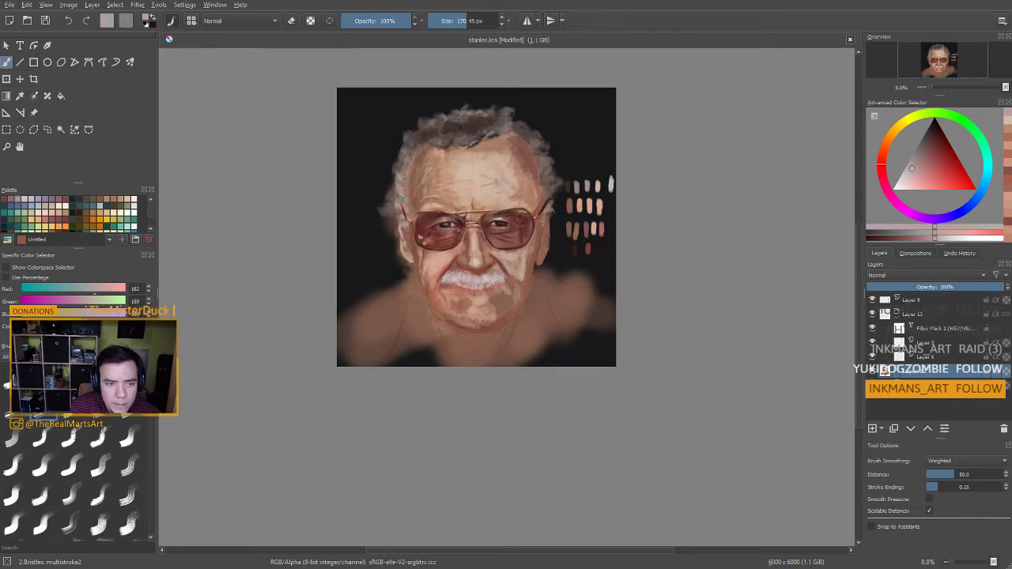
ctrl+click(567, 187)
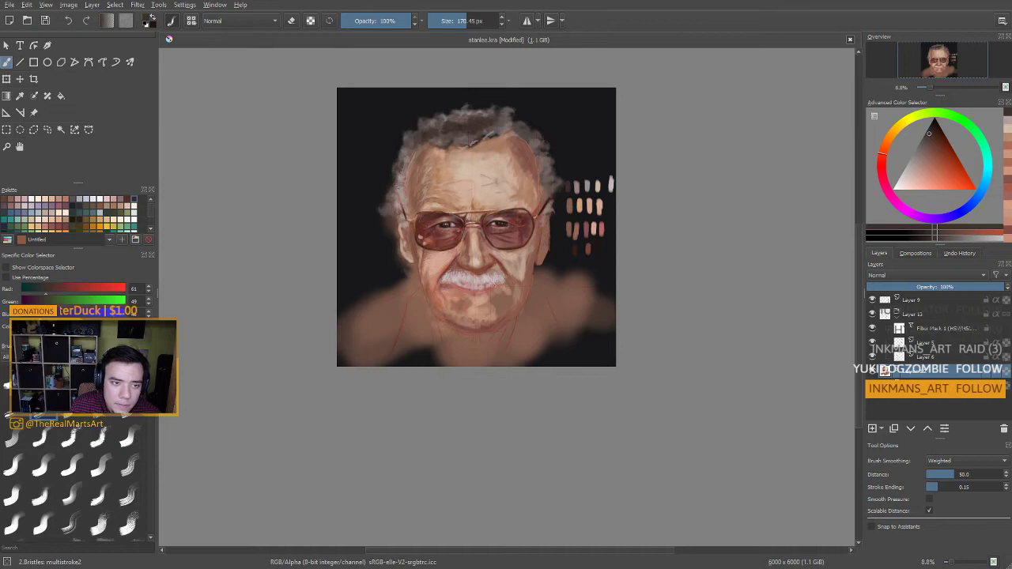
mouse_move(393, 192)
mouse_down()
mouse_move(391, 211)
mouse_move(376, 214)
mouse_move(405, 266)
mouse_up()
key(e)
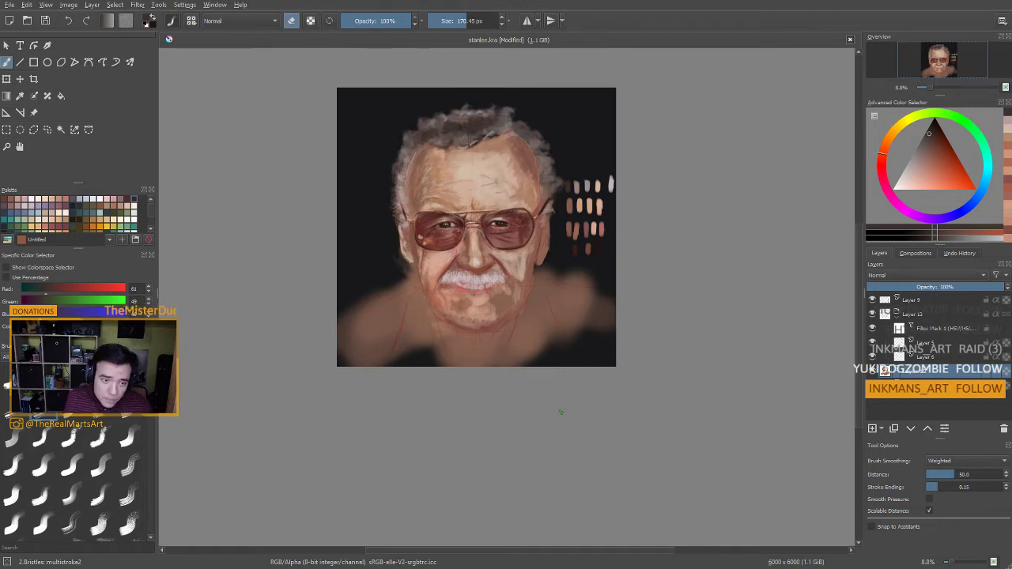
Warm the lower part of the left-hand lens with a sampled orange-brown, using a brush of about 121 to 140 px
ctrl+click(428, 239)
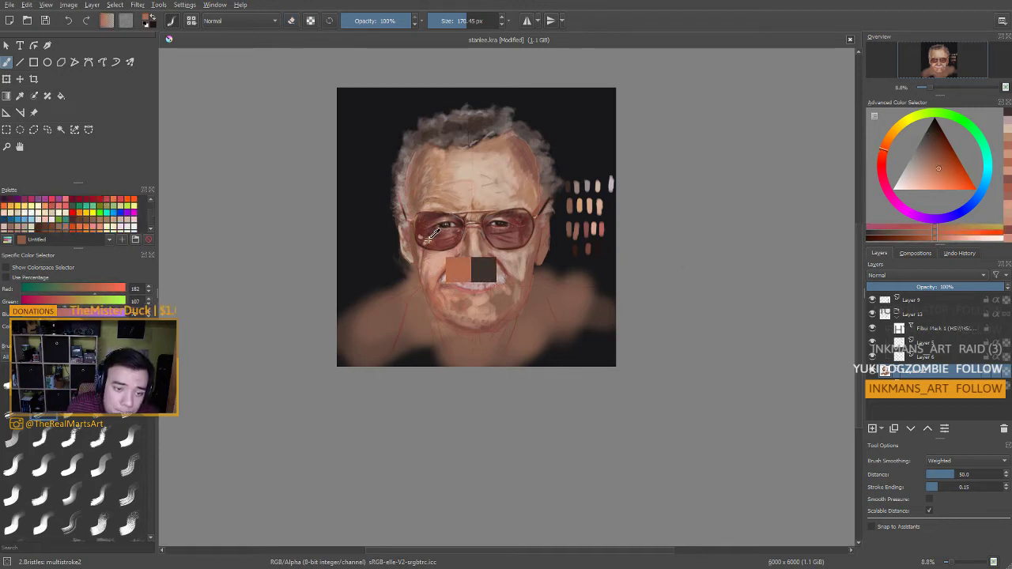
click(940, 168)
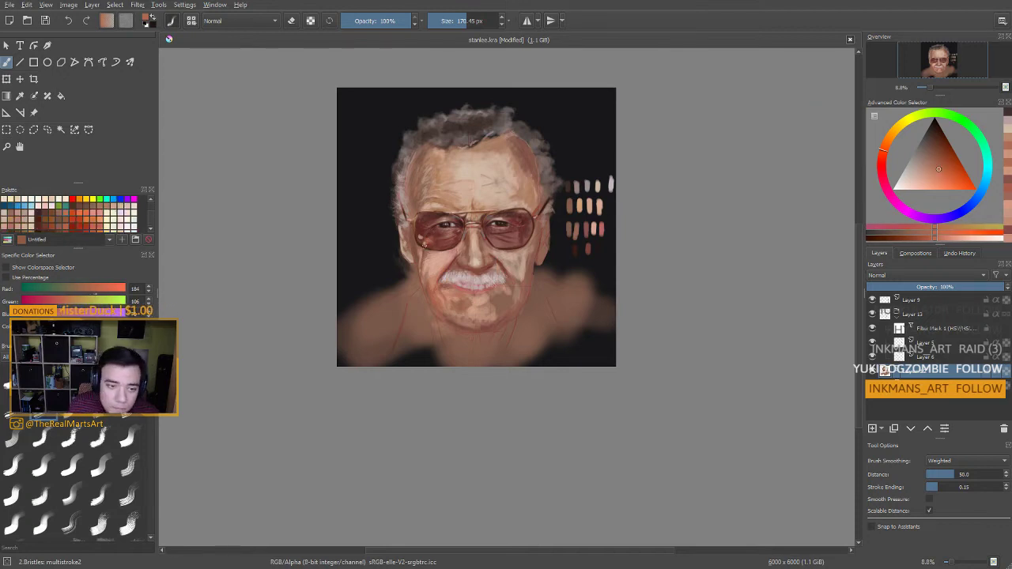
key(bracketleft)
key(bracketleft)
drag(437, 243, 466, 236)
click(470, 248)
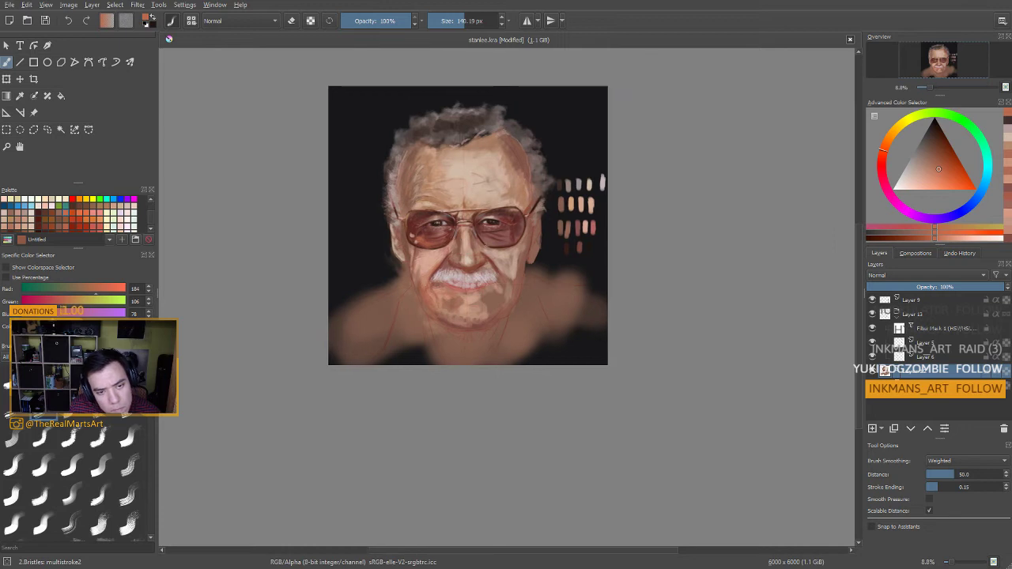
key(bracketleft)
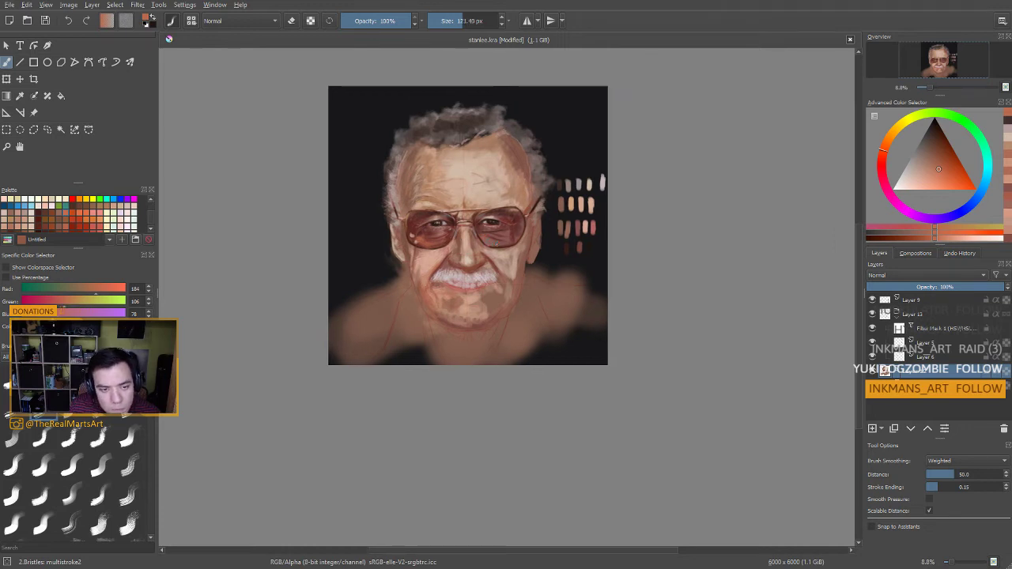
space+drag(507, 243, 487, 248)
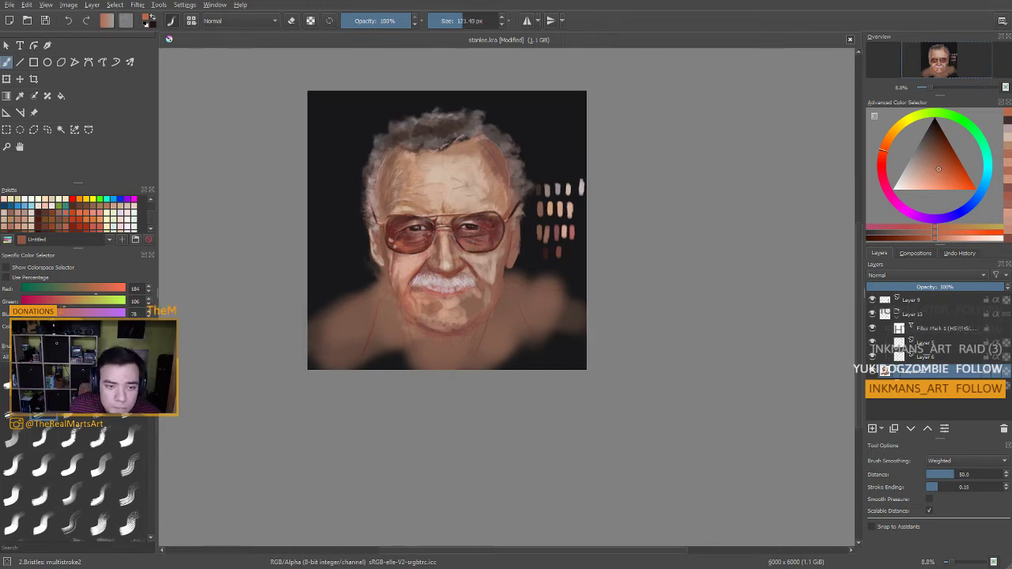
Darken around the eye behind the right-hand lens with a dark red sampled from the left-hand lens at about 56 px
key(bracketleft)
key(bracketleft)
key(bracketleft)
key(bracketleft)
key(bracketleft)
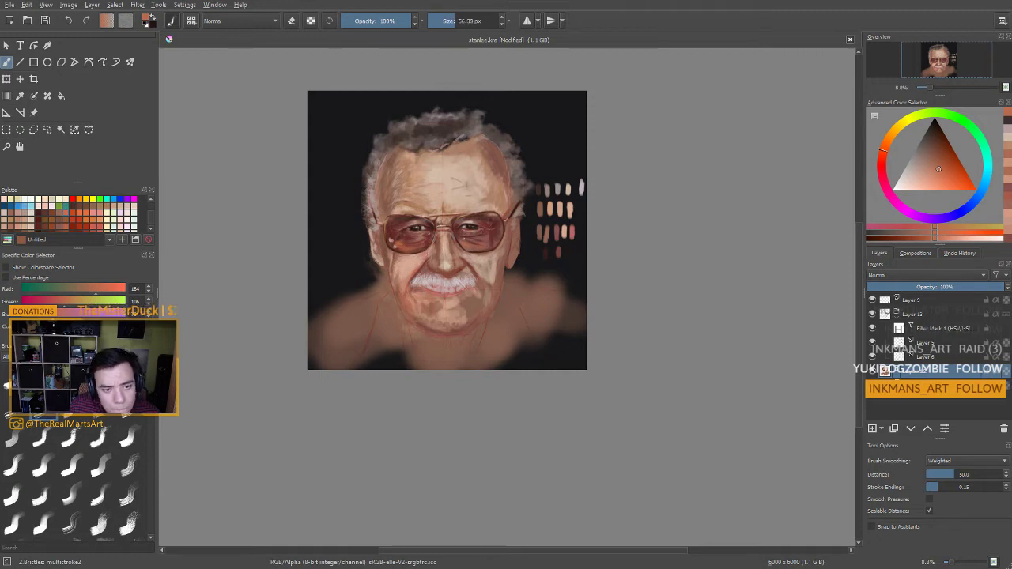
ctrl+click(394, 234)
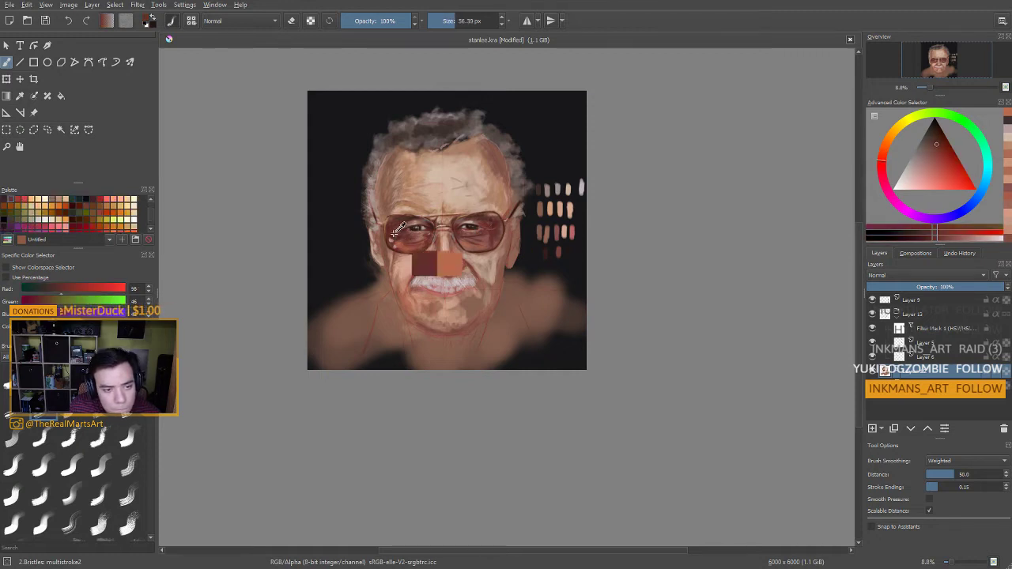
drag(479, 228, 483, 228)
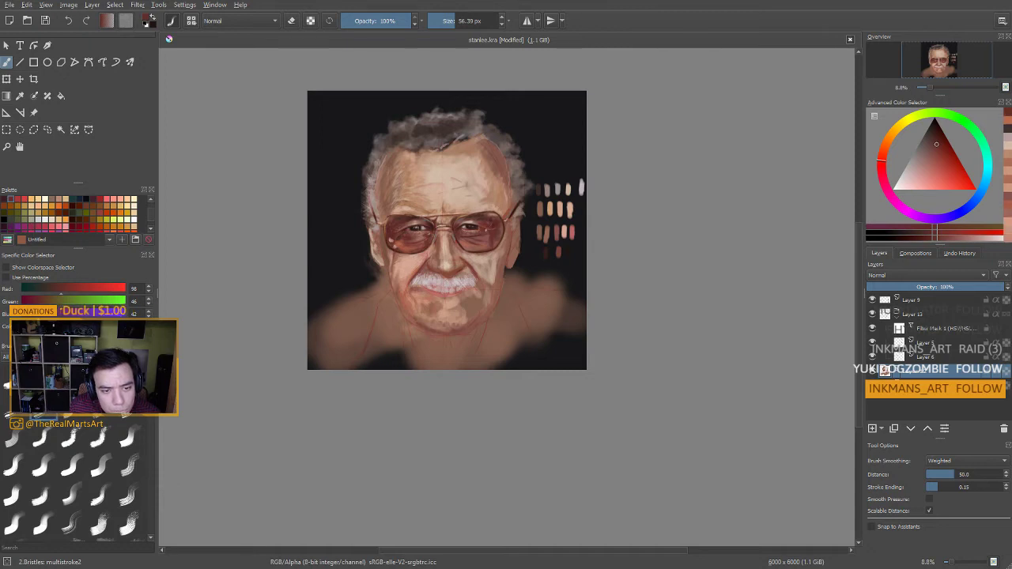
Refine the right-hand lens and eye with sampled greyish-tan and dark red tones, using a brush of about 32 to 56 px
ctrl+click(477, 235)
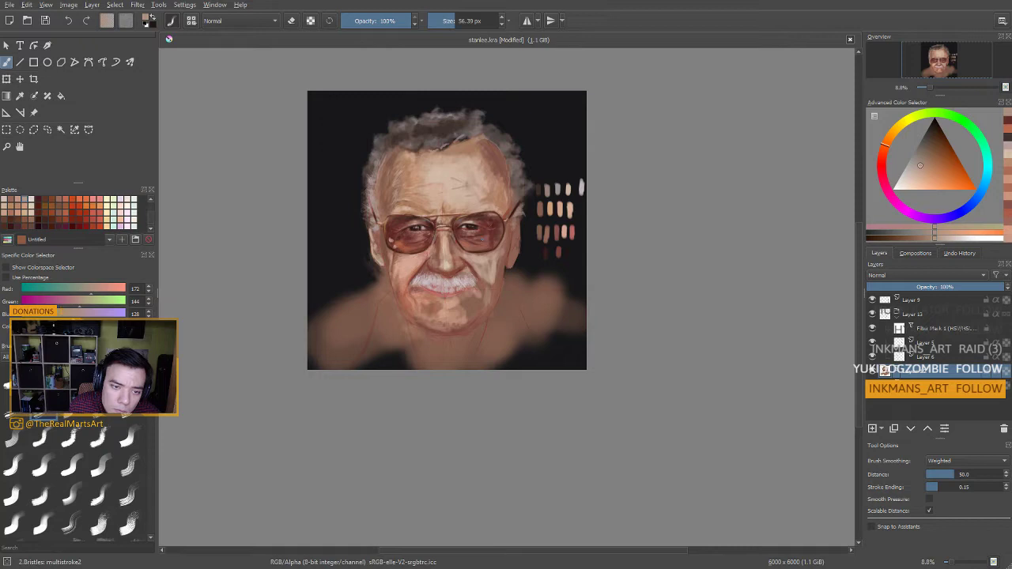
drag(479, 253, 477, 251)
ctrl+click(489, 236)
ctrl+click(468, 236)
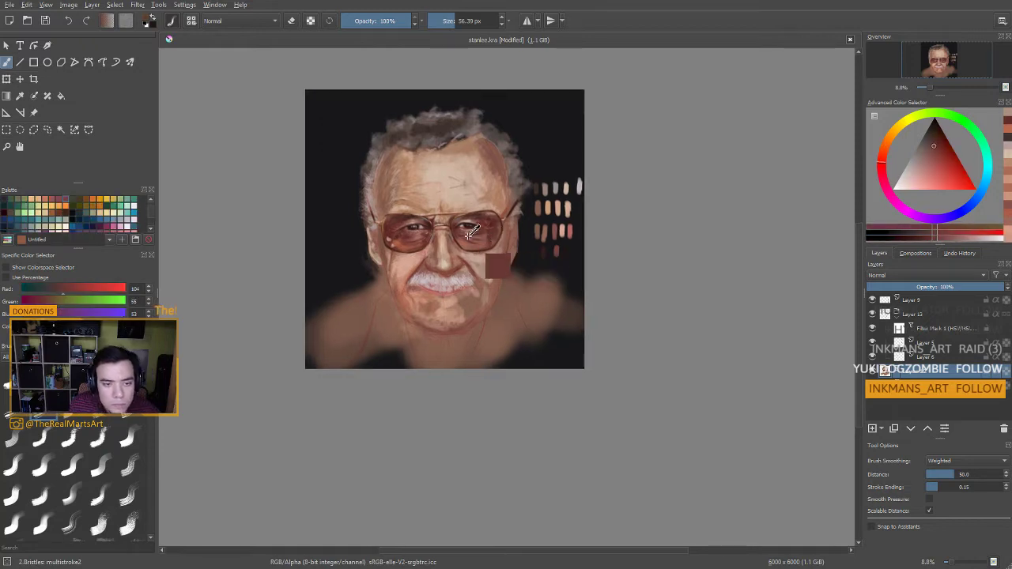
ctrl+click(490, 253)
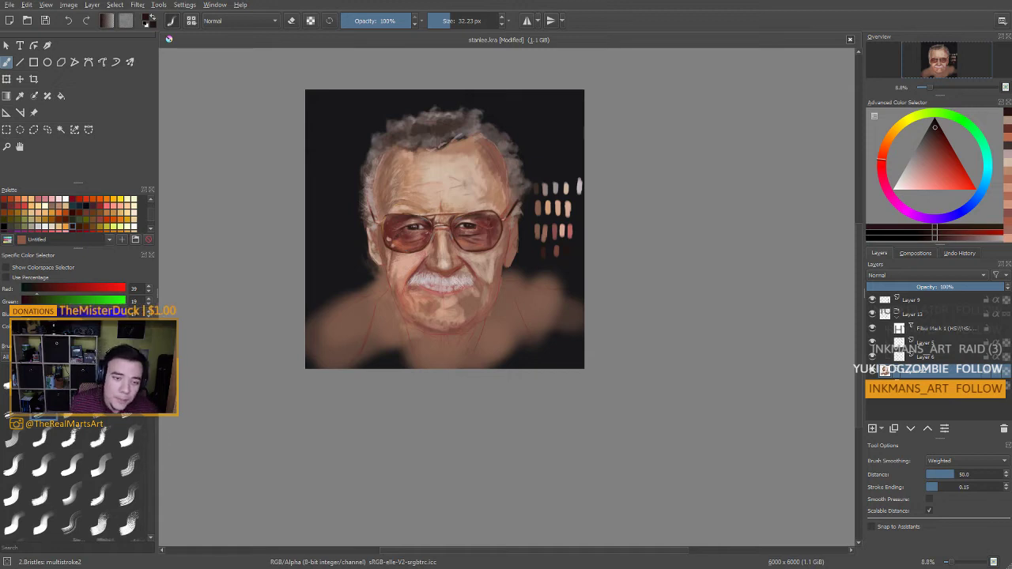
Shade the forehead with a sampled reddish brown and light tan, using a brush of about 149 to 191 px
ctrl+click(487, 162)
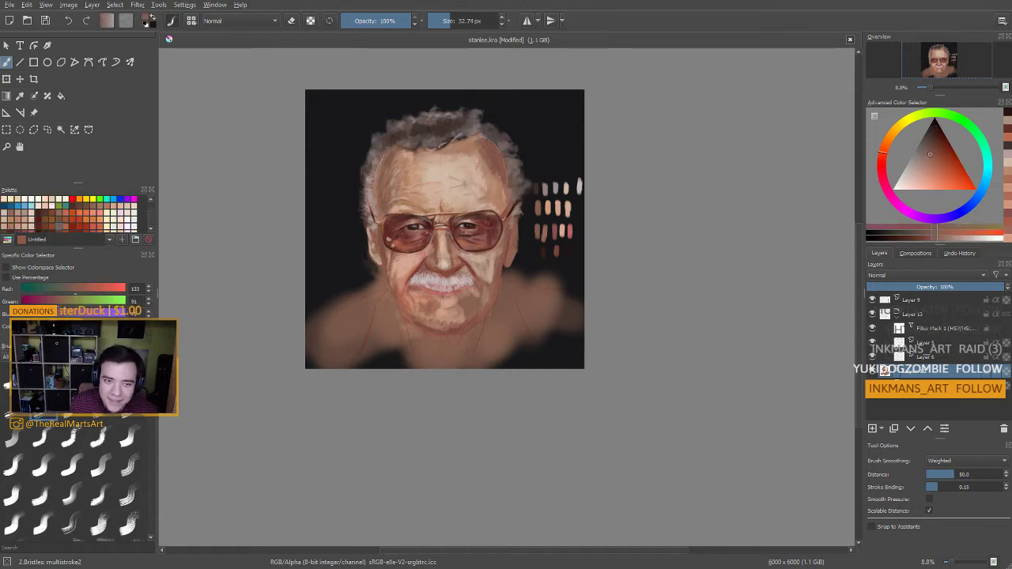
drag(487, 162, 510, 162)
key(bracketright)
key(bracketright)
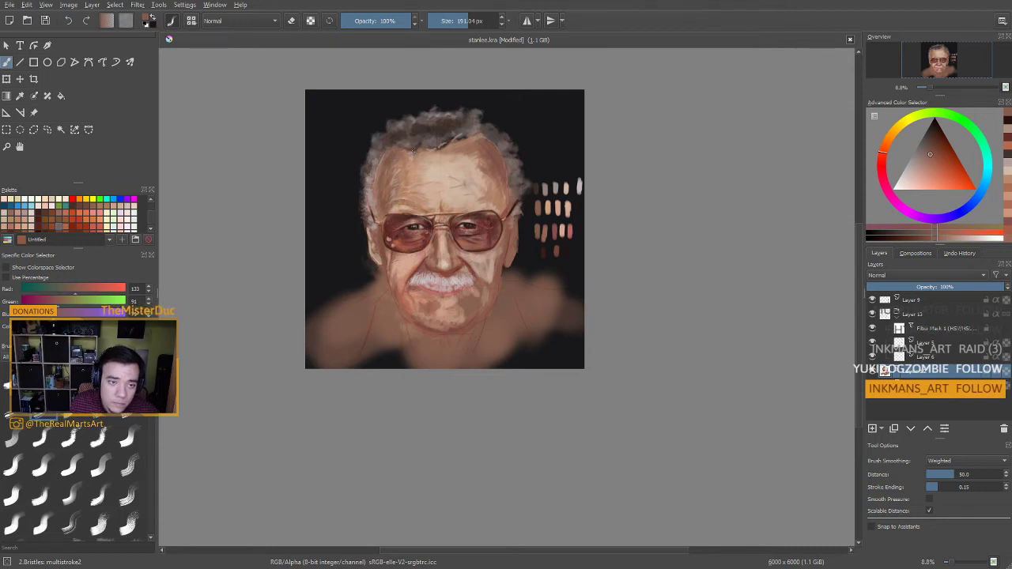
ctrl+click(423, 169)
drag(421, 169, 400, 169)
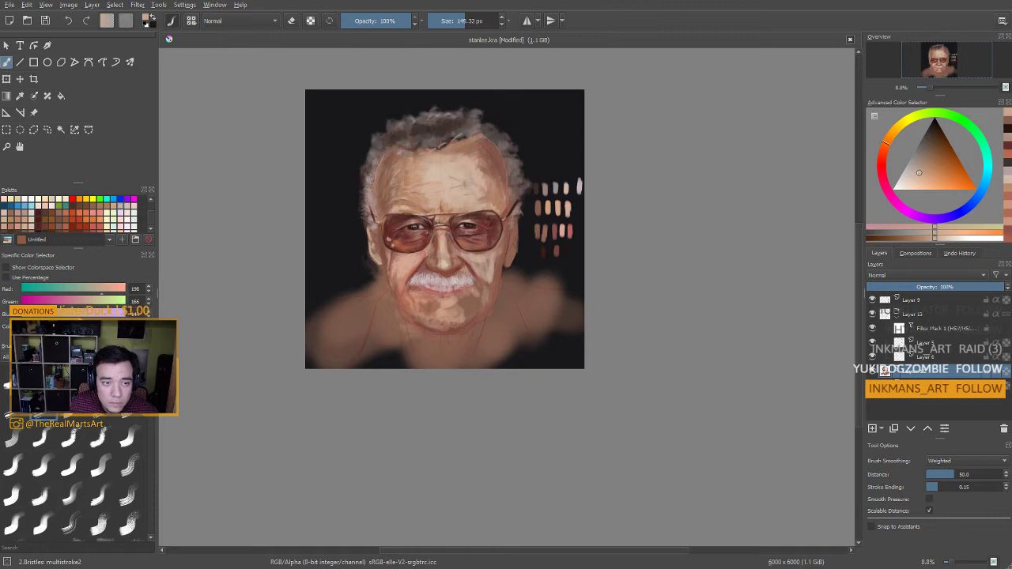
drag(473, 199, 469, 183)
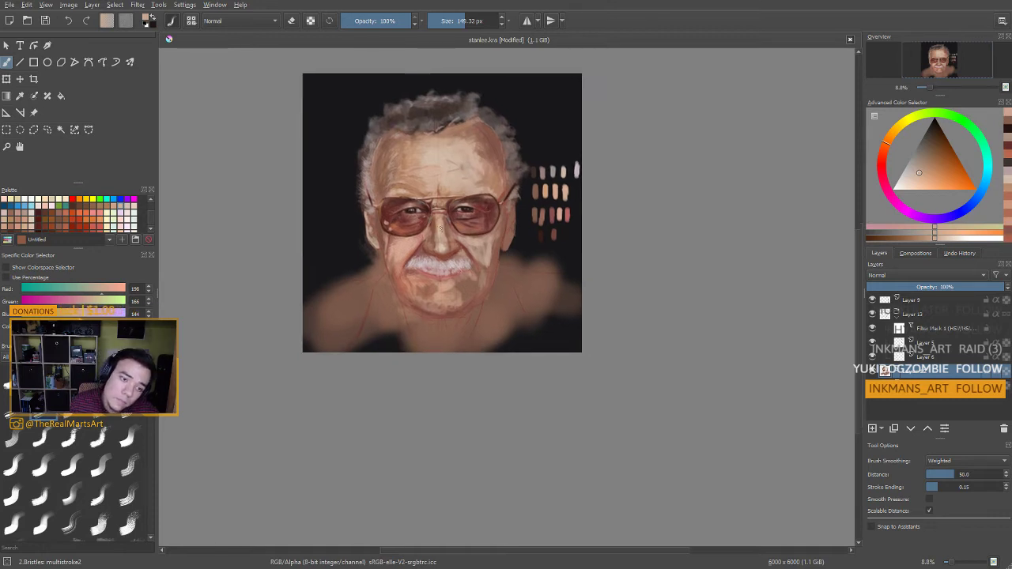
Touch up the eyes behind both lenses with sampled muted red and grey tones, reducing the brush to about 45 px
ctrl+click(430, 250)
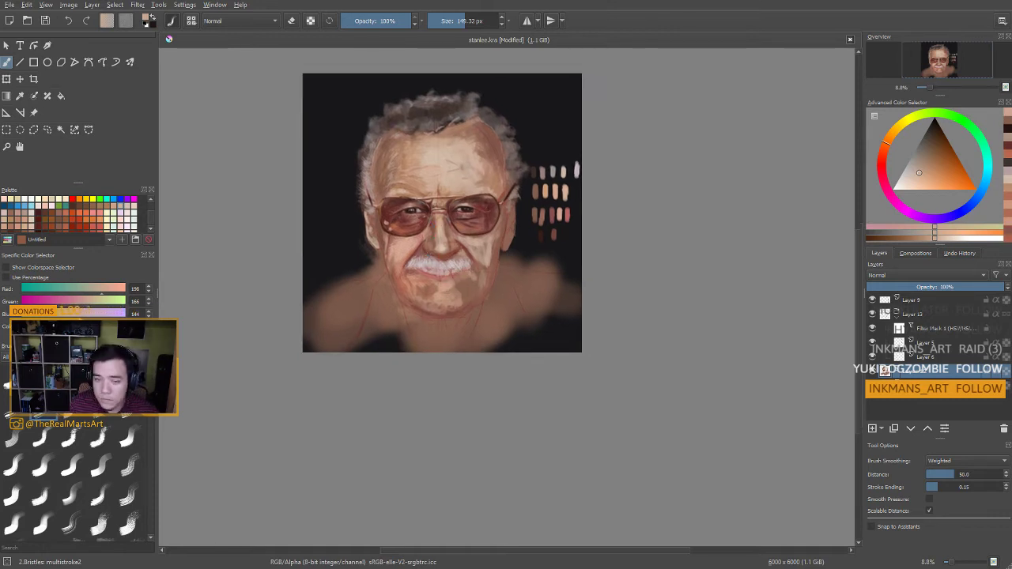
ctrl+click(407, 261)
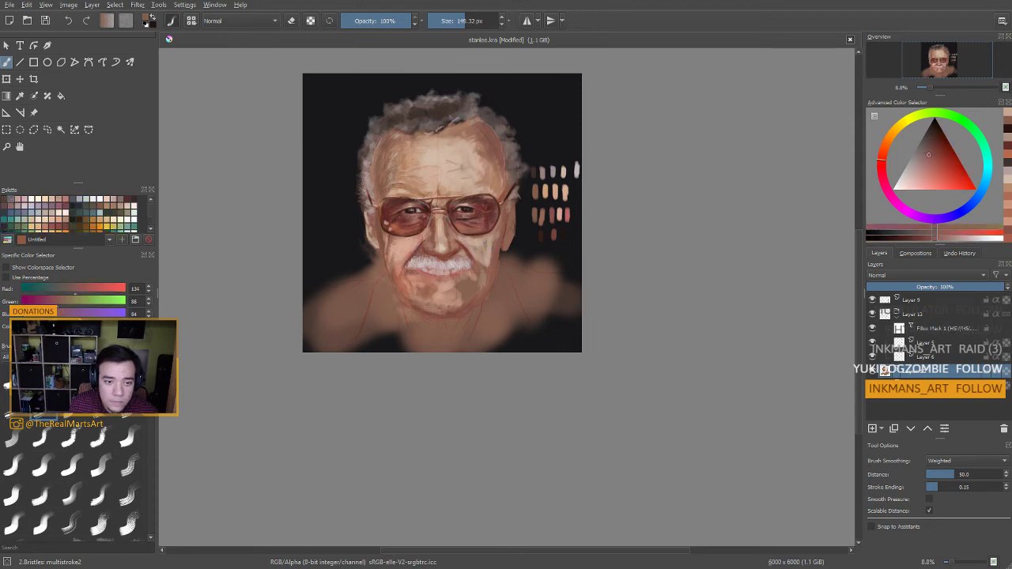
ctrl+click(473, 231)
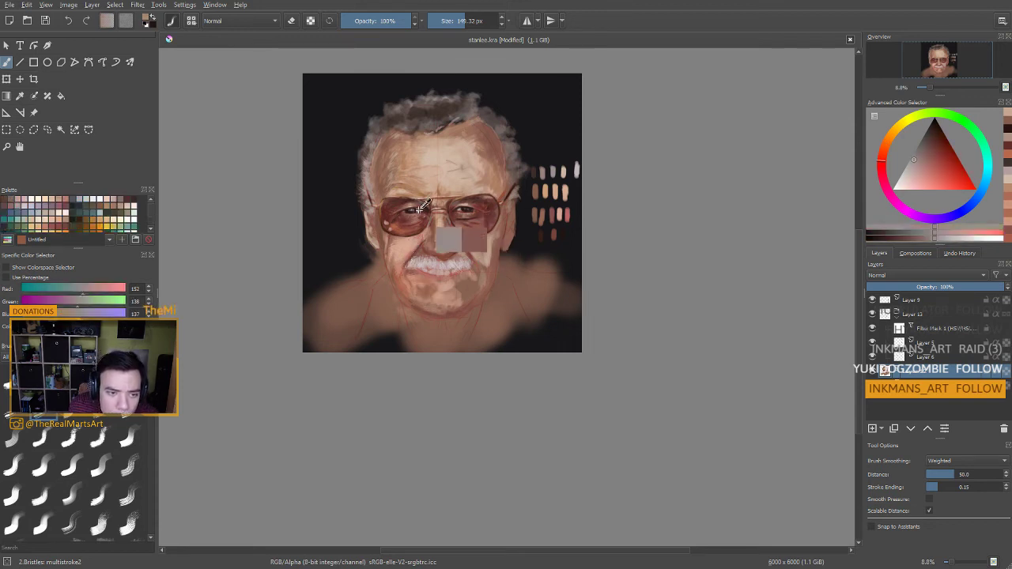
drag(474, 211, 430, 212)
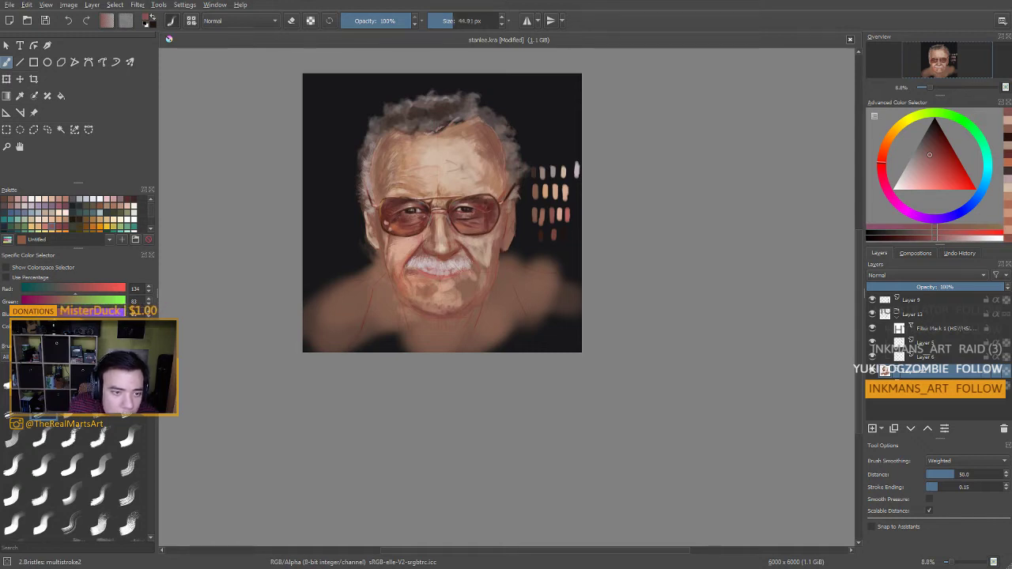
Brighten the eyes with a sampled grey lightened to a pale pinkish grey, using a brush of about 31 to 38 px
ctrl+click(418, 212)
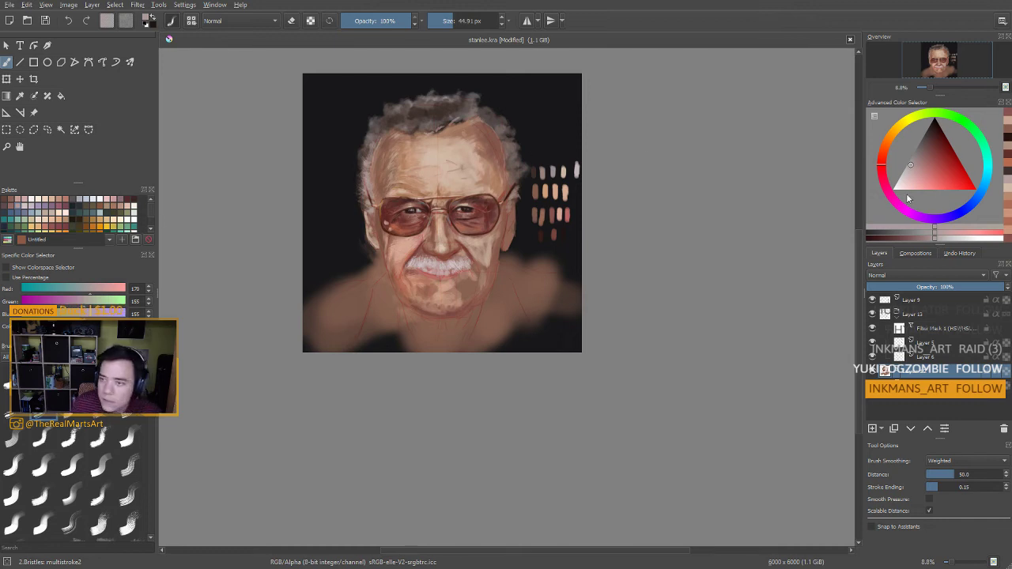
drag(908, 168, 901, 193)
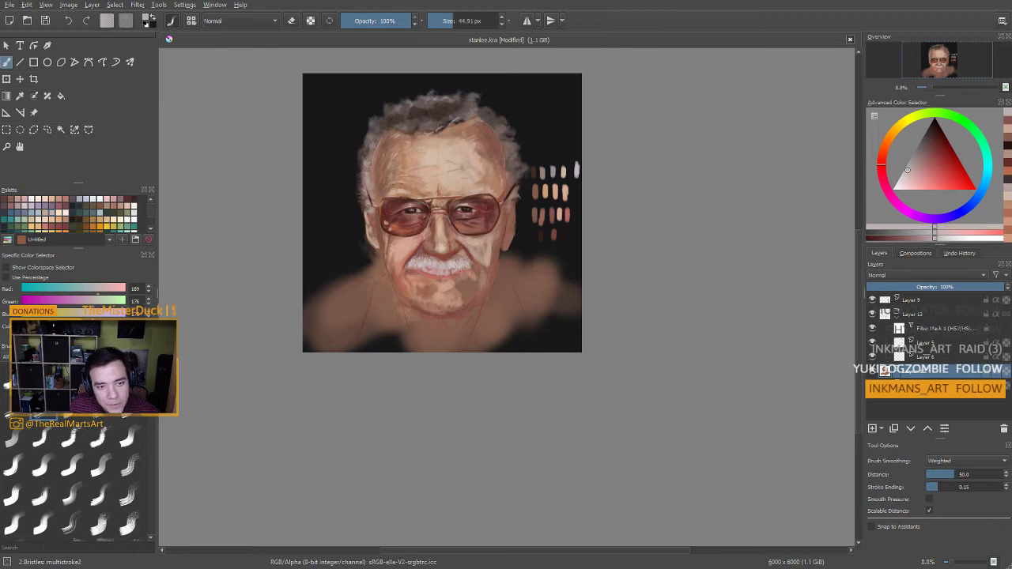
key(bracketleft)
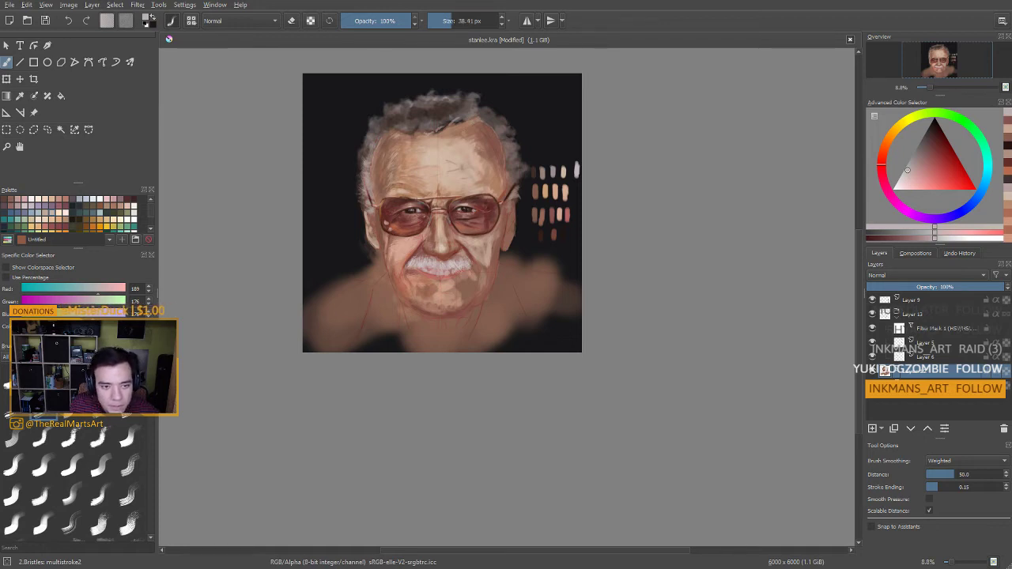
key(bracketleft)
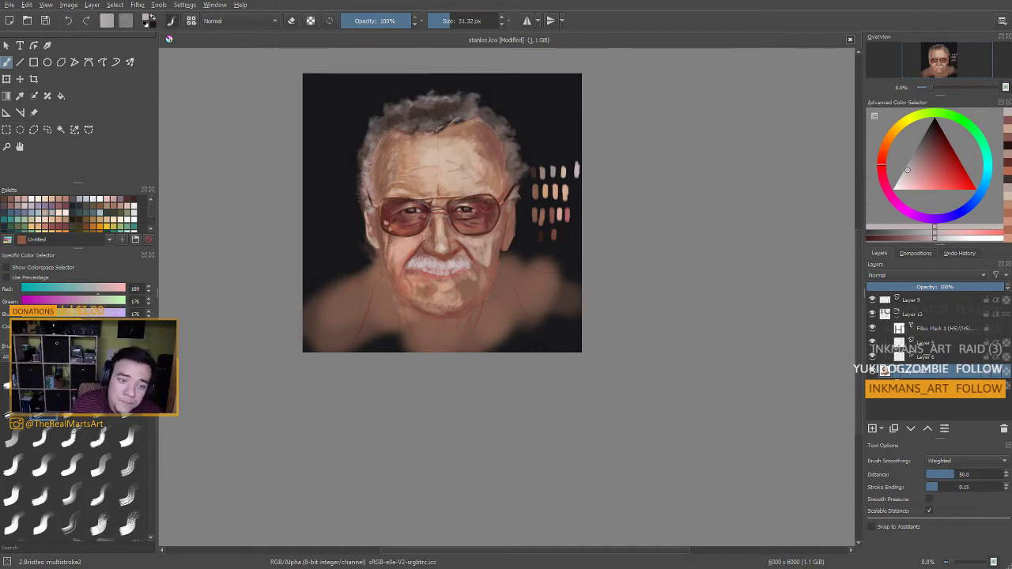
Add a more saturated reddish orange to the lower part of the lenses, using a brush of about 104 to 164 px
drag(450, 216, 454, 275)
scroll(455, 262, up, 1)
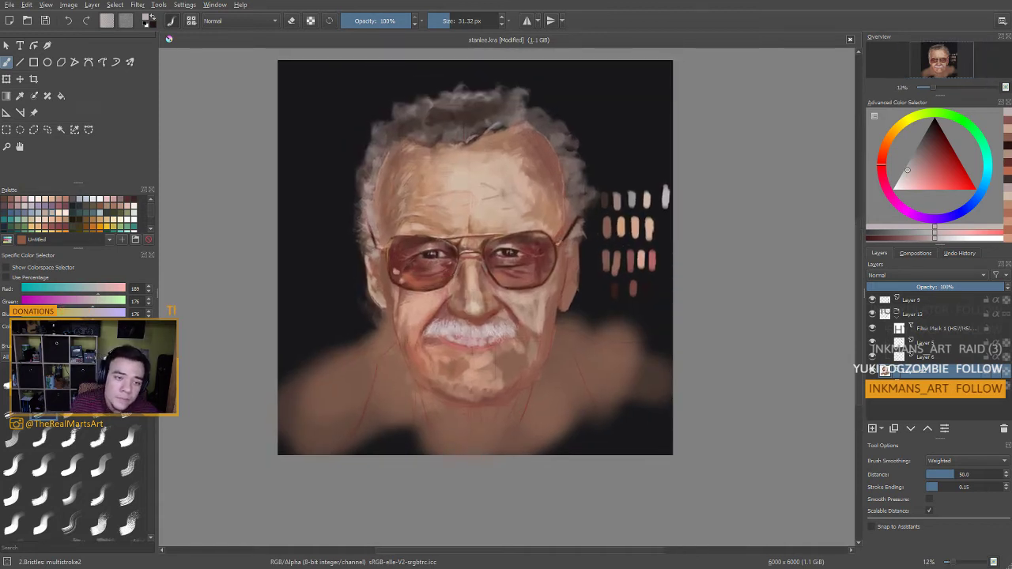
mouse_move(419, 306)
mouse_down()
mouse_move(486, 309)
mouse_move(453, 293)
mouse_up()
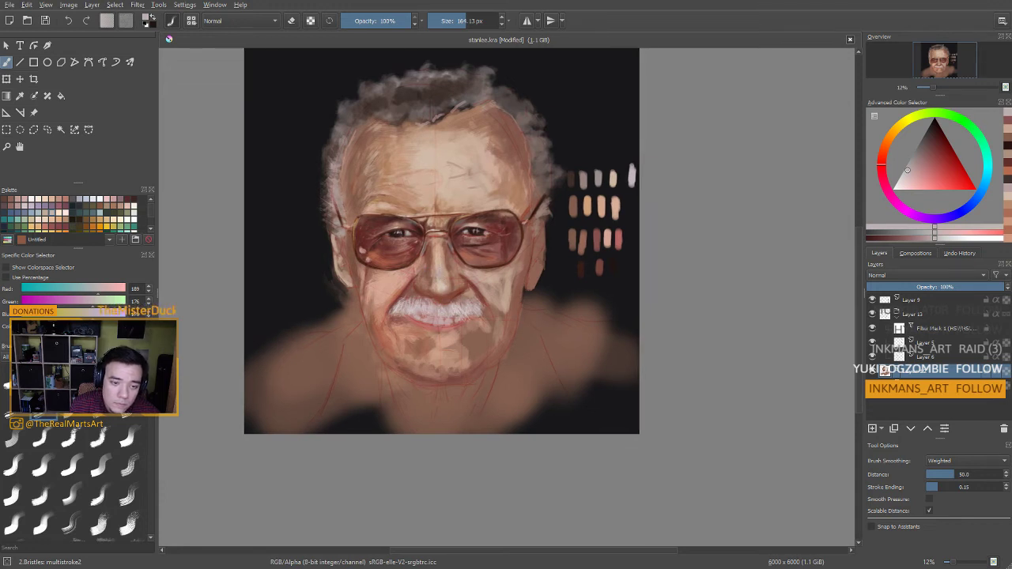
ctrl+click(423, 281)
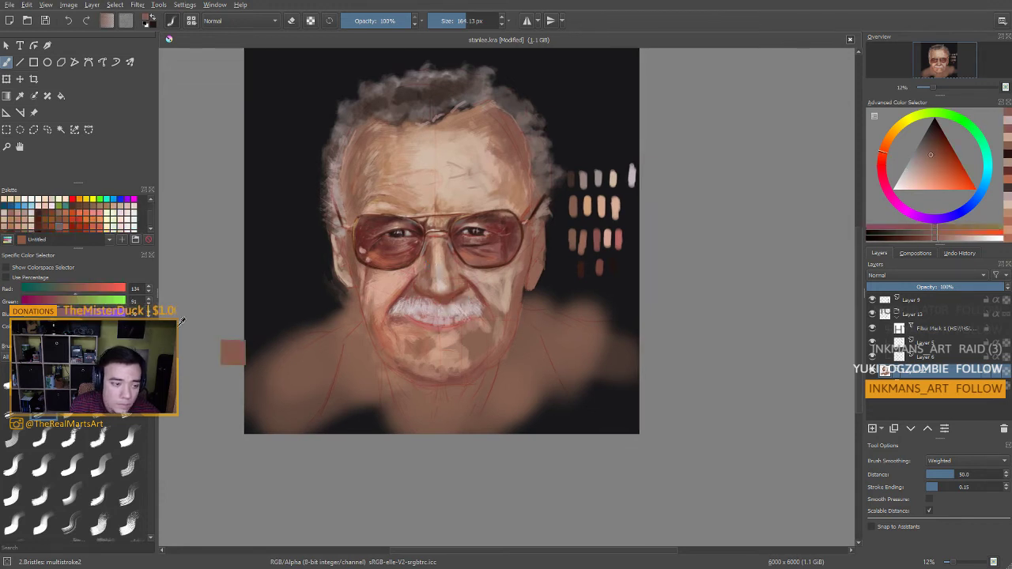
click(939, 162)
drag(416, 257, 412, 262)
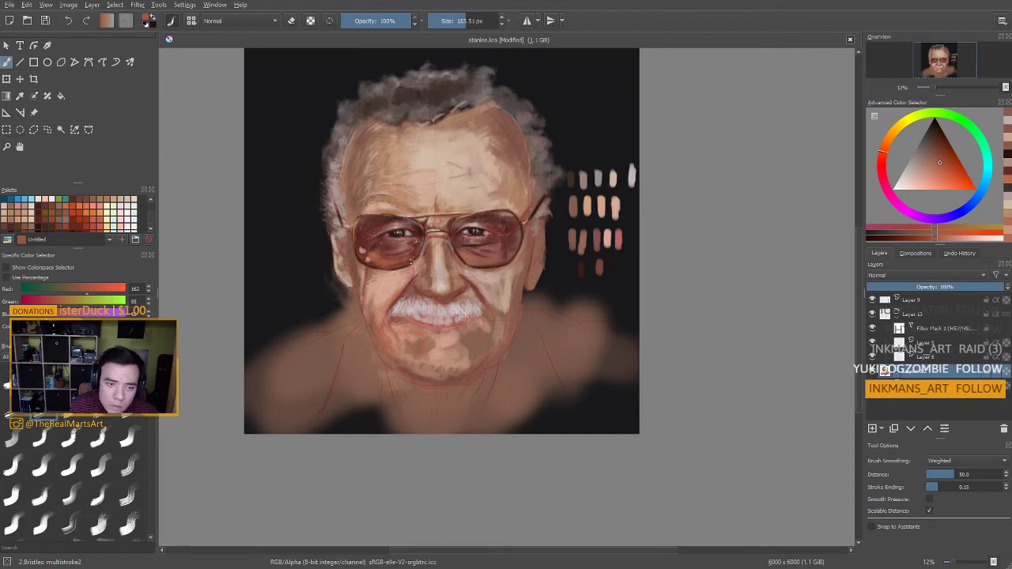
key(bracketleft)
key(bracketleft)
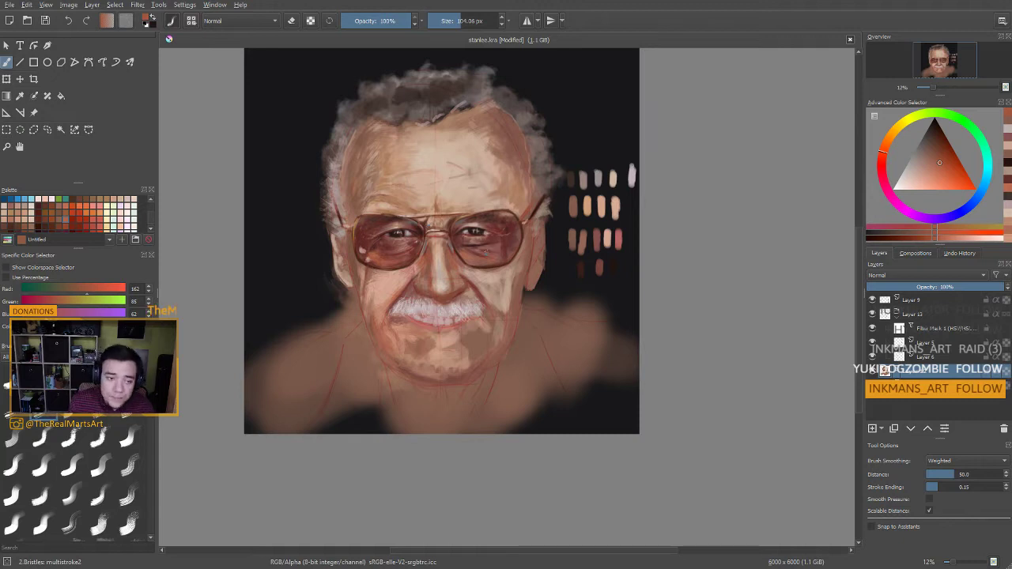
Blend the left-hand upper forehead with sampled peach, tan and light skin tones, starting at about 104 px
ctrl+click(412, 162)
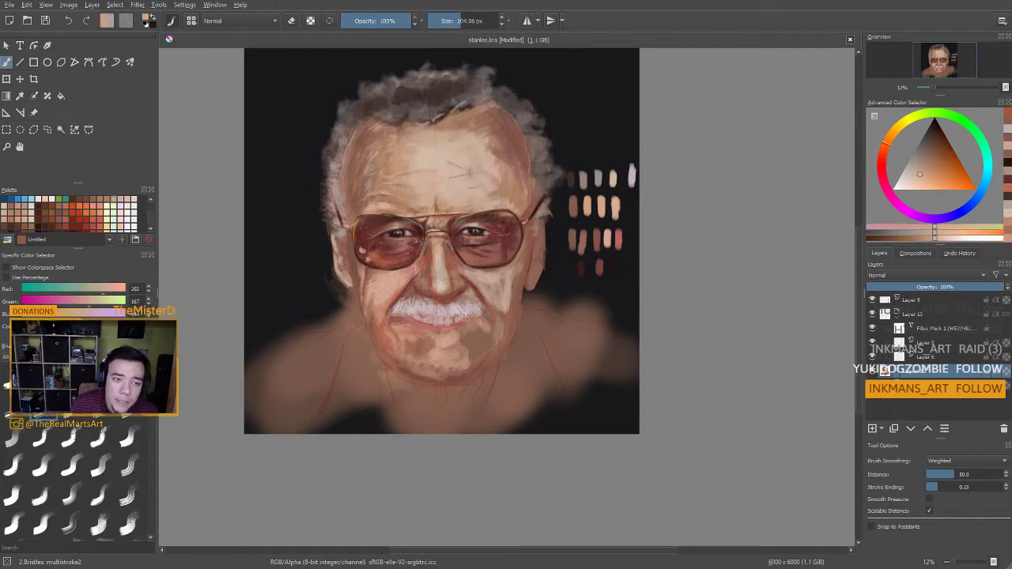
drag(417, 143, 444, 144)
drag(386, 162, 380, 141)
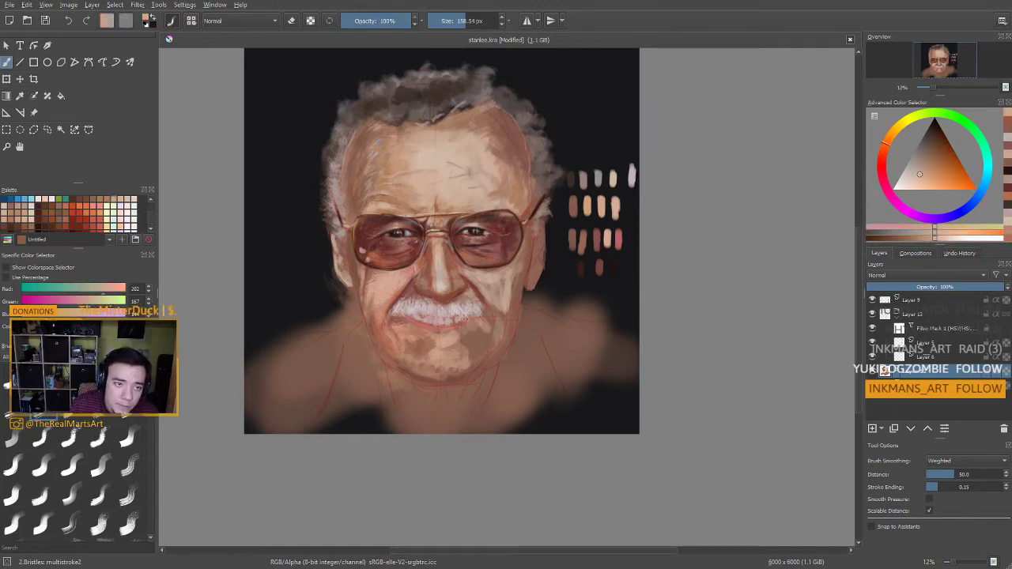
ctrl+click(376, 150)
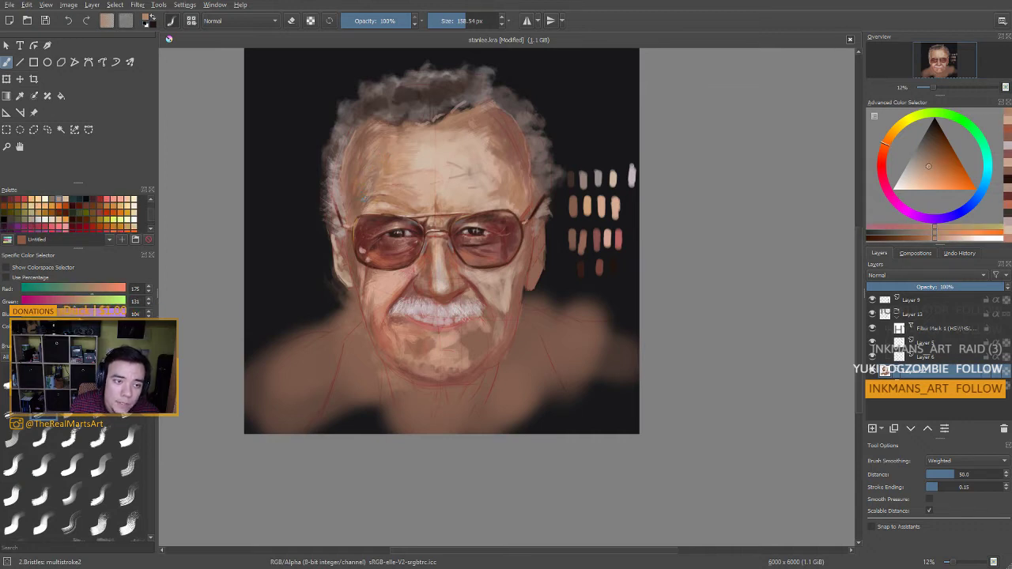
ctrl+click(418, 153)
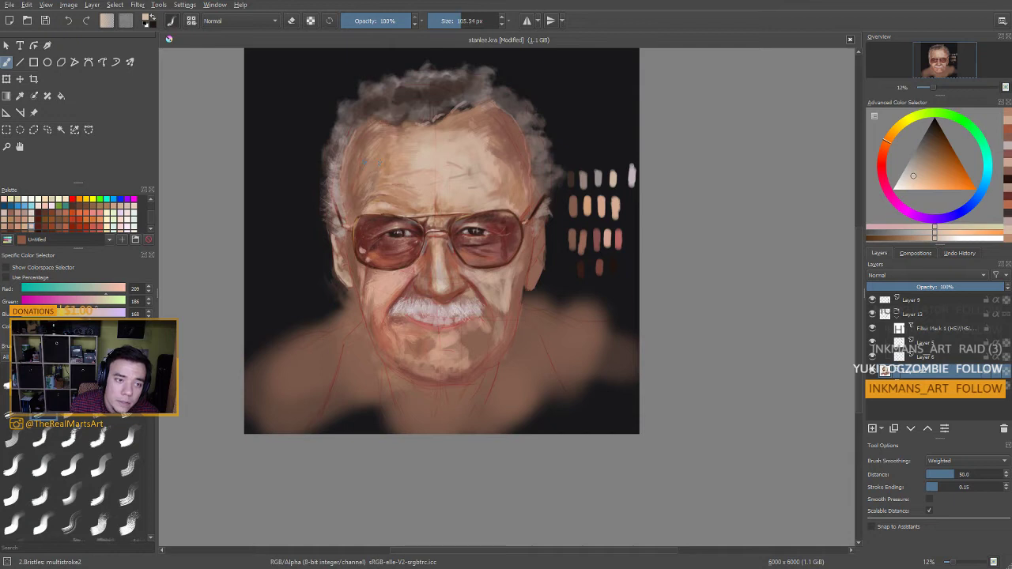
drag(364, 162, 381, 162)
Blend the left-hand side of the forehead with sampled tan and light beige, using a brush of about 84 to 102 px
ctrl+click(399, 175)
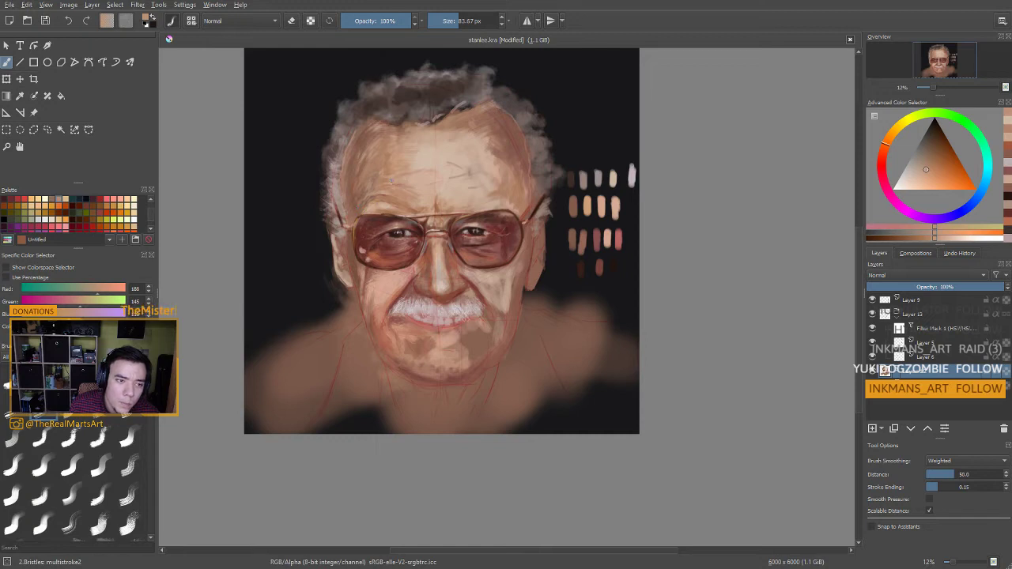
ctrl+click(445, 189)
key(bracketright)
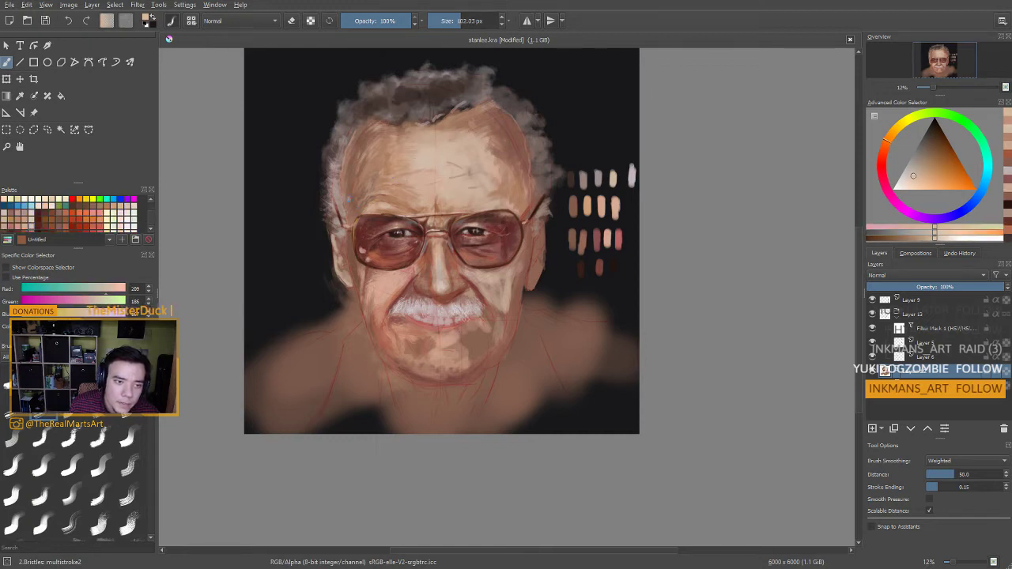
ctrl+click(540, 167)
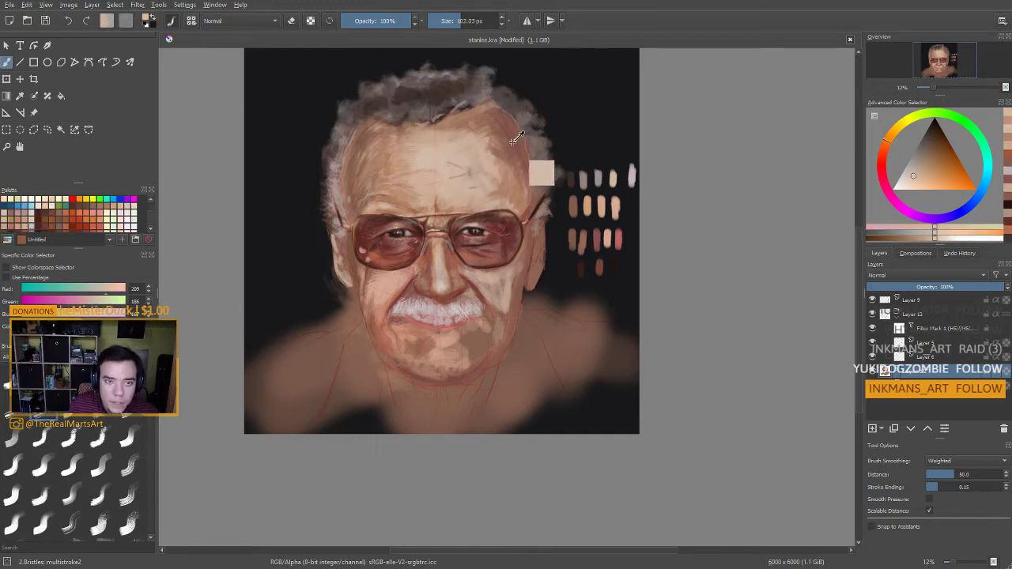
Blend the right-hand upper forehead near the hairline with sampled reddish brown and muted tan, using a brush of about 155 px
key(bracketright)
key(bracketright)
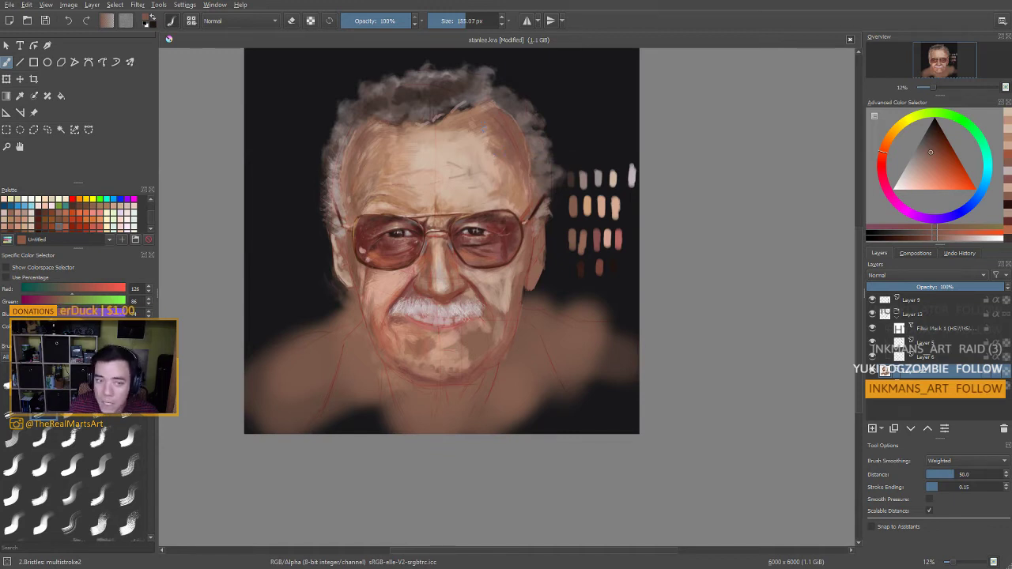
drag(466, 128, 453, 127)
ctrl+click(474, 166)
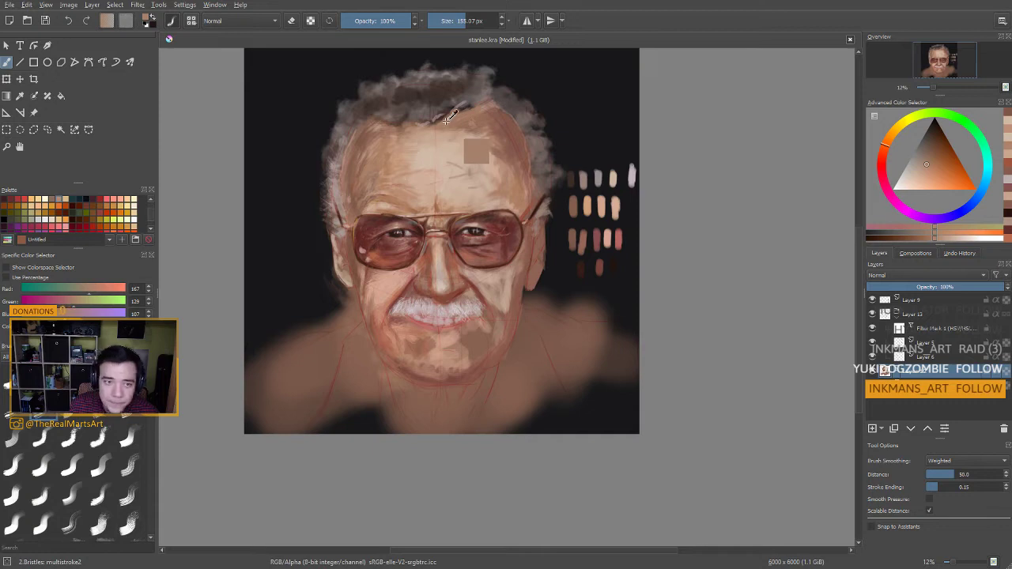
ctrl+click(476, 152)
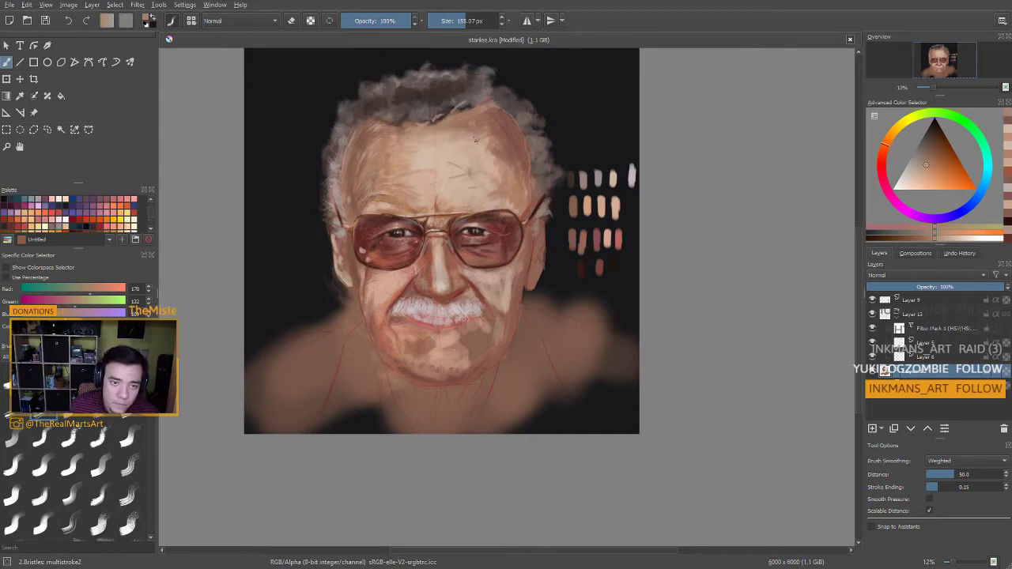
Soften the right-hand forehead with broad strokes of sampled tan and peach tones, using a brush of about 226 to 243 px
key(bracketright)
key(bracketright)
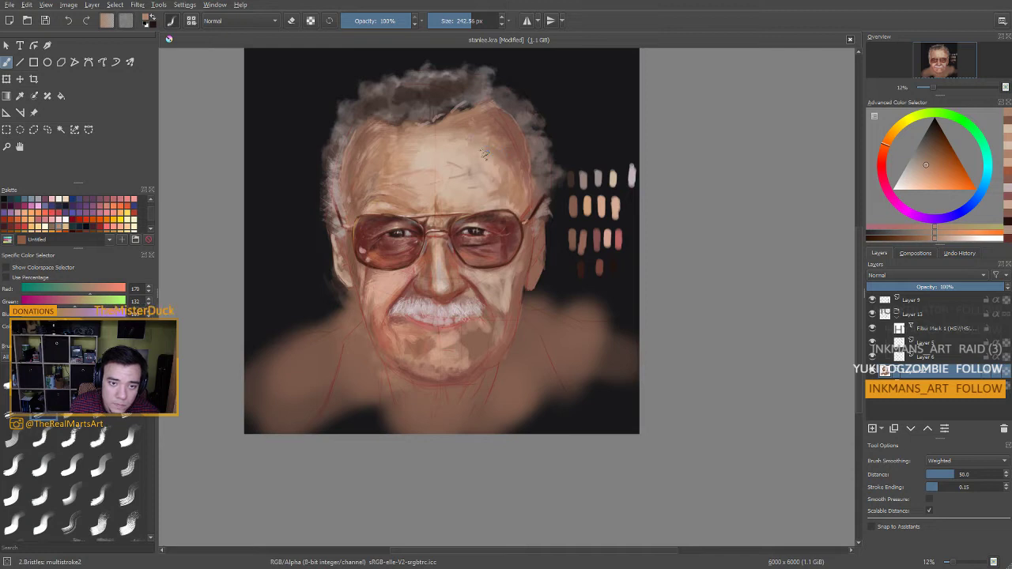
ctrl+click(491, 202)
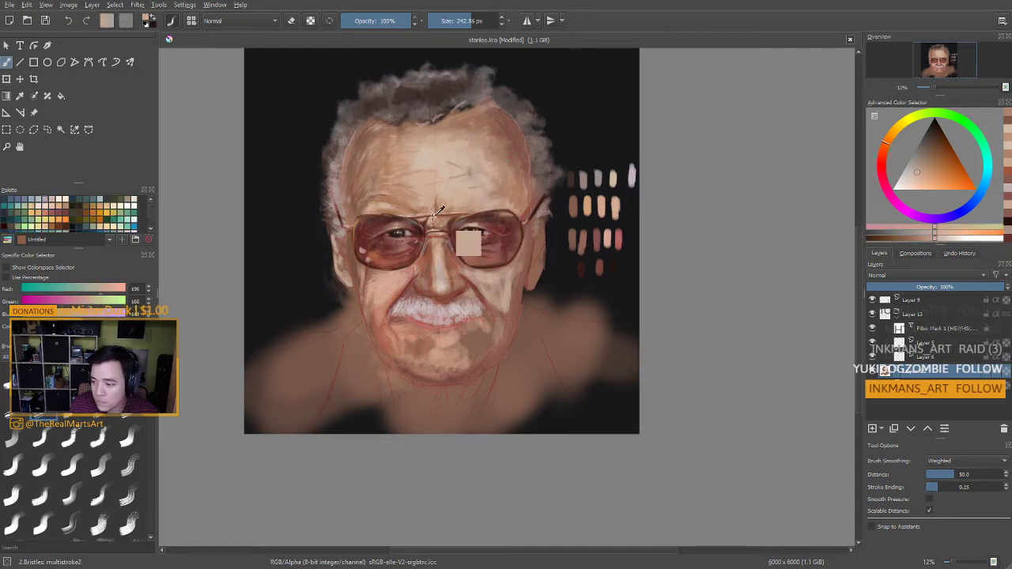
ctrl+click(394, 189)
ctrl+click(388, 187)
ctrl+click(383, 196)
shift+drag(497, 189, 487, 189)
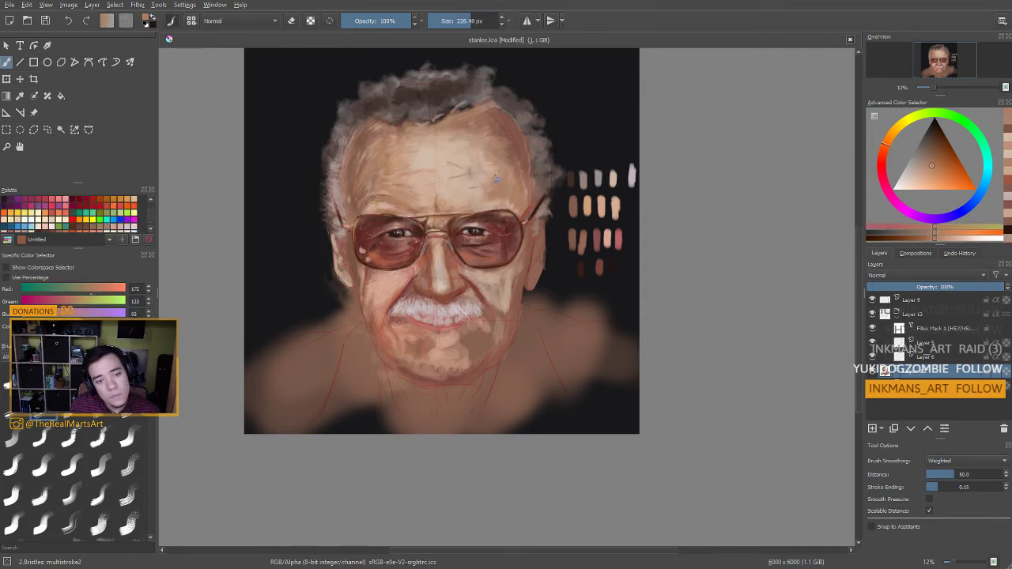
Shade the hair beside the left-hand temple with sampled dark brown and pinkish brown, using a brush of about 123 to 169 px
drag(516, 226, 512, 204)
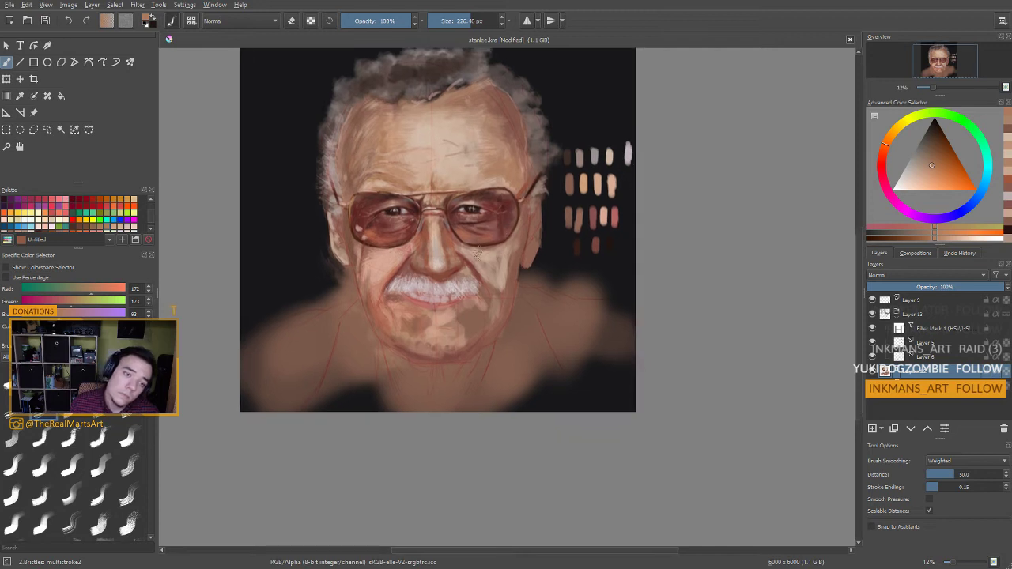
shift+drag(477, 255, 444, 257)
ctrl+click(325, 188)
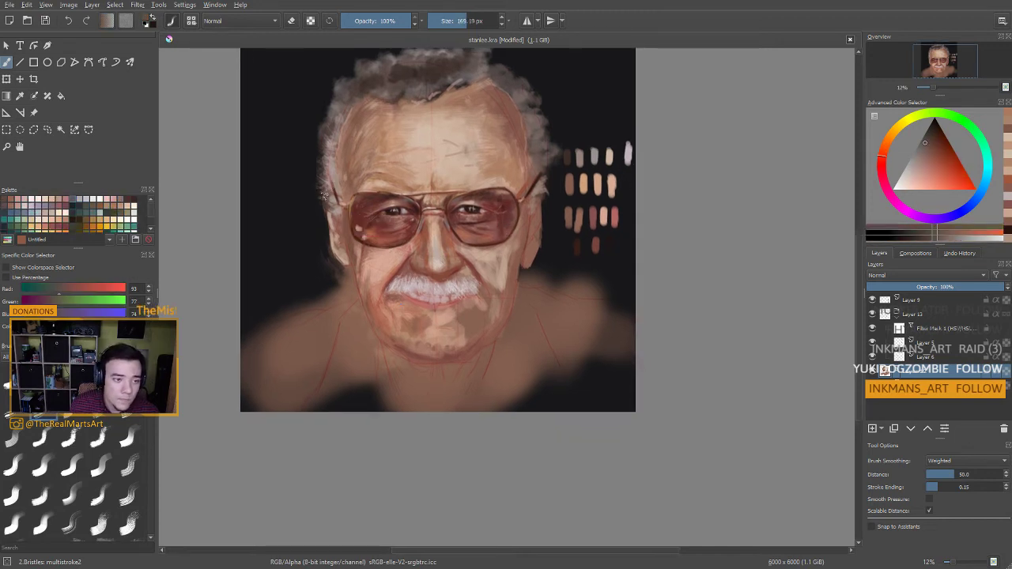
mouse_move(323, 194)
mouse_down()
mouse_move(317, 176)
mouse_move(319, 194)
mouse_up()
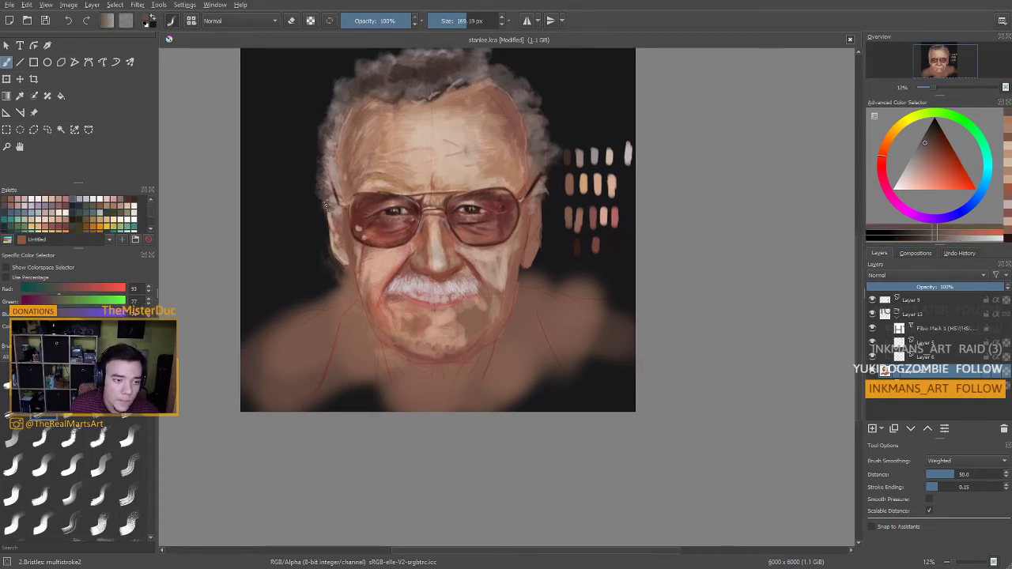
key(bracketleft)
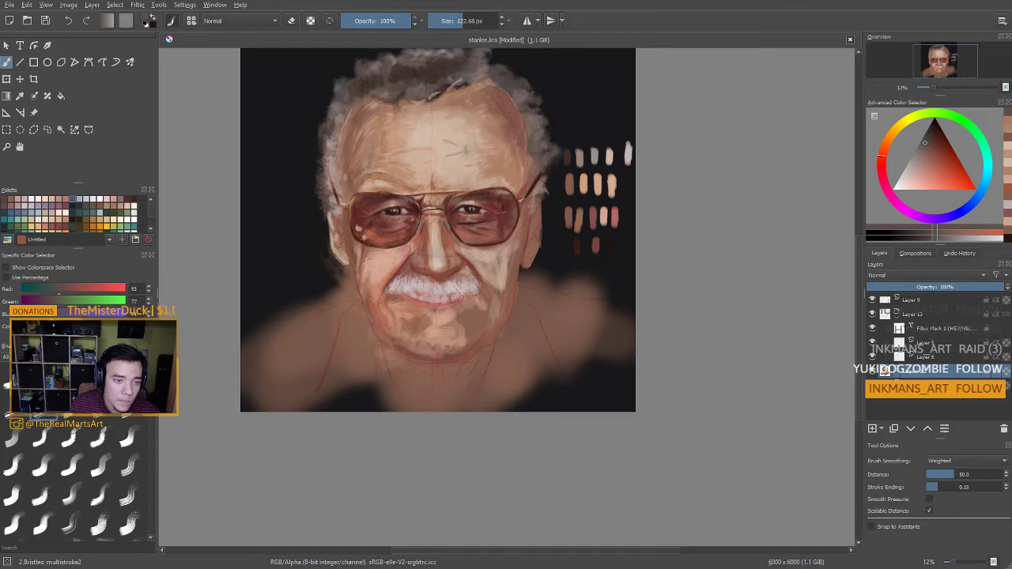
ctrl+click(338, 210)
ctrl+click(337, 180)
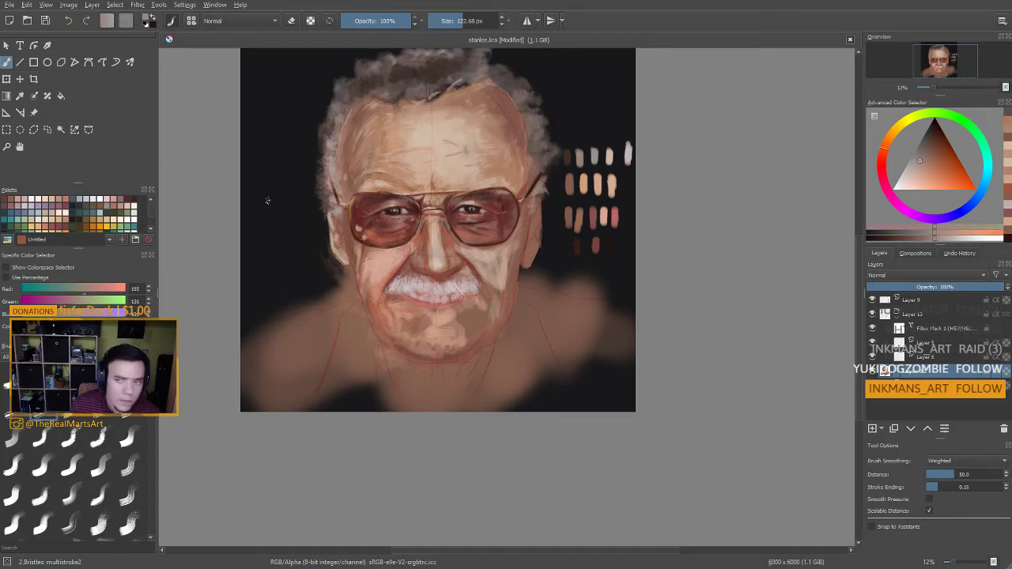
Add highlights to the side hair with a pale pinkish grey, varying the brush between about 123 and 50 px
click(910, 171)
key(bracketleft)
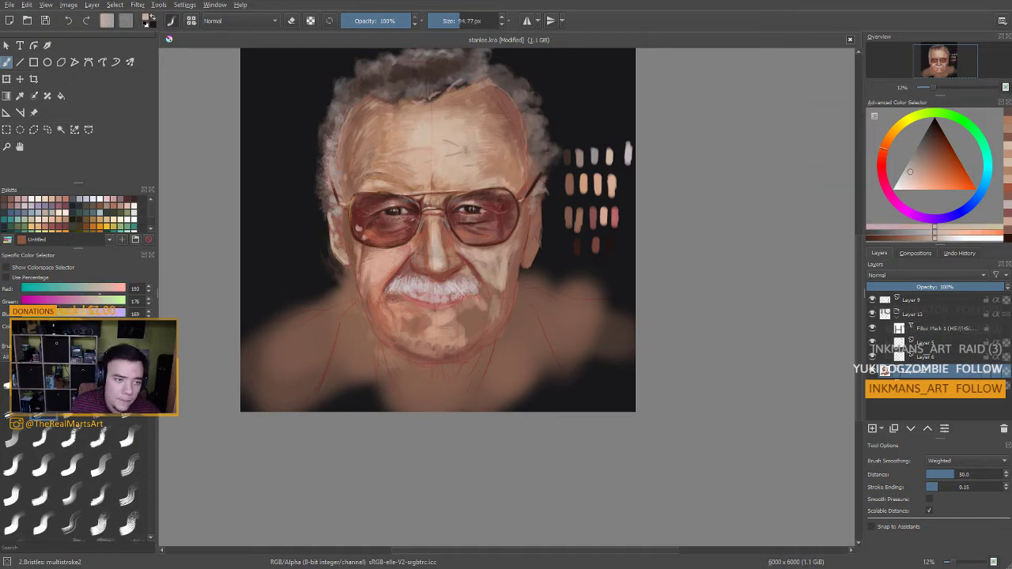
key(bracketright)
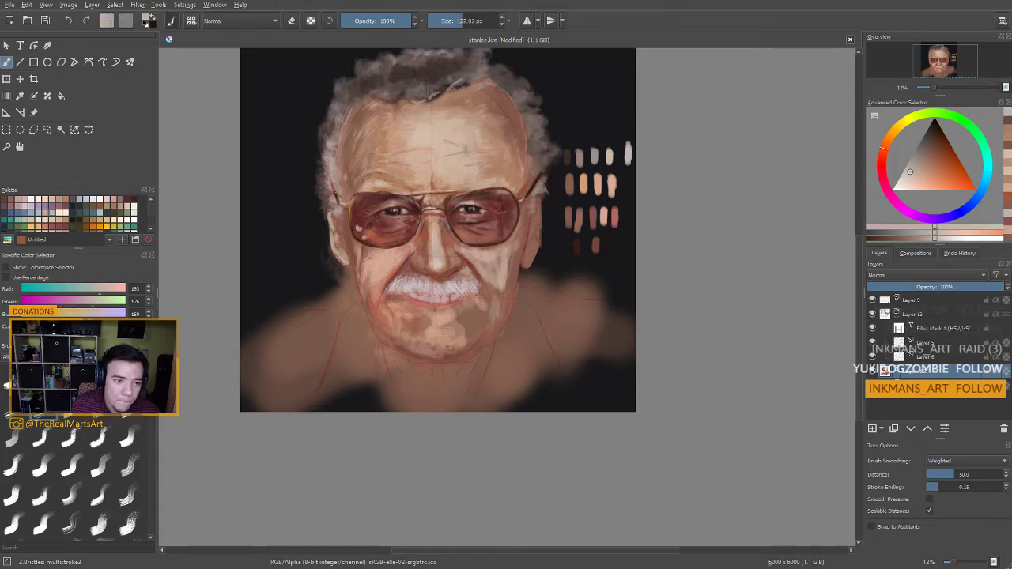
key(bracketleft)
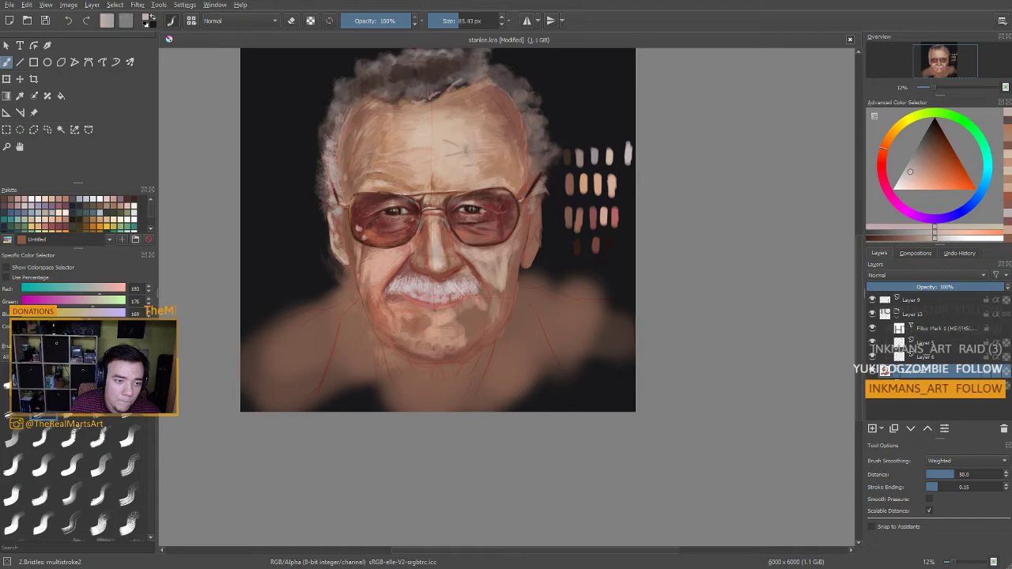
key(bracketleft)
key(bracketleft)
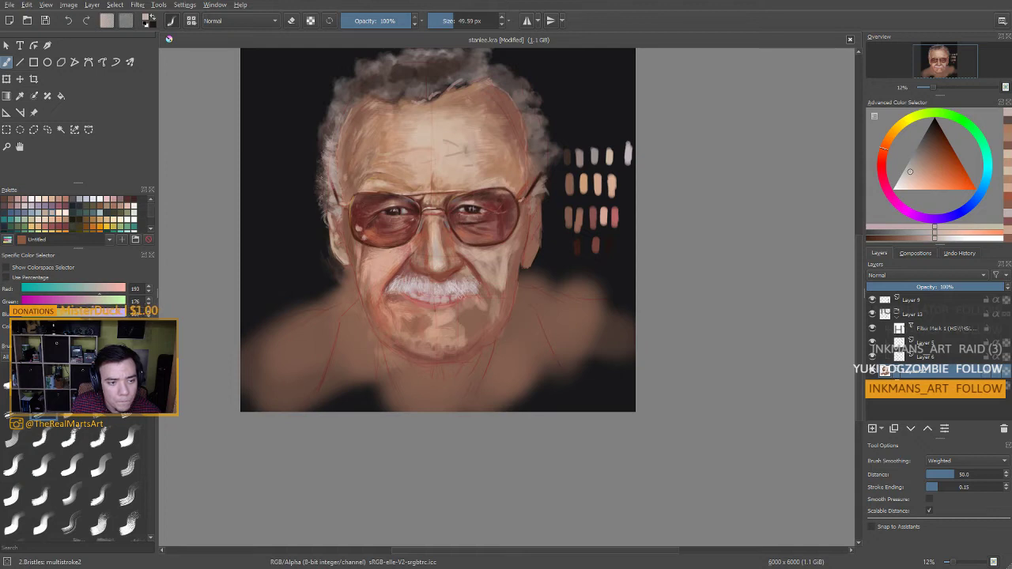
Refine the left-hand side hair with sampled pinkish grey and dark brown, using a brush of about 50 px
drag(340, 165, 320, 197)
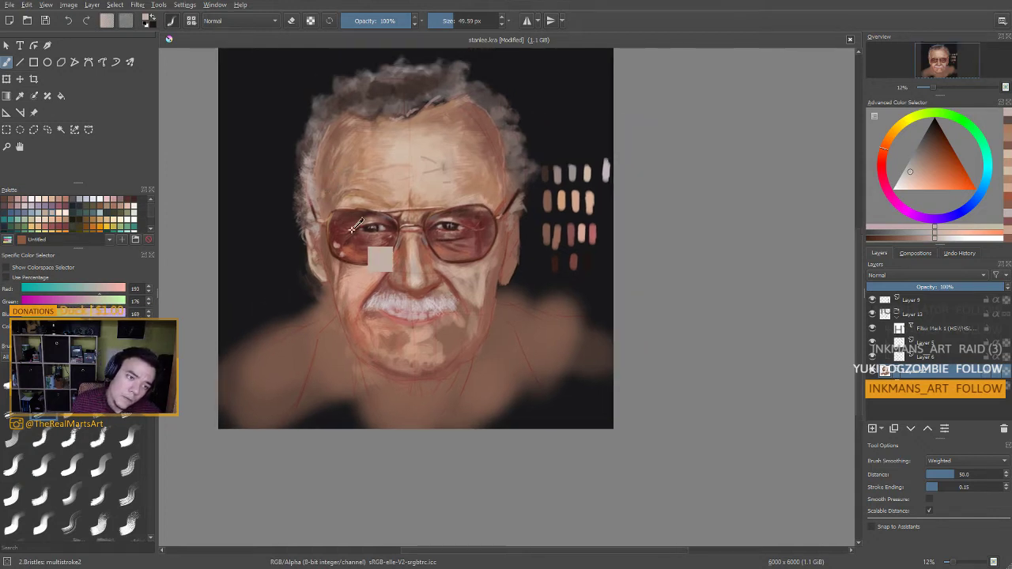
ctrl+click(391, 226)
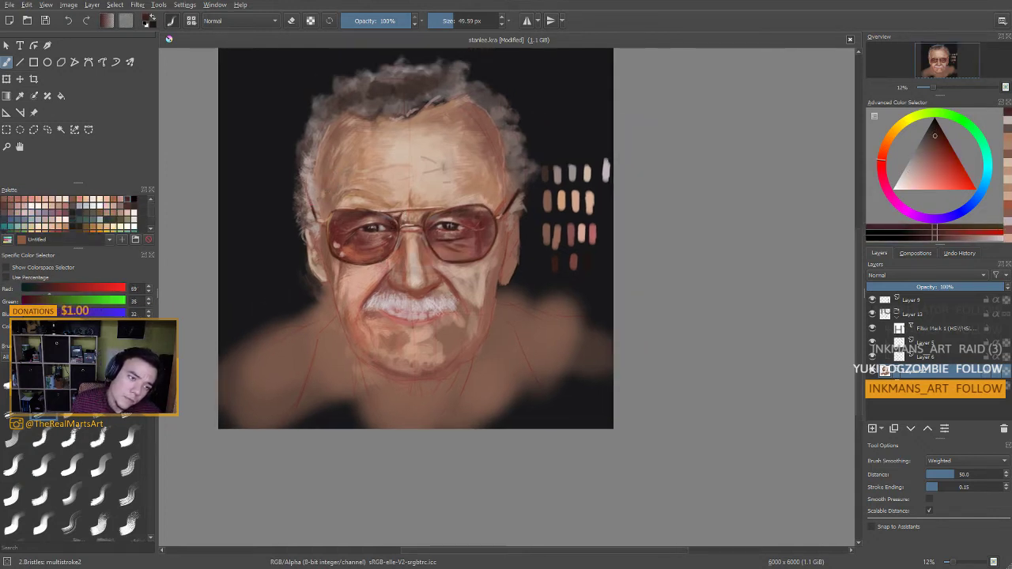
ctrl+click(308, 175)
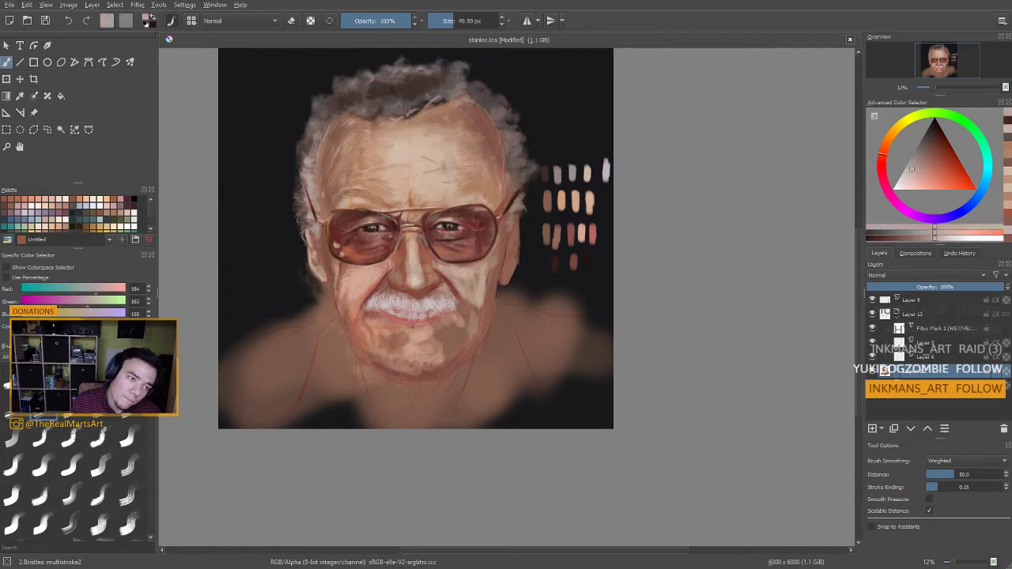
ctrl+click(307, 177)
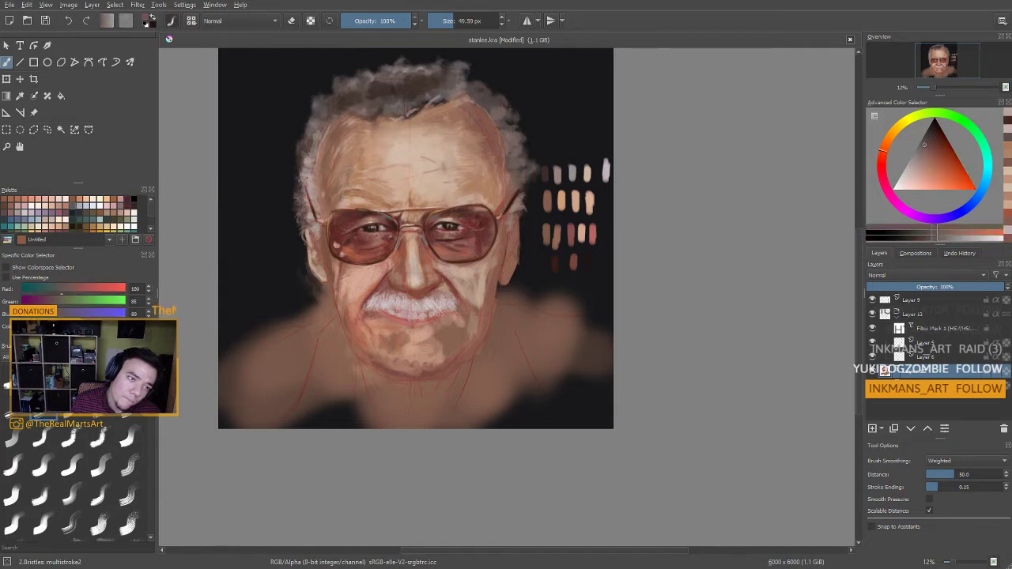
drag(307, 177, 300, 181)
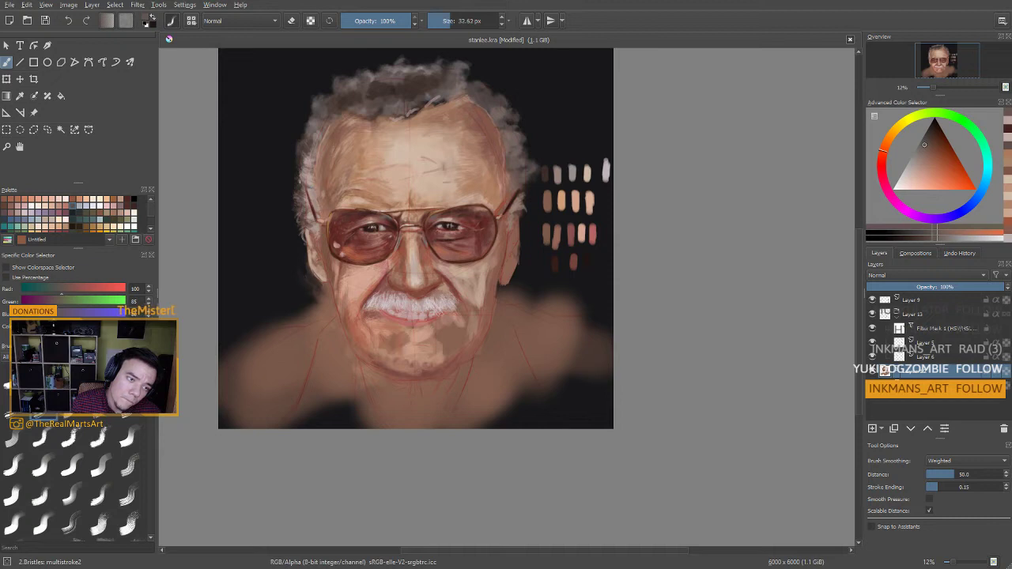
Refine the left-hand edge of the glasses and adjacent skin with sampled dark red, tan and pink tones at about 33 px
ctrl+click(371, 229)
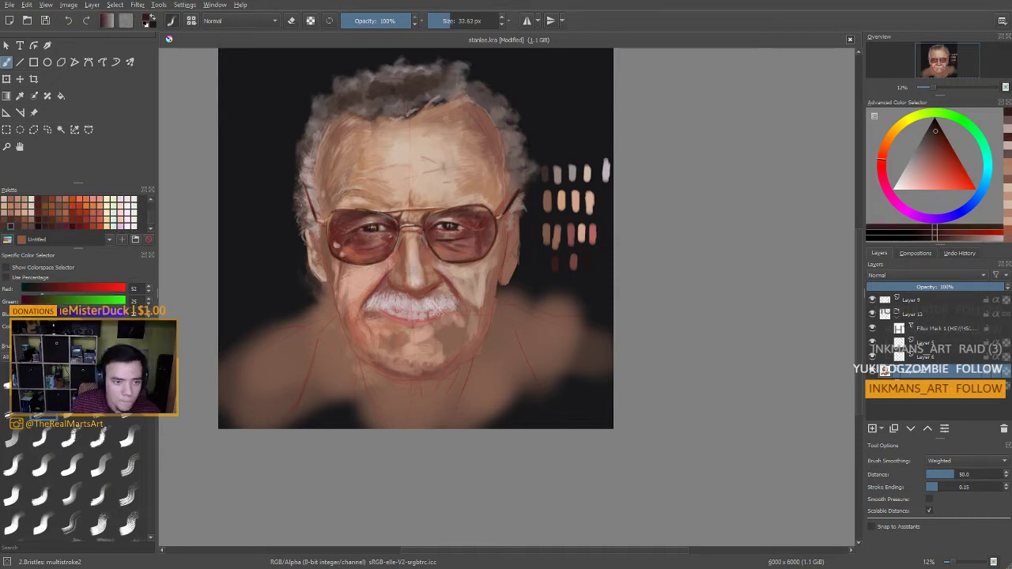
drag(346, 281, 352, 262)
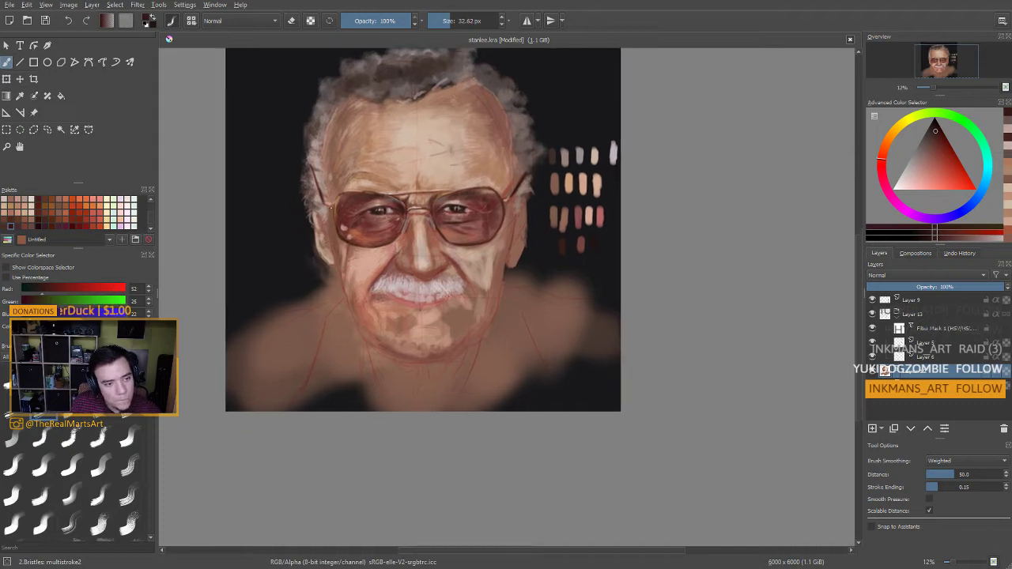
ctrl+click(331, 203)
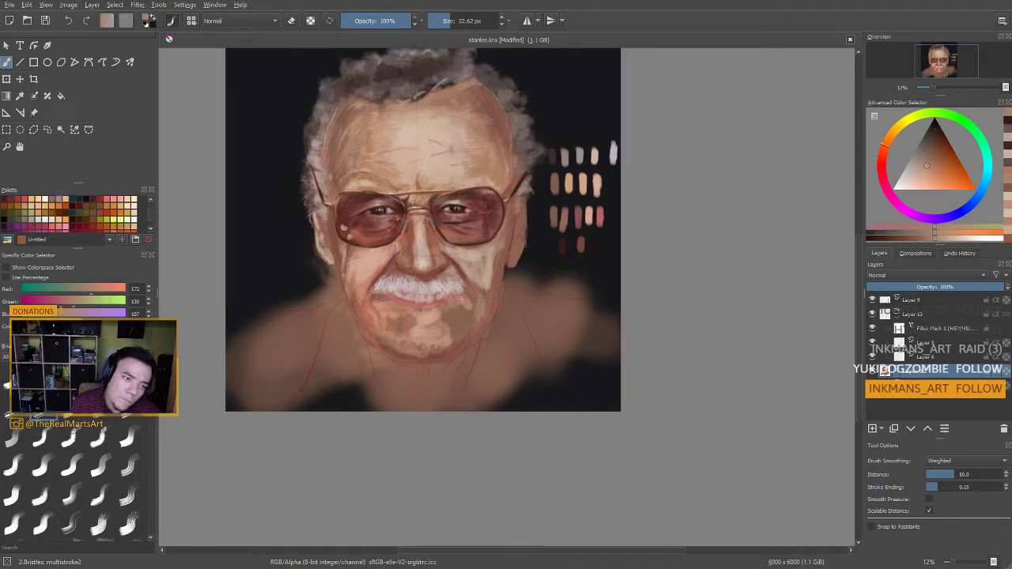
ctrl+click(411, 243)
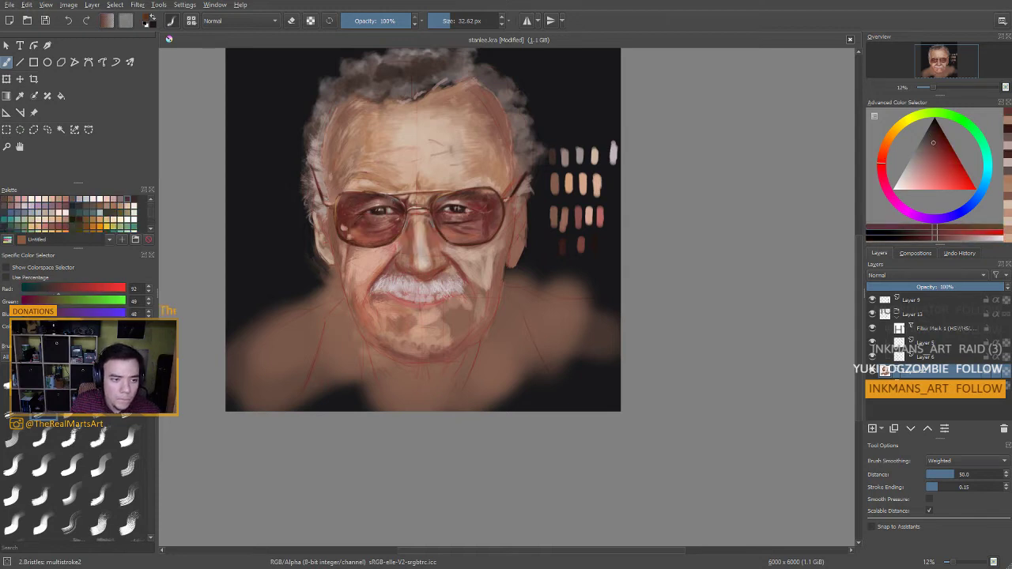
ctrl+click(332, 202)
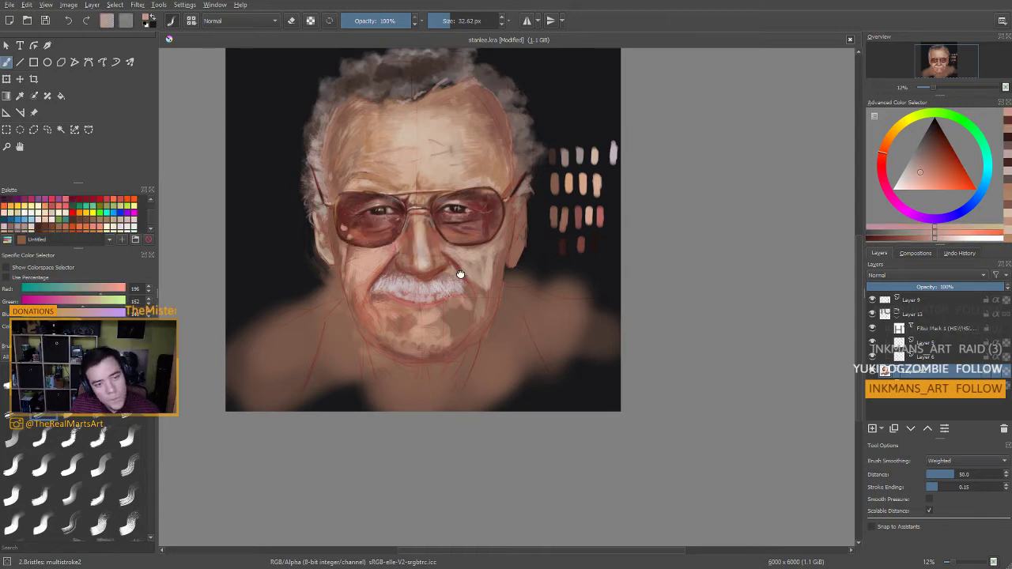
Darken the upper part of both lenses with sampled dark brown and reddish brown, starting with a brush of about 60 px
drag(460, 275, 470, 260)
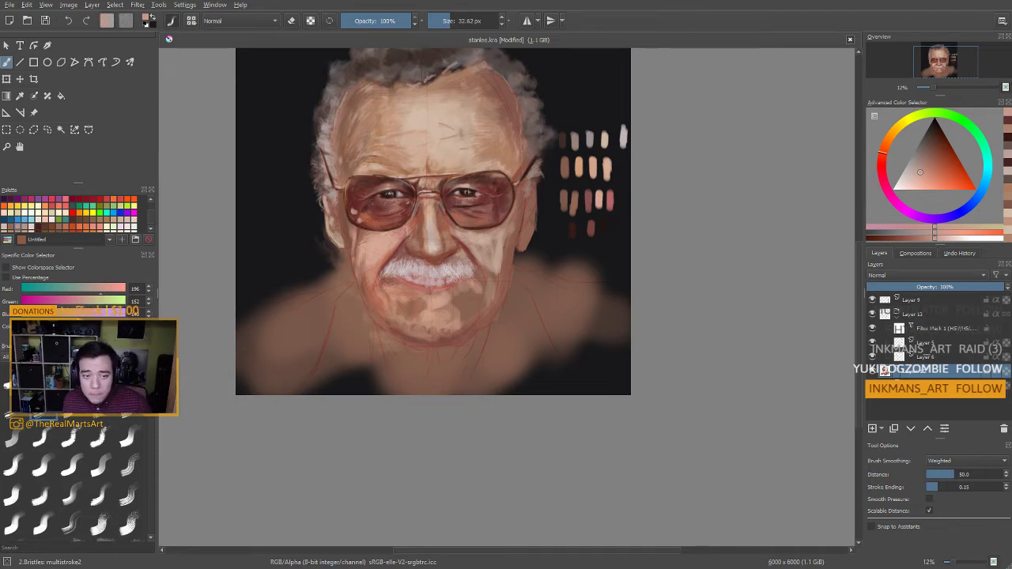
ctrl+click(387, 179)
drag(446, 180, 460, 180)
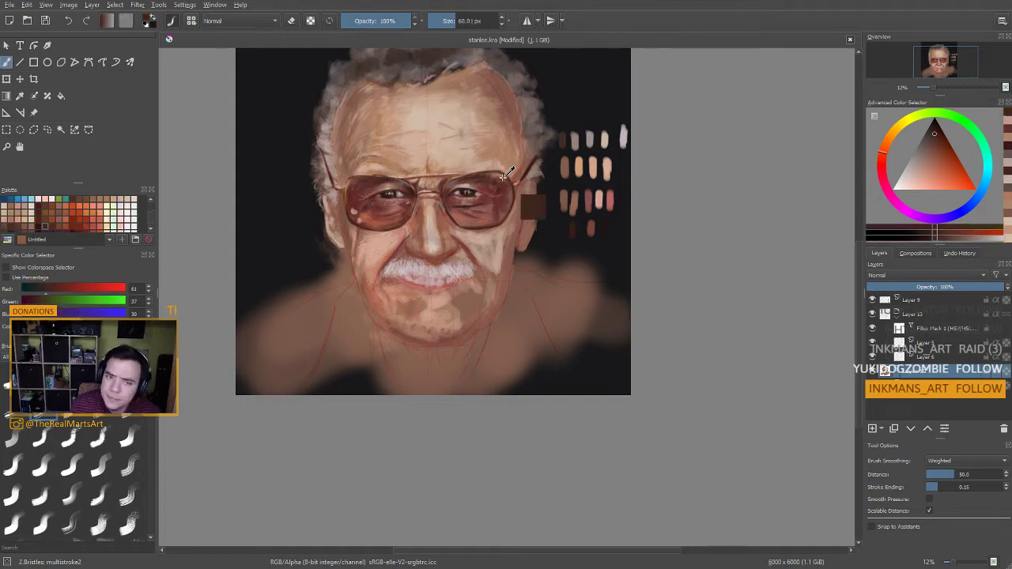
ctrl+click(498, 181)
ctrl+click(357, 183)
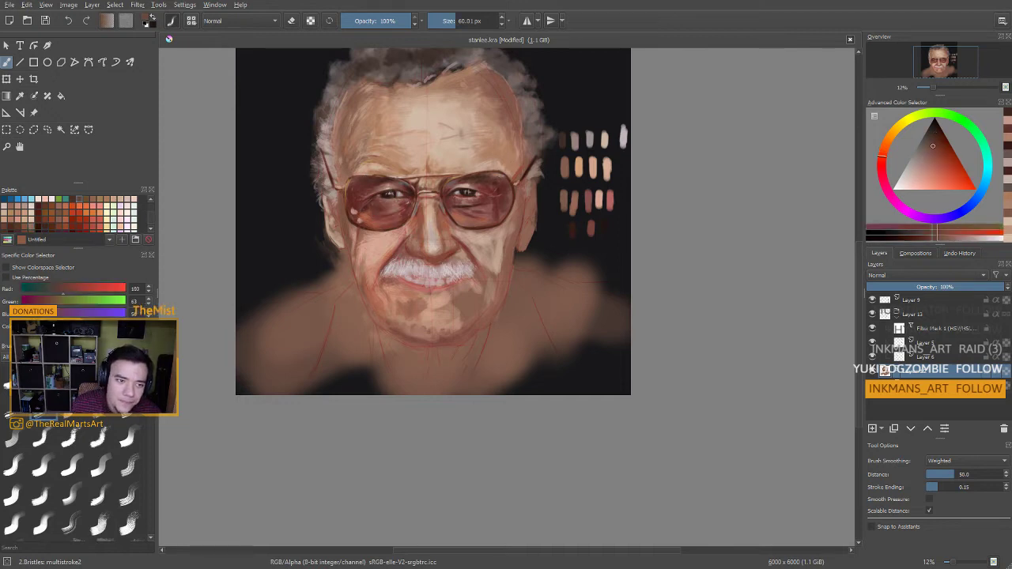
drag(462, 181, 497, 176)
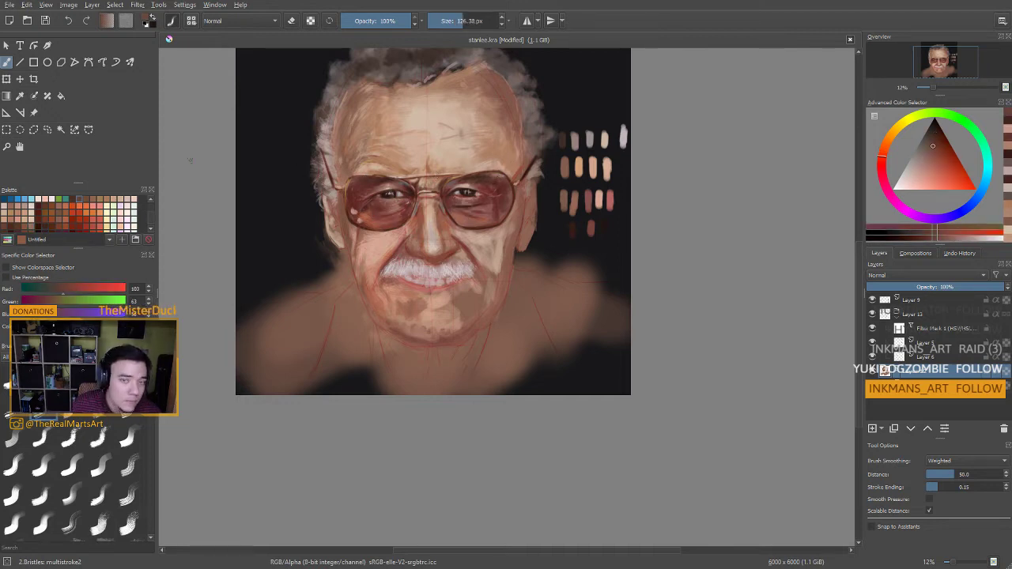
Add cool dark teal reflections around the lenses and the glasses' bridge, reducing the brush to about 67 px
click(986, 176)
click(928, 141)
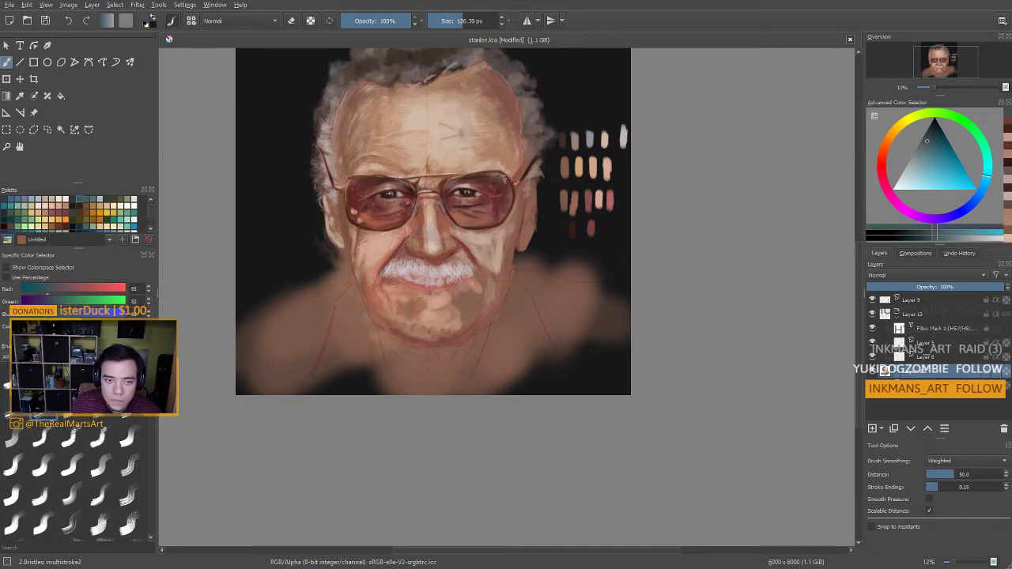
drag(485, 219, 473, 183)
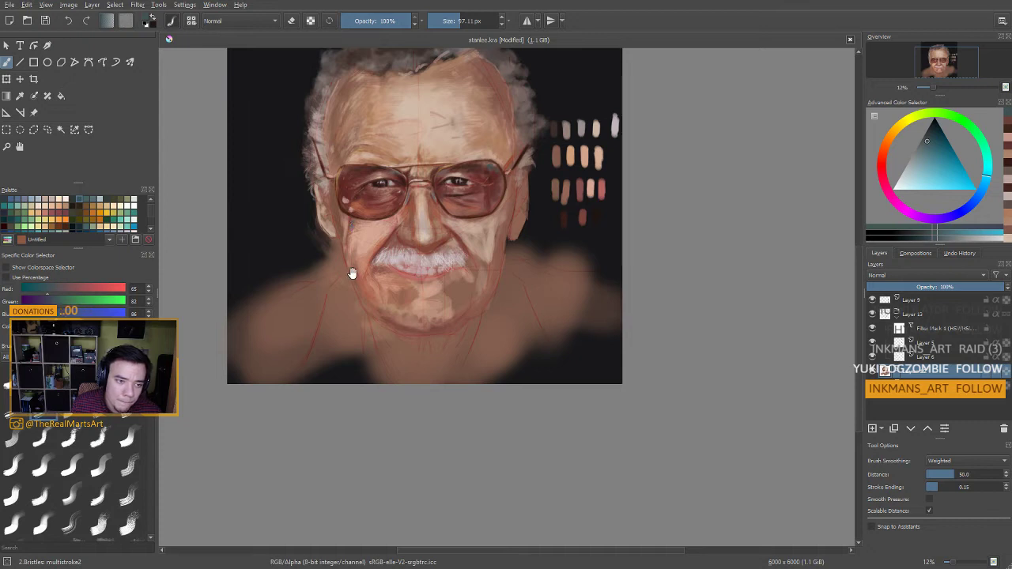
key(bracketright)
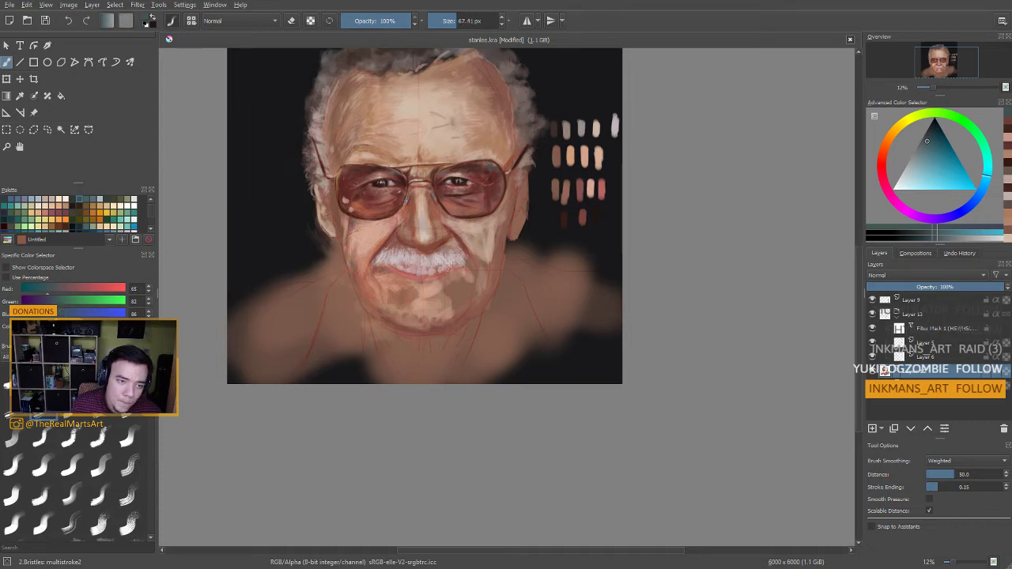
mouse_move(411, 297)
mouse_down()
mouse_move(412, 271)
mouse_move(425, 270)
mouse_up()
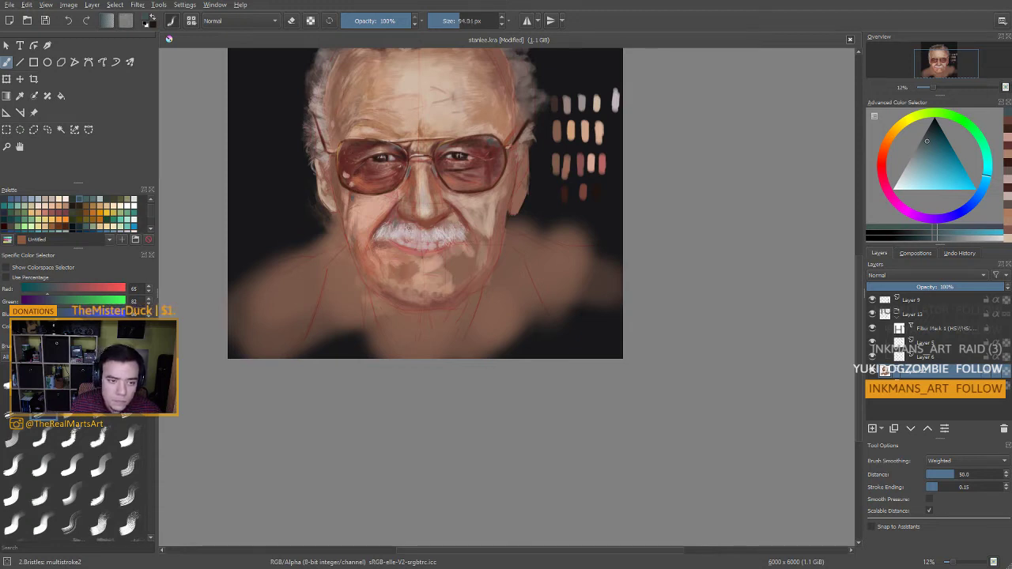
key(bracketleft)
Deepen the dark details within the lenses with a sampled dark brown, reducing the brush to about 28 px
ctrl+click(467, 151)
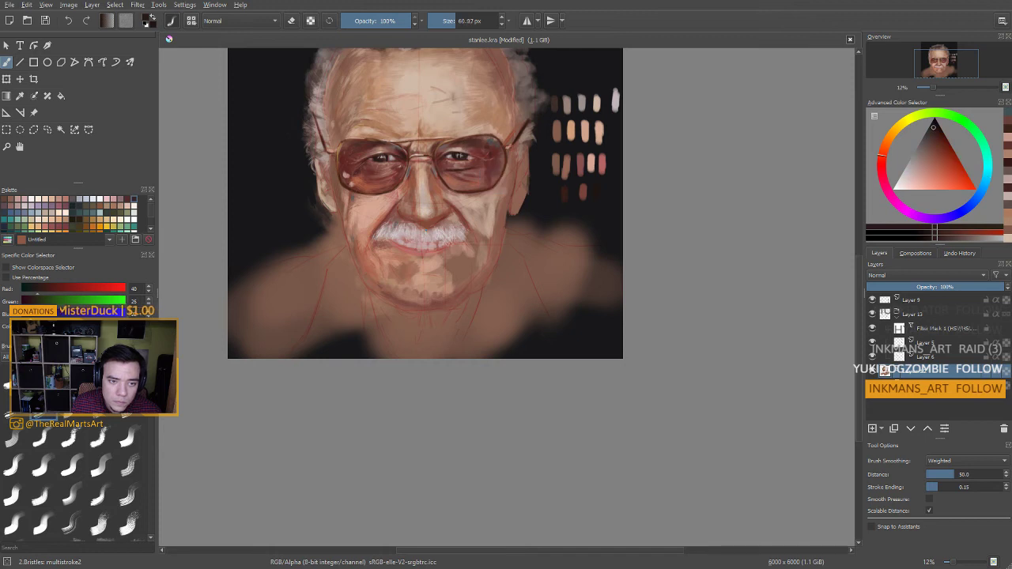
key(bracketleft)
key(bracketleft)
key(bracketleft)
key(bracketleft)
key(bracketleft)
key(bracketleft)
key(bracketleft)
key(bracketleft)
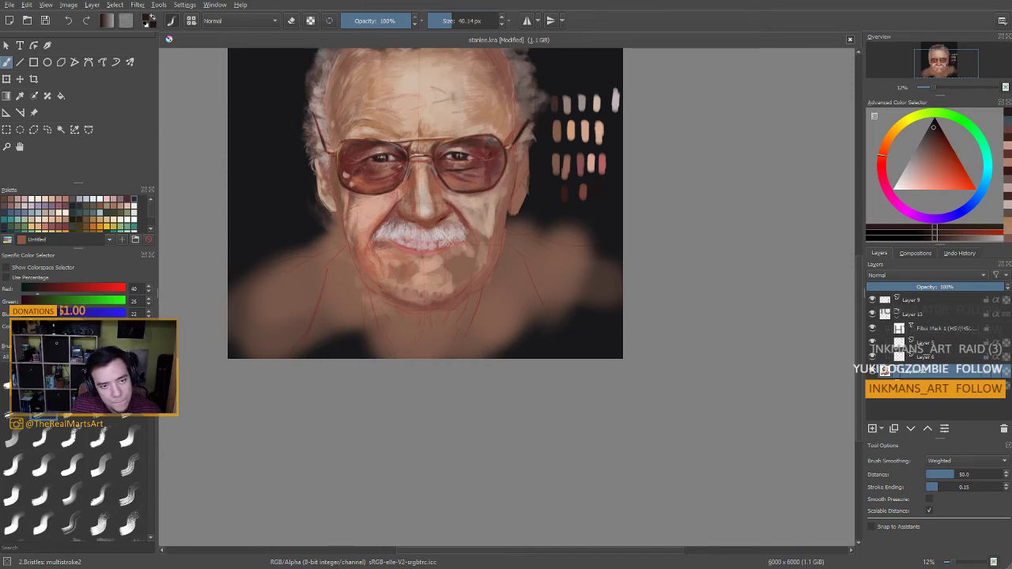
key(bracketleft)
key(bracketleft)
key(bracketleft)
key(bracketleft)
key(bracketleft)
key(bracketleft)
key(bracketleft)
Add light warm grey highlights around the nose and glasses, enlarging the brush from about 45 to 59 px
ctrl+click(428, 195)
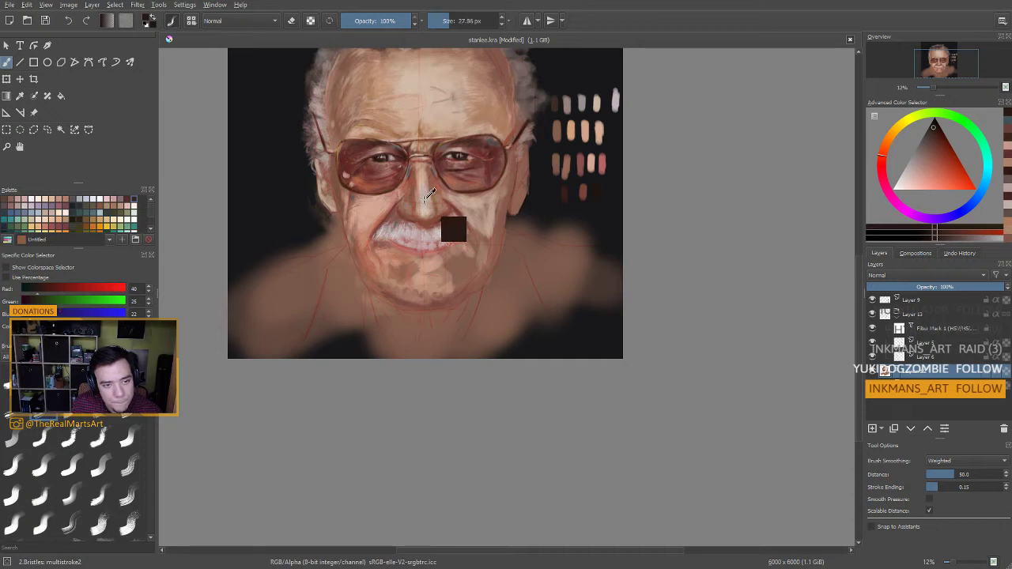
key(bracketright)
key(bracketright)
key(bracketright)
key(bracketright)
key(bracketright)
key(bracketright)
key(bracketright)
key(bracketright)
key(bracketright)
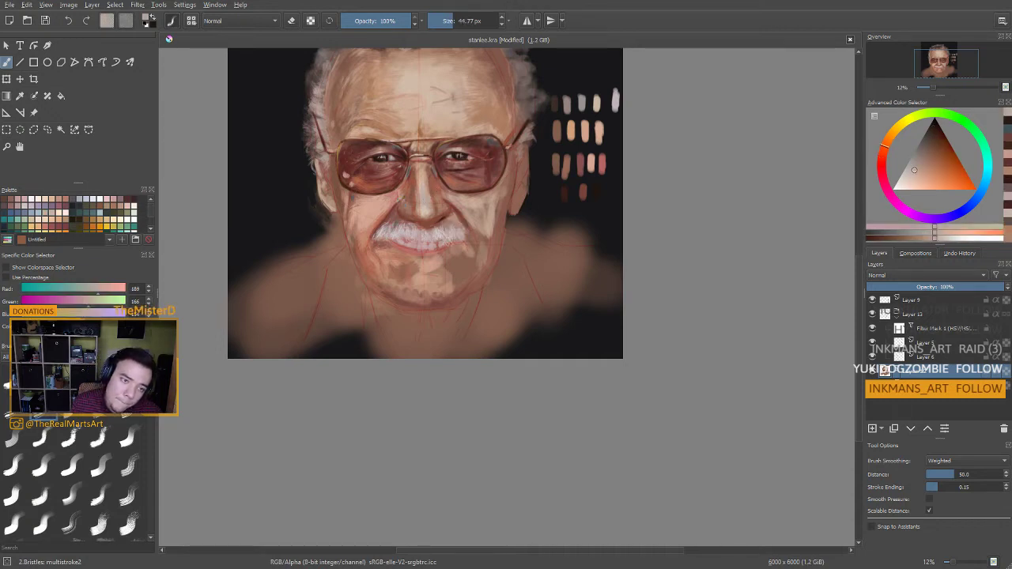
drag(418, 224, 405, 219)
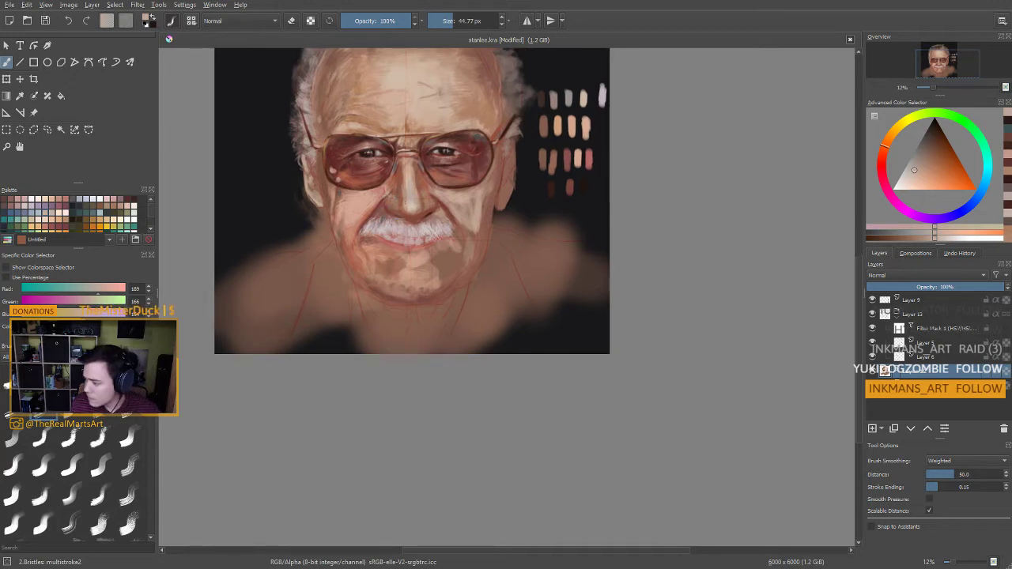
key(bracketright)
key(bracketright)
key(bracketright)
key(bracketright)
key(bracketright)
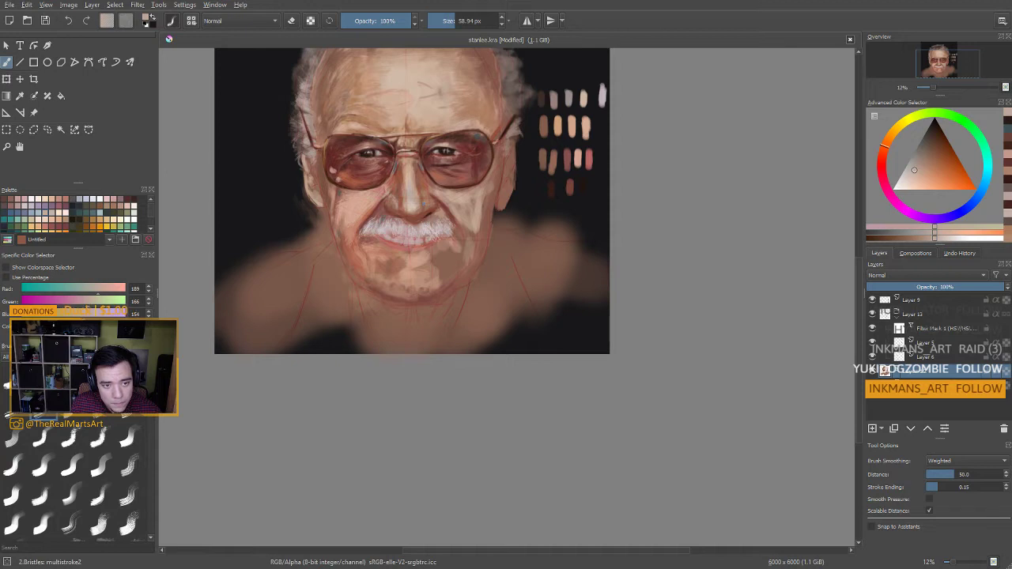
Add red reflections inside the lenses with a more saturated version of the sampled dark red, at about 36 px
drag(449, 256, 448, 258)
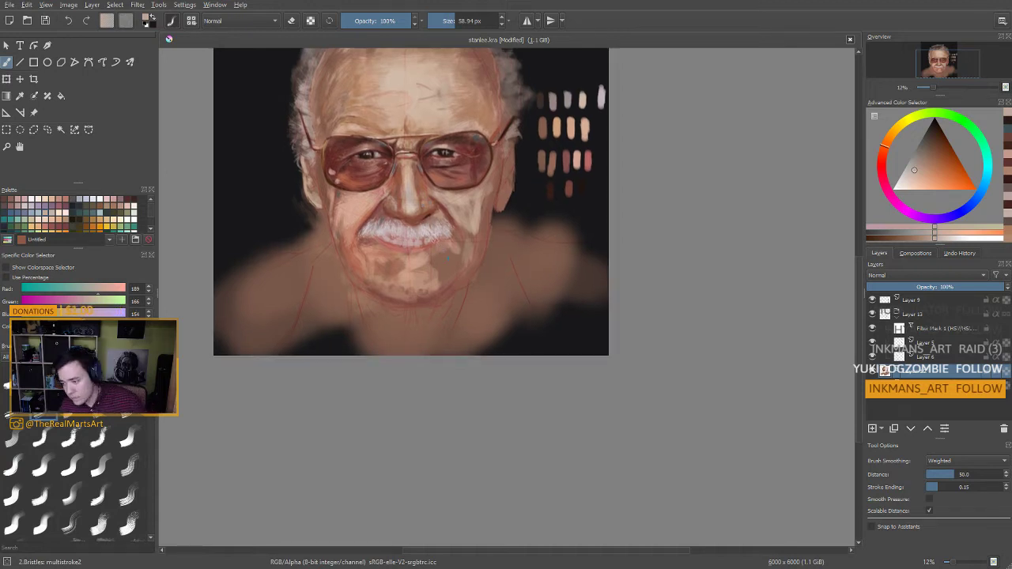
scroll(441, 222, down, 2)
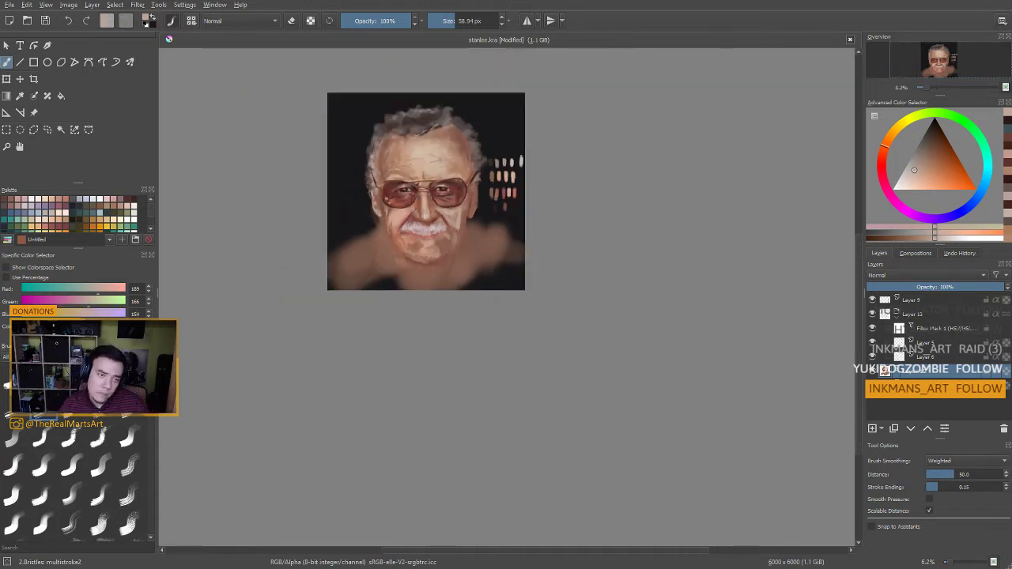
scroll(410, 163, up, 2)
drag(411, 163, 413, 167)
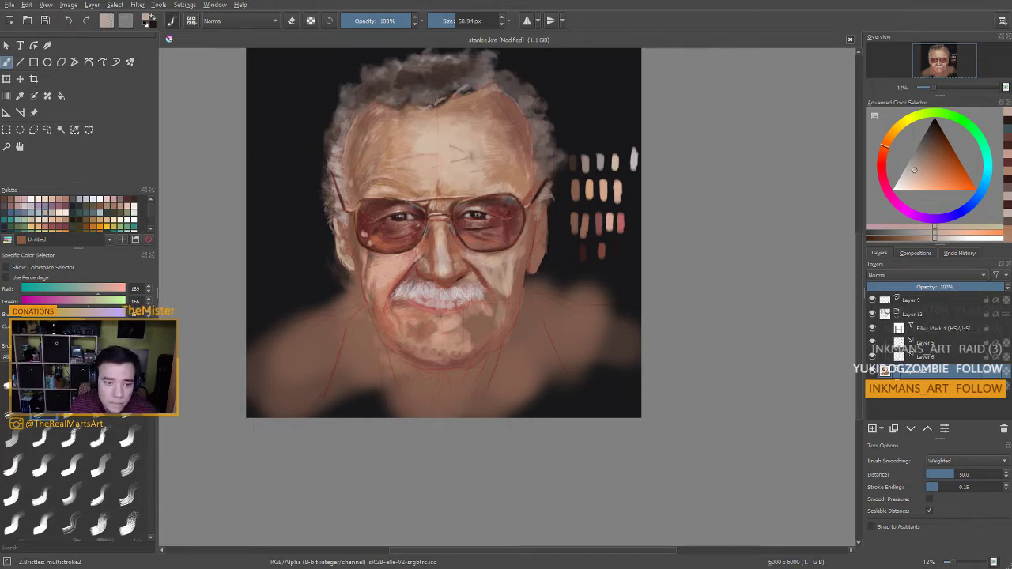
ctrl+click(496, 210)
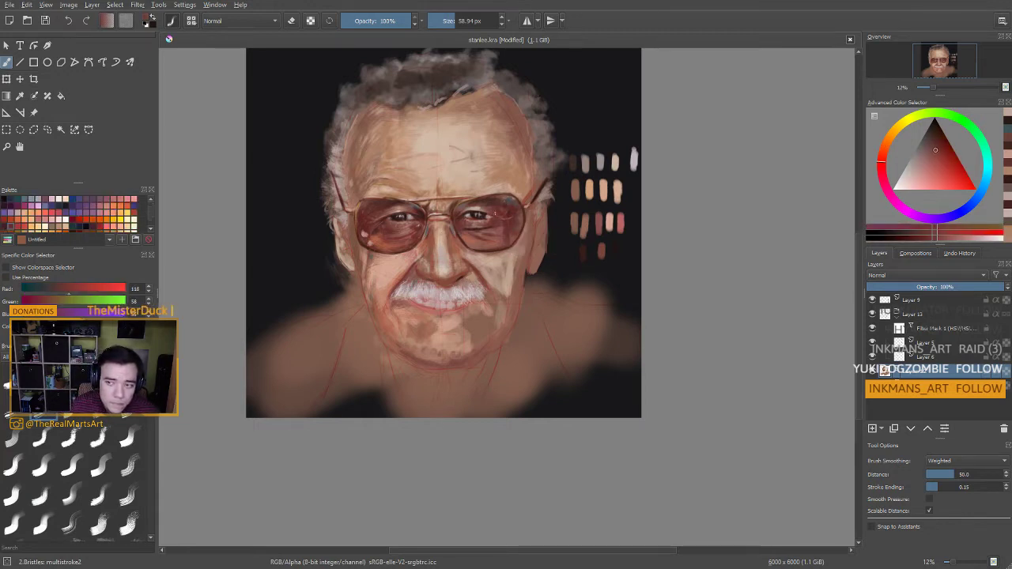
click(945, 154)
key(bracketleft)
key(bracketleft)
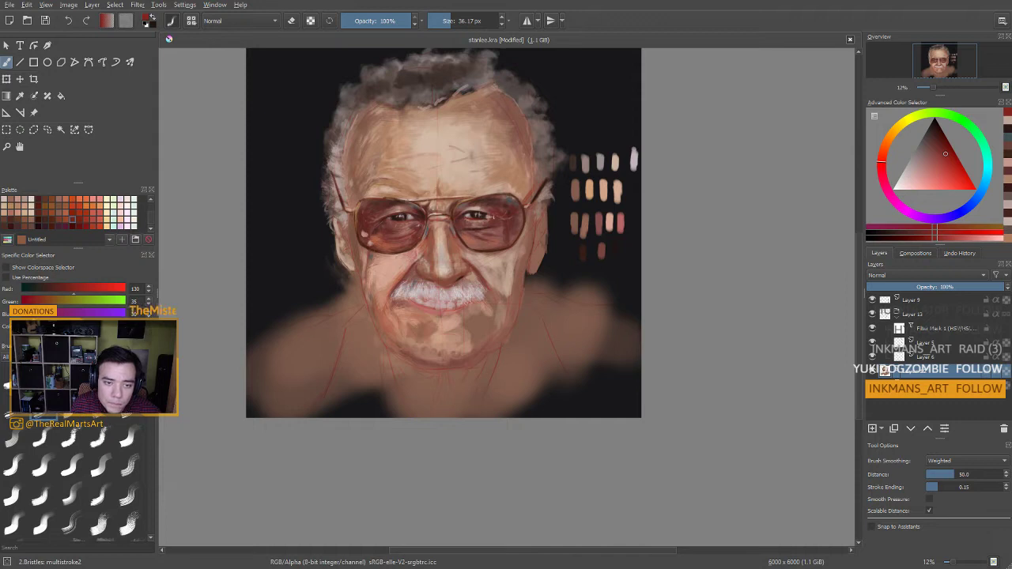
Check the portrait mirrored and refine the skin above the glasses with sampled tan tones at about 36 px
drag(426, 264, 429, 256)
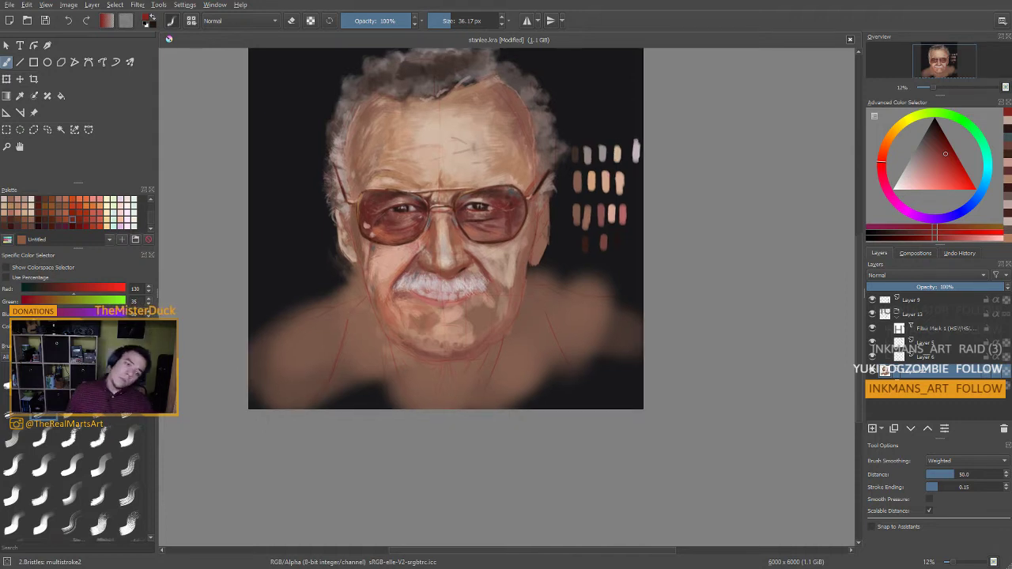
scroll(445, 309, down, 3)
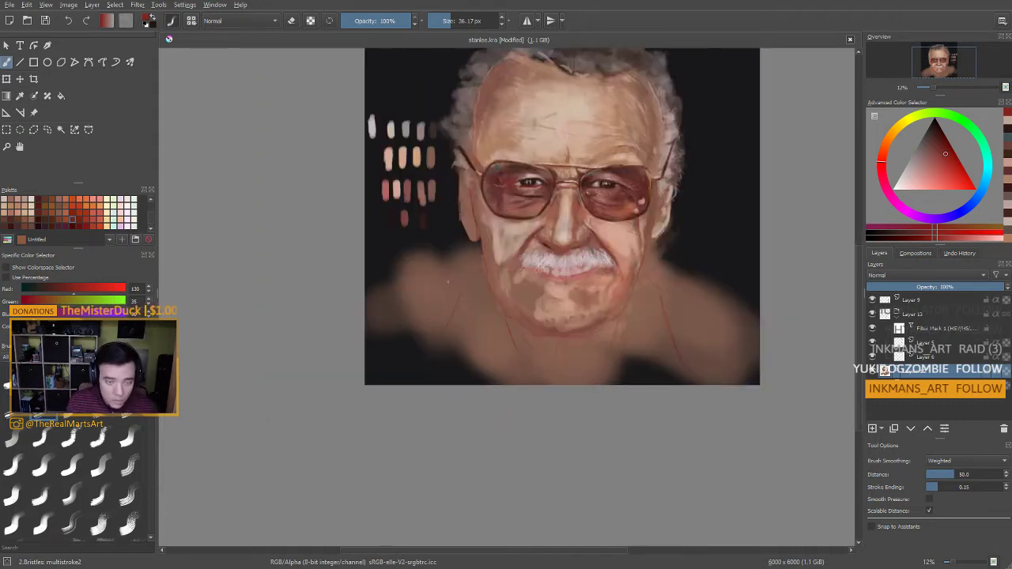
drag(449, 300, 468, 323)
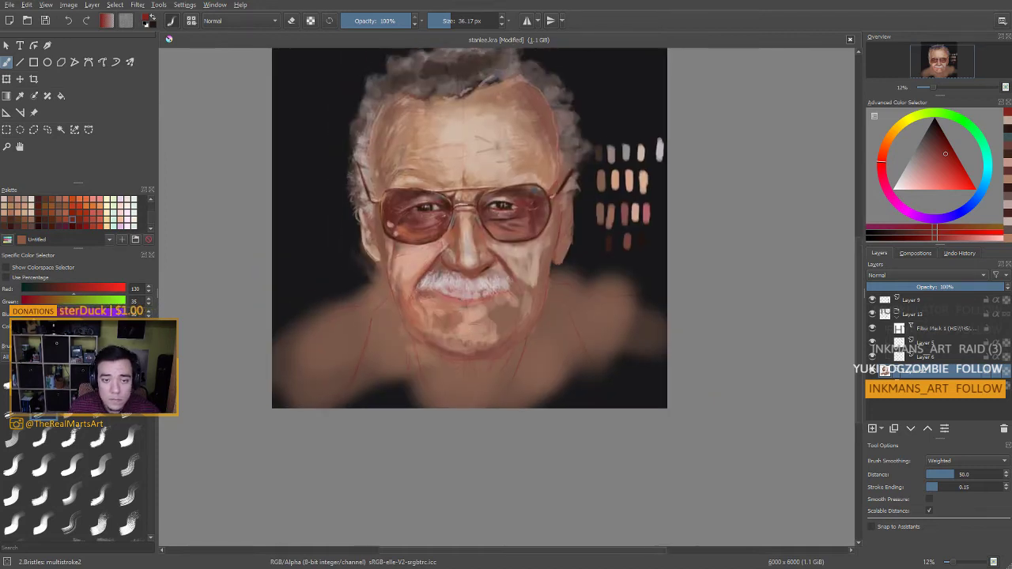
ctrl+click(529, 179)
ctrl+click(531, 173)
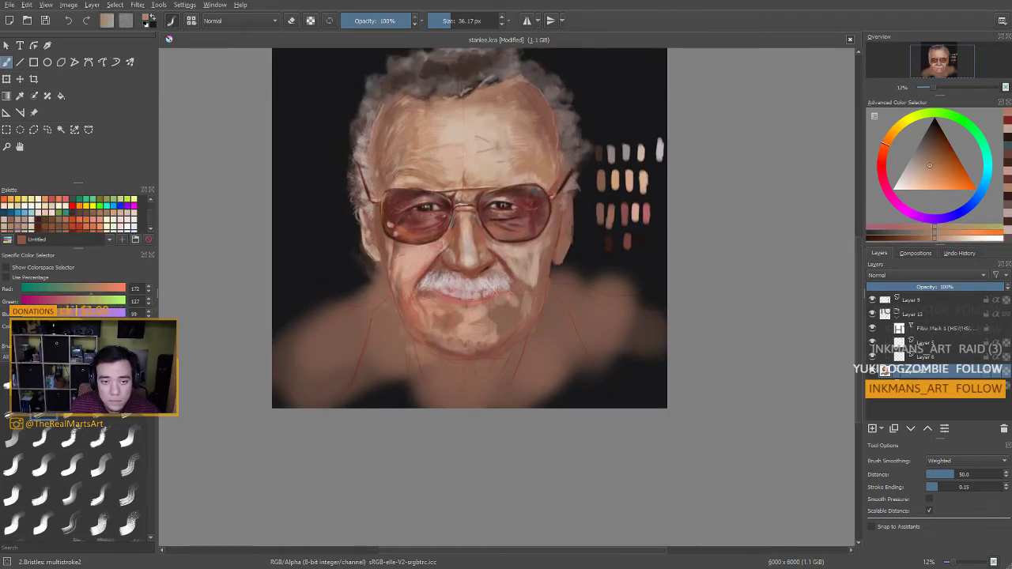
ctrl+click(413, 175)
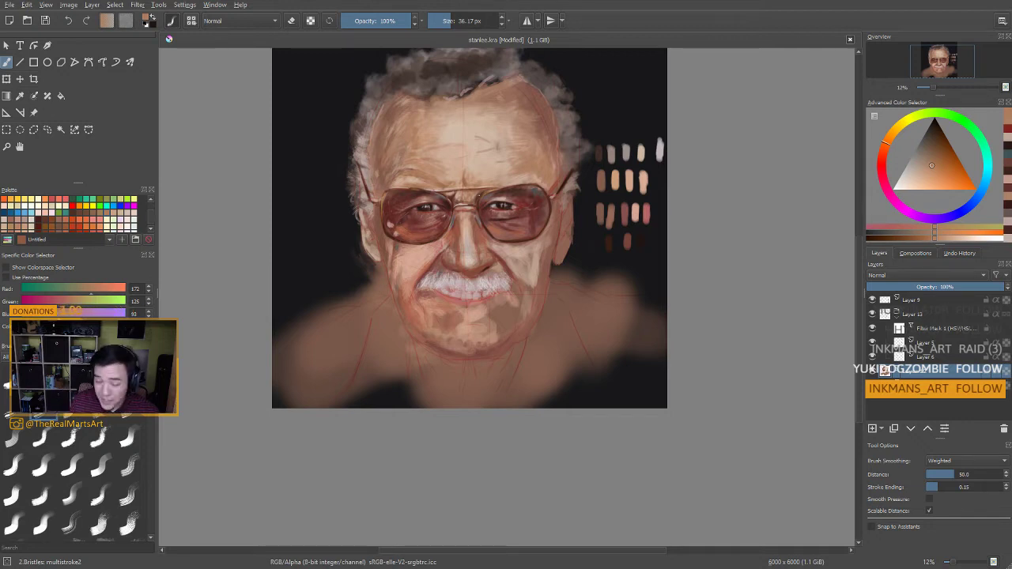
drag(427, 176, 406, 274)
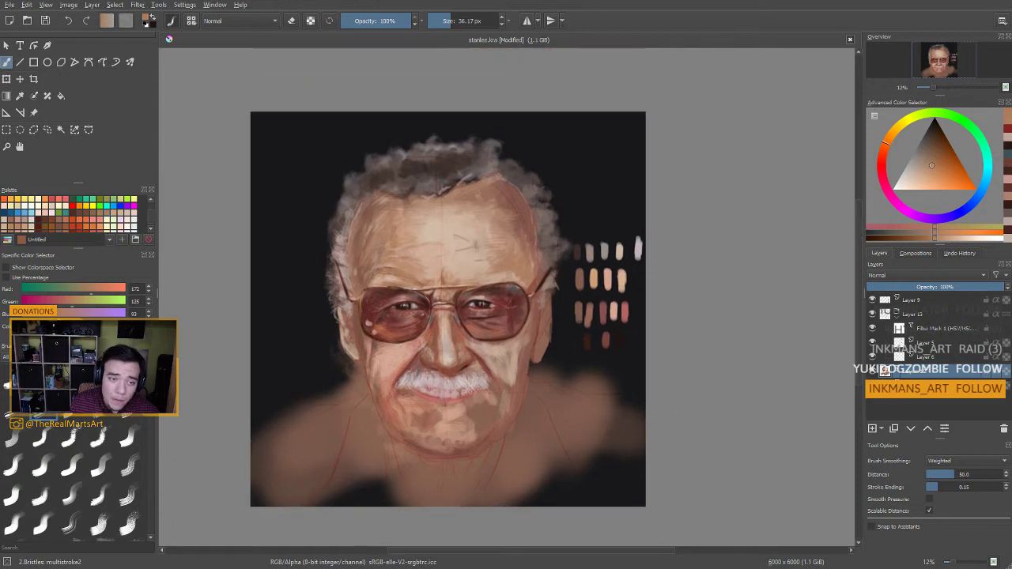
Rework the top hair and hairline with sampled dark brown and pinkish grey, using a brush of about 147 px
ctrl+click(428, 178)
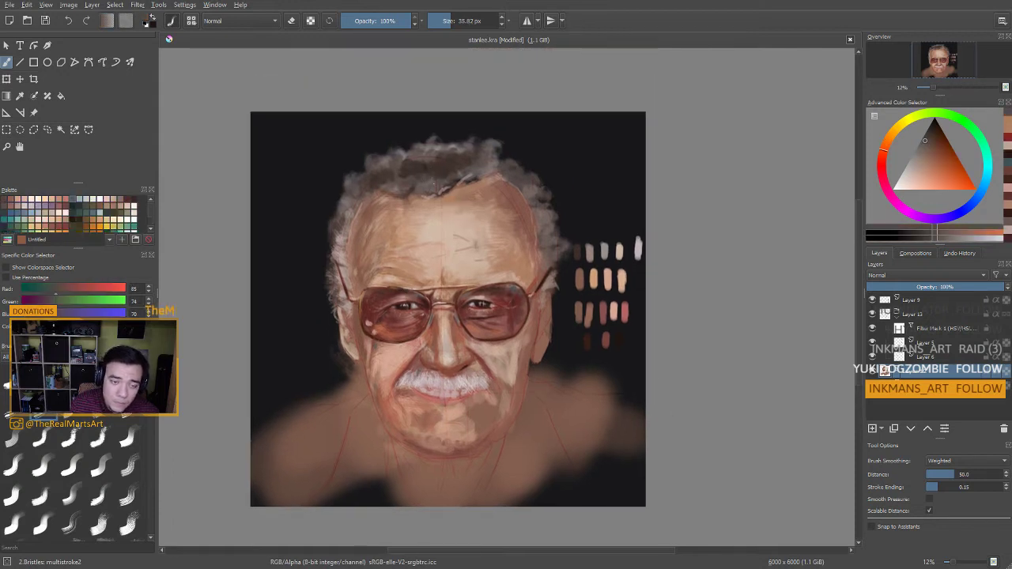
drag(434, 184, 488, 184)
ctrl+click(450, 167)
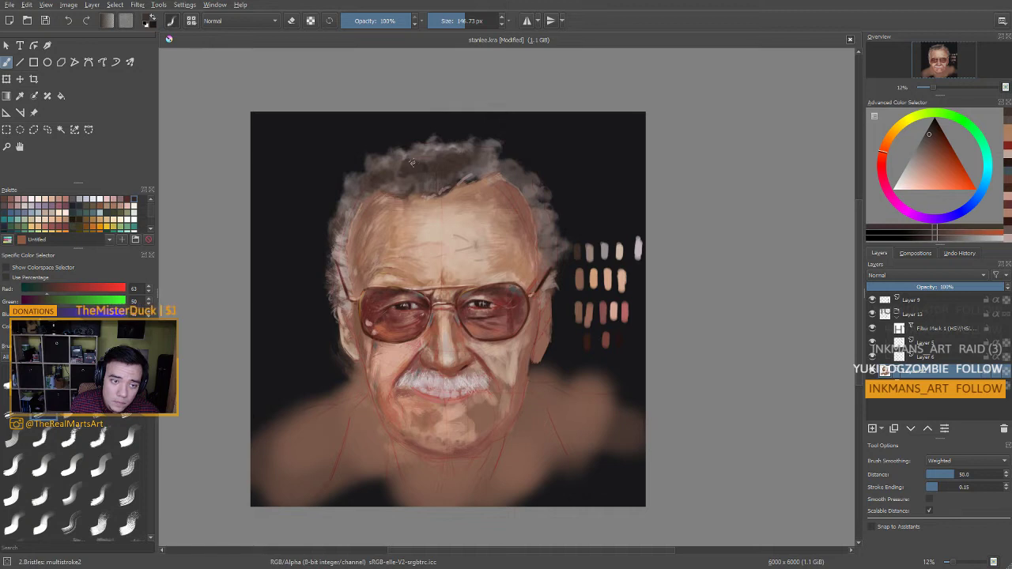
ctrl+click(403, 186)
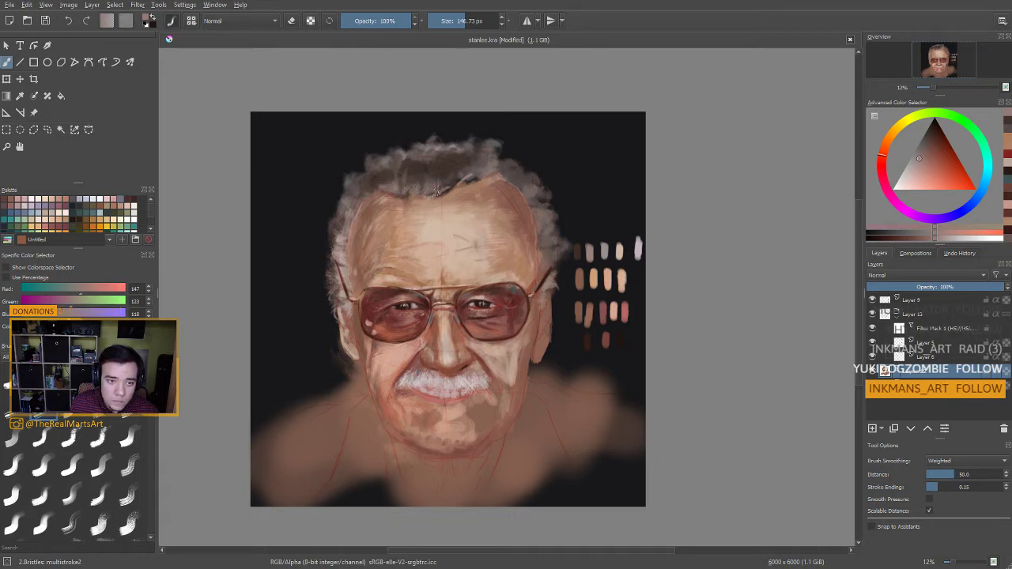
mouse_move(414, 195)
mouse_down()
mouse_move(427, 181)
mouse_move(380, 184)
mouse_up()
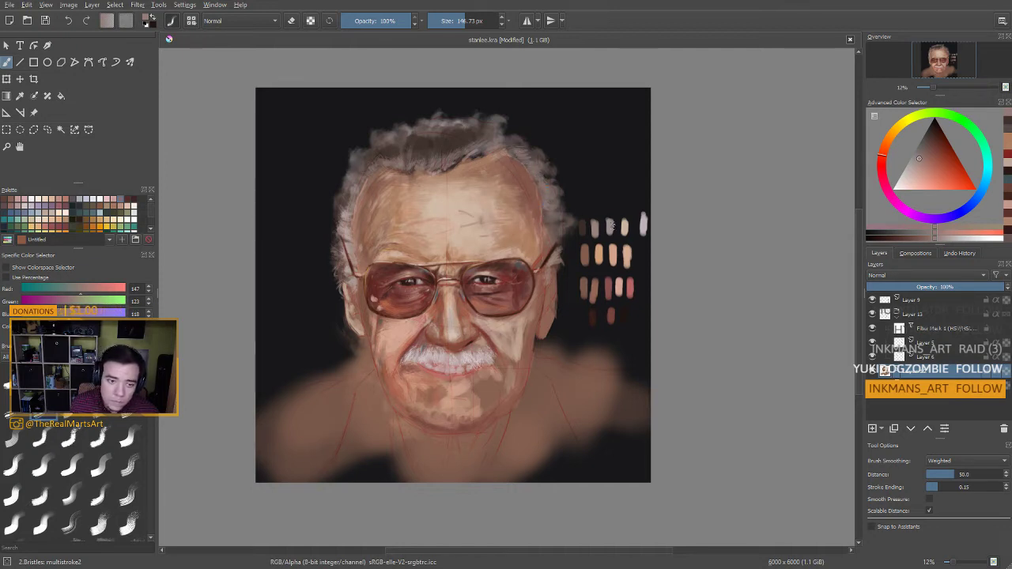
Add lighter strands to the right-hand side hair with a sampled pale pinkish grey at about 147 px
ctrl+click(348, 233)
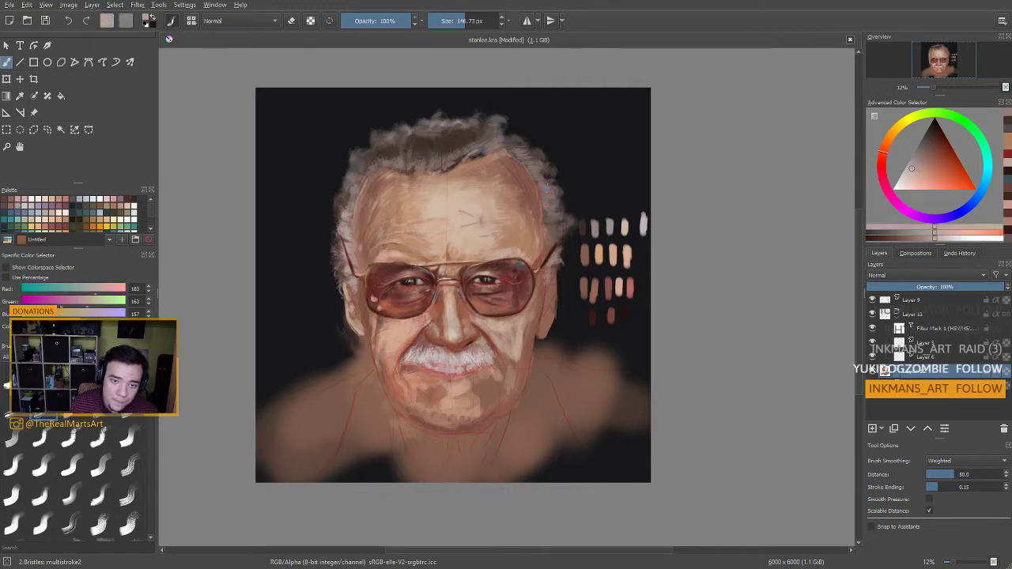
drag(547, 188, 548, 259)
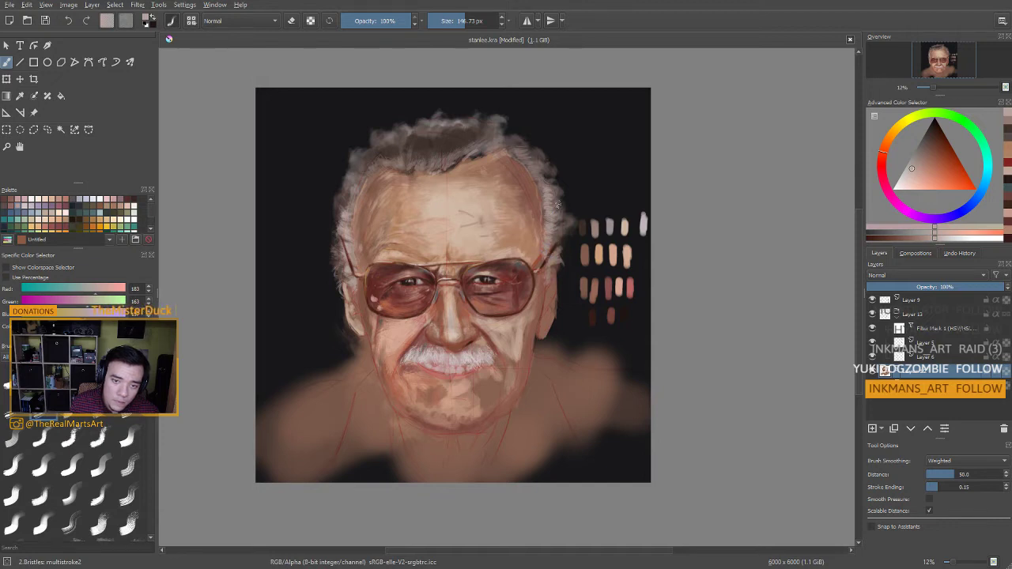
drag(555, 206, 550, 194)
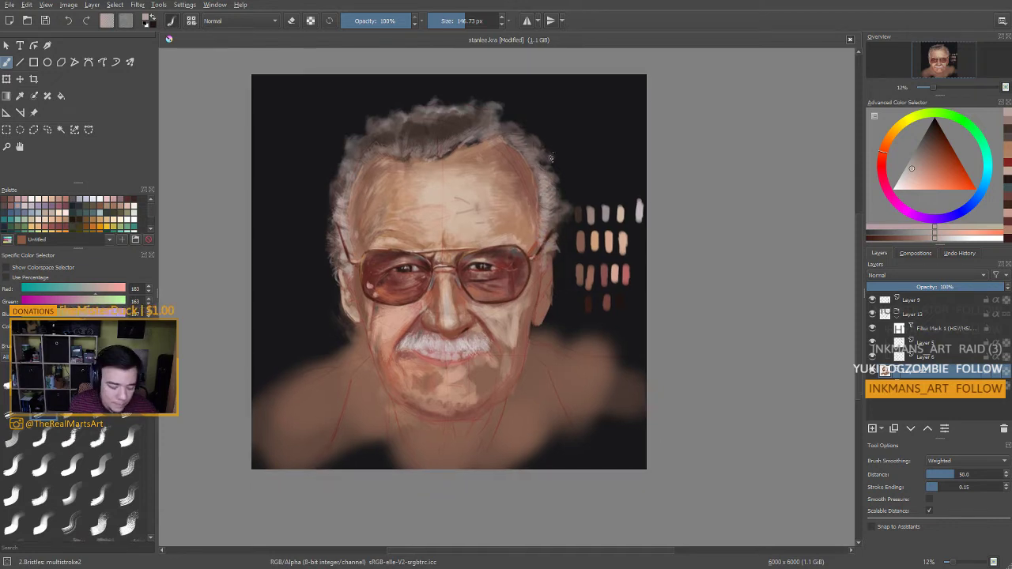
Erase the ragged outer edges of the hair to smooth its silhouette, using a brush of about 147 px
key(e)
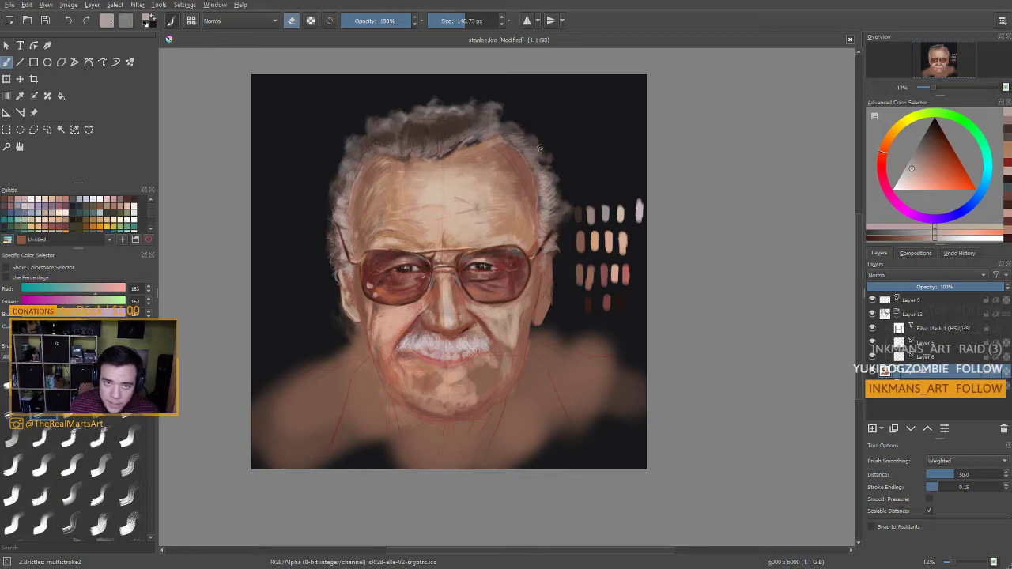
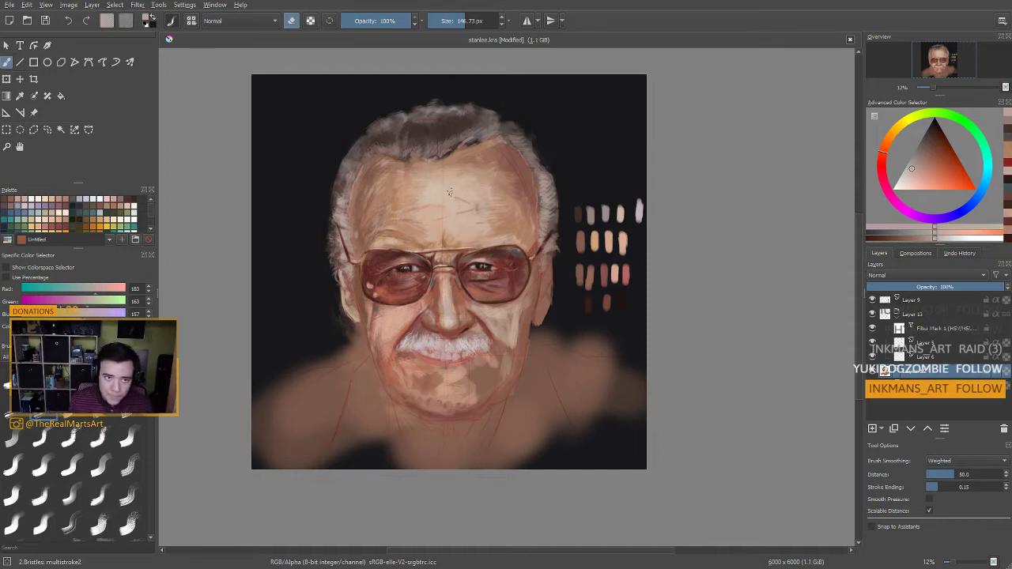
ctrl+click(342, 218)
key(e)
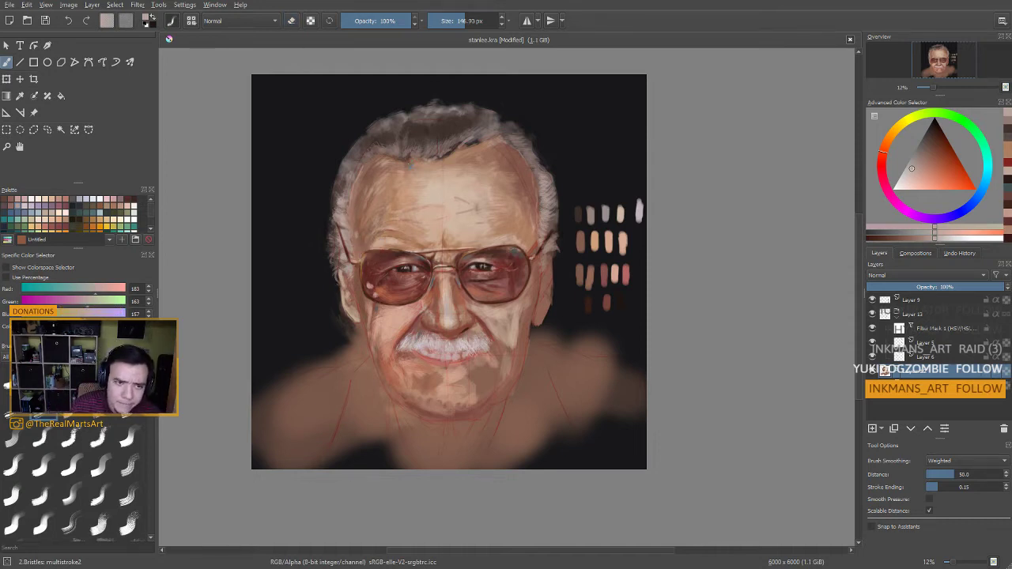
Add pale pinkish grey strands to the top hair, reducing the brush from about 126 px
key(bracketleft)
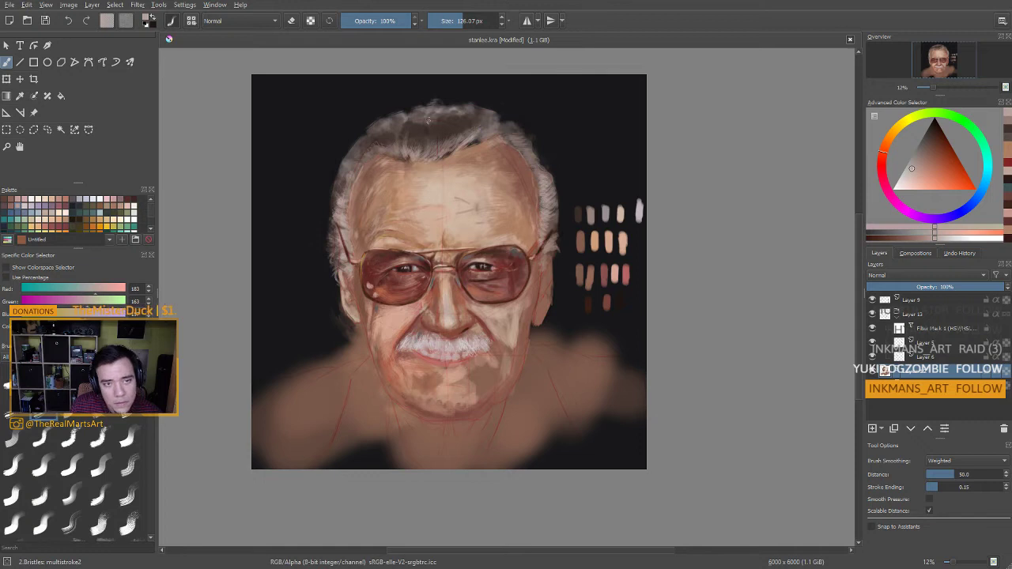
key(bracketleft)
key(bracketleft)
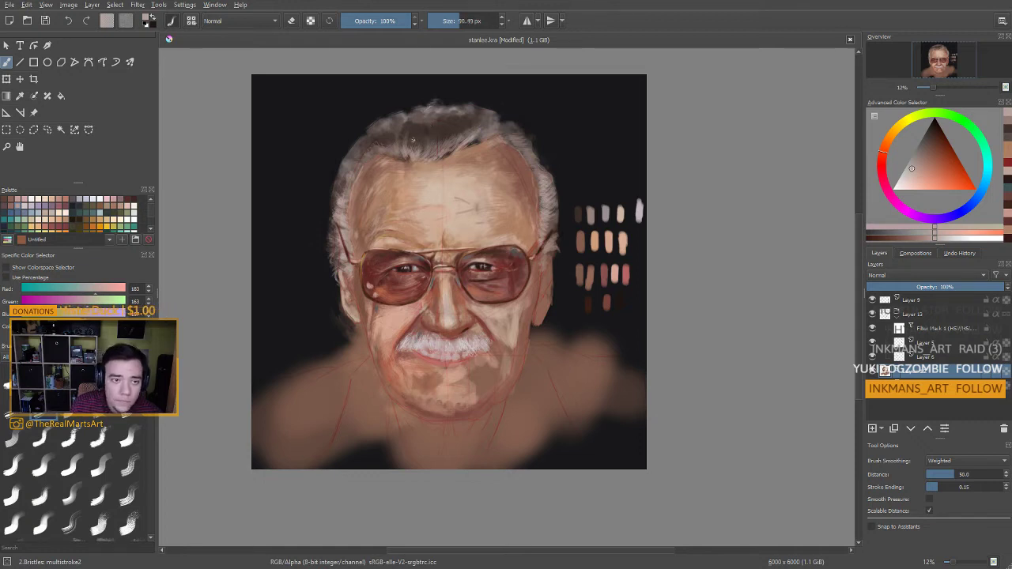
Mix a pale yellow and add small accent strokes along the top edge of the hair
drag(893, 132, 900, 123)
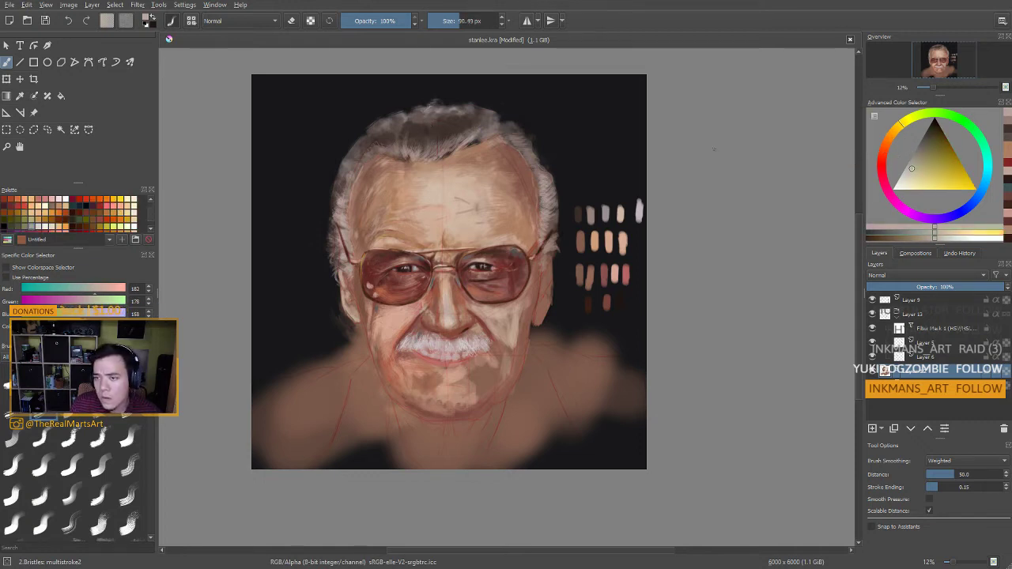
click(940, 183)
click(927, 182)
drag(928, 184, 924, 181)
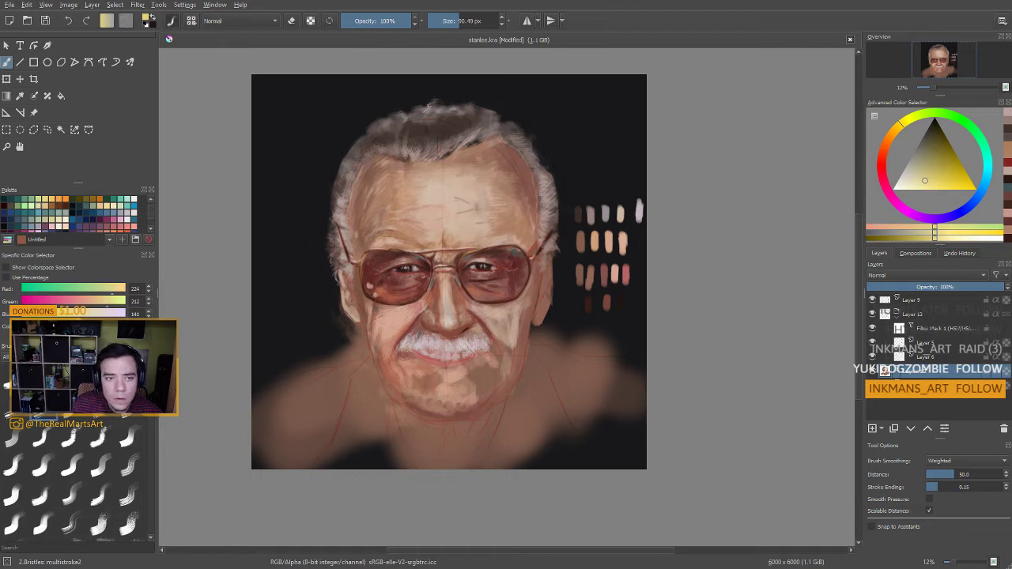
drag(428, 104, 388, 123)
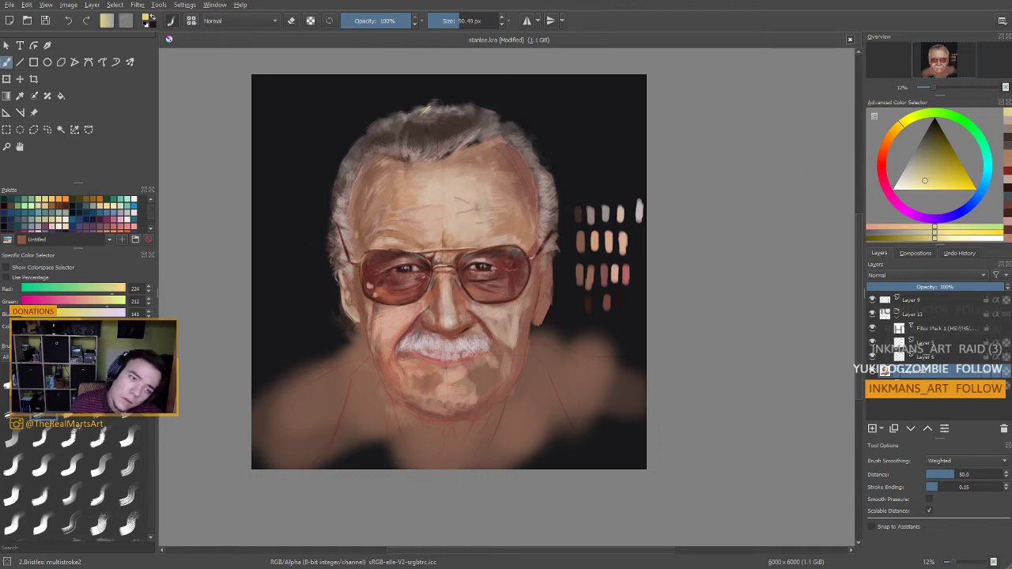
Rework the shading beside the nose, below the glasses' bridge, with sampled light skin and reddish-brown tones
drag(496, 152, 498, 125)
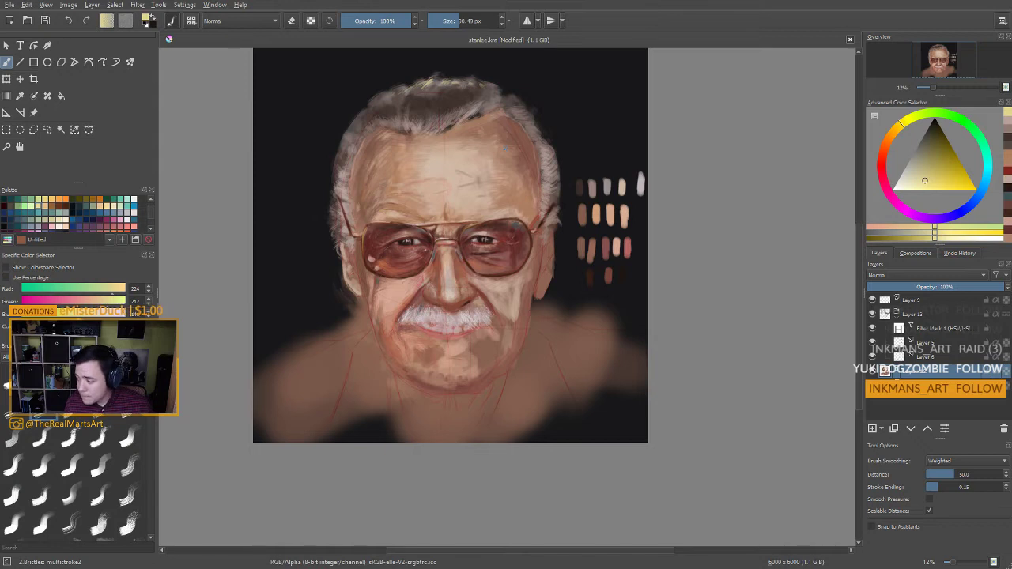
ctrl+click(499, 288)
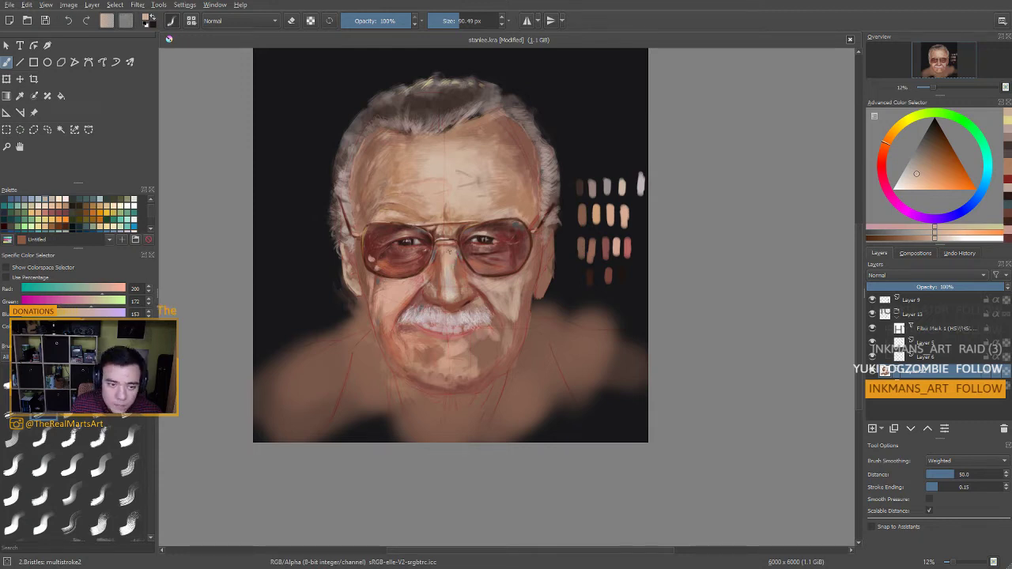
ctrl+click(437, 254)
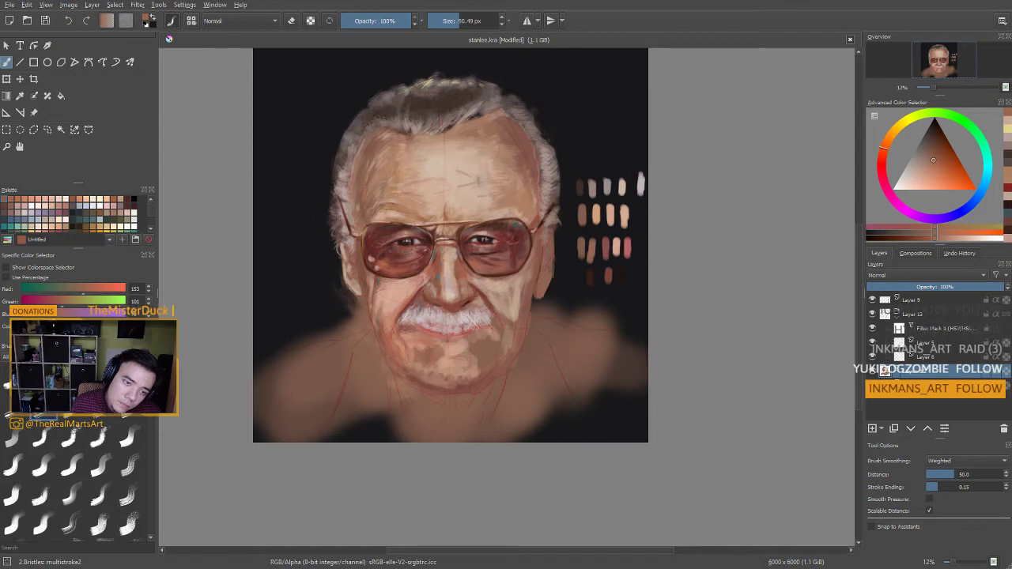
drag(445, 265, 445, 260)
scroll(445, 251, down, 2)
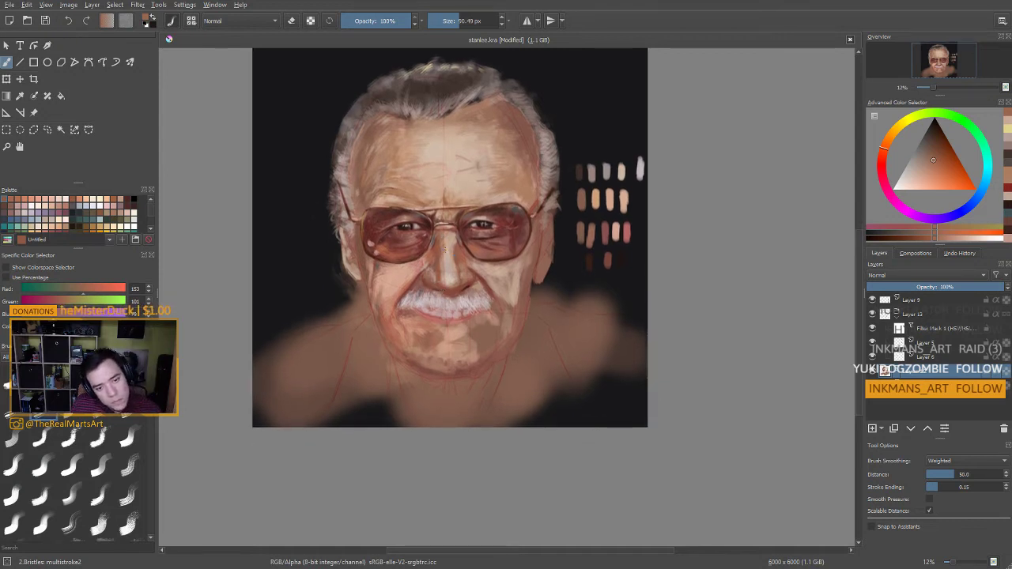
Paint highlights on the nose with a sampled pale beige, reducing the brush to about 57 px
ctrl+click(456, 281)
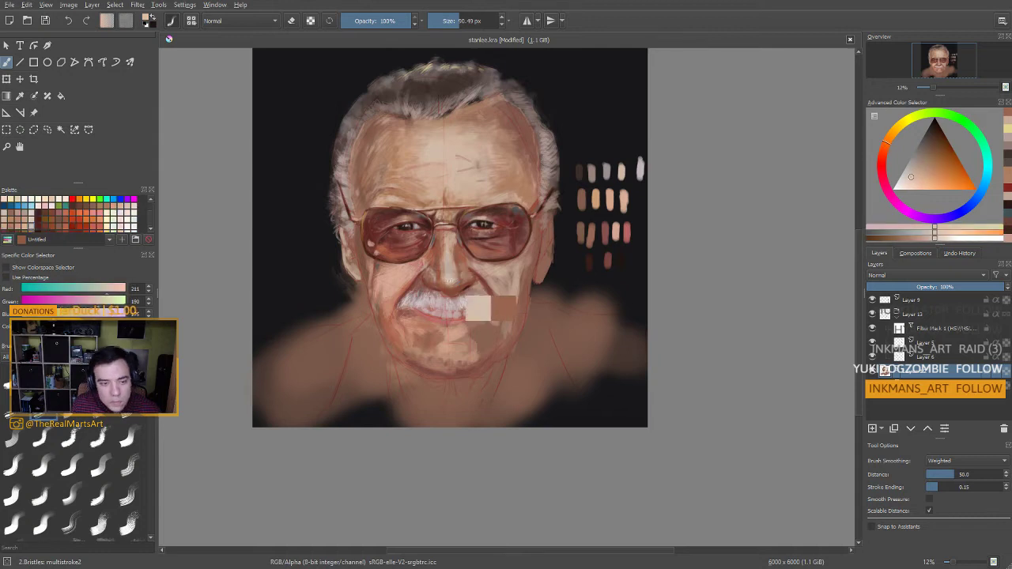
ctrl+click(457, 281)
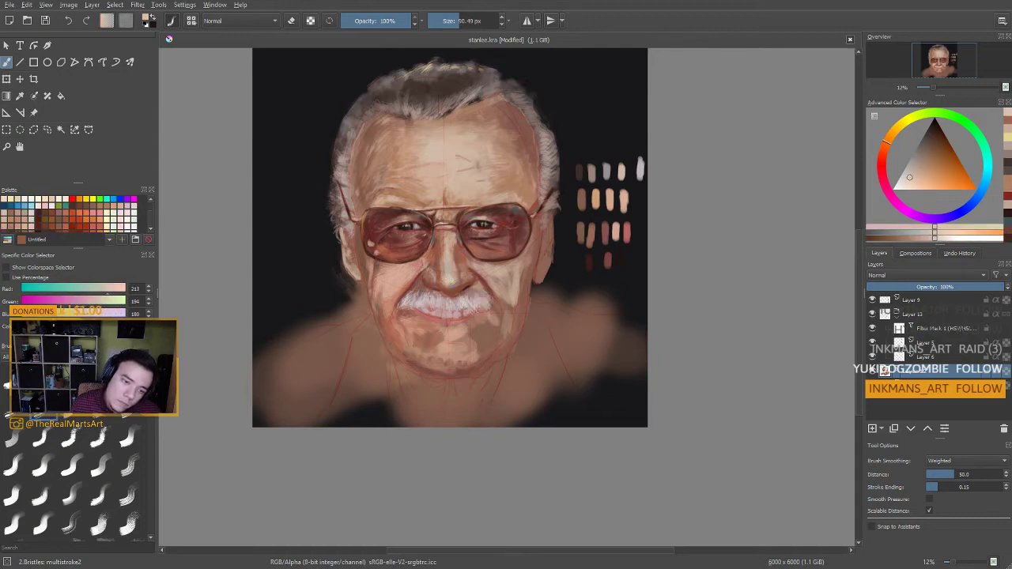
key(bracketleft)
key(bracketleft)
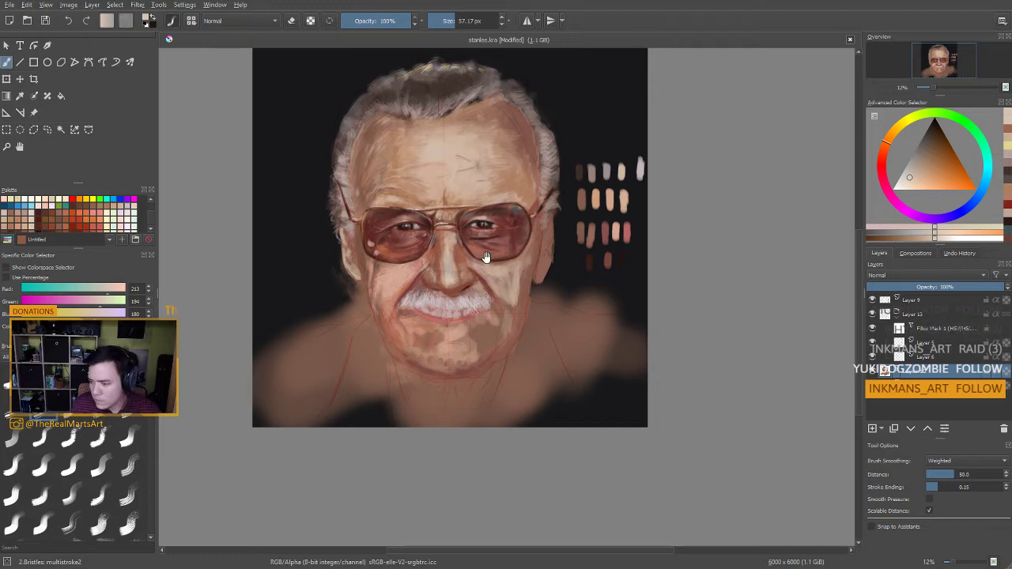
drag(483, 306, 488, 291)
scroll(487, 290, up, 2)
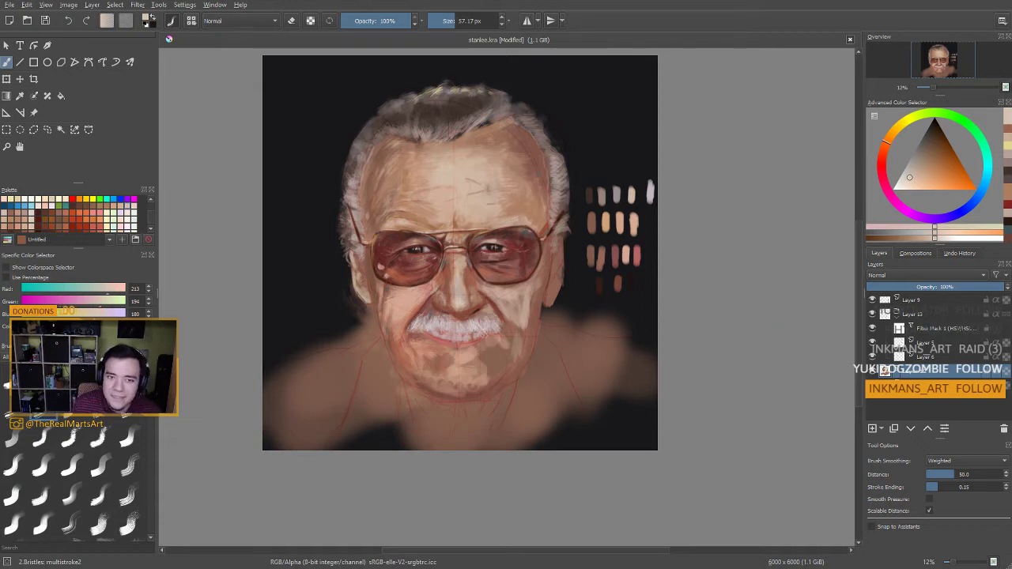
Shade around the nose bridge with sampled dark red and reddish brown, varying the brush between about 134 px and 82 px
ctrl+click(386, 258)
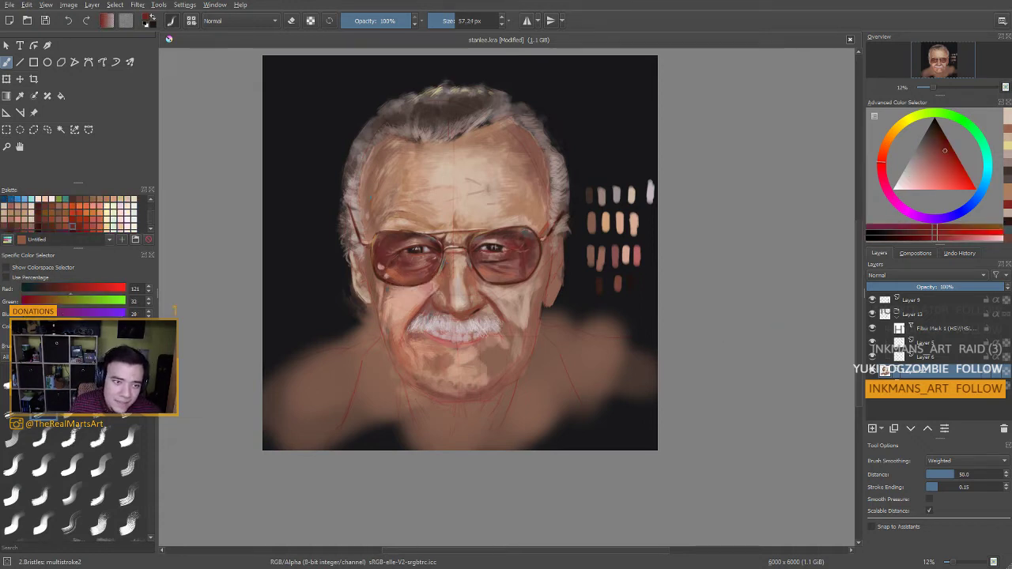
drag(377, 151, 401, 151)
ctrl+click(453, 269)
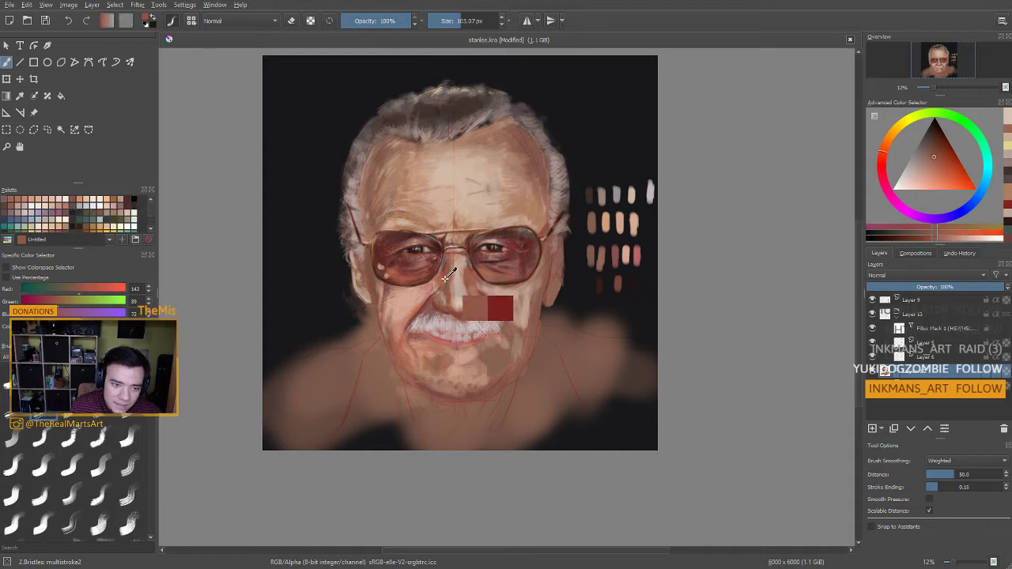
ctrl+click(451, 269)
key(bracketright)
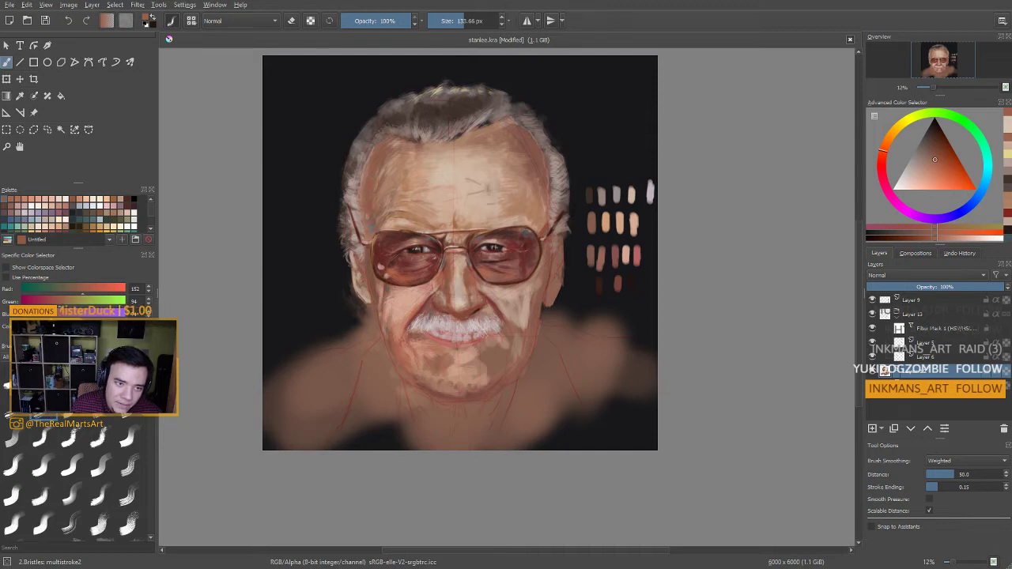
key(bracketleft)
key(bracketleft)
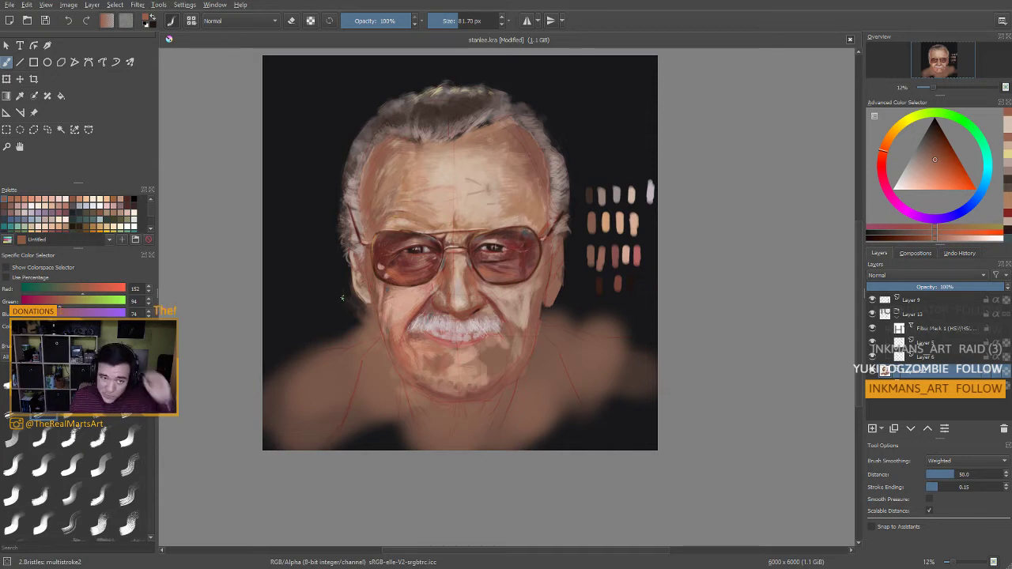
Blend the hairline above the forehead with sampled tan and greyish brown, enlarging the brush from about 82 px to 214 px
ctrl+click(484, 127)
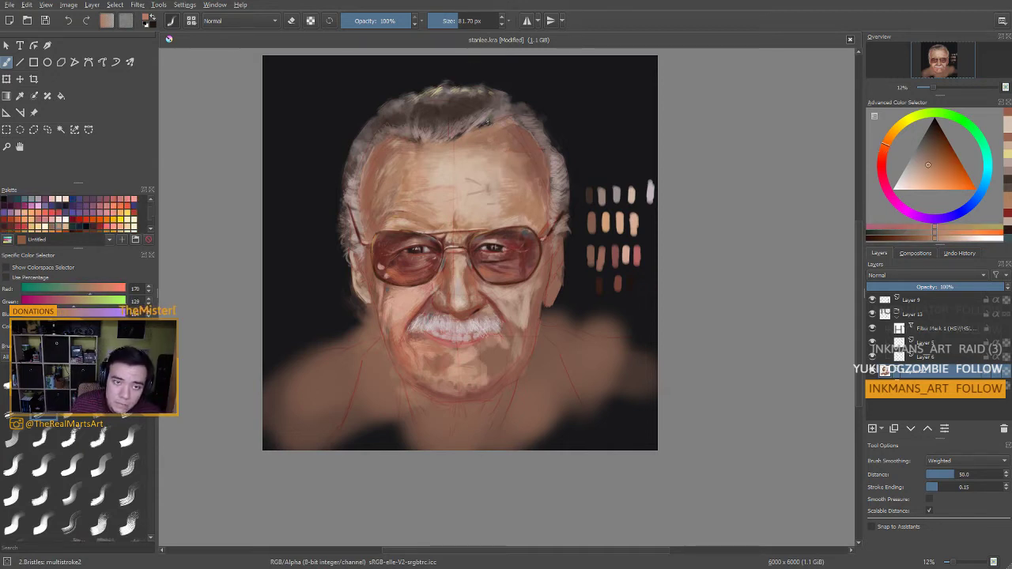
ctrl+click(490, 119)
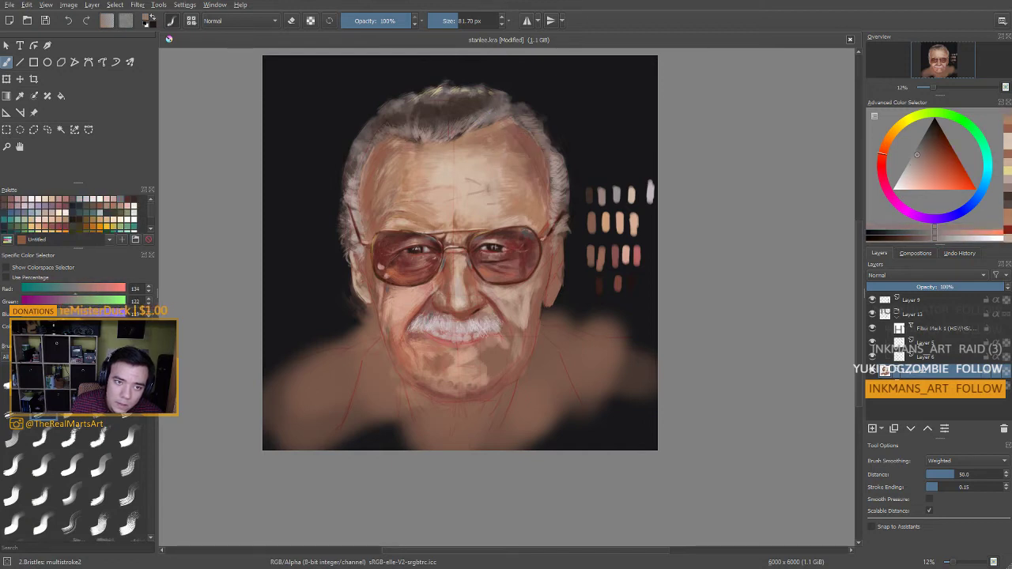
ctrl+click(454, 130)
mouse_move(457, 137)
mouse_down()
mouse_move(462, 118)
mouse_move(419, 113)
mouse_move(506, 102)
mouse_up()
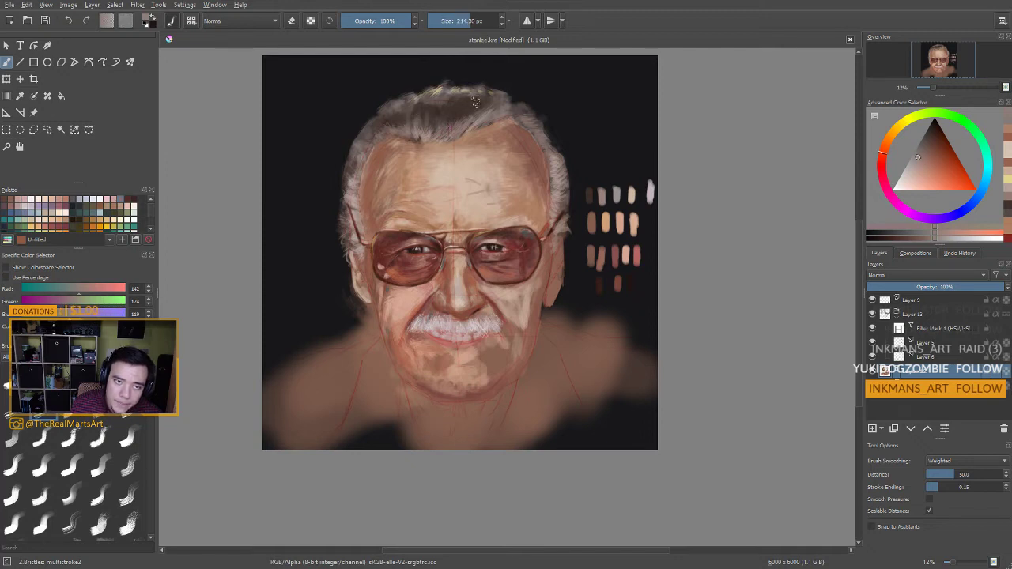
ctrl+click(429, 108)
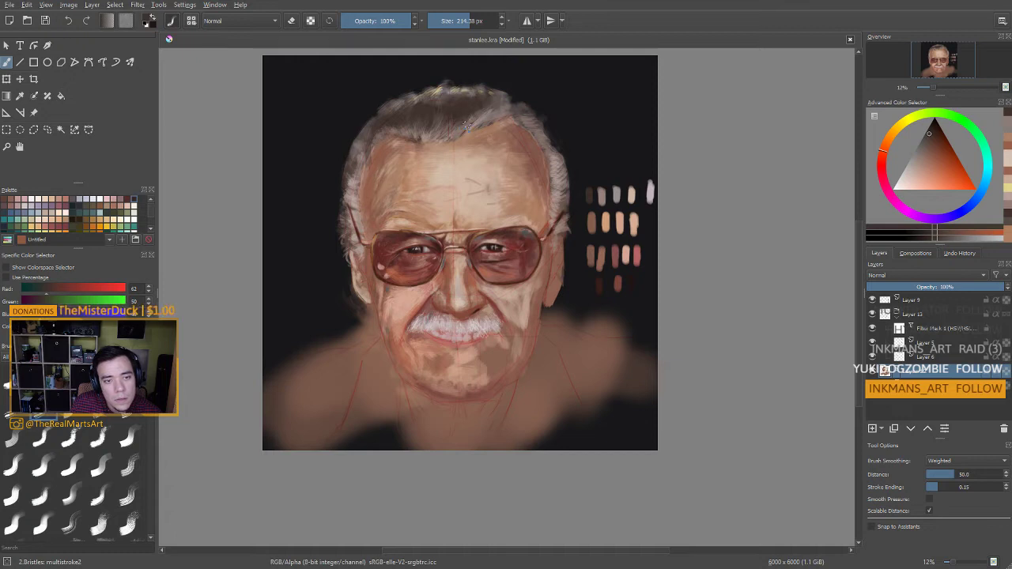
Brush sampled pinkish grey through the top hair, undoing unwanted strokes and enlarging the brush to about 239 px
ctrl+click(434, 128)
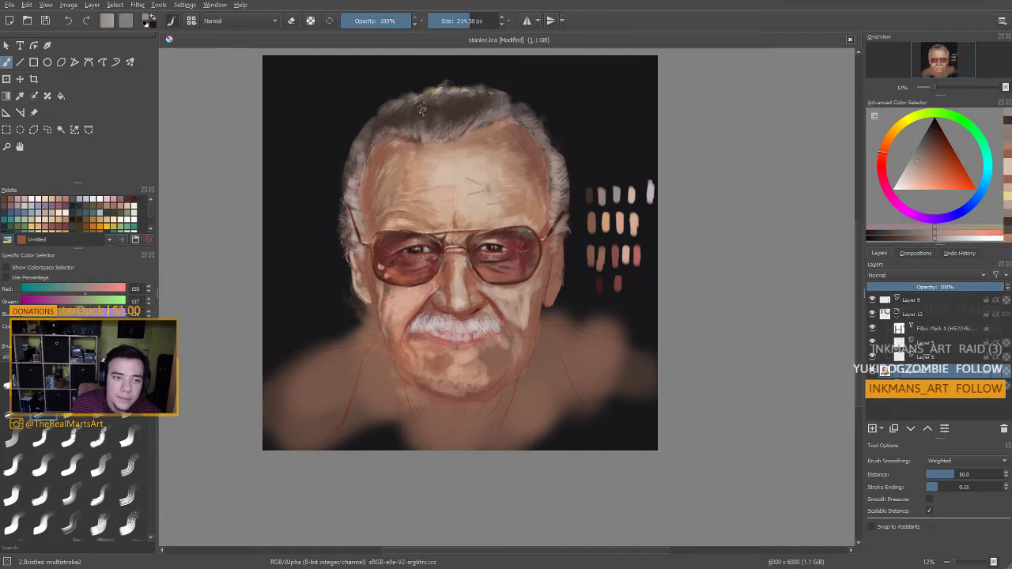
mouse_move(422, 112)
mouse_down()
mouse_move(420, 130)
mouse_move(370, 146)
mouse_up()
key(ctrl+z)
key(ctrl+z)
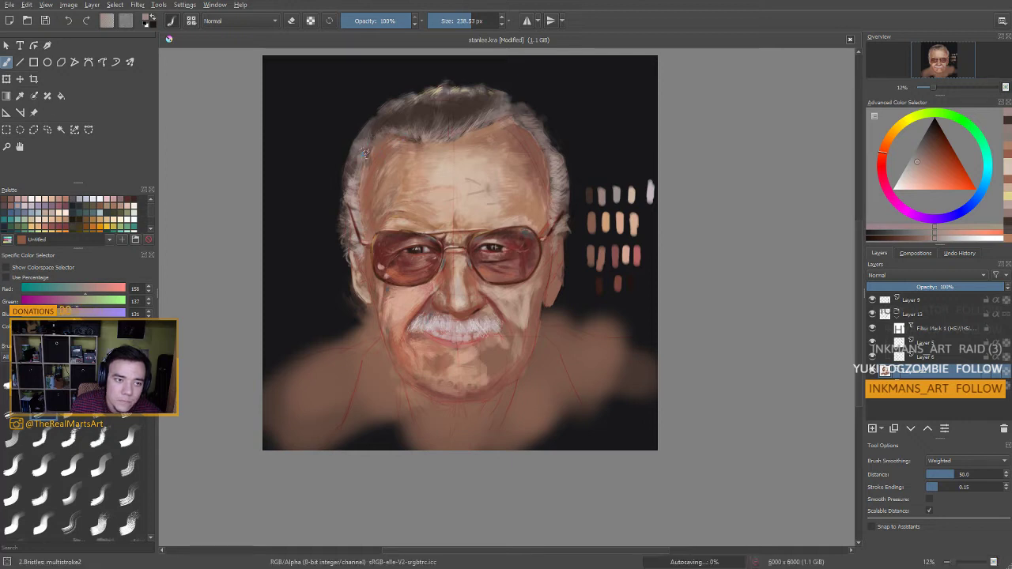
drag(465, 261, 463, 245)
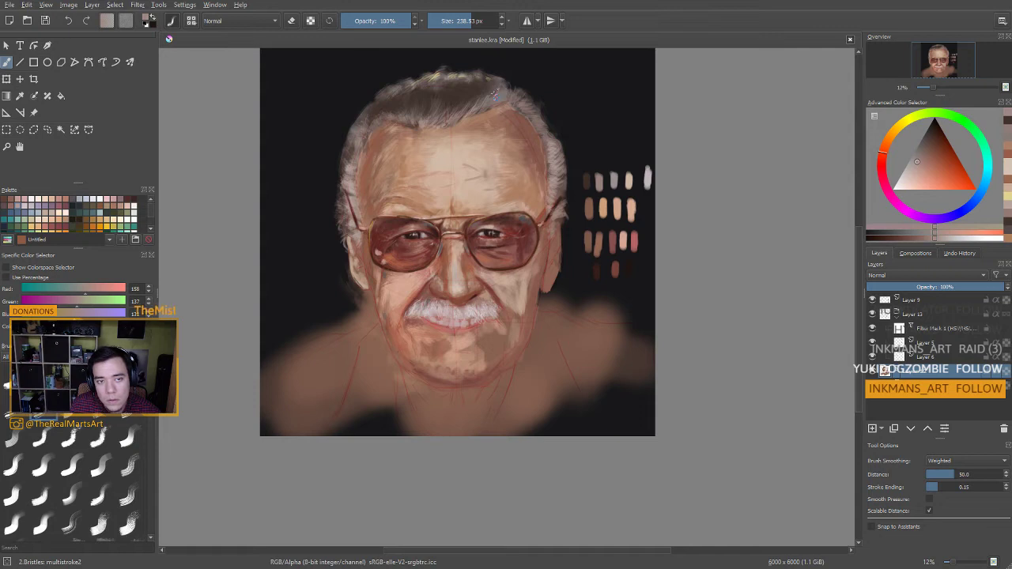
drag(494, 90, 465, 110)
mouse_move(417, 233)
mouse_down()
mouse_move(429, 172)
mouse_move(430, 212)
mouse_up()
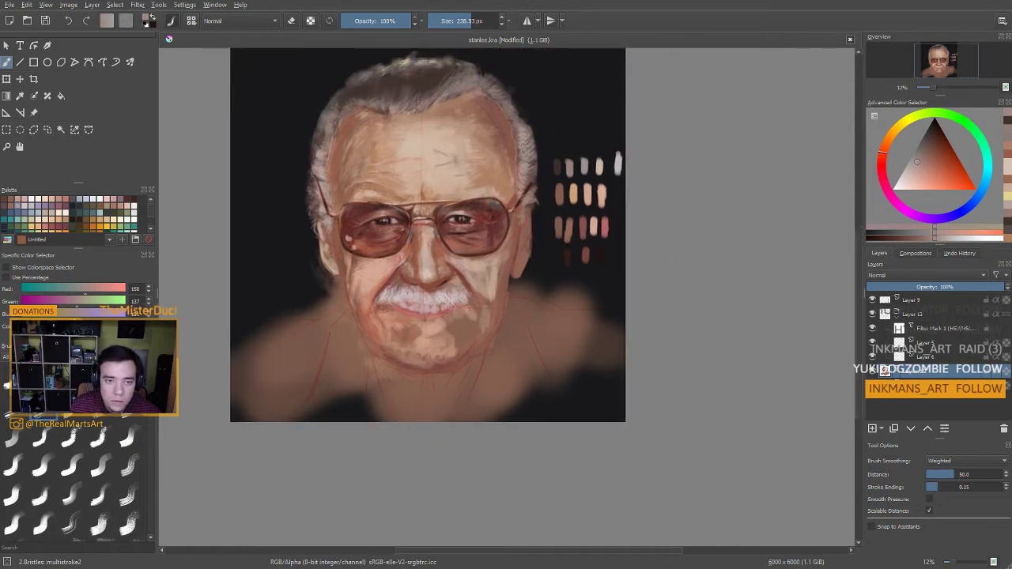
Soften the forehead edge and hairline at the right-hand temple with sampled tan, reducing the brush from about 179 px to 151 px
ctrl+click(508, 117)
ctrl+click(479, 139)
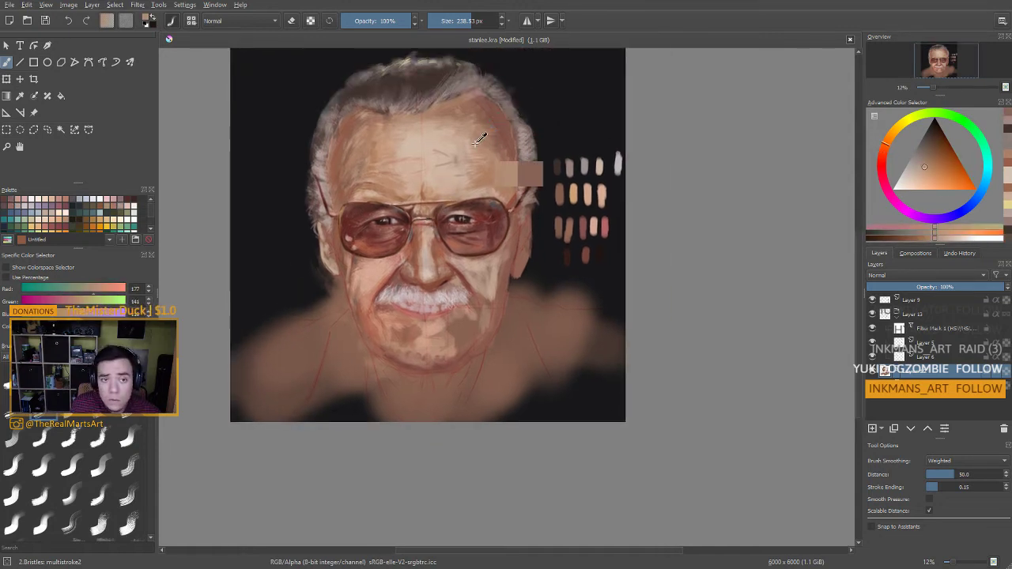
mouse_move(506, 120)
mouse_down()
mouse_move(459, 120)
mouse_move(491, 115)
mouse_up()
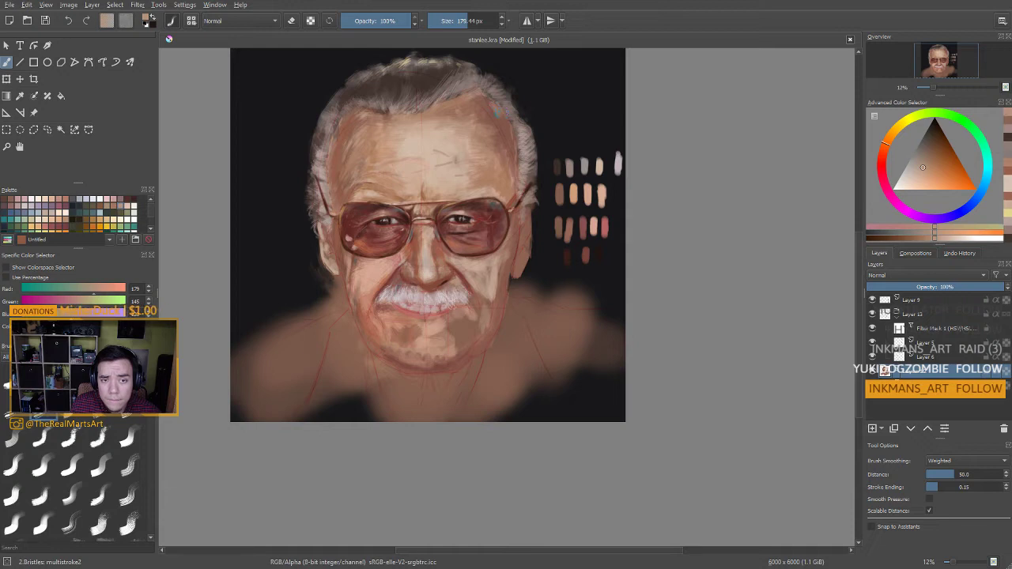
ctrl+click(511, 115)
key(bracketleft)
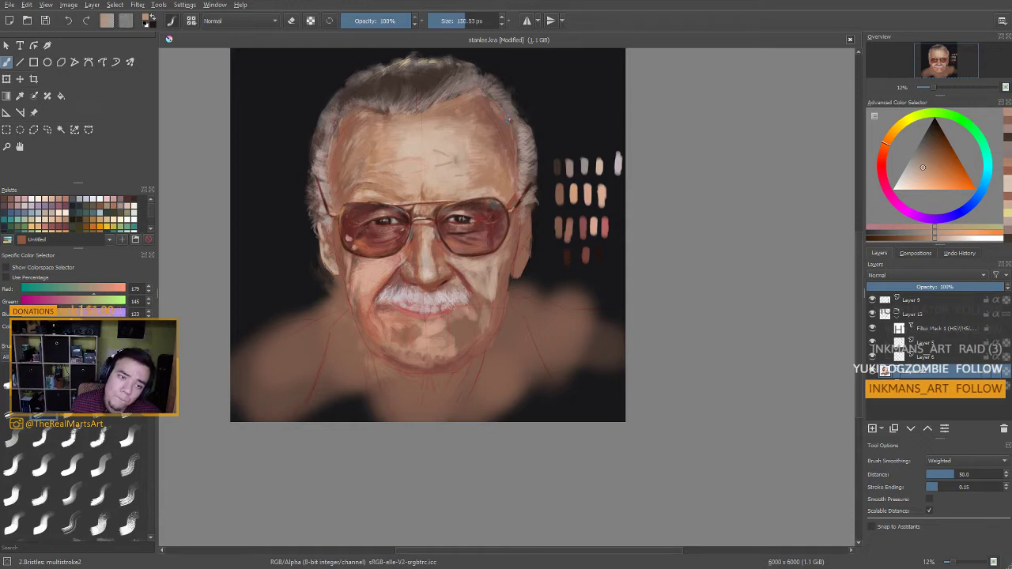
drag(511, 127, 512, 185)
drag(506, 155, 512, 140)
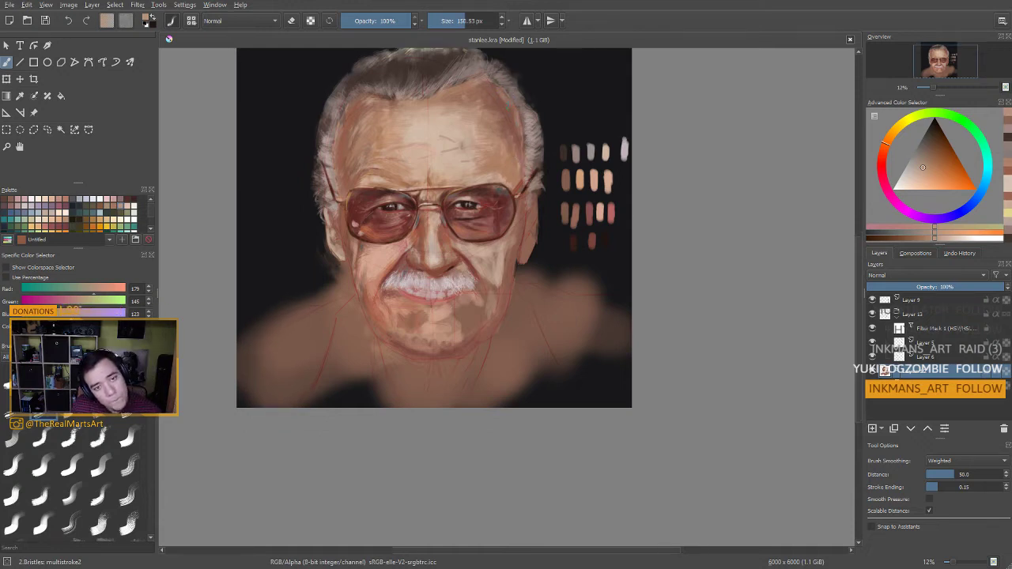
drag(514, 182, 521, 171)
Refine the forehead and face highlights with a sampled pale beige, reducing the brush from about 76 px to 40 px
ctrl+click(475, 124)
key(bracketleft)
key(bracketleft)
key(bracketleft)
key(bracketleft)
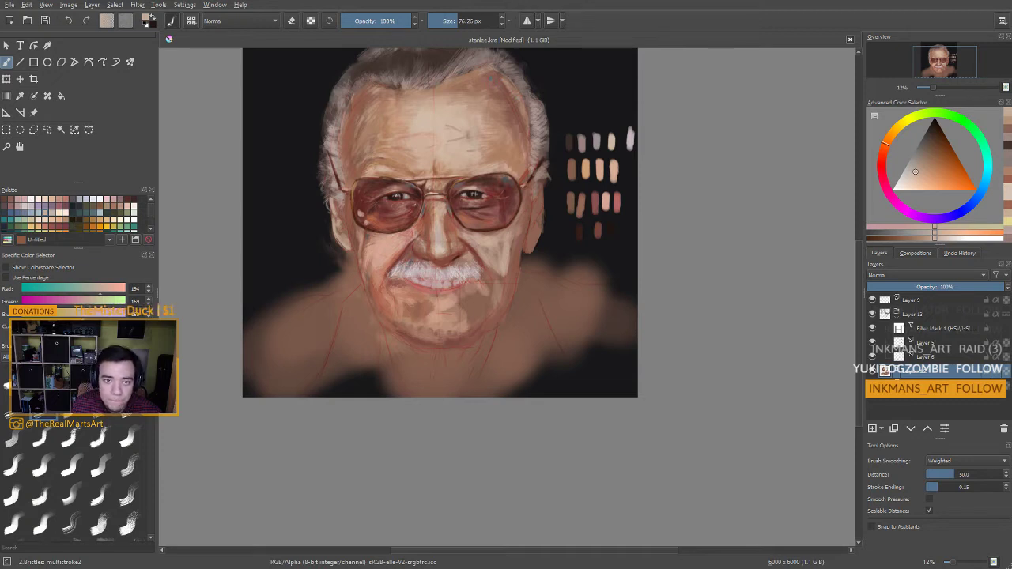
mouse_move(509, 166)
mouse_down()
mouse_move(512, 137)
mouse_move(522, 154)
mouse_up()
key(bracketleft)
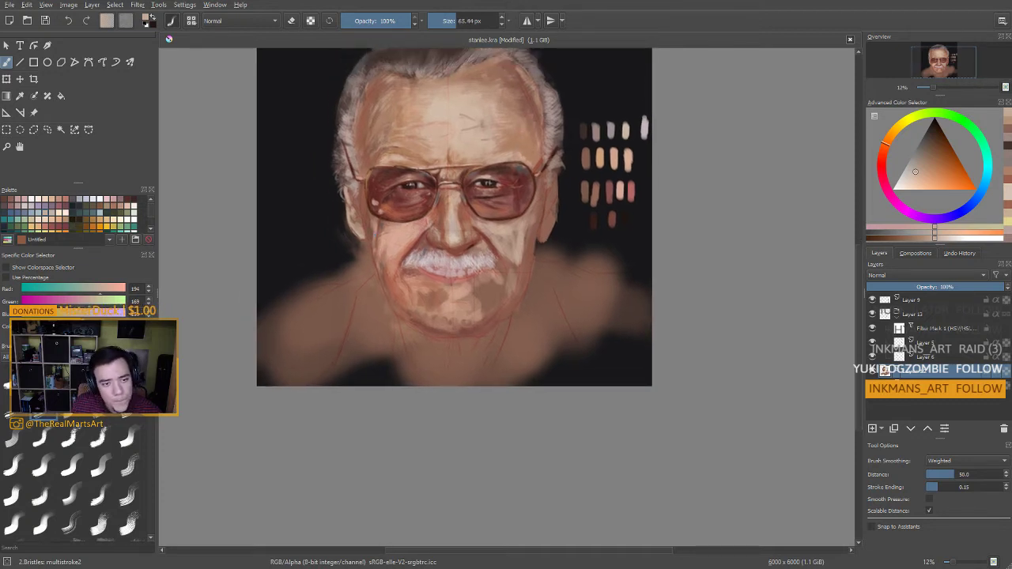
key(bracketleft)
key(bracketleft)
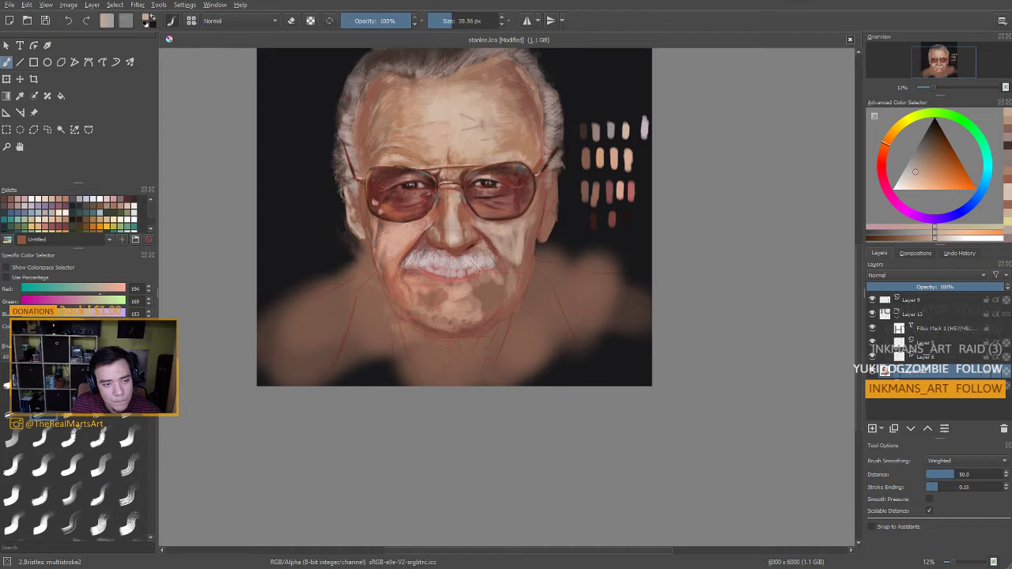
Paint sampled pink on the cheek below the left-hand lens and shade the jaw with sampled brown at about 73 px
drag(377, 271, 371, 249)
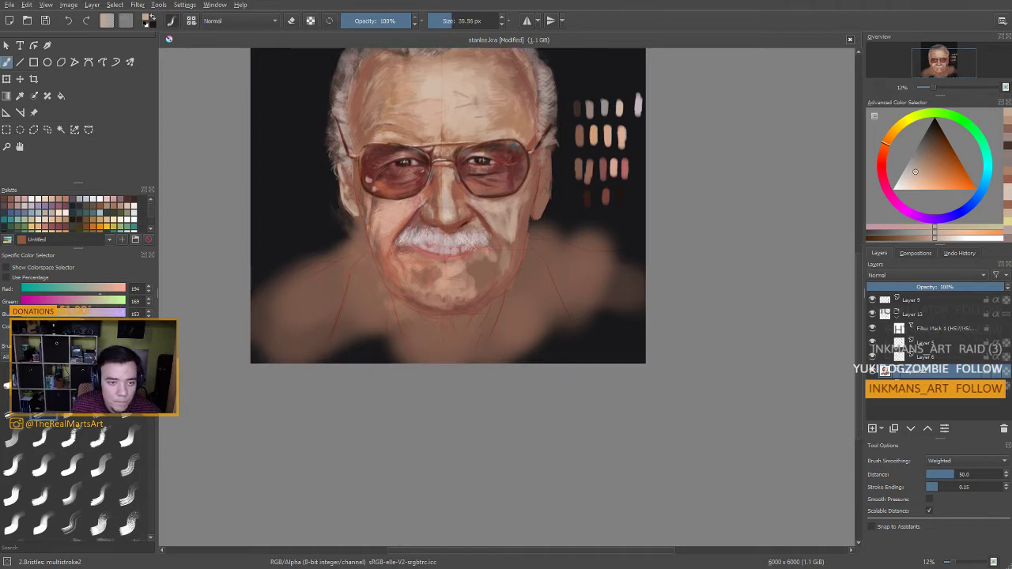
ctrl+click(397, 206)
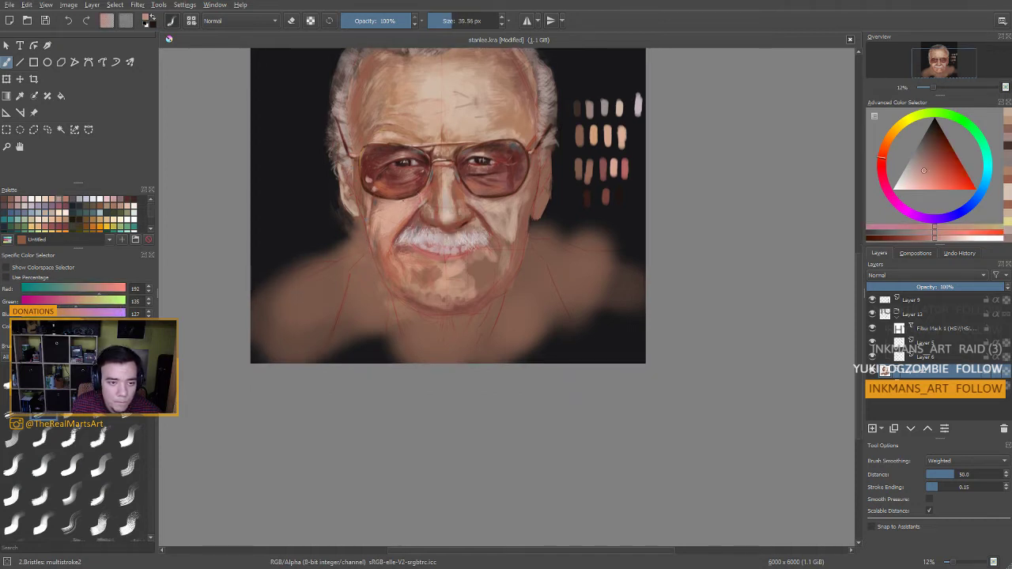
drag(395, 206, 388, 209)
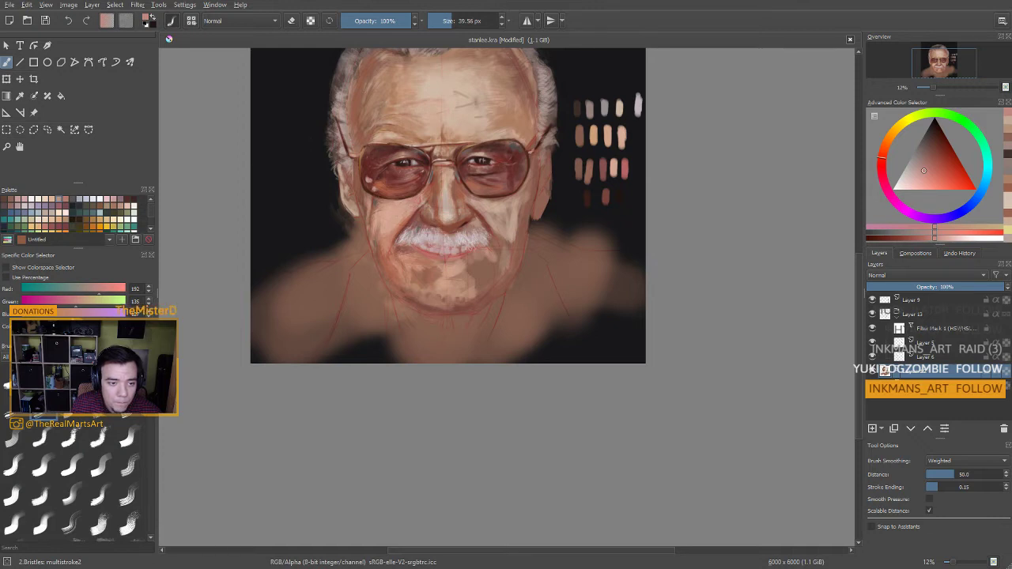
ctrl+click(403, 274)
mouse_move(379, 252)
mouse_down()
mouse_move(443, 292)
mouse_move(449, 318)
mouse_up()
ctrl+click(421, 302)
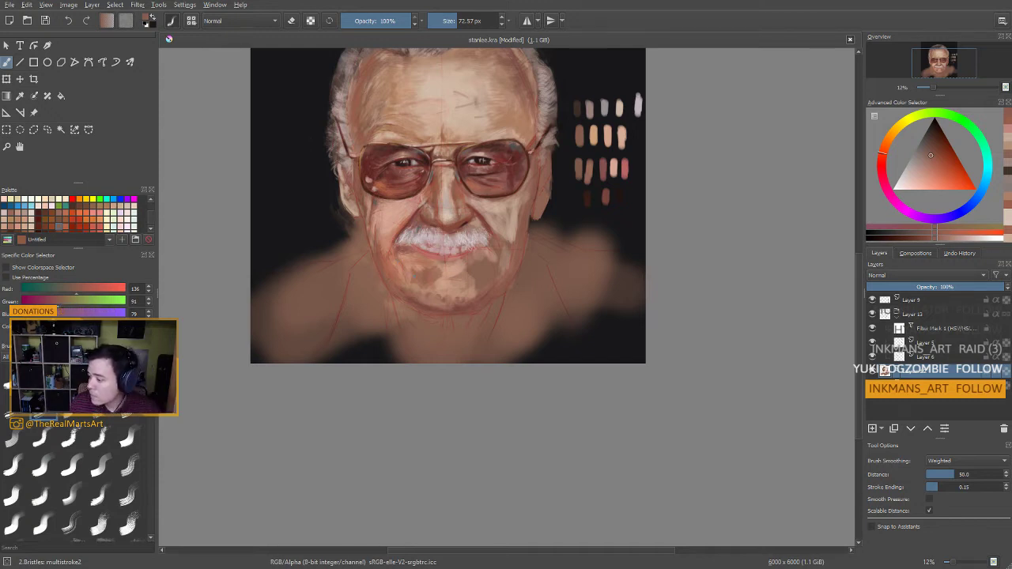
Rework the dark patch on the chin with reddish browns sampled beside the nose, using a brush of about 116 px
ctrl+click(431, 189)
shift+drag(447, 271, 470, 270)
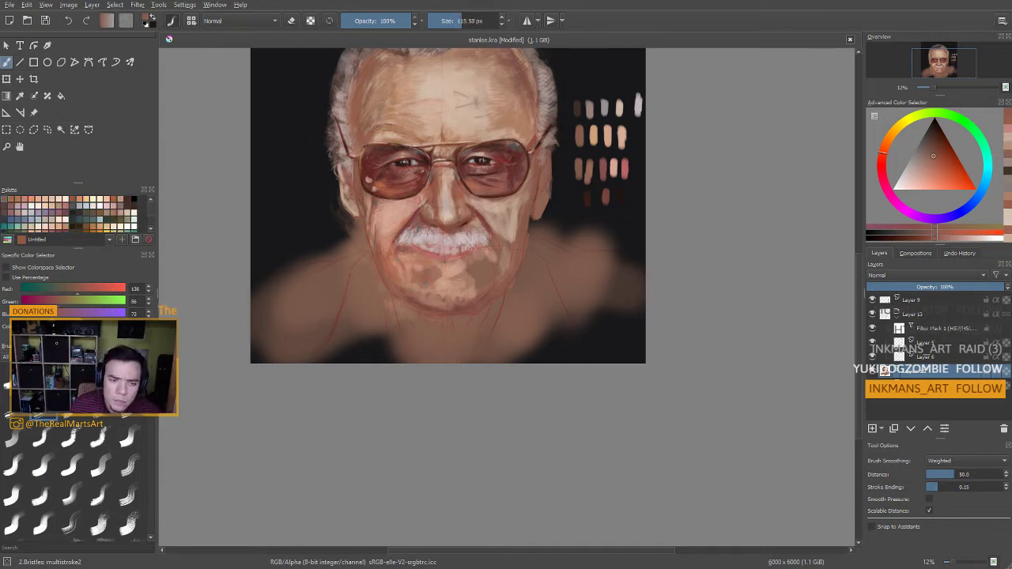
ctrl+click(426, 189)
ctrl+click(425, 192)
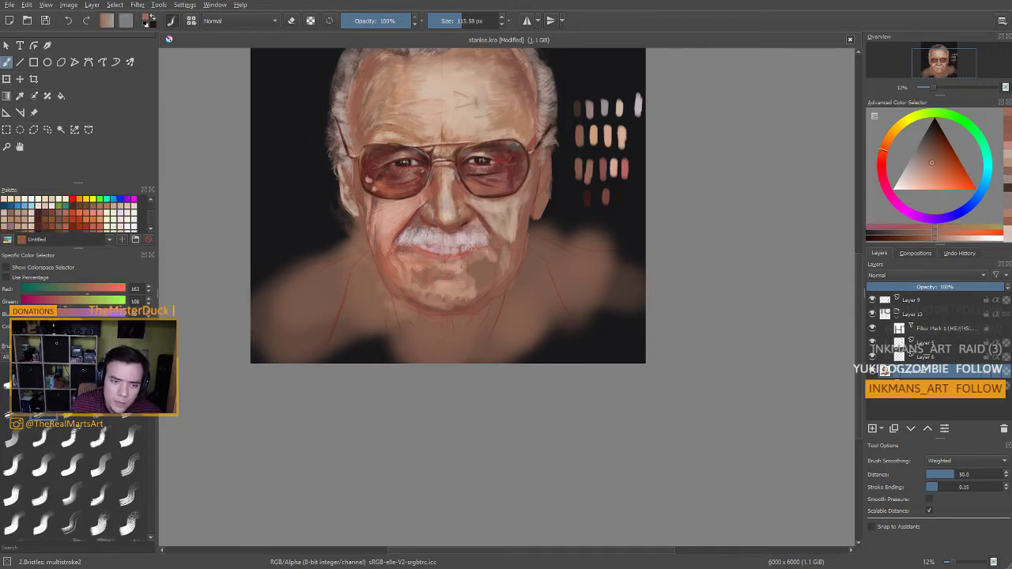
Blend the area below the lower lip with peach and pinkish skin tones sampled around the mouth, at about 116 px
ctrl+click(455, 265)
ctrl+click(414, 265)
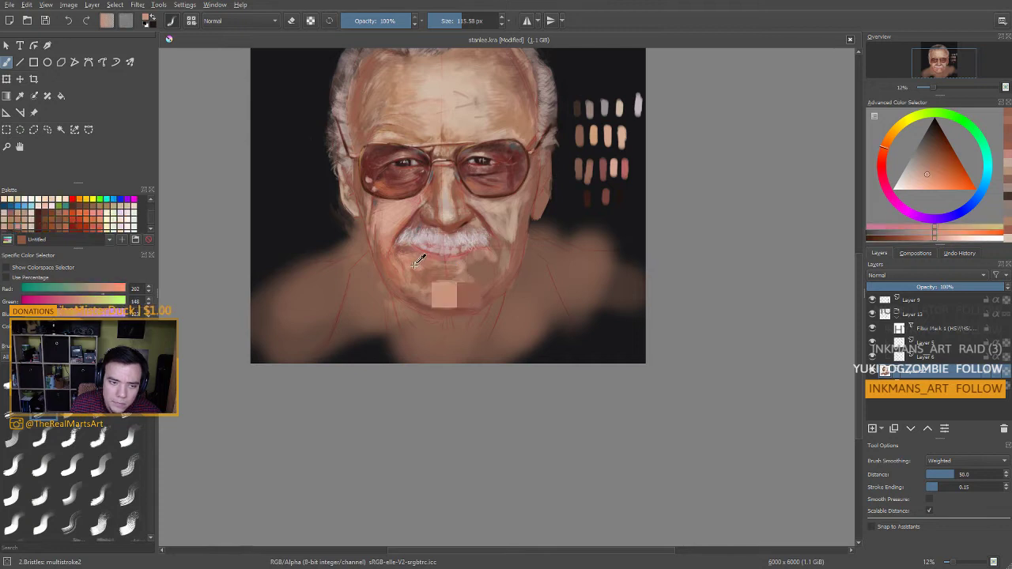
drag(441, 268, 449, 270)
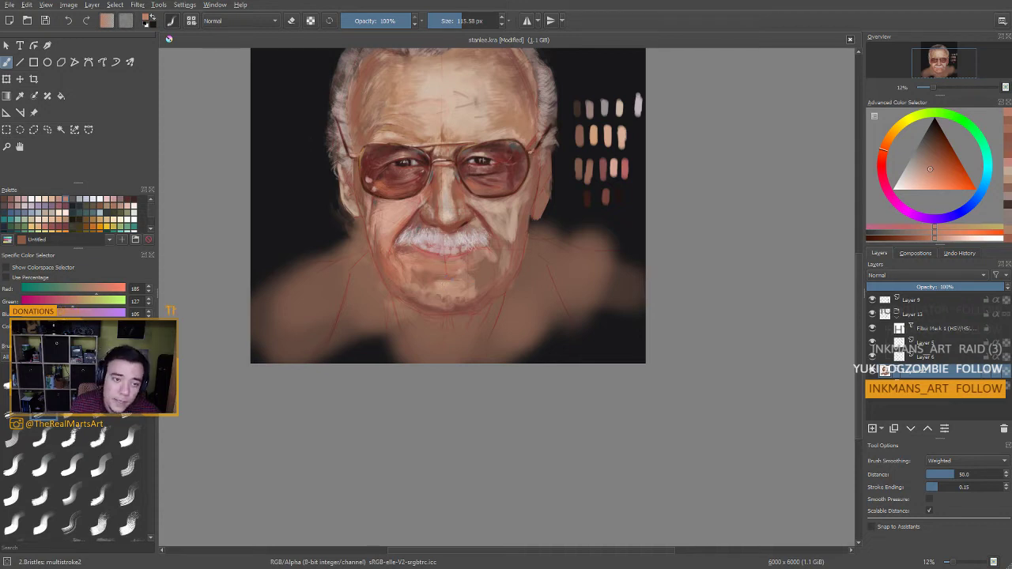
ctrl+click(422, 253)
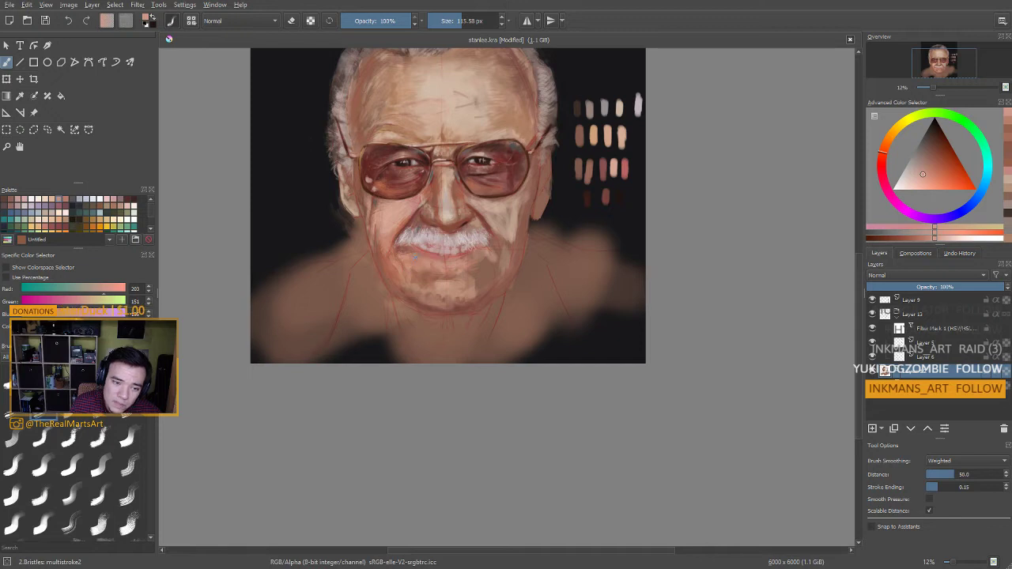
Sample skin tones from the chin and cheeks and paint the lower face with a brush of about 140 px
ctrl+click(417, 277)
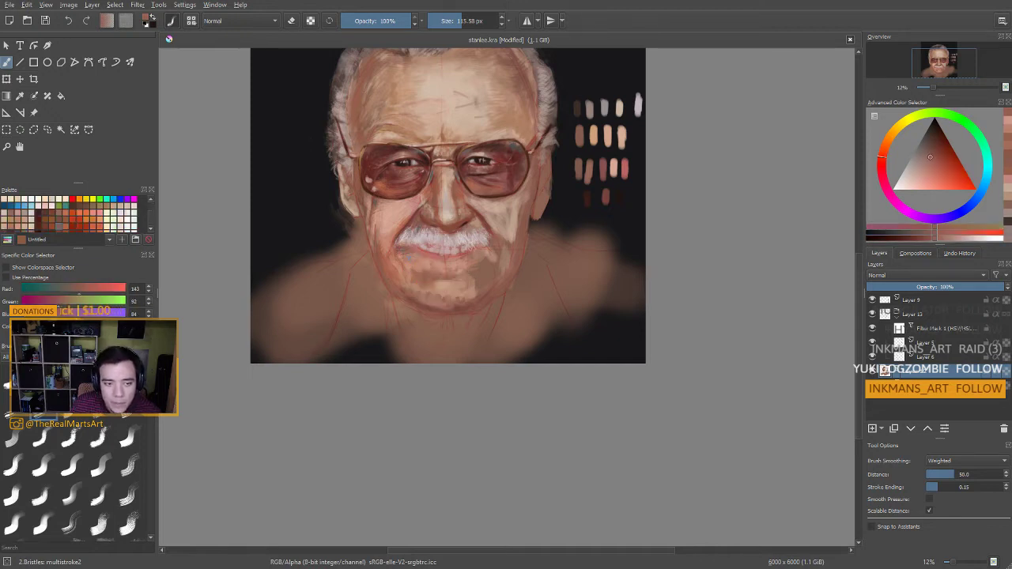
shift+drag(407, 255, 418, 263)
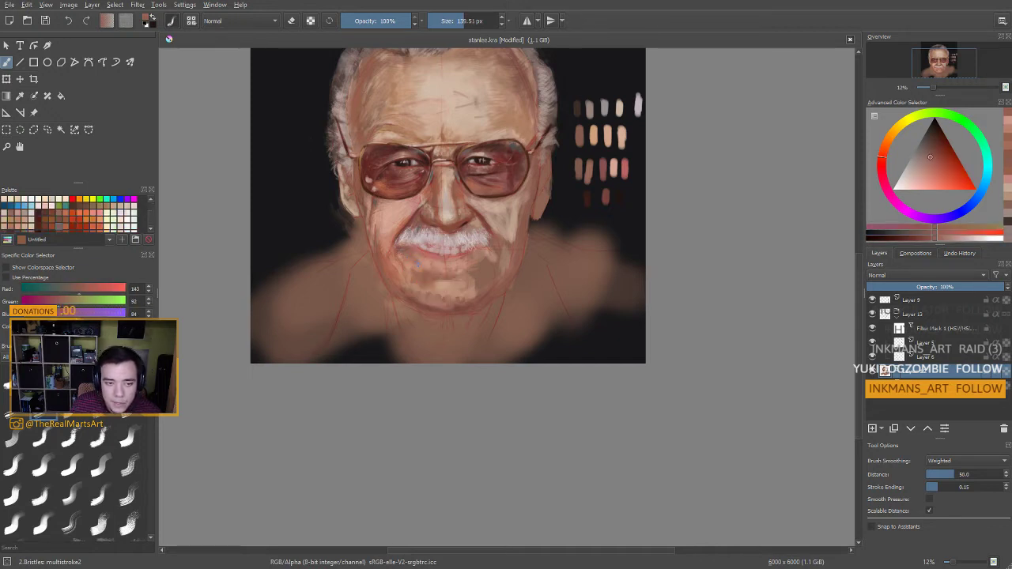
ctrl+click(498, 215)
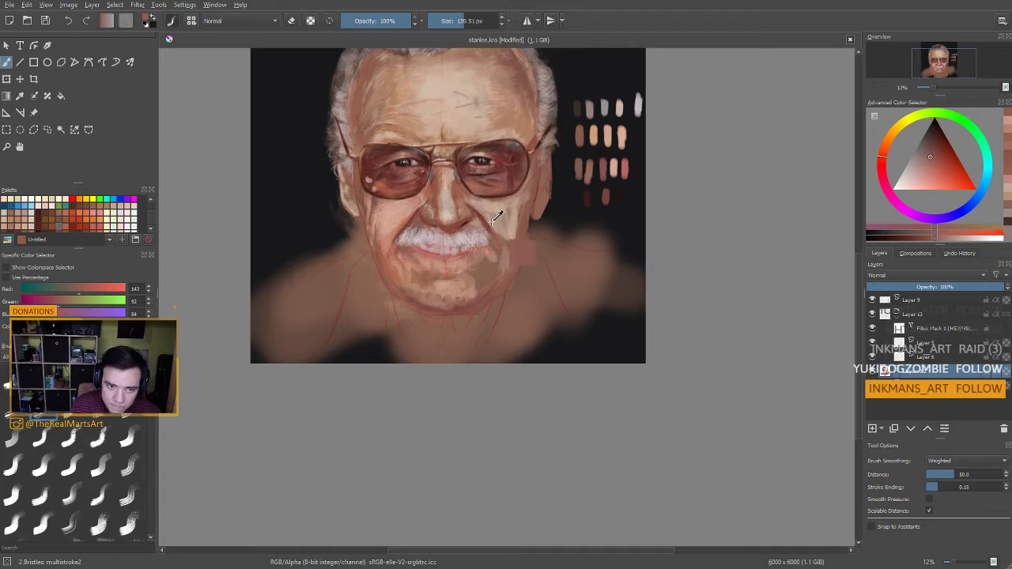
ctrl+click(399, 206)
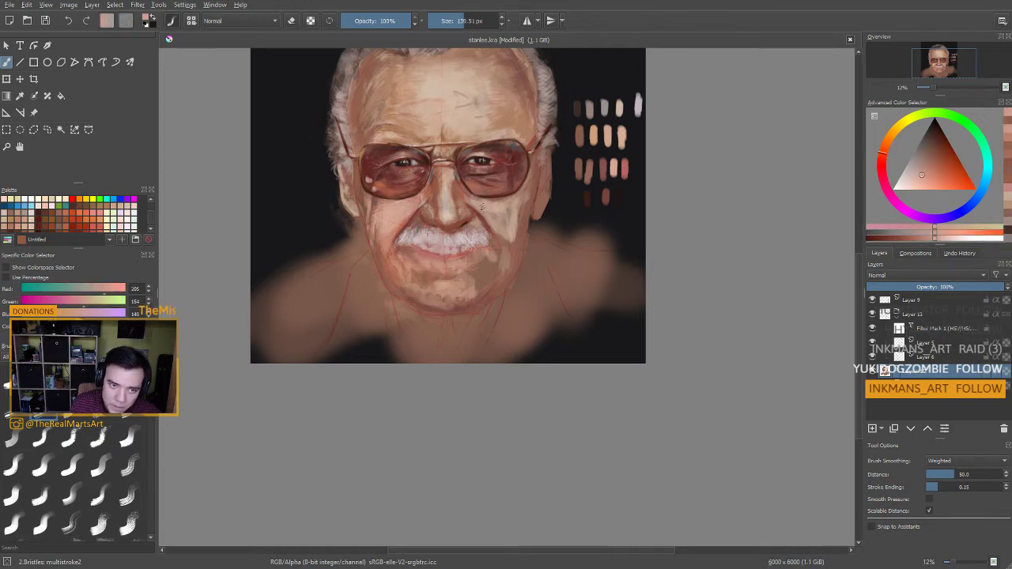
Sample the warm skin tone beside the nose and shade the cheek on the image's right, with the brush size at 142.26 px
ctrl+click(402, 220)
key(bracketleft)
key(bracketleft)
key(bracketleft)
key(bracketleft)
key(bracketleft)
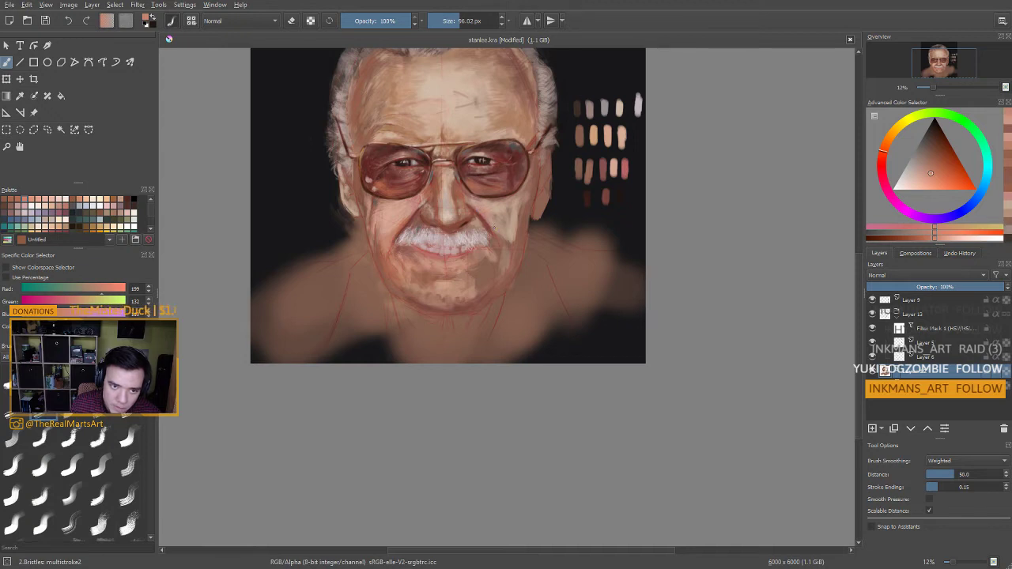
key(bracketright)
key(bracketright)
key(bracketright)
key(bracketright)
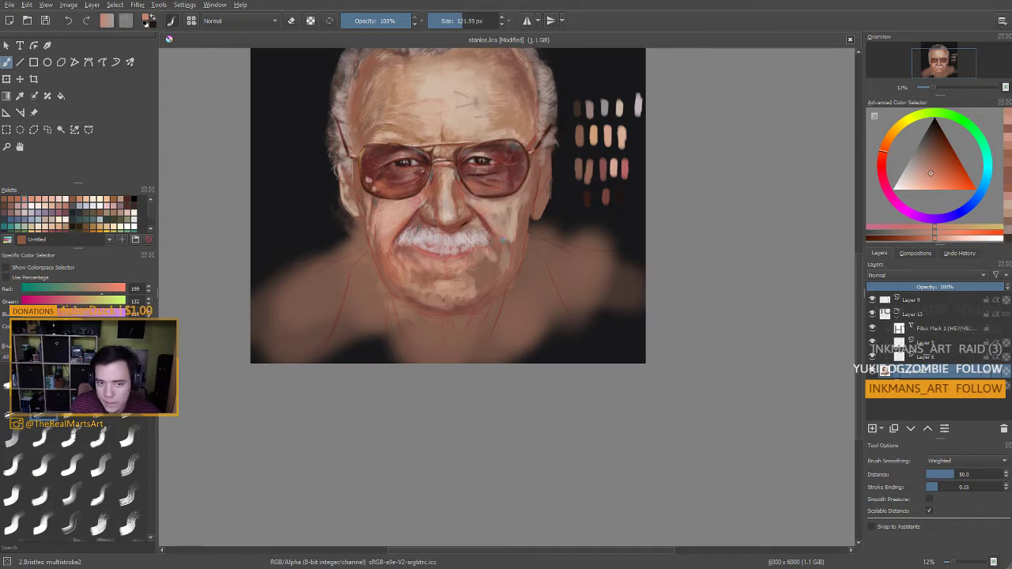
key(bracketright)
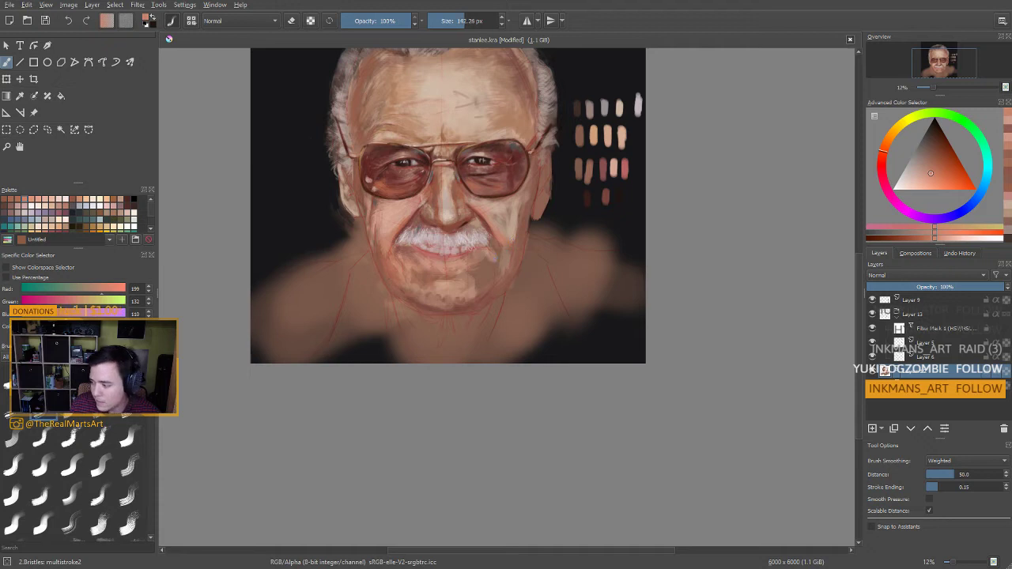
Refine the shading of the right-side cheek with sampled dark and light skin tones, ending with a 129.16 px brush
ctrl+click(527, 215)
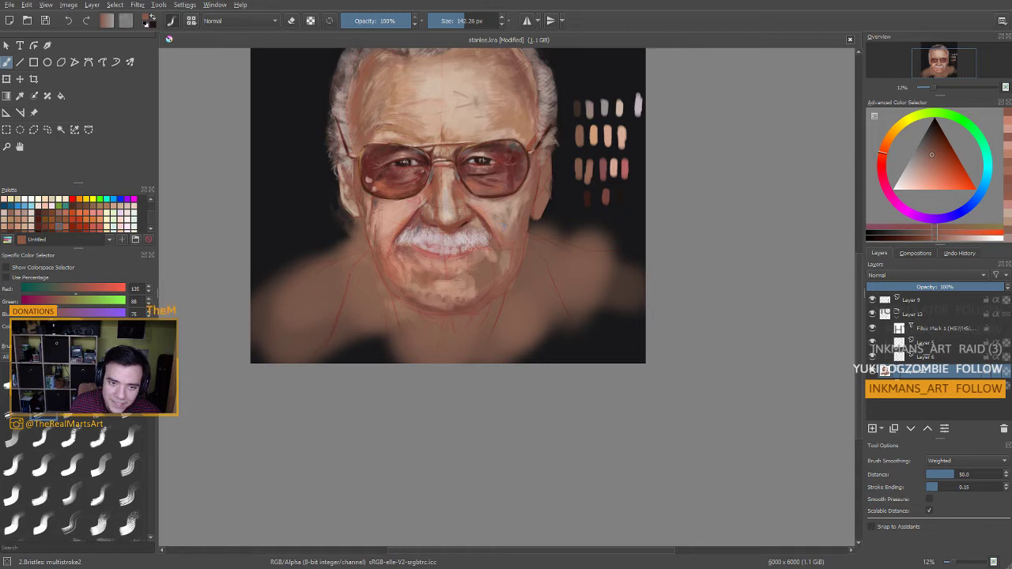
shift+drag(497, 238, 511, 237)
ctrl+click(489, 209)
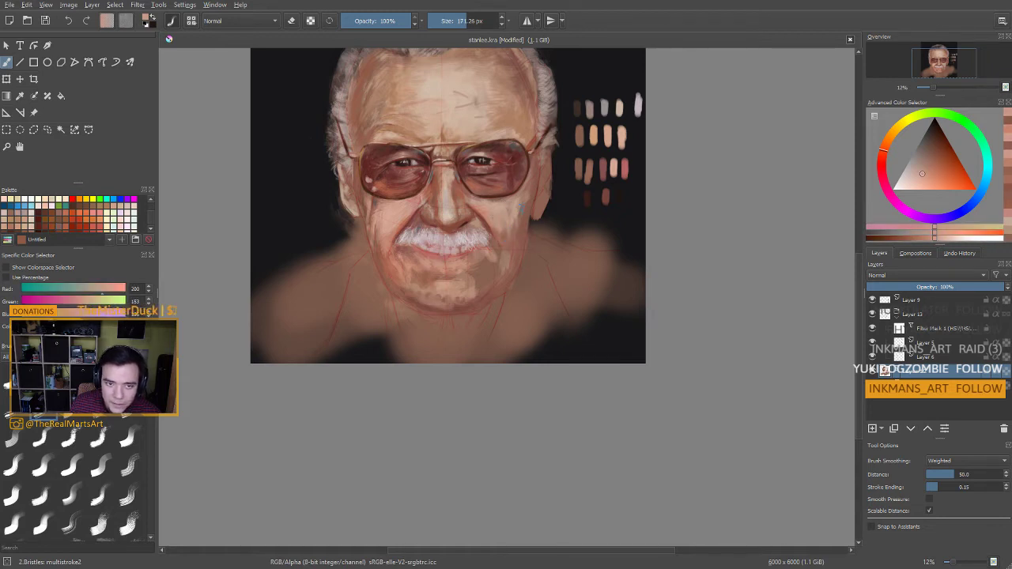
ctrl+click(493, 221)
shift+drag(488, 227, 469, 228)
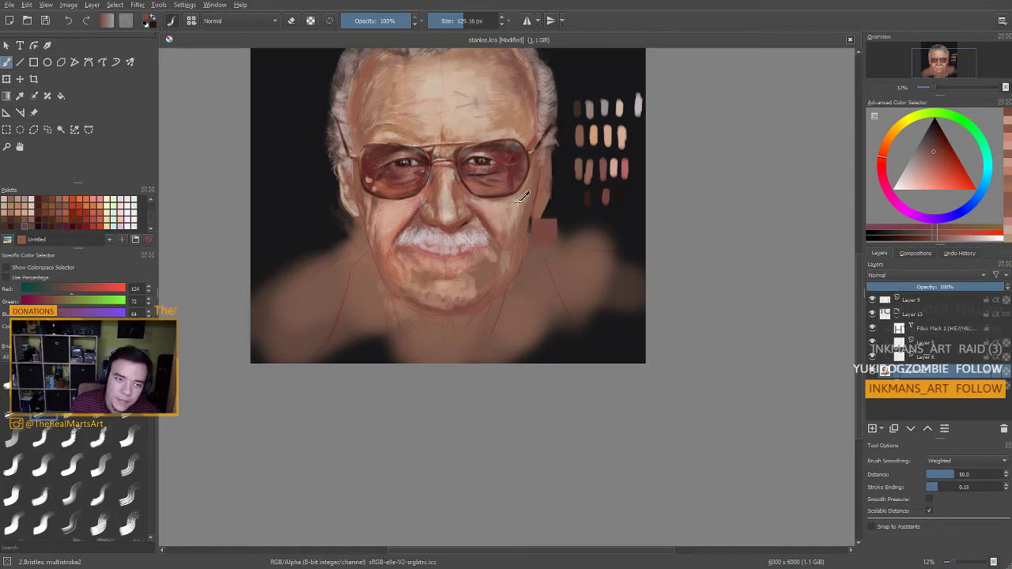
Blend a reddish skin tone into the cheek fold beside the moustache, enlarging the brush to 194.87 px
click(439, 218)
key(ctrl+z)
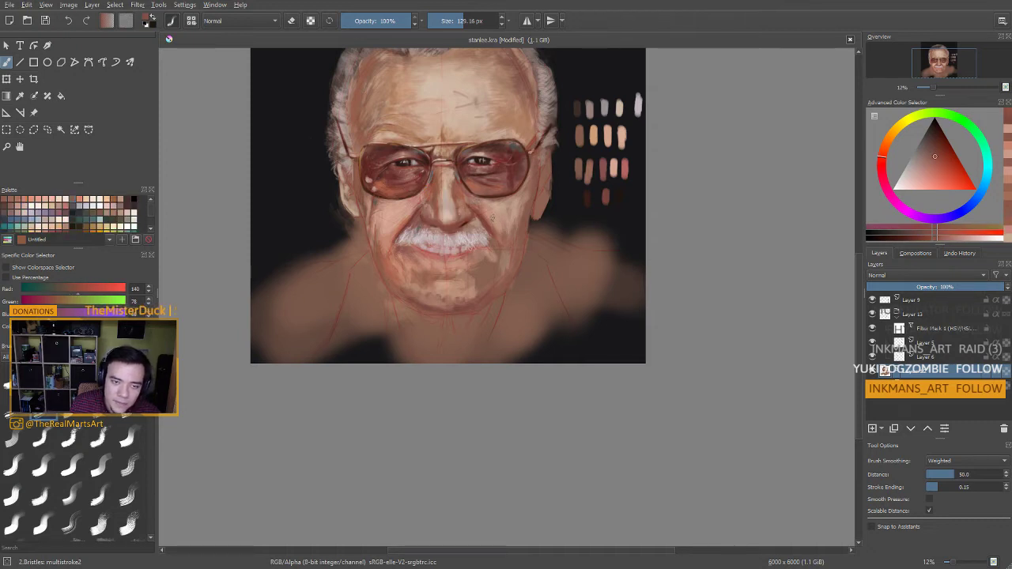
ctrl+click(512, 209)
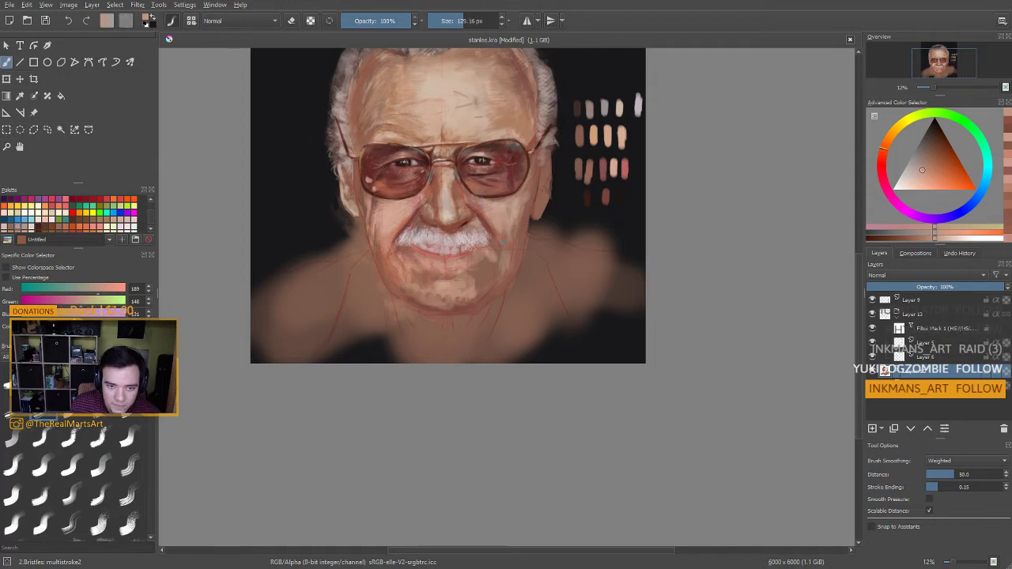
ctrl+click(386, 248)
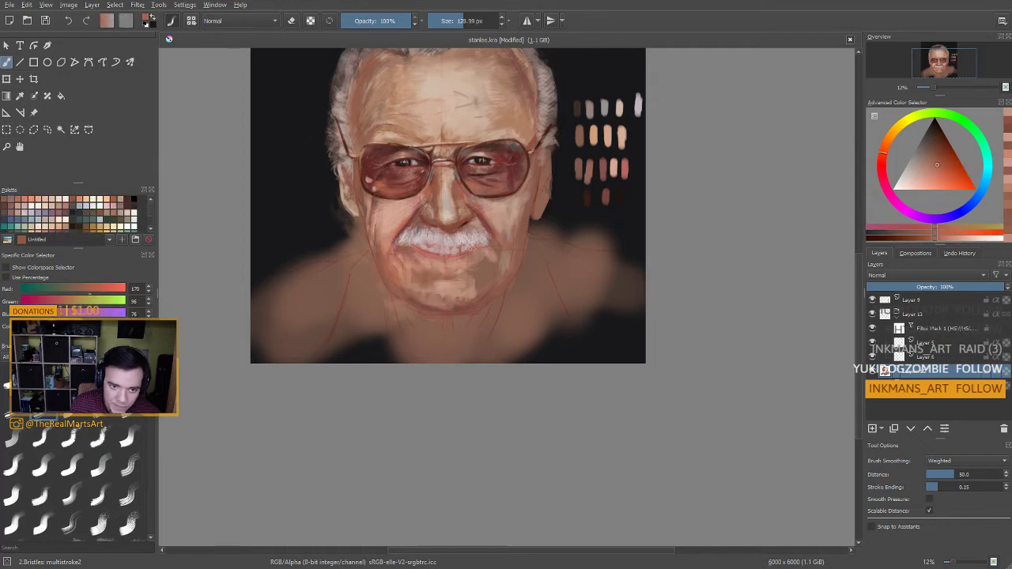
key(])
drag(497, 229, 499, 254)
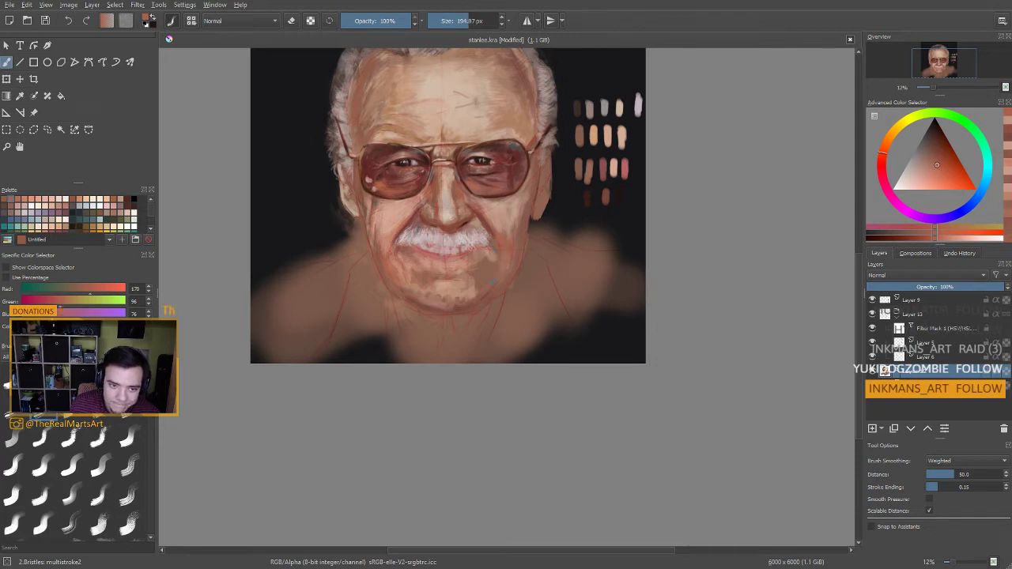
Soften the outer right-side cheek with light skin tones sampled from it, using a 128.42 px brush
ctrl+click(517, 227)
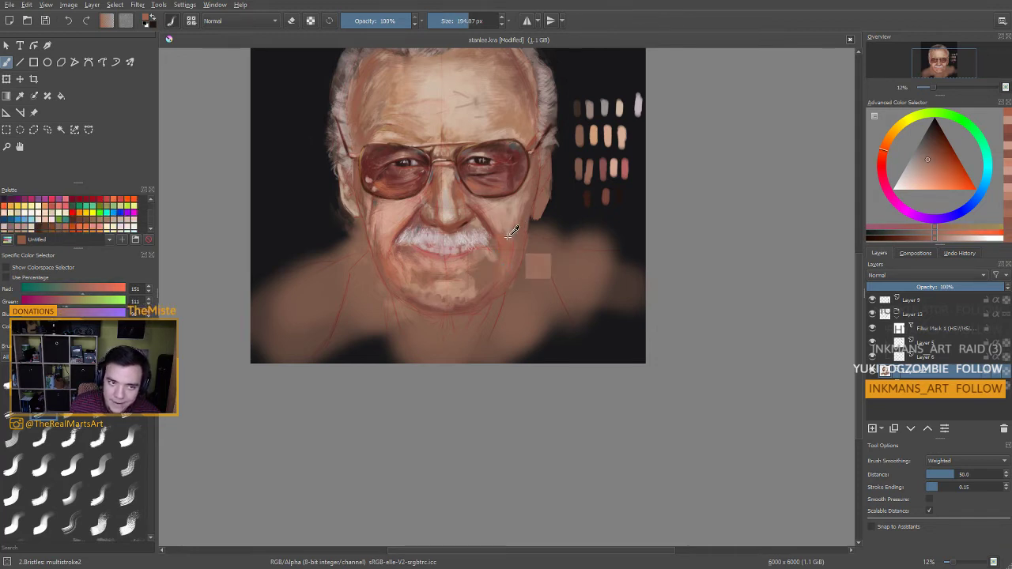
ctrl+click(513, 224)
mouse_move(533, 236)
mouse_down()
mouse_move(514, 252)
mouse_move(520, 222)
mouse_move(528, 231)
mouse_up()
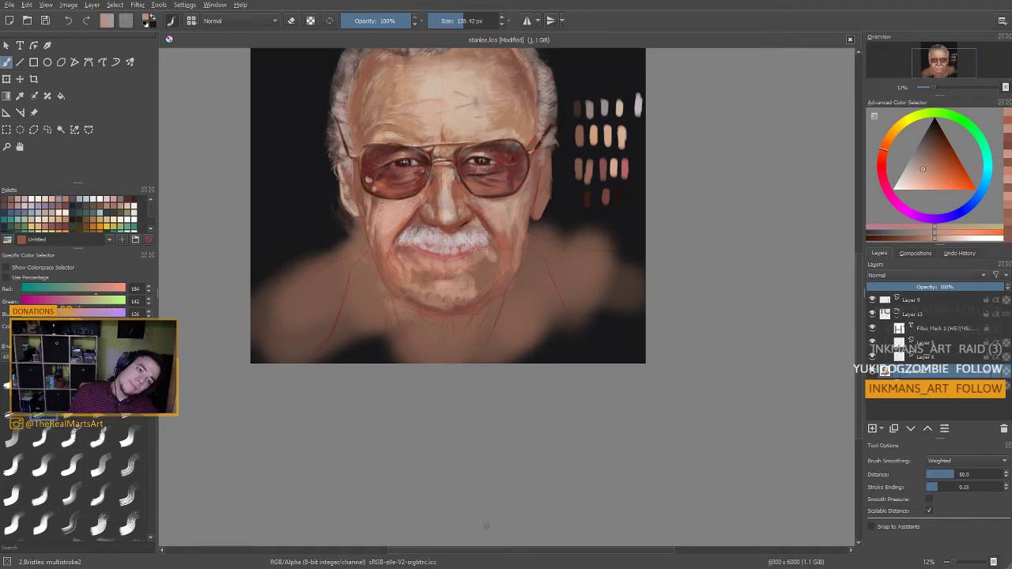
Sample red-brown tones from both glasses lenses and touch up the left-side lens, reducing the brush to 54.63 px
ctrl+click(495, 187)
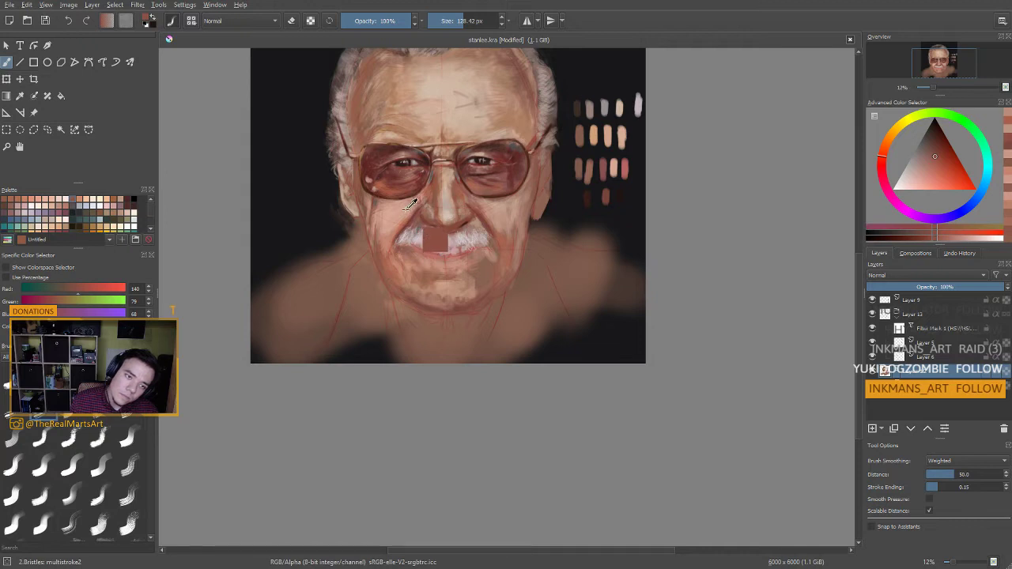
ctrl+click(382, 187)
ctrl+click(382, 187)
drag(382, 186, 375, 188)
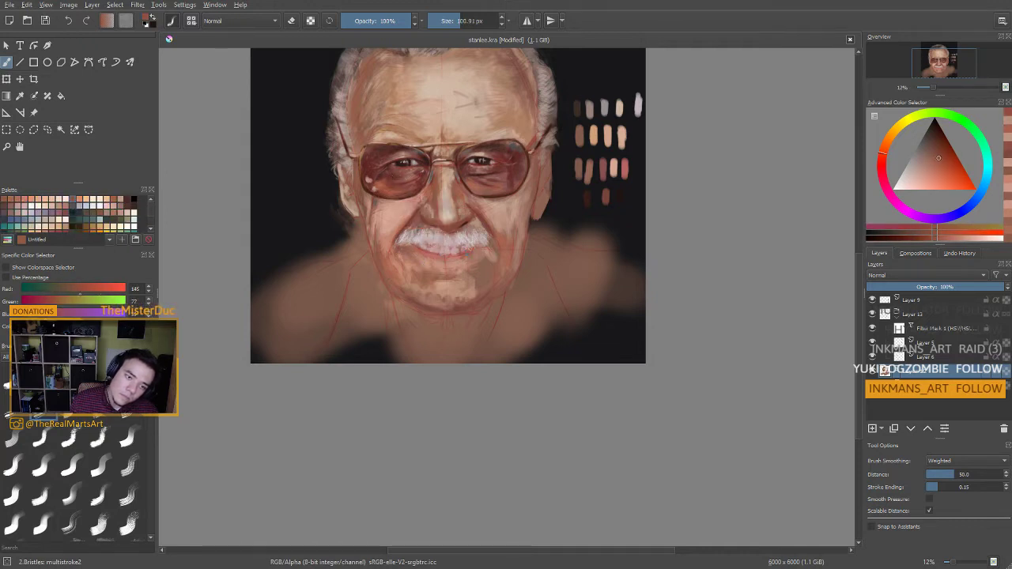
ctrl+click(402, 151)
drag(402, 151, 381, 151)
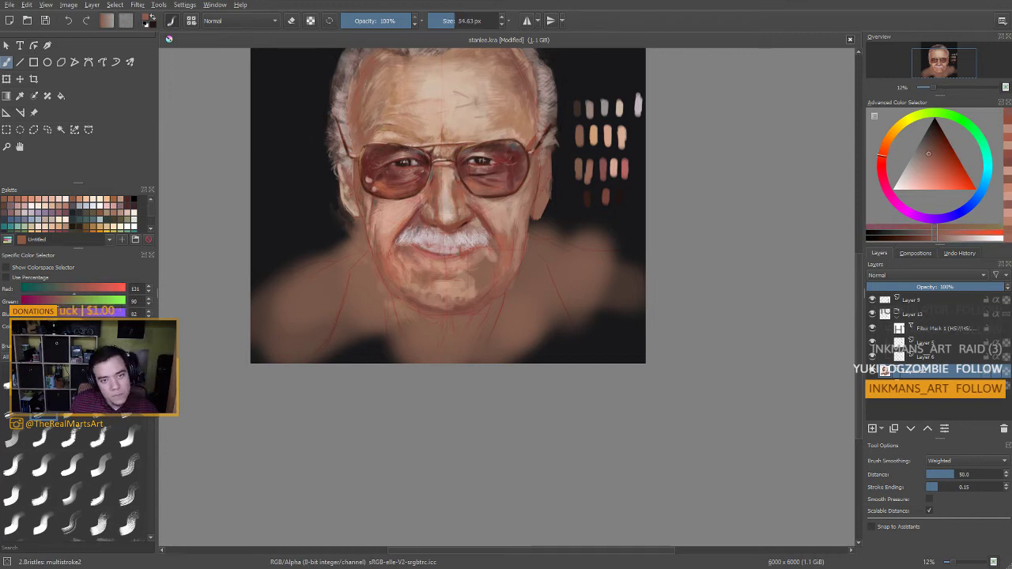
Sample a light skin tone from the right-side cheek, enlarge the brush to 127.18 px, and retouch the chin
drag(480, 279, 479, 280)
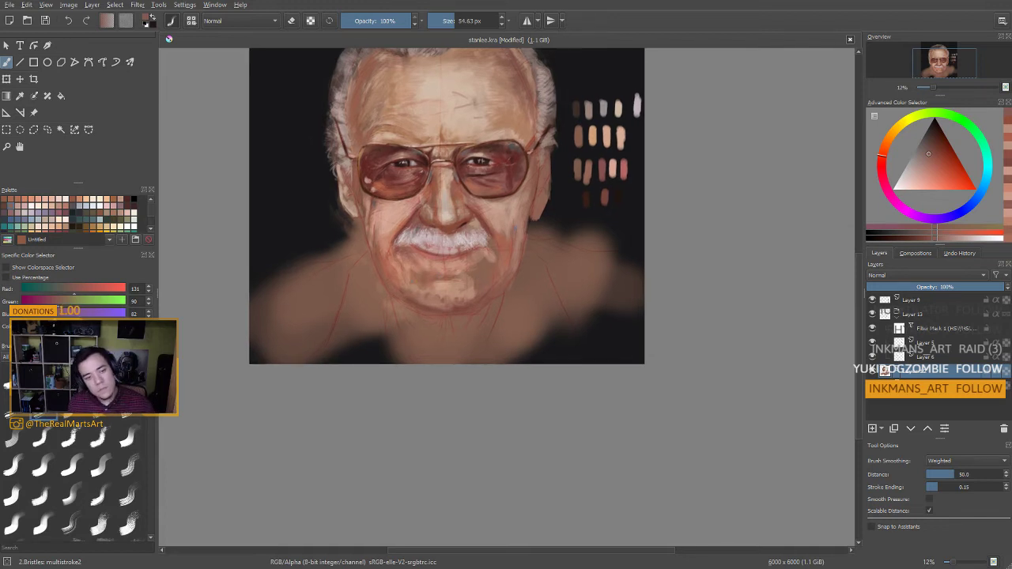
ctrl+click(510, 245)
key(bracketright)
key(bracketright)
key(bracketright)
key(bracketright)
key(bracketright)
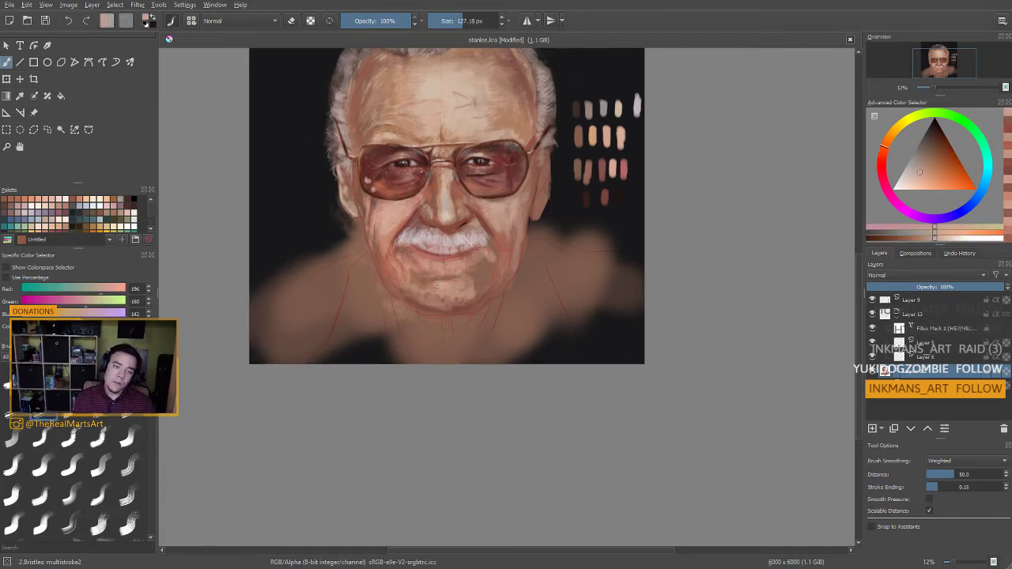
ctrl+click(441, 293)
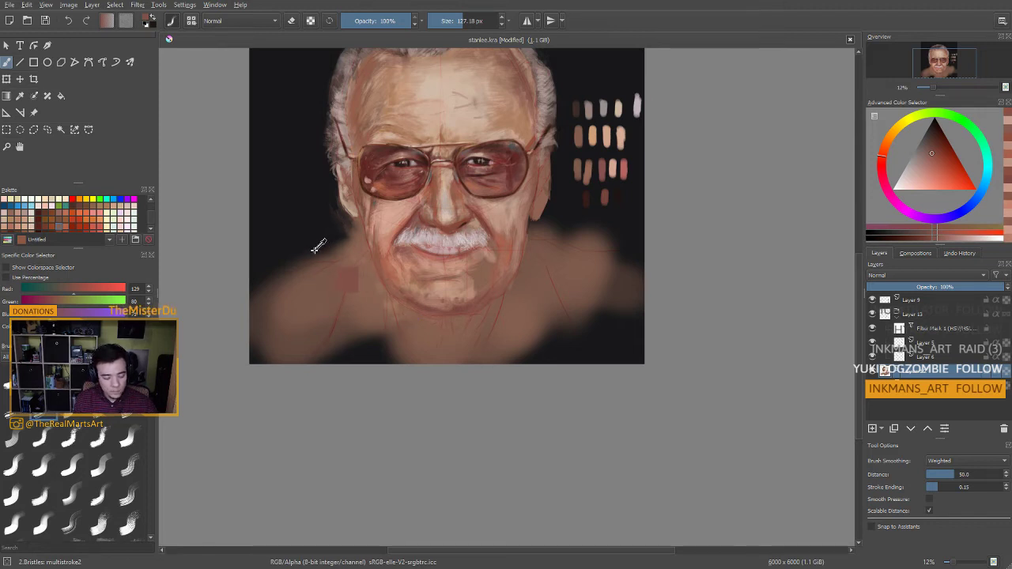
Erase the soft paint spilling past the neck and both shoulder contours with a 183.20 px eraser
key(e)
key(bracketright)
key(bracketright)
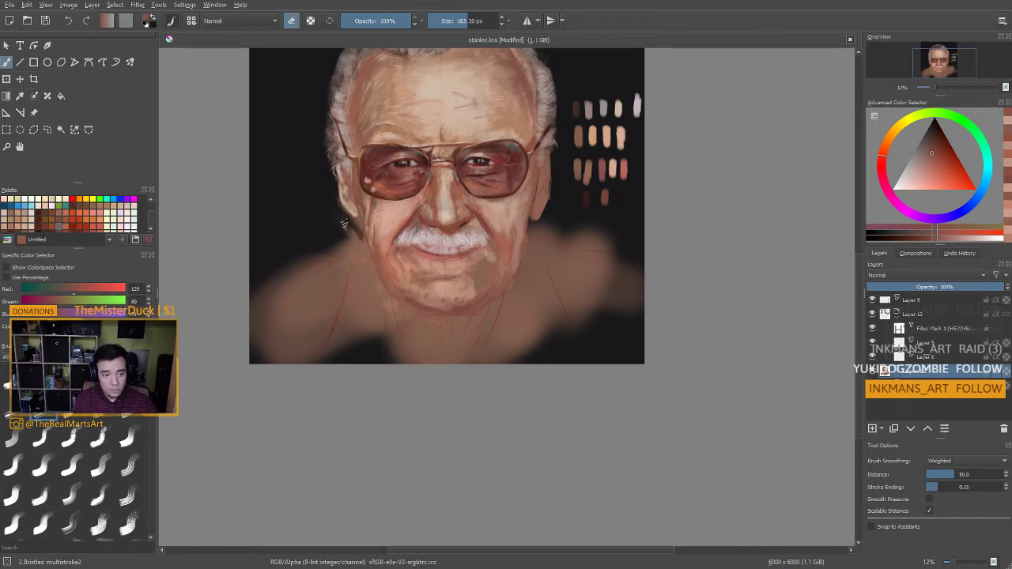
mouse_move(348, 229)
mouse_down()
mouse_move(319, 260)
mouse_move(350, 231)
mouse_move(363, 246)
mouse_move(360, 237)
mouse_move(330, 244)
mouse_move(361, 245)
mouse_up()
key(ctrl+z)
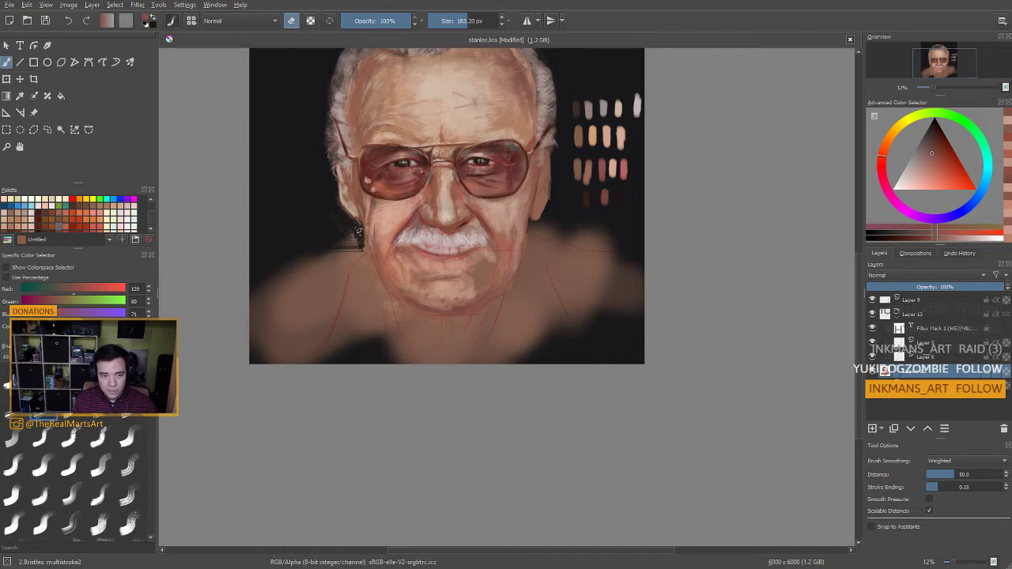
mouse_move(362, 245)
mouse_down()
mouse_move(338, 241)
mouse_move(352, 246)
mouse_move(290, 262)
mouse_up()
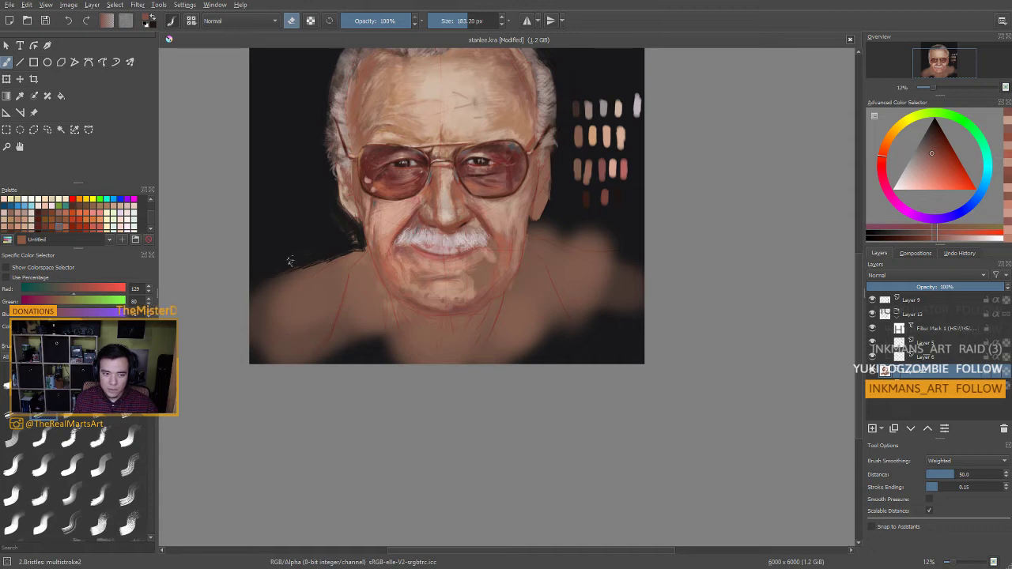
mouse_move(542, 252)
mouse_down()
mouse_move(532, 222)
mouse_move(576, 245)
mouse_move(601, 237)
mouse_move(555, 240)
mouse_up()
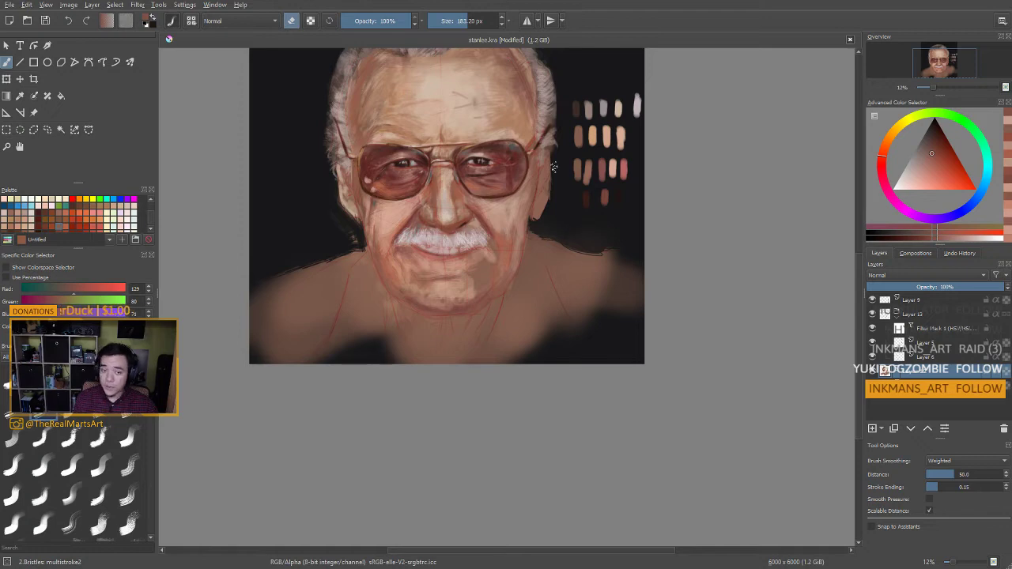
Rotate the canvas and erase along the right-side shoulder to clean up its edge
key(6)
key(6)
key(6)
key(6)
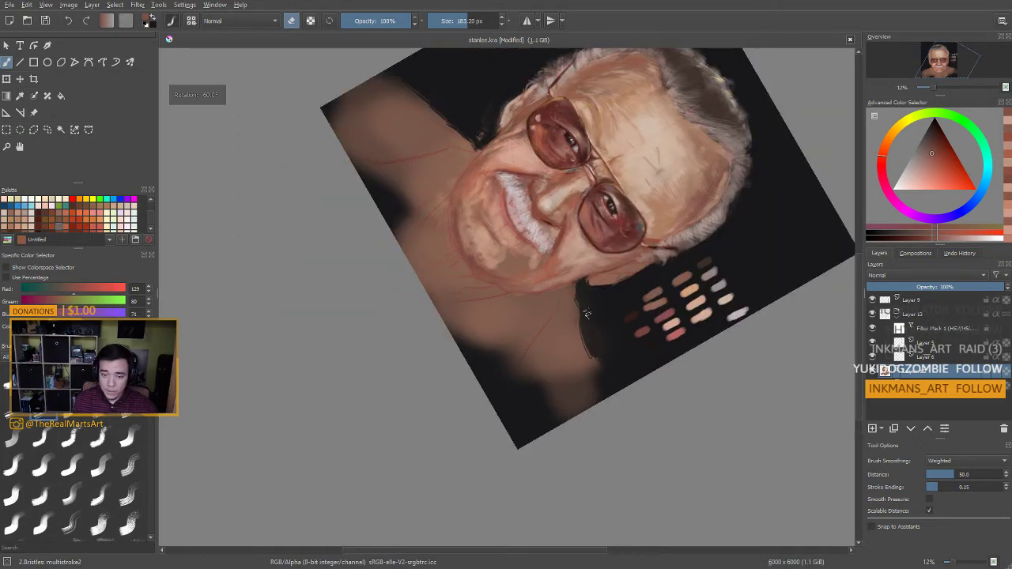
drag(590, 336, 581, 321)
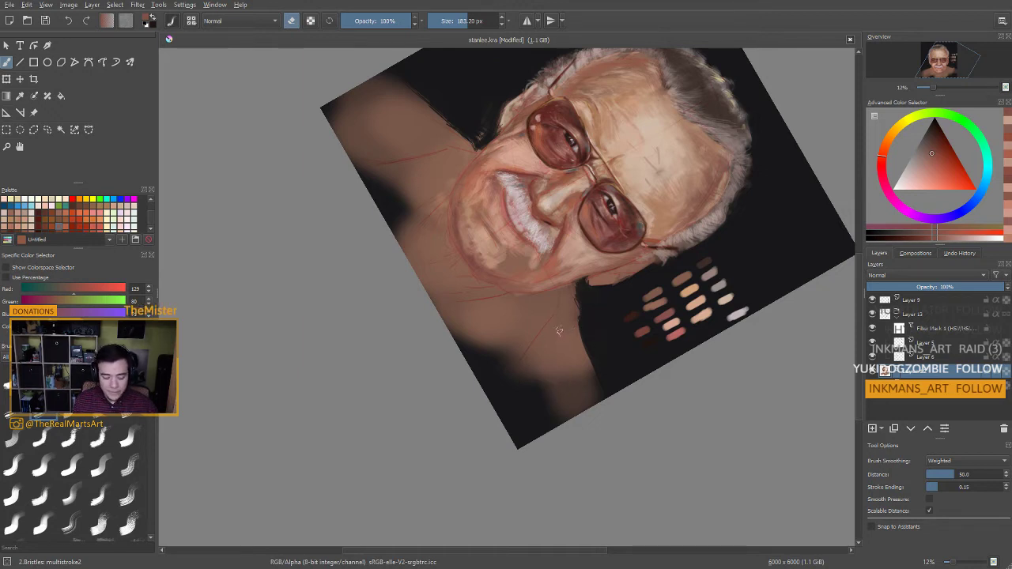
Reset the canvas rotation and erase the stray paint between the left-side ear and shoulder
key(5)
drag(445, 308, 583, 347)
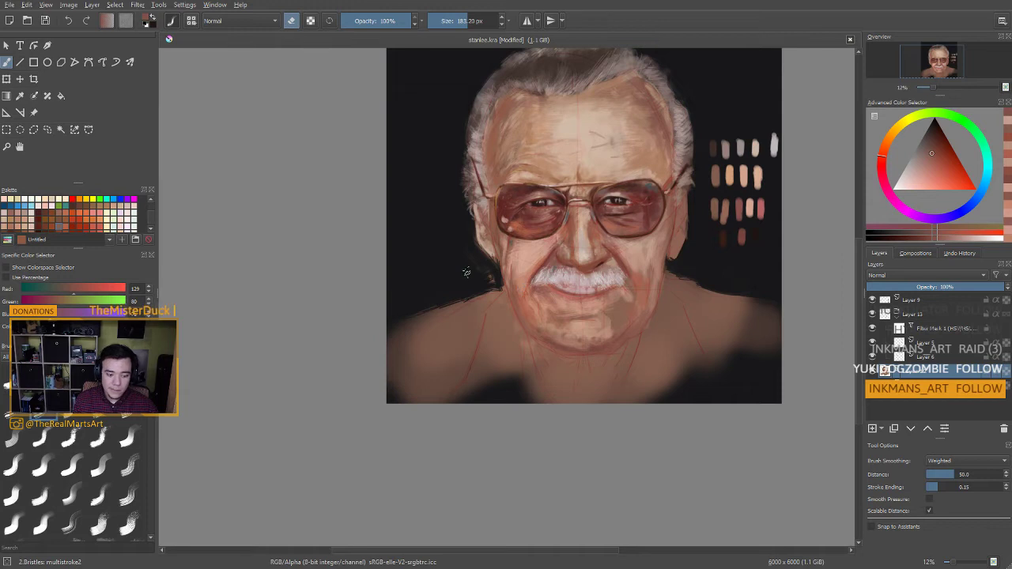
key(e)
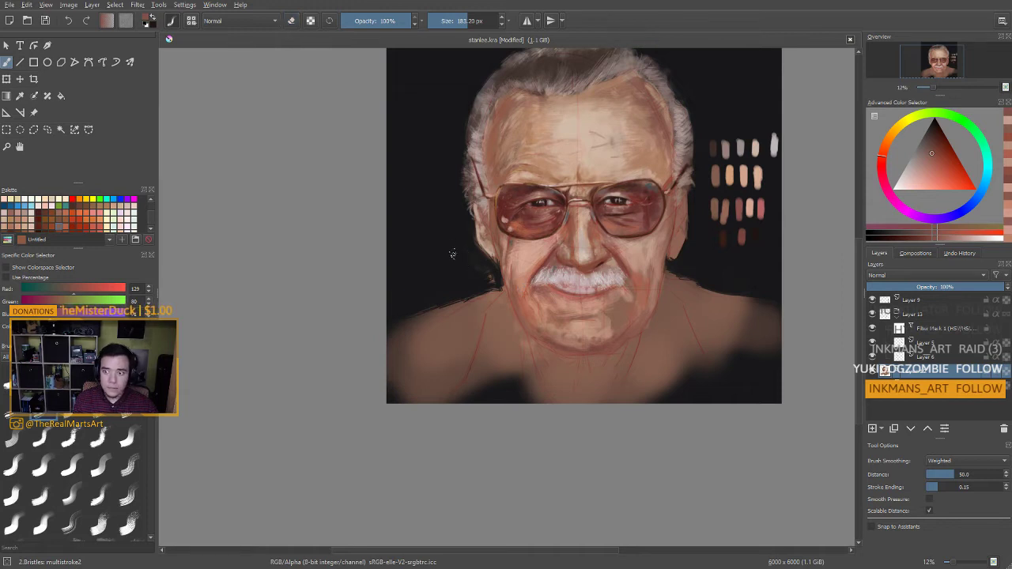
key(e)
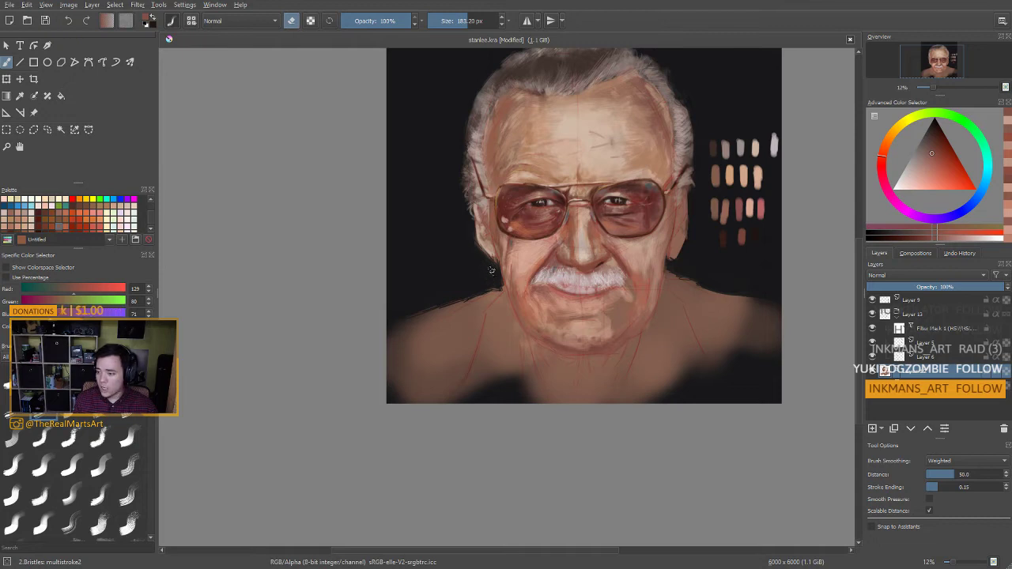
key(e)
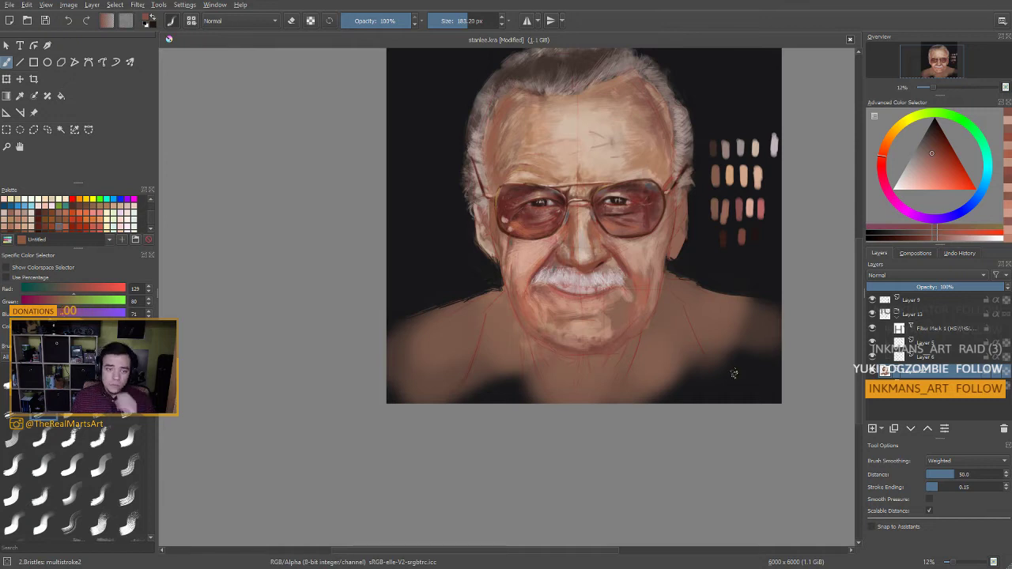
Sample the grey-brown hair colour and paint over the hair along the top of the head
mouse_move(534, 273)
mouse_down()
mouse_move(531, 349)
mouse_move(501, 277)
mouse_up()
ctrl+click(503, 199)
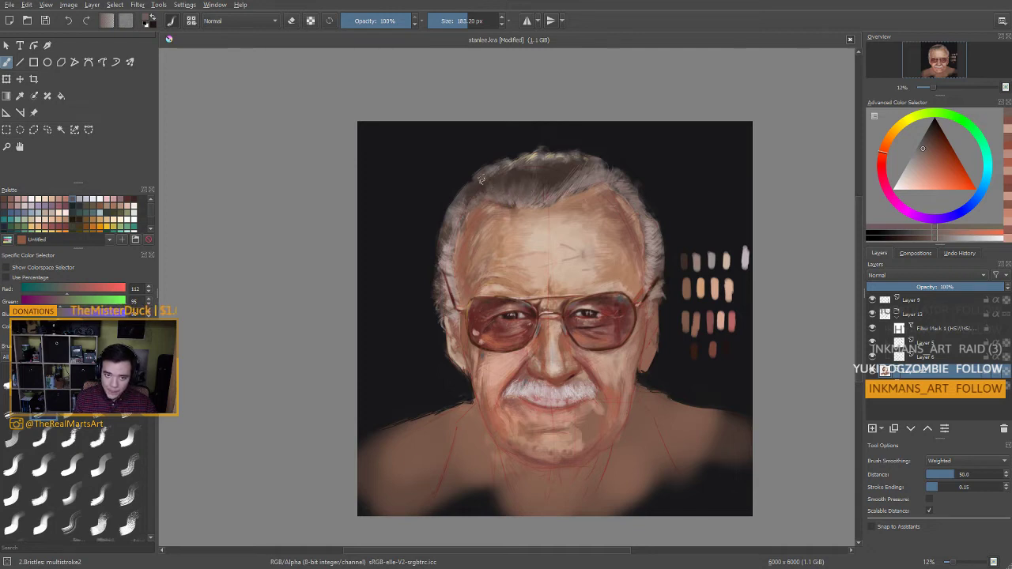
mouse_move(510, 215)
mouse_down()
mouse_move(488, 214)
mouse_move(533, 170)
mouse_up()
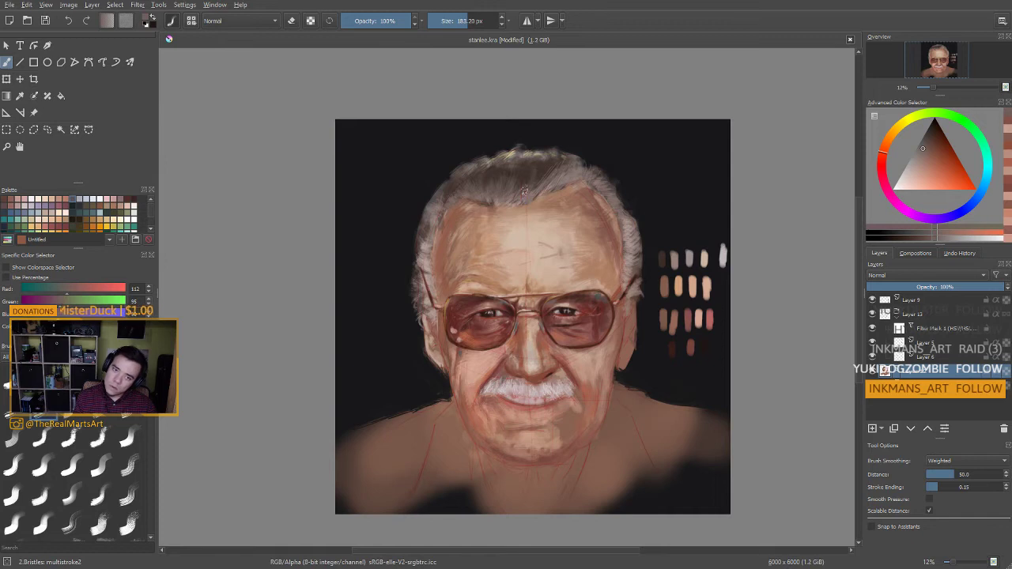
drag(529, 220, 520, 194)
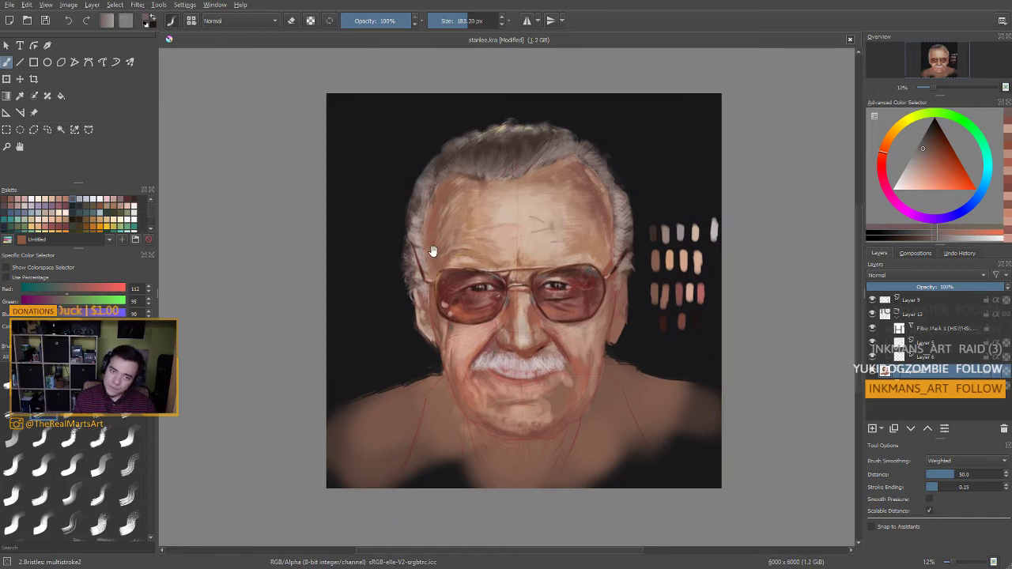
Sample a dark brown and paint darker strands into the hair on top of the head with an 85.78 px brush
ctrl+click(507, 161)
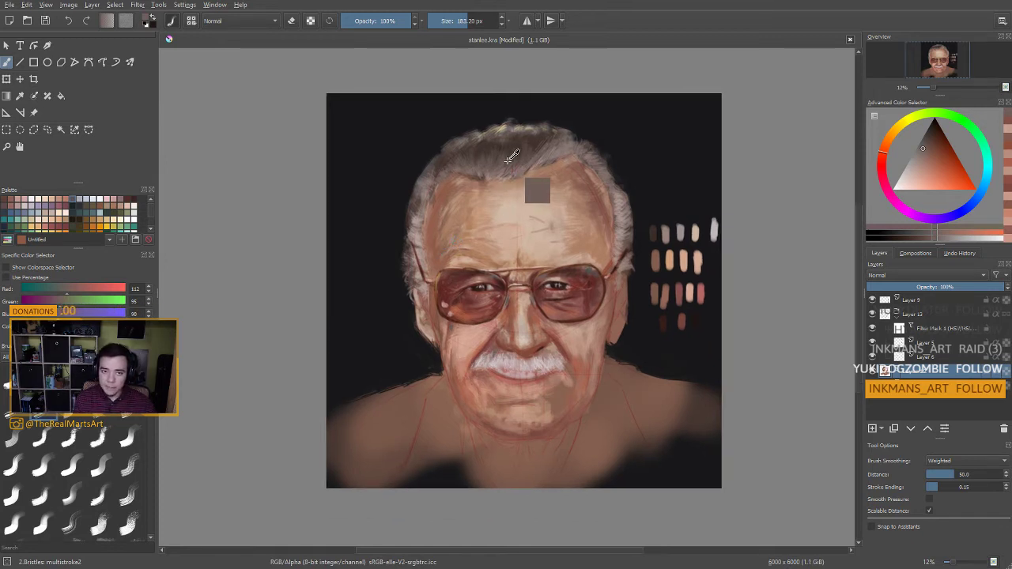
ctrl+click(557, 285)
drag(489, 157, 472, 156)
key(bracketleft)
key(bracketleft)
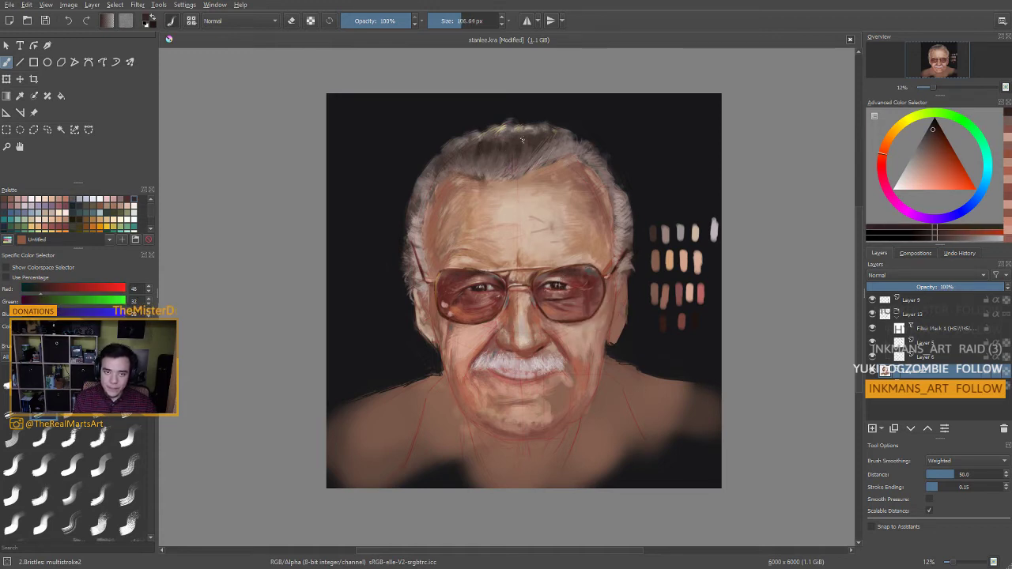
key(bracketleft)
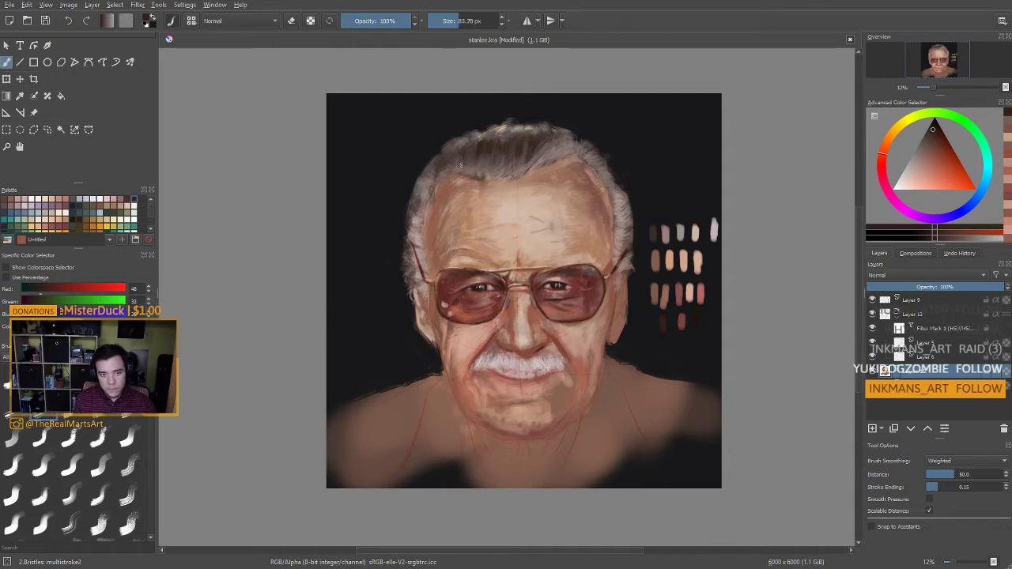
drag(432, 181, 425, 176)
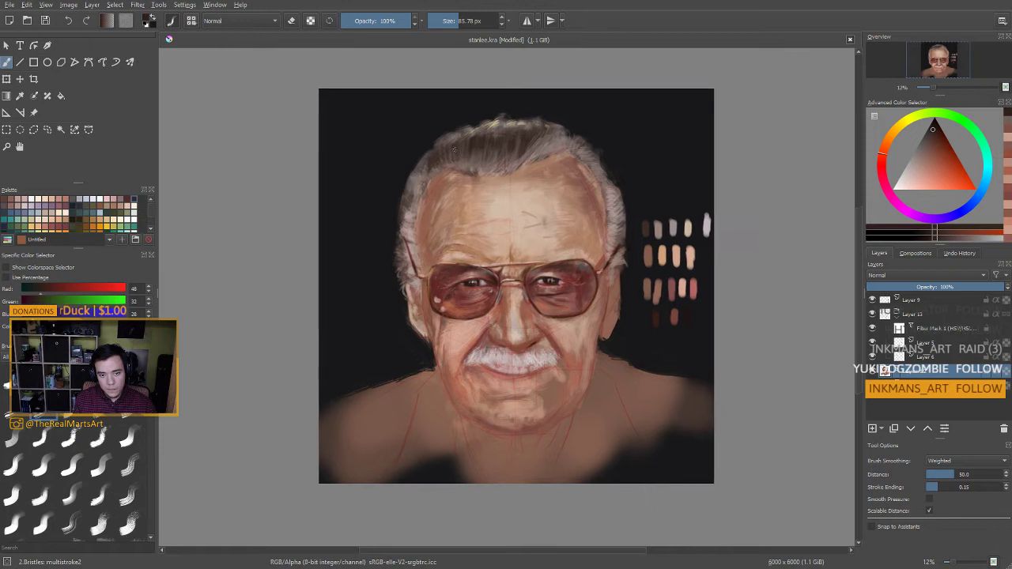
Sample a light grey-brown from the hair and paint fine strands across the top with a 38.27 px brush
ctrl+click(481, 164)
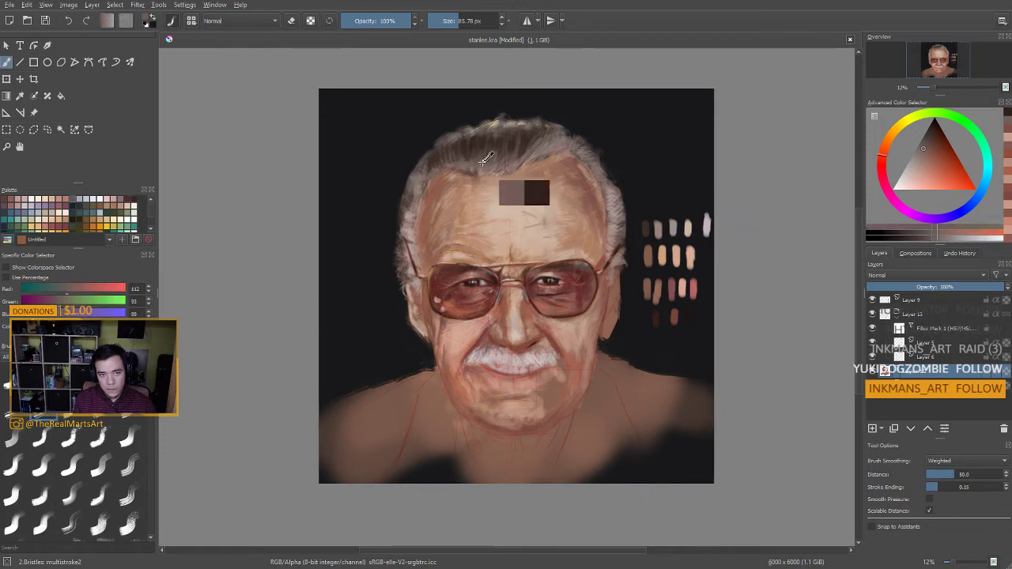
ctrl+click(545, 148)
drag(548, 145, 535, 145)
key(bracketleft)
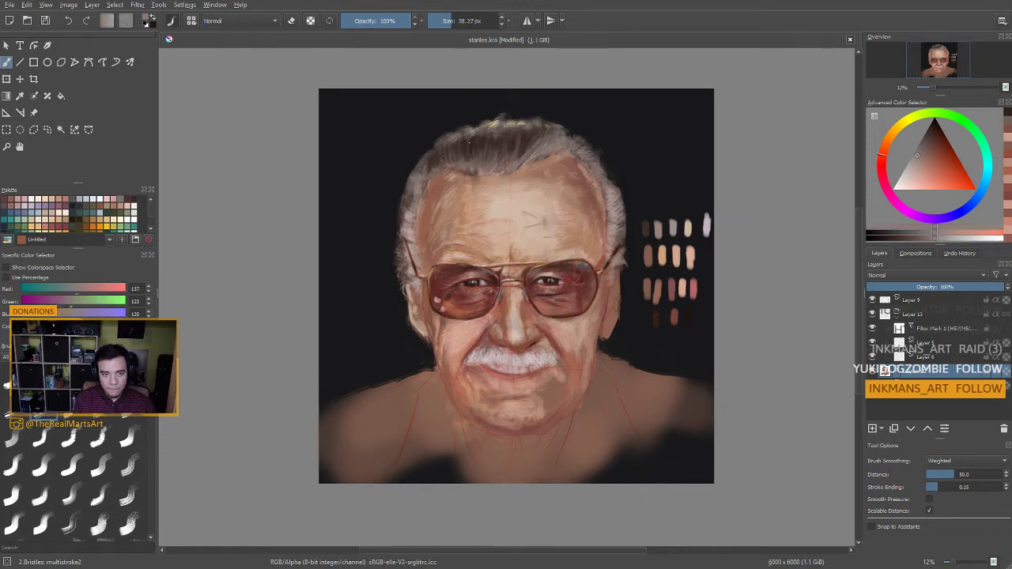
drag(469, 136, 466, 158)
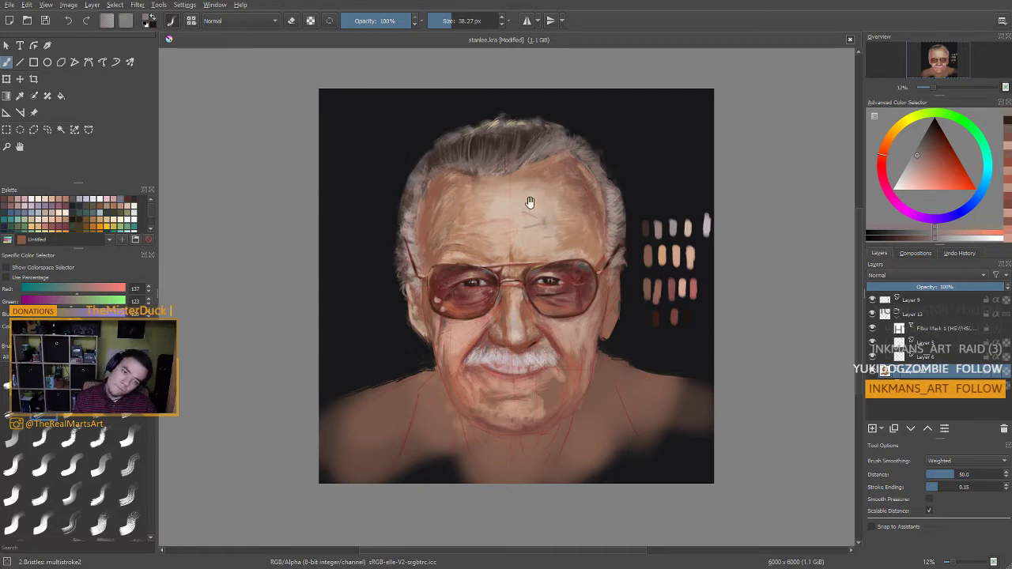
Sample reddish-brown skin tones from the face and enlarge the brush to 124.96 px for painting below the chin
drag(530, 203, 537, 162)
mouse_move(450, 276)
mouse_down()
mouse_move(428, 238)
mouse_move(413, 255)
mouse_move(415, 242)
mouse_up()
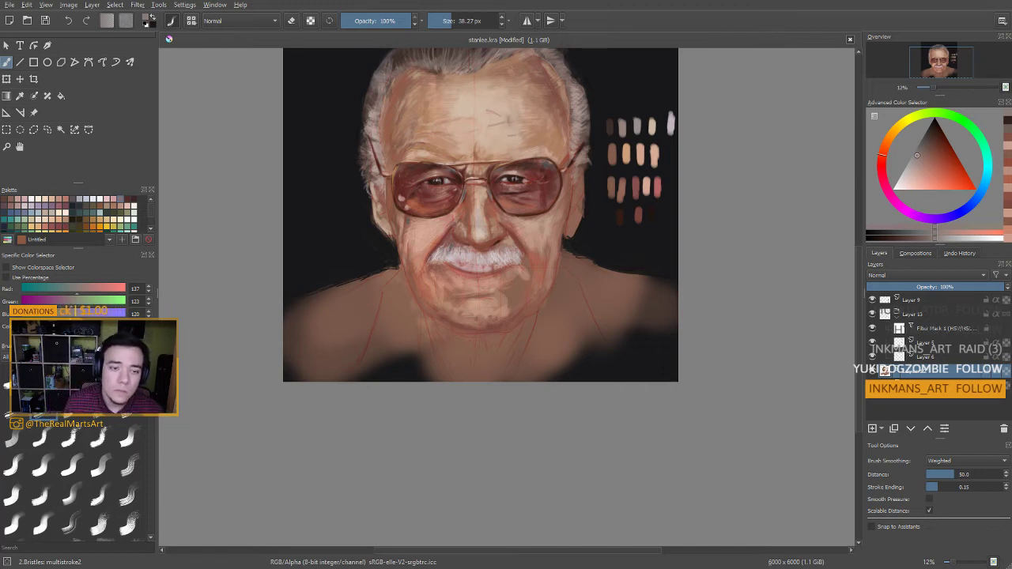
drag(461, 262, 455, 230)
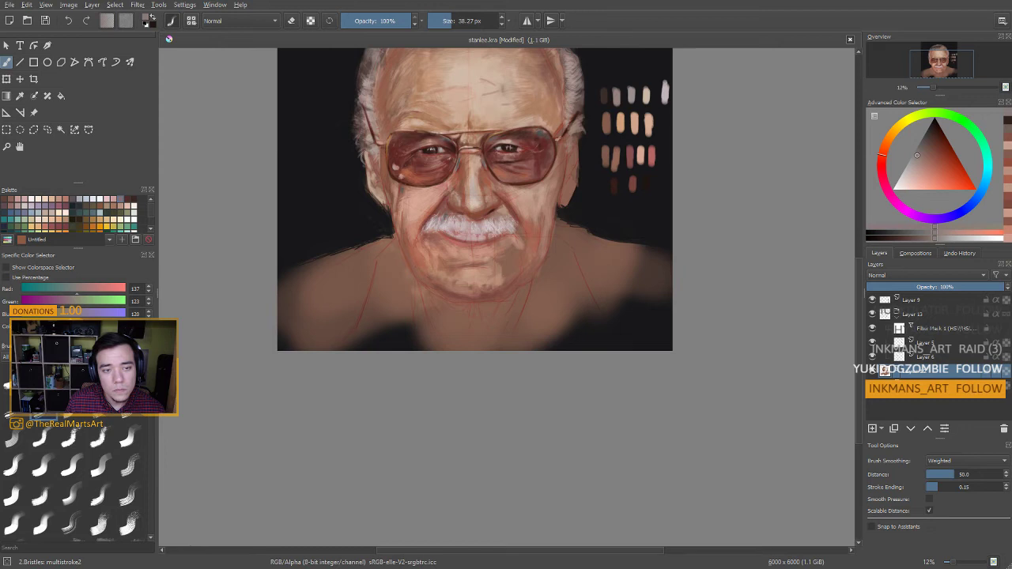
ctrl+click(407, 229)
ctrl+click(458, 243)
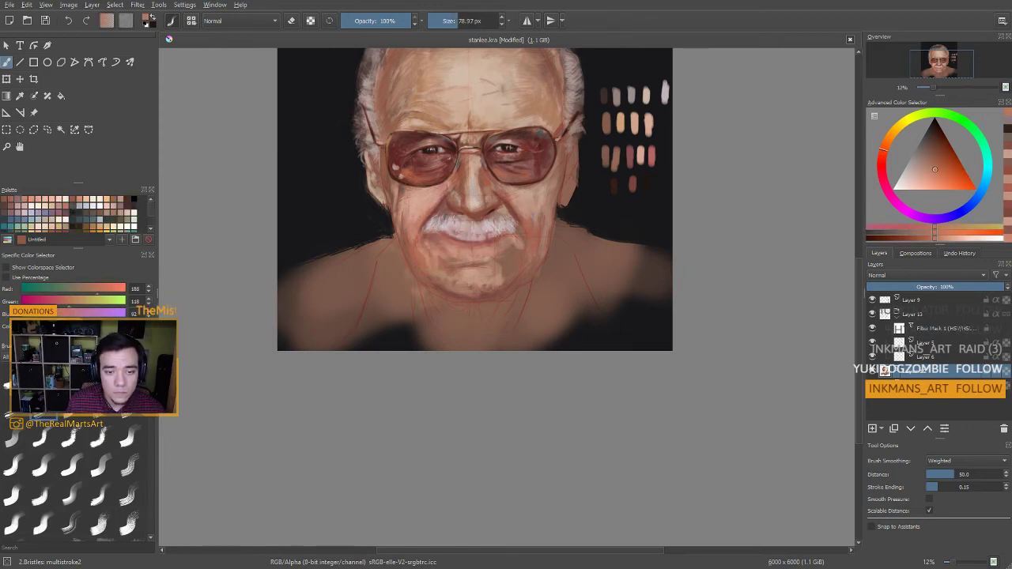
ctrl+click(516, 209)
drag(548, 244, 573, 244)
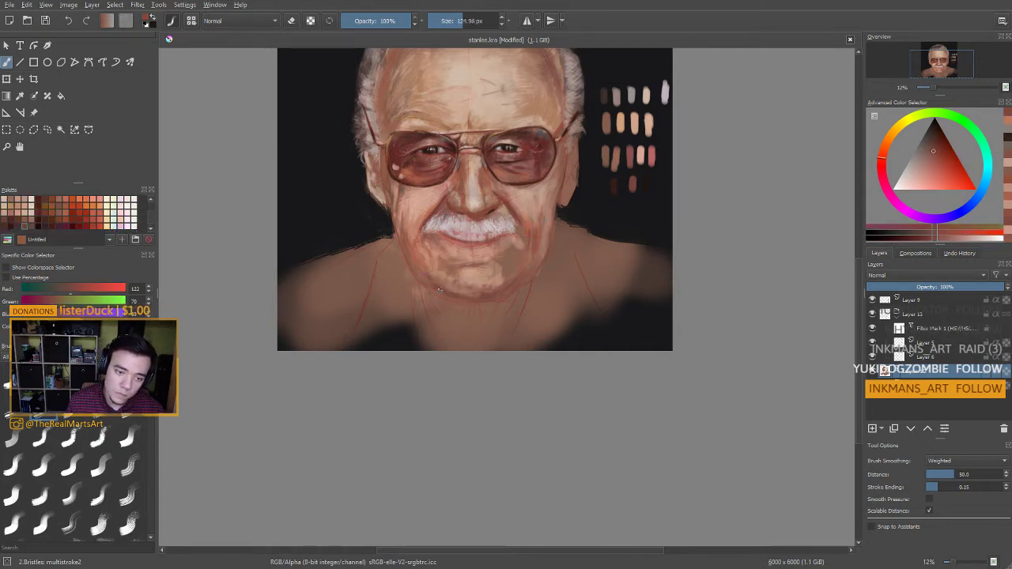
Sample a dark reddish brown and paint shadow strokes down both sides of the neck below the jaw
ctrl+click(400, 160)
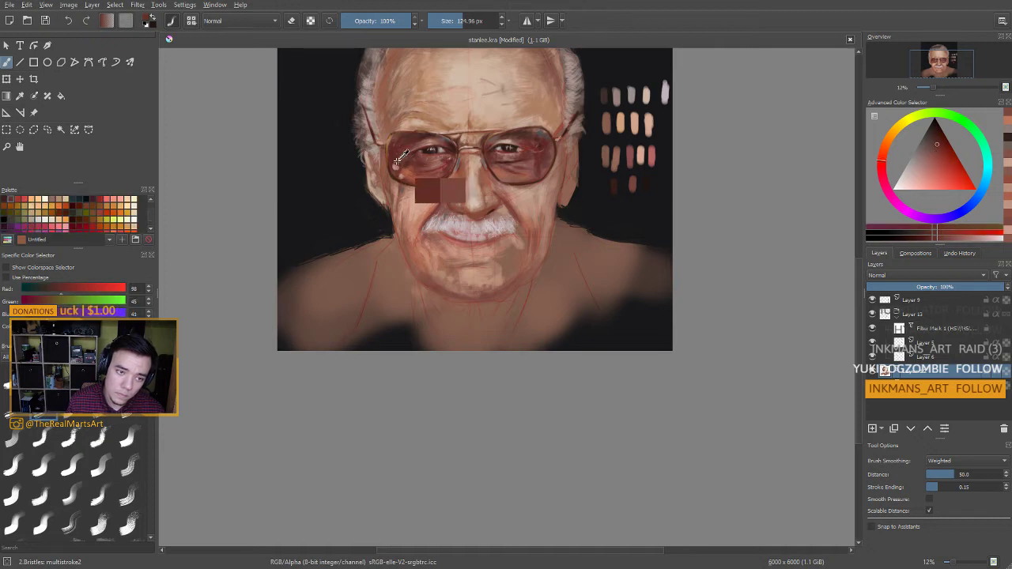
drag(417, 275, 386, 275)
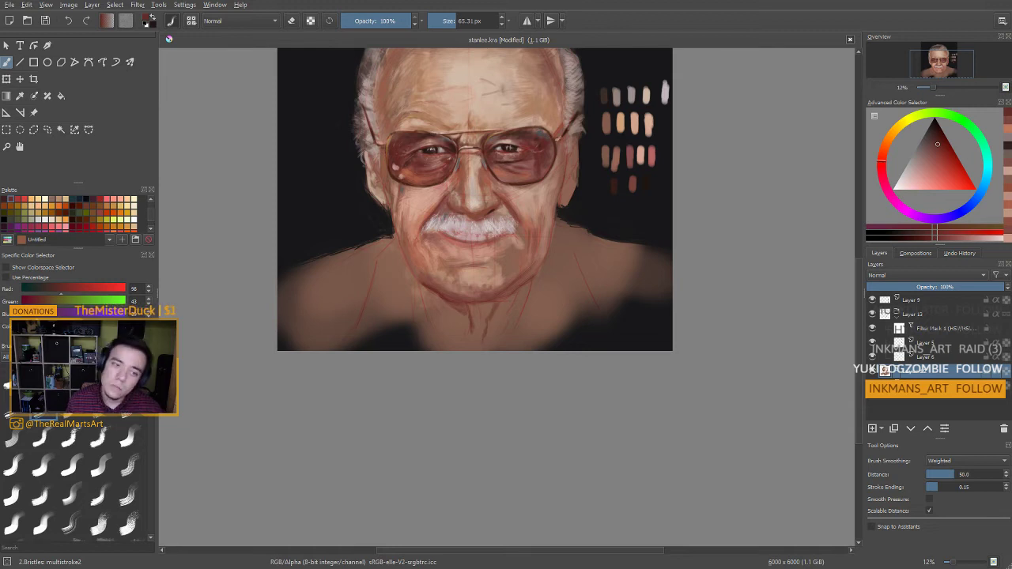
click(463, 20)
mouse_move(420, 287)
mouse_down()
mouse_move(443, 319)
mouse_move(433, 289)
mouse_move(424, 314)
mouse_move(453, 337)
mouse_move(426, 296)
mouse_move(451, 351)
mouse_up()
click(468, 20)
mouse_move(514, 315)
mouse_down()
mouse_move(524, 285)
mouse_move(514, 349)
mouse_move(507, 343)
mouse_up()
drag(516, 294, 512, 311)
Sample a light skin tone for the middle of the throat, then a dark red-brown to deepen the neck shadows with a 193.54 px brush
ctrl+click(495, 315)
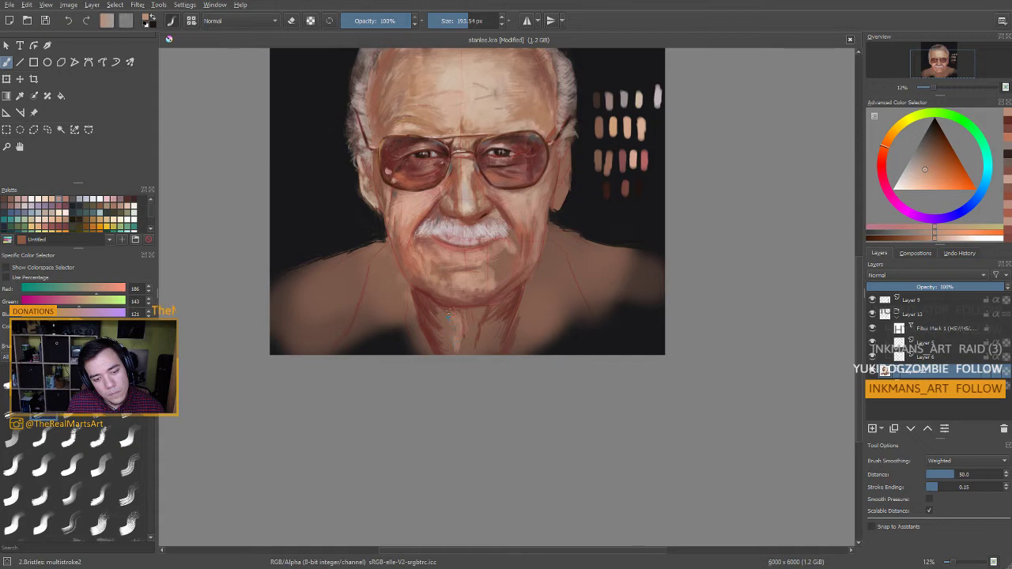
mouse_move(445, 320)
mouse_down()
mouse_move(434, 327)
mouse_move(461, 355)
mouse_up()
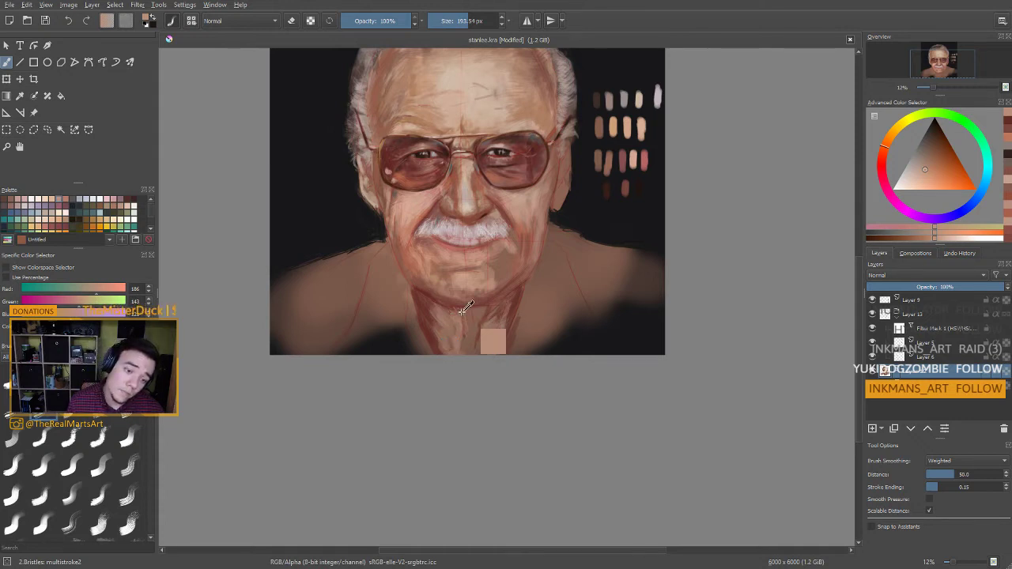
ctrl+click(432, 303)
mouse_move(447, 305)
mouse_down()
mouse_move(482, 312)
mouse_move(473, 332)
mouse_move(464, 313)
mouse_move(476, 347)
mouse_move(509, 323)
mouse_up()
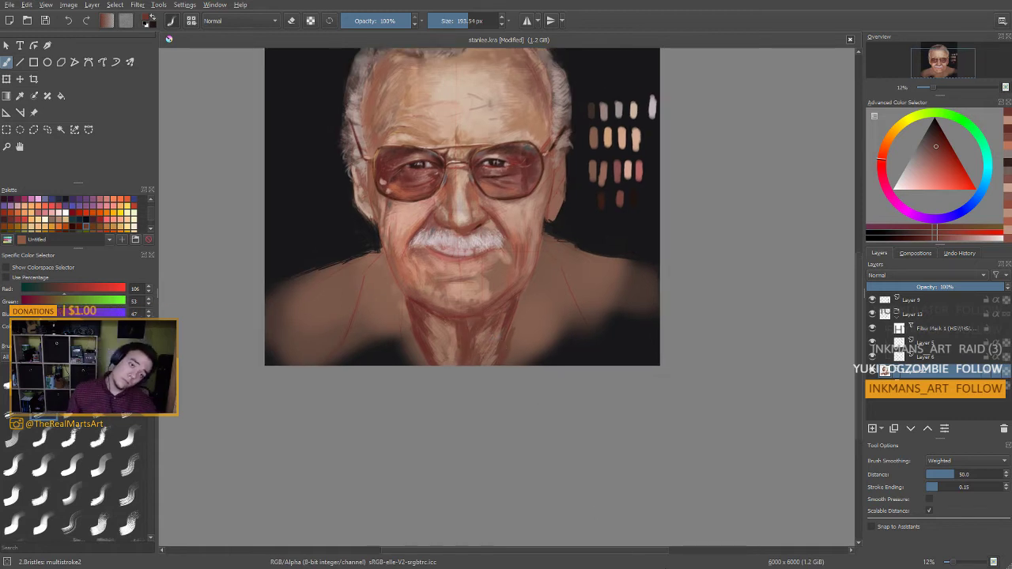
Sample the near-black background colour and paint the dark collar edges on both sides of the neck
drag(331, 333, 553, 361)
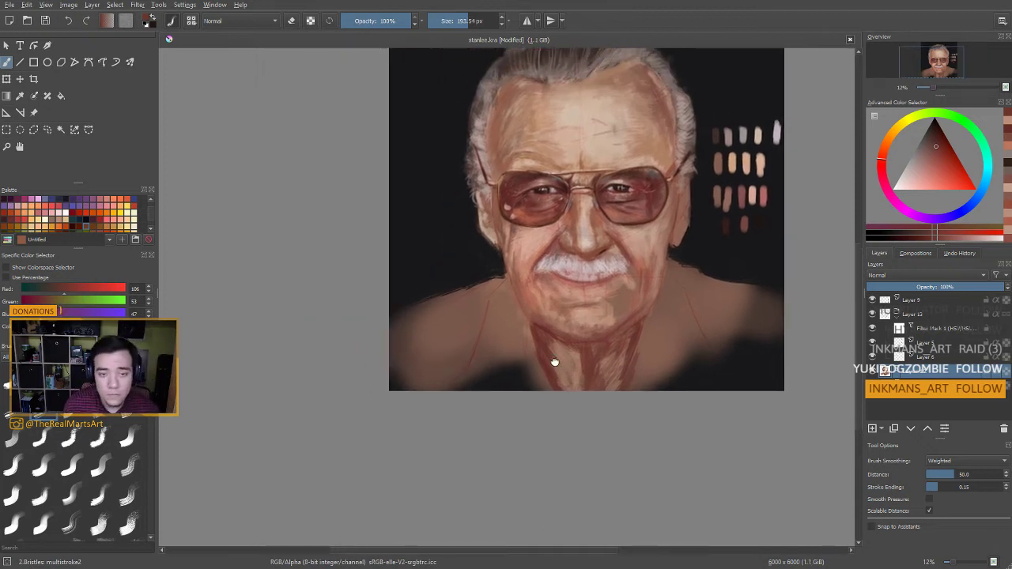
ctrl+click(469, 317)
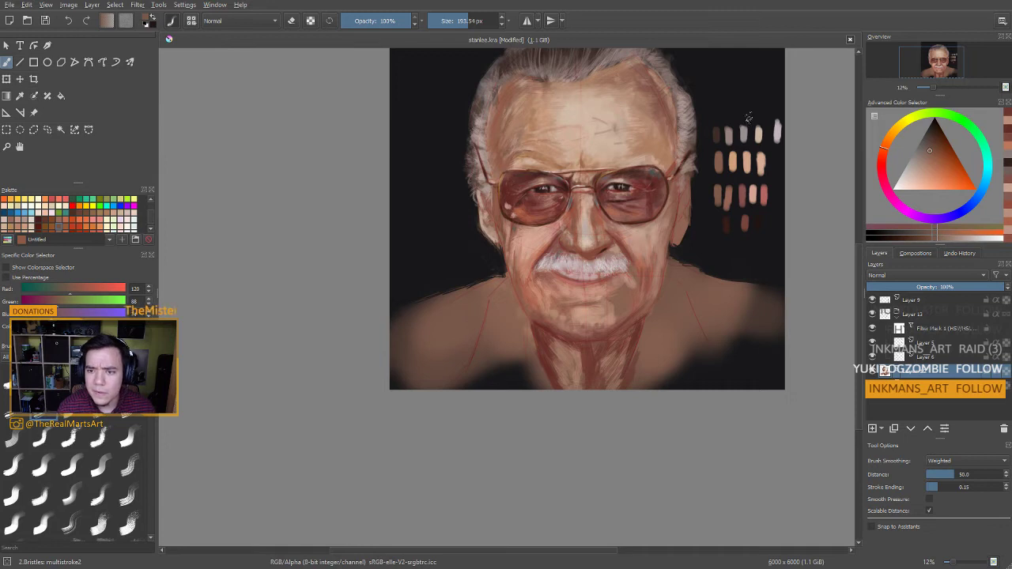
ctrl+click(660, 375)
ctrl+click(675, 365)
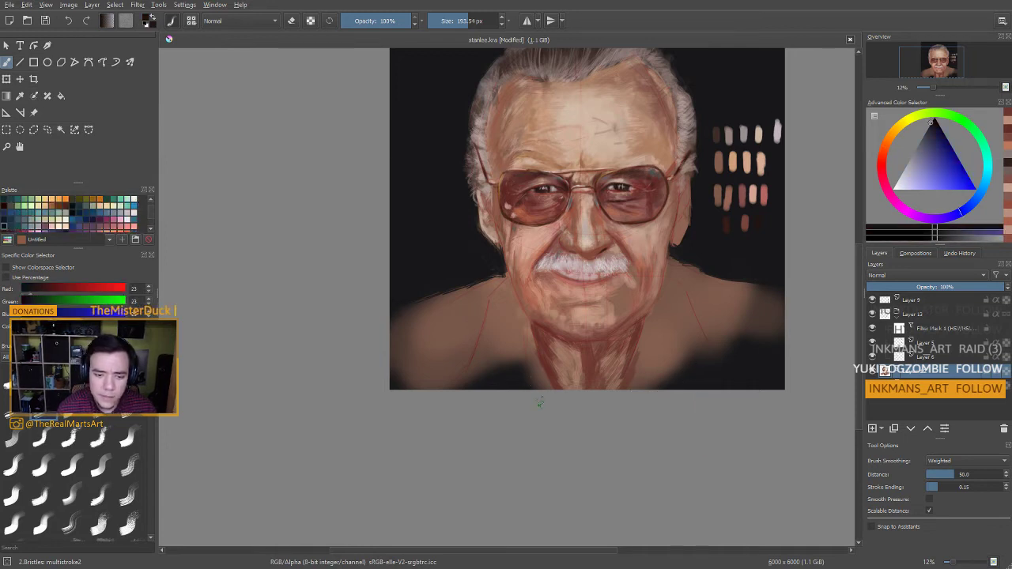
mouse_move(539, 401)
mouse_down()
mouse_move(531, 328)
mouse_move(534, 389)
mouse_up()
mouse_move(627, 398)
mouse_down()
mouse_move(644, 330)
mouse_move(646, 387)
mouse_up()
mouse_move(646, 325)
mouse_down()
mouse_move(616, 341)
mouse_move(647, 300)
mouse_move(602, 303)
mouse_move(590, 331)
mouse_up()
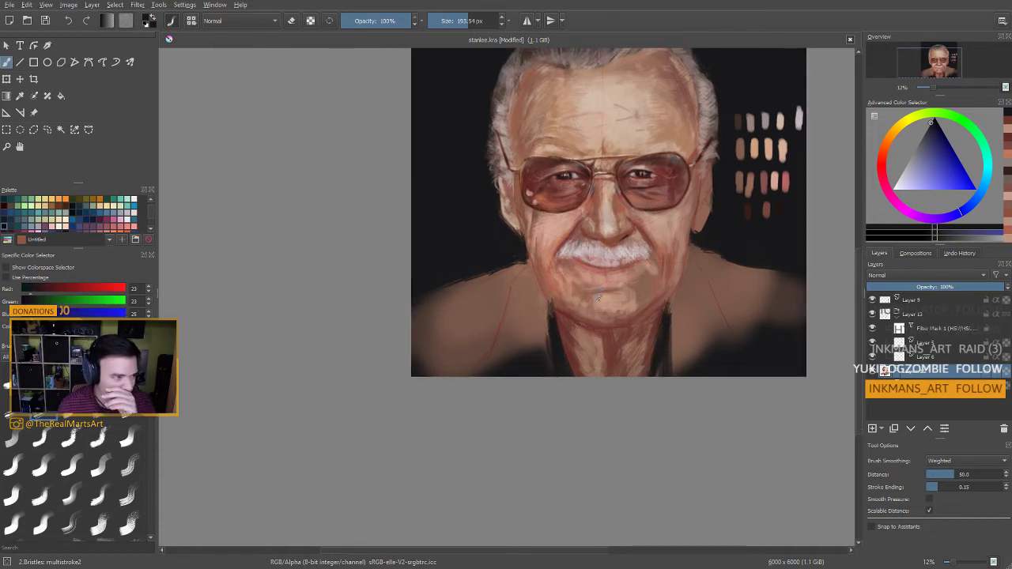
Mix a dark muted brown and paint the jacket lapel on the left side of the neck with a 239.11 px brush
click(887, 152)
mouse_move(886, 147)
mouse_down()
mouse_move(894, 137)
mouse_move(941, 143)
mouse_move(884, 152)
mouse_move(929, 135)
mouse_up()
mouse_move(524, 271)
mouse_down()
mouse_move(512, 310)
mouse_move(512, 291)
mouse_up()
click(885, 143)
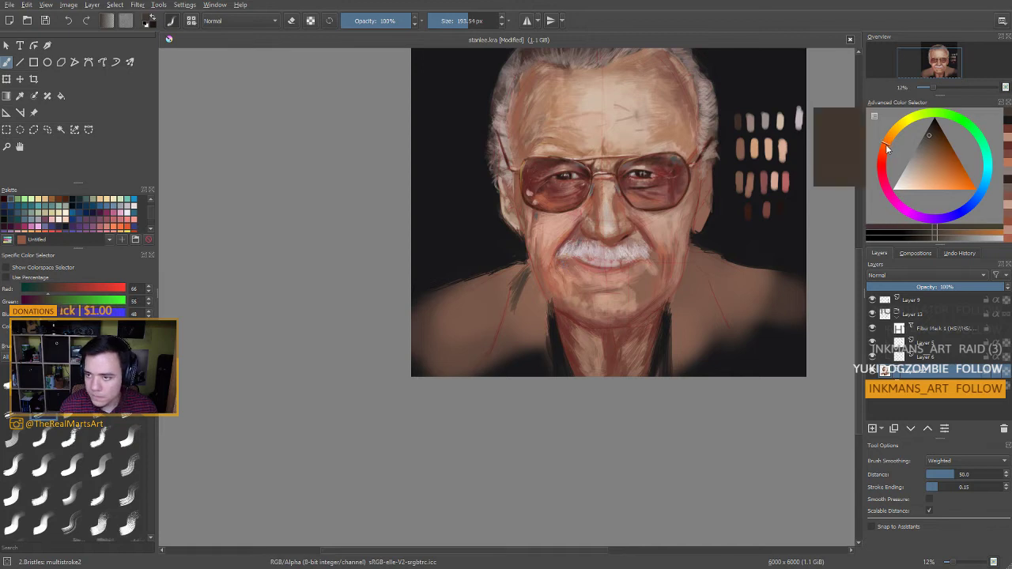
click(929, 139)
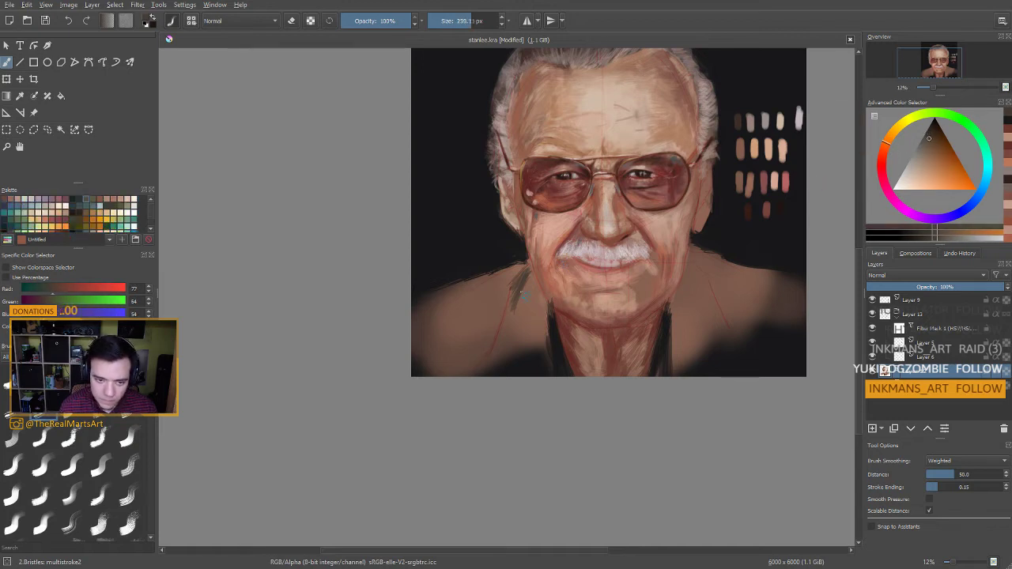
mouse_move(522, 288)
mouse_down()
mouse_move(523, 313)
mouse_move(527, 284)
mouse_move(539, 341)
mouse_move(527, 275)
mouse_move(538, 335)
mouse_move(515, 322)
mouse_move(495, 355)
mouse_move(509, 296)
mouse_move(487, 381)
mouse_move(526, 336)
mouse_move(532, 387)
mouse_up()
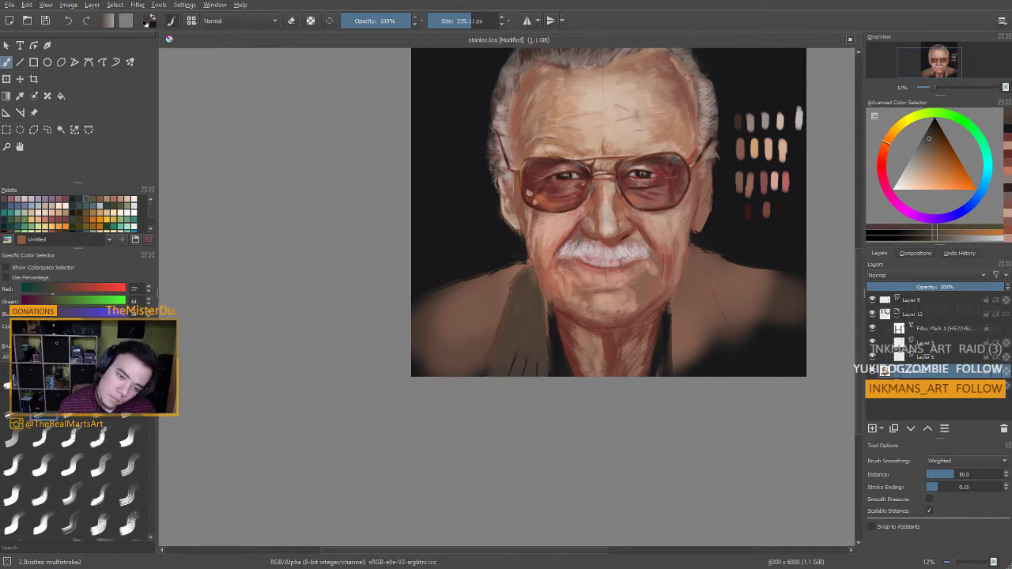
Sample the brown shoulder colour, refine the left-side lapel's edge and extend the left-side shoulder to the canvas edge
ctrl+click(490, 300)
mouse_move(501, 275)
mouse_down()
mouse_move(486, 344)
mouse_move(528, 293)
mouse_move(543, 370)
mouse_move(515, 282)
mouse_up()
mouse_move(535, 317)
mouse_down()
mouse_move(527, 303)
mouse_move(524, 373)
mouse_up()
drag(491, 302, 513, 273)
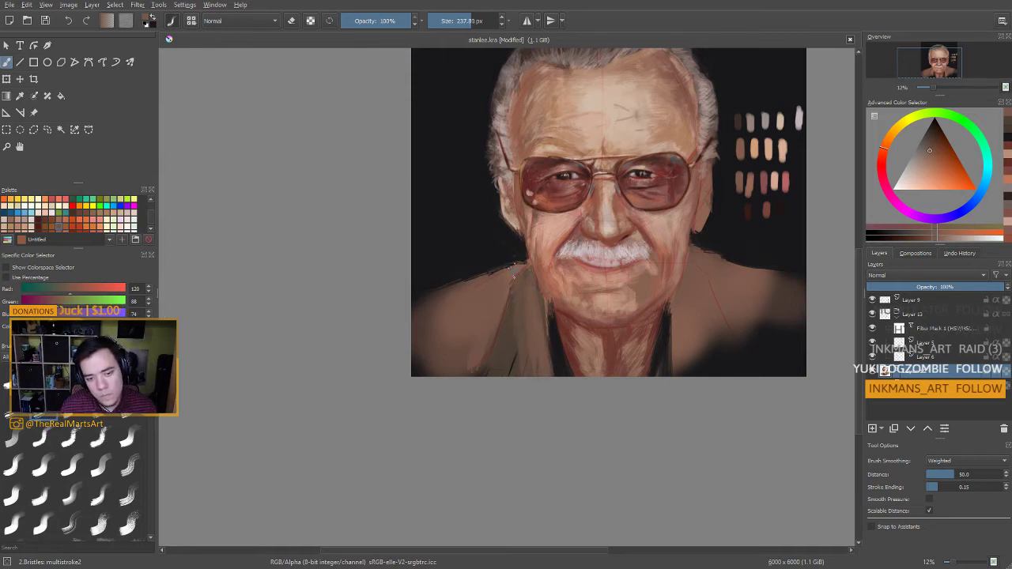
mouse_move(468, 326)
mouse_down()
mouse_move(435, 370)
mouse_move(458, 386)
mouse_move(415, 367)
mouse_up()
drag(469, 275, 408, 318)
drag(454, 276, 409, 311)
Paint brown strokes down the jacket front on the right side of the neck to the canvas's lower edge
drag(560, 366, 329, 372)
drag(470, 304, 475, 380)
drag(455, 310, 451, 386)
drag(460, 328, 465, 384)
drag(469, 347, 482, 382)
drag(464, 305, 495, 382)
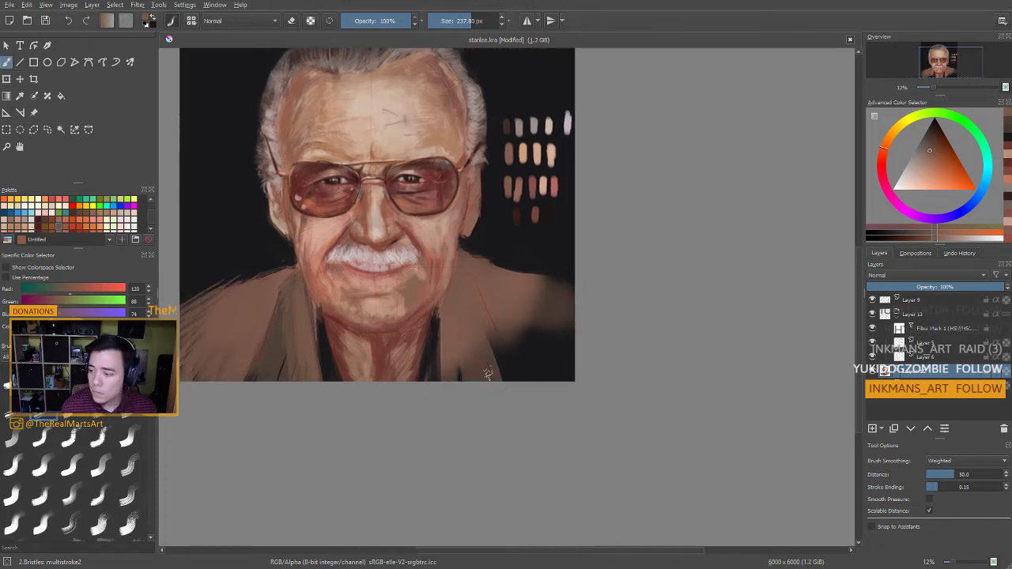
Enlarge the brush to 354.66 px and fill the right-side shoulder with jacket brown out to the canvas edge
drag(530, 334, 584, 333)
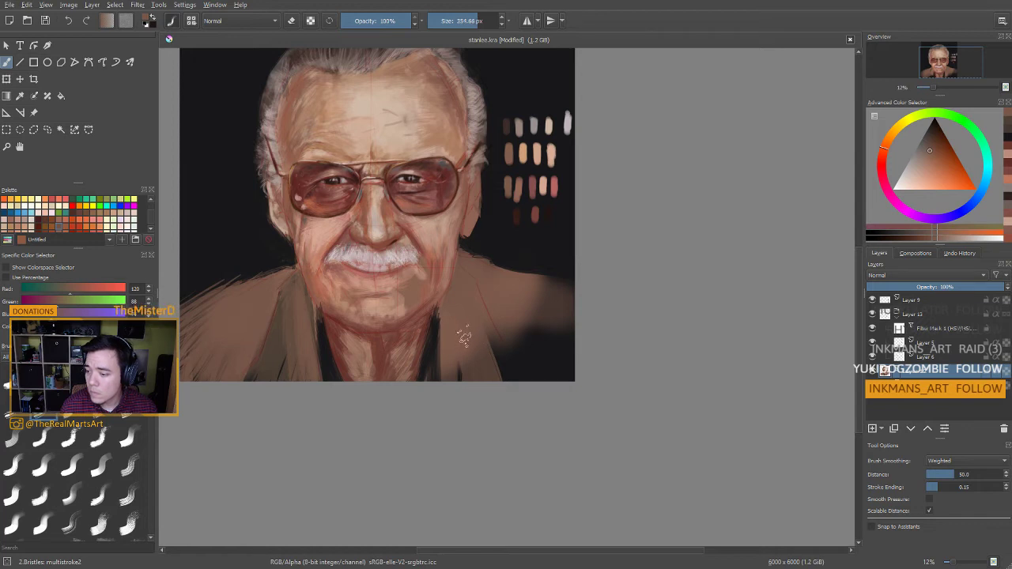
drag(482, 363, 519, 353)
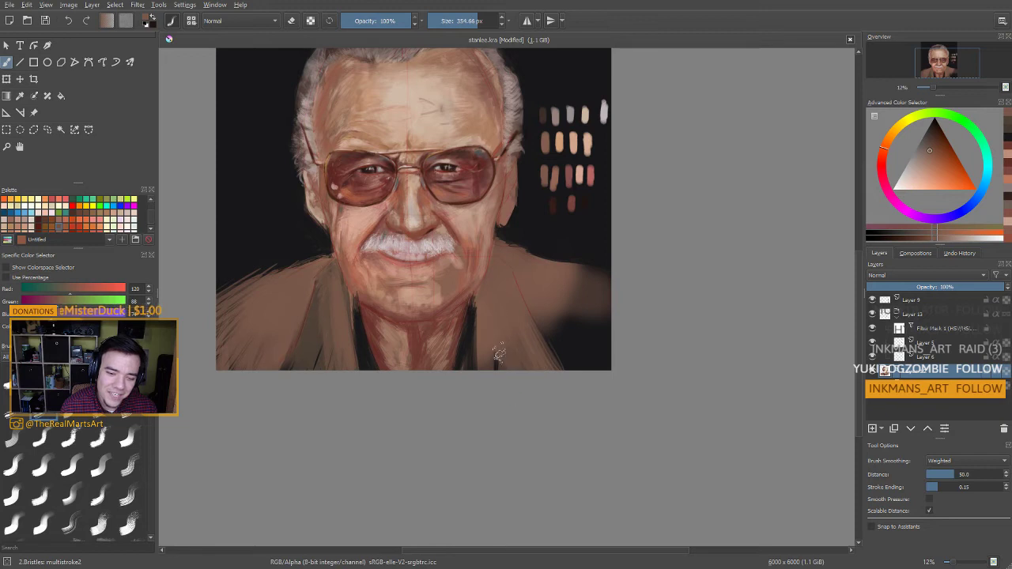
mouse_move(558, 341)
mouse_down()
mouse_move(539, 282)
mouse_move(597, 331)
mouse_move(599, 317)
mouse_move(560, 283)
mouse_up()
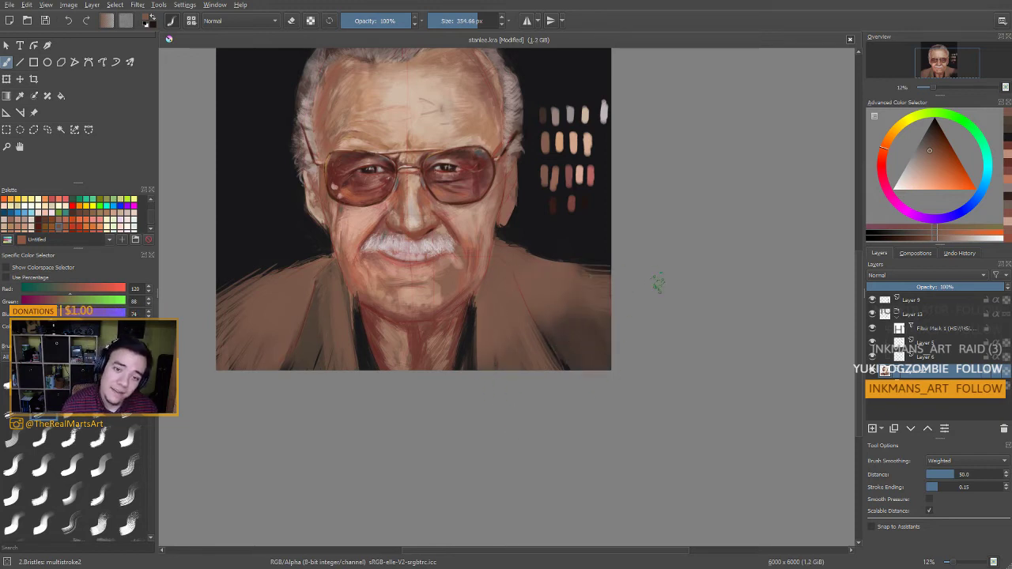
mouse_move(657, 282)
mouse_down()
mouse_move(719, 255)
mouse_move(686, 335)
mouse_move(645, 354)
mouse_up()
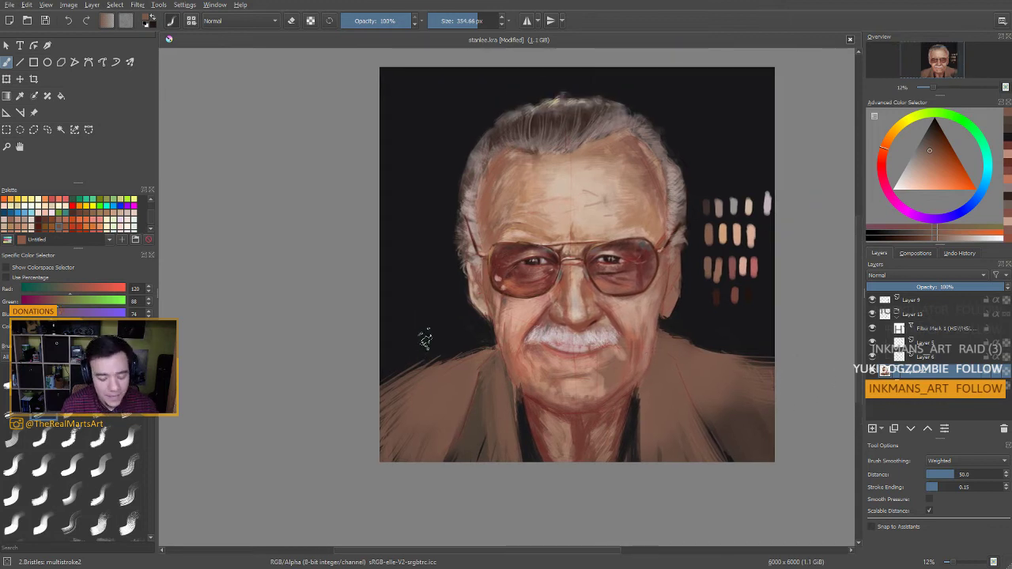
Erase a few streaks across the outer part of the left-side shoulder with a 354.66 px eraser
key(e)
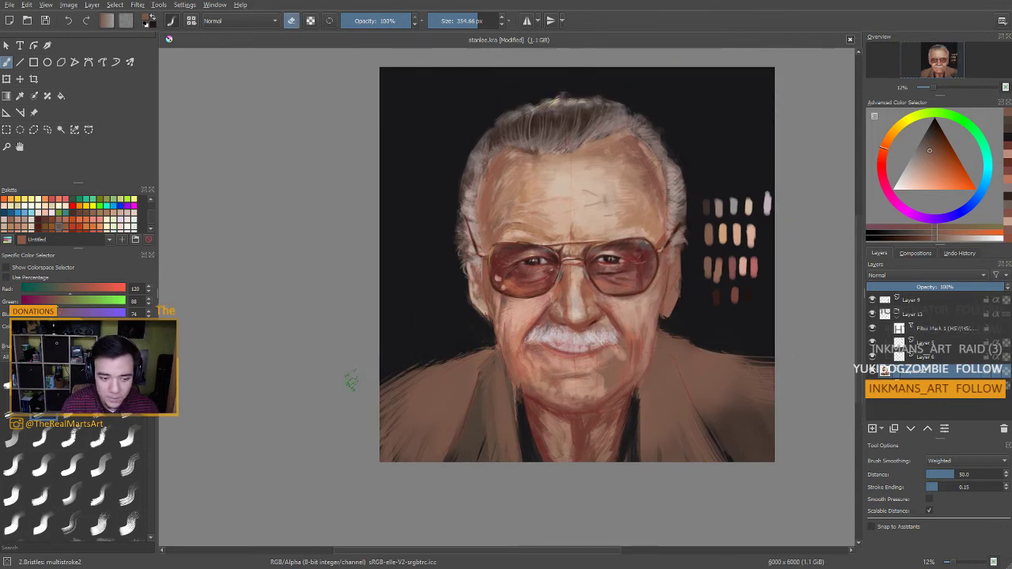
drag(355, 385, 421, 403)
key(e)
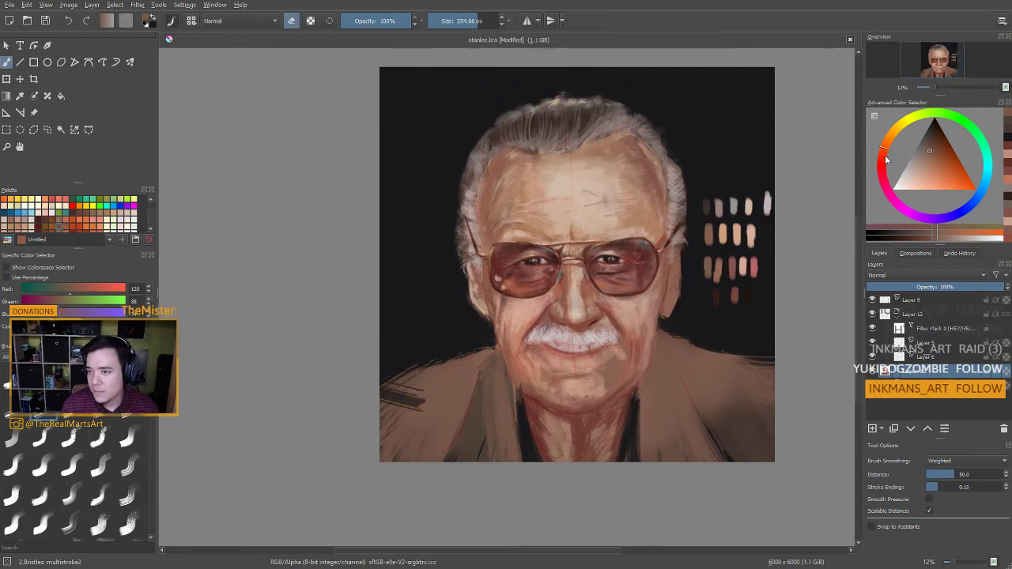
Change the painting colour's hue and shade to a muted red
click(882, 173)
drag(879, 172, 881, 164)
drag(949, 161, 941, 156)
mouse_move(431, 448)
mouse_down()
mouse_move(467, 359)
mouse_move(445, 420)
mouse_up()
click(938, 150)
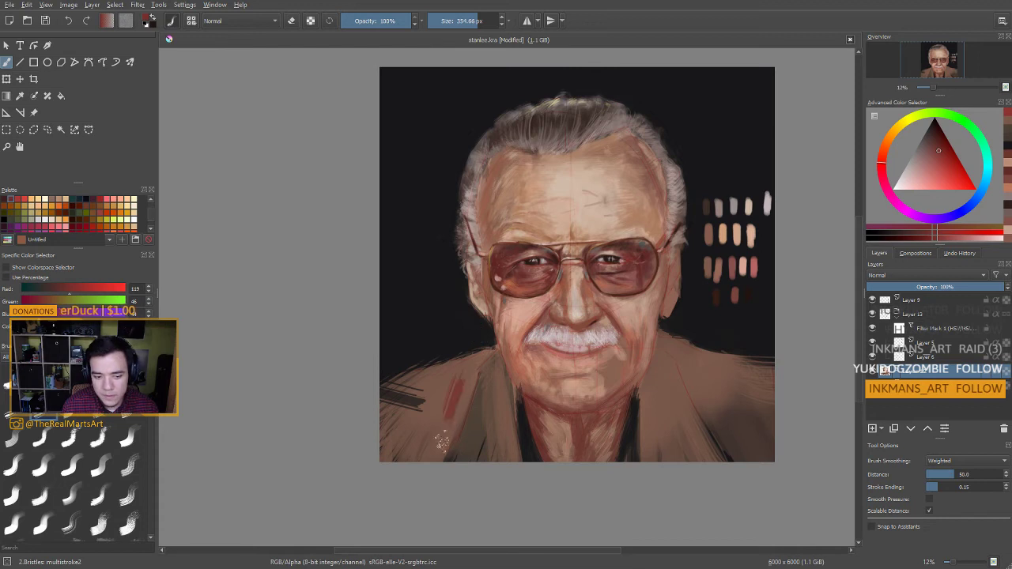
key(ctrl+z)
key(ctrl+z)
Darken the red and paint a long diagonal stripe down the left-side jacket front beside the lapel
click(942, 144)
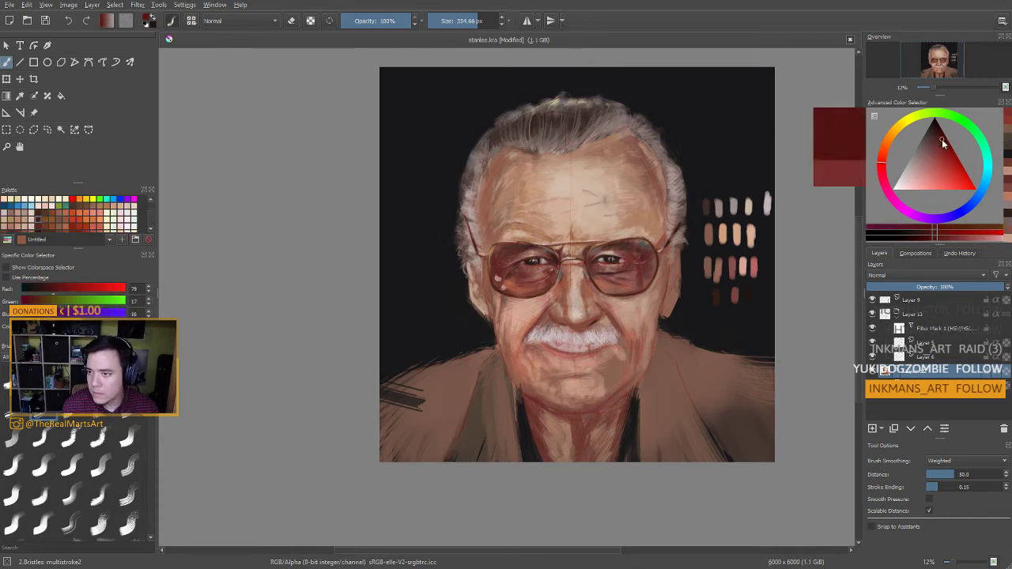
click(939, 143)
drag(463, 387, 433, 459)
drag(469, 360, 445, 445)
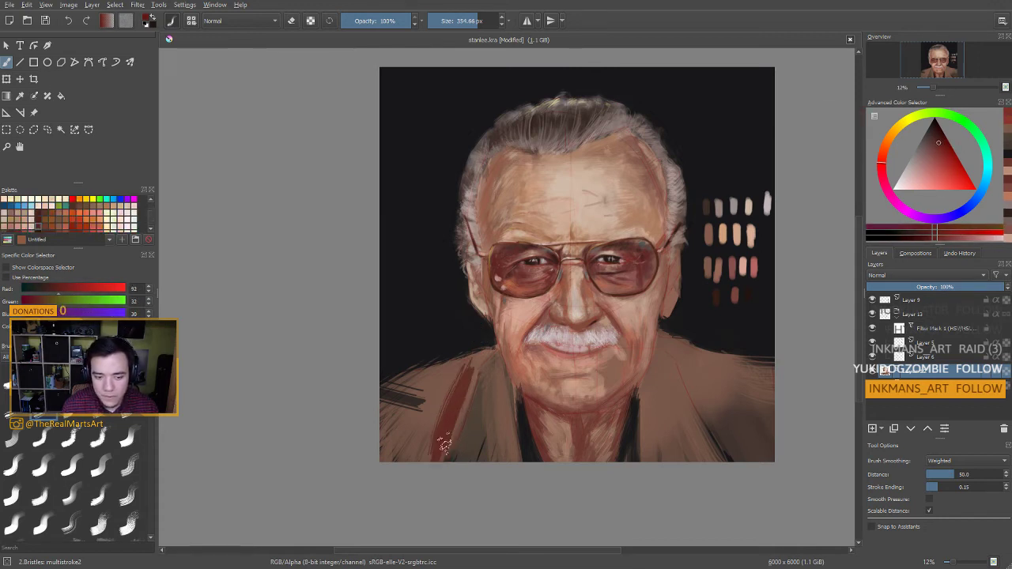
drag(469, 384, 442, 468)
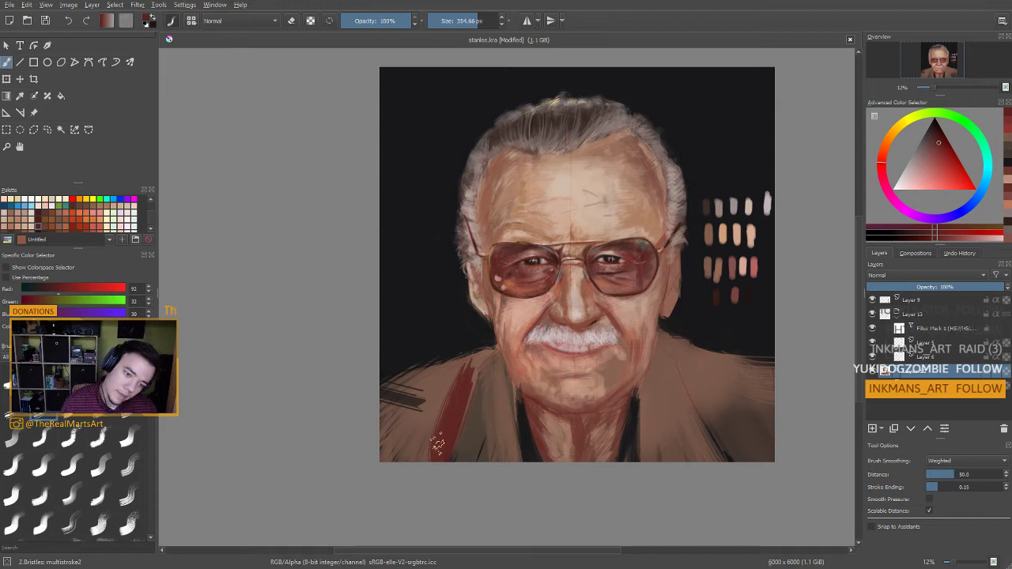
Undo the dark red diagonal stripe painted down the left-side jacket front
key(ctrl+z)
key(ctrl+z)
key(ctrl+z)
key(ctrl+z)
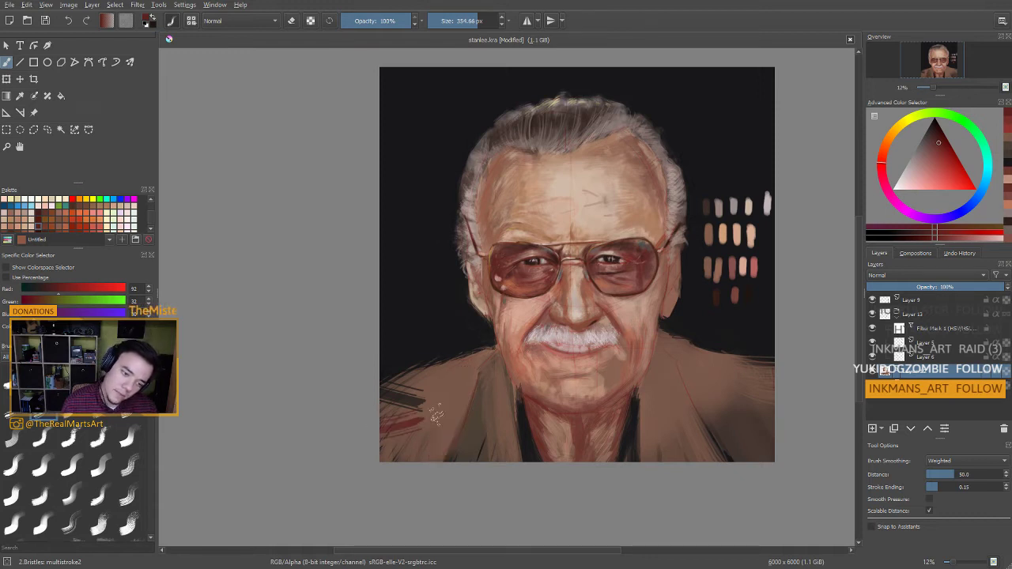
Try a brighter red stroke across the lower left-side sleeve
click(942, 158)
drag(445, 427, 382, 431)
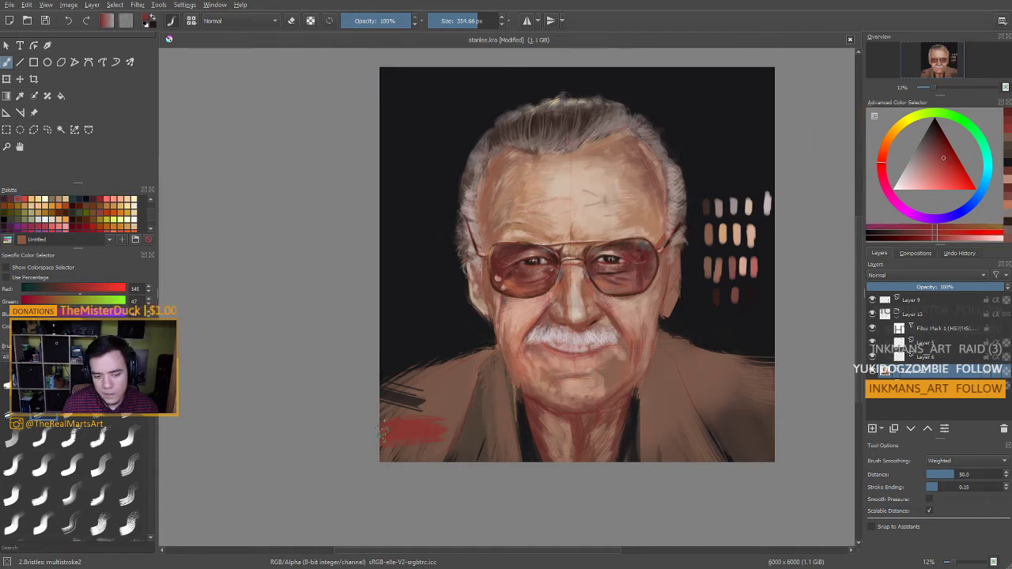
key(ctrl+z)
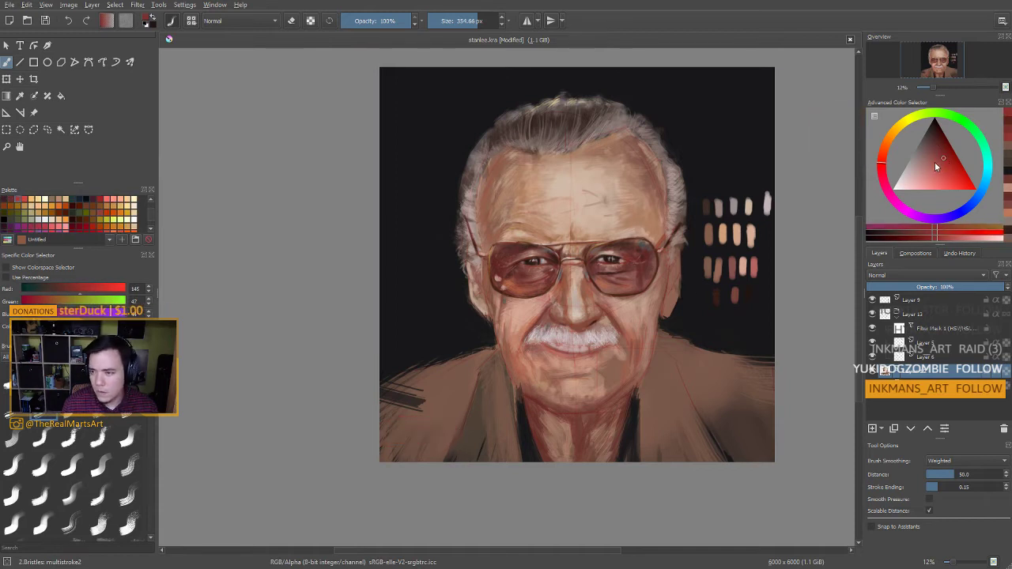
Paint a muted red band across the lower left-side sleeve and blend it into the jacket with sampled browns
click(941, 153)
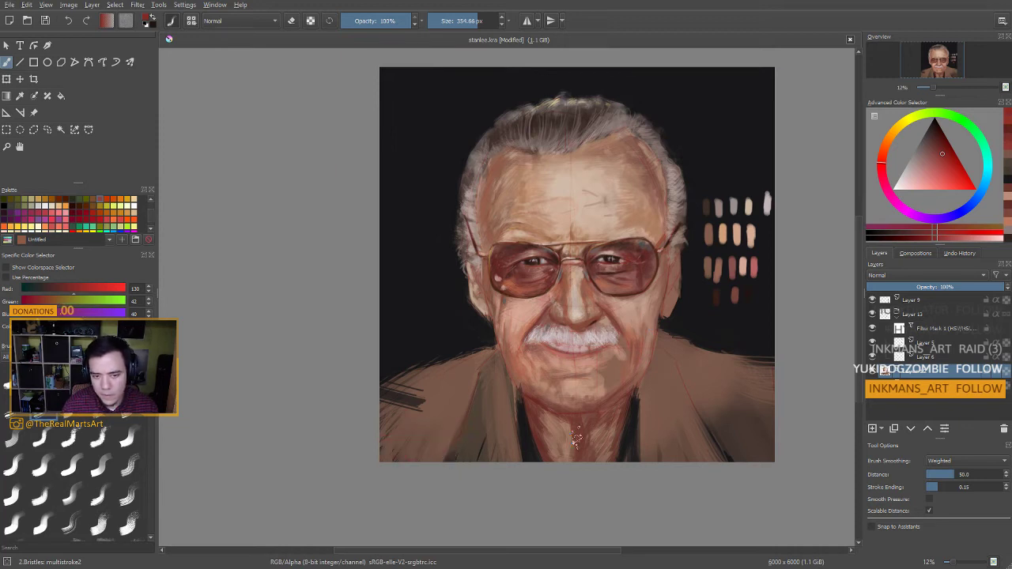
drag(380, 439, 454, 442)
ctrl+click(427, 426)
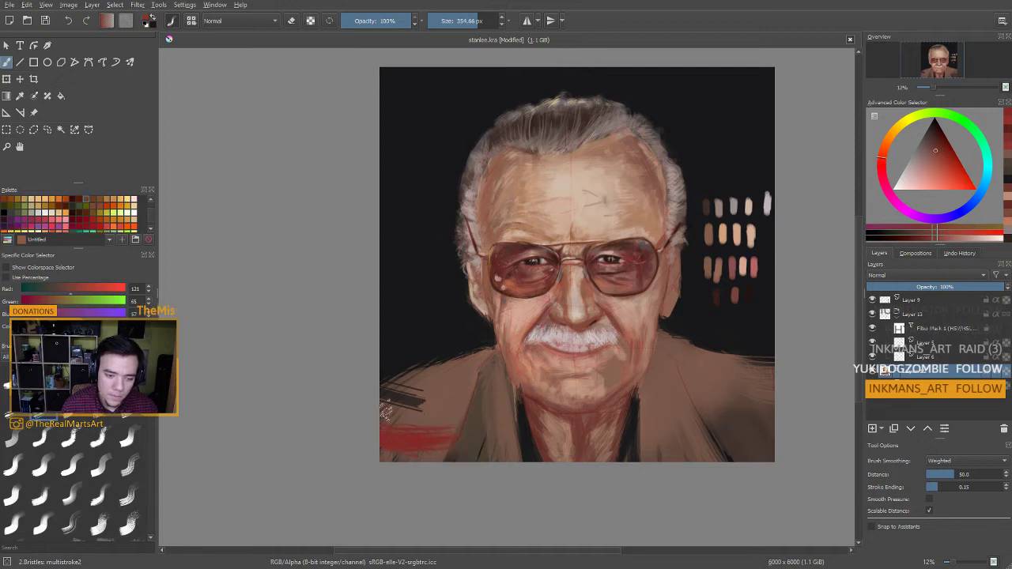
mouse_move(385, 413)
mouse_down()
mouse_move(445, 417)
mouse_move(381, 423)
mouse_move(426, 425)
mouse_up()
ctrl+click(457, 396)
ctrl+click(439, 425)
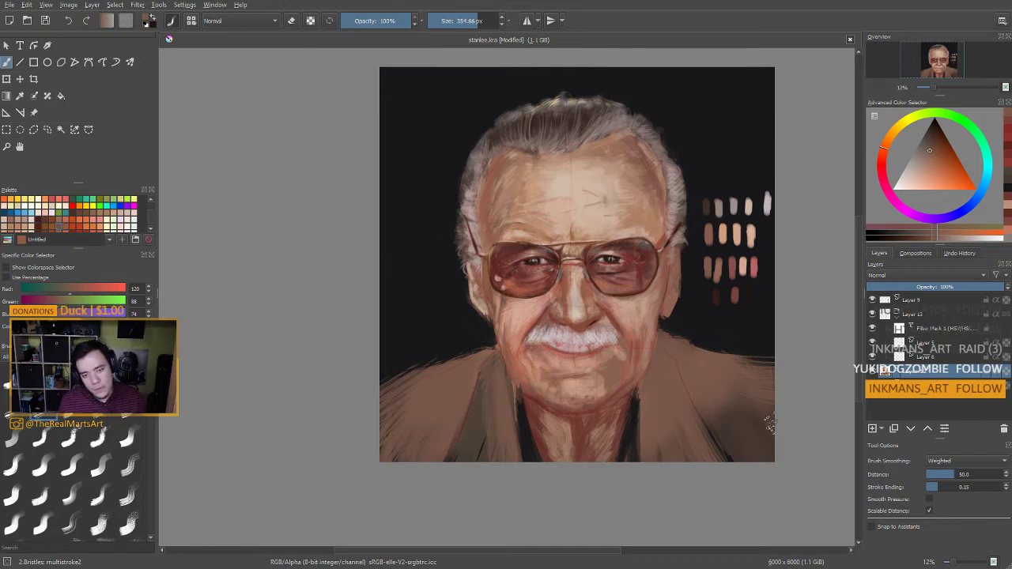
Shade the outer left-side shoulder and sleeve with darker browns sampled from the jacket
ctrl+click(406, 378)
drag(400, 384, 389, 393)
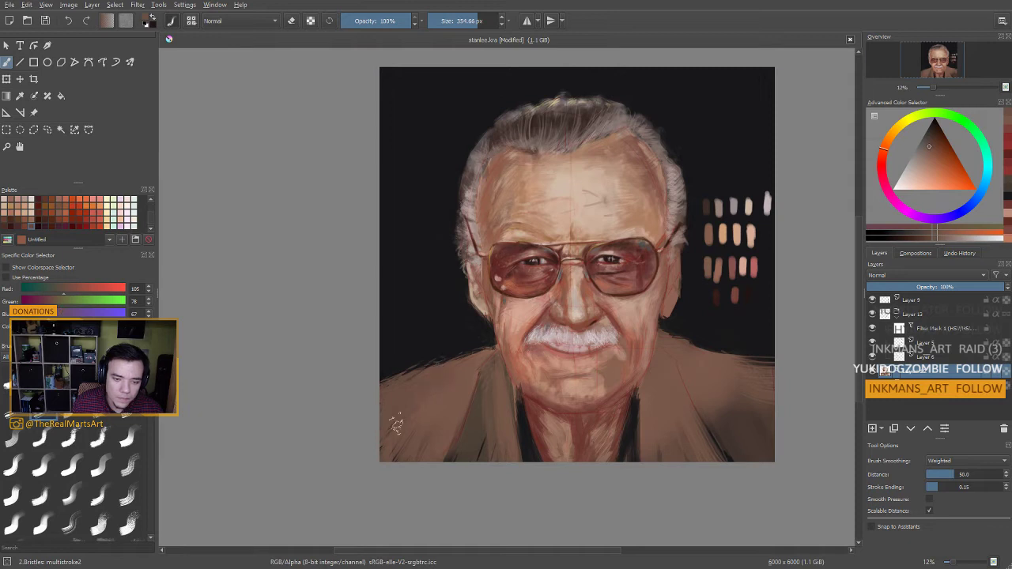
ctrl+click(480, 434)
ctrl+click(477, 439)
drag(413, 397, 437, 378)
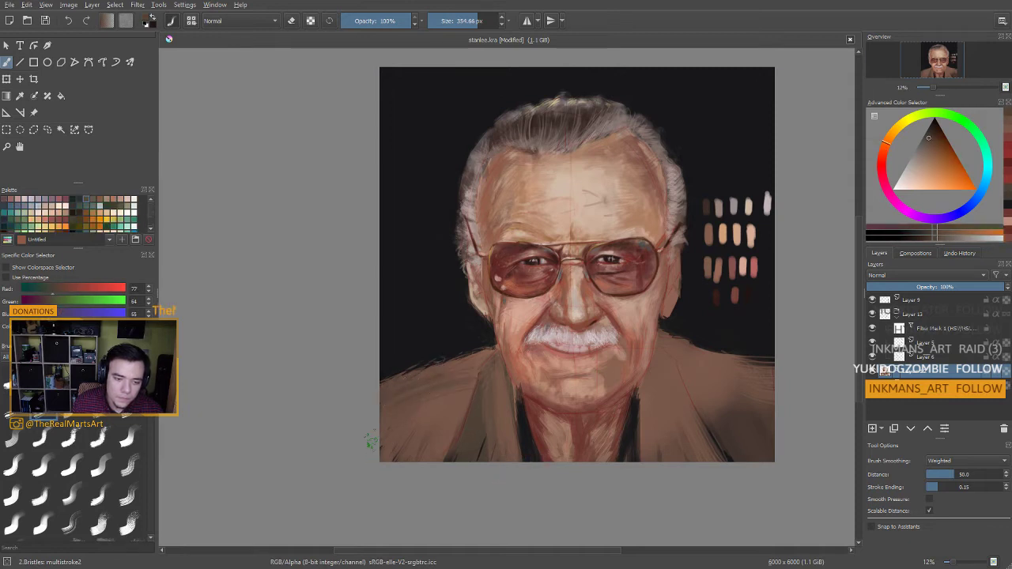
drag(373, 444, 405, 397)
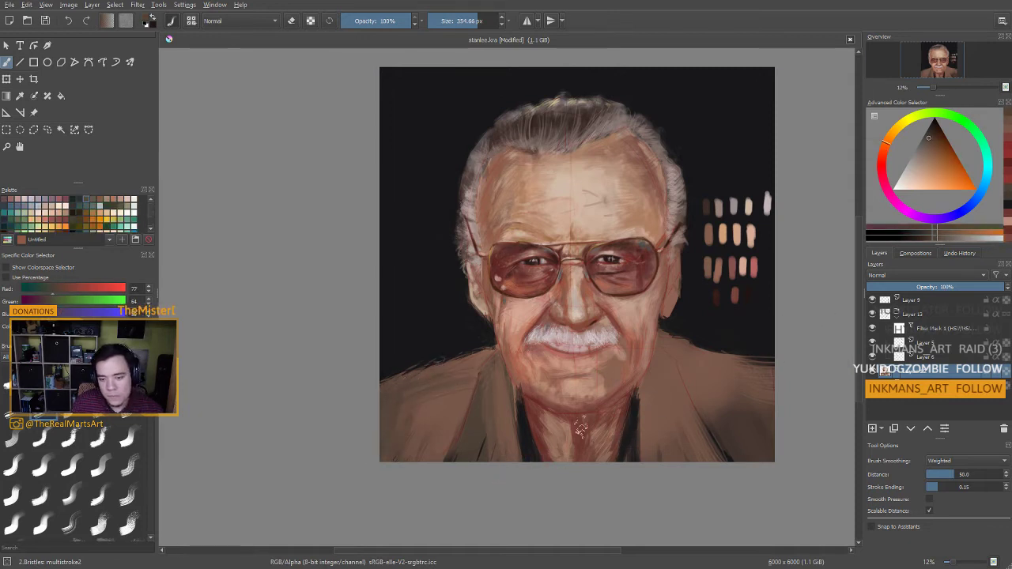
Sample a near-black from the shirt collar and deepen the shading beside the left-side lapel
ctrl+click(644, 419)
ctrl+click(537, 426)
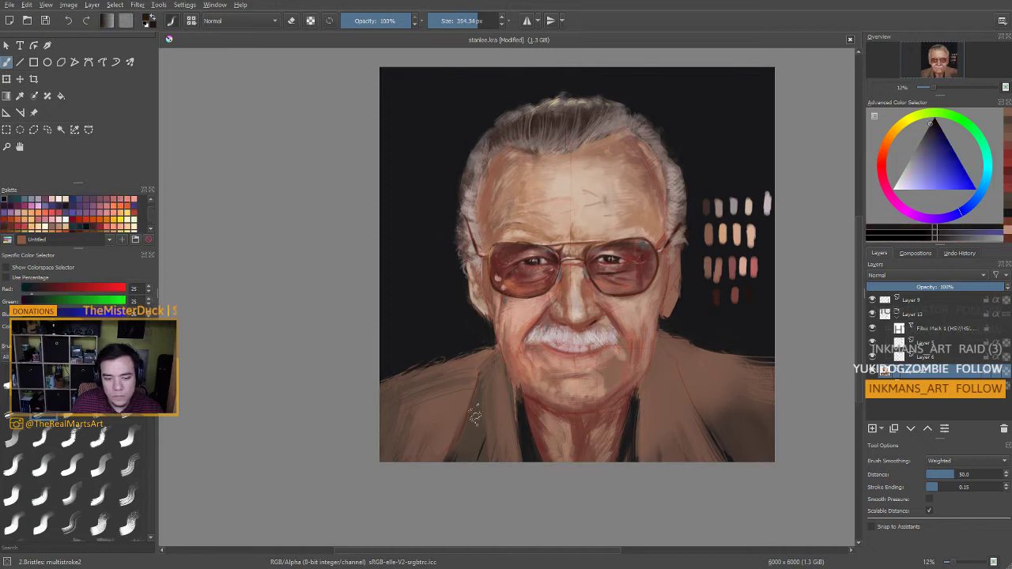
drag(474, 415, 455, 415)
Lighten a sampled jacket brown and paint thin highlights along the left-side lapel edges with a 144.65 px brush
ctrl+click(412, 383)
ctrl+click(452, 412)
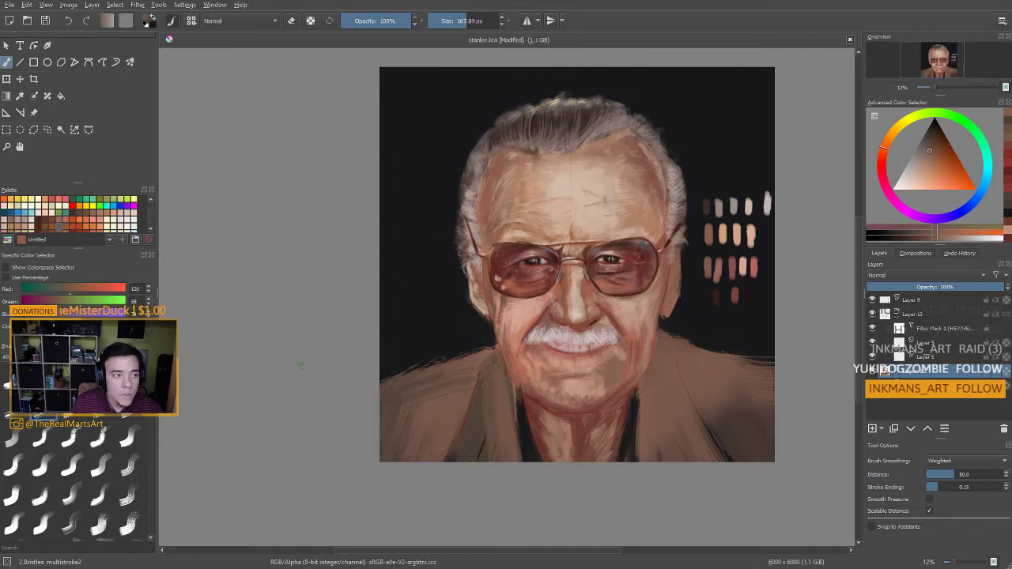
drag(926, 168, 922, 163)
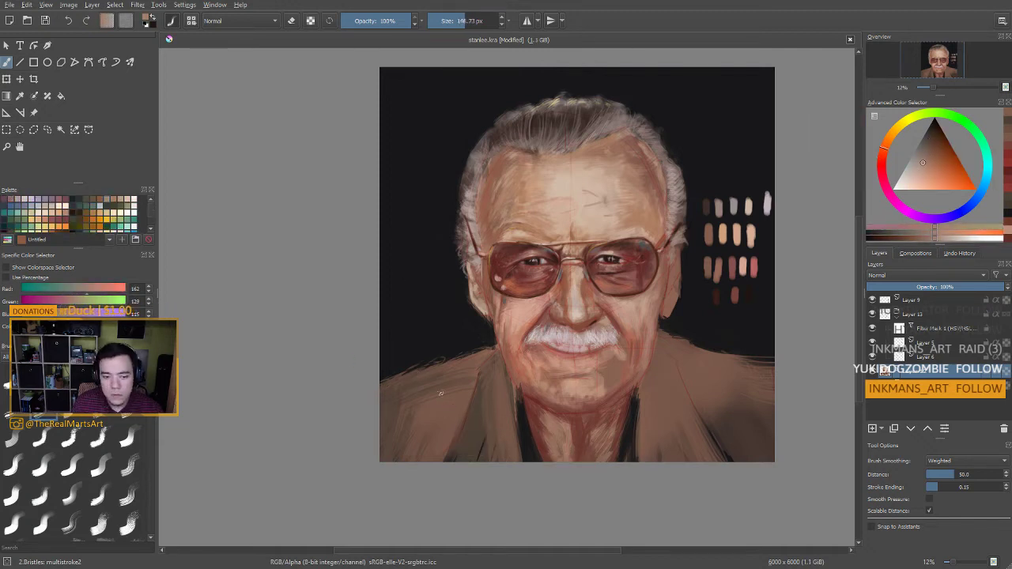
drag(490, 356, 462, 457)
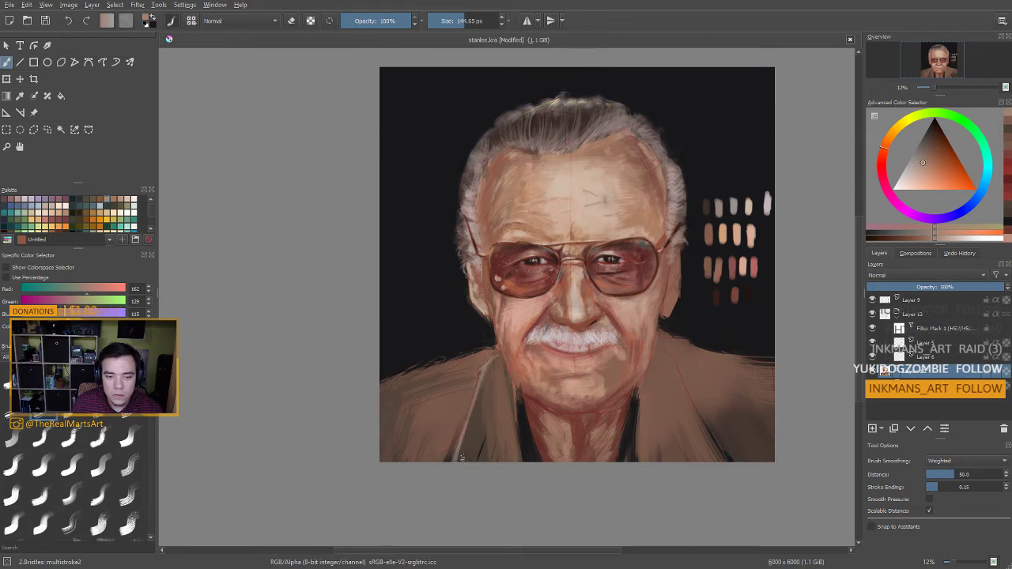
drag(504, 398, 511, 462)
drag(502, 372, 517, 461)
Paint matching light brown highlights down the inner and outer edges of the right-side lapel
drag(671, 402, 678, 413)
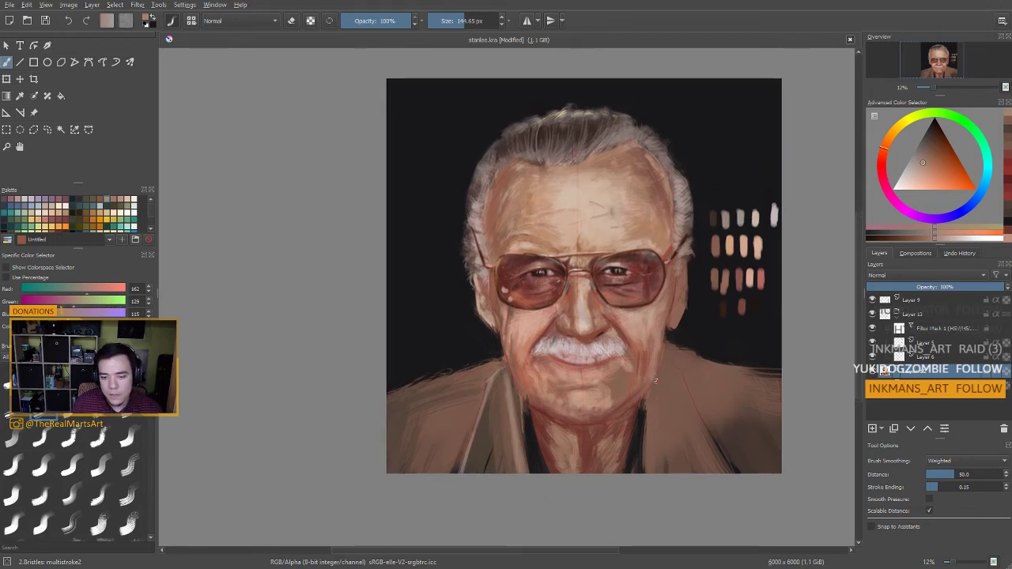
drag(654, 380, 640, 471)
drag(672, 354, 700, 456)
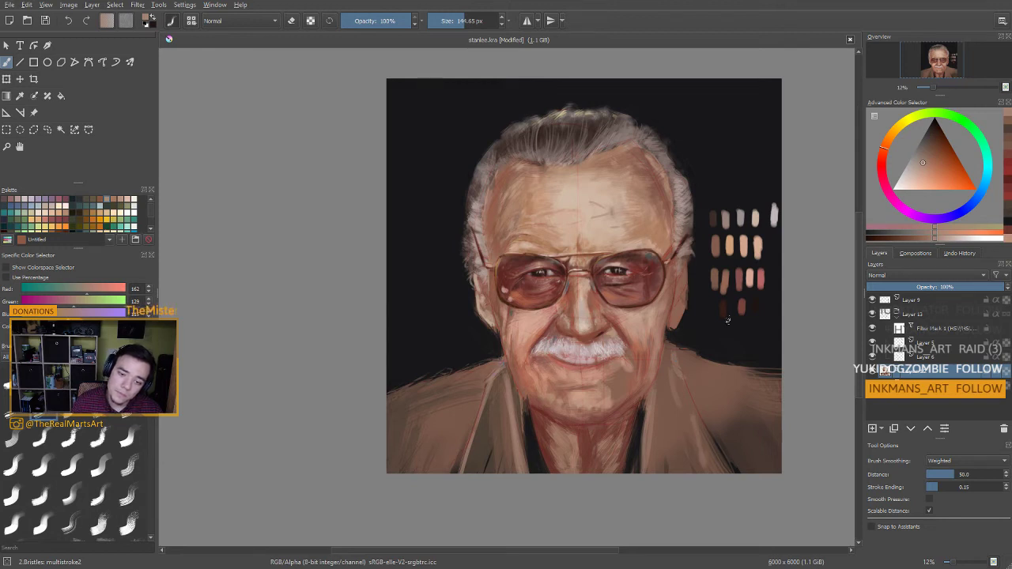
Darken the top of the left-side lapel with a sampled brown and streak a sampled light tone along both shoulders
ctrl+click(490, 401)
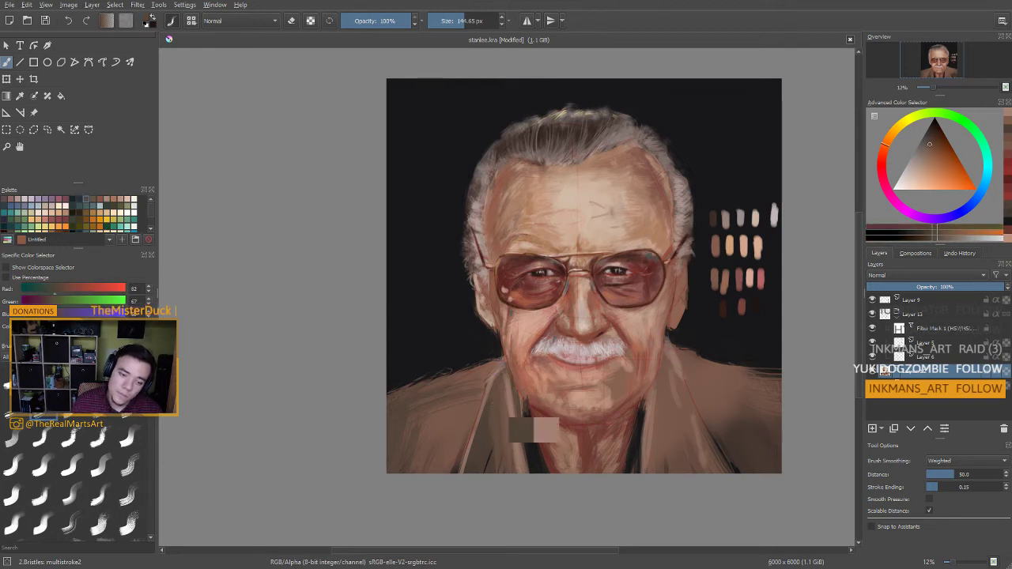
drag(499, 370, 491, 381)
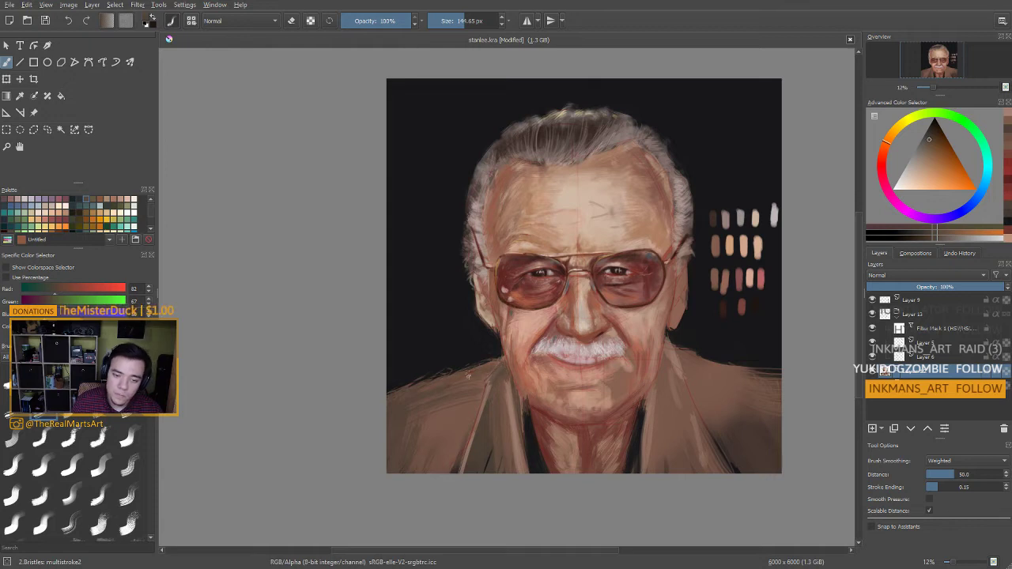
ctrl+click(512, 407)
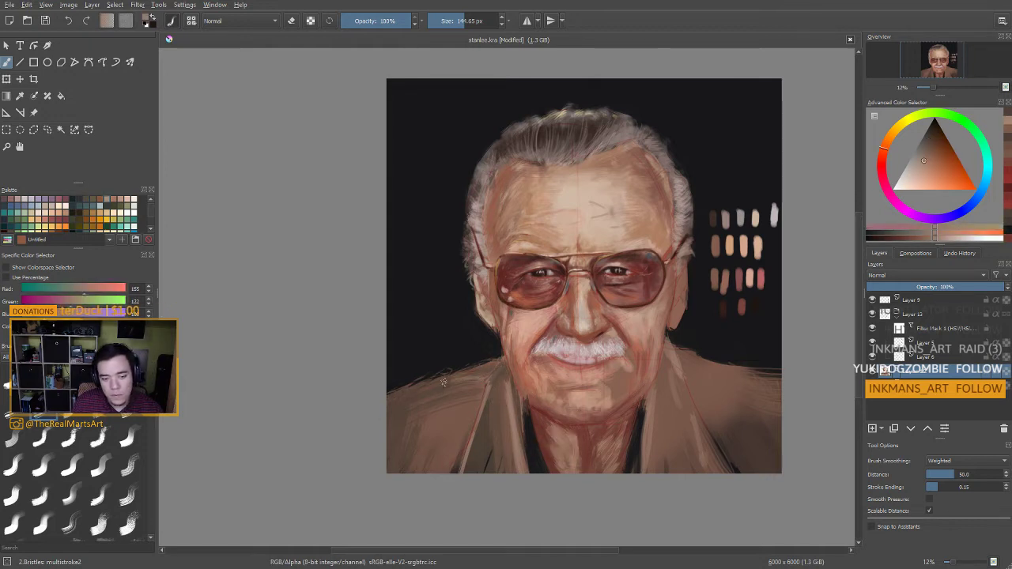
drag(443, 383, 391, 398)
mouse_move(483, 365)
mouse_down()
mouse_move(389, 399)
mouse_move(389, 410)
mouse_up()
drag(684, 353, 759, 385)
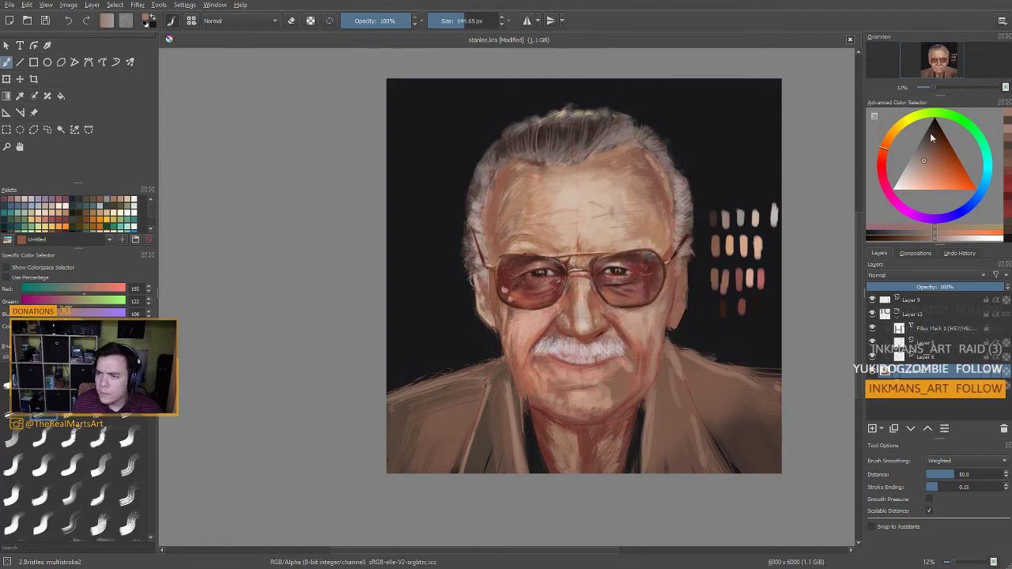
Mix a mustard yellow, shrink the brush and paint a thin rim light along the upper edges of both shoulders
click(904, 121)
drag(956, 178, 937, 163)
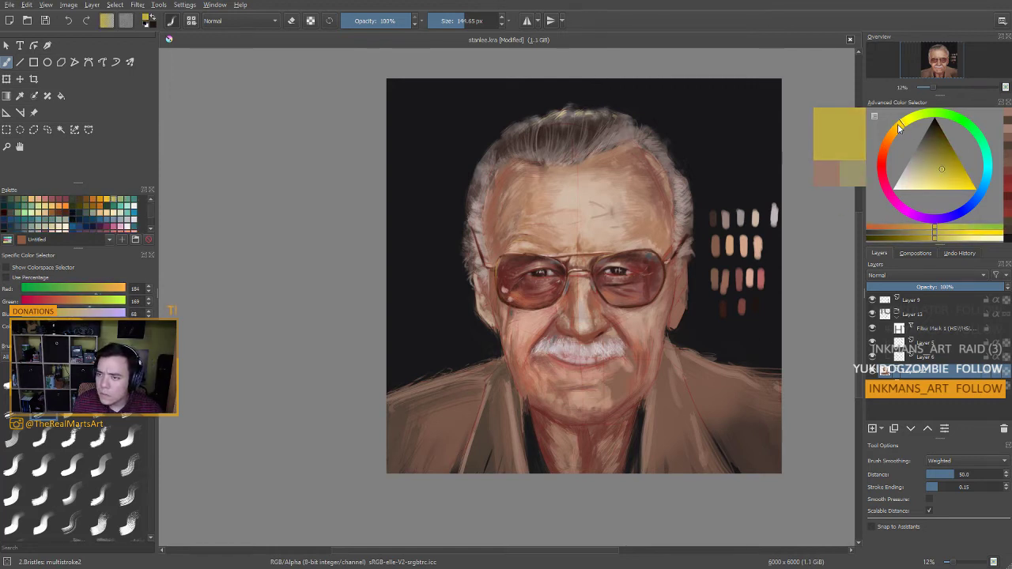
drag(899, 128, 906, 126)
drag(900, 128, 904, 124)
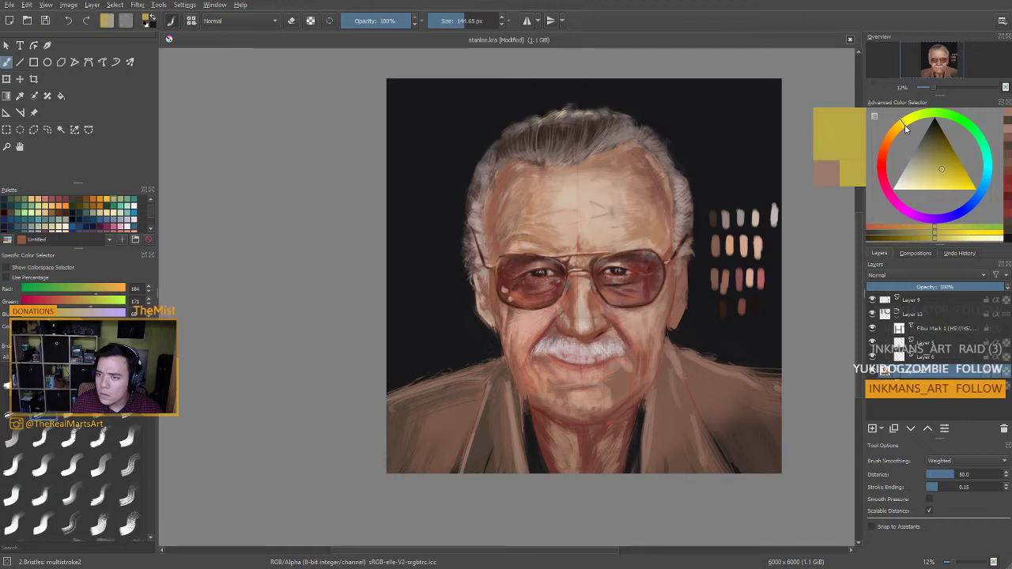
drag(939, 181, 939, 167)
mouse_move(482, 369)
shift+mouse_down()
mouse_move(456, 369)
mouse_move(499, 361)
mouse_move(435, 377)
shift+mouse_up()
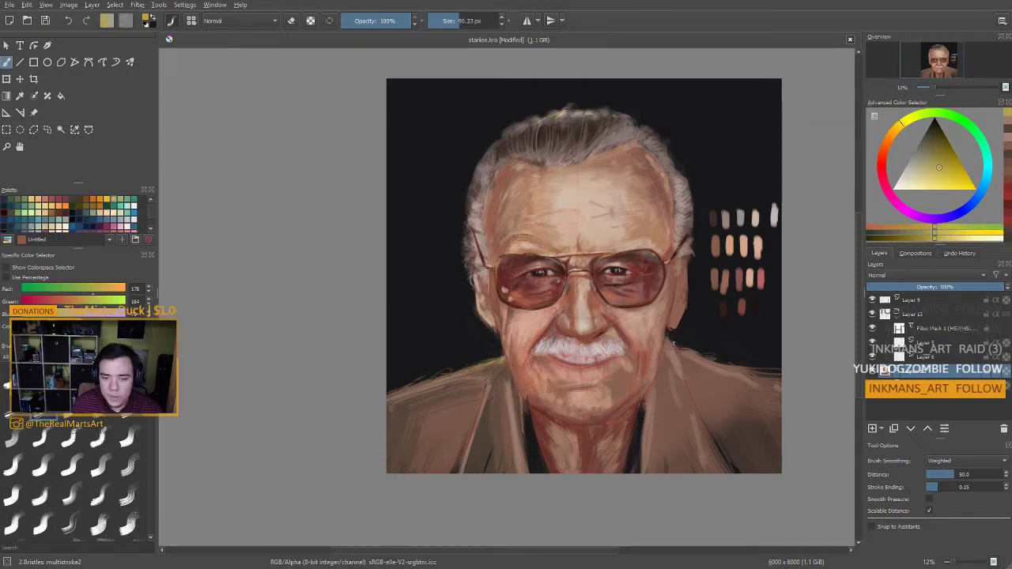
mouse_move(670, 332)
mouse_down()
mouse_move(679, 350)
mouse_move(745, 375)
mouse_up()
Change the painting colour to a mid neutral grey with RGB values of 112
drag(707, 428, 654, 423)
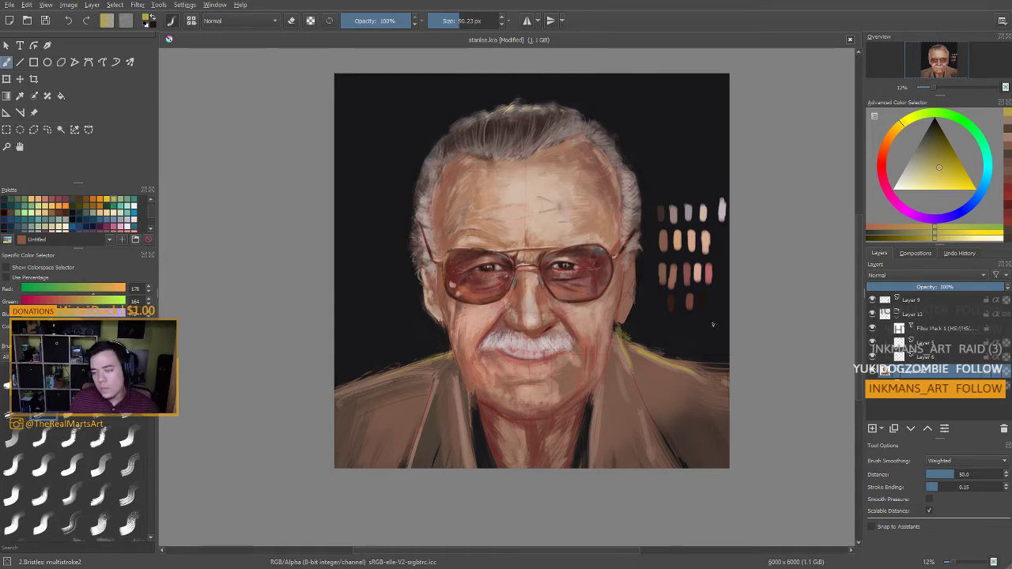
drag(528, 405, 549, 438)
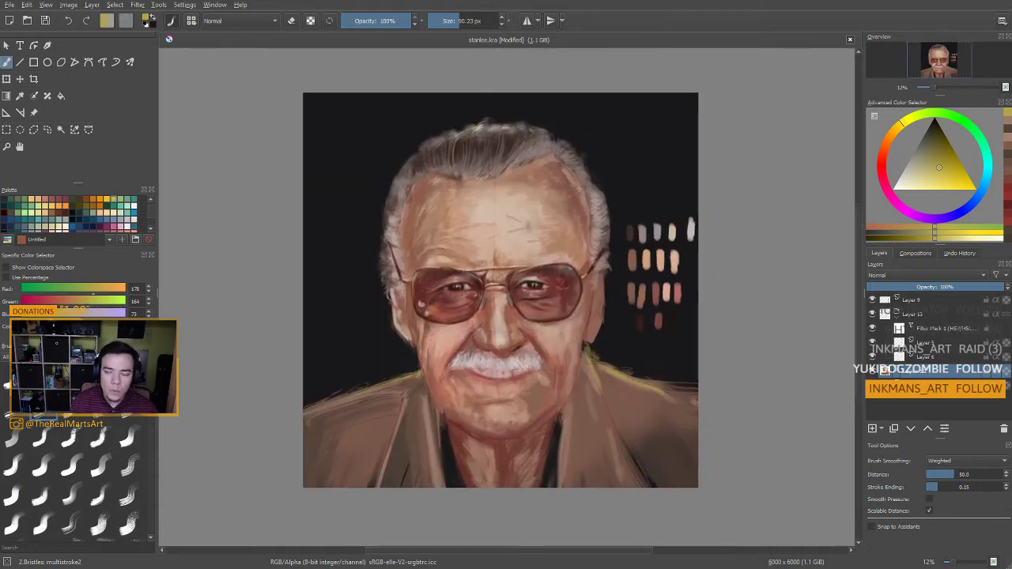
click(882, 164)
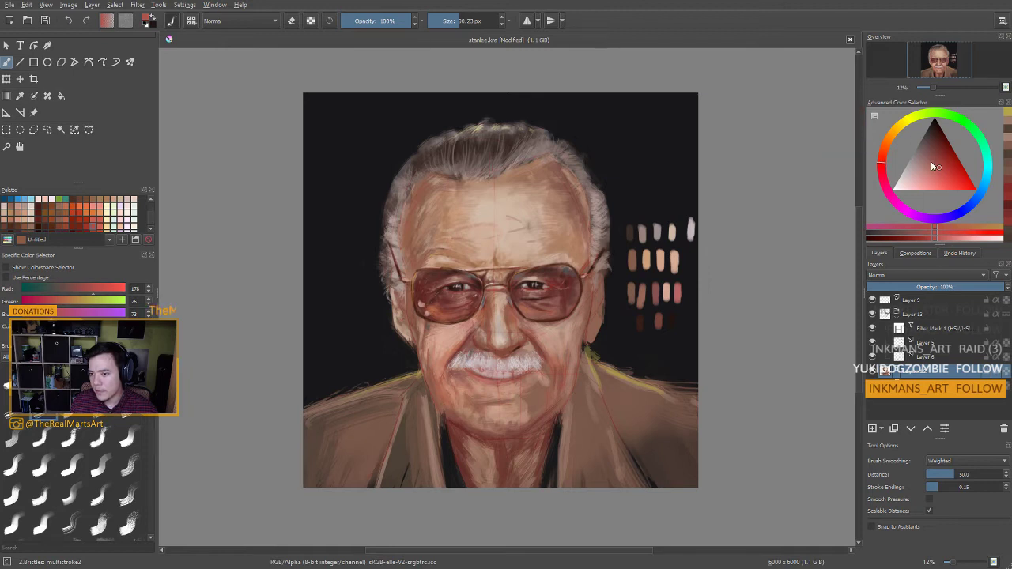
click(925, 132)
click(915, 148)
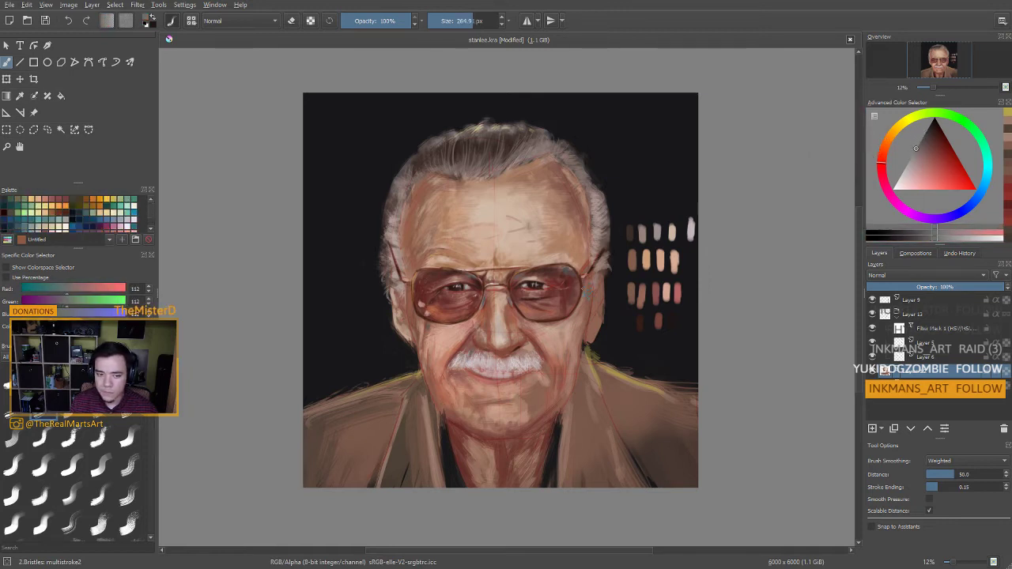
Try grey strokes on the forehead and the left-side shoulder with a 270.12 px brush
mouse_move(486, 215)
mouse_down()
mouse_move(474, 253)
mouse_move(508, 255)
mouse_up()
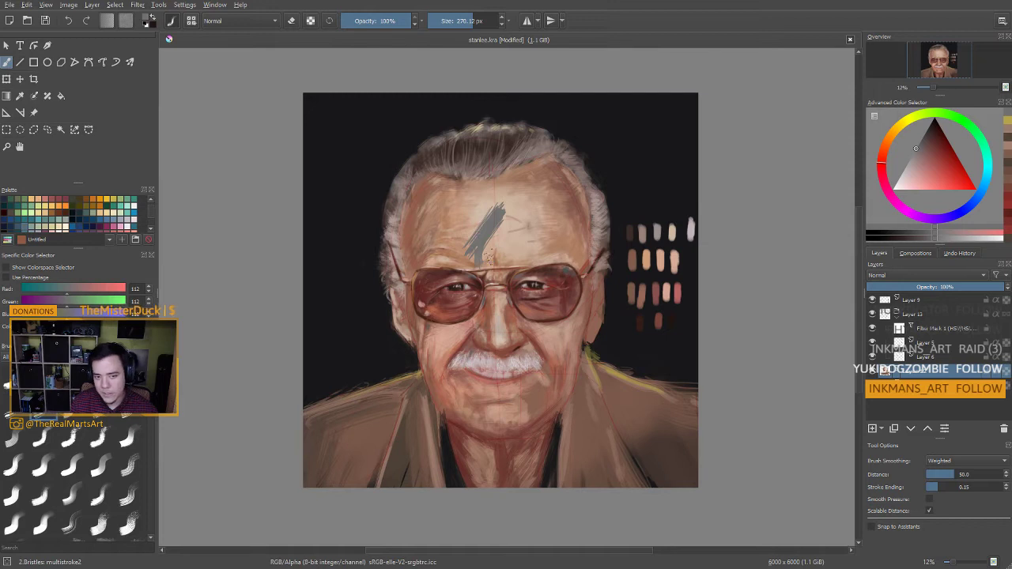
key(ctrl+z)
drag(384, 454, 460, 373)
mouse_move(377, 386)
mouse_down()
mouse_move(470, 382)
mouse_move(445, 372)
mouse_move(430, 394)
mouse_up()
key(ctrl+z)
key(ctrl+z)
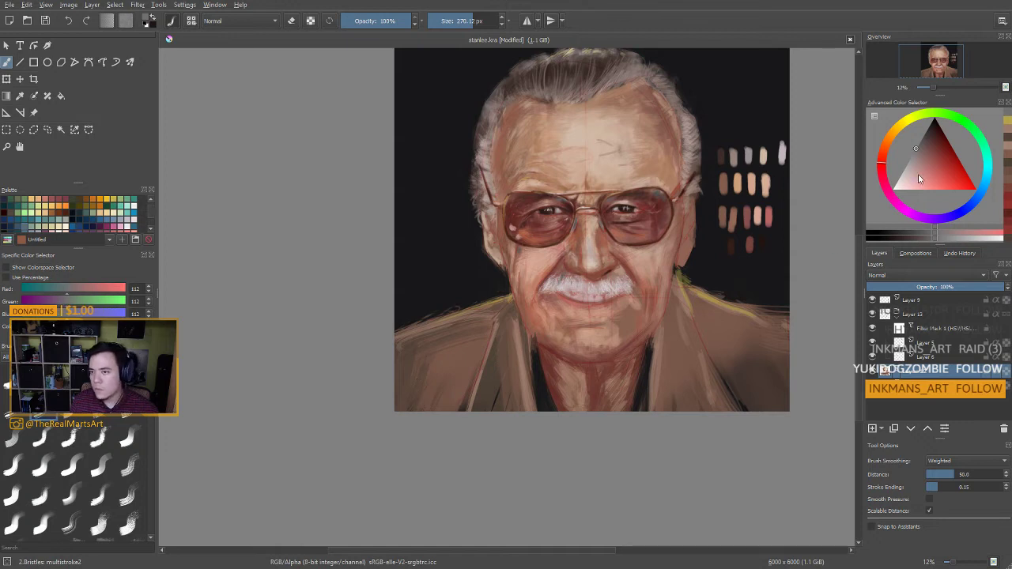
Lighten the neutral grey to RGB 123 and set the layer's blending mode to Color
click(913, 152)
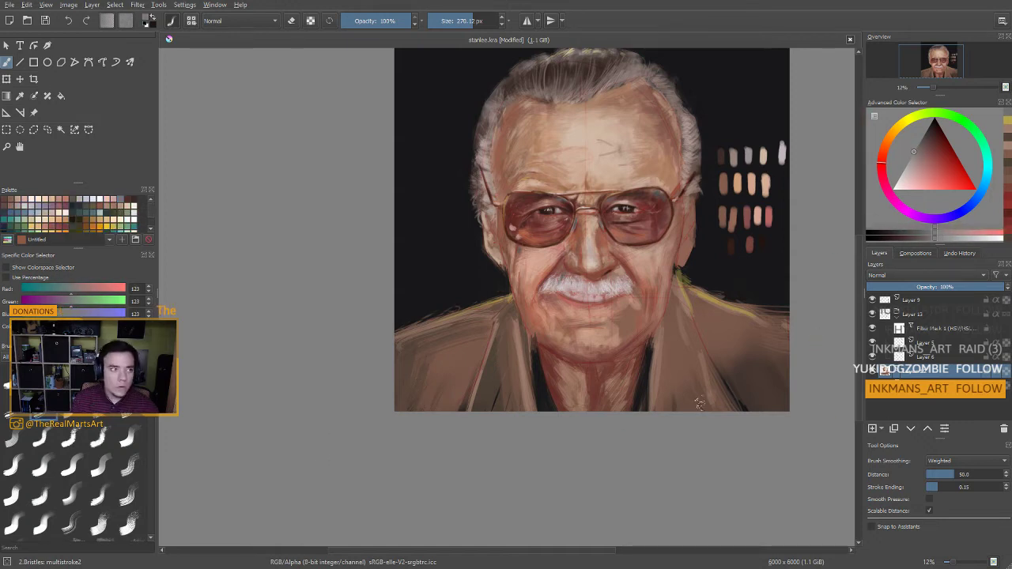
click(893, 275)
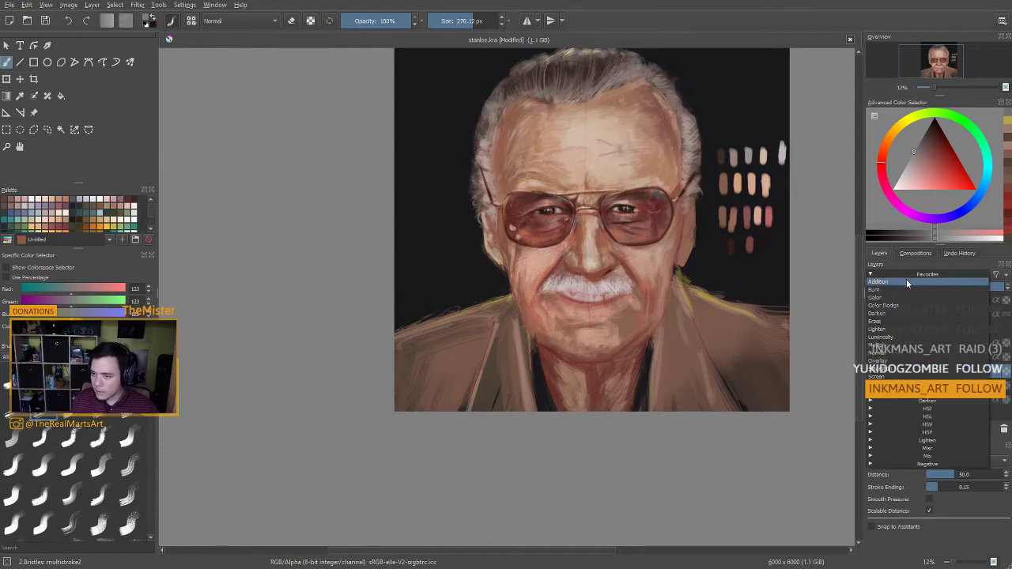
click(877, 297)
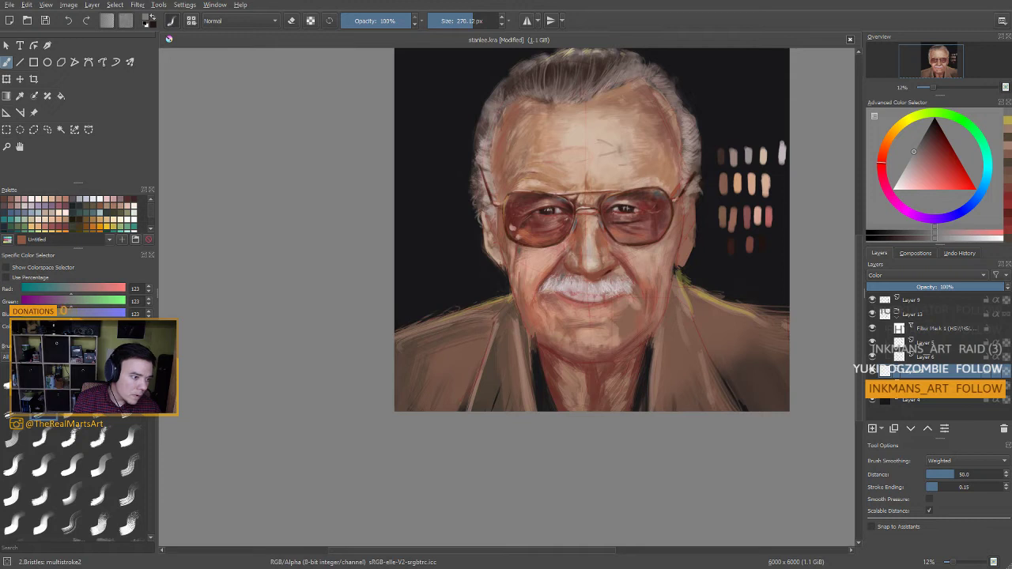
Paint grey vertical stripes down the left-side shoulder of the jacket with the Blocks basic brush
click(99, 436)
click(102, 472)
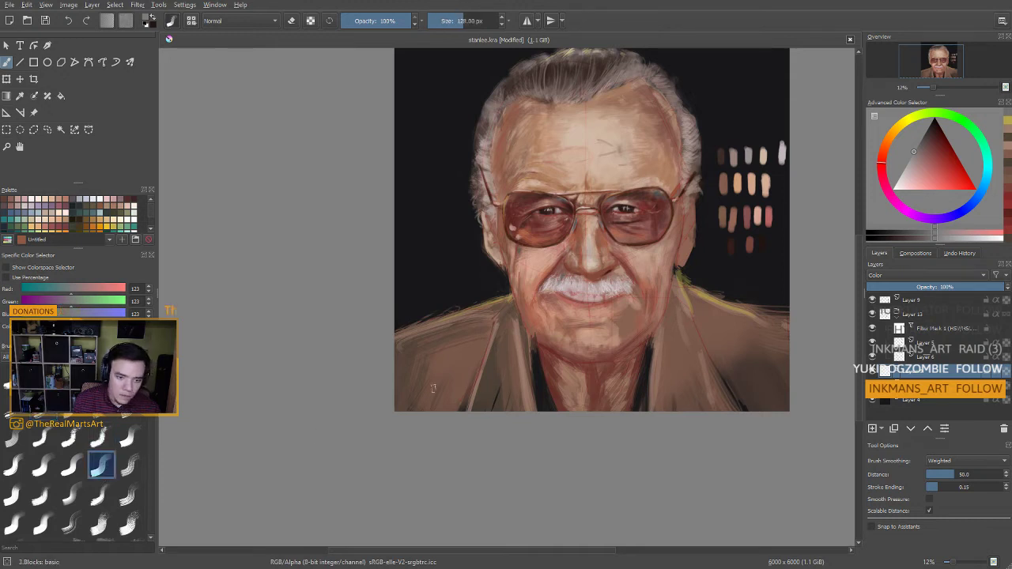
mouse_move(362, 395)
mouse_down()
mouse_move(507, 394)
mouse_move(381, 394)
mouse_move(507, 388)
mouse_move(436, 391)
mouse_move(480, 385)
mouse_up()
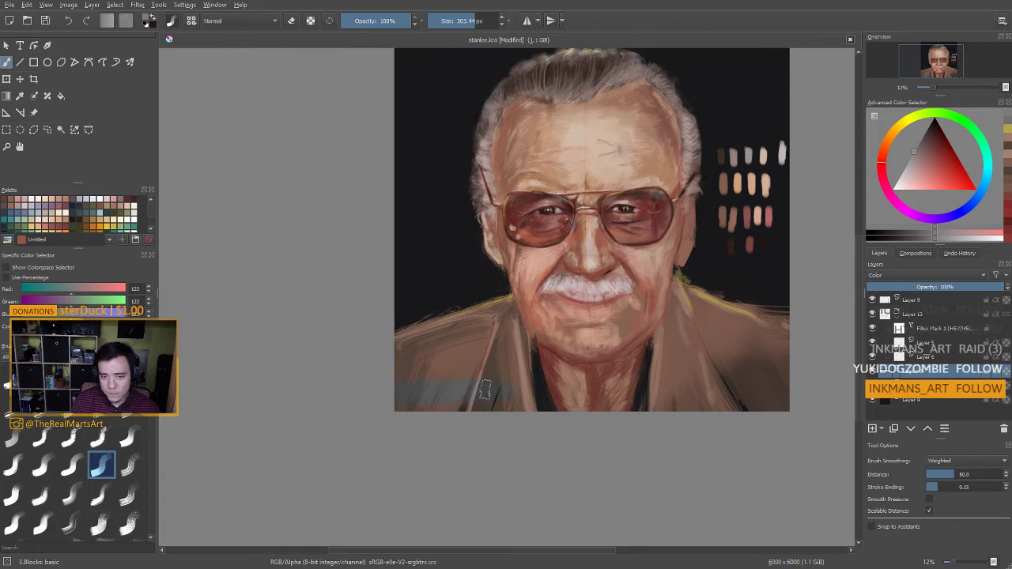
key(e)
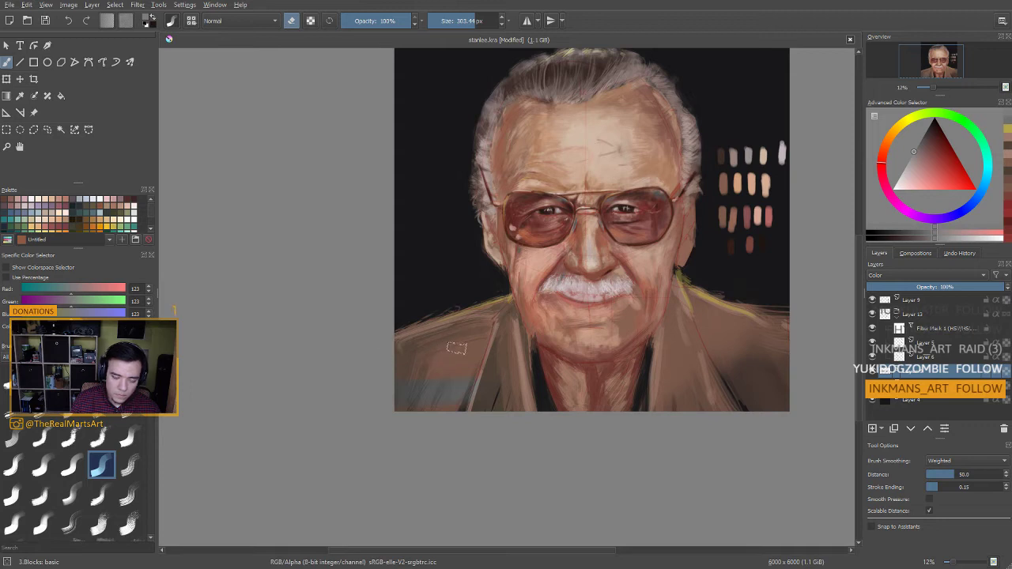
key(e)
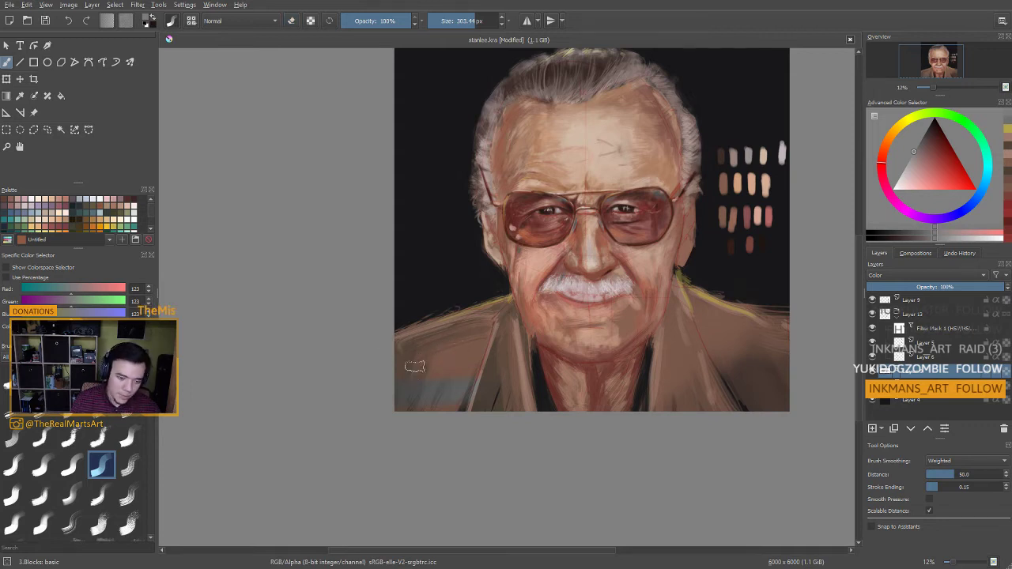
key(e)
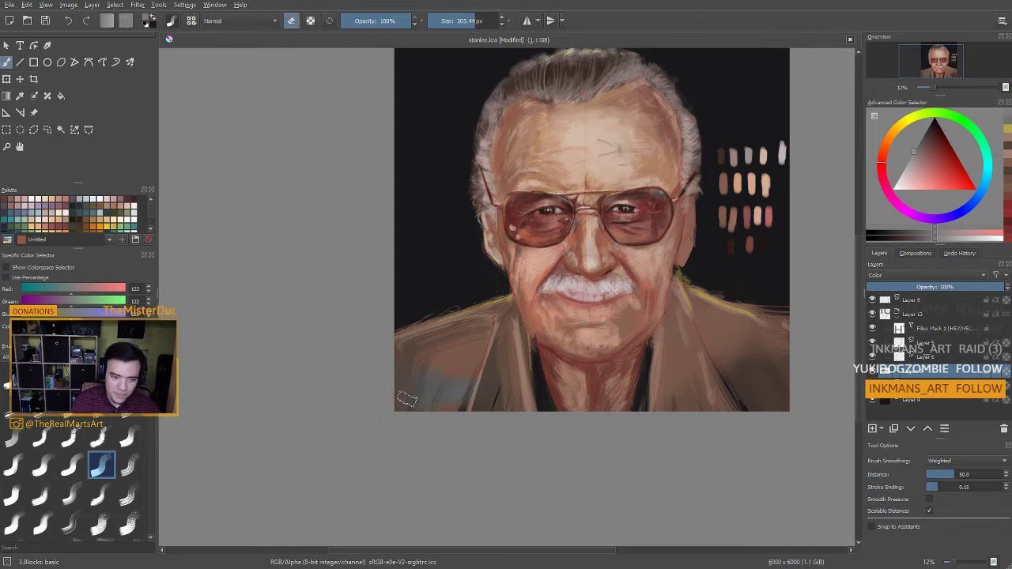
key(e)
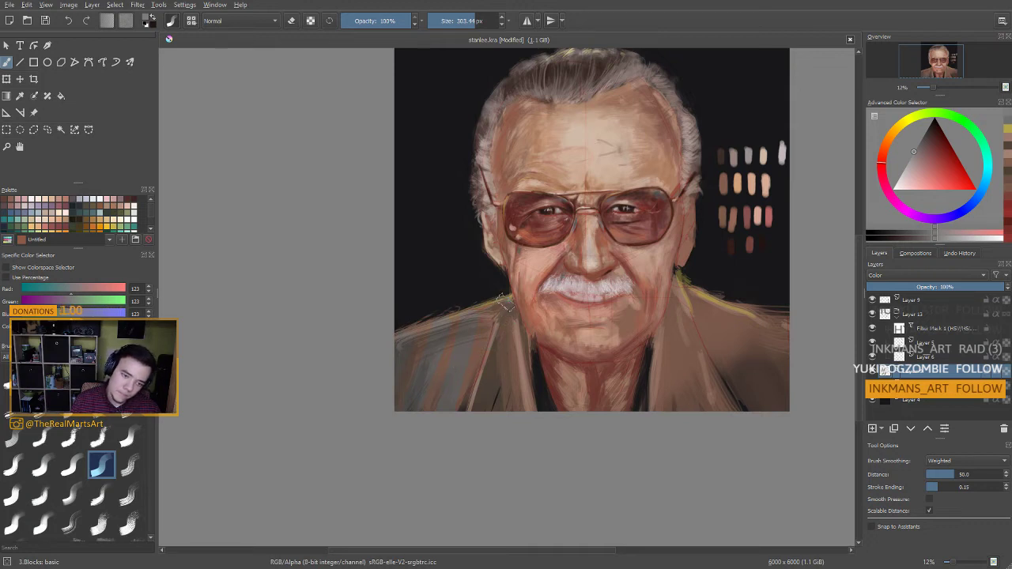
drag(499, 320, 438, 320)
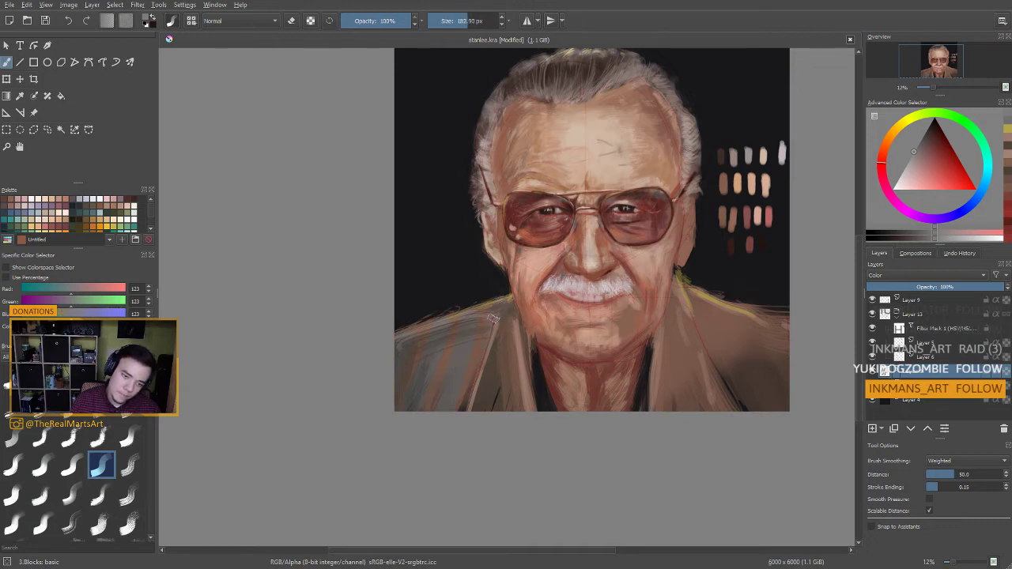
Switch to a dark red (RGB 121, 30, 31) and paint stripes of it between the grey ones on the shoulder
ctrl+click(420, 337)
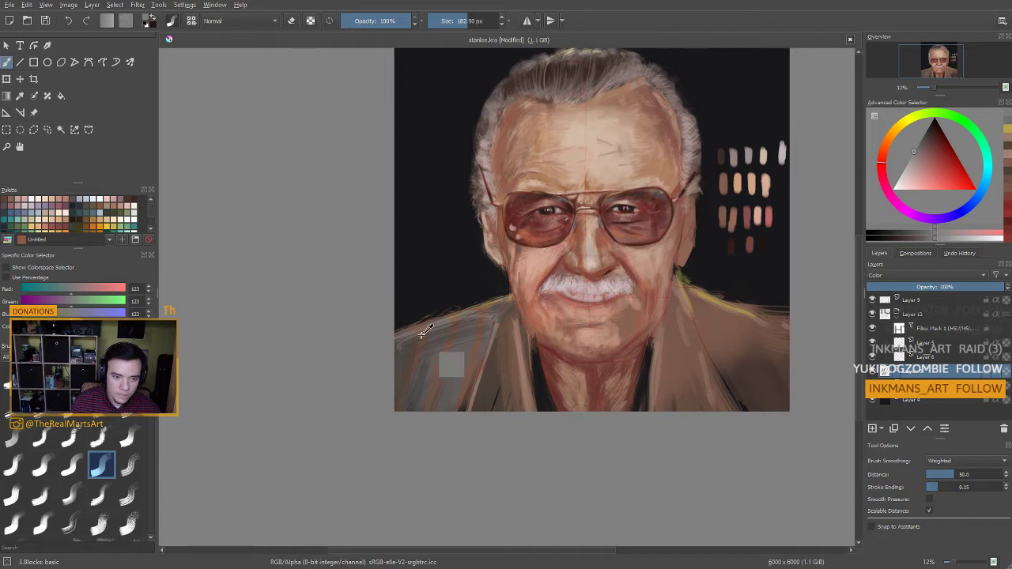
click(882, 165)
click(944, 151)
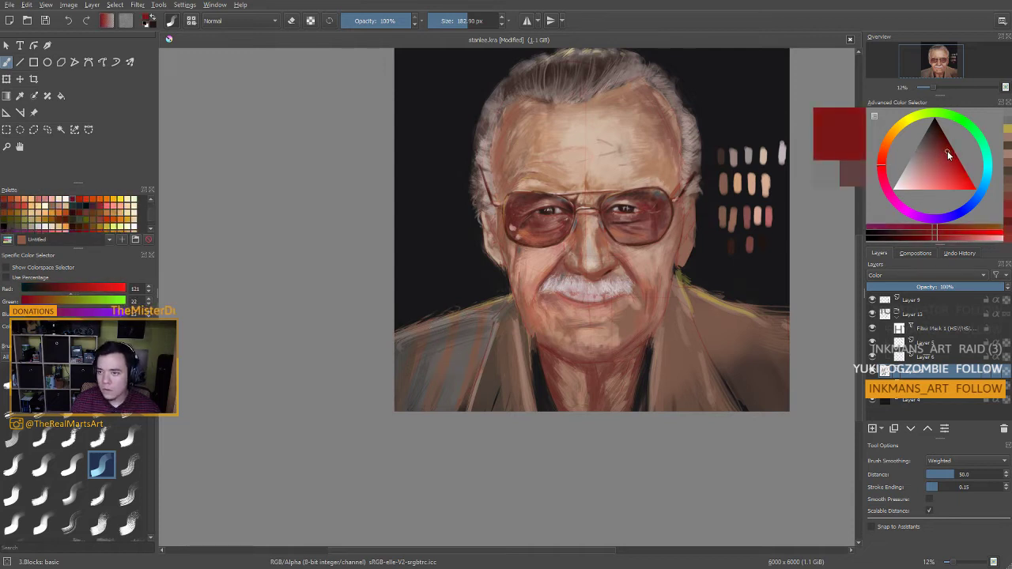
drag(470, 352, 507, 342)
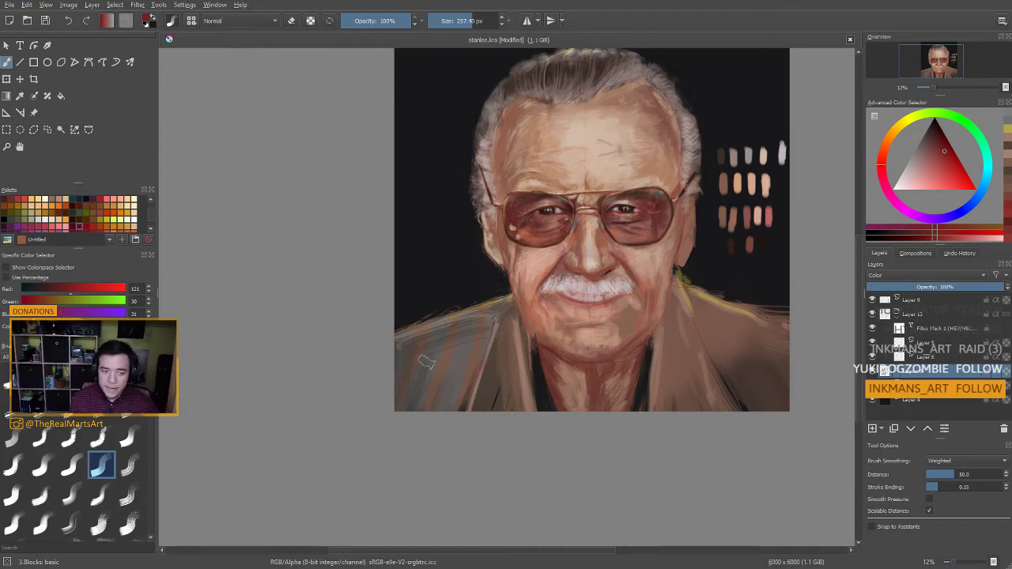
mouse_move(421, 337)
mouse_down()
mouse_move(399, 407)
mouse_move(409, 400)
mouse_up()
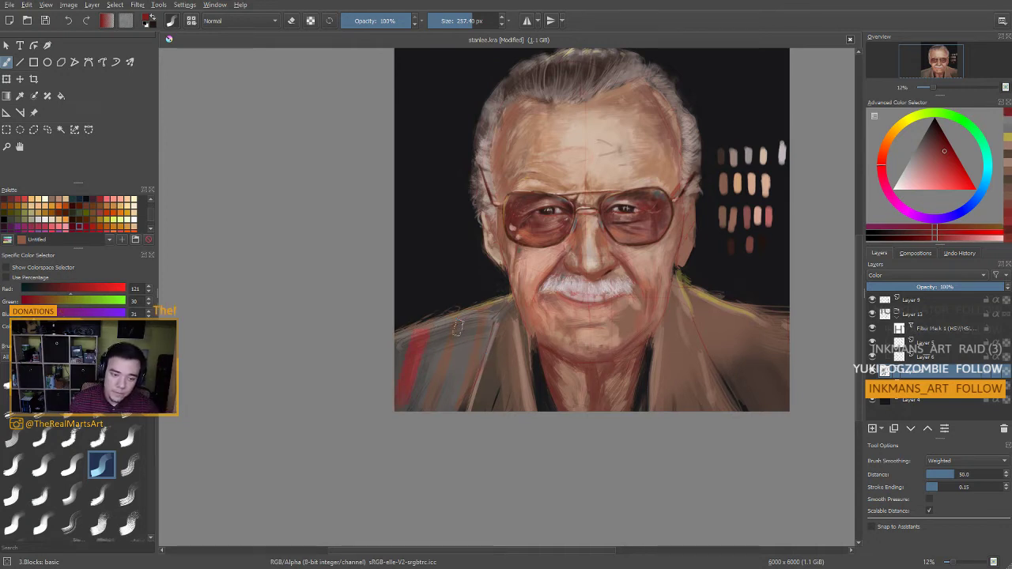
drag(453, 343, 434, 406)
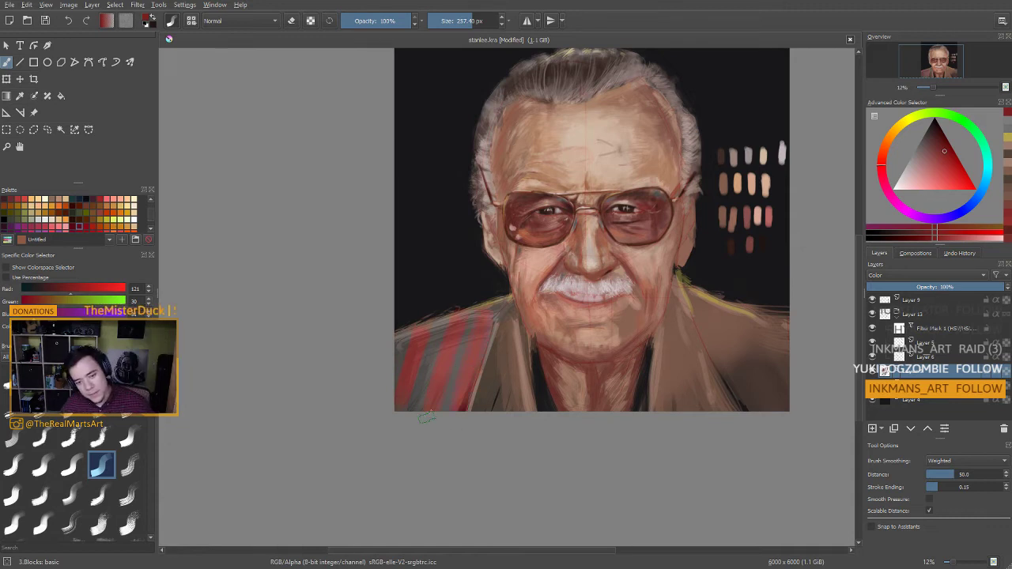
scroll(498, 271, down, 1)
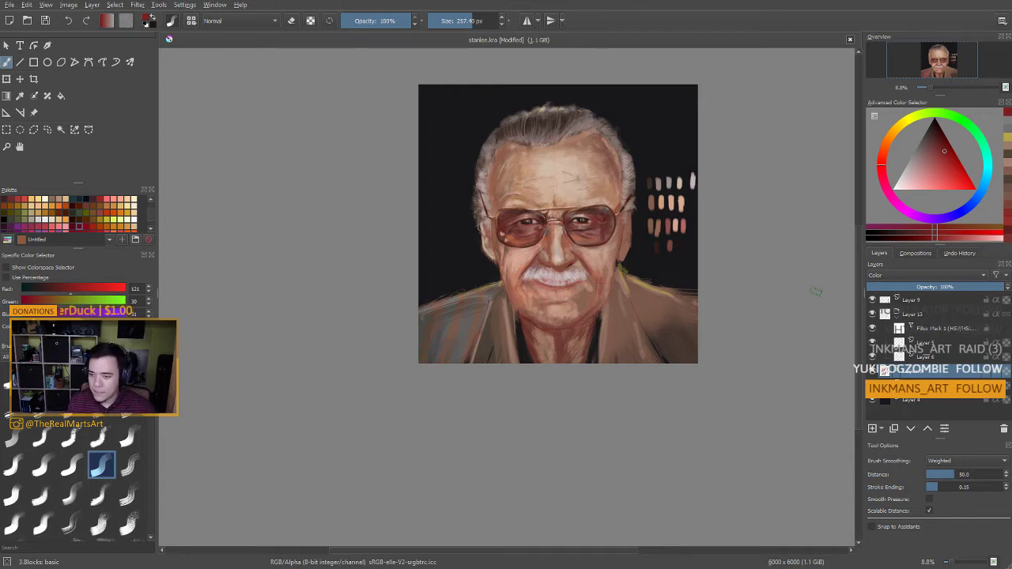
Try the Burn blending mode on the striped layer, then set it to Normal
click(920, 275)
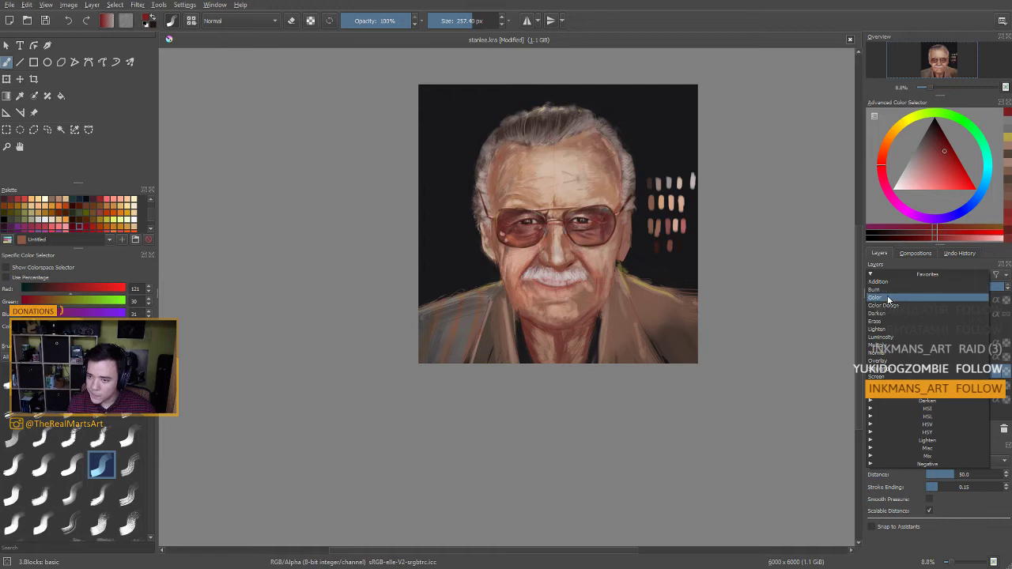
click(886, 290)
click(884, 278)
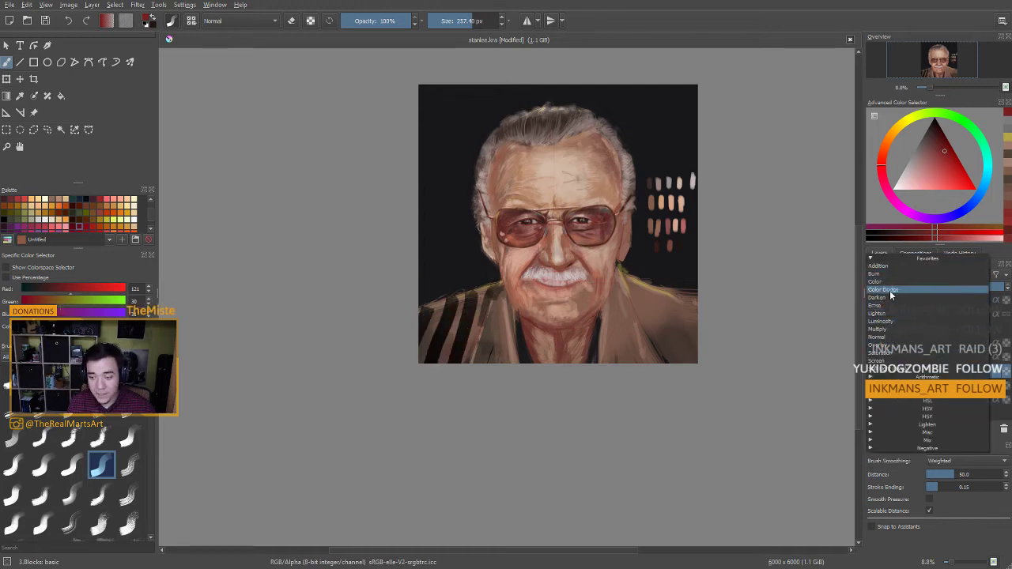
click(890, 339)
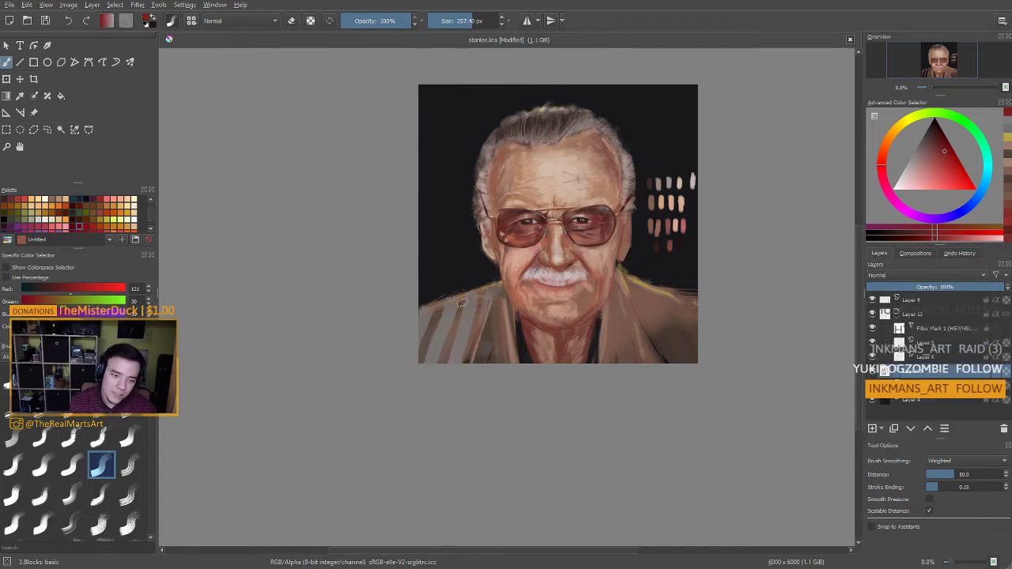
Pick the dark red again and repaint the red stripes on the left-side shoulder with the 257.40 px brush
click(444, 319)
ctrl+click(444, 320)
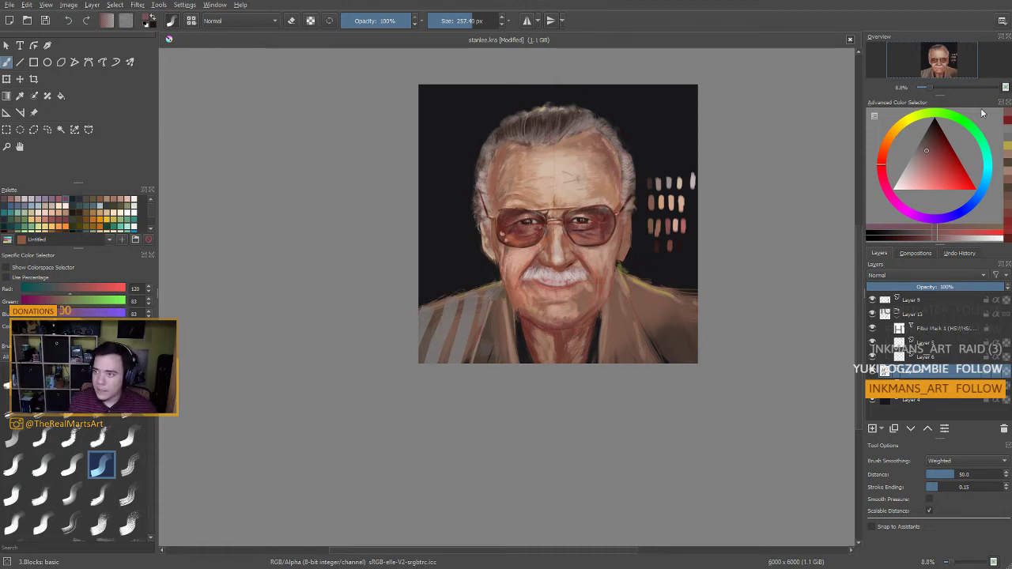
scroll(71, 214, down, 3)
click(79, 226)
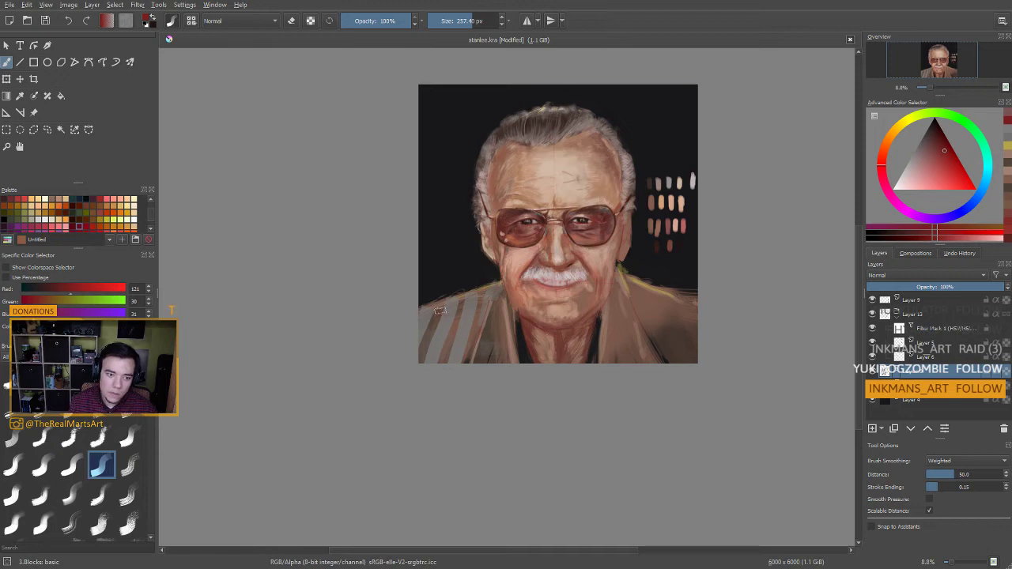
drag(440, 309, 419, 368)
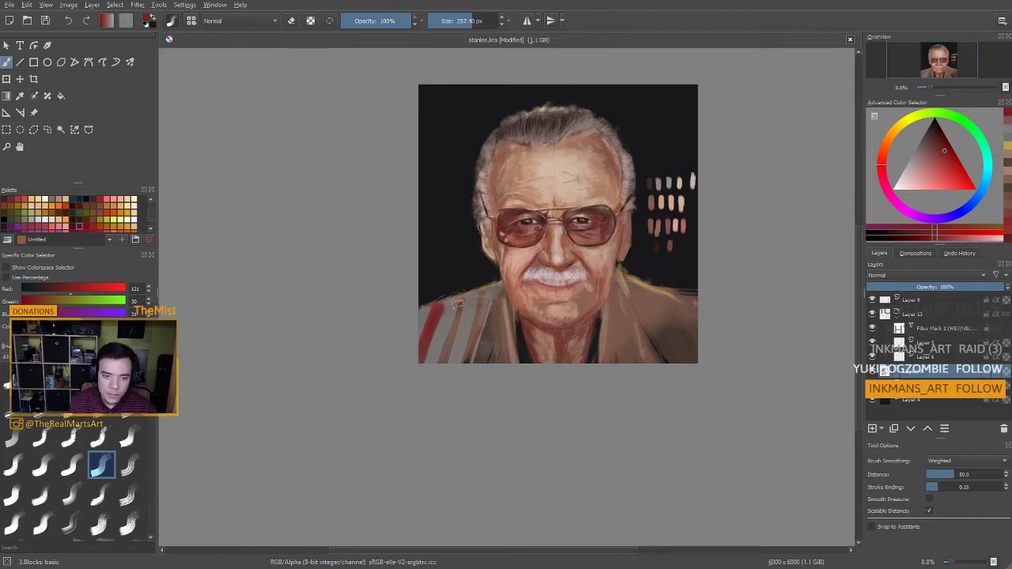
drag(463, 299, 440, 362)
drag(492, 292, 468, 358)
Sample the stripes' reds and greys and refine their edges and colours with a brush reduced to 167.80 px
ctrl+click(447, 318)
ctrl+click(458, 313)
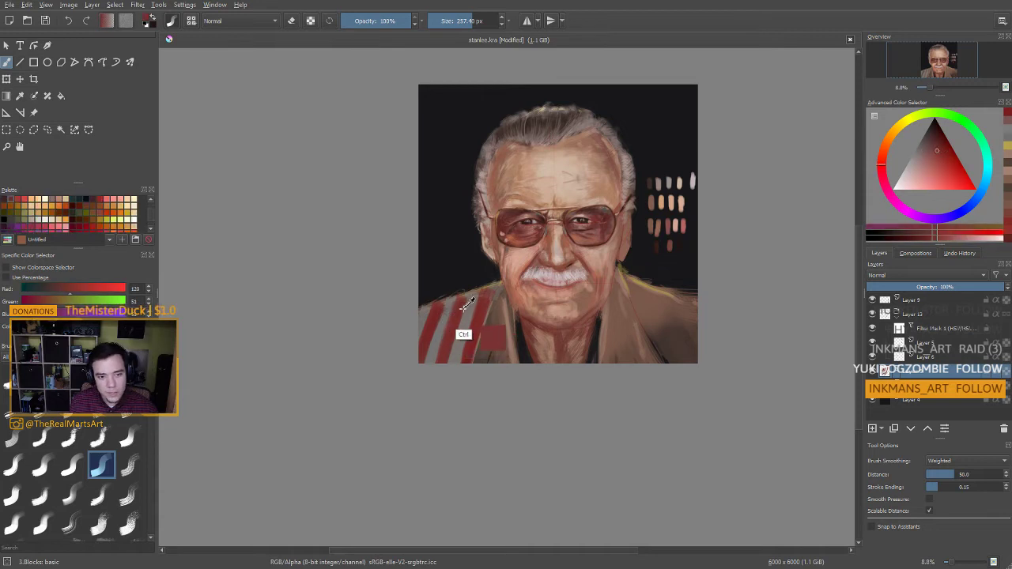
ctrl+click(473, 303)
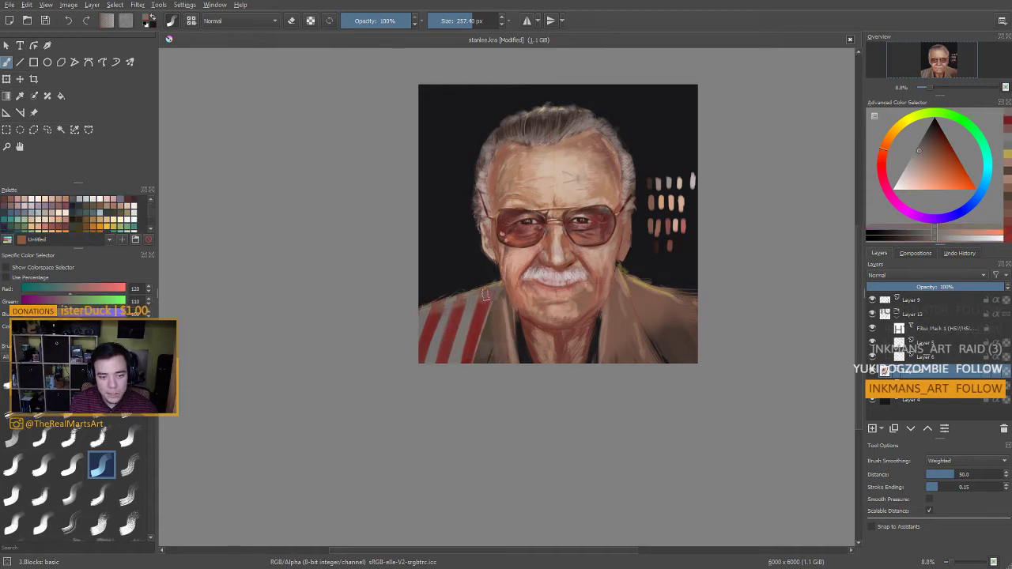
ctrl+click(431, 311)
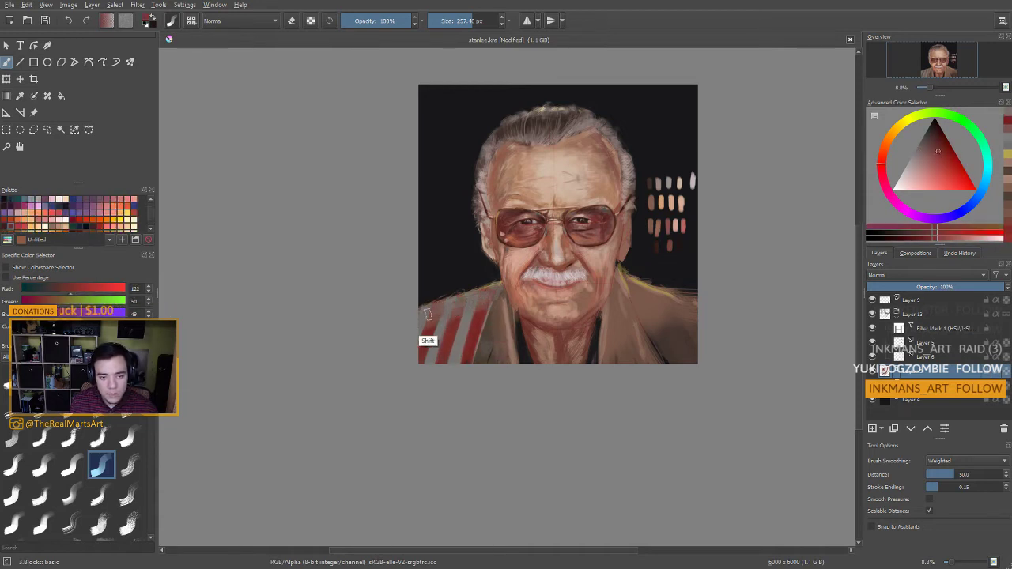
drag(437, 305, 427, 337)
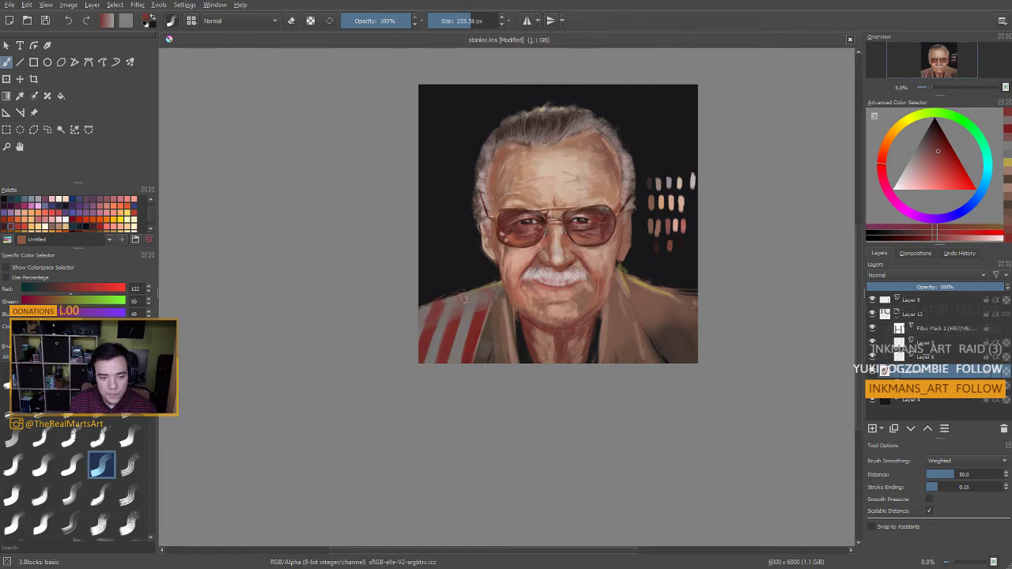
drag(463, 297, 459, 310)
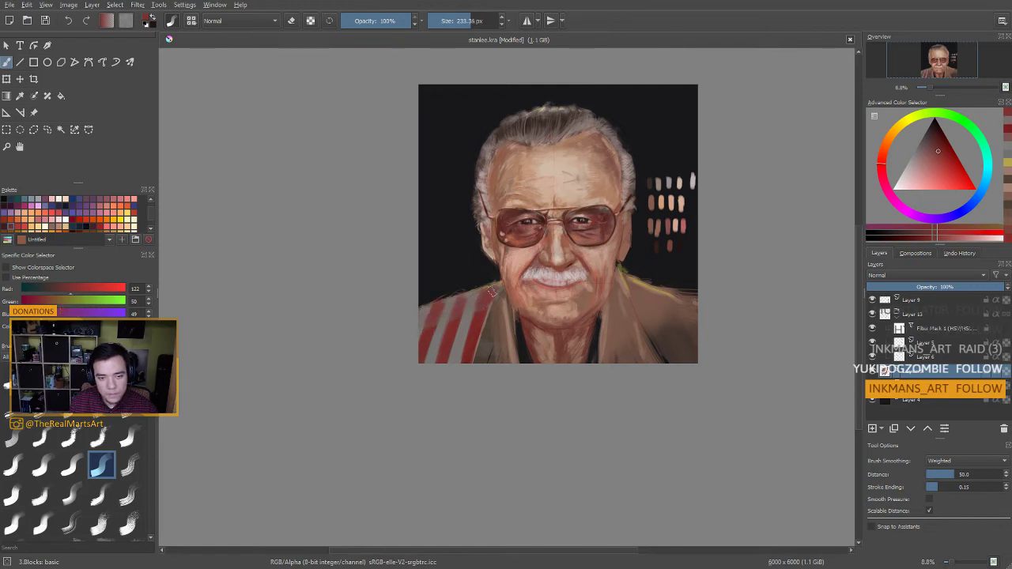
ctrl+click(480, 306)
ctrl+click(466, 322)
drag(451, 325, 424, 334)
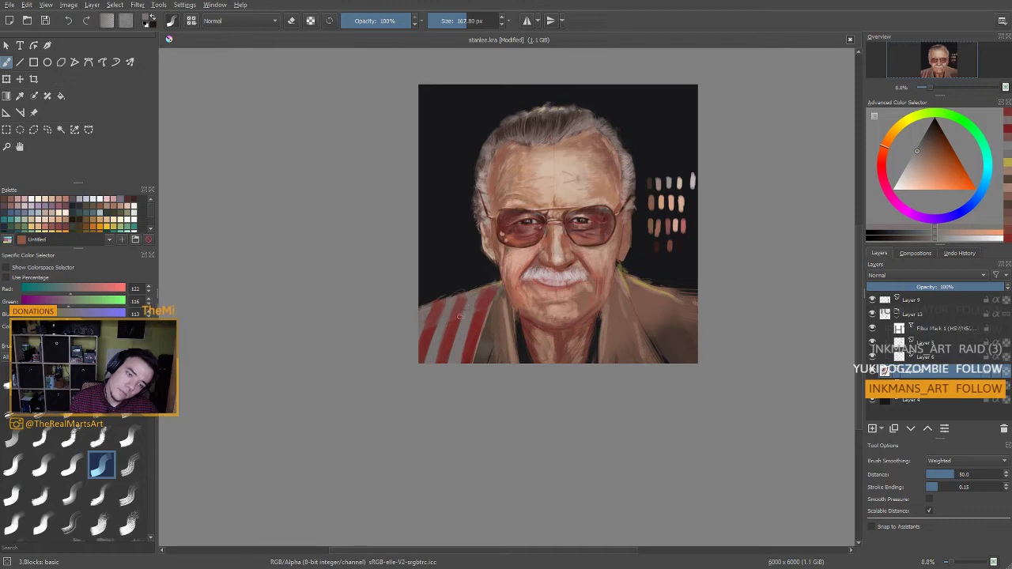
ctrl+click(446, 349)
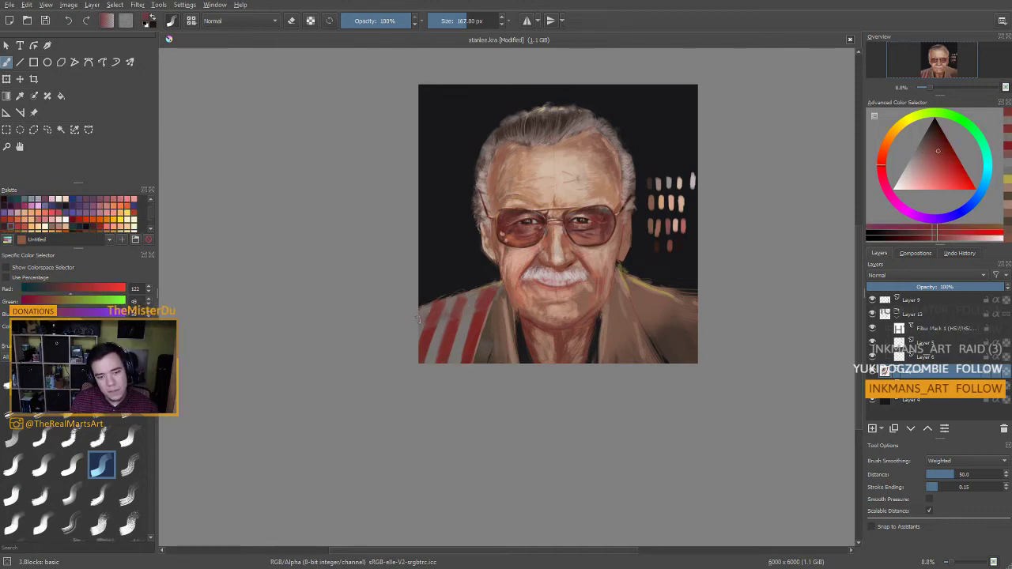
ctrl+click(458, 339)
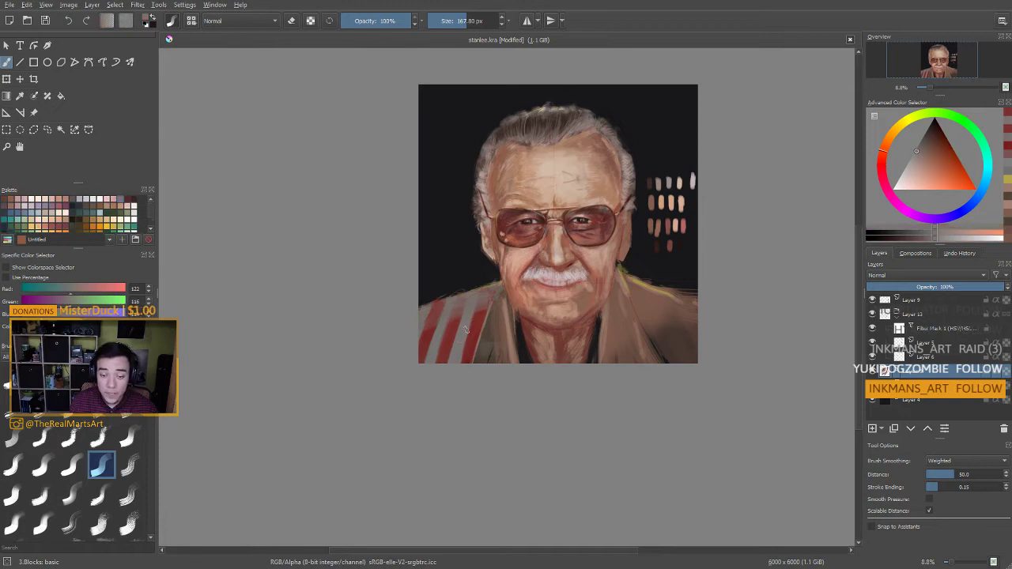
Hide the layer holding the red and grey shoulder stripes
click(872, 371)
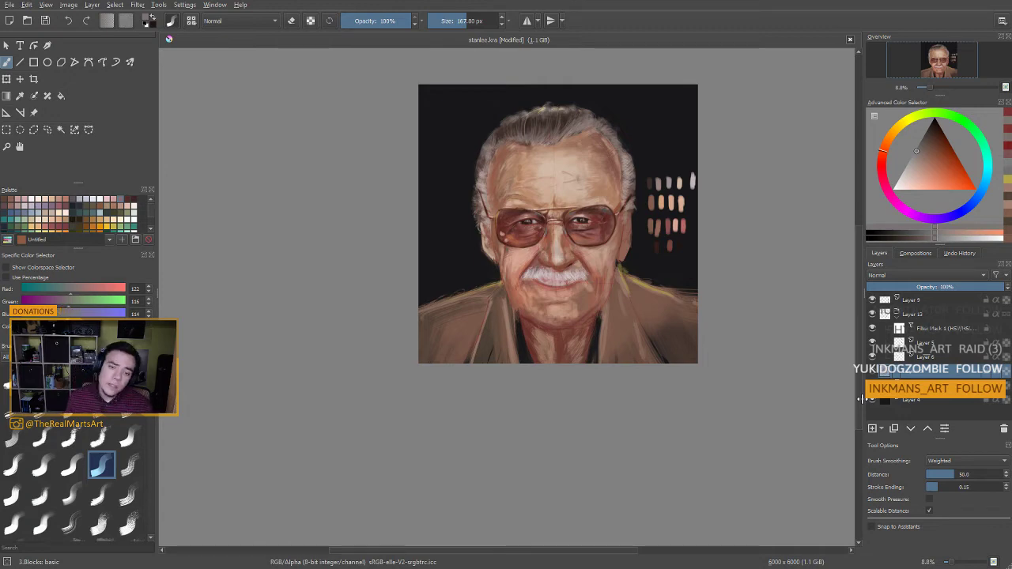
click(448, 331)
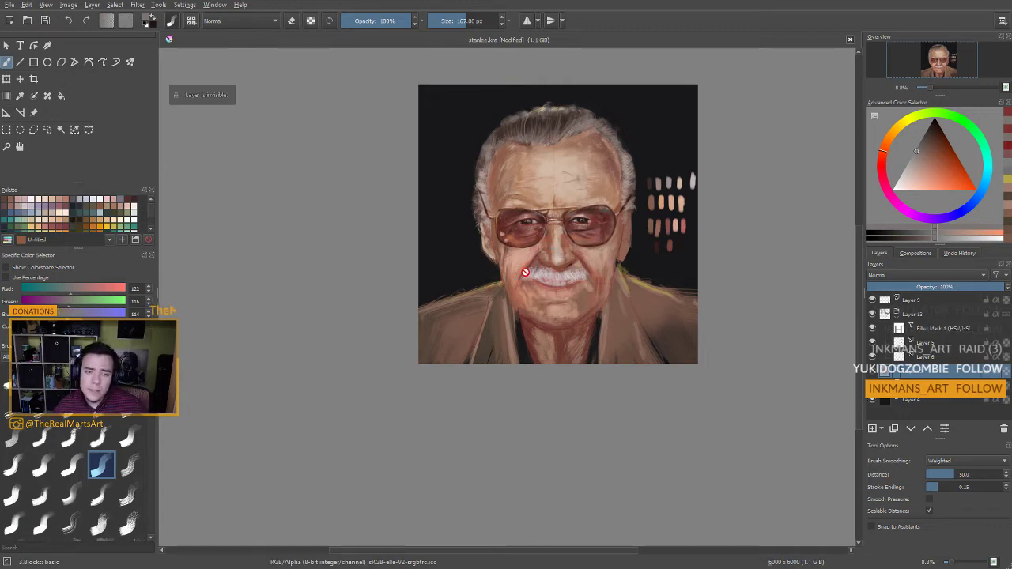
scroll(525, 272, up, 2)
drag(530, 272, 495, 352)
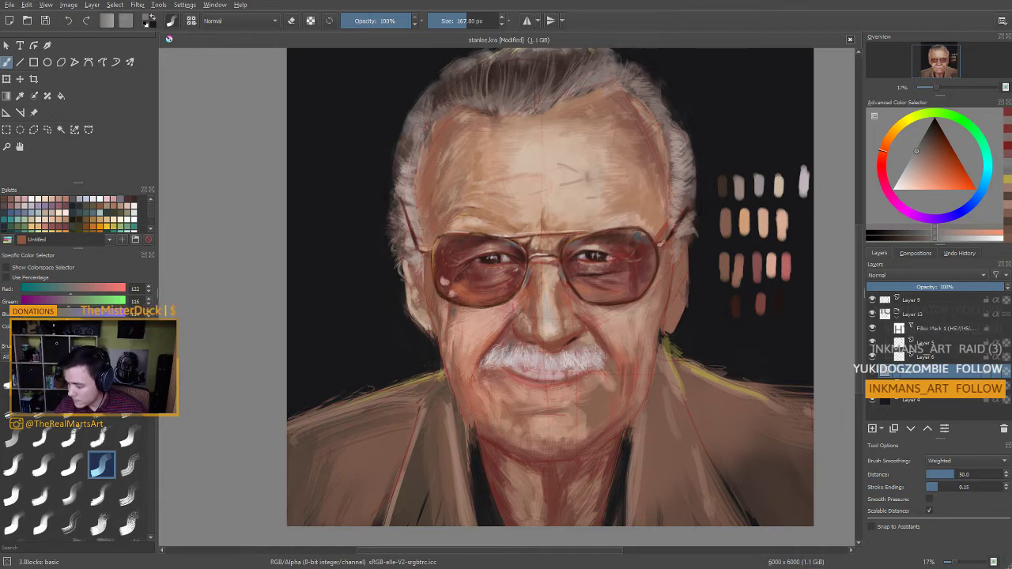
key(super+d)
key(super+d)
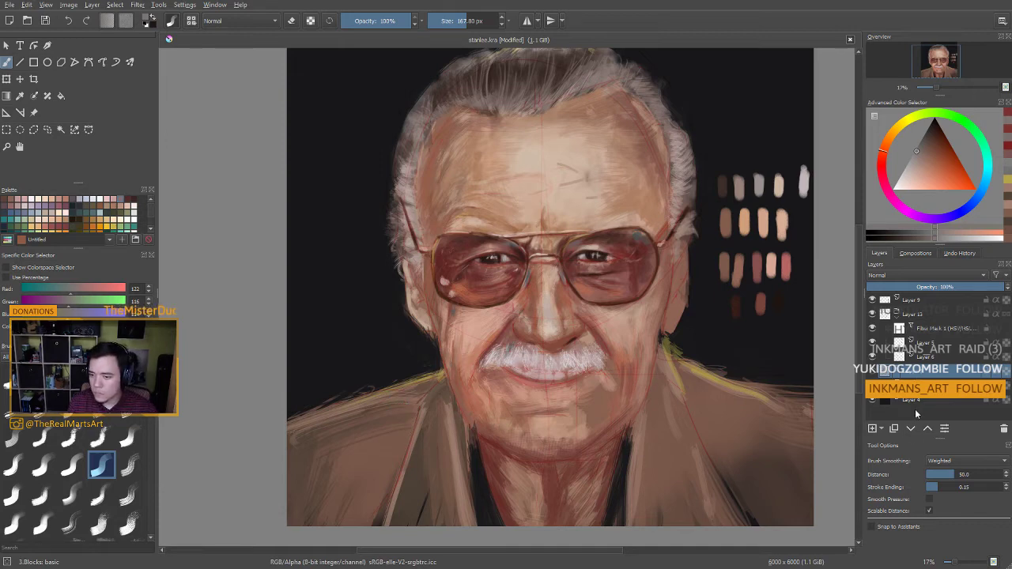
Add a new paint layer and block in the left-side shoulder in grey, with a darker grey along its upper edge
click(872, 428)
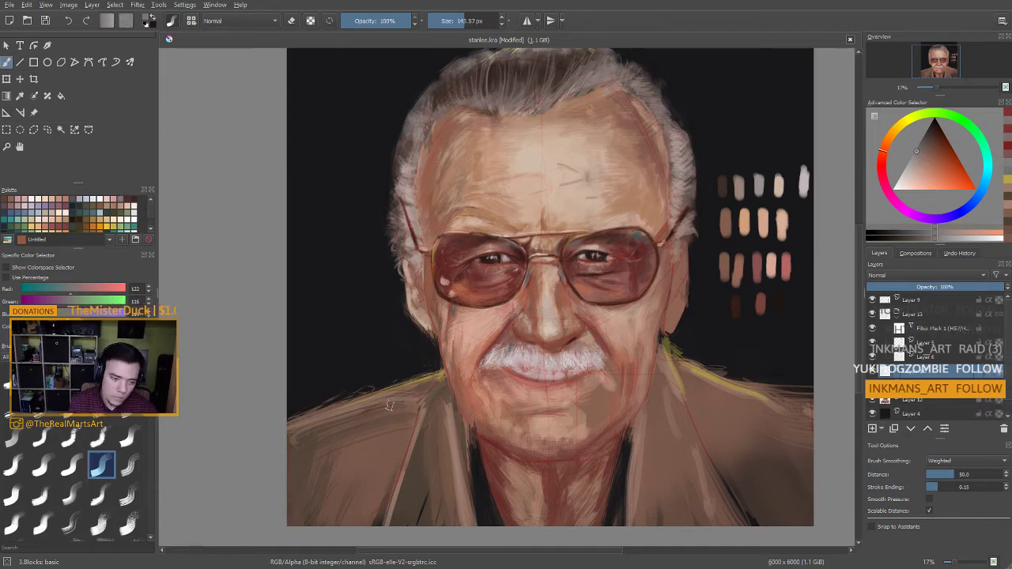
mouse_move(403, 392)
mouse_down()
mouse_move(408, 426)
mouse_move(357, 415)
mouse_move(428, 387)
mouse_move(294, 433)
mouse_move(389, 402)
mouse_move(340, 435)
mouse_move(369, 430)
mouse_move(364, 463)
mouse_move(400, 430)
mouse_move(399, 410)
mouse_move(356, 502)
mouse_move(283, 496)
mouse_move(276, 442)
mouse_move(304, 491)
mouse_move(301, 542)
mouse_up()
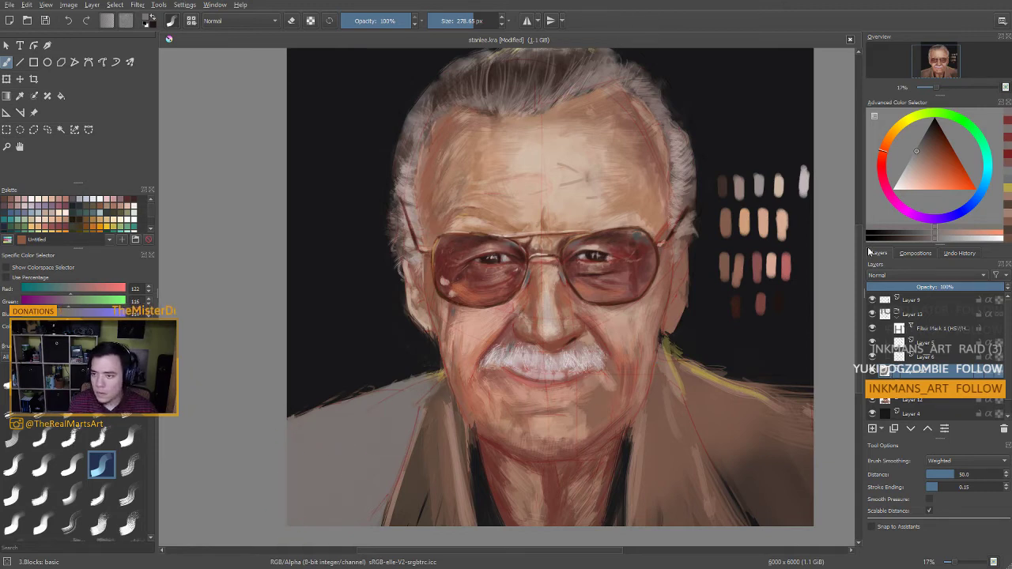
click(919, 143)
drag(436, 388, 304, 430)
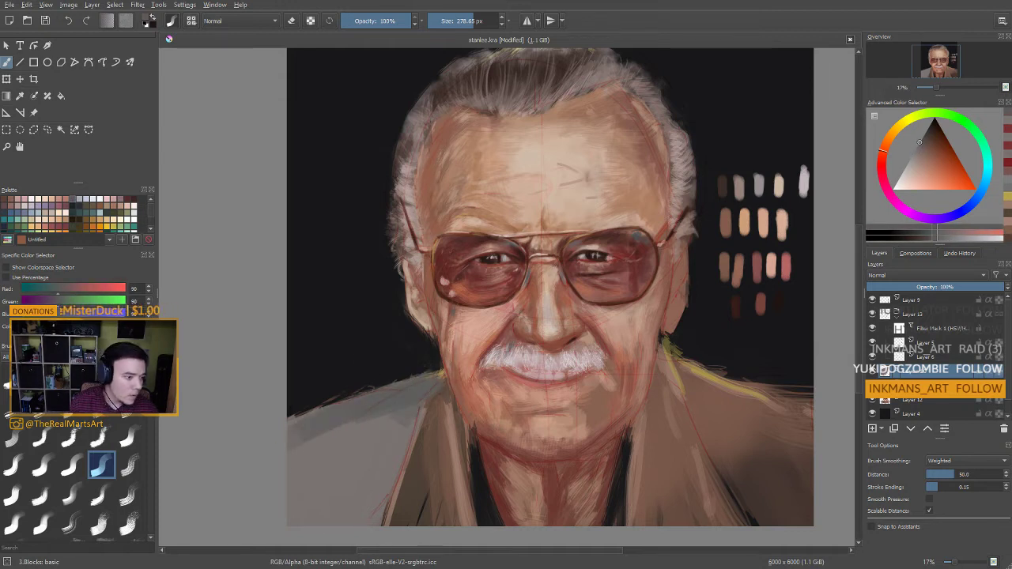
Paint over the left-side shoulder in grey with the 2.Bristles: multistroke2 brush, enlarging it to 408.32 px
click(71, 439)
click(45, 415)
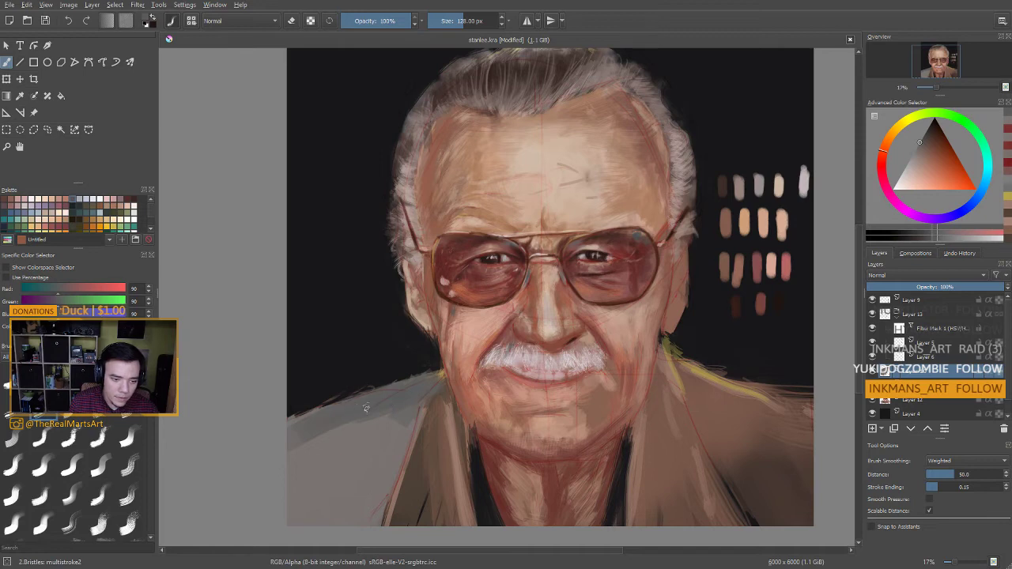
shift+drag(365, 408, 441, 396)
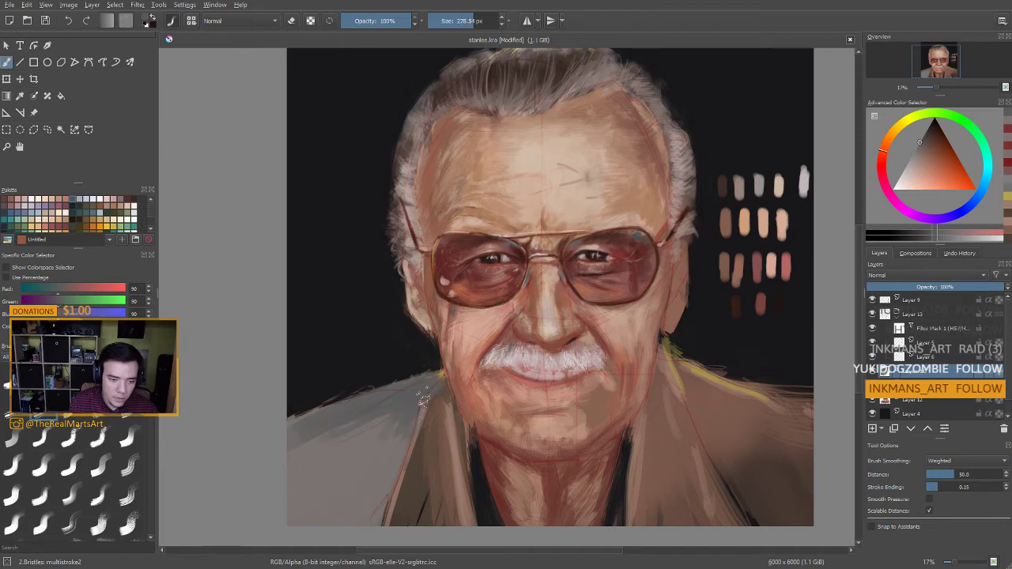
drag(390, 450, 387, 500)
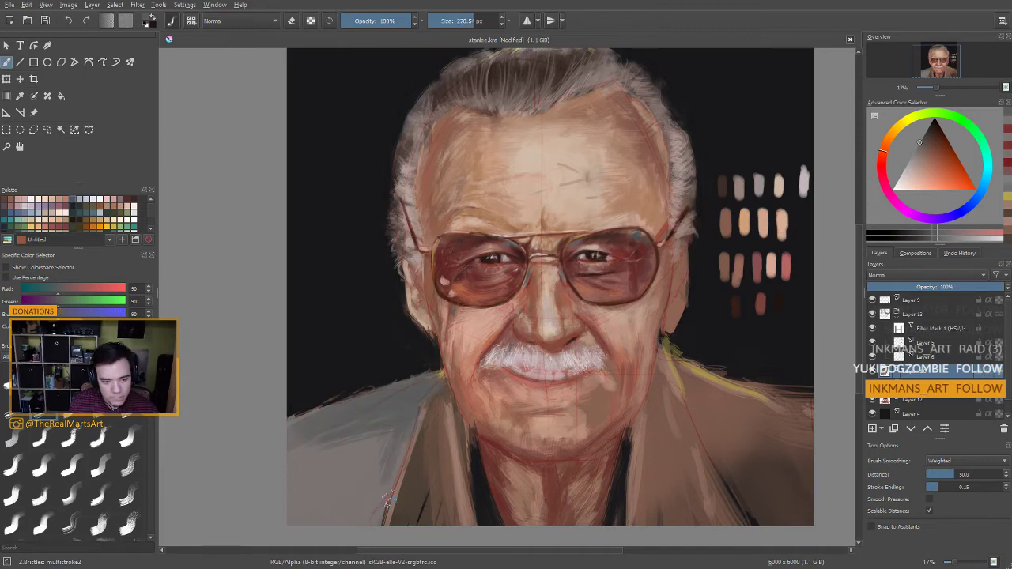
mouse_move(384, 387)
mouse_down()
mouse_move(316, 422)
mouse_move(291, 419)
mouse_move(354, 405)
mouse_move(275, 427)
mouse_up()
mouse_move(371, 403)
mouse_down()
mouse_move(293, 413)
mouse_move(381, 508)
mouse_move(425, 483)
mouse_up()
mouse_move(361, 483)
mouse_down()
mouse_move(283, 480)
mouse_move(312, 496)
mouse_move(344, 486)
mouse_move(383, 495)
mouse_move(309, 525)
mouse_up()
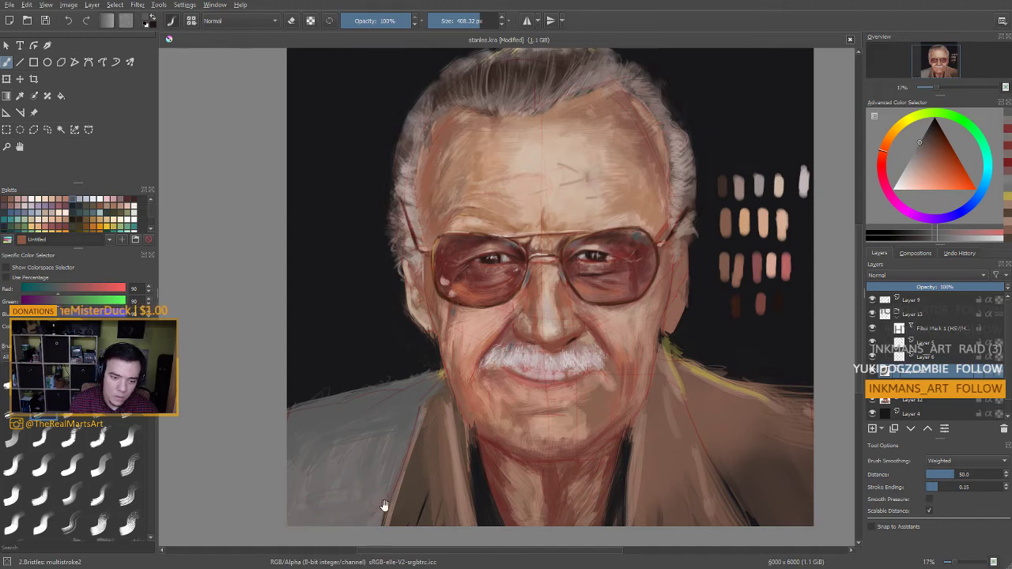
Block in the left-side lapel in grey and add lighter and darker grey strokes along it with a 240.59 px brush
drag(384, 507, 343, 468)
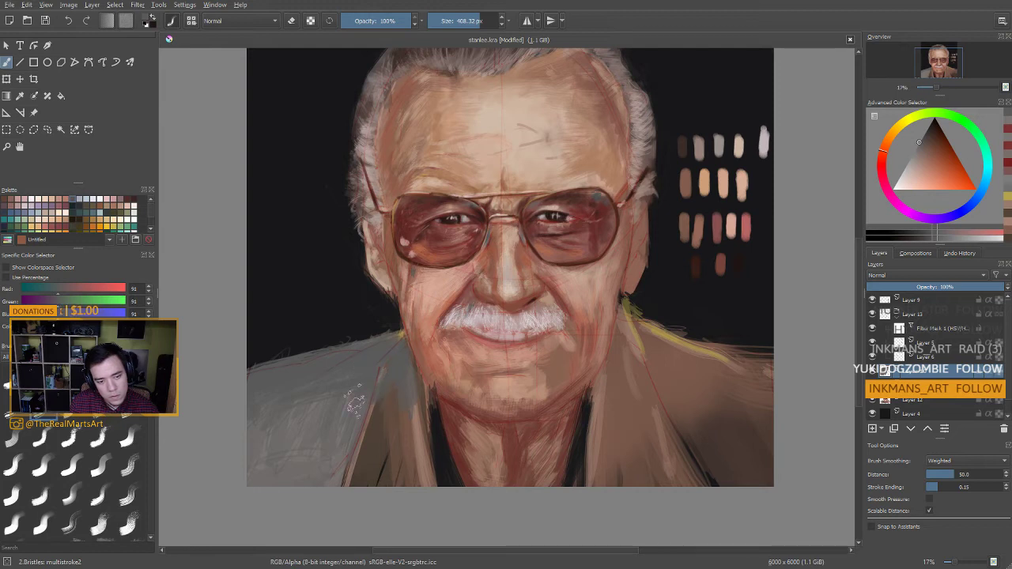
mouse_move(381, 397)
mouse_down()
mouse_move(370, 435)
mouse_move(399, 462)
mouse_move(411, 453)
mouse_up()
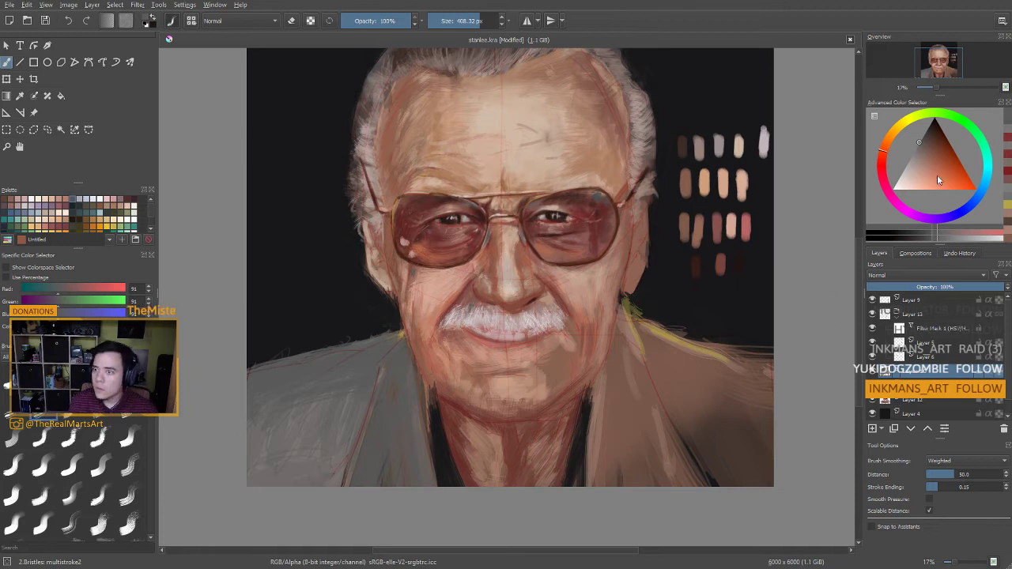
click(911, 154)
drag(406, 379, 406, 406)
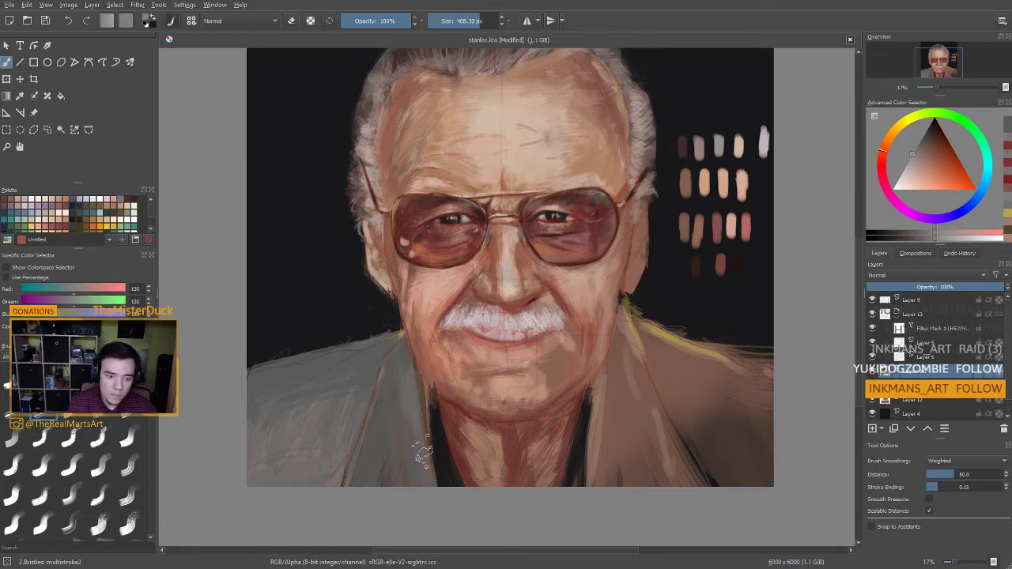
mouse_move(419, 463)
shift+mouse_down()
mouse_move(404, 436)
mouse_move(353, 409)
shift+mouse_up()
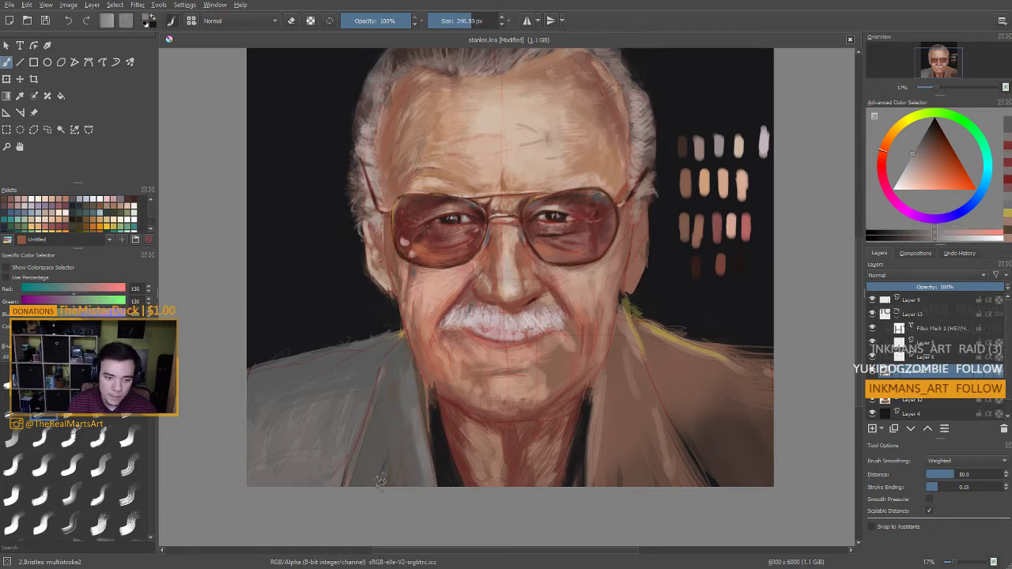
drag(352, 484, 379, 404)
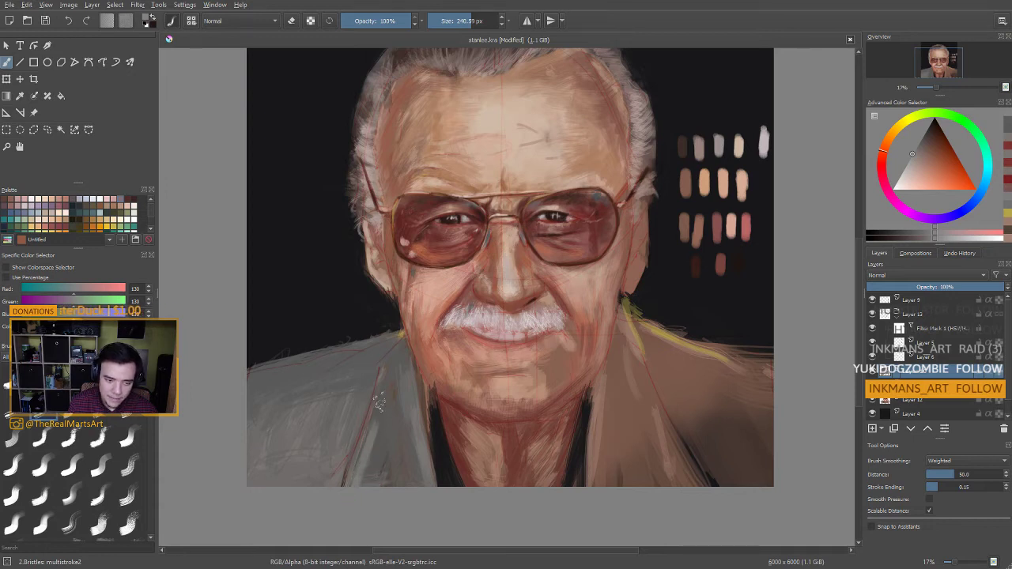
ctrl+click(402, 400)
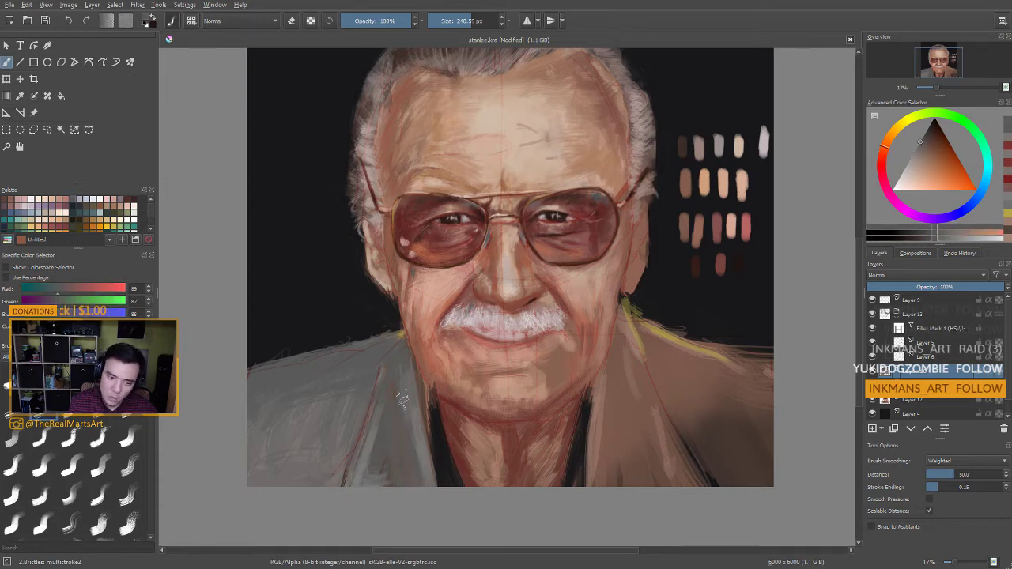
drag(407, 402, 426, 479)
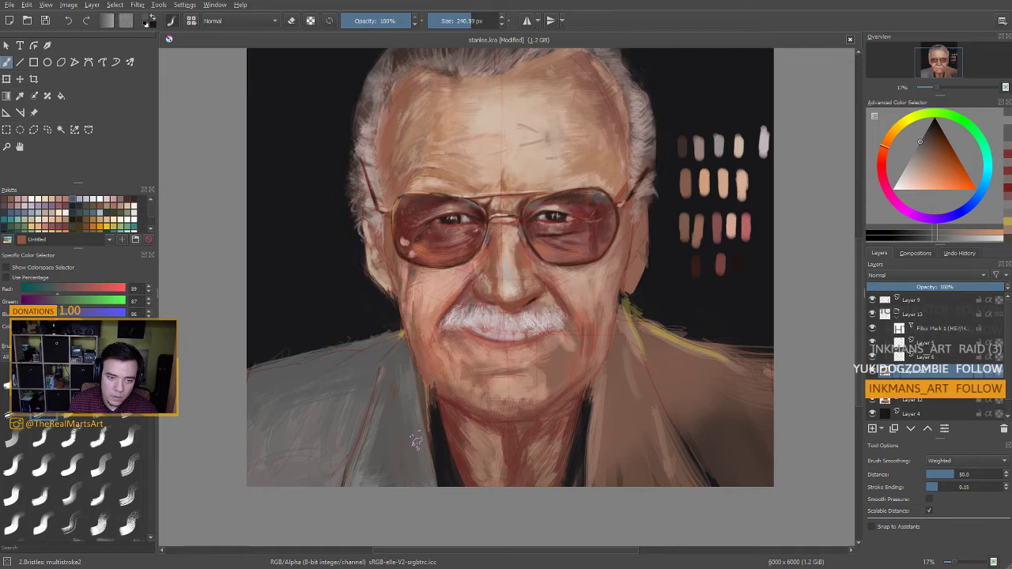
Block in the right-side lapel in sampled grey and shade both lapels' outer edges in a darker grey at 227.32 px
ctrl+click(334, 414)
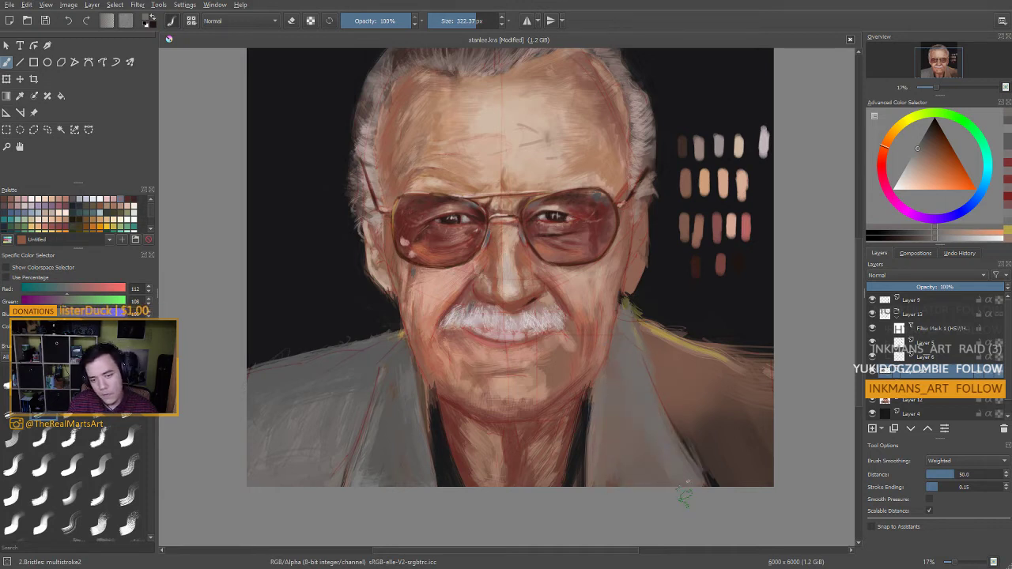
ctrl+click(362, 366)
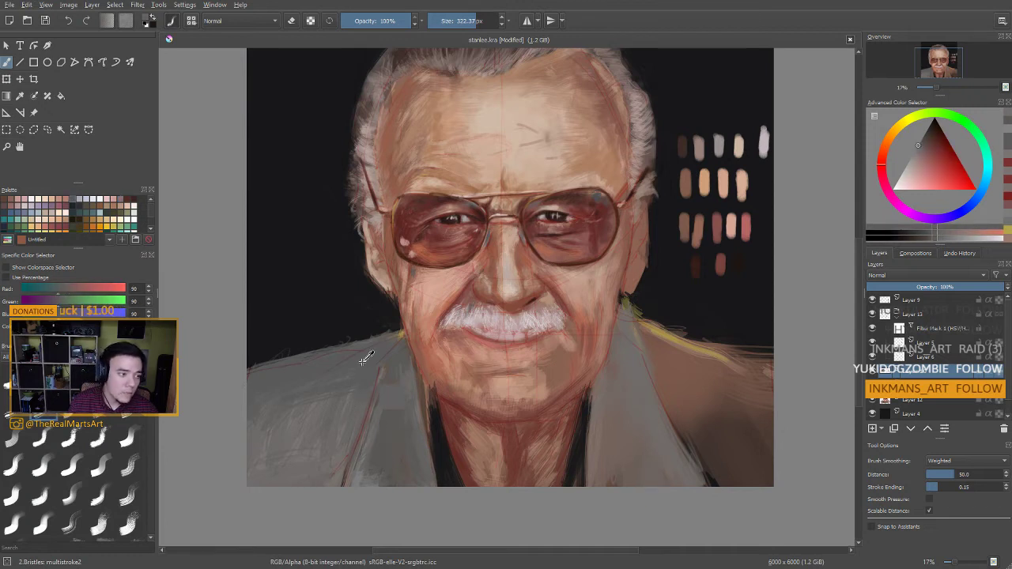
click(922, 138)
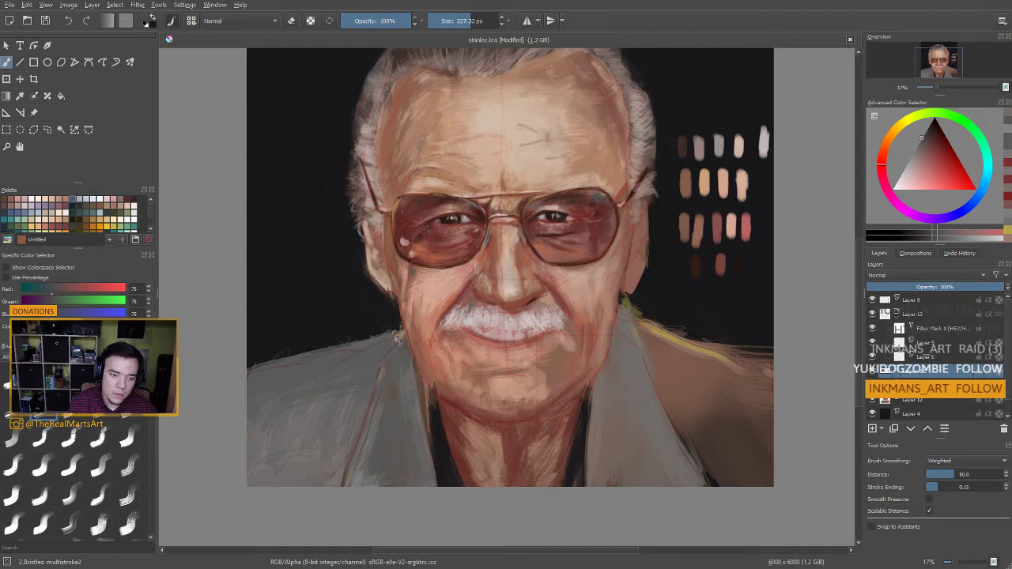
mouse_move(373, 364)
mouse_down()
mouse_move(366, 421)
mouse_move(329, 474)
mouse_up()
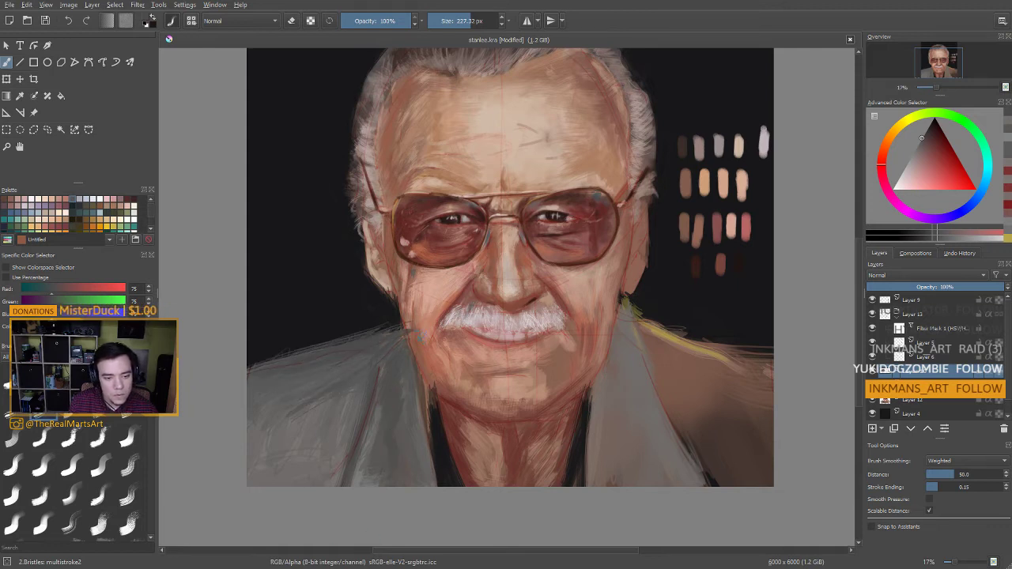
mouse_move(627, 322)
mouse_down()
mouse_move(650, 336)
mouse_move(659, 362)
mouse_move(646, 330)
mouse_move(701, 375)
mouse_move(619, 377)
mouse_move(702, 374)
mouse_move(694, 388)
mouse_move(724, 468)
mouse_up()
Cover the brown right-side shoulder with a grey sampled from the lapel and shade it with a darker sampled grey
ctrl+click(617, 379)
scroll(615, 389, down, 3)
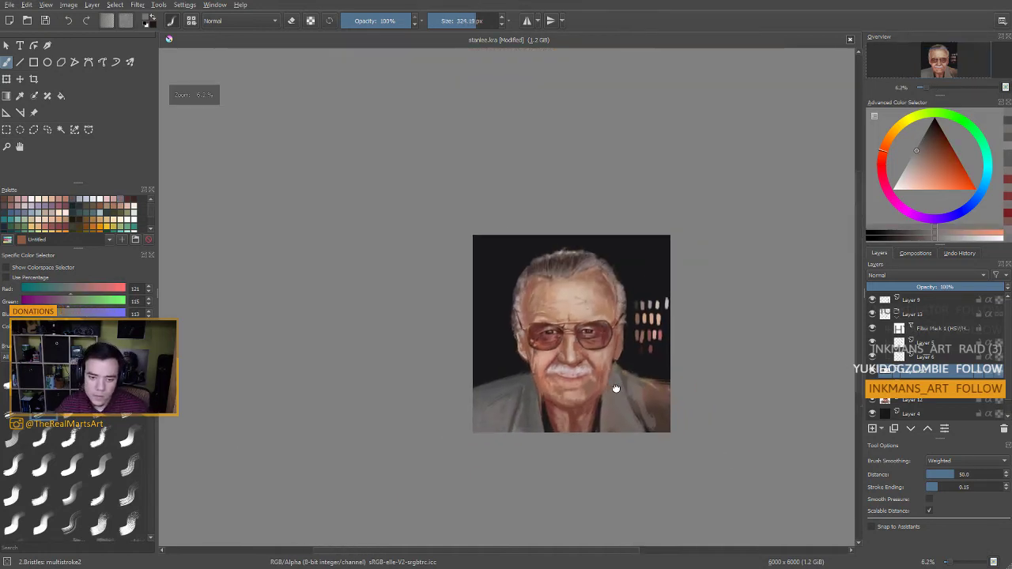
drag(615, 390, 570, 388)
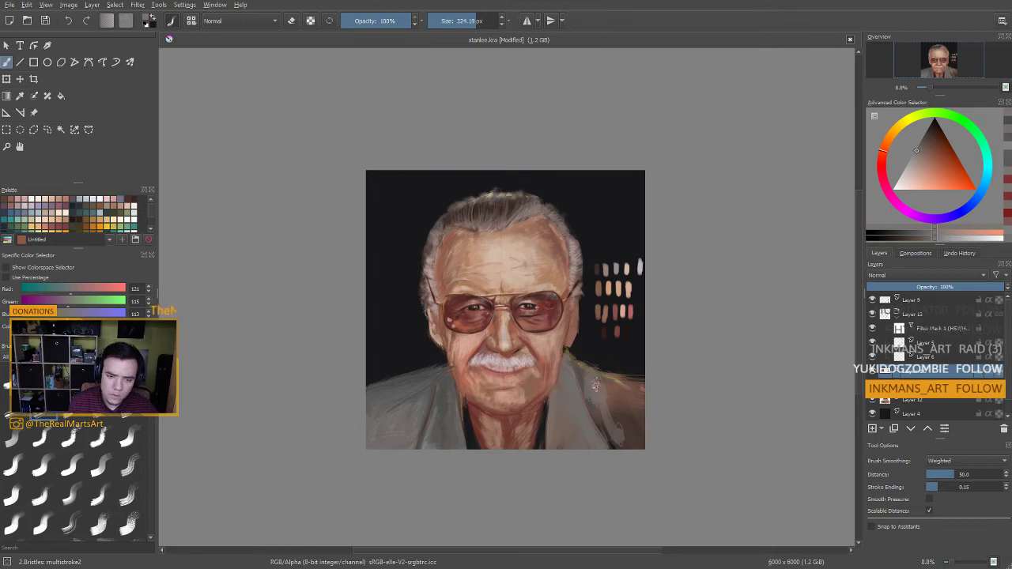
mouse_move(620, 429)
mouse_down()
mouse_move(608, 384)
mouse_move(638, 413)
mouse_up()
drag(656, 412, 663, 412)
mouse_move(587, 378)
mouse_down()
mouse_move(637, 393)
mouse_move(639, 381)
mouse_move(630, 444)
mouse_move(624, 427)
mouse_up()
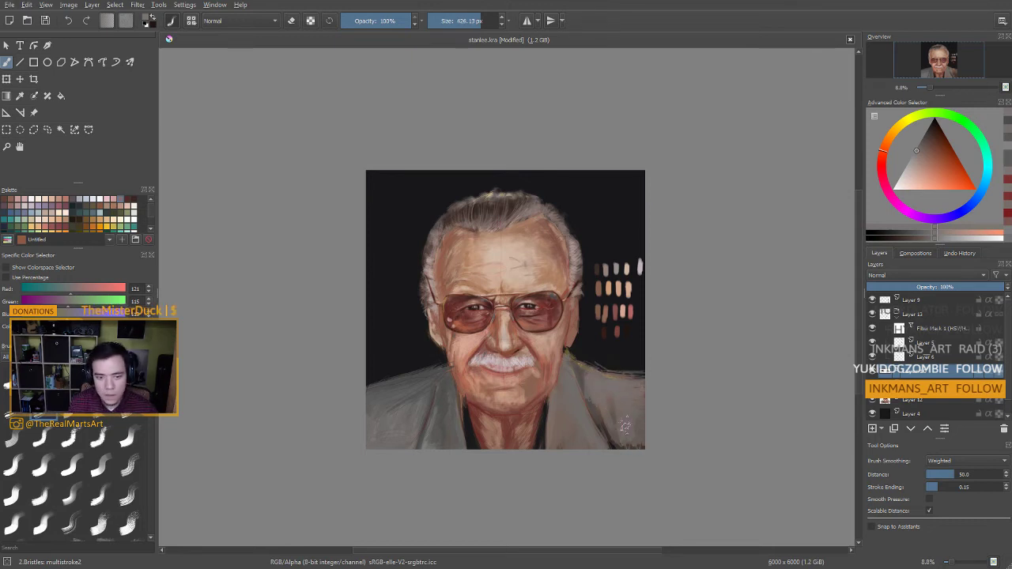
ctrl+click(608, 414)
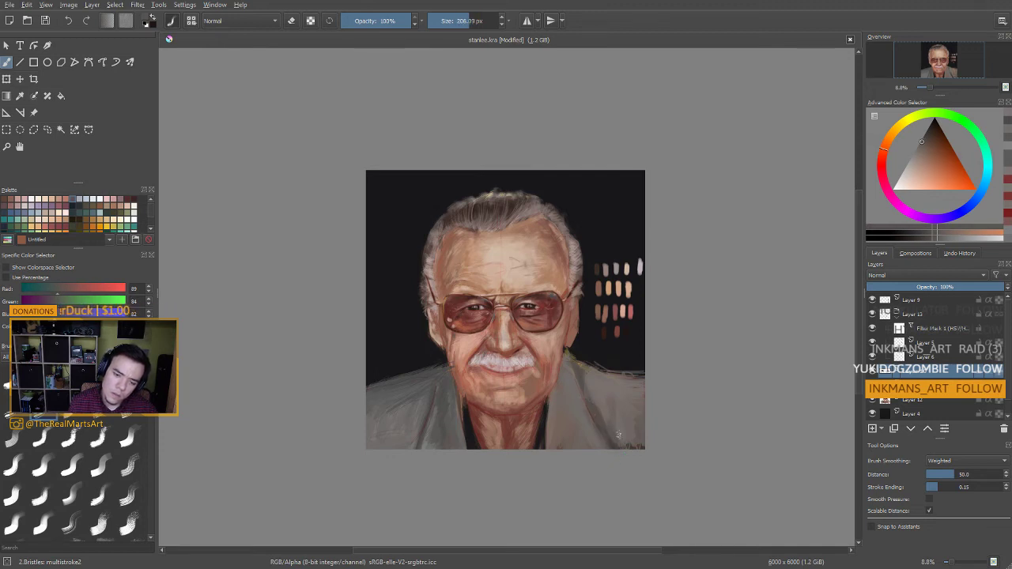
drag(618, 434, 633, 435)
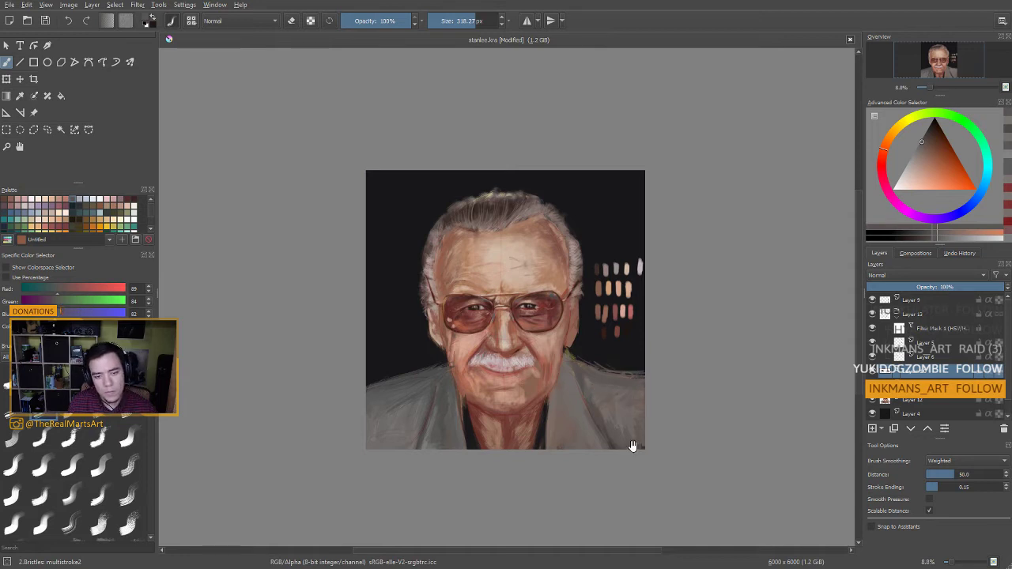
Clean up the upper edges of both shoulders with the 3.Blocks: basic brush in eraser mode at 148.52 px
drag(632, 445, 641, 415)
ctrl+click(419, 344)
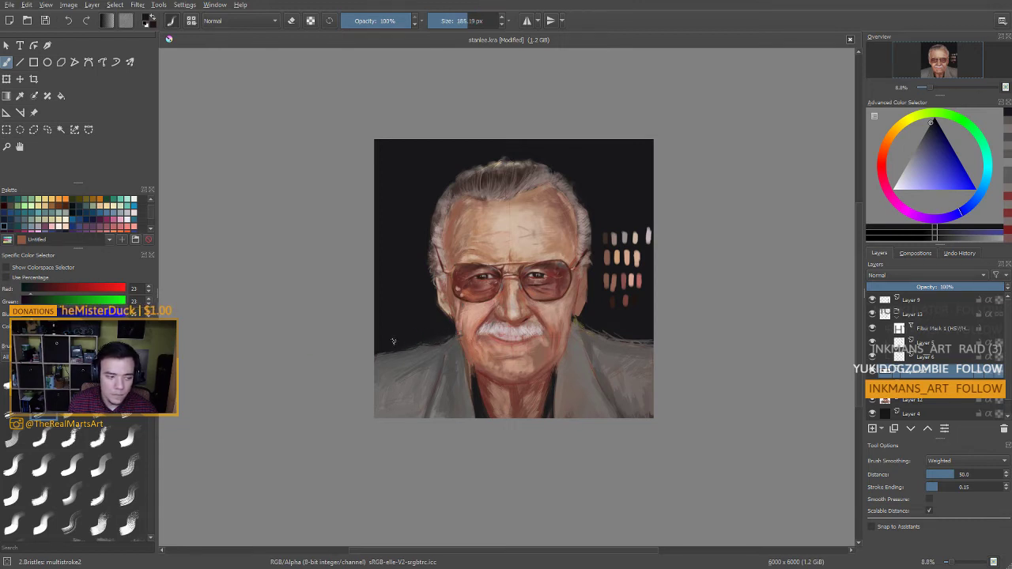
click(102, 464)
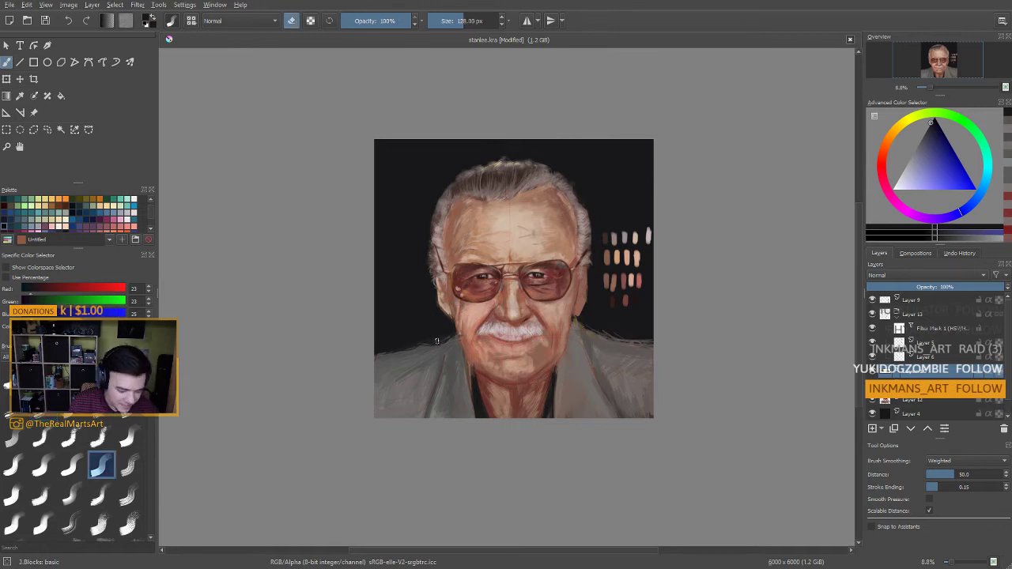
drag(440, 335, 452, 333)
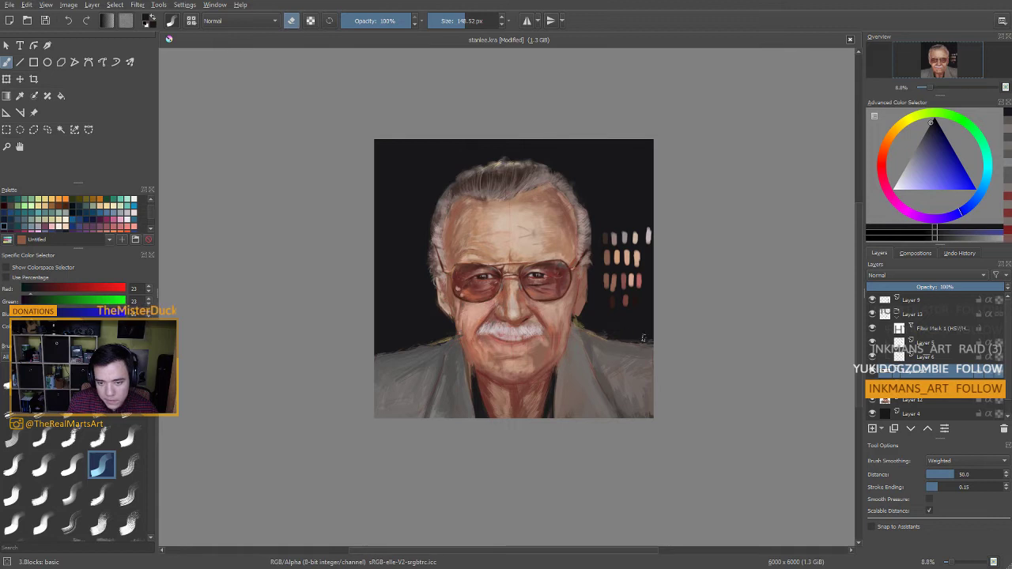
mouse_move(632, 387)
mouse_down()
mouse_move(635, 350)
mouse_move(637, 363)
mouse_up()
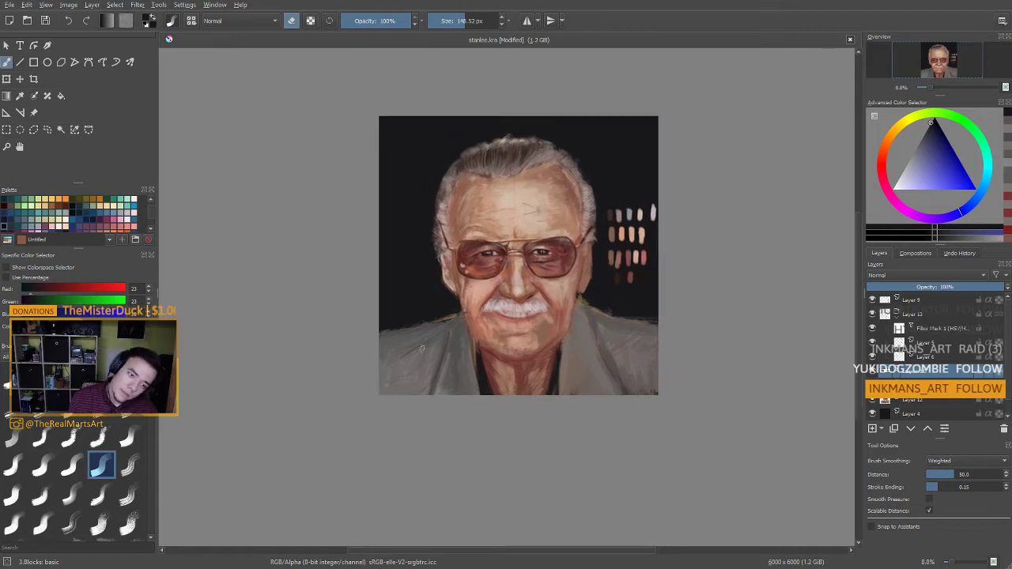
Shade the jacket's lapels in a sampled dark grey with the 2.Bristles: multistroke2 brush at 328.67 px
click(43, 412)
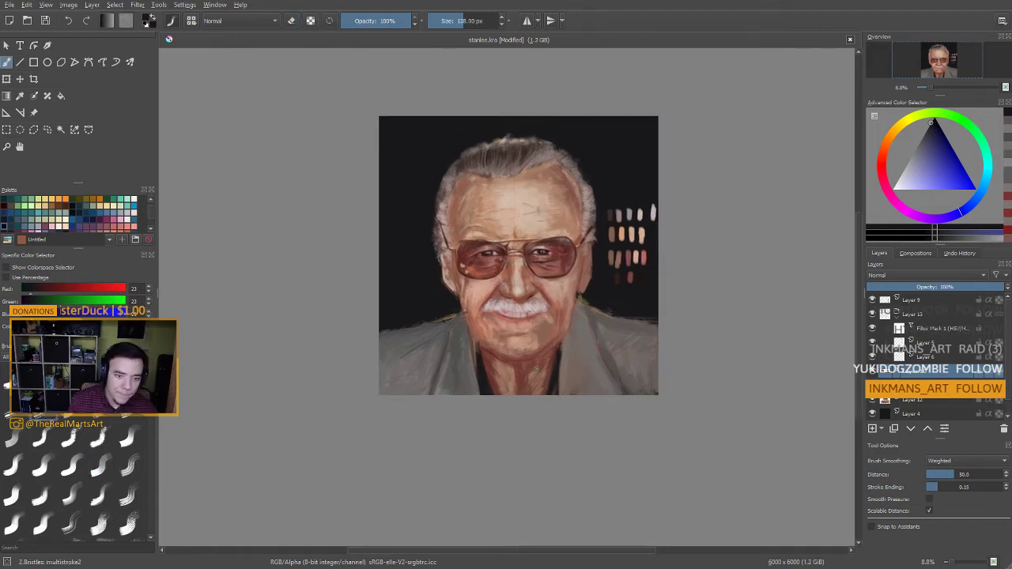
ctrl+click(447, 337)
mouse_move(576, 335)
mouse_down()
mouse_move(578, 364)
mouse_move(600, 340)
mouse_move(596, 320)
mouse_move(586, 357)
mouse_move(585, 335)
mouse_move(576, 354)
mouse_up()
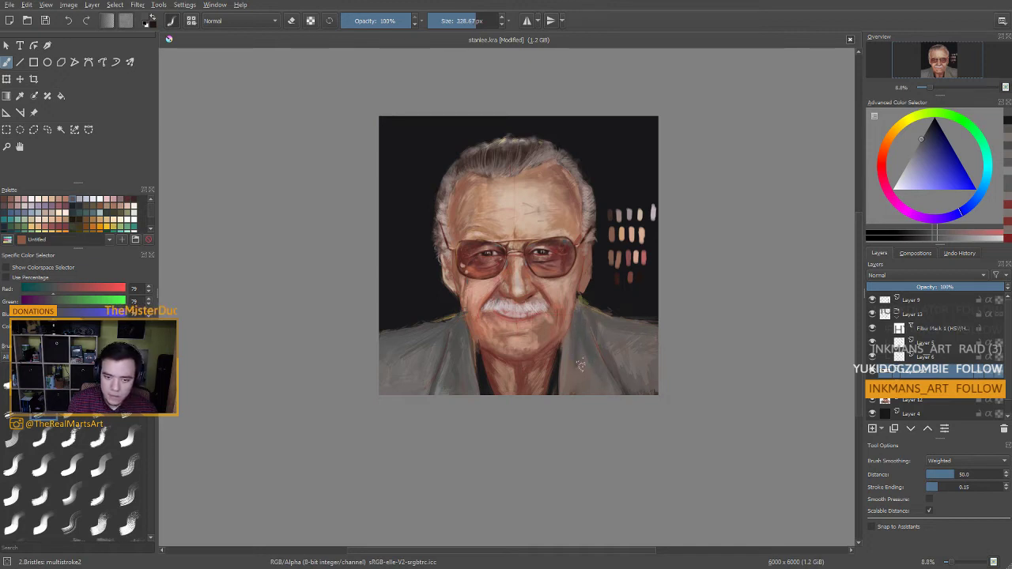
drag(562, 417, 538, 427)
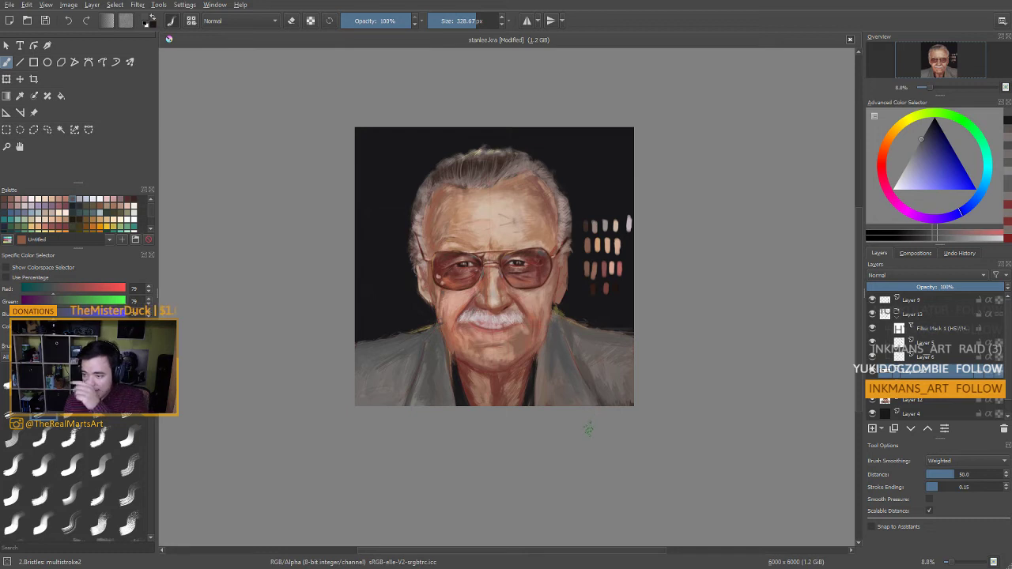
drag(412, 408, 411, 407)
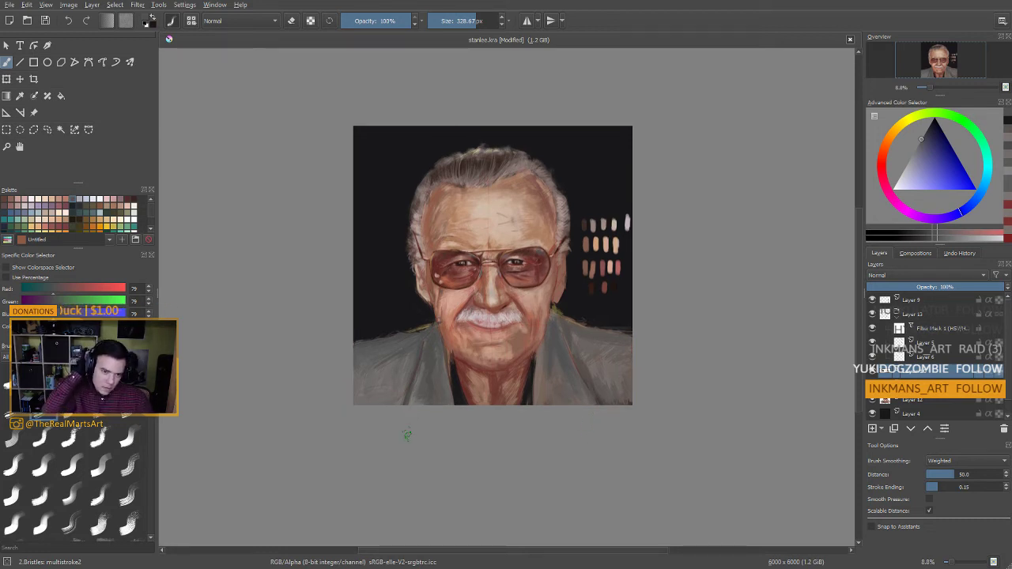
Darken the grey jacket layer with an HSV/HSL adjustment, setting the lightness to -26
key(ctrl+u)
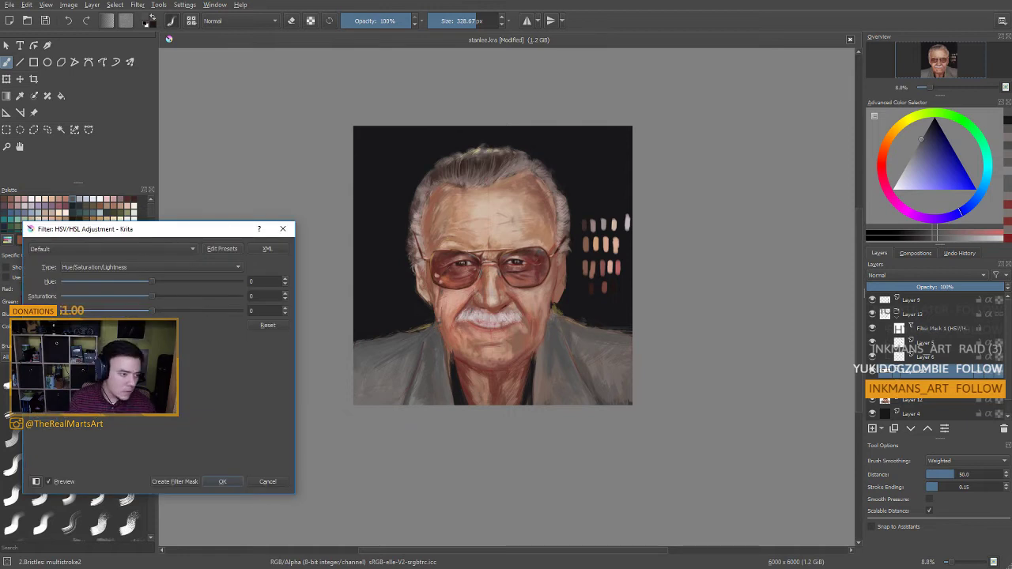
drag(152, 309, 130, 309)
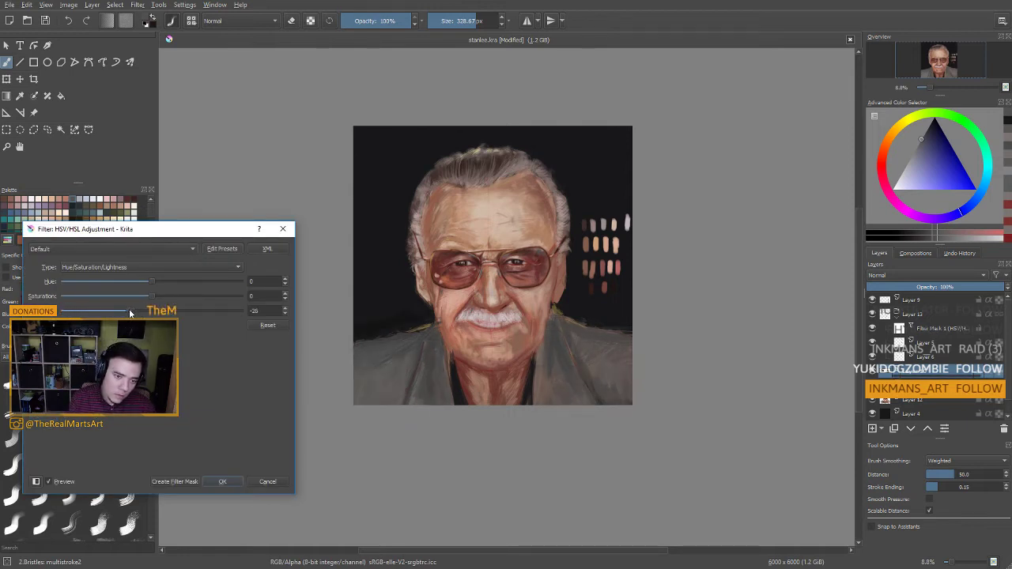
click(221, 483)
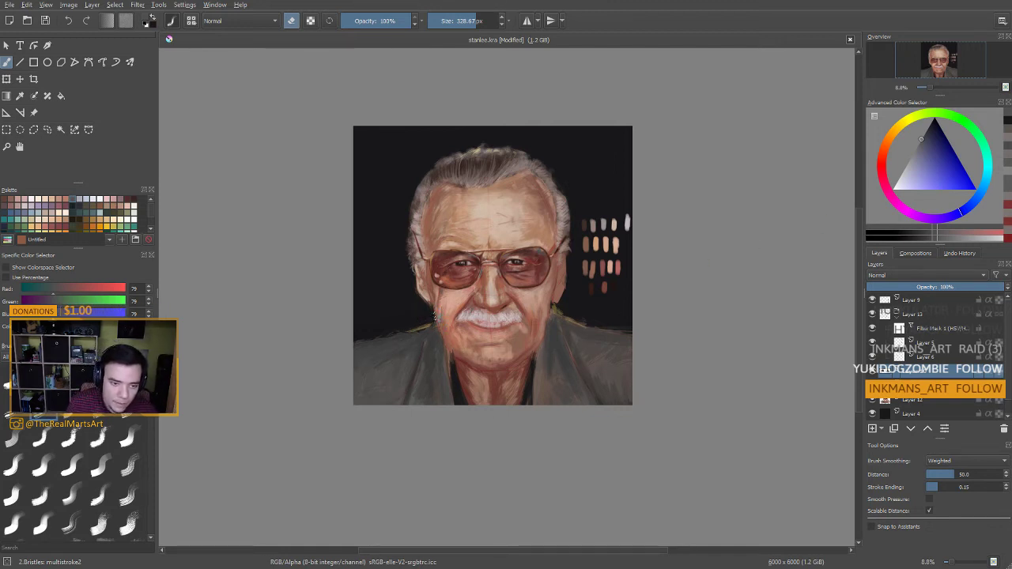
Crop the image to the full 6000 × 6000 px canvas bounds
key(c)
click(458, 348)
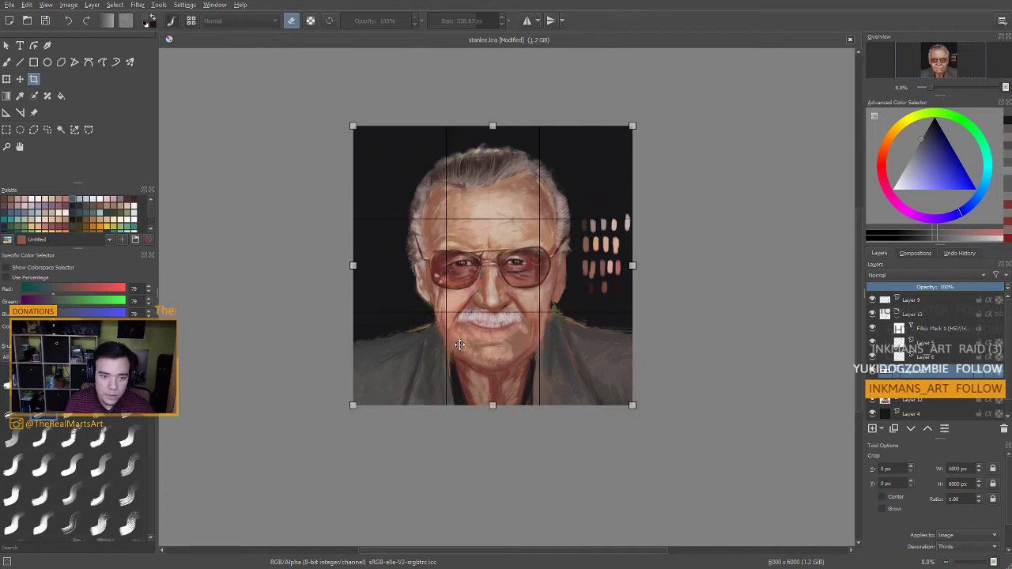
key(Return)
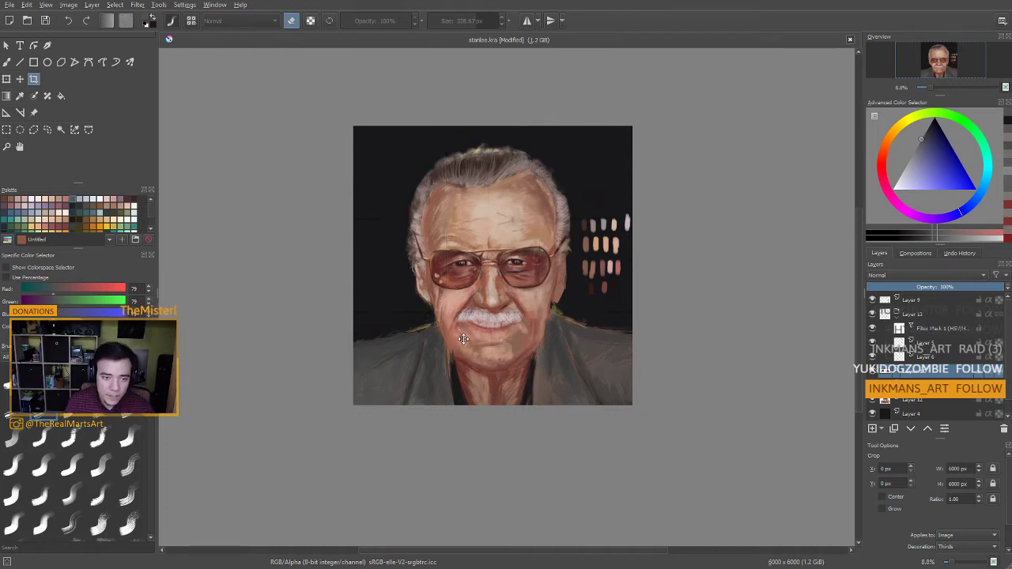
Pick the 3.Blocks: basic brush and a dark red, and try a stripe on the jacket's left shoulder at 234.60 px
click(366, 373)
key(b)
mouse_move(360, 388)
mouse_down()
mouse_move(425, 370)
mouse_move(357, 386)
mouse_move(365, 390)
mouse_up()
click(102, 472)
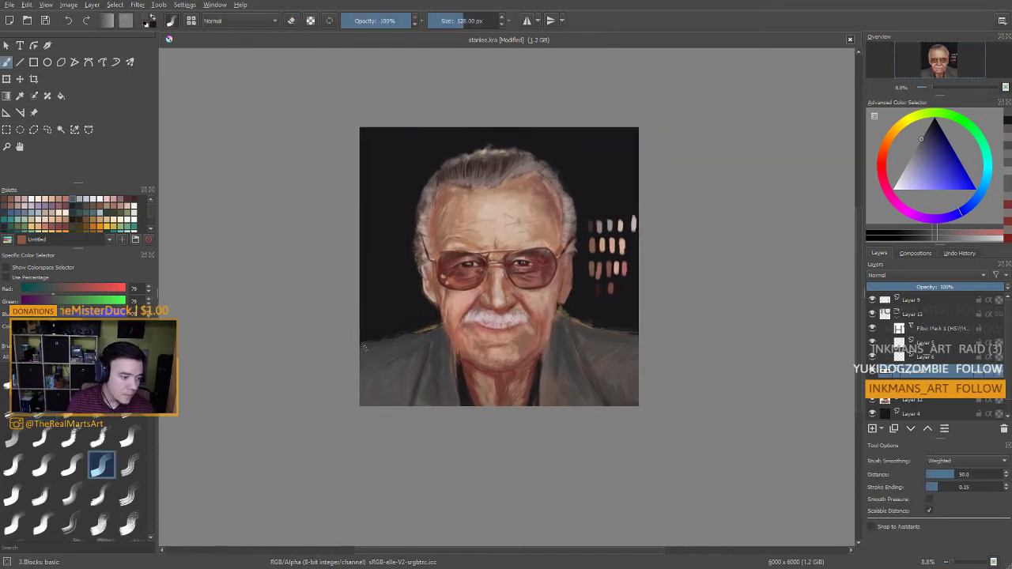
mouse_move(894, 143)
mouse_down()
mouse_move(886, 158)
mouse_move(936, 147)
mouse_up()
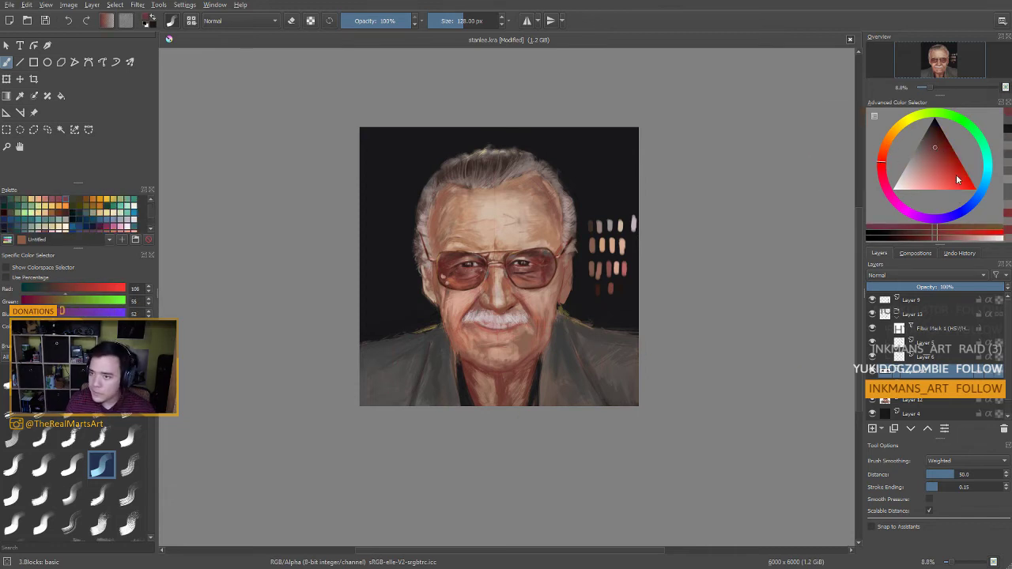
click(938, 144)
mouse_move(411, 341)
shift+mouse_down()
mouse_move(474, 341)
mouse_move(383, 385)
shift+mouse_up()
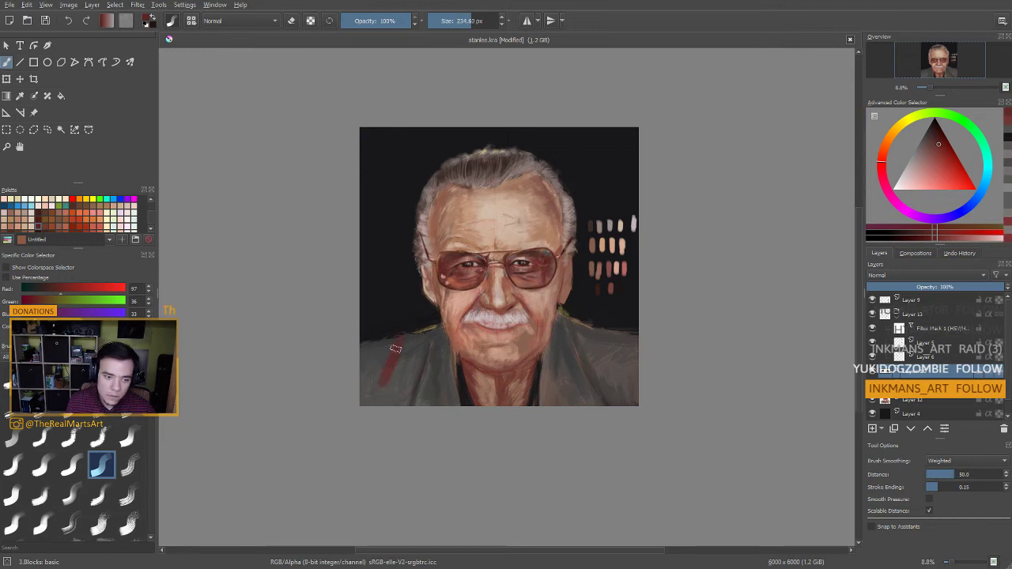
Undo the test stripe, try brighter and darker reds on the left shoulder, and undo those strokes too
key(ctrl+z)
drag(938, 142, 939, 151)
drag(387, 389, 397, 352)
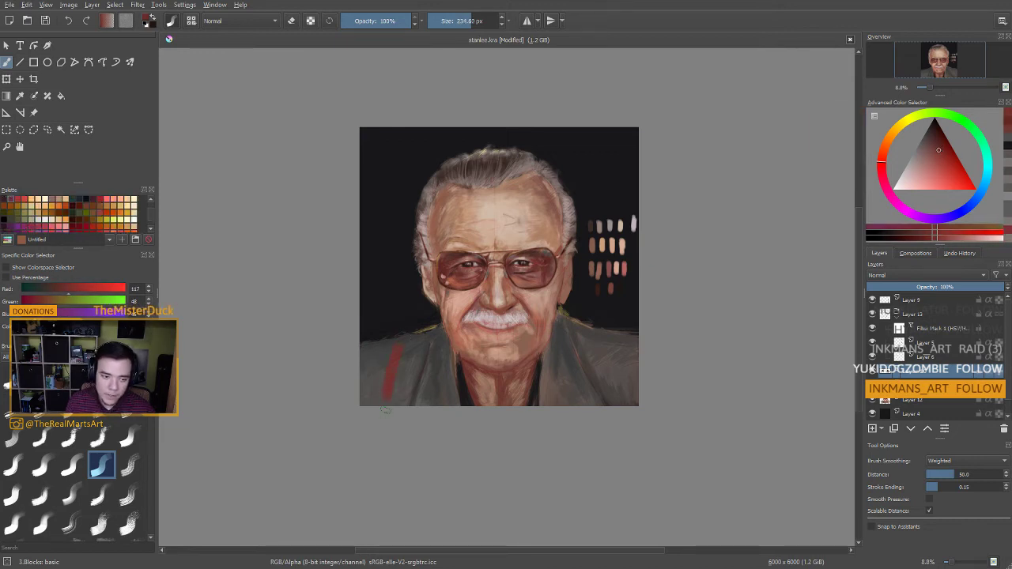
drag(937, 146, 936, 139)
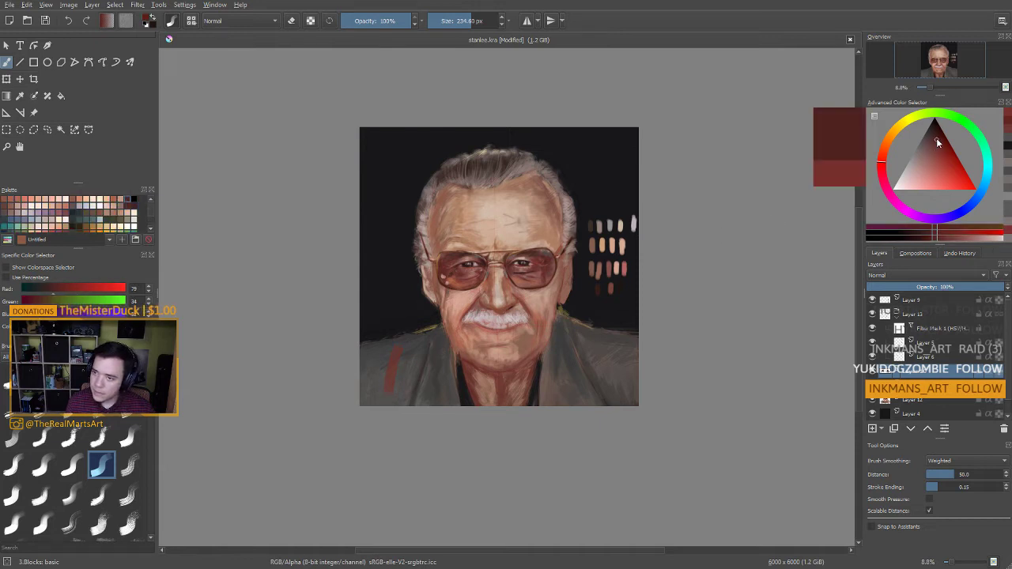
drag(398, 345, 386, 405)
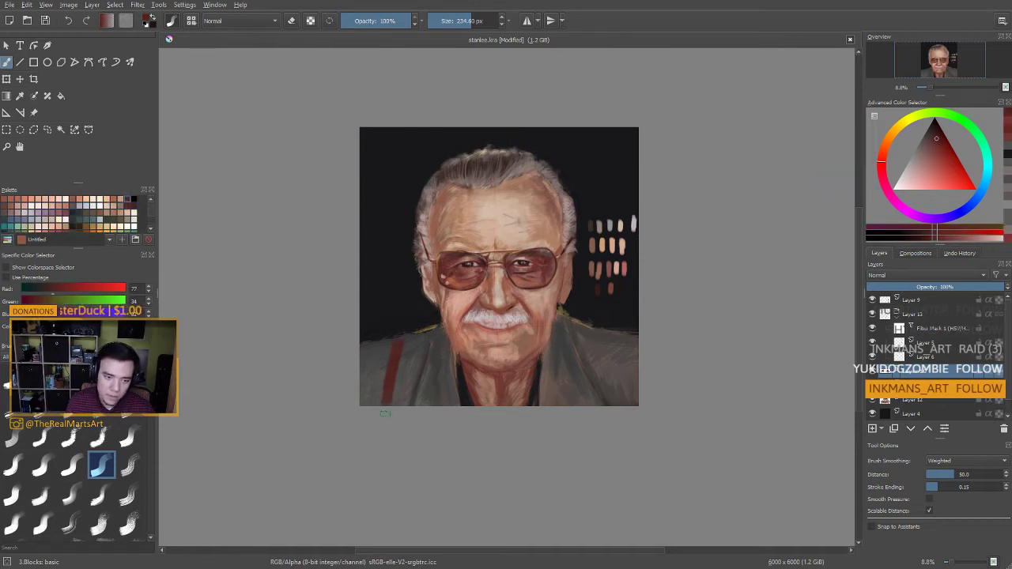
key(ctrl+z)
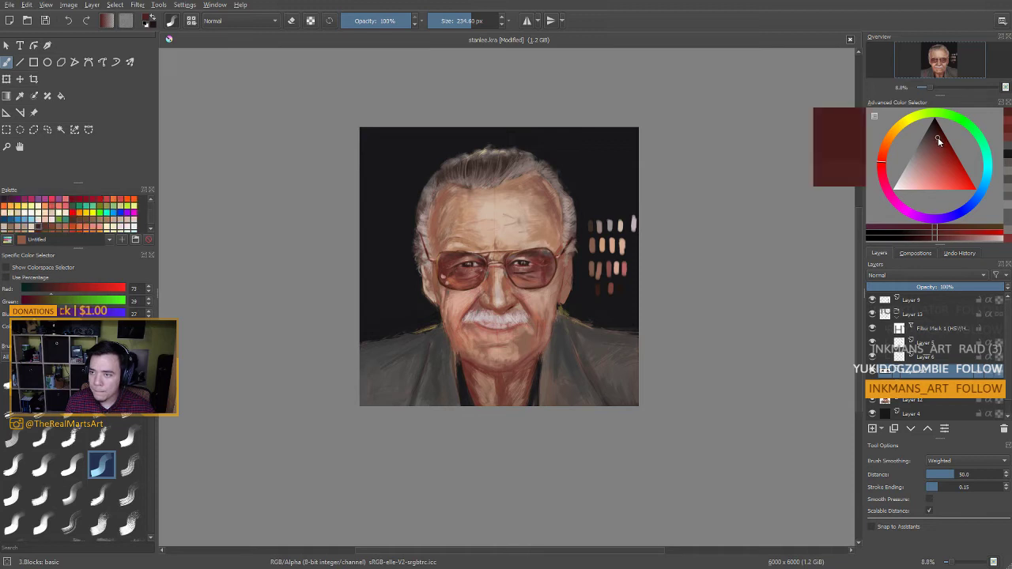
Paint four dark red stripes down the jacket's left shoulder, reducing the brush size to 151.46 px for the innermost one
click(939, 142)
drag(385, 350, 370, 397)
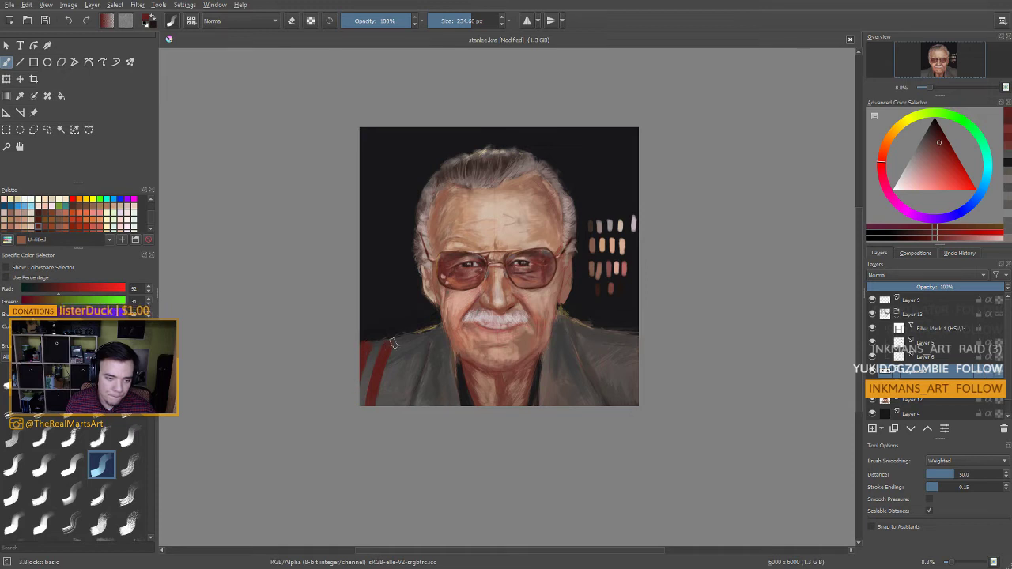
shift+drag(407, 345, 388, 344)
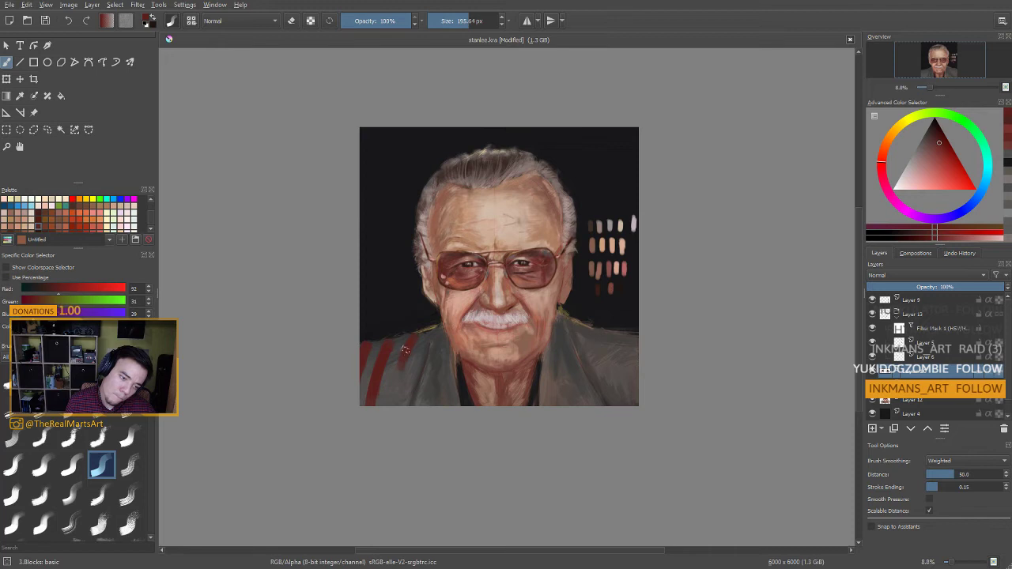
mouse_move(400, 369)
mouse_down()
mouse_move(388, 402)
mouse_move(392, 387)
mouse_up()
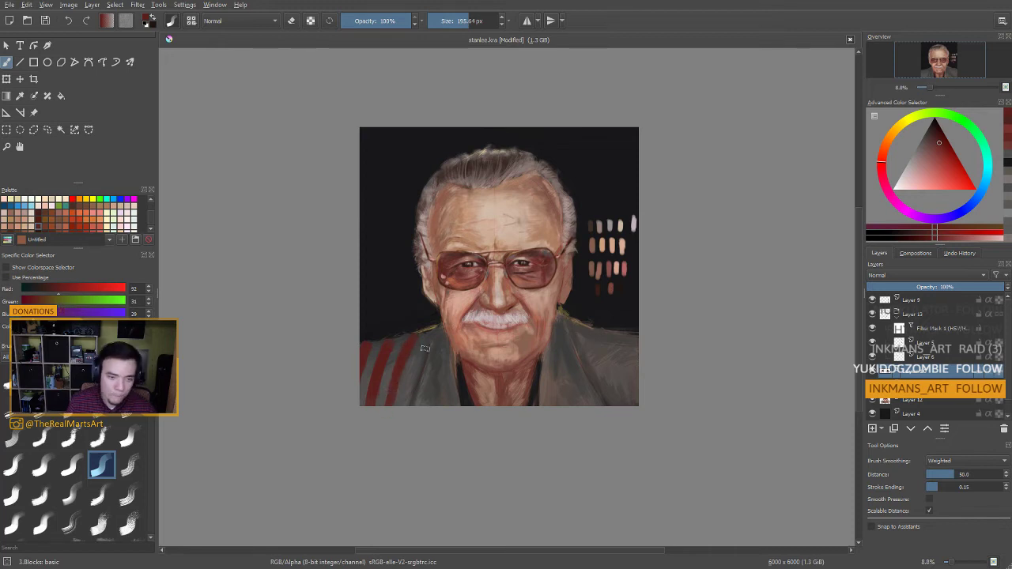
key(bracketright)
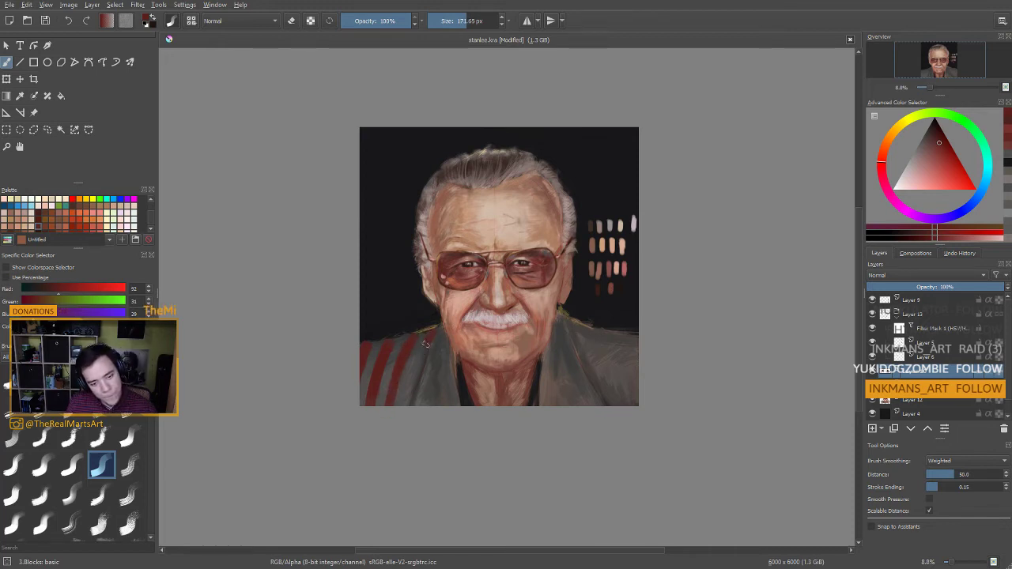
key(bracketleft)
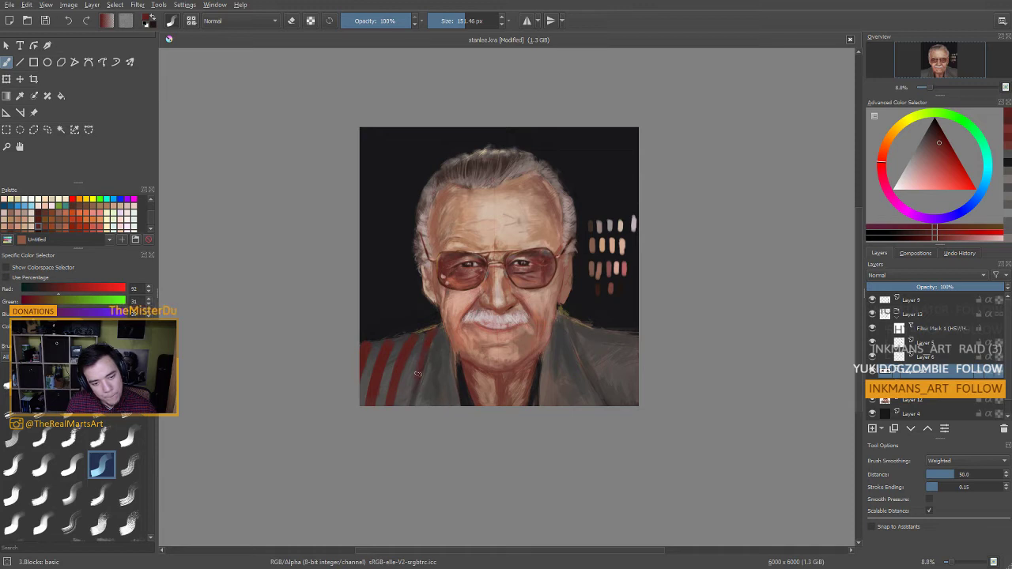
drag(413, 383, 407, 404)
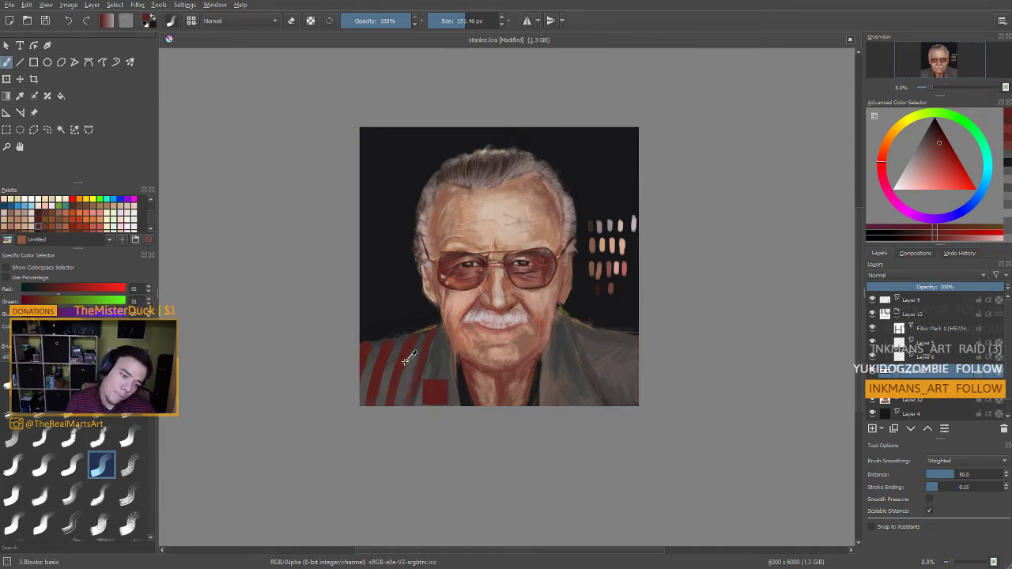
Tidy the stripes' edges on the left shoulder with sampled jacket grey and dark red, reducing the brush to 96.18 px
ctrl+click(412, 366)
drag(411, 363, 416, 344)
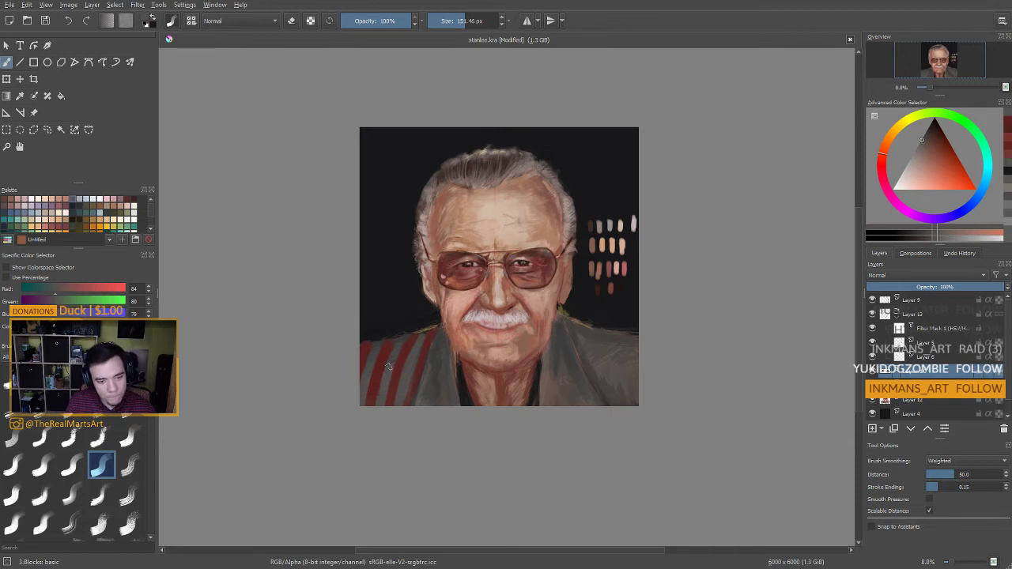
ctrl+click(427, 356)
drag(423, 347, 413, 348)
drag(409, 344, 411, 335)
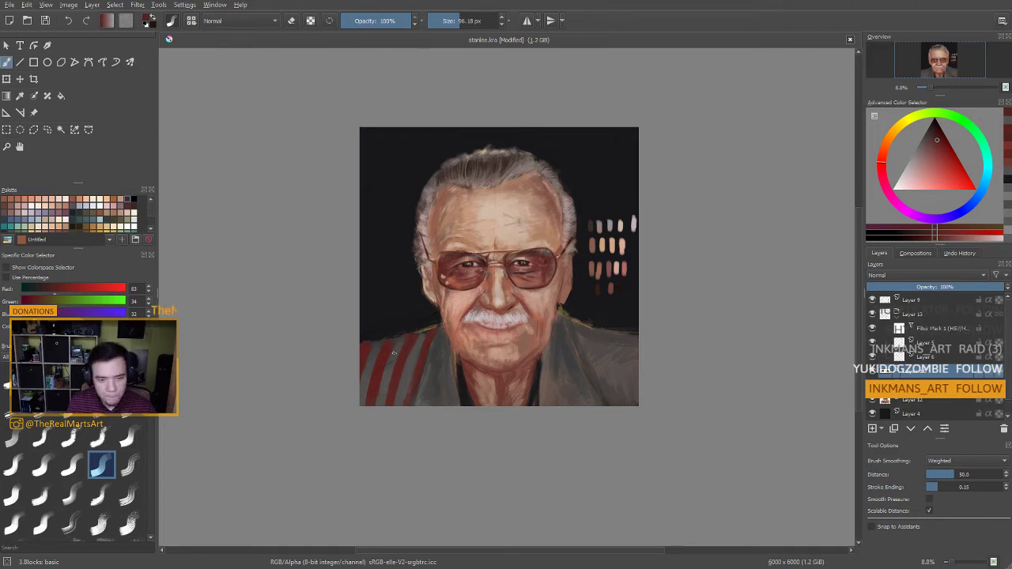
Refine the upper ends of the shoulder stripes at 76.35 px, alternating sampled dark reds and greys
key(bracketright)
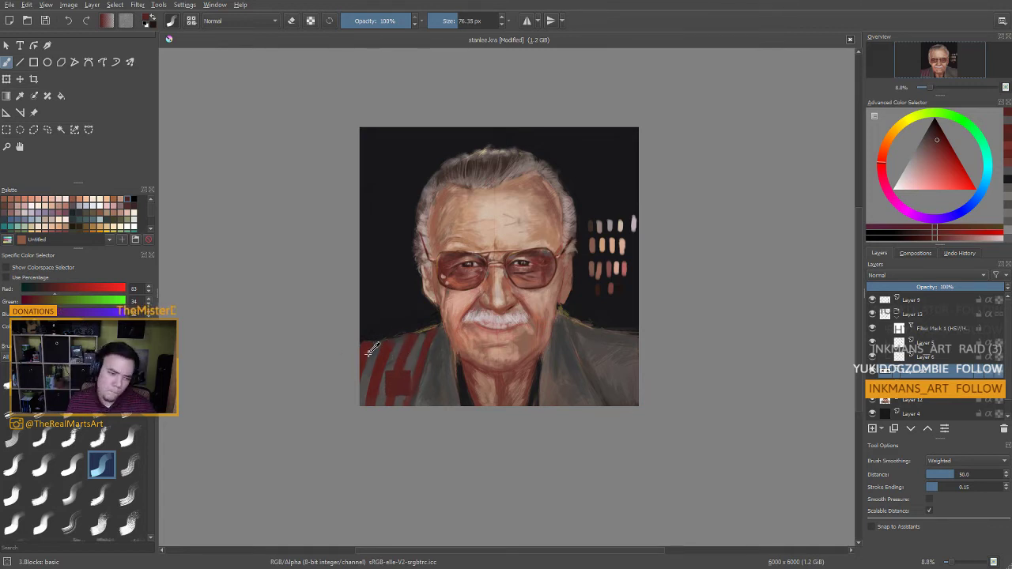
ctrl+click(370, 351)
drag(370, 348, 367, 354)
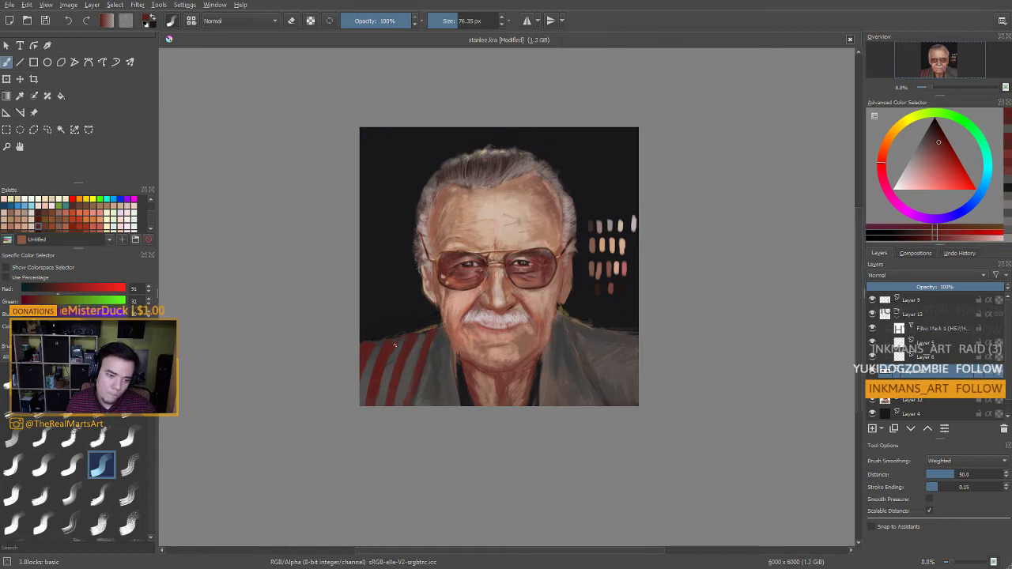
ctrl+click(368, 357)
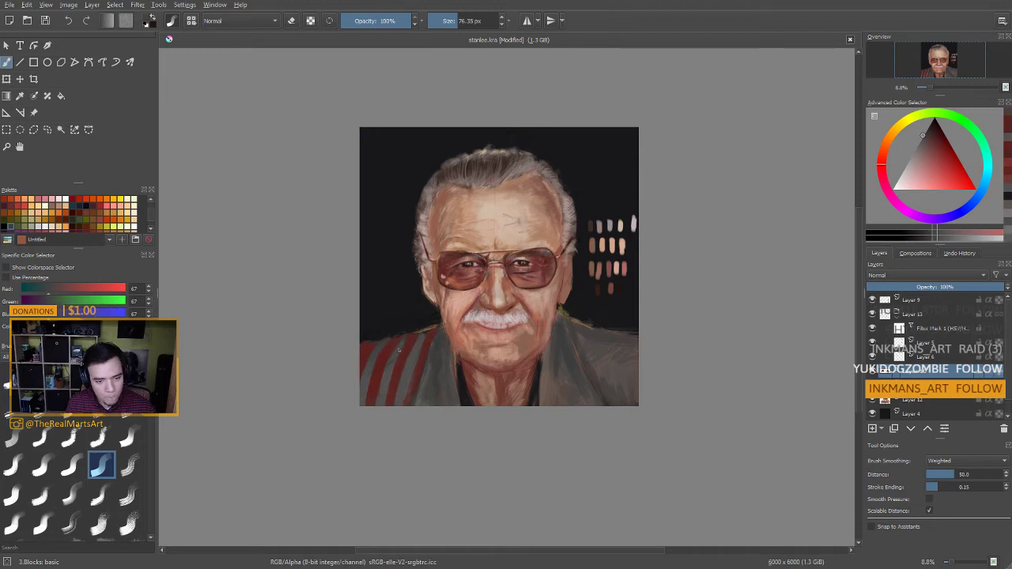
ctrl+click(407, 346)
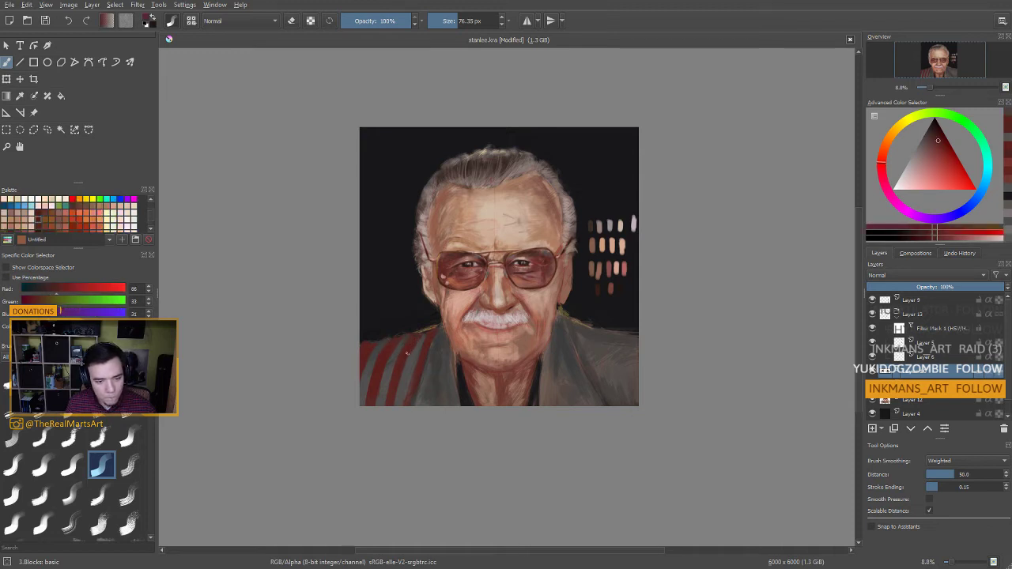
ctrl+click(420, 345)
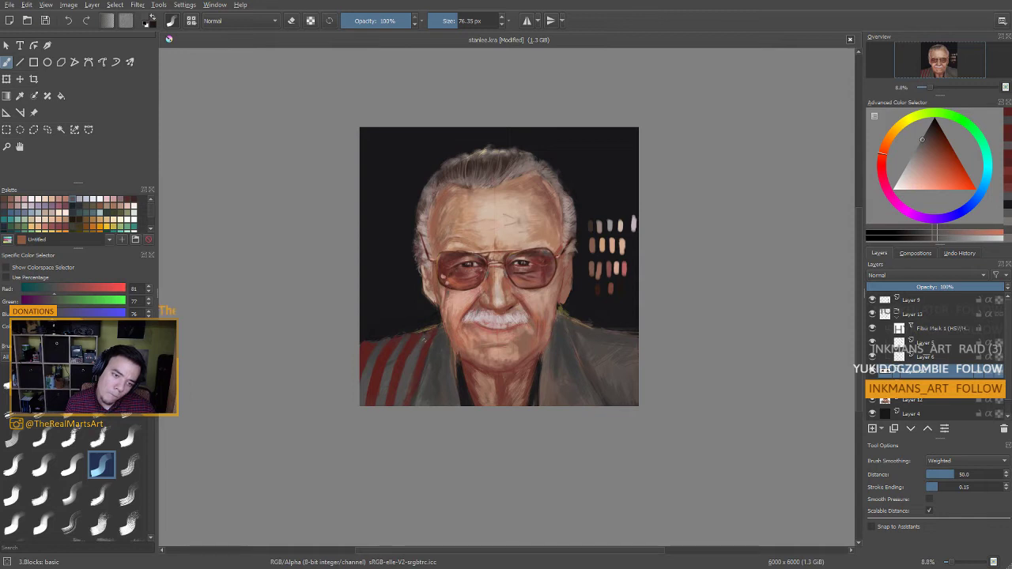
ctrl+click(429, 344)
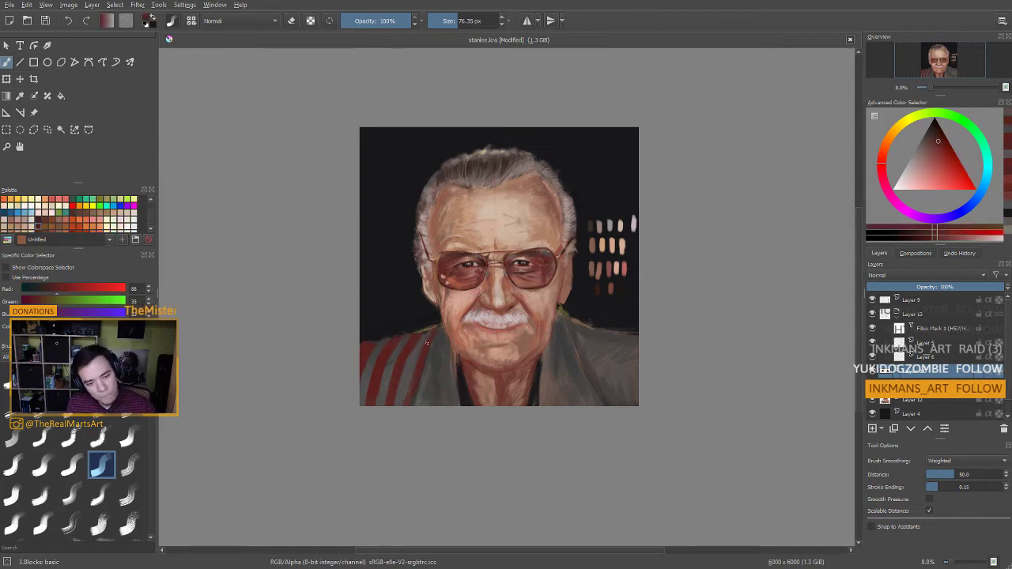
ctrl+click(418, 348)
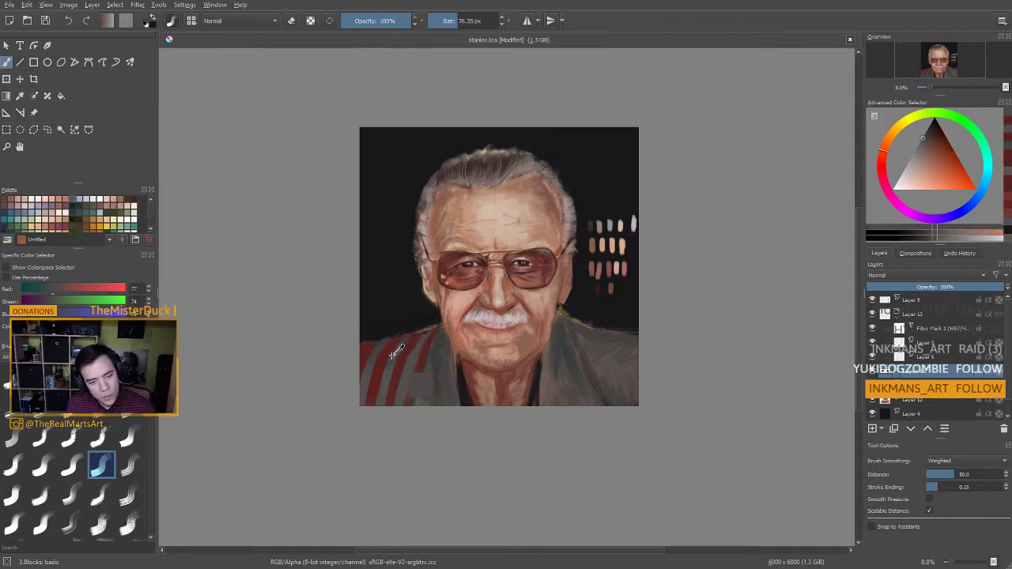
ctrl+click(474, 378)
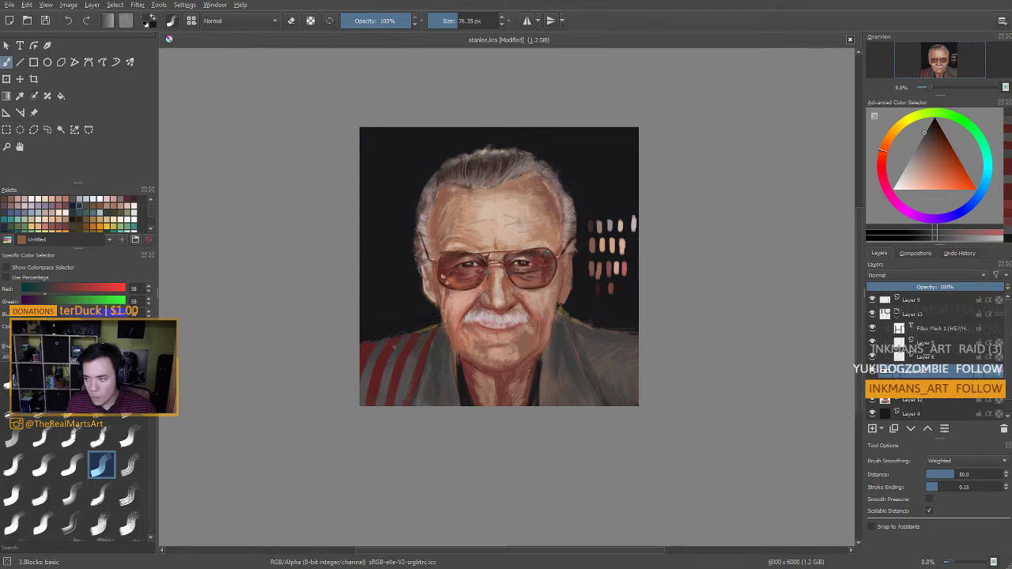
Darken the left shoulder between the stripes with a sampled dark grey and clean its upper edge in eraser mode
drag(375, 345, 388, 344)
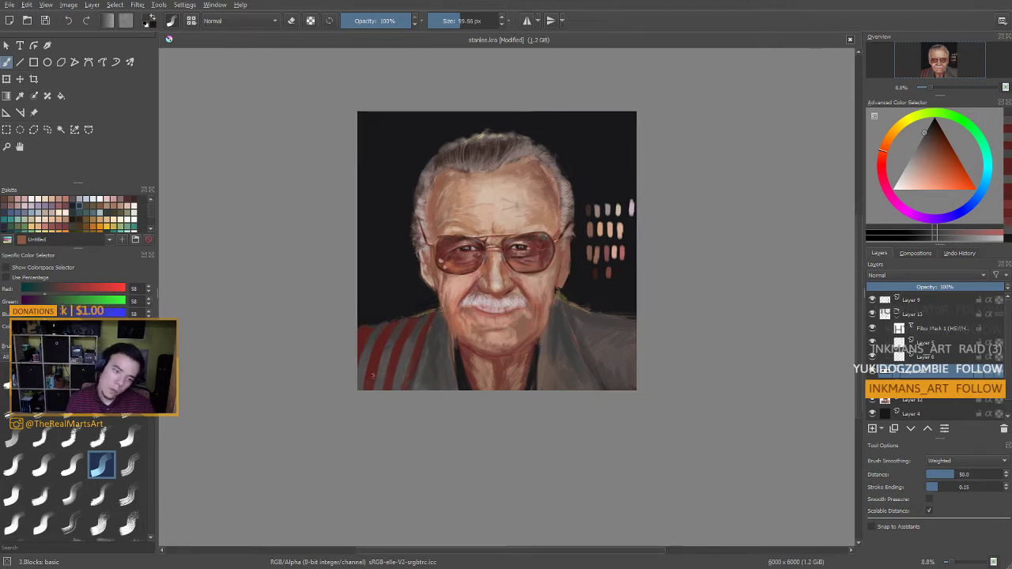
scroll(373, 356, down, 1)
ctrl+click(369, 323)
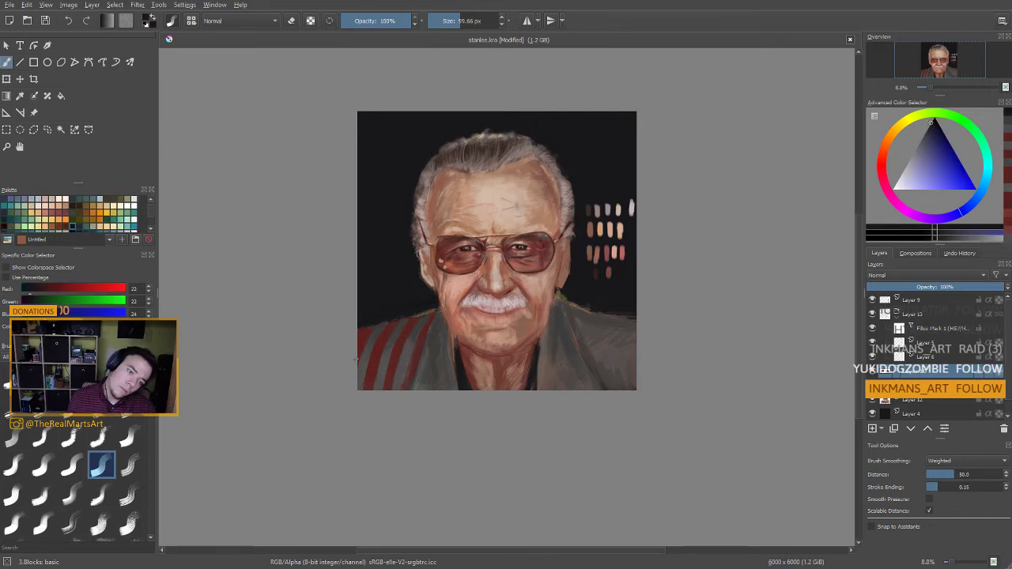
key(e)
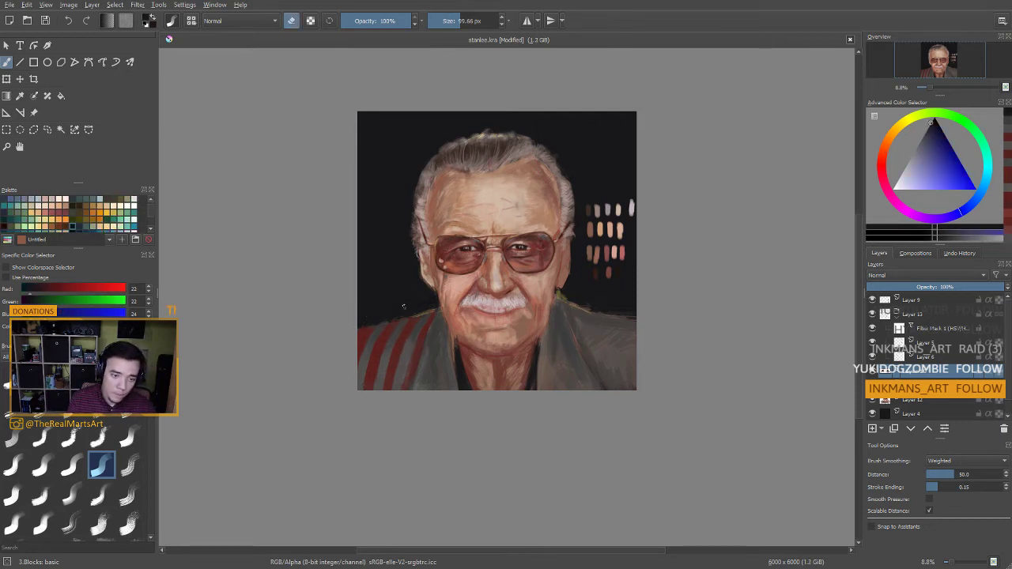
drag(415, 327, 395, 293)
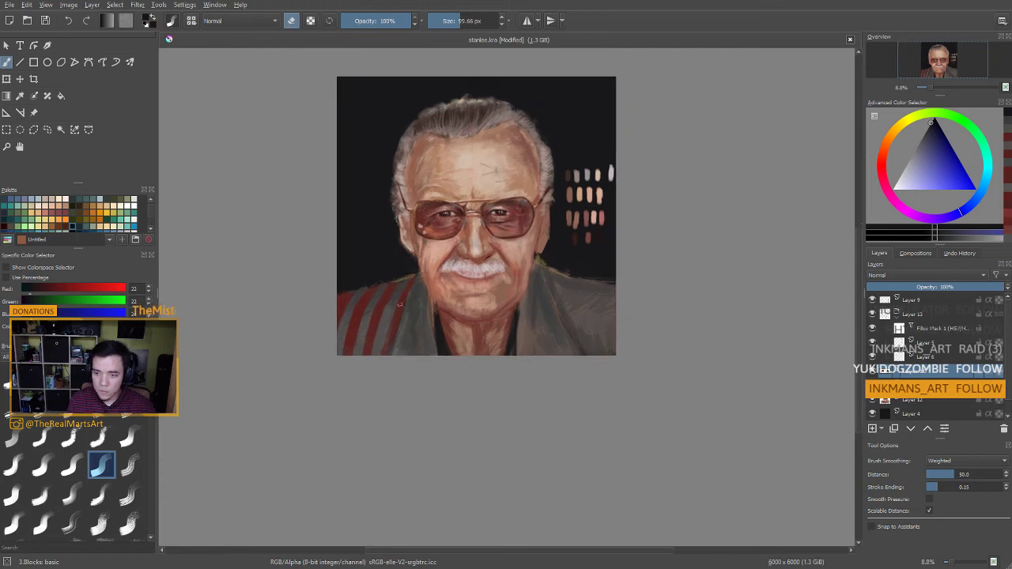
scroll(445, 232, down, 3)
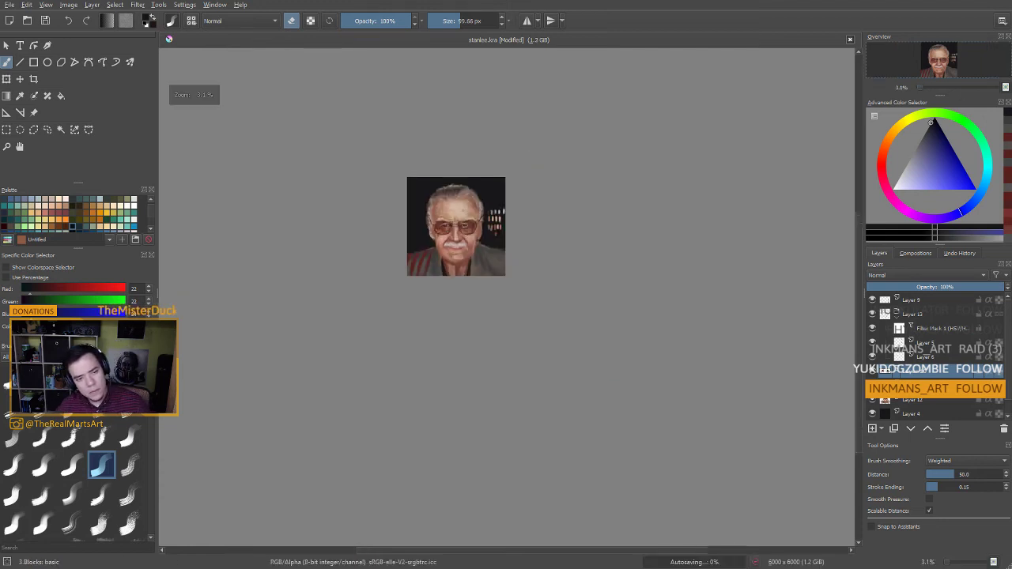
scroll(448, 255, up, 2)
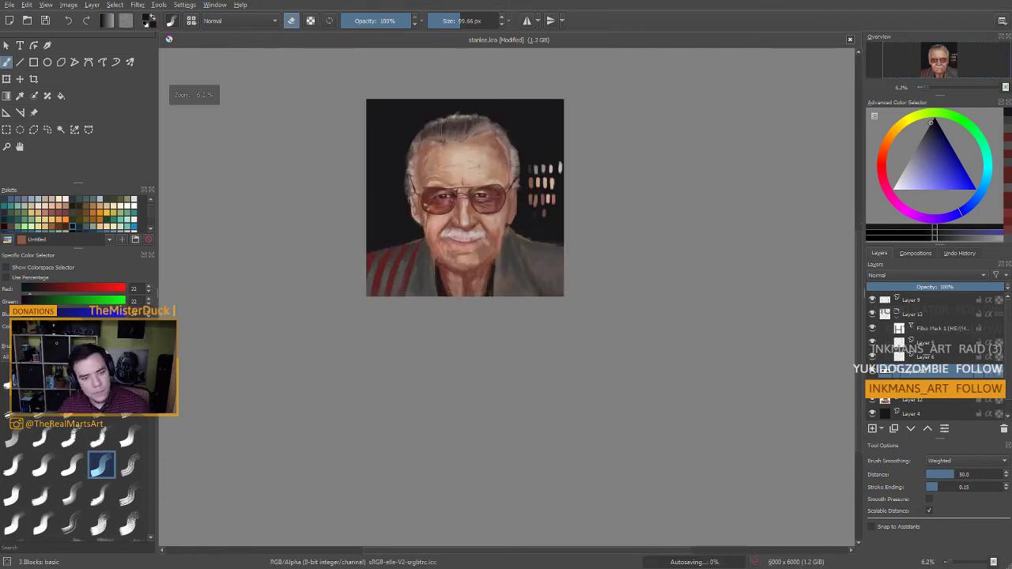
Switch the brush back from erasing and retouch the gaps between the left shoulder's stripes with sampled dark grey
ctrl+click(371, 255)
key(e)
key(e)
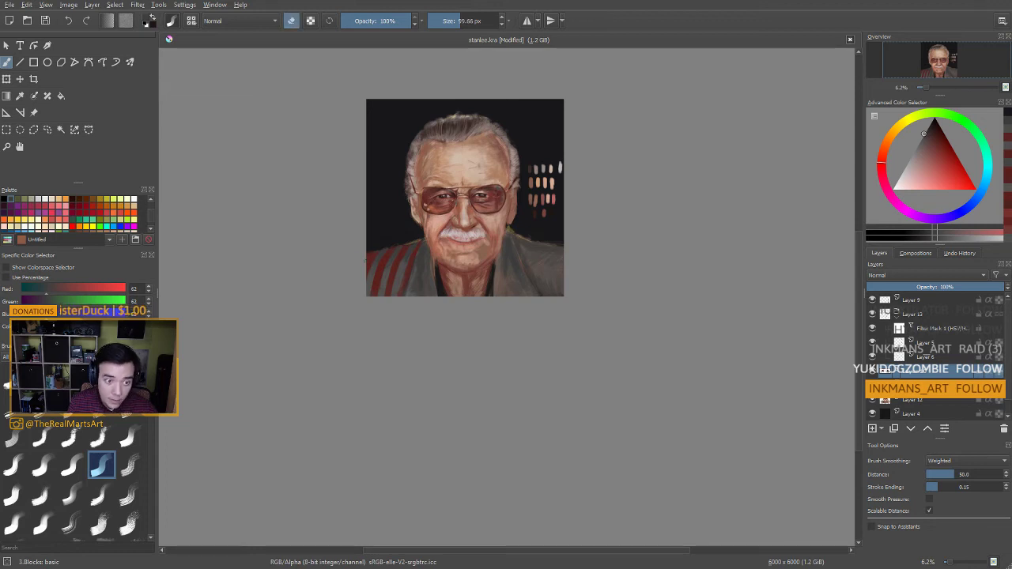
ctrl+click(374, 254)
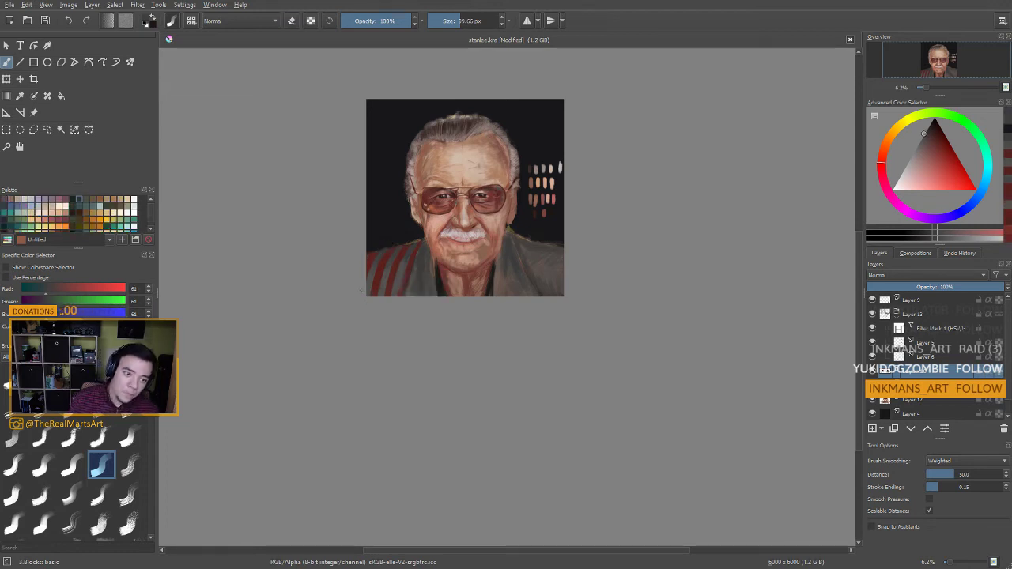
Retouch the left shoulder's stripes with sampled dark red and a slightly brighter red, enlarging the brush to 115.26 px
ctrl+click(382, 286)
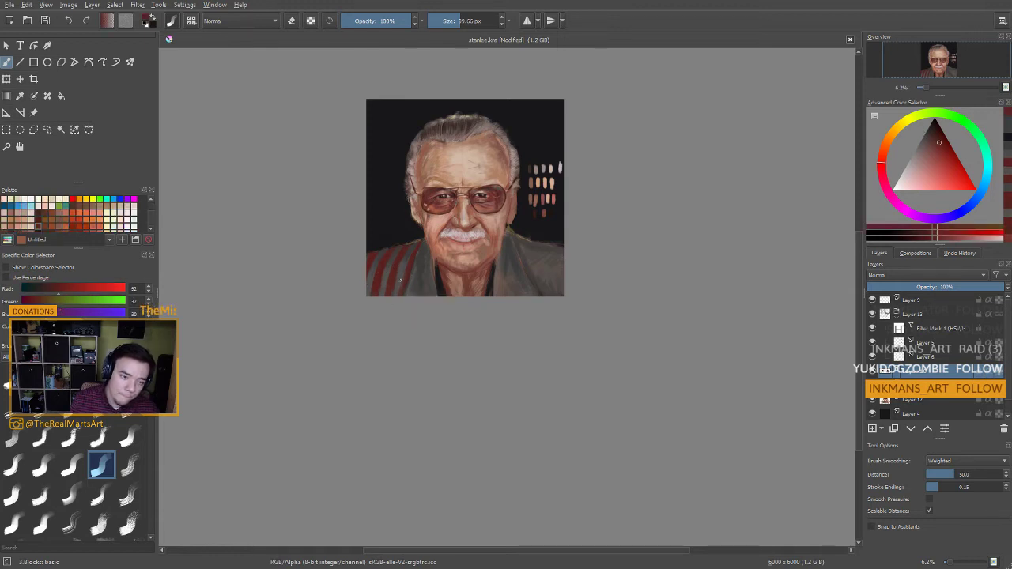
ctrl+click(411, 266)
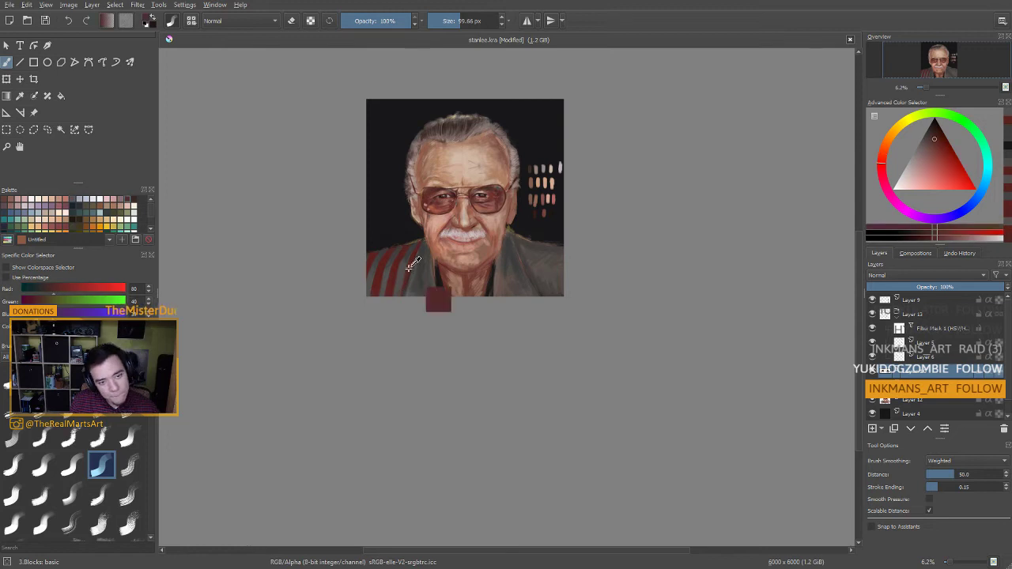
drag(387, 348, 384, 351)
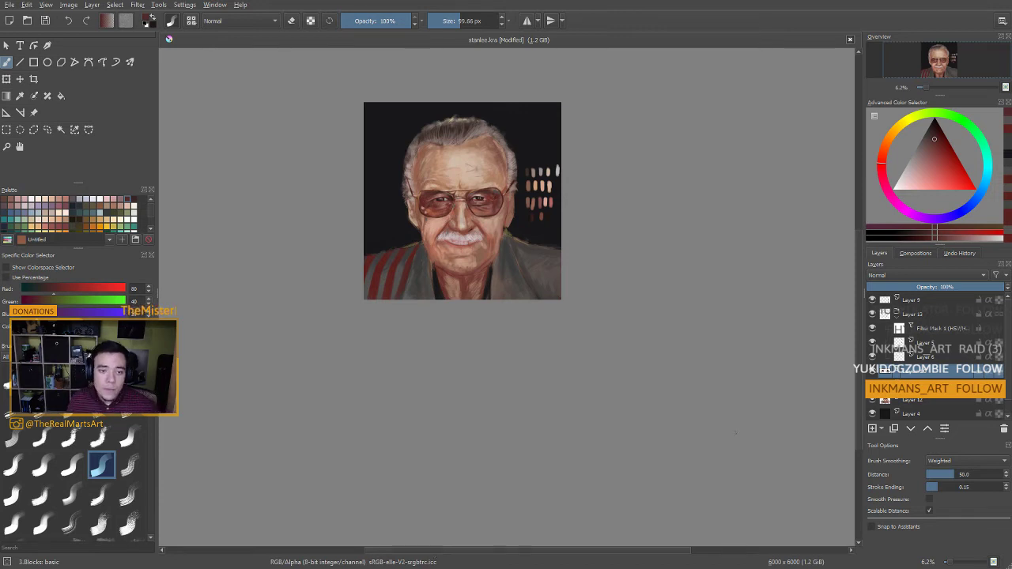
click(938, 150)
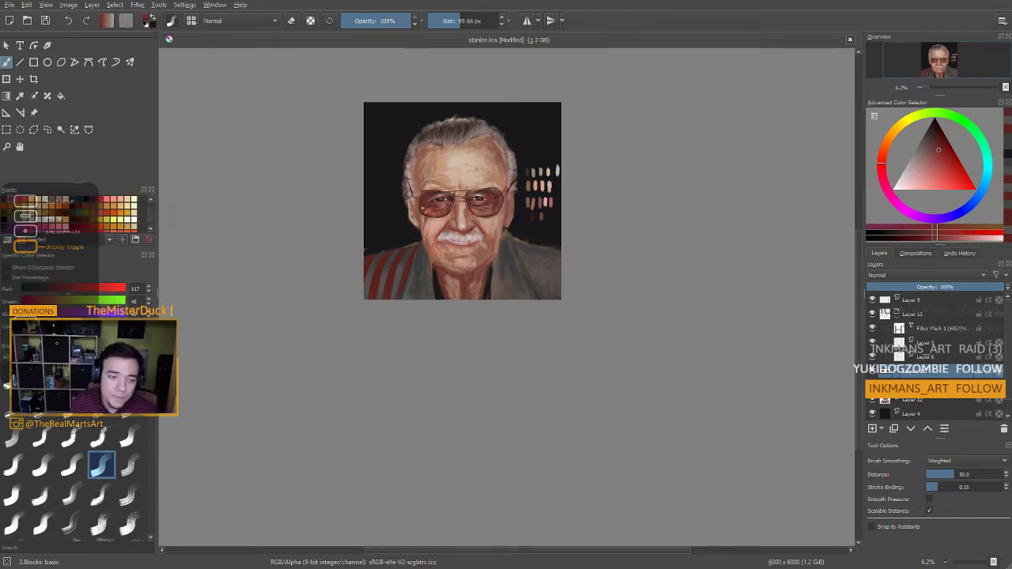
shift+drag(376, 259, 377, 258)
drag(375, 255, 373, 255)
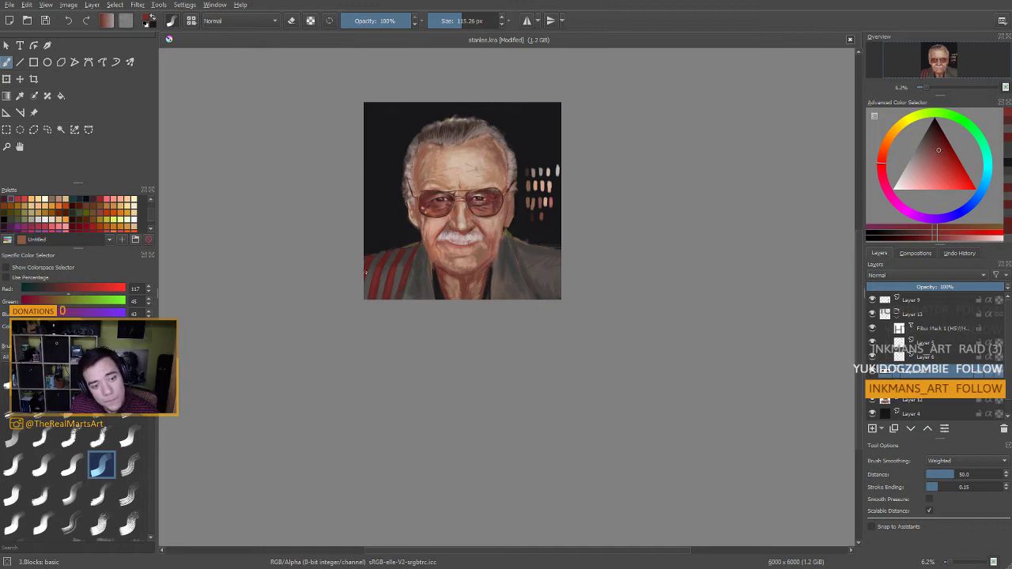
Add brighter red strokes to the left shoulder's stripes with the brush reduced to 71.29 px
ctrl+click(408, 268)
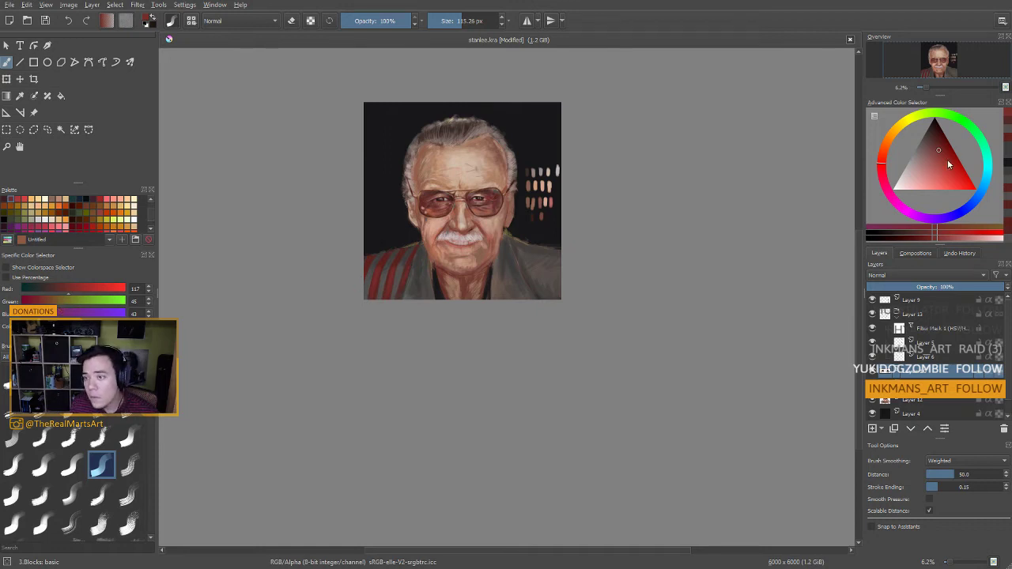
ctrl+click(379, 276)
drag(378, 350, 337, 364)
drag(371, 264, 350, 263)
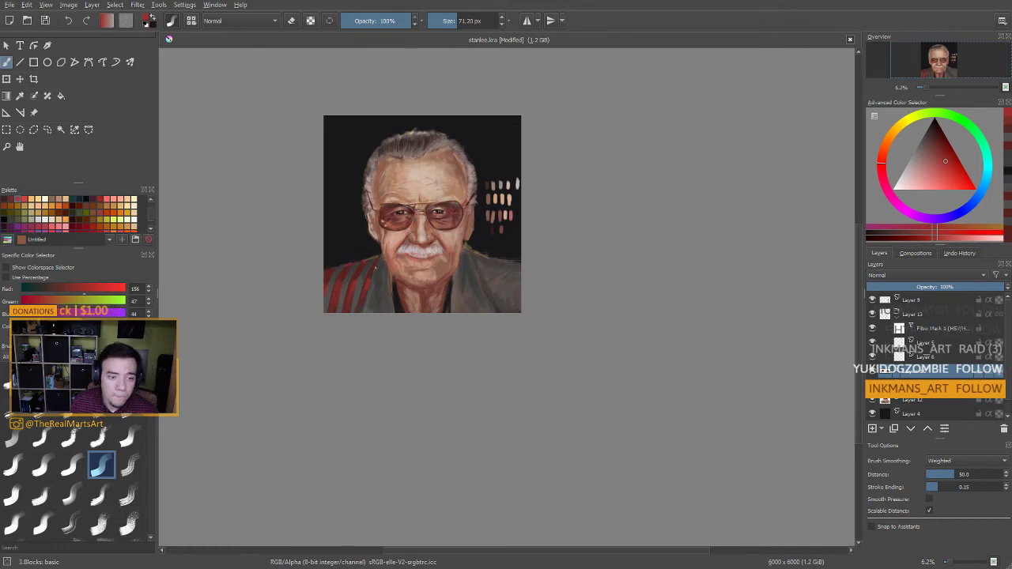
drag(350, 324, 334, 322)
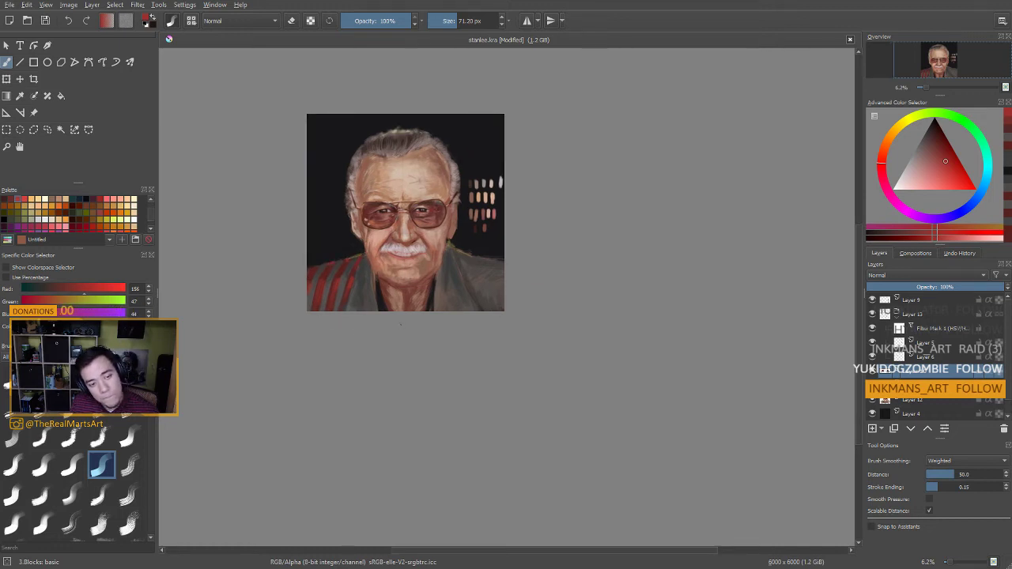
Sample the jacket's dark grey and retouch the area beside the left collar, enlarging the brush to 119.03 px
ctrl+click(360, 266)
key(bracketleft)
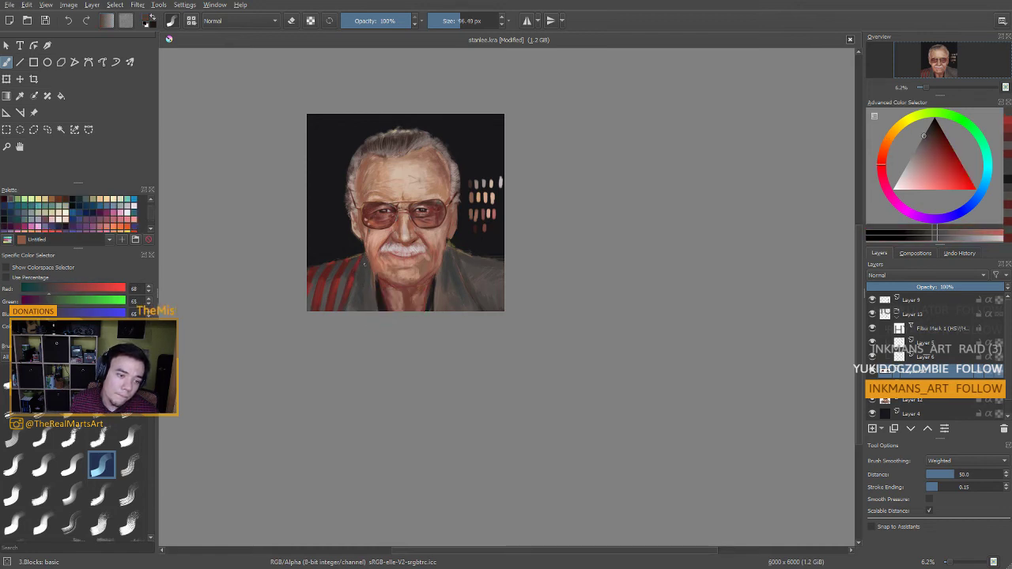
drag(364, 264, 370, 270)
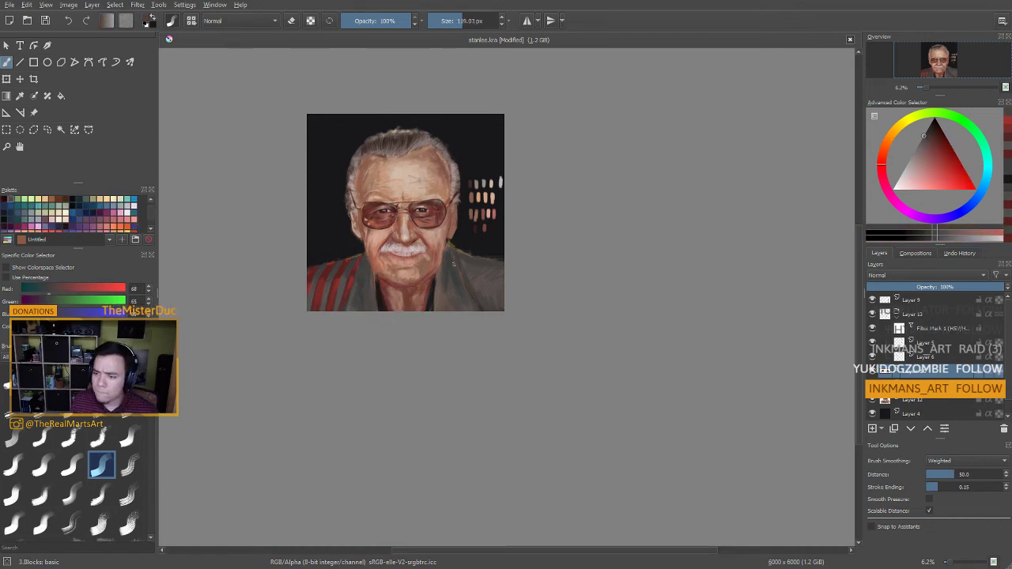
Paint sampled dark red stripes across the left lapel and the whole right shoulder, enlarging the brush up to 167.60 px
ctrl+click(344, 266)
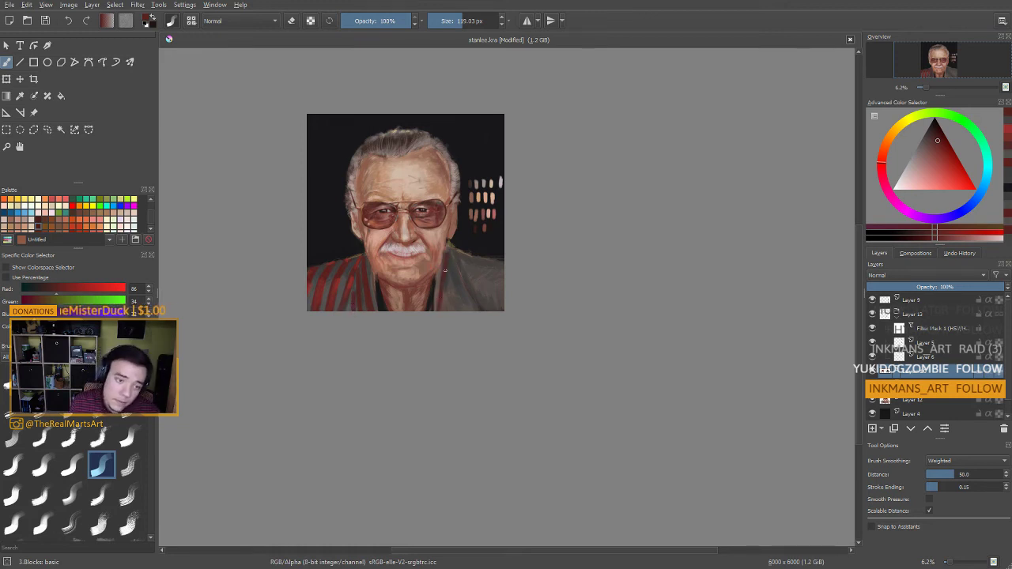
mouse_move(437, 311)
mouse_down()
mouse_move(443, 278)
mouse_move(452, 309)
mouse_move(450, 292)
mouse_up()
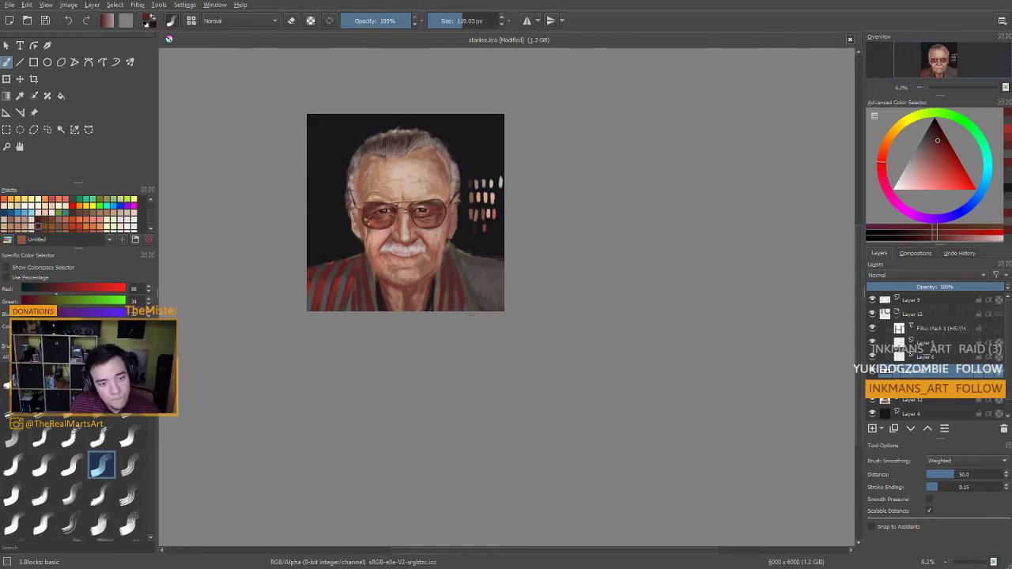
key(bracketright)
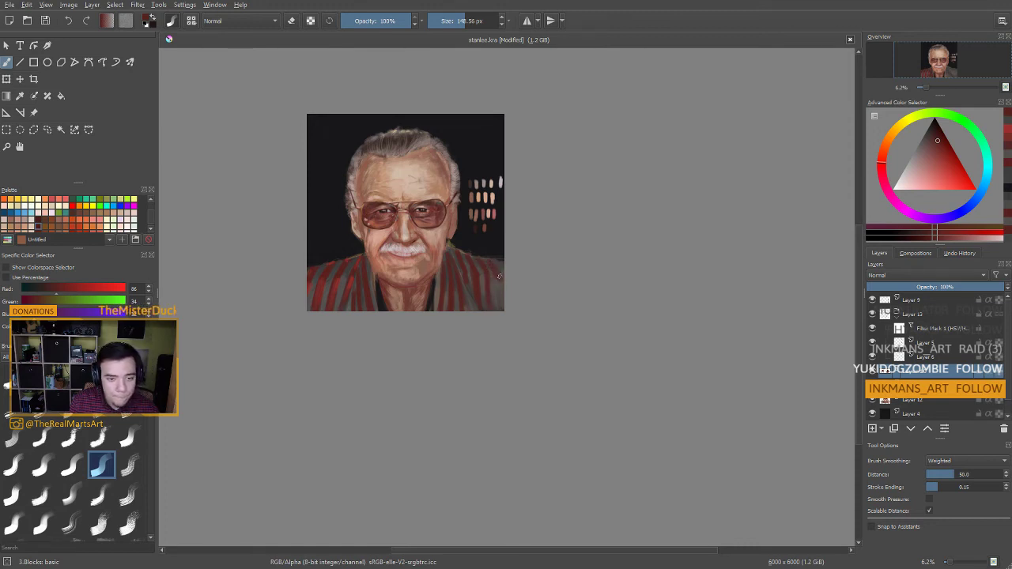
shift+drag(498, 272, 500, 272)
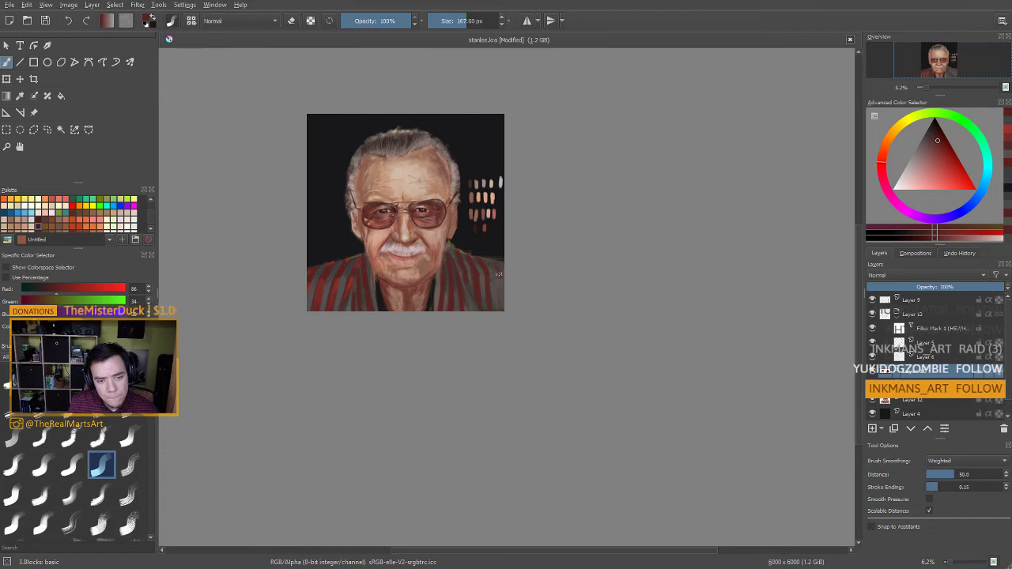
drag(512, 321, 521, 308)
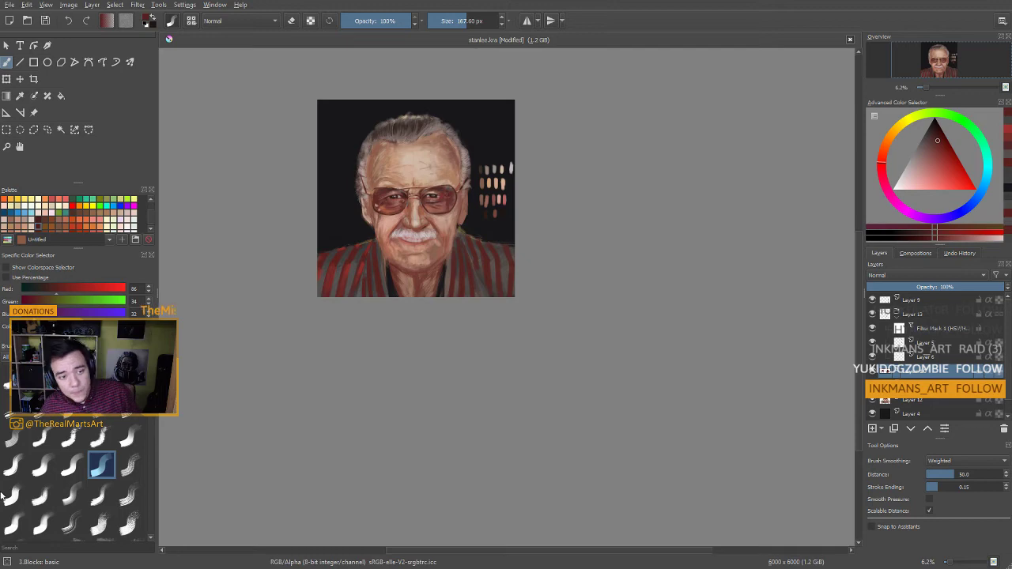
Brighten the jacket stripes on both shoulders with a sampled red at 113.11 px, undoing the stray last stroke
scroll(505, 167, up, 3)
drag(338, 209, 617, 262)
scroll(639, 213, down, 1)
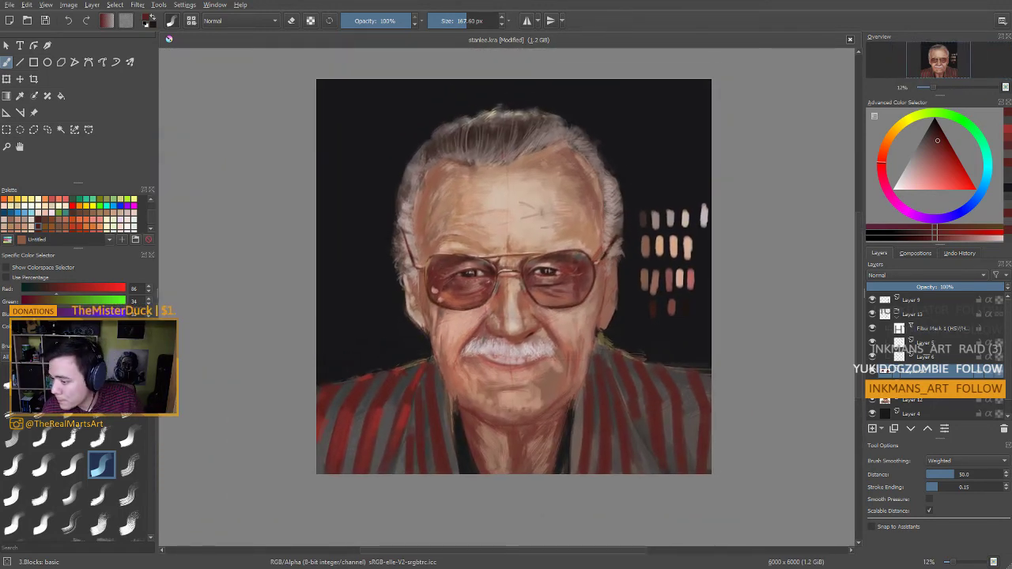
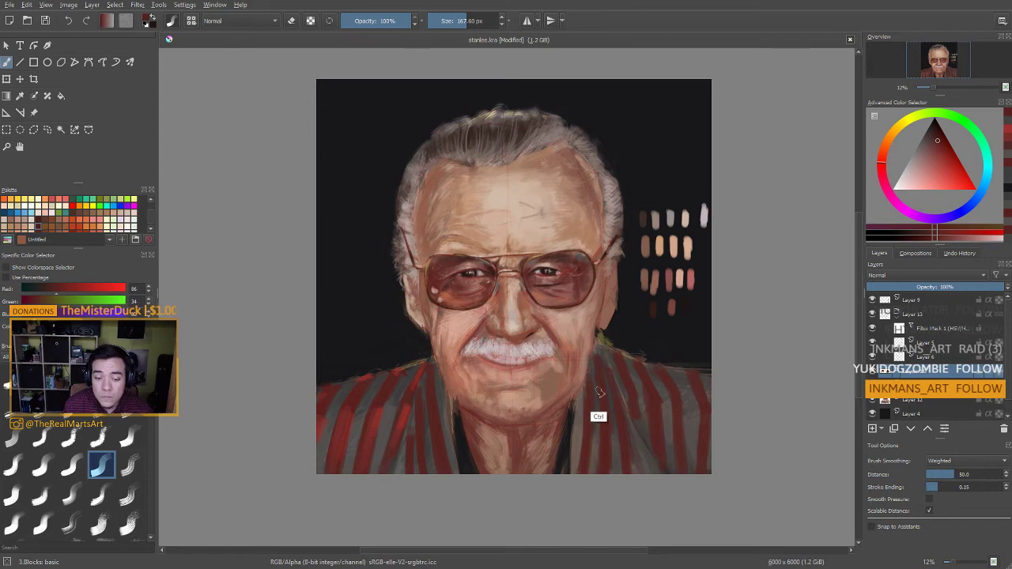
ctrl+click(406, 416)
ctrl+click(437, 432)
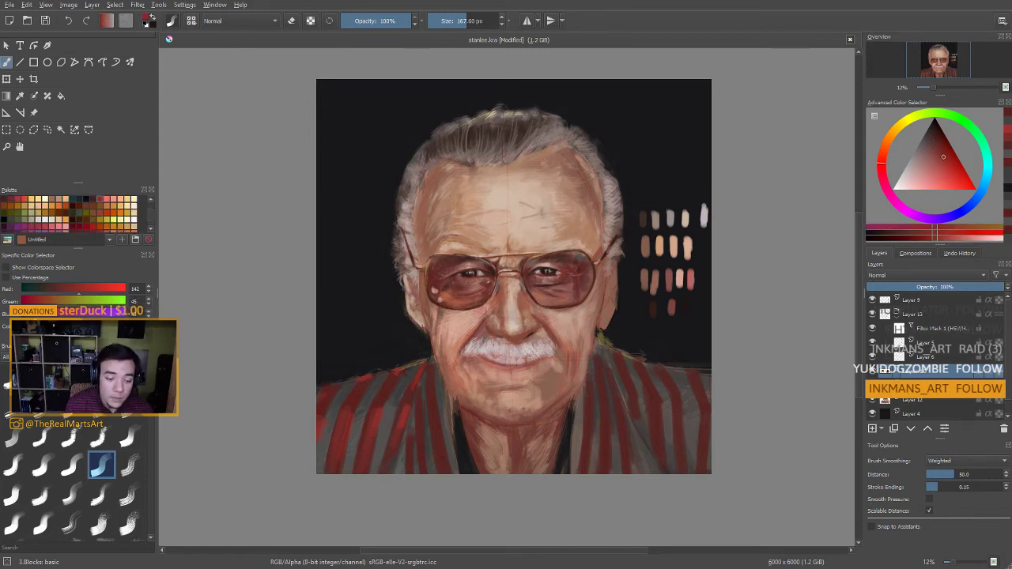
drag(427, 376, 431, 402)
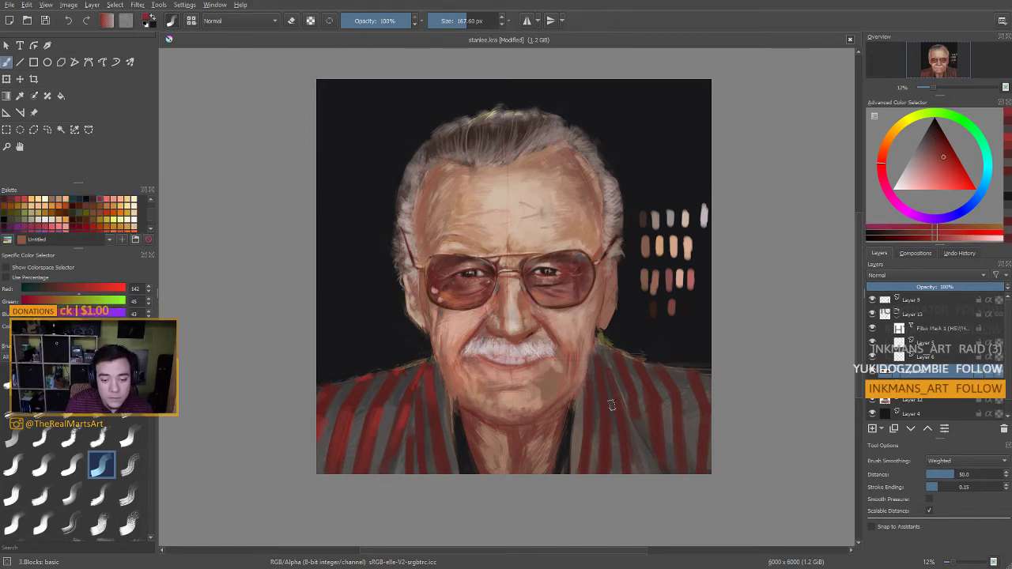
key(bracketleft)
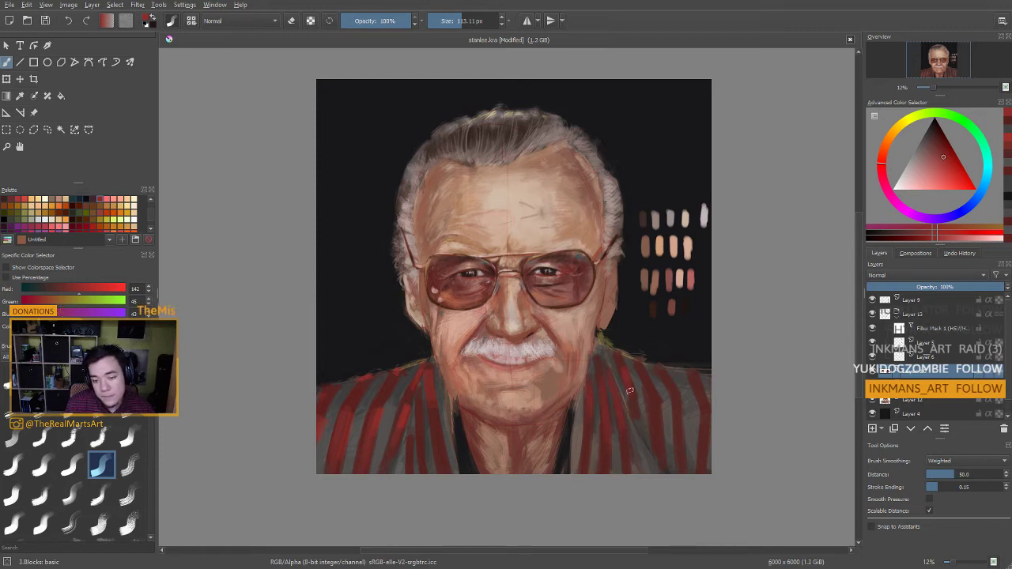
click(680, 359)
key(ctrl+z)
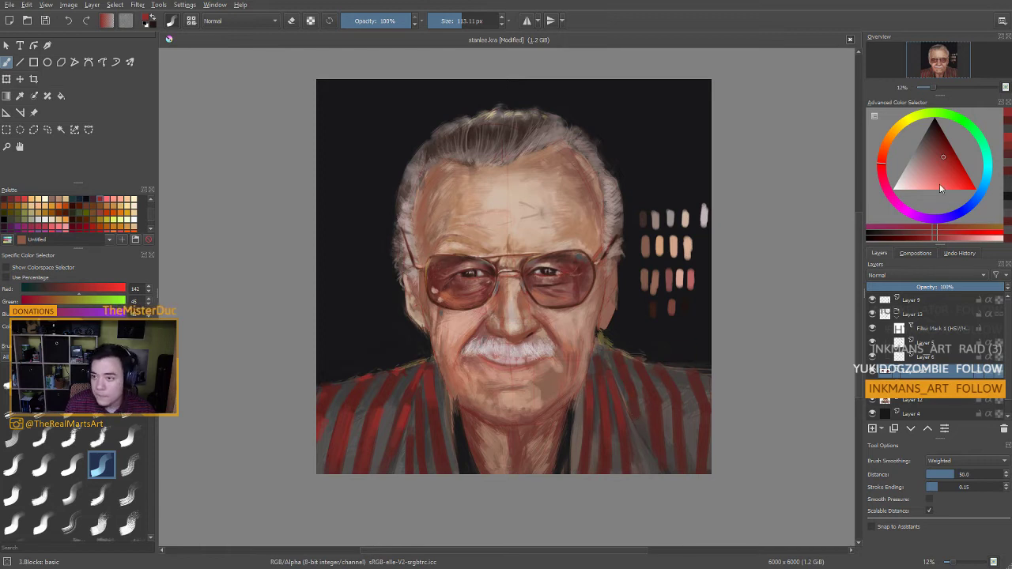
Shade the jacket stripes with two darker reds, enlarging the brush to 141.25 px
click(938, 146)
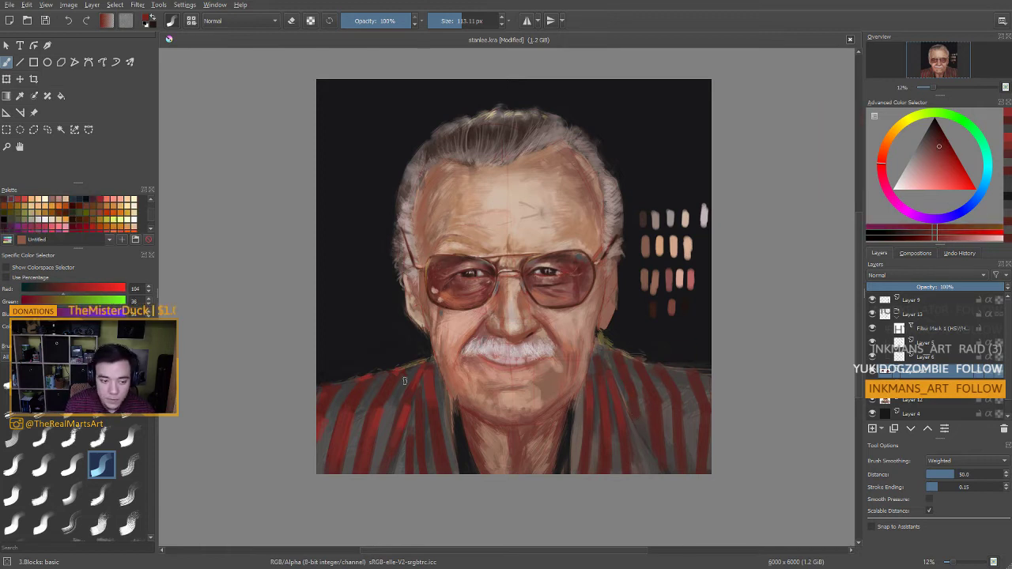
click(936, 133)
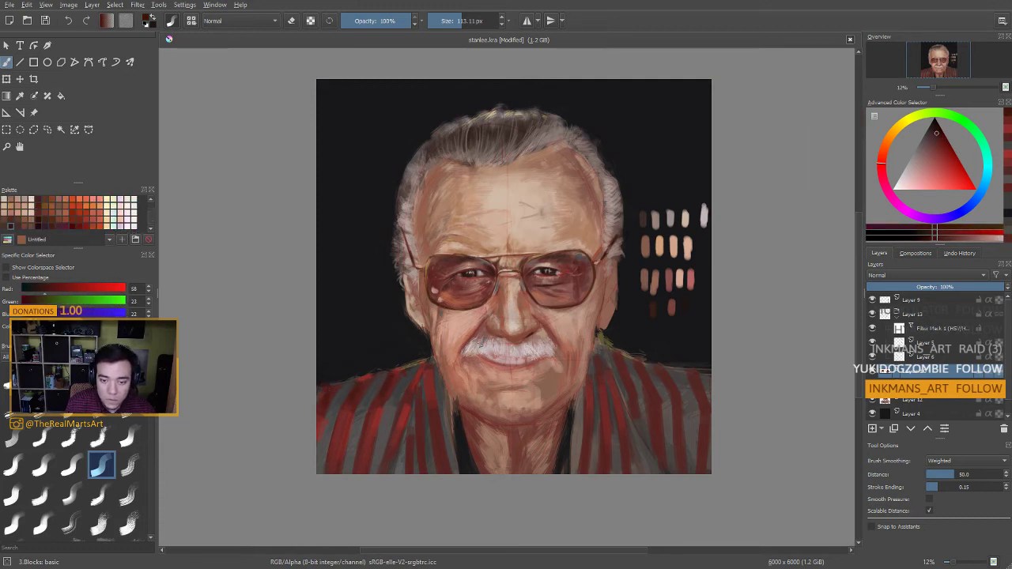
key(bracketright)
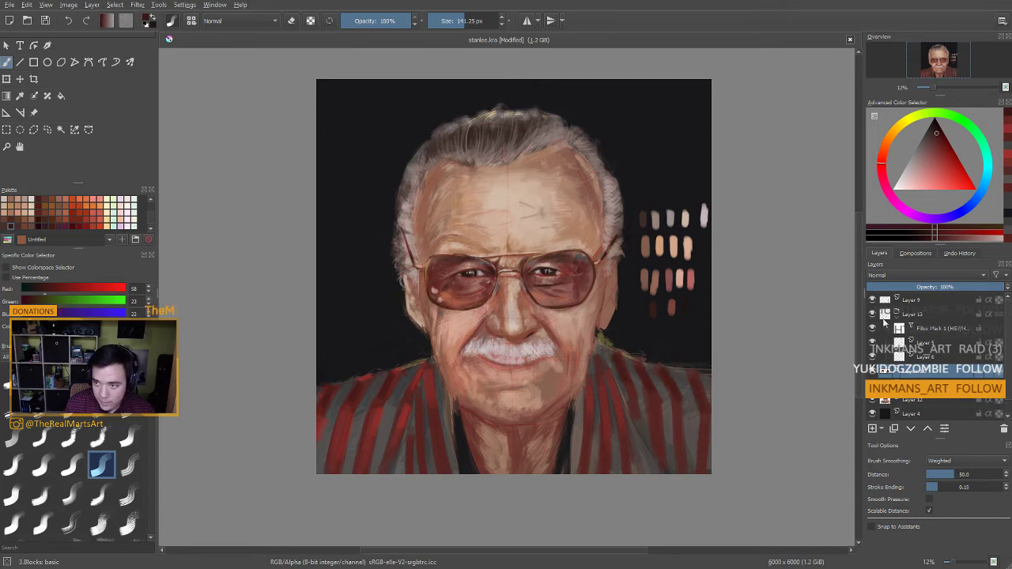
Sample a bright red from the left lapel and accent the jacket stripes with a 122.59 px brush
ctrl+click(406, 418)
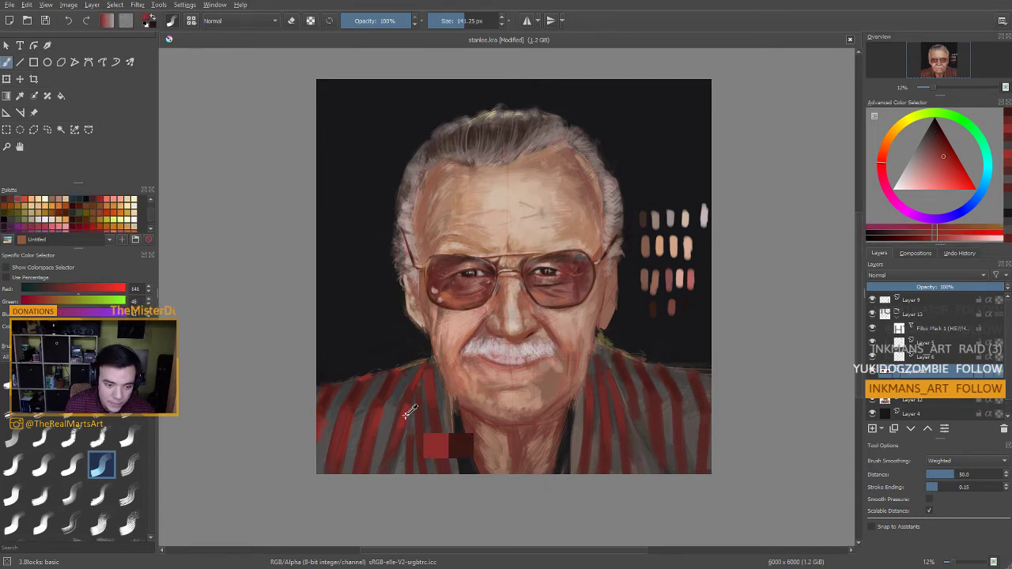
key(bracketleft)
key(bracketleft)
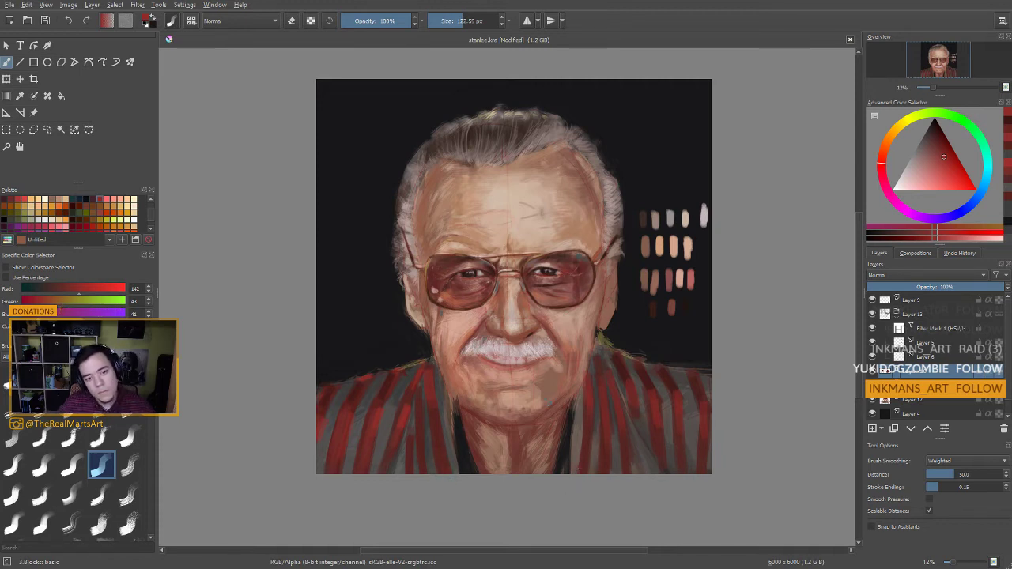
Hide the layer directly below Layer 9 and examine the glasses, nose, moustache and overall portrait at different magnifications
click(873, 313)
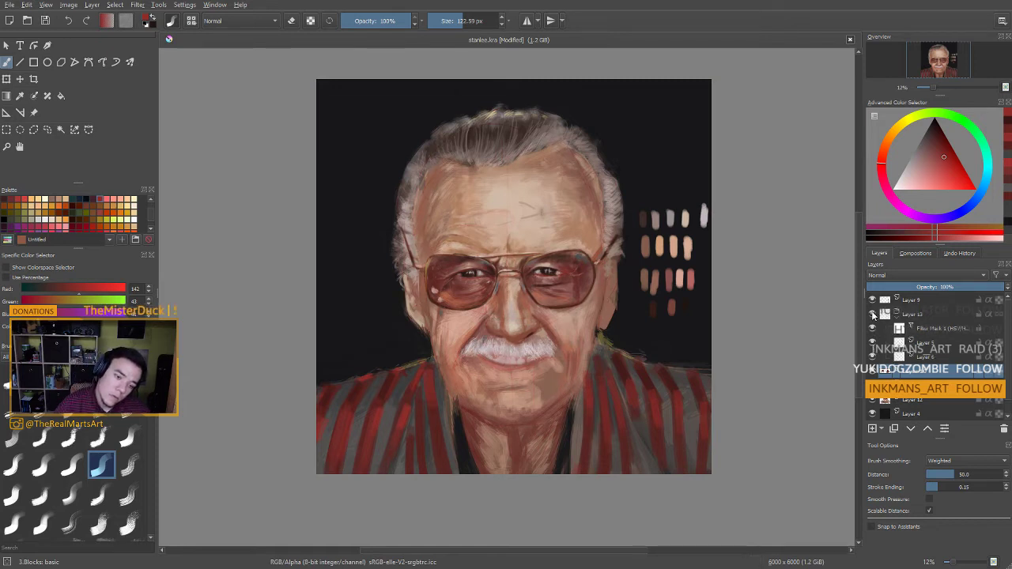
scroll(527, 307, up, 5)
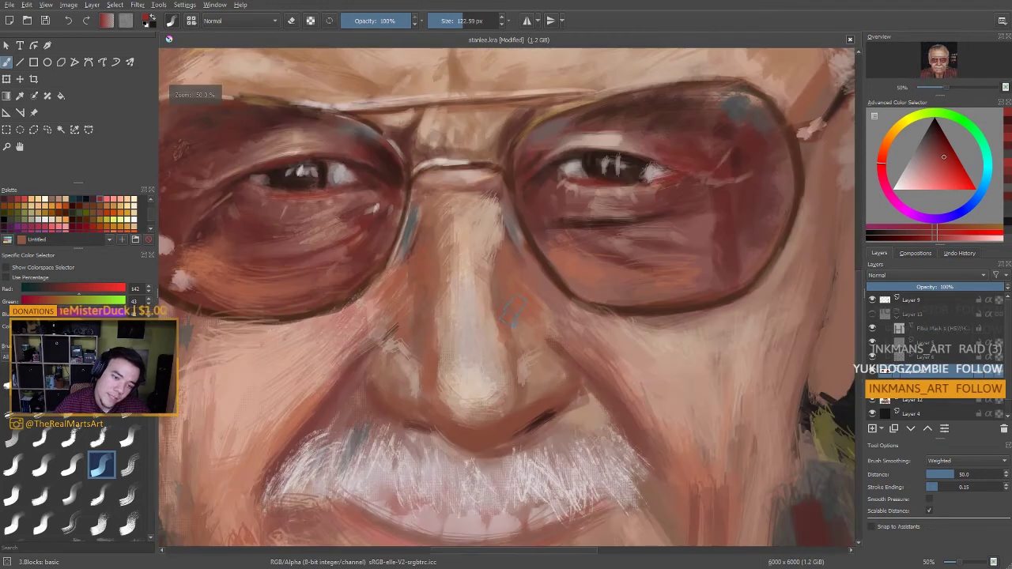
drag(527, 306, 612, 331)
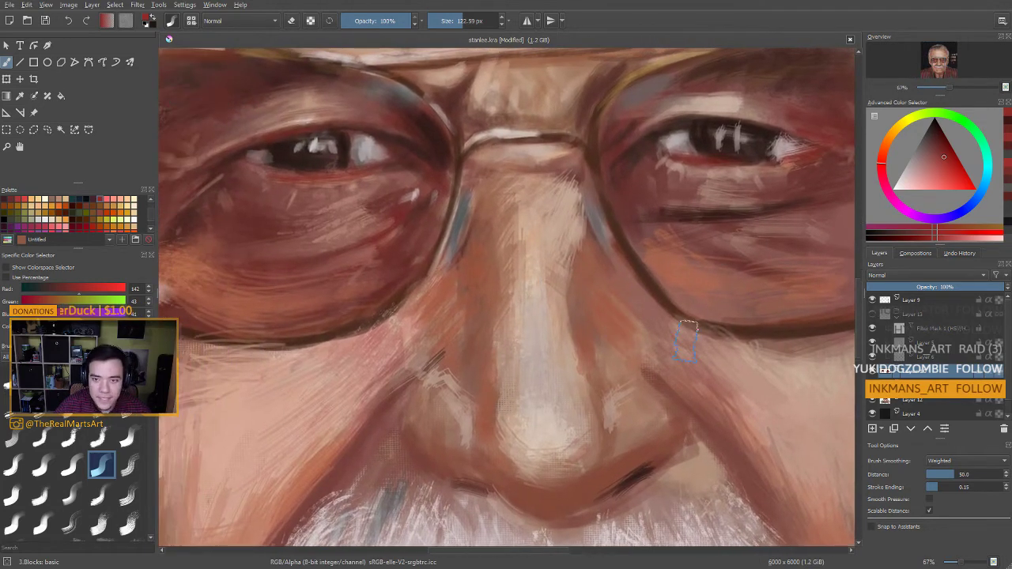
scroll(685, 332, down, 1)
drag(677, 339, 621, 333)
scroll(622, 324, up, 1)
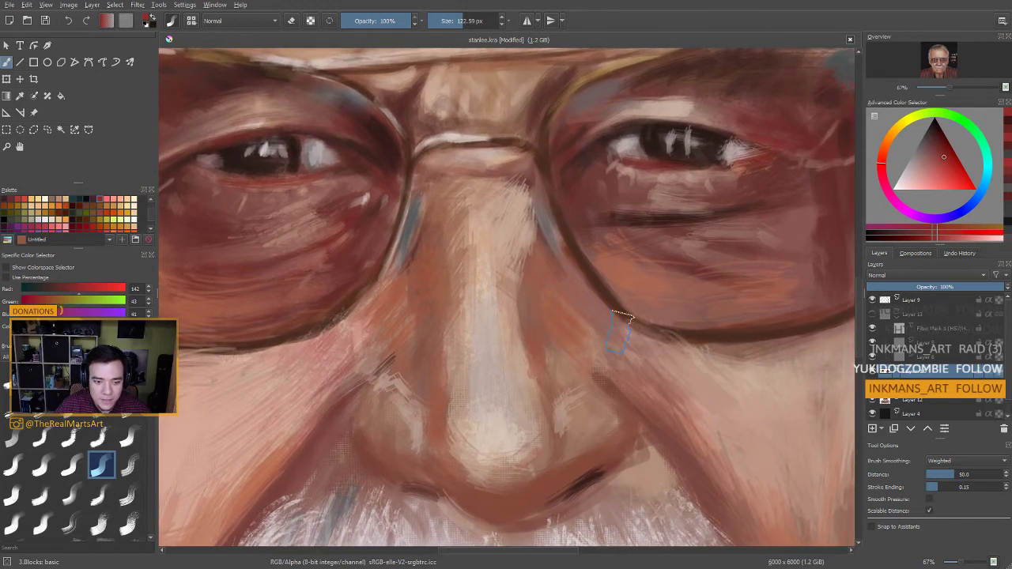
drag(623, 316, 704, 104)
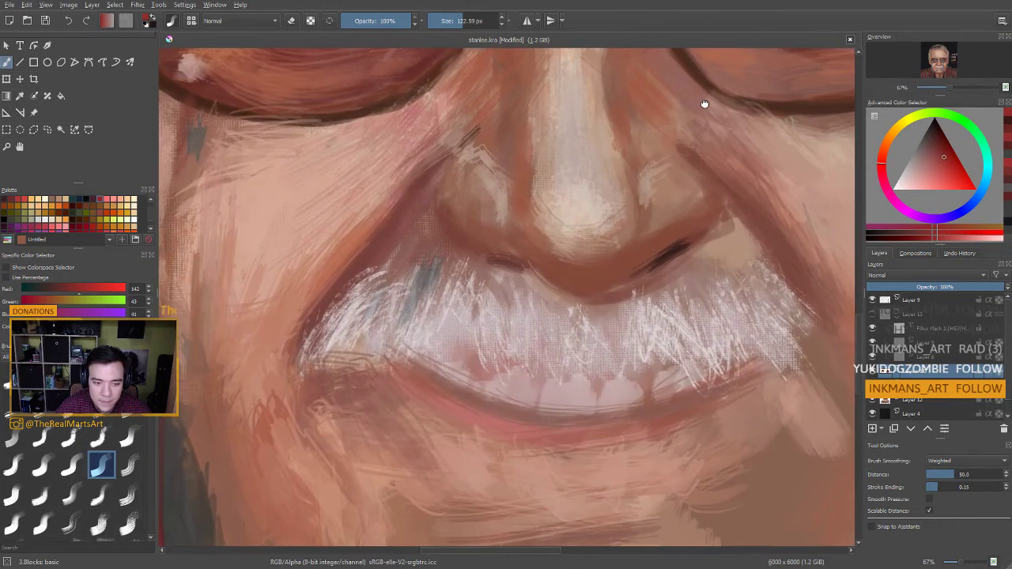
scroll(705, 104, down, 5)
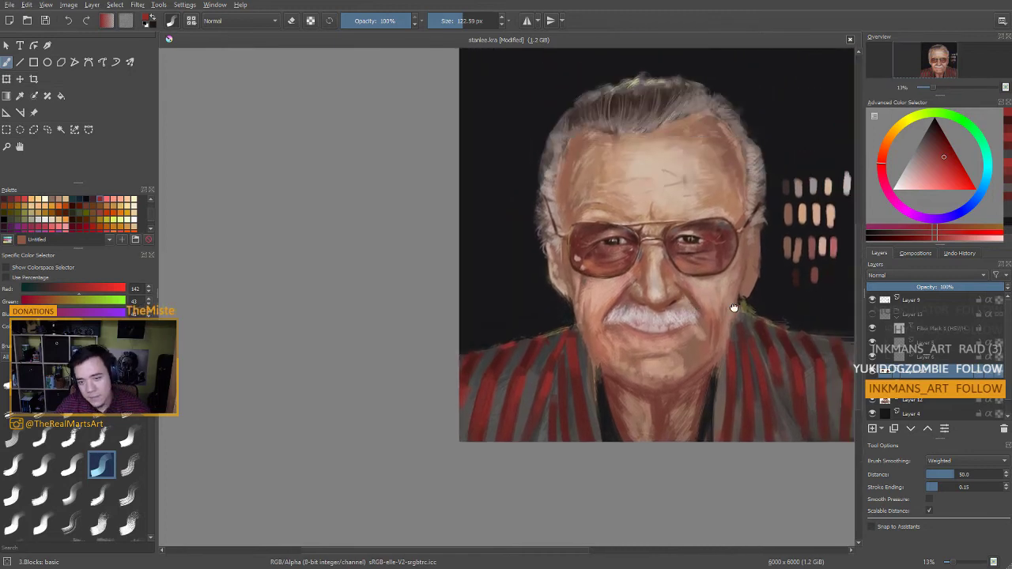
drag(734, 307, 713, 323)
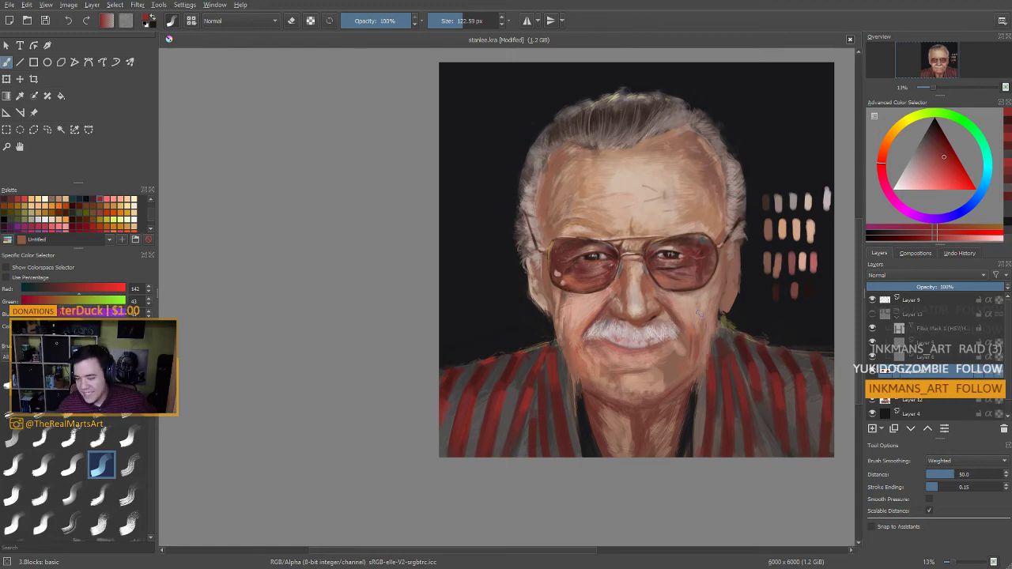
scroll(671, 336, up, 1)
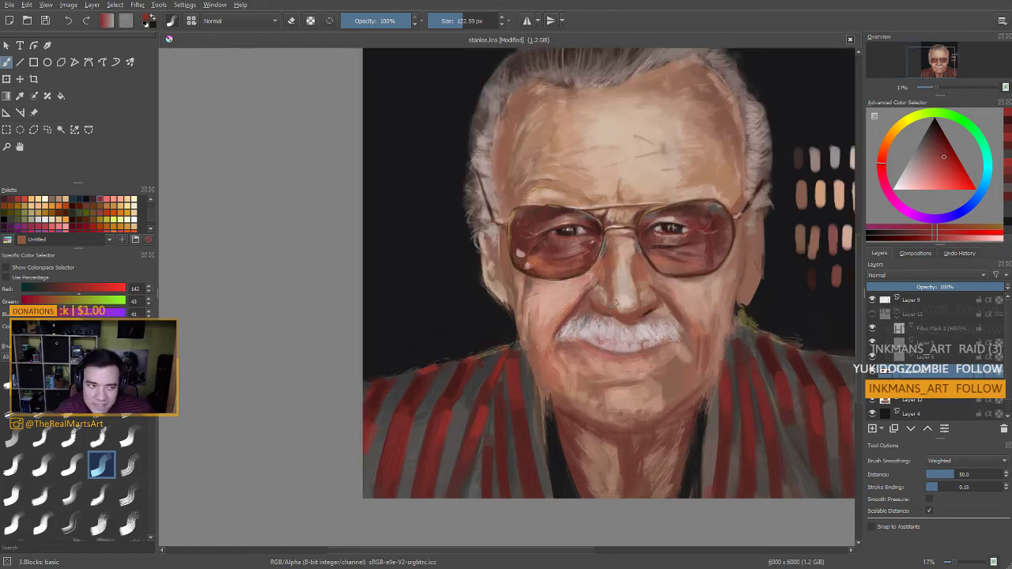
drag(613, 302, 460, 351)
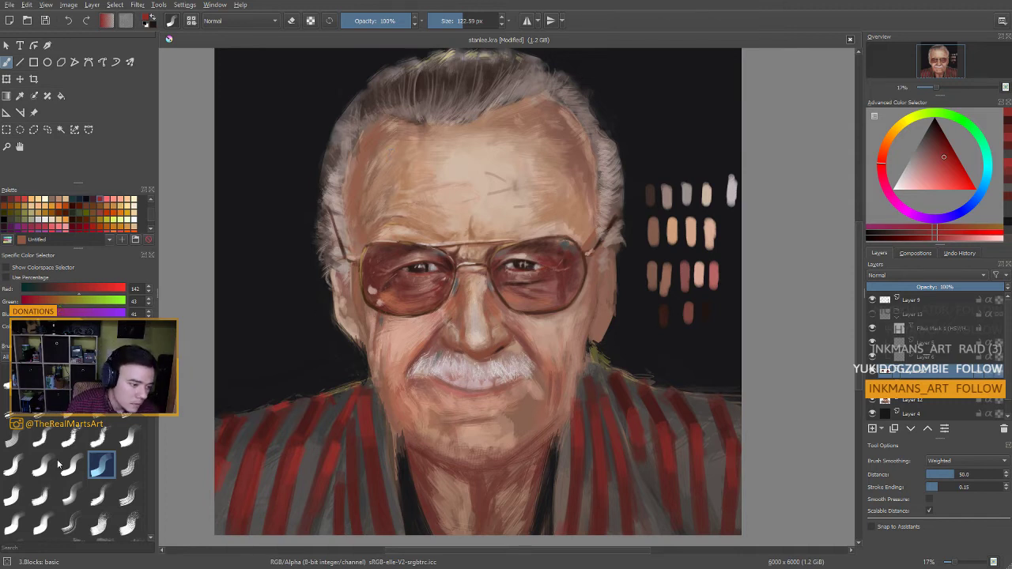
Shade the right side of the forehead and temple with sampled skin tones, using the 2.Bristles: multistroke2 brush
click(54, 427)
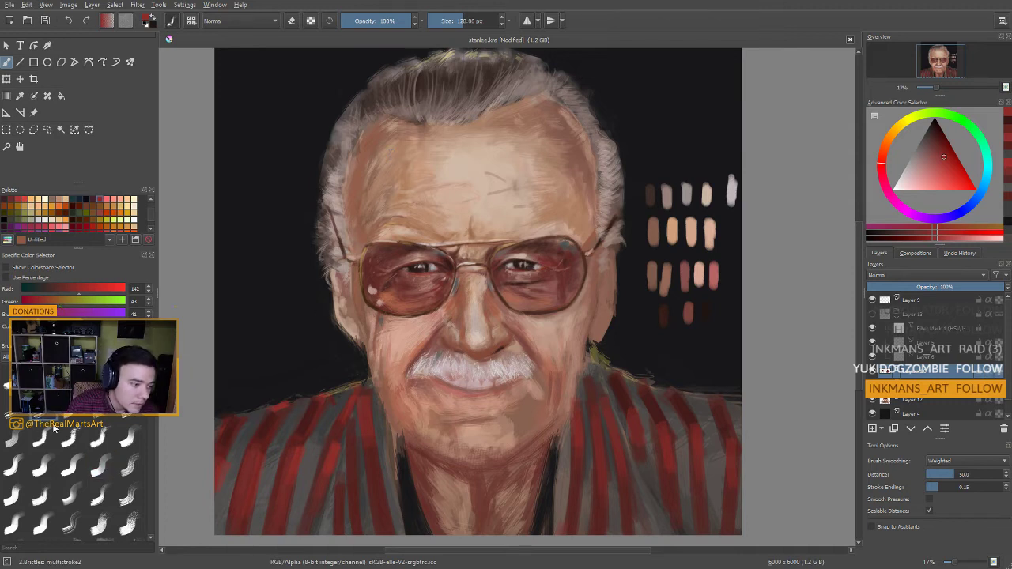
ctrl+click(376, 140)
ctrl+click(386, 152)
mouse_move(432, 164)
mouse_down()
mouse_move(467, 163)
mouse_move(449, 163)
mouse_up()
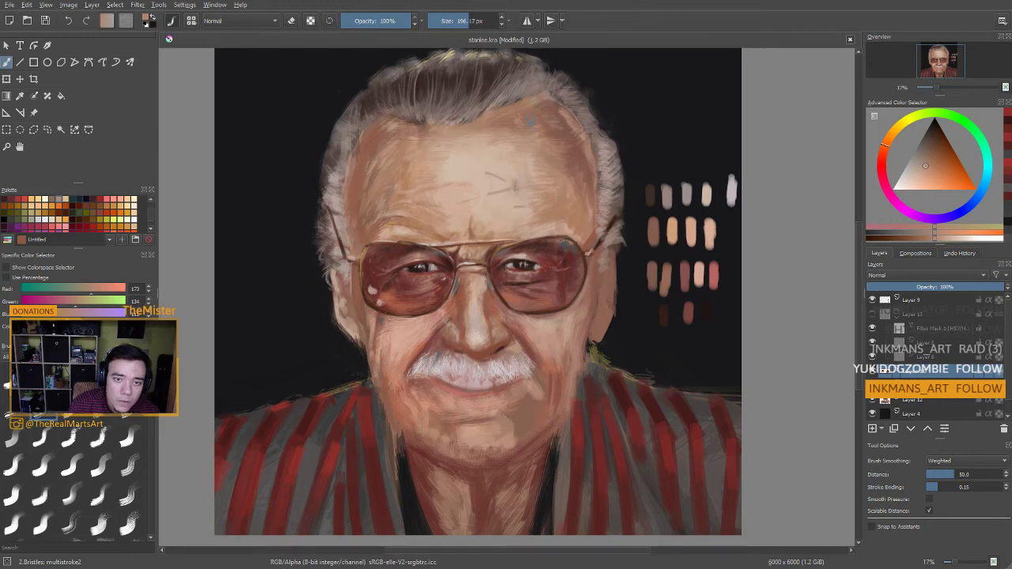
drag(501, 188, 550, 136)
ctrl+click(573, 163)
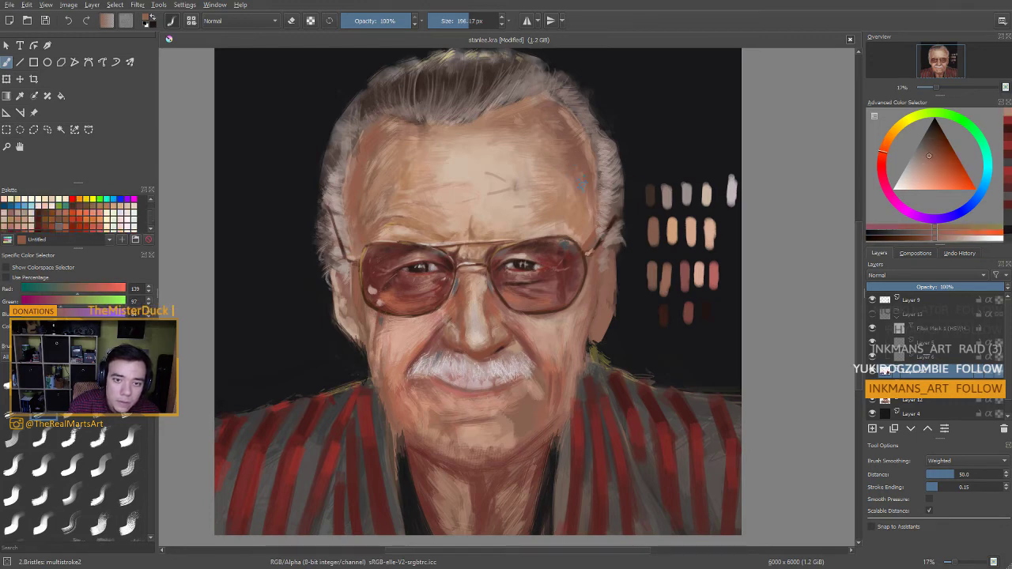
drag(582, 183, 582, 212)
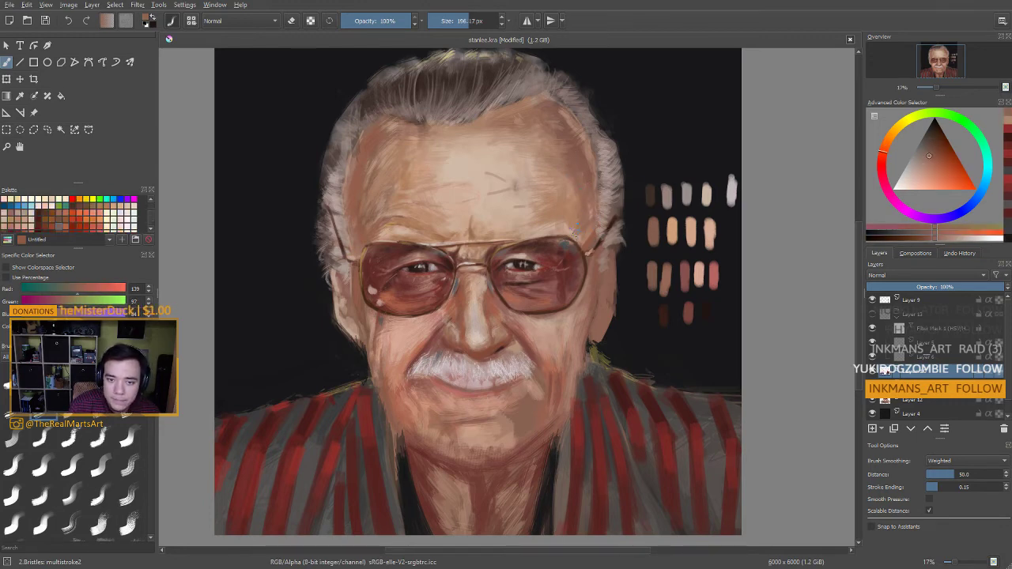
Blend sampled muted brown into the left temple and a warmer reddish brown across the upper right forehead
ctrl+click(371, 203)
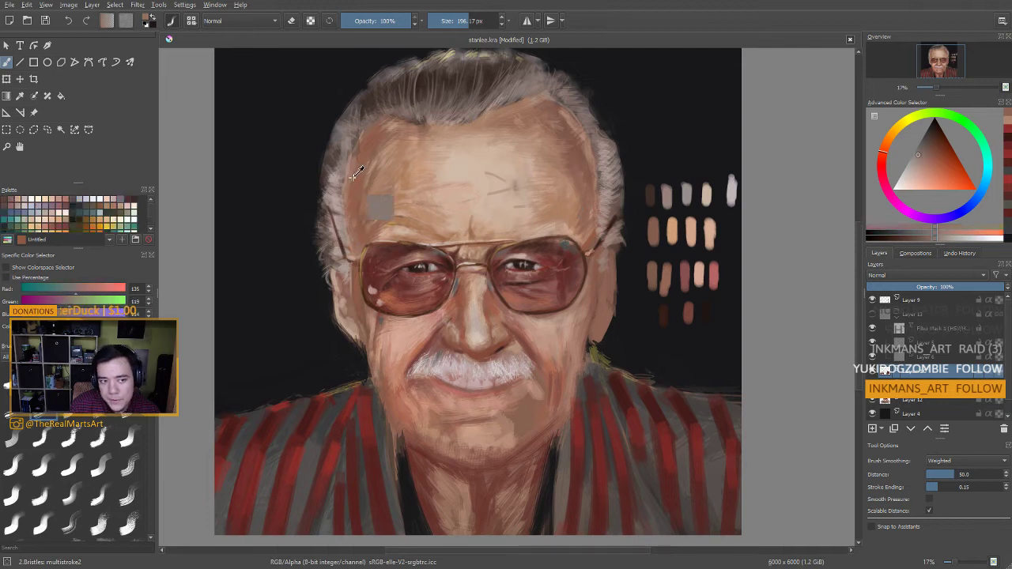
drag(369, 198, 363, 204)
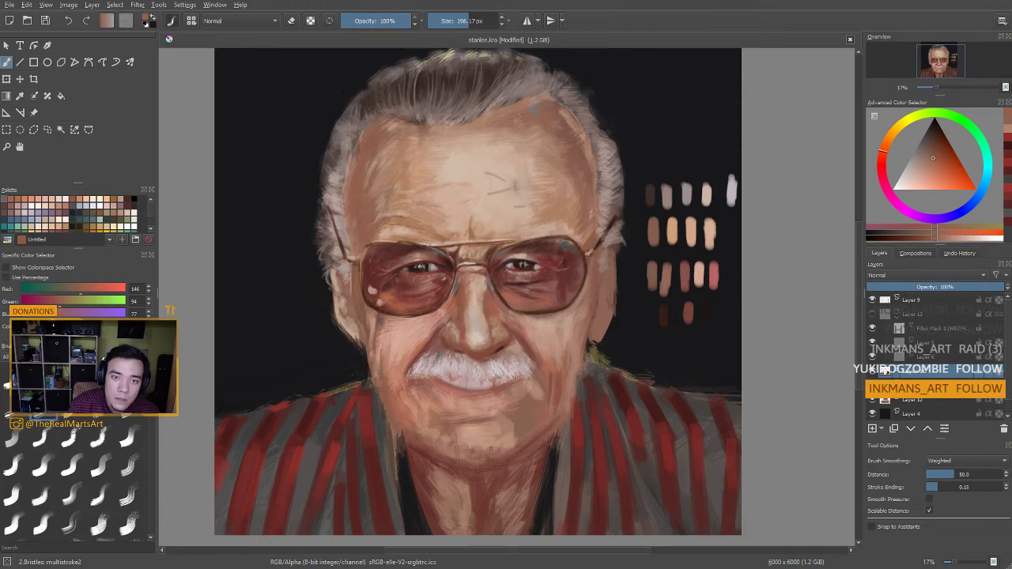
drag(533, 110, 569, 157)
mouse_move(573, 199)
mouse_down()
mouse_move(551, 189)
mouse_move(533, 199)
mouse_up()
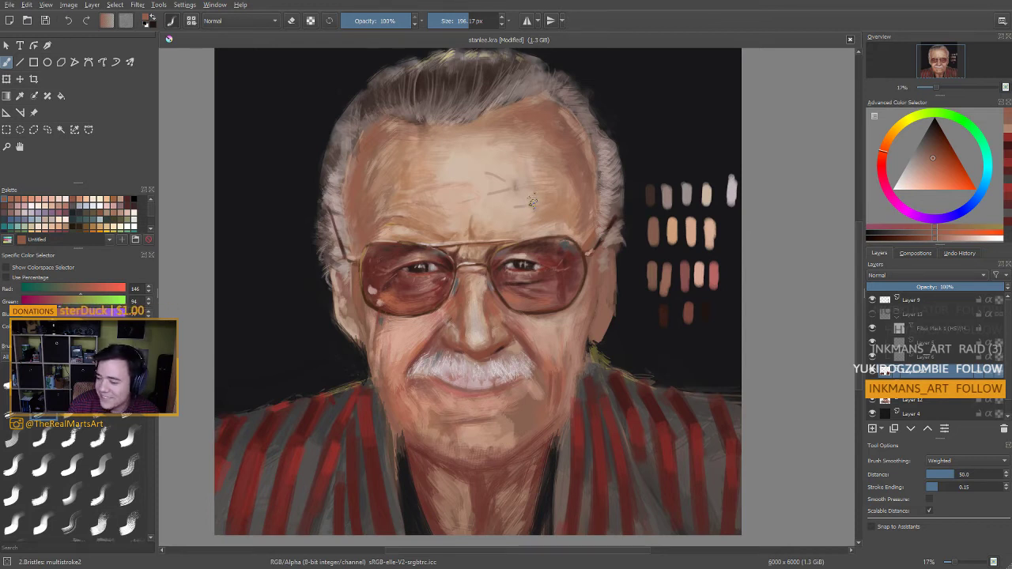
Paint over the grey marks at the forehead's centre with sampled light skin tones, finishing with a 77.21 px brush
ctrl+click(506, 168)
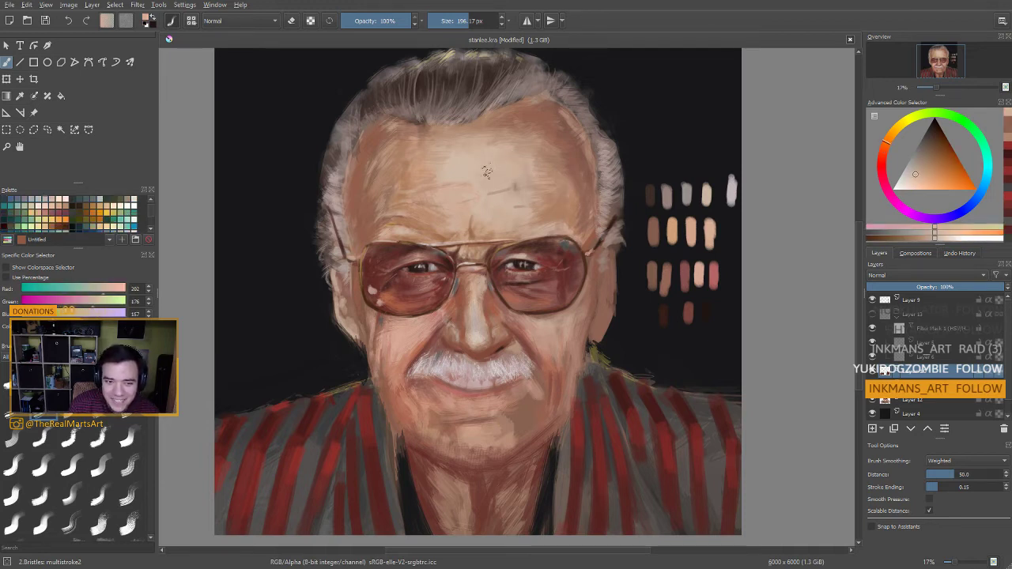
ctrl+click(557, 169)
drag(506, 182, 454, 178)
ctrl+click(434, 179)
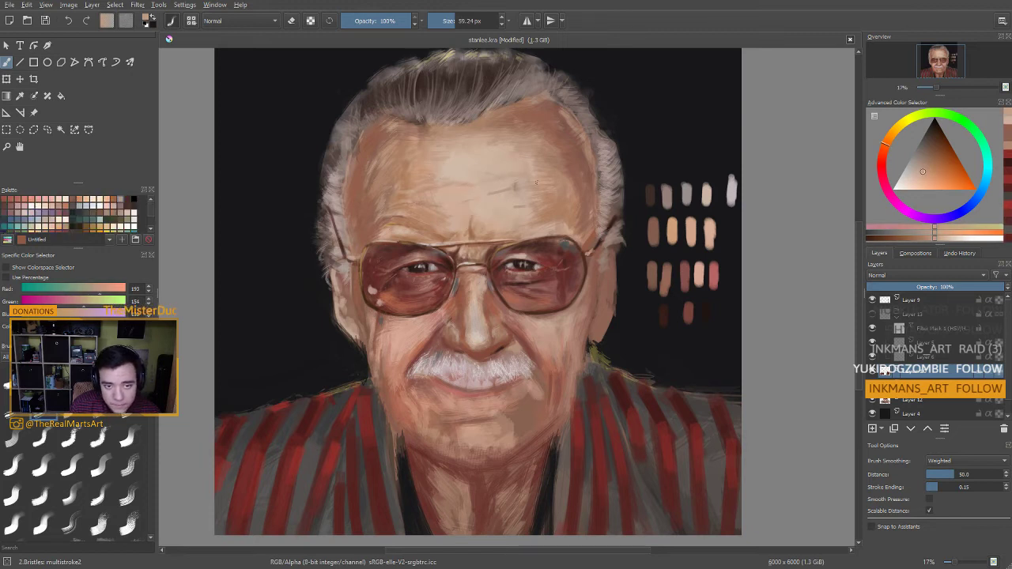
ctrl+click(489, 183)
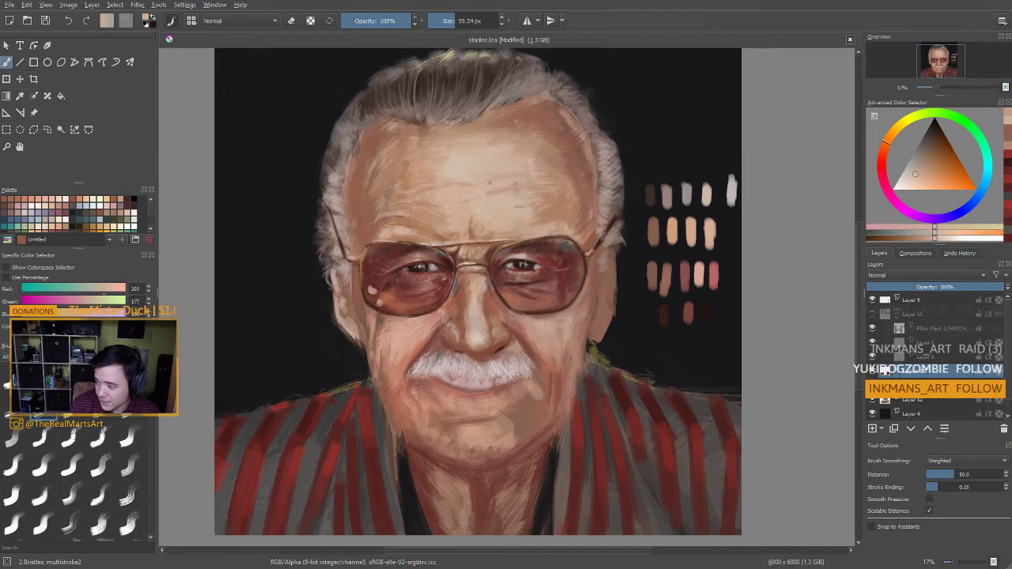
drag(490, 182, 511, 185)
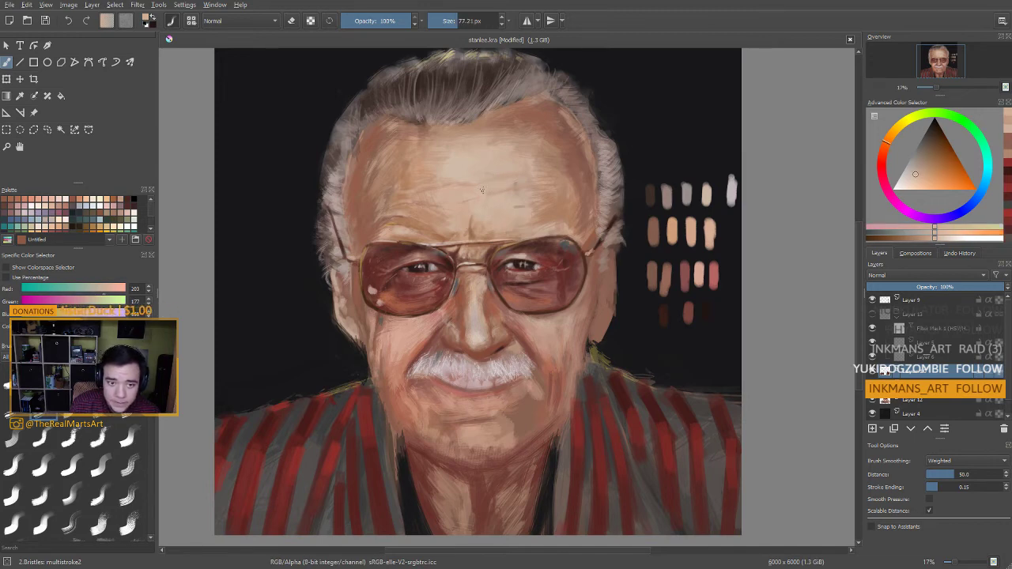
ctrl+click(504, 204)
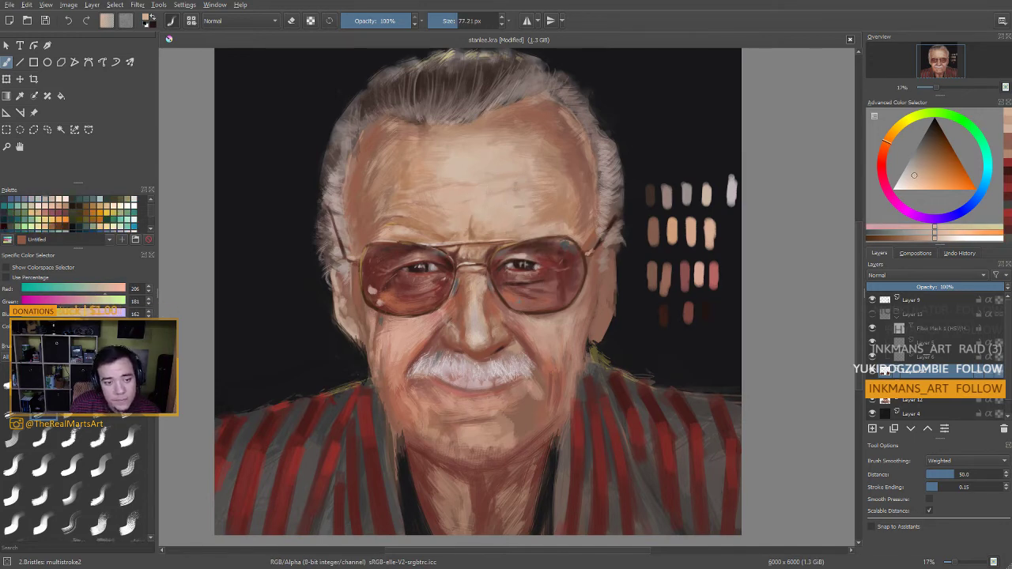
Sample a pale grey-pink from the moustache, lighten it, and add fine highlights to the forehead wrinkles
ctrl+click(463, 363)
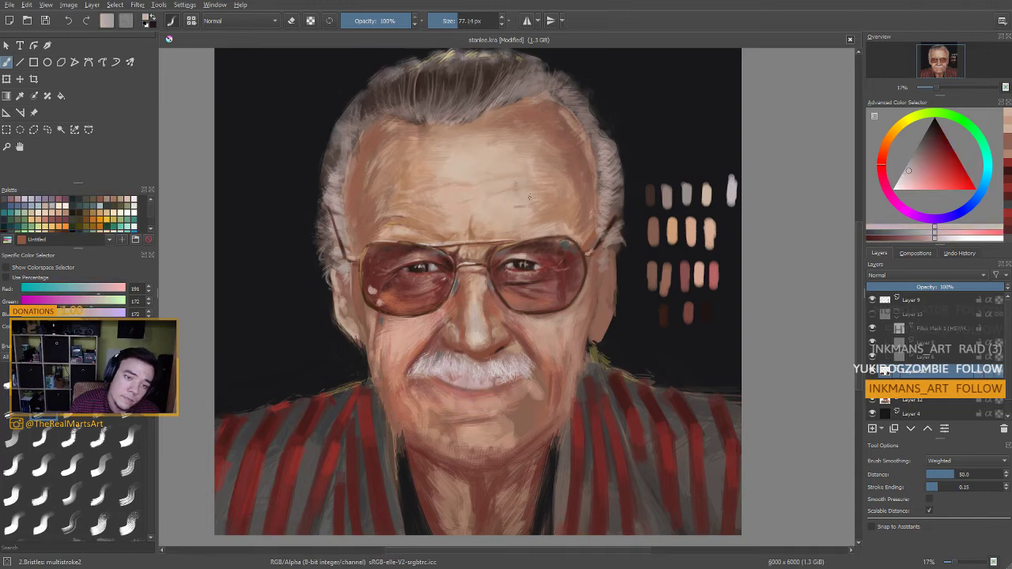
drag(462, 364, 426, 365)
drag(488, 176, 513, 186)
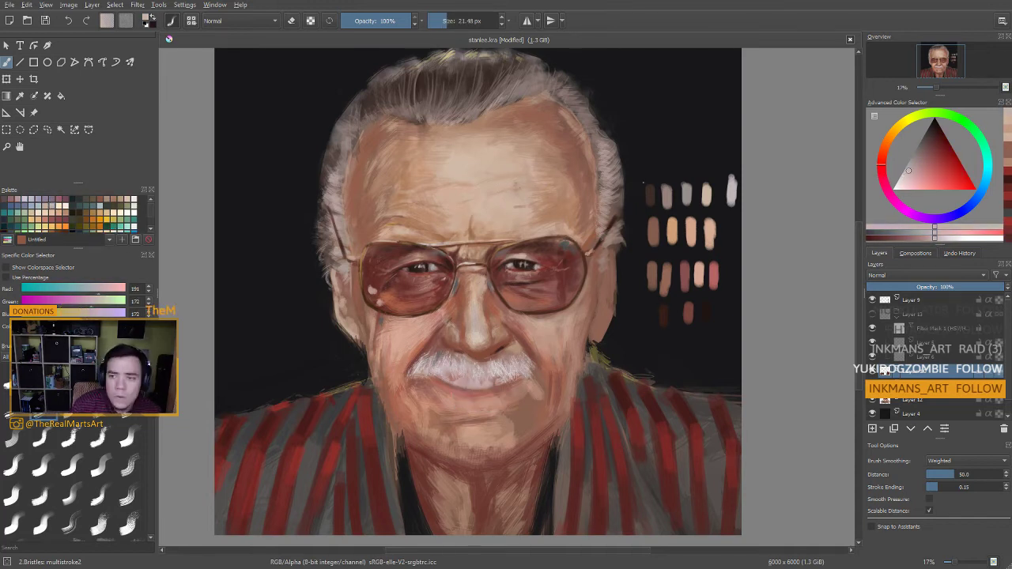
drag(908, 178, 903, 178)
drag(493, 176, 502, 176)
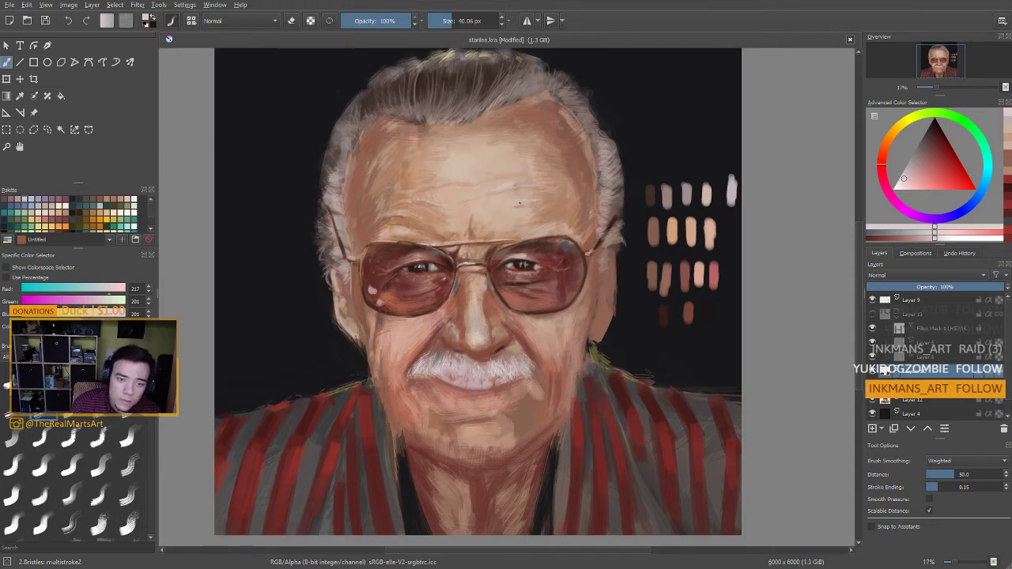
Refine the tinted lenses with dark and reddish-brown tones sampled from the glasses, using a 36.07 px brush
drag(549, 263, 538, 240)
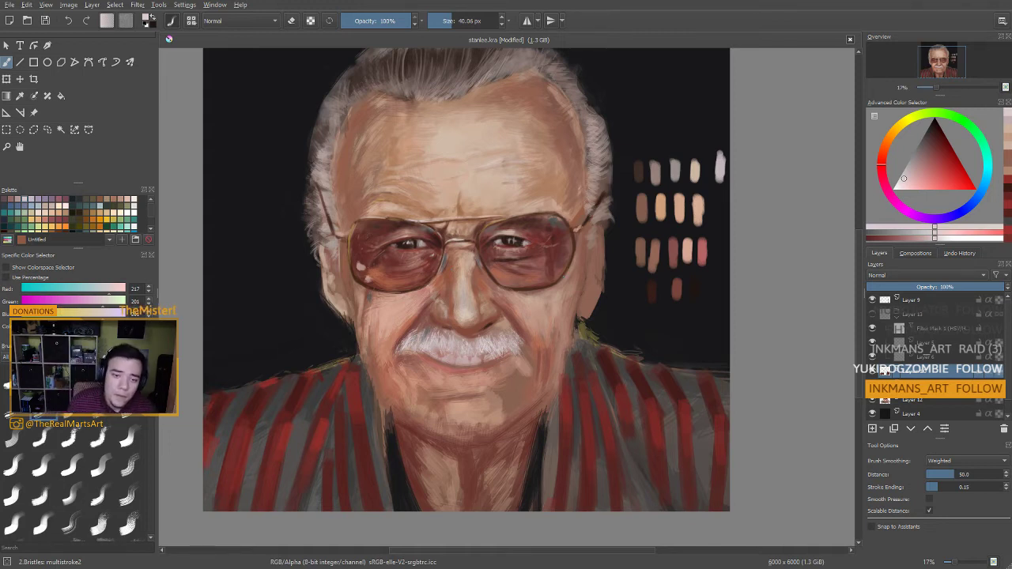
ctrl+click(549, 252)
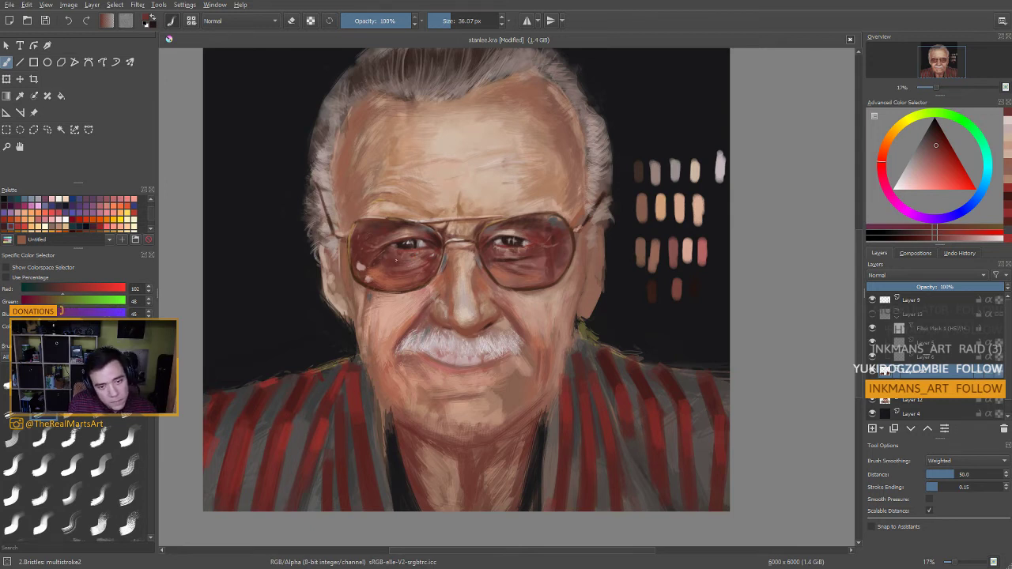
ctrl+click(404, 268)
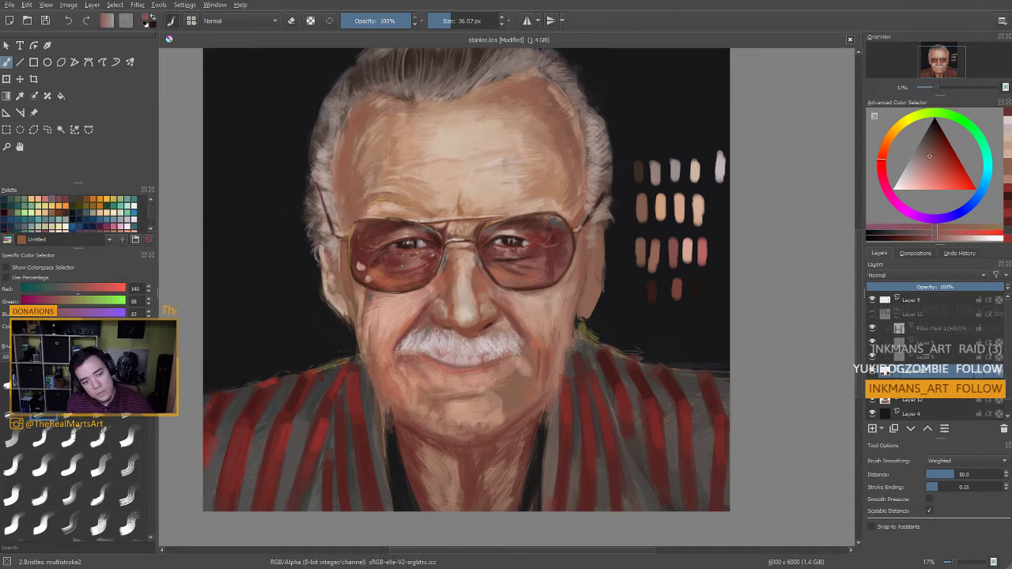
drag(394, 256, 388, 259)
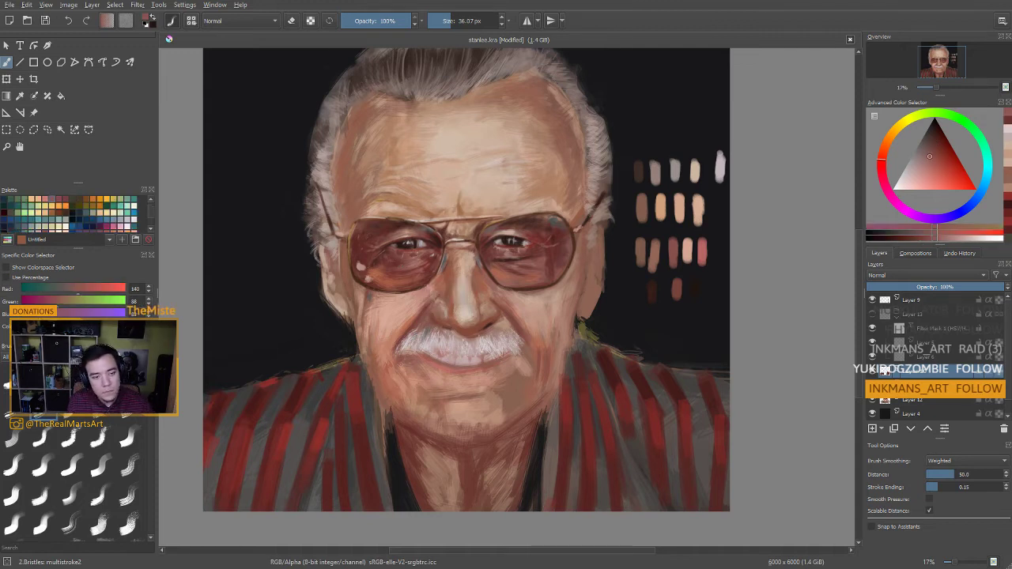
ctrl+click(378, 269)
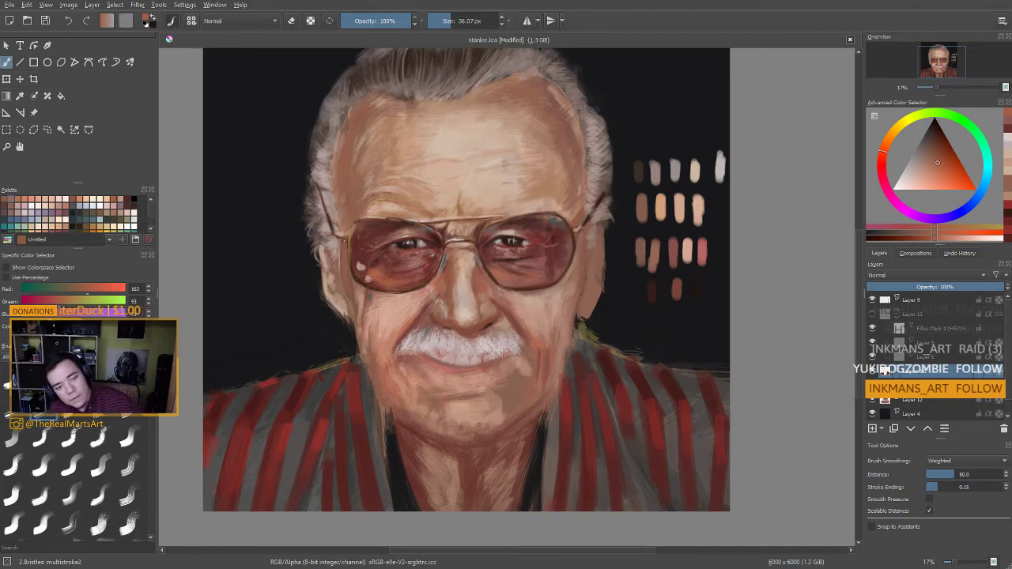
Touch up the reddish shading around both eyes behind the lenses with sampled reds, using a 58.64 px brush
scroll(362, 235, down, 2)
scroll(416, 245, up, 1)
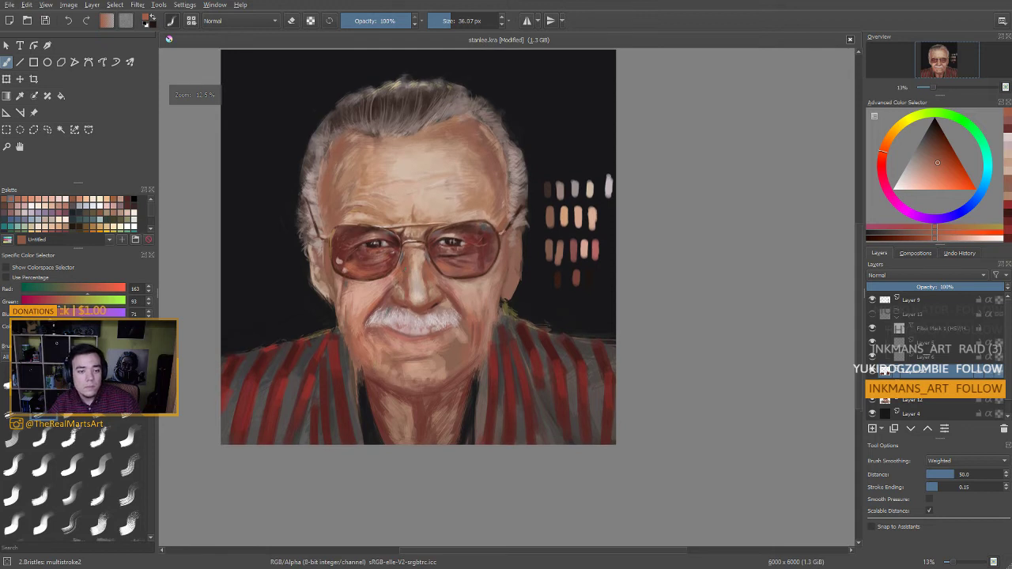
key(plus)
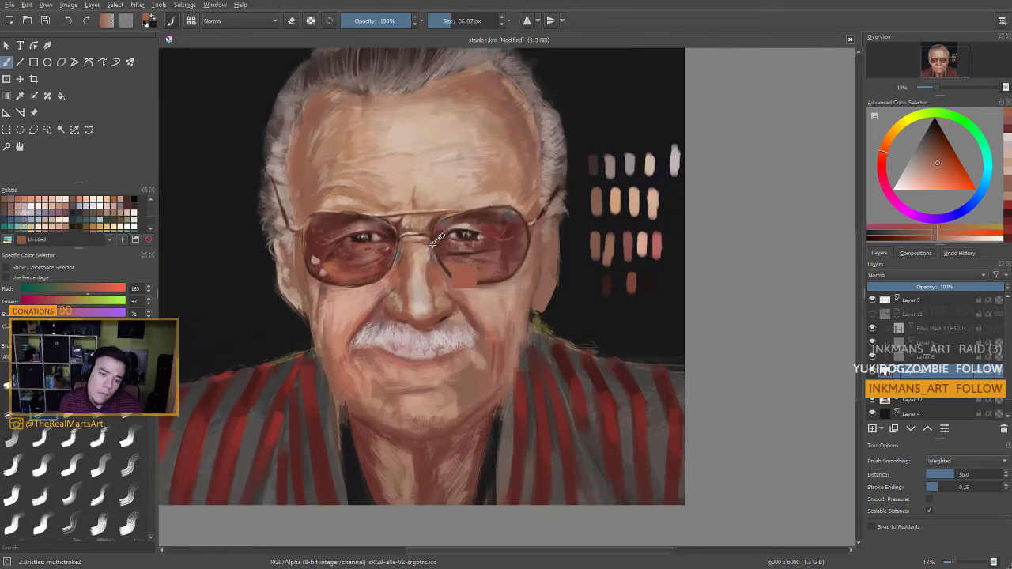
ctrl+click(454, 250)
ctrl+click(364, 243)
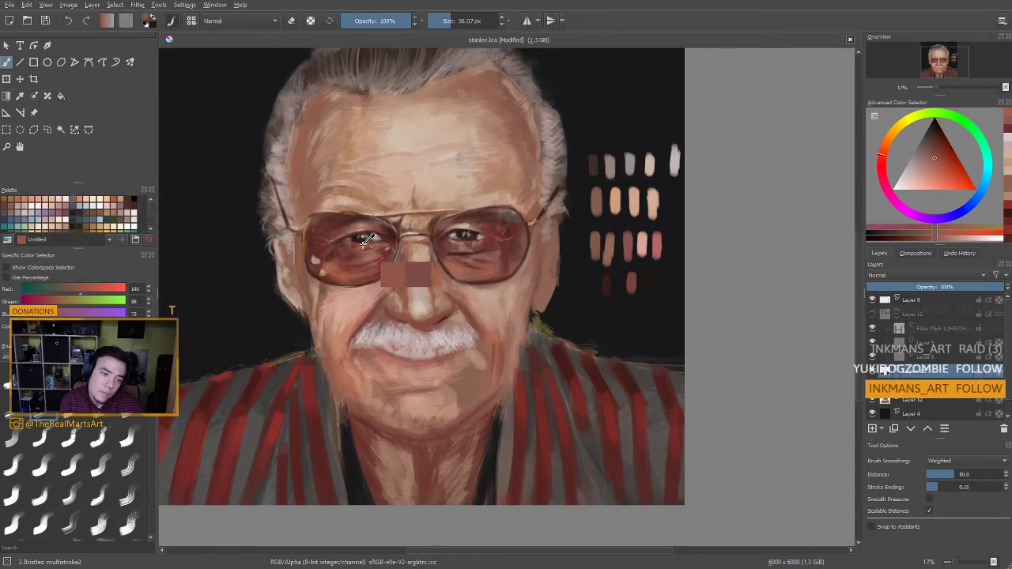
ctrl+click(490, 234)
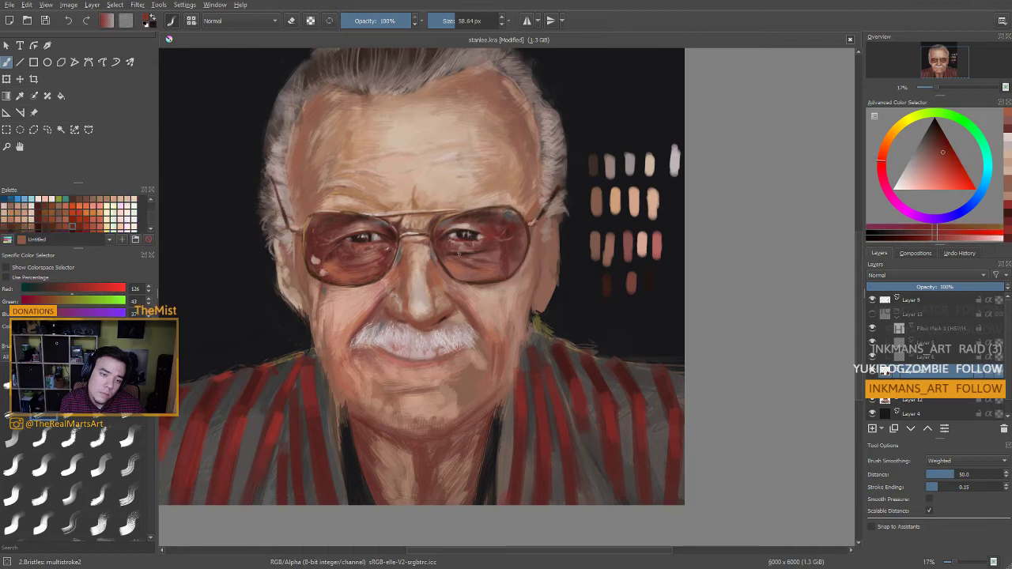
ctrl+click(456, 252)
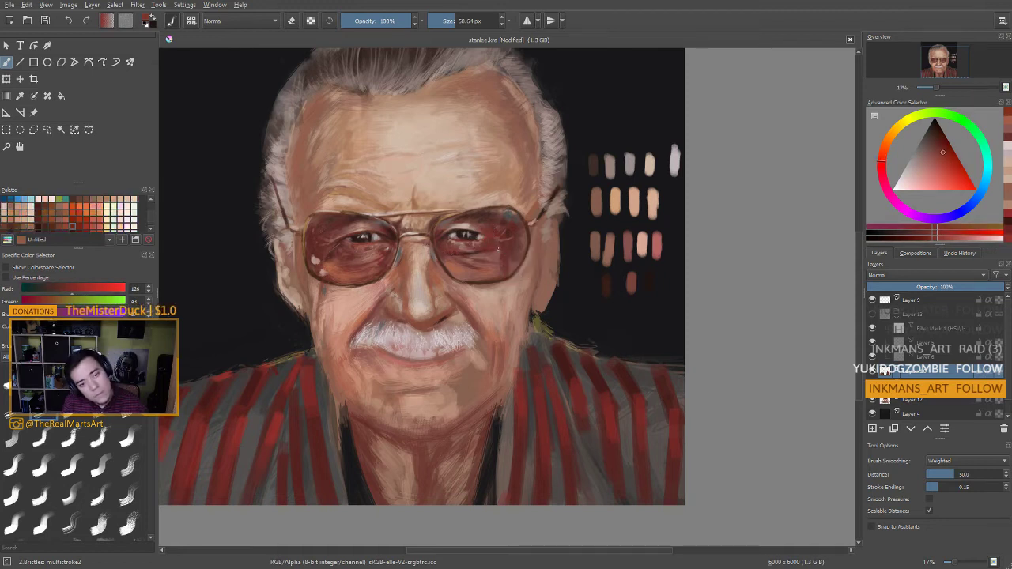
ctrl+click(496, 253)
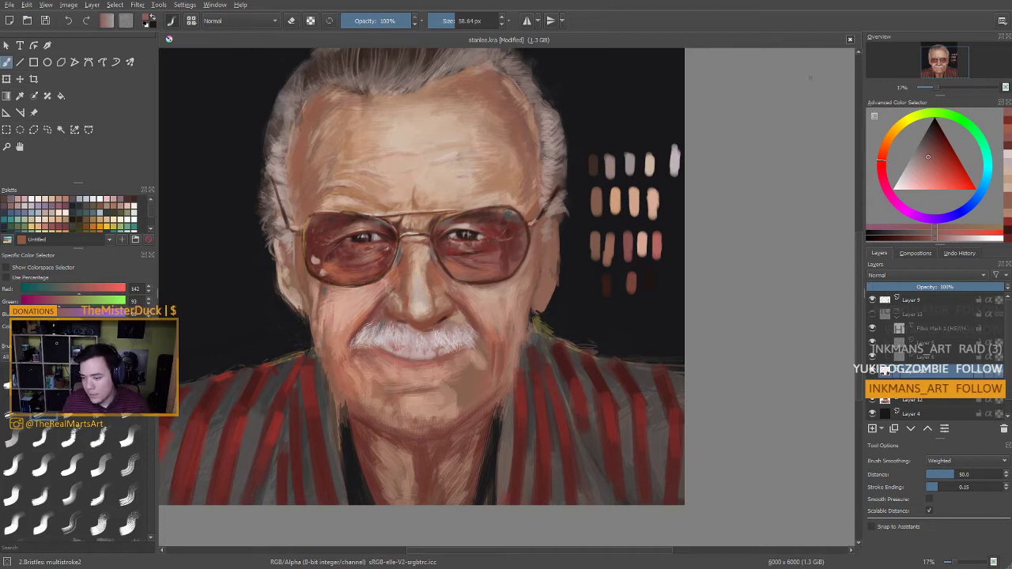
Add a new paint layer, hide the finished portrait on Layer 12 and show the sketch on Layer 13
click(872, 430)
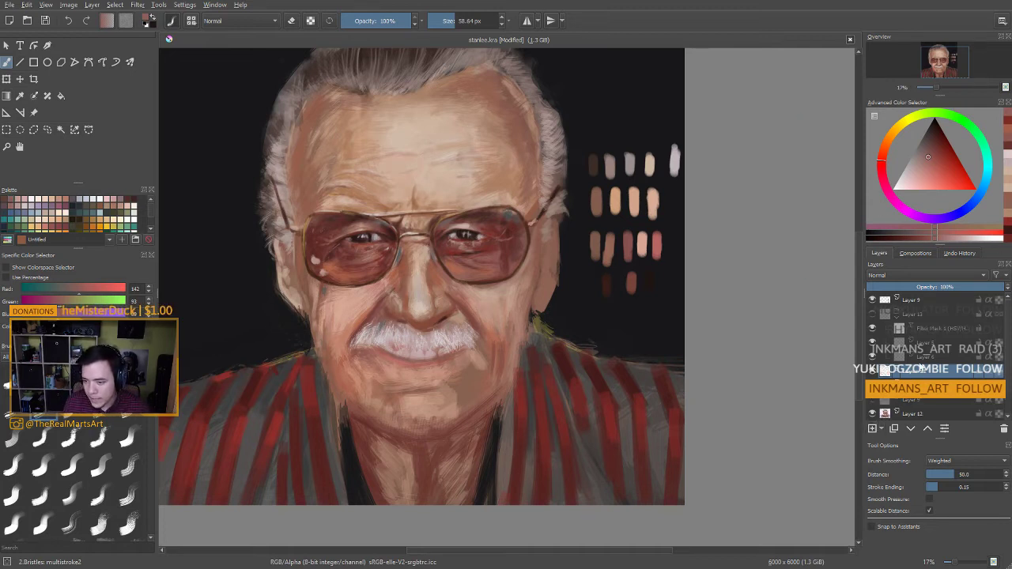
click(872, 413)
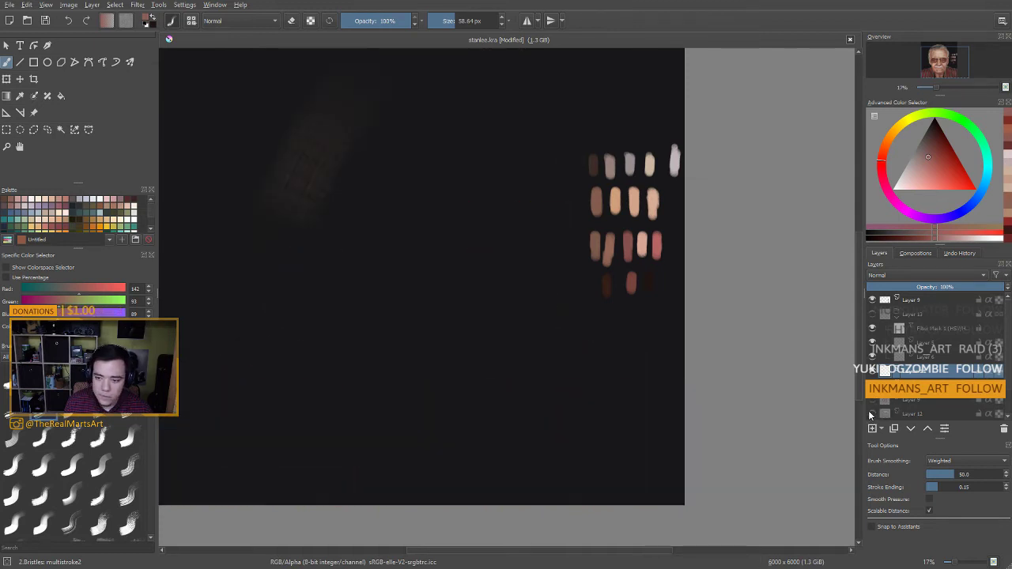
click(872, 314)
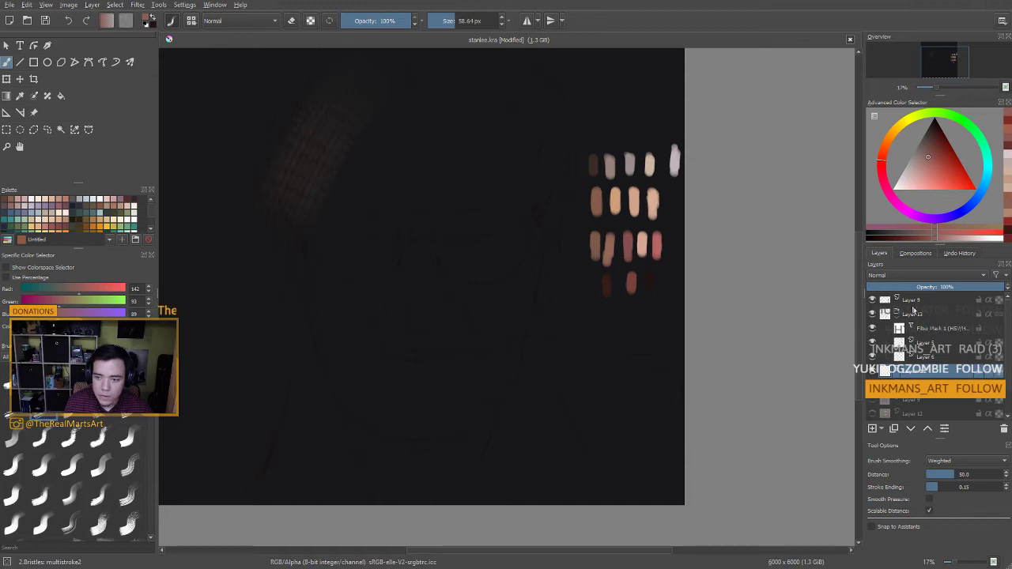
Set the blending mode of Layer 13, the sketch layer, to Multiply
click(925, 275)
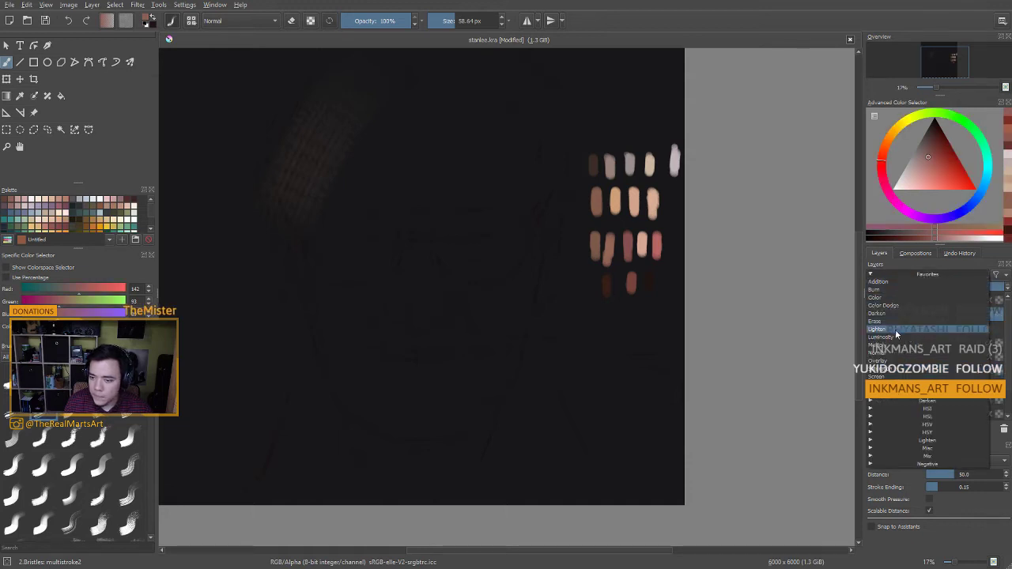
click(456, 255)
drag(461, 274, 583, 303)
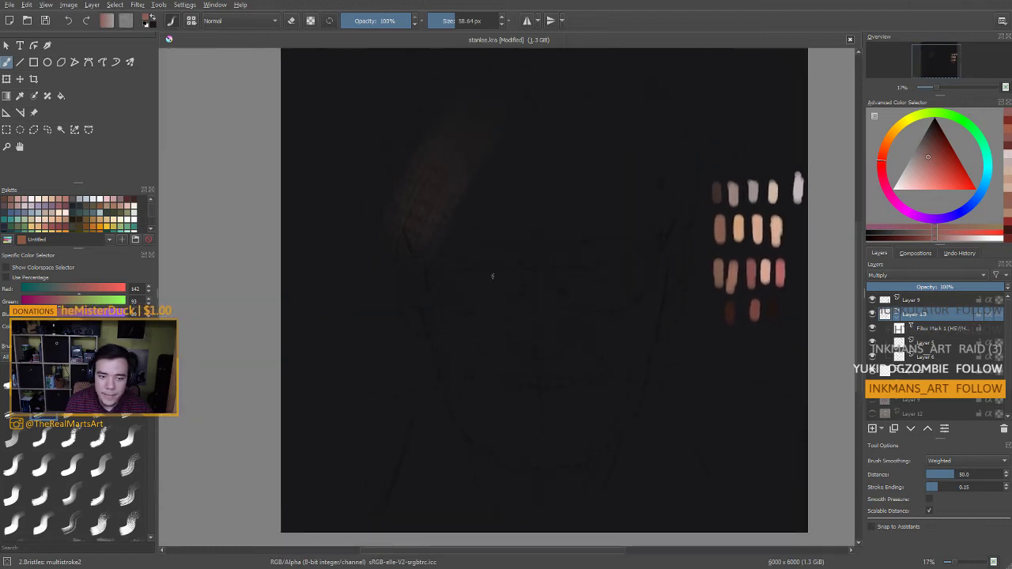
drag(510, 283, 524, 283)
Sample the light orange skin tone from the swatches and add a new paint layer beneath the sketch layer group
ctrl+click(739, 230)
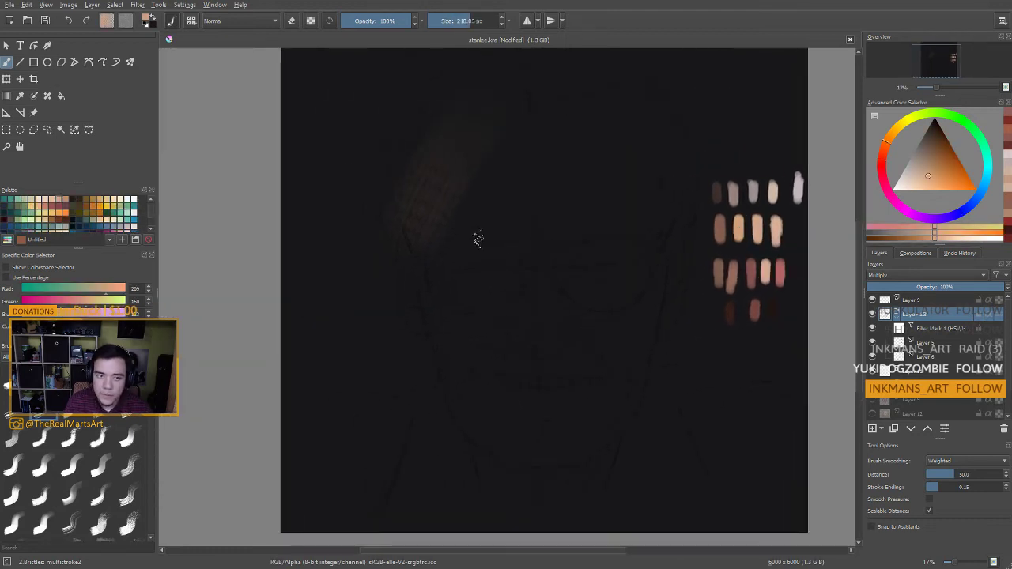
drag(468, 101, 471, 101)
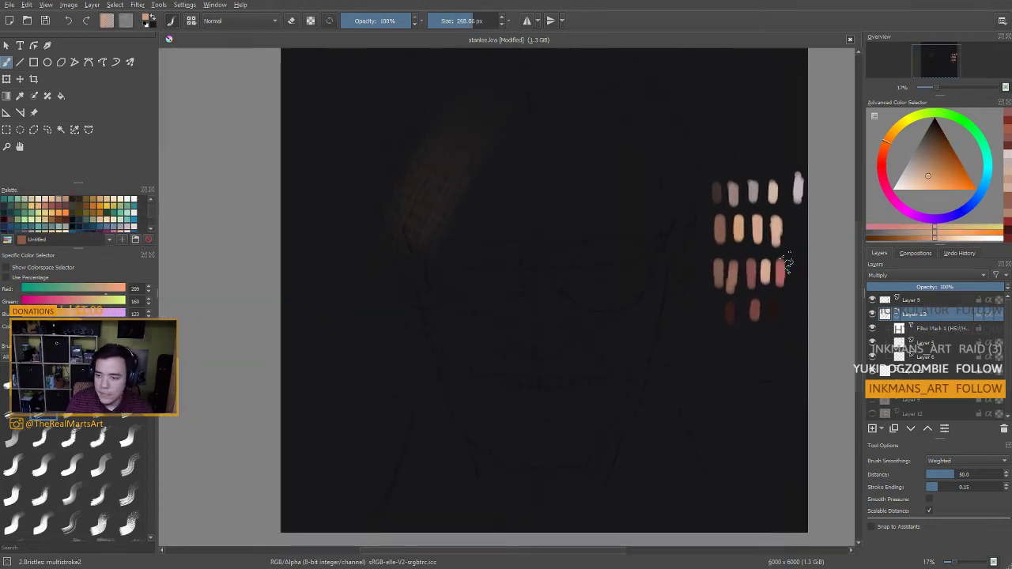
click(871, 426)
drag(925, 328, 869, 378)
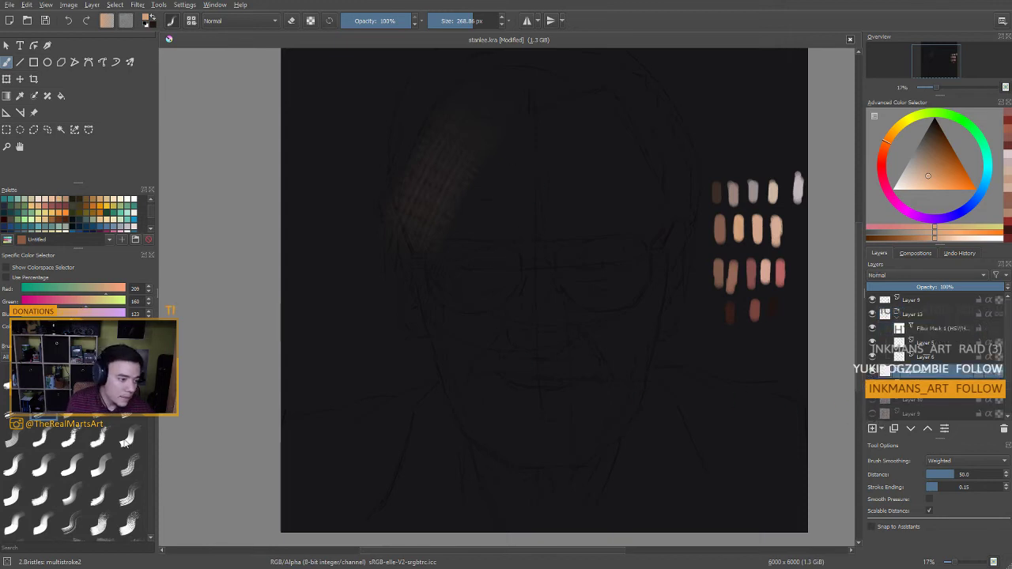
Block in the forehead, face and neck with the sampled skin tone, switching to the Basic round-hard brush at 537.30 px
drag(454, 160, 531, 161)
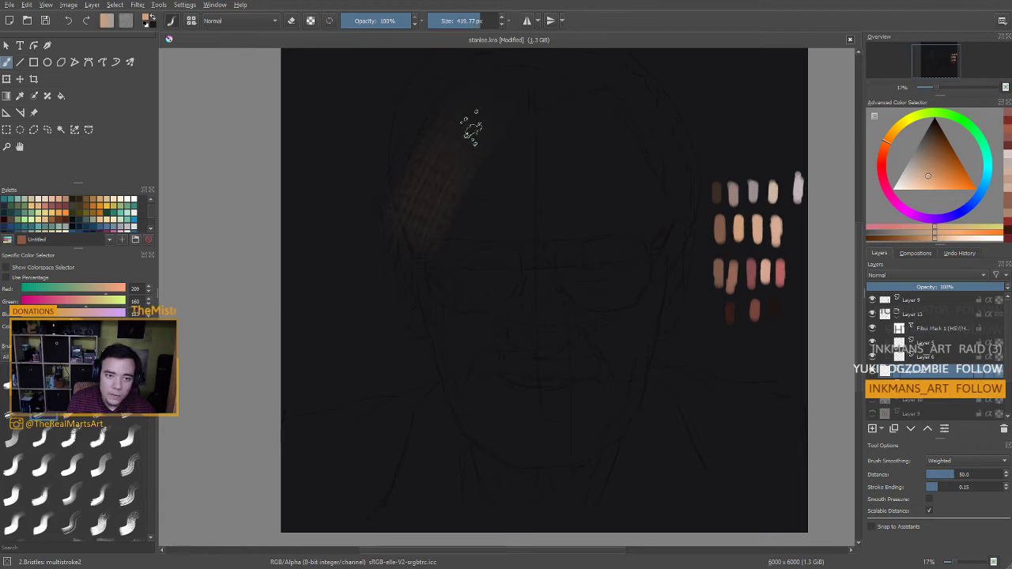
mouse_move(462, 111)
mouse_down()
mouse_move(522, 123)
mouse_move(387, 229)
mouse_up()
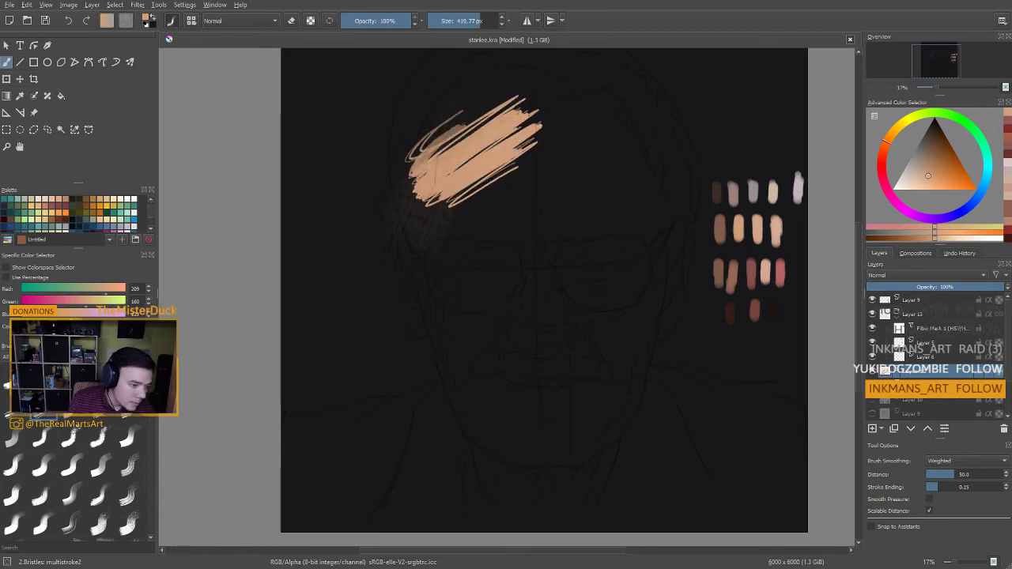
scroll(78, 515, up, 2)
click(101, 408)
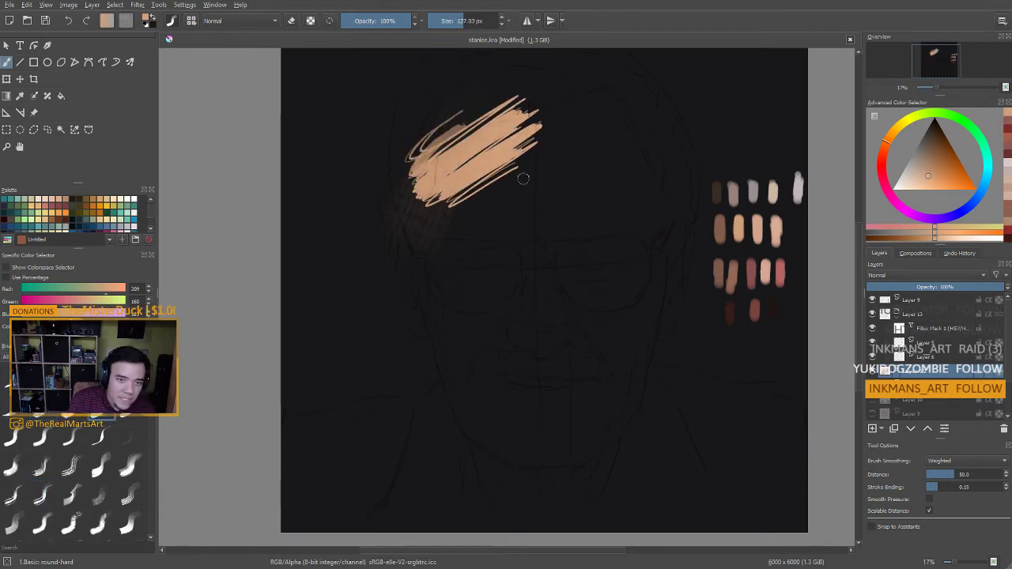
drag(524, 177, 723, 178)
mouse_move(528, 101)
mouse_down()
mouse_move(526, 140)
mouse_move(479, 209)
mouse_move(540, 179)
mouse_move(575, 192)
mouse_move(584, 213)
mouse_move(616, 217)
mouse_move(509, 362)
mouse_move(548, 440)
mouse_move(577, 428)
mouse_move(619, 299)
mouse_move(656, 229)
mouse_move(632, 311)
mouse_move(576, 341)
mouse_move(491, 351)
mouse_move(472, 369)
mouse_move(513, 519)
mouse_move(504, 522)
mouse_move(550, 446)
mouse_move(602, 428)
mouse_move(519, 433)
mouse_move(497, 451)
mouse_move(487, 486)
mouse_move(506, 506)
mouse_move(429, 271)
mouse_move(423, 296)
mouse_up()
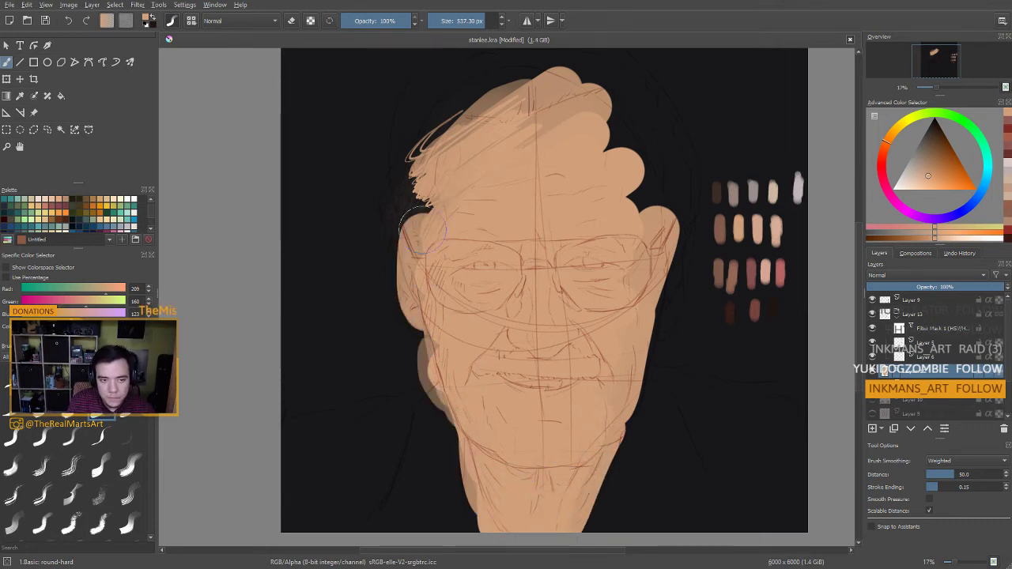
Extend the skin-tone base over both ears, the hair area and the outer contour of the head
mouse_move(423, 229)
mouse_down()
mouse_move(425, 253)
mouse_move(457, 258)
mouse_move(571, 223)
mouse_move(611, 241)
mouse_move(637, 298)
mouse_move(650, 298)
mouse_move(657, 320)
mouse_up()
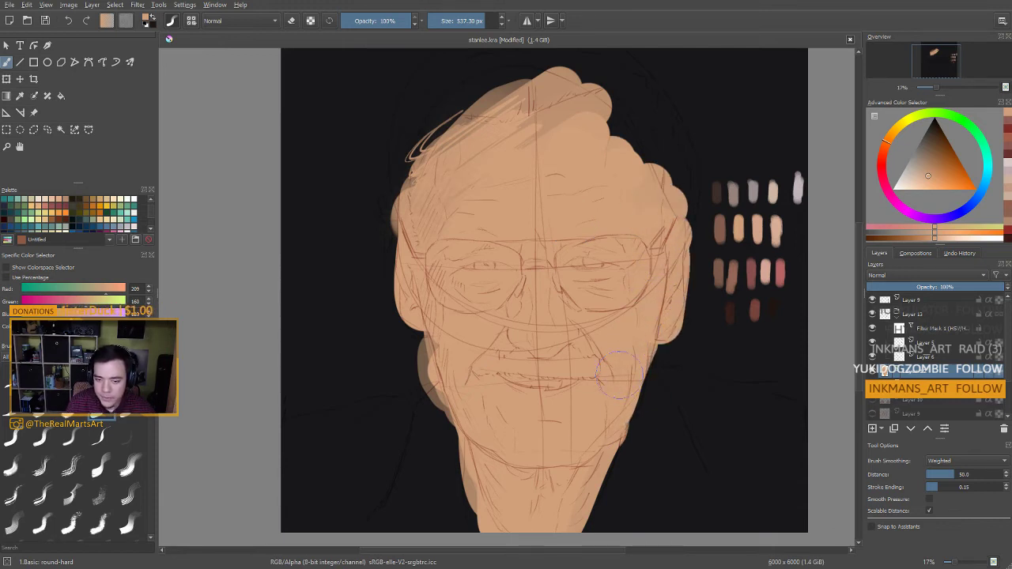
mouse_move(506, 135)
mouse_down()
mouse_move(524, 113)
mouse_move(478, 99)
mouse_move(411, 183)
mouse_move(418, 192)
mouse_move(423, 139)
mouse_move(443, 110)
mouse_move(472, 100)
mouse_move(533, 116)
mouse_move(585, 100)
mouse_move(621, 127)
mouse_move(658, 188)
mouse_move(661, 173)
mouse_move(612, 93)
mouse_move(498, 95)
mouse_move(476, 81)
mouse_move(444, 102)
mouse_move(413, 157)
mouse_move(406, 238)
mouse_up()
drag(494, 360, 456, 330)
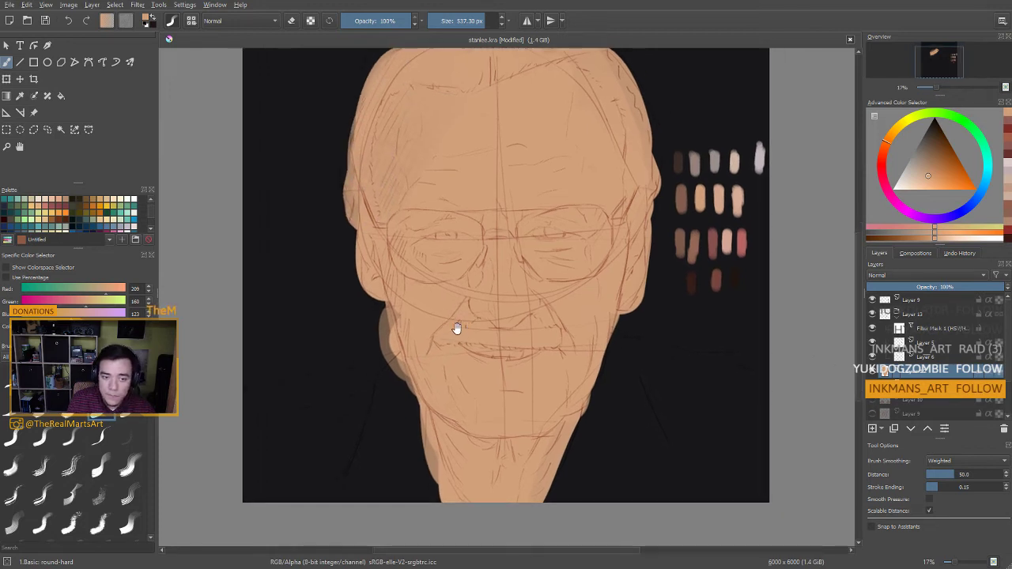
mouse_move(365, 229)
mouse_down()
mouse_move(406, 294)
mouse_move(422, 375)
mouse_up()
drag(520, 375, 483, 454)
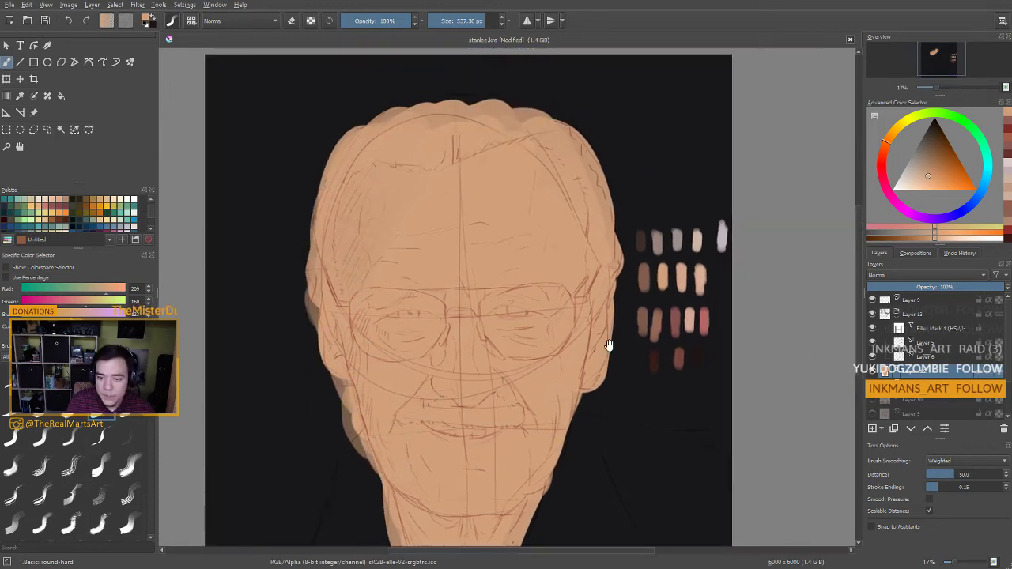
ctrl+click(655, 360)
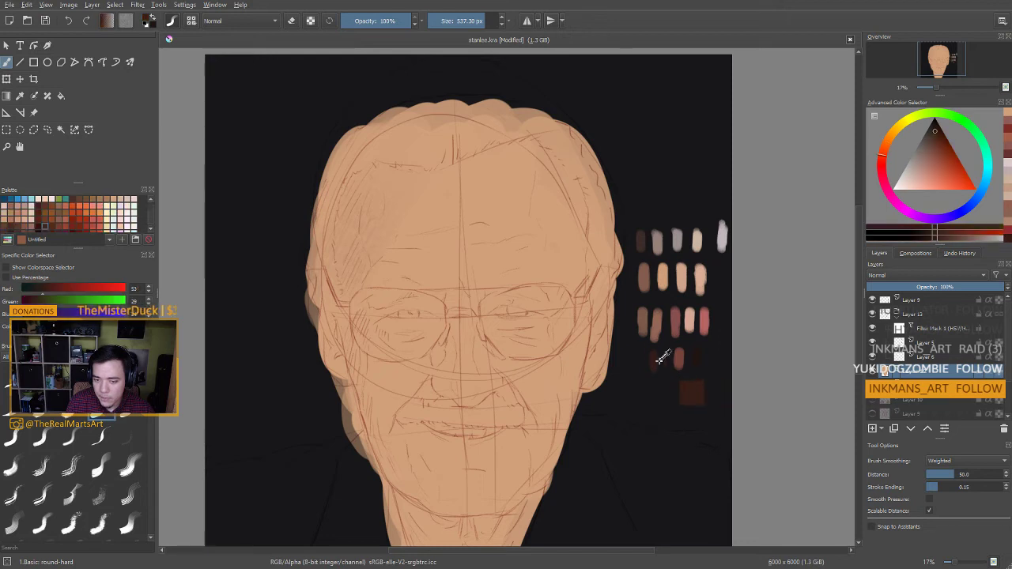
drag(662, 402, 664, 373)
drag(553, 319, 541, 391)
key(ctrl+z)
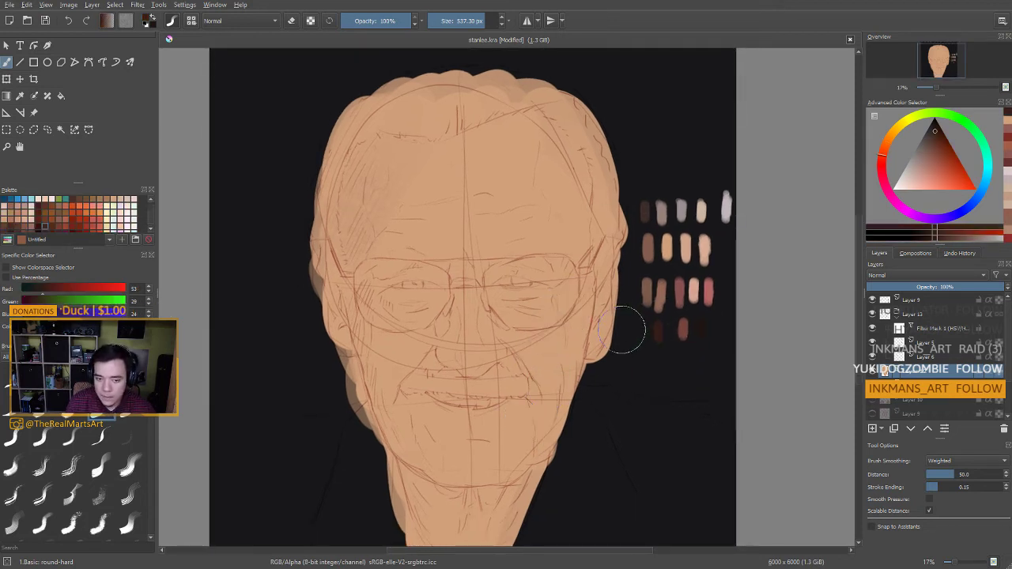
Sample the medium brown swatch as the shadow colour and reduce the brush size to 410.19 px
ctrl+click(683, 327)
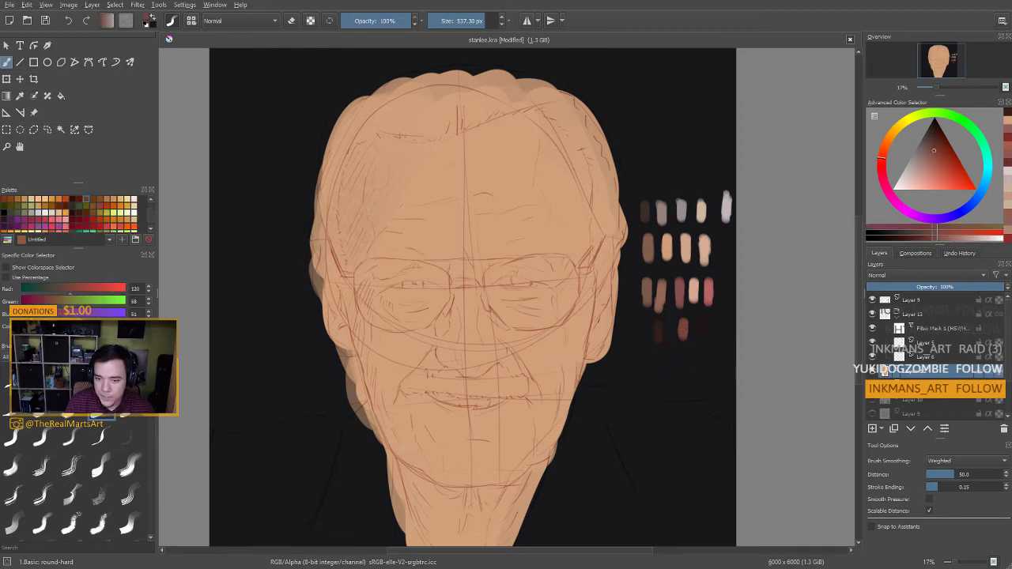
ctrl+click(663, 294)
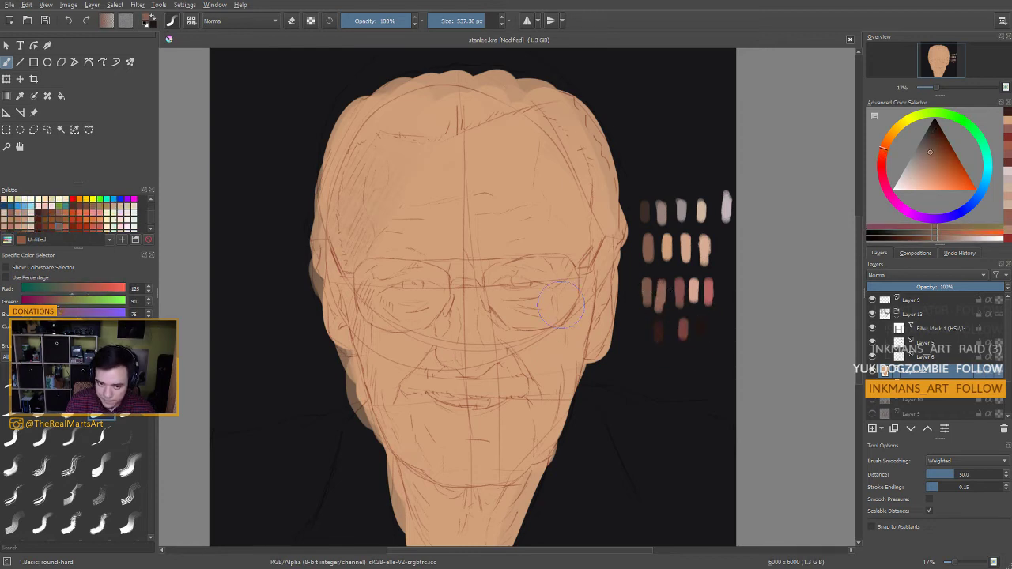
drag(573, 286, 545, 391)
key(ctrl+z)
mouse_move(585, 229)
mouse_down()
mouse_move(555, 275)
mouse_move(545, 391)
mouse_up()
key(ctrl+z)
key(bracketleft)
key(bracketleft)
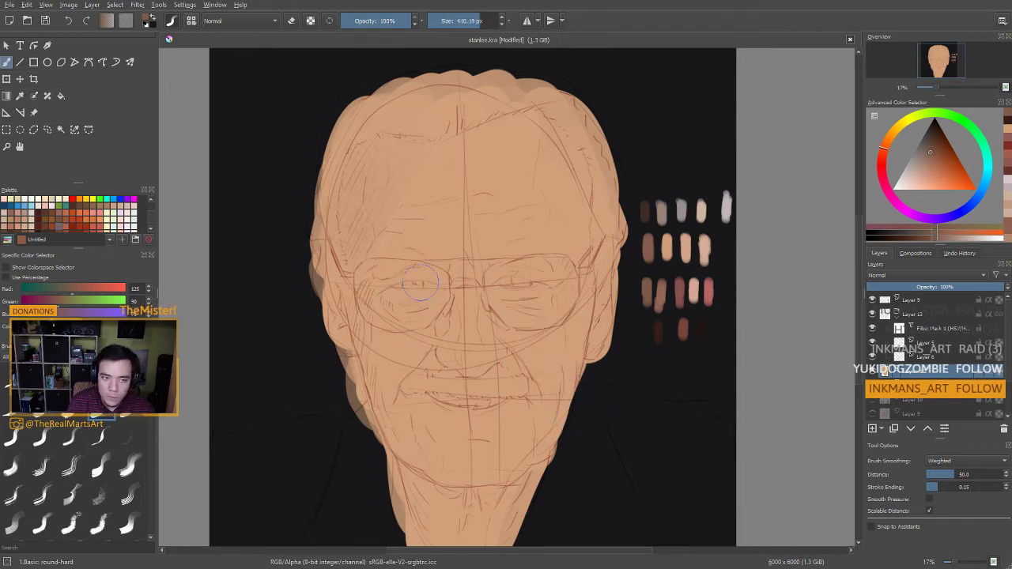
drag(438, 272, 448, 262)
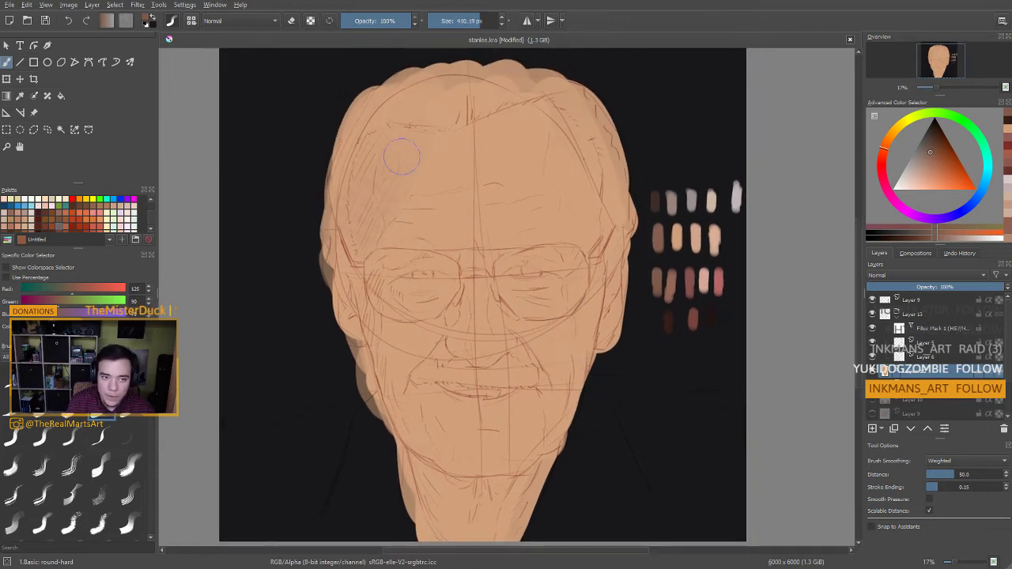
scroll(390, 192, down, 1)
drag(620, 76, 545, 138)
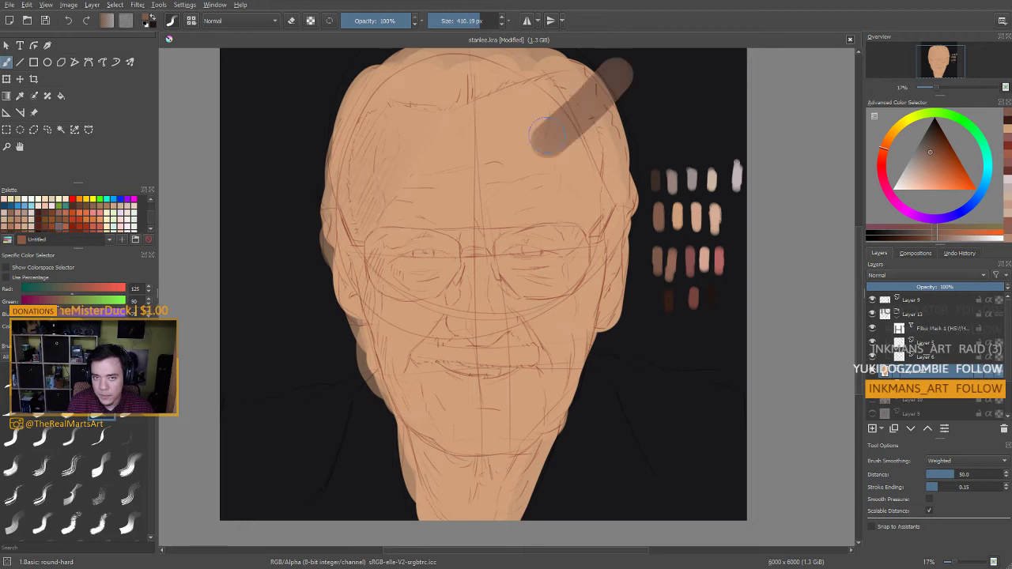
drag(526, 98, 583, 154)
key(ctrl+z)
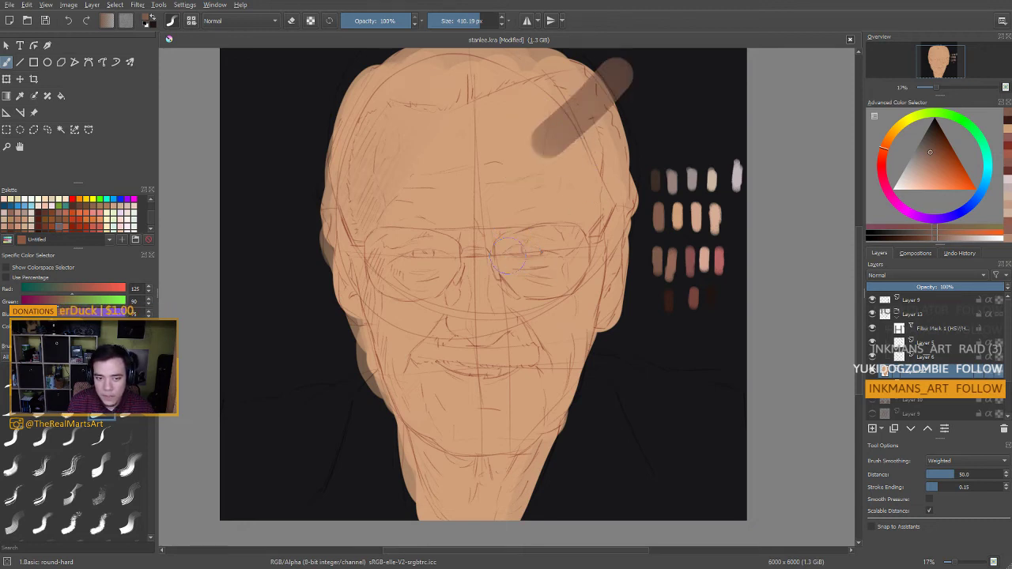
key(ctrl+z)
mouse_move(503, 255)
mouse_down()
mouse_move(519, 213)
mouse_move(513, 247)
mouse_move(479, 282)
mouse_up()
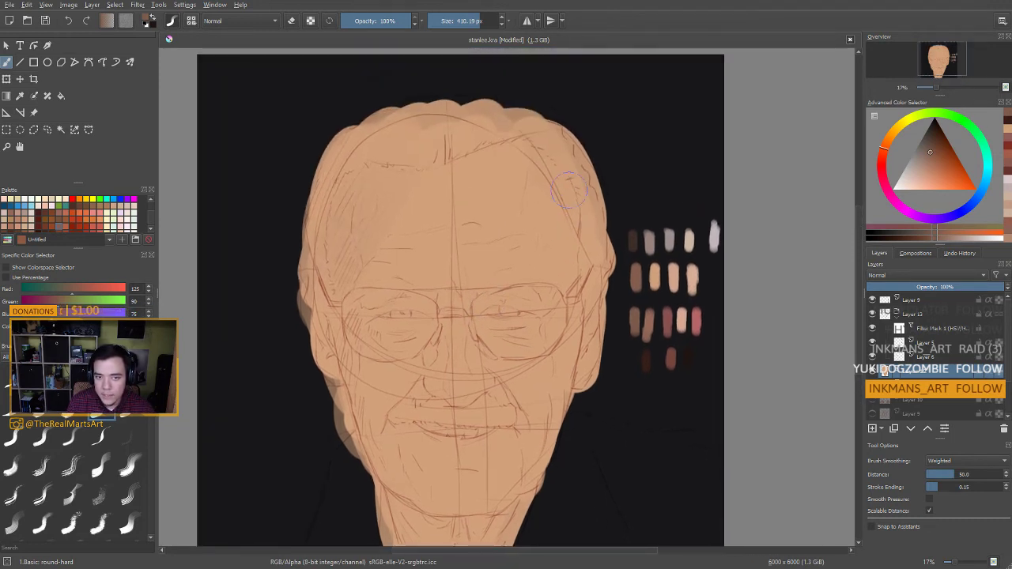
drag(650, 140, 581, 201)
drag(608, 154, 634, 219)
key(ctrl+z)
key(ctrl+z)
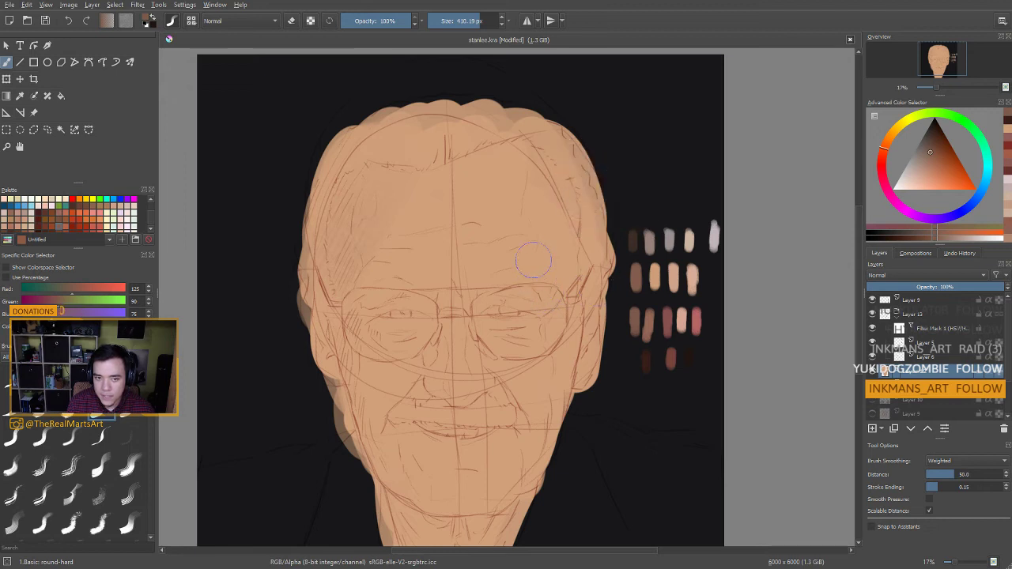
mouse_move(502, 252)
mouse_down()
mouse_move(515, 203)
mouse_move(508, 213)
mouse_up()
drag(566, 334, 543, 302)
key(ctrl+z)
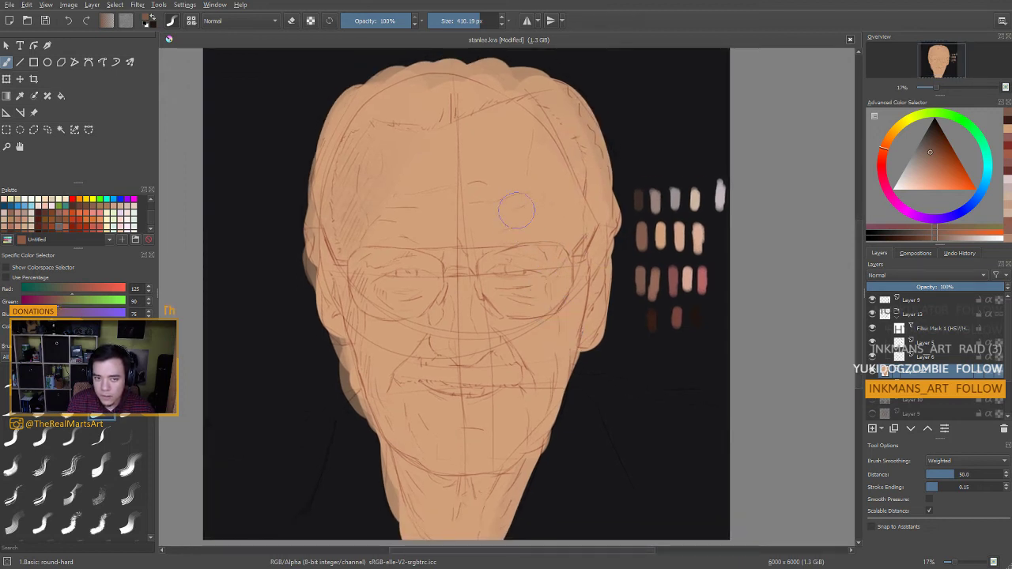
mouse_move(564, 93)
mouse_down()
mouse_move(560, 158)
mouse_move(514, 207)
mouse_move(552, 246)
mouse_up()
key(ctrl+z)
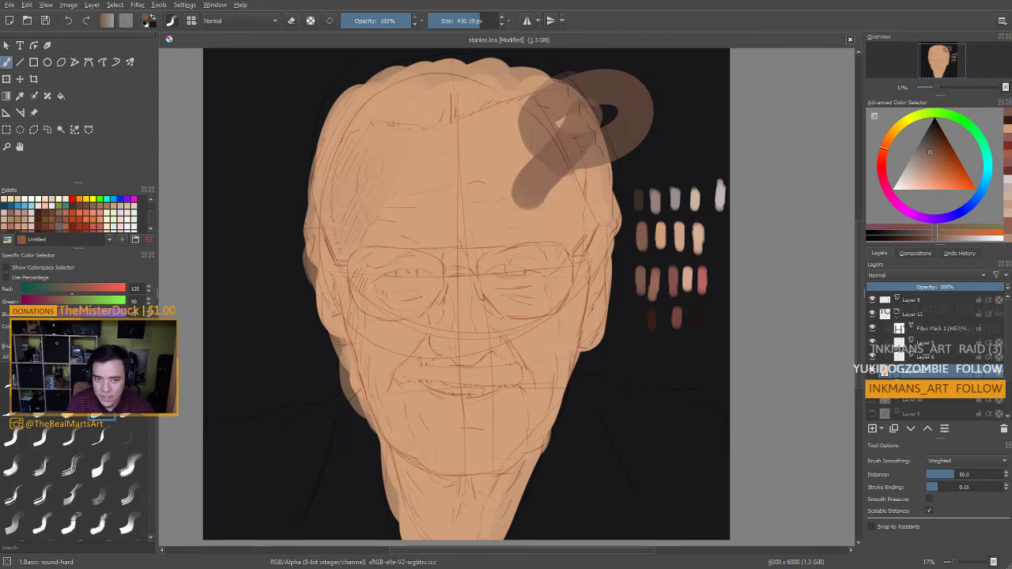
key(ctrl+z)
key(ctrl+z)
Paint a broad brown shadow down the left-hand side of the face, from the temple along the cheek to the jaw and neck
drag(446, 296, 553, 221)
drag(480, 141, 448, 230)
mouse_move(432, 164)
mouse_down()
mouse_move(410, 229)
mouse_move(416, 164)
mouse_move(422, 267)
mouse_move(436, 191)
mouse_move(447, 180)
mouse_move(434, 268)
mouse_move(411, 219)
mouse_move(422, 353)
mouse_move(410, 296)
mouse_move(414, 284)
mouse_move(444, 404)
mouse_move(491, 482)
mouse_up()
drag(486, 525, 470, 415)
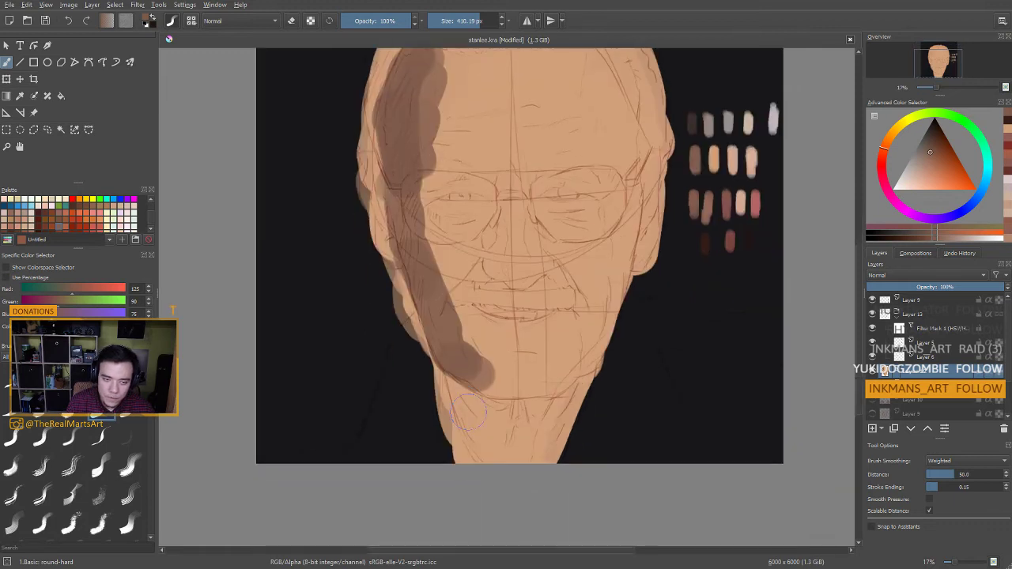
mouse_move(448, 379)
mouse_down()
mouse_move(473, 445)
mouse_move(500, 457)
mouse_up()
drag(478, 348, 477, 419)
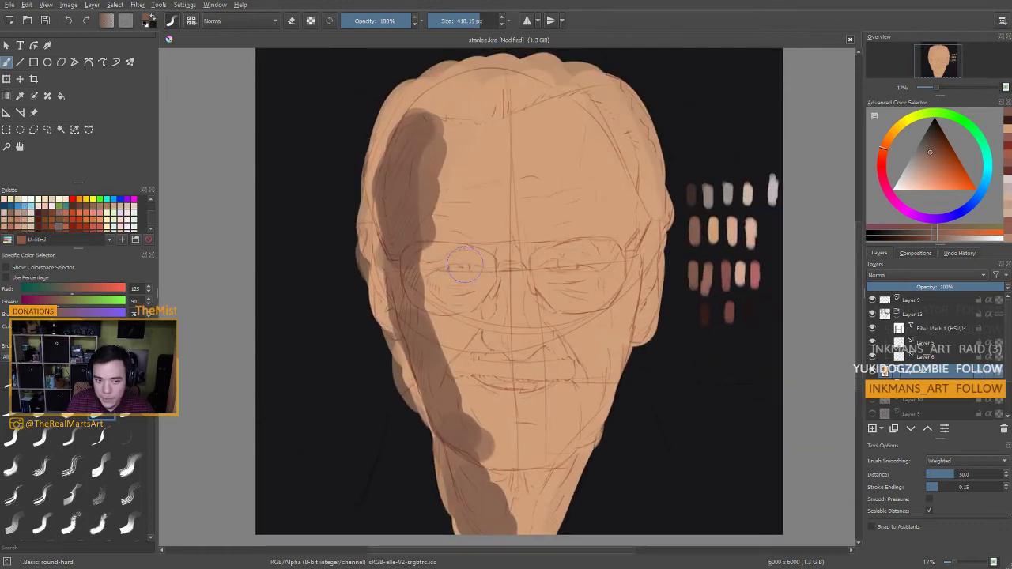
Block in both eye sockets in brown, and shade the side and underside of the nose with a 139.26 px brush
mouse_move(469, 270)
mouse_down()
mouse_move(435, 290)
mouse_move(478, 288)
mouse_move(436, 307)
mouse_up()
mouse_move(585, 261)
mouse_down()
mouse_move(553, 284)
mouse_move(571, 278)
mouse_move(543, 261)
mouse_up()
mouse_move(526, 340)
mouse_down()
mouse_move(525, 316)
mouse_move(450, 326)
mouse_move(475, 321)
mouse_move(517, 337)
mouse_up()
mouse_move(496, 256)
mouse_down()
mouse_move(505, 332)
mouse_move(495, 251)
mouse_move(496, 324)
mouse_up()
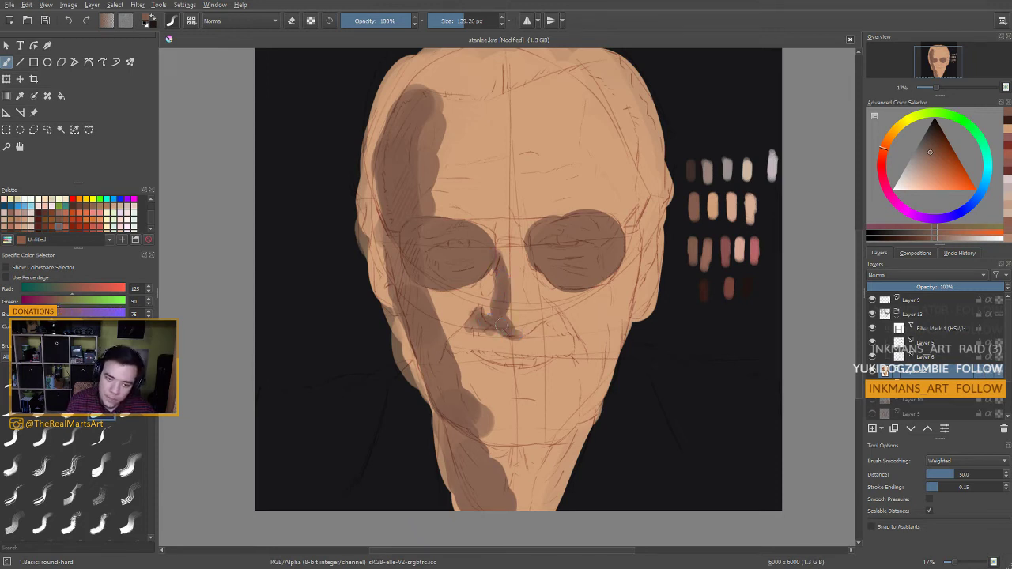
drag(516, 359, 478, 334)
drag(463, 213, 475, 294)
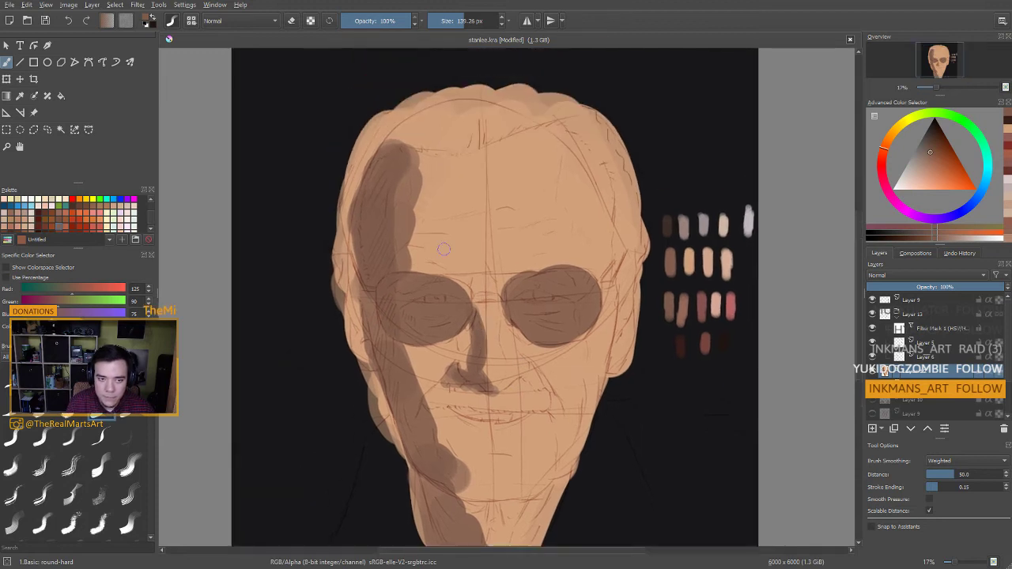
Shade along the hairline and down the right-hand temple and cheek in brown, enlarging the brush to 410.97 px
drag(404, 164, 431, 161)
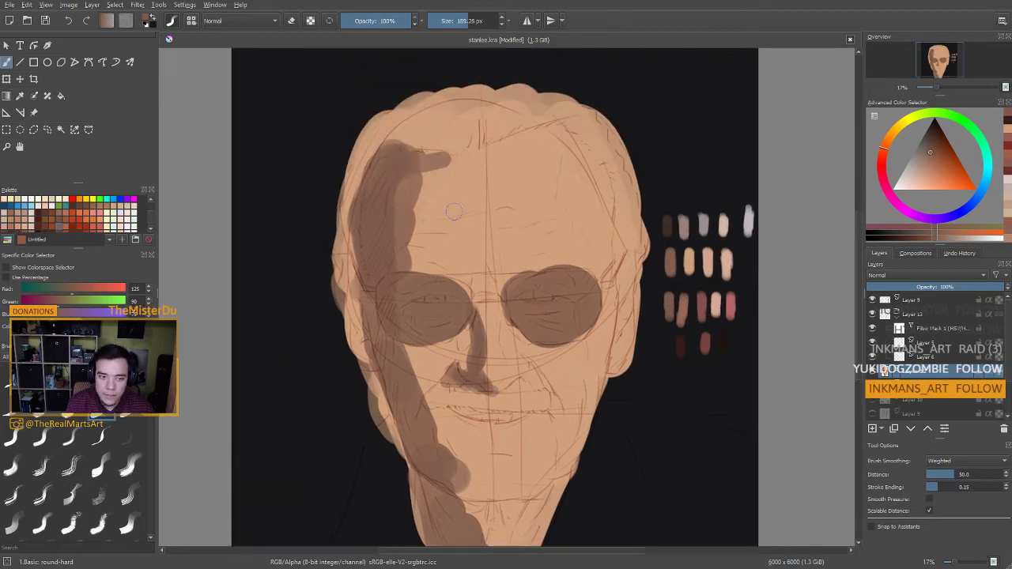
mouse_move(453, 211)
mouse_down()
mouse_move(506, 207)
mouse_move(473, 221)
mouse_move(550, 203)
mouse_up()
drag(500, 160, 550, 300)
mouse_move(528, 180)
mouse_down()
mouse_move(549, 252)
mouse_move(563, 209)
mouse_up()
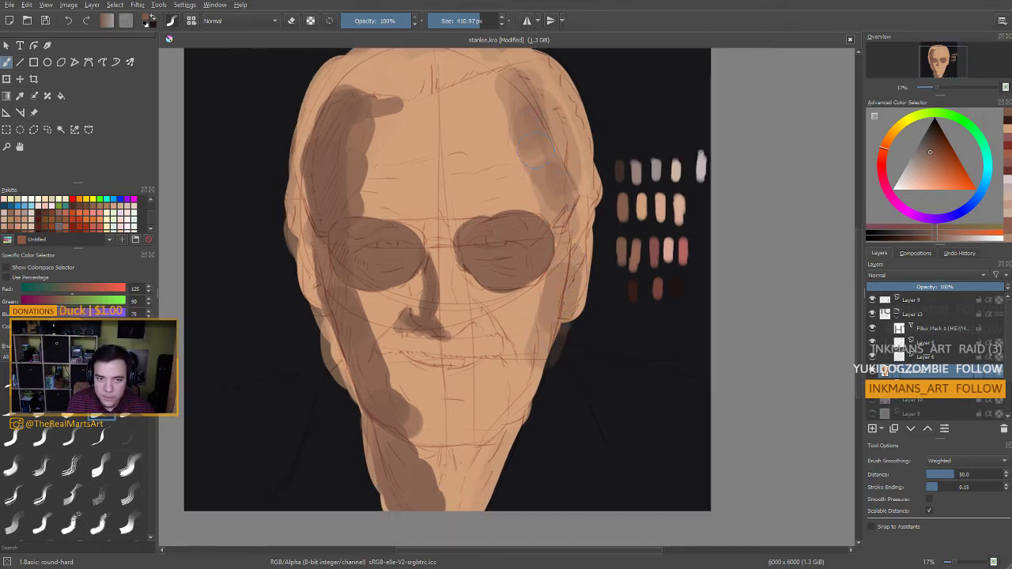
drag(475, 109, 522, 197)
drag(443, 194, 469, 197)
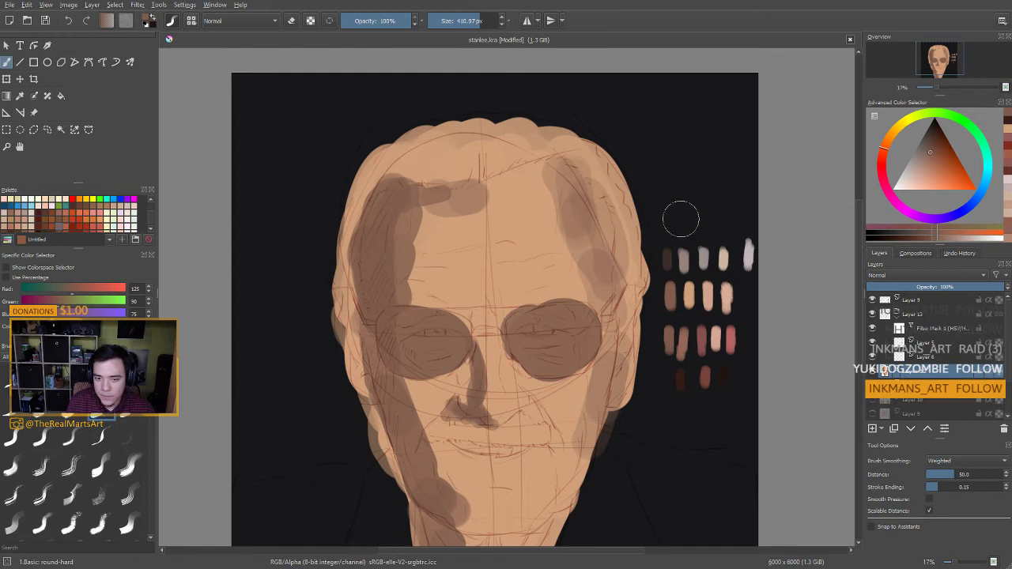
mouse_move(708, 192)
mouse_down()
mouse_move(654, 231)
mouse_move(656, 258)
mouse_up()
key(ctrl+z)
key(ctrl+z)
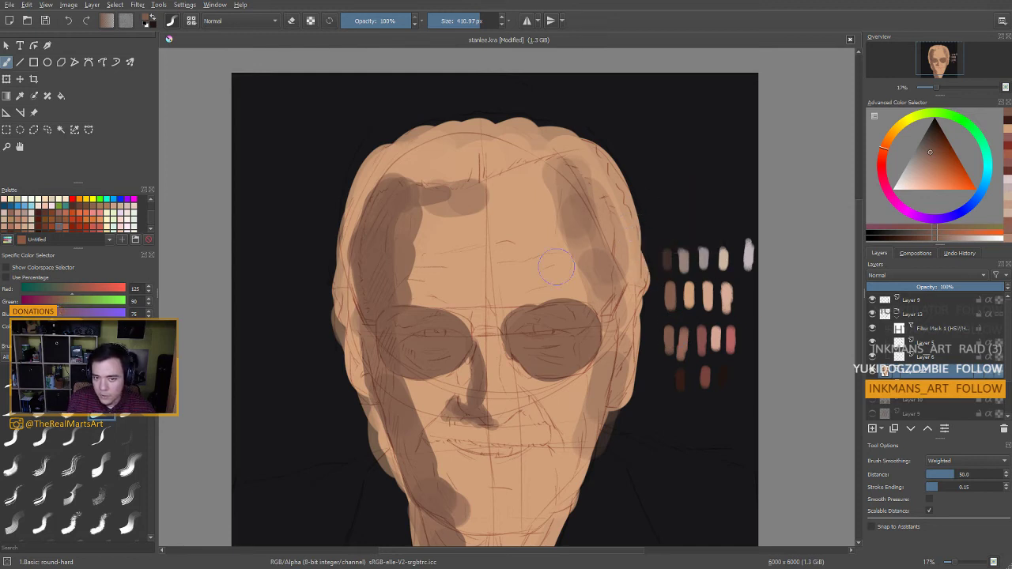
Extend the brown shadow at the inner corner of the right-hand eye socket
drag(580, 378, 577, 295)
drag(525, 220, 523, 226)
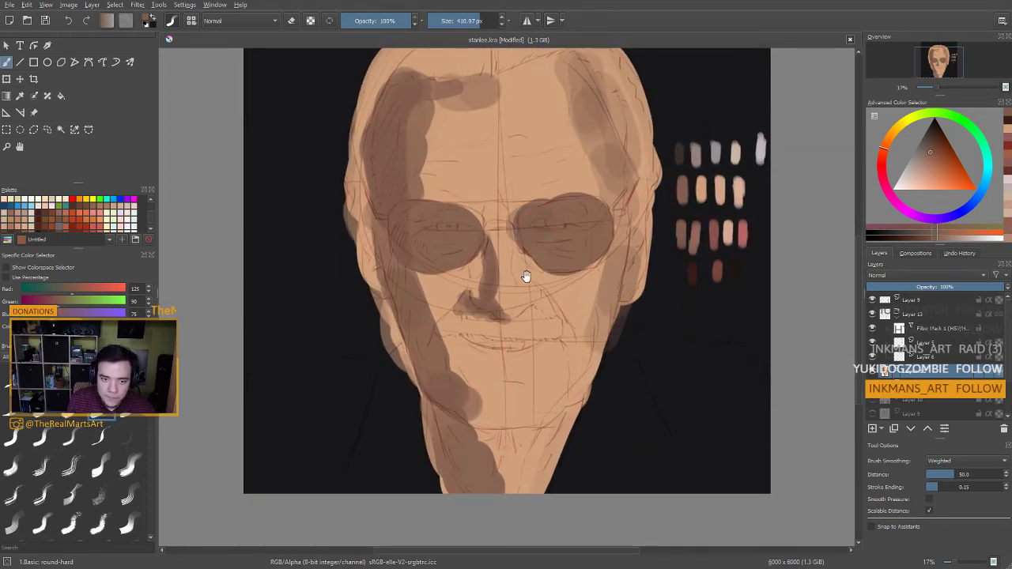
drag(526, 276, 534, 273)
Shade the lower face with smaller brown strokes beneath the jaw, under the lower lip and along the left-hand smile fold
drag(408, 213, 297, 213)
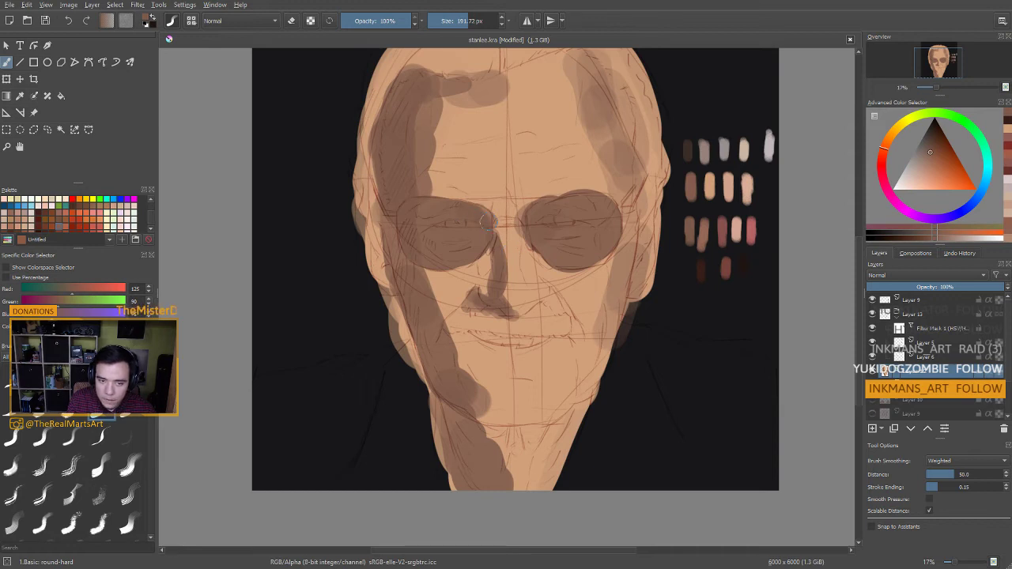
scroll(498, 322, down, 2)
mouse_move(481, 351)
mouse_down()
mouse_move(545, 359)
mouse_move(582, 329)
mouse_move(540, 358)
mouse_move(456, 338)
mouse_up()
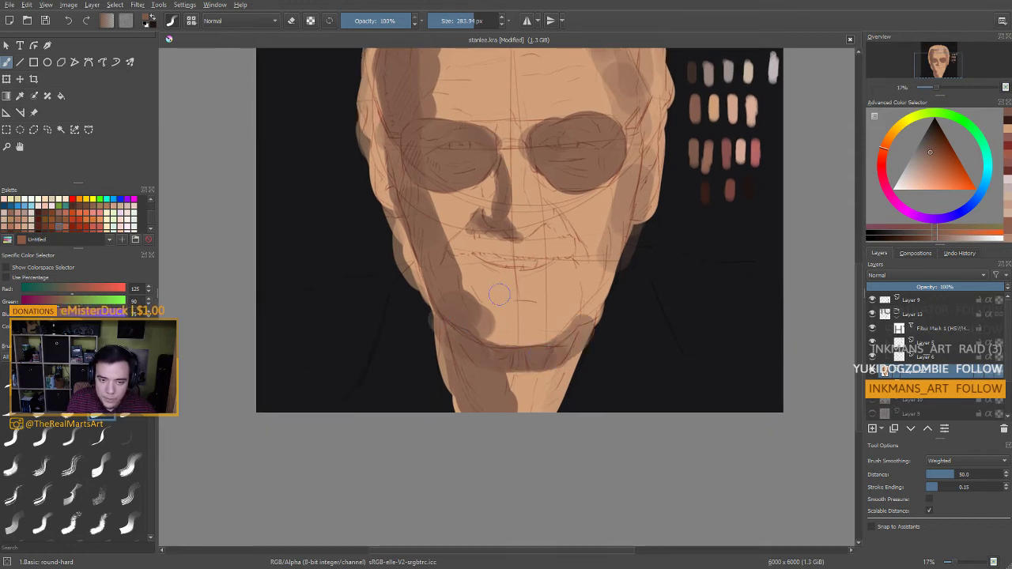
mouse_move(499, 294)
mouse_down()
mouse_move(539, 297)
mouse_move(479, 287)
mouse_up()
drag(443, 212, 463, 275)
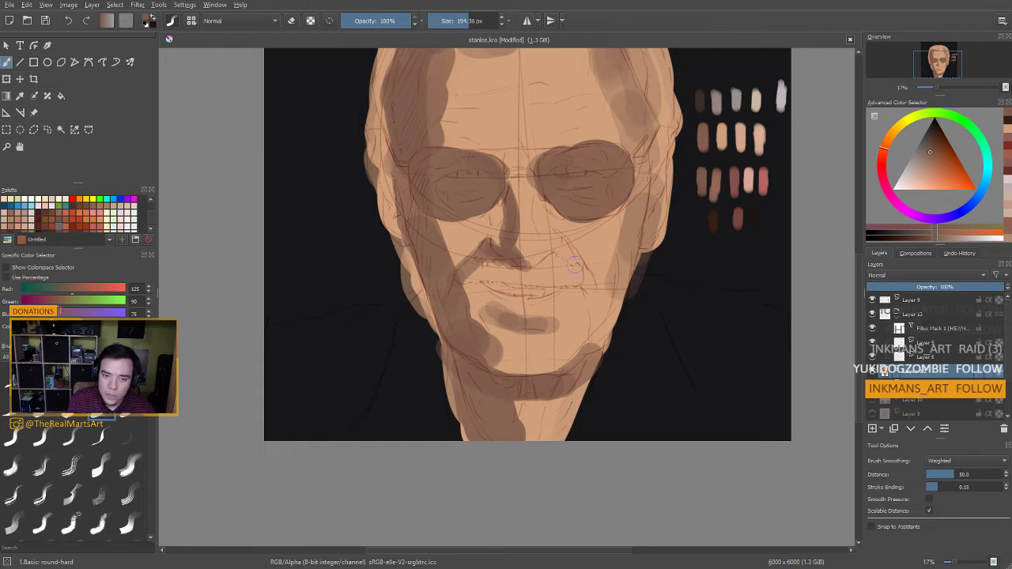
Shade the right-hand smile fold beside the nose in brown with an 87.01 px brush, undoing the first stroke
mouse_move(557, 236)
mouse_down()
mouse_move(589, 241)
mouse_move(614, 144)
mouse_move(617, 182)
mouse_move(546, 246)
mouse_up()
key(ctrl+z)
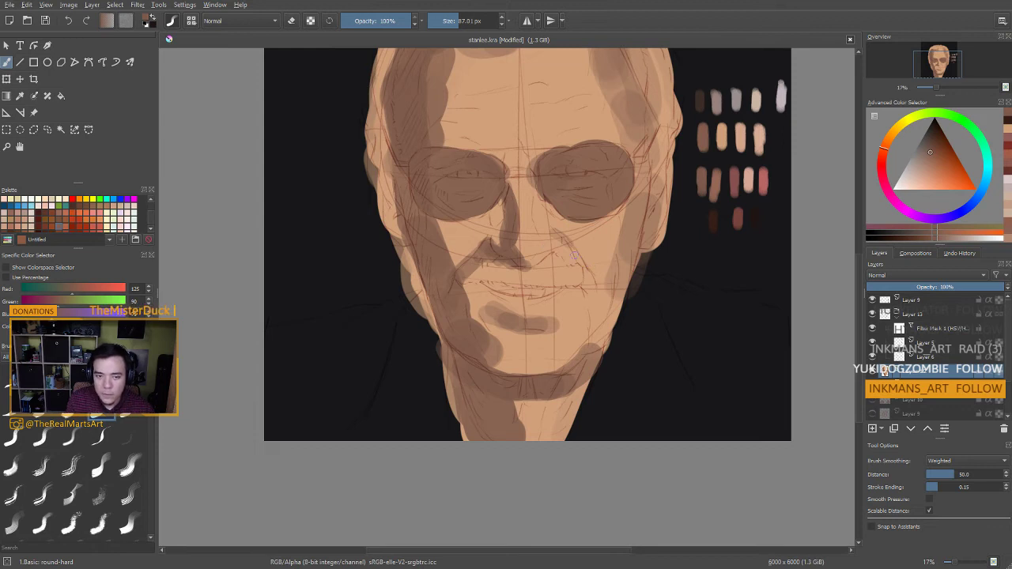
drag(575, 255, 590, 277)
mouse_move(531, 267)
mouse_down()
mouse_move(555, 252)
mouse_move(456, 277)
mouse_up()
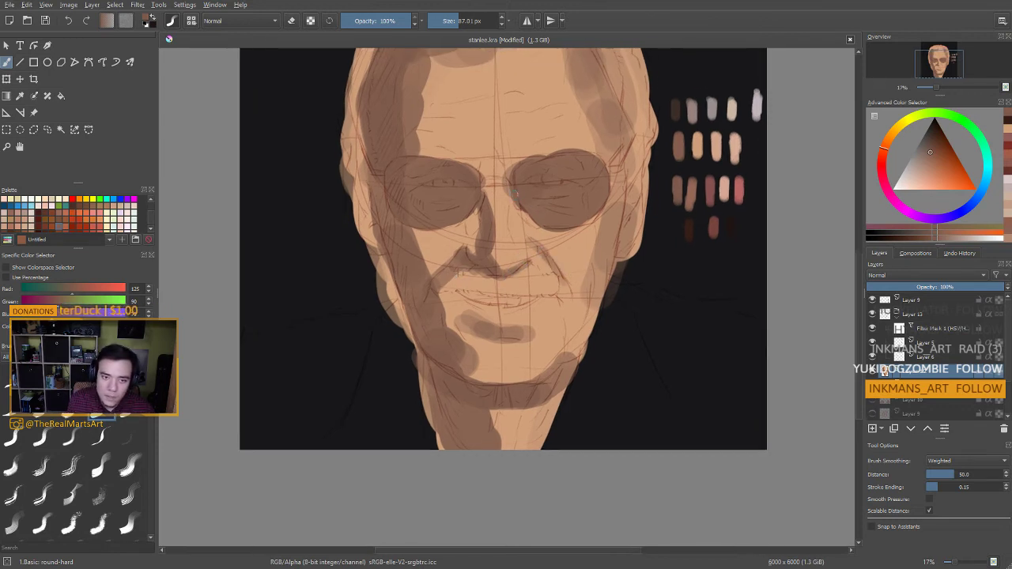
Extend the brown hairline shadow across the top of the forehead toward the right-hand temple with a slightly larger brush
drag(514, 193, 514, 348)
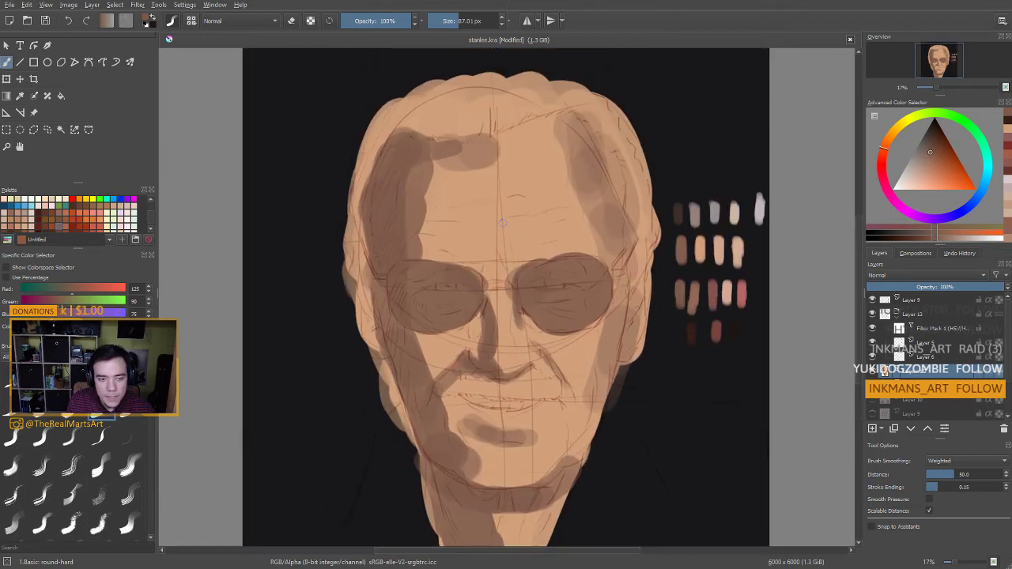
shift+drag(414, 229, 434, 229)
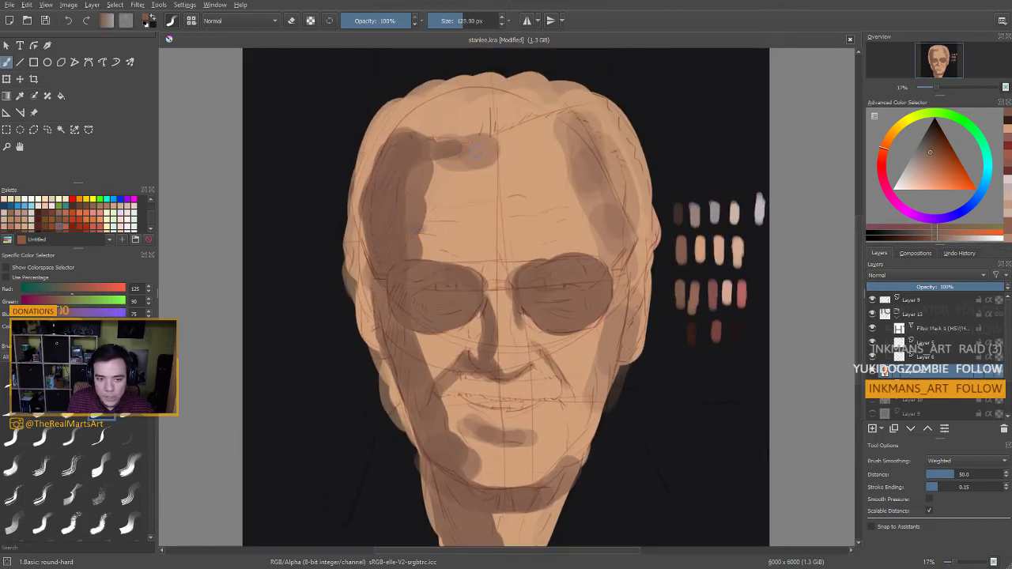
drag(514, 176, 518, 157)
drag(515, 116, 552, 98)
Shade the left-hand side of the head from the temple down to the ear in brown with a 285.92 px brush
mouse_move(505, 190)
mouse_down()
mouse_move(535, 181)
mouse_move(509, 223)
mouse_up()
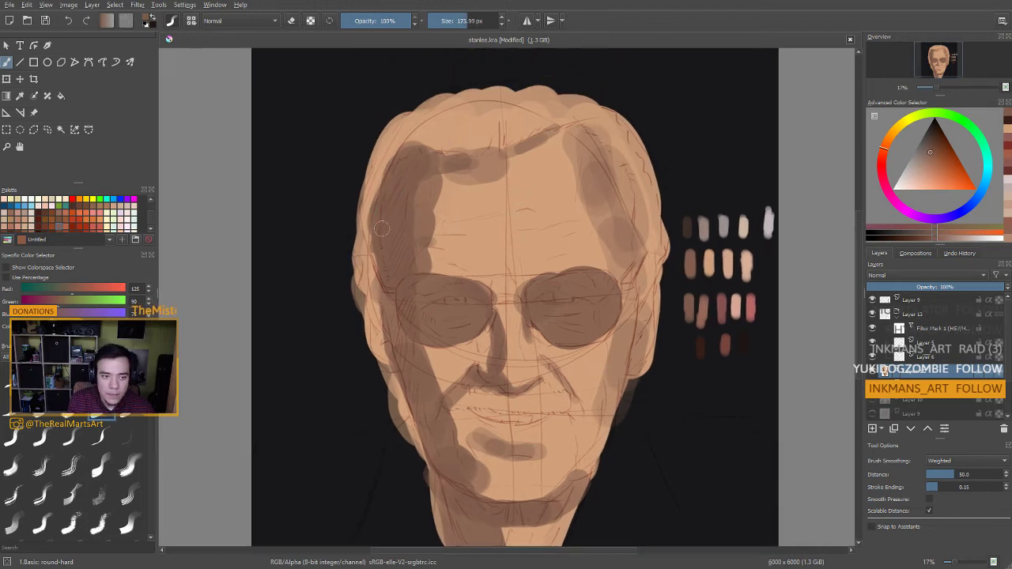
key(bracketright)
key(bracketright)
mouse_move(376, 175)
mouse_down()
mouse_move(370, 294)
mouse_move(384, 356)
mouse_move(380, 321)
mouse_up()
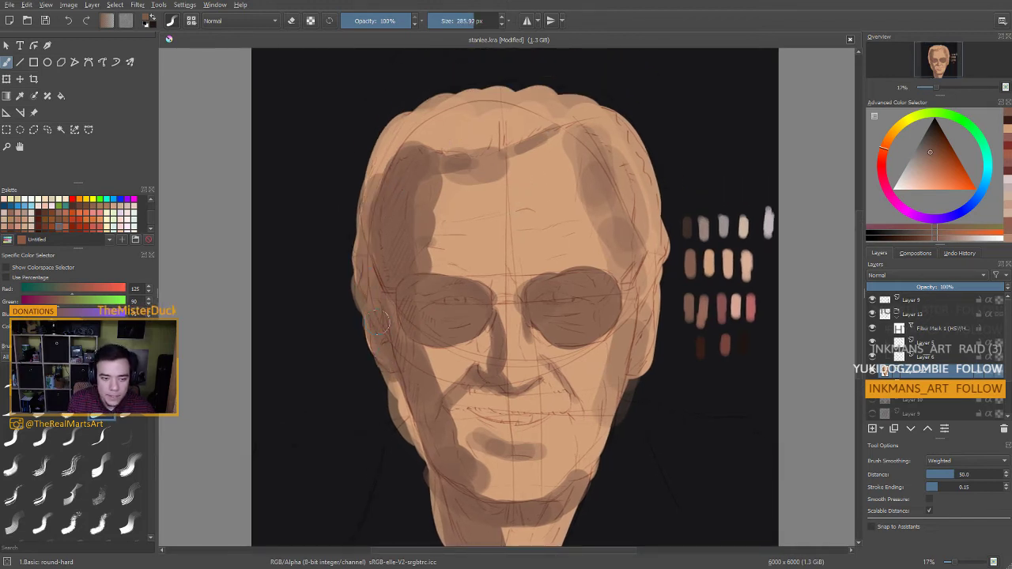
Block in the left-hand side of the neck and the start of the left-hand shoulder with broad brown strokes
drag(401, 404, 384, 305)
drag(418, 381, 444, 454)
mouse_move(376, 316)
mouse_down()
mouse_move(369, 357)
mouse_move(400, 347)
mouse_move(382, 375)
mouse_move(393, 391)
mouse_move(397, 372)
mouse_move(425, 456)
mouse_up()
drag(417, 415, 497, 398)
drag(461, 320, 327, 347)
drag(431, 333, 409, 396)
Shade the right-hand edge of the neck in brown from beneath the jaw to the canvas edge
drag(536, 366, 362, 367)
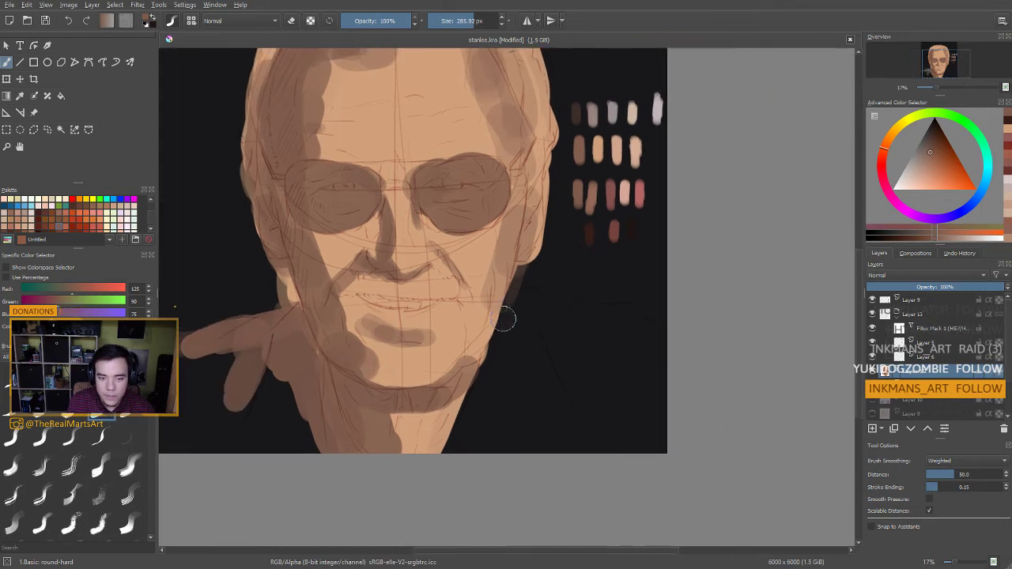
drag(501, 316, 447, 445)
drag(503, 328, 463, 444)
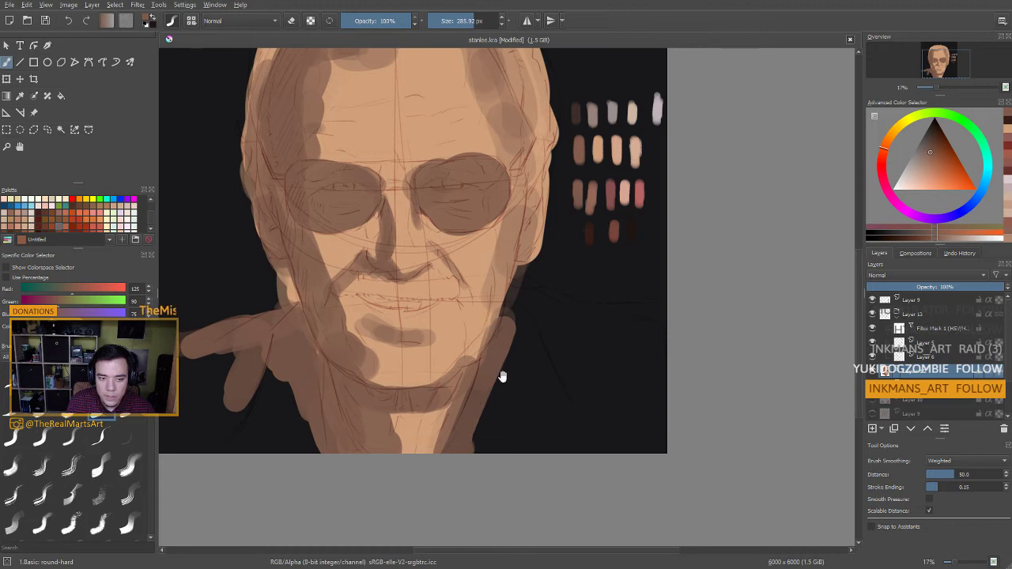
Sample the light skin tone from the face and block in the right-hand shoulder and chest with a 437.60 px brush
mouse_move(557, 324)
mouse_down()
mouse_move(568, 389)
mouse_move(661, 381)
mouse_up()
ctrl+click(594, 336)
drag(624, 348, 602, 499)
drag(628, 379, 590, 503)
drag(653, 377, 610, 501)
drag(680, 408, 629, 503)
mouse_move(659, 444)
mouse_down()
mouse_move(673, 444)
mouse_move(641, 497)
mouse_up()
mouse_move(686, 390)
mouse_down()
mouse_move(648, 498)
mouse_move(668, 498)
mouse_up()
mouse_move(644, 369)
mouse_down()
mouse_move(676, 397)
mouse_move(755, 387)
mouse_up()
mouse_move(755, 388)
mouse_down()
mouse_move(700, 441)
mouse_move(720, 473)
mouse_move(788, 486)
mouse_up()
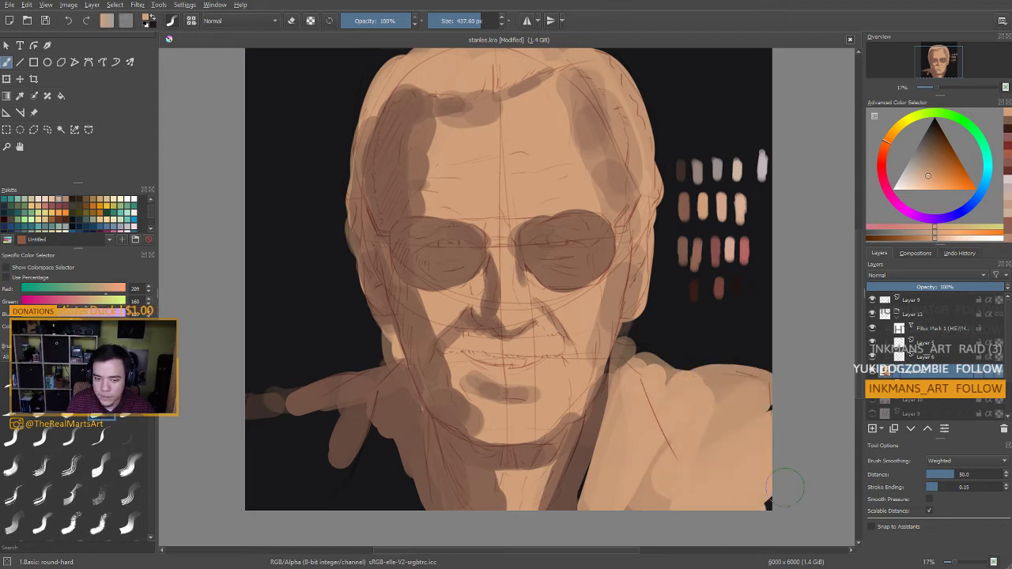
Block in the shoulder on the canvas's left side with the light skin tone, undoing the first strokes
drag(532, 464, 639, 393)
mouse_move(418, 355)
mouse_down()
mouse_move(395, 395)
mouse_move(363, 417)
mouse_move(427, 431)
mouse_up()
key(ctrl+z)
key(ctrl+z)
mouse_move(476, 365)
mouse_down()
mouse_move(467, 432)
mouse_move(507, 389)
mouse_up()
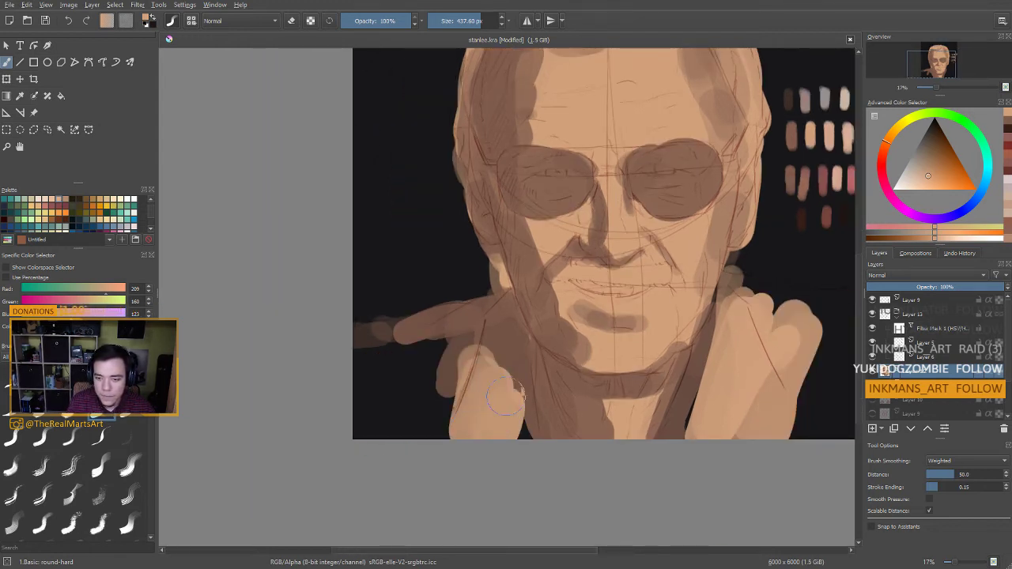
Fill the remaining dark gaps across both shoulders with broad strokes of the light skin tone
drag(685, 351, 478, 403)
drag(617, 372, 571, 353)
mouse_move(608, 401)
mouse_down()
mouse_move(638, 391)
mouse_move(664, 454)
mouse_up()
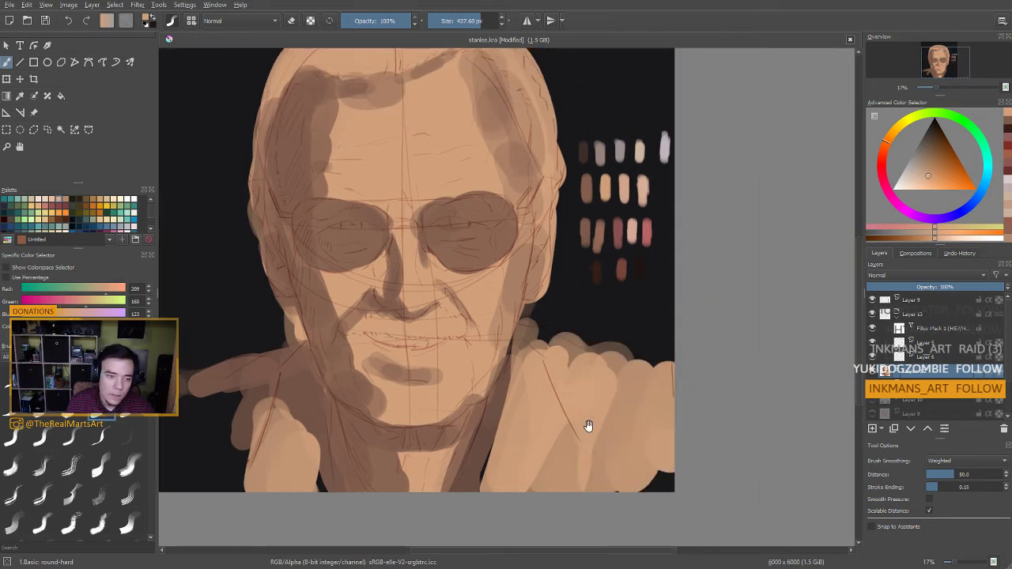
drag(590, 424, 721, 358)
mouse_move(399, 396)
mouse_down()
mouse_move(336, 439)
mouse_move(275, 379)
mouse_up()
drag(381, 293, 263, 366)
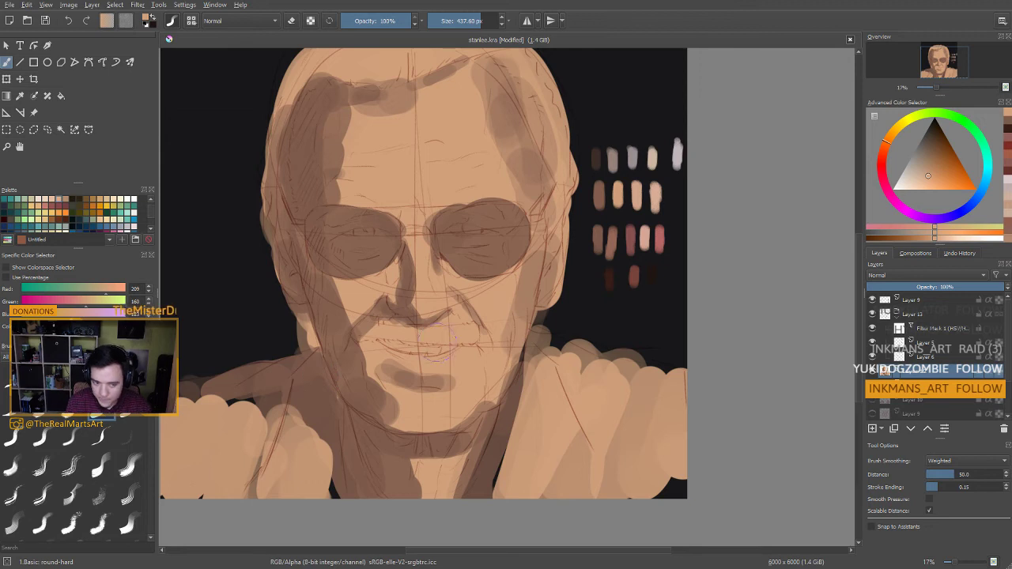
Sample the light skin tone from the face, reduce the brush to about 113 px and touch up the nose area
ctrl+click(378, 387)
drag(434, 314, 338, 315)
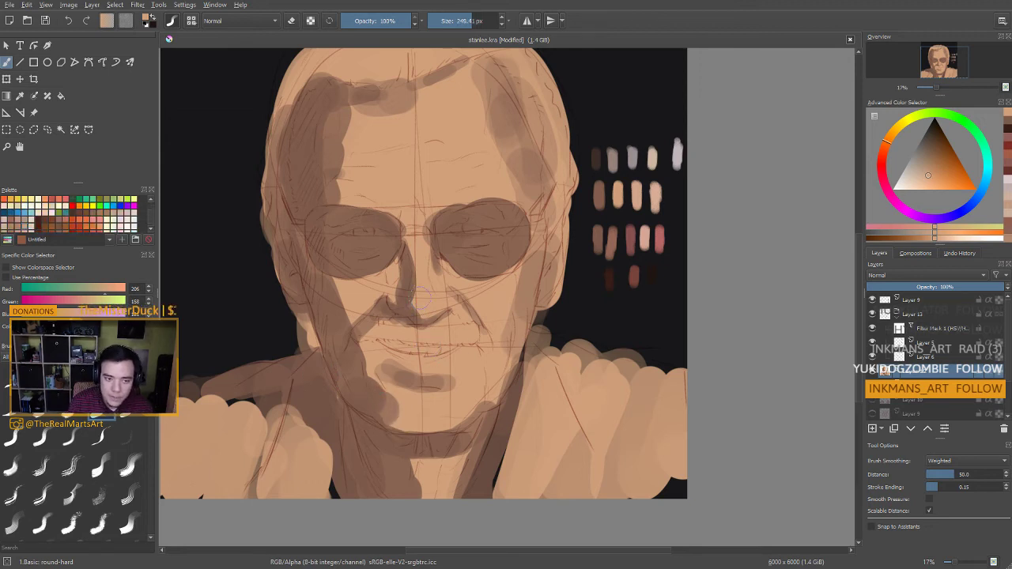
key(bracketleft)
key(bracketleft)
drag(405, 284, 433, 332)
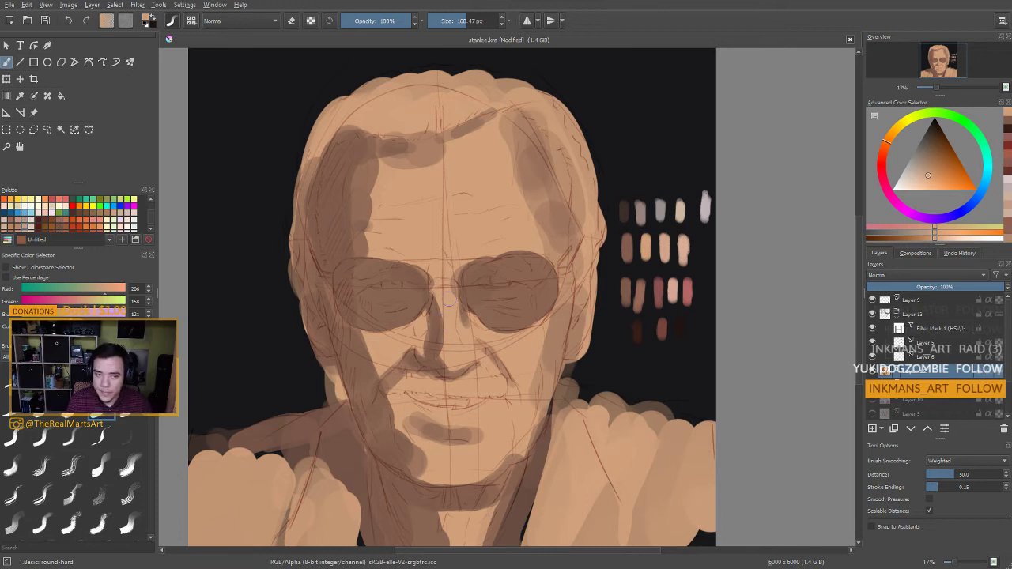
key(bracketleft)
key(bracketleft)
drag(409, 270, 438, 297)
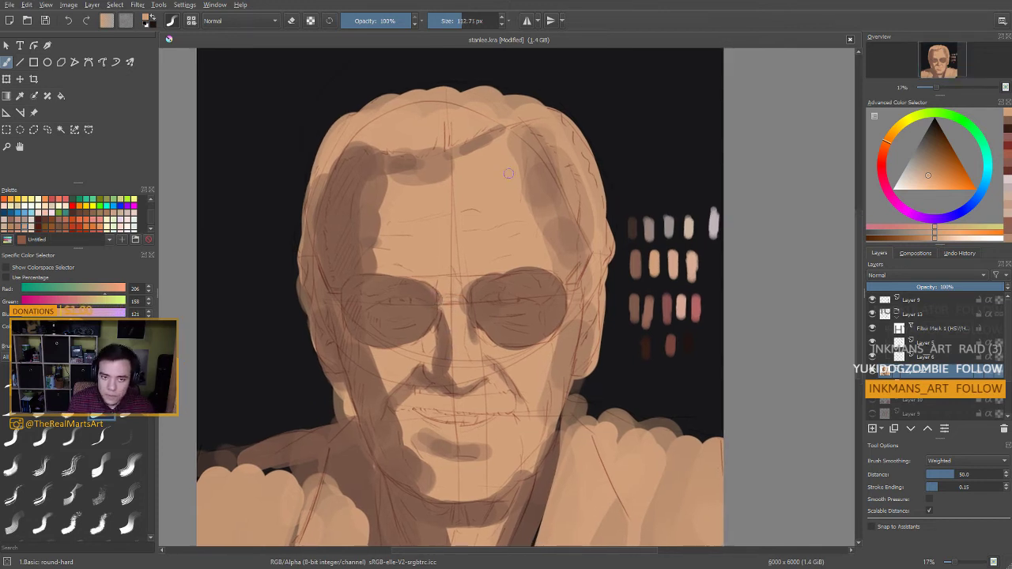
drag(462, 242, 471, 212)
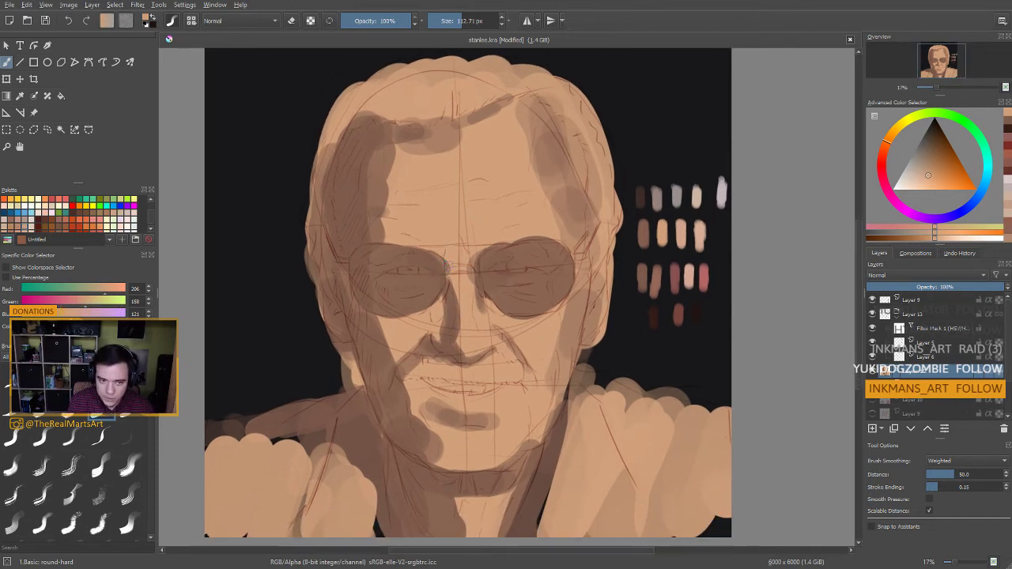
Sample a mid brown beside the glasses and shade the nose bridge and the underside of the nose at about 156 px
ctrl+click(447, 256)
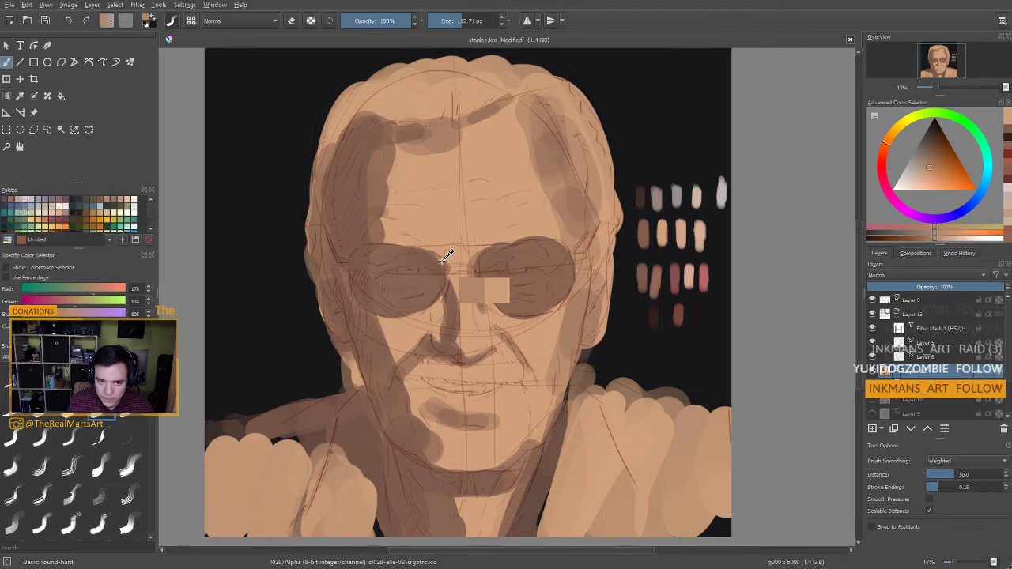
drag(447, 256, 439, 258)
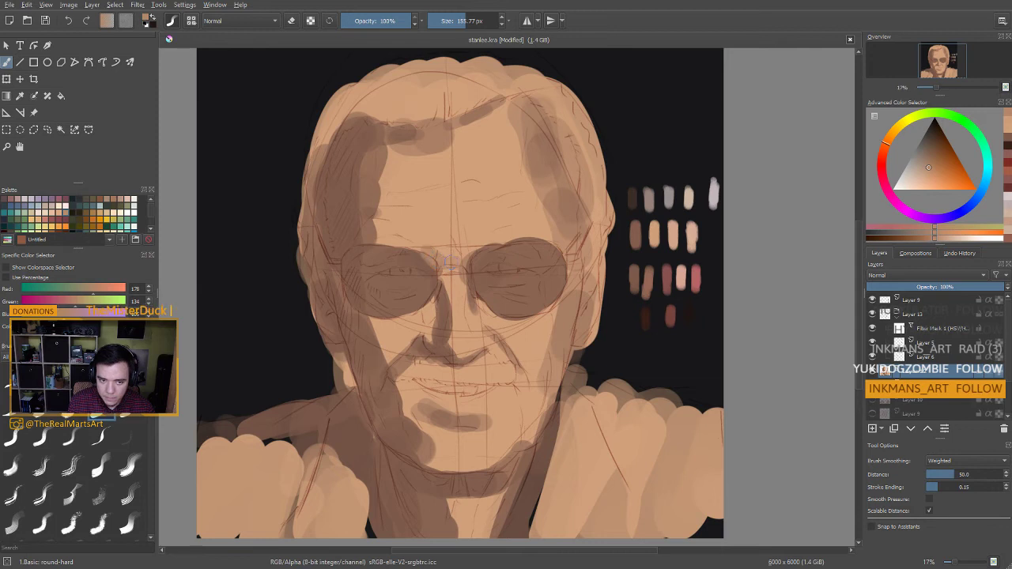
drag(477, 322, 465, 270)
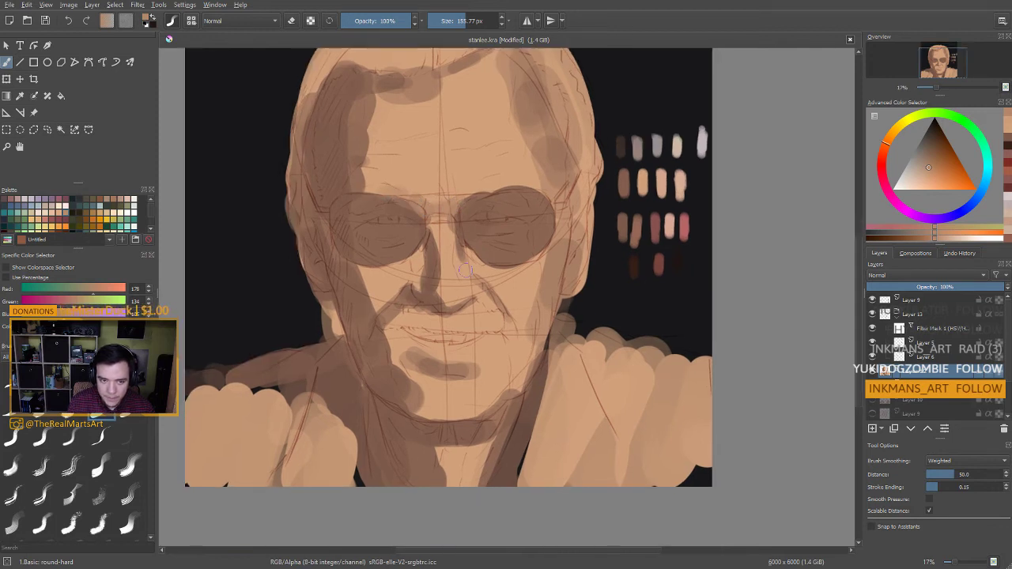
drag(433, 350, 497, 376)
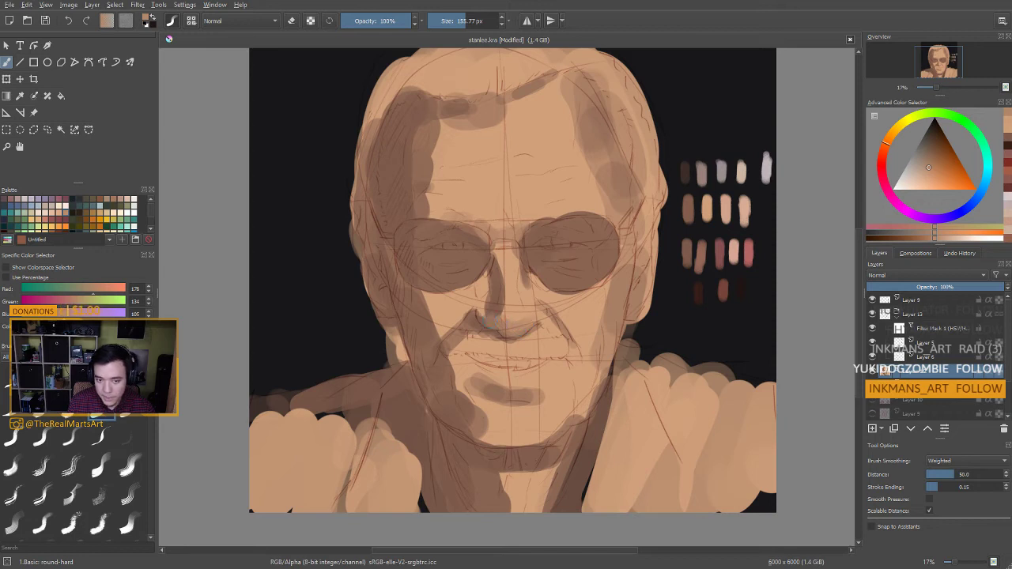
drag(537, 315, 520, 299)
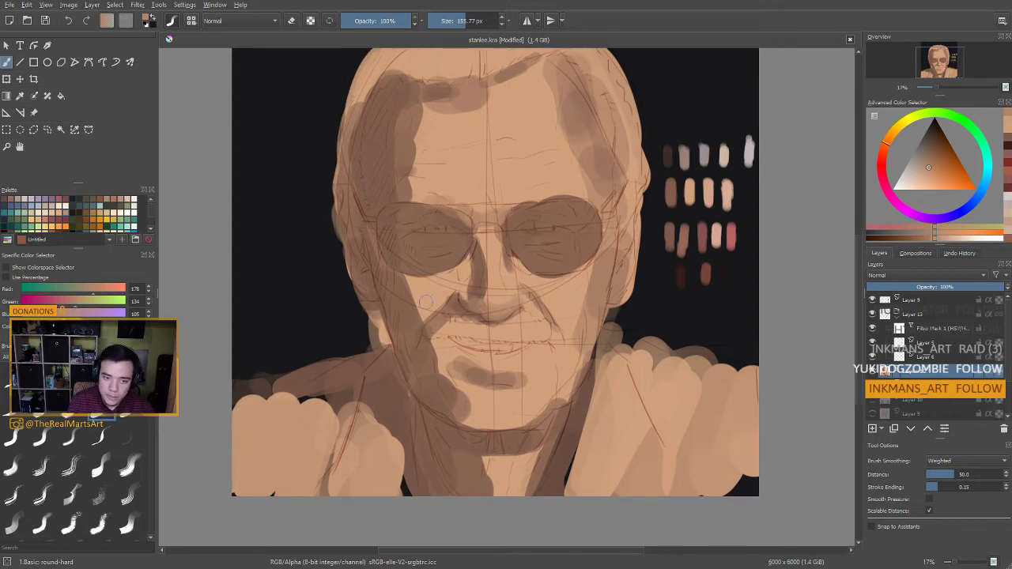
Paint mid-brown transition tones around the mouth, chin and lower cheek on the shadowed side of the face
mouse_move(428, 303)
mouse_down()
mouse_move(417, 349)
mouse_move(451, 286)
mouse_move(473, 308)
mouse_move(483, 279)
mouse_up()
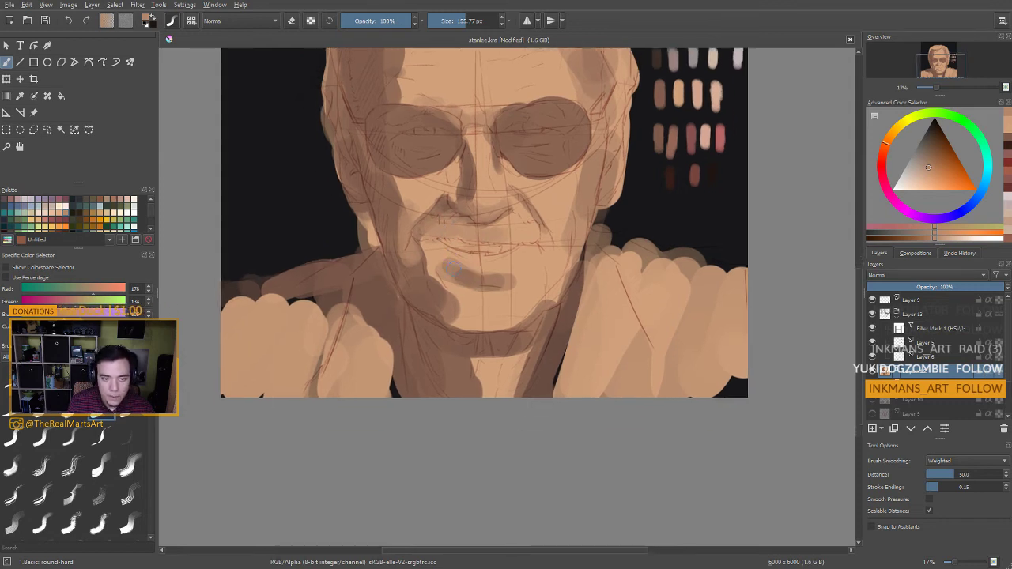
mouse_move(425, 252)
mouse_down()
mouse_move(436, 287)
mouse_move(465, 286)
mouse_move(436, 308)
mouse_move(452, 320)
mouse_move(503, 326)
mouse_up()
mouse_move(449, 304)
mouse_down()
mouse_move(507, 313)
mouse_move(459, 374)
mouse_up()
mouse_move(460, 255)
mouse_down()
mouse_move(470, 231)
mouse_move(444, 317)
mouse_up()
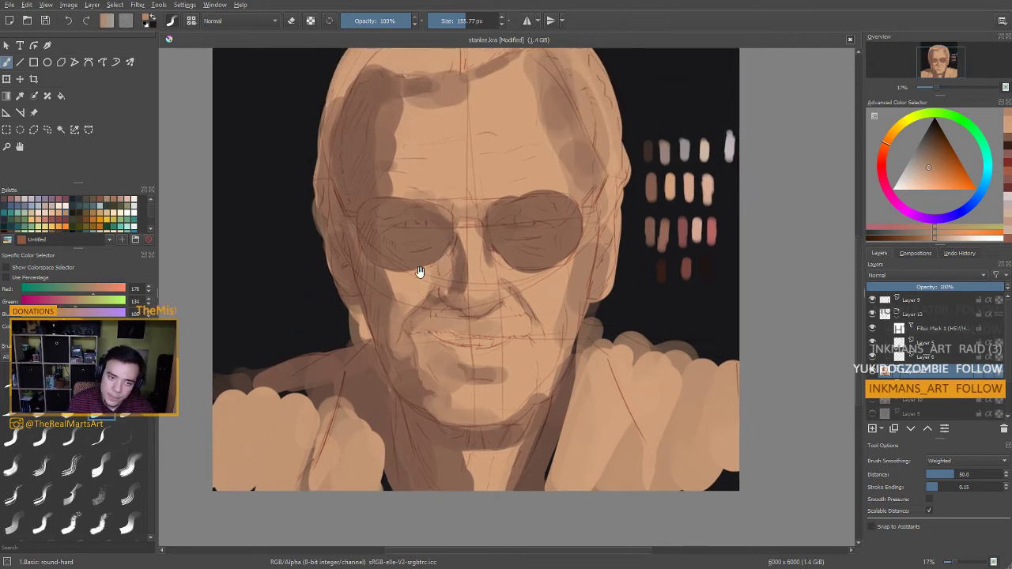
Shade both sides of the forehead and the front of the hair in mid brown, enlarging the brush to about 269 px
drag(417, 273, 407, 314)
mouse_move(399, 191)
mouse_down()
mouse_move(386, 177)
mouse_move(390, 259)
mouse_move(438, 267)
mouse_up()
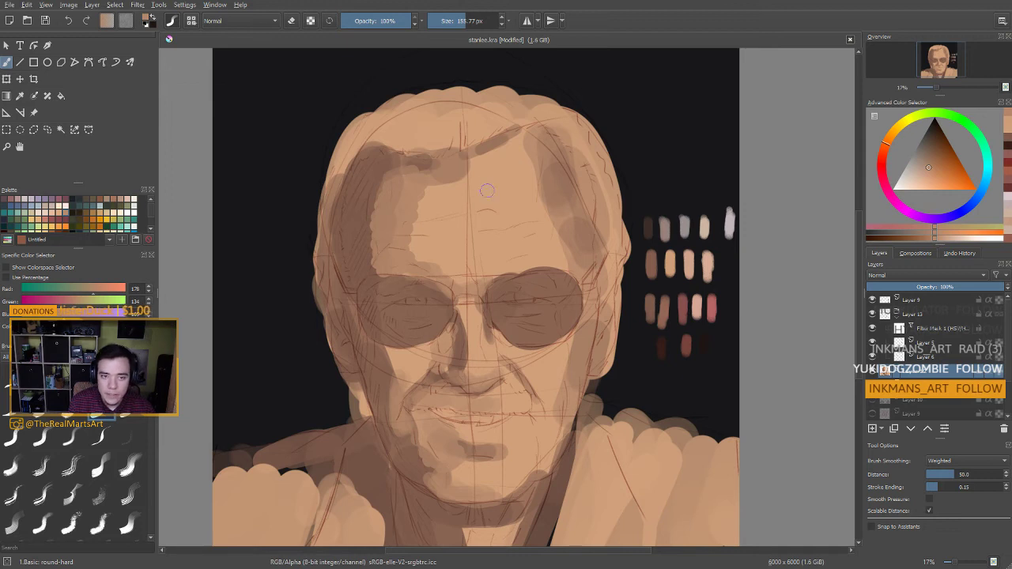
drag(487, 190, 526, 154)
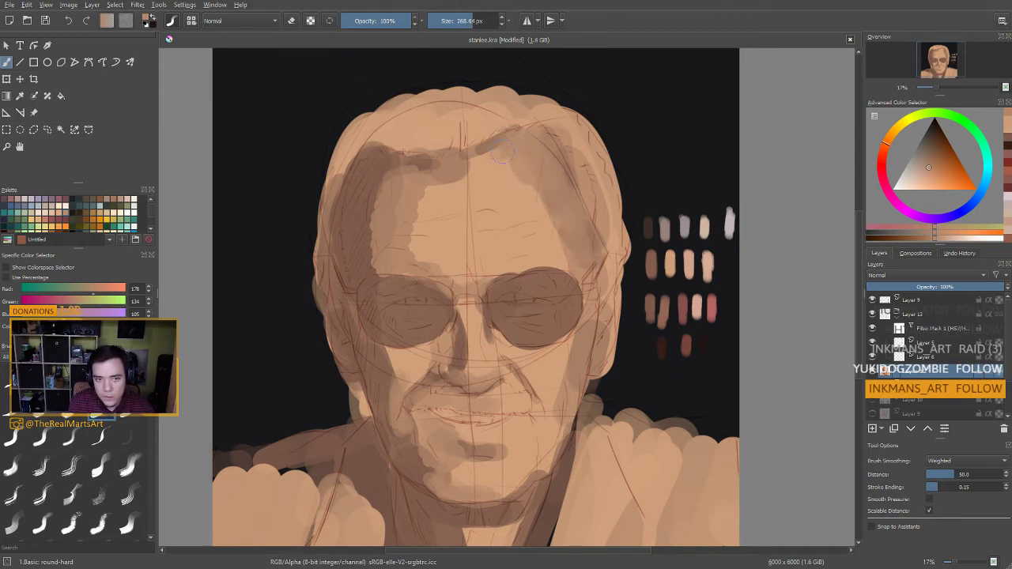
drag(513, 177, 546, 171)
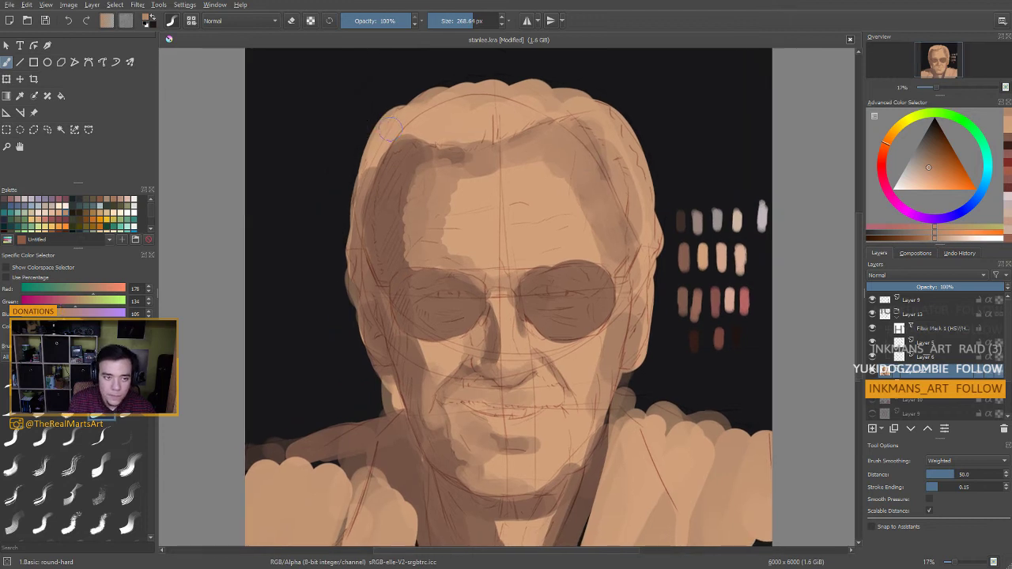
mouse_move(396, 119)
mouse_down()
mouse_move(395, 102)
mouse_move(411, 119)
mouse_move(529, 111)
mouse_up()
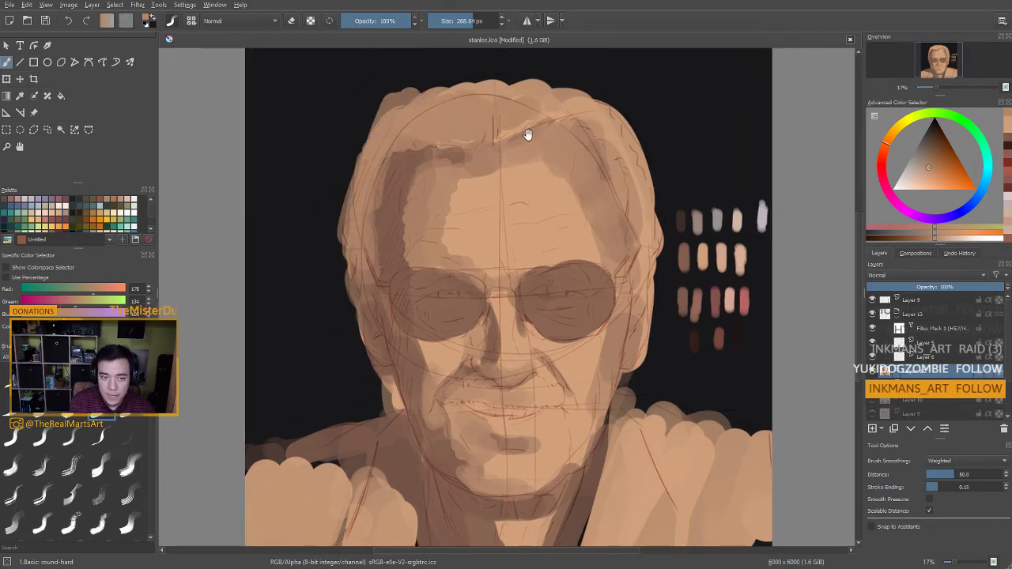
Sample the dark brown of the temple shadow and deepen the hairline and temple shadows at about 136 px
ctrl+click(399, 181)
drag(427, 144, 360, 144)
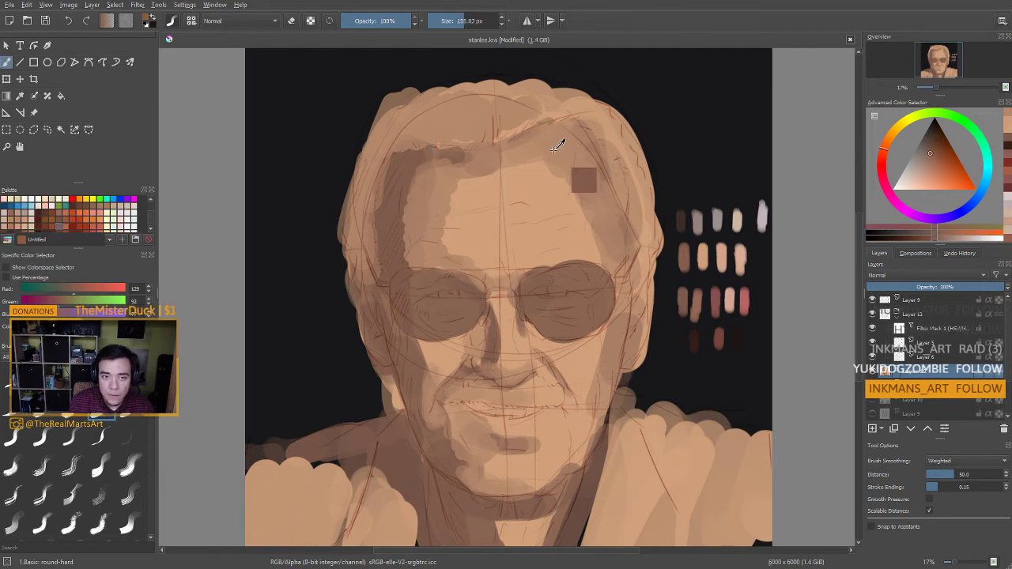
drag(519, 214, 445, 273)
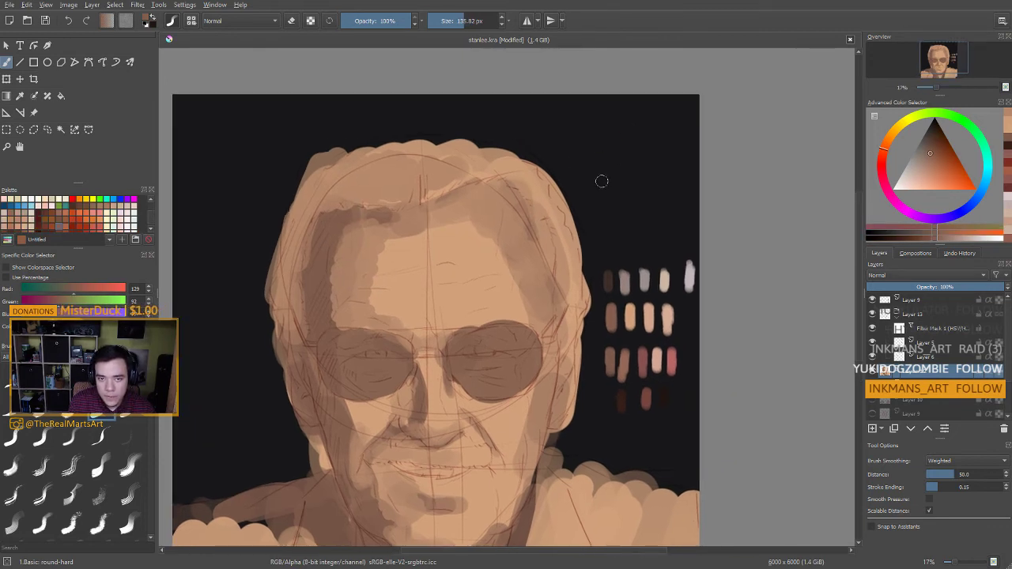
drag(479, 203, 459, 184)
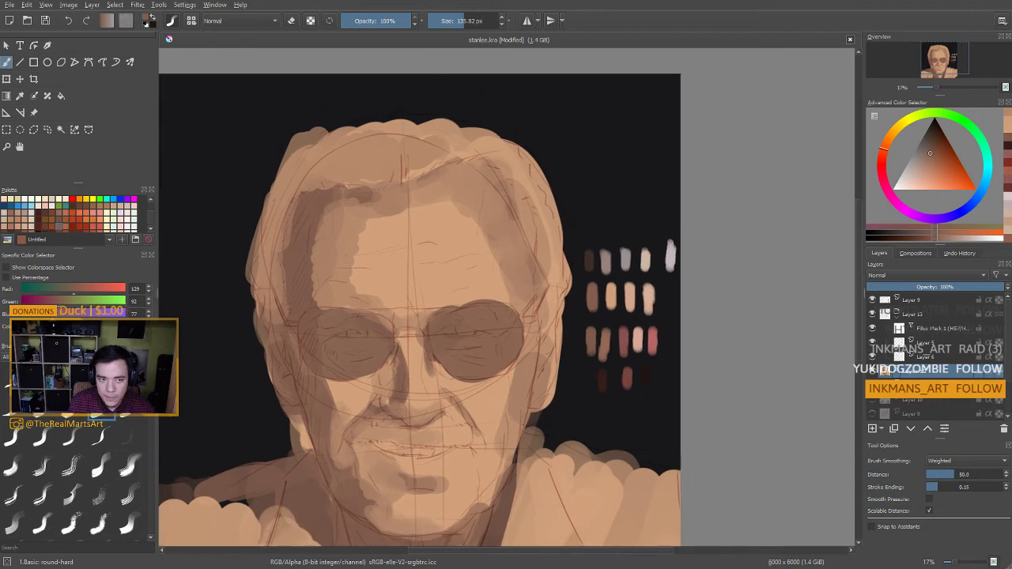
drag(448, 233, 486, 204)
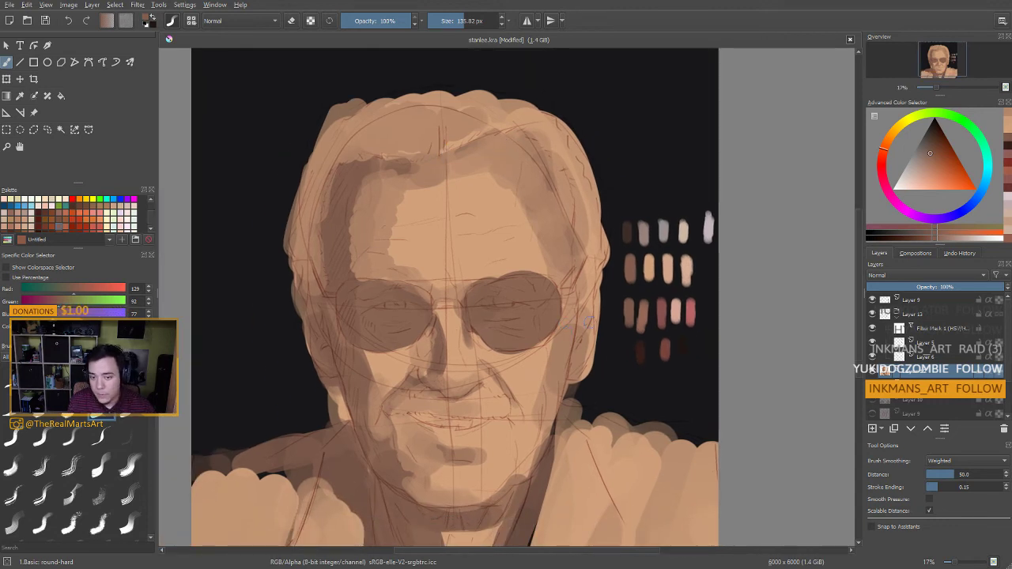
Sample the light forehead tone and paint short hair strokes along the front hairline with a brush of about 61 px
ctrl+click(432, 242)
mouse_move(402, 156)
mouse_down()
mouse_move(372, 157)
mouse_move(437, 144)
mouse_up()
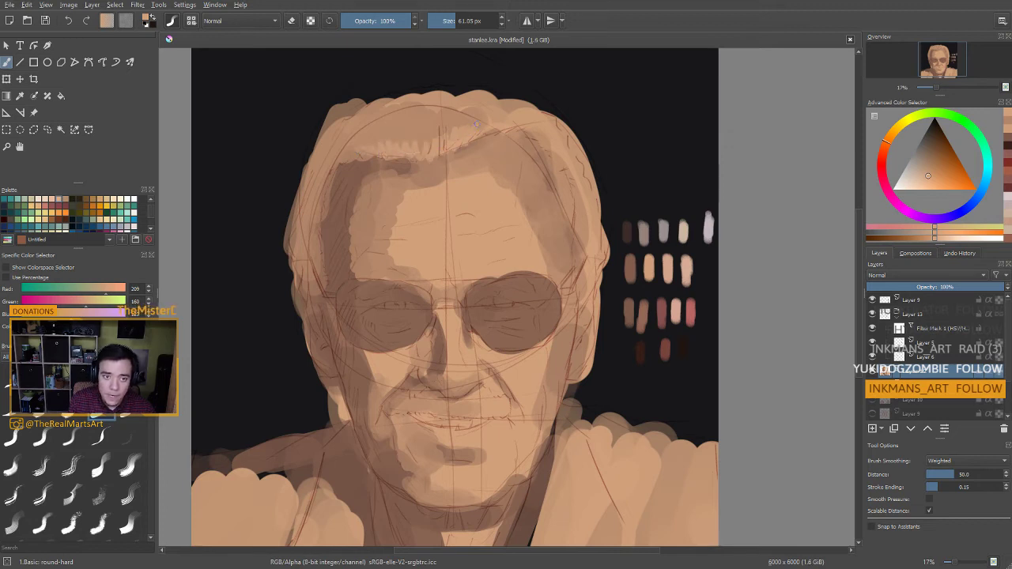
drag(368, 144, 309, 198)
drag(391, 163, 351, 216)
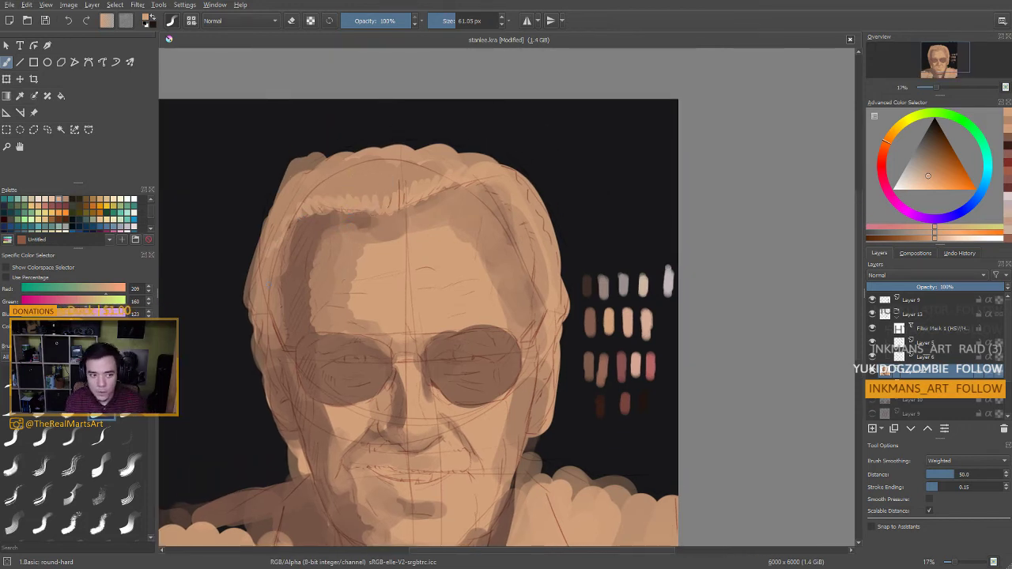
Sample the dark brown from the temple and block in the shadow mass on top of the hair
ctrl+click(296, 298)
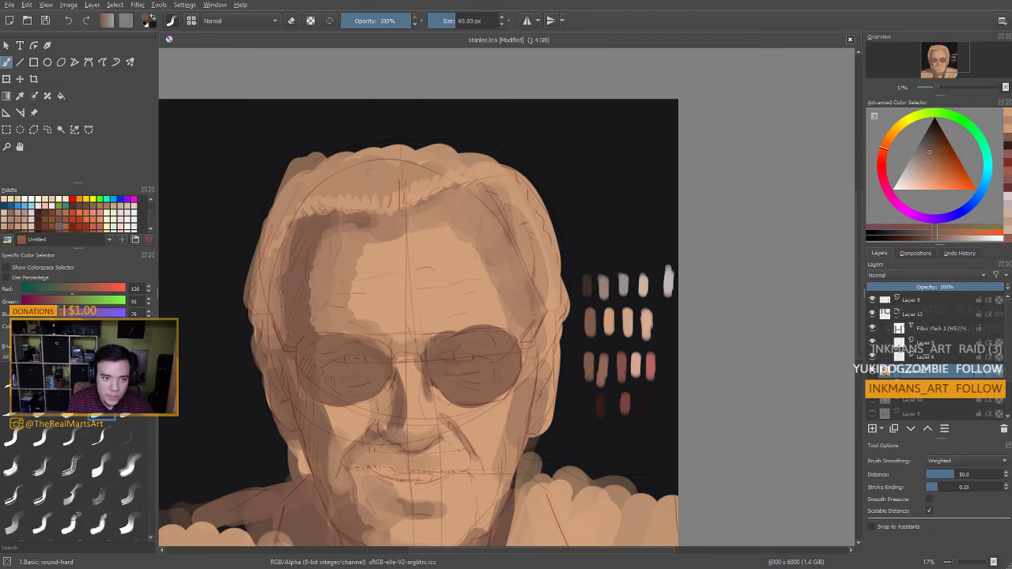
mouse_move(297, 187)
mouse_down()
mouse_move(458, 172)
mouse_move(297, 183)
mouse_move(273, 229)
mouse_up()
drag(311, 317, 282, 354)
ctrl+click(341, 242)
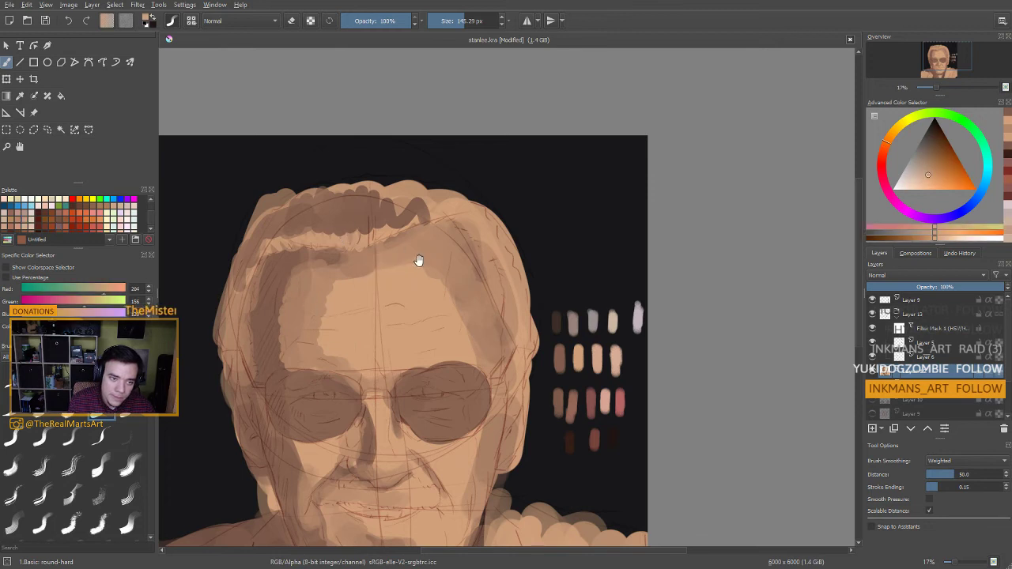
Resample the dark brown and extend the hair shadow across the crown toward the lighter side of the head
drag(418, 261, 373, 227)
ctrl+click(341, 179)
drag(345, 184, 404, 168)
mouse_move(430, 233)
mouse_down()
mouse_move(454, 192)
mouse_move(572, 186)
mouse_up()
mouse_move(447, 105)
mouse_down()
mouse_move(353, 146)
mouse_move(478, 102)
mouse_move(525, 117)
mouse_up()
drag(435, 194, 416, 162)
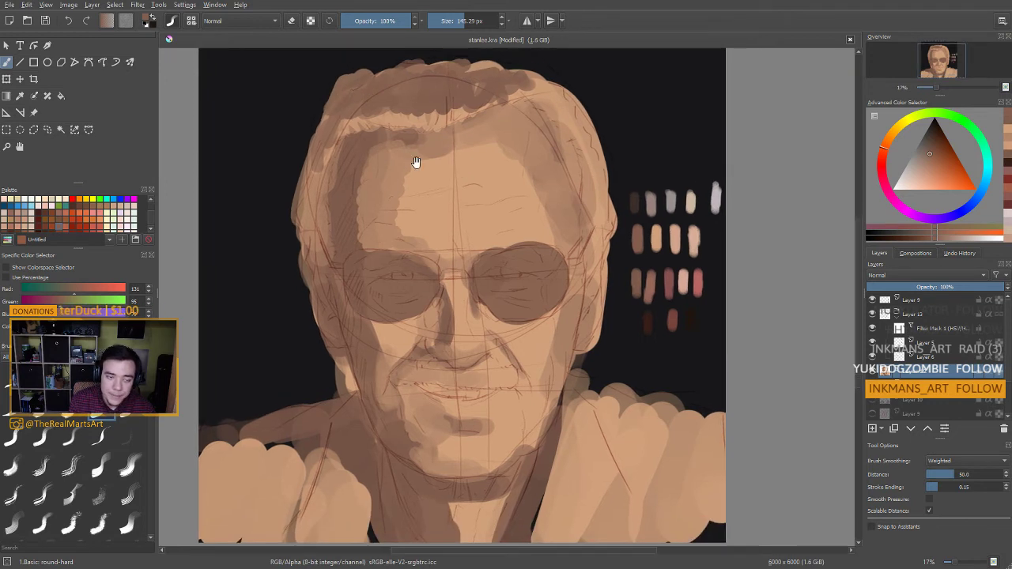
Shade the side hair, ear and temple on the shadowed side of the head with dark brown strokes
drag(319, 166, 309, 256)
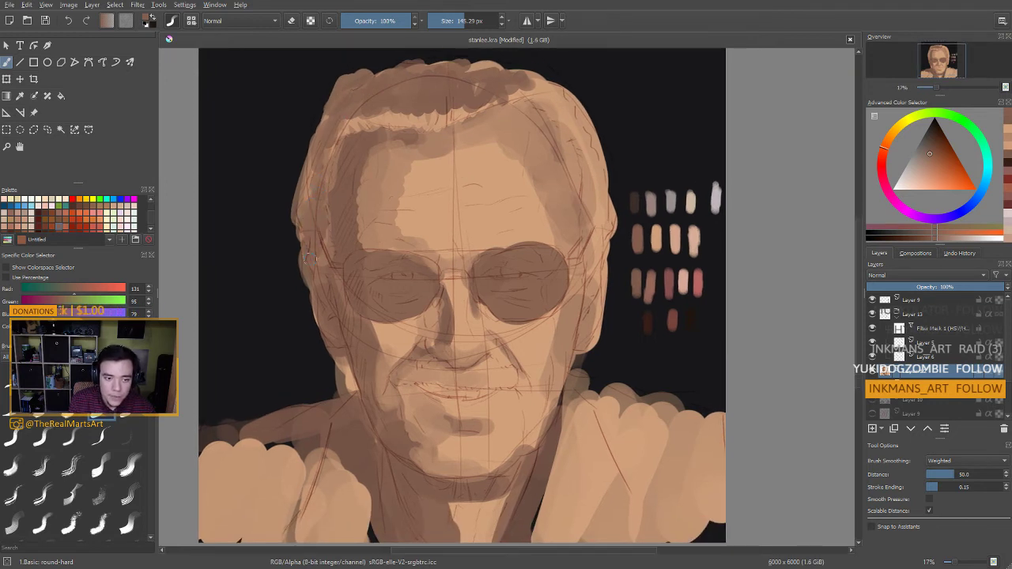
drag(329, 343, 336, 387)
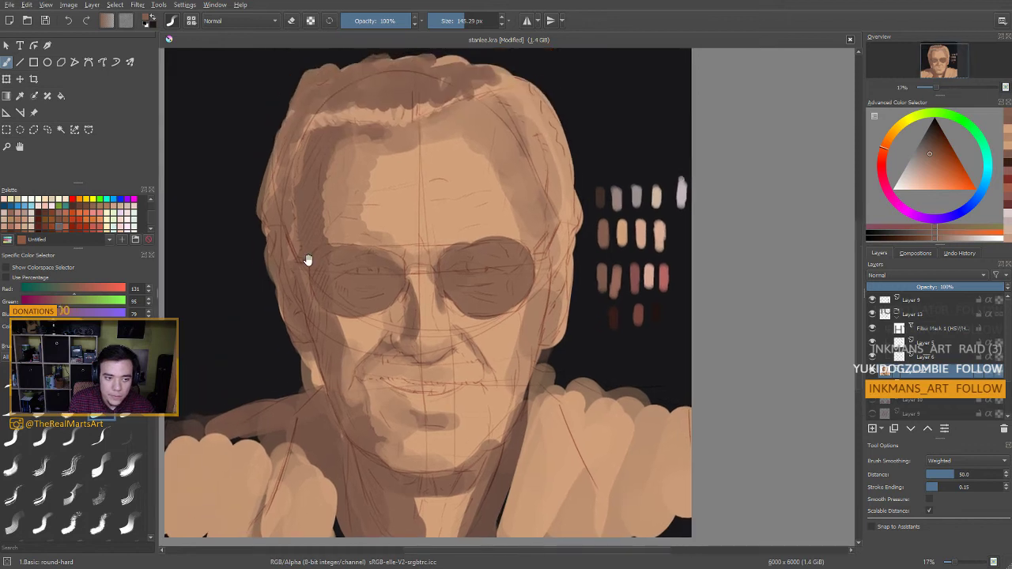
drag(332, 280, 320, 252)
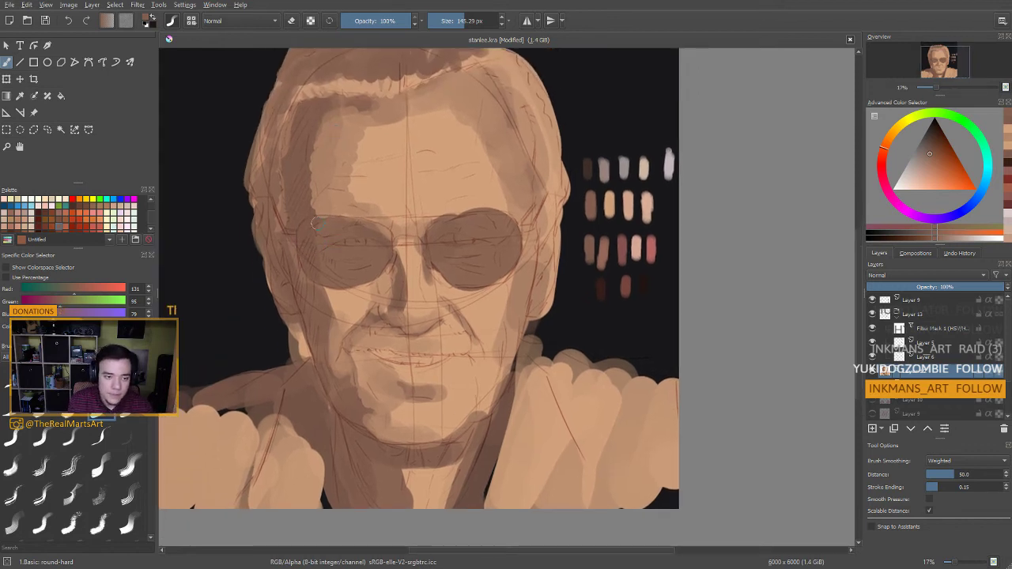
drag(315, 175, 320, 142)
mouse_move(324, 306)
mouse_down()
mouse_move(330, 201)
mouse_move(301, 203)
mouse_up()
drag(445, 200, 387, 236)
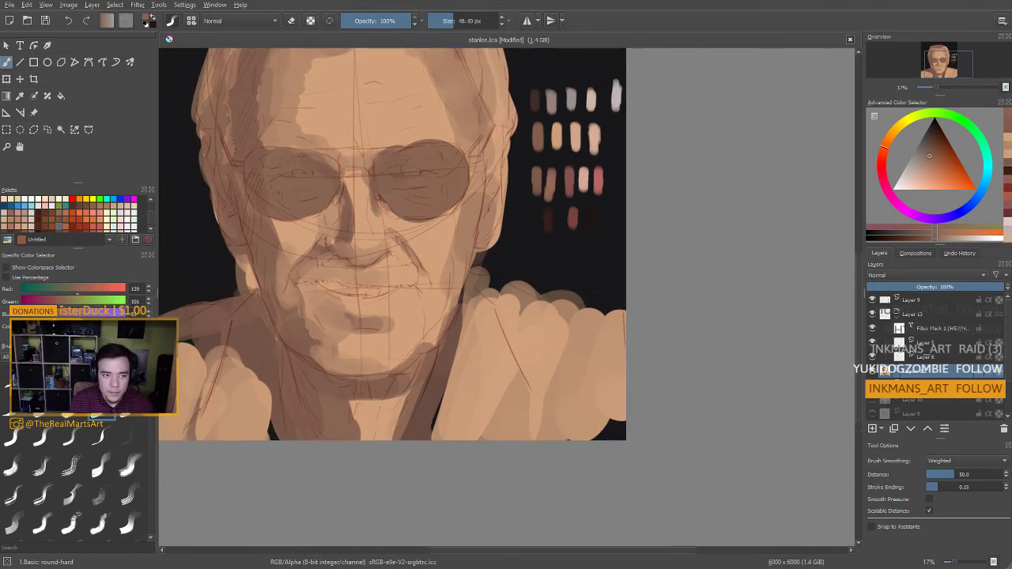
mouse_move(387, 235)
mouse_down()
mouse_move(364, 236)
mouse_move(404, 310)
mouse_up()
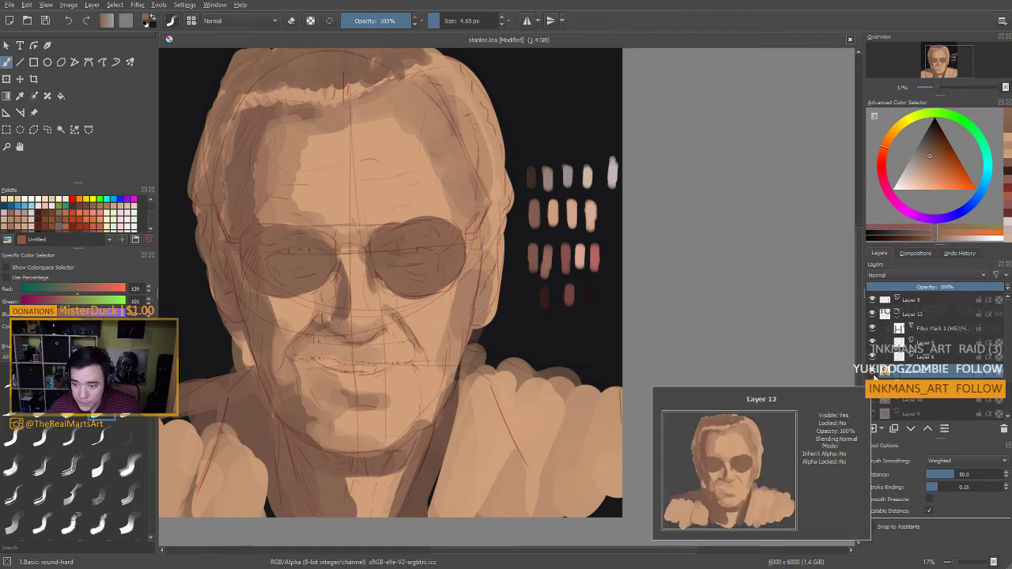
Hide Layer 12 and show Layer 10 and Layer 9
click(873, 376)
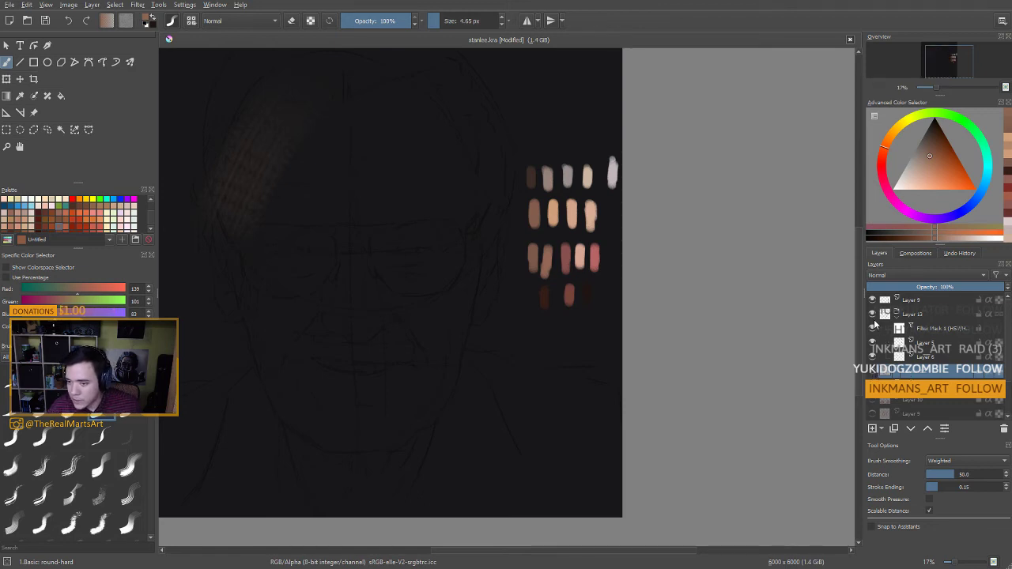
click(873, 376)
click(872, 375)
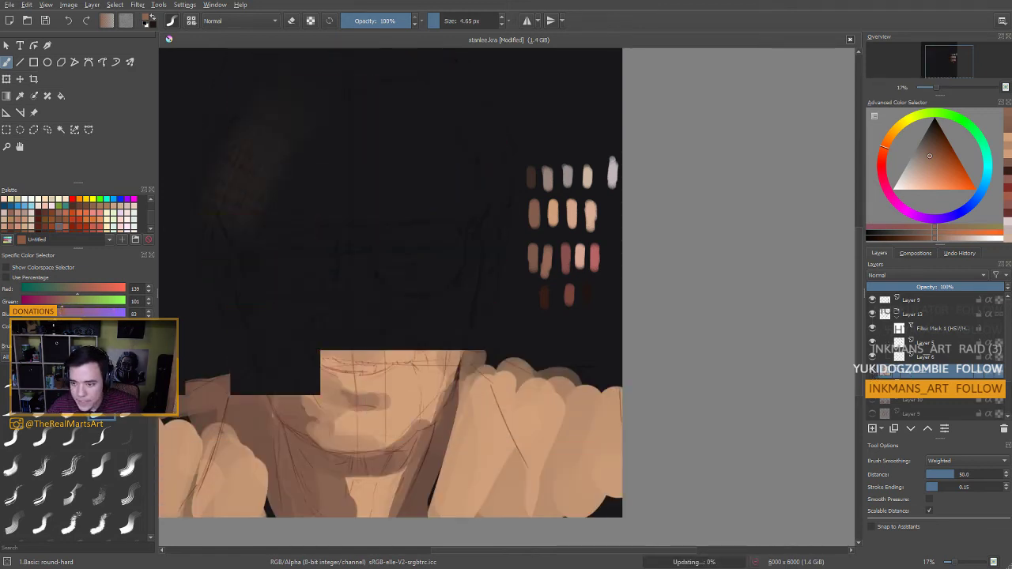
click(872, 403)
click(873, 411)
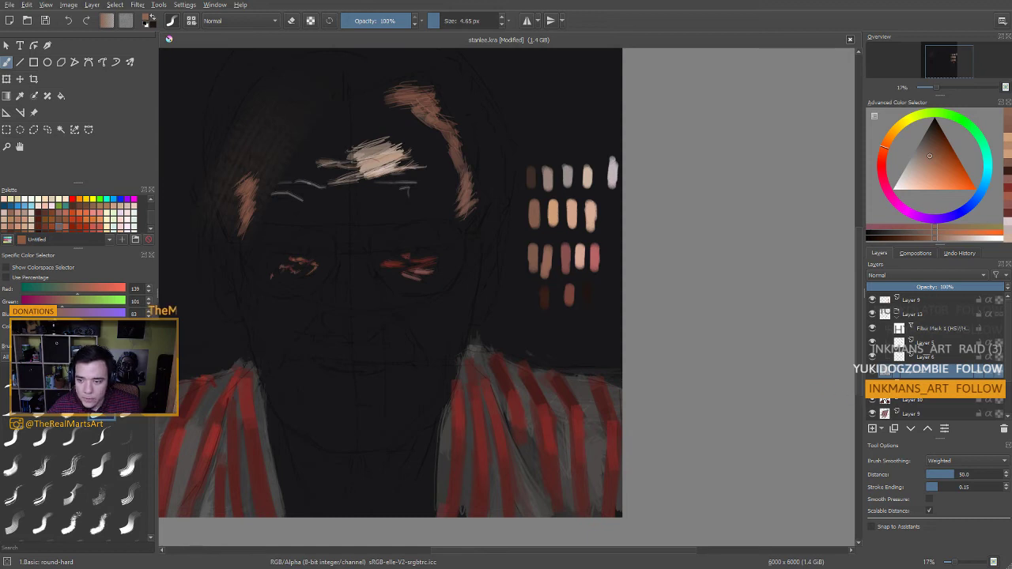
Set the blending mode of Layer 13 to Overlay
scroll(932, 355, down, 1)
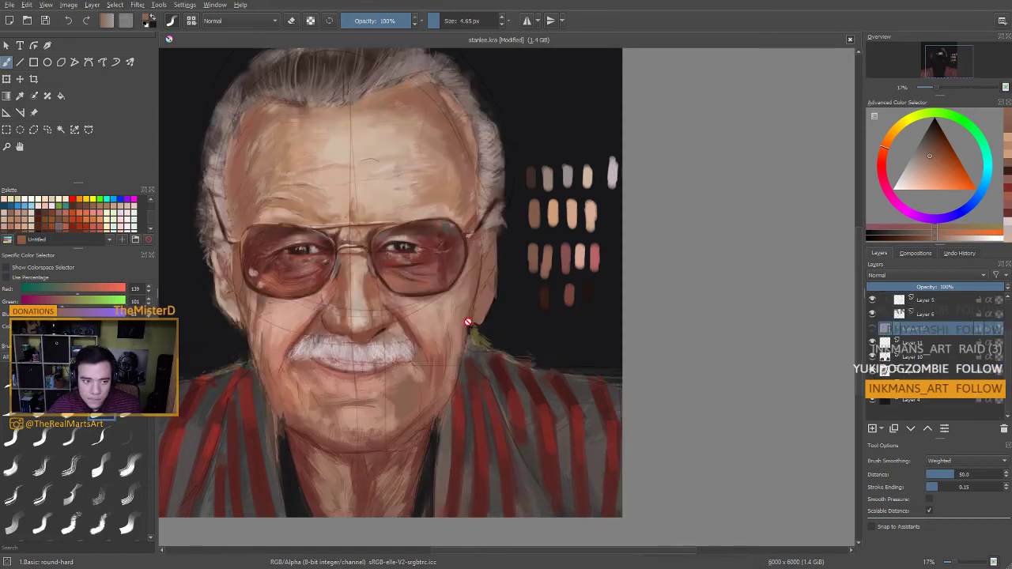
drag(468, 321, 658, 327)
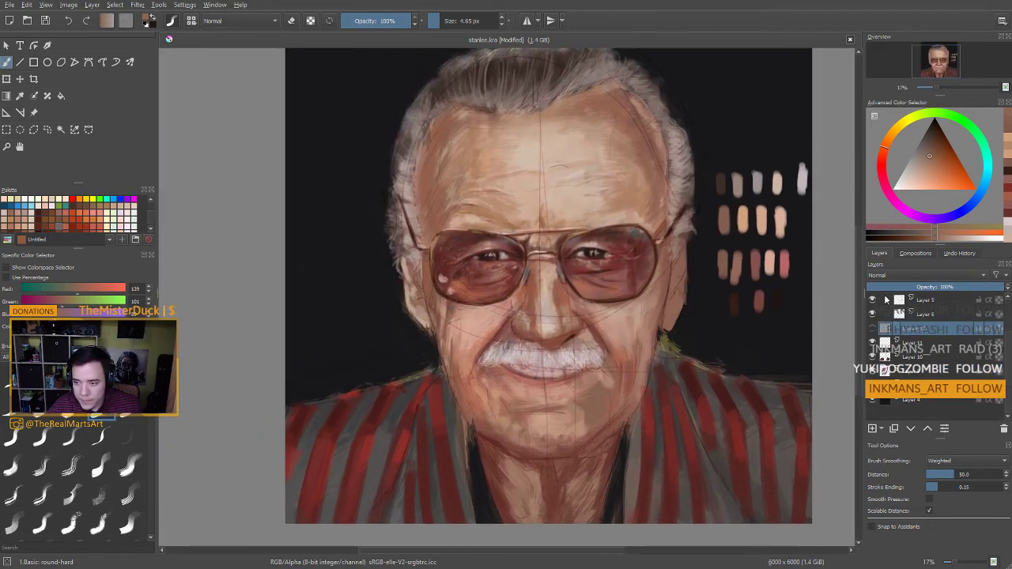
click(930, 275)
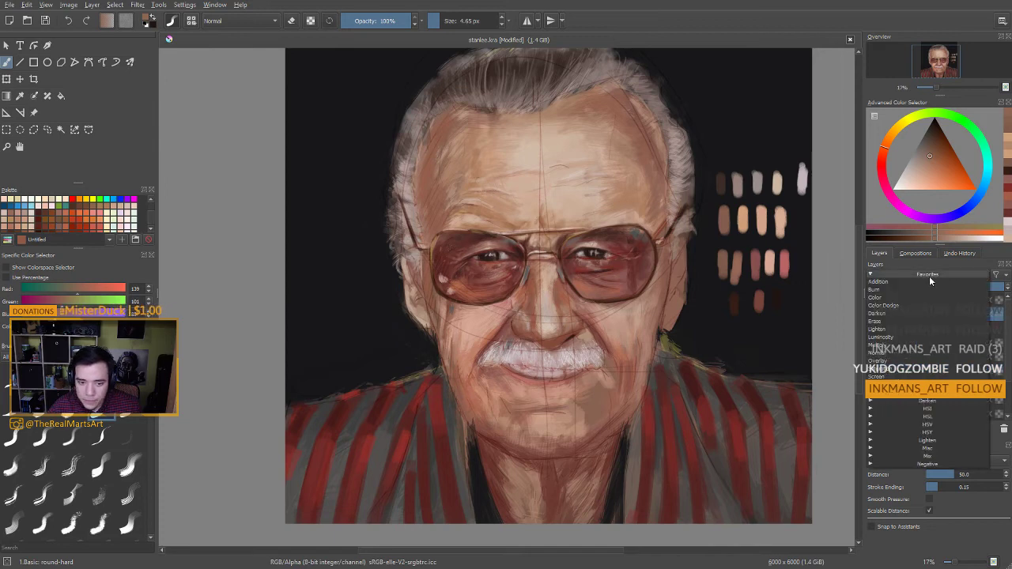
click(907, 360)
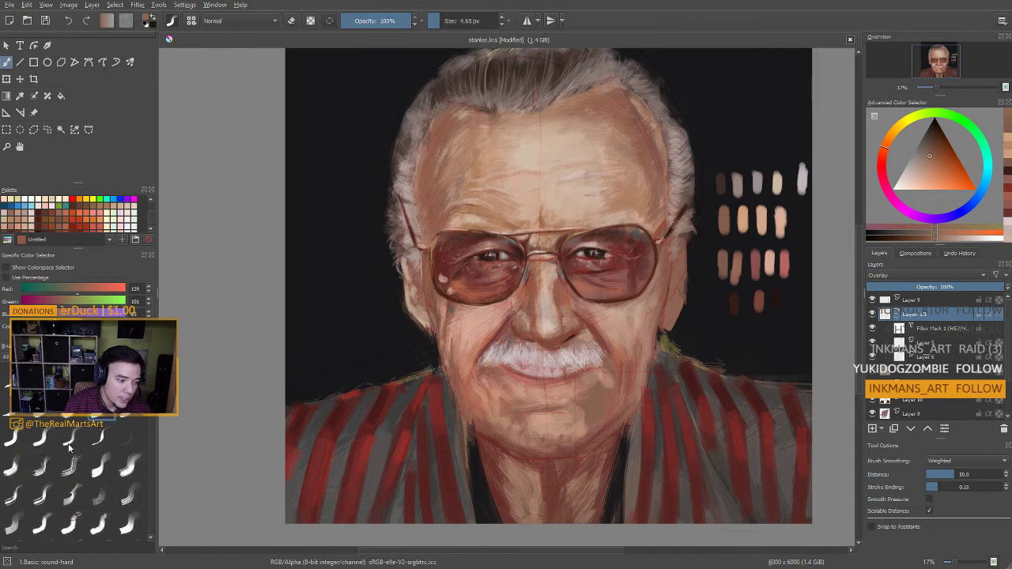
Choose the 2.Bristles: multistroke2 brush and paint the cheek beside the nose with skin tones sampled just below the sunglasses
click(43, 494)
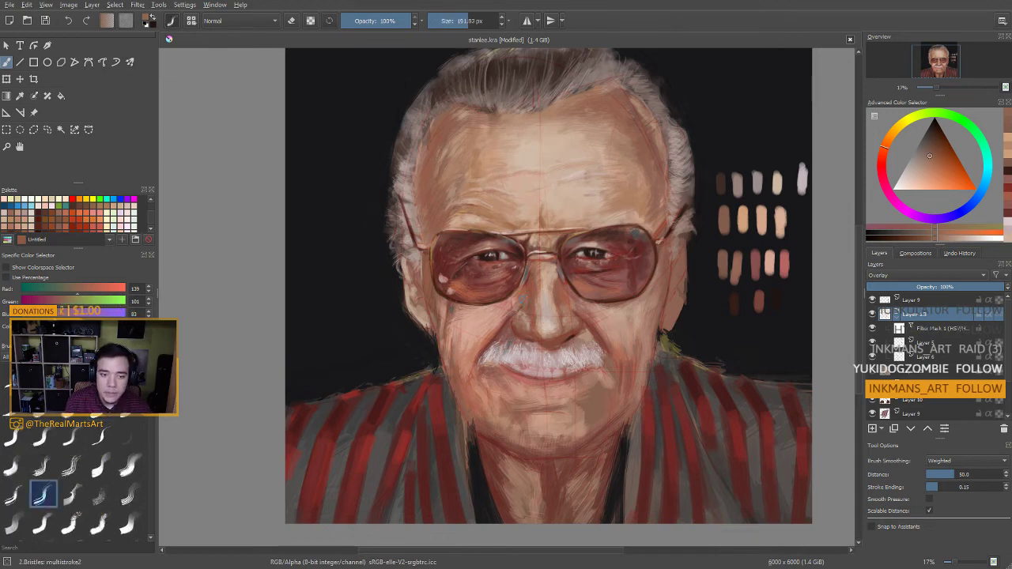
drag(487, 350, 460, 319)
ctrl+click(539, 267)
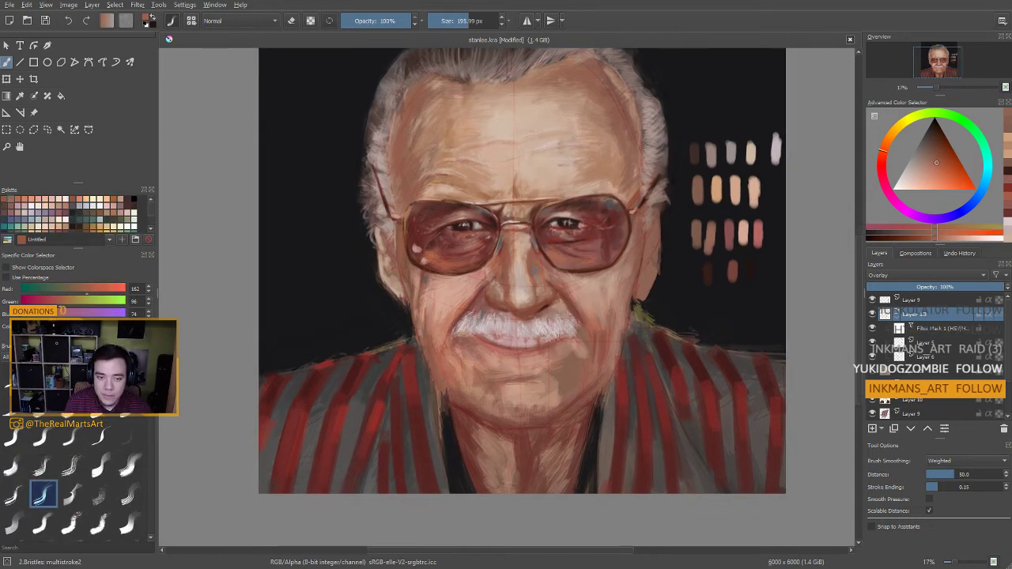
ctrl+click(523, 276)
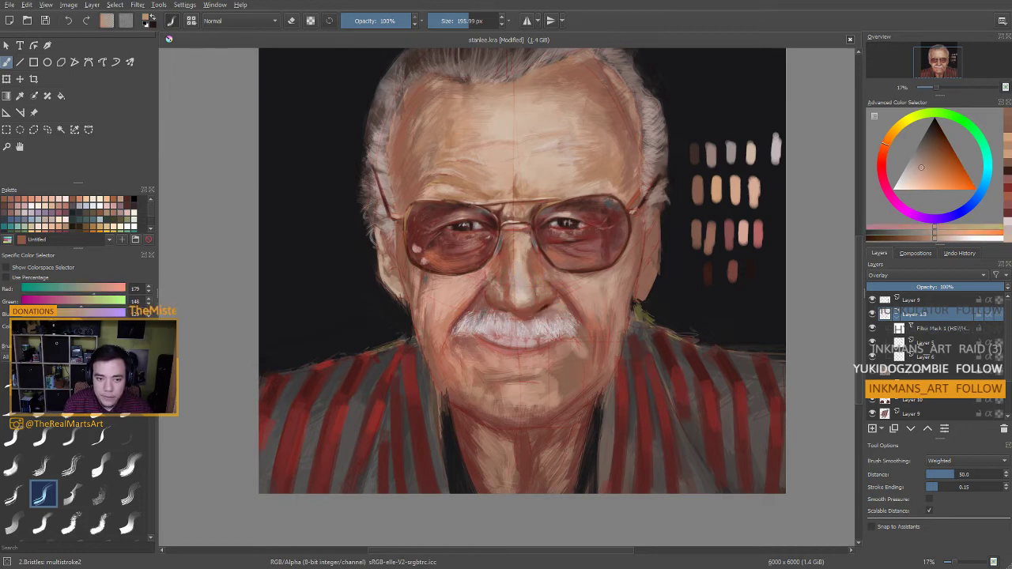
ctrl+click(519, 274)
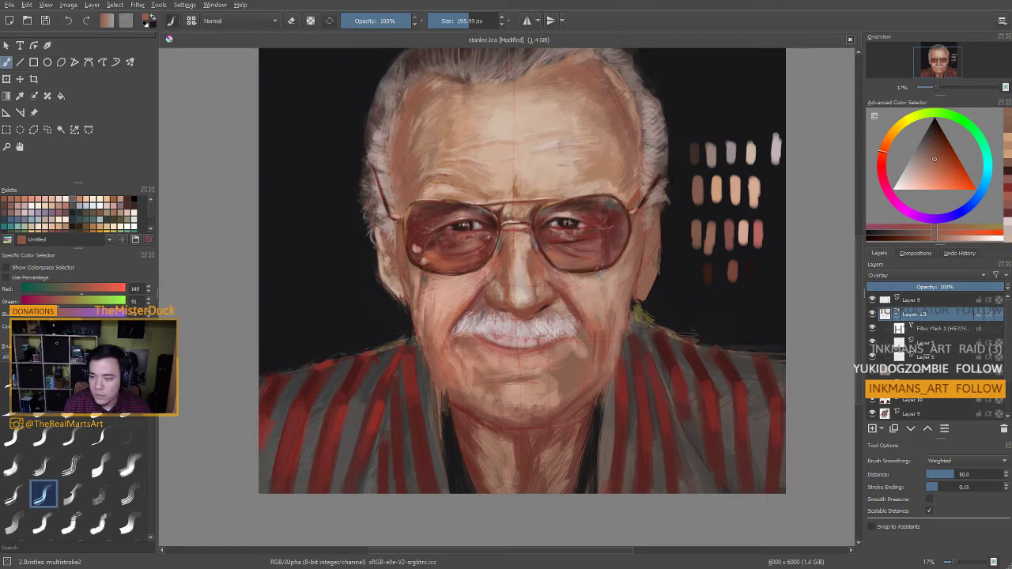
Make Layer 11 active and blend the cheek and the area beside the moustache using sampled warm skin tones
scroll(973, 340, down, 2)
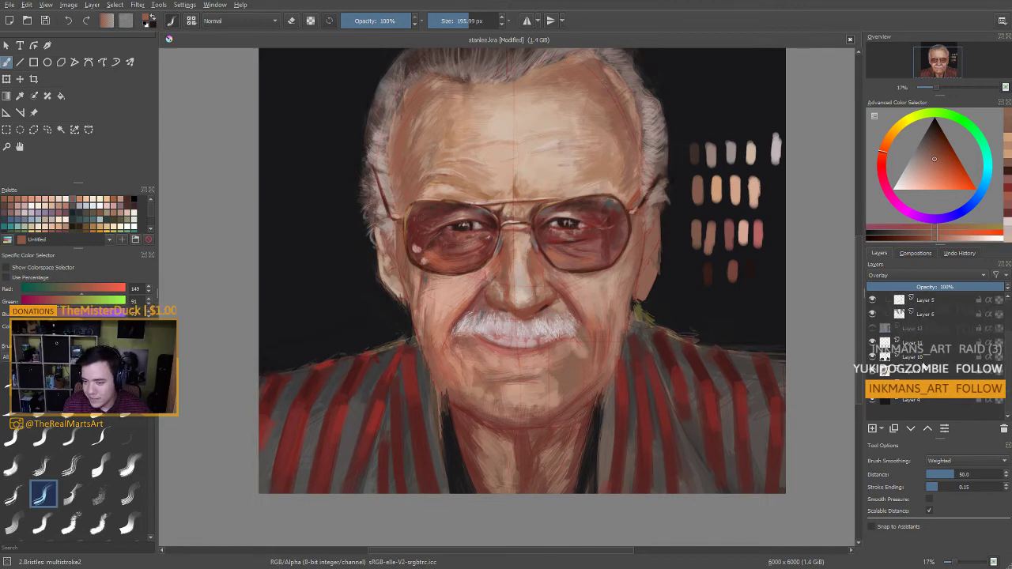
click(917, 345)
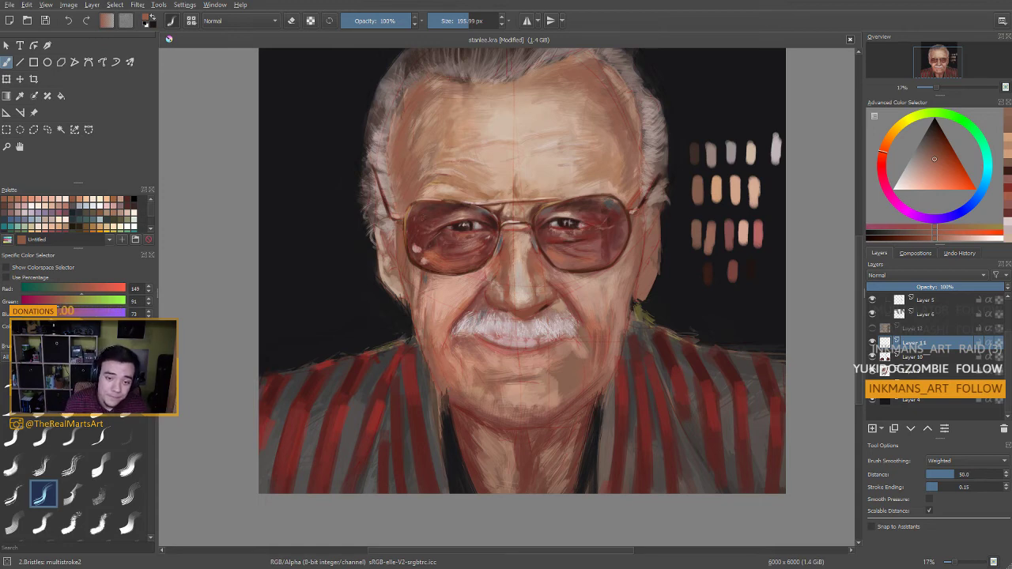
ctrl+click(538, 265)
drag(610, 355, 555, 344)
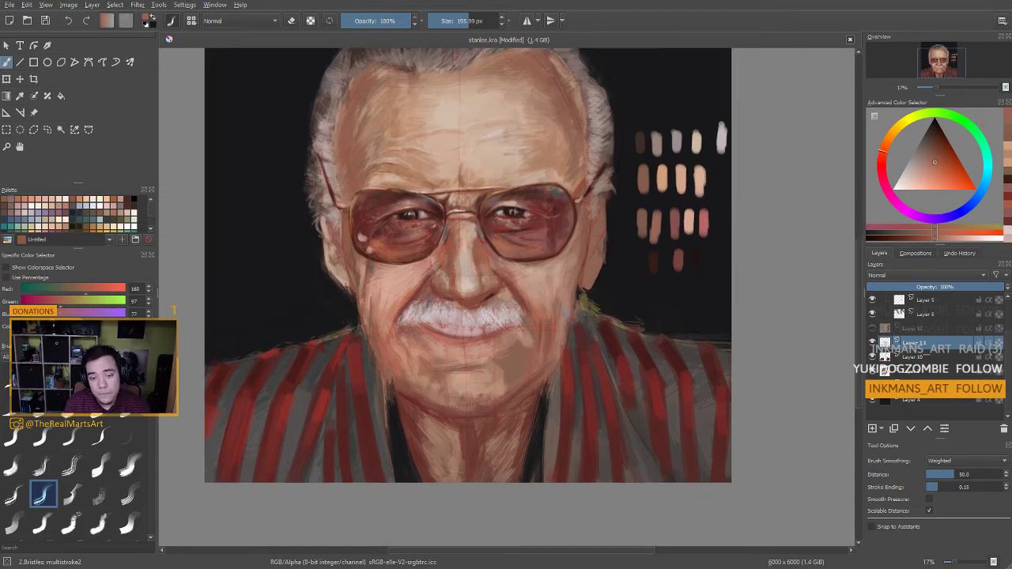
ctrl+click(540, 319)
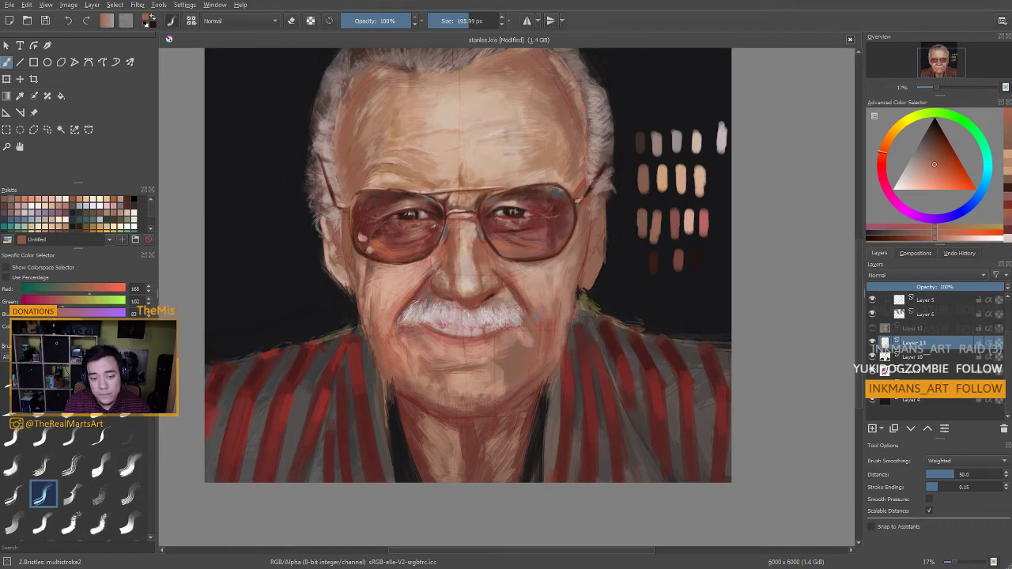
drag(519, 383, 537, 324)
Shrink the brush to about 22 px and refine the crease at the mouth corner with sampled reddish-brown and lighter skin tones
ctrl+click(538, 286)
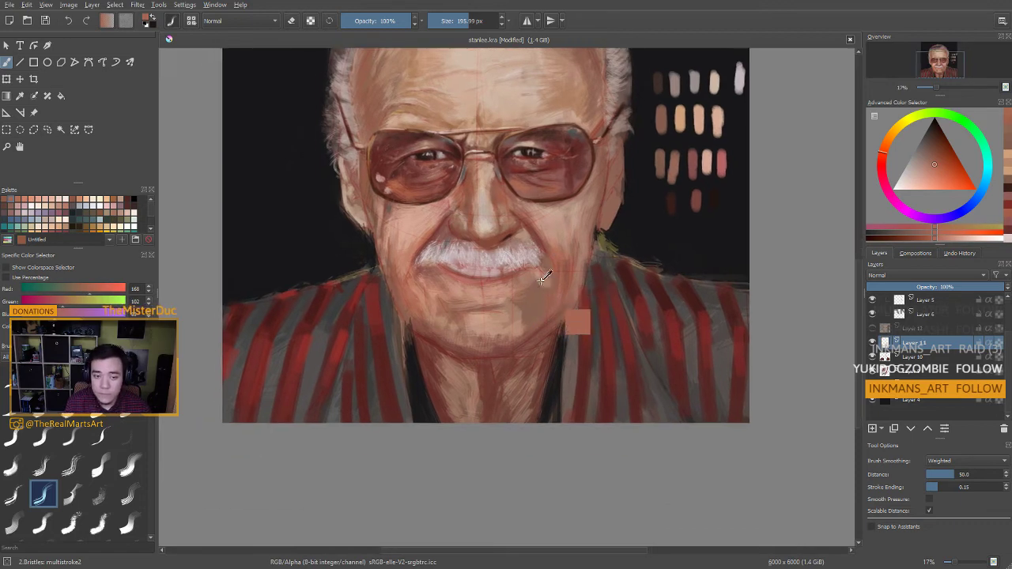
mouse_move(566, 281)
mouse_down()
mouse_move(567, 262)
mouse_move(495, 269)
mouse_up()
ctrl+click(536, 240)
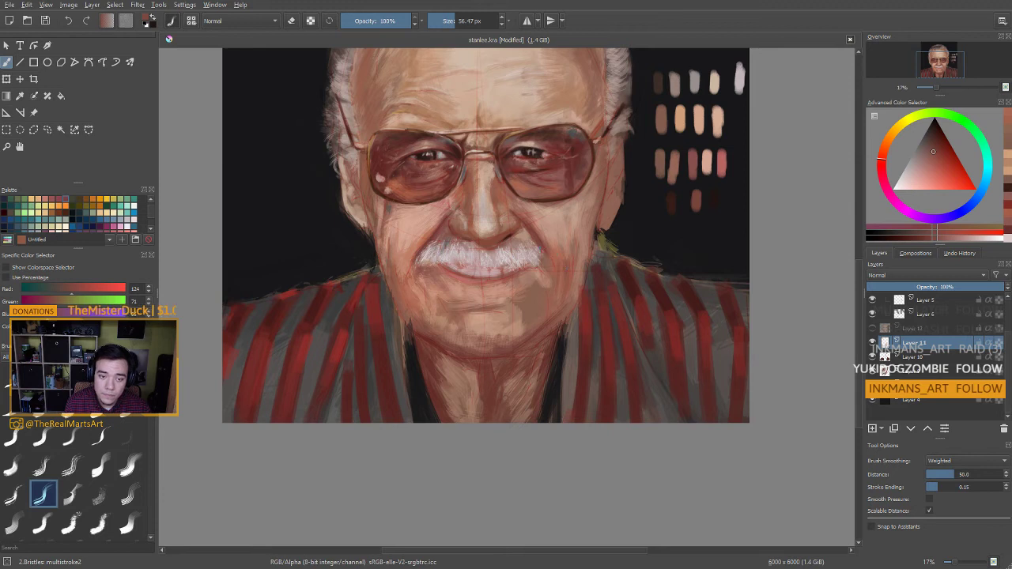
drag(557, 270, 535, 245)
ctrl+click(542, 216)
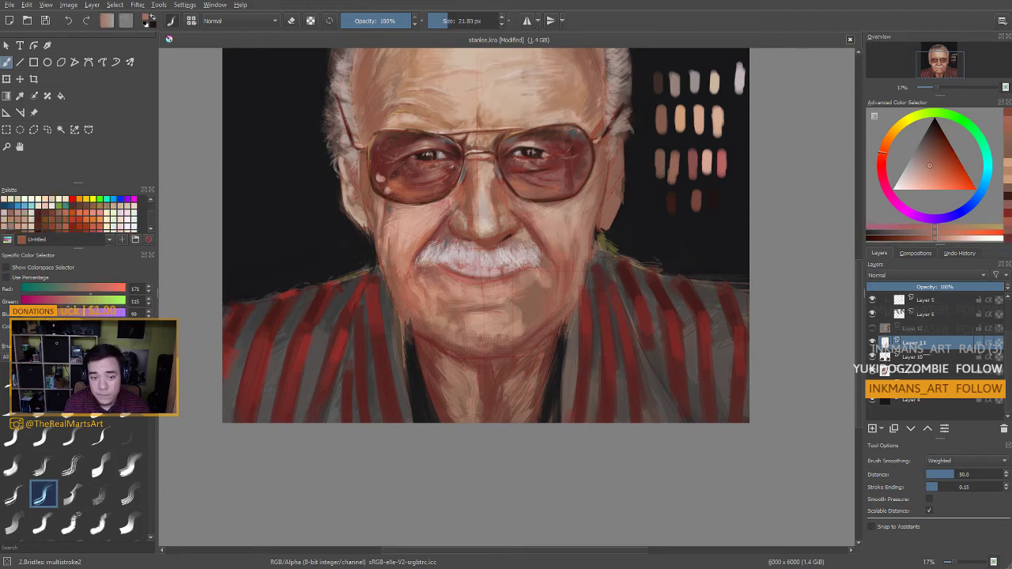
ctrl+click(561, 217)
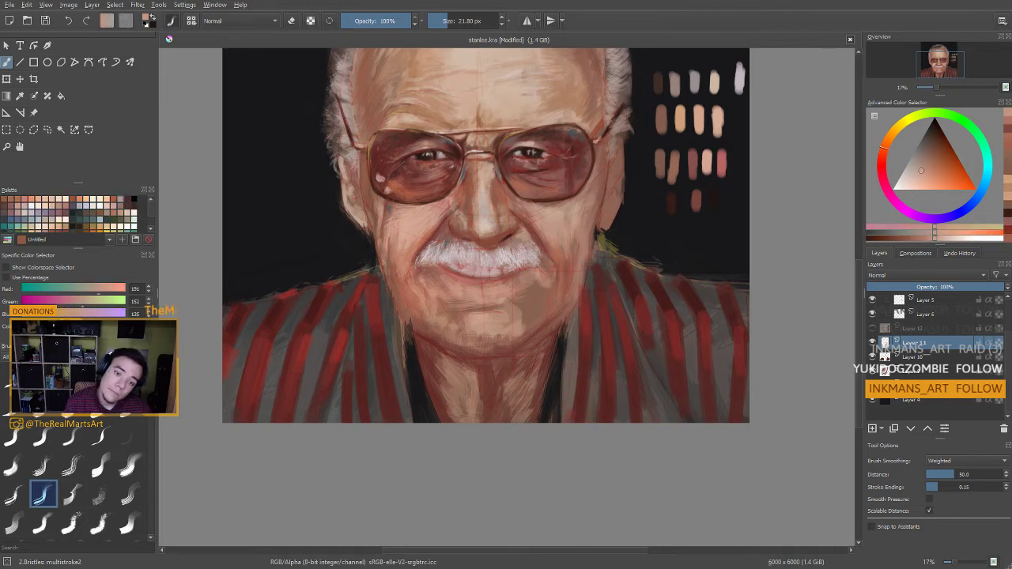
Blend the chin and the area below the lip with sampled skin tones and a reddish brown from beside the moustache
mouse_move(537, 265)
mouse_down()
mouse_move(558, 264)
mouse_move(551, 304)
mouse_up()
drag(511, 351, 528, 320)
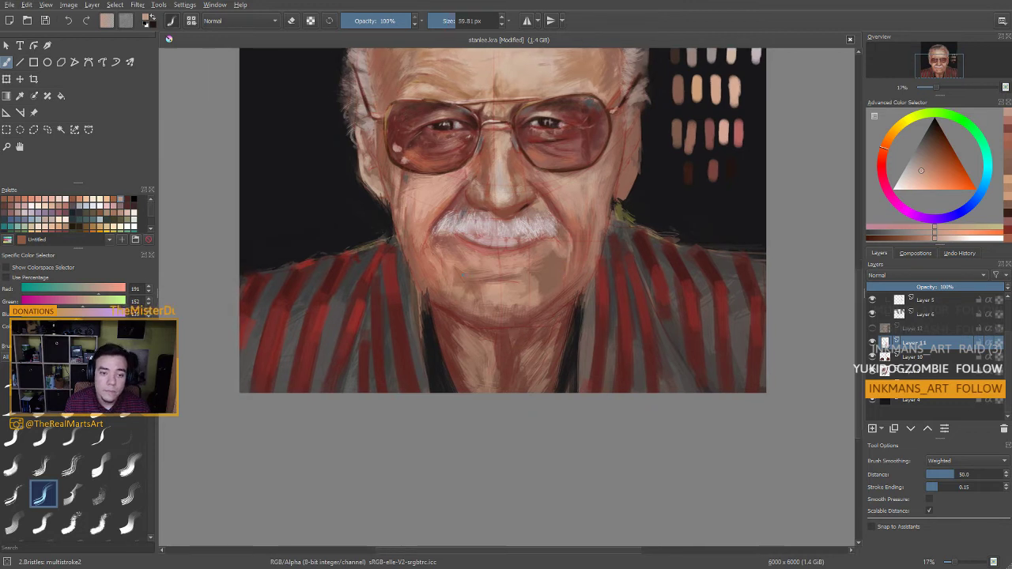
mouse_move(479, 277)
mouse_down()
mouse_move(506, 276)
mouse_move(450, 249)
mouse_move(475, 272)
mouse_up()
ctrl+click(479, 277)
ctrl+click(447, 243)
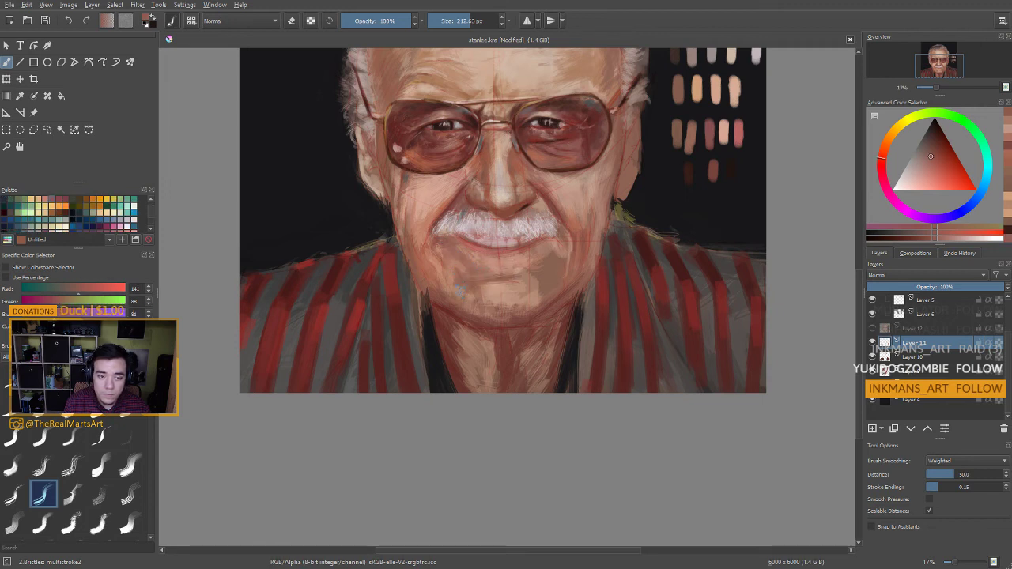
ctrl+click(454, 296)
mouse_move(454, 299)
mouse_down()
mouse_move(428, 300)
mouse_move(438, 304)
mouse_up()
key(ctrl+z)
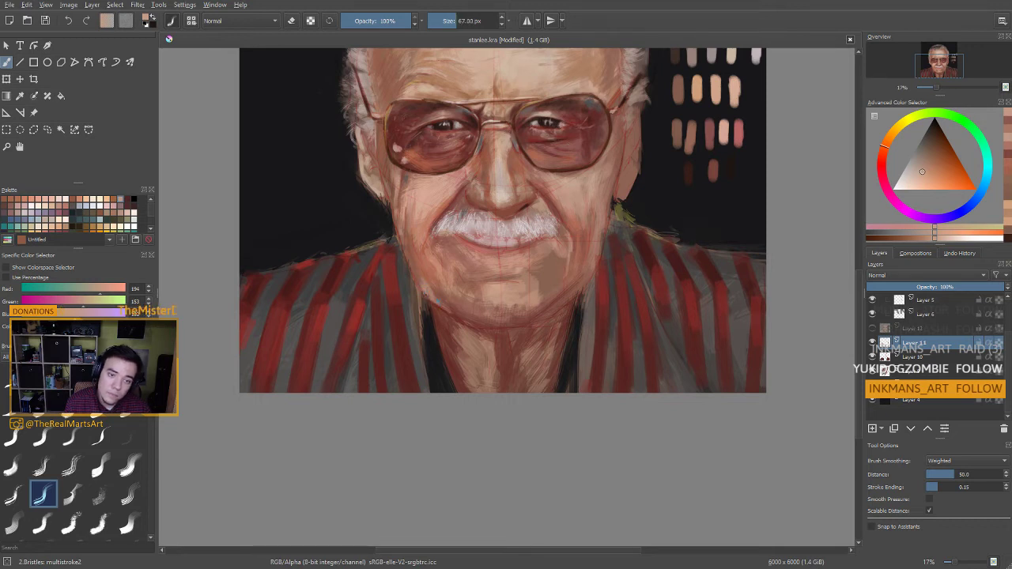
Sample light skin tones from the cheek and chin and soften the flat brown patch on the chin's side
drag(526, 315, 520, 309)
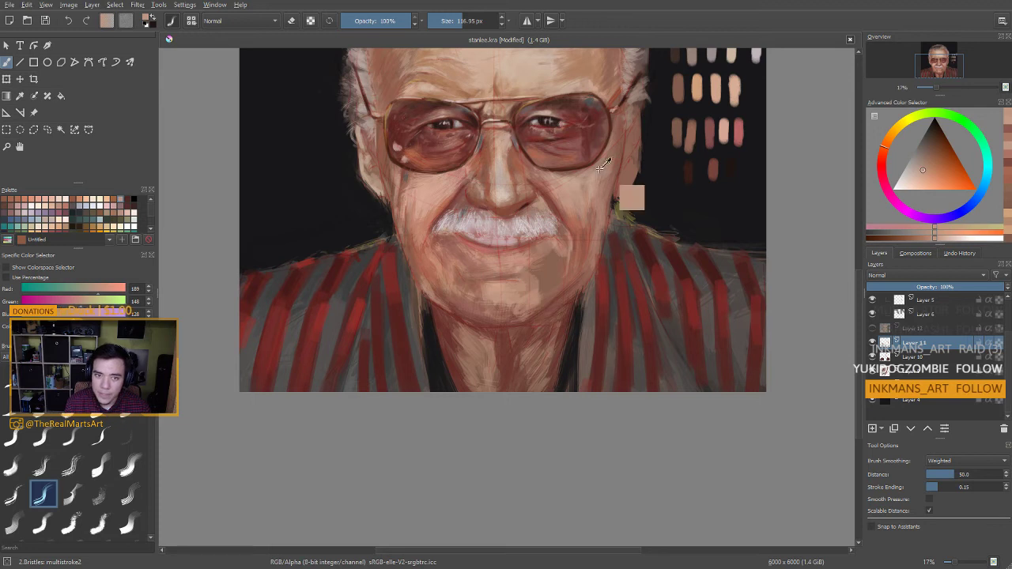
ctrl+click(436, 185)
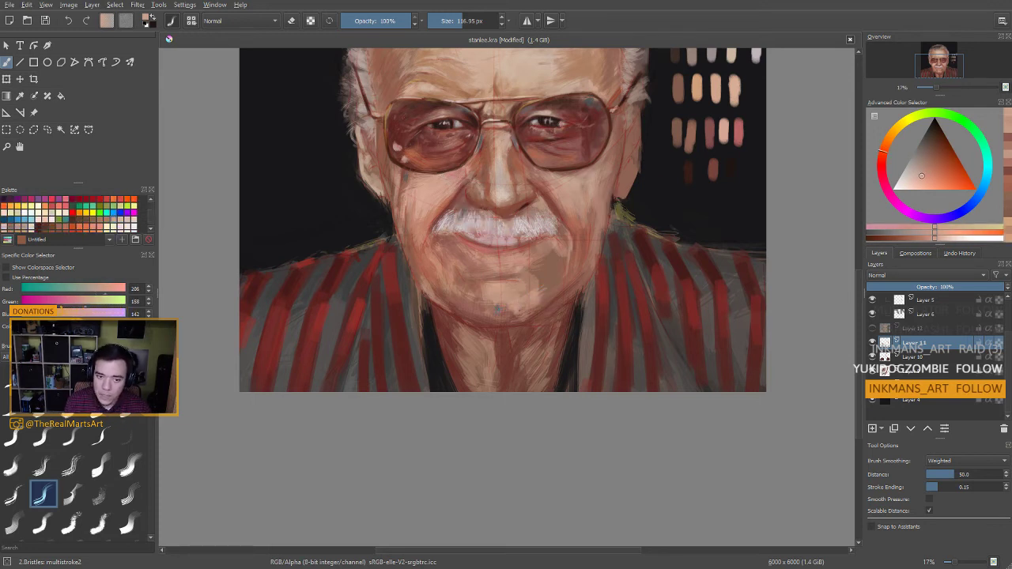
drag(573, 312, 548, 328)
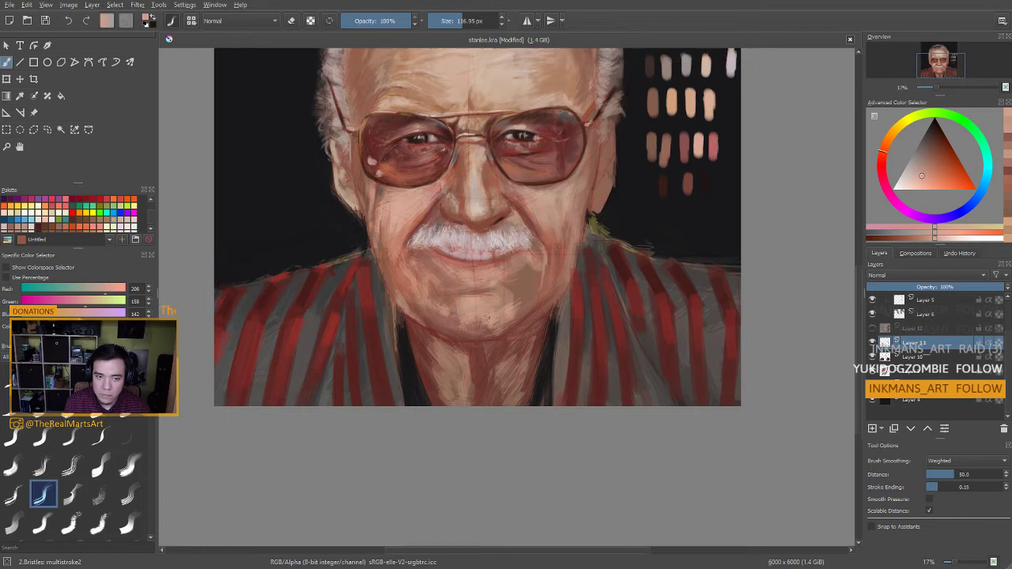
ctrl+click(527, 288)
mouse_move(506, 285)
mouse_down()
mouse_move(539, 305)
mouse_move(519, 313)
mouse_up()
ctrl+click(520, 268)
ctrl+click(498, 305)
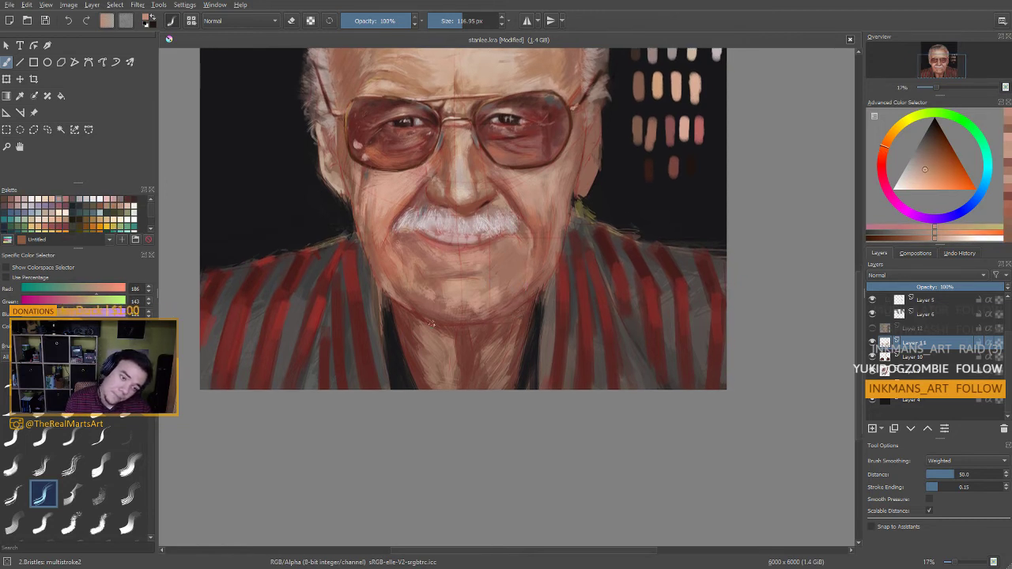
Define the lower jaw edge against the neck with a roughly 52 px brush and dark reds sampled from the jaw shadow and lens
drag(434, 324, 373, 318)
ctrl+click(417, 319)
drag(390, 295, 404, 305)
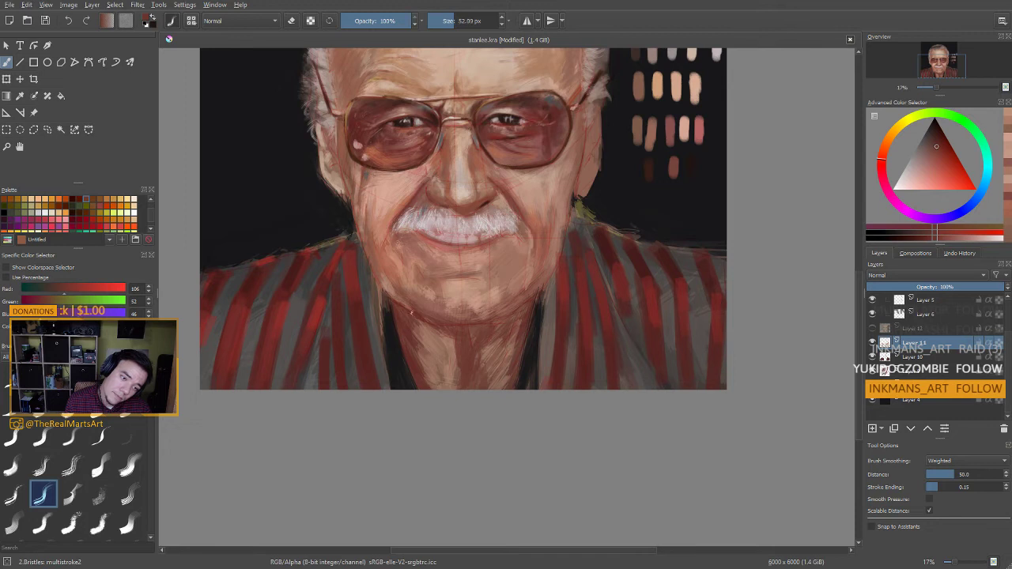
ctrl+click(395, 137)
ctrl+click(381, 136)
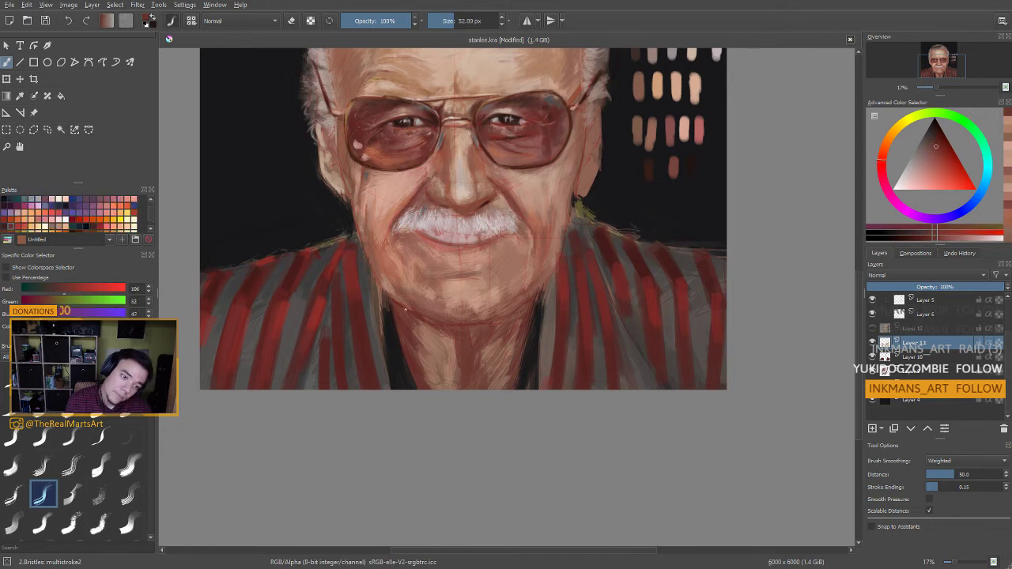
ctrl+click(381, 152)
ctrl+click(385, 148)
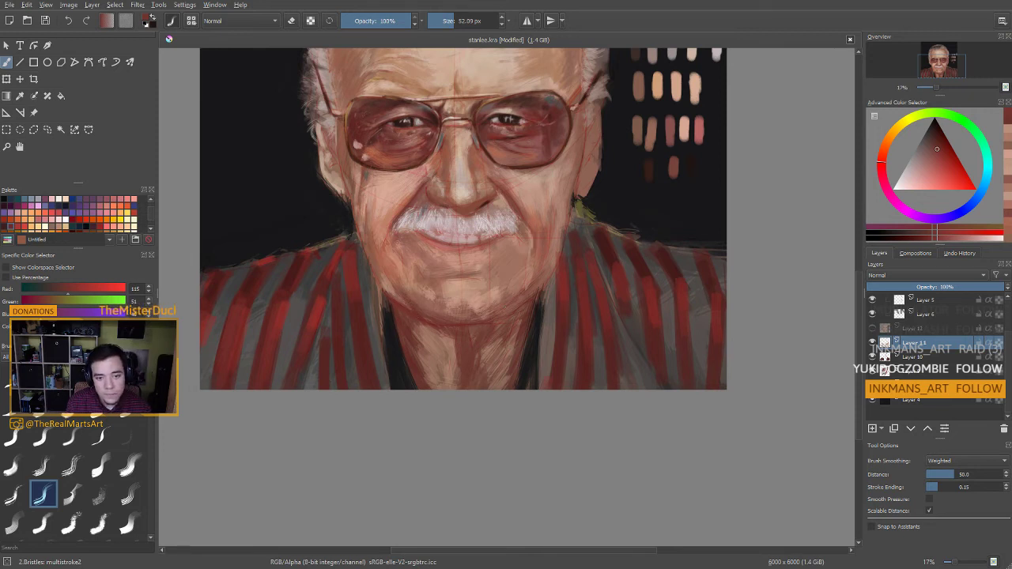
Sample a light skin tone from the chin and paint lighter strokes down the neck with a brush of about 57 px
shift+drag(464, 323, 482, 323)
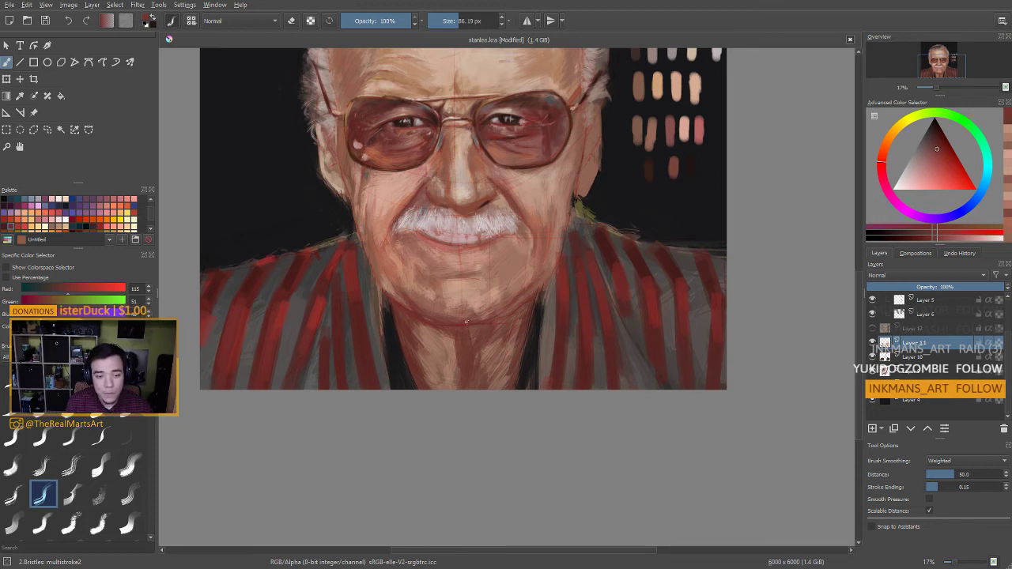
ctrl+click(477, 299)
mouse_move(477, 299)
shift+mouse_down()
mouse_move(485, 323)
mouse_move(491, 316)
mouse_move(442, 323)
mouse_move(428, 315)
mouse_move(498, 337)
shift+mouse_up()
mouse_move(434, 334)
mouse_down()
mouse_move(425, 322)
mouse_move(455, 384)
mouse_up()
drag(509, 323, 497, 389)
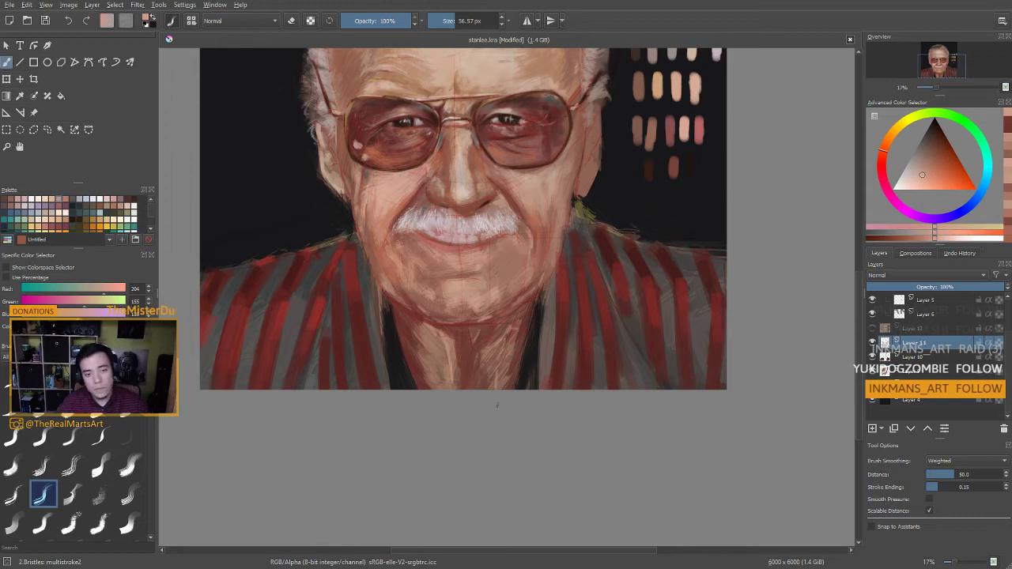
Reduce the brush to about 37 px and shade the moustache with grey and dark brown tones sampled from the hair
scroll(515, 314, down, 2)
drag(522, 308, 509, 358)
scroll(509, 352, up, 1)
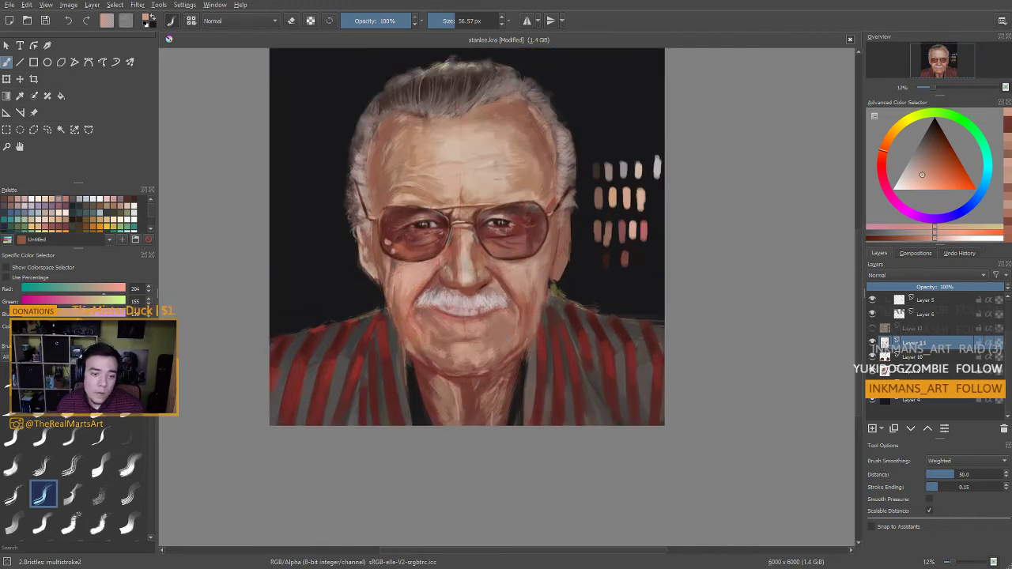
ctrl+click(455, 106)
mouse_move(419, 294)
shift+mouse_down()
mouse_move(456, 303)
mouse_move(495, 295)
mouse_move(407, 292)
shift+mouse_up()
ctrl+click(465, 78)
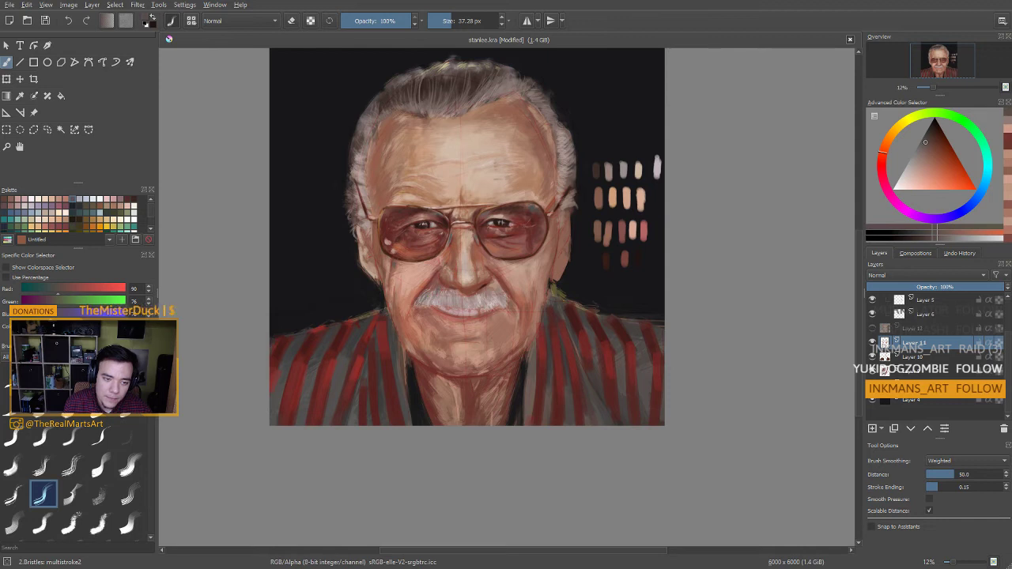
Refine the chin and the moustache's outer edge with brown and pinkish-grey tones sampled from those areas
ctrl+click(469, 338)
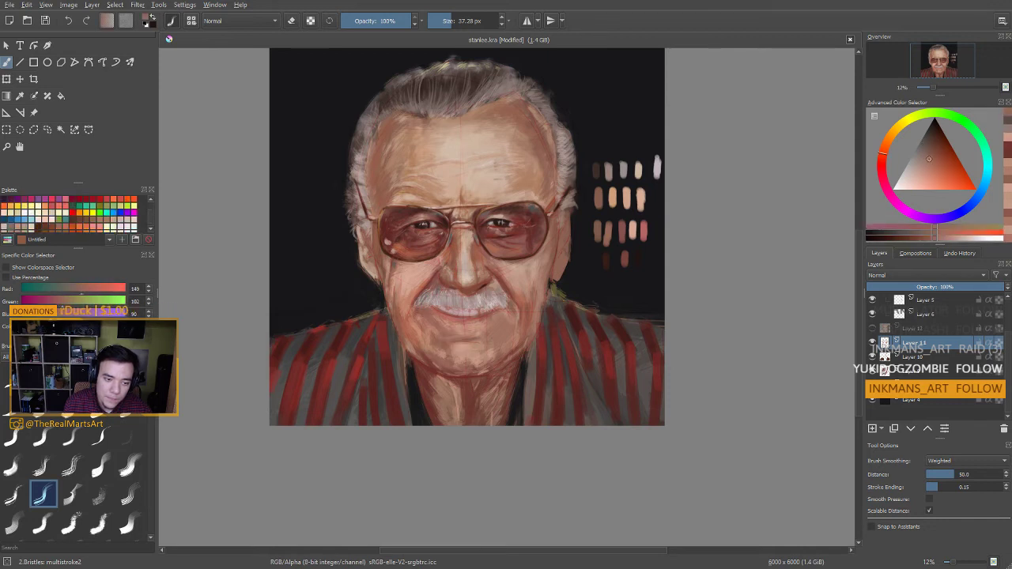
ctrl+click(466, 361)
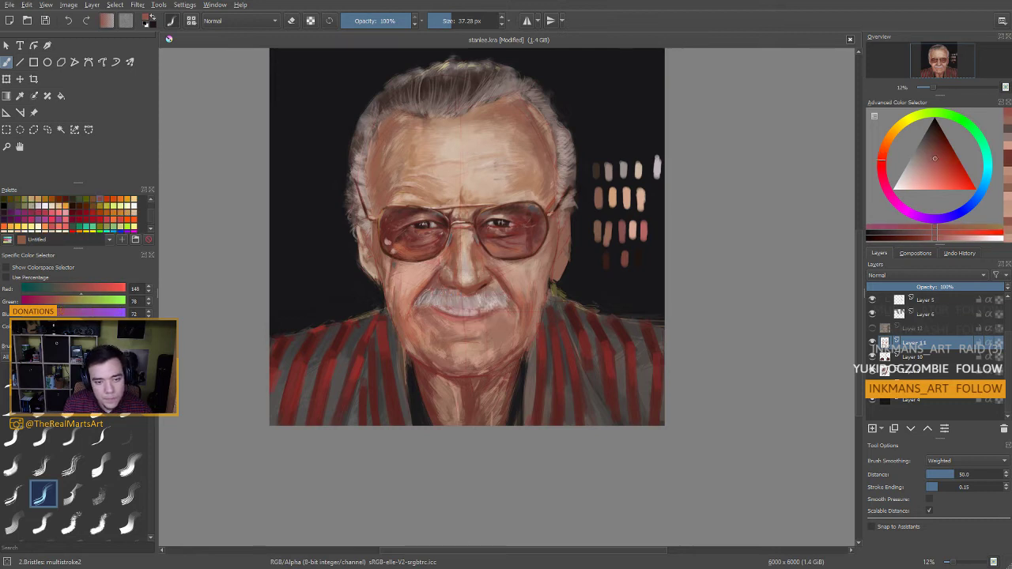
ctrl+click(493, 296)
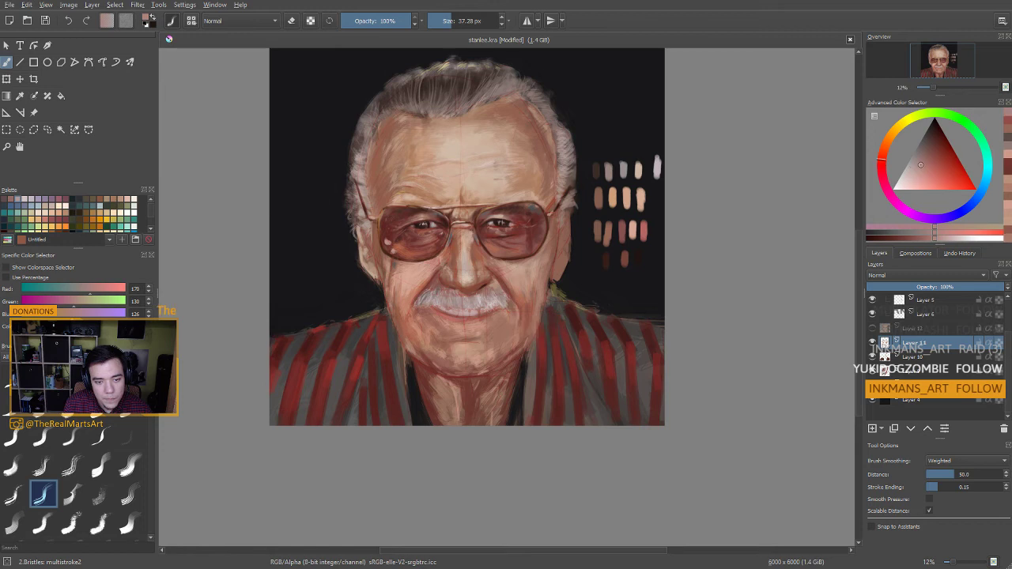
ctrl+click(505, 303)
ctrl+click(505, 303)
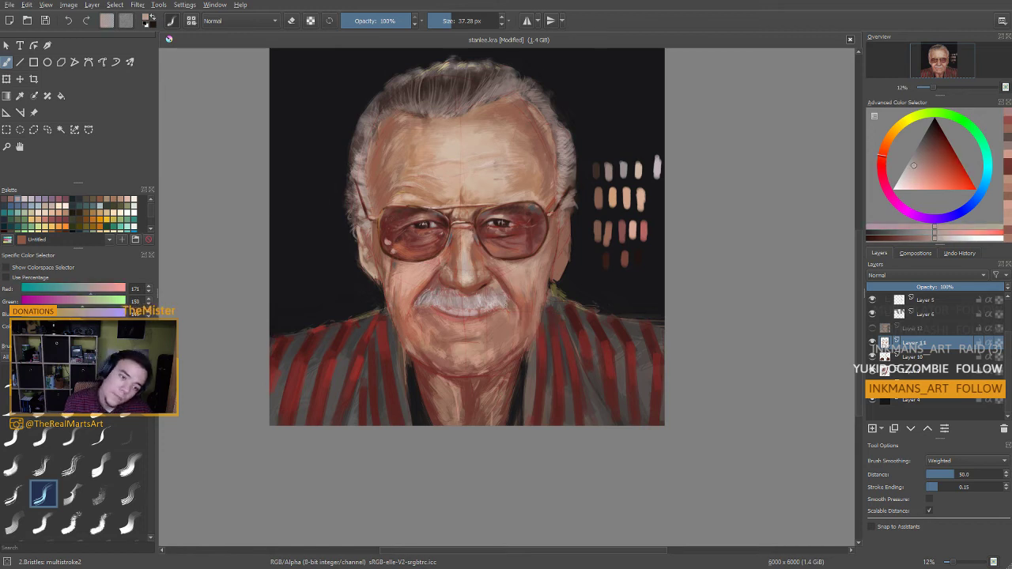
ctrl+click(503, 295)
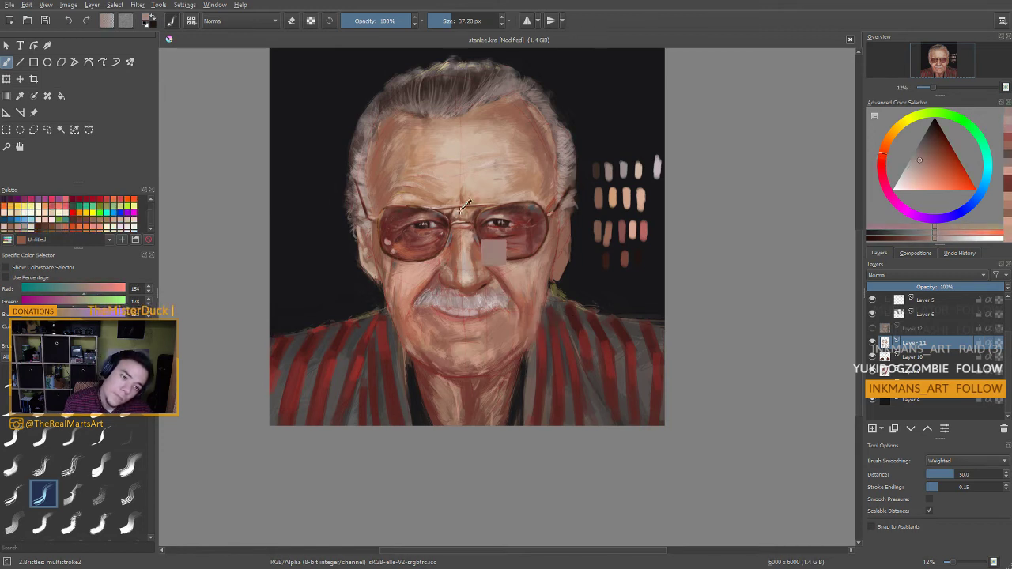
Sample a dark brown from the top hair and set the brush size to about 24 px
ctrl+click(439, 84)
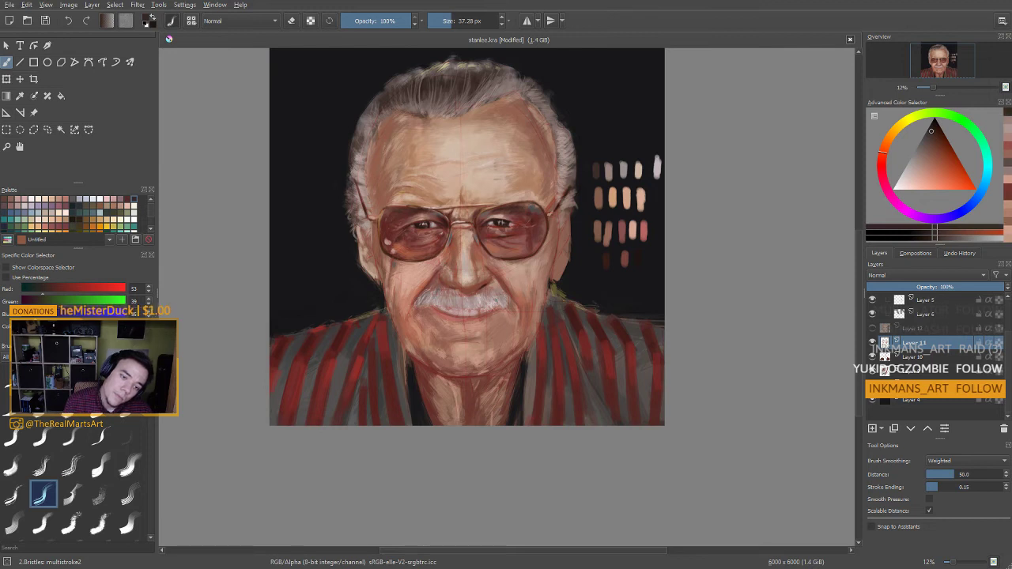
key(bracketleft)
key(bracketleft)
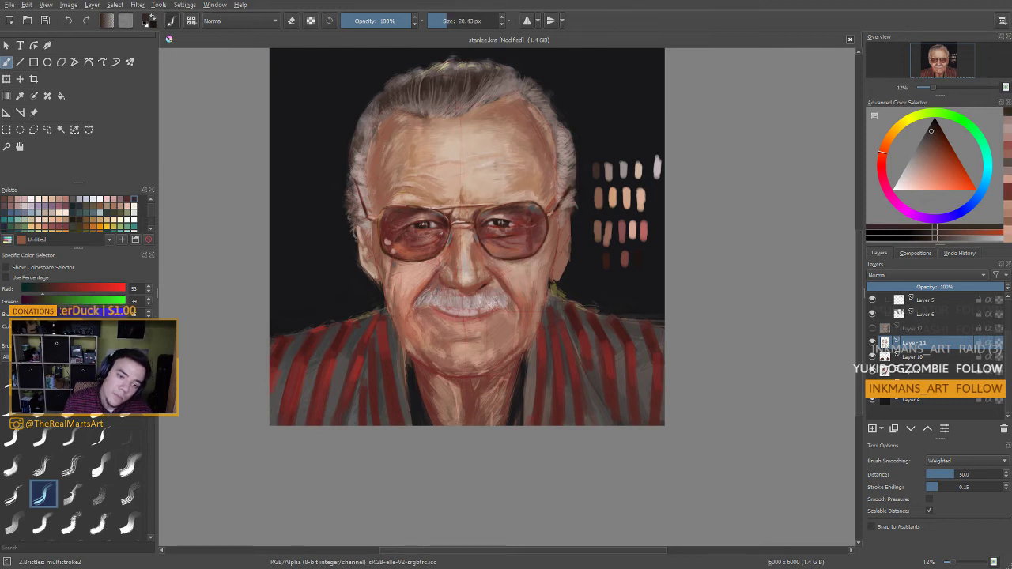
key(bracketright)
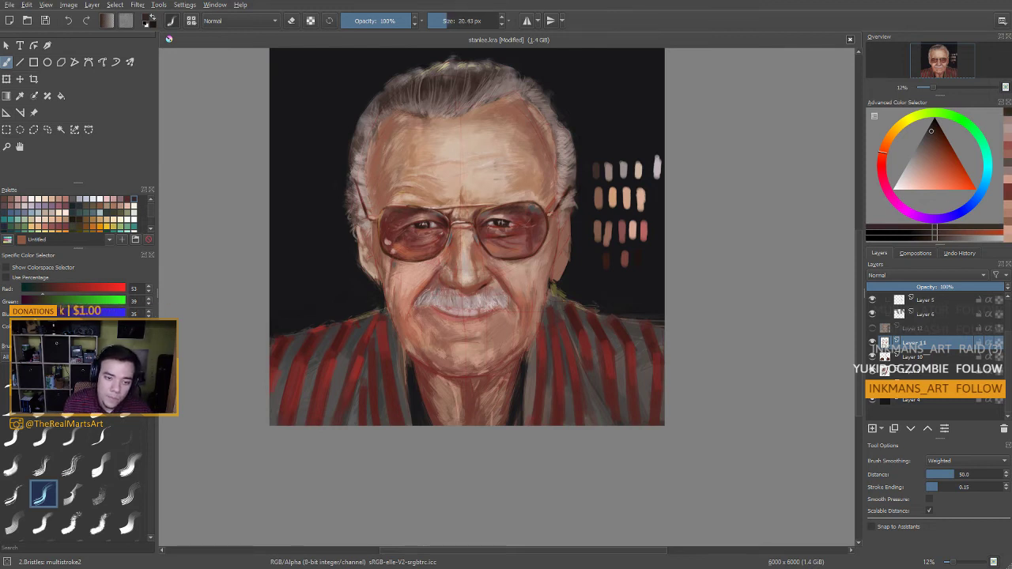
key(bracketright)
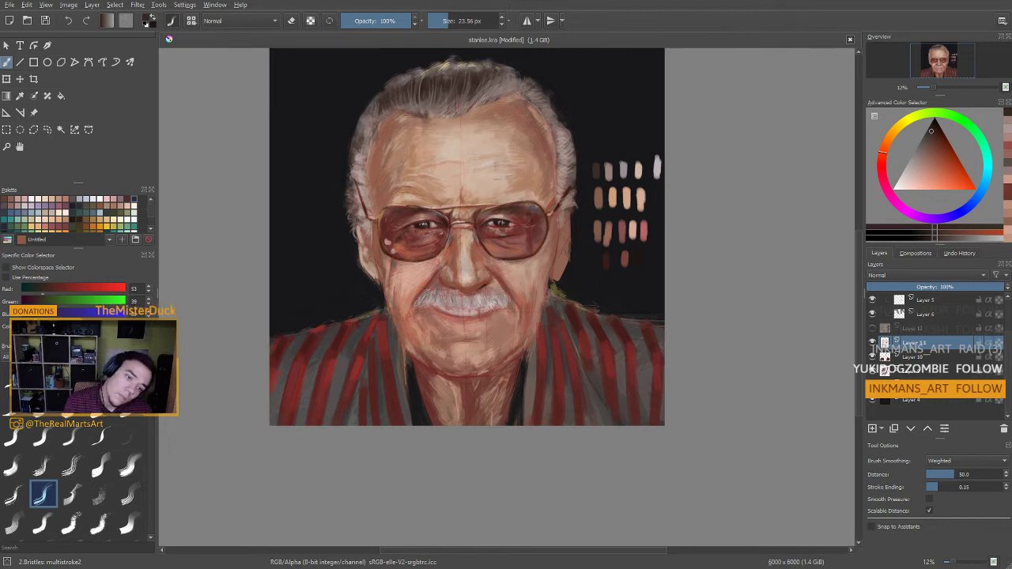
Paint around the eye in the right-hand lens with a roughly 47 px brush and brown-red tones sampled inside the lens
scroll(512, 190, down, 1)
drag(512, 190, 530, 235)
scroll(525, 224, up, 1)
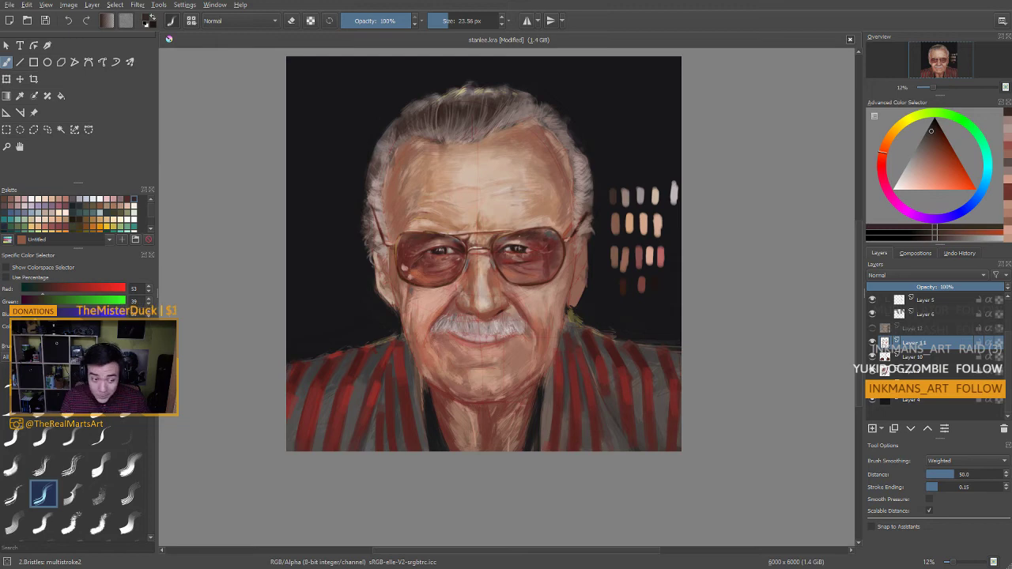
scroll(495, 254, up, 1)
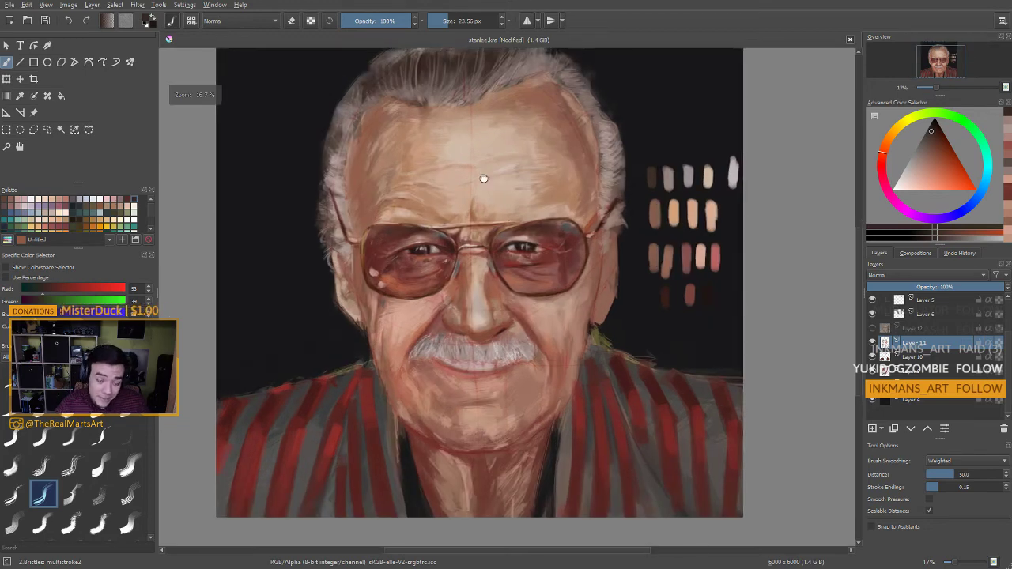
mouse_move(482, 178)
mouse_down()
mouse_move(481, 243)
mouse_move(496, 236)
mouse_move(477, 256)
mouse_move(467, 245)
mouse_up()
scroll(496, 238, down, 1)
scroll(474, 255, up, 1)
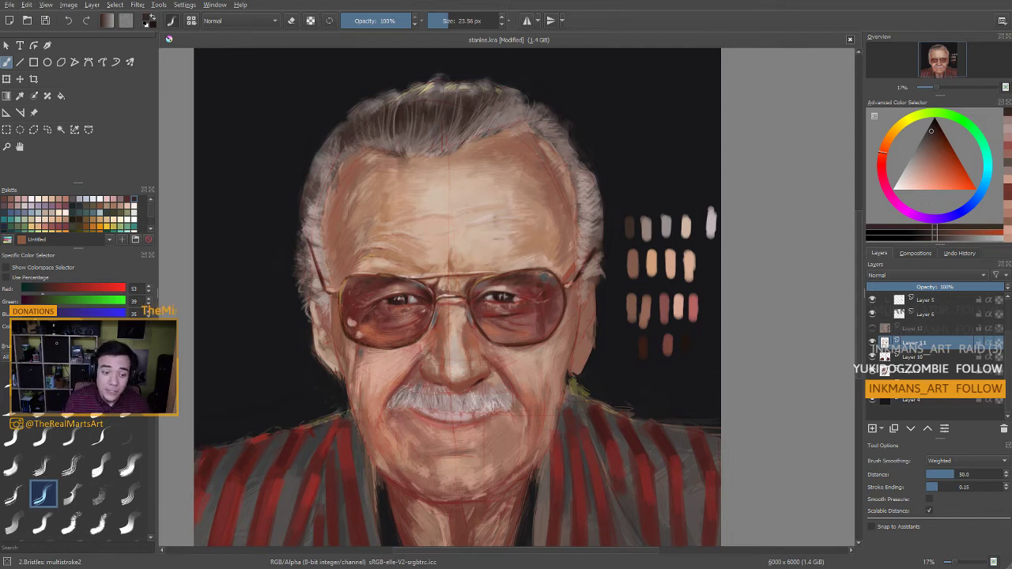
ctrl+click(514, 286)
mouse_move(514, 286)
mouse_down()
mouse_move(526, 285)
mouse_move(510, 284)
mouse_up()
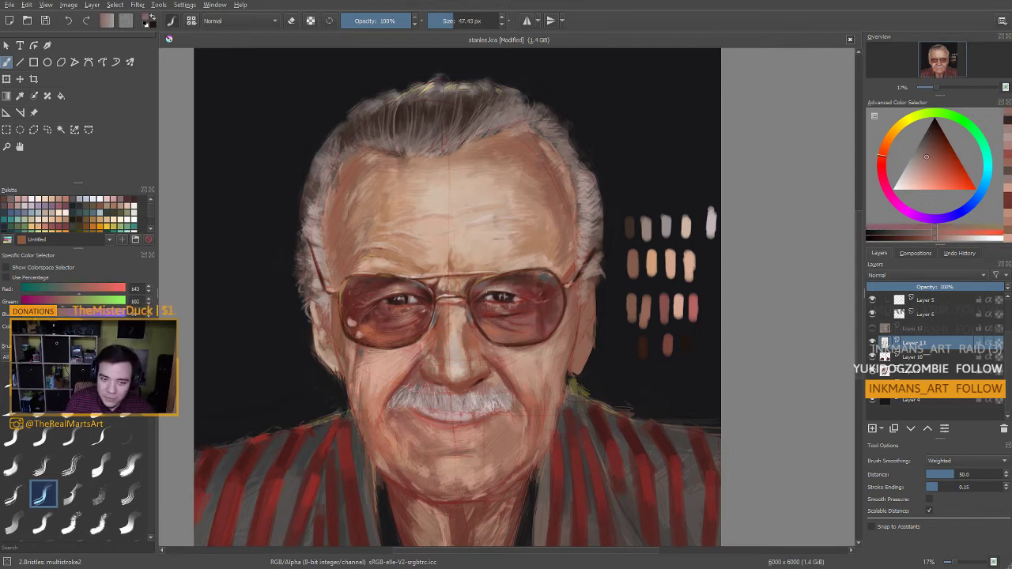
ctrl+click(473, 299)
drag(472, 299, 482, 288)
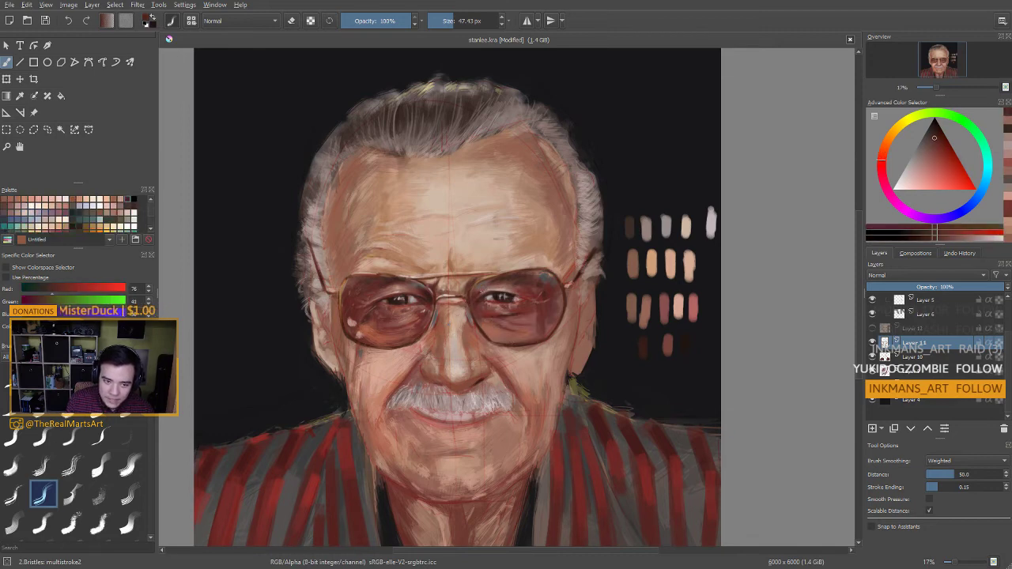
Sample muted reds from the right-hand lens, reduce the brush to about 23 px and shade below the eye
ctrl+click(553, 320)
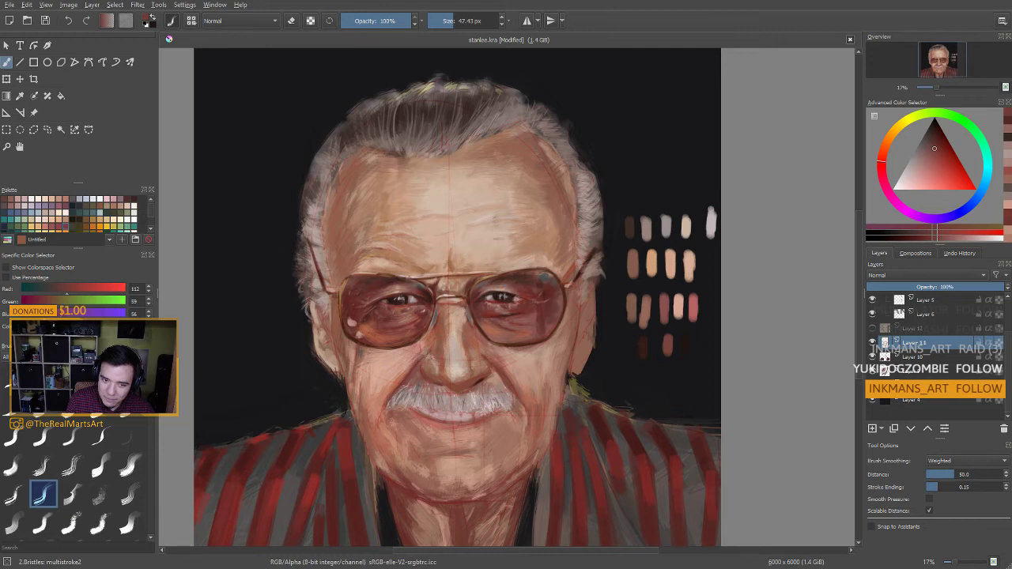
ctrl+click(506, 290)
ctrl+click(483, 310)
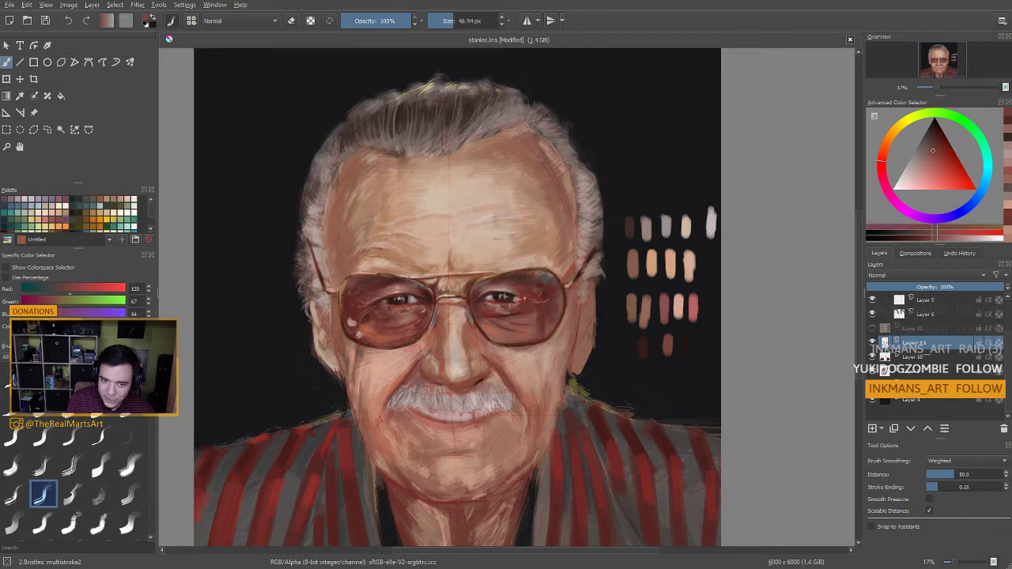
drag(484, 309, 477, 310)
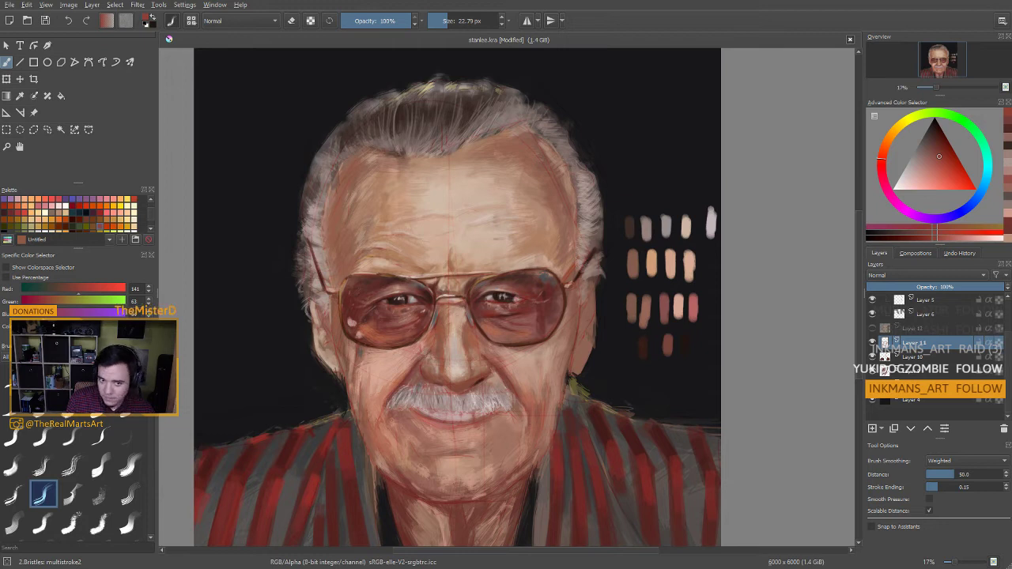
Detail the eyes behind both lenses with light grey sampled from the swatches and dark and pink tones from the lenses
ctrl+click(665, 226)
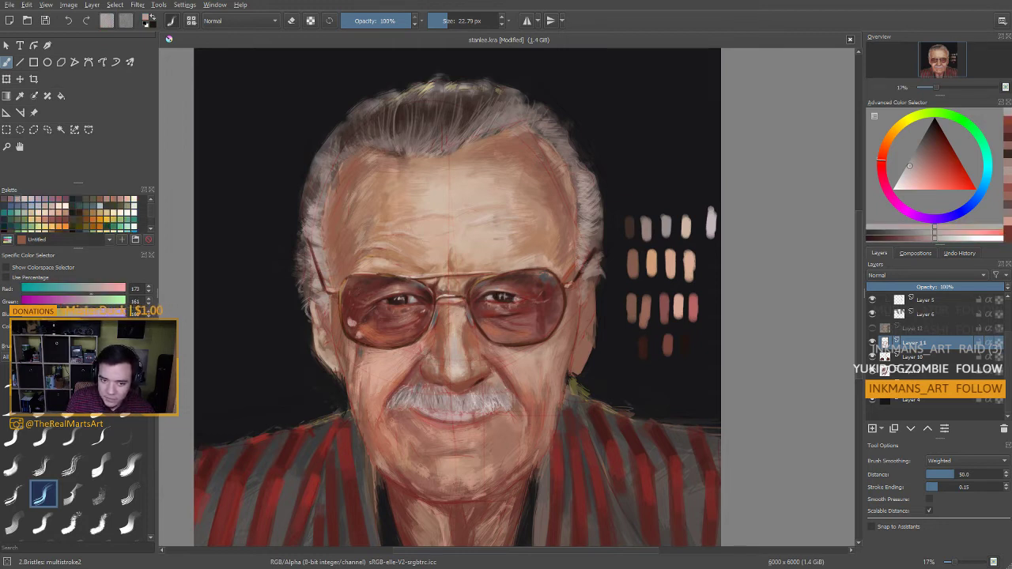
ctrl+click(553, 327)
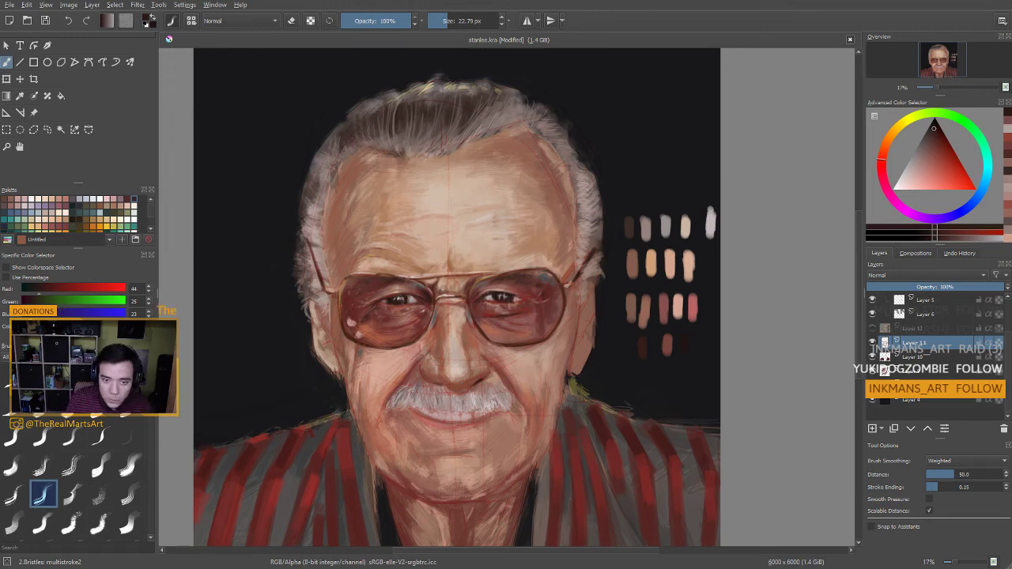
ctrl+click(522, 294)
ctrl+click(387, 300)
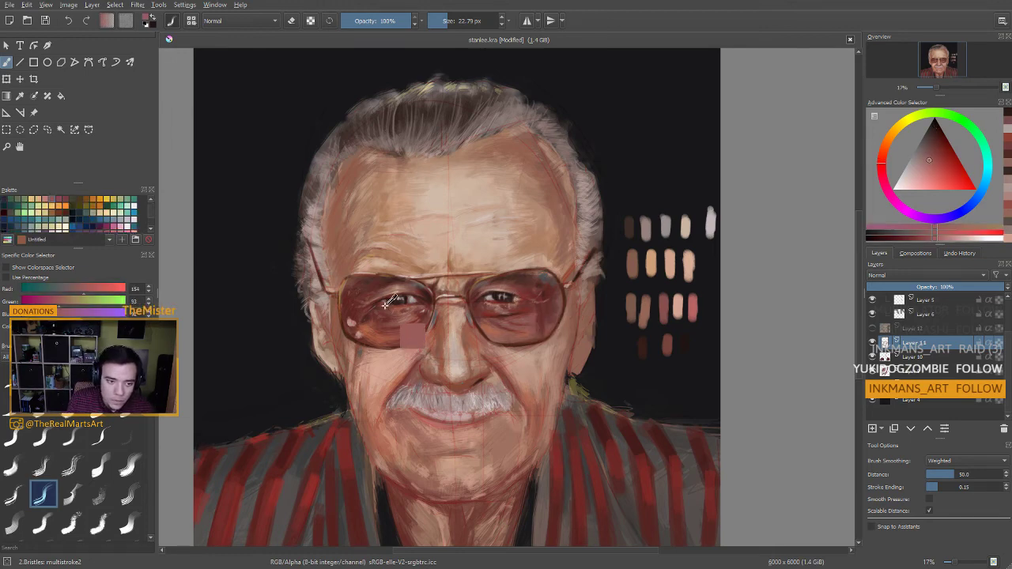
ctrl+click(400, 301)
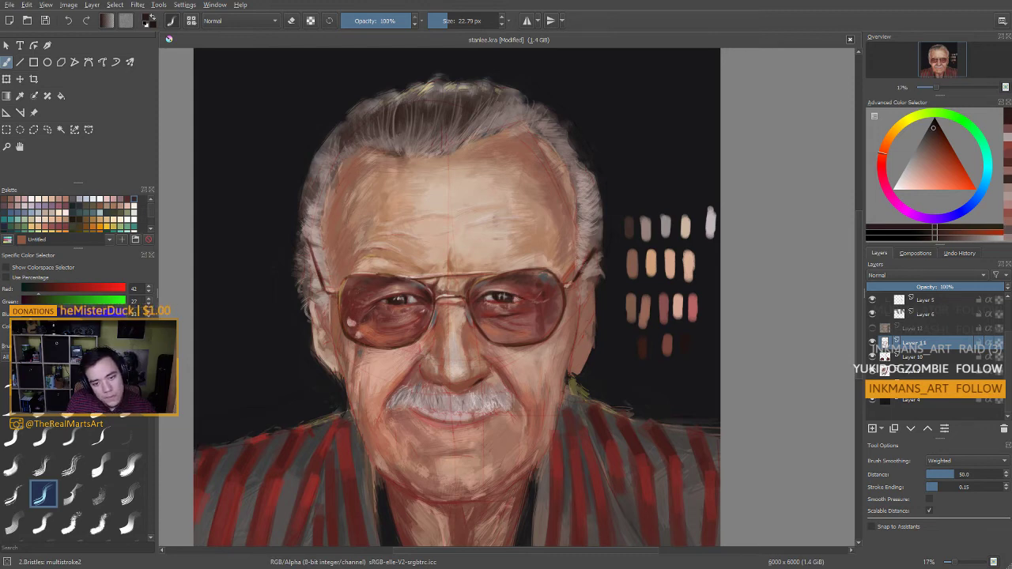
Sample dark reds inside the right-hand lens and blend the skin beside the eye's outer corner
ctrl+click(531, 317)
ctrl+click(521, 301)
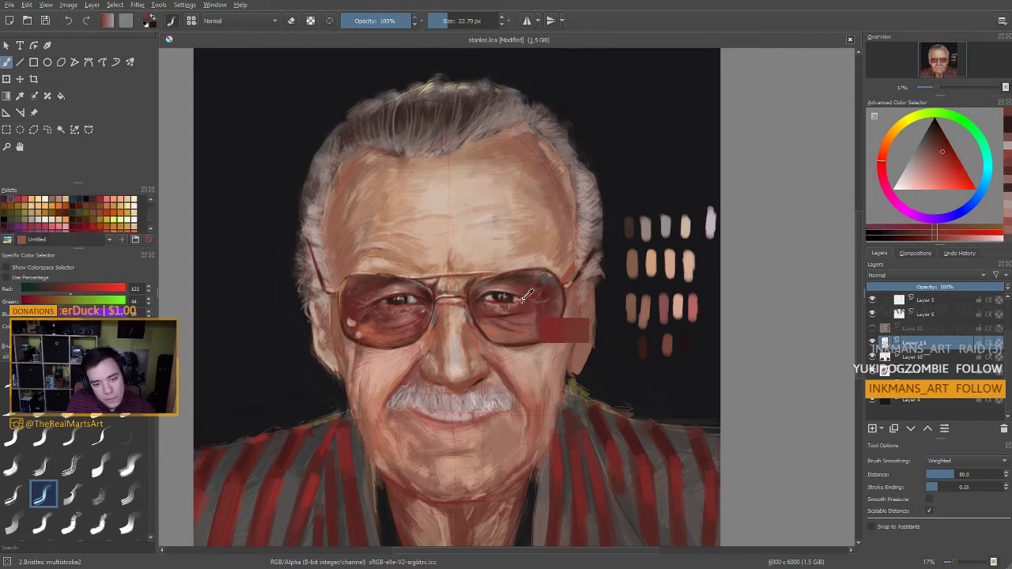
ctrl+click(521, 302)
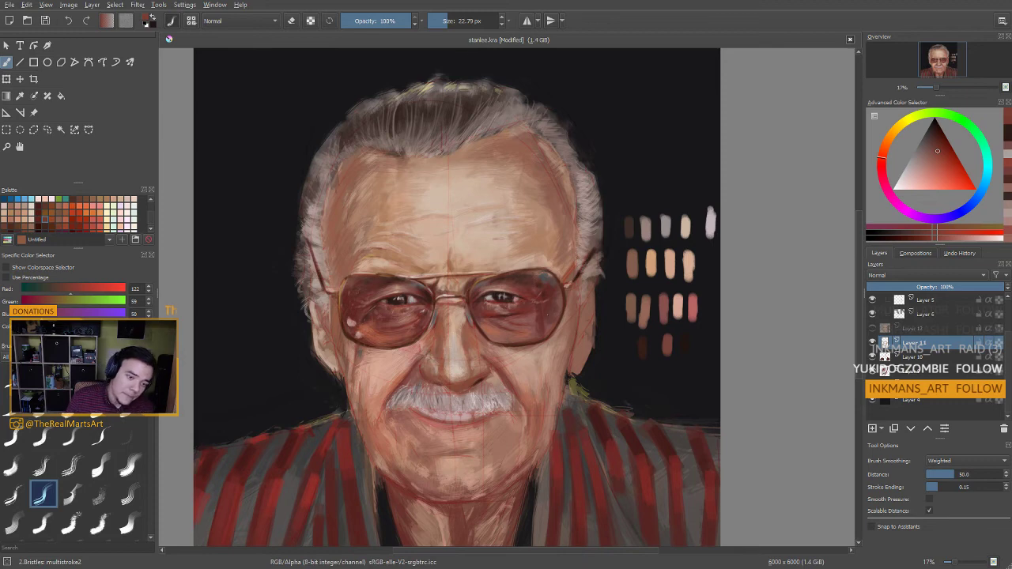
Rework the outer side of the left-hand lens with sampled pink and dark red tones, enlarging the brush to about 75 px
drag(502, 361, 516, 322)
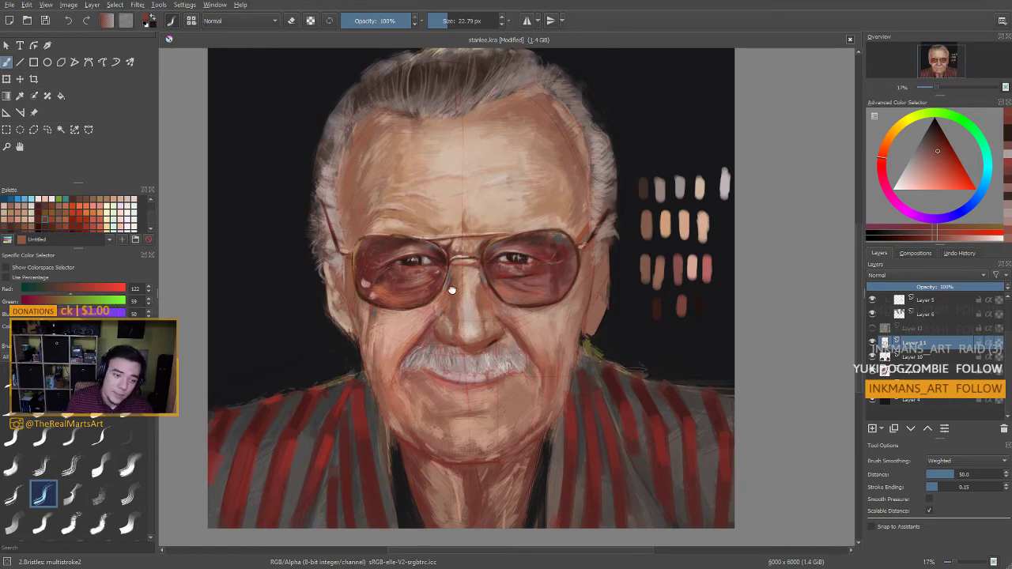
drag(453, 290, 460, 251)
ctrl+click(373, 245)
ctrl+click(372, 244)
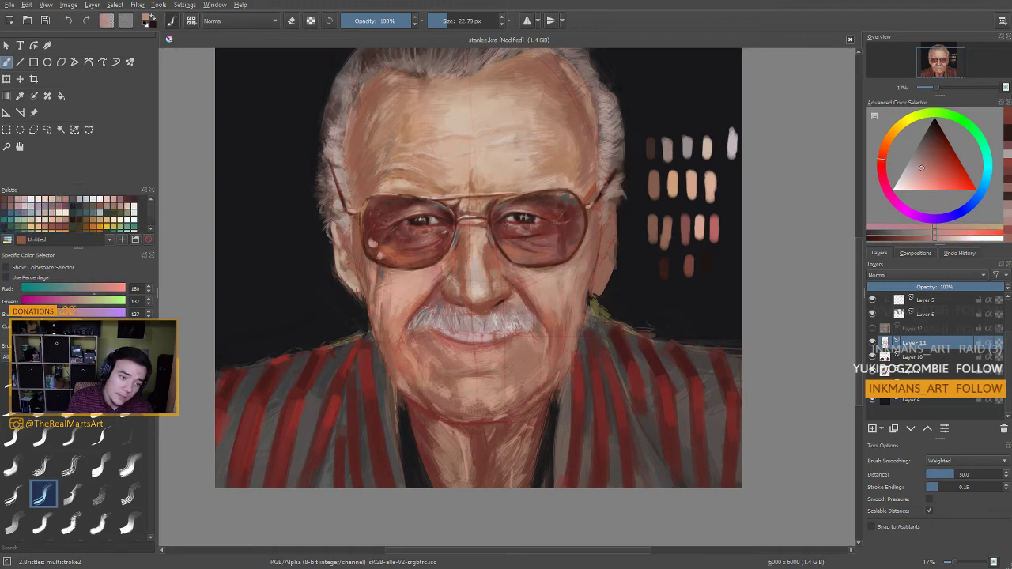
drag(371, 244, 388, 243)
ctrl+click(369, 238)
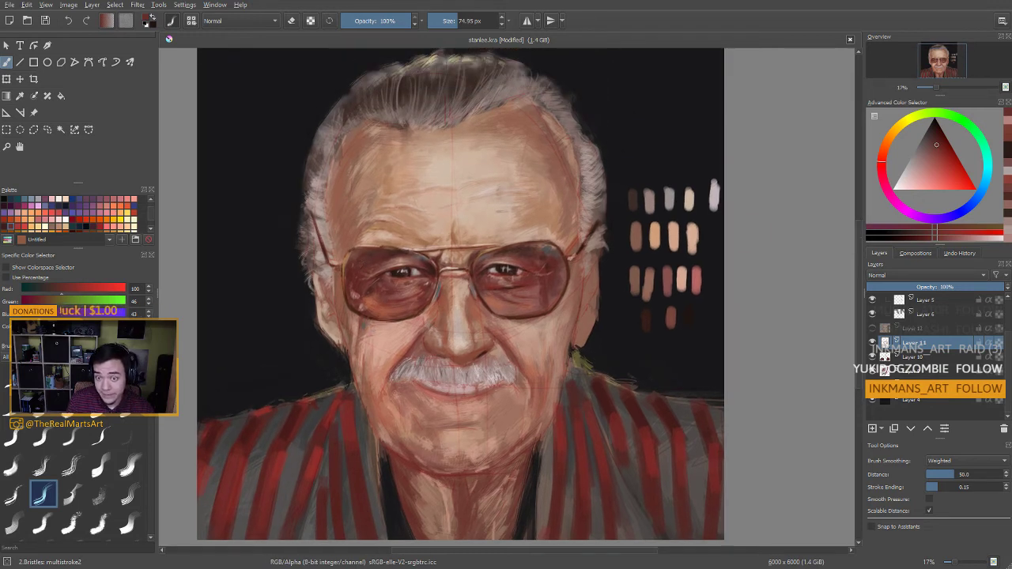
Sample the light pinkish-grey from the swatches beside the head for painting the hair
ctrl+click(713, 193)
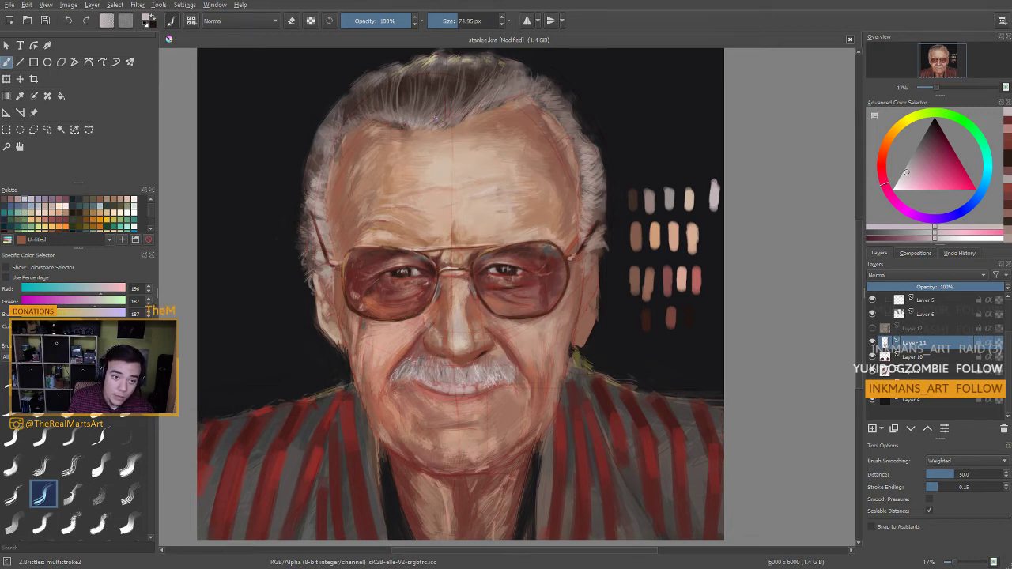
drag(476, 103, 444, 96)
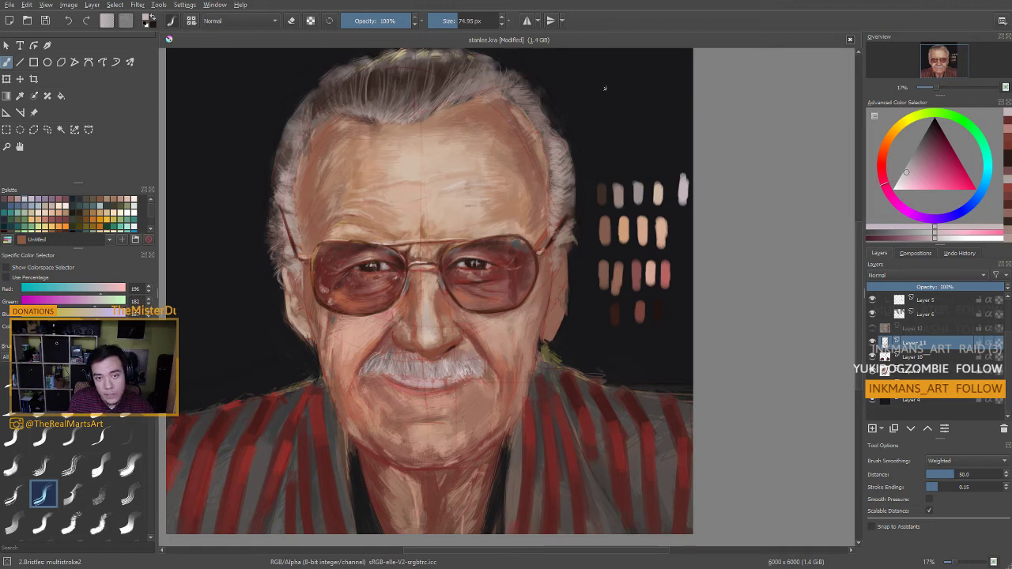
drag(605, 101, 586, 213)
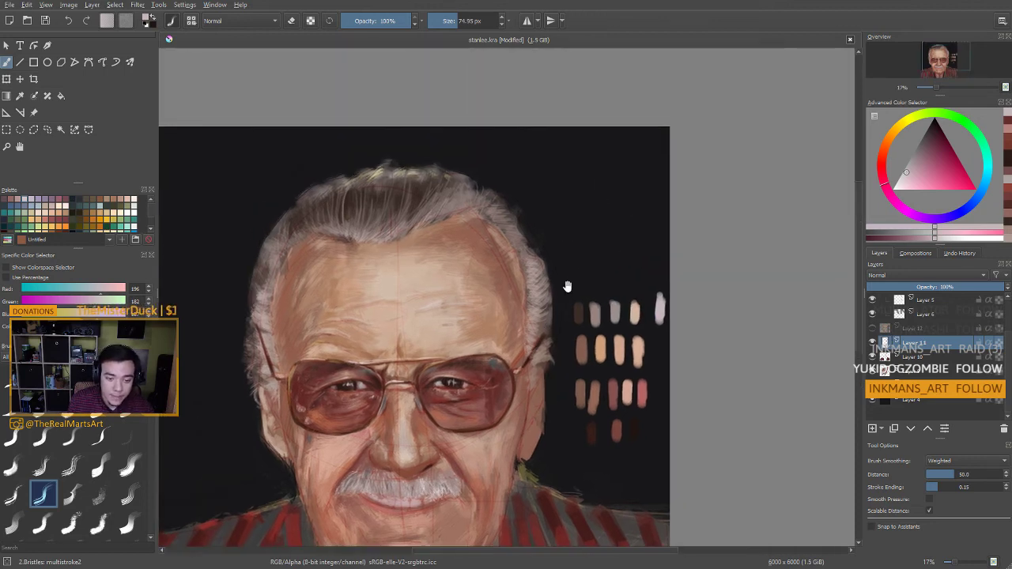
drag(567, 286, 619, 160)
scroll(262, 219, down, 2)
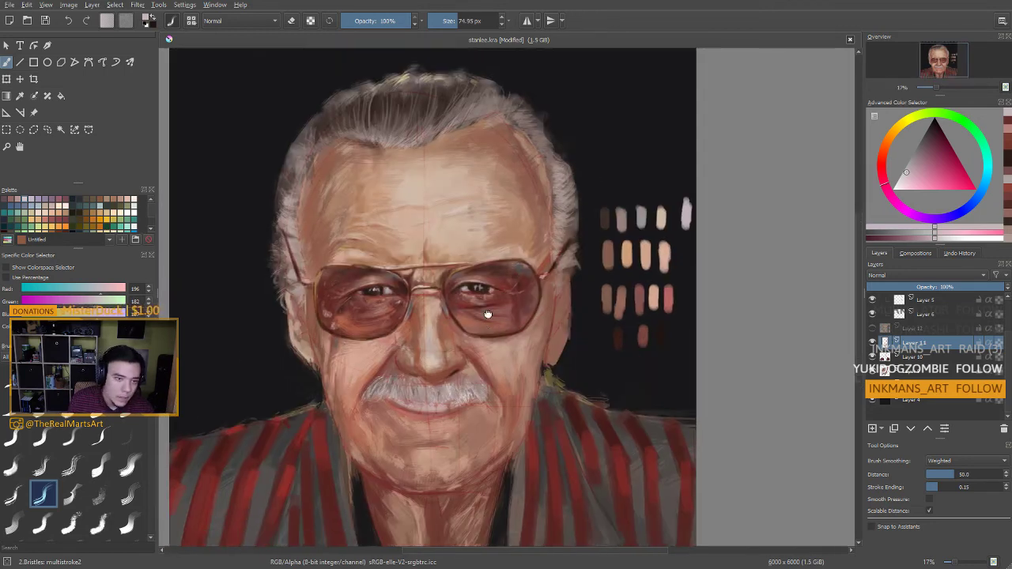
Try light grey strokes on the hair at the left-hand side of the head
mouse_move(245, 218)
mouse_down()
mouse_move(277, 230)
mouse_move(262, 209)
mouse_up()
key(ctrl+z)
key(ctrl+z)
key(ctrl+z)
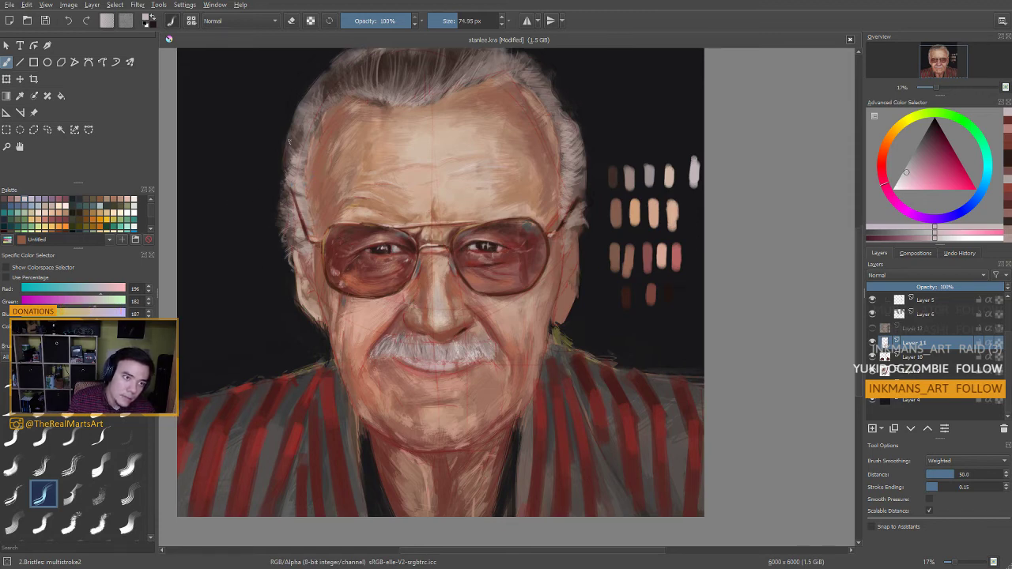
Enlarge the brush to about 115 px and paint light pinkish-grey strokes through the side hair and along the hairline
mouse_move(299, 141)
mouse_down()
mouse_move(315, 140)
mouse_move(296, 138)
mouse_up()
mouse_move(320, 91)
mouse_down()
mouse_move(318, 109)
mouse_move(362, 84)
mouse_move(397, 86)
mouse_up()
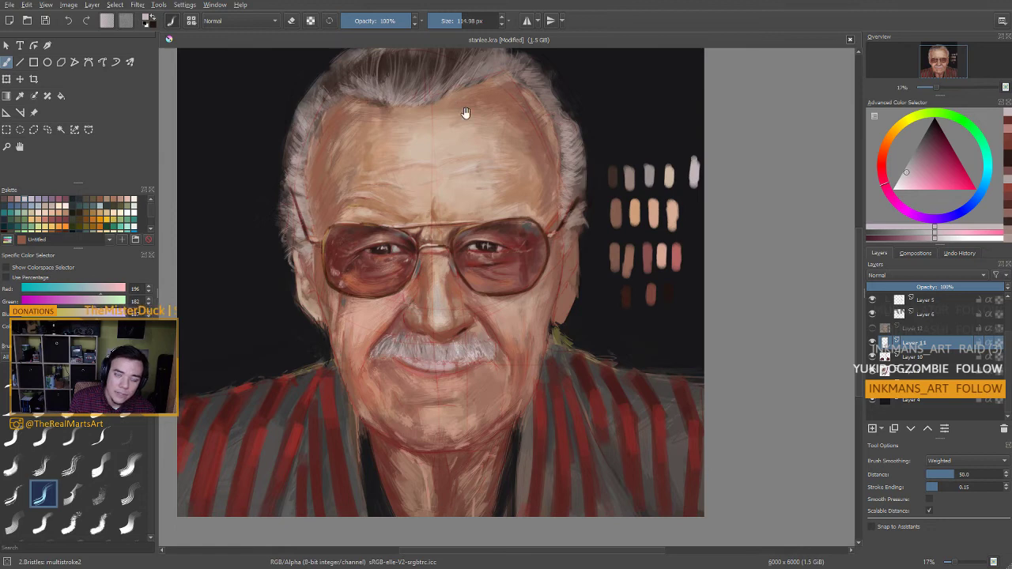
drag(466, 113, 422, 183)
drag(374, 143, 375, 163)
mouse_move(388, 140)
mouse_down()
mouse_move(379, 163)
mouse_move(401, 162)
mouse_up()
mouse_move(416, 136)
mouse_down()
mouse_move(405, 159)
mouse_move(429, 115)
mouse_move(479, 112)
mouse_up()
drag(509, 150, 502, 128)
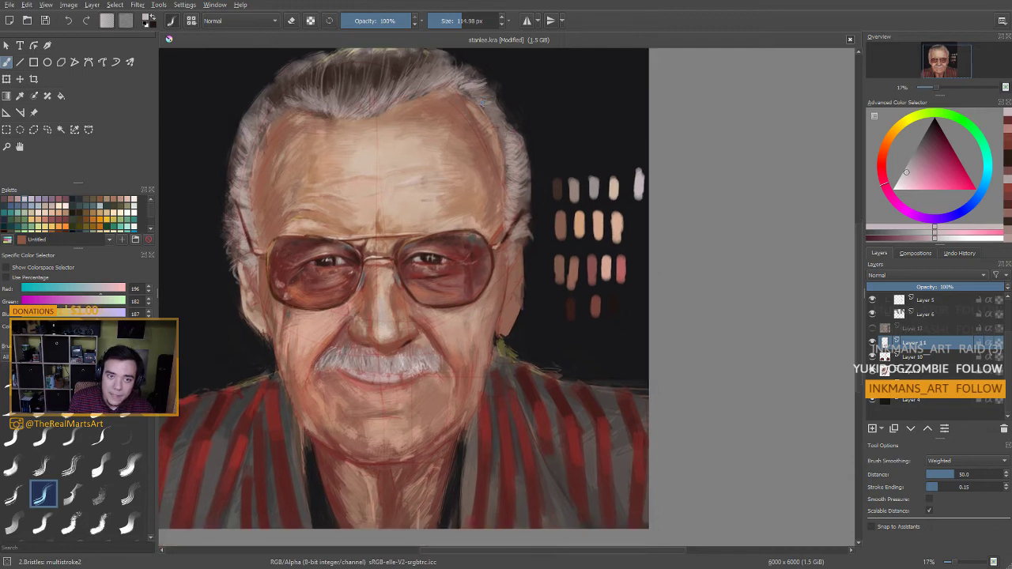
Sample a dark red beside the nose, reduce the brush to about 83 px and shade the left-hand cheek fold
drag(433, 305, 445, 273)
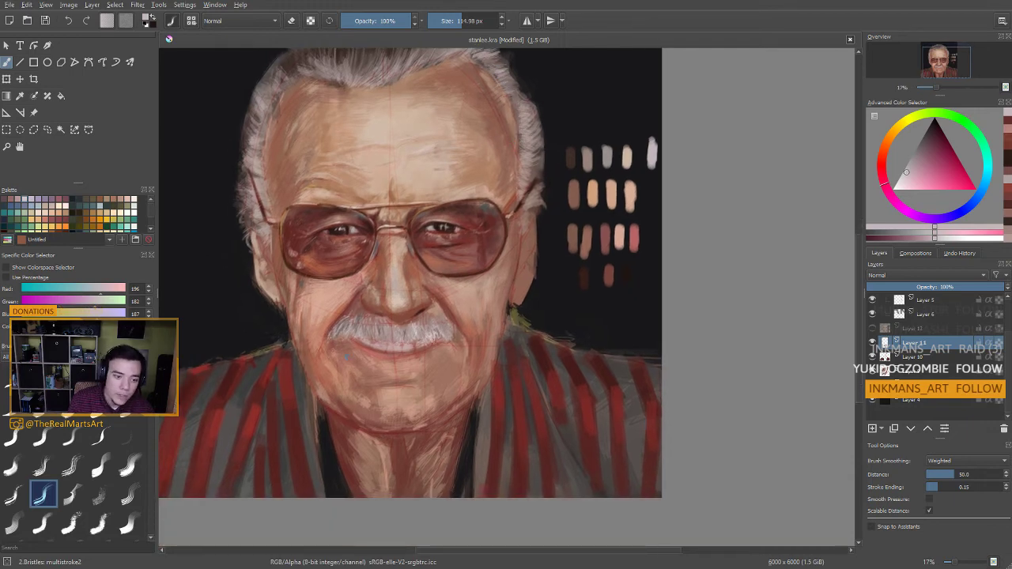
ctrl+click(361, 300)
drag(341, 318, 313, 357)
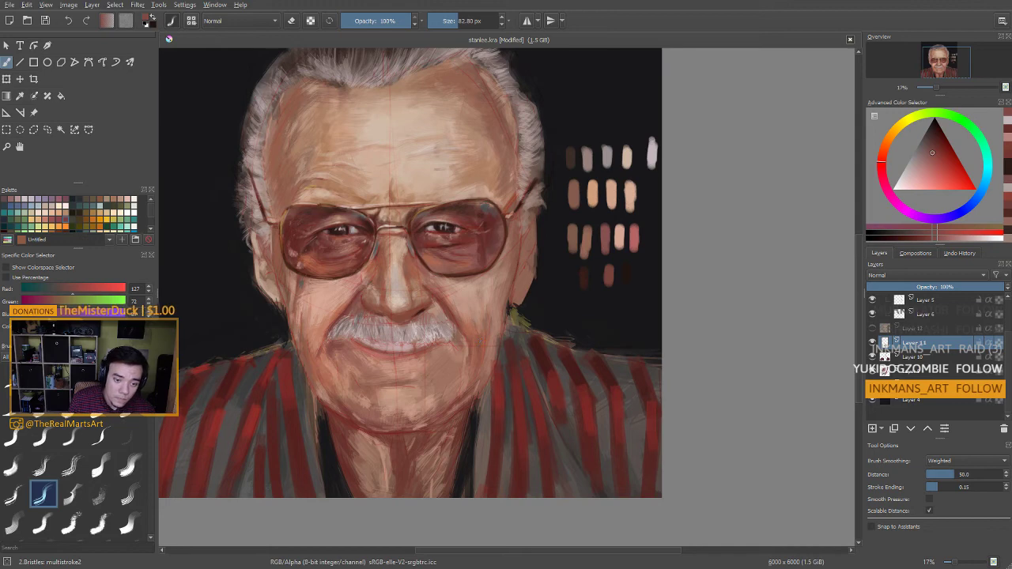
Enlarge the brush to about 132 px and blend sampled skin tones over the right-hand jaw and chin
drag(457, 329, 463, 362)
ctrl+click(437, 362)
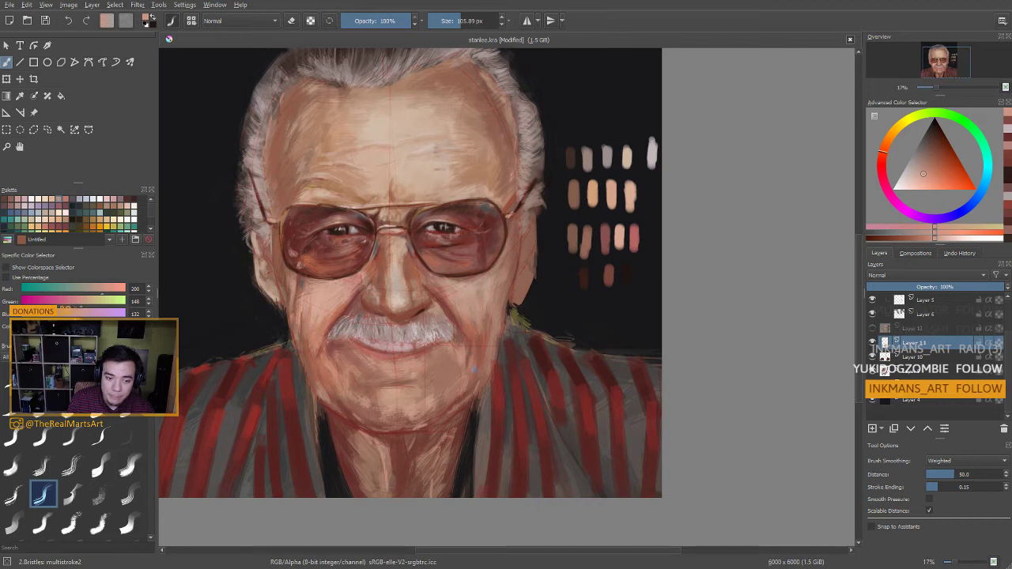
key(bracketright)
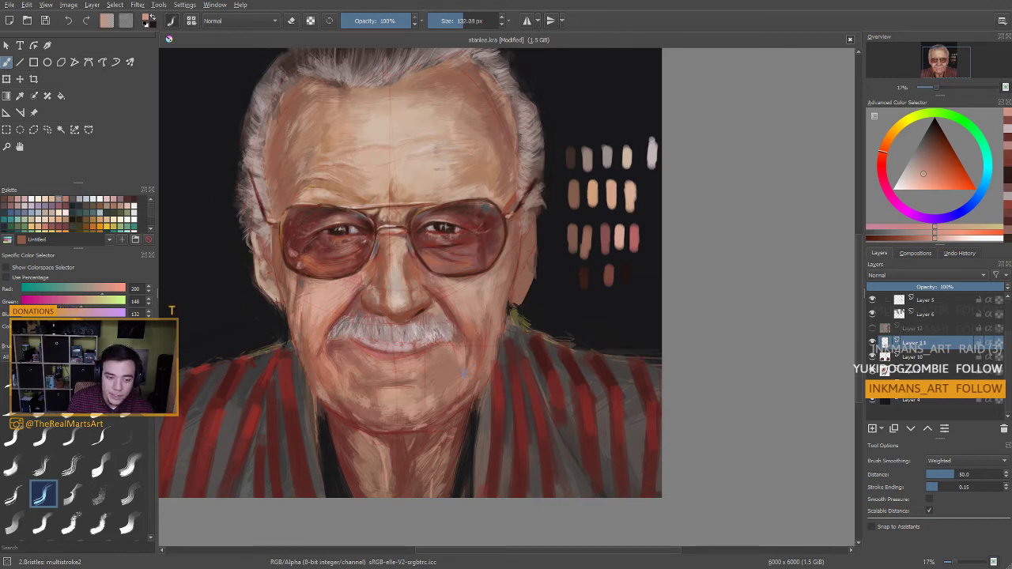
ctrl+click(429, 396)
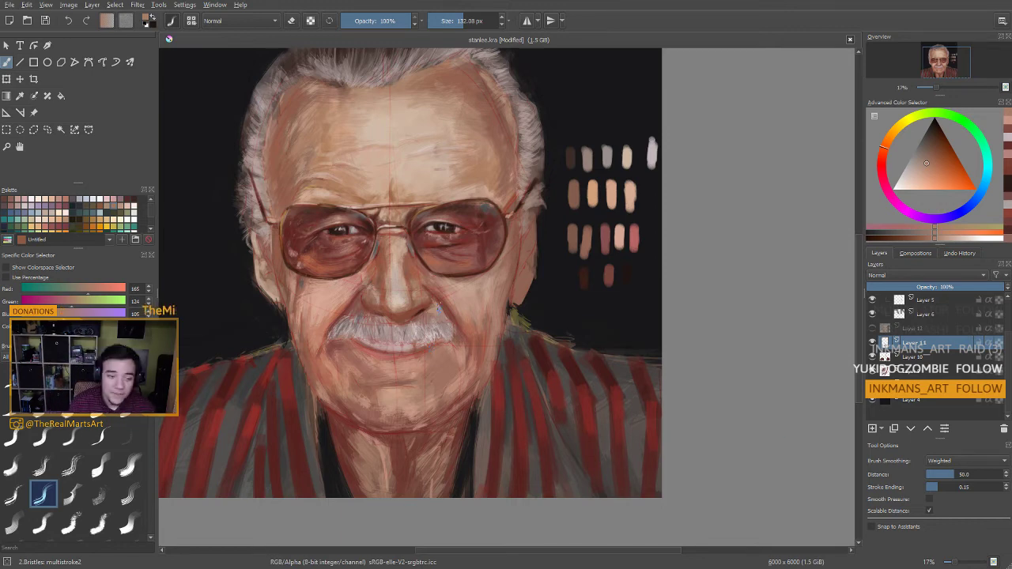
Sample brownish and light skin tones from the neck and paint its left-hand side below the chin
drag(379, 333, 401, 235)
ctrl+click(383, 370)
mouse_move(378, 341)
mouse_down()
mouse_move(369, 328)
mouse_move(385, 393)
mouse_move(376, 361)
mouse_up()
ctrl+click(400, 363)
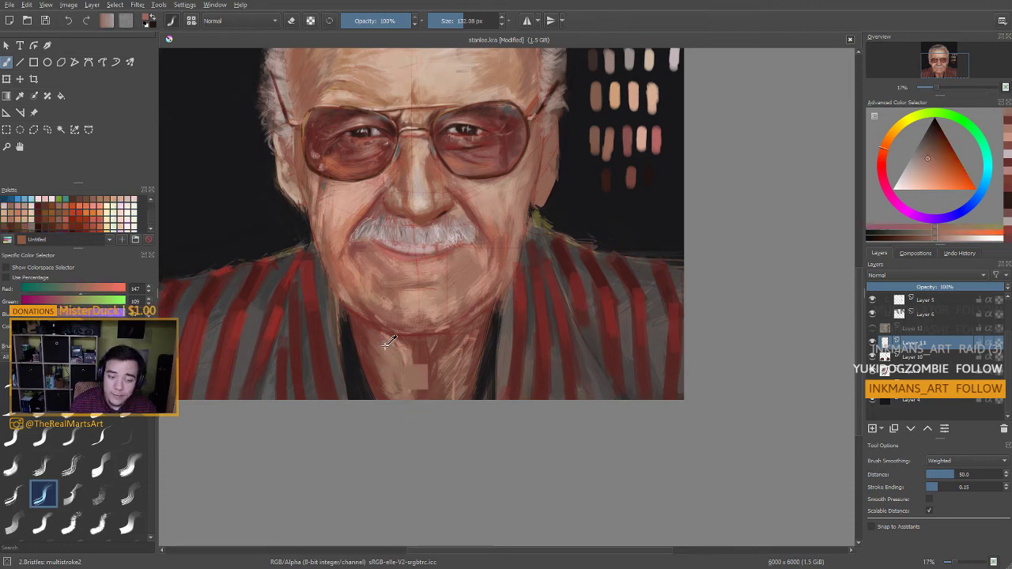
ctrl+click(395, 348)
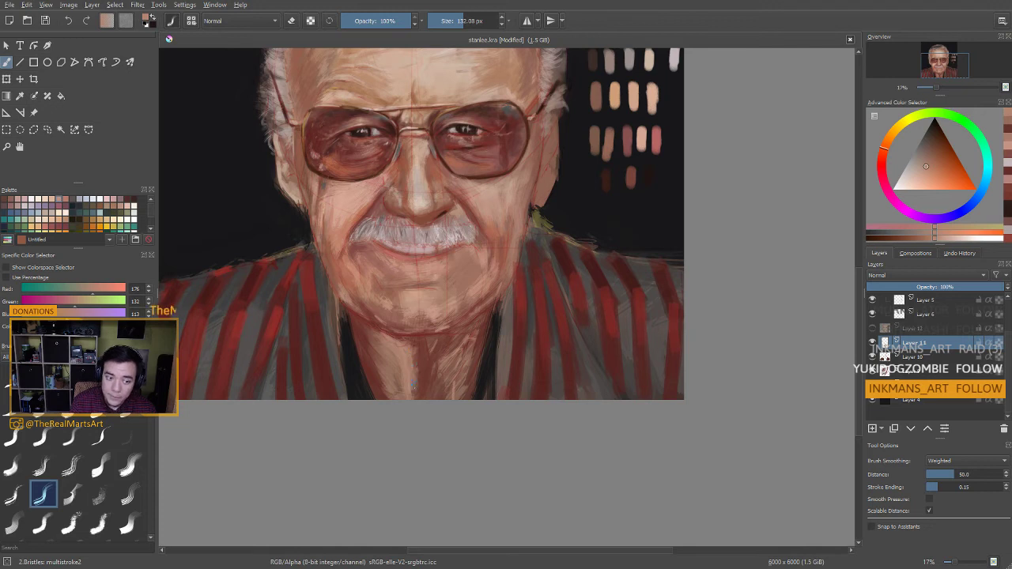
Alternate sampled dark red and skin tones along the central neck fold, reducing the brush to about 91 px
ctrl+click(420, 364)
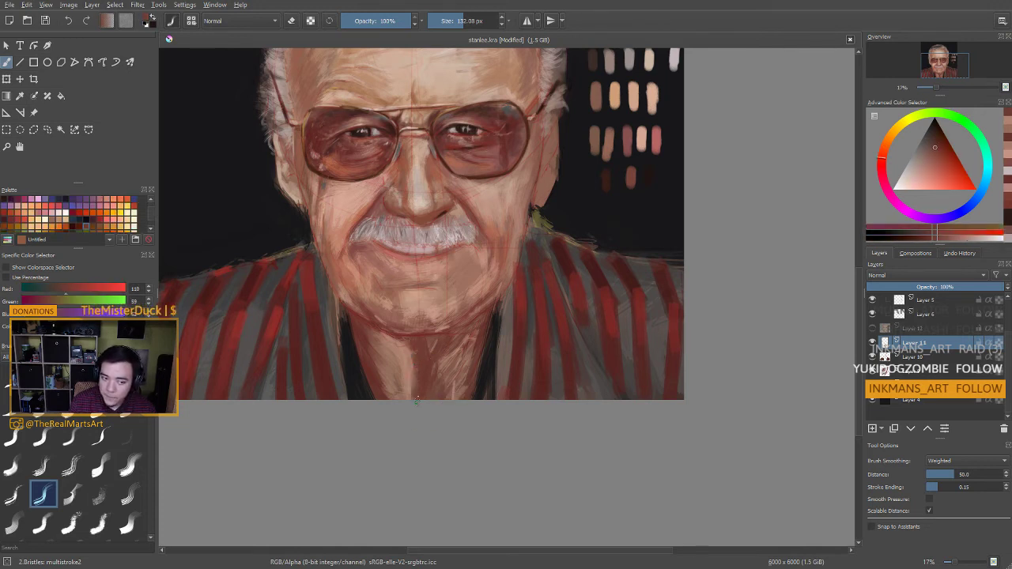
ctrl+click(452, 377)
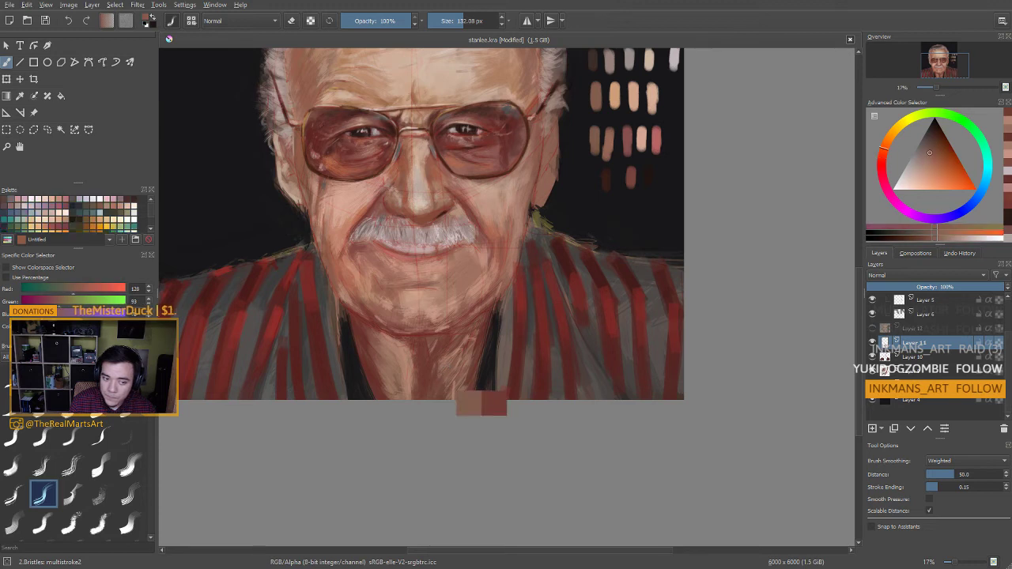
ctrl+click(425, 345)
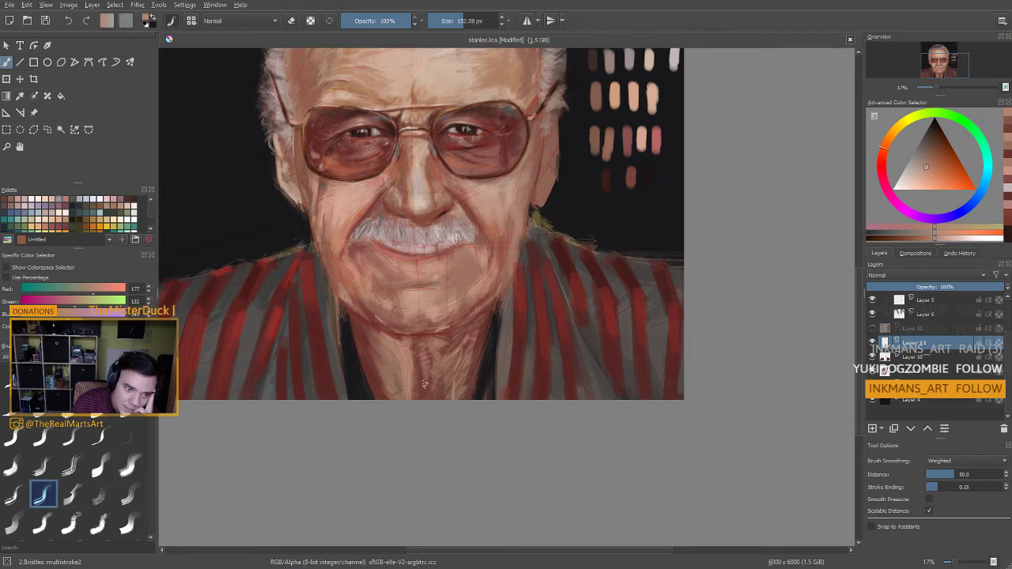
ctrl+click(421, 375)
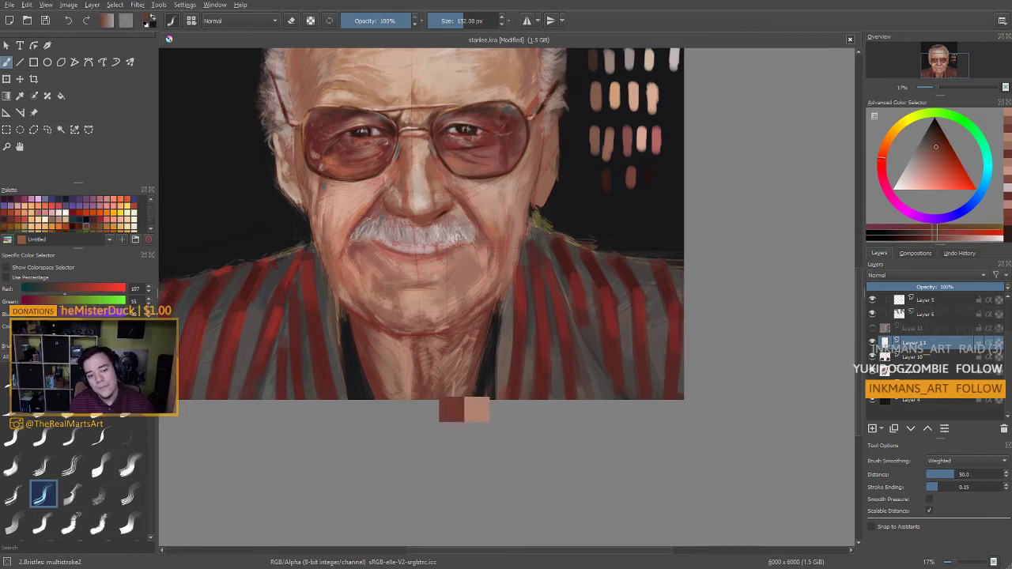
drag(418, 366, 418, 373)
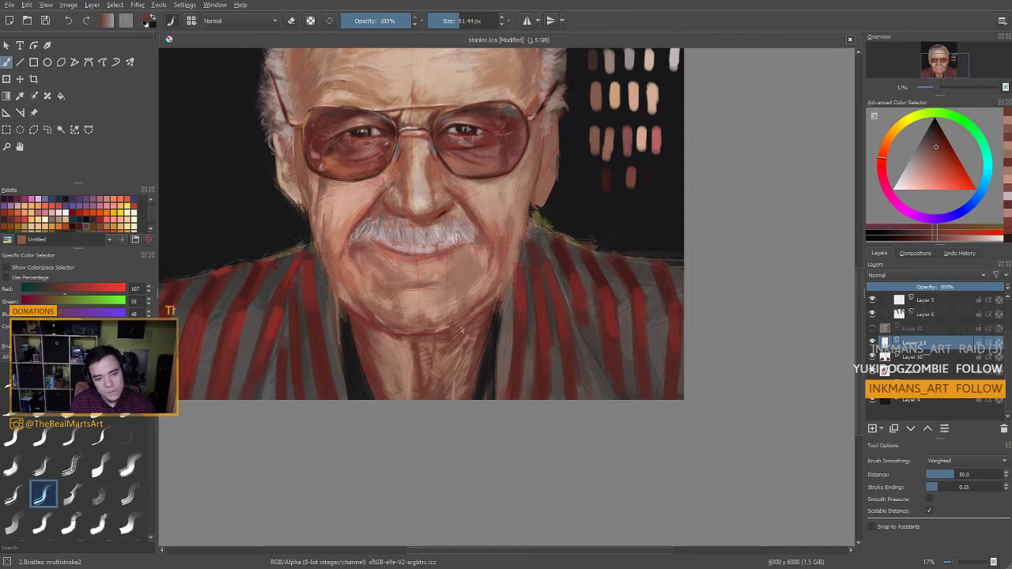
Sample dark reds, reduce the brush to about 70 px and shade the shadow beneath the chin and jaw
drag(494, 178, 483, 221)
ctrl+click(490, 187)
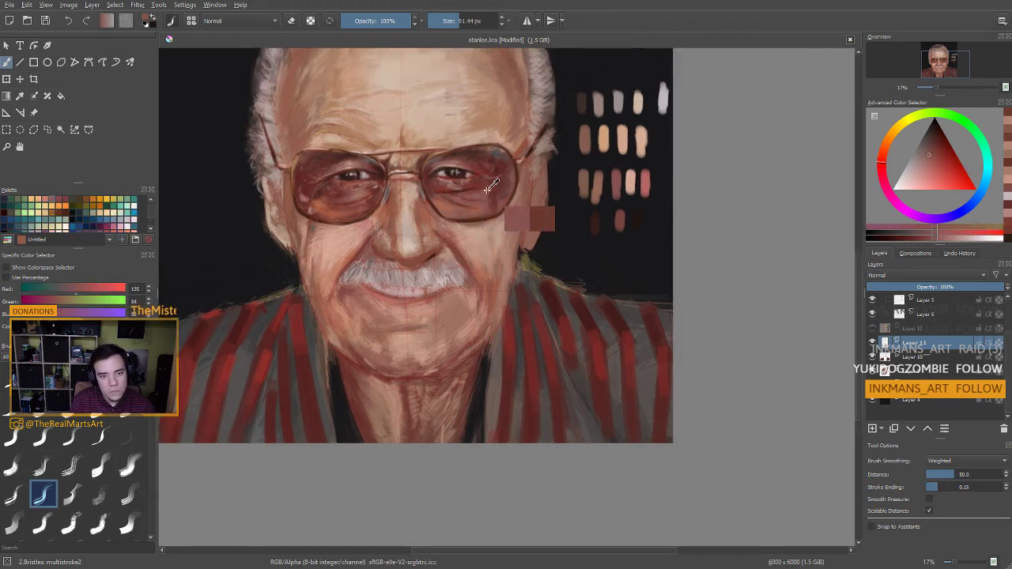
drag(448, 381, 437, 381)
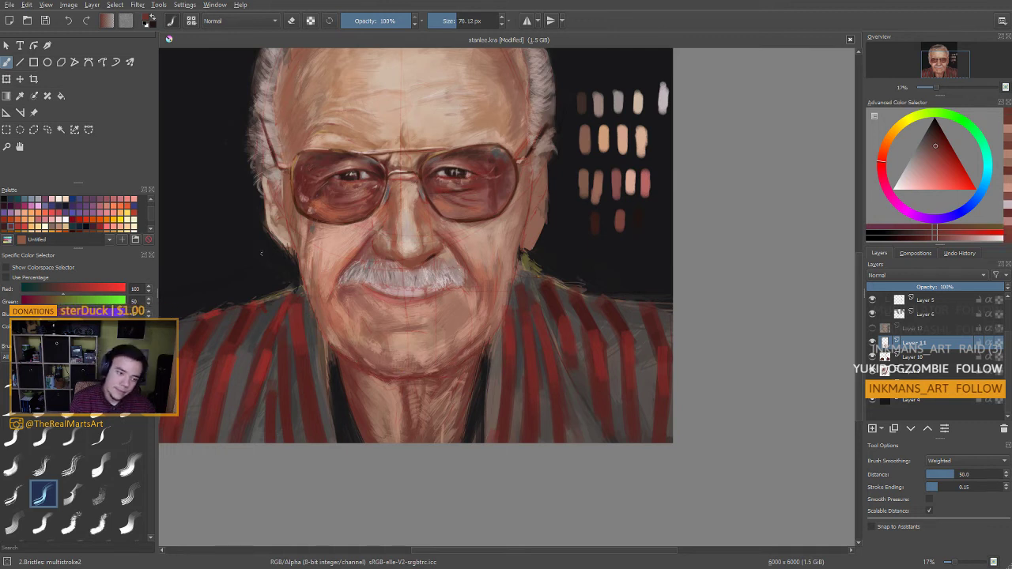
mouse_move(336, 346)
mouse_down()
mouse_move(321, 311)
mouse_move(310, 326)
mouse_up()
drag(488, 292, 470, 330)
drag(459, 375, 469, 351)
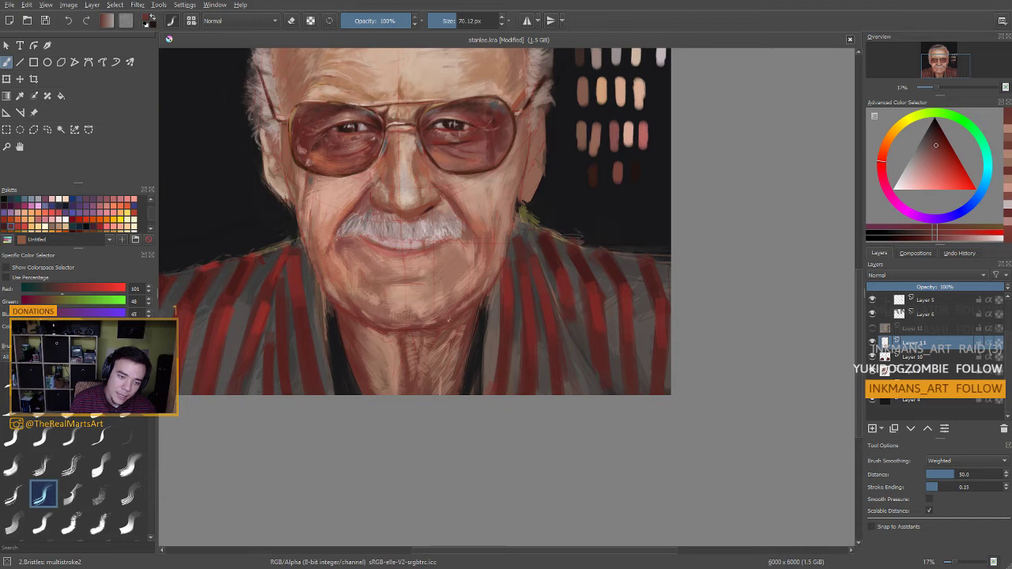
Enlarge the brush to about 155 px and blend sampled dark red and brown tones over the right-hand side of the neck
drag(479, 309, 484, 308)
ctrl+click(455, 325)
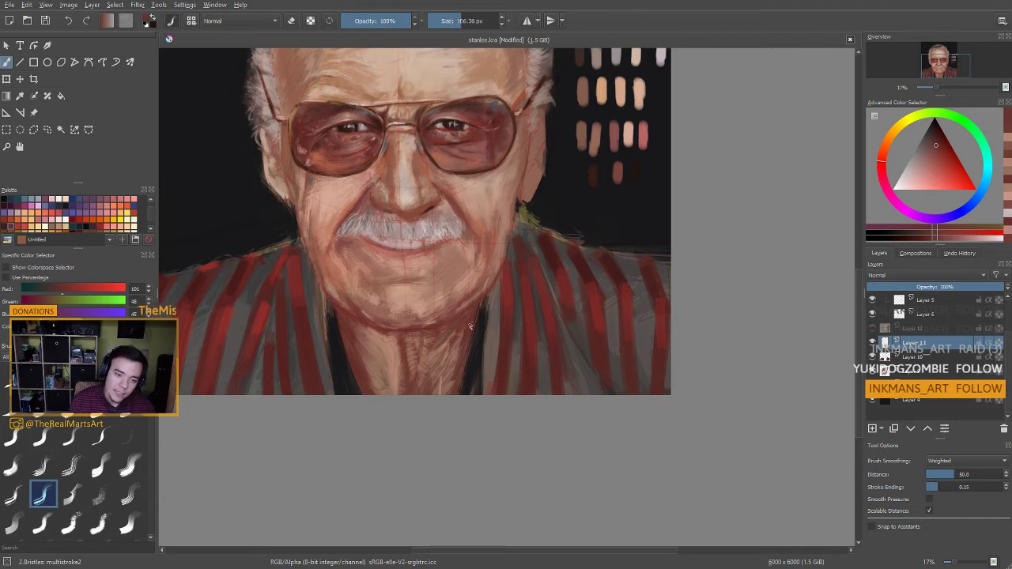
mouse_move(453, 375)
mouse_down()
mouse_move(479, 380)
mouse_move(449, 382)
mouse_up()
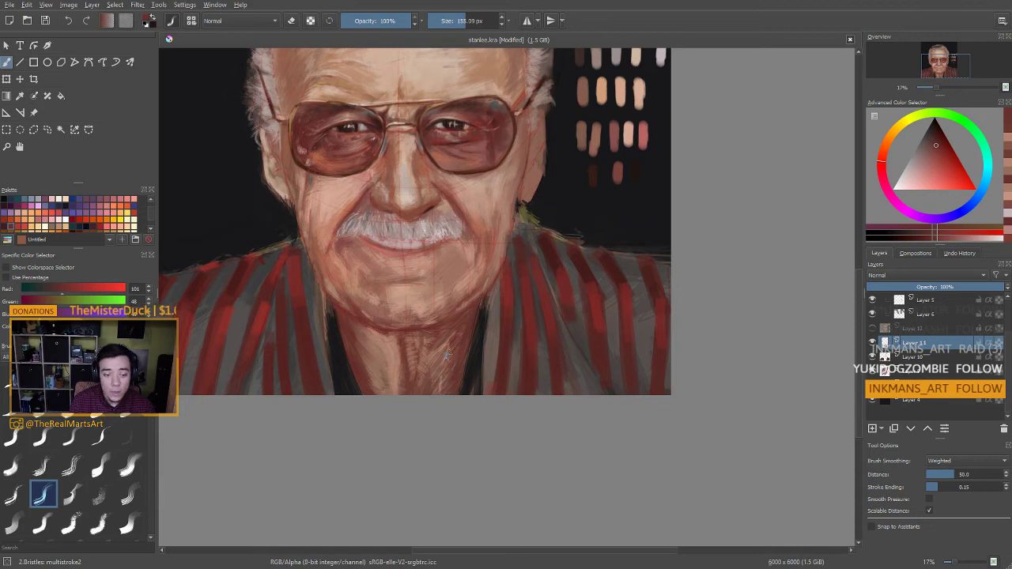
ctrl+click(444, 353)
ctrl+click(435, 358)
drag(448, 340, 453, 332)
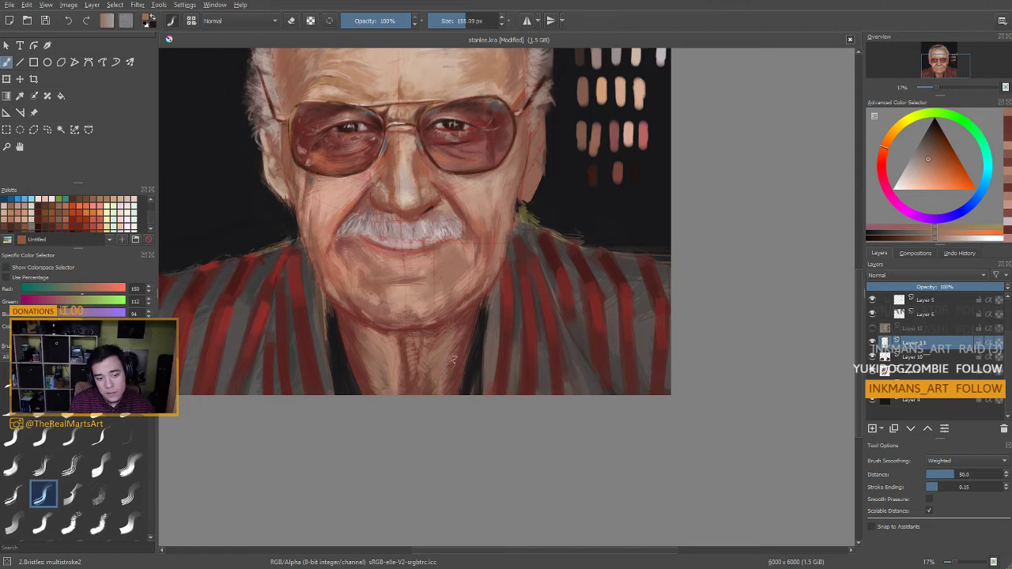
ctrl+click(462, 316)
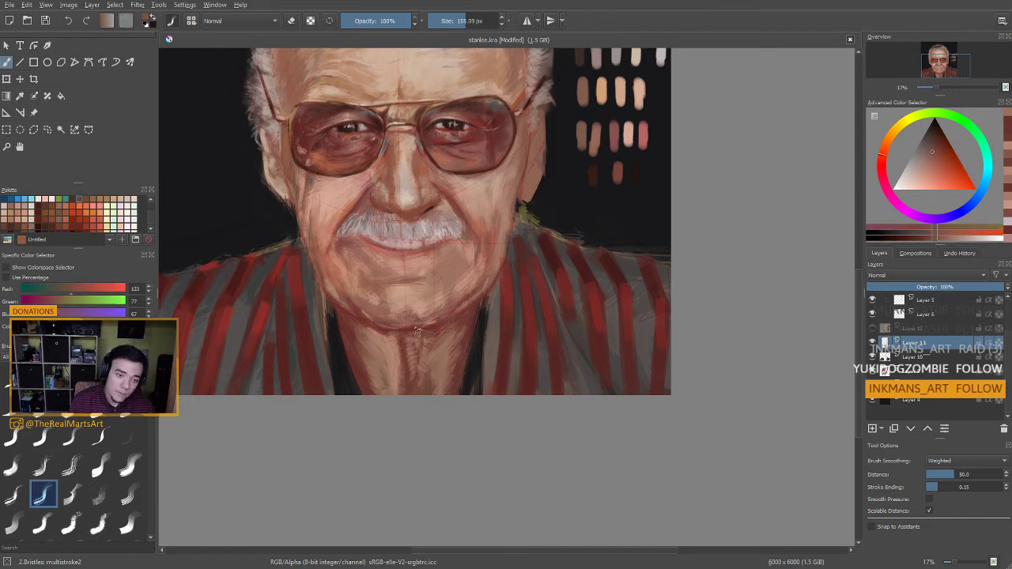
Sample a dark red and deepen the neck shadows below the chin, enlarging the brush to about 136 px
ctrl+click(448, 201)
ctrl+click(403, 337)
mouse_move(403, 339)
mouse_down()
mouse_move(370, 339)
mouse_move(422, 339)
mouse_move(464, 408)
mouse_move(479, 407)
mouse_up()
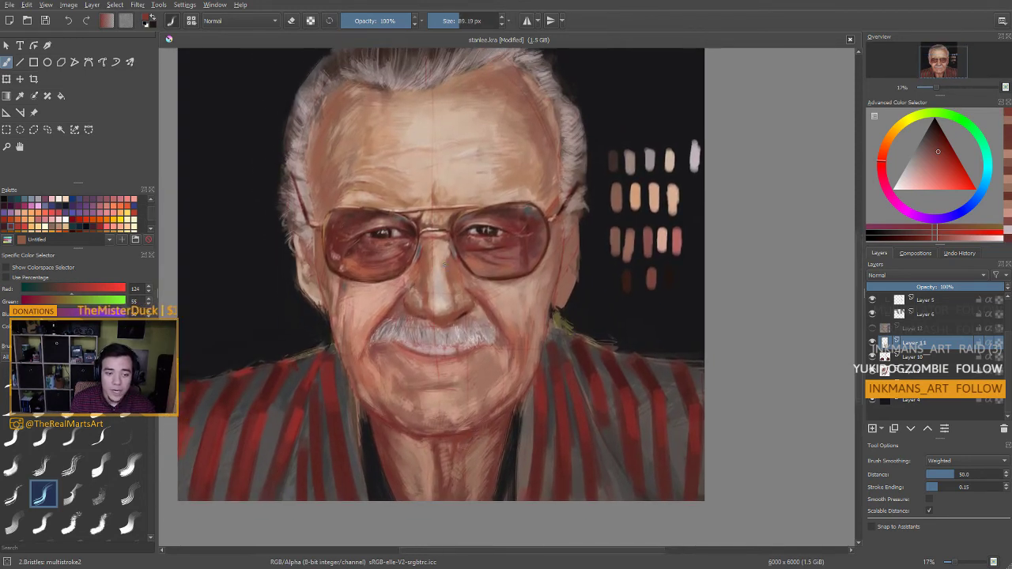
mouse_move(449, 367)
mouse_down()
mouse_move(516, 302)
mouse_move(501, 311)
mouse_up()
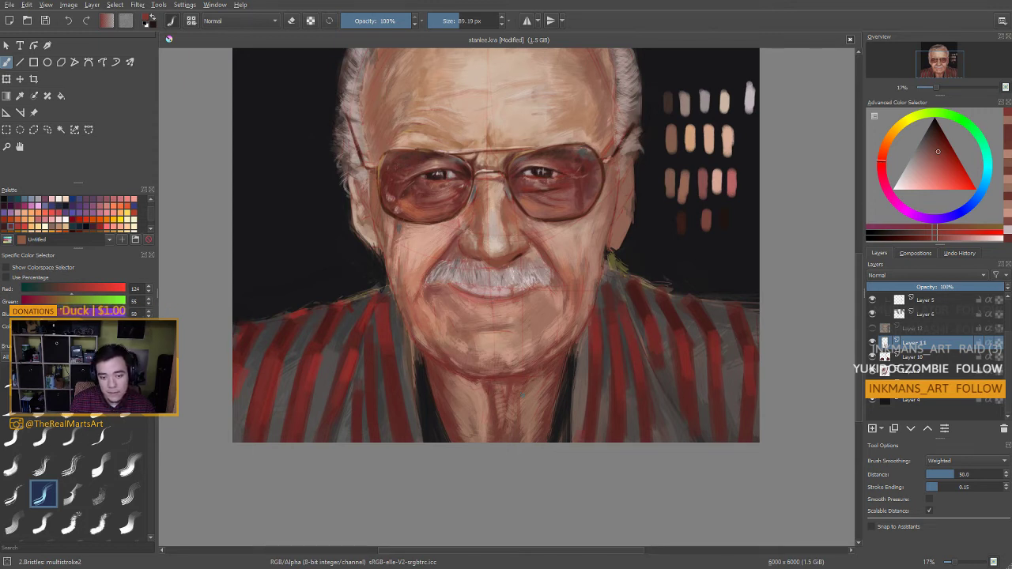
drag(510, 448, 525, 433)
mouse_move(499, 374)
mouse_down()
mouse_move(489, 383)
mouse_move(490, 409)
mouse_move(486, 380)
mouse_up()
drag(481, 372, 488, 391)
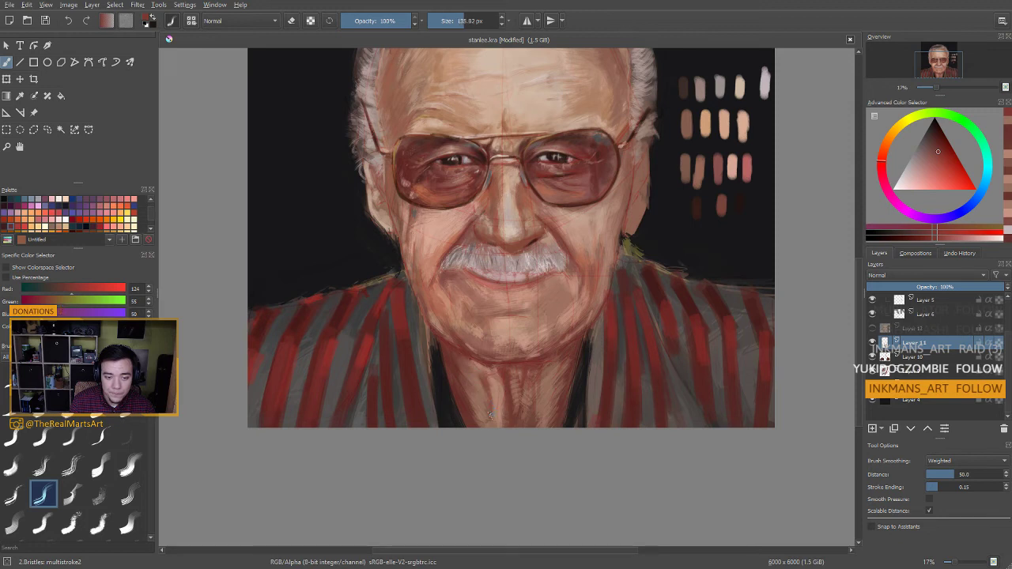
drag(489, 426, 530, 445)
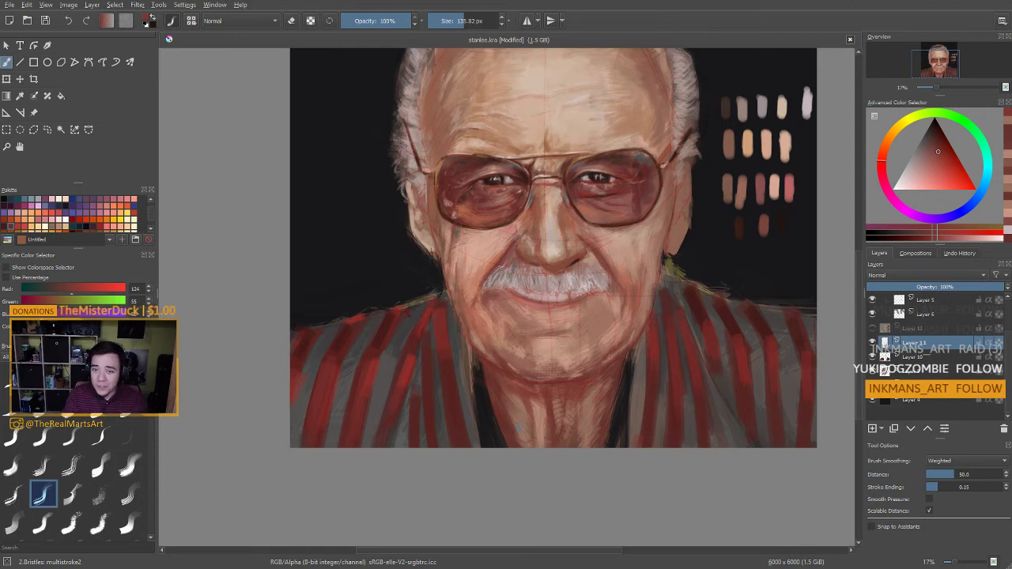
Sample brown and light pinkish skin tones beside the right-hand lens and blend them over the right-hand temple and cheek
ctrl+click(660, 145)
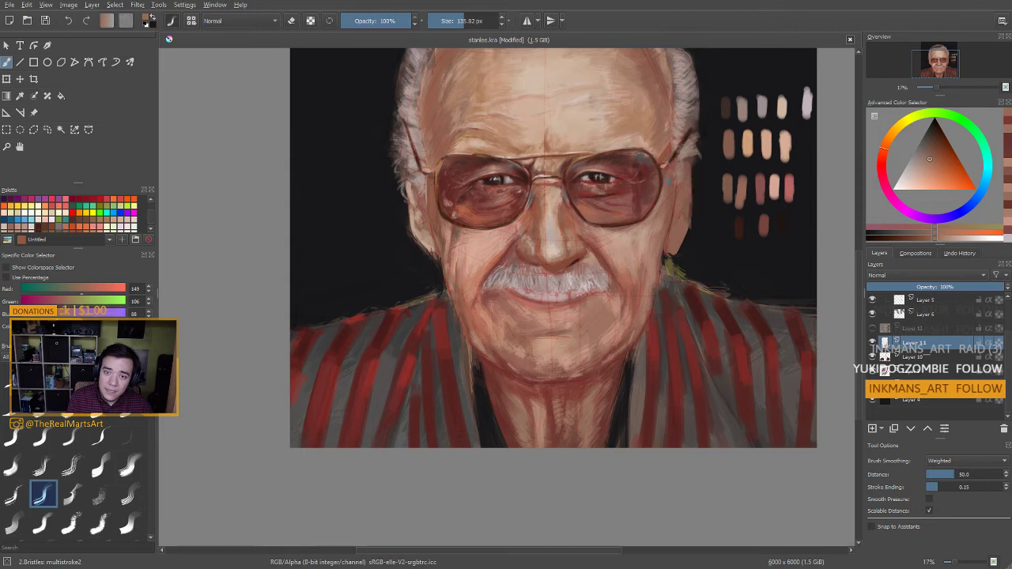
ctrl+click(672, 176)
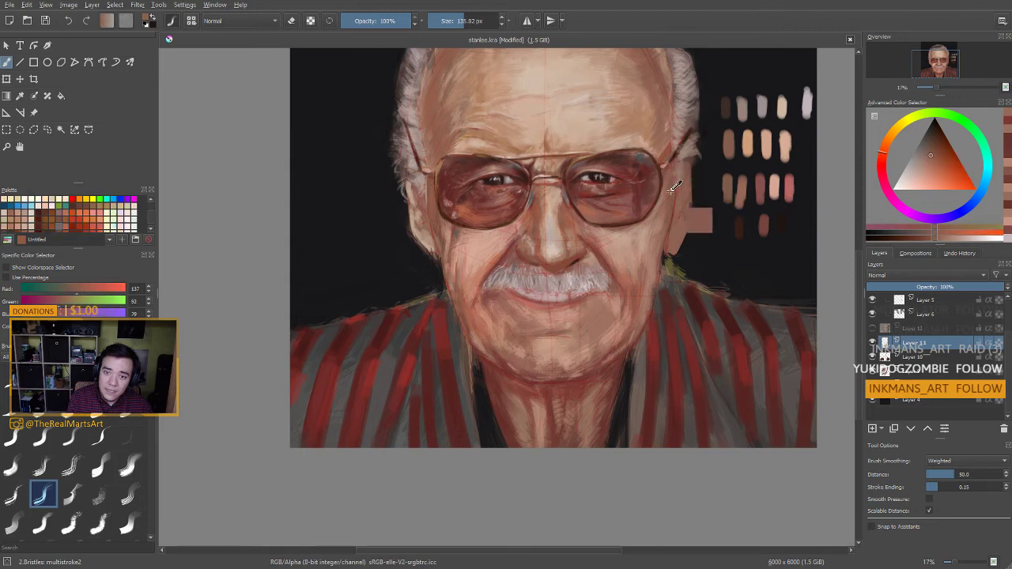
ctrl+click(633, 234)
ctrl+click(632, 254)
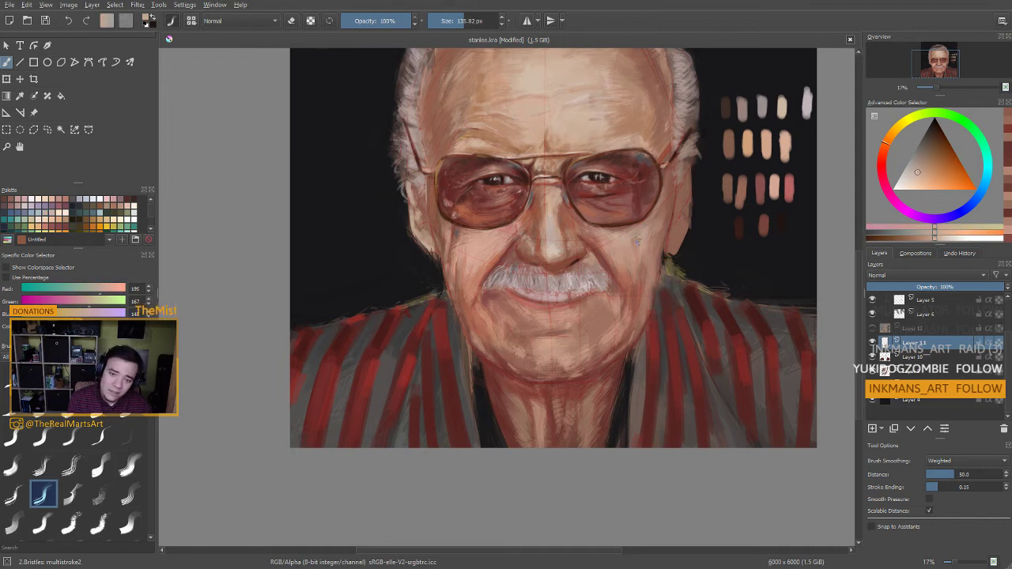
ctrl+click(637, 236)
drag(638, 235, 633, 246)
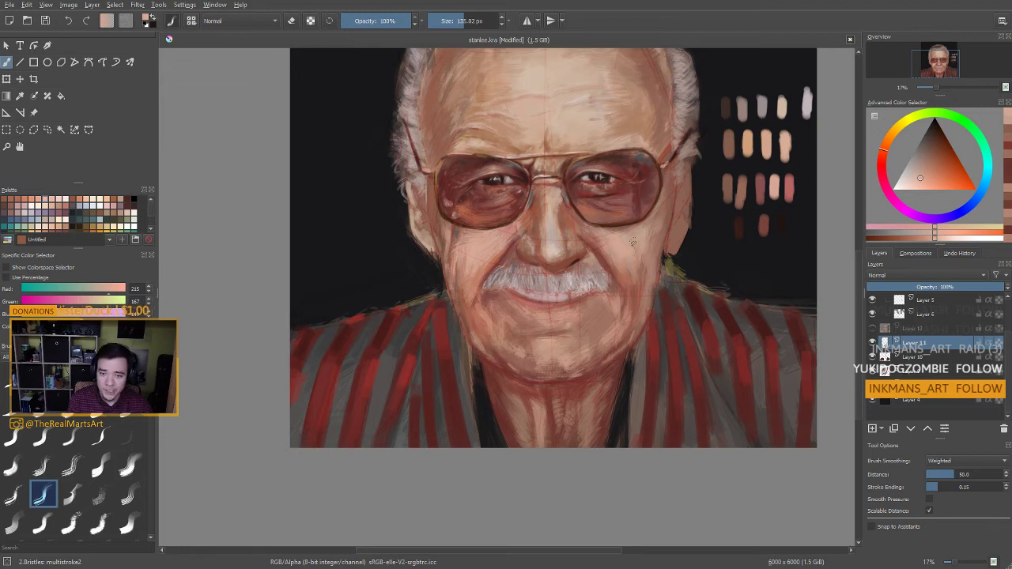
drag(664, 223, 654, 252)
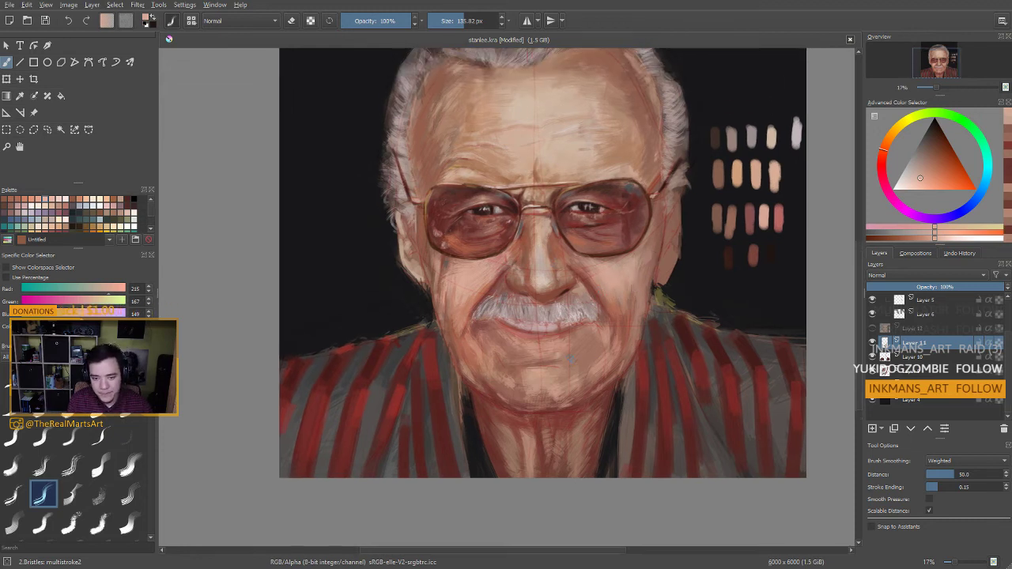
Sample the light skin tone beneath the left-hand lens and set the brush to about 87 px for face touch-ups
key(bracketleft)
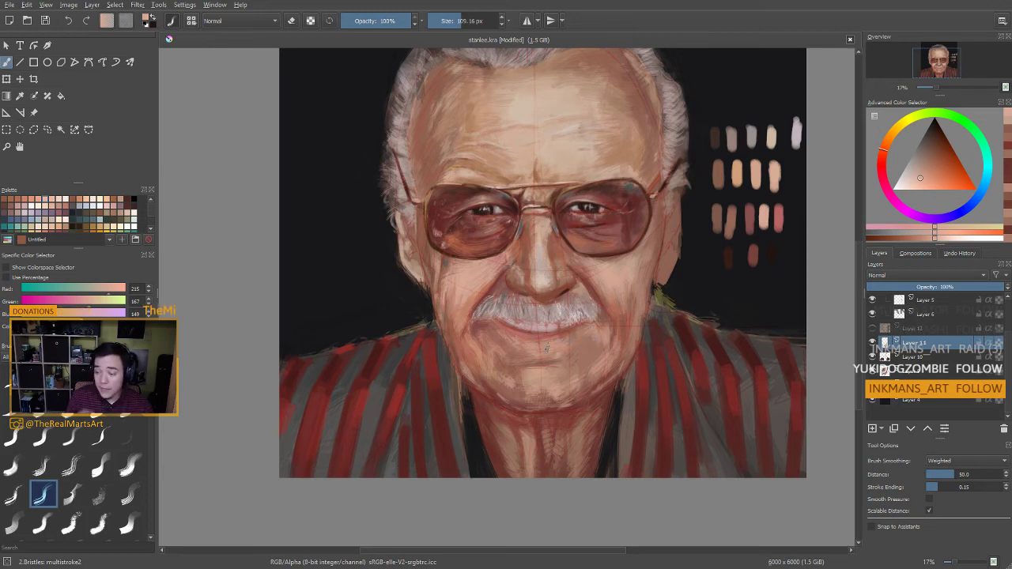
key(bracketright)
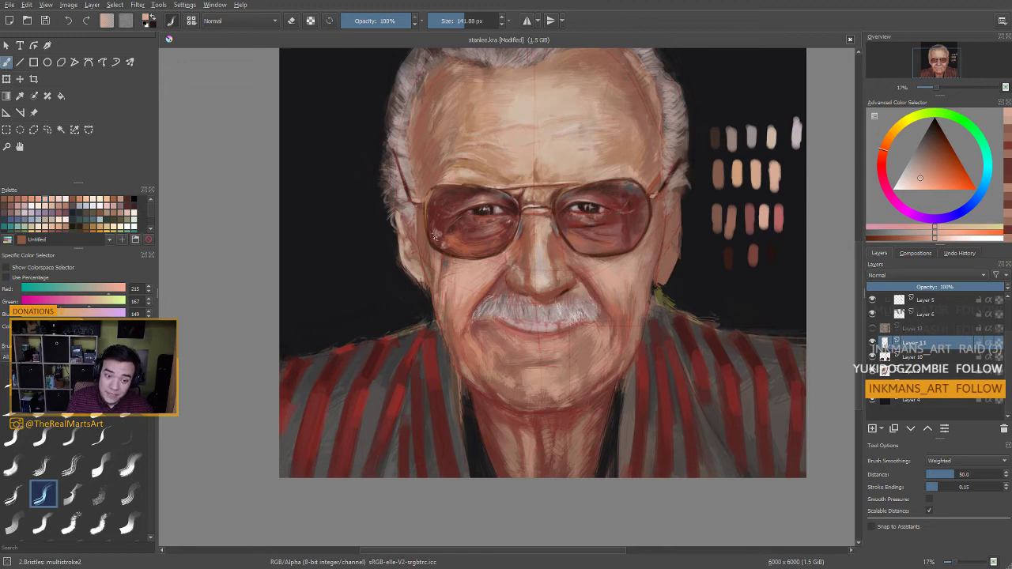
ctrl+click(472, 274)
key(bracketleft)
key(bracketleft)
key(bracketleft)
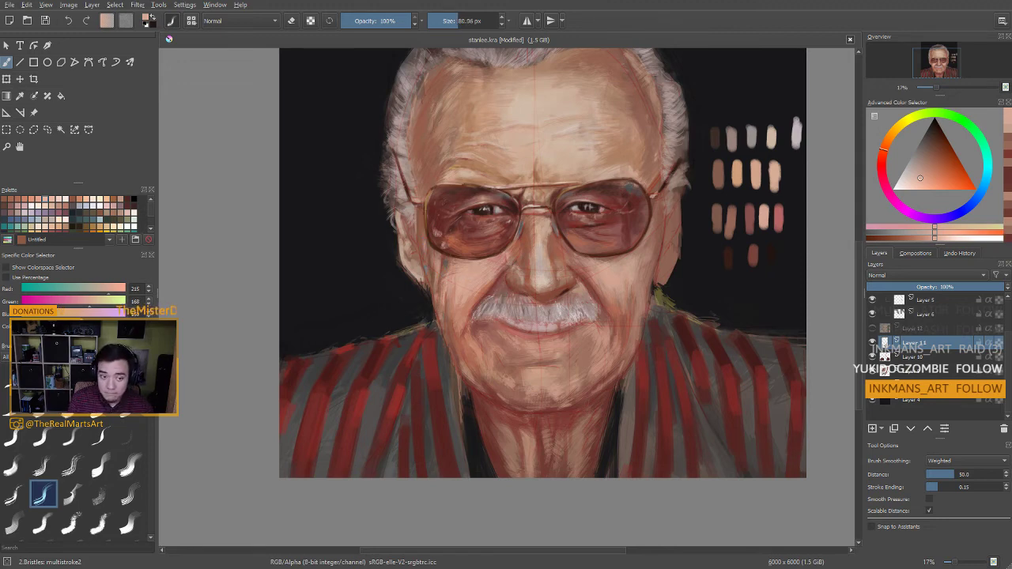
key(bracketright)
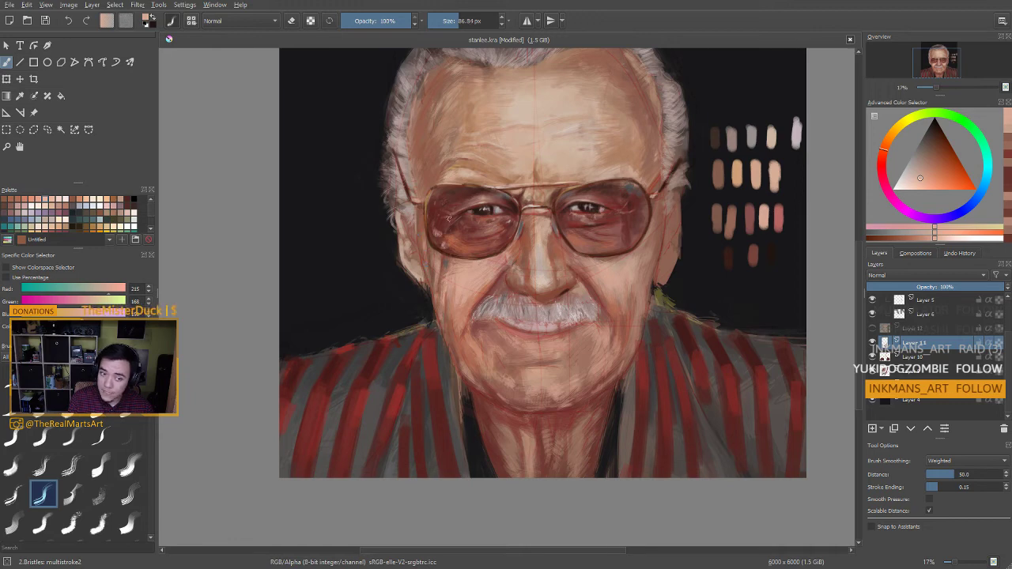
Sample reddish-brown and pinkish skin tones from the face, set the brush to about 108 px and blend them over the right-hand cheek
ctrl+click(657, 253)
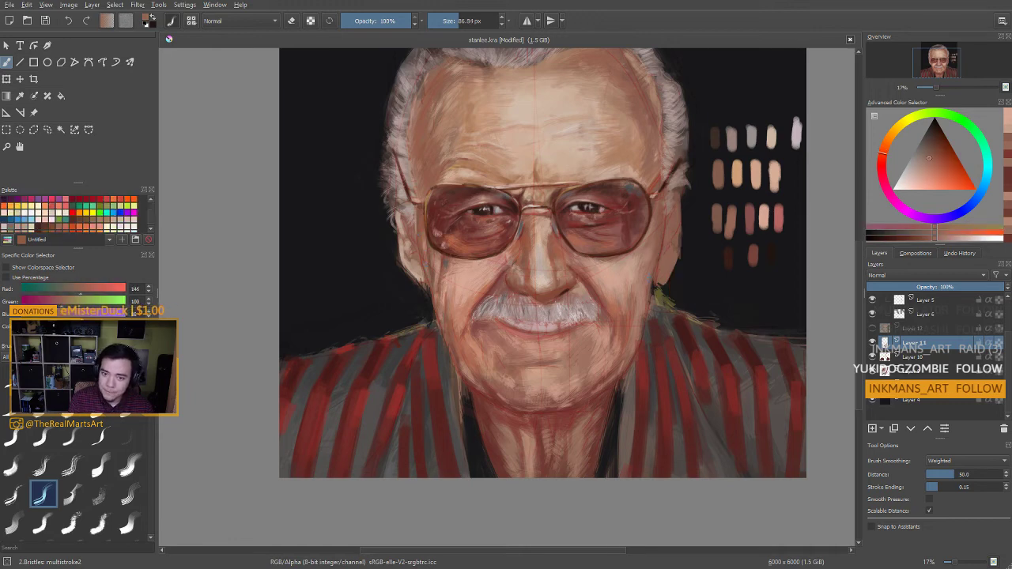
key(bracketleft)
key(bracketleft)
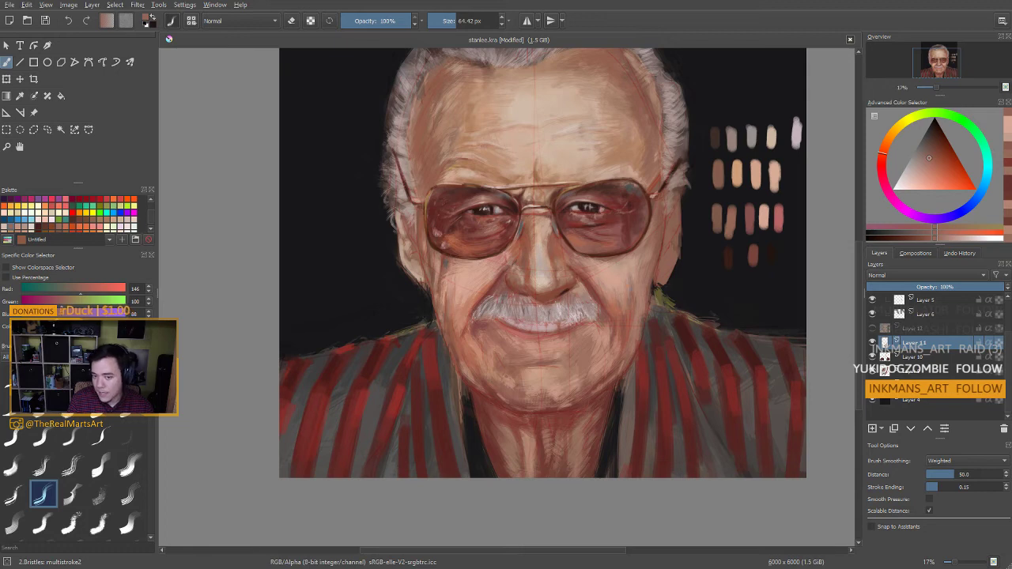
ctrl+click(500, 347)
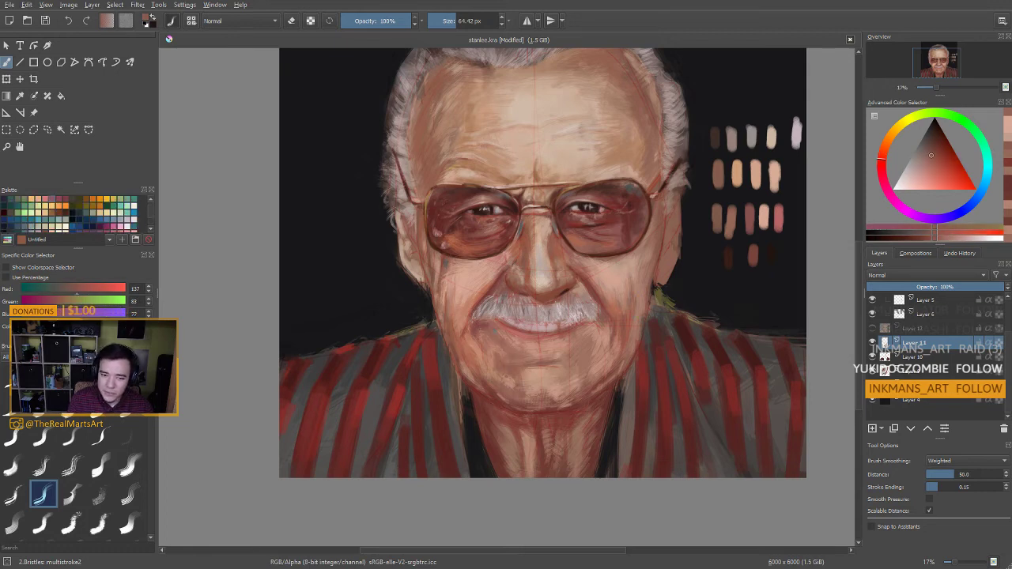
drag(639, 287, 661, 287)
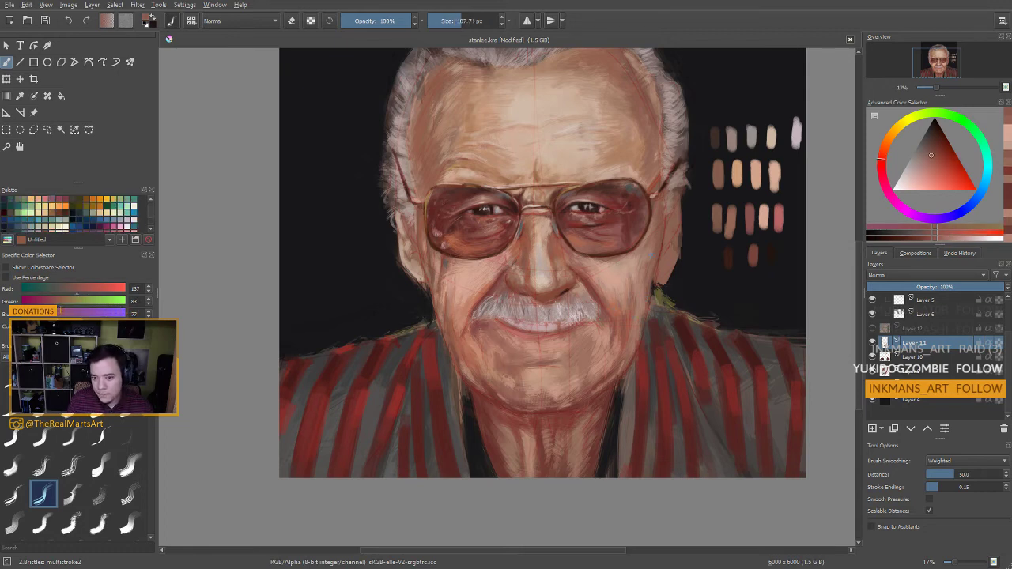
ctrl+click(648, 262)
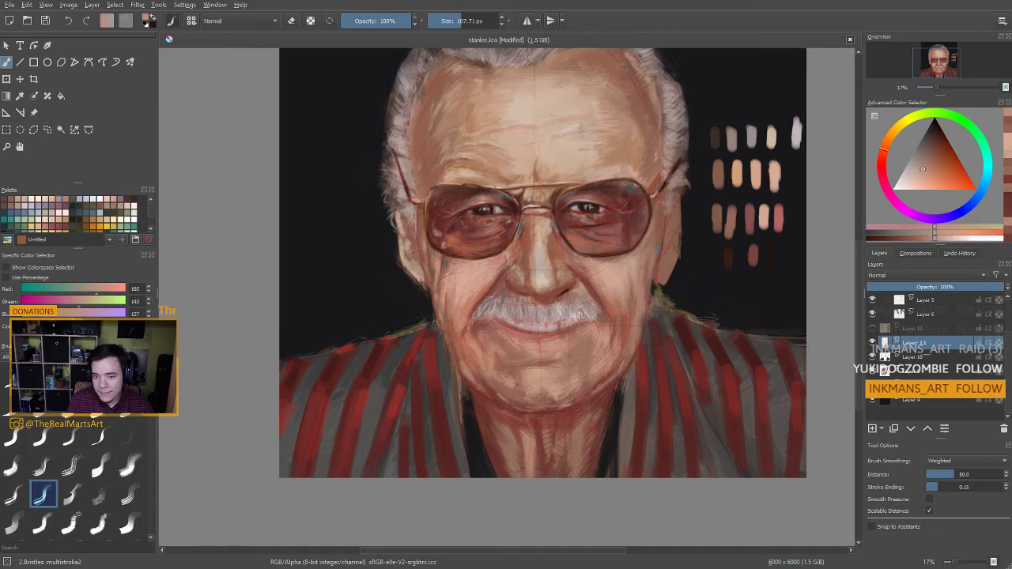
drag(651, 245, 665, 216)
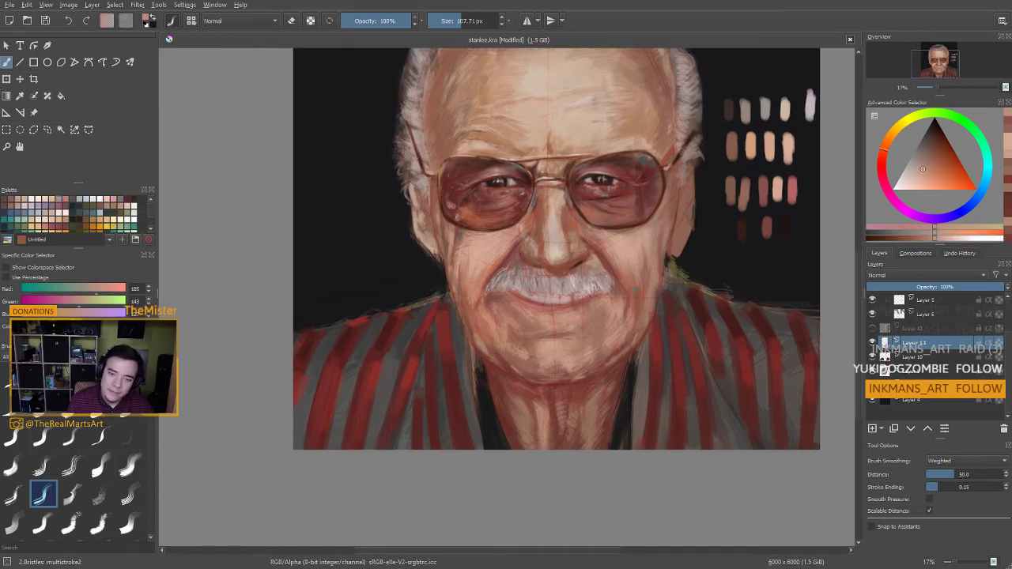
Sample reddish-brown and lighter skin tones from the right-hand jaw and the chin and blend them over the chin
ctrl+click(642, 293)
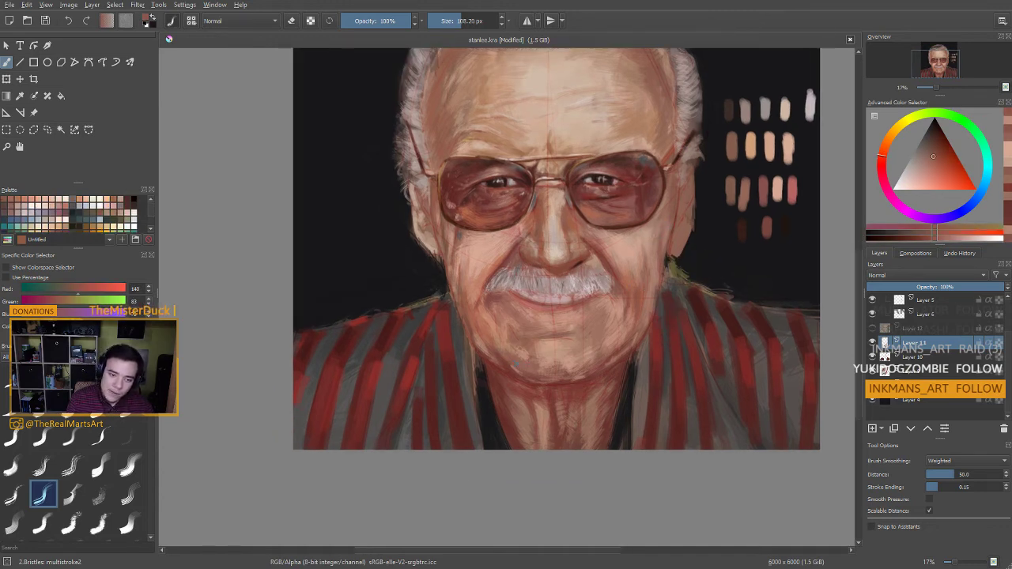
ctrl+click(545, 381)
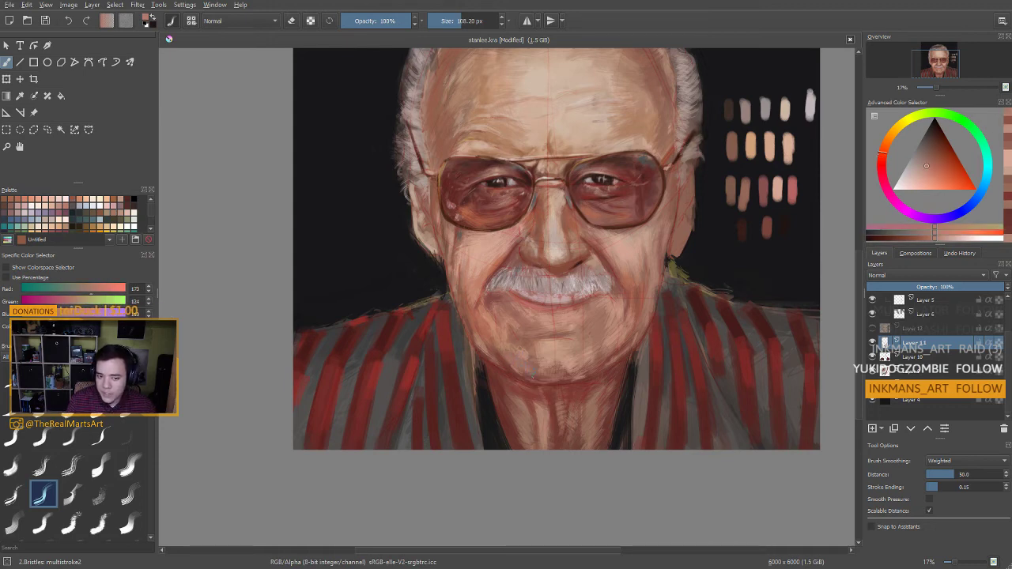
ctrl+click(545, 360)
drag(527, 353, 538, 372)
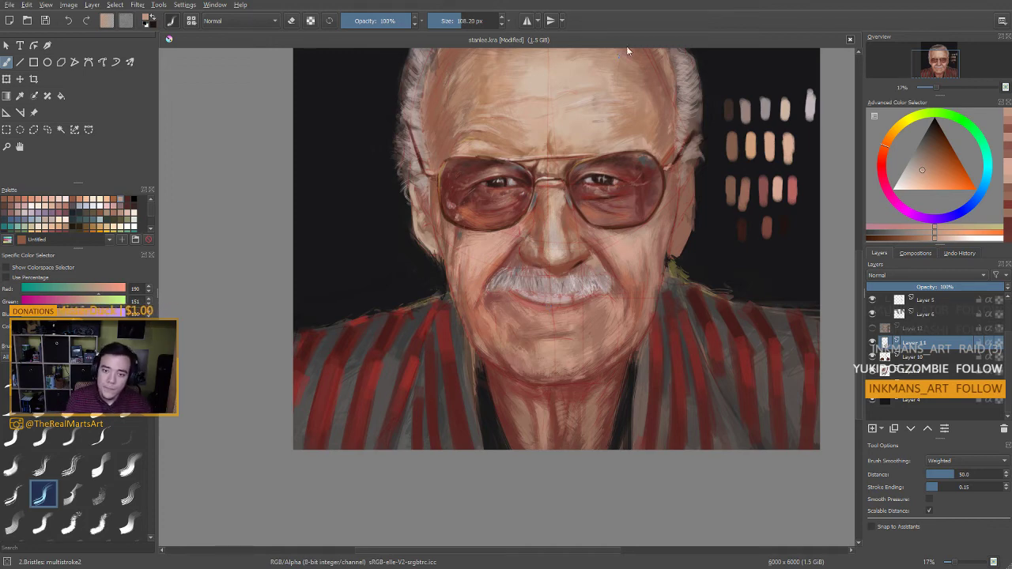
Shrink the brush to about 55 px and refine the right-hand edge of the face and neck with sampled brown and dark red tones
ctrl+click(682, 212)
drag(683, 212, 658, 212)
key([)
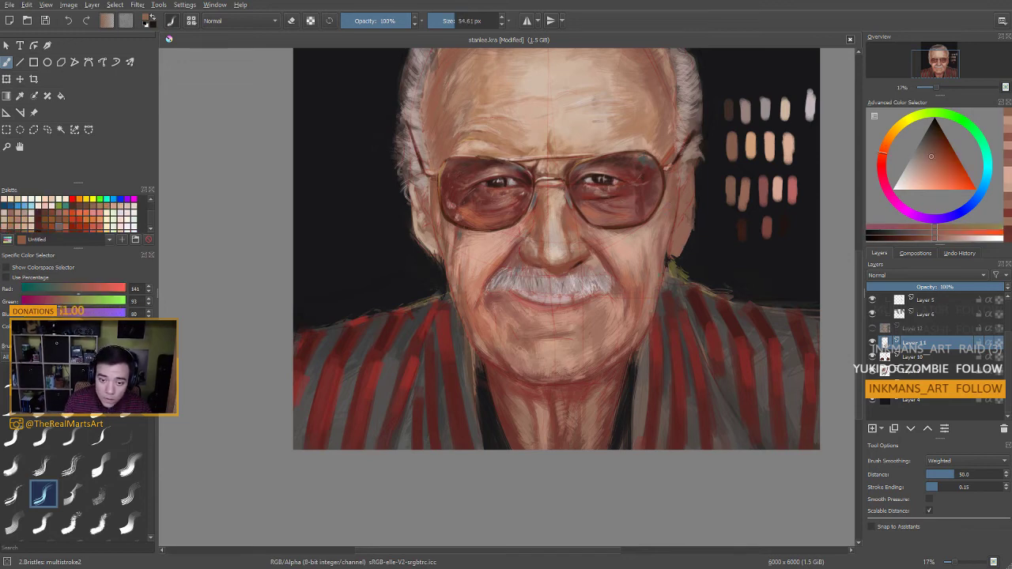
ctrl+click(675, 186)
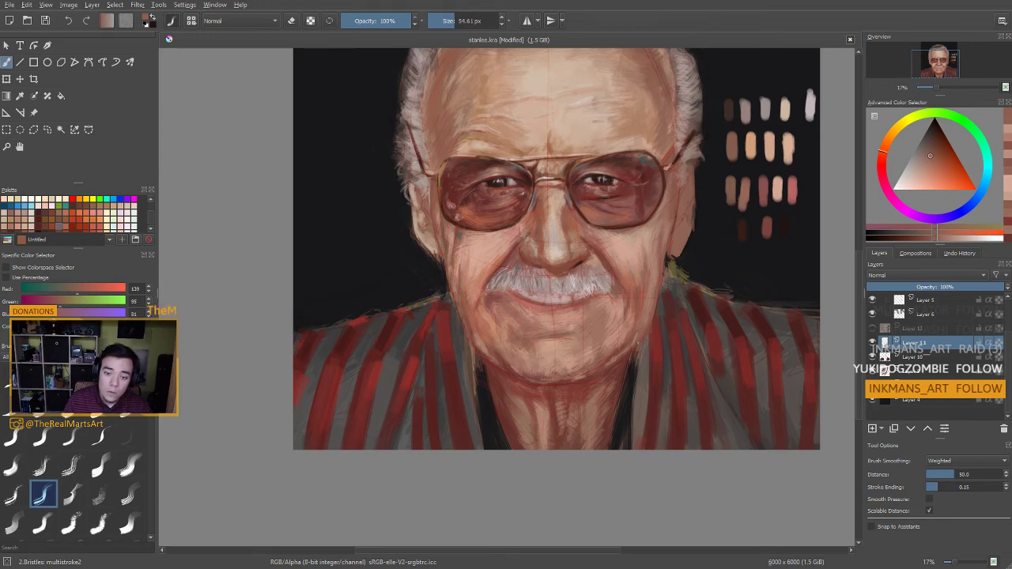
ctrl+click(642, 409)
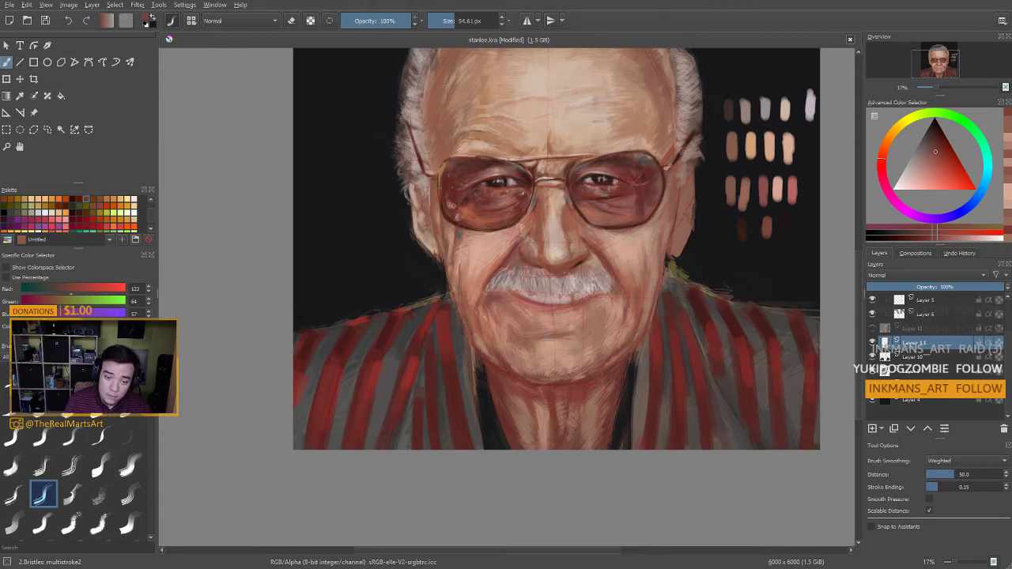
Blend a sampled pinkish skin tone beneath the lower lip, sample the reddish brown of the right-hand cheek and set the brush to about 79 px
ctrl+click(544, 318)
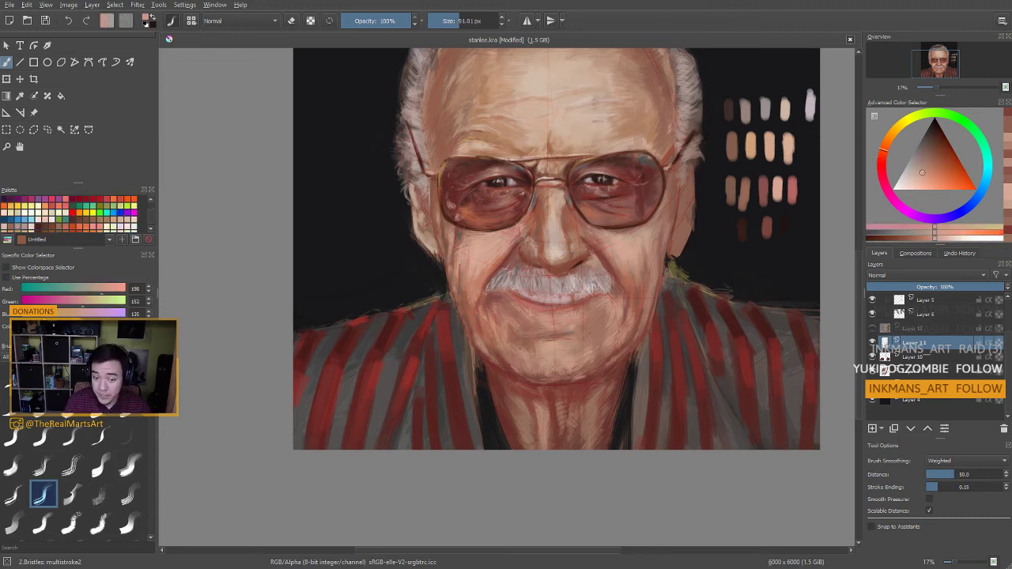
drag(515, 309, 583, 321)
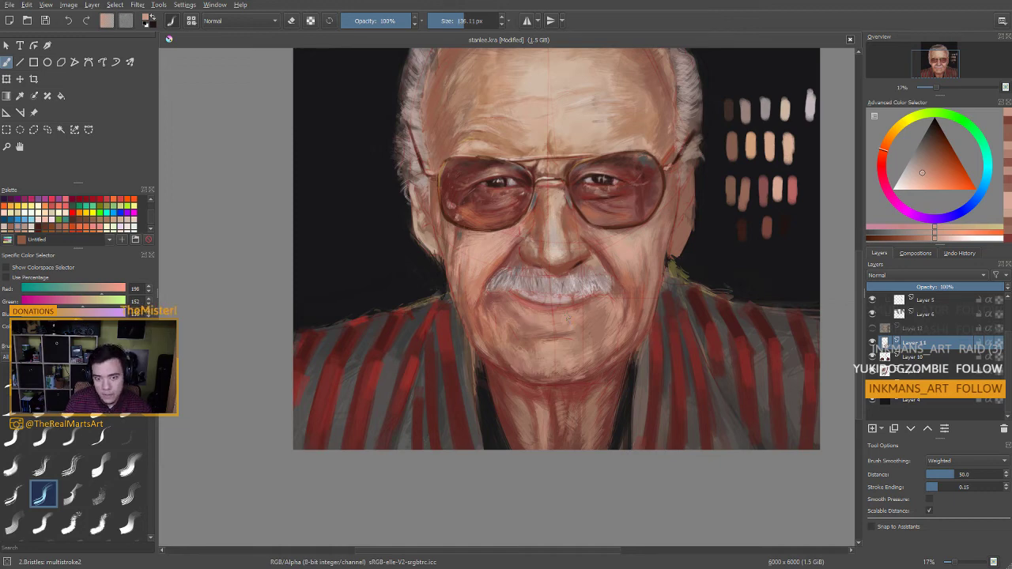
ctrl+click(645, 237)
key(bracketleft)
key(bracketleft)
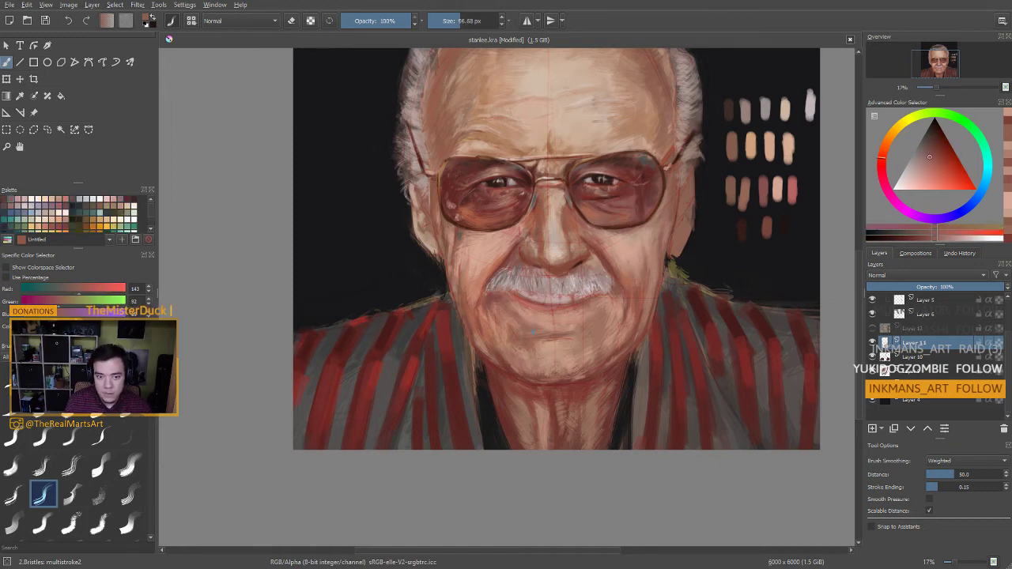
key(bracketright)
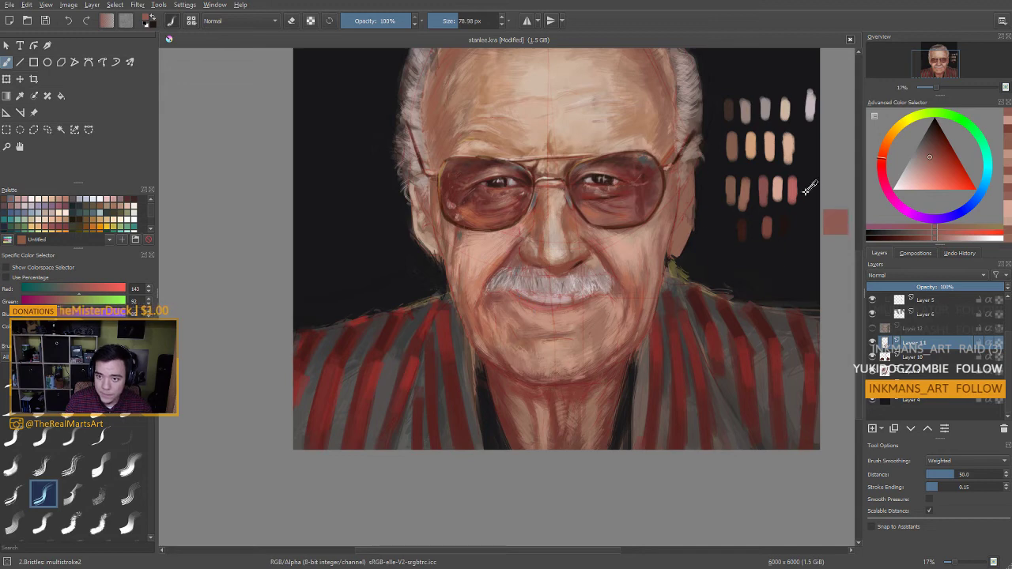
Sample the pinkish-red palette swatch and the pale pink at the moustache's lower edge and brush them over the lower lip
ctrl+click(793, 190)
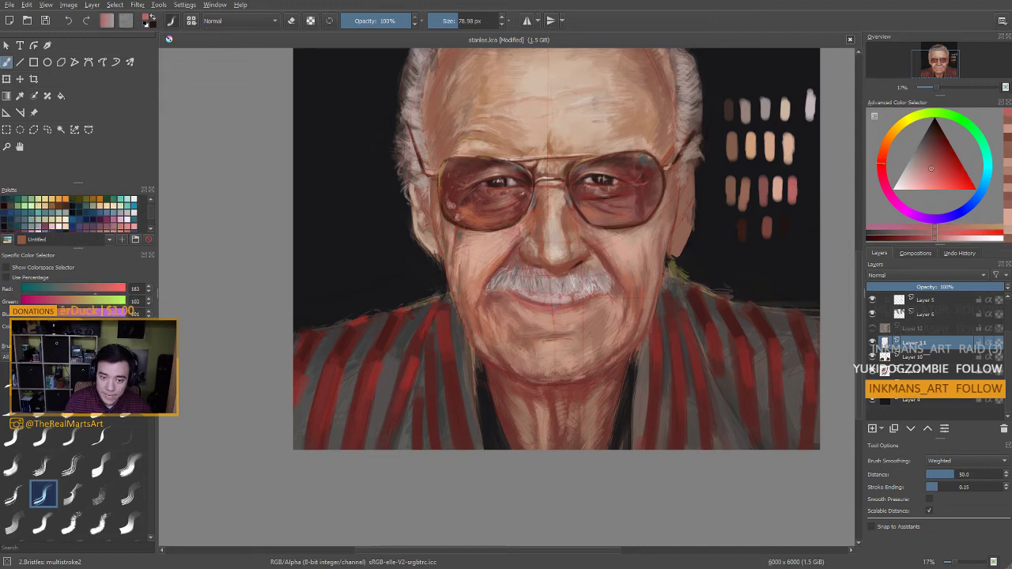
ctrl+click(570, 291)
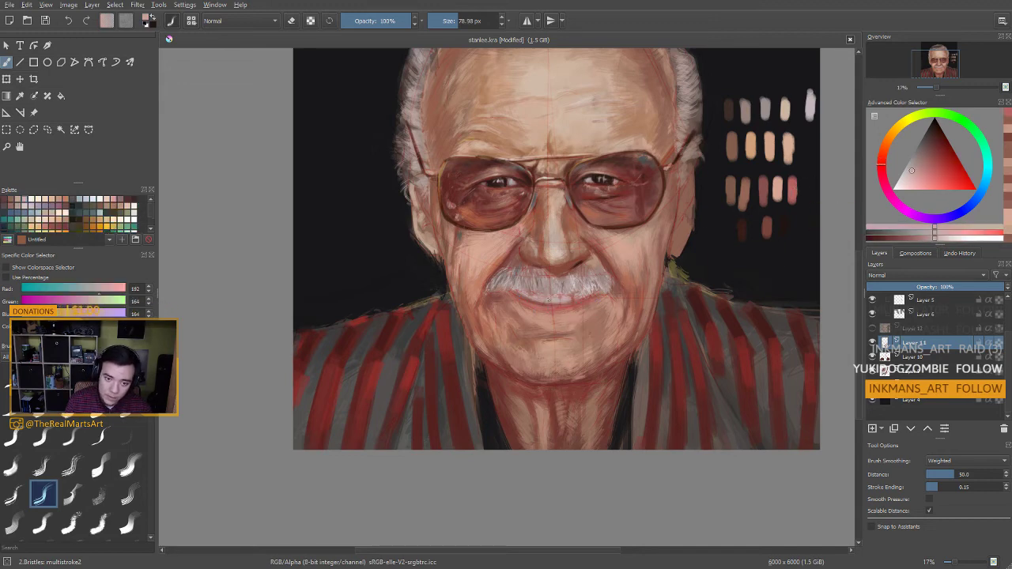
drag(547, 302, 556, 302)
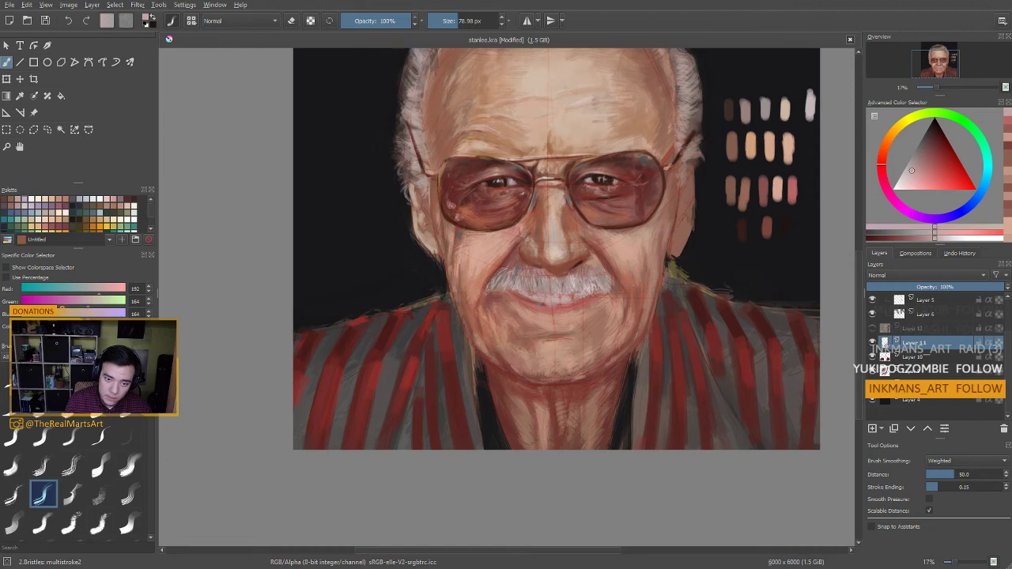
drag(610, 305, 579, 320)
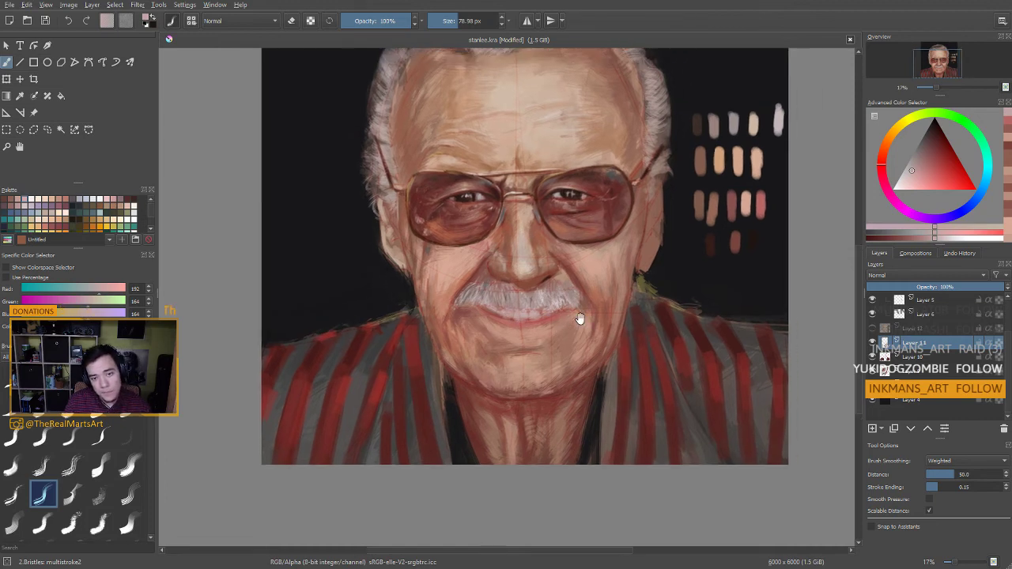
Sample the reddish brown beneath the right-hand lens, reduce the brush to about 41 px and touch up the right-hand cheek shading
ctrl+click(581, 226)
shift+drag(589, 229, 570, 229)
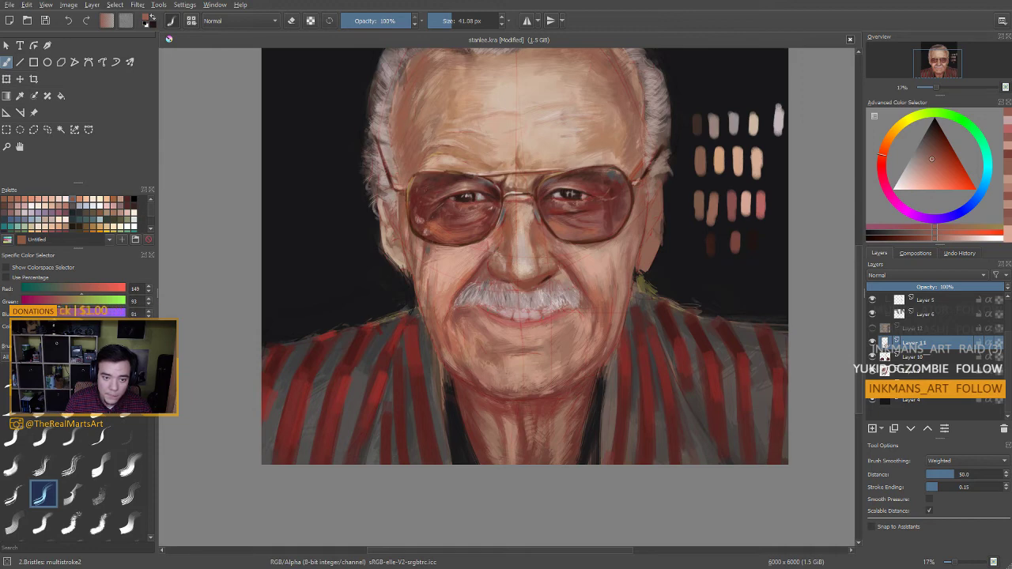
drag(585, 313, 576, 302)
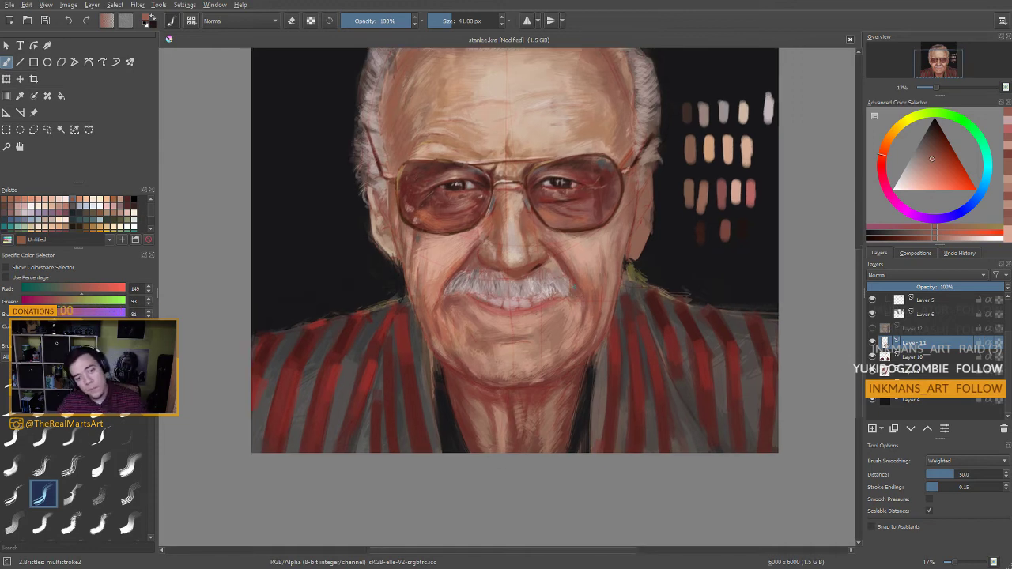
scroll(528, 316, down, 3)
scroll(537, 320, up, 1)
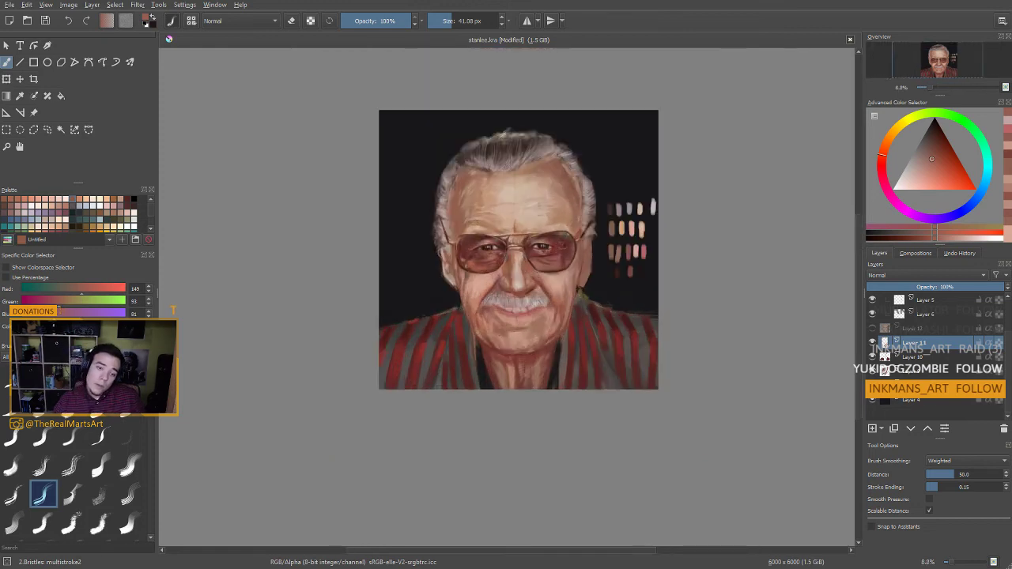
drag(535, 319, 531, 336)
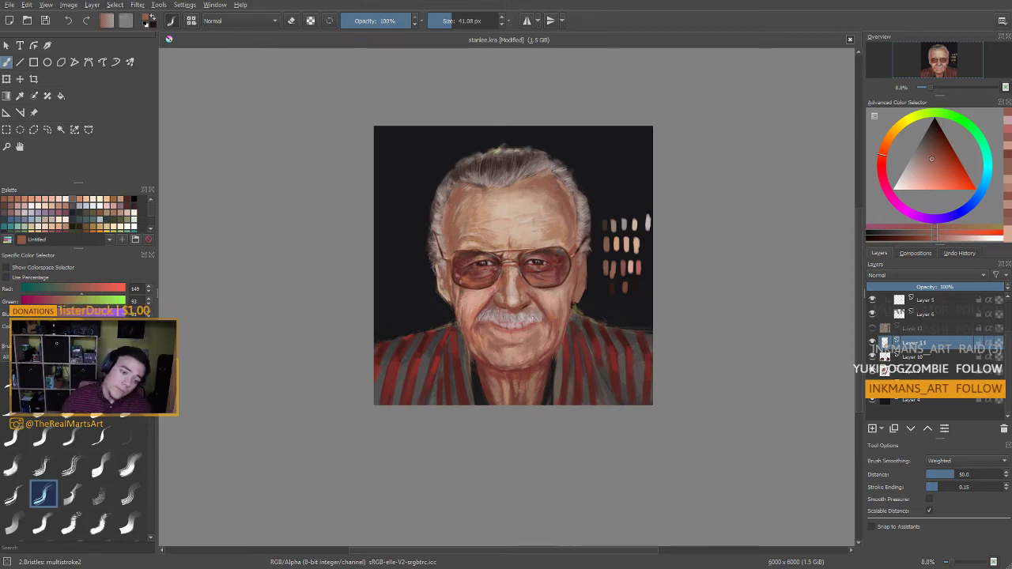
Refine the dark collar edges along the neck with sampled near-black at about 59 px and a brown skin tone at about 30 px
ctrl+click(480, 398)
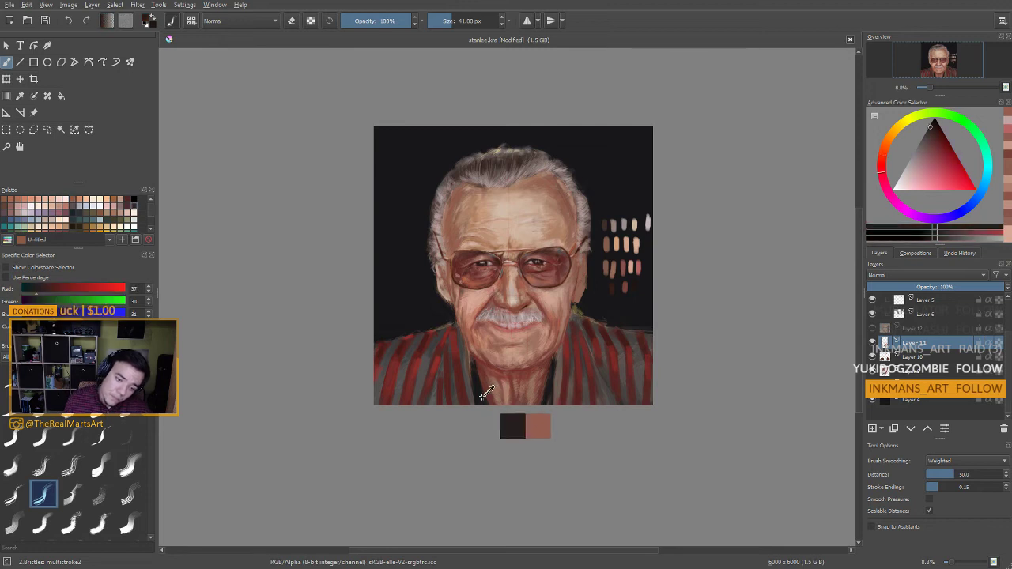
ctrl+click(476, 380)
drag(476, 381, 482, 385)
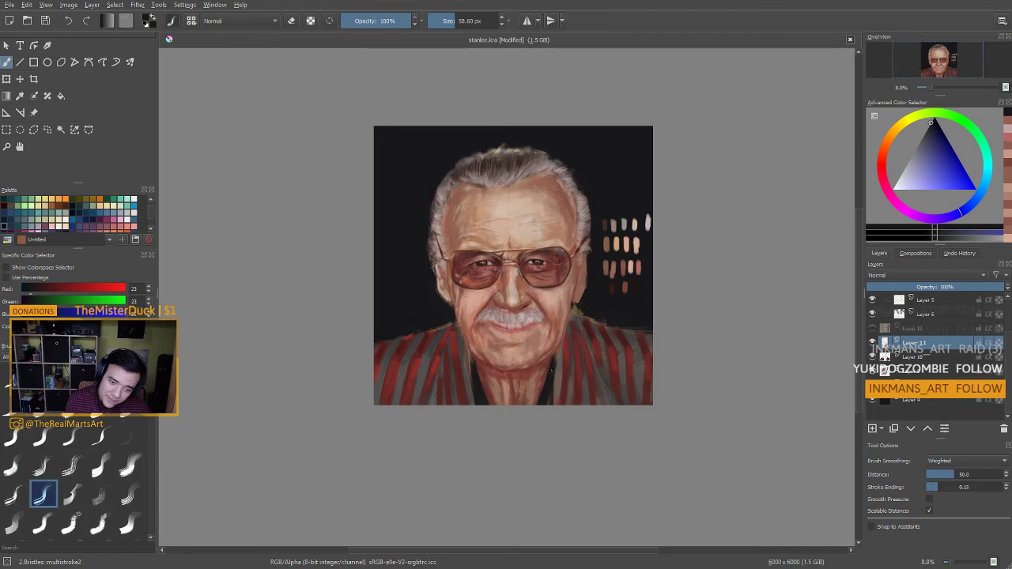
ctrl+click(500, 383)
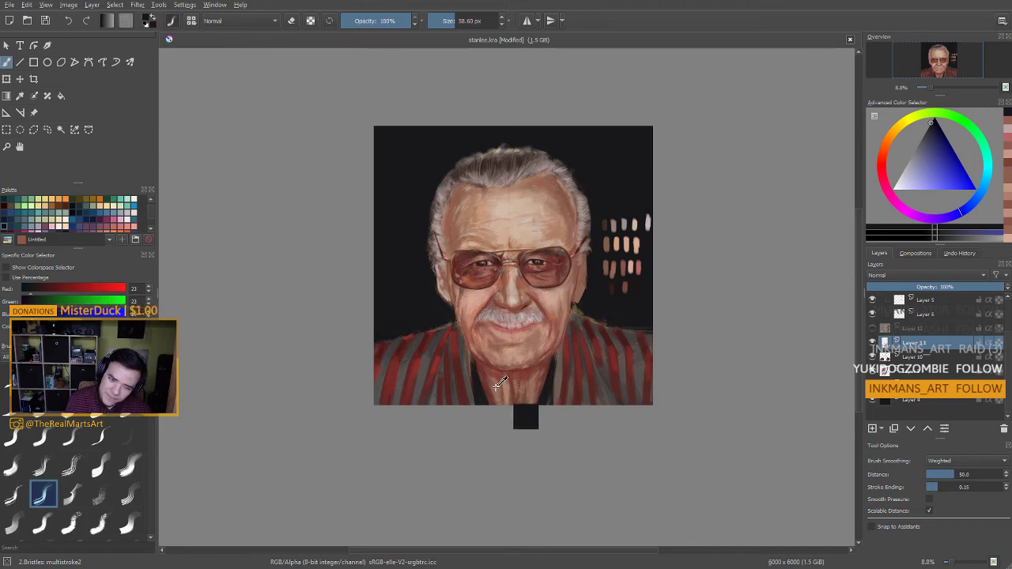
drag(488, 399, 486, 394)
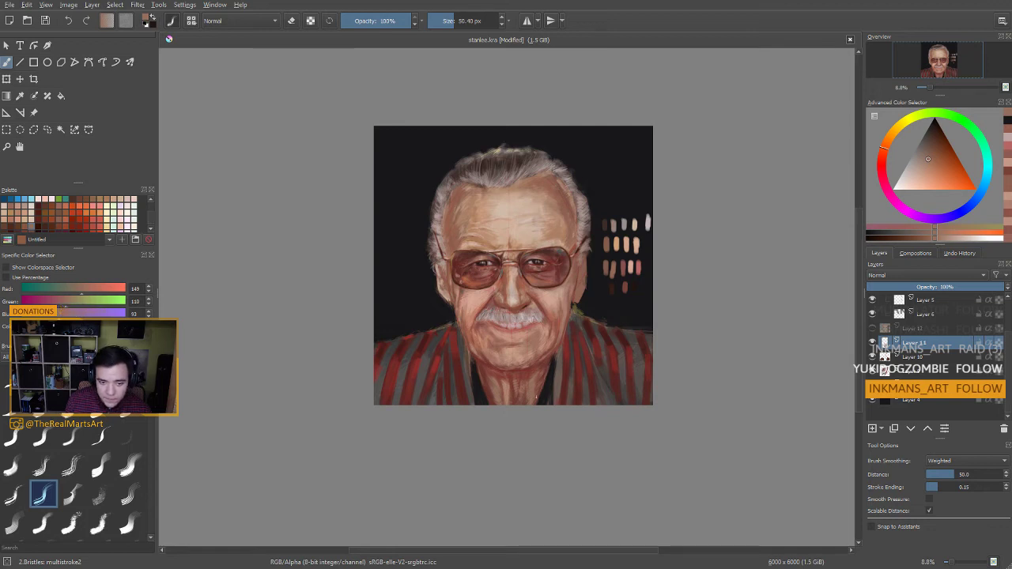
drag(497, 414, 516, 405)
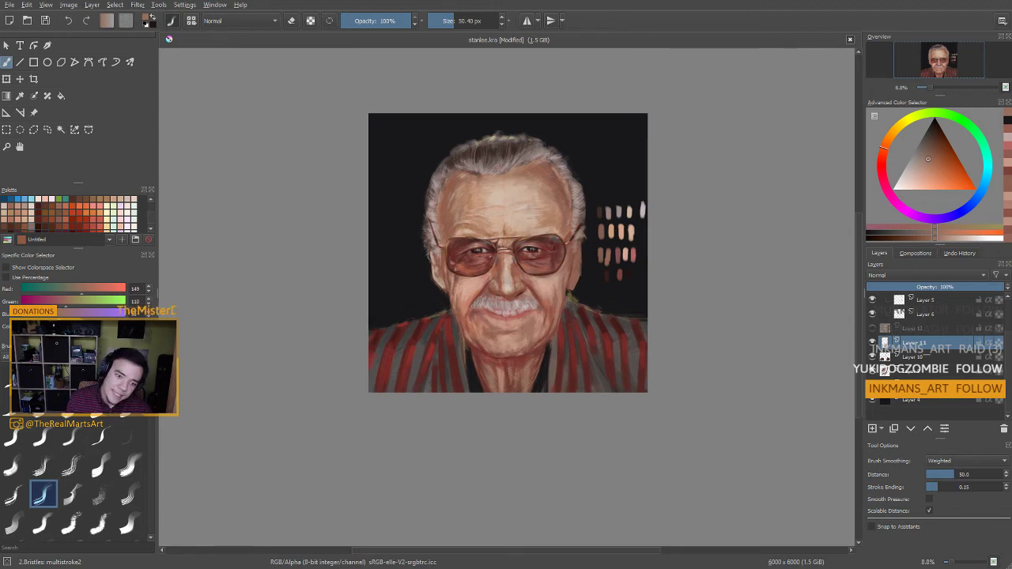
Deepen the neck shadows and folds below the chin with dark reds sampled from the neck and lens, varying the brush between about 62 and 87 px
ctrl+click(518, 367)
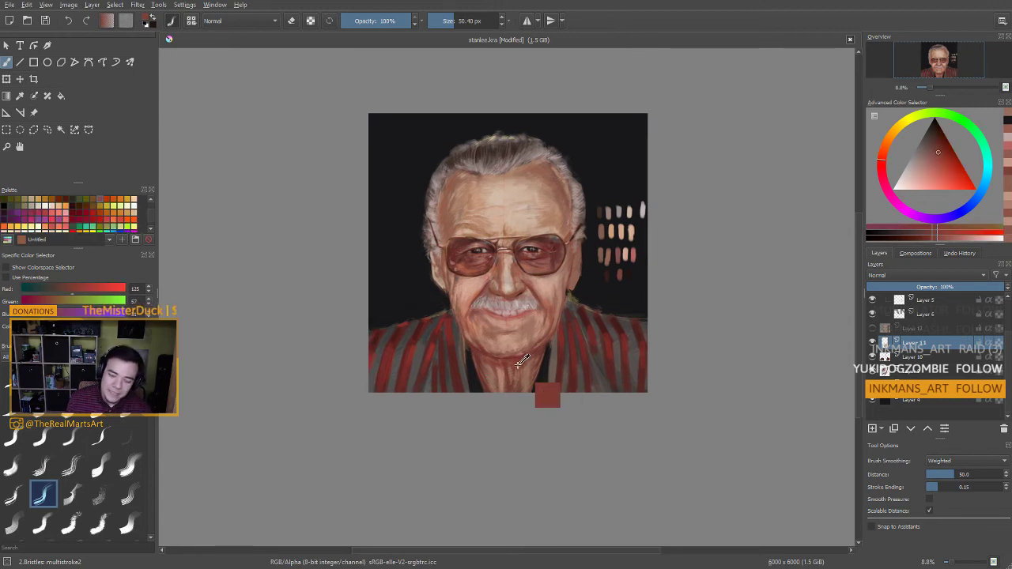
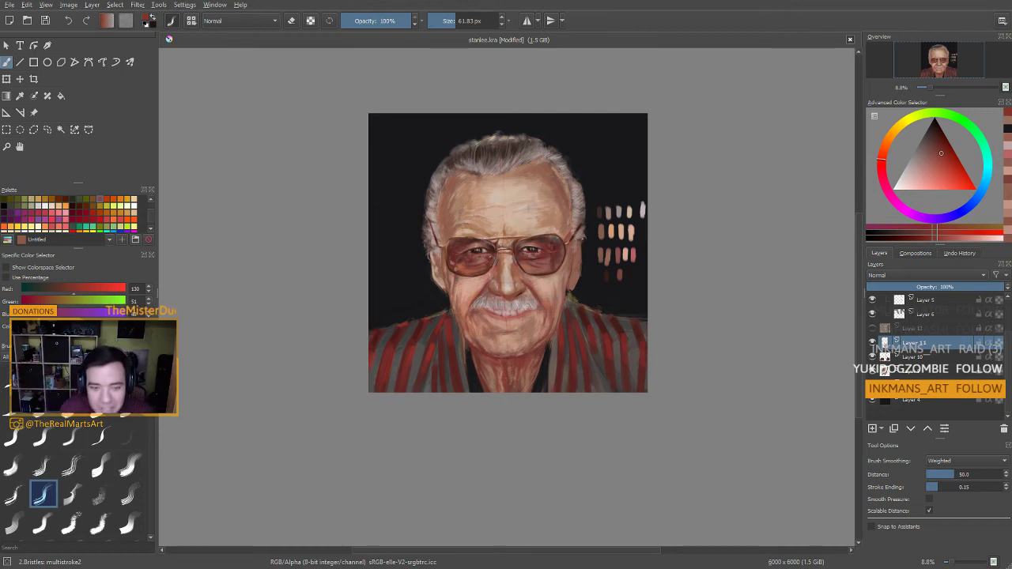
ctrl+click(559, 245)
ctrl+click(555, 274)
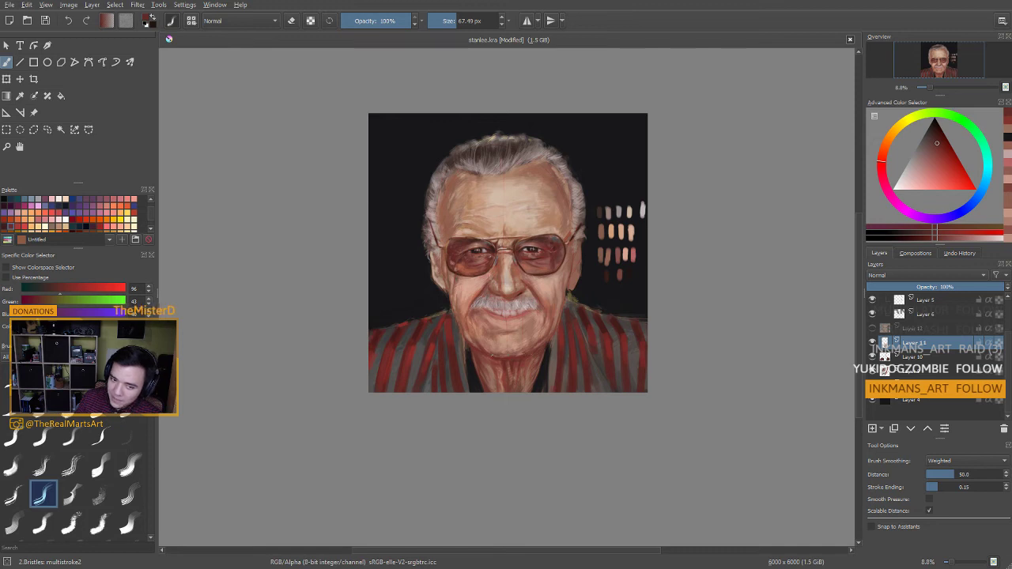
drag(495, 363, 504, 364)
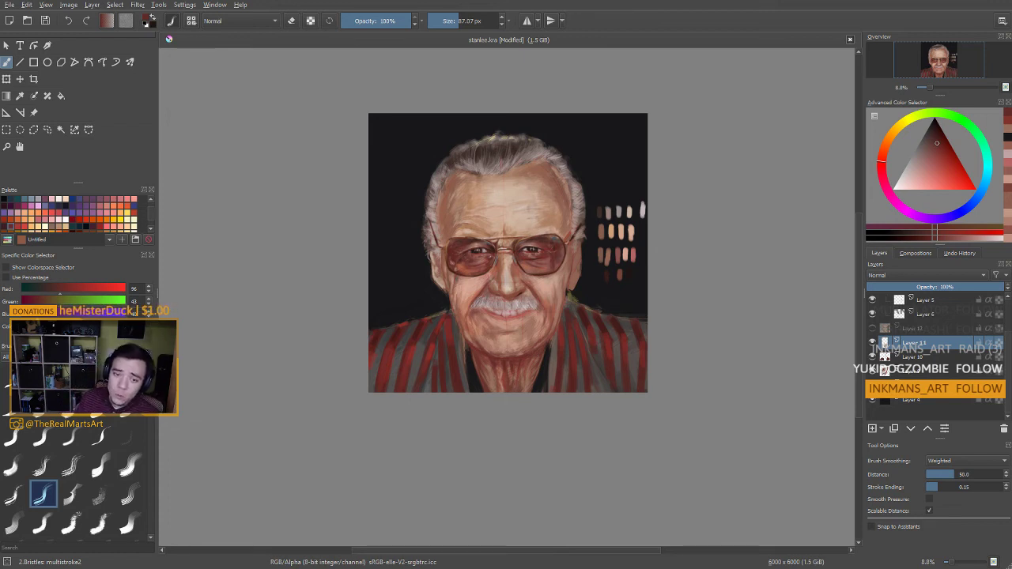
ctrl+click(544, 242)
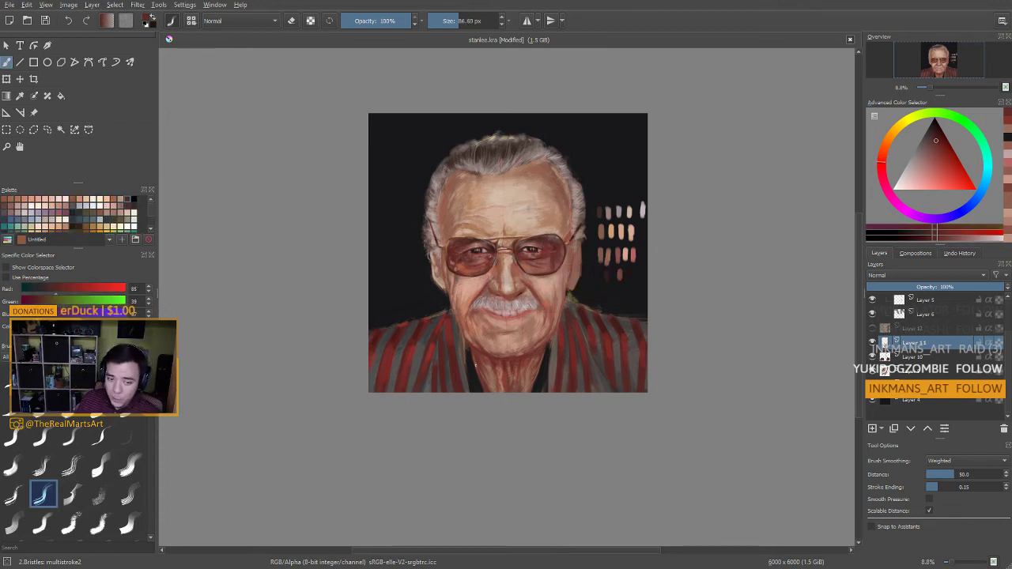
shift+drag(475, 365, 478, 373)
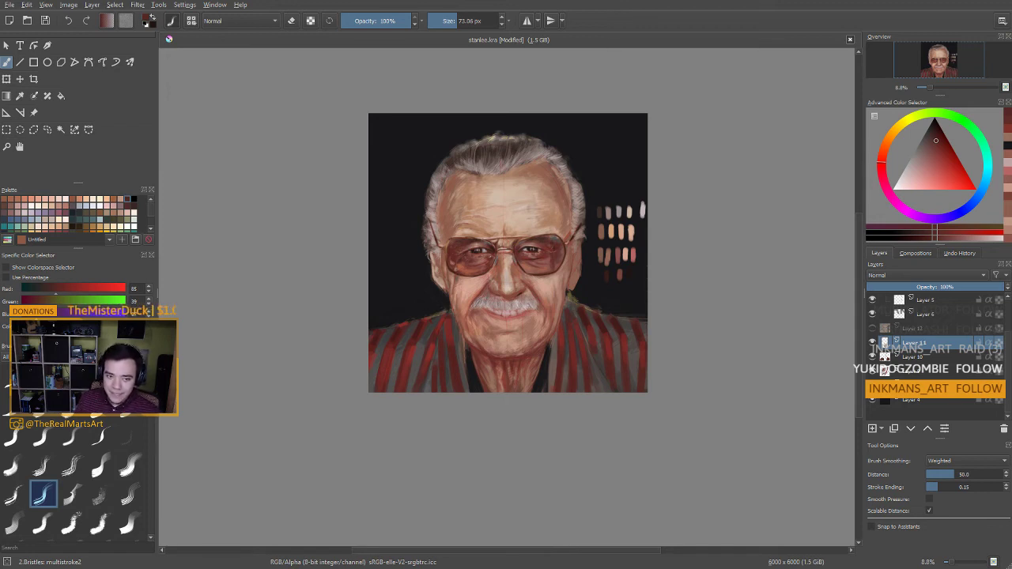
Touch up the left-hand cheek and temple with sampled skin tones and clean the ear edge with background near-black at about 94 px
ctrl+click(457, 295)
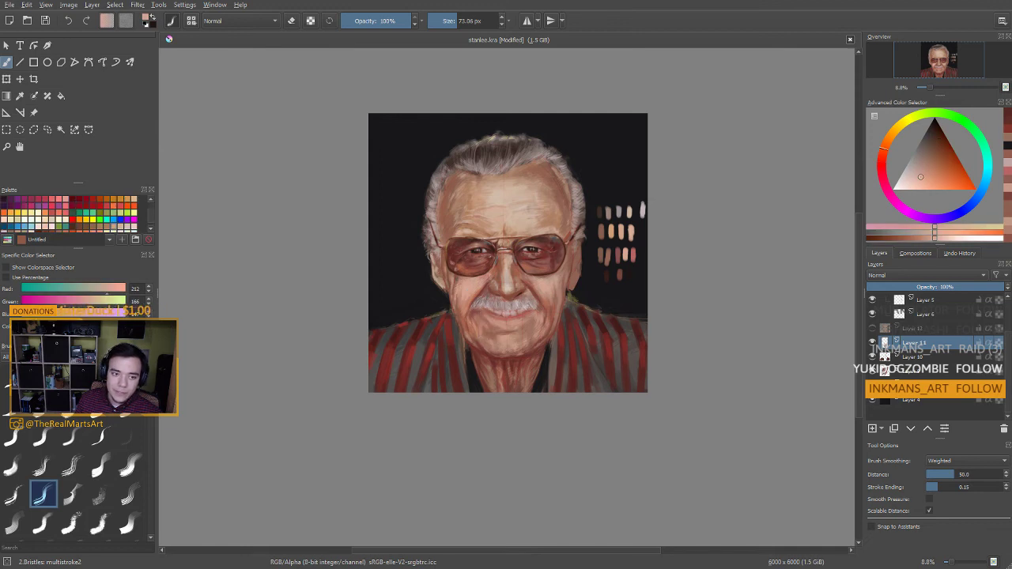
ctrl+click(445, 228)
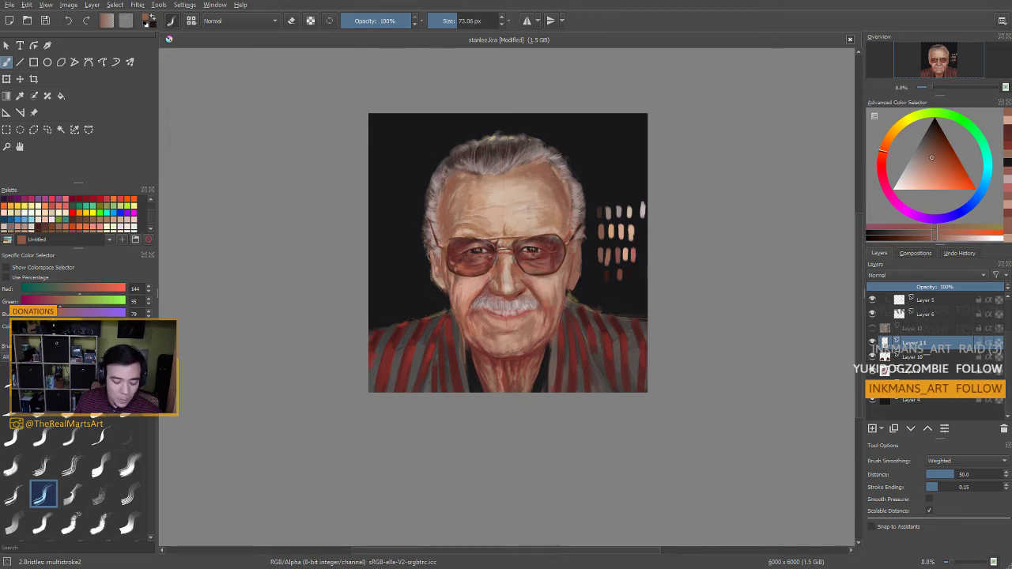
ctrl+click(420, 279)
shift+drag(431, 279, 441, 279)
key(e)
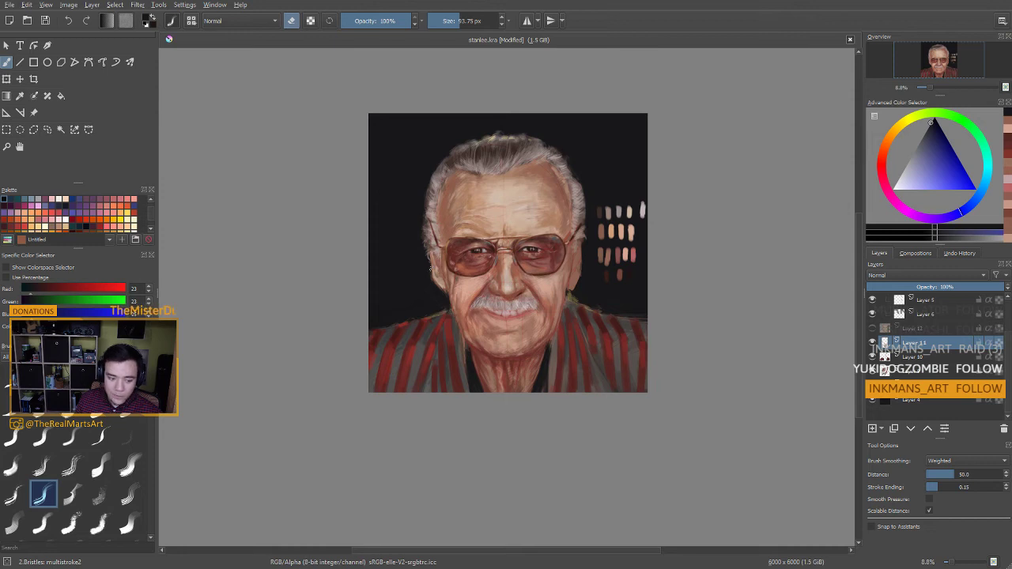
key(e)
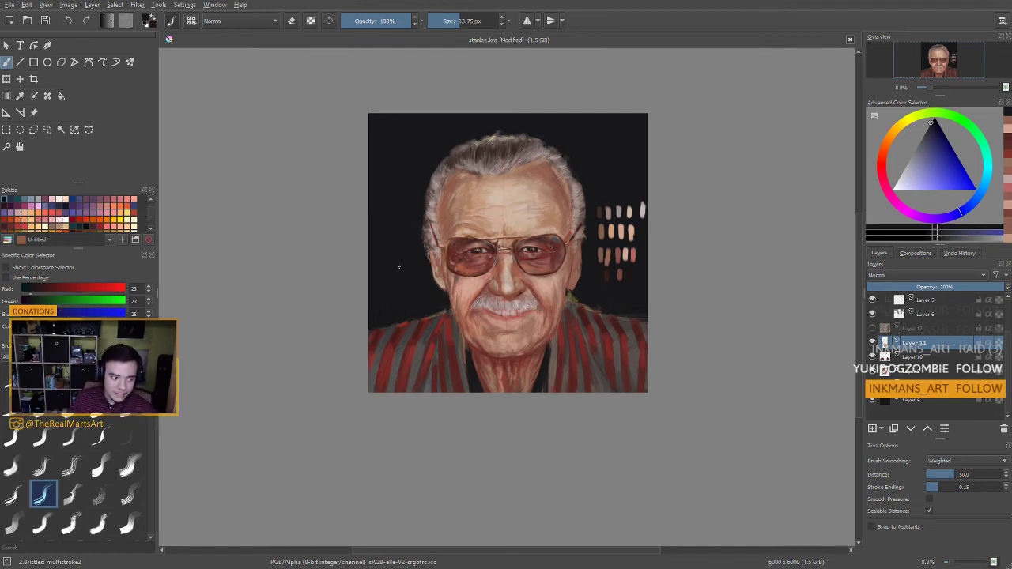
drag(460, 150, 473, 209)
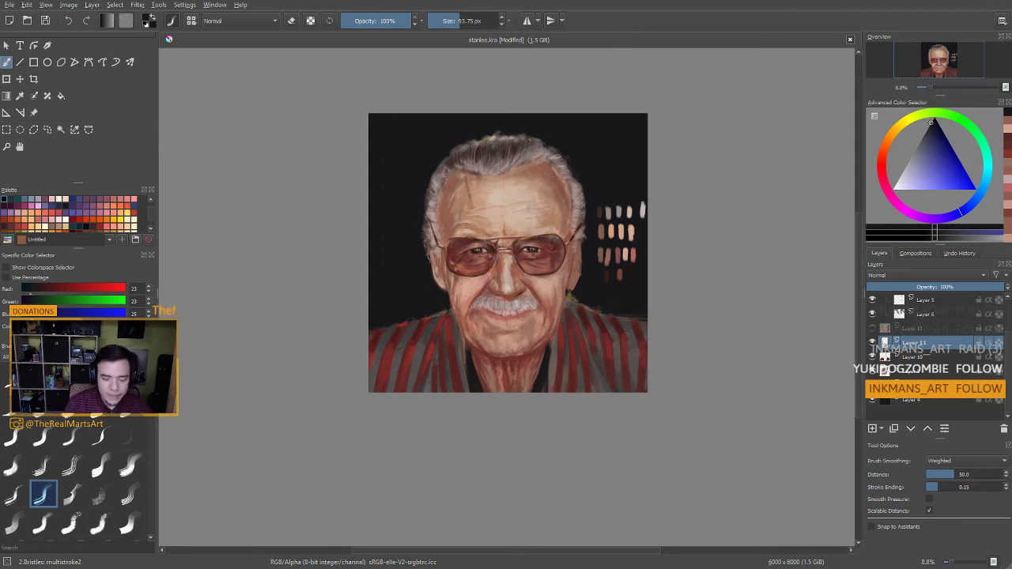
Rework the right-hand cheek and ear with sampled peach, brown and muted red tones at about 113 px, and save the painting
ctrl+click(533, 284)
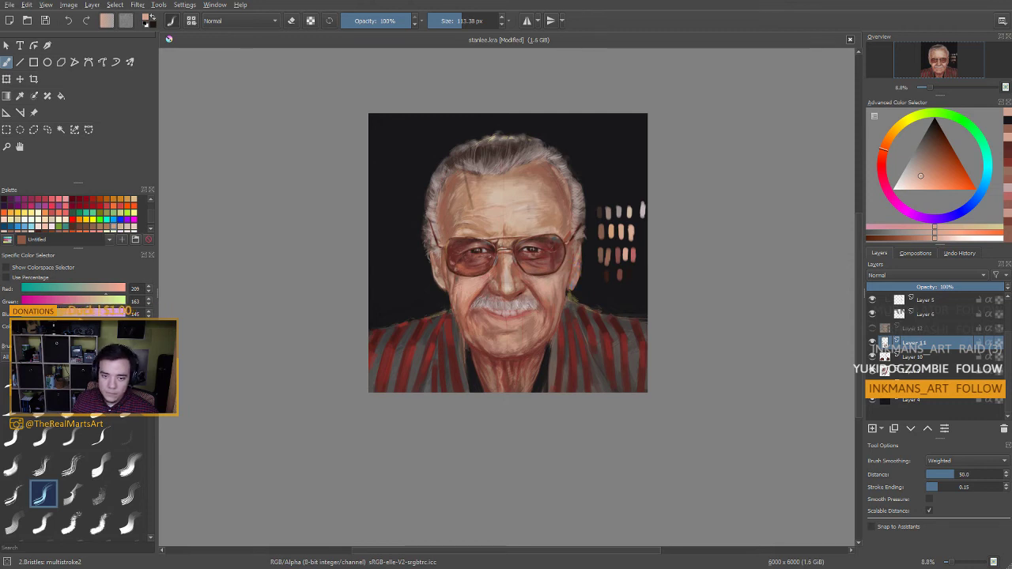
drag(559, 307, 562, 298)
ctrl+click(587, 261)
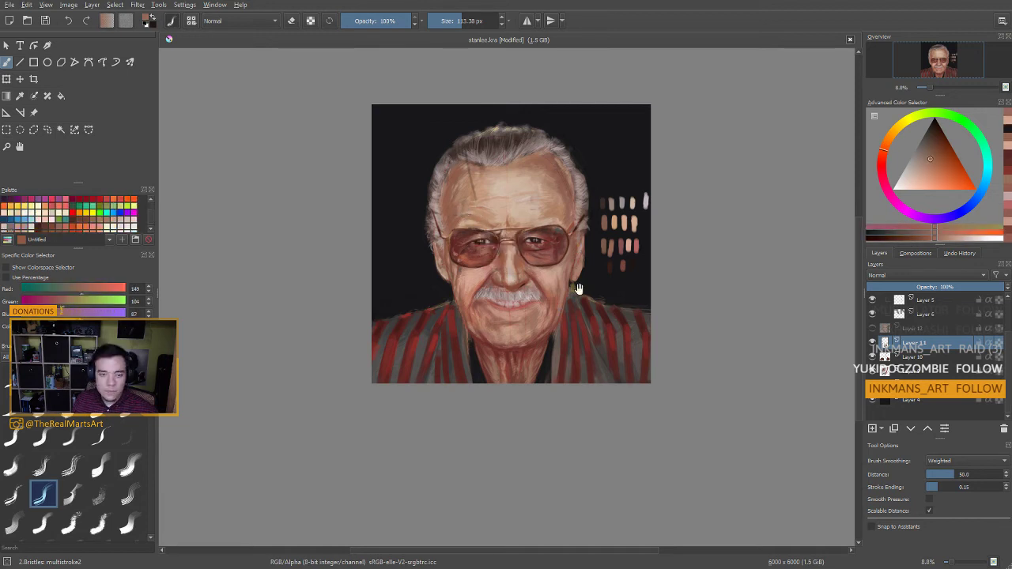
drag(579, 290, 579, 281)
ctrl+click(635, 239)
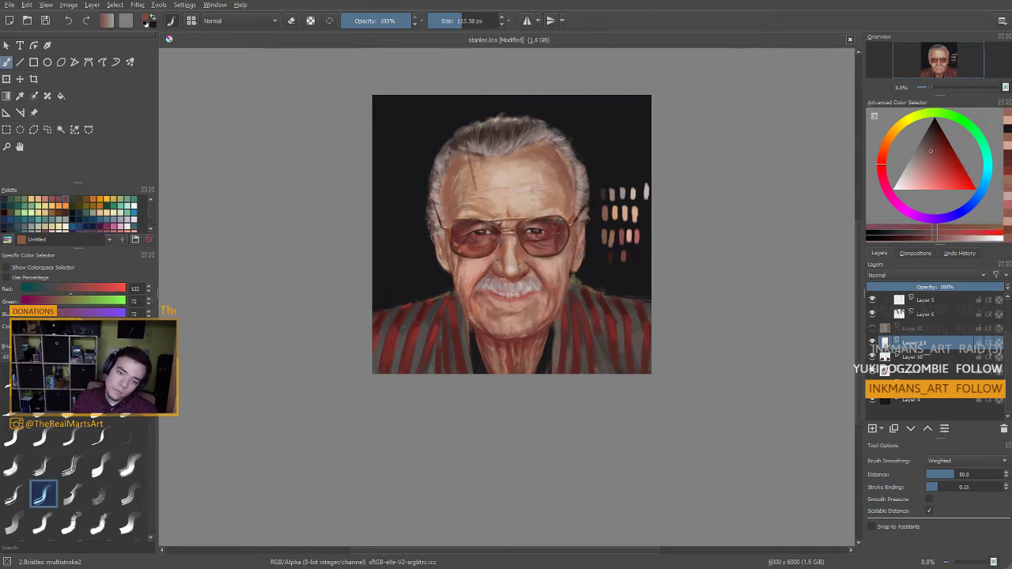
ctrl+click(641, 233)
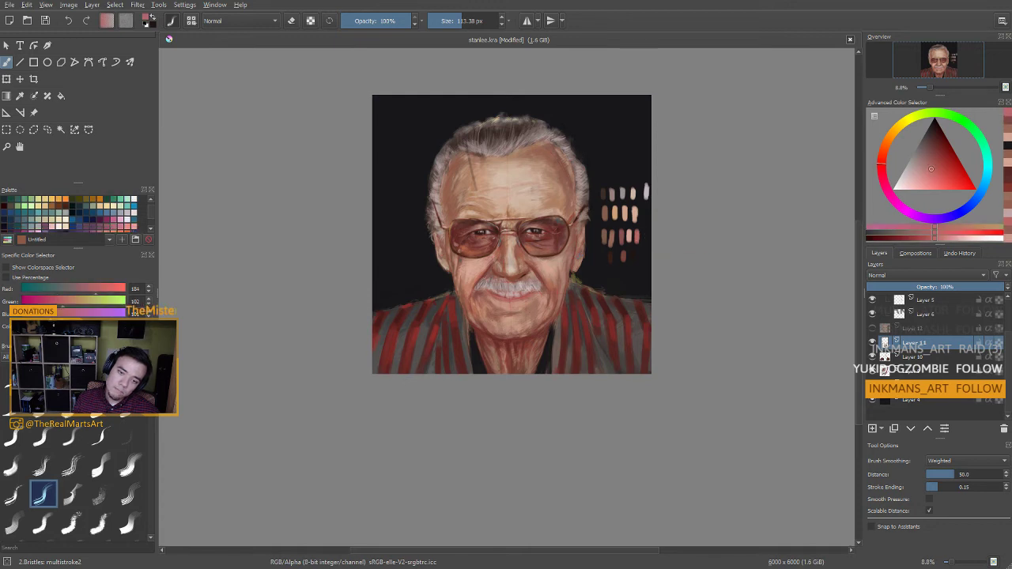
drag(577, 267, 583, 258)
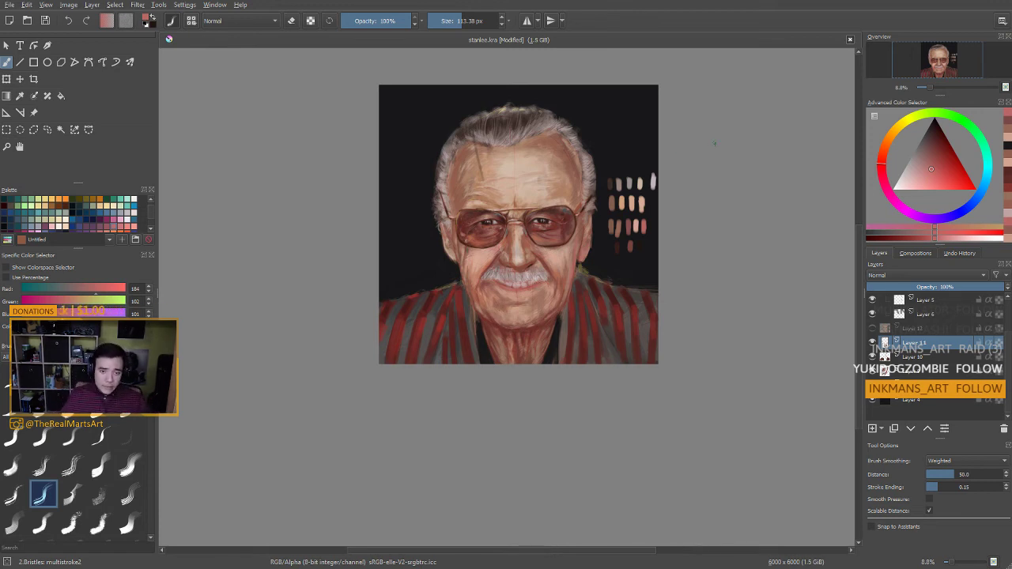
key(ctrl+s)
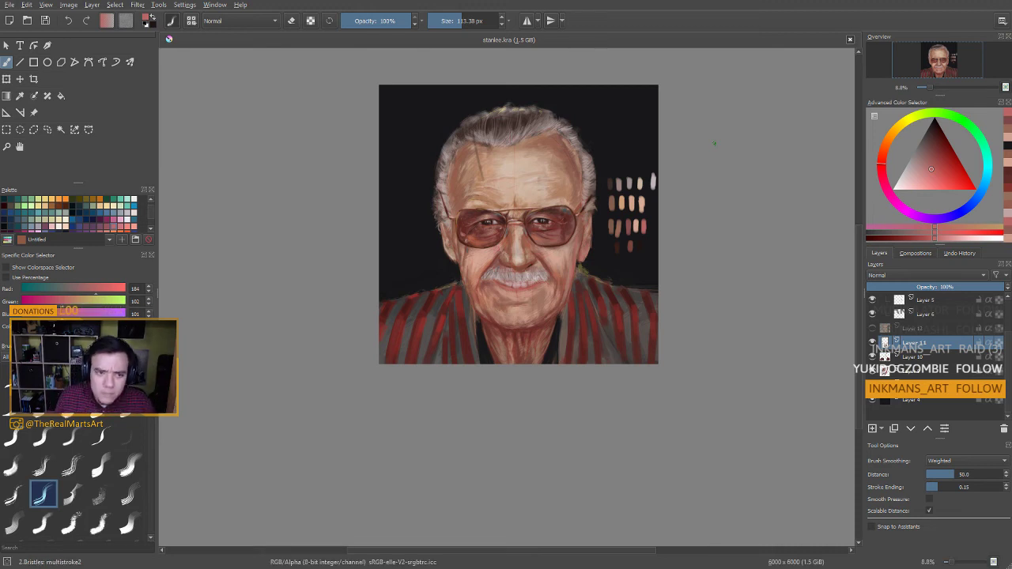
Undo the last stroke and remove the stray dark line from the forehead using sampled skin tones and the eraser at about 113 px
key(ctrl+z)
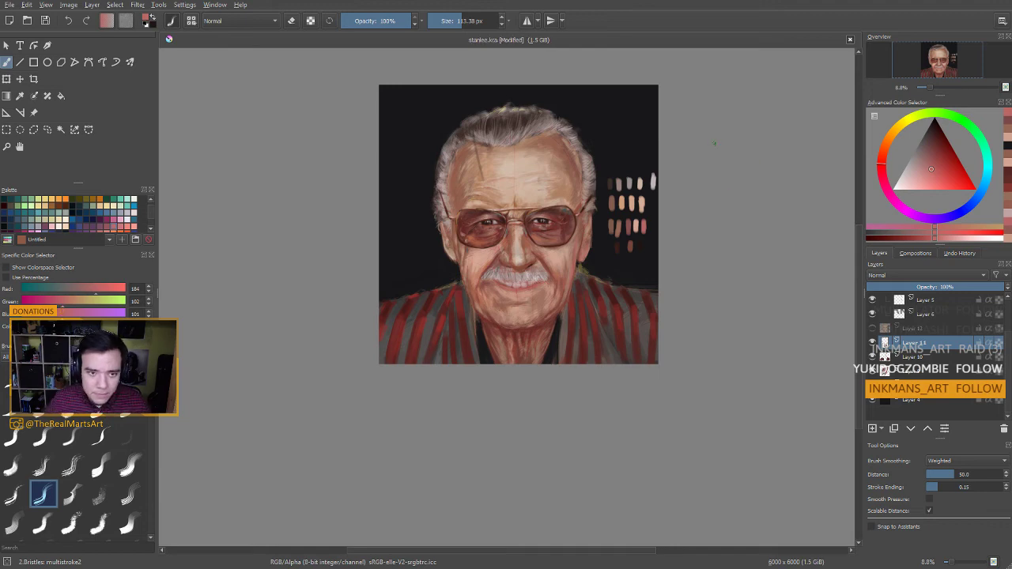
scroll(493, 150, up, 5)
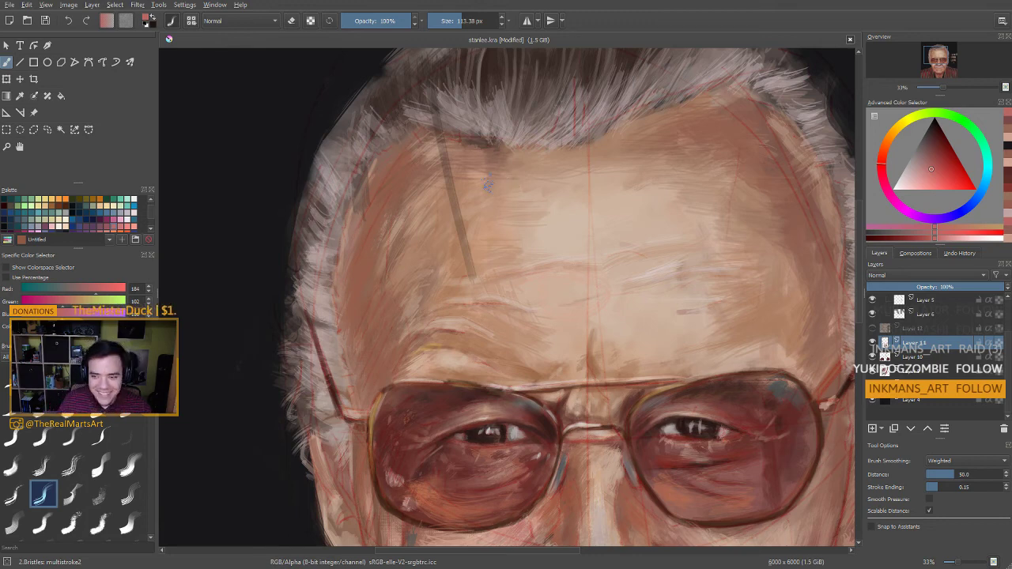
ctrl+click(491, 209)
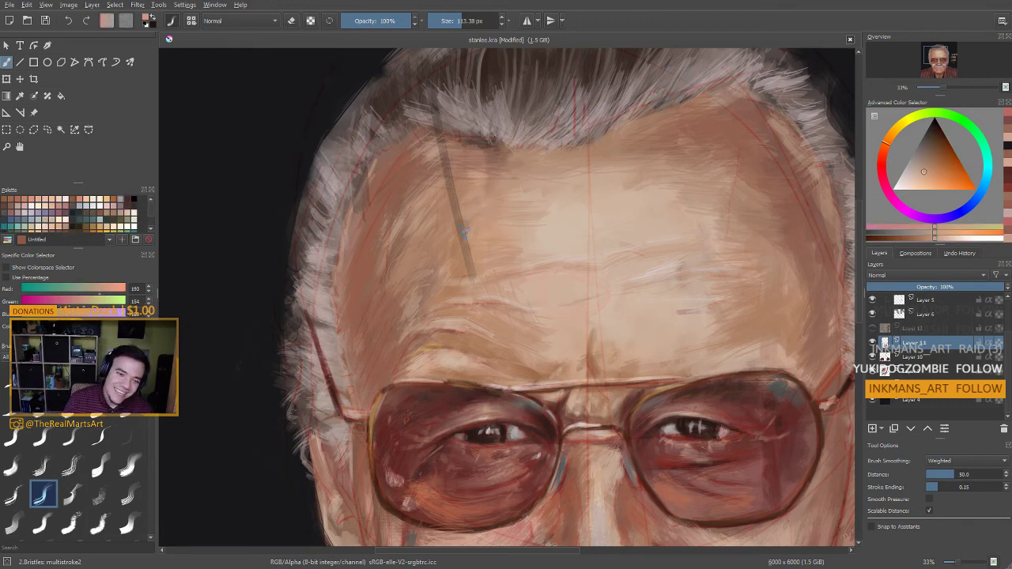
drag(464, 229, 473, 280)
drag(461, 227, 454, 207)
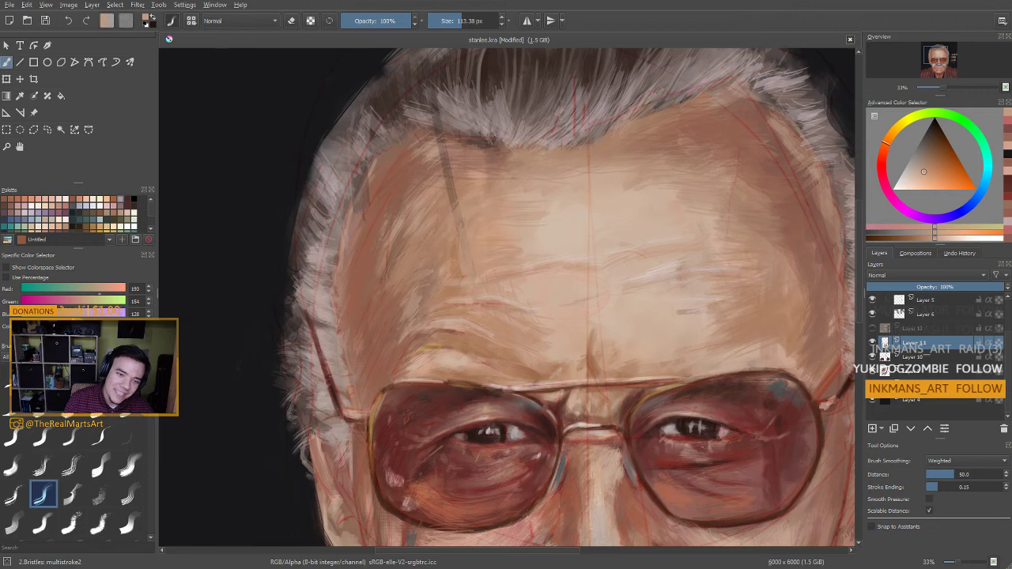
ctrl+click(446, 204)
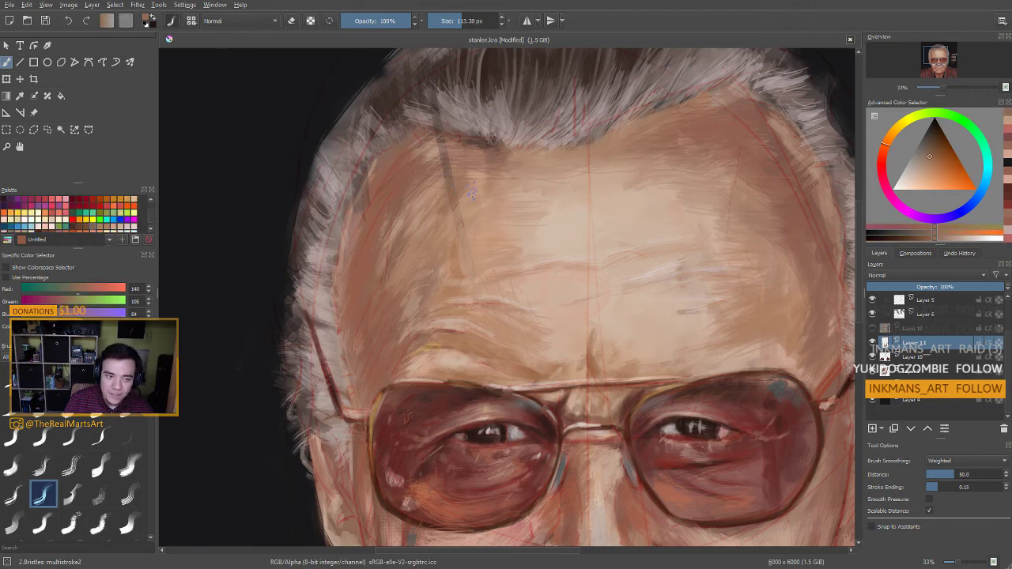
key(e)
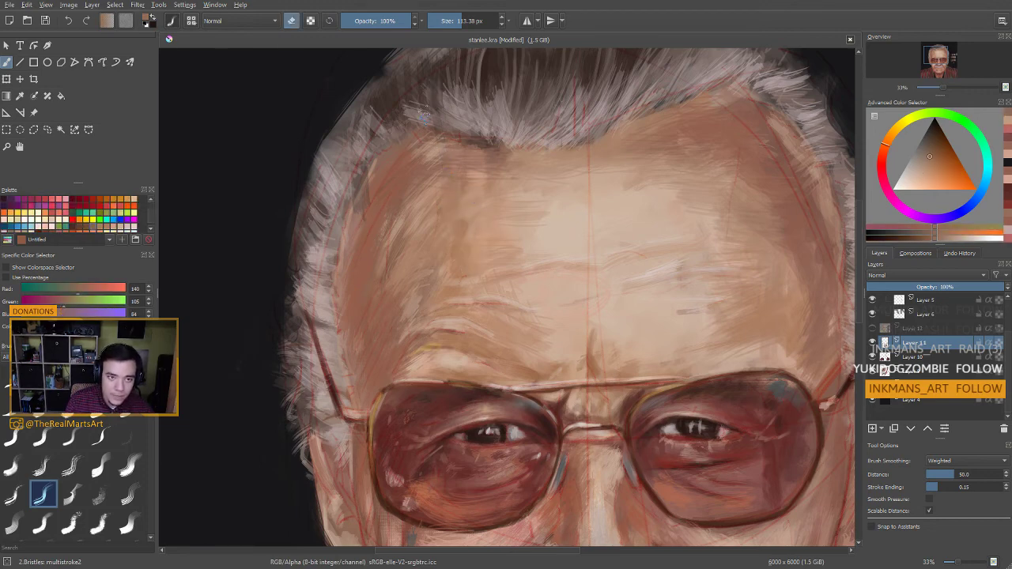
drag(490, 202, 518, 77)
drag(512, 174, 311, 163)
drag(445, 289, 476, 162)
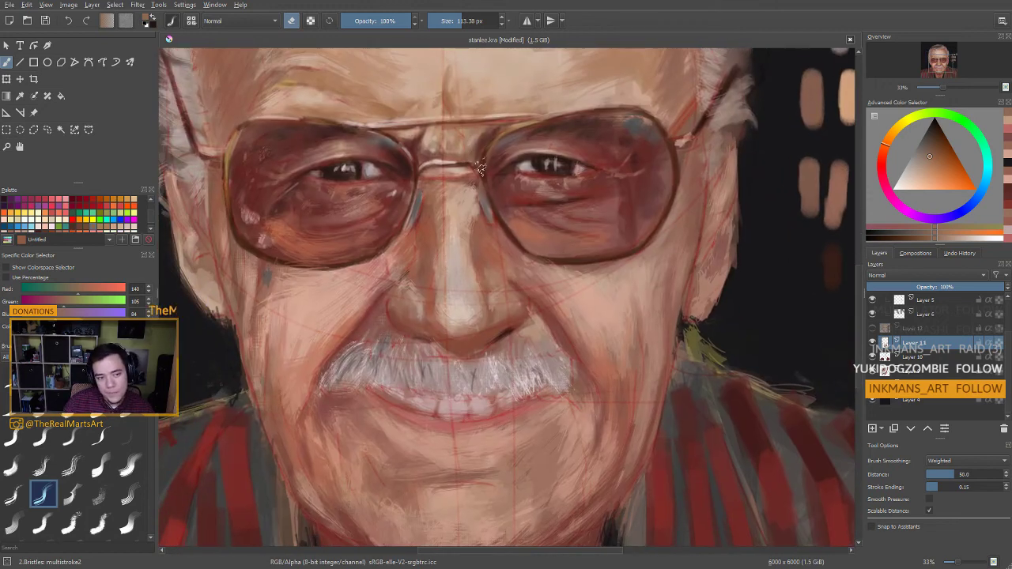
Check the cleaned forehead against the whole portrait and save the painting
scroll(475, 162, down, 6)
scroll(539, 250, up, 2)
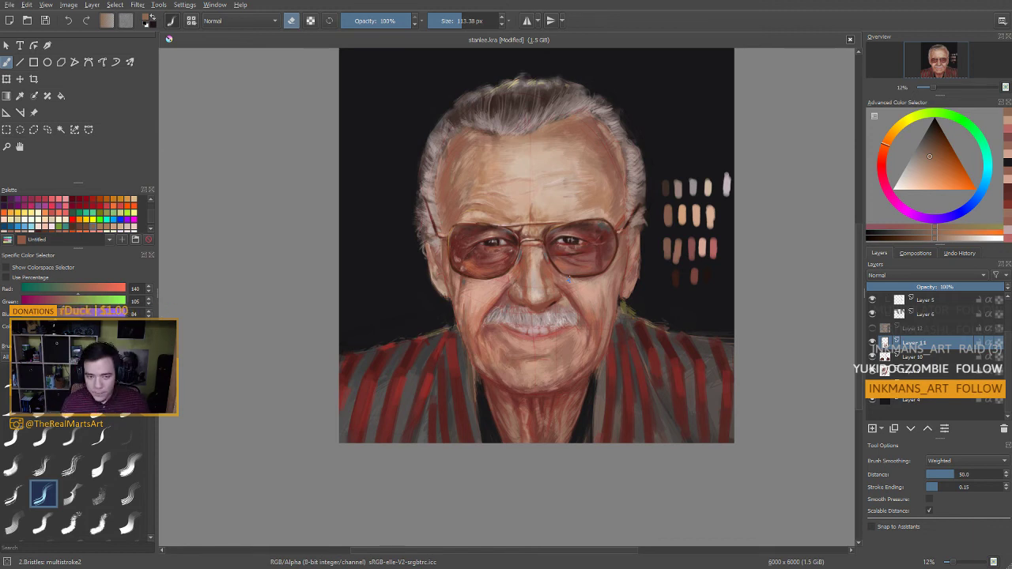
scroll(568, 278, up, 3)
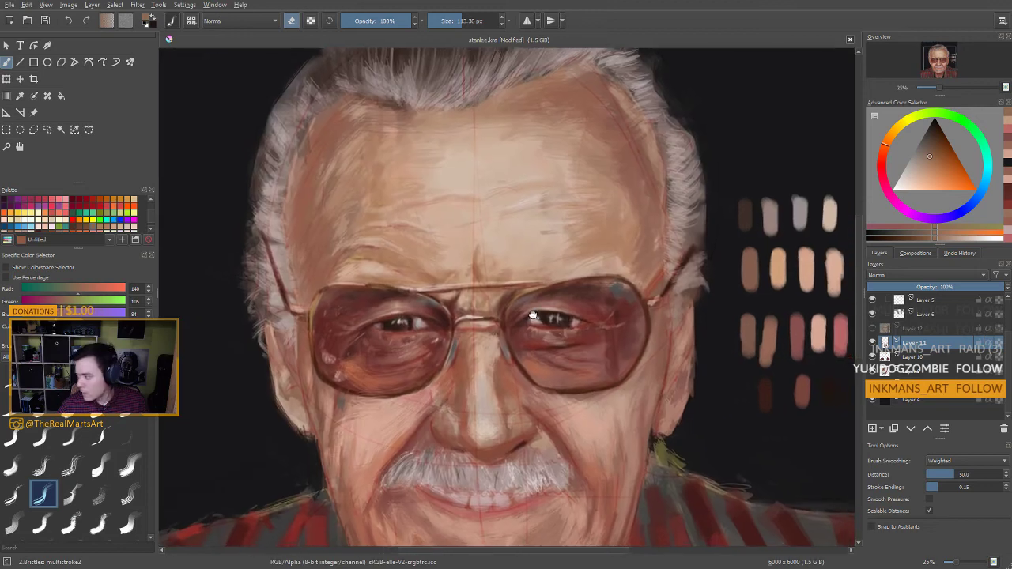
scroll(522, 318, up, 1)
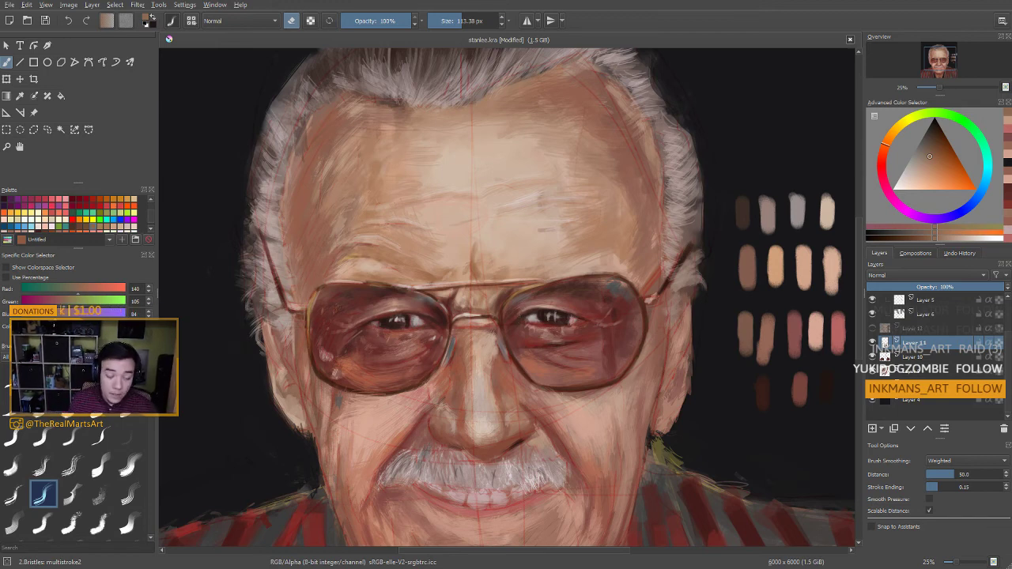
key(ctrl+s)
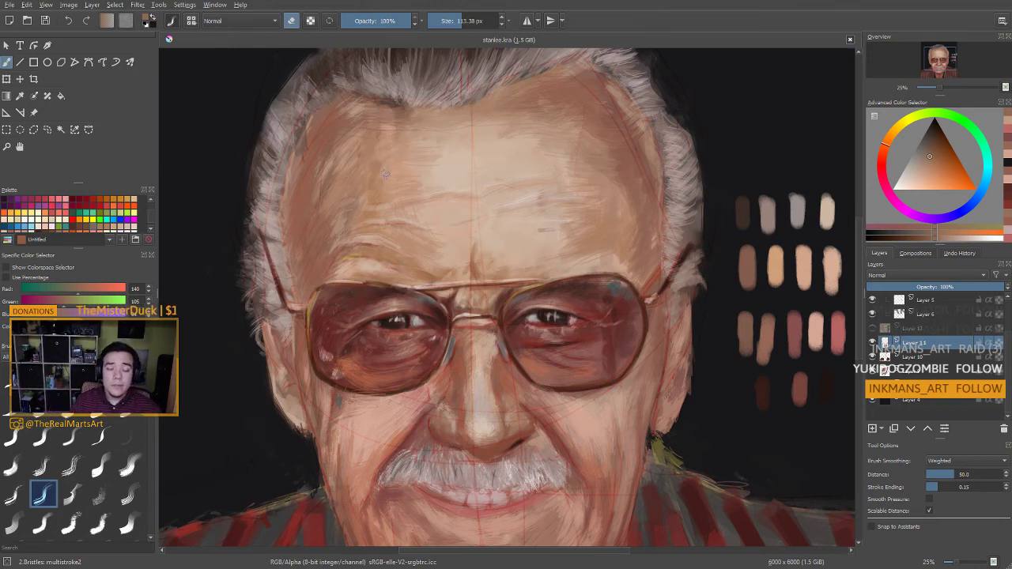
Sample a grey-brown beneath the left-hand lens and shade the left-hand cheek and forehead side, enlarging the brush to about 116 px
scroll(496, 225, down, 6)
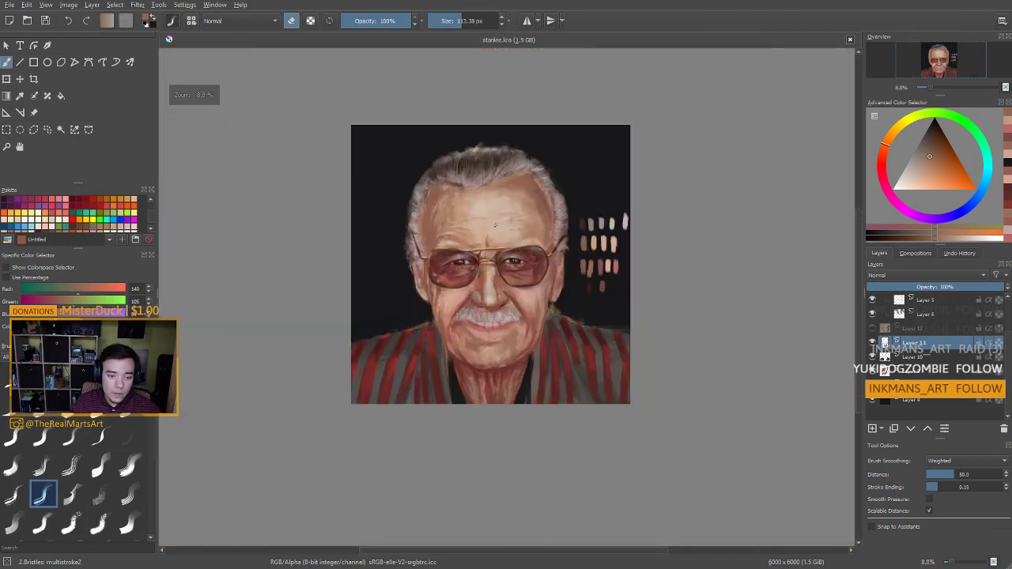
scroll(495, 225, up, 1)
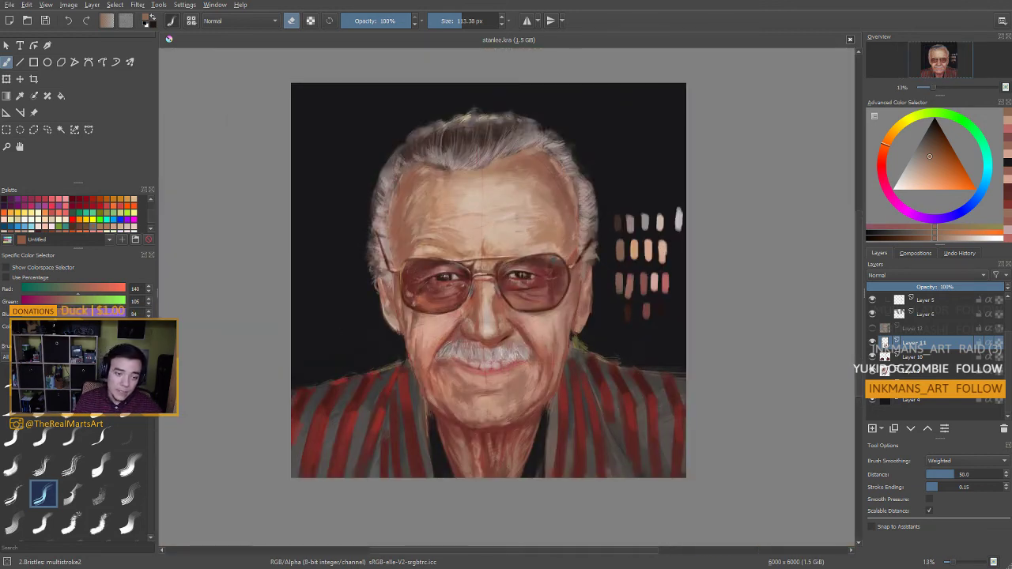
ctrl+click(421, 310)
shift+drag(420, 347, 417, 349)
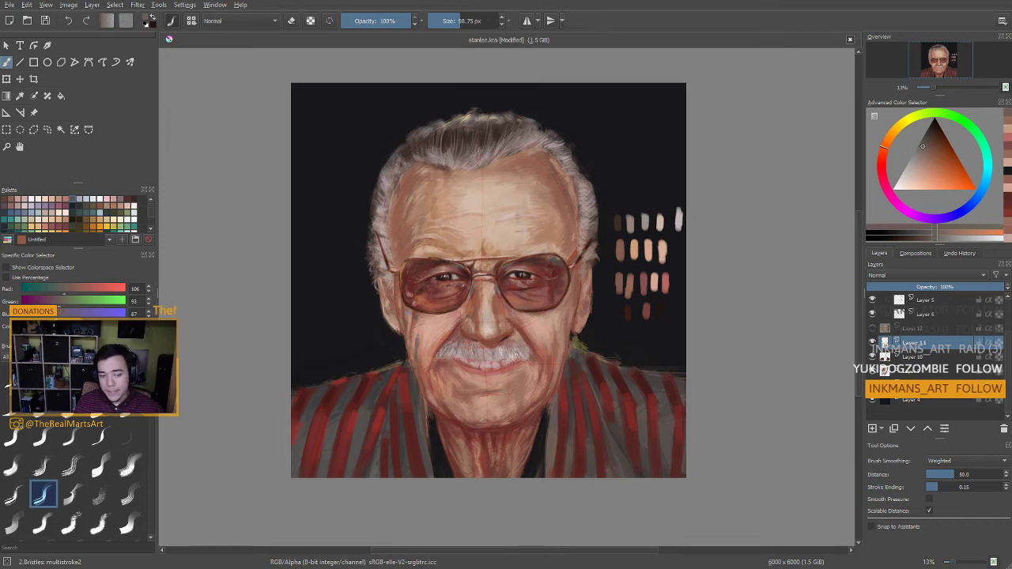
key(ctrl+s)
drag(417, 340, 419, 353)
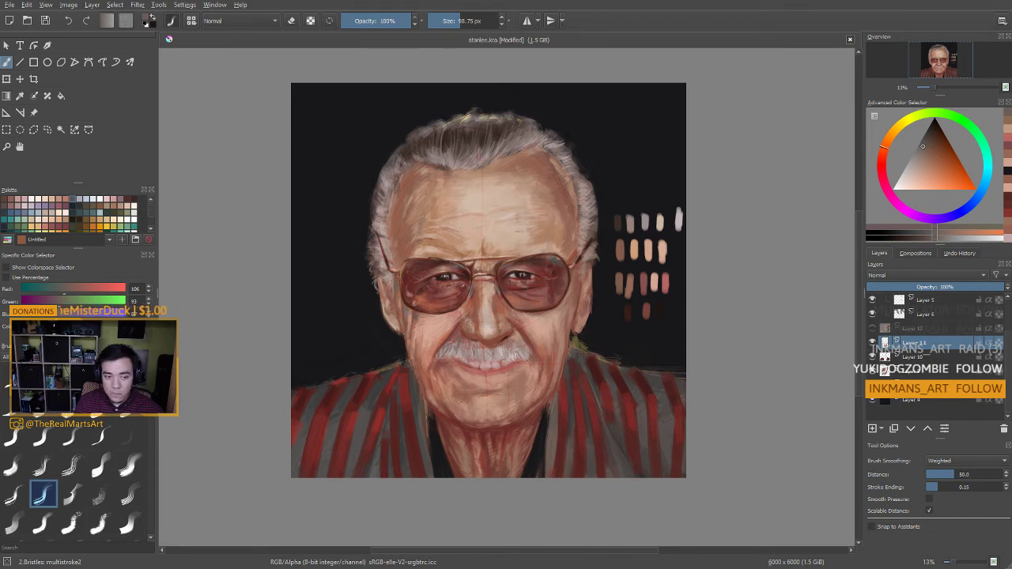
key(bracketright)
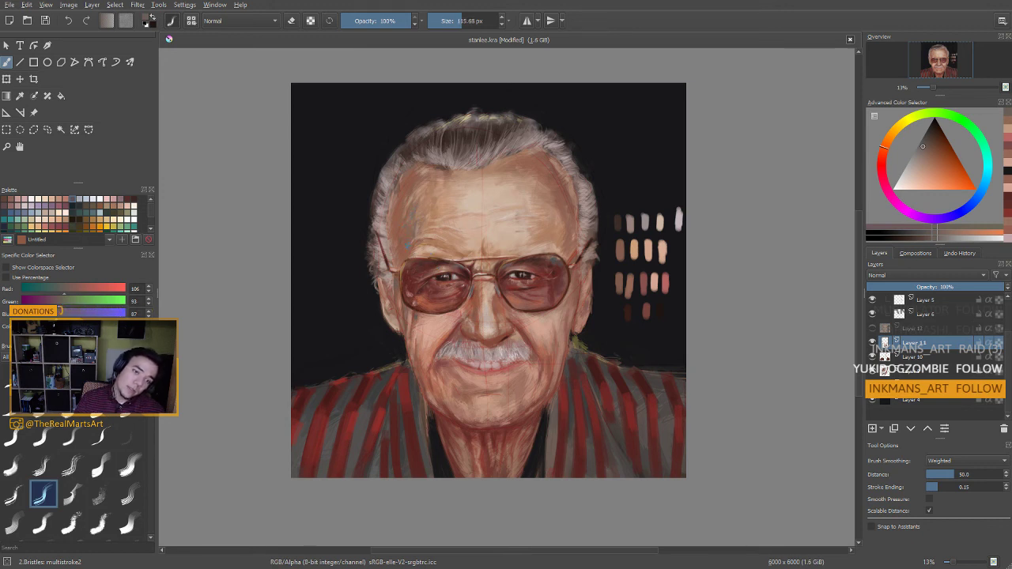
drag(404, 387, 405, 369)
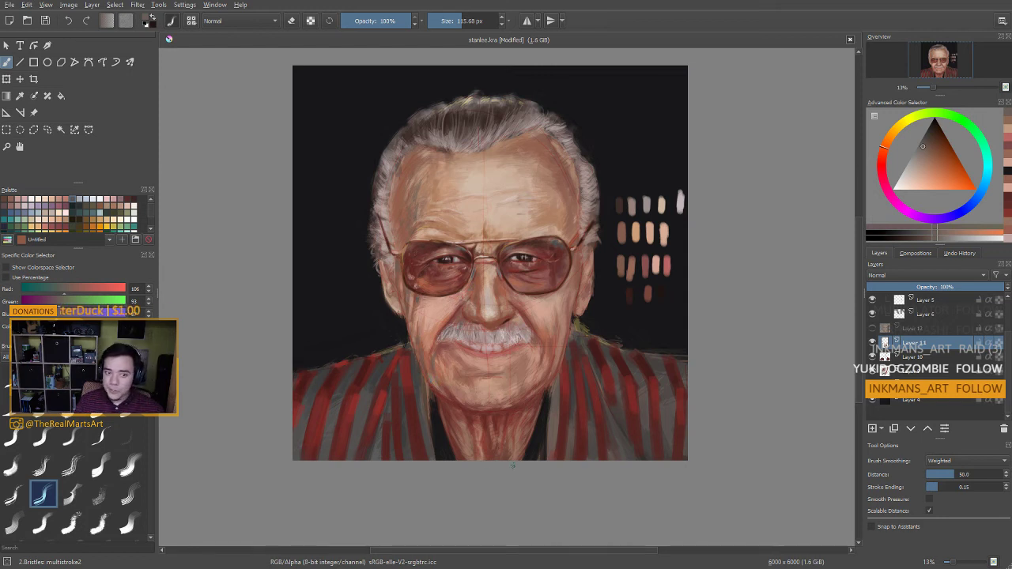
Touch up the nose beside the glasses with a sampled greyish pink at about 43 px and save the painting
ctrl+click(478, 288)
ctrl+click(486, 294)
drag(474, 287, 470, 285)
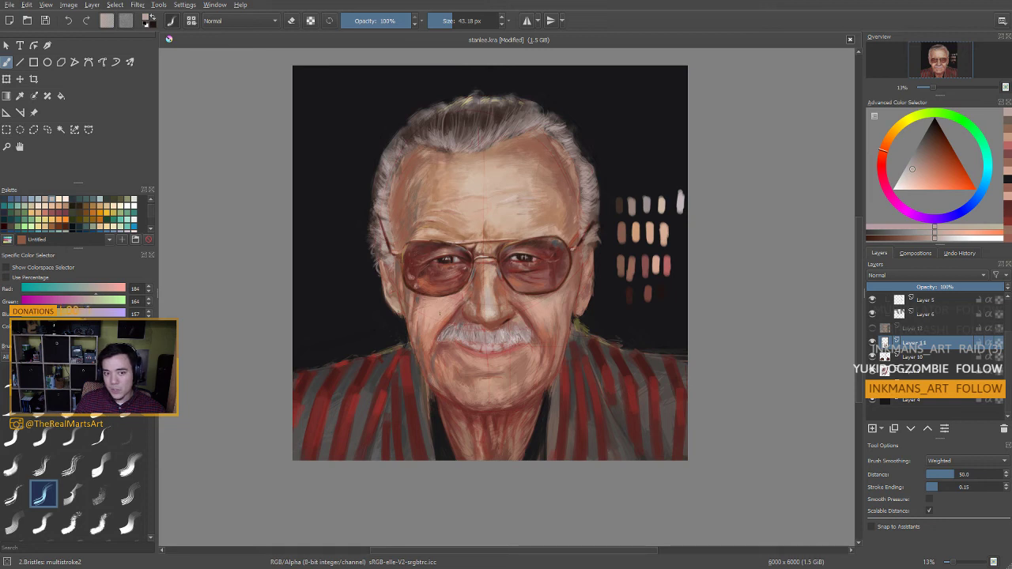
key(ctrl+s)
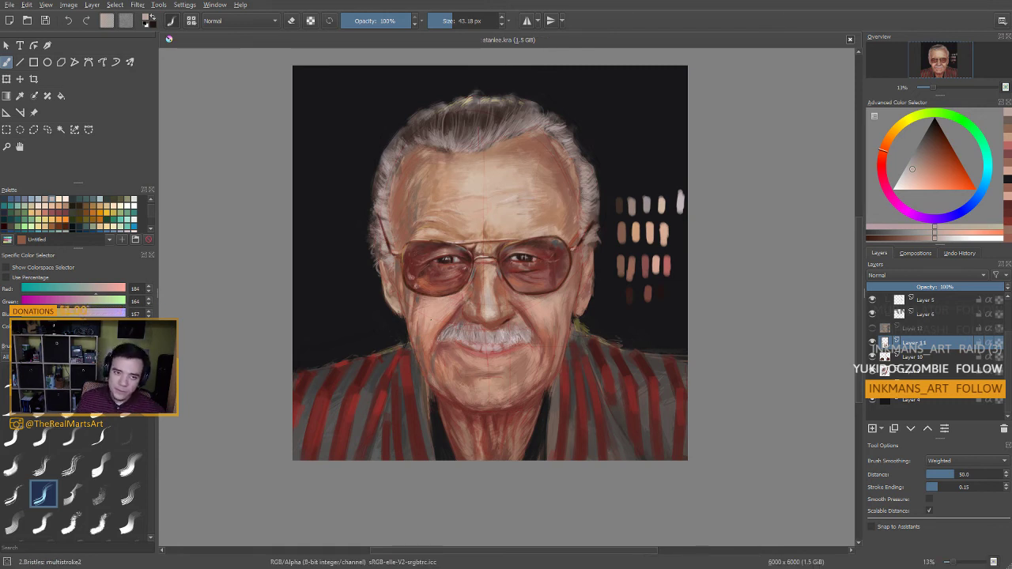
Sample a light brown from the left-hand side of the forehead and enlarge the brush to about 81 px for blending there
drag(430, 298, 435, 283)
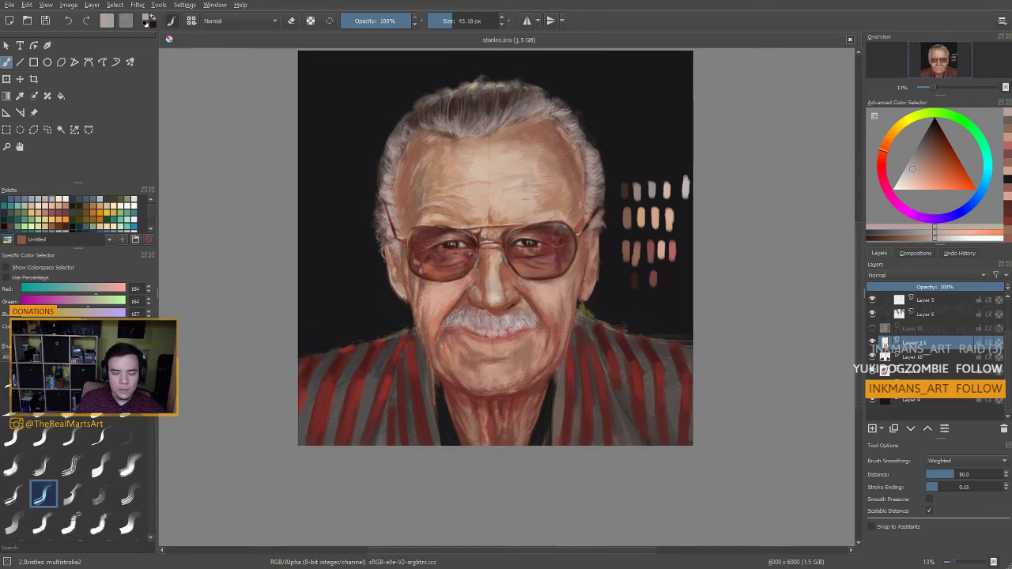
ctrl+click(430, 164)
ctrl+click(431, 173)
mouse_move(430, 173)
mouse_down()
mouse_move(442, 173)
mouse_move(427, 186)
mouse_move(439, 173)
mouse_up()
drag(431, 250, 417, 216)
drag(333, 268, 363, 252)
drag(345, 230, 371, 230)
drag(373, 245, 362, 271)
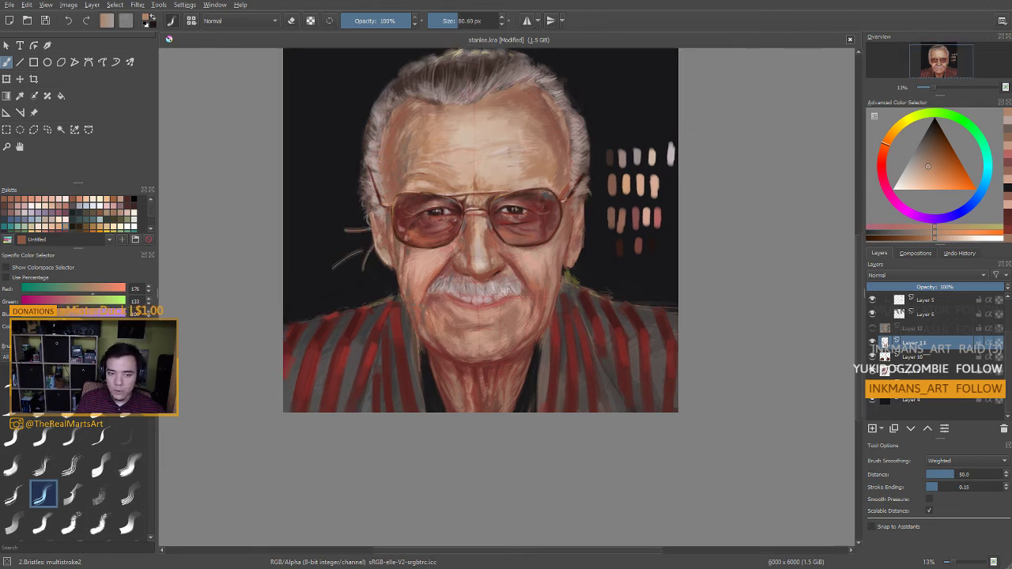
key(ctrl+z)
key(ctrl+z)
key(ctrl+z)
drag(454, 361, 451, 443)
mouse_move(637, 173)
mouse_down()
mouse_move(602, 202)
mouse_move(626, 212)
mouse_up()
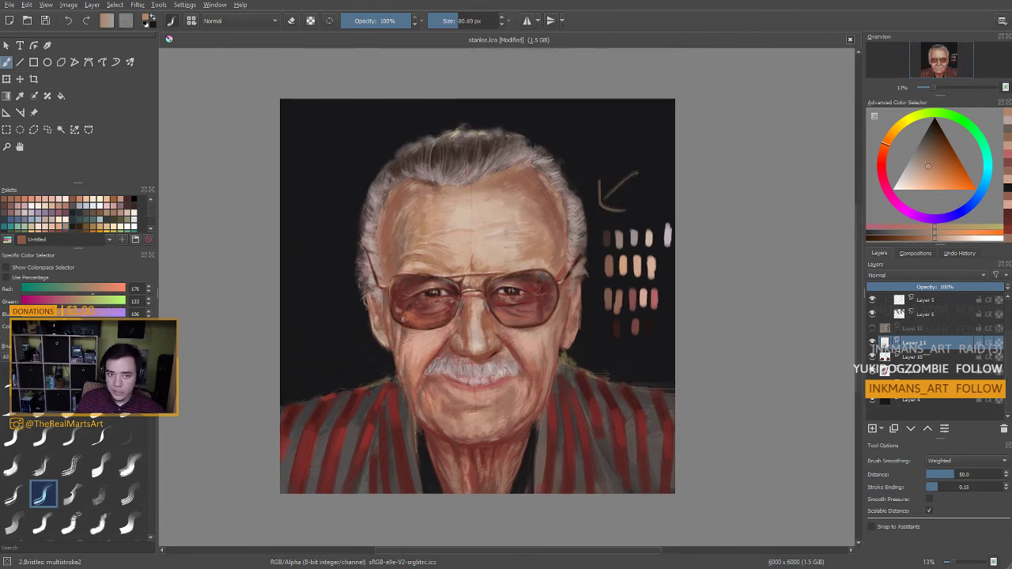
key(ctrl+z)
key(ctrl+z)
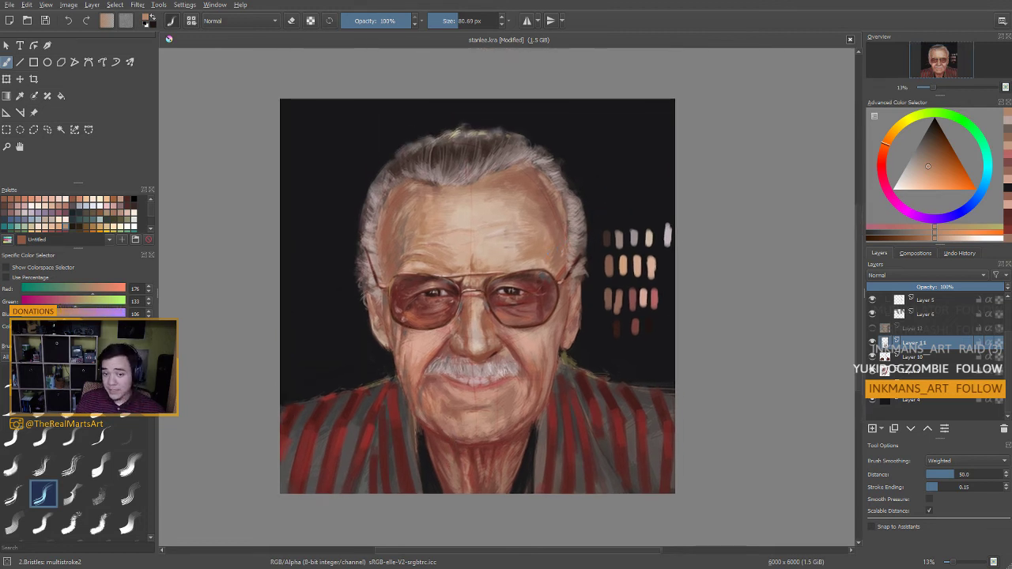
Sample dark browns from the top of the hair and paint dark strands there, reducing the brush to about 63 px
mouse_move(547, 255)
mouse_down()
mouse_move(554, 220)
mouse_move(536, 263)
mouse_up()
ctrl+click(449, 112)
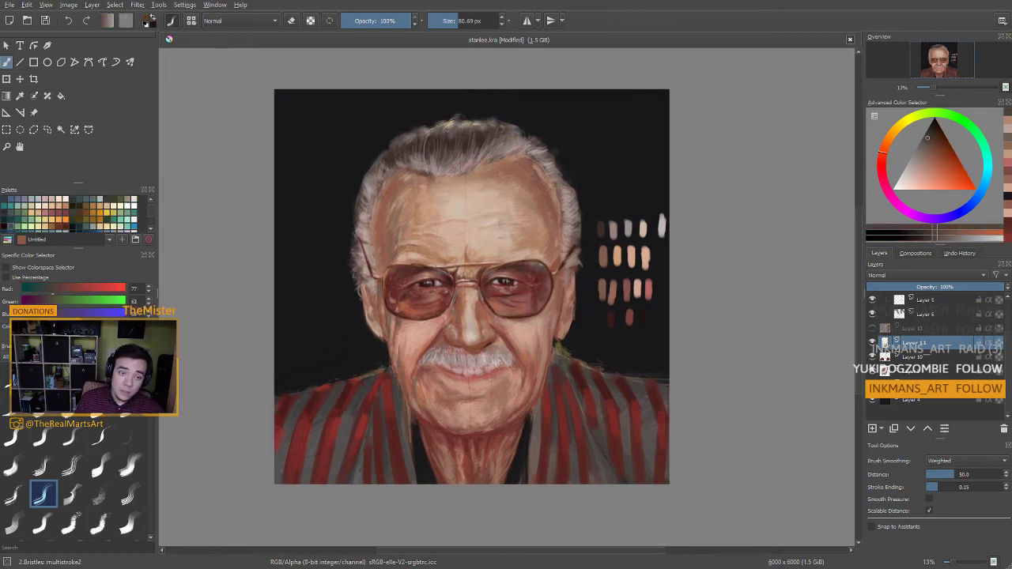
ctrl+click(450, 143)
ctrl+click(428, 139)
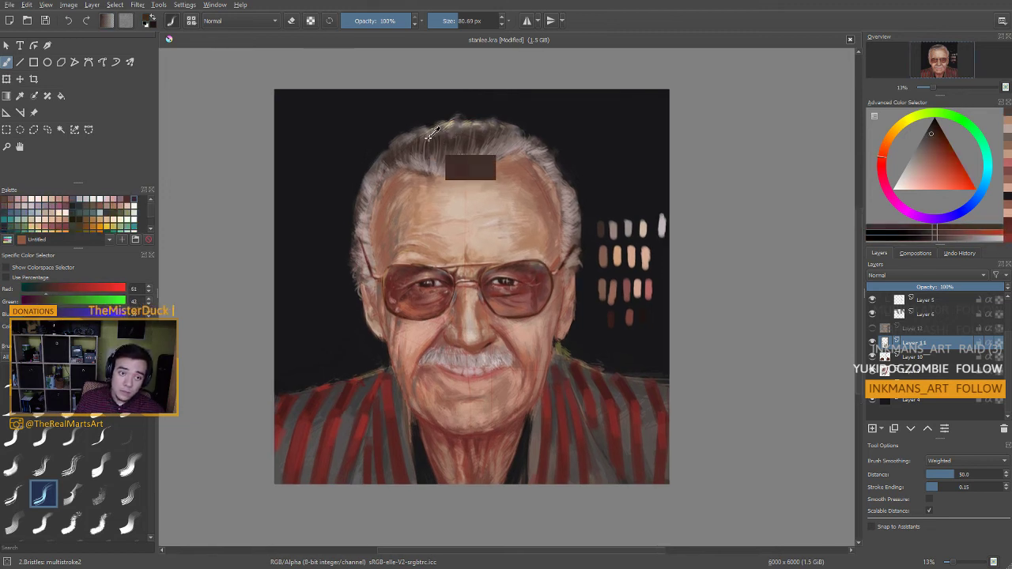
mouse_move(435, 140)
mouse_down()
mouse_move(425, 140)
mouse_move(420, 167)
mouse_up()
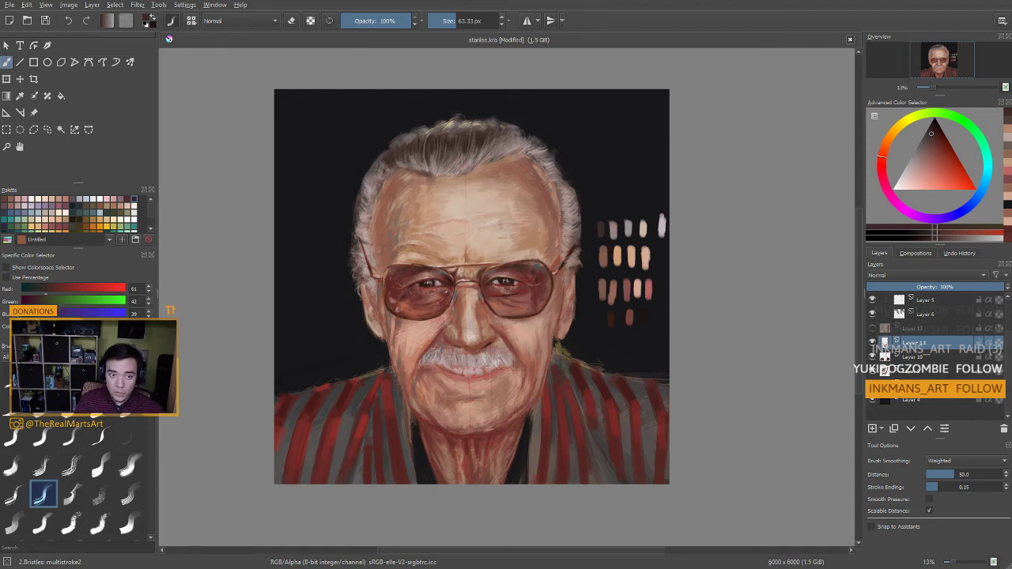
Sample a grey at the hairline and a light brown near the left-hand temple, and blend the forehead sides at about 63 px
ctrl+click(433, 166)
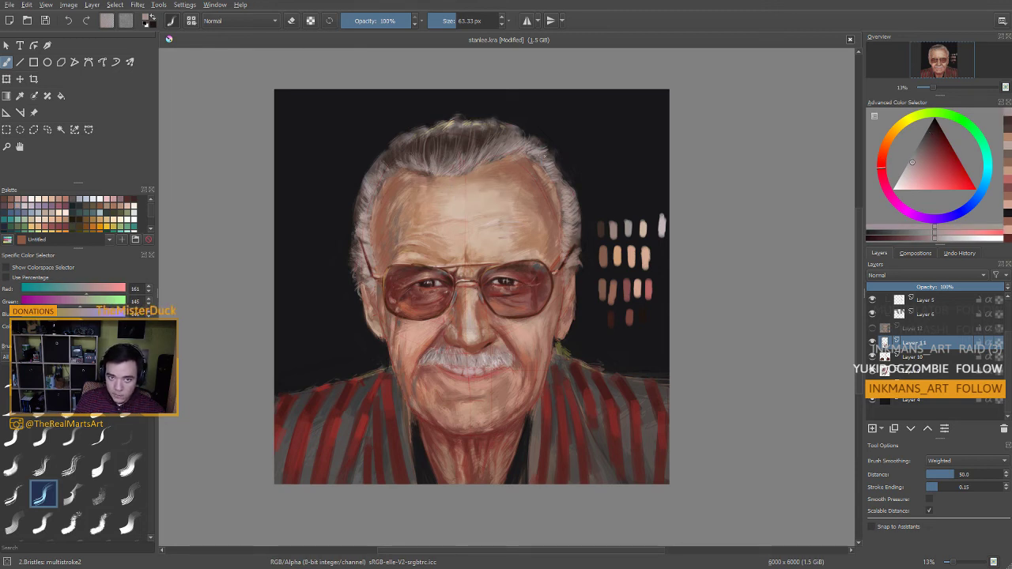
ctrl+click(379, 254)
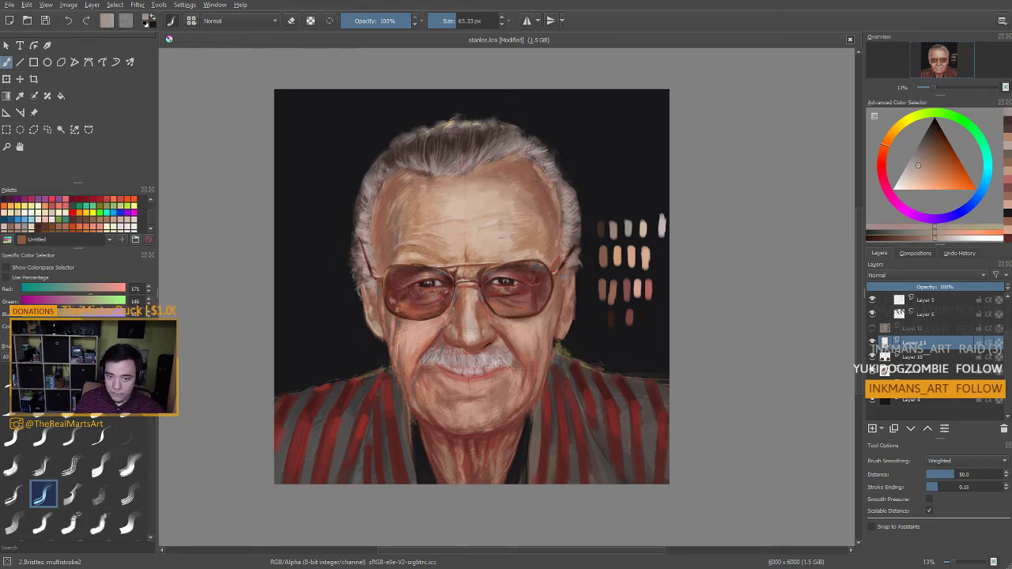
drag(378, 245, 381, 264)
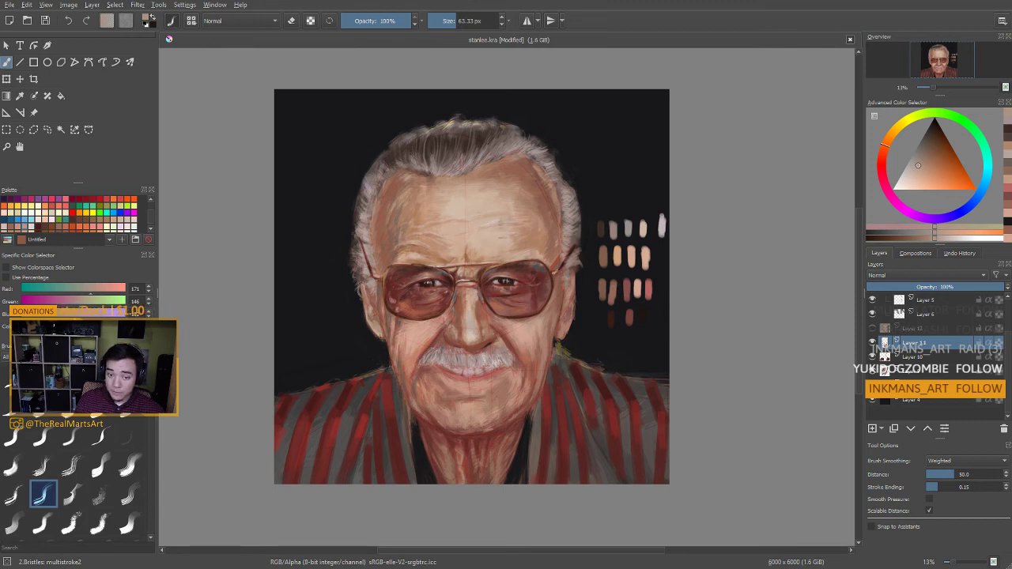
drag(574, 259, 552, 280)
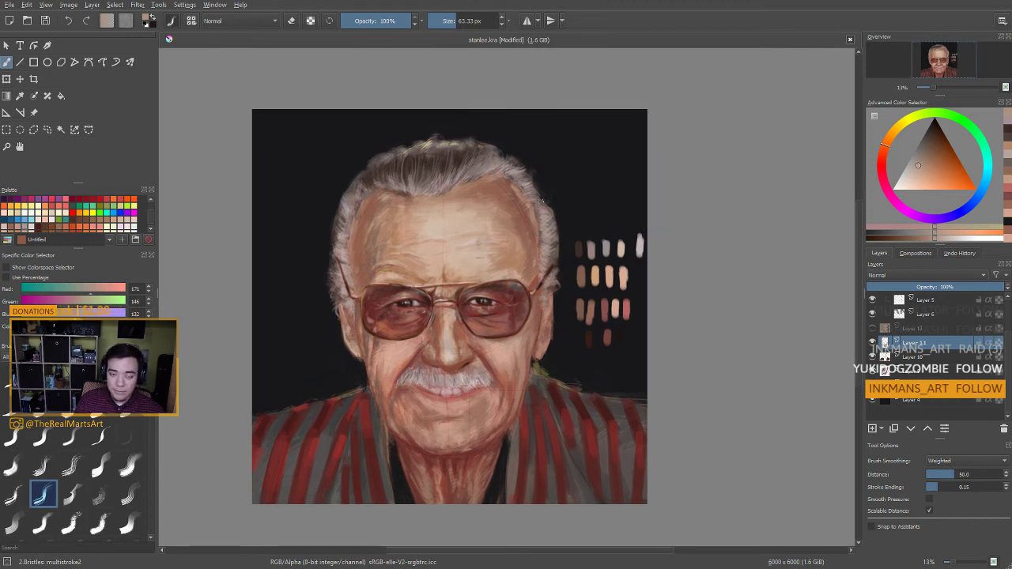
drag(539, 193, 532, 180)
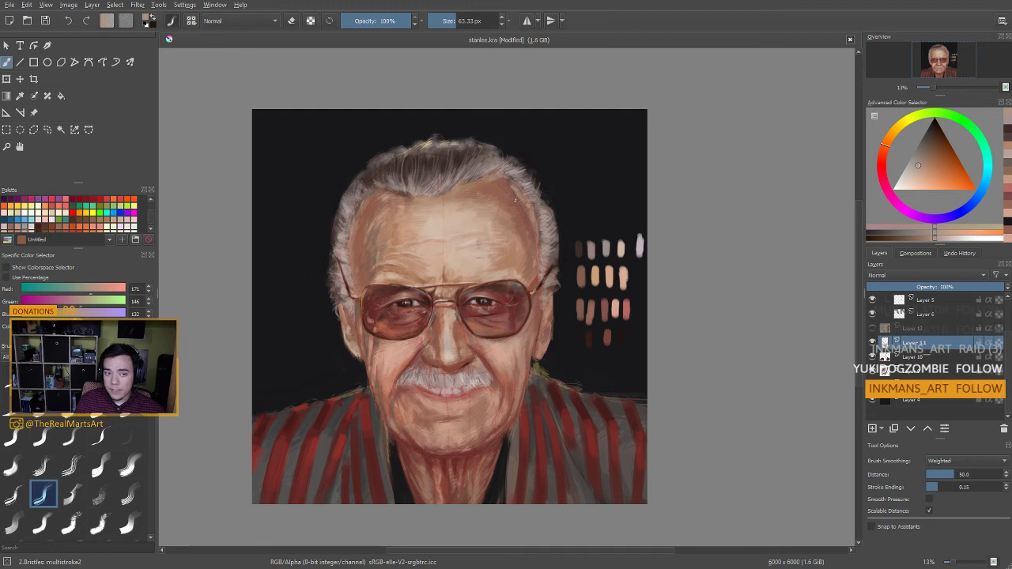
Sample dark brown and grey tones inside the swept-back hair and paint strands with them at about 58 px
ctrl+click(408, 158)
ctrl+click(409, 170)
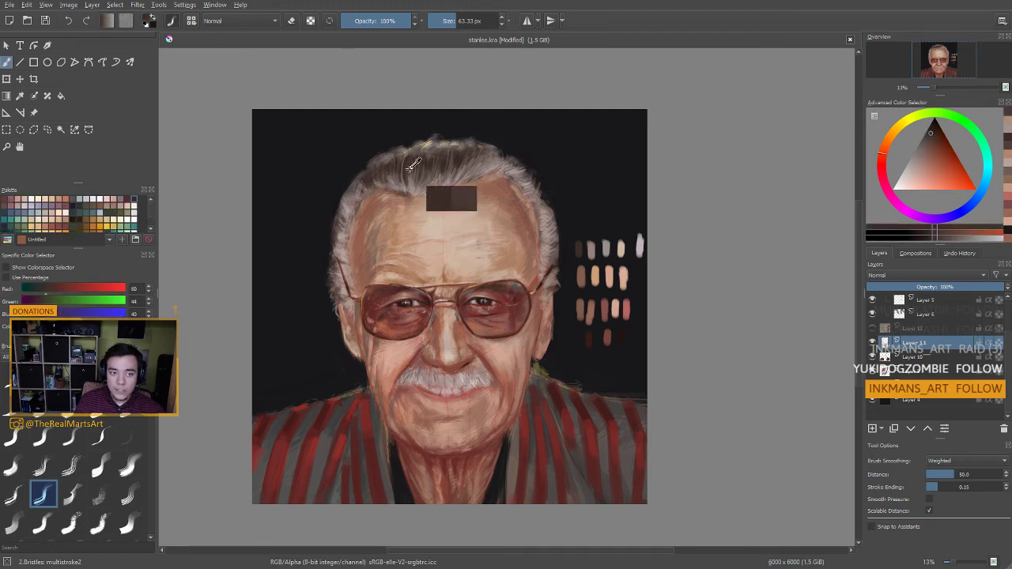
ctrl+click(409, 167)
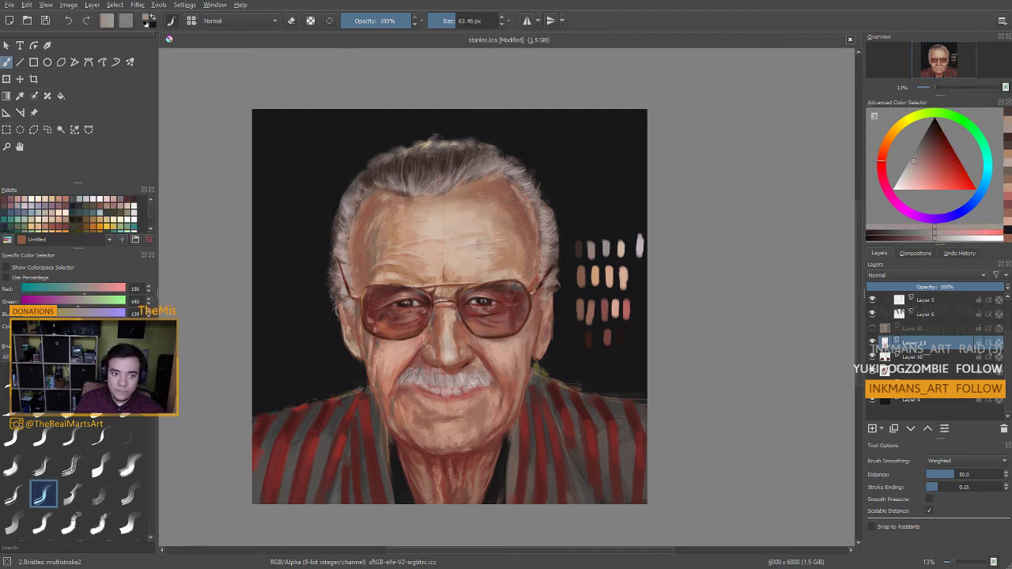
ctrl+click(413, 180)
ctrl+click(405, 171)
drag(402, 172, 400, 172)
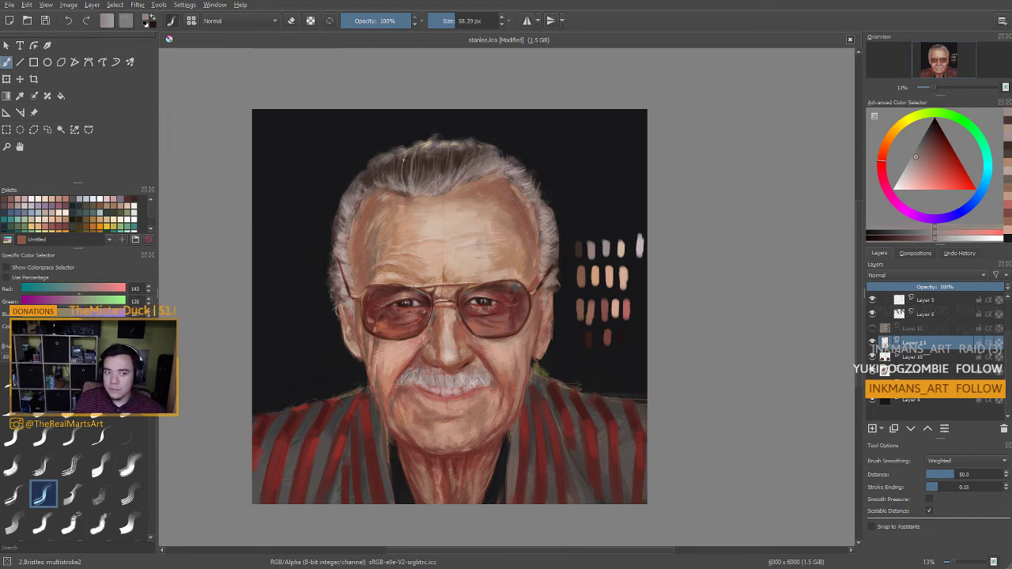
Refine the strands above the left-hand hairline with sampled grey-brown and dark brown, reducing the brush to about 42 px
drag(394, 181, 394, 167)
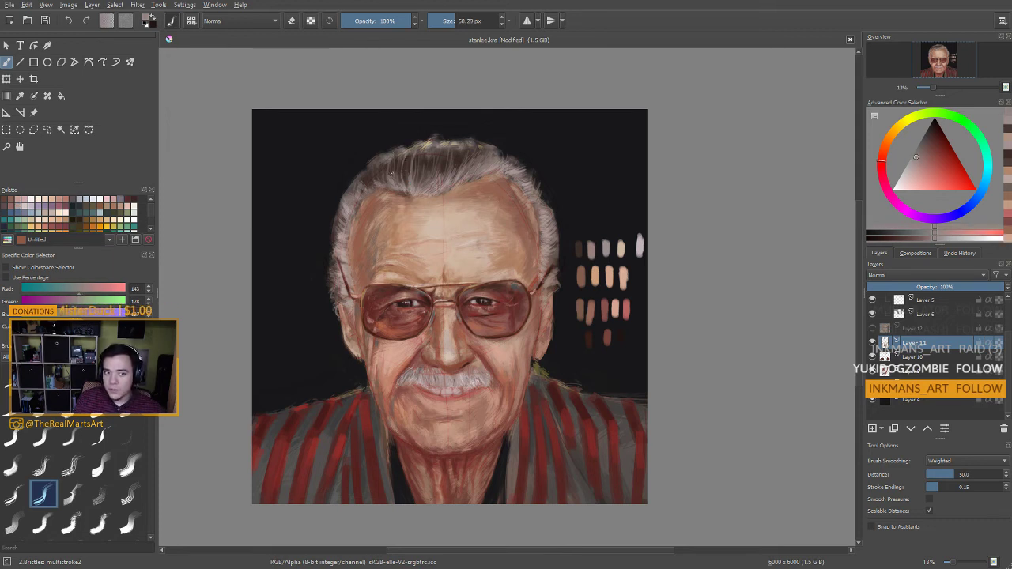
ctrl+click(392, 182)
key([)
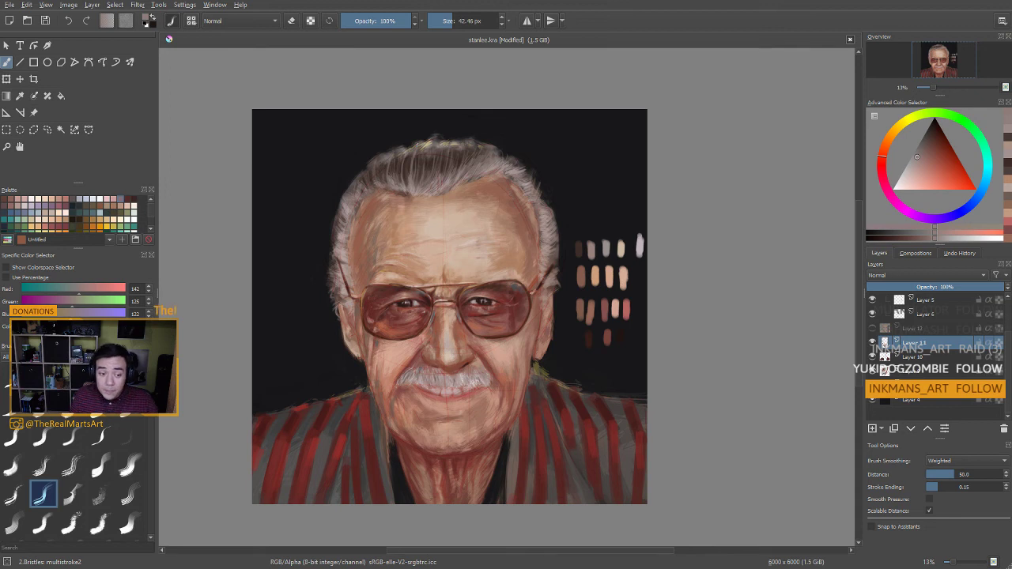
ctrl+click(390, 166)
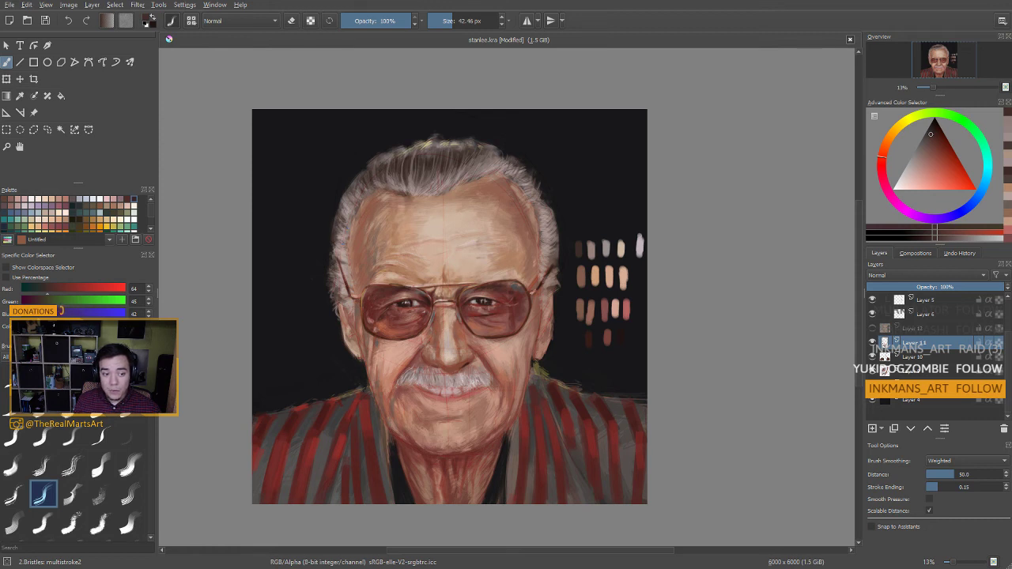
Sample a pinkish grey from the left-hand side hair and touch up the side hair at about 57 px
drag(412, 335, 398, 323)
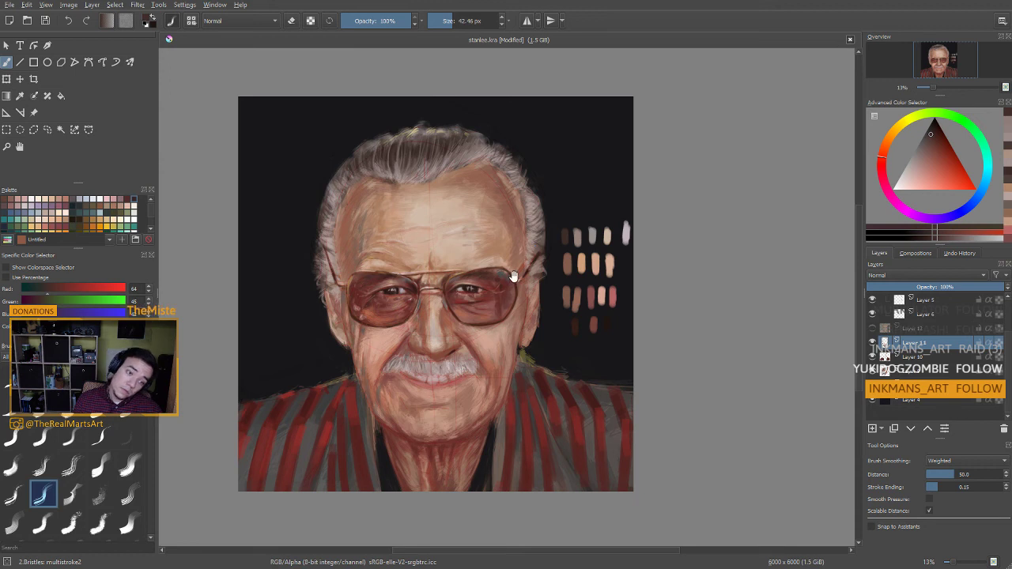
drag(513, 277, 523, 260)
ctrl+click(342, 221)
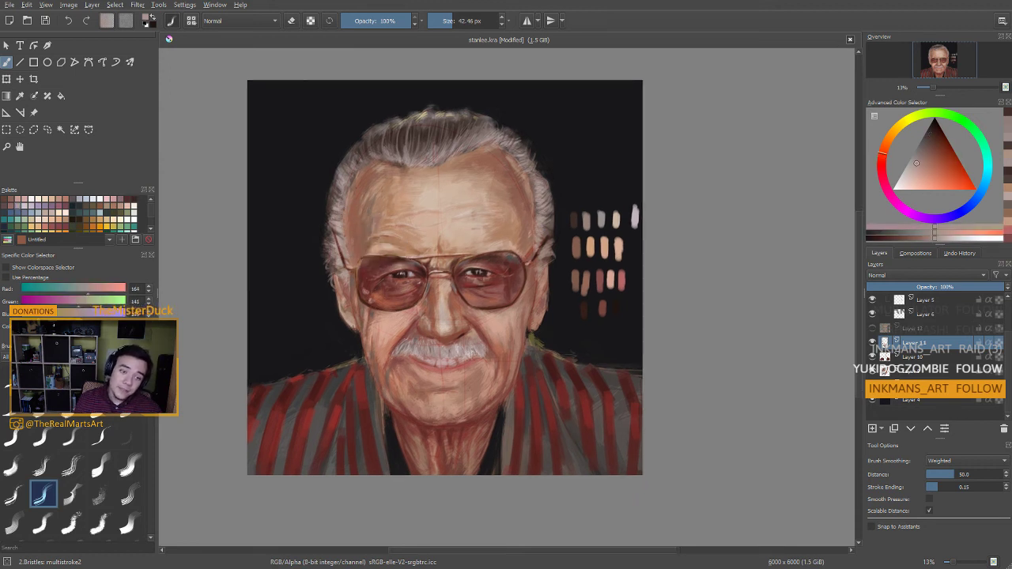
drag(552, 213, 559, 214)
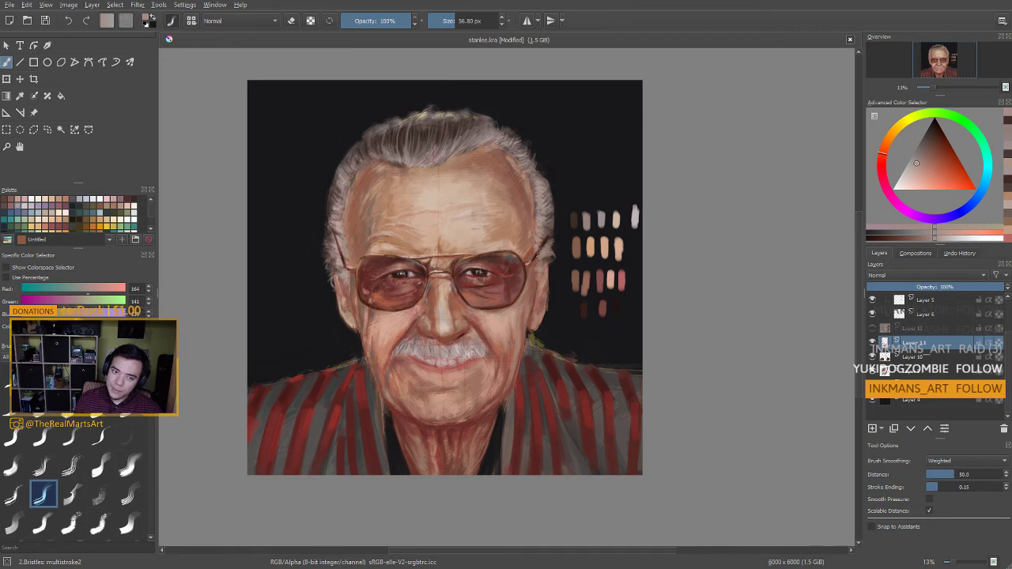
drag(520, 295, 515, 320)
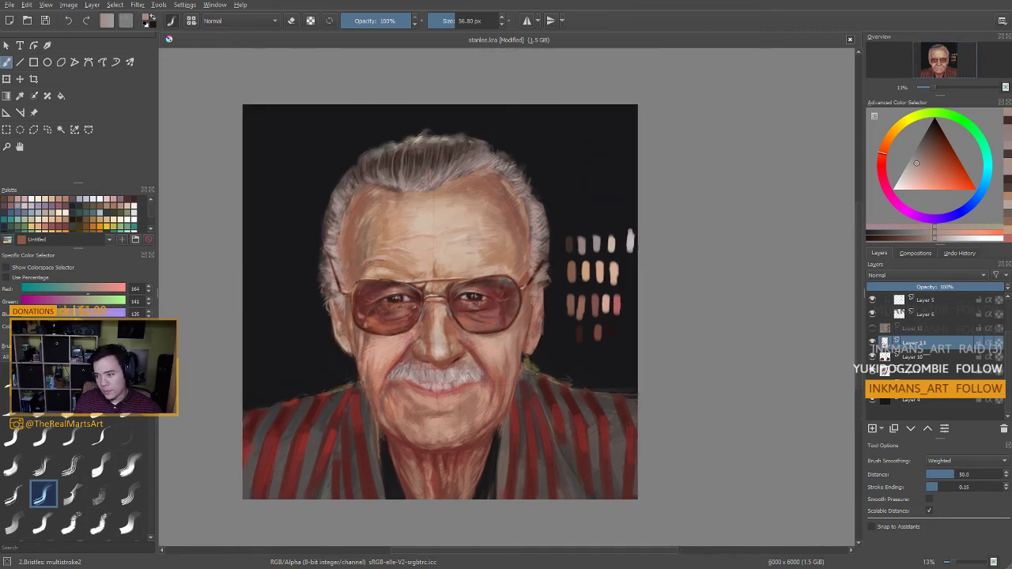
Sample a dark brown from the top hair and enlarge the brush to about 106 px
ctrl+click(630, 243)
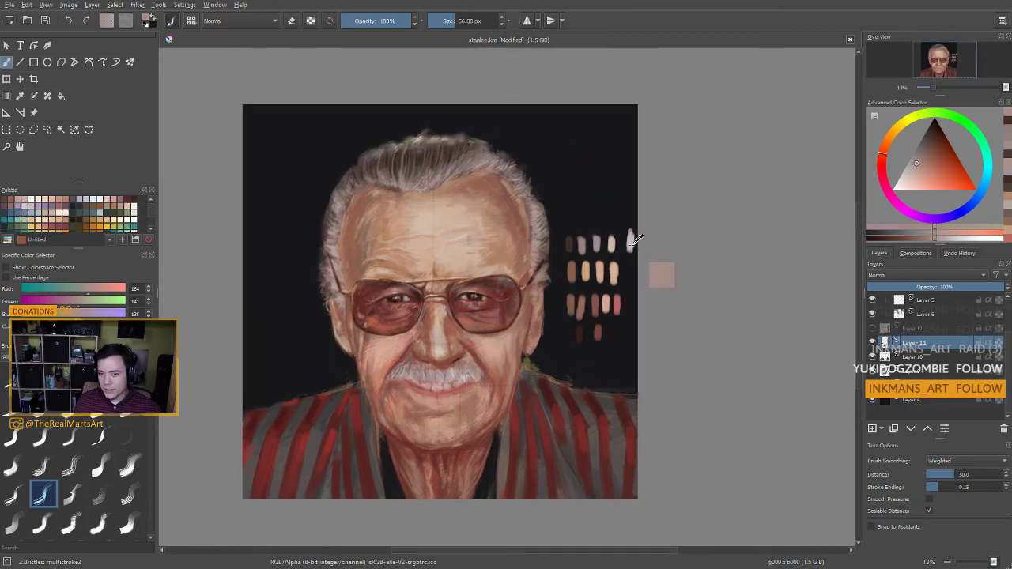
ctrl+click(448, 153)
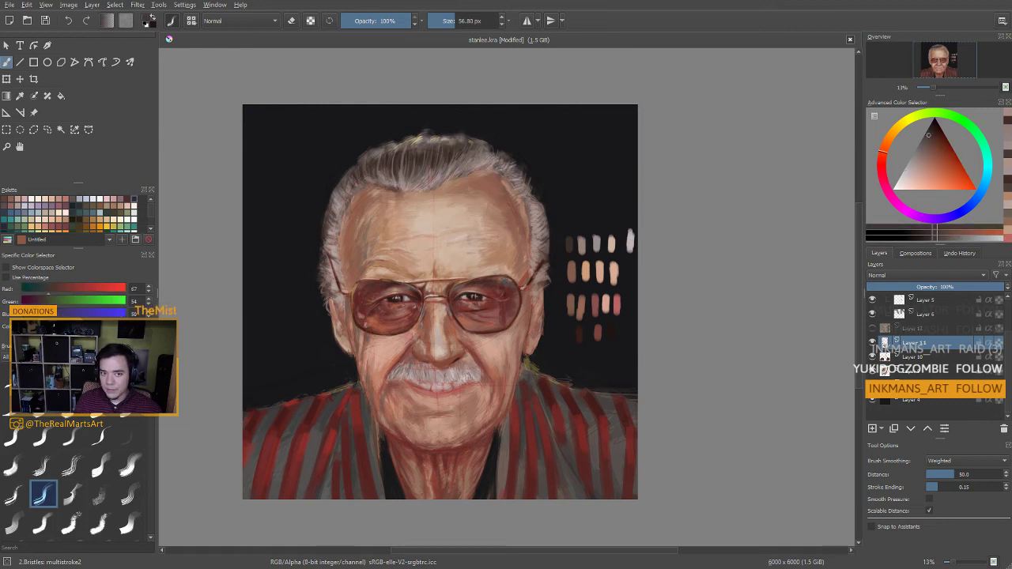
shift+drag(478, 167, 503, 167)
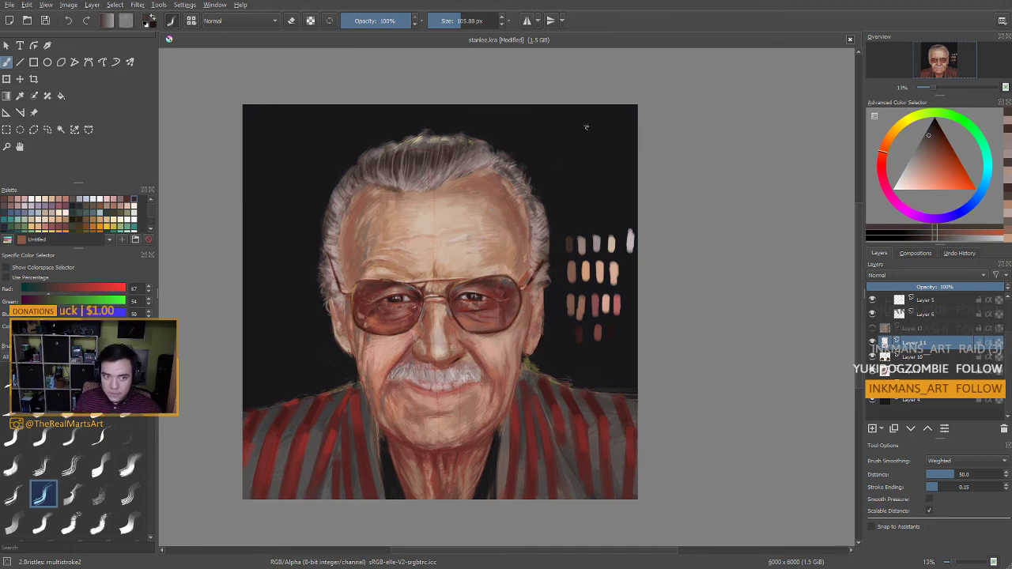
Rework the outer edge of the right-hand hair with the sampled near-black background and a grey from the front hair
ctrl+click(582, 221)
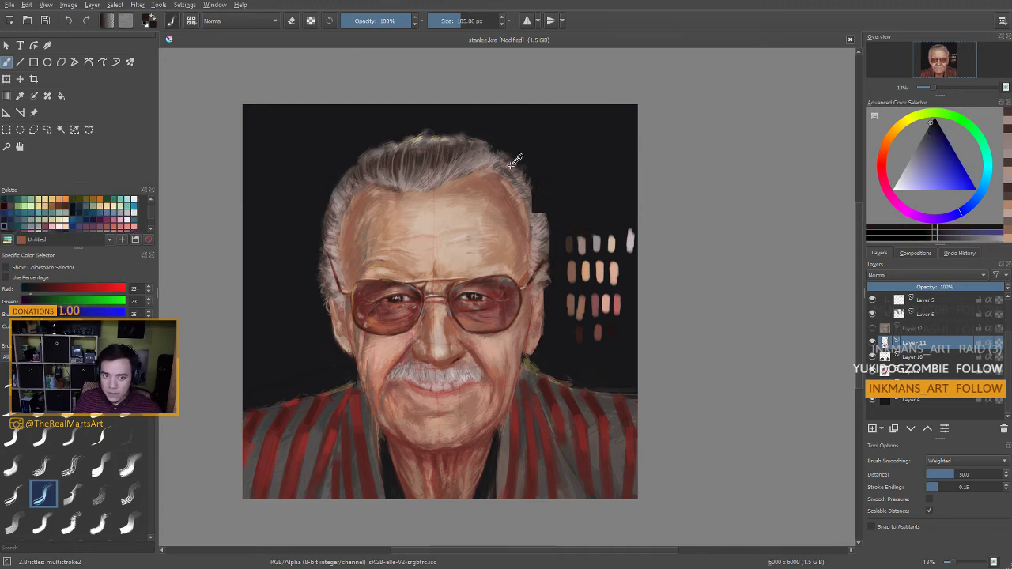
ctrl+click(405, 182)
ctrl+click(402, 186)
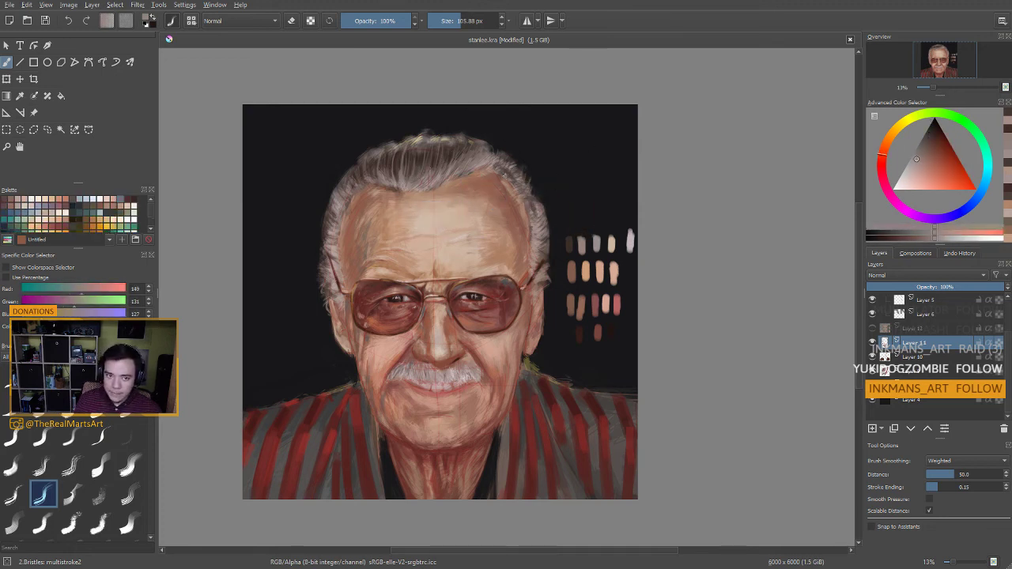
drag(504, 171, 524, 182)
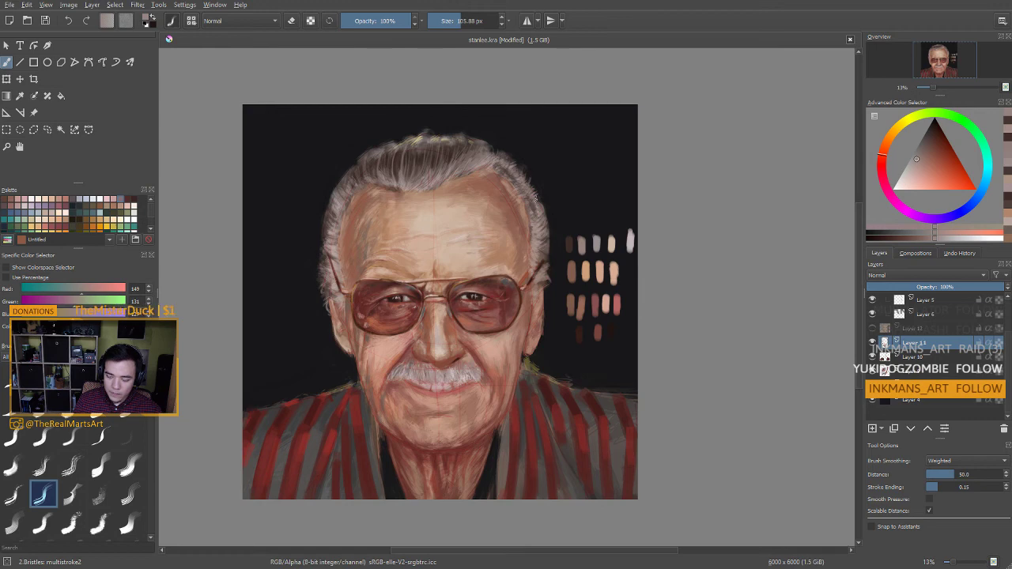
Check the reworked hair against the whole portrait and save the painting
drag(522, 230, 526, 219)
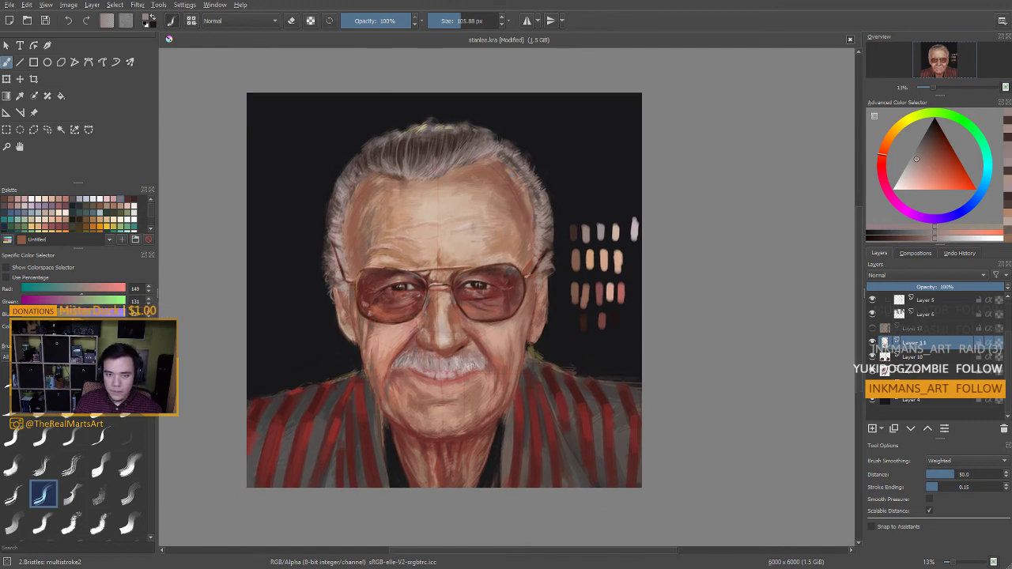
scroll(462, 205, down, 3)
scroll(470, 256, up, 2)
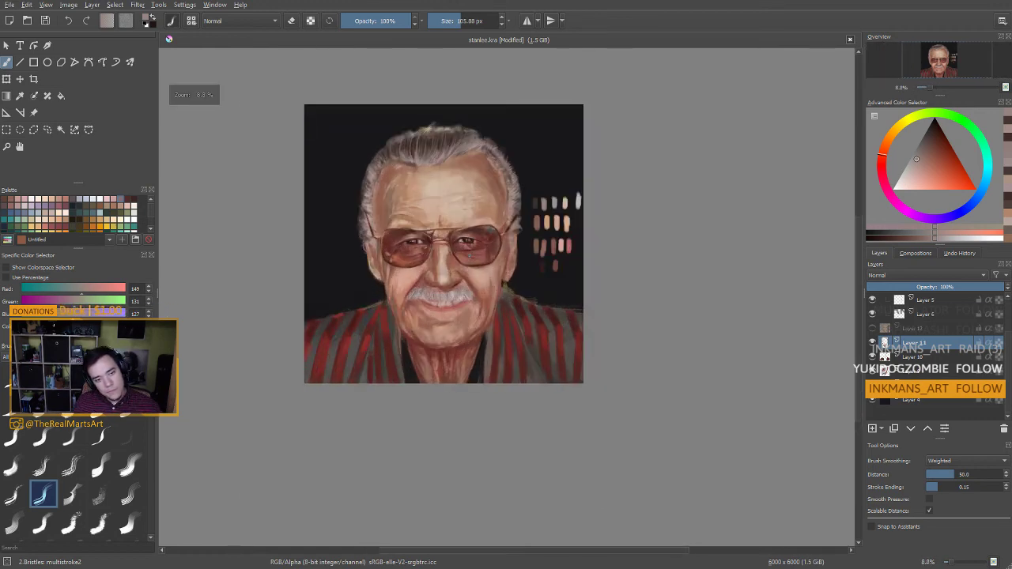
drag(469, 256, 471, 255)
key(ctrl)
key(ctrl+s)
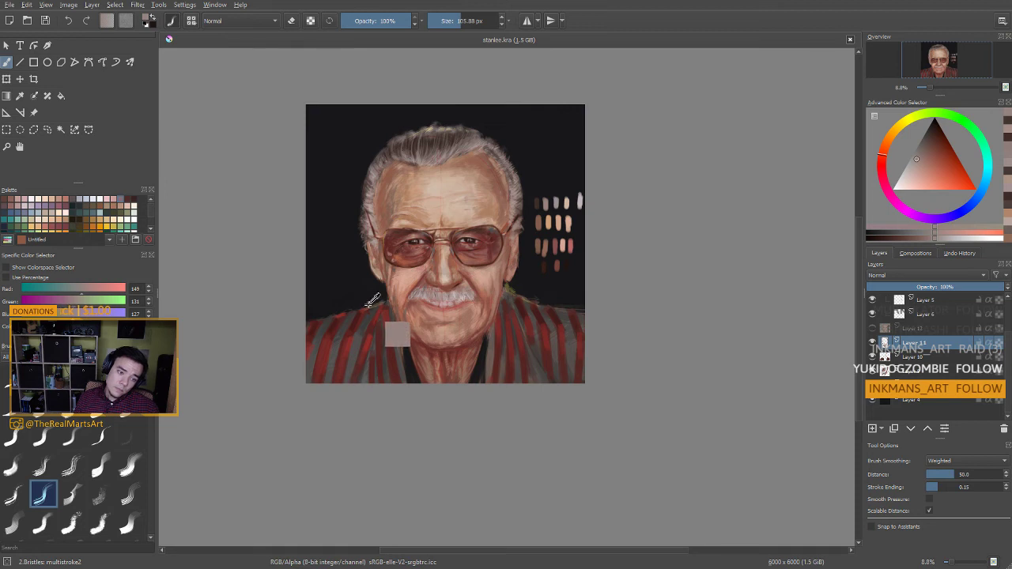
Erase along the left-hand shoulder edge and merge the selected portrait layers beneath Layer 6
key(e)
drag(369, 300, 367, 305)
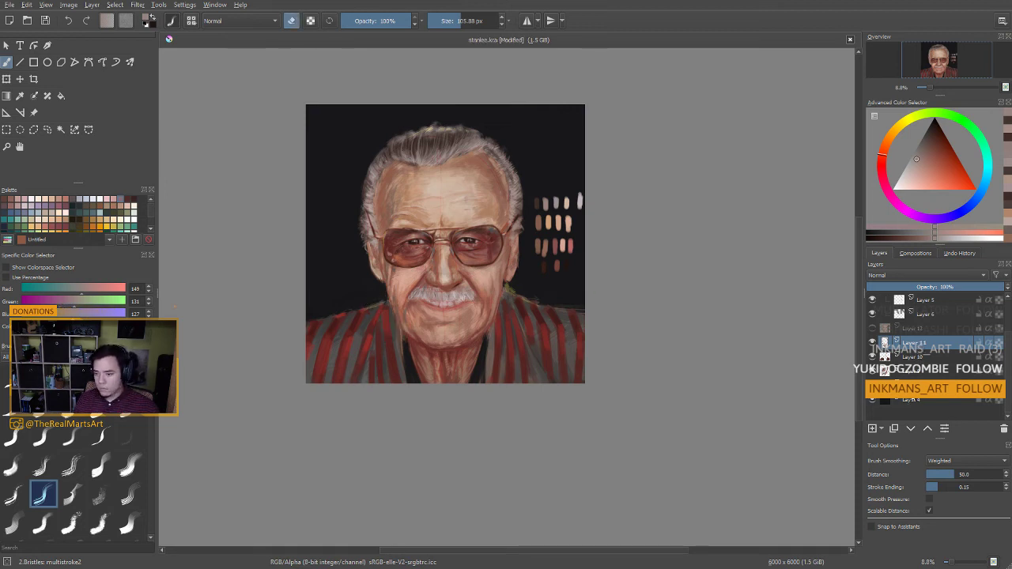
shift+click(912, 387)
key(ctrl+e)
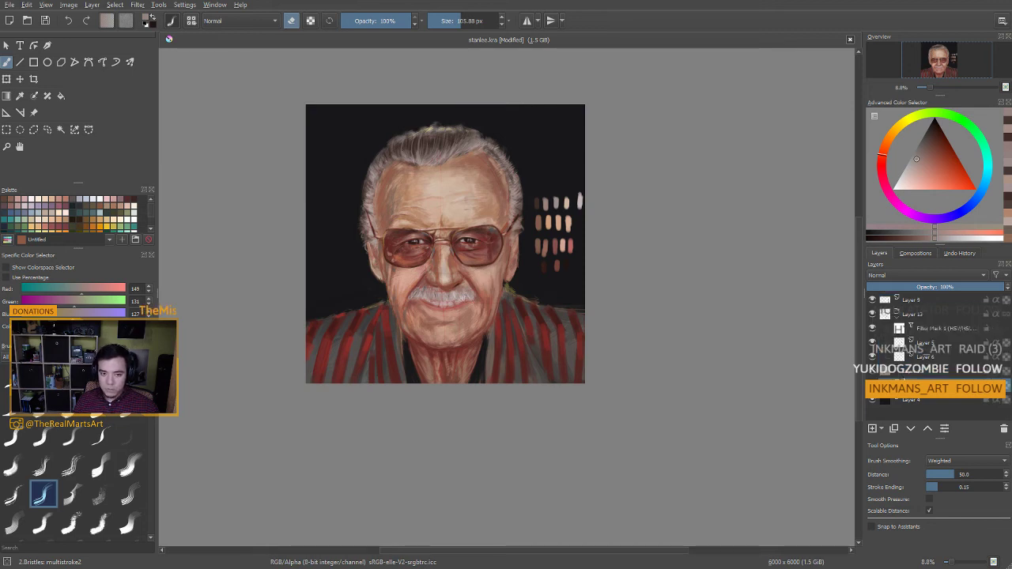
Sample the near-black background, clean the shoulder outlines and switch to the 3.Blocks: basic brush at about 128 px
ctrl+click(380, 303)
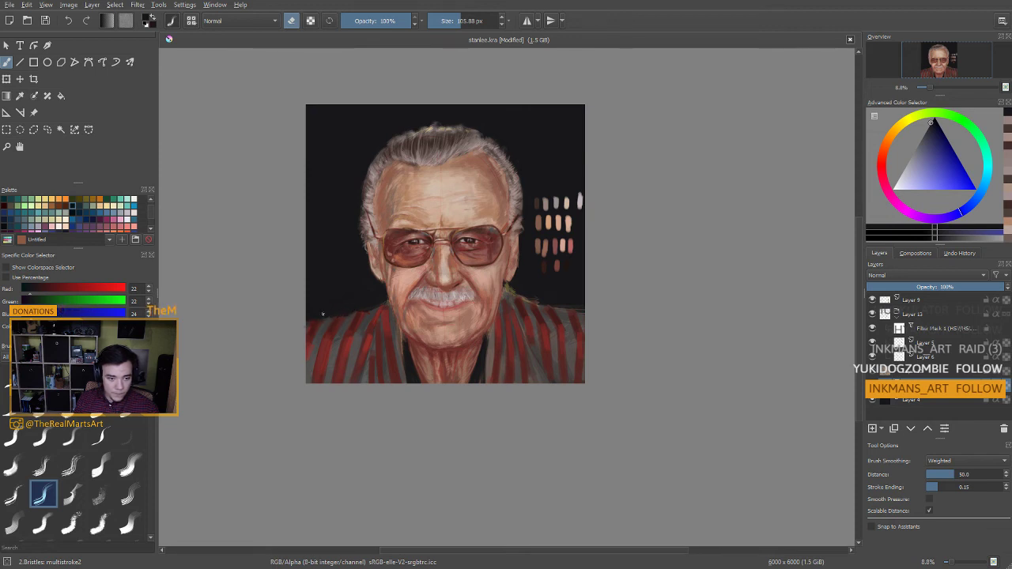
key(bracketright)
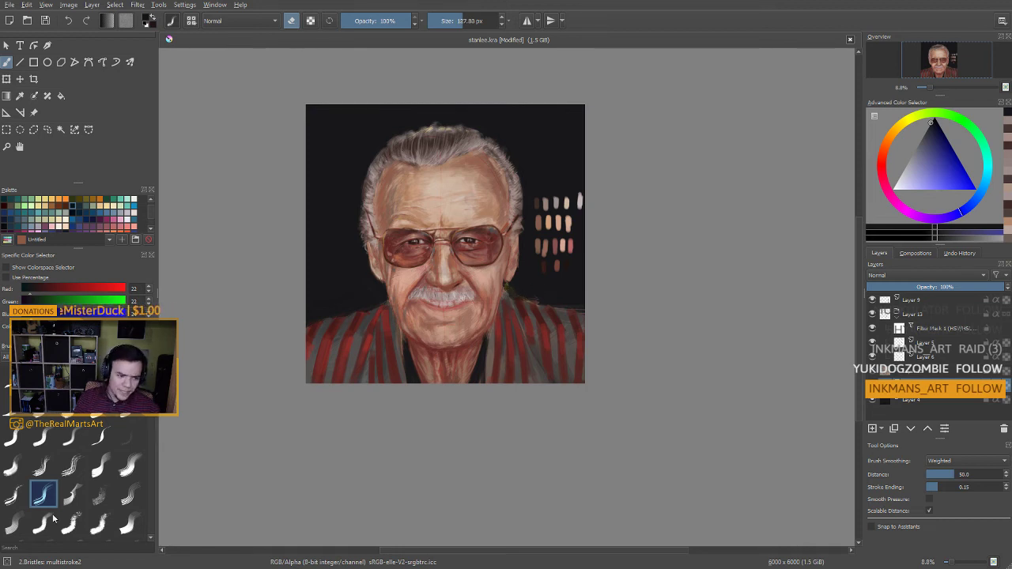
click(99, 467)
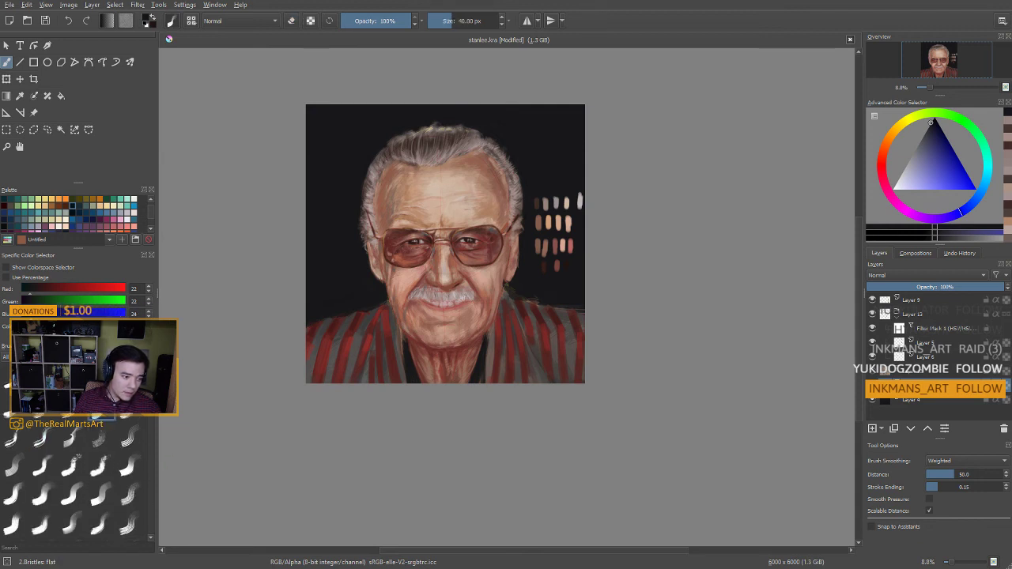
click(101, 493)
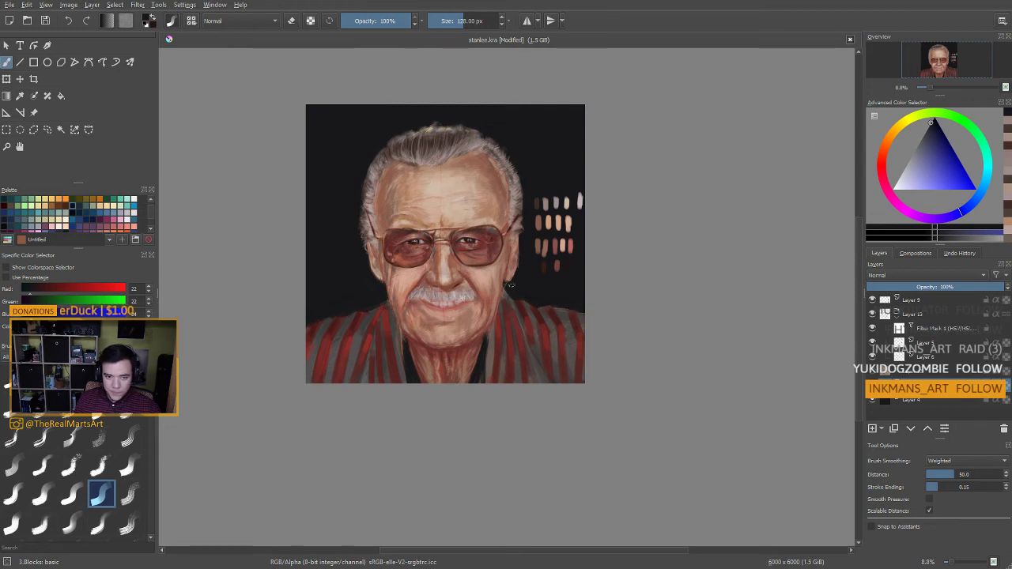
Refine the left-hand shoulder edge with the sampled stripe red and a lightened stripe grey, reducing the brush to about 18.5 px
drag(513, 303, 509, 287)
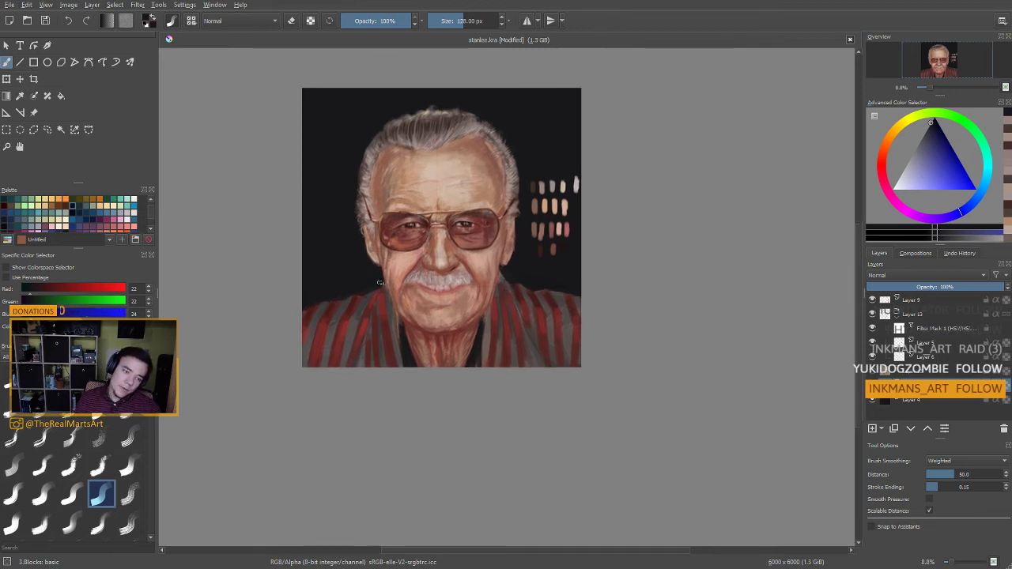
ctrl+click(378, 312)
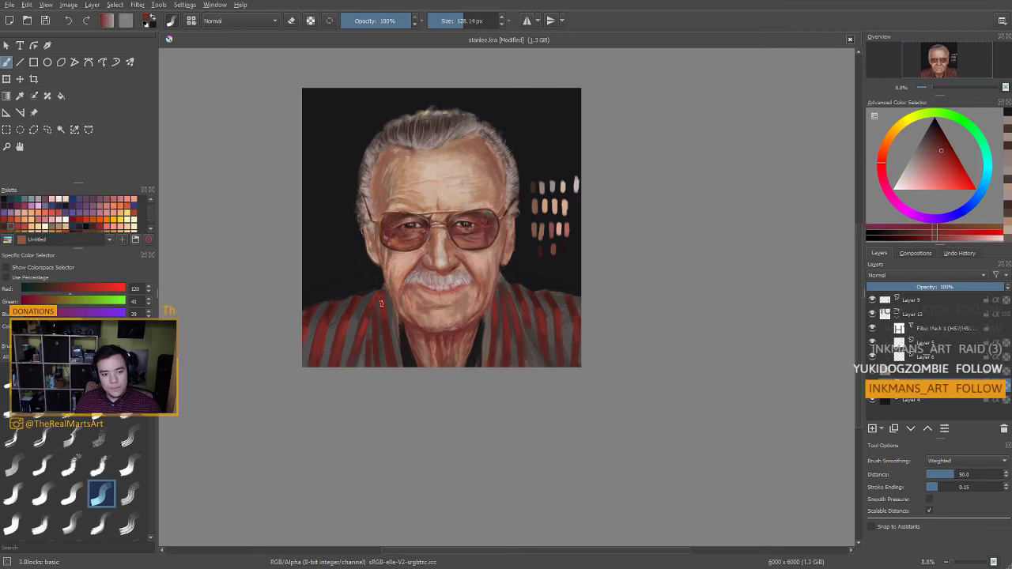
shift+drag(431, 336, 394, 336)
ctrl+click(351, 333)
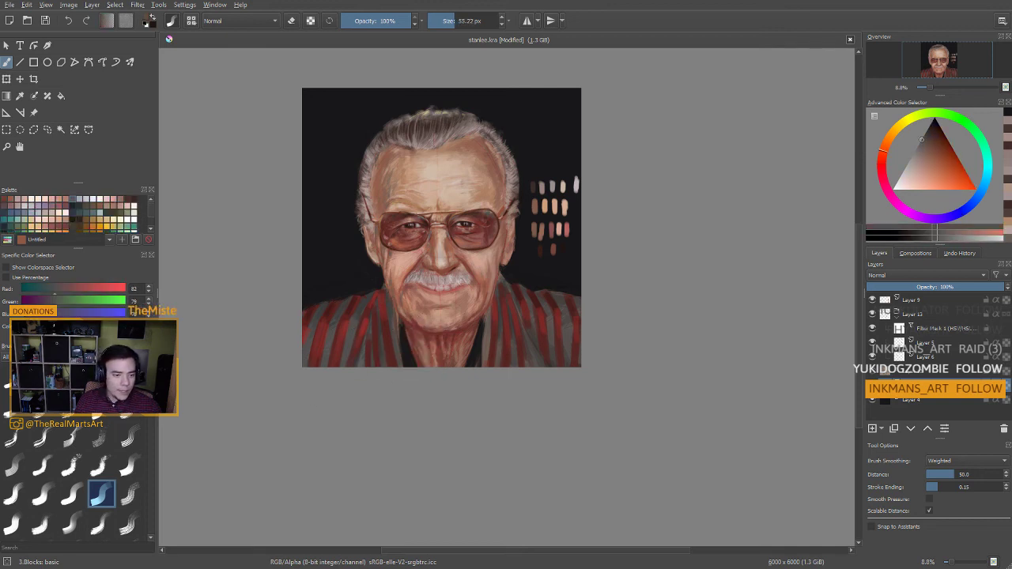
drag(919, 148, 914, 150)
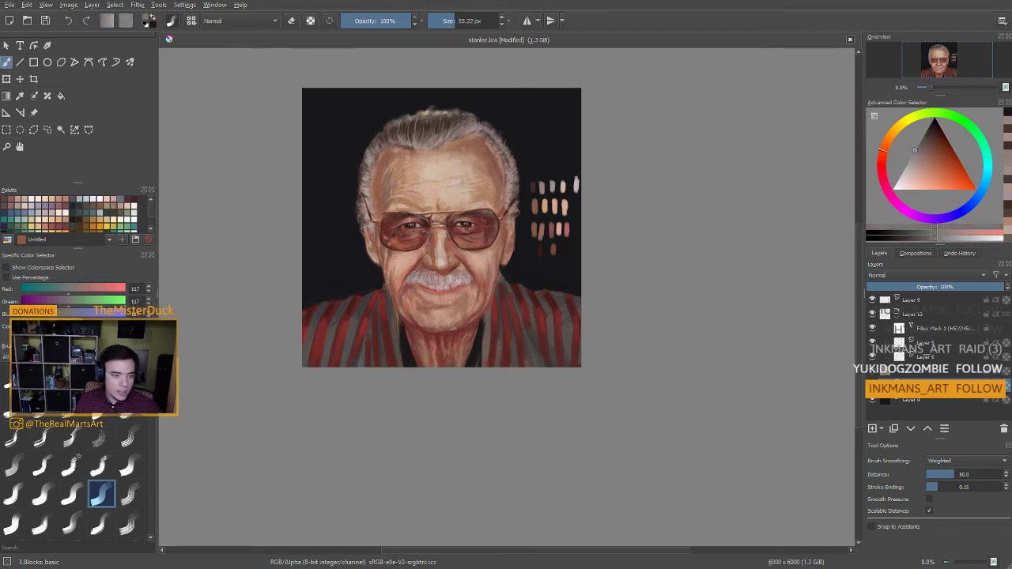
shift+drag(396, 283, 388, 283)
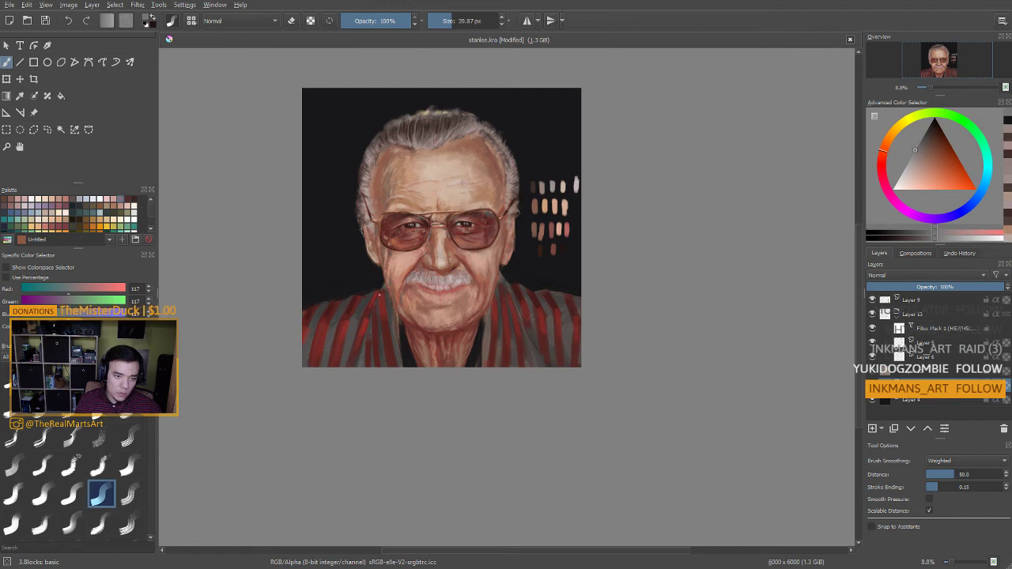
key(bracketleft)
key(bracketleft)
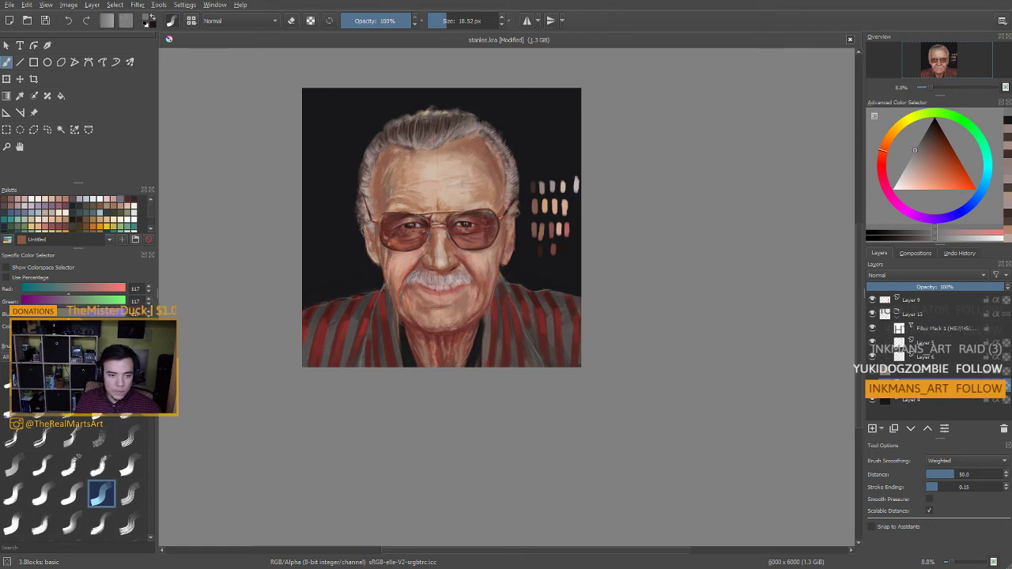
Choose a pale yellow and paint a thin rim light along both shoulder edges with the 18.5 px brush
drag(437, 237, 412, 213)
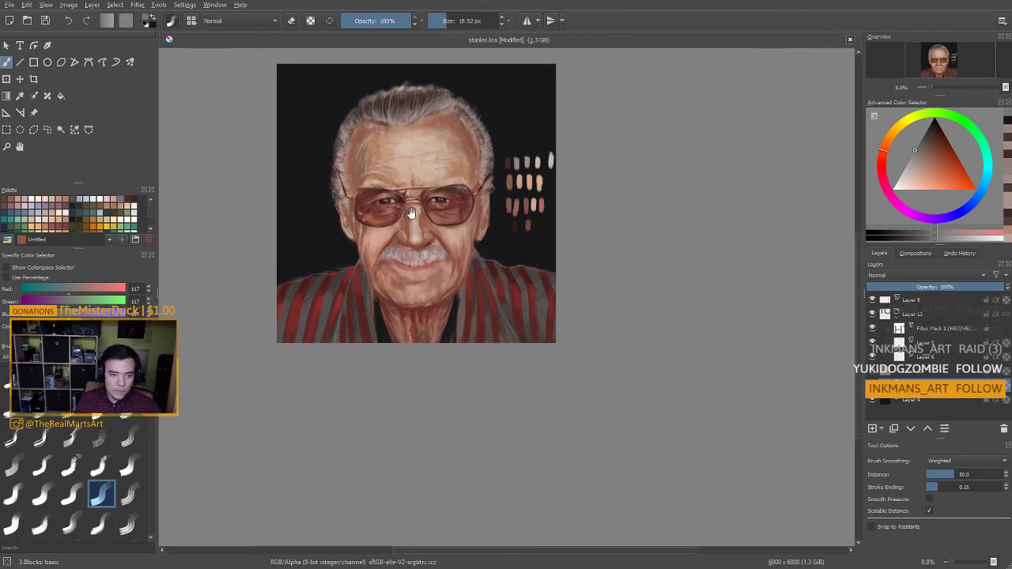
click(898, 129)
click(928, 180)
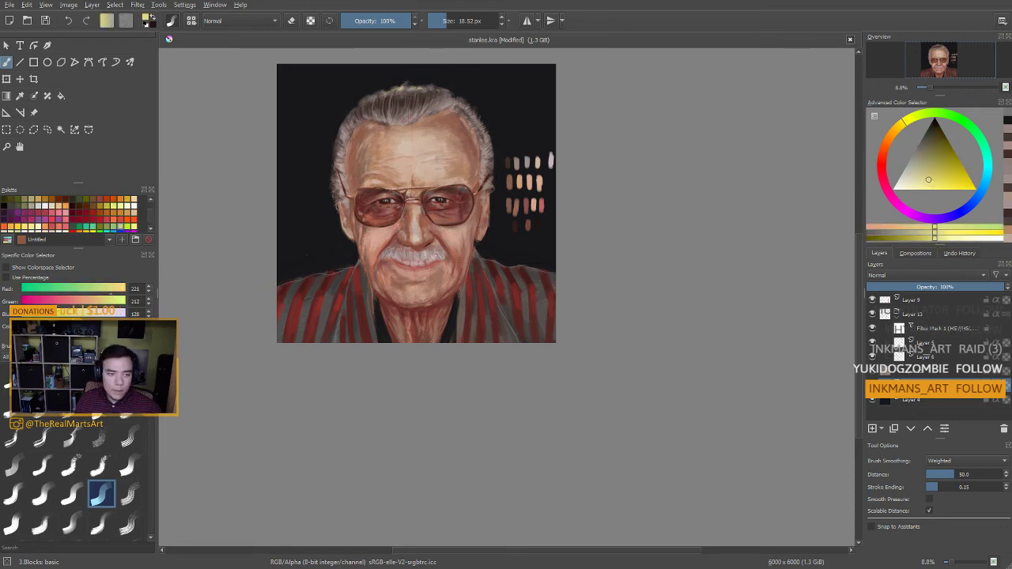
drag(281, 286, 311, 277)
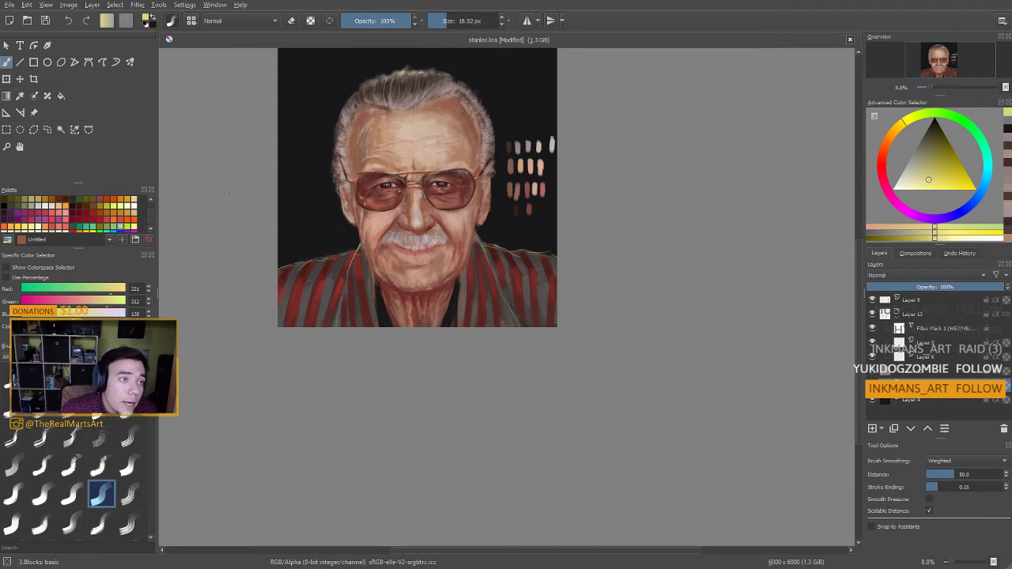
View the program's version information and close it again
click(242, 6)
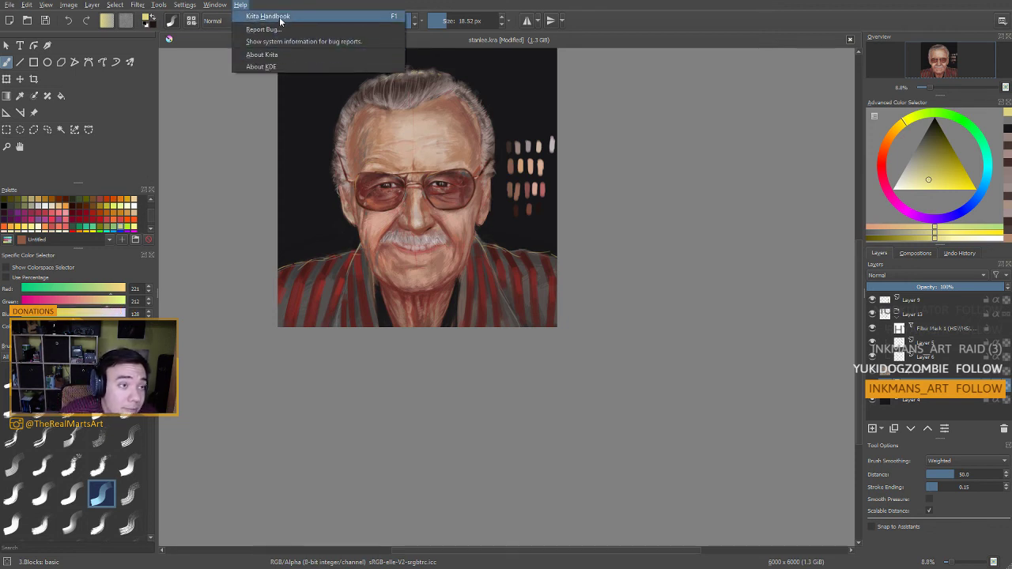
click(262, 55)
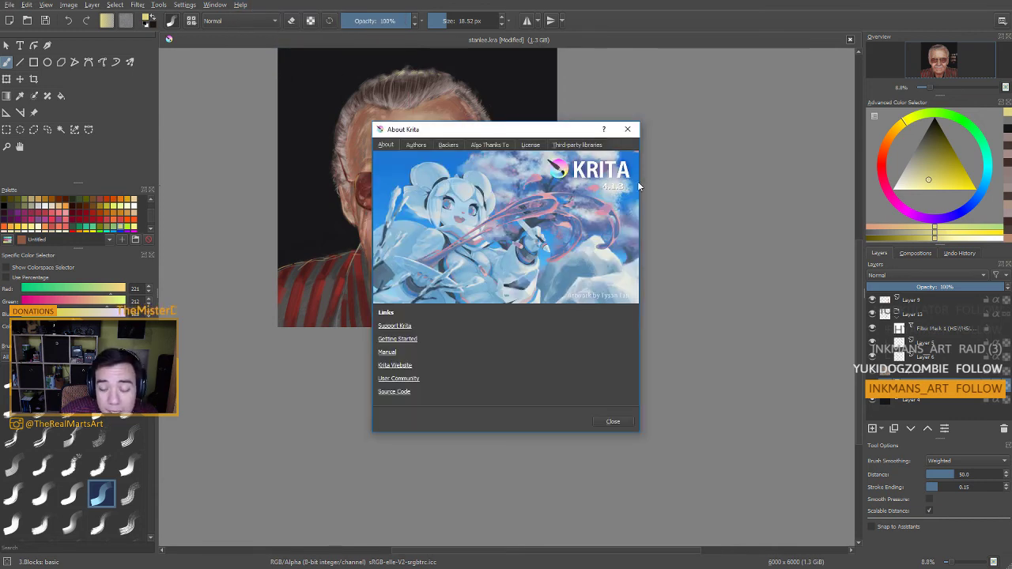
click(627, 129)
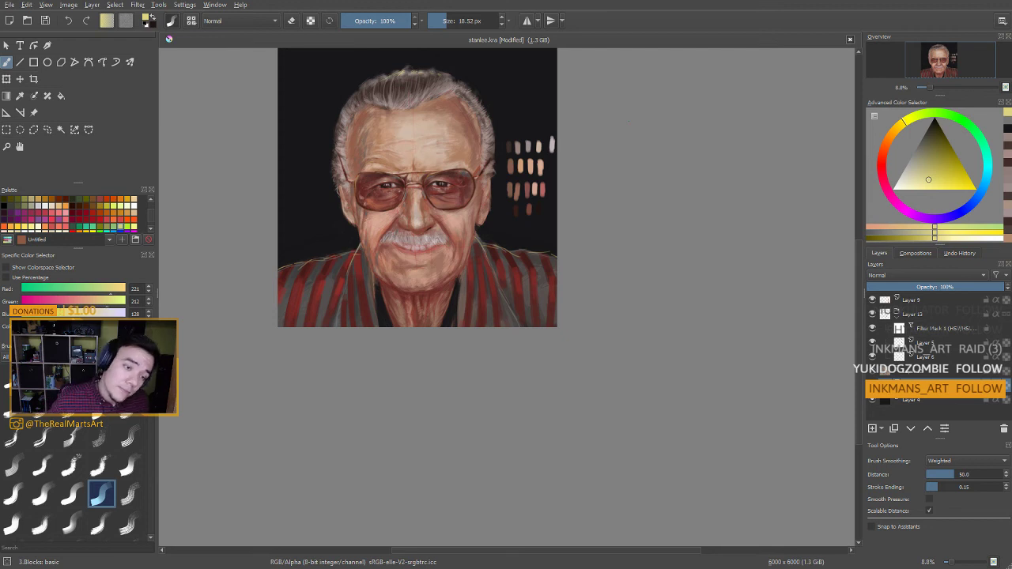
Retouch the left-hand lens and frame with sampled reddish browns at a brush size of about 28 px
ctrl+click(417, 214)
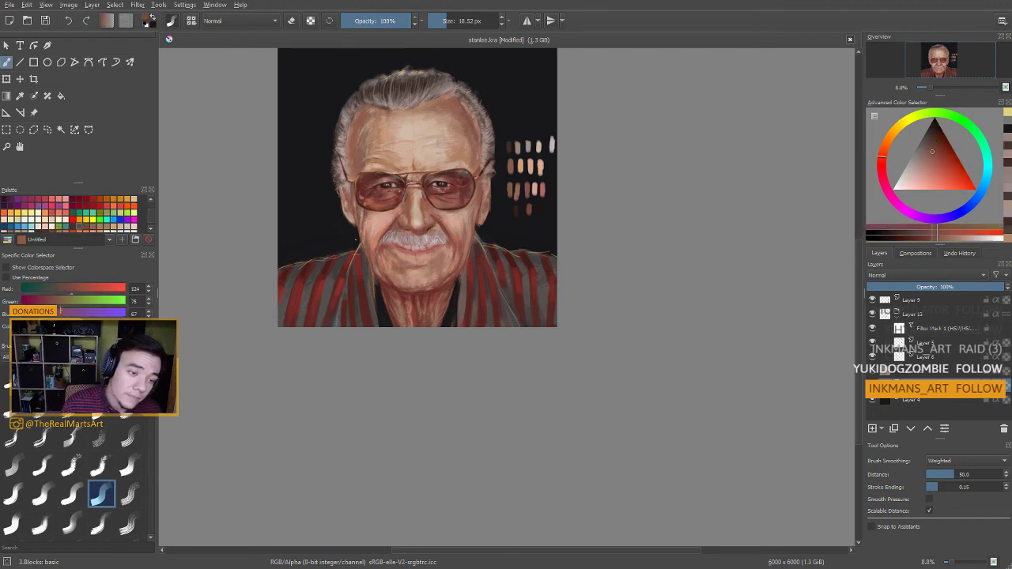
key(bracketright)
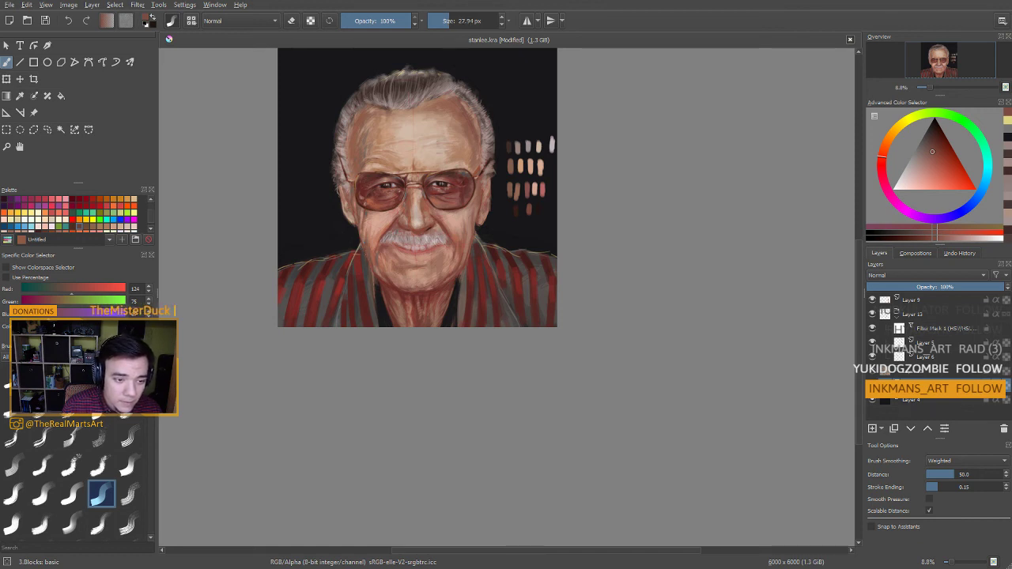
ctrl+click(364, 182)
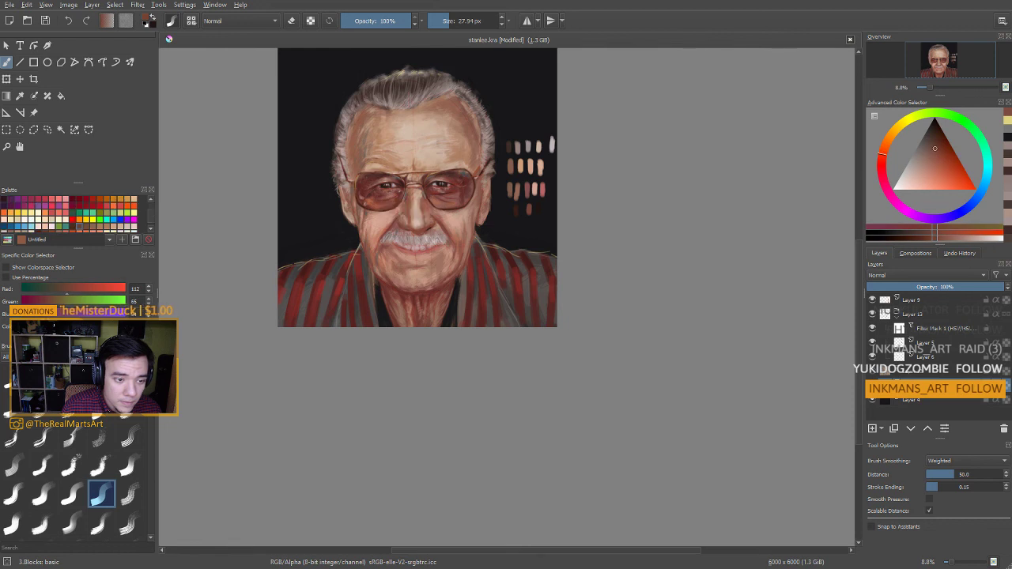
ctrl+click(373, 175)
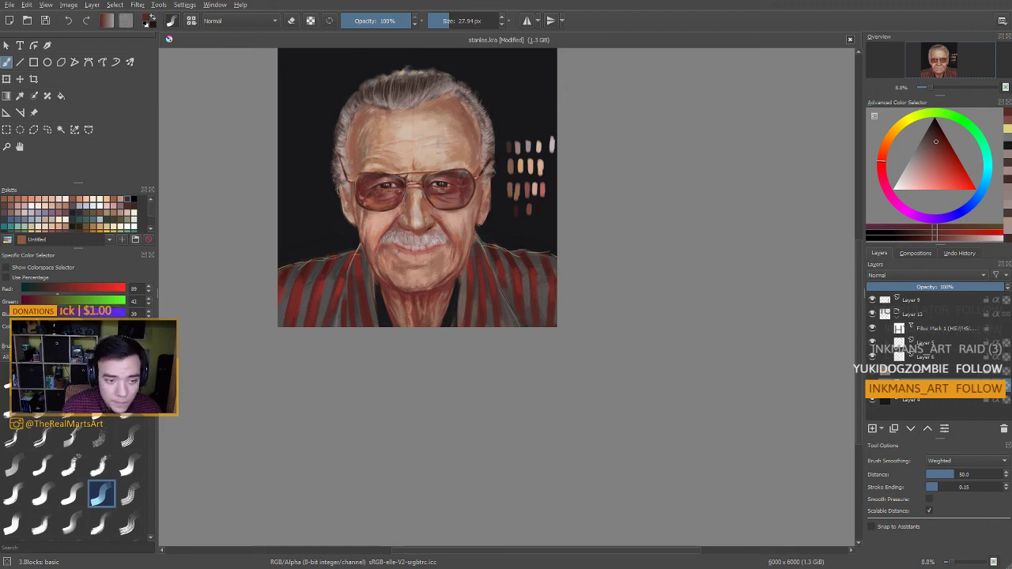
Sample skin tones around the right-hand cheek and nose and blend them with the 2.Bristles: multistroke2 brush at about 138 px
mouse_move(443, 202)
mouse_down()
mouse_move(456, 204)
mouse_move(446, 208)
mouse_up()
ctrl+click(443, 204)
ctrl+click(430, 210)
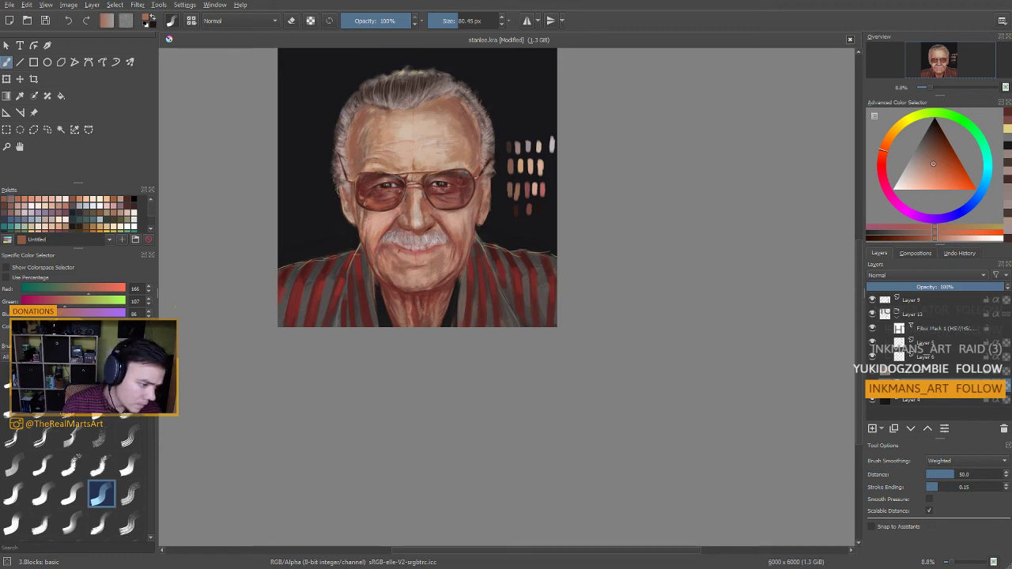
click(43, 435)
key(bracketright)
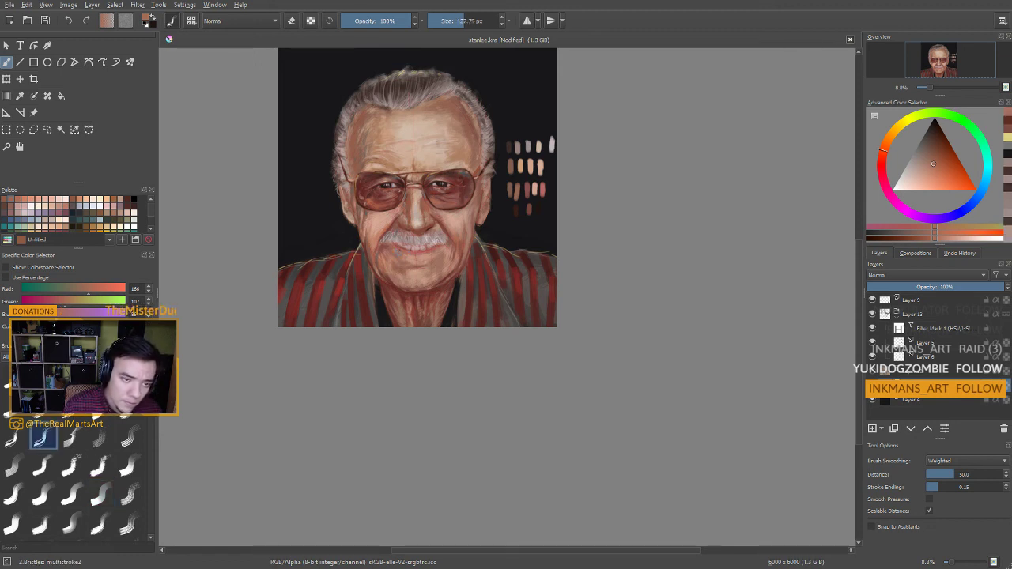
ctrl+click(409, 208)
drag(410, 205, 413, 212)
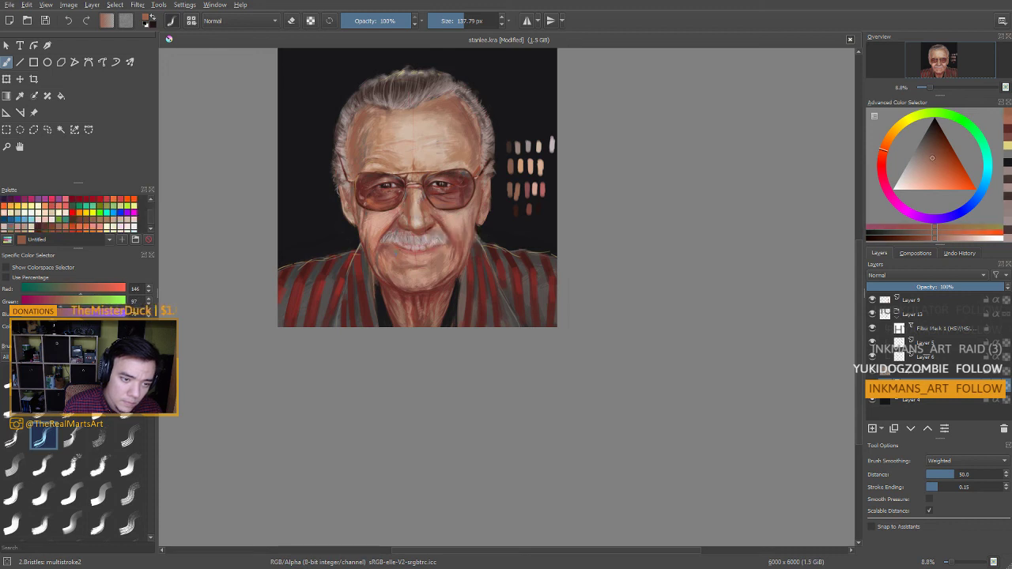
Blend the chin and the right-hand side of the forehead with skin tones sampled from those areas
ctrl+click(441, 288)
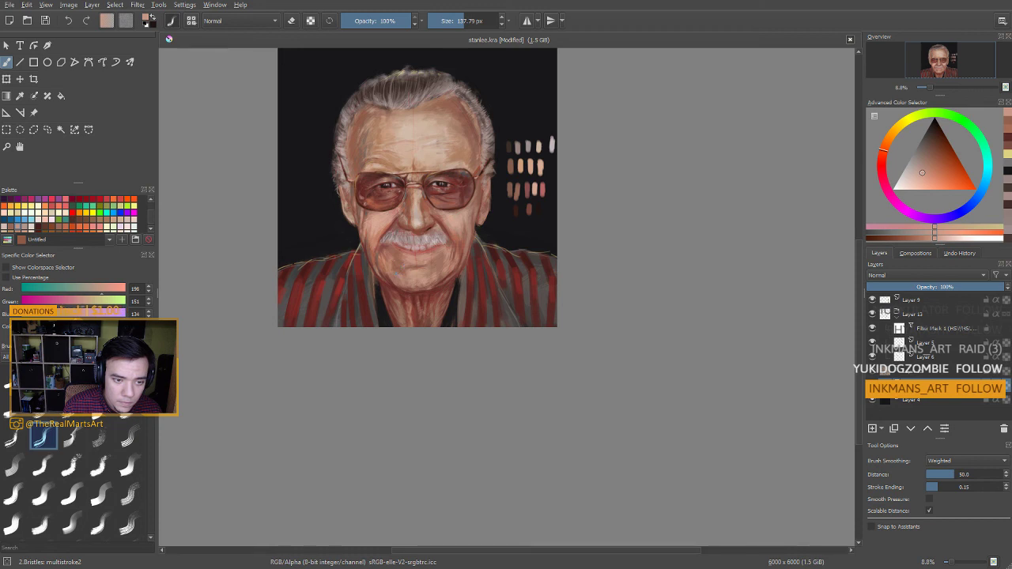
ctrl+click(422, 286)
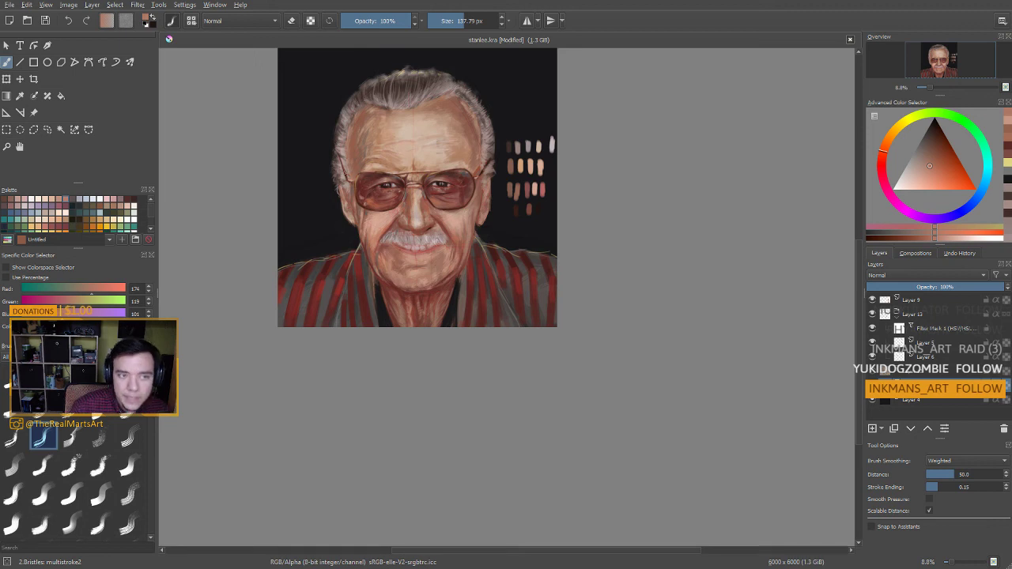
ctrl+click(456, 112)
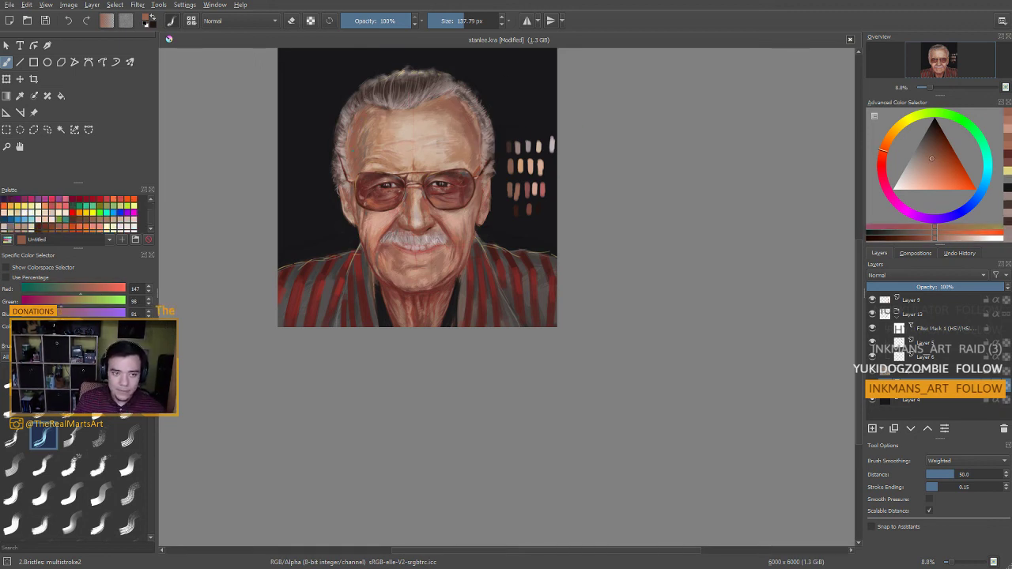
ctrl+click(474, 142)
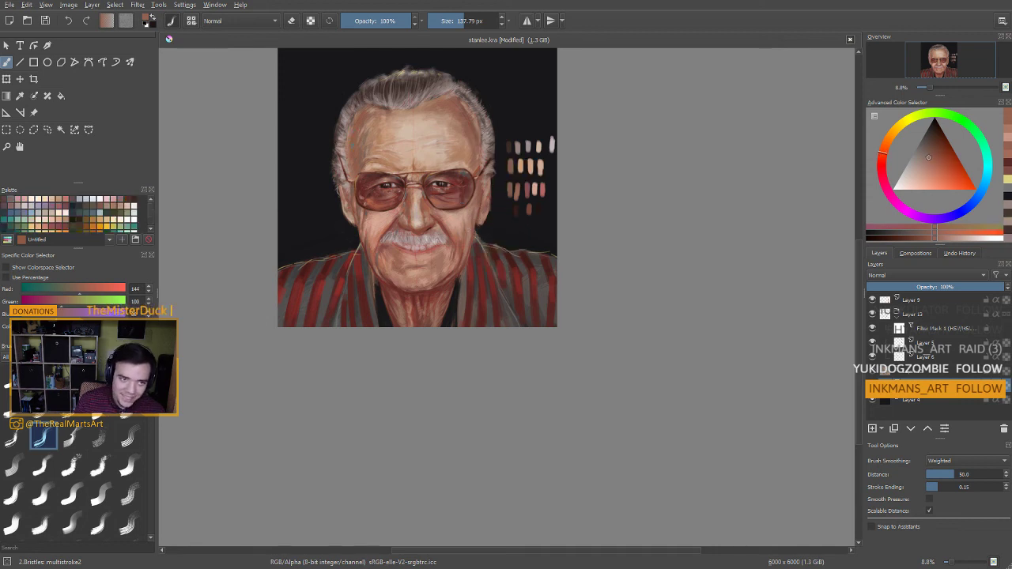
Sample a skin tone from the left-hand side of the forehead and reduce the brush to about 70 px
ctrl+click(372, 128)
key(bracketleft)
key(bracketleft)
key(bracketleft)
key(bracketleft)
key(bracketleft)
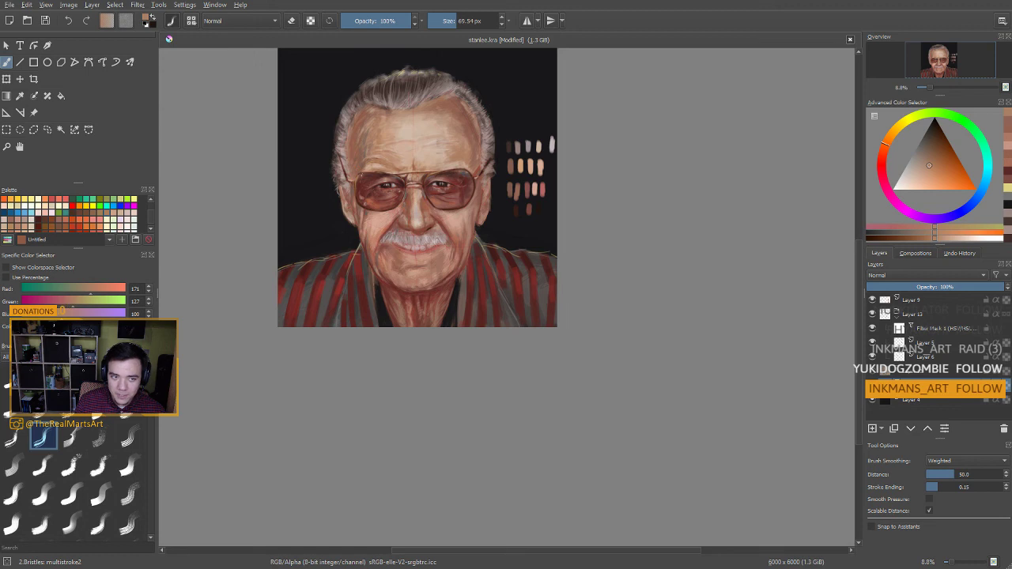
Rework the left-hand brow with light and mid skin tones sampled along it, using a brush of about 66 to 84 px
ctrl+click(369, 165)
key(bracketright)
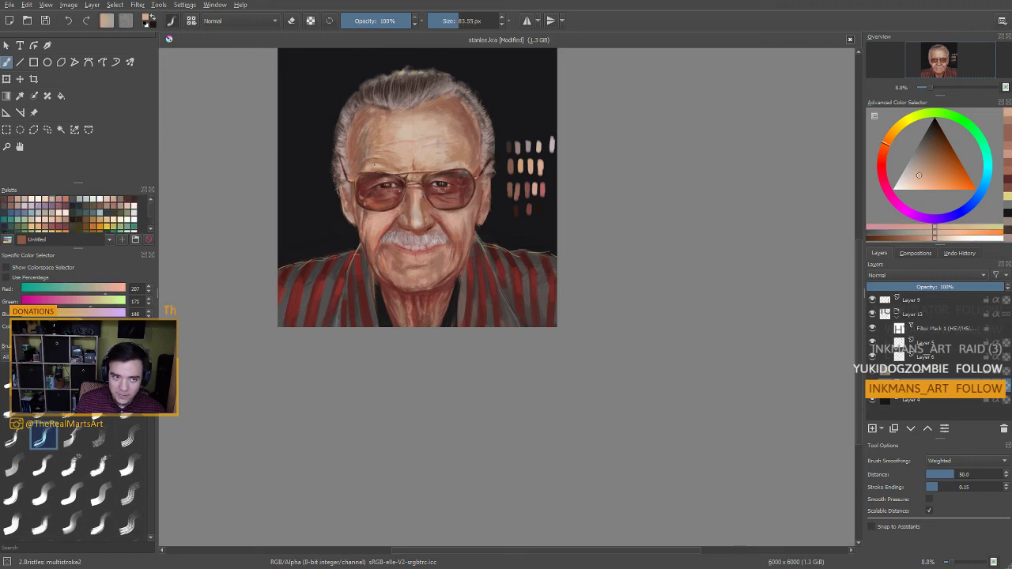
ctrl+click(382, 165)
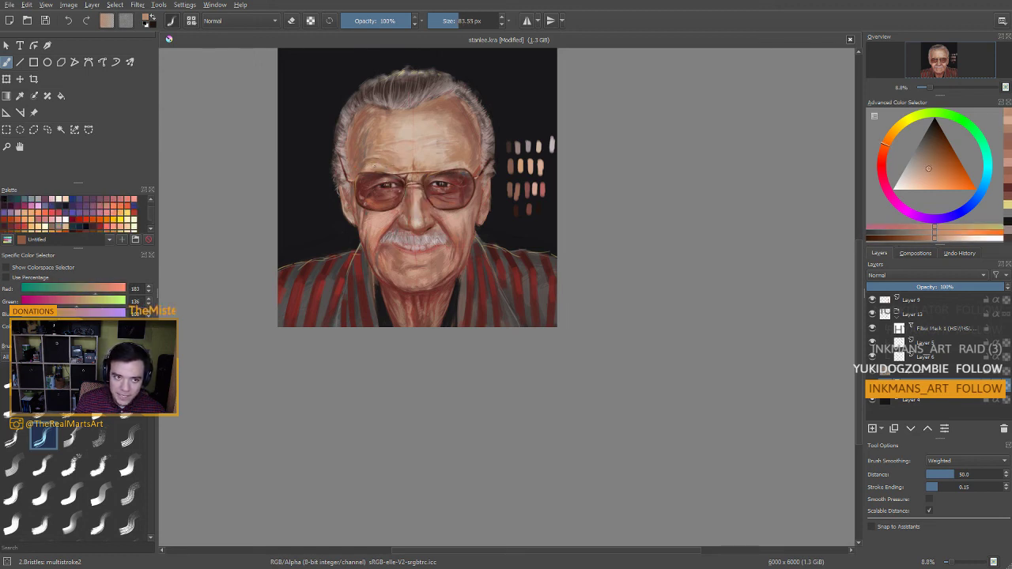
ctrl+click(404, 169)
key(bracketleft)
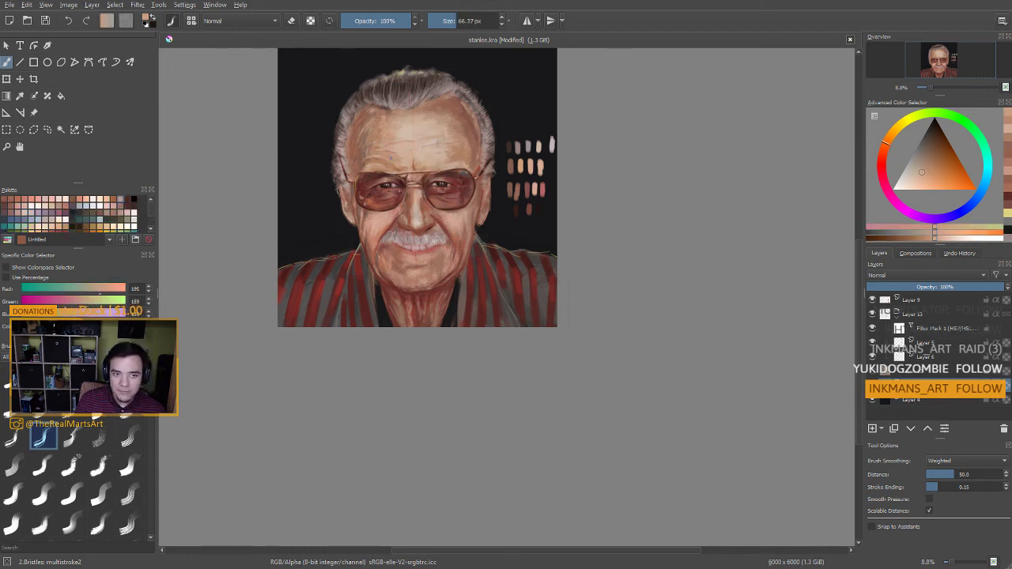
Blend the lower forehead above the inner left-hand brow with sampled skin tones at about 89 px
drag(390, 157, 402, 158)
ctrl+click(395, 154)
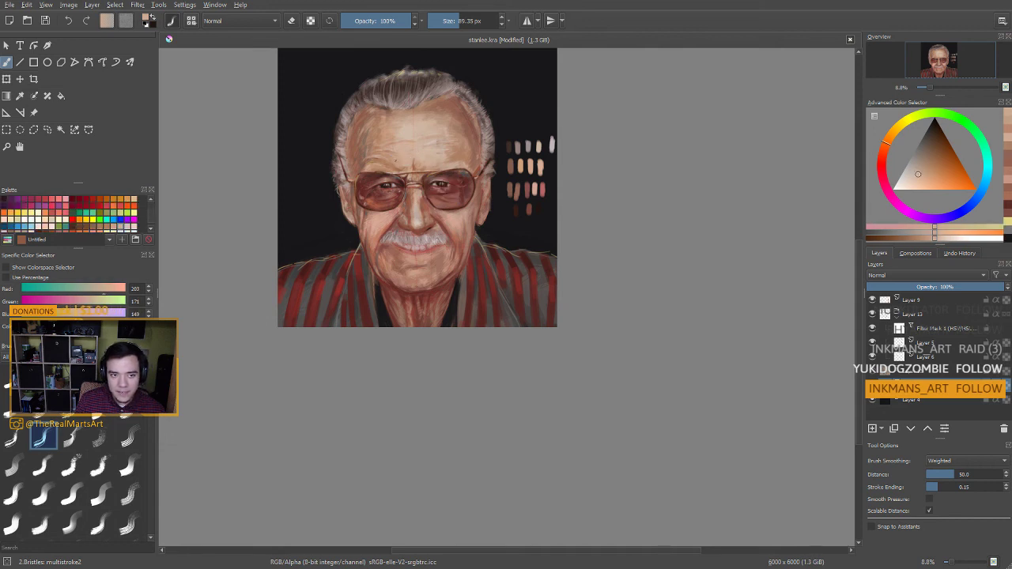
ctrl+click(403, 165)
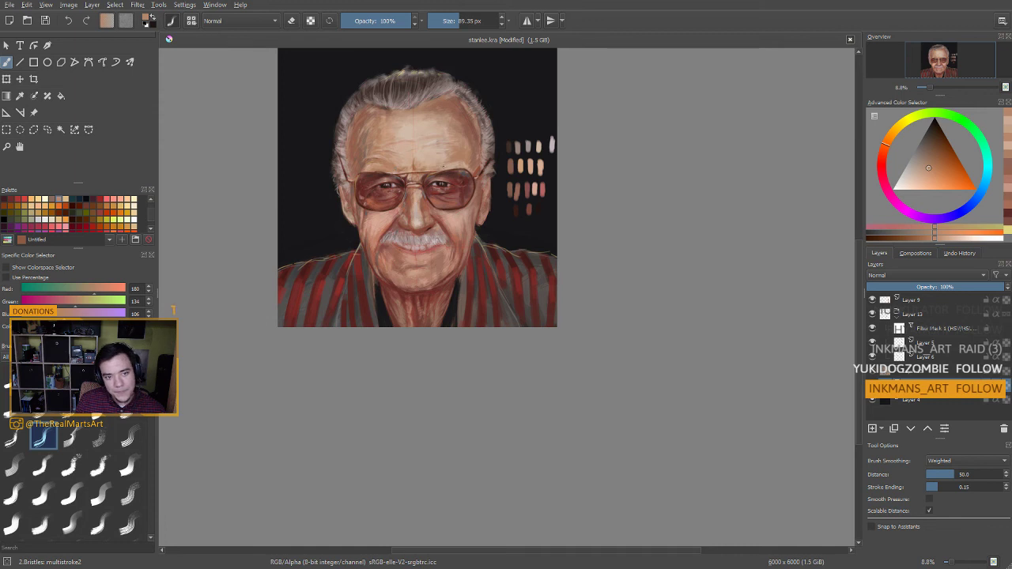
ctrl+click(402, 161)
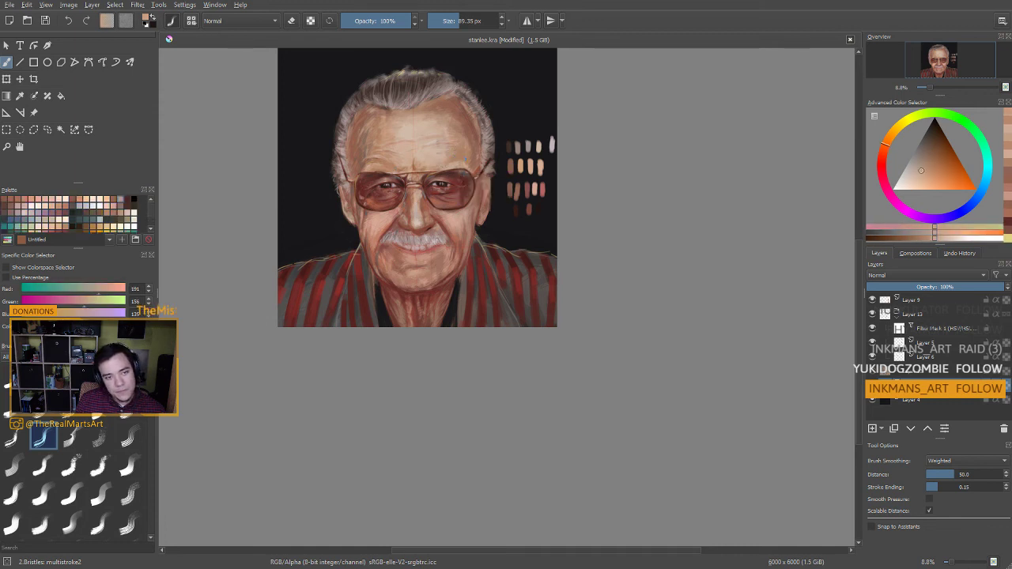
Sample a reddish brown from the right-hand jaw edge with the brush set to about 81 px
mouse_move(455, 208)
mouse_down()
mouse_move(451, 198)
mouse_move(461, 213)
mouse_move(456, 249)
mouse_up()
ctrl+click(459, 244)
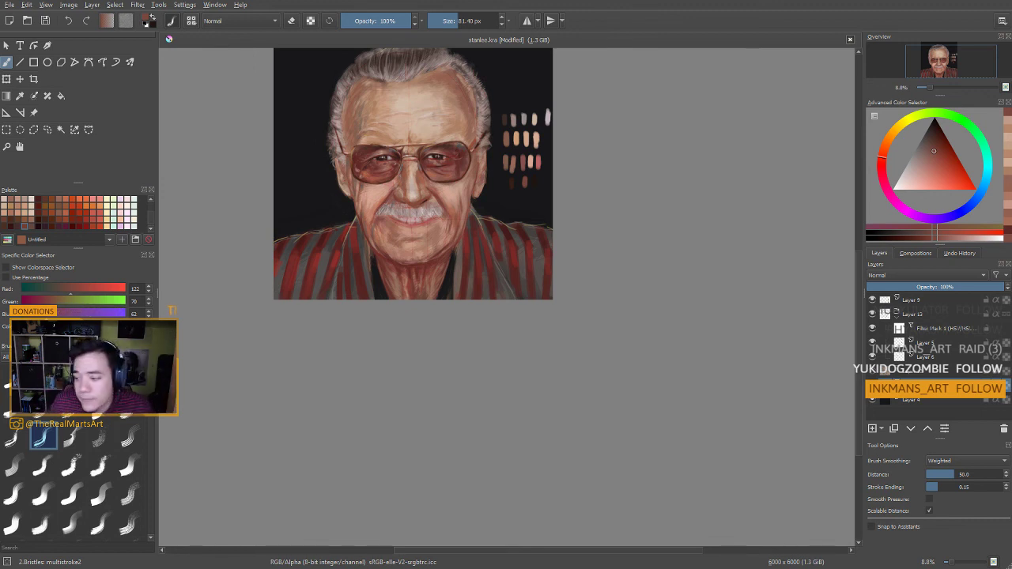
Examine the face, hair and shoulder rim light up close and against the whole portrait
scroll(490, 133, up, 2)
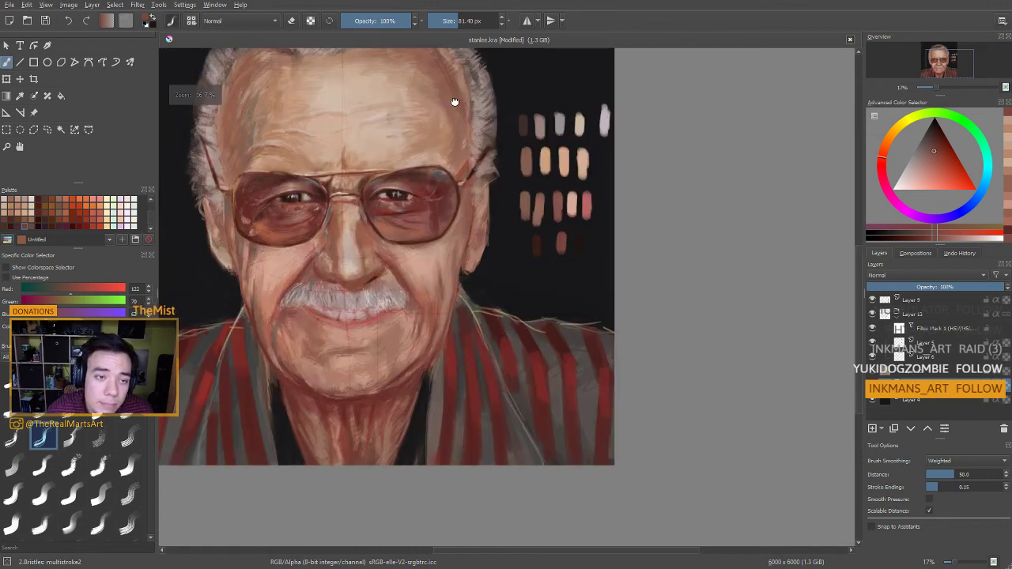
drag(454, 102, 645, 163)
scroll(692, 138, down, 1)
scroll(646, 163, down, 2)
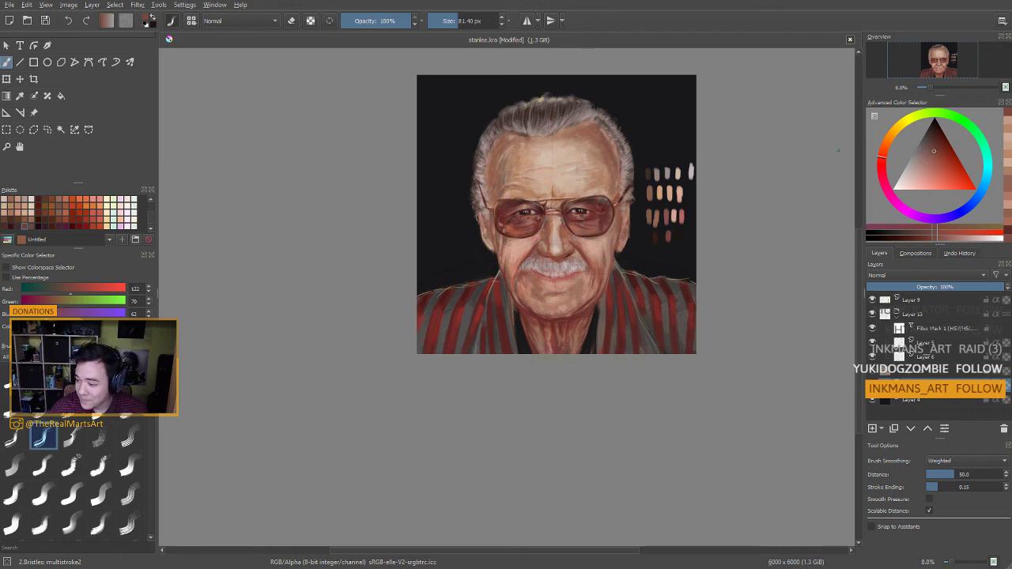
scroll(646, 191, up, 1)
scroll(743, 255, up, 1)
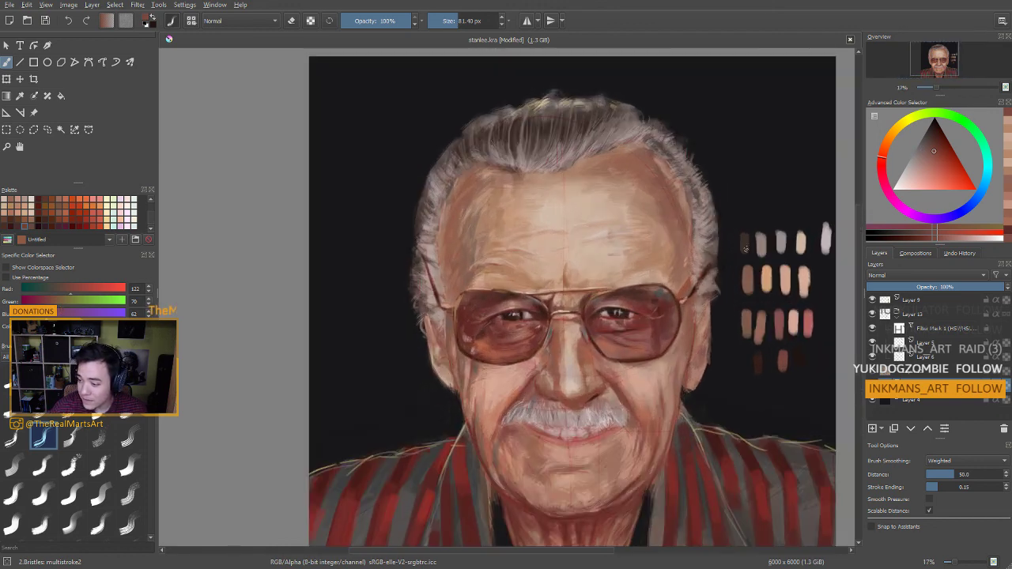
drag(743, 247, 715, 233)
scroll(729, 230, down, 1)
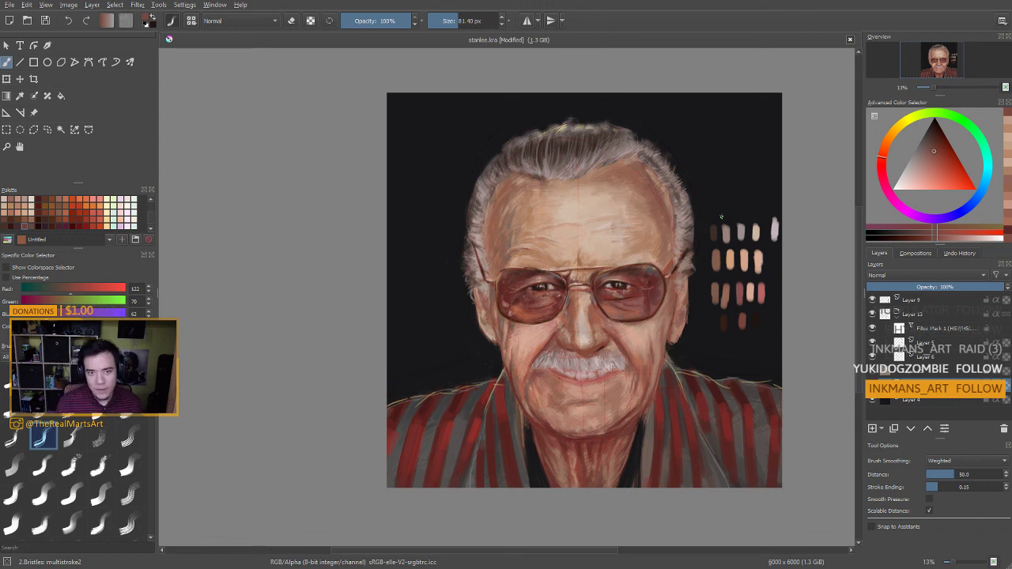
Rework the upper left-hand hair edge with a sampled dark brown at about 39 px, and sample a greyish tone from the right-hand hair
ctrl+click(543, 154)
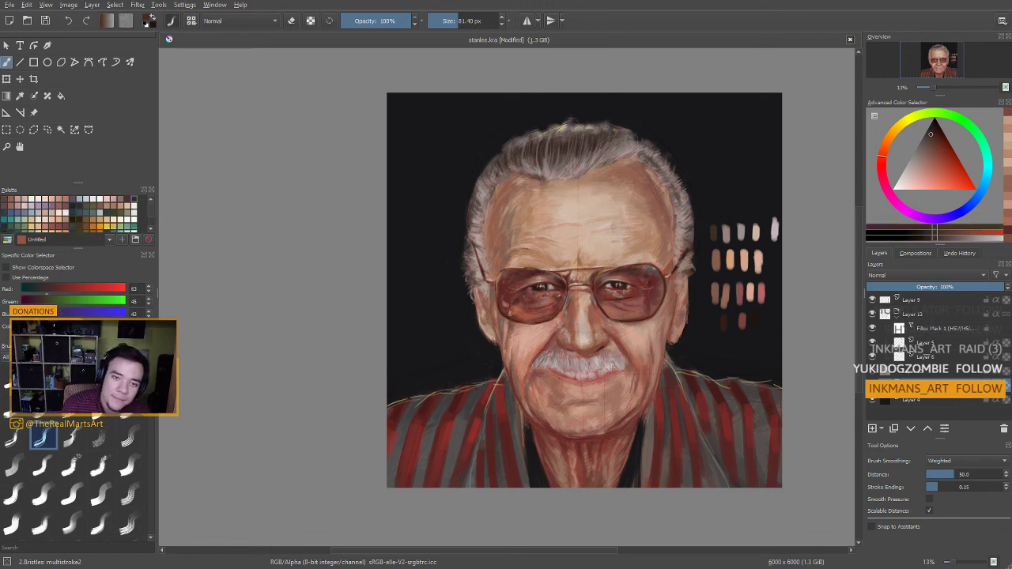
mouse_move(531, 152)
mouse_down()
mouse_move(511, 148)
mouse_move(498, 177)
mouse_move(481, 182)
mouse_up()
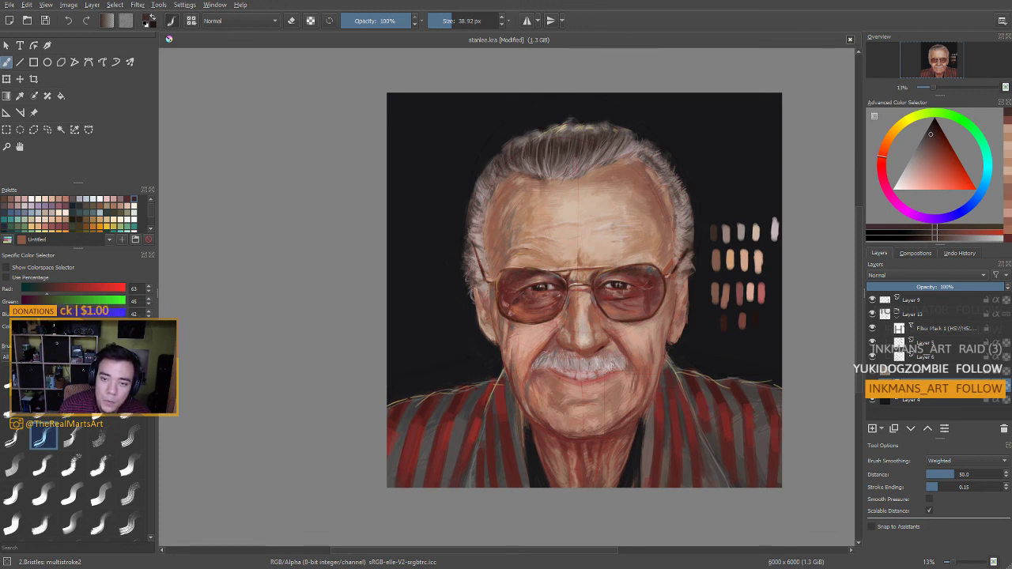
ctrl+click(654, 166)
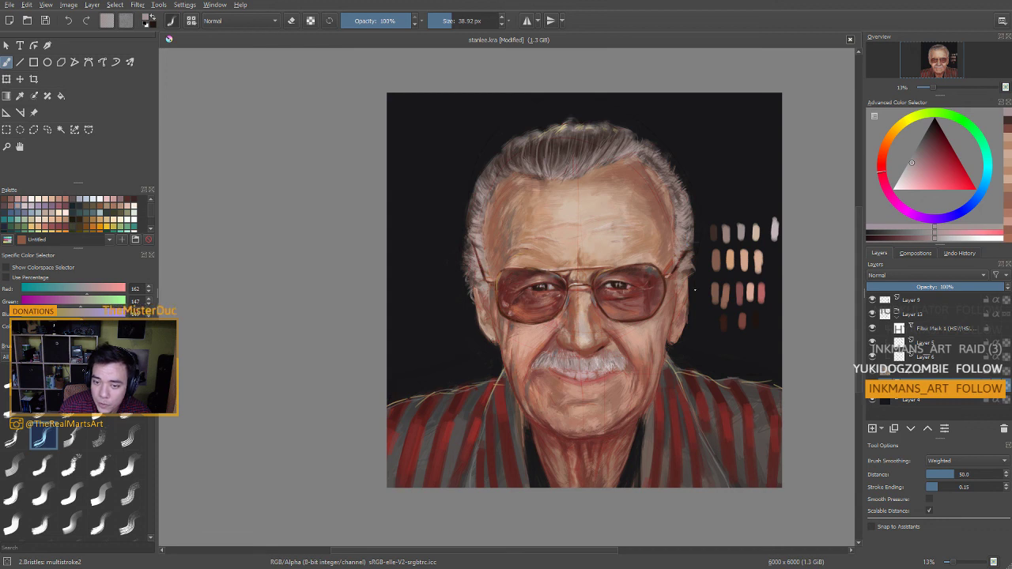
Touch up the left-hand sunglasses lens with sampled light grey, red and dark brown tones at about 39 px
ctrl+click(512, 267)
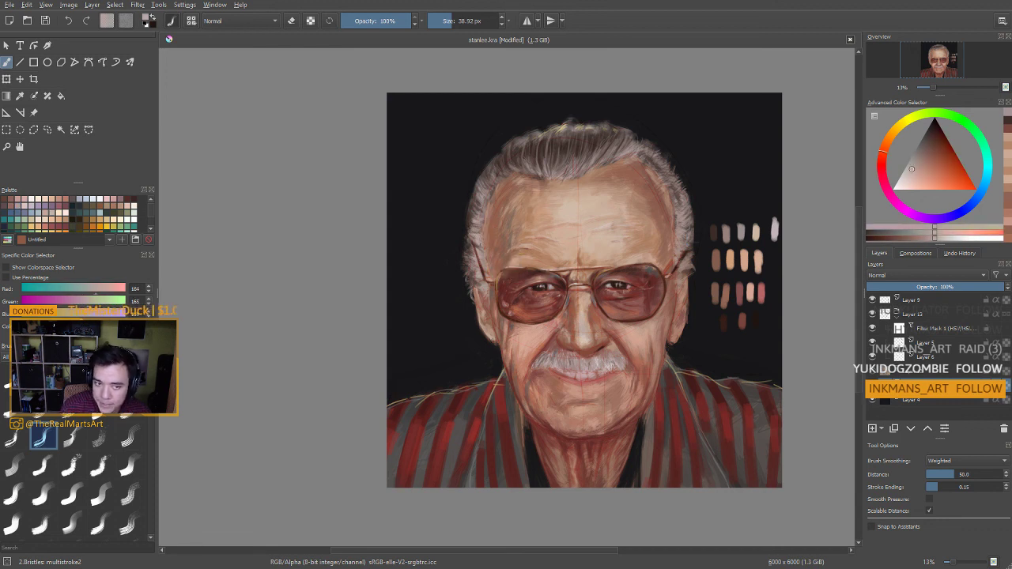
ctrl+click(509, 283)
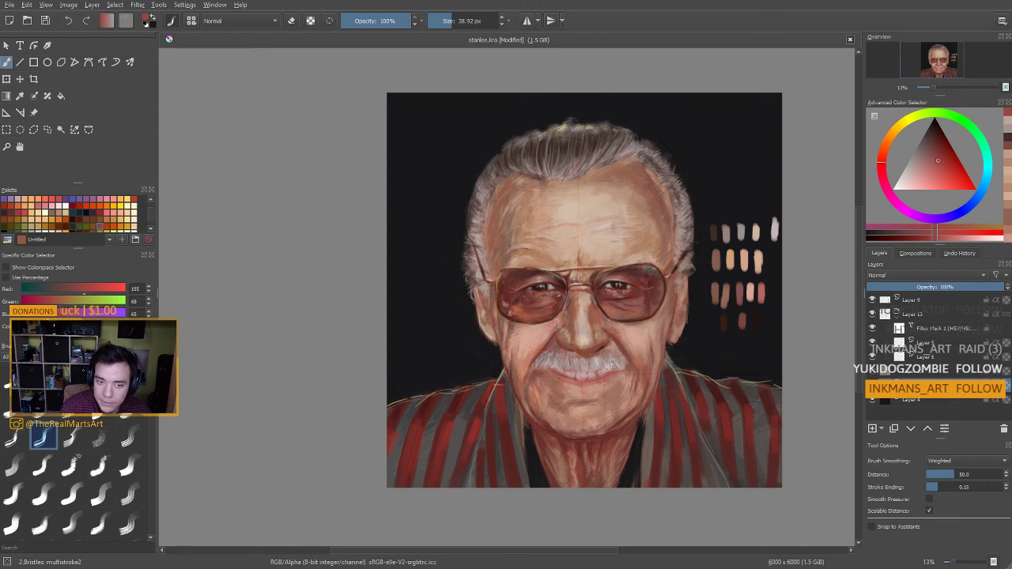
ctrl+click(544, 289)
ctrl+click(544, 288)
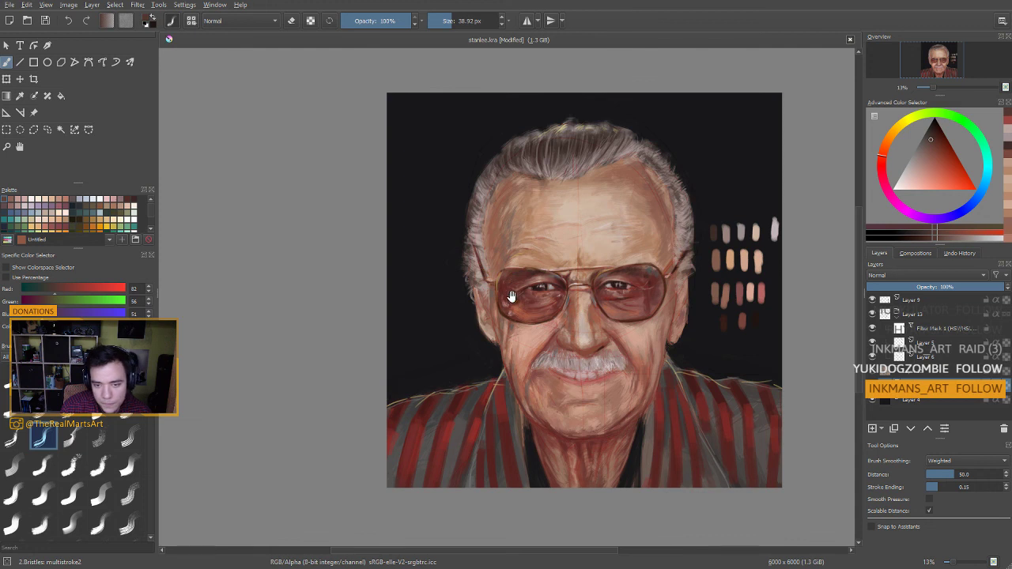
Blend the hair beside the left-hand temple with greyish brown and lighter tones sampled along it
drag(514, 308, 501, 290)
ctrl+click(483, 251)
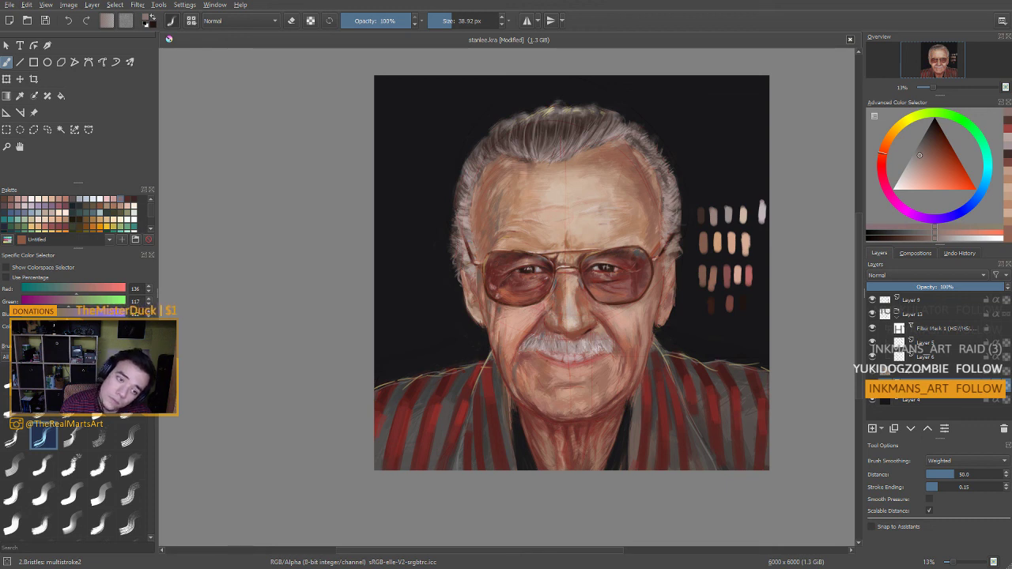
ctrl+click(478, 233)
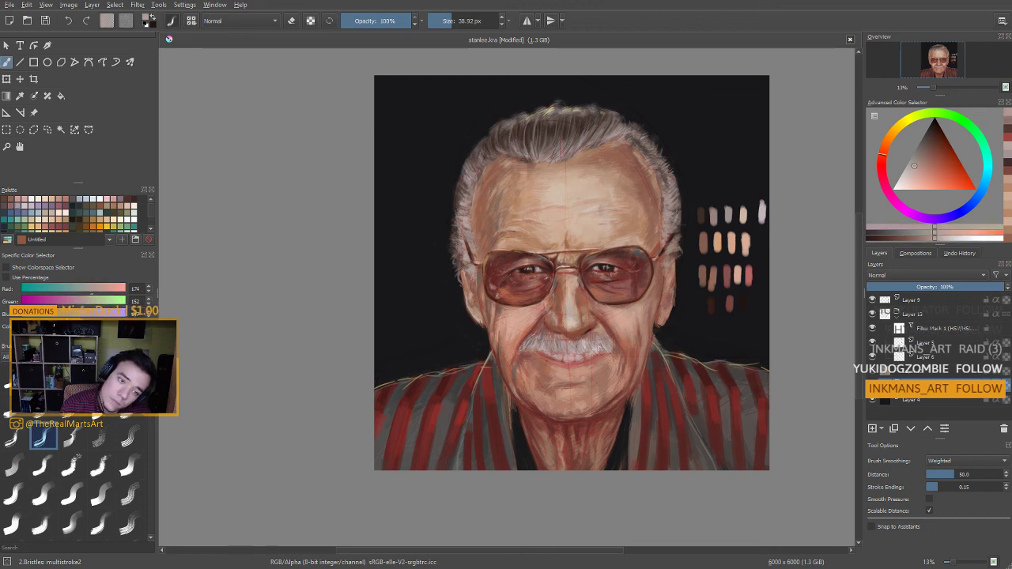
drag(475, 259, 467, 255)
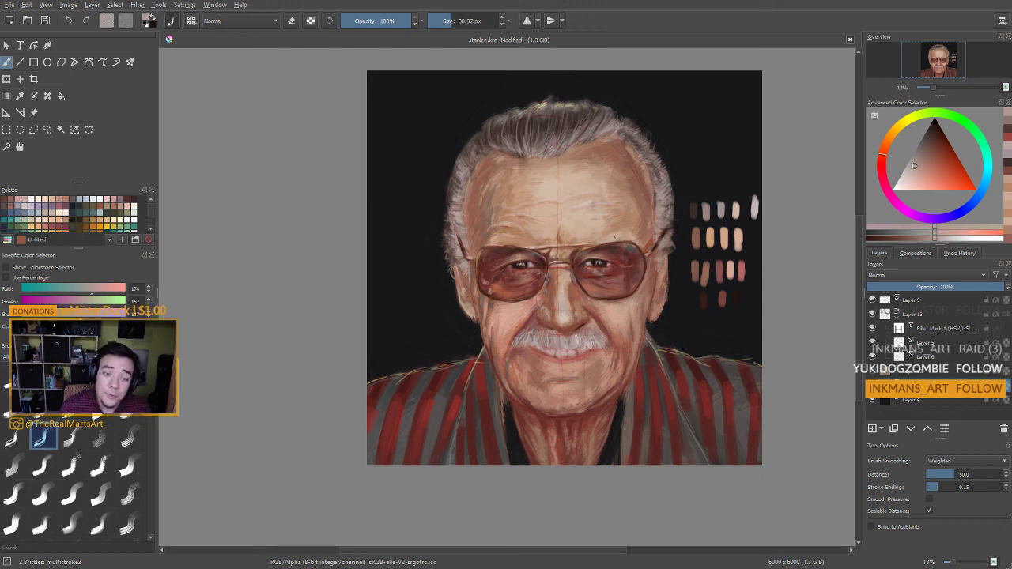
Clean up the outer edges of the hair with the eraser at about 104 to 141 px
click(461, 21)
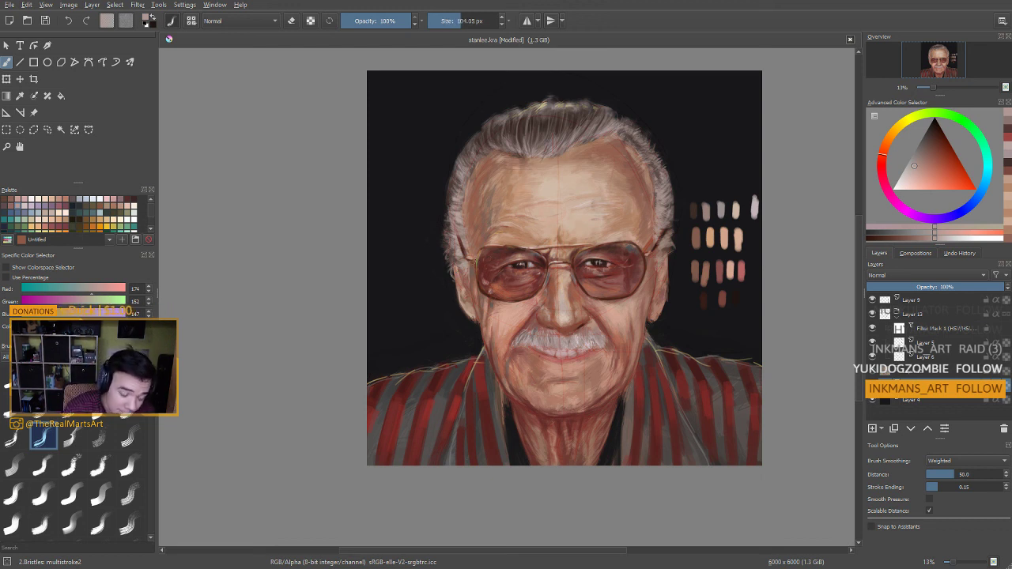
key(e)
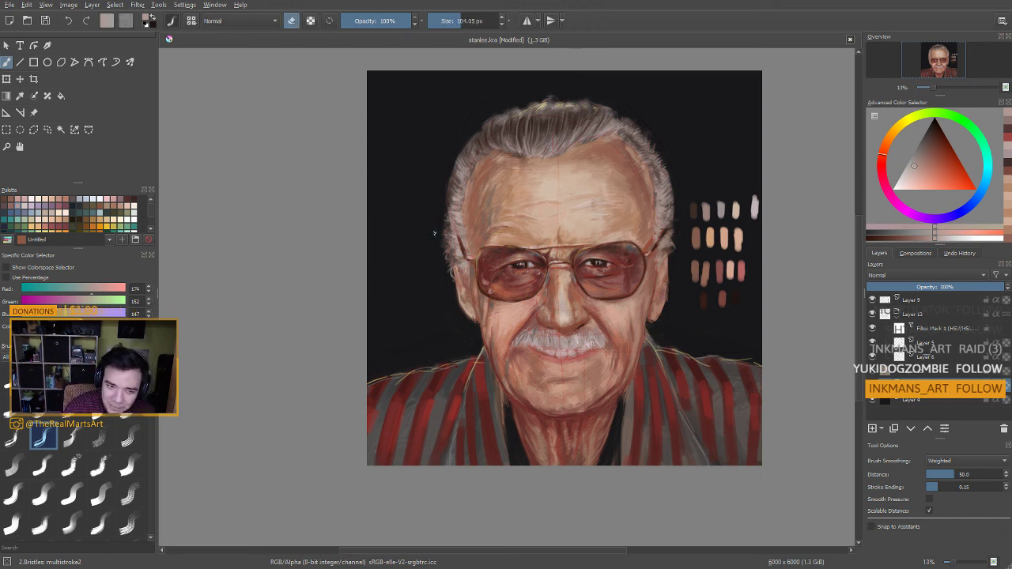
key(bracketright)
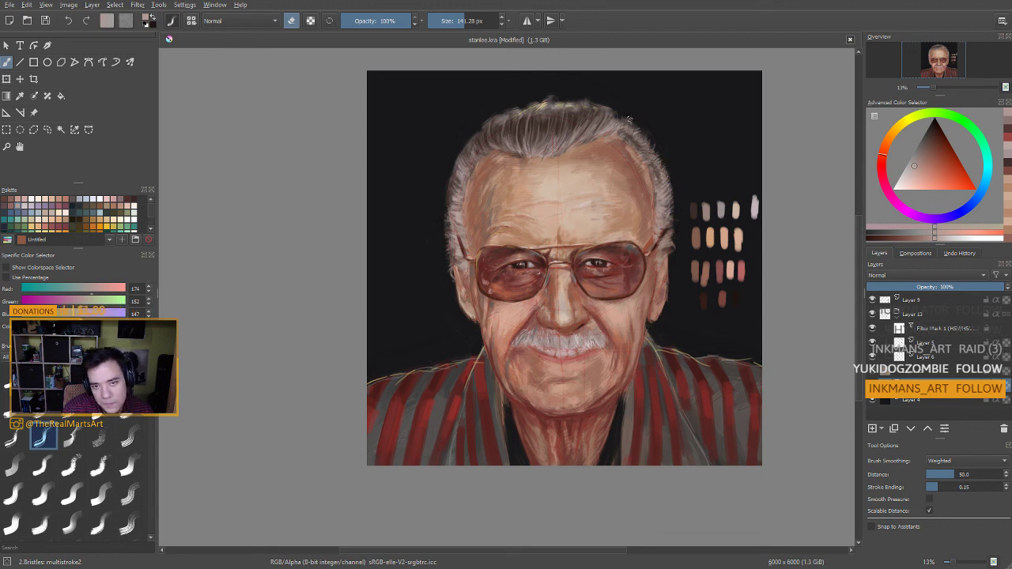
drag(665, 237, 648, 182)
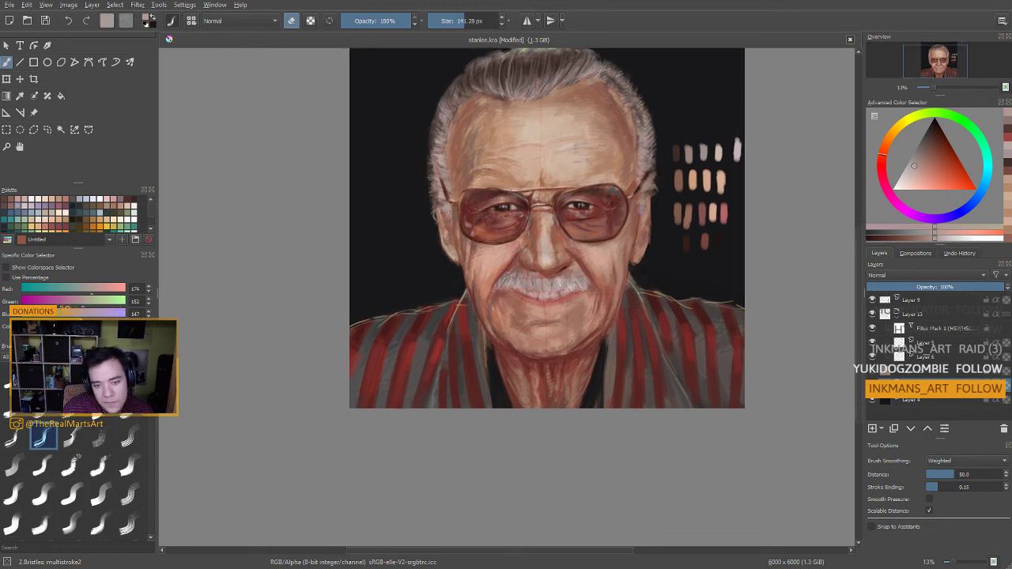
mouse_move(627, 332)
mouse_down()
mouse_move(574, 320)
mouse_move(588, 195)
mouse_move(598, 184)
mouse_move(470, 190)
mouse_up()
Deepen the shadow under the chin with a sampled dark brown, using a brush of about 40 to 88 px
ctrl+click(527, 209)
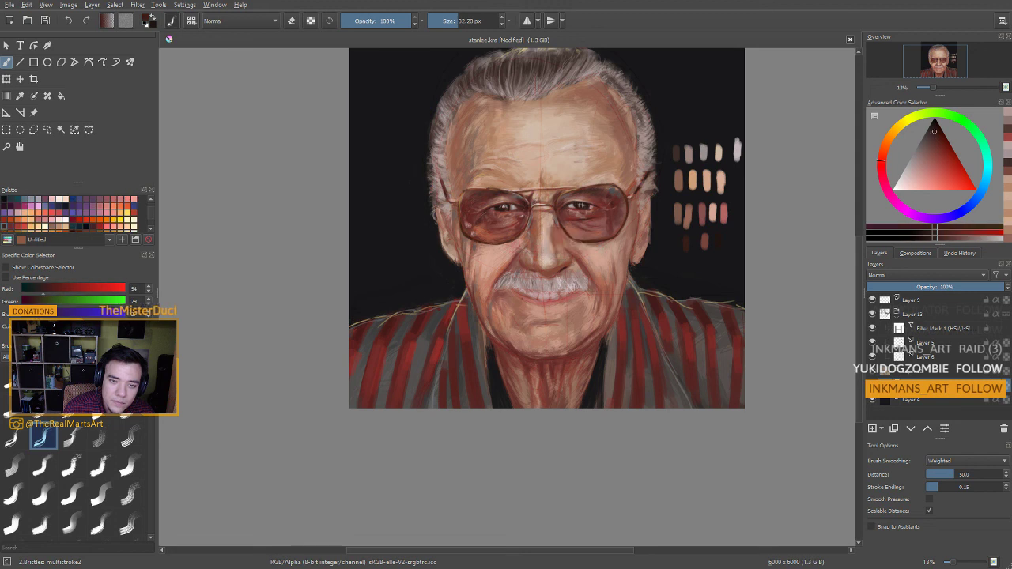
key(bracketleft)
key(bracketleft)
key(bracketleft)
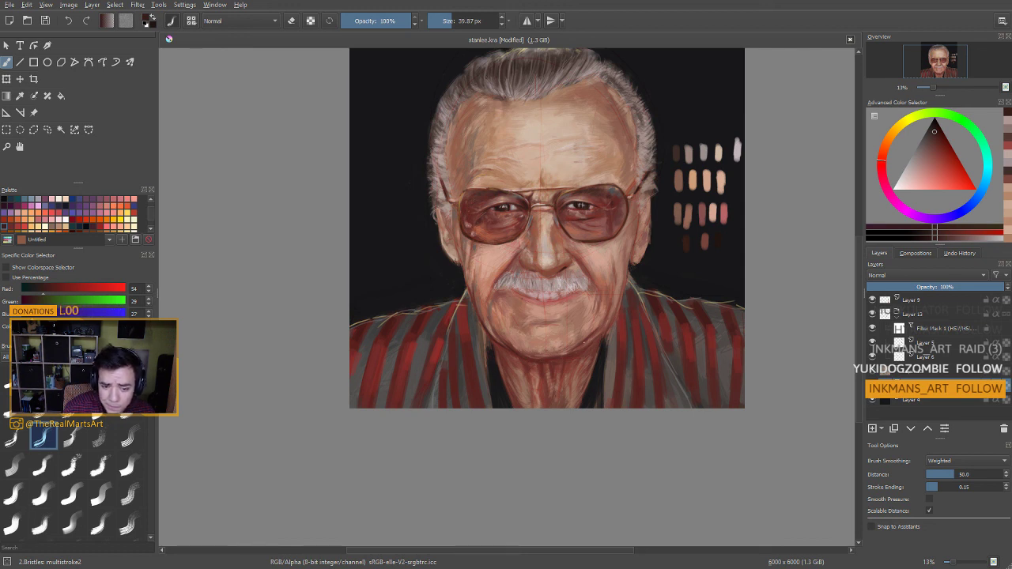
drag(539, 375, 535, 354)
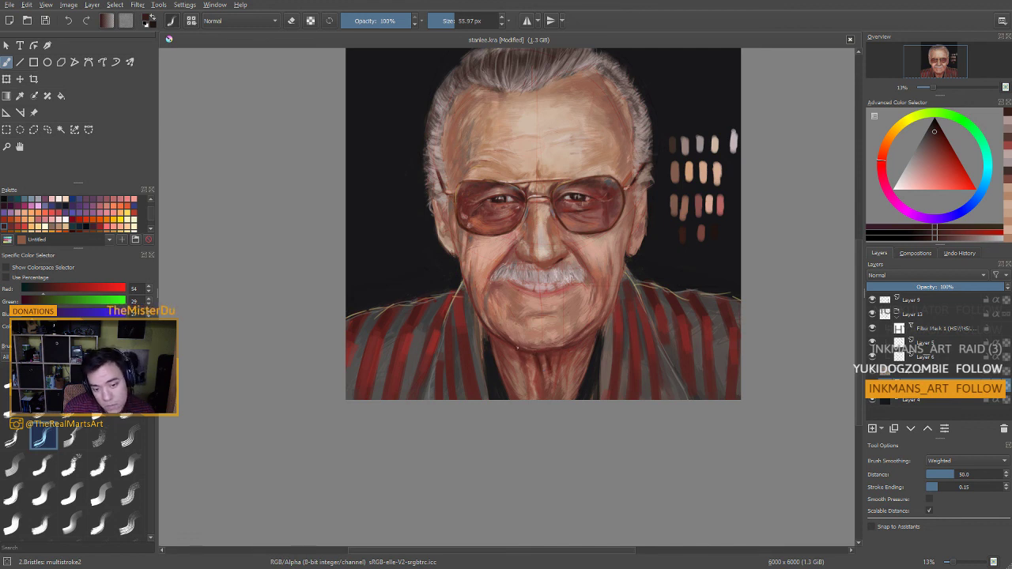
drag(550, 353, 565, 353)
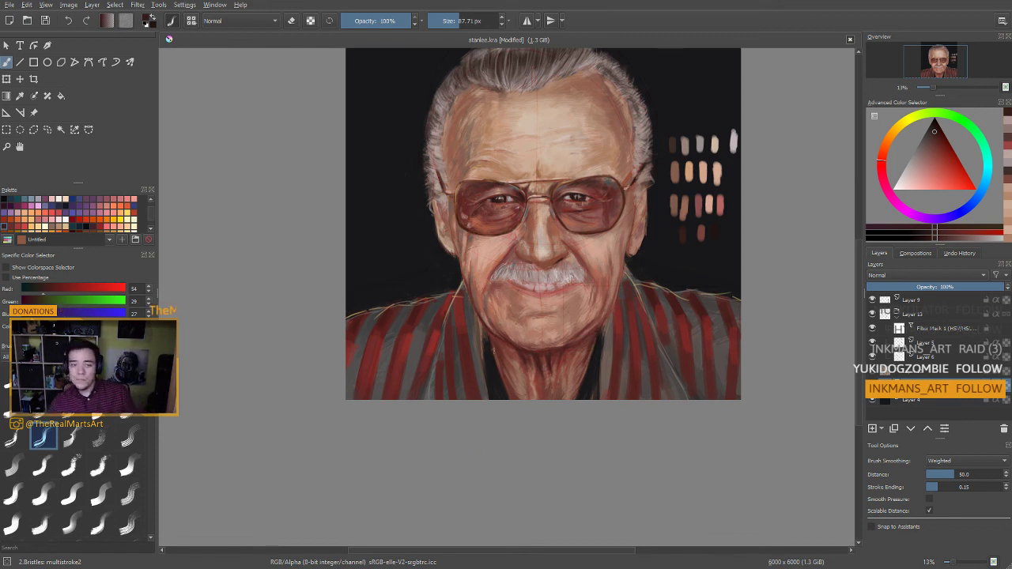
scroll(561, 272, down, 2)
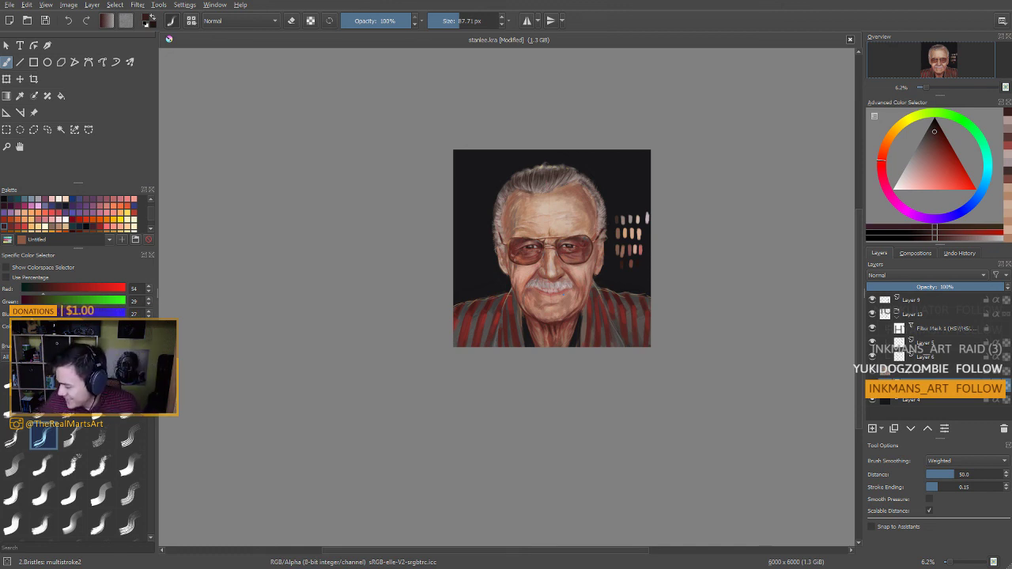
scroll(593, 237, up, 3)
drag(521, 249, 531, 246)
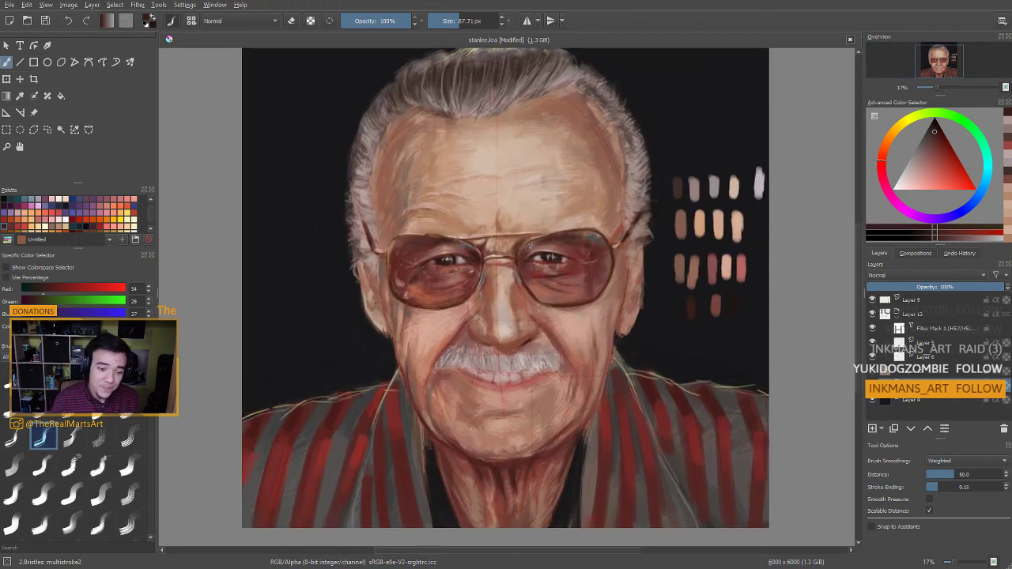
Deepen the right-hand lens and the smile fold beside the moustache with dark reds sampled from the lens, at about 46 px
click(453, 21)
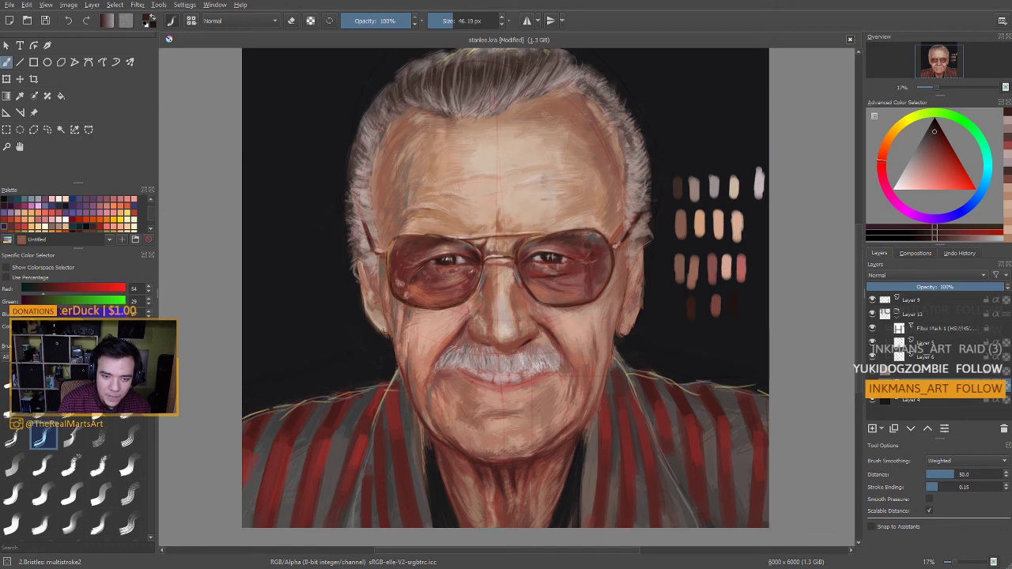
ctrl+click(584, 261)
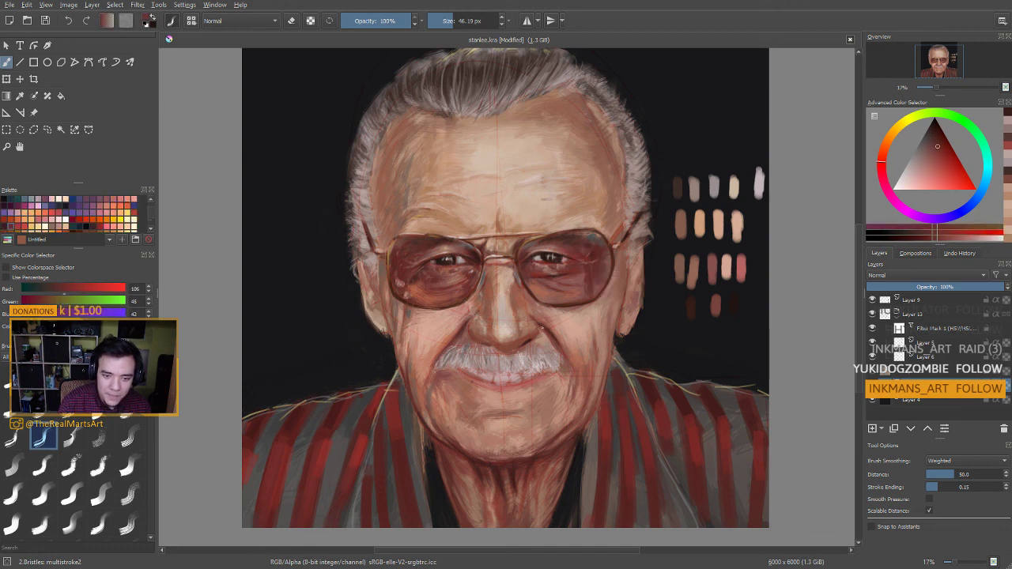
ctrl+click(594, 271)
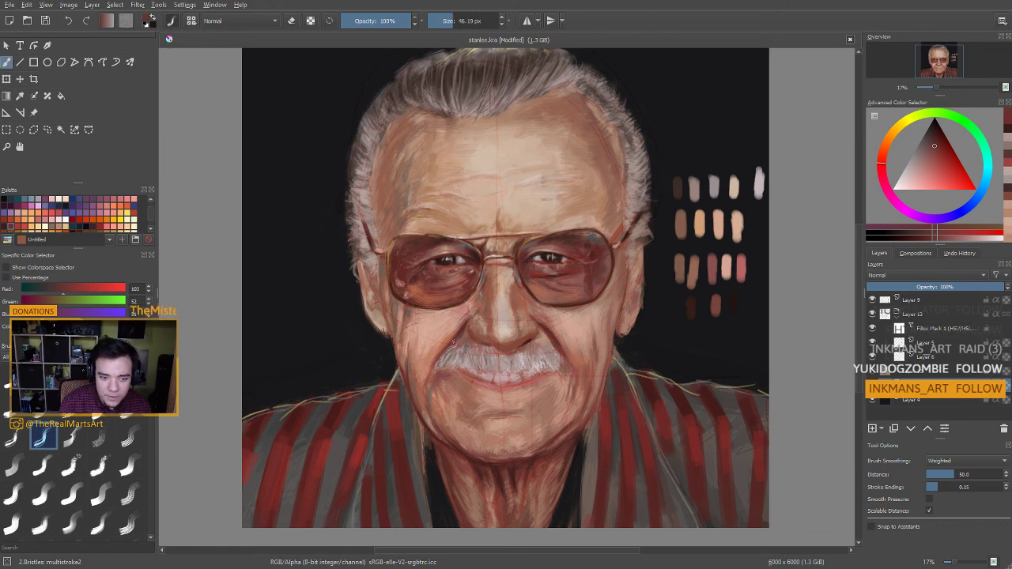
drag(426, 417, 422, 406)
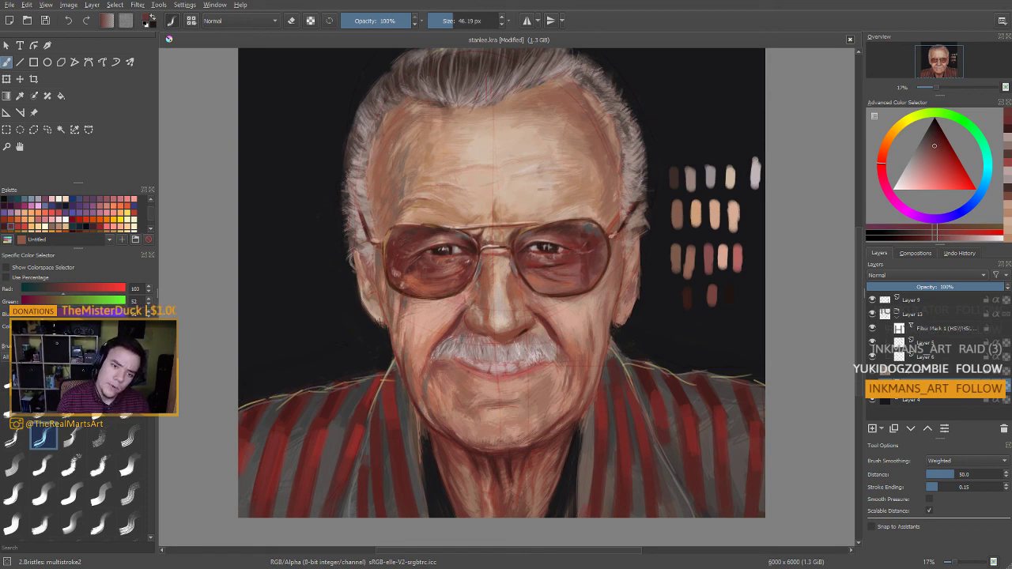
ctrl+click(575, 244)
drag(456, 323, 463, 314)
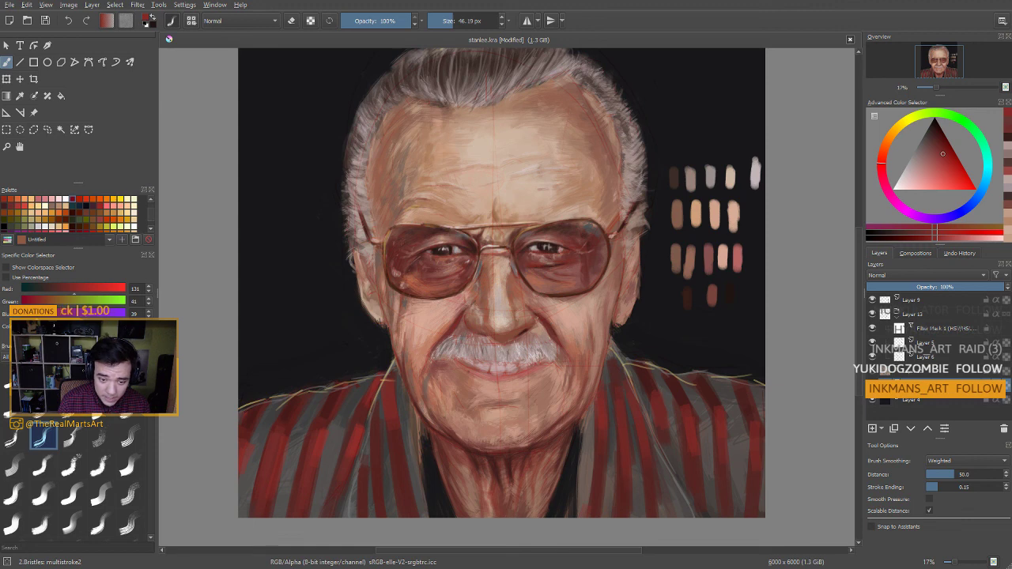
scroll(577, 325, down, 2)
drag(580, 340, 594, 316)
scroll(607, 313, up, 2)
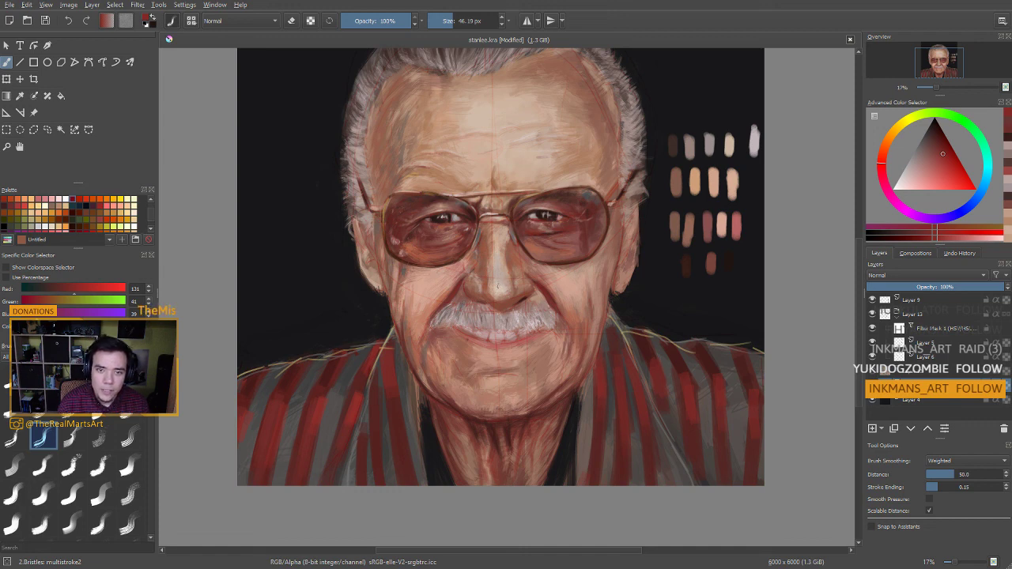
drag(496, 286, 498, 358)
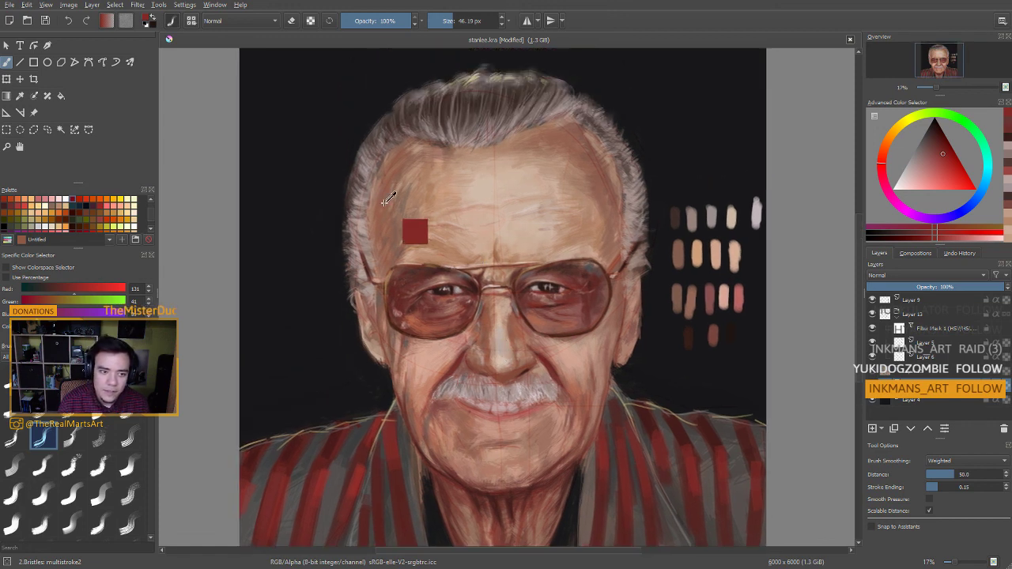
Blend the upper forehead and hairline with sampled reddish brown and peach skin tones at about 58 to 61 px
ctrl+click(386, 202)
drag(411, 192, 417, 192)
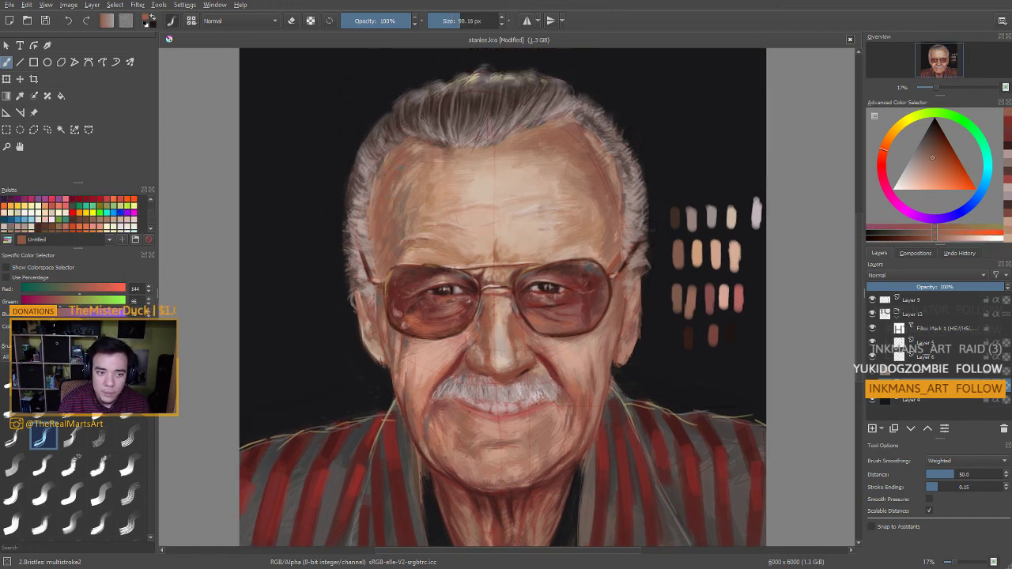
ctrl+click(445, 166)
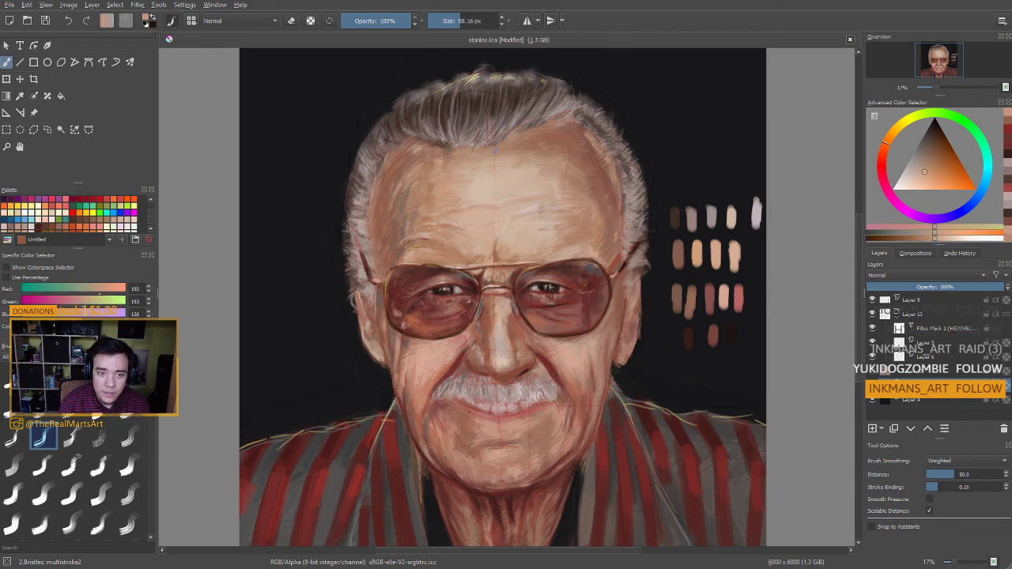
drag(496, 150, 492, 151)
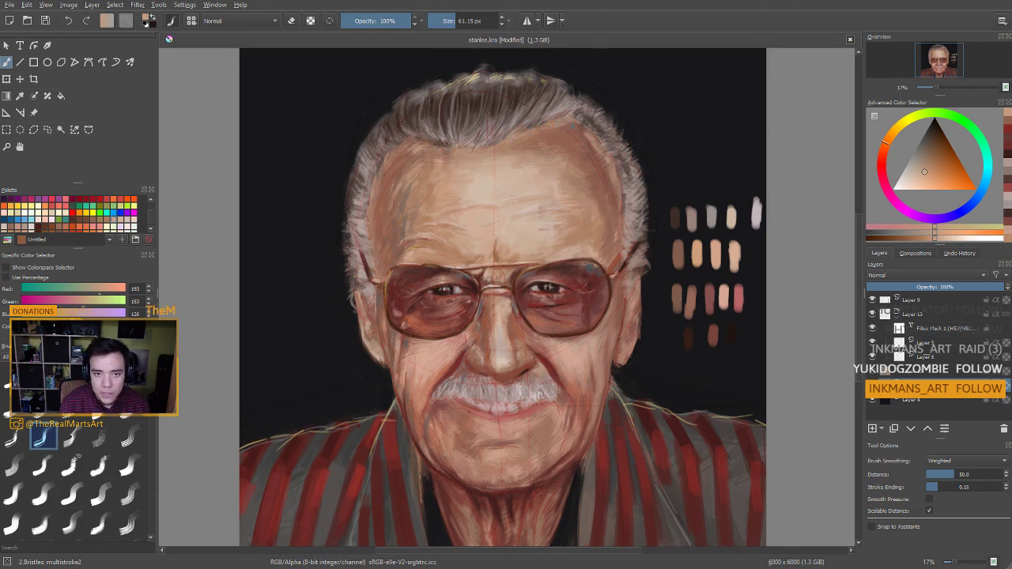
drag(567, 119, 573, 129)
Examine the whole portrait and compare it with Layer 13 hidden and shown
drag(559, 225, 535, 239)
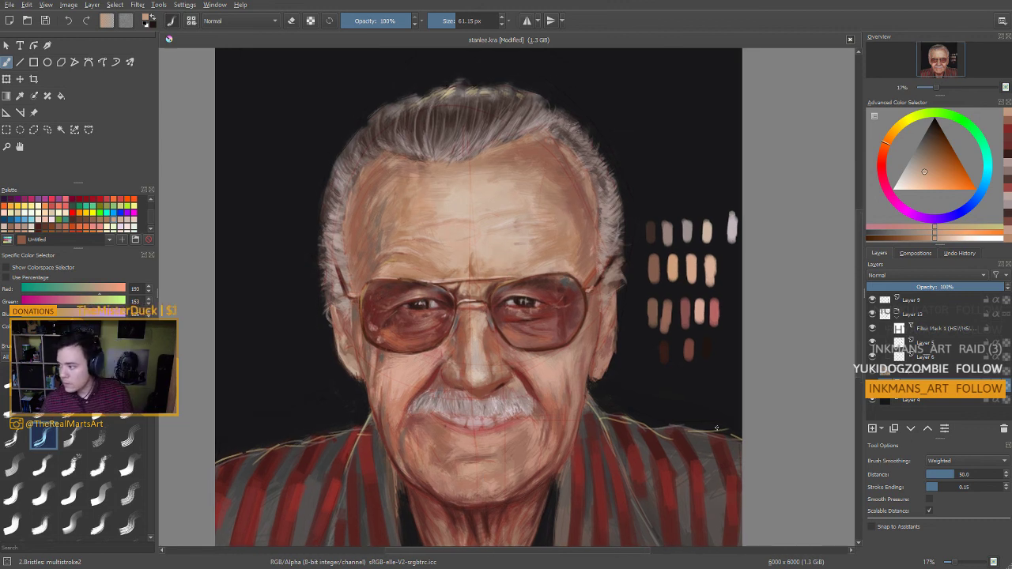
drag(425, 332, 504, 283)
scroll(505, 284, down, 3)
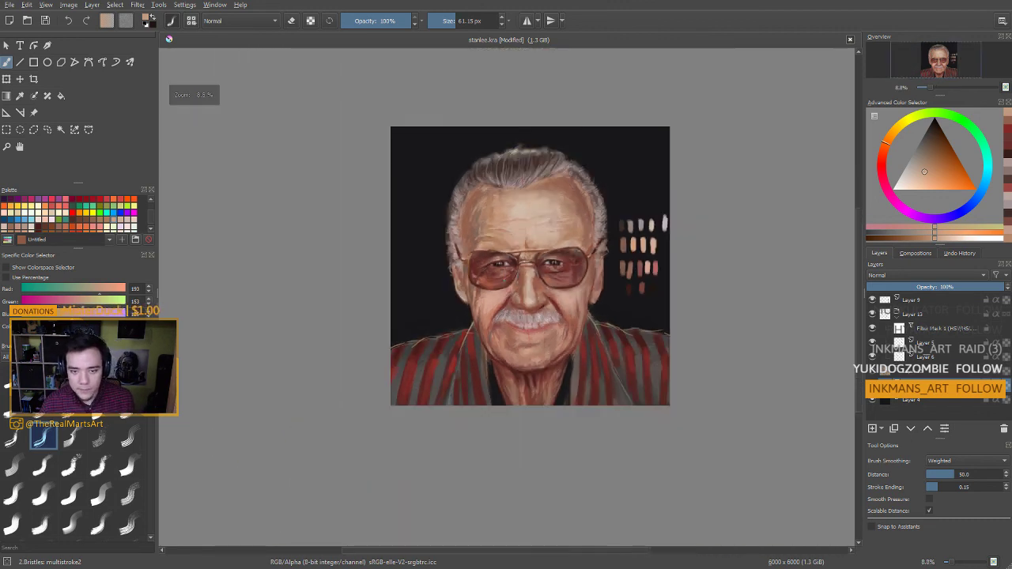
key(plus)
key(plus)
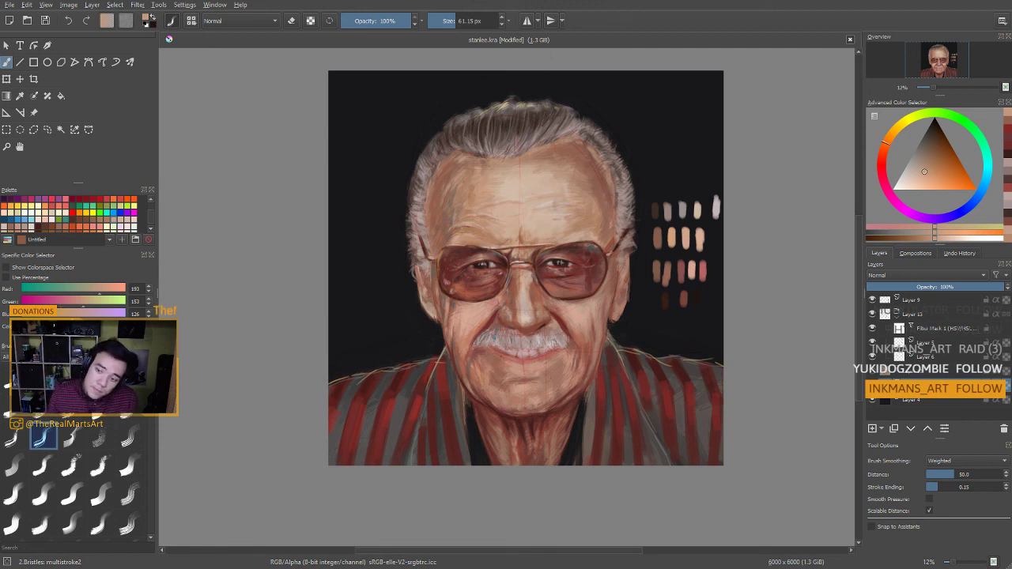
click(872, 314)
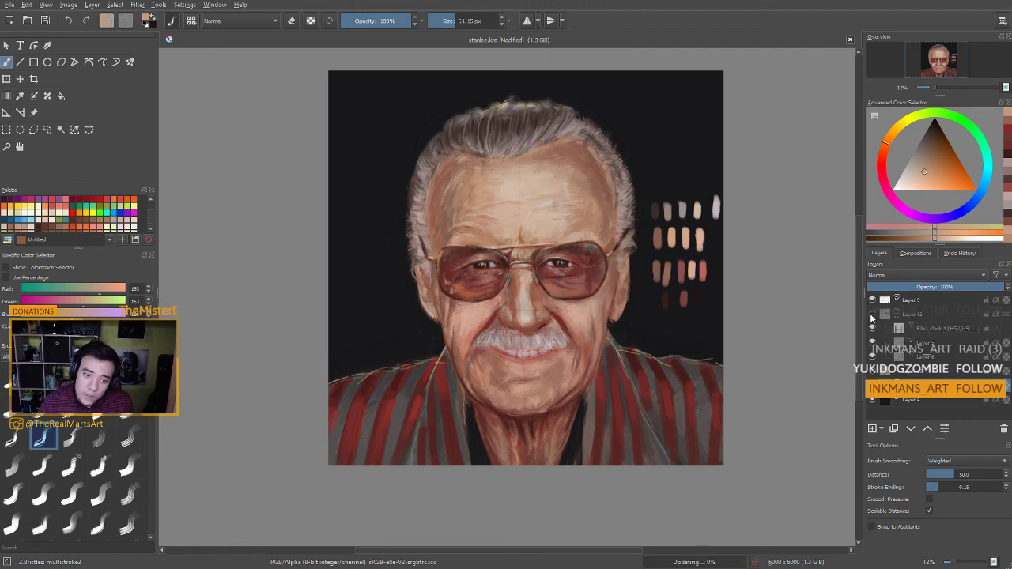
click(871, 314)
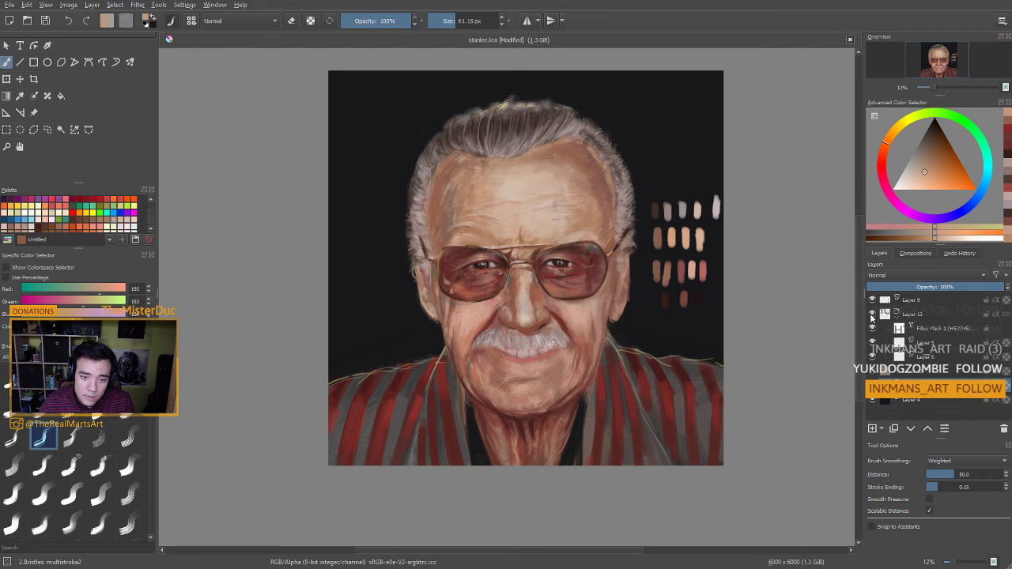
Lower the opacity of Layer 5 to 17%
click(940, 316)
click(921, 342)
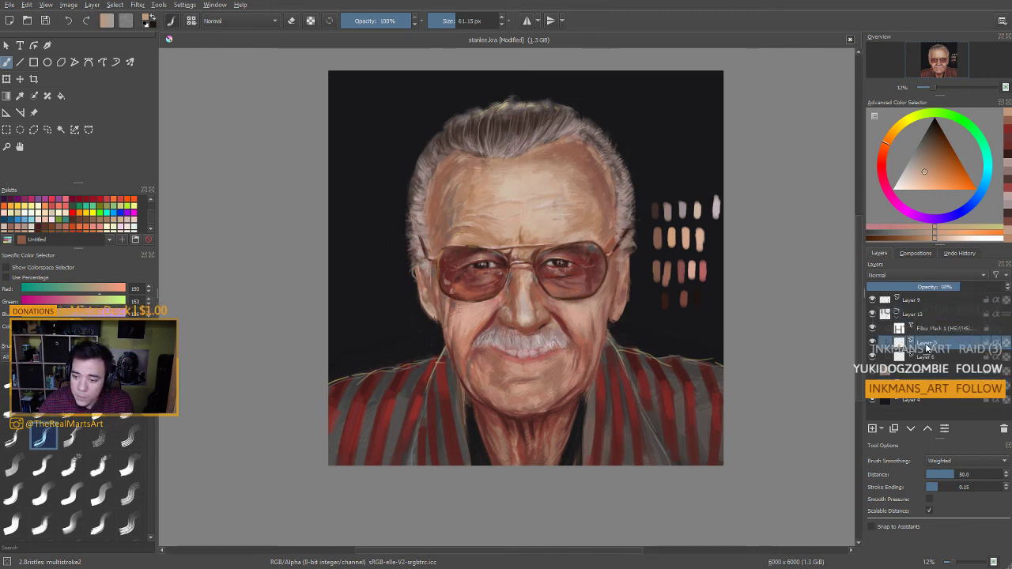
click(887, 289)
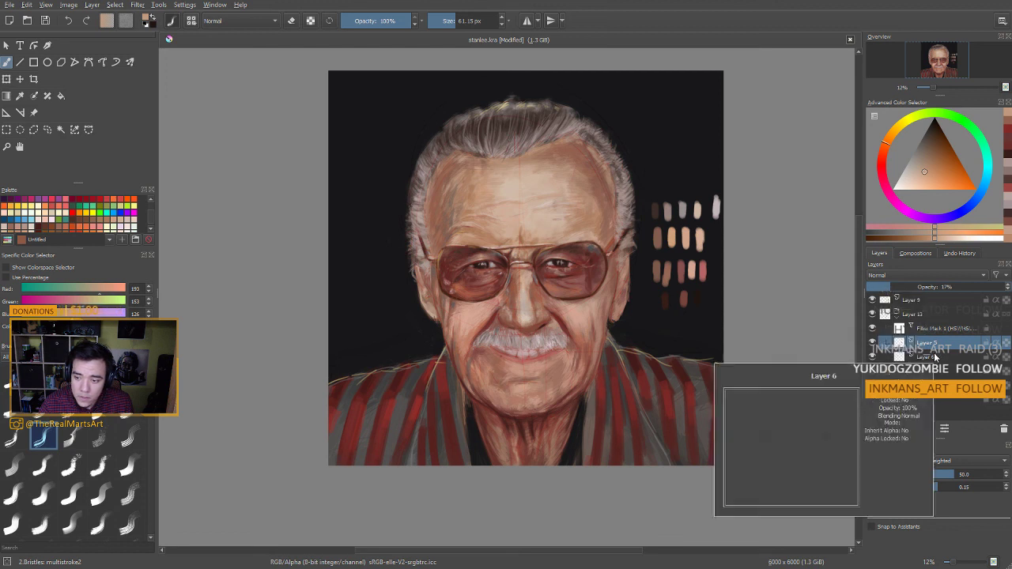
Set the blending mode of Layer 13 to Multiply and save the document
click(917, 356)
click(904, 278)
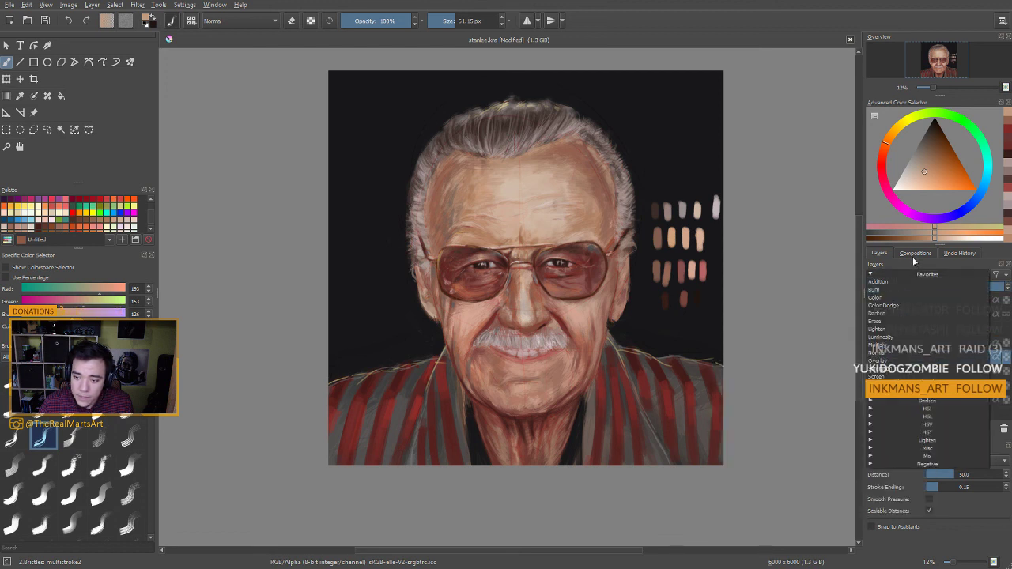
click(912, 269)
click(921, 275)
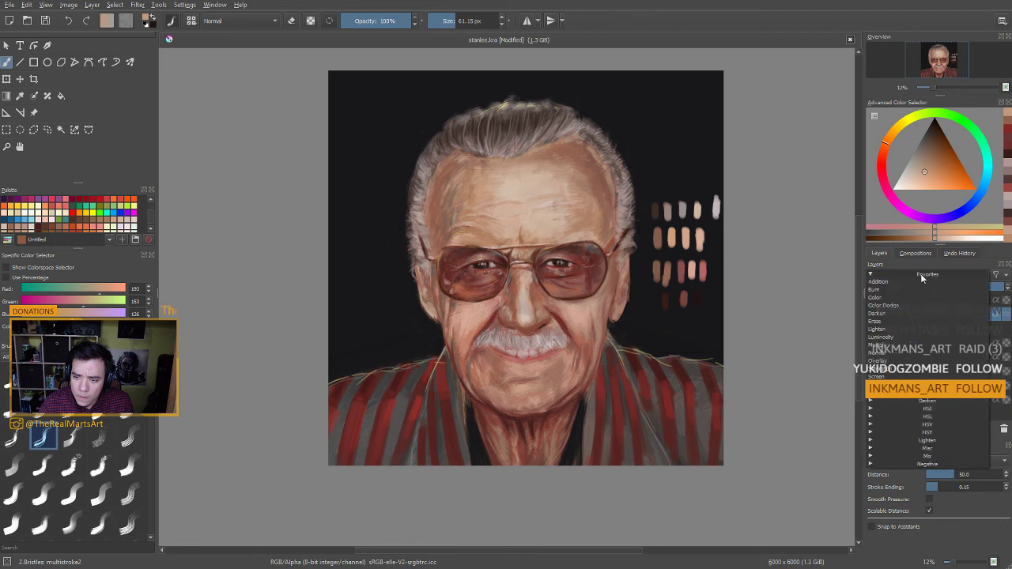
click(896, 346)
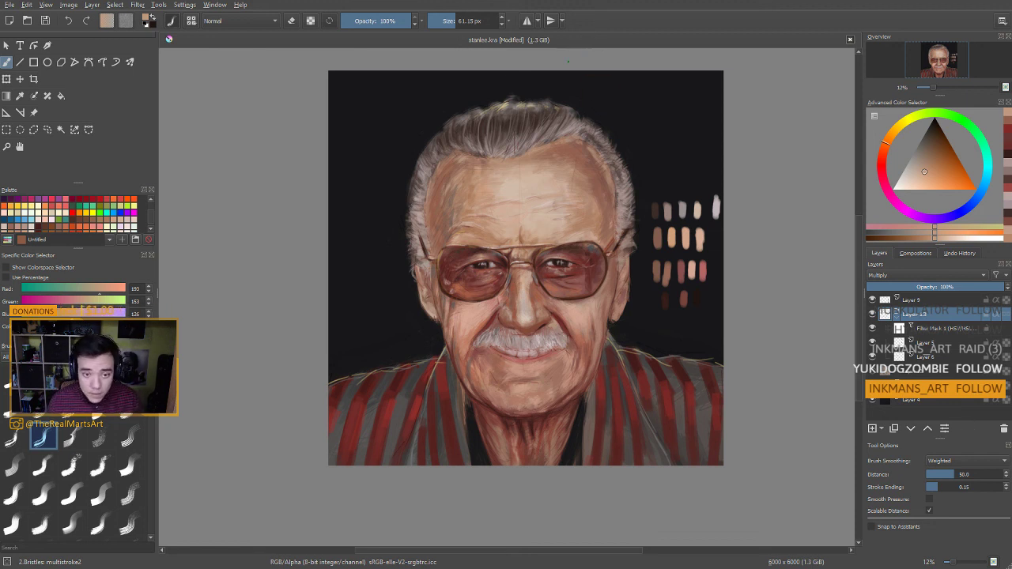
key(ctrl+s)
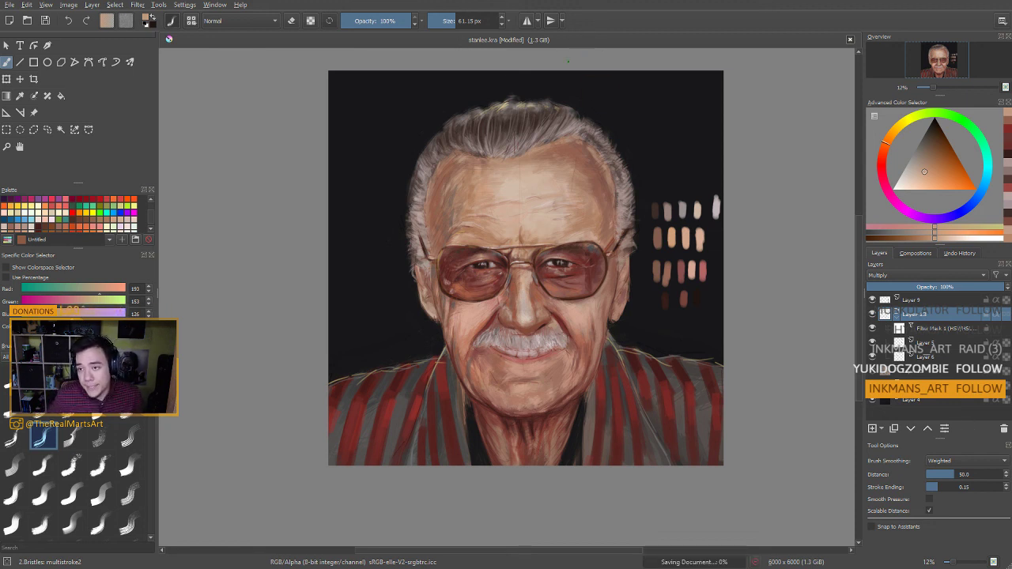